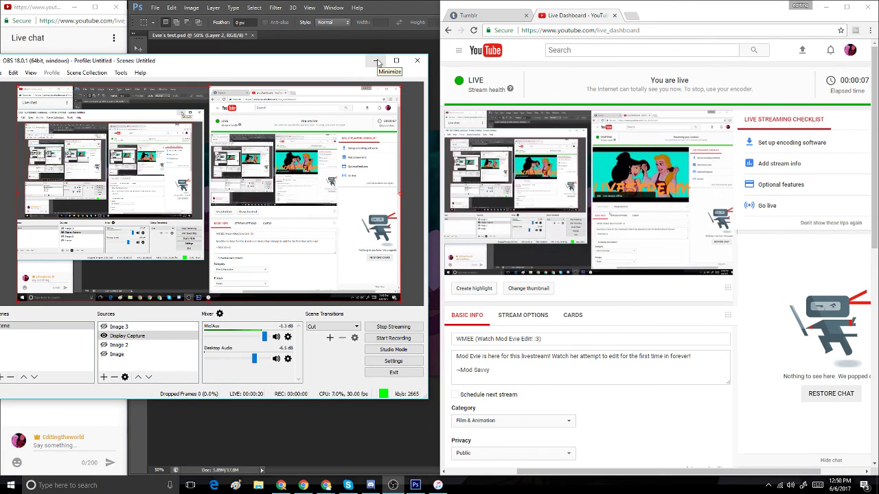
- Minimize the OBS and YouTube live dashboard windows to uncover the full Photoshop workspace
{"action": "left_click", "coordinate": [377, 63]}
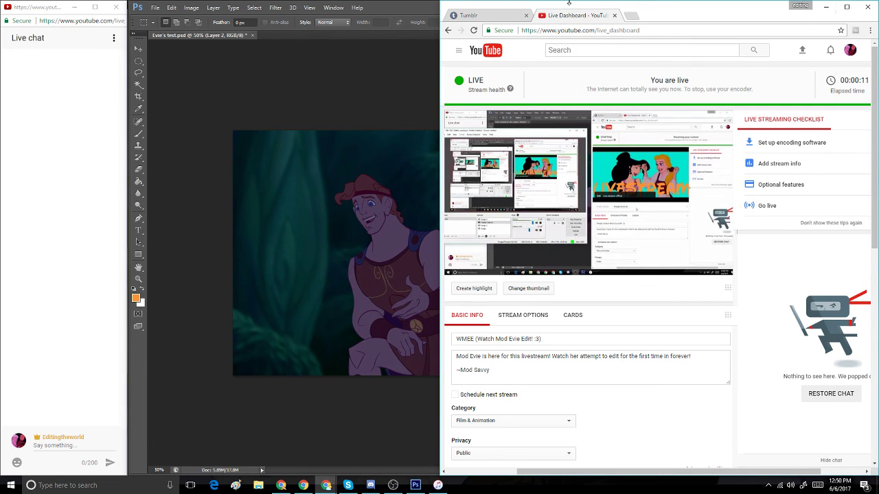
{"action": "left_click", "coordinate": [827, 7]}
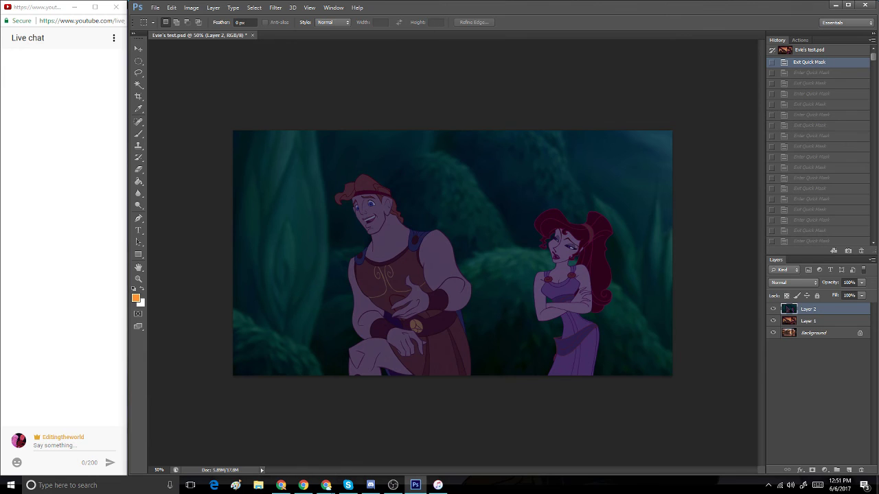
- Compare the three stacked images by hiding and reshowing Layer 2 and Layer 1
{"action": "left_click", "coordinate": [773, 310]}
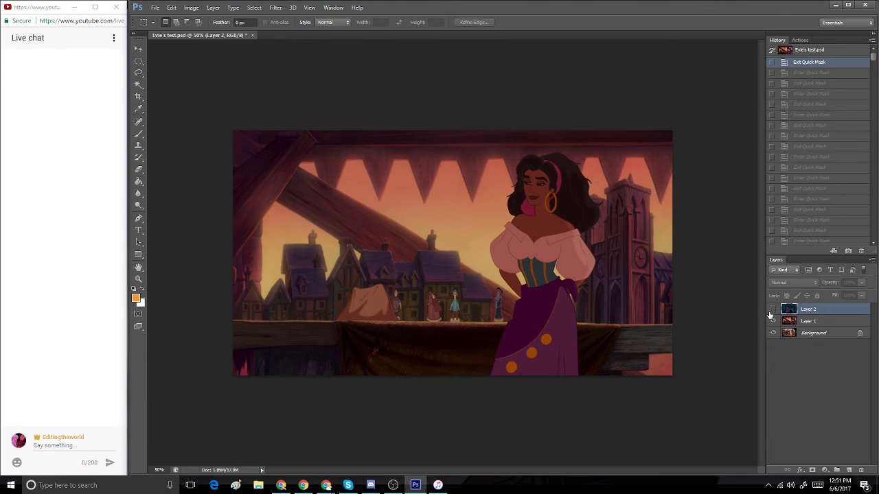
{"action": "left_click", "coordinate": [772, 310]}
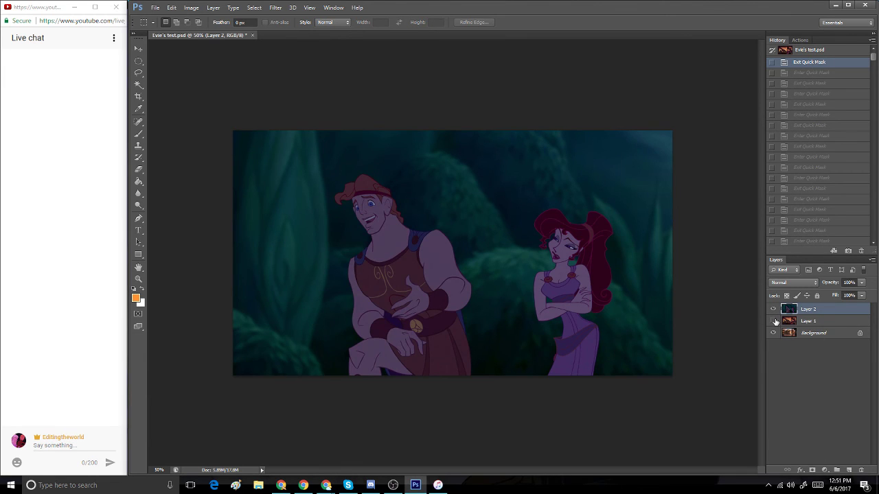
{"action": "left_click", "coordinate": [772, 310]}
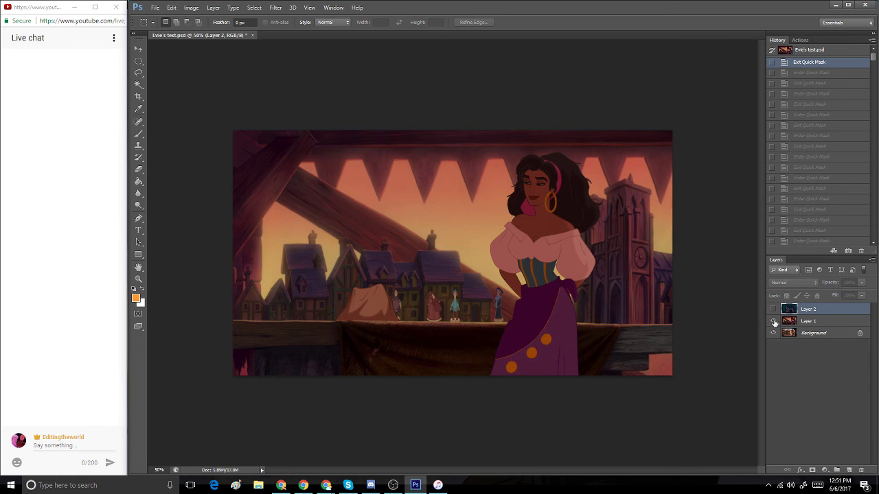
{"action": "left_click", "coordinate": [774, 322]}
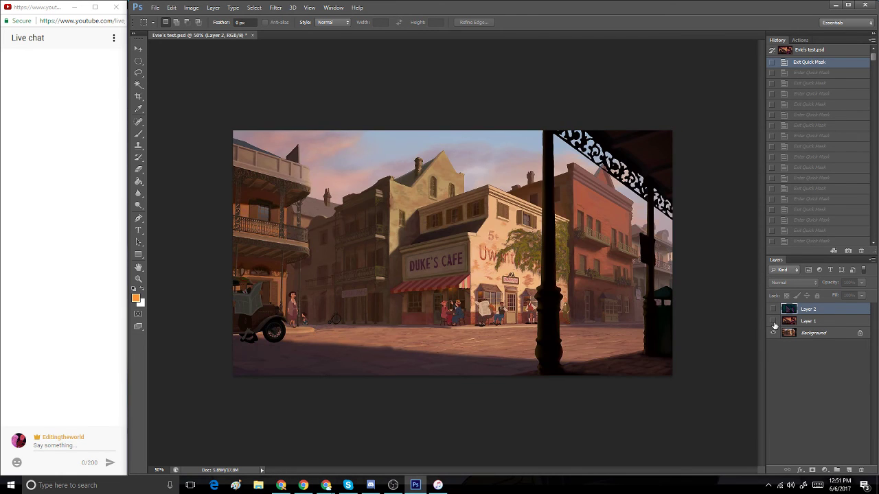
{"action": "left_click", "coordinate": [774, 322]}
{"action": "left_click", "coordinate": [772, 310]}
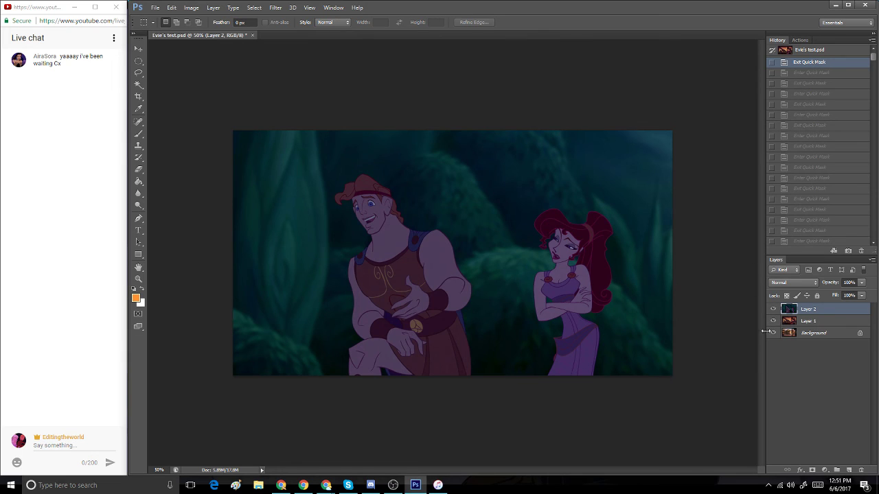
- Float Evie's test.psd in its own window and duplicate the image, placing the copy below the original
{"action": "left_click_drag", "start_coordinate": [178, 37], "coordinate": [197, 82]}
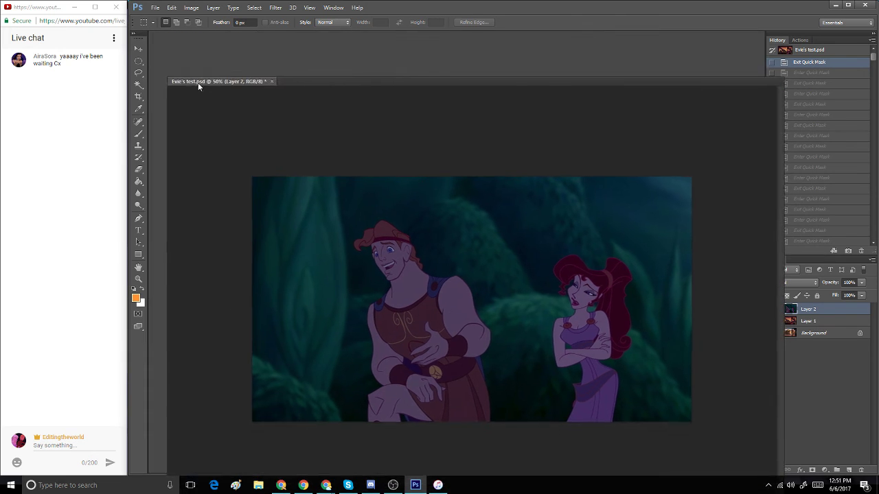
{"action": "left_click_drag", "start_coordinate": [420, 80], "coordinate": [403, 65]}
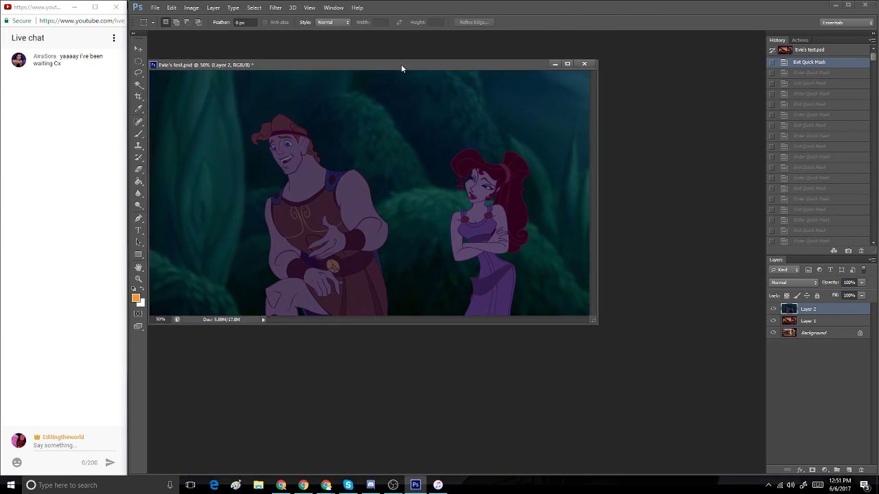
{"action": "left_click", "coordinate": [191, 7]}
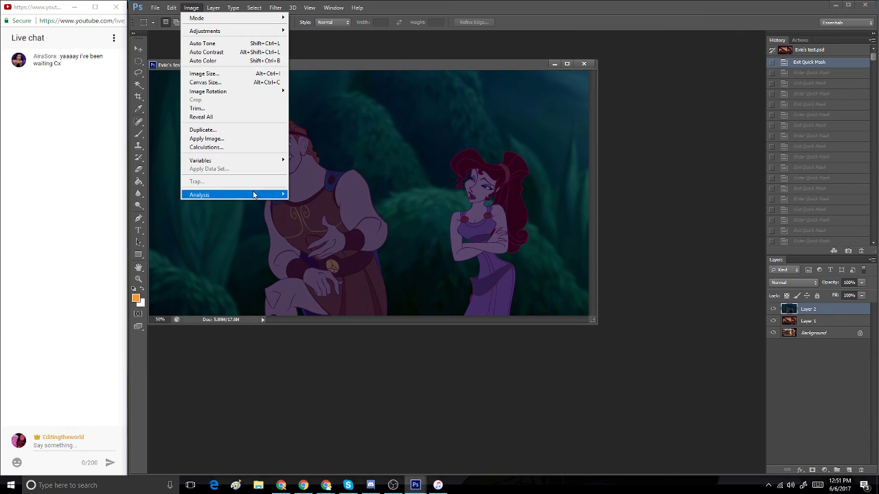
{"action": "left_click", "coordinate": [256, 130]}
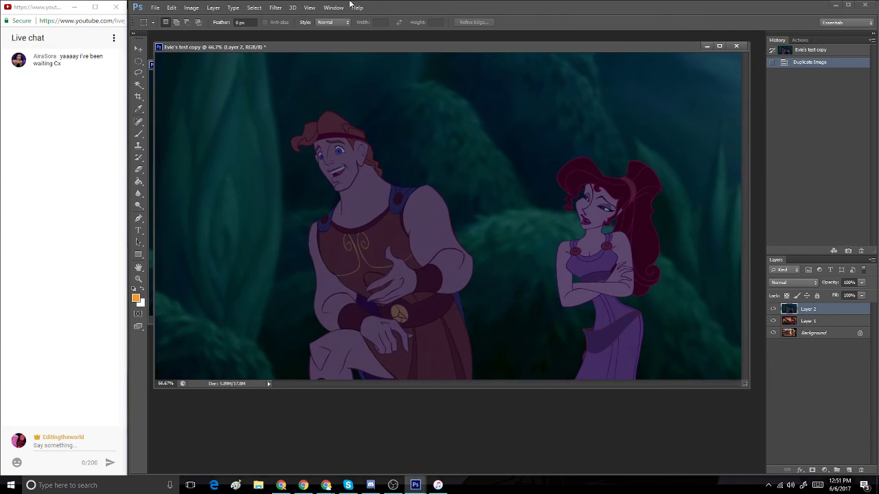
{"action": "left_click_drag", "start_coordinate": [401, 47], "coordinate": [418, 155]}
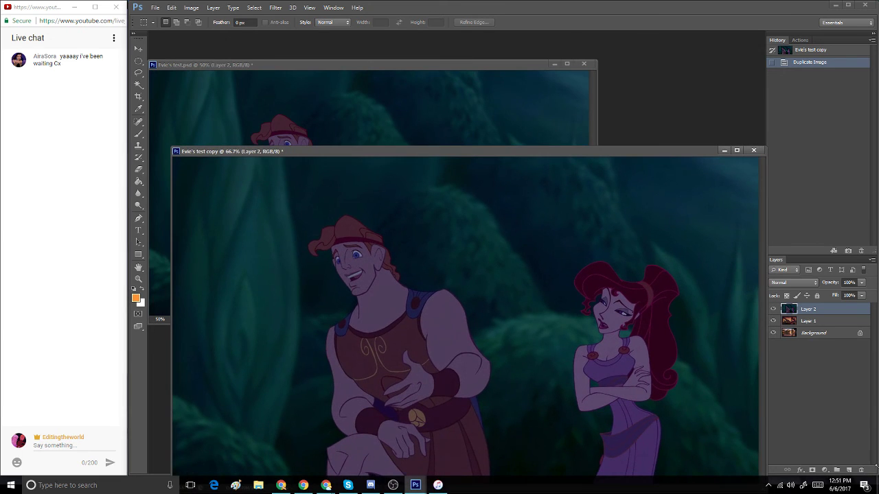
- Delete Layer 1 and the Background from the duplicate, keeping only Layer 2
{"action": "left_click", "coordinate": [834, 322]}
{"action": "left_click", "coordinate": [843, 333], "text": "shift"}
{"action": "left_click_drag", "start_coordinate": [842, 332], "coordinate": [859, 471]}
{"action": "left_click", "coordinate": [860, 471]}
- Make a second duplicate of the original Evie's test.psd image
{"action": "left_click", "coordinate": [244, 65]}
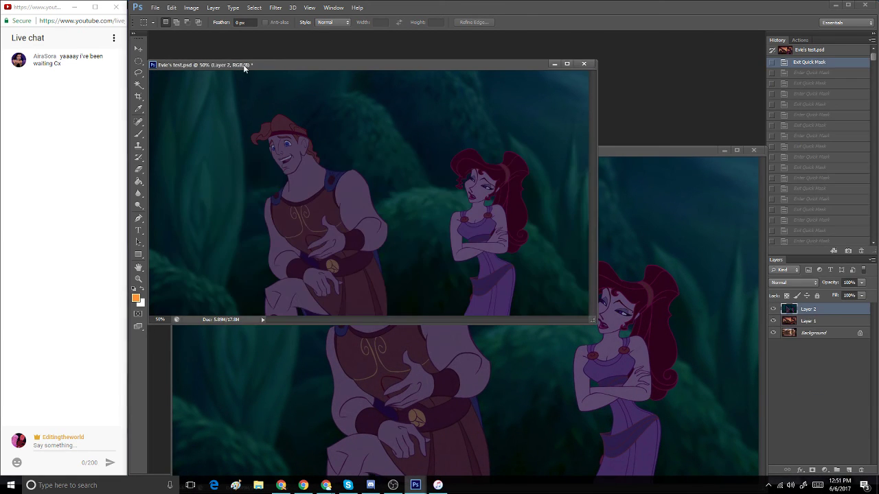
{"action": "left_click", "coordinate": [191, 7]}
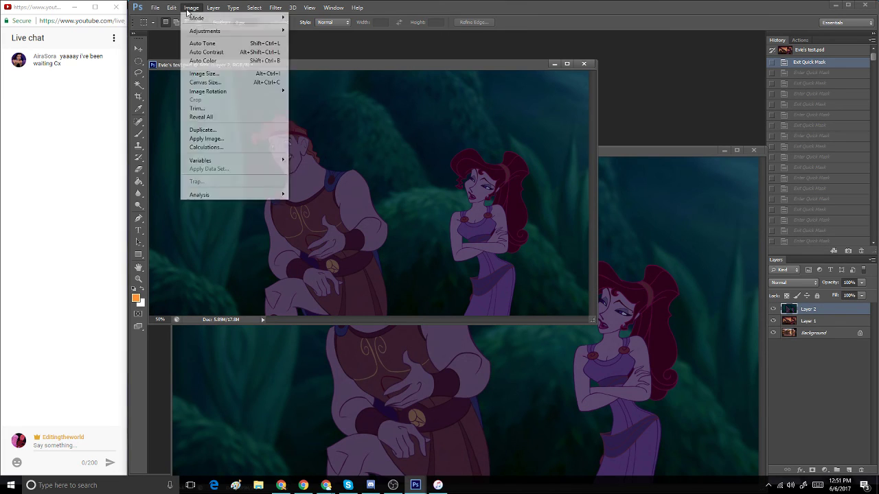
{"action": "left_click", "coordinate": [214, 133]}
{"action": "key", "text": "Return"}
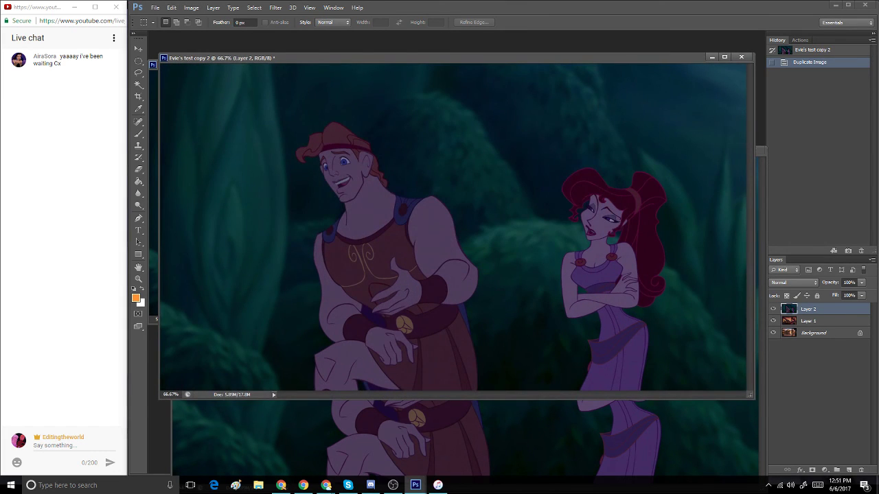
- Delete Layer 2 and the Background from the second copy, and move its window clear of the original
{"action": "left_click", "coordinate": [819, 333], "text": "ctrl"}
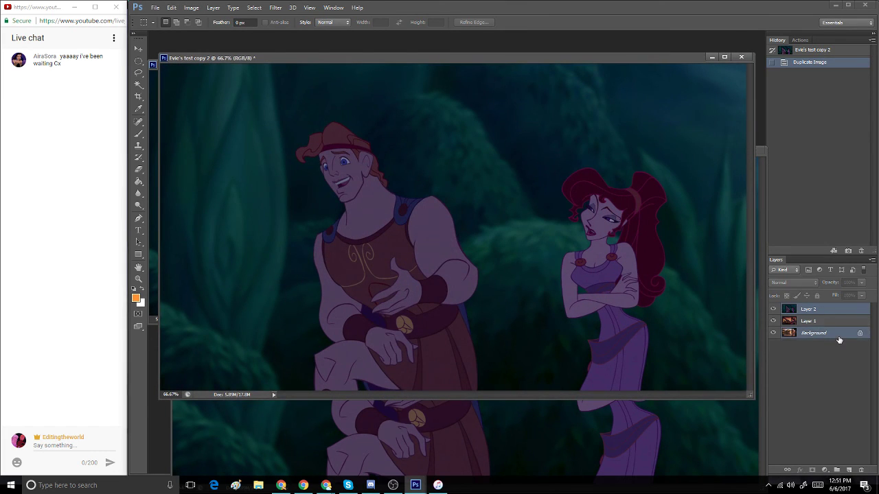
{"action": "left_click", "coordinate": [861, 470]}
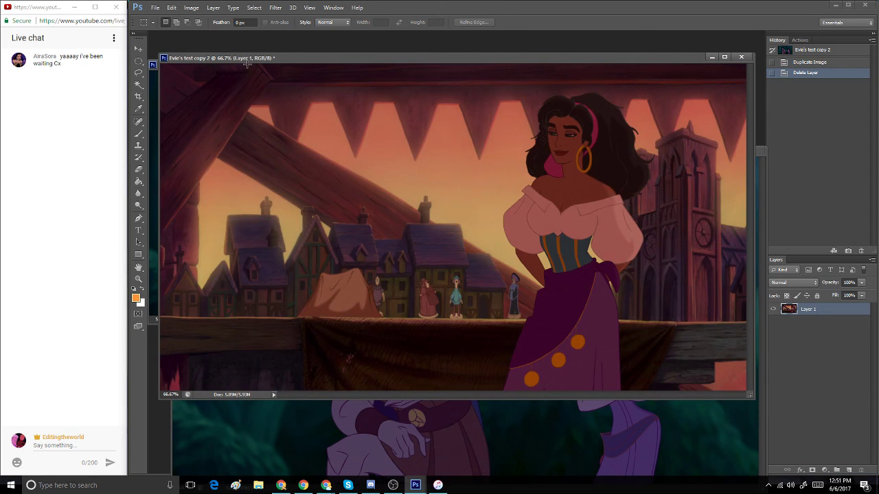
{"action": "left_click_drag", "start_coordinate": [244, 59], "coordinate": [259, 218]}
- Delete Layer 2 and Layer 1 from the original Evie's test.psd, keeping only the Background street scene
{"action": "left_click", "coordinate": [384, 186]}
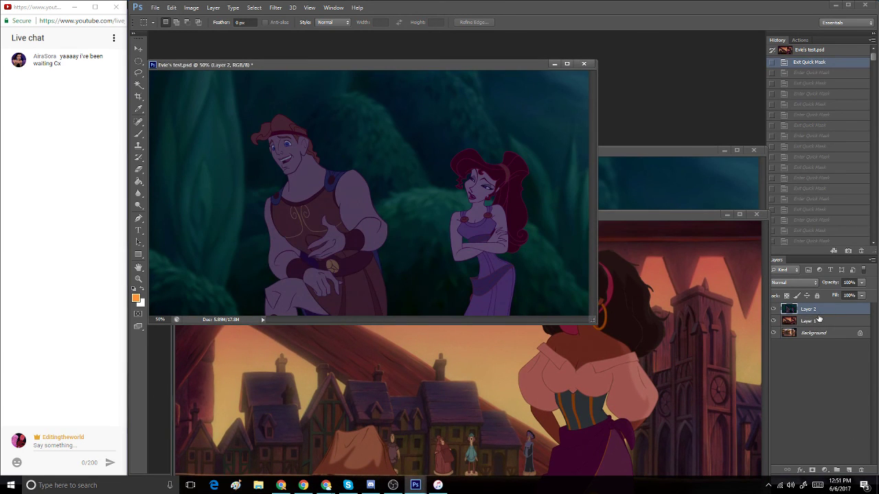
{"action": "left_click", "coordinate": [816, 322], "text": "ctrl"}
{"action": "left_click_drag", "start_coordinate": [816, 322], "coordinate": [861, 470]}
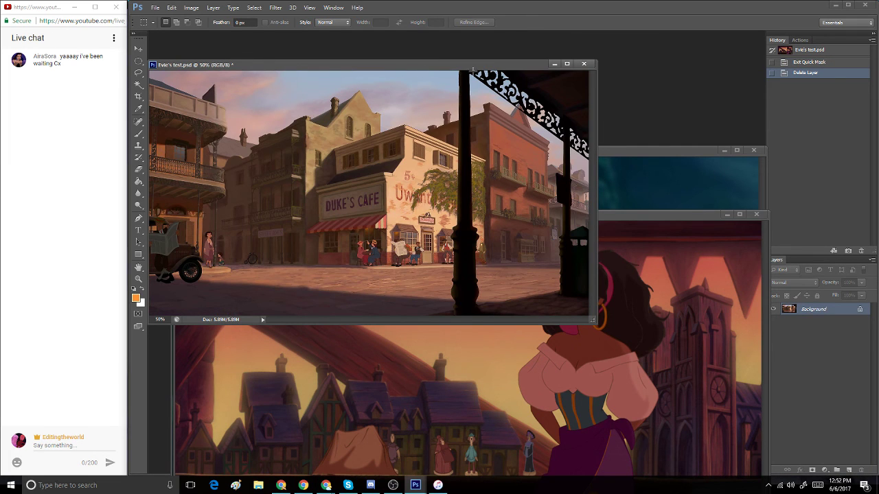
- Minimize the original document and move both copy windows higher in the workspace, with the second copy in front
{"action": "left_click", "coordinate": [554, 63]}
{"action": "left_click_drag", "start_coordinate": [611, 153], "coordinate": [618, 108]}
{"action": "left_click_drag", "start_coordinate": [705, 103], "coordinate": [667, 51]}
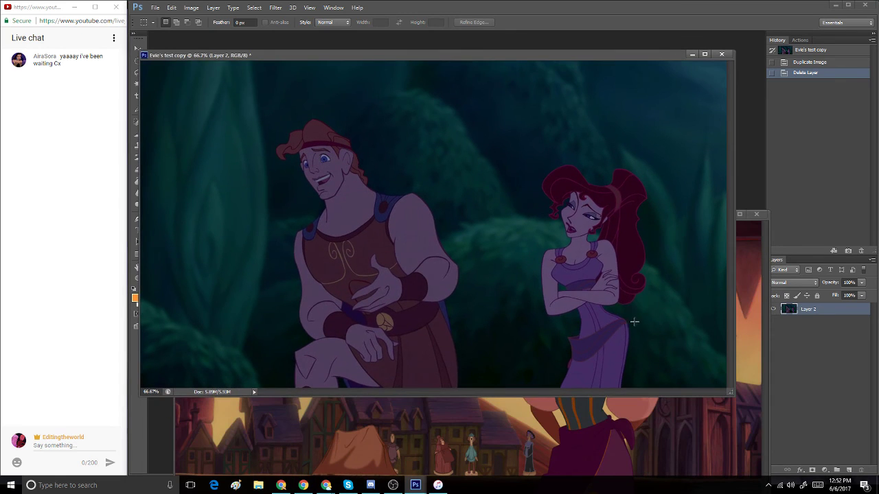
{"action": "left_click", "coordinate": [577, 409]}
{"action": "left_click_drag", "start_coordinate": [593, 223], "coordinate": [522, 58]}
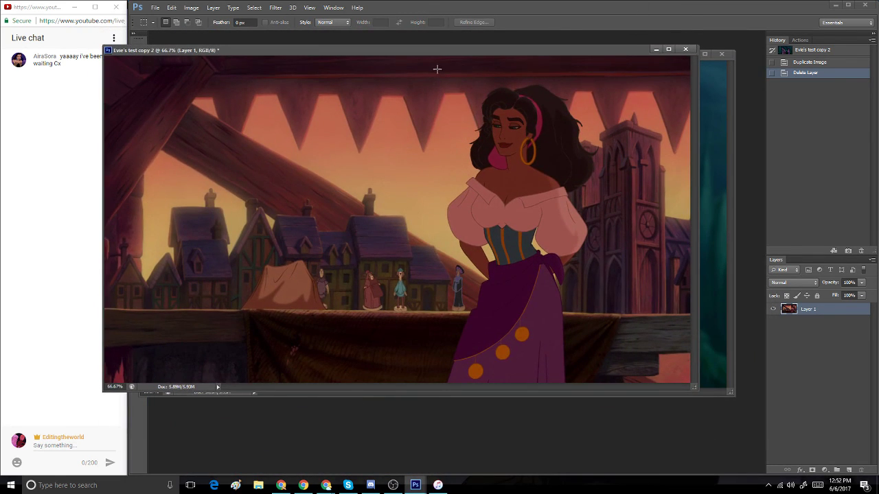
- Crop the second copy to a rectangle around the dark-haired woman, deselect, and reposition and enlarge its window
{"action": "left_click_drag", "start_coordinate": [437, 68], "coordinate": [605, 481]}
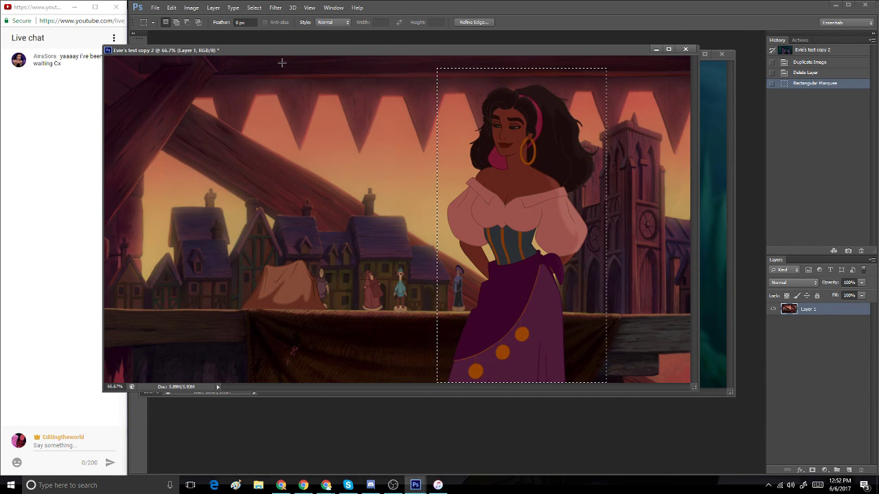
{"action": "left_click", "coordinate": [196, 7]}
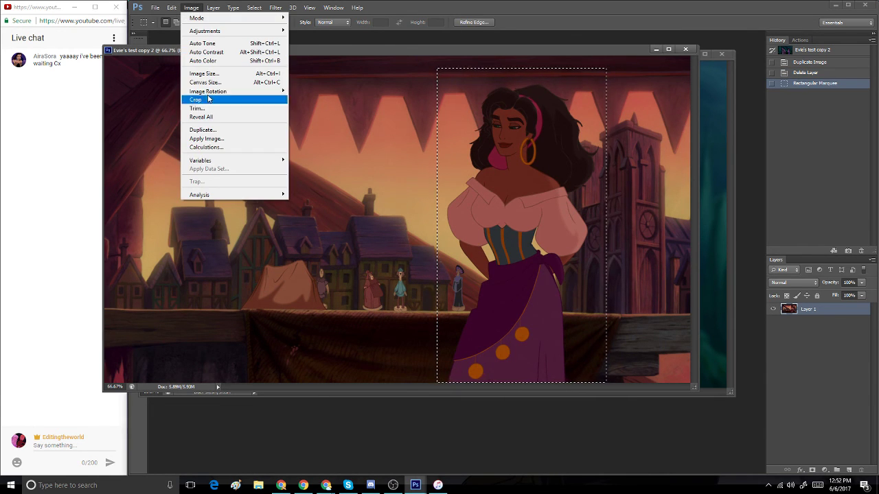
{"action": "left_click", "coordinate": [206, 99]}
{"action": "key", "text": "ctrl+d"}
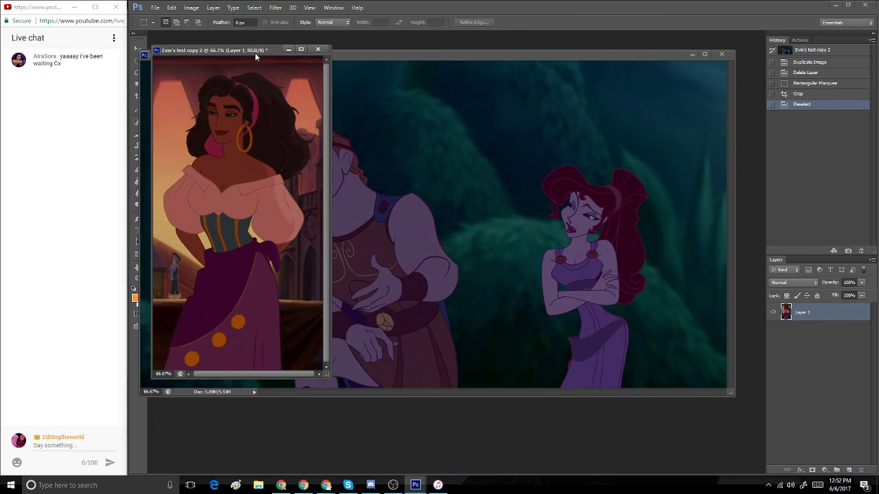
{"action": "left_click_drag", "start_coordinate": [255, 52], "coordinate": [386, 59]}
{"action": "left_click_drag", "start_coordinate": [462, 385], "coordinate": [485, 405]}
- Crop the first copy to a rectangle around the woman in the purple dress, deselect, and set both copies side by side
{"action": "left_click", "coordinate": [554, 121]}
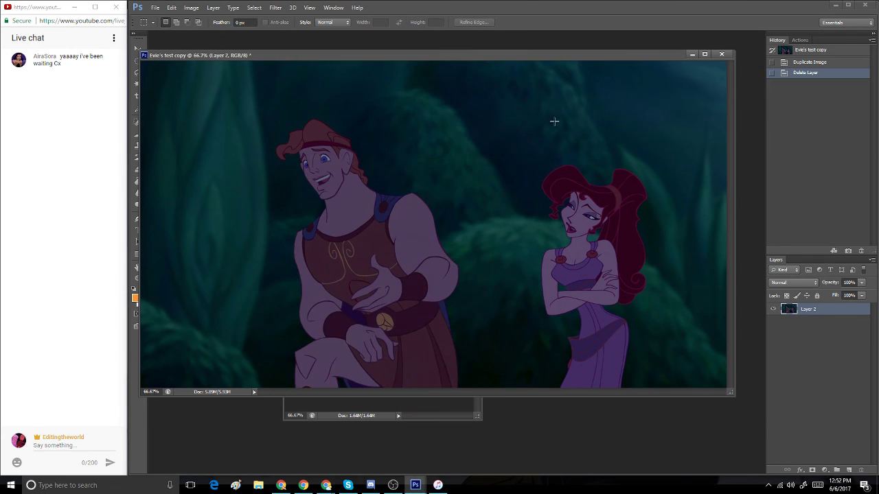
{"action": "left_click_drag", "start_coordinate": [522, 145], "coordinate": [658, 412]}
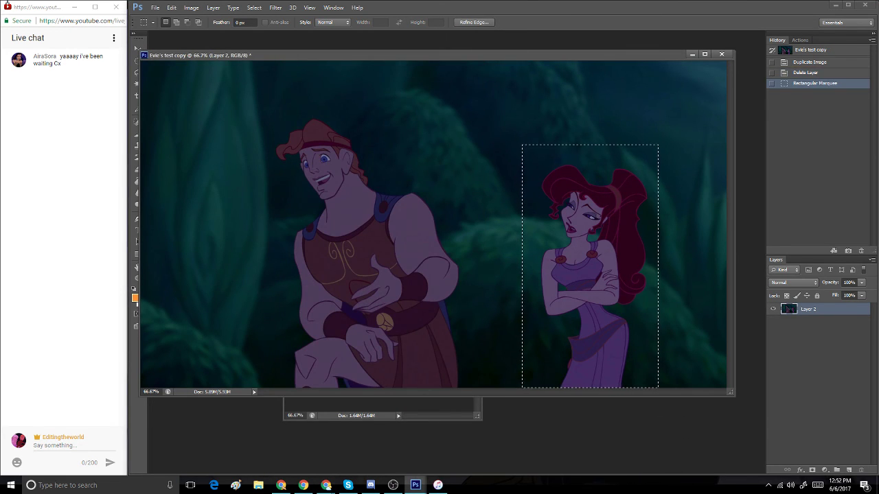
{"action": "left_click", "coordinate": [191, 7]}
{"action": "left_click", "coordinate": [210, 100]}
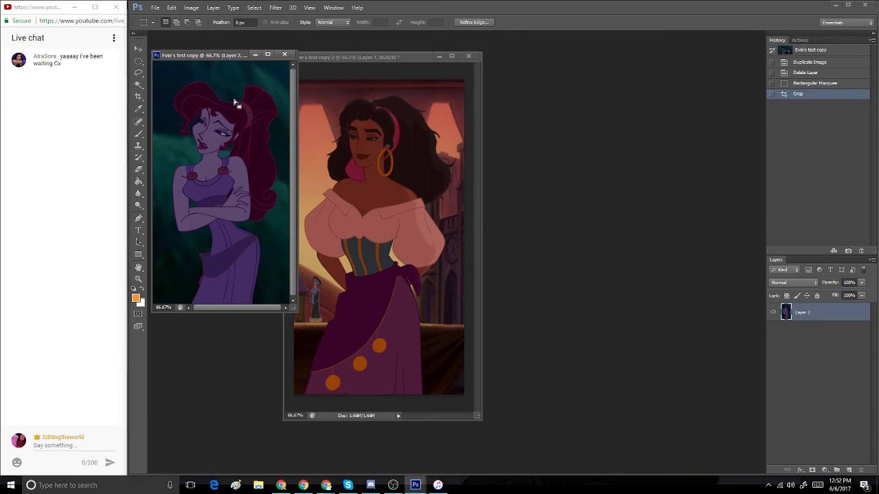
{"action": "key", "text": "ctrl+d"}
{"action": "left_click_drag", "start_coordinate": [226, 57], "coordinate": [239, 83]}
{"action": "left_click_drag", "start_coordinate": [339, 58], "coordinate": [378, 59]}
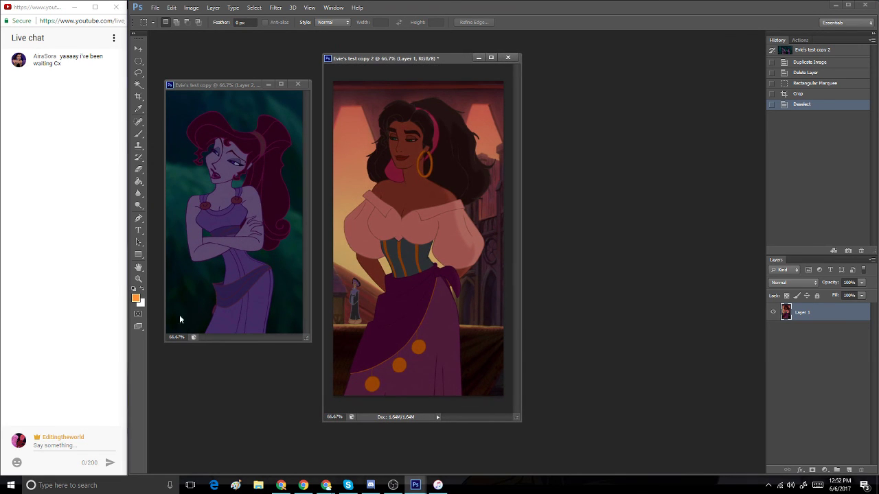
- Add a new empty layer beneath Layer 1 in the second copy
{"action": "left_click", "coordinate": [138, 278]}
{"action": "left_click", "coordinate": [418, 239]}
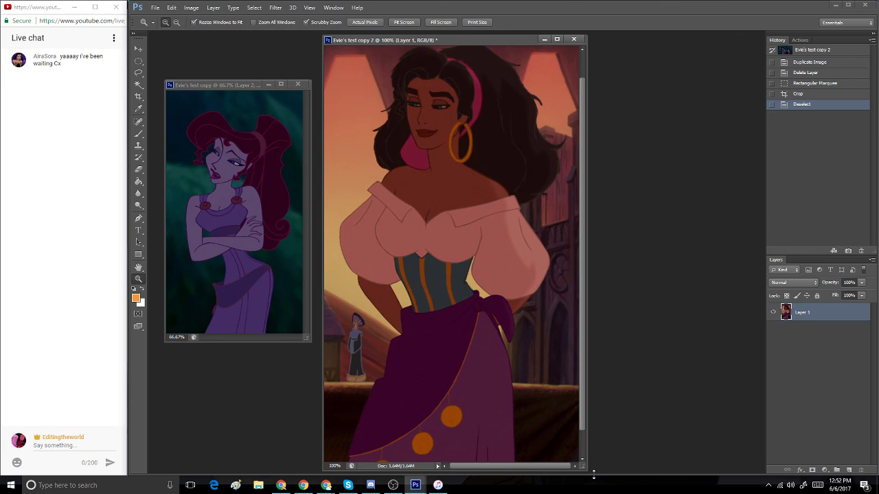
{"action": "left_click_drag", "start_coordinate": [584, 469], "coordinate": [673, 473]}
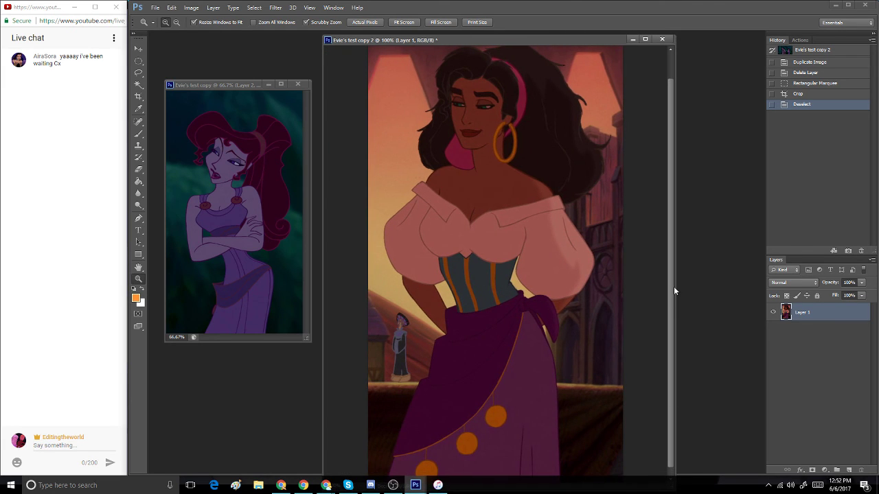
{"action": "left_click_drag", "start_coordinate": [674, 291], "coordinate": [669, 251]}
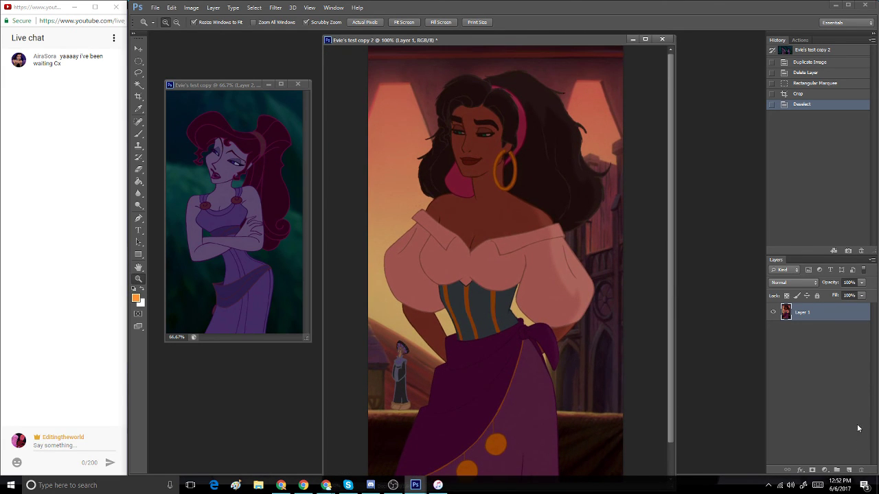
{"action": "left_click", "coordinate": [848, 471]}
{"action": "left_click_drag", "start_coordinate": [835, 311], "coordinate": [817, 349]}
- Set the foreground colour to light blue #86cce0 and fill the new layer with it using the Paint Bucket
{"action": "left_click", "coordinate": [136, 298]}
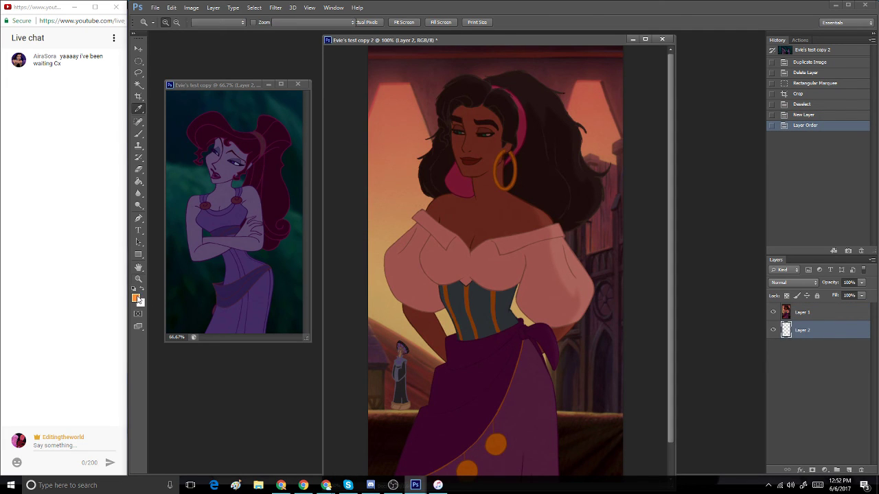
{"action": "left_click", "coordinate": [492, 219]}
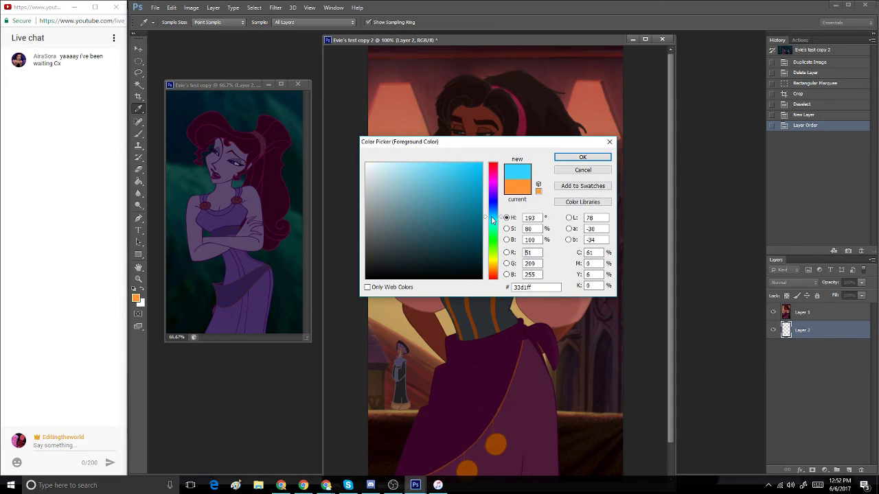
{"action": "left_click", "coordinate": [406, 175]}
{"action": "left_click", "coordinate": [582, 157]}
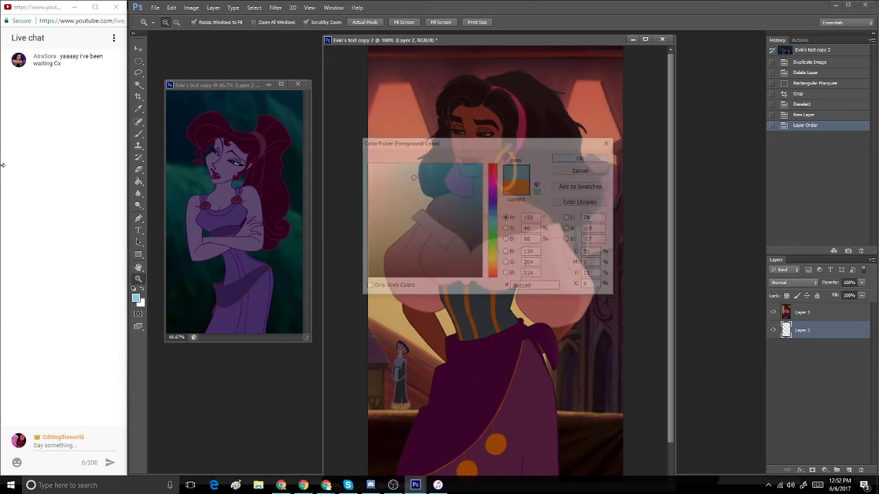
{"action": "left_click", "coordinate": [138, 181]}
{"action": "left_click", "coordinate": [532, 192]}
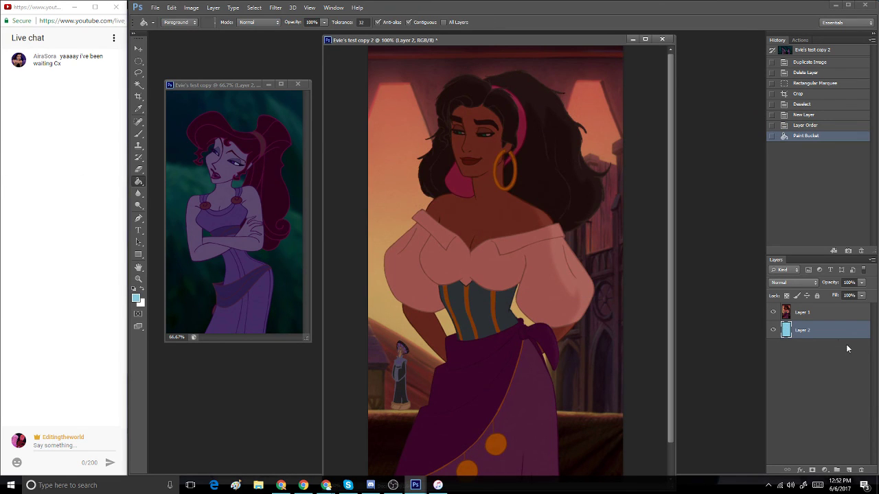
- On Layer 1, paint light blue over the backdrop above the woman's head and along the left of her hair with a 45 px Hard Round brush
{"action": "left_click", "coordinate": [841, 313]}
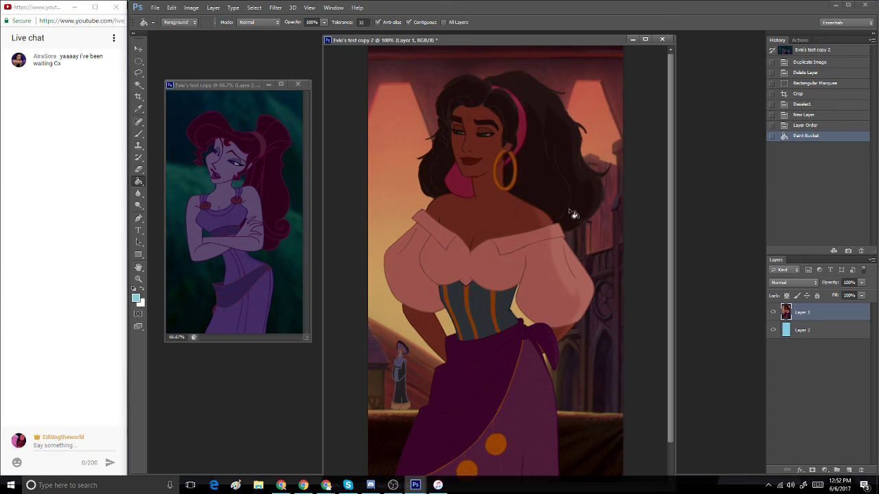
{"action": "left_click", "coordinate": [138, 133]}
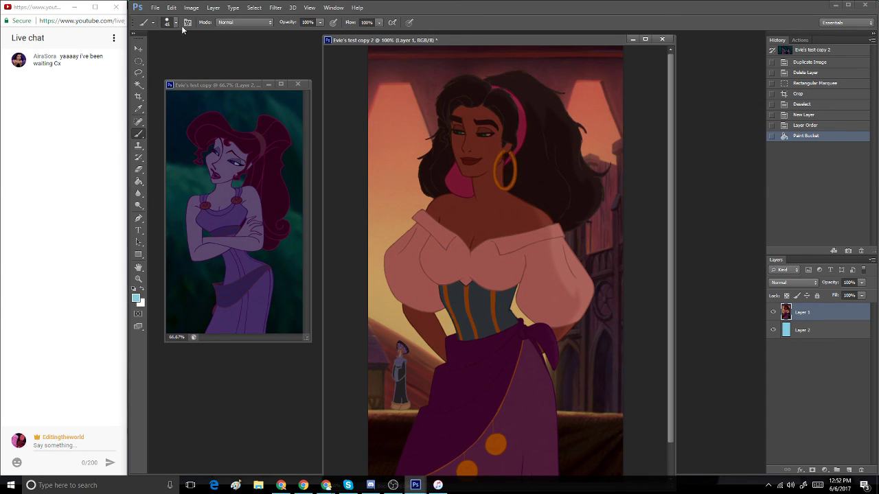
{"action": "left_click", "coordinate": [175, 23]}
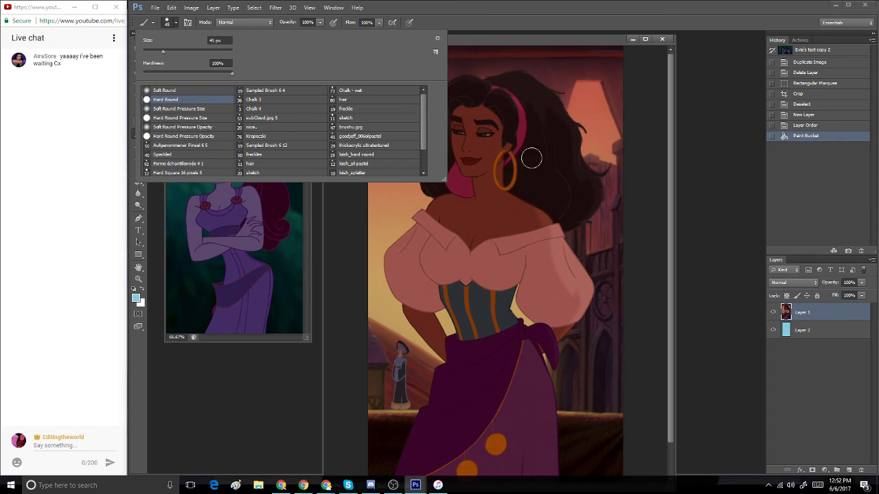
{"action": "left_click", "coordinate": [527, 37]}
{"action": "left_click_drag", "start_coordinate": [542, 40], "coordinate": [515, 39]}
{"action": "mouse_move", "coordinate": [575, 103]}
{"action": "left_mouse_down"}
{"action": "mouse_move", "coordinate": [573, 74]}
{"action": "mouse_move", "coordinate": [598, 82]}
{"action": "mouse_move", "coordinate": [562, 58]}
{"action": "mouse_move", "coordinate": [570, 102]}
{"action": "mouse_move", "coordinate": [557, 103]}
{"action": "mouse_move", "coordinate": [532, 42]}
{"action": "left_mouse_up"}
{"action": "mouse_move", "coordinate": [407, 69]}
{"action": "left_mouse_down"}
{"action": "mouse_move", "coordinate": [394, 50]}
{"action": "mouse_move", "coordinate": [315, 70]}
{"action": "mouse_move", "coordinate": [325, 45]}
{"action": "left_mouse_up"}
{"action": "mouse_move", "coordinate": [403, 50]}
{"action": "left_mouse_down"}
{"action": "mouse_move", "coordinate": [438, 51]}
{"action": "mouse_move", "coordinate": [411, 57]}
{"action": "mouse_move", "coordinate": [492, 48]}
{"action": "mouse_move", "coordinate": [479, 35]}
{"action": "mouse_move", "coordinate": [537, 76]}
{"action": "left_mouse_up"}
{"action": "mouse_move", "coordinate": [377, 84]}
{"action": "left_mouse_down"}
{"action": "mouse_move", "coordinate": [389, 117]}
{"action": "mouse_move", "coordinate": [370, 131]}
{"action": "mouse_move", "coordinate": [373, 94]}
{"action": "mouse_move", "coordinate": [341, 122]}
{"action": "mouse_move", "coordinate": [361, 152]}
{"action": "mouse_move", "coordinate": [371, 138]}
{"action": "mouse_move", "coordinate": [368, 175]}
{"action": "mouse_move", "coordinate": [372, 187]}
{"action": "mouse_move", "coordinate": [375, 167]}
{"action": "mouse_move", "coordinate": [379, 186]}
{"action": "mouse_move", "coordinate": [362, 205]}
{"action": "mouse_move", "coordinate": [368, 215]}
{"action": "mouse_move", "coordinate": [328, 236]}
{"action": "mouse_move", "coordinate": [351, 199]}
{"action": "mouse_move", "coordinate": [348, 169]}
{"action": "mouse_move", "coordinate": [308, 265]}
{"action": "left_mouse_up"}
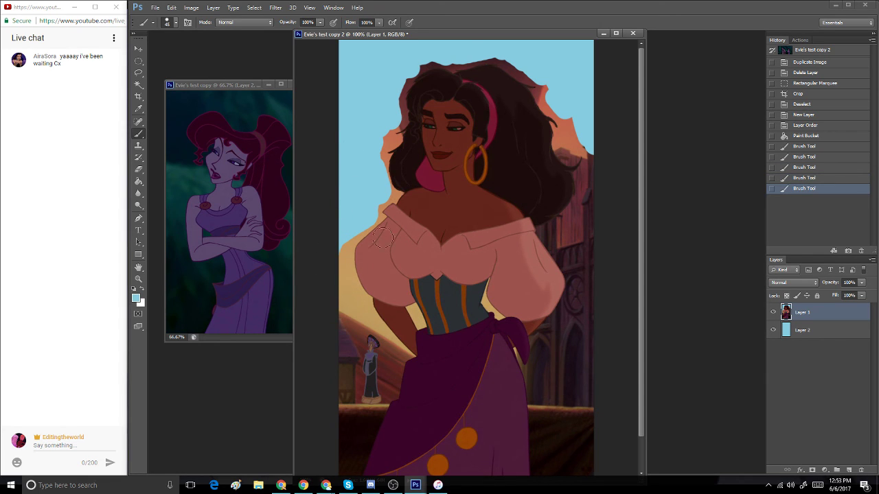
- Paint light blue over the backdrop left of the woman's sleeve, arm and skirt, down to the image's lower edge
{"action": "mouse_move", "coordinate": [335, 216]}
{"action": "left_mouse_down"}
{"action": "mouse_move", "coordinate": [347, 306]}
{"action": "mouse_move", "coordinate": [387, 355]}
{"action": "mouse_move", "coordinate": [384, 377]}
{"action": "mouse_move", "coordinate": [372, 356]}
{"action": "mouse_move", "coordinate": [344, 345]}
{"action": "mouse_move", "coordinate": [343, 394]}
{"action": "left_mouse_up"}
{"action": "scroll", "coordinate": [641, 213], "scroll_direction": "down", "scroll_amount": 2}
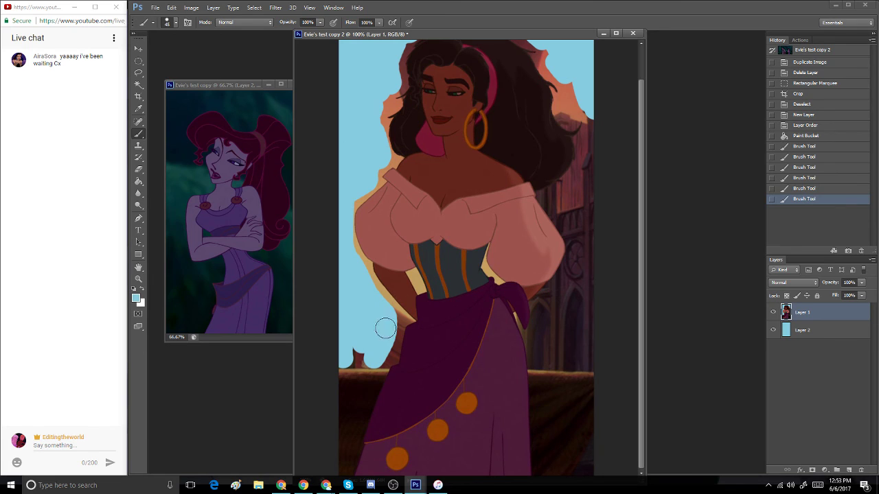
{"action": "mouse_move", "coordinate": [380, 345]}
{"action": "left_mouse_down"}
{"action": "mouse_move", "coordinate": [334, 454]}
{"action": "mouse_move", "coordinate": [343, 388]}
{"action": "mouse_move", "coordinate": [312, 430]}
{"action": "mouse_move", "coordinate": [320, 459]}
{"action": "left_mouse_up"}
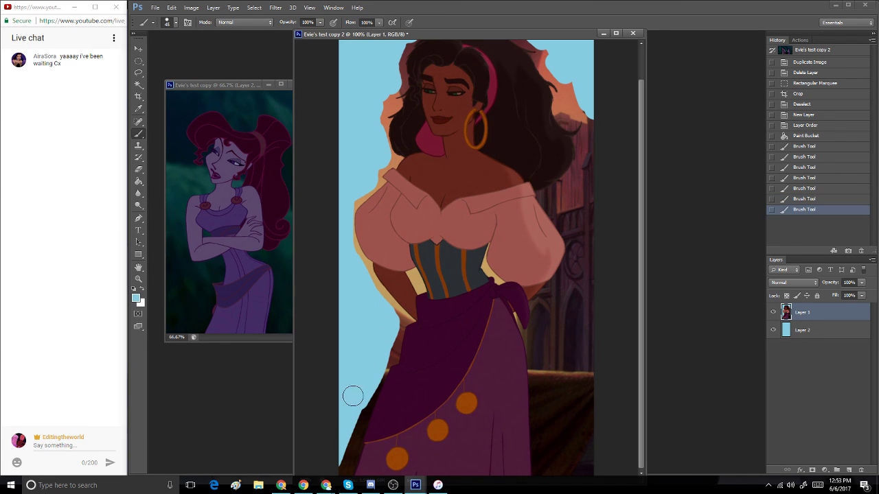
{"action": "left_click_drag", "start_coordinate": [353, 396], "coordinate": [356, 425]}
- Paint light blue over the backdrop right of the woman, from beside her skirt up past her sleeve and hair
{"action": "mouse_move", "coordinate": [550, 353]}
{"action": "left_mouse_down"}
{"action": "mouse_move", "coordinate": [548, 486]}
{"action": "mouse_move", "coordinate": [573, 385]}
{"action": "mouse_move", "coordinate": [604, 481]}
{"action": "left_mouse_up"}
{"action": "mouse_move", "coordinate": [556, 402]}
{"action": "left_mouse_down"}
{"action": "mouse_move", "coordinate": [547, 366]}
{"action": "mouse_move", "coordinate": [556, 314]}
{"action": "mouse_move", "coordinate": [542, 343]}
{"action": "mouse_move", "coordinate": [554, 424]}
{"action": "mouse_move", "coordinate": [550, 394]}
{"action": "mouse_move", "coordinate": [569, 319]}
{"action": "mouse_move", "coordinate": [547, 314]}
{"action": "mouse_move", "coordinate": [577, 273]}
{"action": "mouse_move", "coordinate": [577, 348]}
{"action": "mouse_move", "coordinate": [590, 392]}
{"action": "left_mouse_up"}
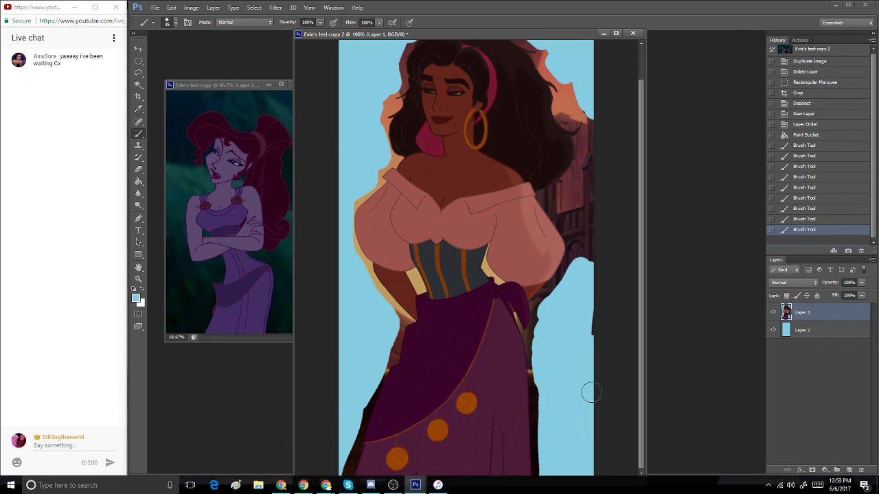
{"action": "left_click_drag", "start_coordinate": [571, 199], "coordinate": [578, 263]}
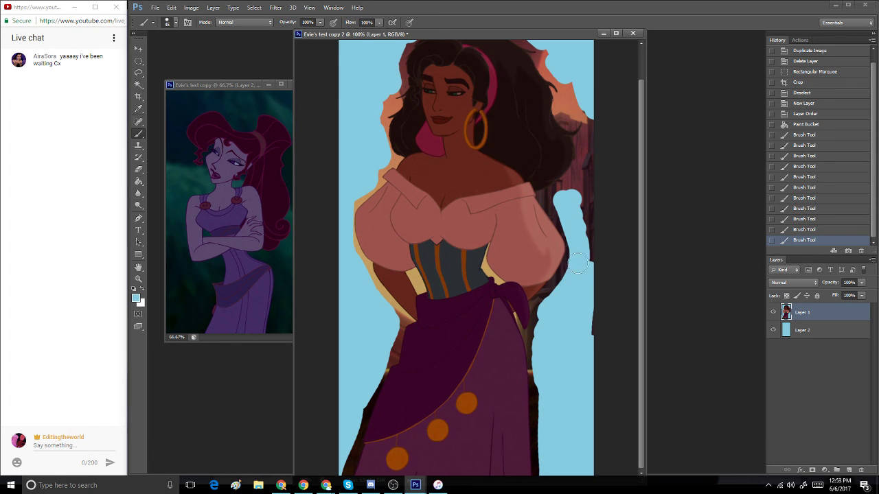
{"action": "mouse_move", "coordinate": [578, 347]}
{"action": "left_mouse_down"}
{"action": "mouse_move", "coordinate": [607, 290]}
{"action": "mouse_move", "coordinate": [593, 201]}
{"action": "mouse_move", "coordinate": [563, 211]}
{"action": "mouse_move", "coordinate": [564, 194]}
{"action": "mouse_move", "coordinate": [595, 183]}
{"action": "mouse_move", "coordinate": [600, 212]}
{"action": "left_mouse_up"}
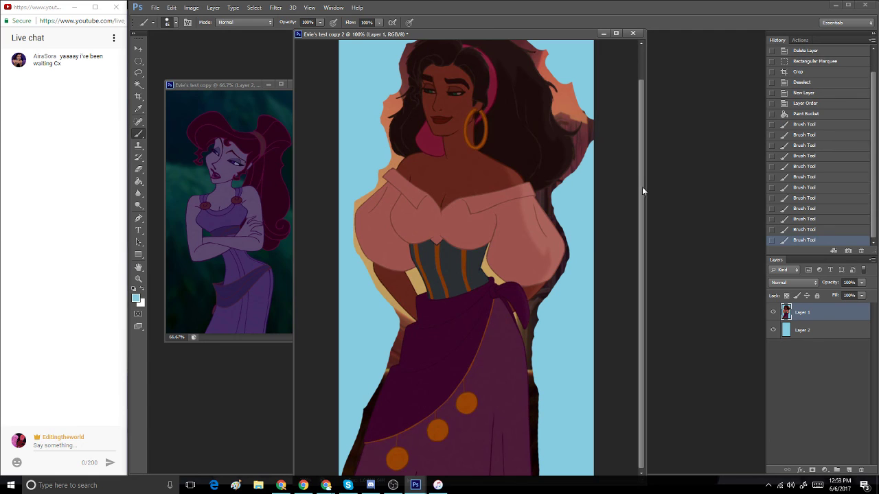
{"action": "scroll", "coordinate": [619, 83], "scroll_direction": "up", "scroll_amount": 2}
{"action": "mouse_move", "coordinate": [580, 125]}
{"action": "left_mouse_down"}
{"action": "mouse_move", "coordinate": [568, 146]}
{"action": "mouse_move", "coordinate": [595, 154]}
{"action": "mouse_move", "coordinate": [571, 229]}
{"action": "mouse_move", "coordinate": [574, 209]}
{"action": "left_mouse_up"}
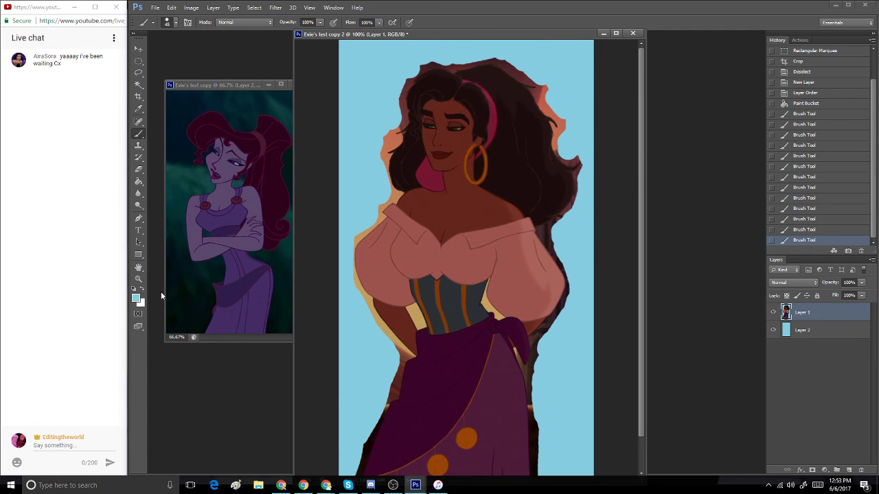
- At 200% zoom, erase the leftover backdrop around the top of the woman's front hair with a small Hard Round eraser
{"action": "left_click", "coordinate": [140, 281]}
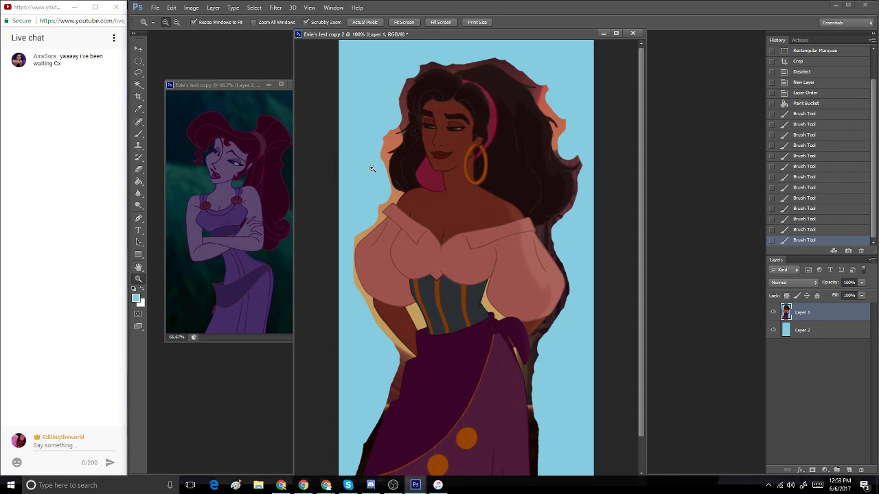
{"action": "left_click", "coordinate": [406, 121]}
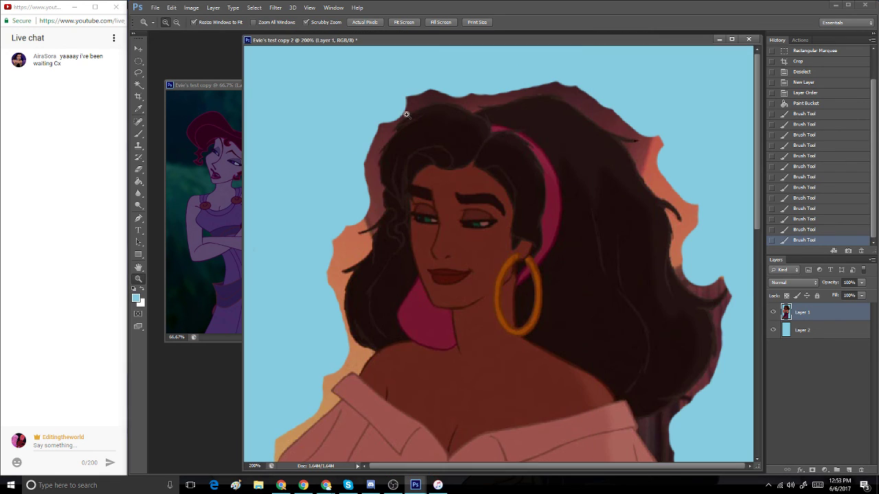
{"action": "left_click", "coordinate": [138, 169]}
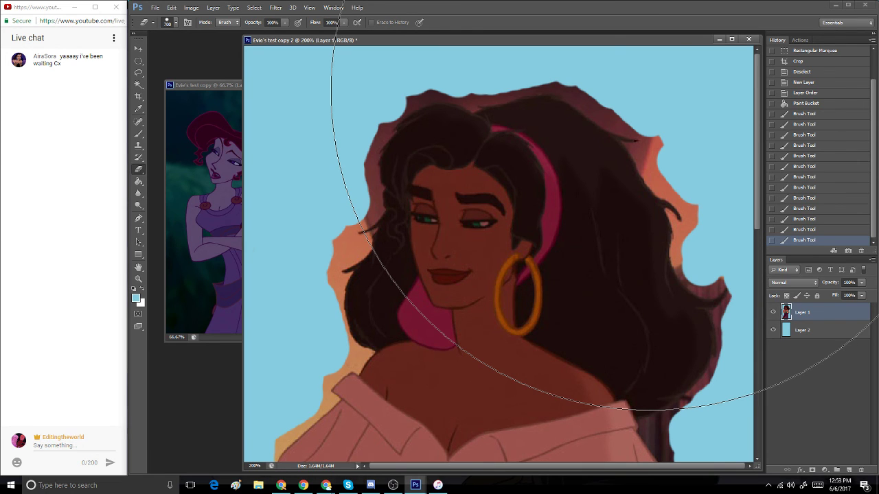
{"action": "double_click", "coordinate": [194, 3]}
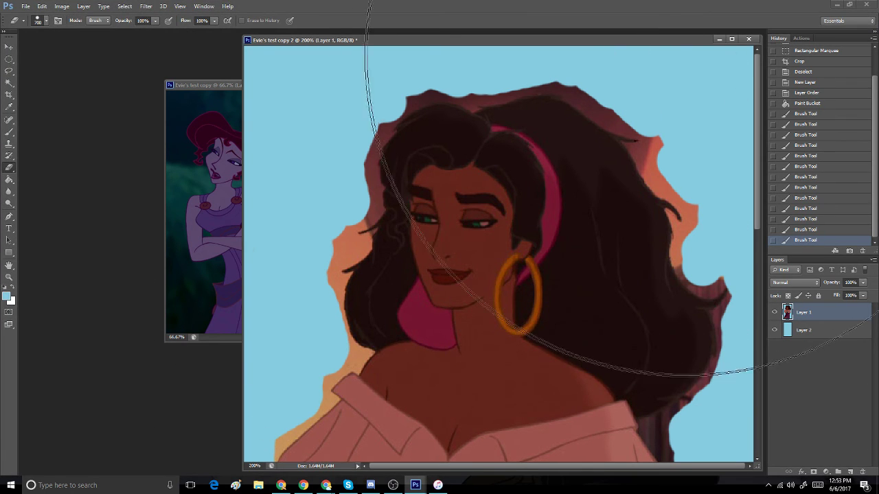
{"action": "left_click", "coordinate": [851, 5]}
{"action": "left_click", "coordinate": [175, 23]}
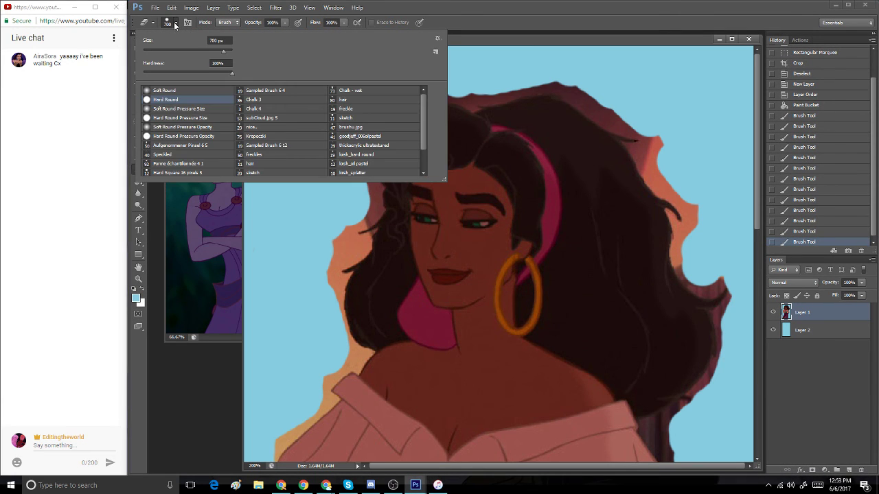
{"action": "left_click", "coordinate": [153, 50]}
{"action": "left_click_drag", "start_coordinate": [496, 38], "coordinate": [494, 39]}
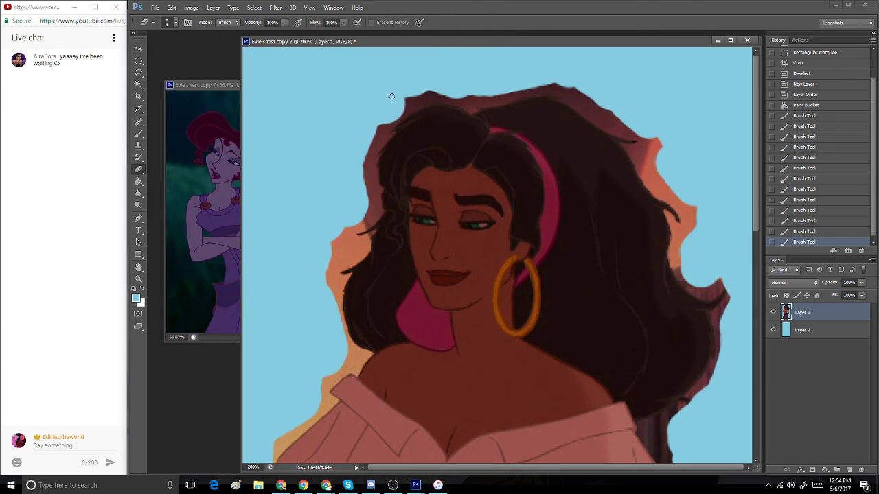
{"action": "mouse_move", "coordinate": [384, 126]}
{"action": "left_mouse_down"}
{"action": "mouse_move", "coordinate": [425, 101]}
{"action": "mouse_move", "coordinate": [379, 110]}
{"action": "mouse_move", "coordinate": [378, 137]}
{"action": "mouse_move", "coordinate": [350, 182]}
{"action": "left_mouse_up"}
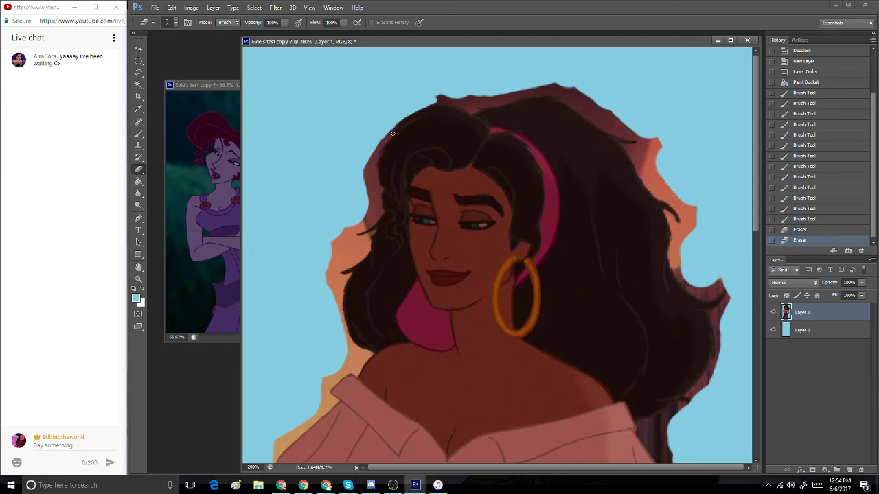
- Erase the leftover backdrop along the left edge of the woman's hair, from her forehead down to the stray locks
{"action": "left_click_drag", "start_coordinate": [392, 134], "coordinate": [364, 169]}
{"action": "mouse_move", "coordinate": [378, 150]}
{"action": "left_mouse_down"}
{"action": "mouse_move", "coordinate": [354, 193]}
{"action": "mouse_move", "coordinate": [381, 140]}
{"action": "mouse_move", "coordinate": [371, 162]}
{"action": "left_mouse_up"}
{"action": "mouse_move", "coordinate": [376, 151]}
{"action": "left_mouse_down"}
{"action": "mouse_move", "coordinate": [367, 173]}
{"action": "mouse_move", "coordinate": [370, 165]}
{"action": "left_mouse_up"}
{"action": "left_click_drag", "start_coordinate": [377, 155], "coordinate": [371, 162]}
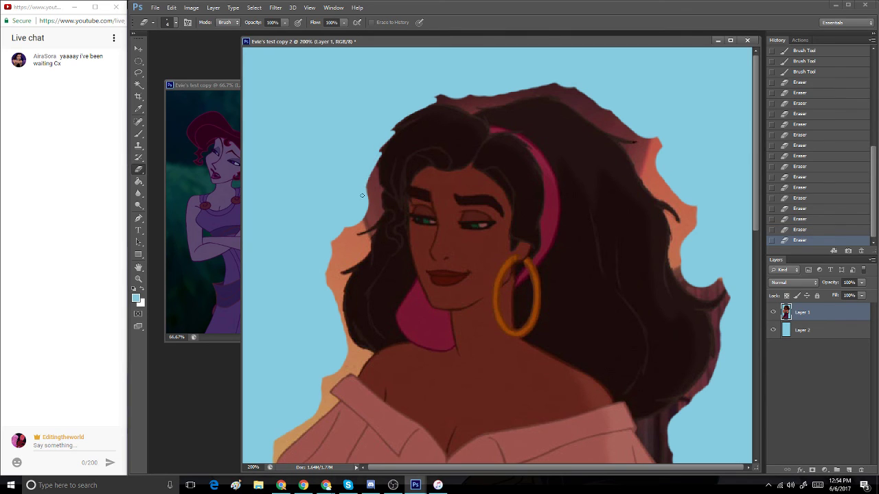
{"action": "mouse_move", "coordinate": [364, 194]}
{"action": "left_mouse_down"}
{"action": "mouse_move", "coordinate": [373, 162]}
{"action": "mouse_move", "coordinate": [373, 191]}
{"action": "mouse_move", "coordinate": [372, 173]}
{"action": "left_mouse_up"}
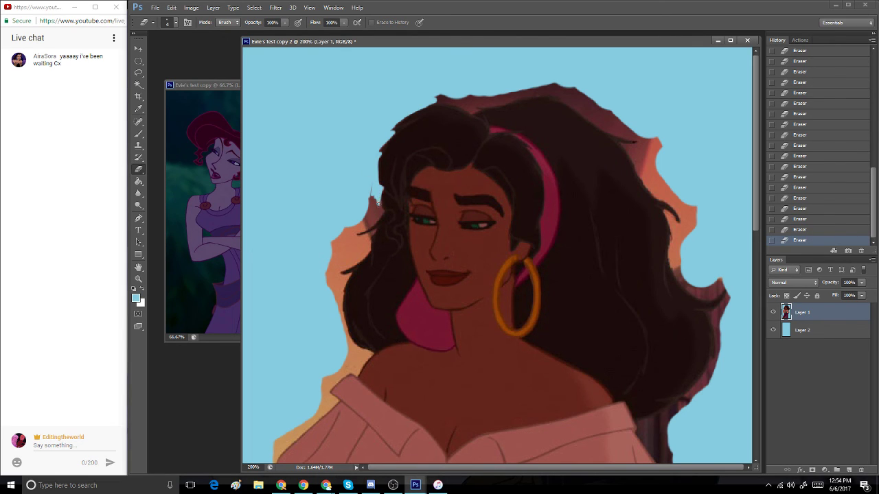
{"action": "left_click_drag", "start_coordinate": [376, 213], "coordinate": [369, 193]}
{"action": "left_click_drag", "start_coordinate": [337, 239], "coordinate": [366, 205]}
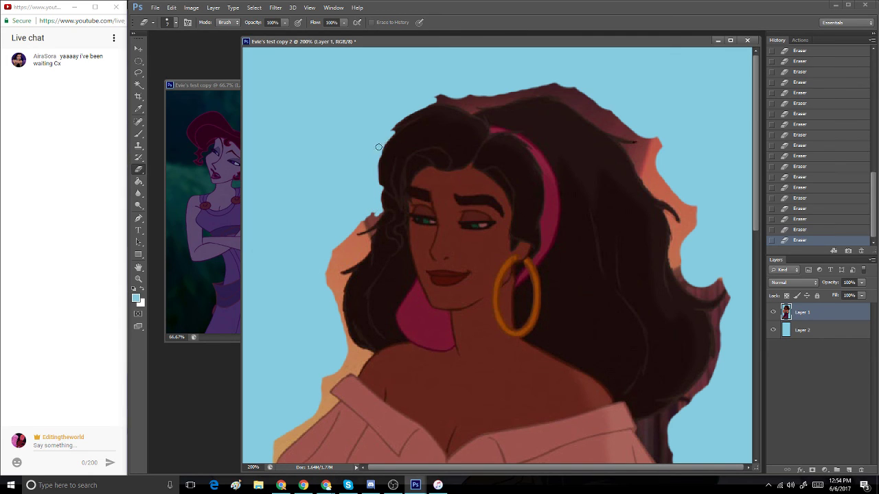
{"action": "mouse_move", "coordinate": [378, 147]}
{"action": "left_mouse_down"}
{"action": "mouse_move", "coordinate": [412, 106]}
{"action": "mouse_move", "coordinate": [392, 127]}
{"action": "left_mouse_up"}
{"action": "mouse_move", "coordinate": [360, 218]}
{"action": "left_mouse_down"}
{"action": "mouse_move", "coordinate": [354, 230]}
{"action": "mouse_move", "coordinate": [380, 210]}
{"action": "mouse_move", "coordinate": [334, 253]}
{"action": "mouse_move", "coordinate": [352, 257]}
{"action": "left_mouse_up"}
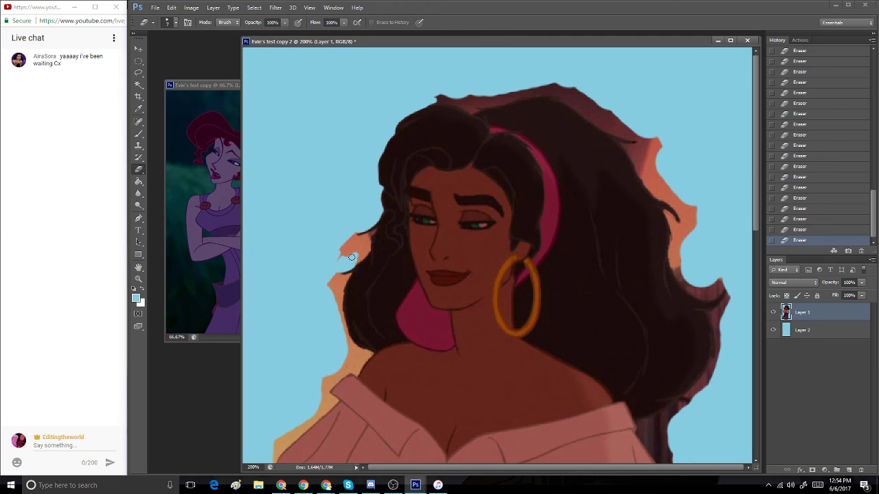
{"action": "left_click", "coordinate": [402, 440]}
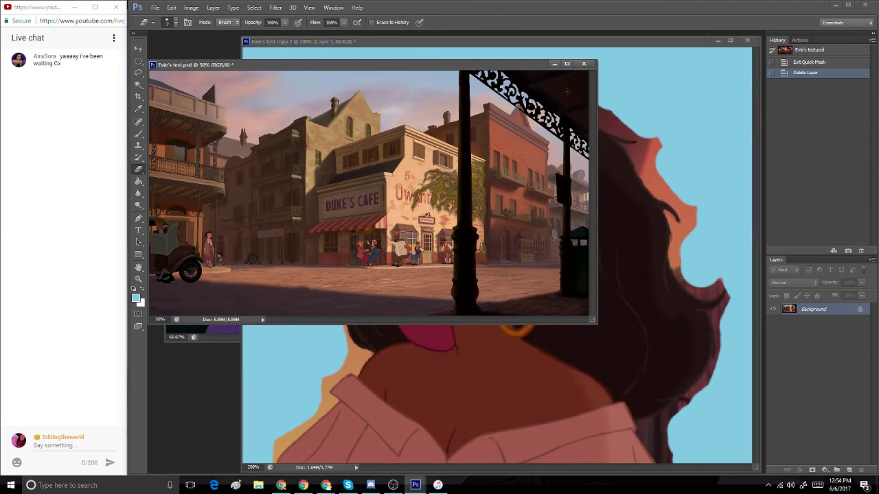
{"action": "left_click_drag", "start_coordinate": [566, 68], "coordinate": [563, 65]}
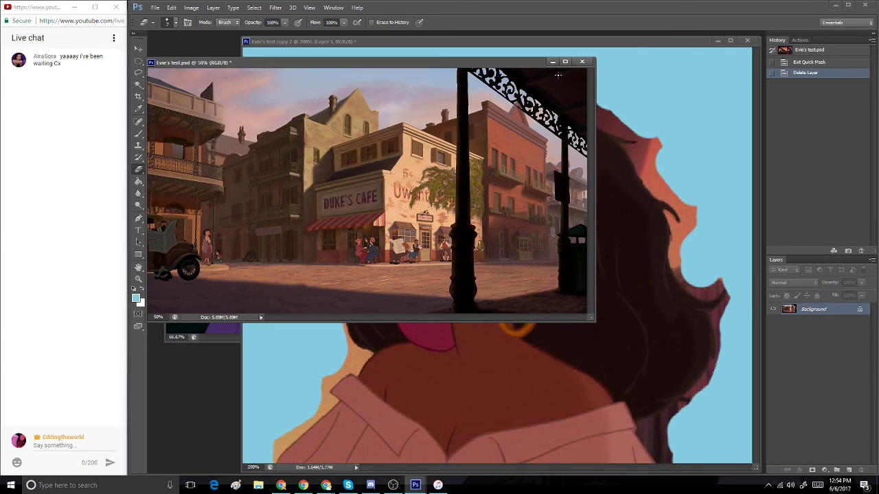
{"action": "left_click", "coordinate": [552, 61]}
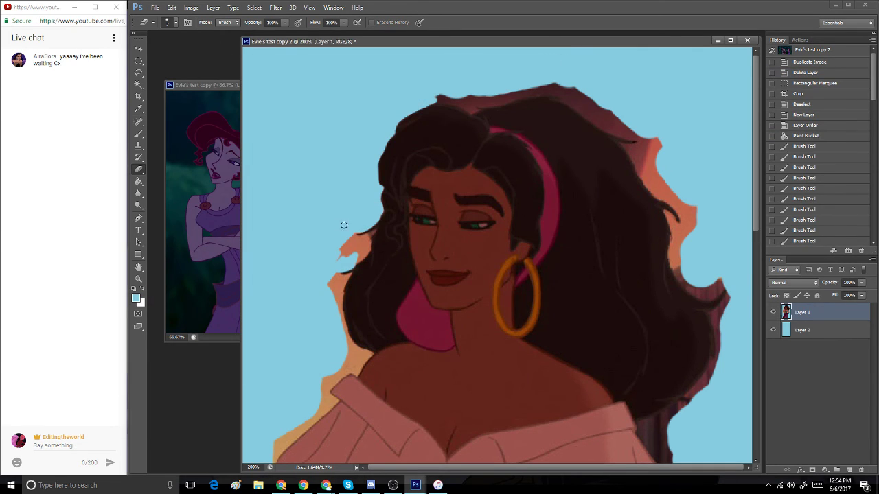
- Erase the remaining orange backdrop around and between the two stray locks on the left of the woman's hair
{"action": "mouse_move", "coordinate": [349, 235]}
{"action": "left_mouse_down"}
{"action": "mouse_move", "coordinate": [342, 245]}
{"action": "mouse_move", "coordinate": [356, 230]}
{"action": "mouse_move", "coordinate": [345, 266]}
{"action": "mouse_move", "coordinate": [364, 231]}
{"action": "left_mouse_up"}
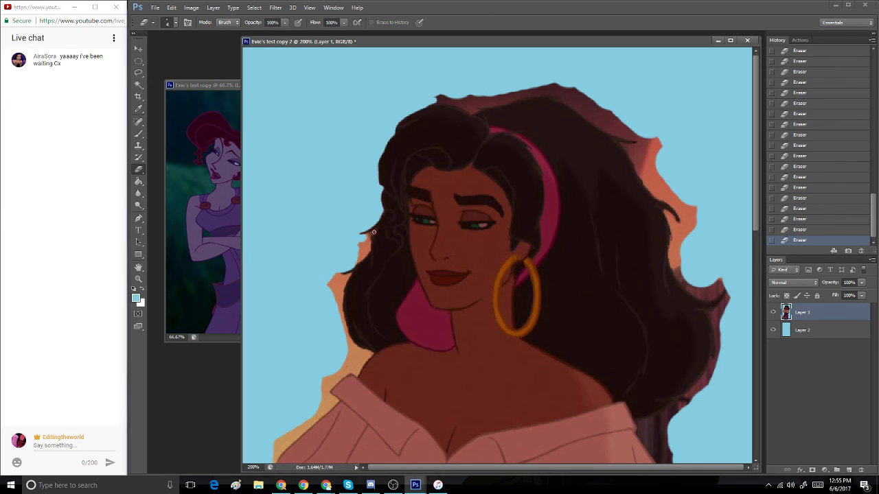
{"action": "mouse_move", "coordinate": [375, 231]}
{"action": "left_mouse_down"}
{"action": "mouse_move", "coordinate": [356, 239]}
{"action": "mouse_move", "coordinate": [371, 234]}
{"action": "mouse_move", "coordinate": [348, 267]}
{"action": "left_mouse_up"}
{"action": "left_click_drag", "start_coordinate": [345, 278], "coordinate": [336, 282]}
{"action": "mouse_move", "coordinate": [329, 284]}
{"action": "left_mouse_down"}
{"action": "mouse_move", "coordinate": [334, 292]}
{"action": "mouse_move", "coordinate": [342, 284]}
{"action": "left_mouse_up"}
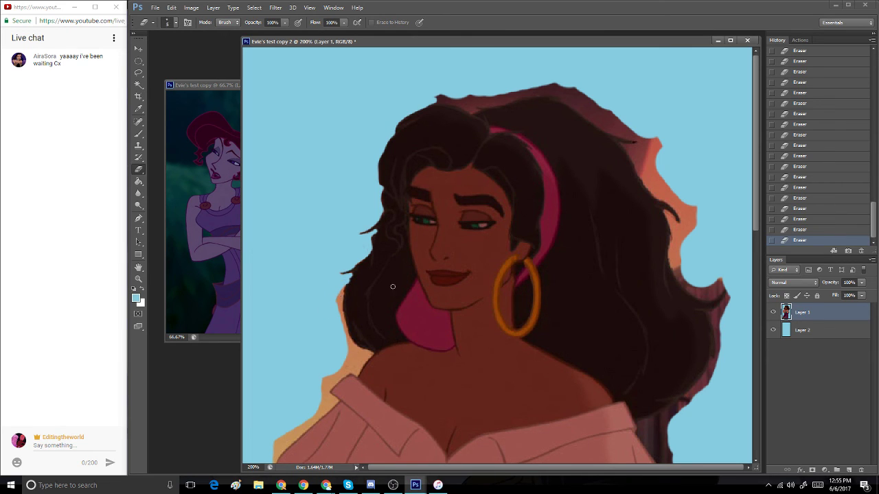
- Erase the backdrop along the lower left hair and bare shoulder, undoing the stroke that ran into the edge
{"action": "mouse_move", "coordinate": [348, 278]}
{"action": "left_mouse_down"}
{"action": "mouse_move", "coordinate": [344, 331]}
{"action": "mouse_move", "coordinate": [334, 291]}
{"action": "mouse_move", "coordinate": [350, 348]}
{"action": "left_mouse_up"}
{"action": "mouse_move", "coordinate": [344, 352]}
{"action": "left_mouse_down"}
{"action": "mouse_move", "coordinate": [346, 363]}
{"action": "mouse_move", "coordinate": [356, 347]}
{"action": "mouse_move", "coordinate": [371, 354]}
{"action": "left_mouse_up"}
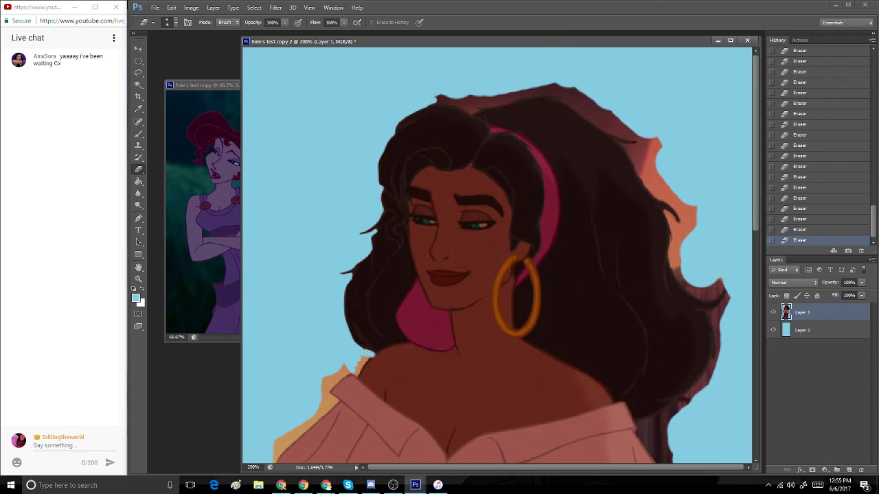
{"action": "left_click", "coordinate": [789, 230]}
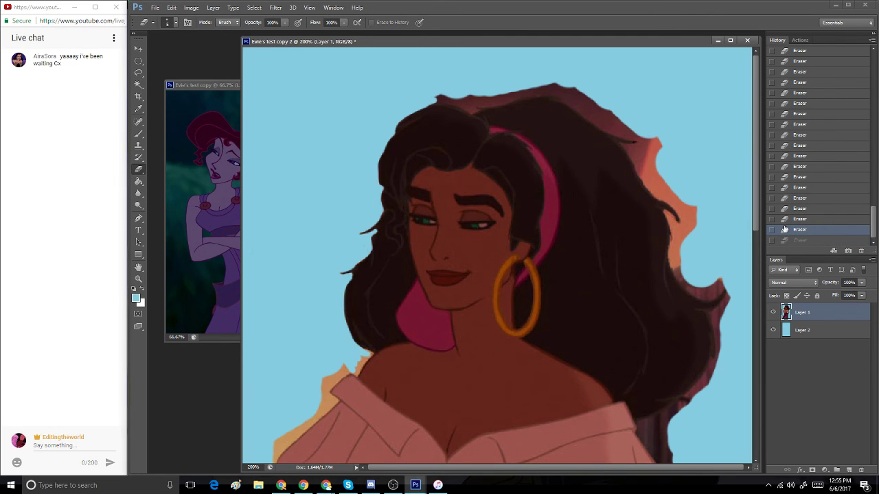
{"action": "mouse_move", "coordinate": [362, 357]}
{"action": "left_mouse_down"}
{"action": "mouse_move", "coordinate": [317, 391]}
{"action": "mouse_move", "coordinate": [326, 375]}
{"action": "mouse_move", "coordinate": [317, 381]}
{"action": "mouse_move", "coordinate": [337, 372]}
{"action": "mouse_move", "coordinate": [322, 393]}
{"action": "mouse_move", "coordinate": [349, 368]}
{"action": "left_mouse_up"}
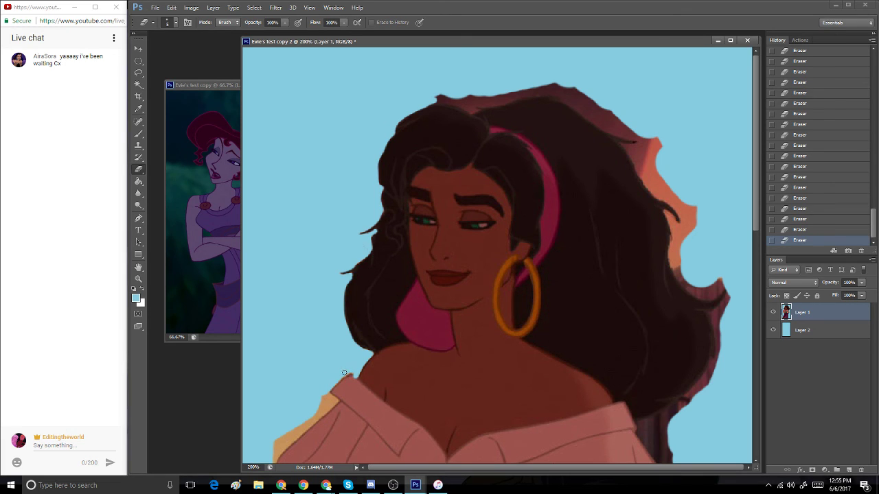
{"action": "left_click", "coordinate": [353, 373]}
- Erase the leftover backdrop along the outer edge of the left sleeve, from the collar to its lower curve, undoing stray strokes
{"action": "left_click_drag", "start_coordinate": [759, 207], "coordinate": [759, 291]}
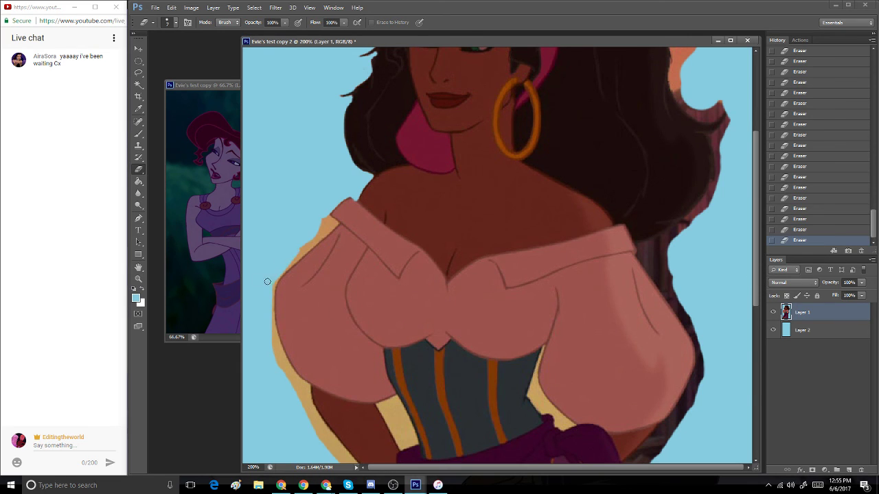
{"action": "mouse_move", "coordinate": [290, 265]}
{"action": "left_mouse_down"}
{"action": "mouse_move", "coordinate": [316, 239]}
{"action": "mouse_move", "coordinate": [323, 210]}
{"action": "mouse_move", "coordinate": [333, 223]}
{"action": "mouse_move", "coordinate": [316, 237]}
{"action": "mouse_move", "coordinate": [331, 229]}
{"action": "left_mouse_up"}
{"action": "left_click", "coordinate": [276, 270]}
{"action": "left_click", "coordinate": [278, 271]}
{"action": "key", "text": "ctrl+z"}
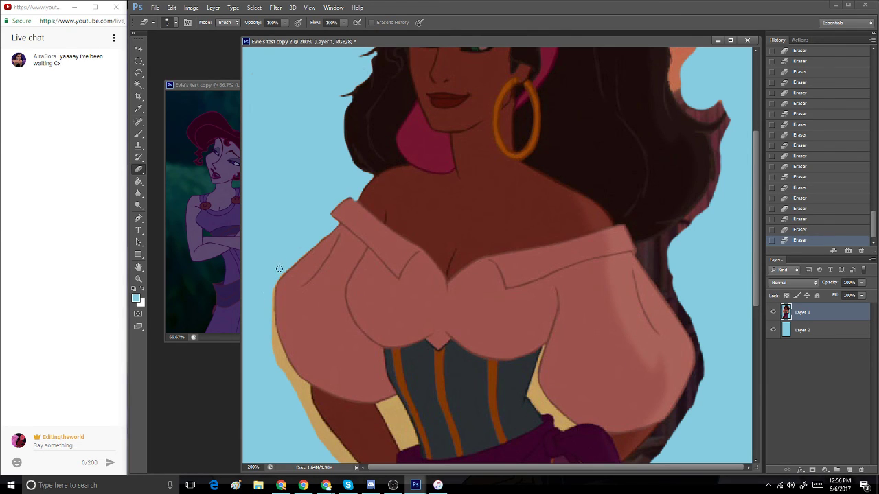
{"action": "key", "text": "ctrl+z"}
{"action": "key", "text": "ctrl+z"}
{"action": "key", "text": "ctrl+z"}
{"action": "key", "text": "ctrl+z"}
{"action": "left_click_drag", "start_coordinate": [268, 297], "coordinate": [286, 384]}
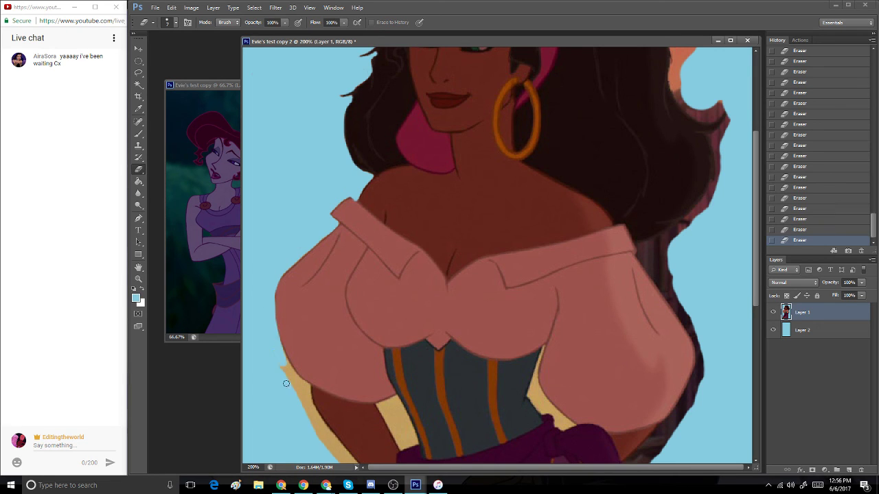
- Erase the backdrop below the left sleeve and beside the forearm down to the hip, undoing a stray stroke
{"action": "left_click_drag", "start_coordinate": [756, 266], "coordinate": [751, 347]}
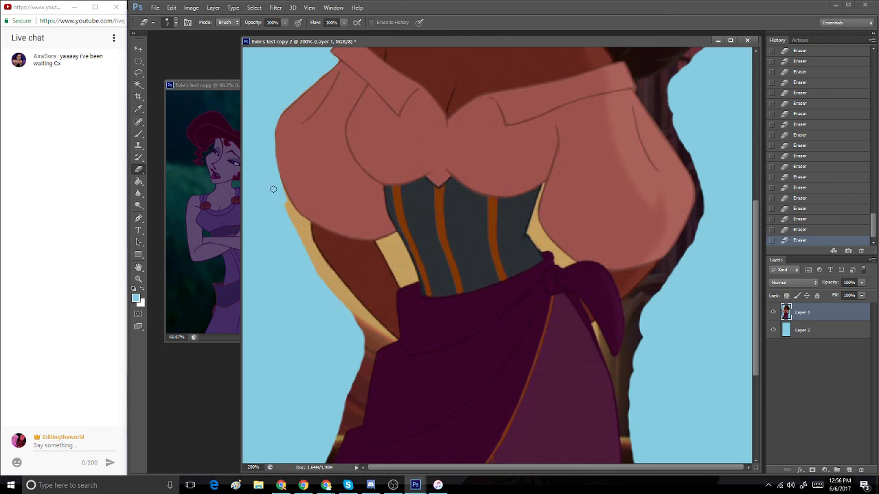
{"action": "left_click_drag", "start_coordinate": [278, 176], "coordinate": [296, 227]}
{"action": "mouse_move", "coordinate": [273, 185]}
{"action": "left_mouse_down"}
{"action": "mouse_move", "coordinate": [306, 227]}
{"action": "mouse_move", "coordinate": [288, 213]}
{"action": "mouse_move", "coordinate": [304, 224]}
{"action": "mouse_move", "coordinate": [306, 247]}
{"action": "mouse_move", "coordinate": [299, 227]}
{"action": "mouse_move", "coordinate": [300, 245]}
{"action": "mouse_move", "coordinate": [307, 226]}
{"action": "mouse_move", "coordinate": [316, 273]}
{"action": "mouse_move", "coordinate": [299, 229]}
{"action": "mouse_move", "coordinate": [339, 299]}
{"action": "mouse_move", "coordinate": [314, 267]}
{"action": "mouse_move", "coordinate": [304, 230]}
{"action": "mouse_move", "coordinate": [358, 323]}
{"action": "mouse_move", "coordinate": [340, 299]}
{"action": "left_mouse_up"}
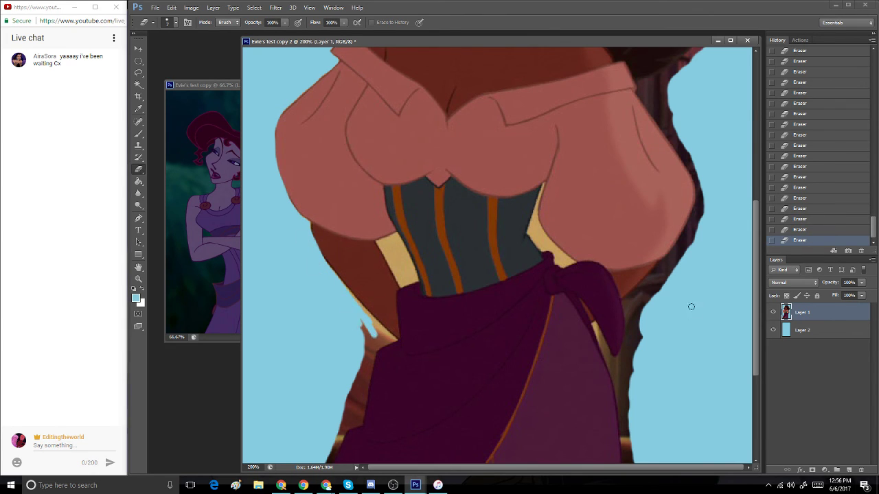
{"action": "left_click_drag", "start_coordinate": [756, 268], "coordinate": [748, 330]}
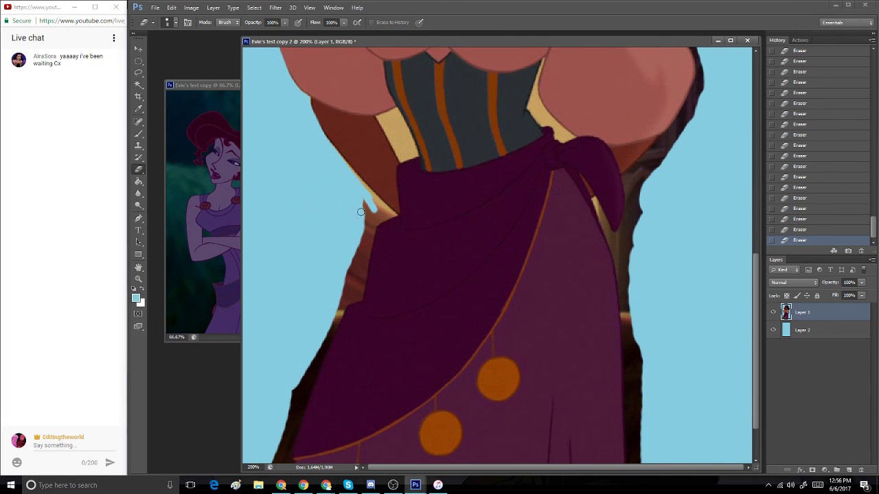
{"action": "mouse_move", "coordinate": [360, 206]}
{"action": "left_mouse_down"}
{"action": "mouse_move", "coordinate": [383, 217]}
{"action": "mouse_move", "coordinate": [370, 223]}
{"action": "mouse_move", "coordinate": [324, 136]}
{"action": "mouse_move", "coordinate": [365, 198]}
{"action": "mouse_move", "coordinate": [334, 154]}
{"action": "left_mouse_up"}
{"action": "key", "text": "ctrl+z"}
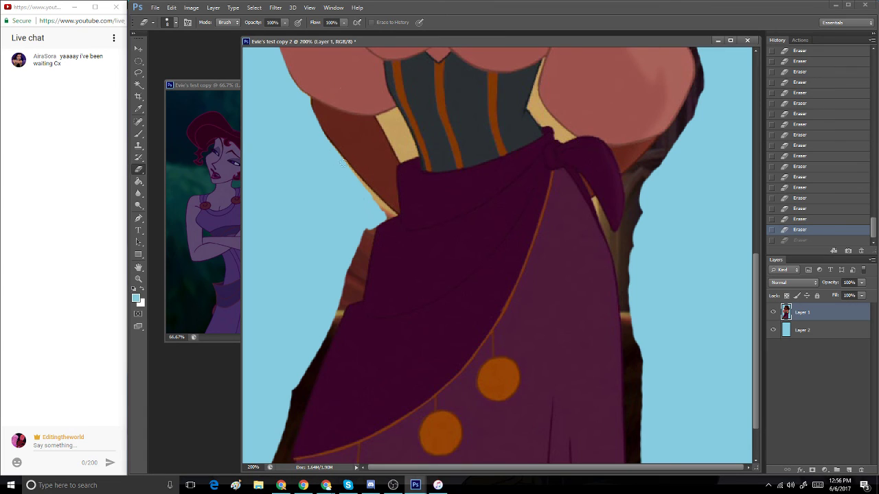
- Try to erase the thin backdrop strip along the outer edge of the left forearm, then roll the strokes back
{"action": "mouse_move", "coordinate": [313, 129]}
{"action": "left_mouse_down"}
{"action": "mouse_move", "coordinate": [384, 218]}
{"action": "mouse_move", "coordinate": [382, 210]}
{"action": "left_mouse_up"}
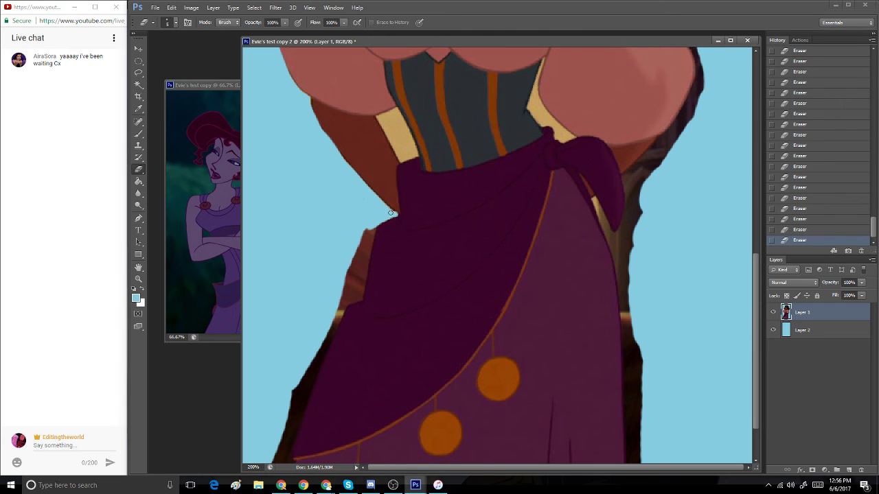
{"action": "left_click_drag", "start_coordinate": [381, 204], "coordinate": [391, 209]}
{"action": "left_click", "coordinate": [797, 221]}
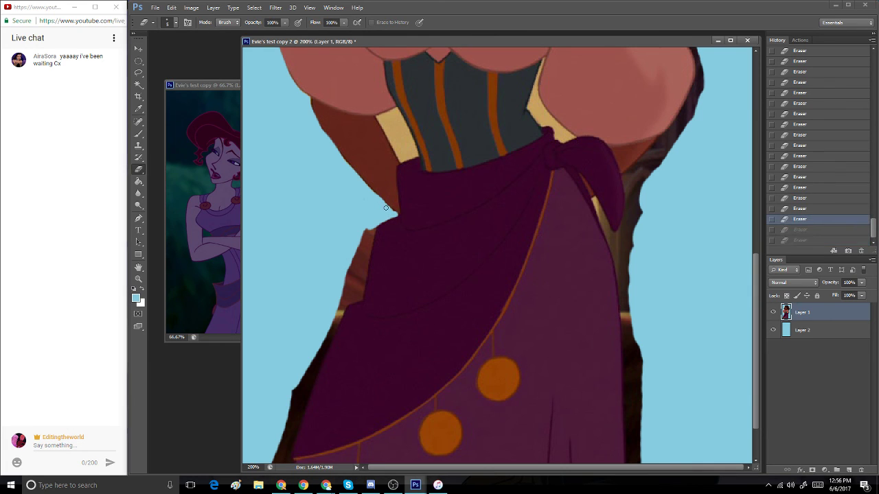
{"action": "mouse_move", "coordinate": [392, 213]}
{"action": "left_mouse_down"}
{"action": "mouse_move", "coordinate": [373, 197]}
{"action": "mouse_move", "coordinate": [381, 202]}
{"action": "left_mouse_up"}
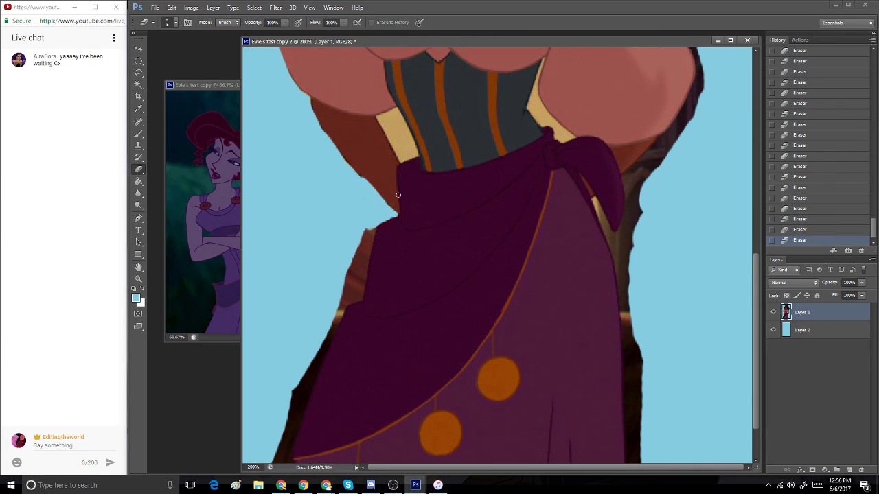
{"action": "left_click", "coordinate": [794, 231]}
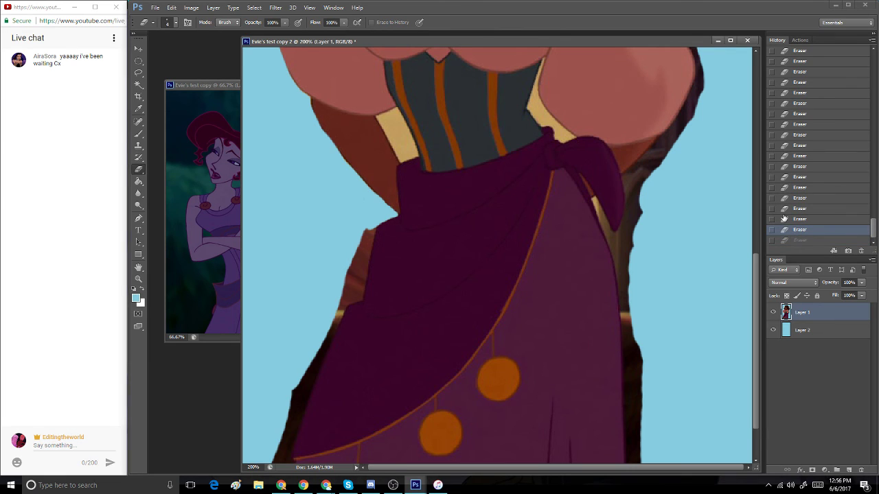
{"action": "key", "text": "ctrl+shift+z"}
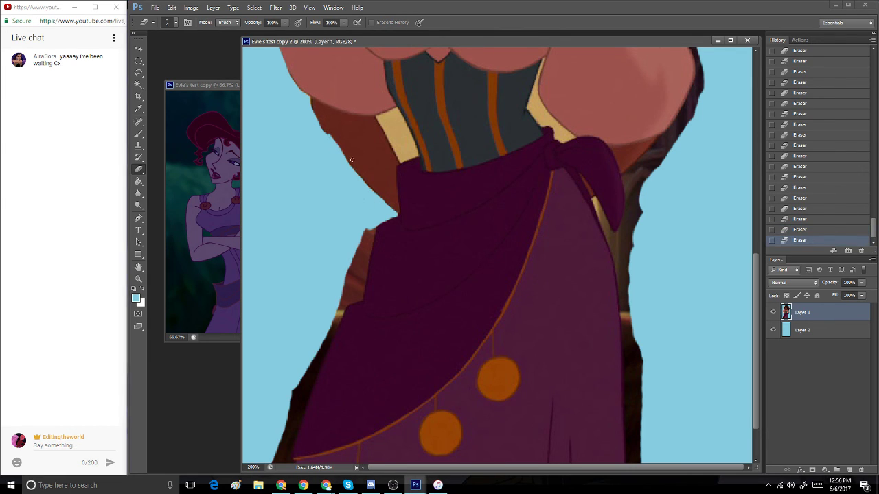
{"action": "left_click", "coordinate": [779, 229]}
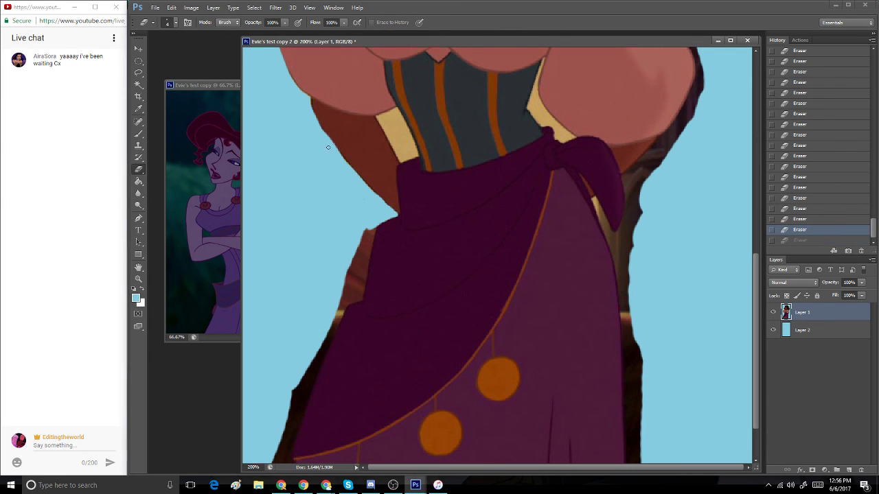
{"action": "key", "text": "ctrl+shift+z"}
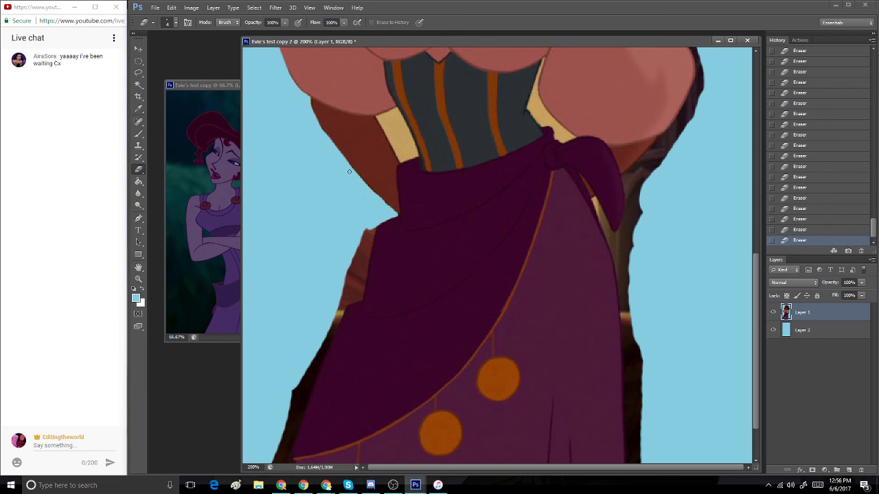
{"action": "left_click_drag", "start_coordinate": [377, 200], "coordinate": [397, 220]}
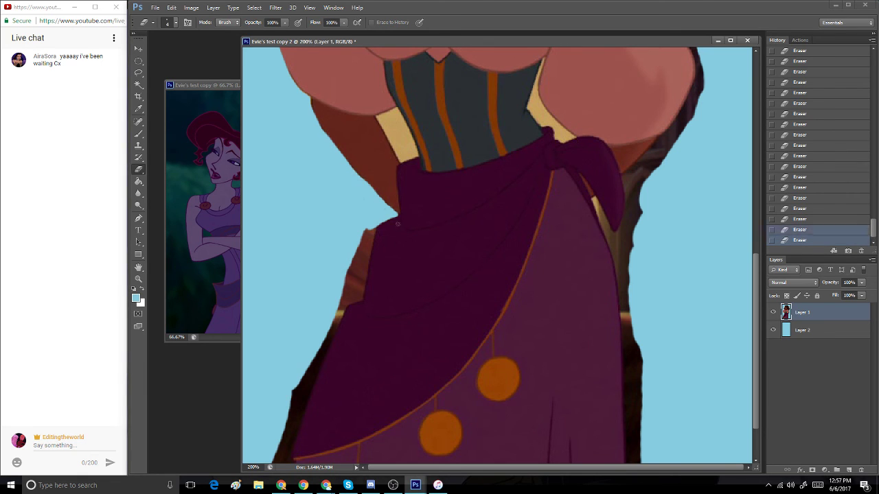
{"action": "left_click", "coordinate": [809, 198]}
{"action": "left_click", "coordinate": [817, 166]}
{"action": "left_click_drag", "start_coordinate": [818, 160], "coordinate": [834, 73]}
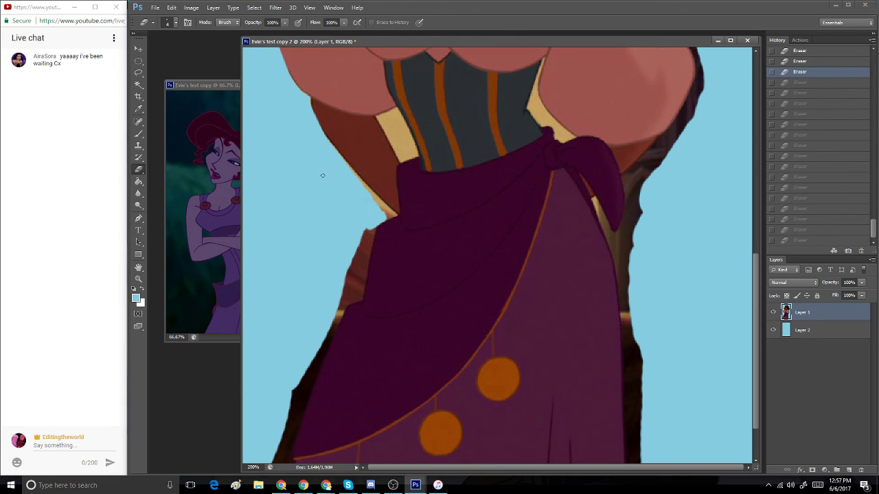
- Erase the thin backdrop strip along the left forearm and the reddish patch beside the upper left edge of the hip scarf
{"action": "key", "text": "ctrl+z"}
{"action": "left_click_drag", "start_coordinate": [329, 153], "coordinate": [380, 210]}
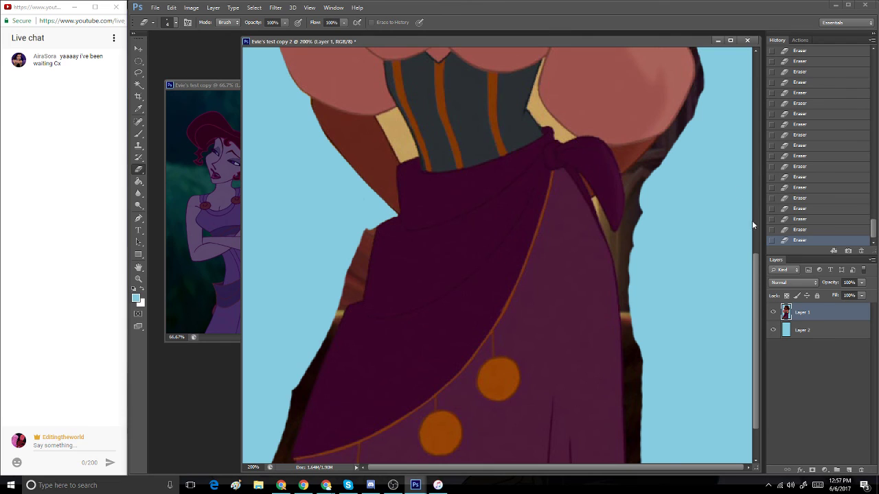
{"action": "left_click_drag", "start_coordinate": [758, 258], "coordinate": [758, 302]}
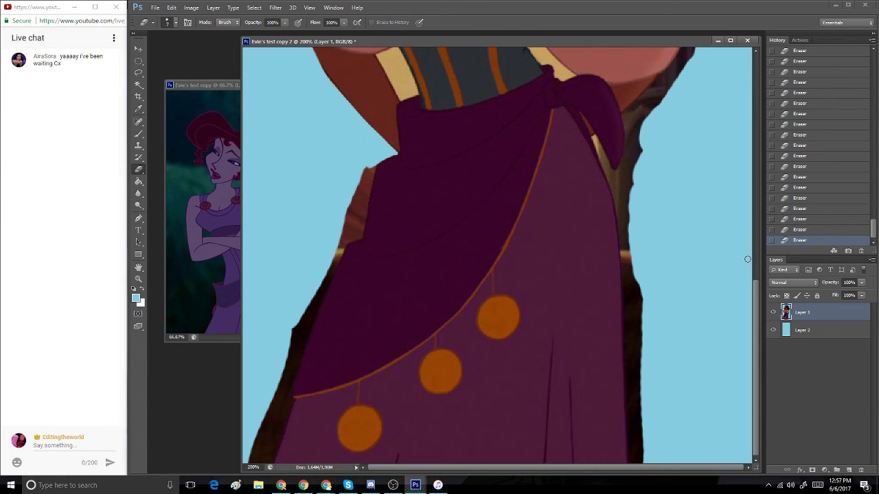
{"action": "mouse_move", "coordinate": [365, 159]}
{"action": "left_mouse_down"}
{"action": "mouse_move", "coordinate": [351, 216]}
{"action": "mouse_move", "coordinate": [373, 161]}
{"action": "left_mouse_up"}
{"action": "left_click_drag", "start_coordinate": [359, 205], "coordinate": [355, 203]}
{"action": "mouse_move", "coordinate": [335, 248]}
{"action": "left_mouse_down"}
{"action": "mouse_move", "coordinate": [356, 235]}
{"action": "mouse_move", "coordinate": [353, 222]}
{"action": "left_mouse_up"}
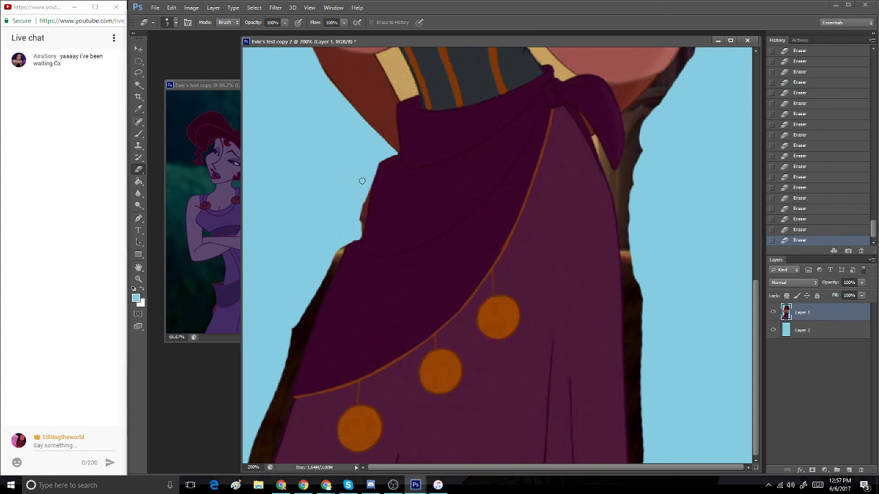
{"action": "mouse_move", "coordinate": [362, 187]}
{"action": "left_mouse_down"}
{"action": "mouse_move", "coordinate": [358, 221]}
{"action": "mouse_move", "coordinate": [371, 164]}
{"action": "mouse_move", "coordinate": [358, 235]}
{"action": "left_mouse_up"}
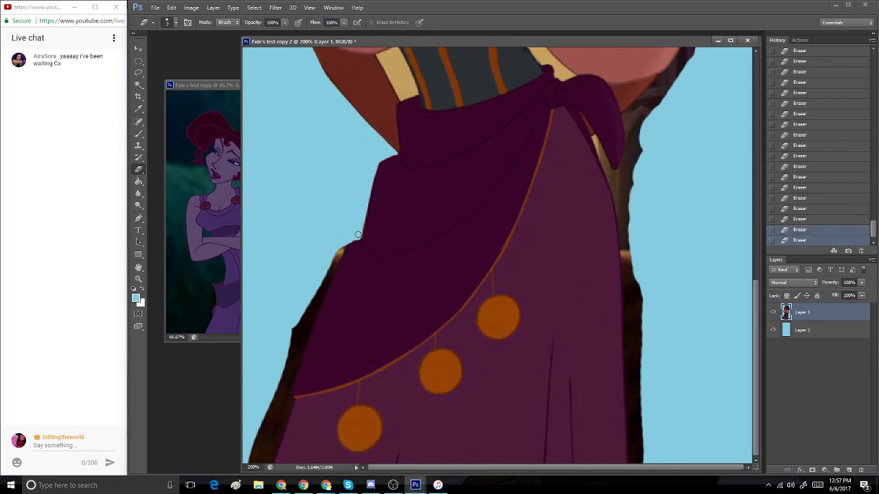
{"action": "left_click_drag", "start_coordinate": [375, 165], "coordinate": [379, 157]}
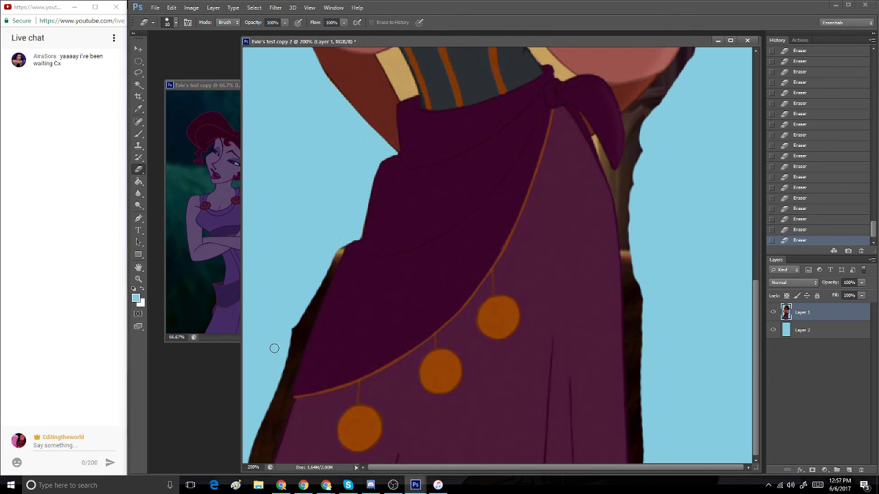
- Enlarge the eraser to 15 and remove most of the dark backdrop along the lower left side of the scarf and skirt
{"action": "key", "text": "bracketright"}
{"action": "key", "text": "bracketright"}
{"action": "key", "text": "bracketright"}
{"action": "key", "text": "bracketright"}
{"action": "key", "text": "bracketleft"}
{"action": "left_click_drag", "start_coordinate": [290, 318], "coordinate": [302, 307]}
{"action": "mouse_move", "coordinate": [344, 232]}
{"action": "left_mouse_down"}
{"action": "mouse_move", "coordinate": [311, 296]}
{"action": "mouse_move", "coordinate": [343, 226]}
{"action": "left_mouse_up"}
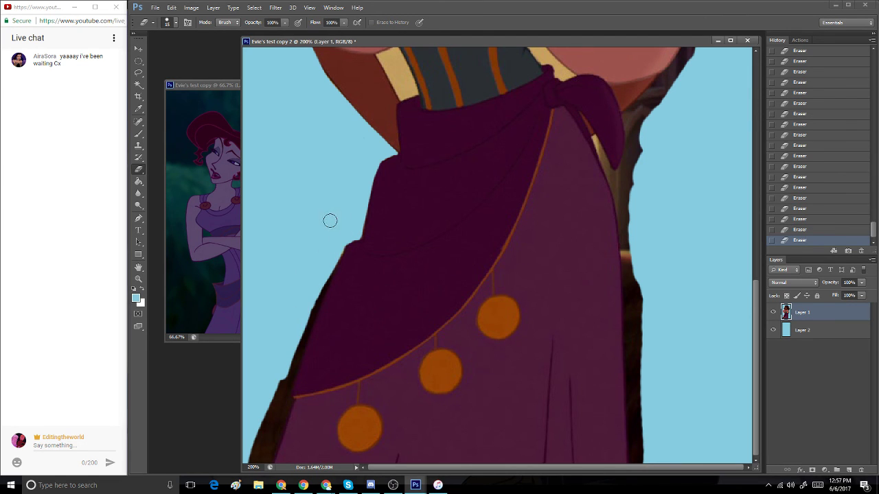
{"action": "left_click", "coordinate": [357, 7]}
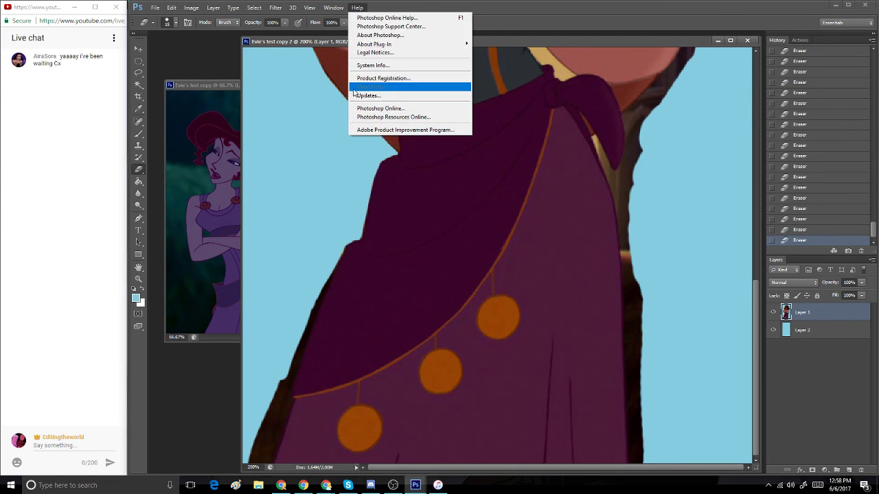
{"action": "left_click", "coordinate": [452, 4]}
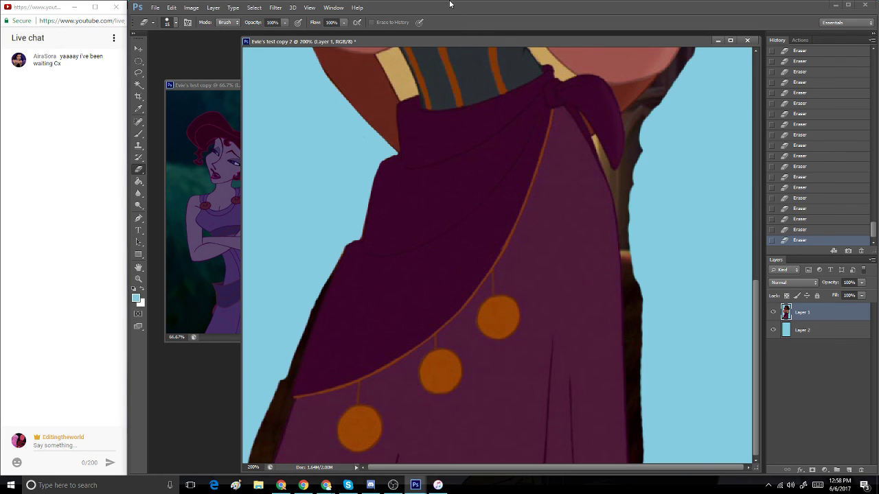
{"action": "left_click_drag", "start_coordinate": [254, 434], "coordinate": [257, 478]}
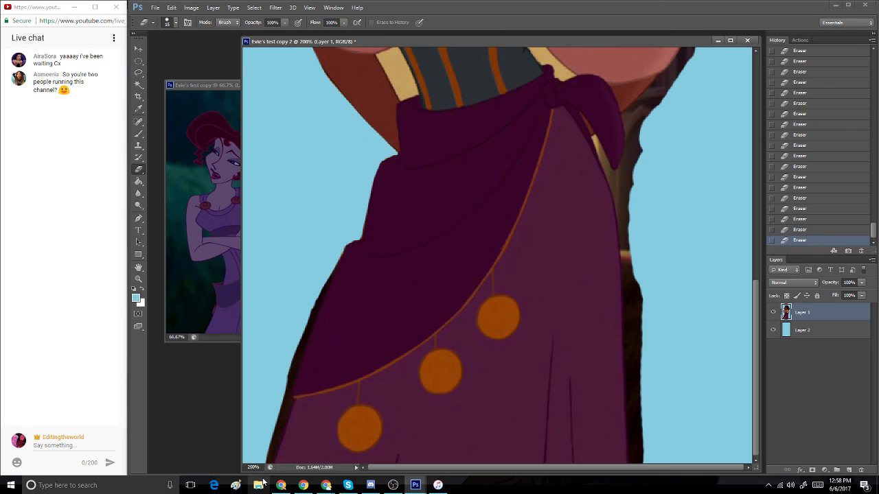
- Reduce the eraser size and remove the remaining thin dark strip along the lower left edge of the hip scarf
{"action": "key", "text": "bracketleft"}
{"action": "key", "text": "bracketleft"}
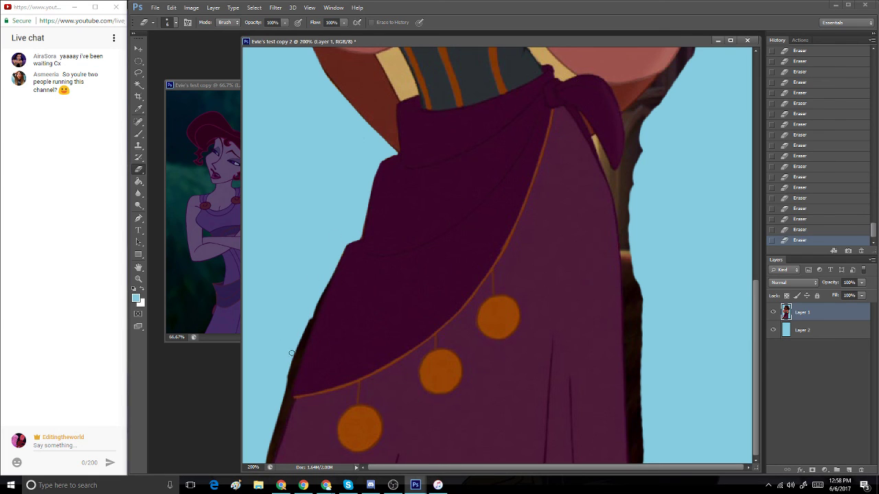
{"action": "left_click", "coordinate": [328, 259]}
{"action": "left_click_drag", "start_coordinate": [332, 268], "coordinate": [297, 354]}
{"action": "left_click_drag", "start_coordinate": [308, 319], "coordinate": [294, 365]}
{"action": "left_click_drag", "start_coordinate": [329, 274], "coordinate": [291, 375]}
{"action": "mouse_move", "coordinate": [322, 292]}
{"action": "left_mouse_down"}
{"action": "mouse_move", "coordinate": [290, 372]}
{"action": "mouse_move", "coordinate": [297, 345]}
{"action": "mouse_move", "coordinate": [287, 425]}
{"action": "mouse_move", "coordinate": [277, 372]}
{"action": "mouse_move", "coordinate": [259, 445]}
{"action": "mouse_move", "coordinate": [281, 387]}
{"action": "mouse_move", "coordinate": [260, 452]}
{"action": "mouse_move", "coordinate": [283, 399]}
{"action": "mouse_move", "coordinate": [265, 444]}
{"action": "mouse_move", "coordinate": [284, 418]}
{"action": "left_mouse_up"}
{"action": "mouse_move", "coordinate": [283, 384]}
{"action": "left_mouse_down"}
{"action": "mouse_move", "coordinate": [282, 415]}
{"action": "mouse_move", "coordinate": [288, 405]}
{"action": "mouse_move", "coordinate": [270, 458]}
{"action": "left_mouse_up"}
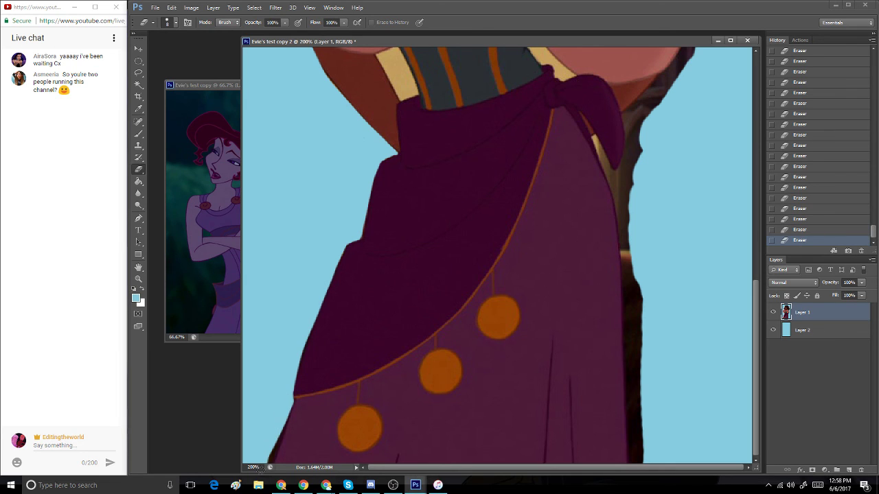
- Erase the remaining dark backdrop along the left edge of the skirt below the scarf's orange trim
{"action": "left_click_drag", "start_coordinate": [290, 402], "coordinate": [269, 459]}
{"action": "left_click_drag", "start_coordinate": [287, 413], "coordinate": [268, 459]}
{"action": "left_click_drag", "start_coordinate": [286, 427], "coordinate": [273, 459]}
{"action": "left_click_drag", "start_coordinate": [285, 430], "coordinate": [269, 467]}
{"action": "mouse_move", "coordinate": [286, 425]}
{"action": "left_mouse_down"}
{"action": "mouse_move", "coordinate": [274, 457]}
{"action": "mouse_move", "coordinate": [284, 431]}
{"action": "left_mouse_up"}
{"action": "mouse_move", "coordinate": [311, 319]}
{"action": "left_mouse_down"}
{"action": "mouse_move", "coordinate": [289, 389]}
{"action": "mouse_move", "coordinate": [309, 329]}
{"action": "mouse_move", "coordinate": [293, 370]}
{"action": "mouse_move", "coordinate": [313, 324]}
{"action": "left_mouse_up"}
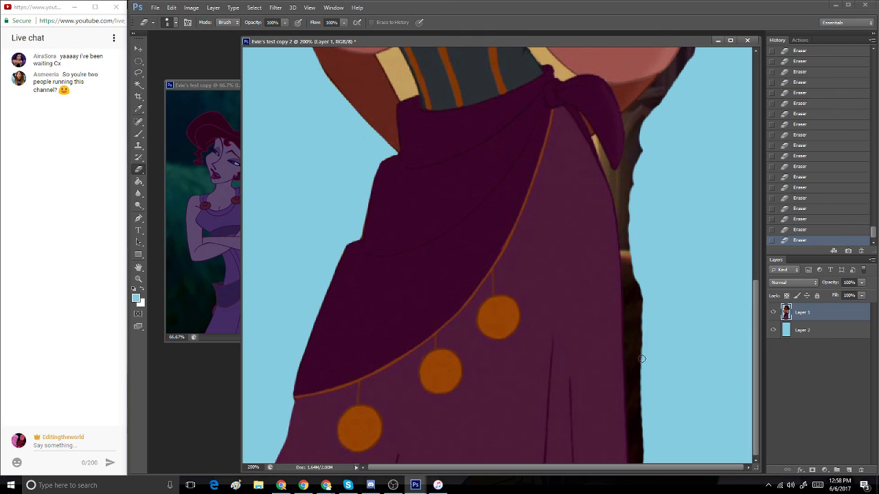
- Erase the dark backdrop along the lower right edge of the skirt down to the bottom of the image
{"action": "mouse_move", "coordinate": [648, 318]}
{"action": "left_mouse_down"}
{"action": "mouse_move", "coordinate": [647, 473]}
{"action": "mouse_move", "coordinate": [642, 375]}
{"action": "mouse_move", "coordinate": [637, 429]}
{"action": "left_mouse_up"}
{"action": "mouse_move", "coordinate": [632, 252]}
{"action": "left_mouse_down"}
{"action": "mouse_move", "coordinate": [637, 356]}
{"action": "mouse_move", "coordinate": [637, 251]}
{"action": "mouse_move", "coordinate": [643, 305]}
{"action": "mouse_move", "coordinate": [634, 317]}
{"action": "mouse_move", "coordinate": [627, 314]}
{"action": "mouse_move", "coordinate": [631, 290]}
{"action": "mouse_move", "coordinate": [628, 357]}
{"action": "mouse_move", "coordinate": [623, 302]}
{"action": "left_mouse_up"}
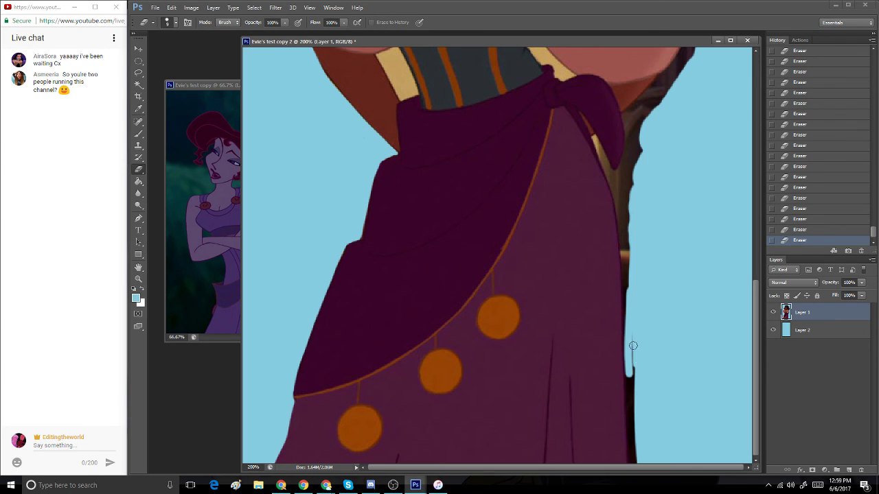
{"action": "left_click_drag", "start_coordinate": [634, 345], "coordinate": [635, 401]}
{"action": "left_click_drag", "start_coordinate": [629, 365], "coordinate": [630, 440]}
{"action": "mouse_move", "coordinate": [631, 464]}
{"action": "left_mouse_down"}
{"action": "mouse_move", "coordinate": [627, 375]}
{"action": "mouse_move", "coordinate": [633, 479]}
{"action": "left_mouse_up"}
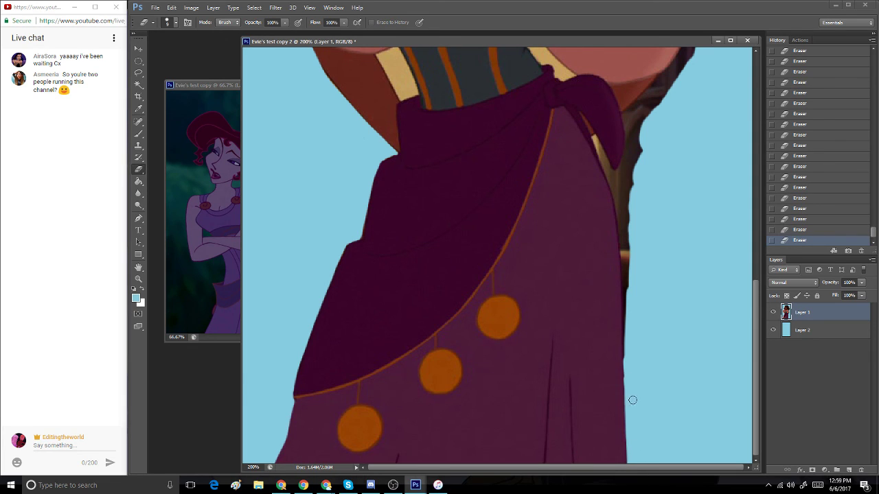
- Erase most of the backdrop along the upper right edge of the skirt below the hanging knot, undoing imprecise strokes
{"action": "mouse_move", "coordinate": [631, 179]}
{"action": "left_mouse_down"}
{"action": "mouse_move", "coordinate": [621, 168]}
{"action": "mouse_move", "coordinate": [634, 150]}
{"action": "mouse_move", "coordinate": [630, 214]}
{"action": "mouse_move", "coordinate": [621, 183]}
{"action": "mouse_move", "coordinate": [632, 305]}
{"action": "left_mouse_up"}
{"action": "key", "text": "ctrl+z"}
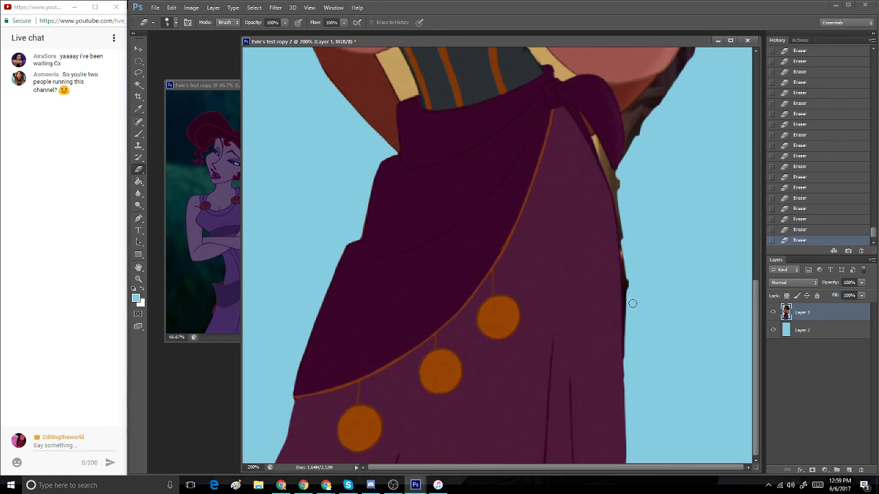
{"action": "mouse_move", "coordinate": [623, 236]}
{"action": "left_mouse_down"}
{"action": "mouse_move", "coordinate": [630, 302]}
{"action": "mouse_move", "coordinate": [634, 296]}
{"action": "left_mouse_up"}
{"action": "mouse_move", "coordinate": [623, 266]}
{"action": "left_mouse_down"}
{"action": "mouse_move", "coordinate": [627, 323]}
{"action": "mouse_move", "coordinate": [628, 300]}
{"action": "left_mouse_up"}
{"action": "left_click", "coordinate": [804, 220]}
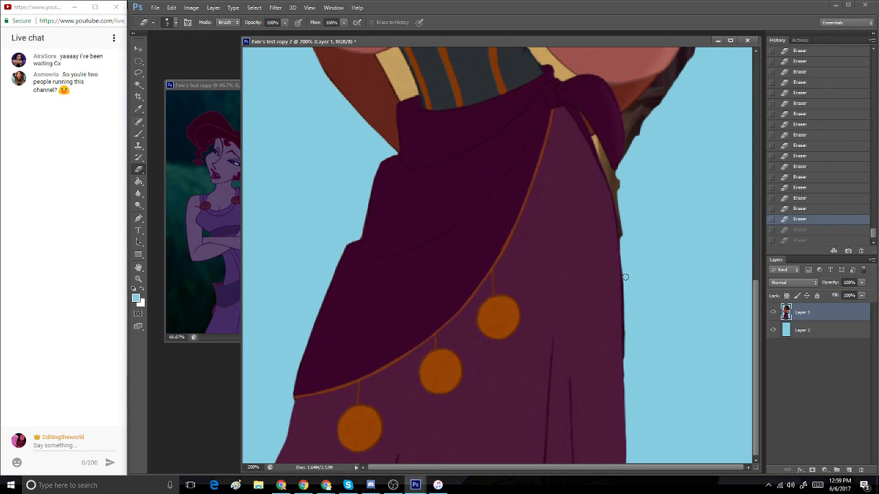
{"action": "mouse_move", "coordinate": [624, 268]}
{"action": "left_mouse_down"}
{"action": "mouse_move", "coordinate": [627, 299]}
{"action": "mouse_move", "coordinate": [627, 280]}
{"action": "left_mouse_up"}
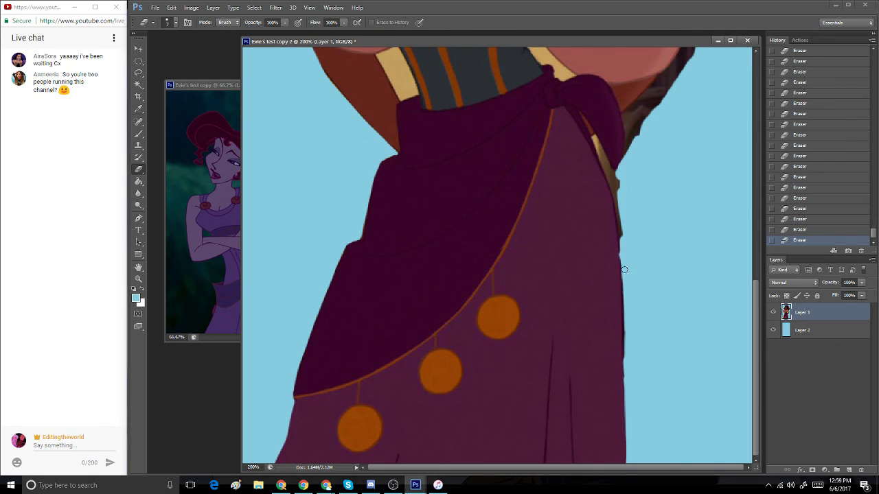
{"action": "left_click", "coordinate": [786, 221]}
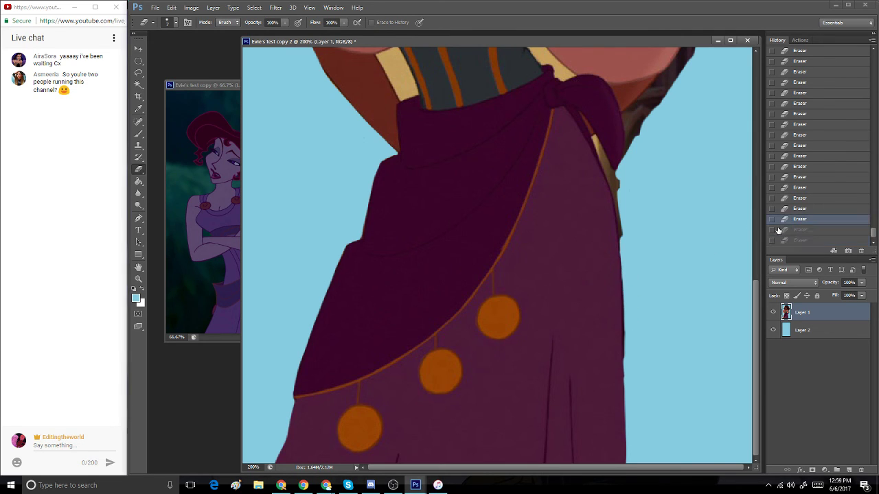
- Outline the leftover backdrop along the upper right skirt edge with the Polygonal Lasso, delete it, deselect and return to the Eraser
{"action": "left_click", "coordinate": [140, 74]}
{"action": "left_click", "coordinate": [167, 81]}
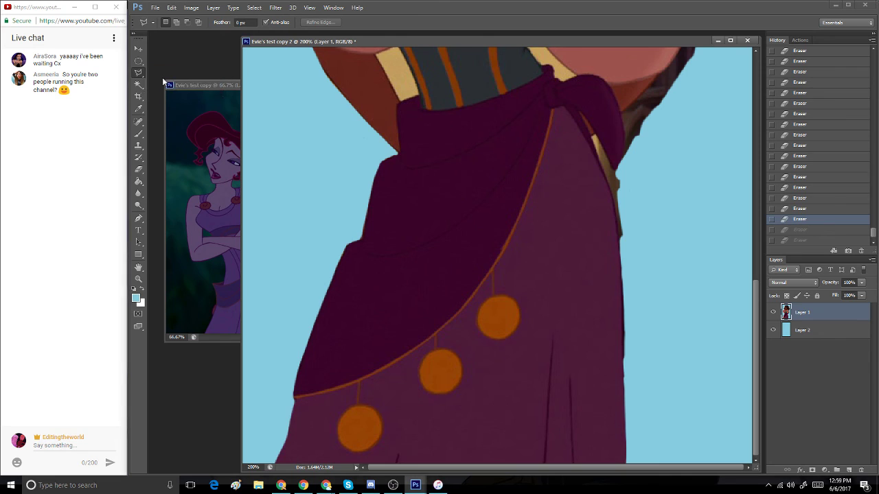
{"action": "left_click", "coordinate": [621, 256]}
{"action": "left_click", "coordinate": [621, 308]}
{"action": "left_click", "coordinate": [623, 363]}
{"action": "left_click", "coordinate": [659, 358]}
{"action": "left_click", "coordinate": [678, 220]}
{"action": "left_click", "coordinate": [637, 205]}
{"action": "left_click", "coordinate": [615, 169]}
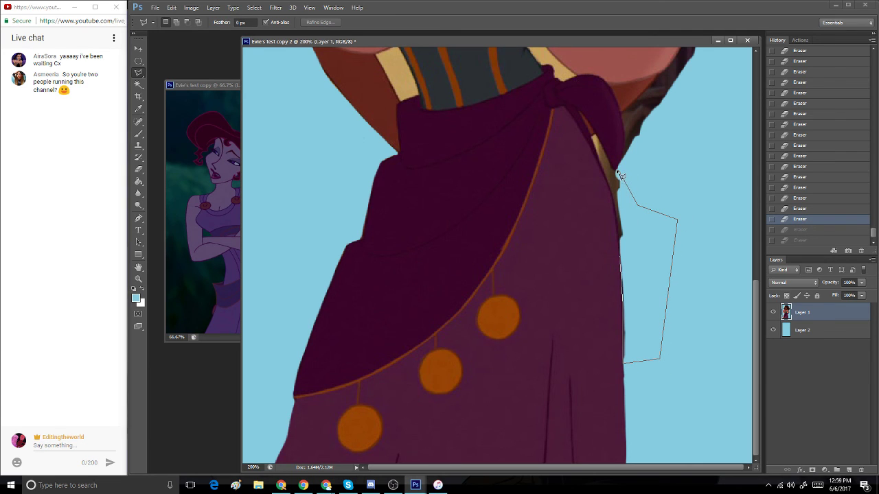
{"action": "left_click", "coordinate": [607, 179]}
{"action": "left_click", "coordinate": [621, 251]}
{"action": "key", "text": "Delete"}
{"action": "left_click_drag", "start_coordinate": [645, 224], "coordinate": [648, 229]}
{"action": "key", "text": "ctrl+d"}
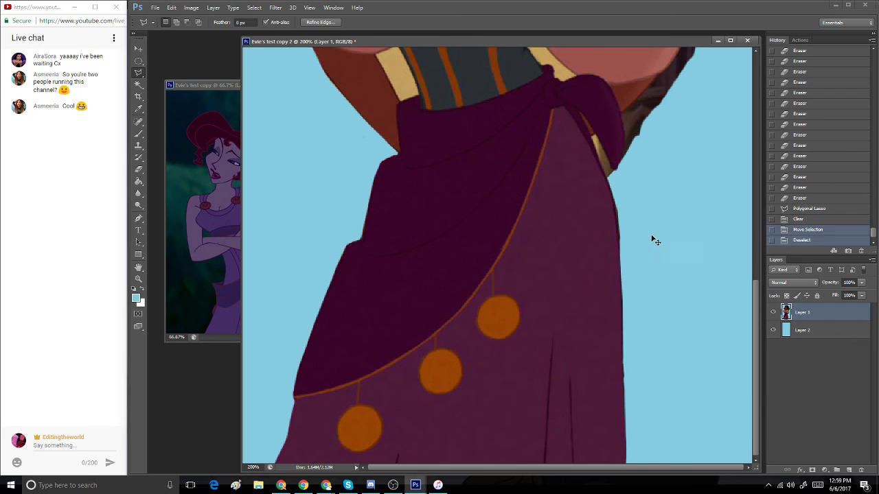
{"action": "left_click", "coordinate": [138, 169]}
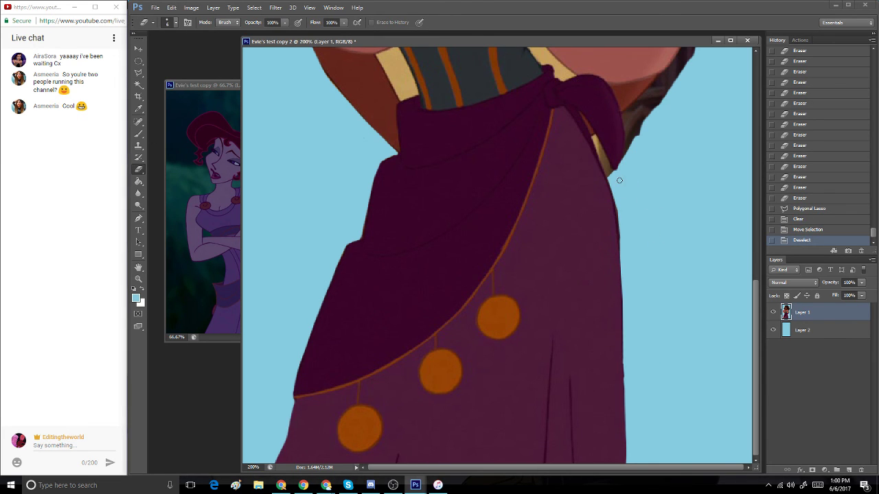
- Outline the beige backdrop wedge between the hanging scarf knot and the skirt with the Polygonal Lasso, delete it, deselect and return to the Eraser
{"action": "left_click_drag", "start_coordinate": [619, 180], "coordinate": [612, 168]}
{"action": "left_click", "coordinate": [141, 77]}
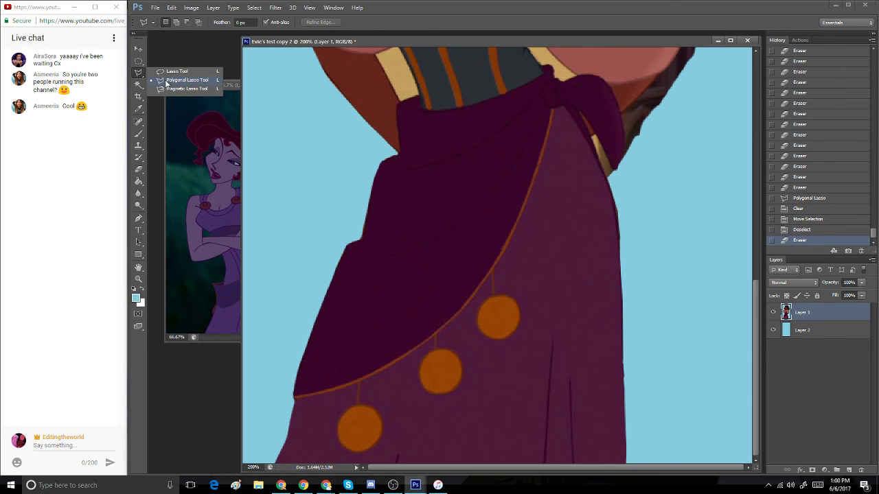
{"action": "left_click", "coordinate": [166, 83]}
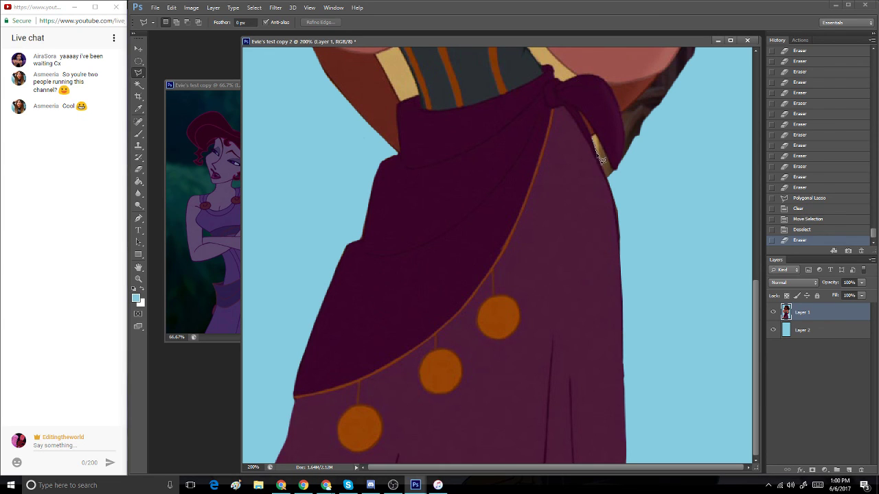
{"action": "left_click", "coordinate": [610, 184]}
{"action": "left_click", "coordinate": [616, 177]}
{"action": "left_click", "coordinate": [595, 138]}
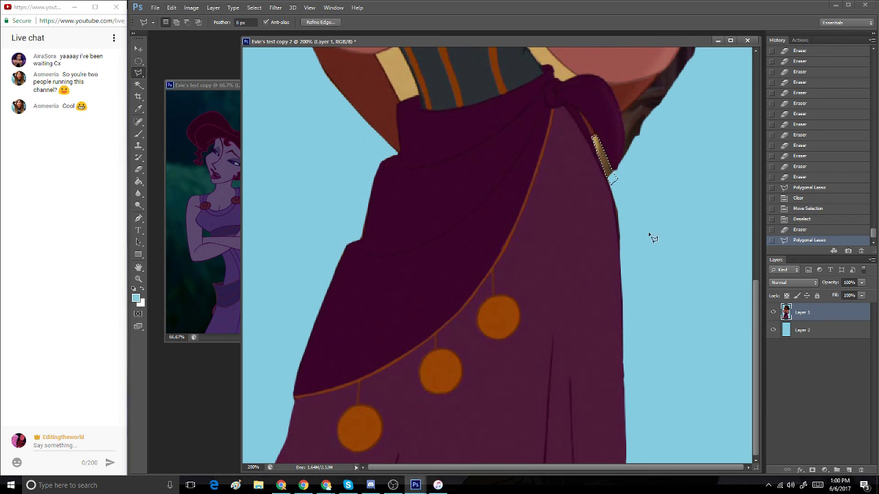
{"action": "key", "text": "Delete"}
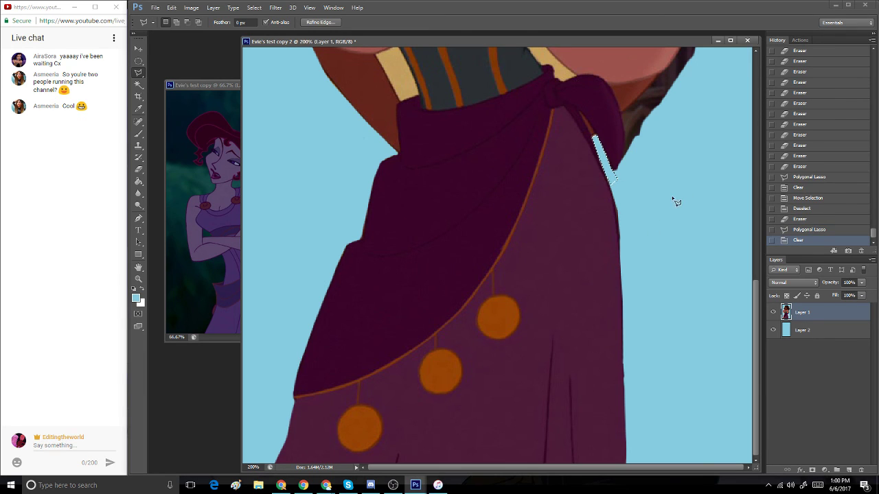
{"action": "key", "text": "ctrl+d"}
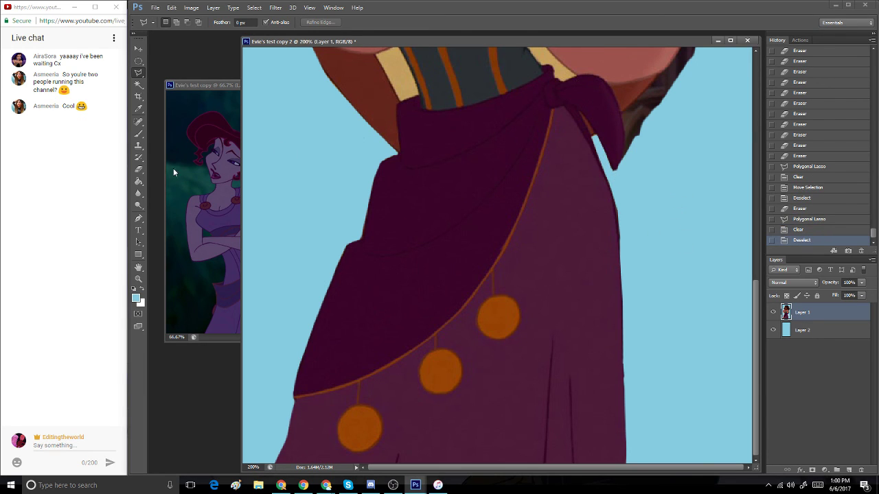
{"action": "left_click", "coordinate": [140, 170]}
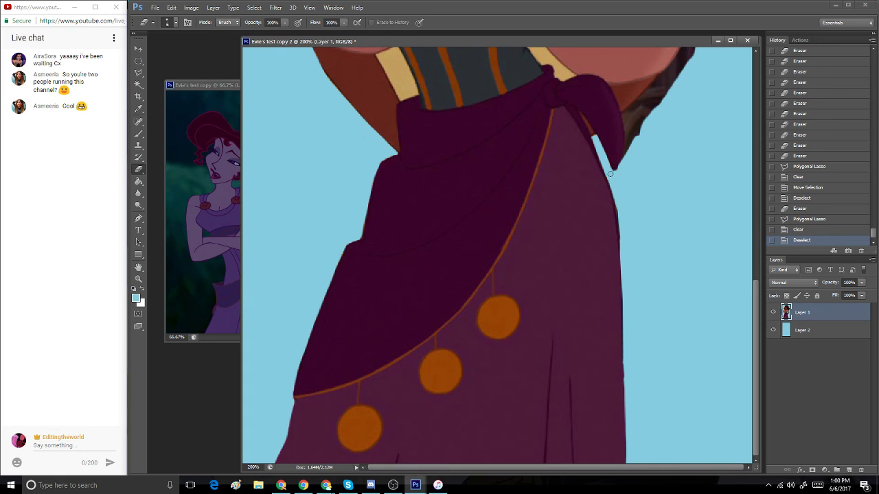
- Erase the leftover backdrop around the tip and inner edge of the hanging scarf knot
{"action": "left_click_drag", "start_coordinate": [615, 172], "coordinate": [616, 170]}
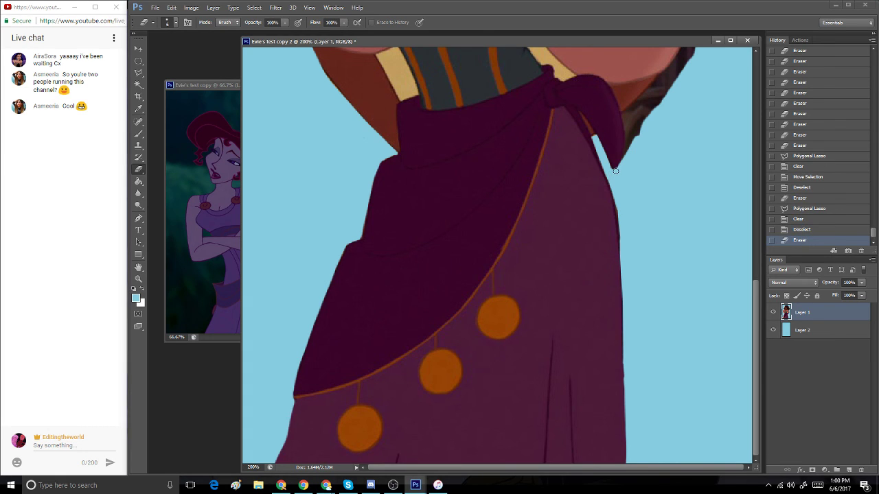
{"action": "left_click", "coordinate": [624, 169]}
{"action": "left_click", "coordinate": [620, 171]}
{"action": "left_click", "coordinate": [611, 167]}
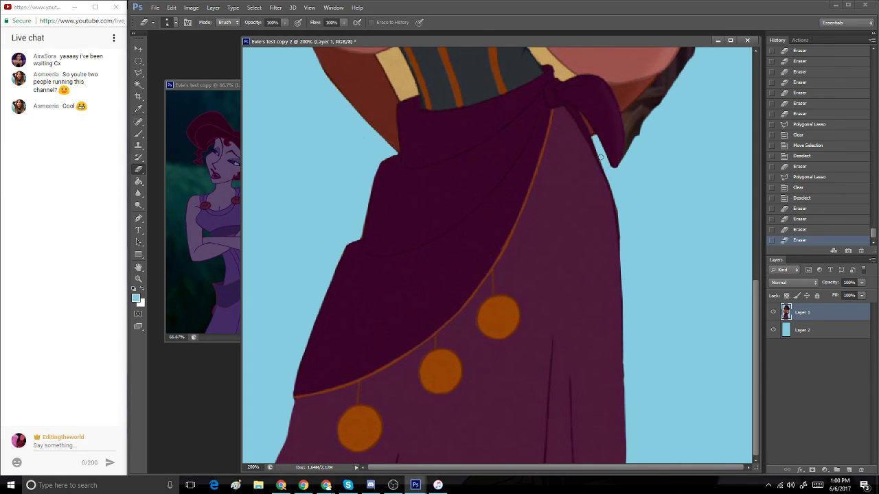
{"action": "left_click_drag", "start_coordinate": [597, 146], "coordinate": [612, 165]}
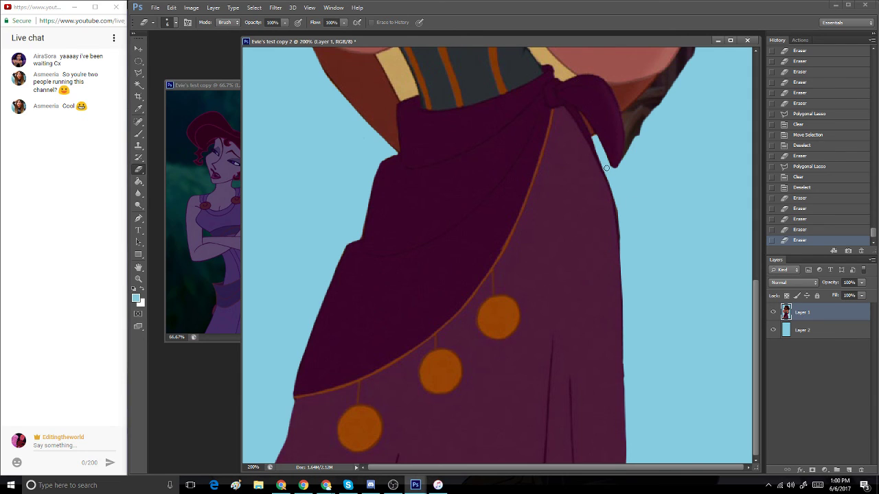
- Erase the remaining dark fringe along the right edge of the skirt below the hanging knot, undoing an imprecise stroke
{"action": "left_click", "coordinate": [619, 216]}
{"action": "left_click", "coordinate": [624, 223]}
{"action": "mouse_move", "coordinate": [623, 230]}
{"action": "left_mouse_down"}
{"action": "mouse_move", "coordinate": [621, 165]}
{"action": "mouse_move", "coordinate": [598, 210]}
{"action": "mouse_move", "coordinate": [620, 208]}
{"action": "left_mouse_up"}
{"action": "mouse_move", "coordinate": [622, 268]}
{"action": "left_mouse_down"}
{"action": "mouse_move", "coordinate": [623, 232]}
{"action": "mouse_move", "coordinate": [623, 288]}
{"action": "left_mouse_up"}
{"action": "left_click_drag", "start_coordinate": [624, 271], "coordinate": [625, 299]}
{"action": "left_click_drag", "start_coordinate": [627, 266], "coordinate": [626, 329]}
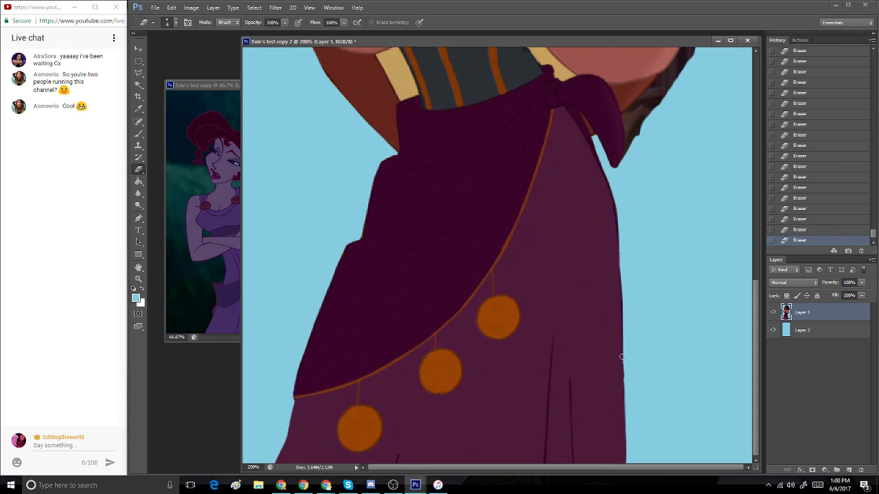
{"action": "left_click", "coordinate": [822, 231]}
{"action": "left_click_drag", "start_coordinate": [623, 365], "coordinate": [626, 367]}
{"action": "scroll", "coordinate": [733, 254], "scroll_direction": "up", "scroll_amount": 5}
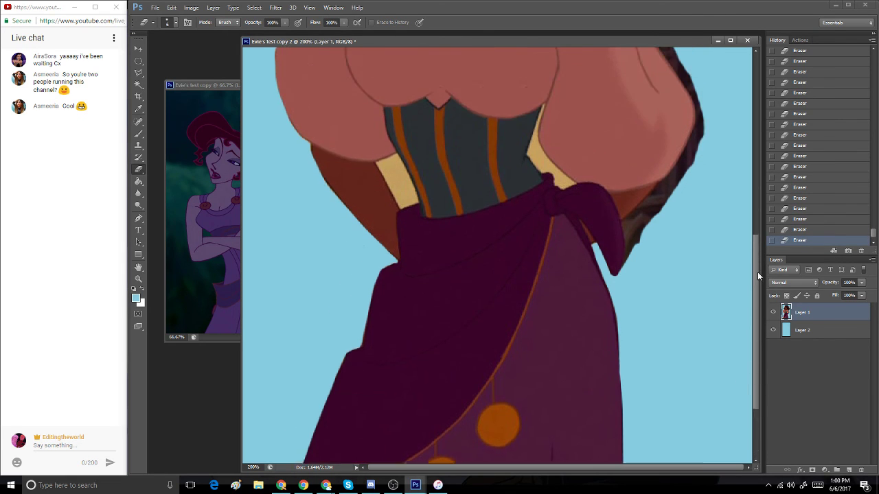
{"action": "left_click_drag", "start_coordinate": [630, 339], "coordinate": [627, 375]}
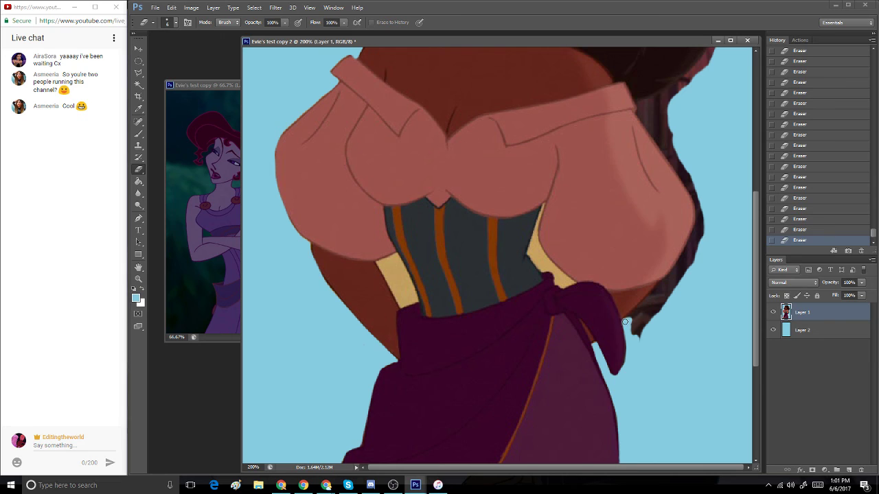
- Erase the dark backdrop beside the woman's right-hand forearm and the lower outer curve of the puffed sleeve
{"action": "mouse_move", "coordinate": [625, 322]}
{"action": "left_mouse_down"}
{"action": "mouse_move", "coordinate": [673, 278]}
{"action": "mouse_move", "coordinate": [637, 314]}
{"action": "mouse_move", "coordinate": [662, 292]}
{"action": "mouse_move", "coordinate": [646, 328]}
{"action": "mouse_move", "coordinate": [662, 306]}
{"action": "left_mouse_up"}
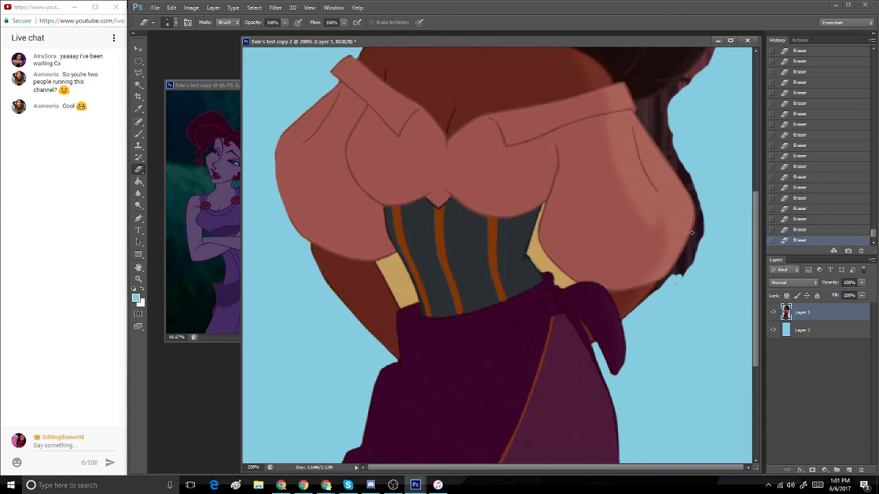
{"action": "left_click_drag", "start_coordinate": [691, 233], "coordinate": [692, 265]}
{"action": "left_click", "coordinate": [676, 286]}
- Outline the backdrop remnants beside the forearm and lower sleeve with the Polygonal Lasso, delete them and deselect
{"action": "left_click", "coordinate": [138, 72]}
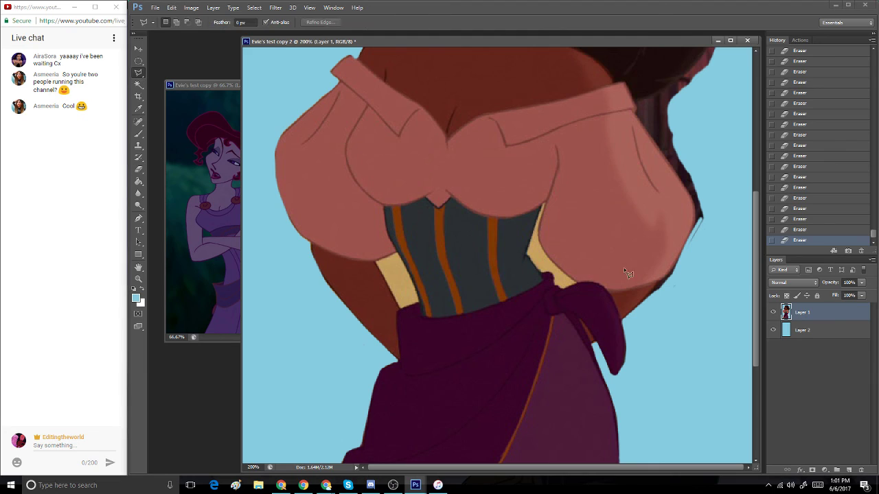
{"action": "left_click", "coordinate": [622, 320]}
{"action": "left_click", "coordinate": [656, 288]}
{"action": "left_click", "coordinate": [677, 263]}
{"action": "left_click", "coordinate": [694, 256]}
{"action": "left_click", "coordinate": [708, 308]}
{"action": "left_click", "coordinate": [687, 349]}
{"action": "double_click", "coordinate": [693, 334]}
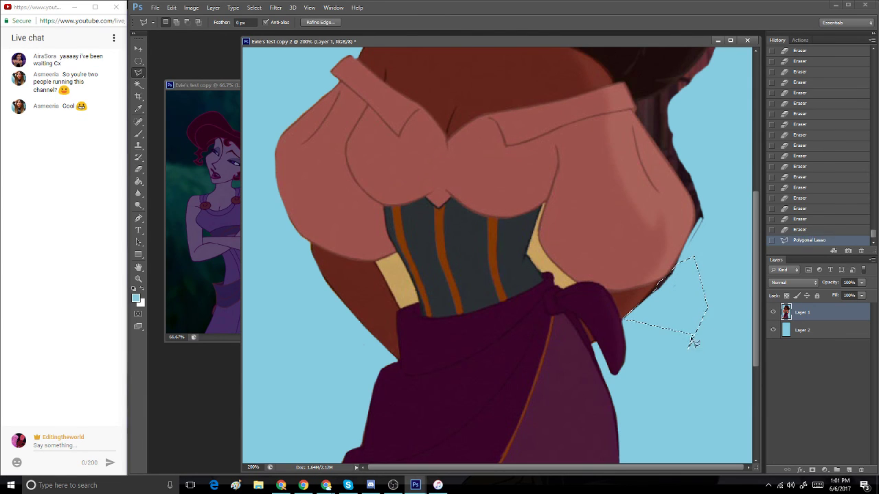
{"action": "key", "text": "Delete"}
{"action": "left_click_drag", "start_coordinate": [682, 301], "coordinate": [681, 304]}
{"action": "key", "text": "ctrl+d"}
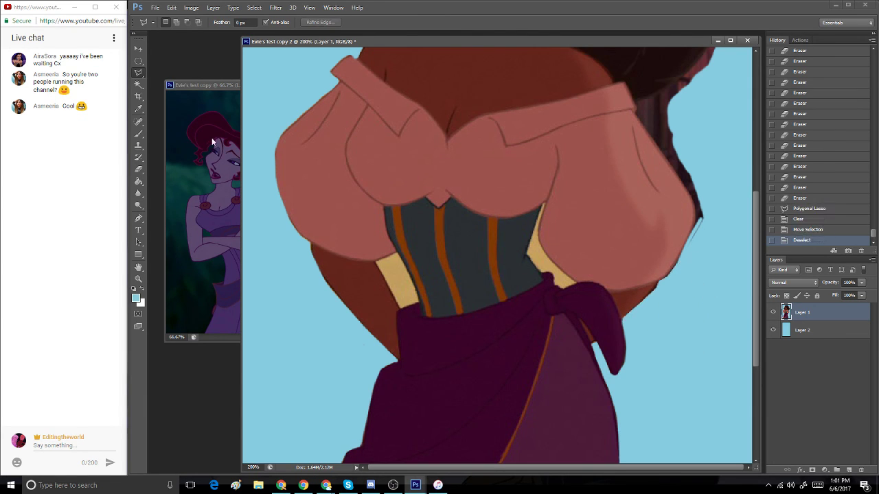
- Clean the forearm's outer edge below the puffed sleeve with small Eraser dabs, stepping back the last few strokes
{"action": "left_click", "coordinate": [138, 169]}
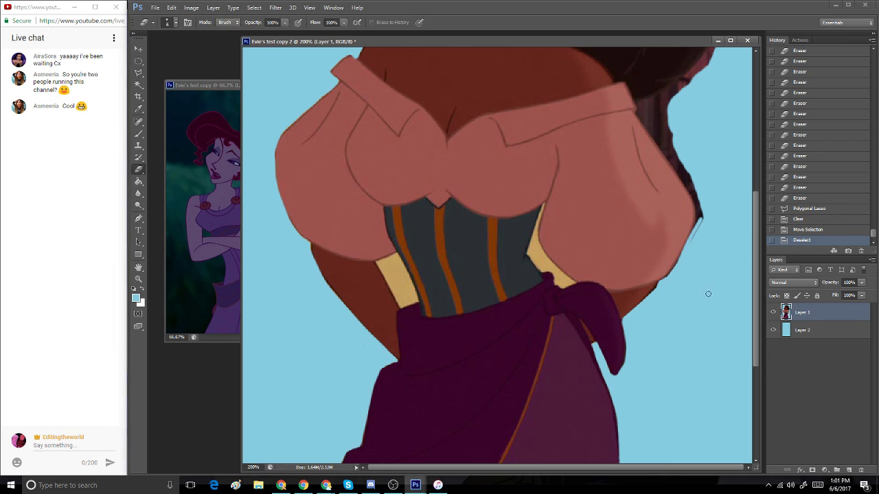
{"action": "left_click", "coordinate": [657, 288]}
{"action": "left_click", "coordinate": [650, 301]}
{"action": "left_click", "coordinate": [657, 287]}
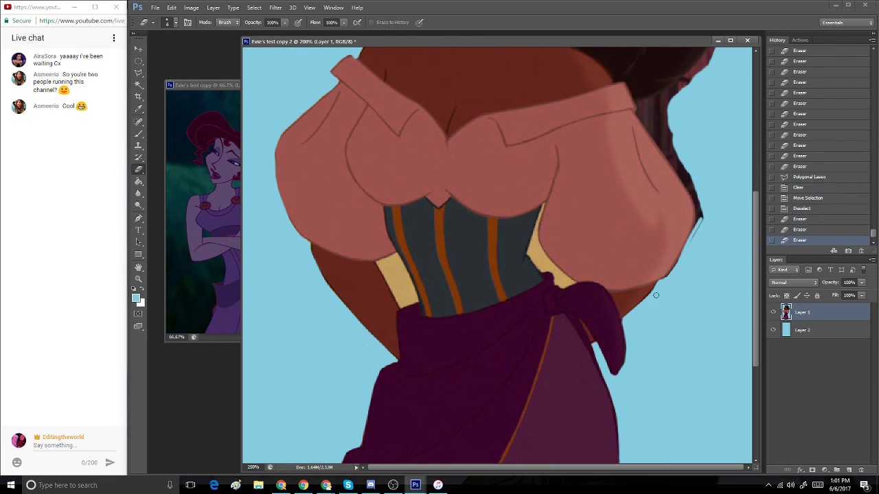
{"action": "left_click", "coordinate": [651, 300]}
{"action": "left_click", "coordinate": [648, 302]}
{"action": "left_click", "coordinate": [644, 308]}
{"action": "left_click", "coordinate": [644, 309]}
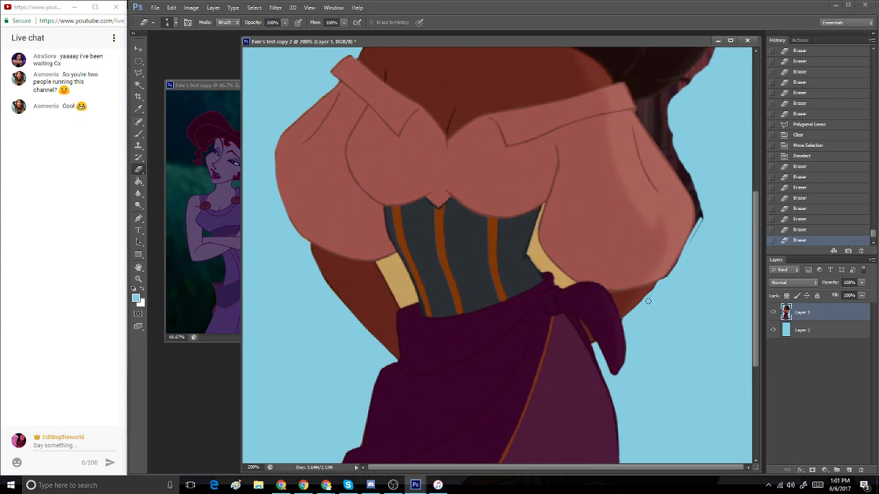
{"action": "left_click", "coordinate": [643, 308]}
{"action": "left_click", "coordinate": [651, 298]}
{"action": "left_click", "coordinate": [656, 292]}
{"action": "left_click", "coordinate": [661, 287]}
{"action": "left_click", "coordinate": [665, 281]}
{"action": "left_click", "coordinate": [662, 285]}
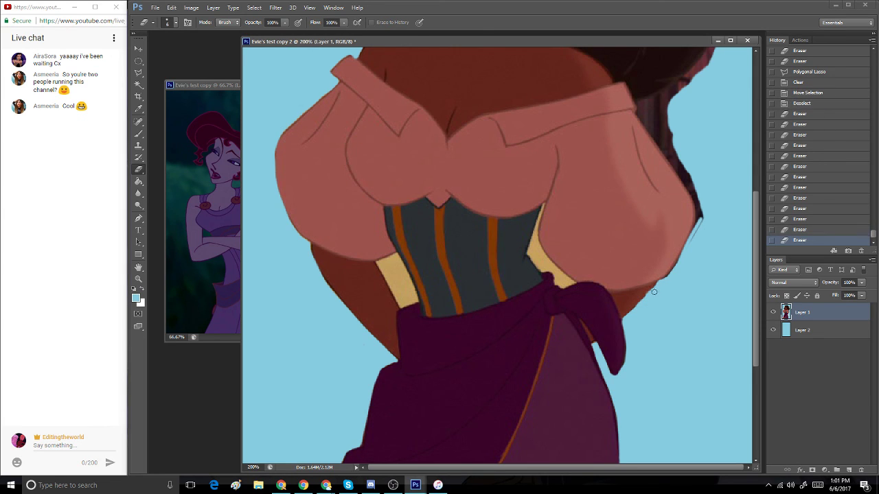
{"action": "left_click", "coordinate": [665, 279]}
{"action": "left_click", "coordinate": [801, 199]}
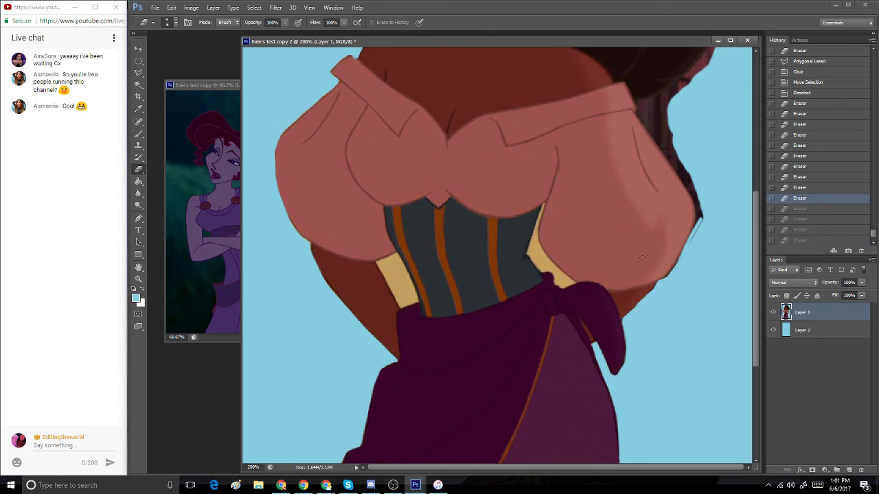
- Erase the last fringe from the forearm beside the scarf knot up to the underside of the puffed sleeve
{"action": "left_click", "coordinate": [631, 316]}
{"action": "left_click", "coordinate": [632, 317]}
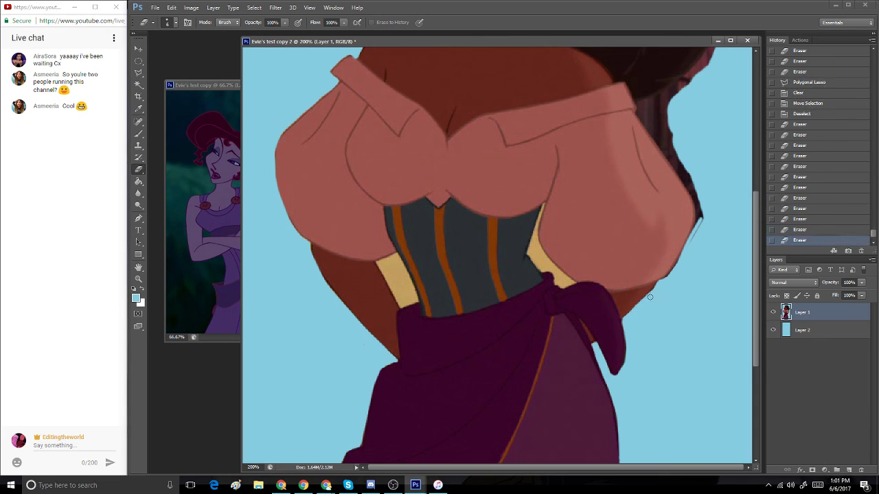
{"action": "left_click", "coordinate": [650, 295]}
{"action": "left_click", "coordinate": [649, 295]}
{"action": "left_click", "coordinate": [657, 288]}
{"action": "left_click", "coordinate": [664, 281]}
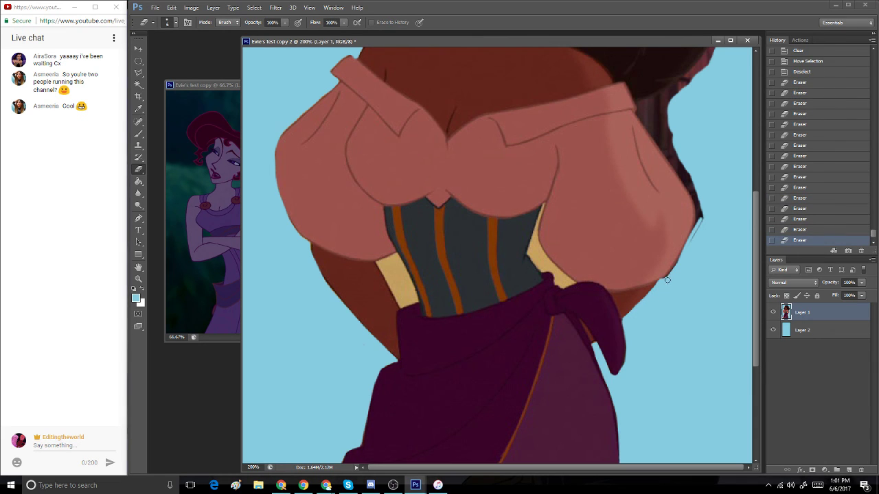
{"action": "left_click", "coordinate": [667, 280]}
{"action": "left_click", "coordinate": [676, 274]}
{"action": "left_click", "coordinate": [683, 265]}
- Outline the dark backdrop between the hair and the outer edge of the puffed sleeve with the Polygonal Lasso, delete it and deselect
{"action": "scroll", "coordinate": [758, 237], "scroll_direction": "up", "scroll_amount": 3}
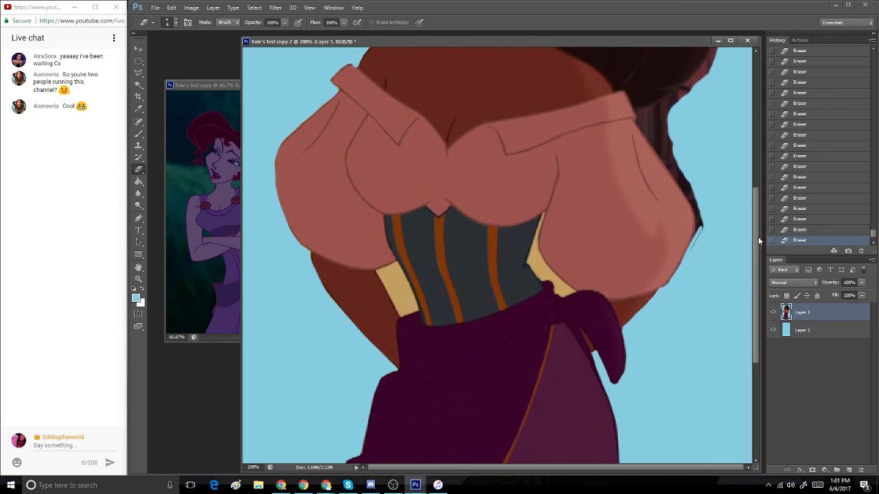
{"action": "mouse_move", "coordinate": [672, 227]}
{"action": "left_mouse_down"}
{"action": "mouse_move", "coordinate": [666, 205]}
{"action": "mouse_move", "coordinate": [693, 260]}
{"action": "left_mouse_up"}
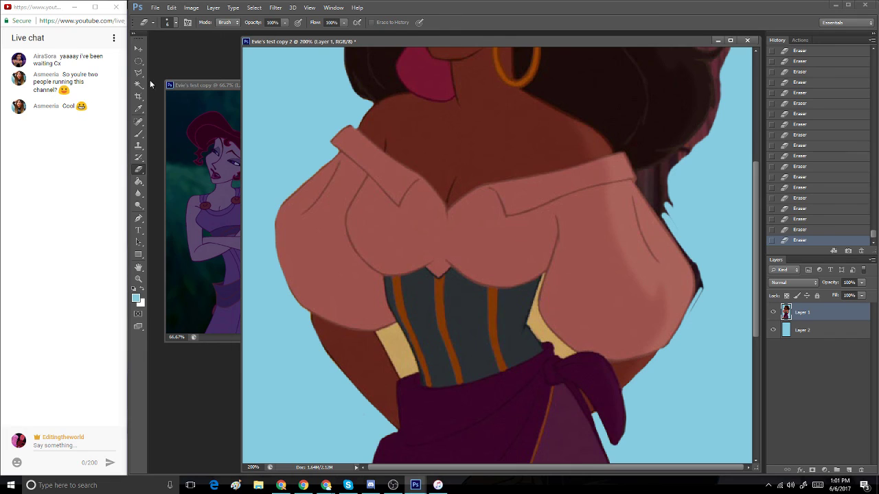
{"action": "key", "text": "l"}
{"action": "left_click", "coordinate": [637, 184]}
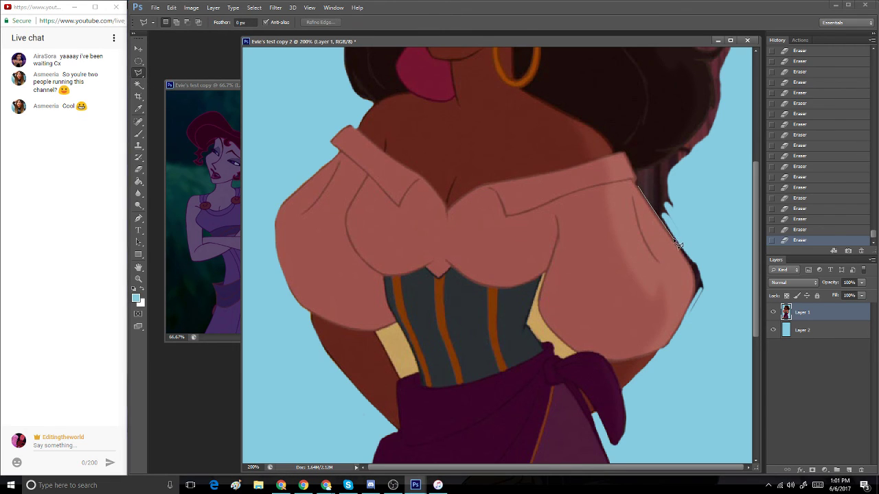
{"action": "left_click", "coordinate": [695, 274]}
{"action": "left_click", "coordinate": [687, 316]}
{"action": "left_click", "coordinate": [710, 318]}
{"action": "left_click", "coordinate": [742, 251]}
{"action": "left_click", "coordinate": [725, 183]}
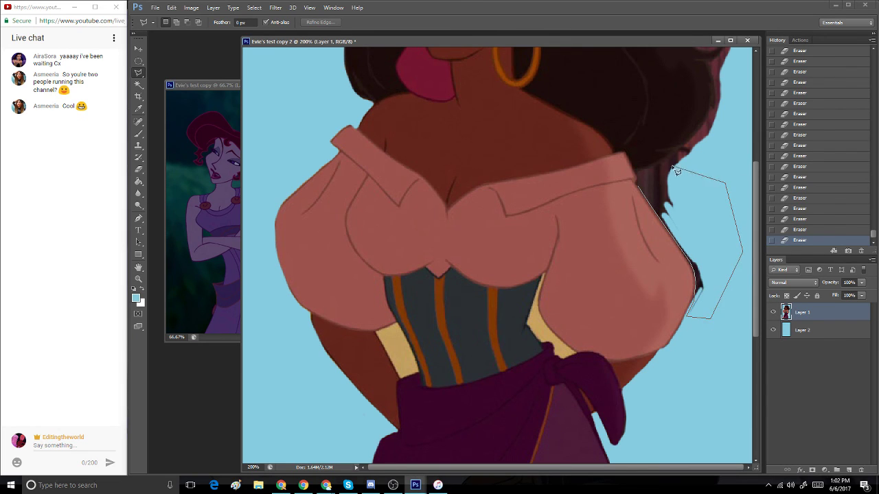
{"action": "left_click", "coordinate": [669, 160]}
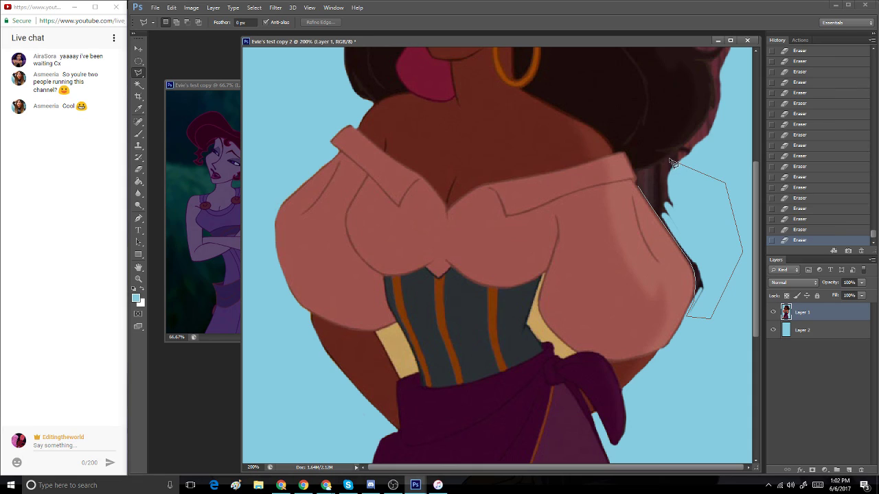
{"action": "left_click", "coordinate": [636, 171]}
{"action": "left_click", "coordinate": [642, 192]}
{"action": "key", "text": "Delete"}
{"action": "left_click_drag", "start_coordinate": [679, 197], "coordinate": [675, 197]}
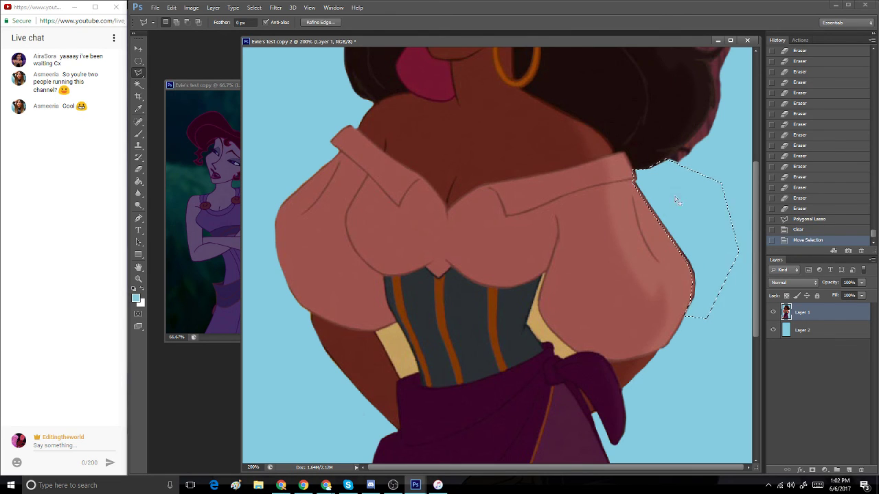
{"action": "key", "text": "ctrl+d"}
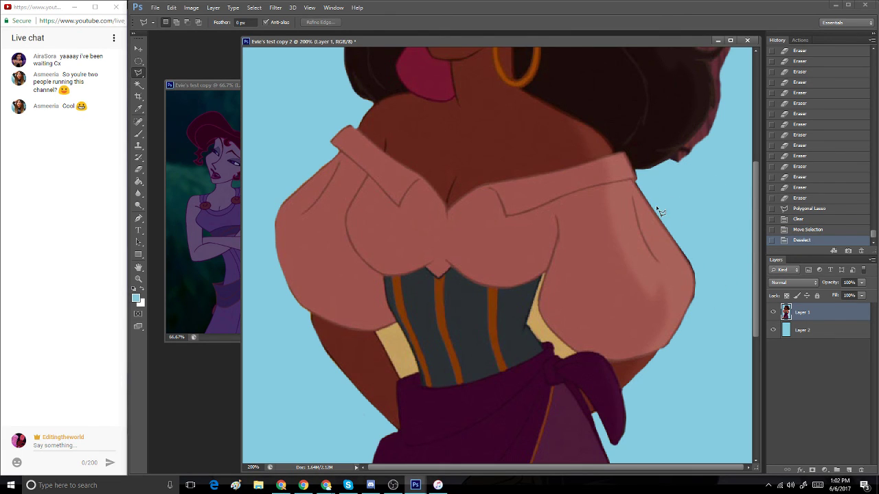
- Erase the thin dark fringe along the outer edge of the puffed sleeve from the collar down to the forearm
{"action": "left_click", "coordinate": [138, 171]}
{"action": "left_click_drag", "start_coordinate": [639, 184], "coordinate": [663, 219]}
{"action": "mouse_move", "coordinate": [647, 194]}
{"action": "left_mouse_down"}
{"action": "mouse_move", "coordinate": [675, 233]}
{"action": "mouse_move", "coordinate": [668, 217]}
{"action": "mouse_move", "coordinate": [674, 221]}
{"action": "mouse_move", "coordinate": [659, 213]}
{"action": "mouse_move", "coordinate": [690, 255]}
{"action": "mouse_move", "coordinate": [675, 231]}
{"action": "left_mouse_up"}
{"action": "left_click_drag", "start_coordinate": [691, 261], "coordinate": [673, 234]}
{"action": "mouse_move", "coordinate": [693, 263]}
{"action": "left_mouse_down"}
{"action": "mouse_move", "coordinate": [701, 291]}
{"action": "mouse_move", "coordinate": [692, 258]}
{"action": "mouse_move", "coordinate": [691, 312]}
{"action": "left_mouse_up"}
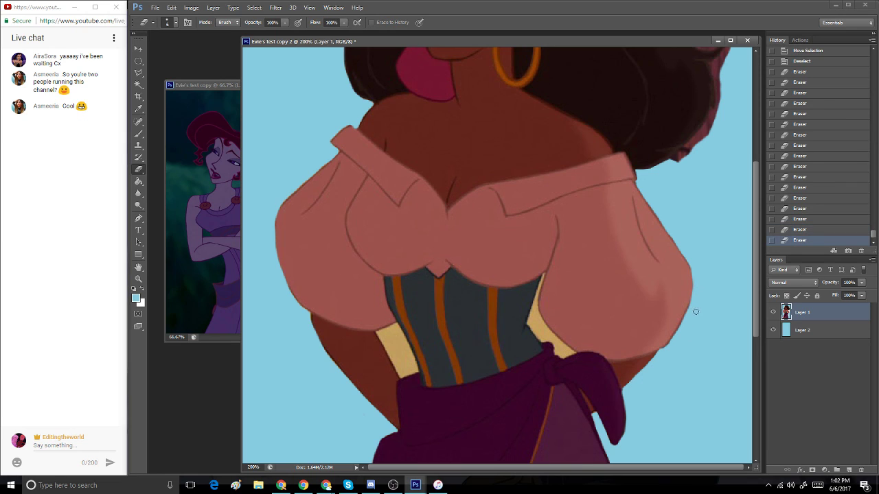
{"action": "left_click", "coordinate": [666, 351]}
{"action": "left_click", "coordinate": [664, 353]}
- Erase the reddish backdrop along the lower right curve of the hair up to the upturned curl
{"action": "scroll", "coordinate": [757, 297], "scroll_direction": "up", "scroll_amount": 3}
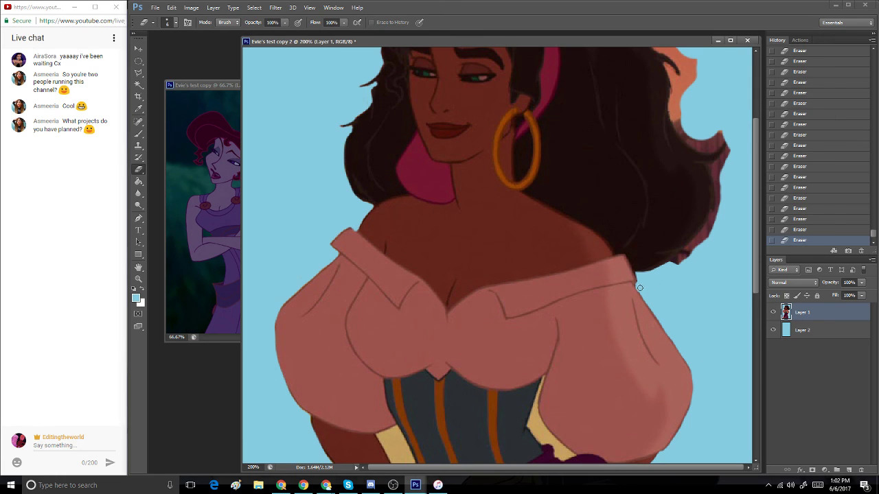
{"action": "mouse_move", "coordinate": [673, 266]}
{"action": "left_mouse_down"}
{"action": "mouse_move", "coordinate": [692, 250]}
{"action": "mouse_move", "coordinate": [675, 264]}
{"action": "left_mouse_up"}
{"action": "left_click_drag", "start_coordinate": [712, 215], "coordinate": [690, 251]}
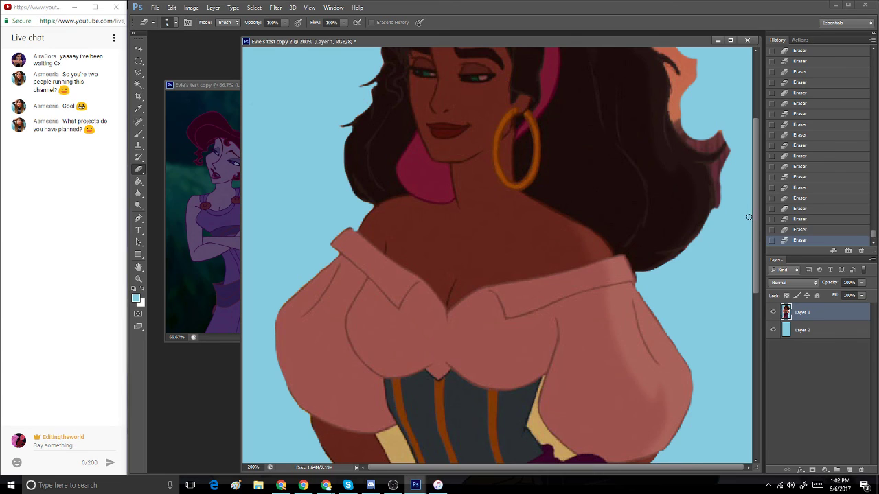
{"action": "scroll", "coordinate": [755, 200], "scroll_direction": "up", "scroll_amount": 2}
{"action": "mouse_move", "coordinate": [712, 206]}
{"action": "left_mouse_down"}
{"action": "mouse_move", "coordinate": [721, 226]}
{"action": "mouse_move", "coordinate": [716, 218]}
{"action": "mouse_move", "coordinate": [715, 255]}
{"action": "mouse_move", "coordinate": [720, 225]}
{"action": "mouse_move", "coordinate": [721, 237]}
{"action": "mouse_move", "coordinate": [714, 206]}
{"action": "mouse_move", "coordinate": [733, 180]}
{"action": "mouse_move", "coordinate": [715, 205]}
{"action": "mouse_move", "coordinate": [758, 199]}
{"action": "mouse_move", "coordinate": [762, 177]}
{"action": "left_mouse_up"}
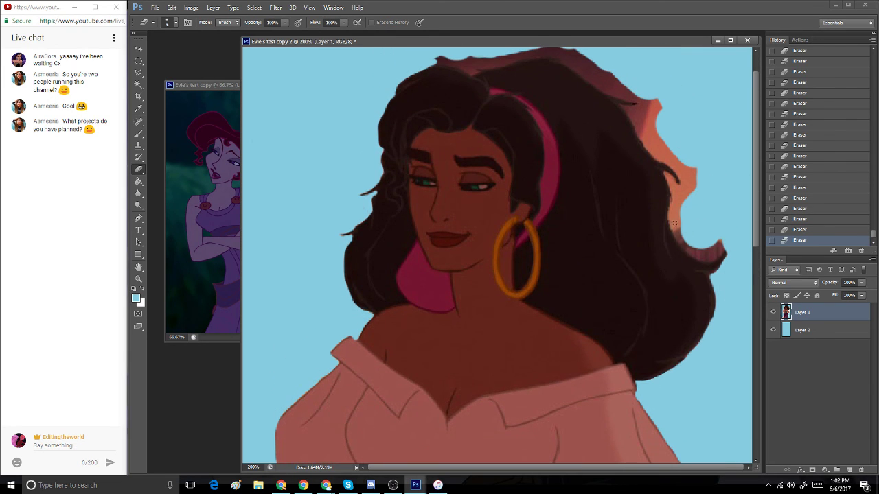
- Erase the orange backdrop along the outer right edge of the hair from the upturned curl to the small strand tip above it
{"action": "mouse_move", "coordinate": [674, 223]}
{"action": "left_mouse_down"}
{"action": "mouse_move", "coordinate": [696, 243]}
{"action": "mouse_move", "coordinate": [676, 226]}
{"action": "mouse_move", "coordinate": [686, 249]}
{"action": "mouse_move", "coordinate": [680, 241]}
{"action": "mouse_move", "coordinate": [697, 251]}
{"action": "mouse_move", "coordinate": [685, 244]}
{"action": "mouse_move", "coordinate": [707, 249]}
{"action": "mouse_move", "coordinate": [689, 246]}
{"action": "mouse_move", "coordinate": [711, 241]}
{"action": "mouse_move", "coordinate": [697, 253]}
{"action": "mouse_move", "coordinate": [711, 237]}
{"action": "mouse_move", "coordinate": [693, 256]}
{"action": "mouse_move", "coordinate": [719, 238]}
{"action": "mouse_move", "coordinate": [692, 253]}
{"action": "mouse_move", "coordinate": [715, 247]}
{"action": "left_mouse_up"}
{"action": "scroll", "coordinate": [716, 224], "scroll_direction": "up", "scroll_amount": 2}
{"action": "left_click_drag", "start_coordinate": [678, 247], "coordinate": [676, 250]}
{"action": "mouse_move", "coordinate": [660, 197]}
{"action": "left_mouse_down"}
{"action": "mouse_move", "coordinate": [680, 203]}
{"action": "mouse_move", "coordinate": [686, 233]}
{"action": "mouse_move", "coordinate": [704, 214]}
{"action": "left_mouse_up"}
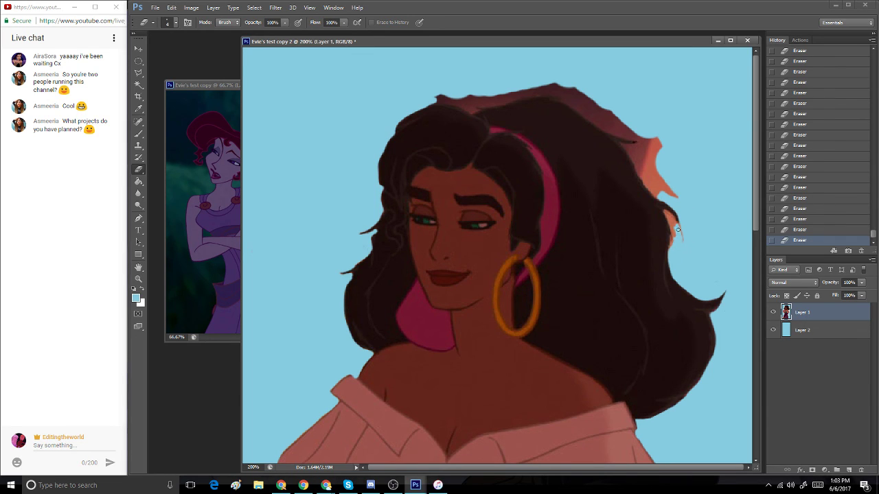
{"action": "mouse_move", "coordinate": [678, 230]}
{"action": "left_mouse_down"}
{"action": "mouse_move", "coordinate": [665, 211]}
{"action": "mouse_move", "coordinate": [684, 241]}
{"action": "mouse_move", "coordinate": [667, 213]}
{"action": "mouse_move", "coordinate": [671, 241]}
{"action": "left_mouse_up"}
- Try rotating the woman's layer 90° clockwise, and revert to the eraser state before the rotation
{"action": "left_click", "coordinate": [172, 8]}
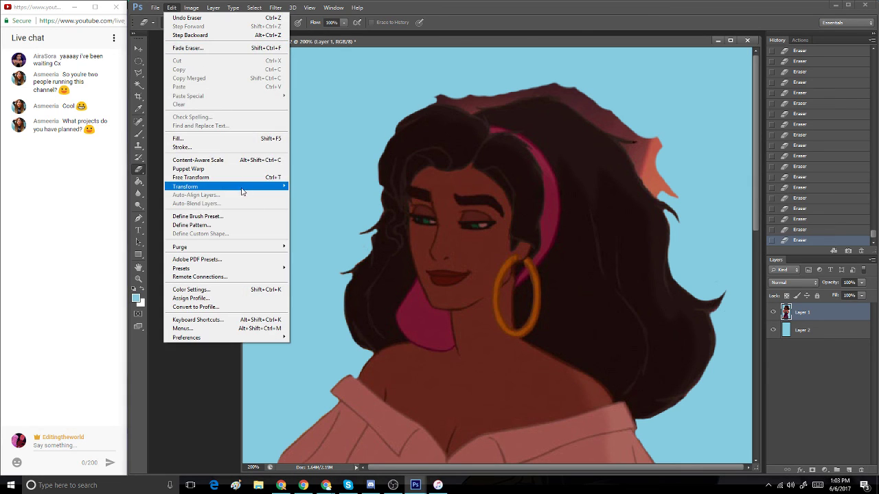
{"action": "mouse_move", "coordinate": [247, 191]}
{"action": "left_click", "coordinate": [322, 263]}
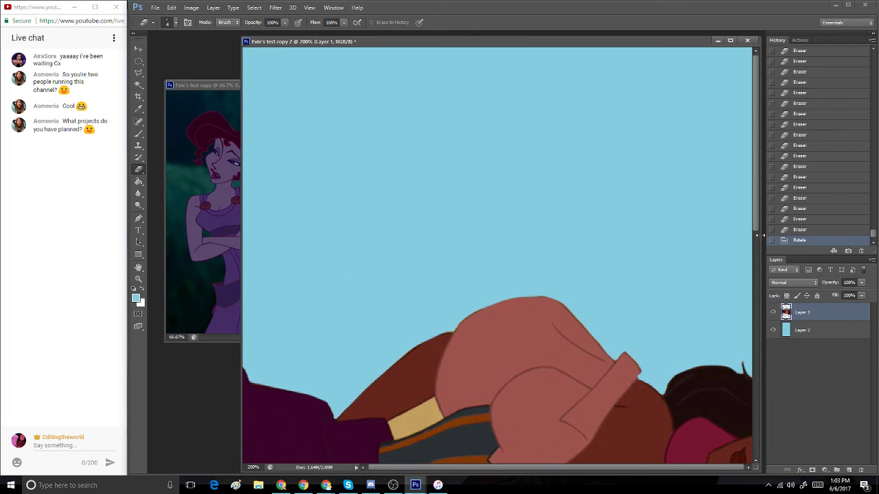
{"action": "scroll", "coordinate": [757, 226], "scroll_direction": "down", "scroll_amount": 5}
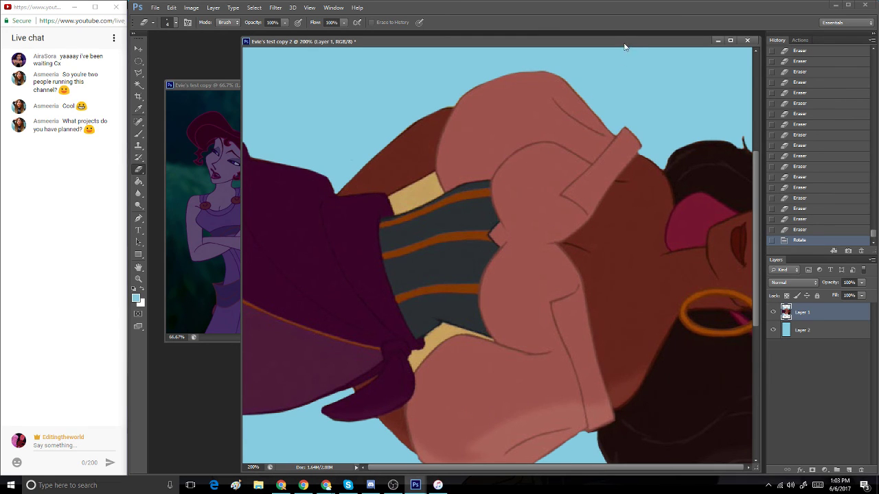
{"action": "left_click_drag", "start_coordinate": [603, 43], "coordinate": [578, 41]}
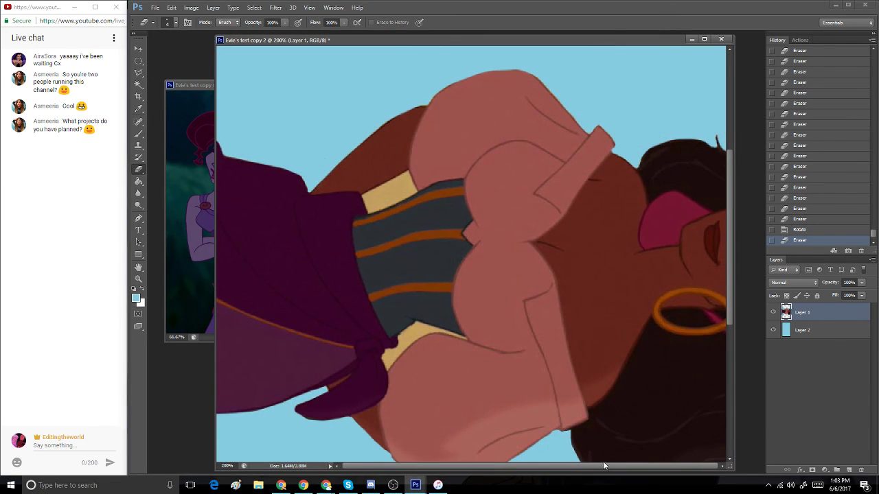
{"action": "left_click", "coordinate": [823, 220]}
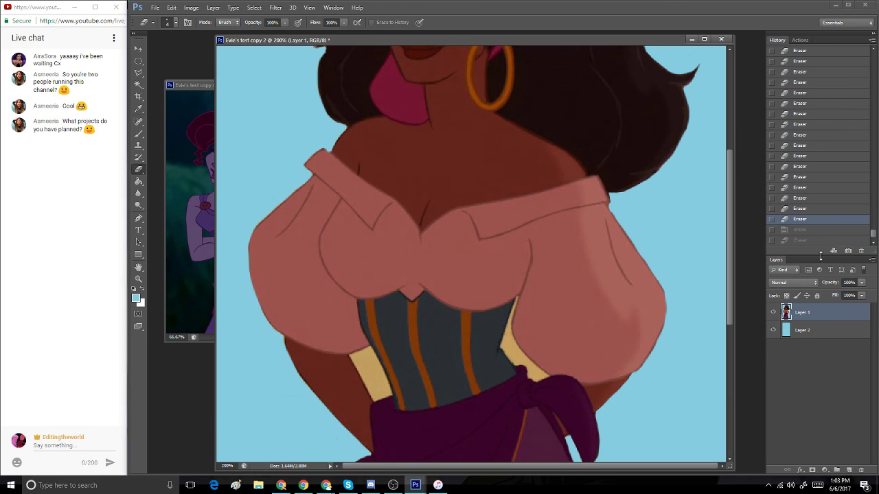
{"action": "left_click_drag", "start_coordinate": [731, 245], "coordinate": [731, 131]}
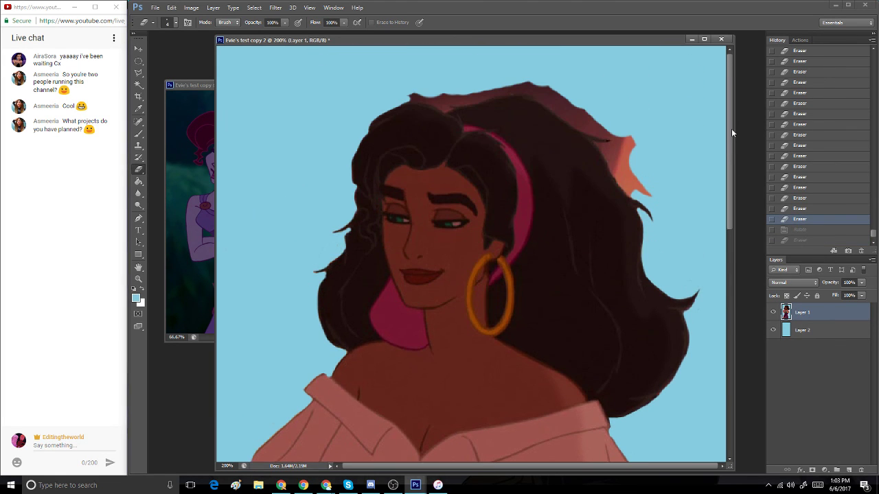
{"action": "left_click", "coordinate": [172, 7]}
{"action": "mouse_move", "coordinate": [261, 187]}
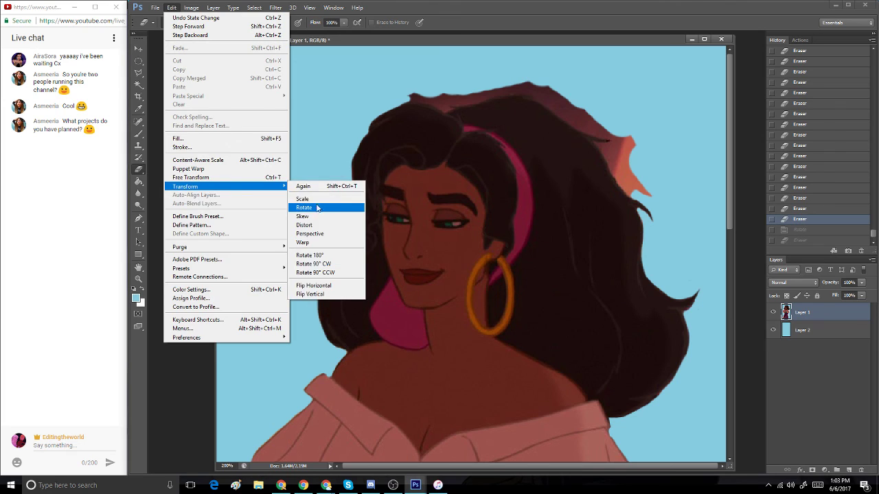
{"action": "left_click", "coordinate": [318, 207]}
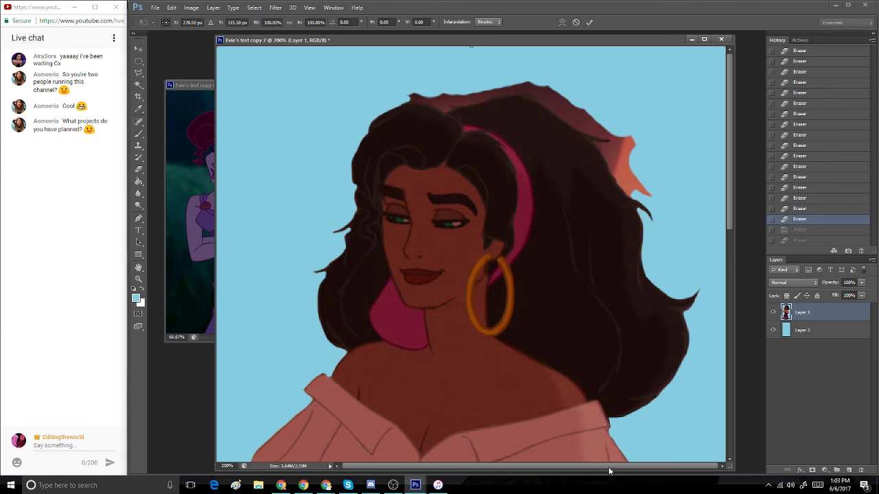
{"action": "key", "text": "Escape"}
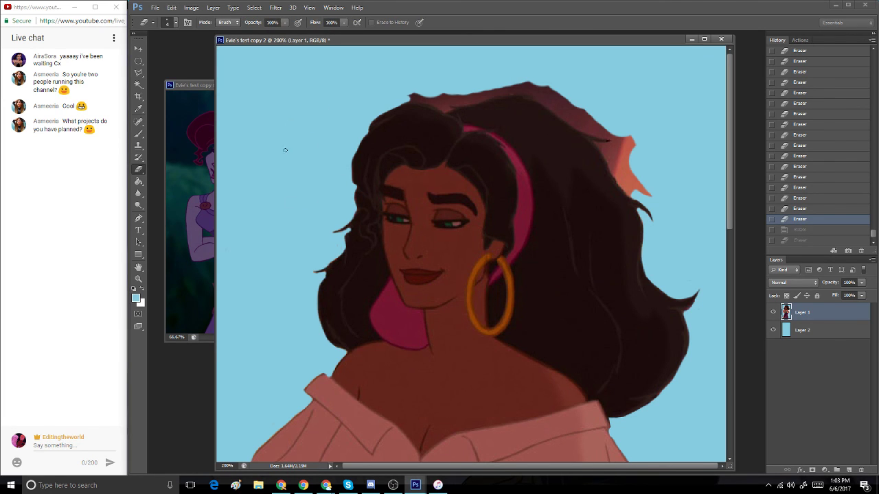
- Try the 90° clockwise rotation of the woman's layer again and revert it
{"action": "left_click", "coordinate": [153, 7]}
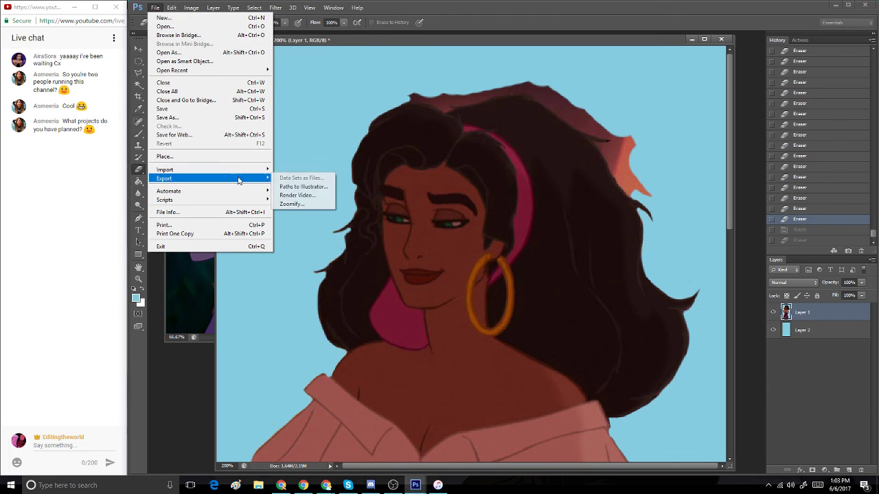
{"action": "mouse_move", "coordinate": [174, 6]}
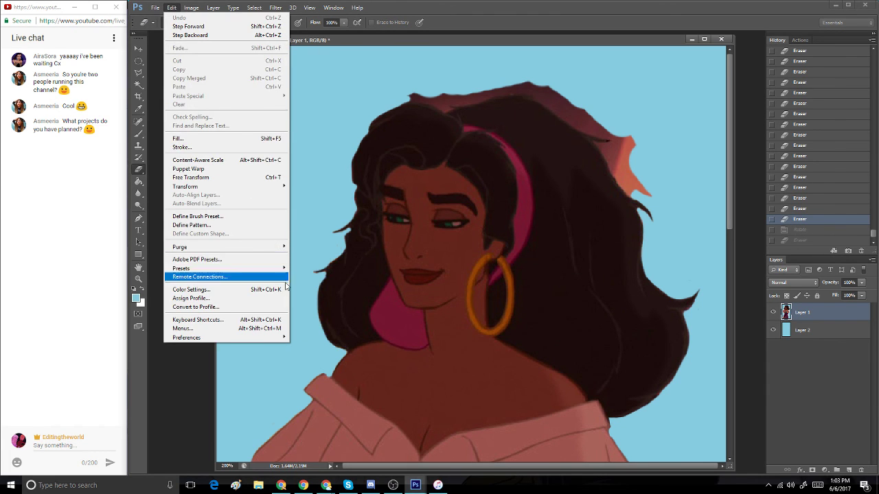
{"action": "mouse_move", "coordinate": [281, 187]}
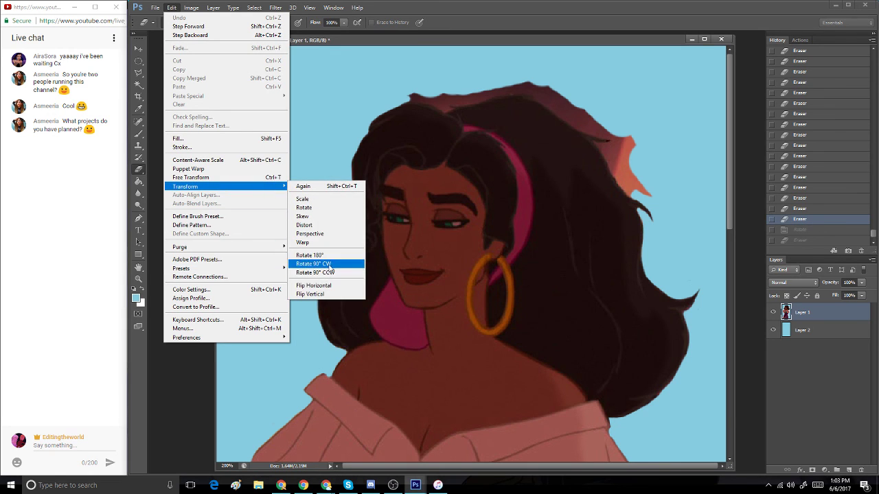
{"action": "left_click", "coordinate": [328, 272]}
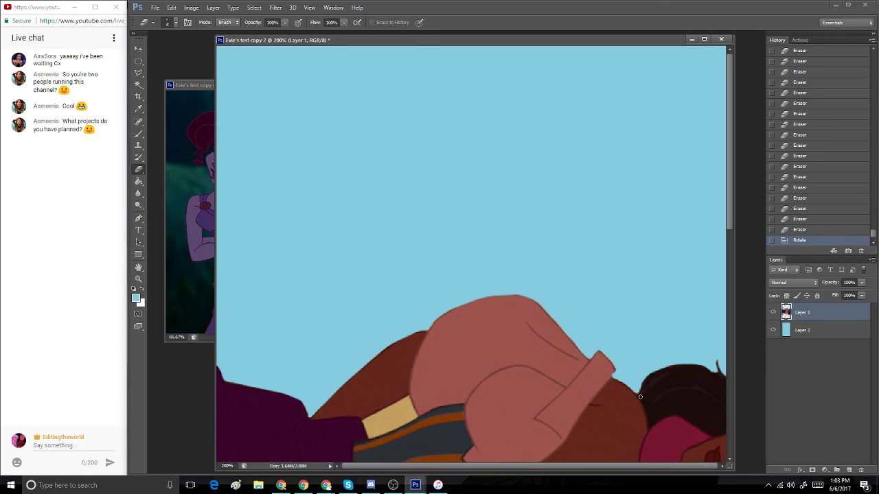
{"action": "left_click_drag", "start_coordinate": [614, 37], "coordinate": [604, 38]}
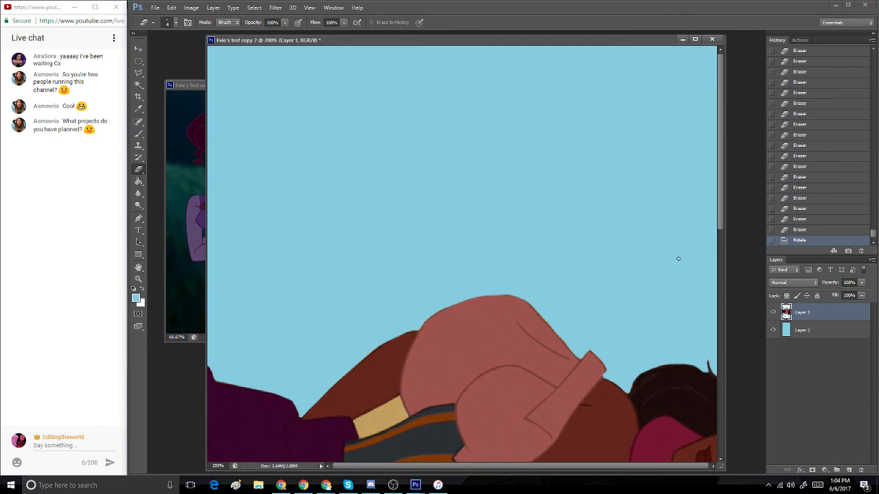
{"action": "left_click_drag", "start_coordinate": [721, 205], "coordinate": [732, 305]}
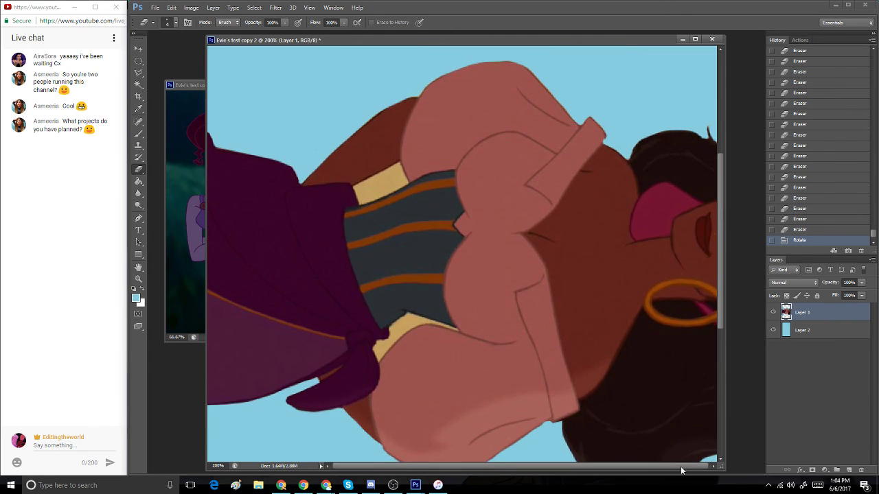
{"action": "left_click", "coordinate": [808, 233]}
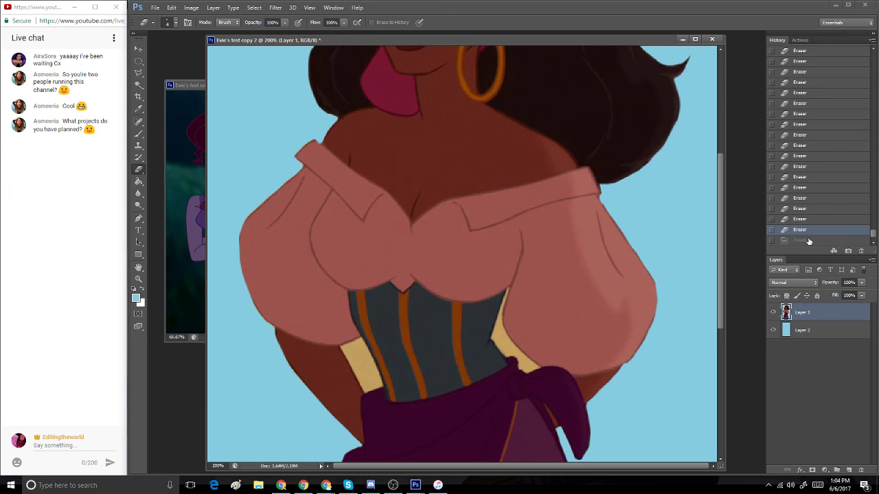
{"action": "left_click_drag", "start_coordinate": [721, 280], "coordinate": [717, 170]}
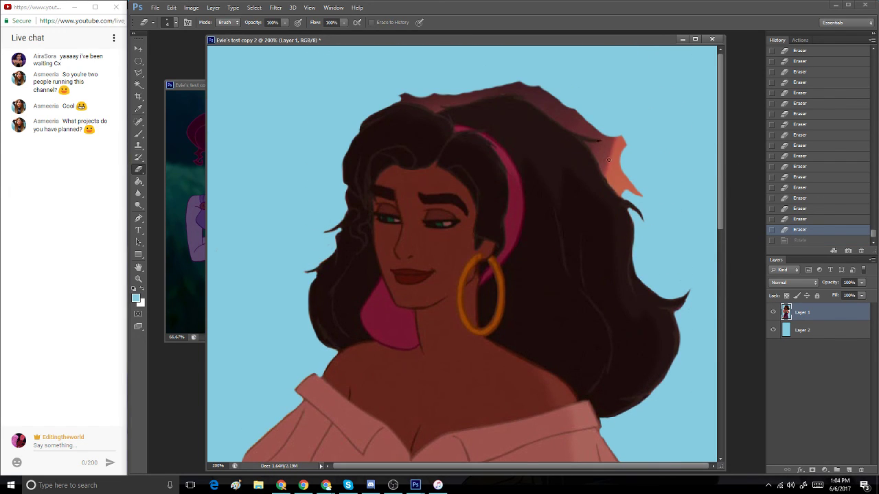
- Erase the bright orange backdrop patch just above the small strand tip on the outer right side of the hair
{"action": "mouse_move", "coordinate": [608, 160]}
{"action": "left_mouse_down"}
{"action": "mouse_move", "coordinate": [619, 184]}
{"action": "mouse_move", "coordinate": [618, 130]}
{"action": "mouse_move", "coordinate": [625, 127]}
{"action": "mouse_move", "coordinate": [615, 176]}
{"action": "mouse_move", "coordinate": [641, 192]}
{"action": "mouse_move", "coordinate": [637, 172]}
{"action": "mouse_move", "coordinate": [605, 158]}
{"action": "mouse_move", "coordinate": [621, 195]}
{"action": "left_mouse_up"}
- Try rotating the layer 90° clockwise in the enlarged program window, then undo the rotation and restore the window size
{"action": "left_click", "coordinate": [849, 5]}
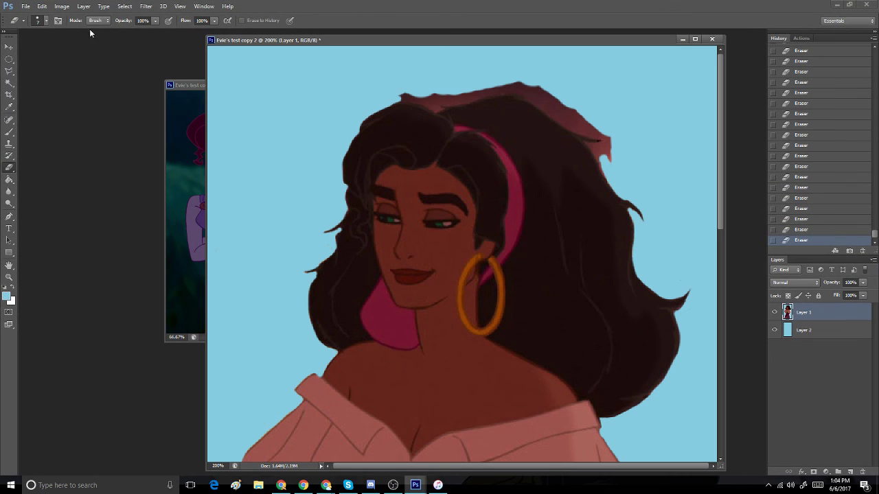
{"action": "left_click", "coordinate": [42, 6]}
{"action": "mouse_move", "coordinate": [130, 185]}
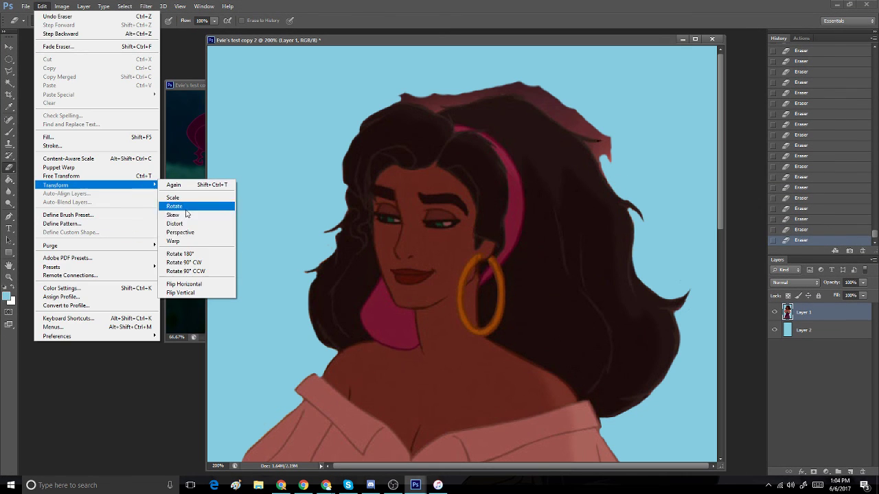
{"action": "left_click", "coordinate": [196, 263]}
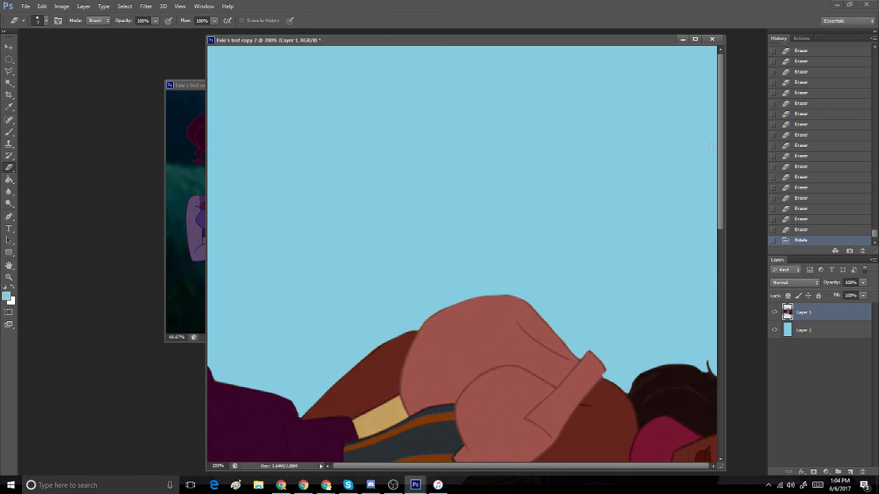
{"action": "left_click", "coordinate": [808, 230]}
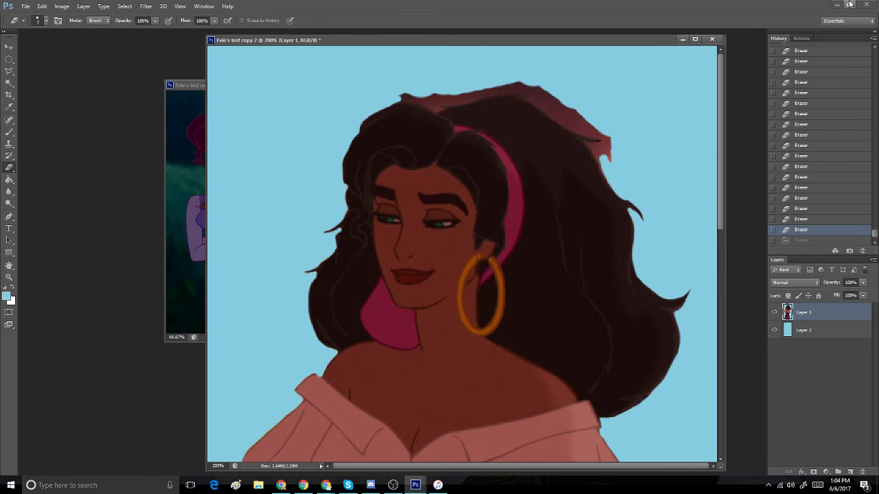
{"action": "left_click", "coordinate": [849, 4]}
- Erase the reddish backdrop over the crown of the hair, including the stray strands along its upper right edge
{"action": "mouse_move", "coordinate": [567, 107]}
{"action": "left_mouse_down"}
{"action": "mouse_move", "coordinate": [586, 120]}
{"action": "mouse_move", "coordinate": [564, 110]}
{"action": "left_mouse_up"}
{"action": "left_click_drag", "start_coordinate": [428, 105], "coordinate": [417, 99]}
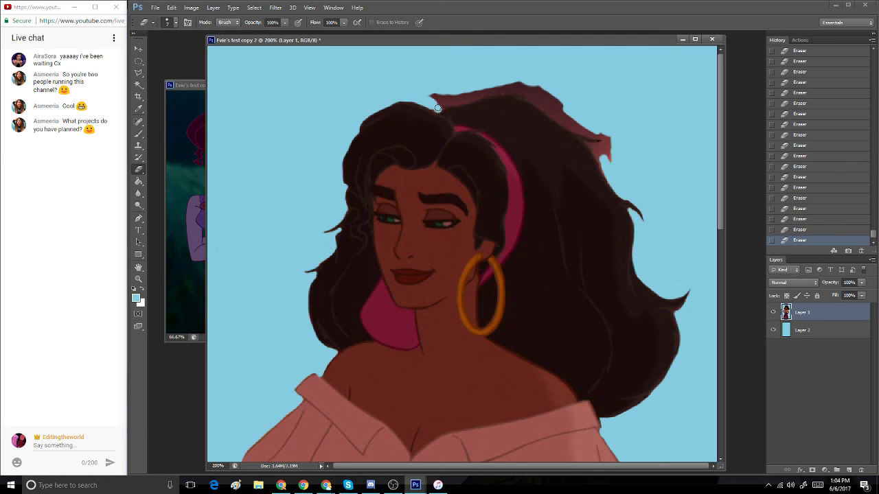
{"action": "mouse_move", "coordinate": [436, 109]}
{"action": "left_mouse_down"}
{"action": "mouse_move", "coordinate": [429, 93]}
{"action": "mouse_move", "coordinate": [464, 98]}
{"action": "mouse_move", "coordinate": [446, 102]}
{"action": "mouse_move", "coordinate": [471, 95]}
{"action": "mouse_move", "coordinate": [453, 103]}
{"action": "left_mouse_up"}
{"action": "mouse_move", "coordinate": [575, 135]}
{"action": "left_mouse_down"}
{"action": "mouse_move", "coordinate": [550, 93]}
{"action": "mouse_move", "coordinate": [530, 81]}
{"action": "left_mouse_up"}
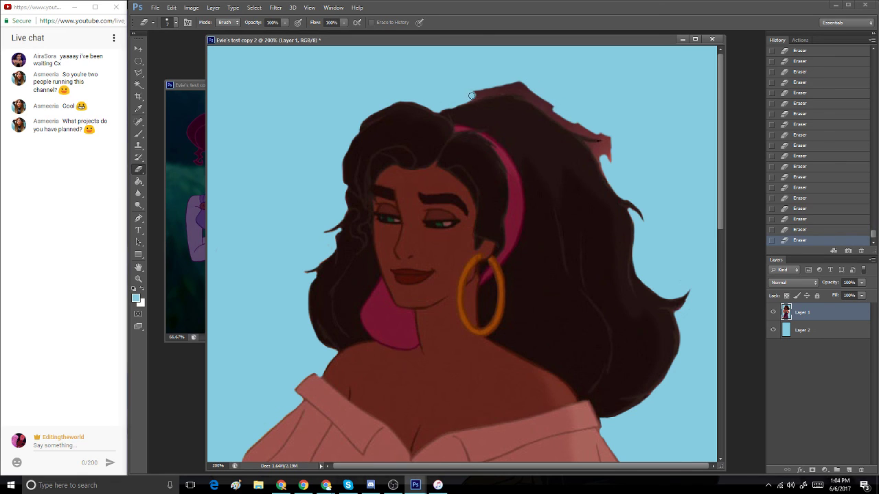
{"action": "mouse_move", "coordinate": [471, 96]}
{"action": "left_mouse_down"}
{"action": "mouse_move", "coordinate": [514, 85]}
{"action": "mouse_move", "coordinate": [597, 135]}
{"action": "left_mouse_up"}
{"action": "left_click", "coordinate": [532, 93]}
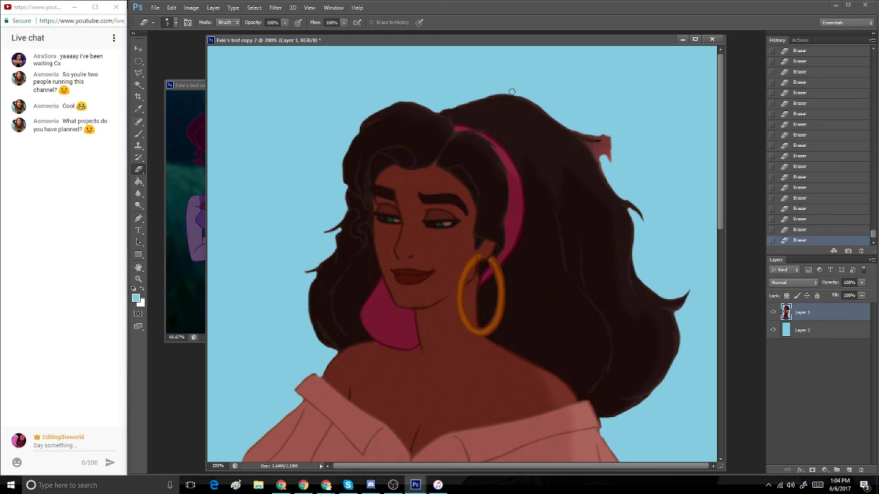
{"action": "mouse_move", "coordinate": [541, 107]}
{"action": "left_mouse_down"}
{"action": "mouse_move", "coordinate": [594, 136]}
{"action": "mouse_move", "coordinate": [619, 133]}
{"action": "mouse_move", "coordinate": [610, 120]}
{"action": "mouse_move", "coordinate": [612, 168]}
{"action": "mouse_move", "coordinate": [597, 138]}
{"action": "mouse_move", "coordinate": [575, 128]}
{"action": "mouse_move", "coordinate": [609, 159]}
{"action": "mouse_move", "coordinate": [581, 131]}
{"action": "mouse_move", "coordinate": [609, 173]}
{"action": "mouse_move", "coordinate": [611, 137]}
{"action": "left_mouse_up"}
{"action": "mouse_move", "coordinate": [591, 146]}
{"action": "left_mouse_down"}
{"action": "mouse_move", "coordinate": [649, 232]}
{"action": "mouse_move", "coordinate": [634, 198]}
{"action": "mouse_move", "coordinate": [624, 198]}
{"action": "mouse_move", "coordinate": [639, 224]}
{"action": "left_mouse_up"}
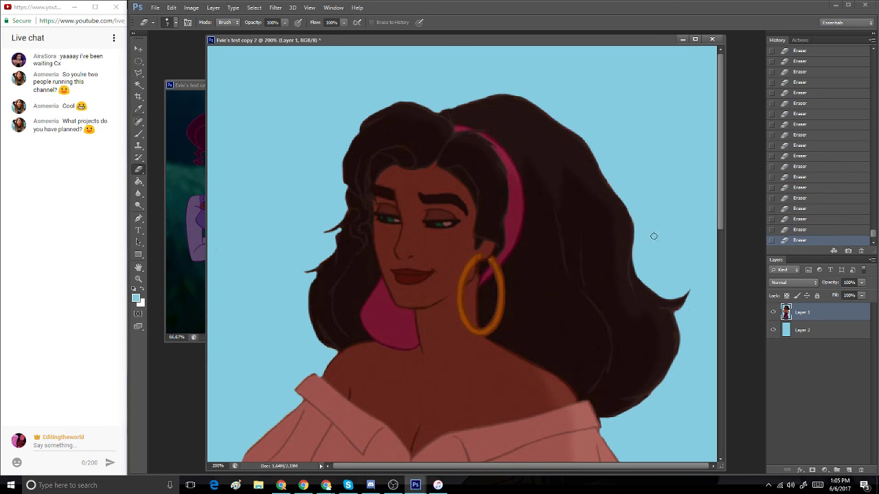
- Erase the beige backdrop enclosed between the left forearm, the corset and the purple sash
{"action": "scroll", "coordinate": [719, 180], "scroll_direction": "down", "scroll_amount": 5}
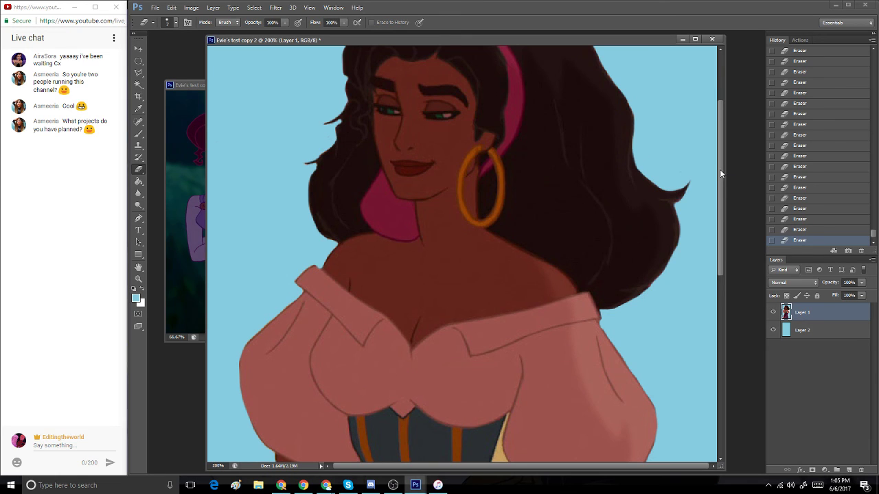
{"action": "left_click_drag", "start_coordinate": [720, 173], "coordinate": [722, 231]}
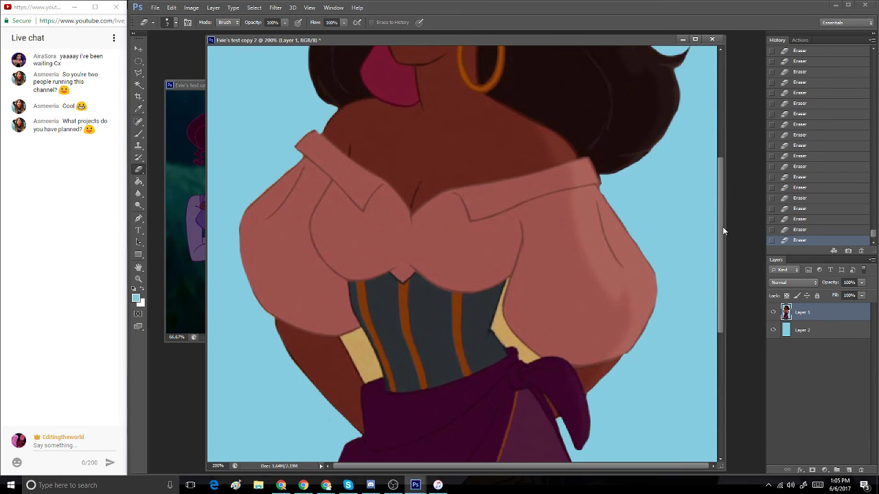
{"action": "mouse_move", "coordinate": [356, 356]}
{"action": "left_mouse_down"}
{"action": "mouse_move", "coordinate": [372, 362]}
{"action": "mouse_move", "coordinate": [368, 347]}
{"action": "left_mouse_up"}
{"action": "left_click", "coordinate": [809, 228]}
{"action": "left_click", "coordinate": [798, 228]}
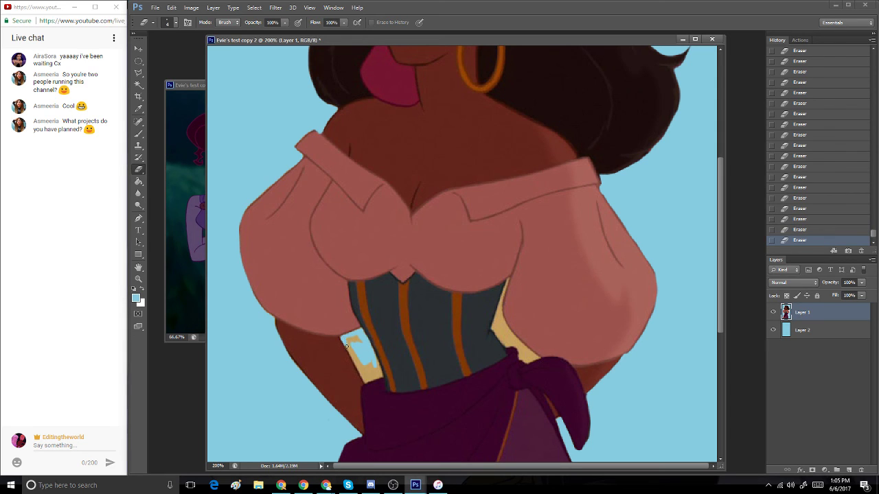
{"action": "left_click_drag", "start_coordinate": [344, 338], "coordinate": [350, 341]}
{"action": "mouse_move", "coordinate": [351, 354]}
{"action": "left_mouse_down"}
{"action": "mouse_move", "coordinate": [359, 365]}
{"action": "mouse_move", "coordinate": [375, 362]}
{"action": "mouse_move", "coordinate": [360, 371]}
{"action": "left_mouse_up"}
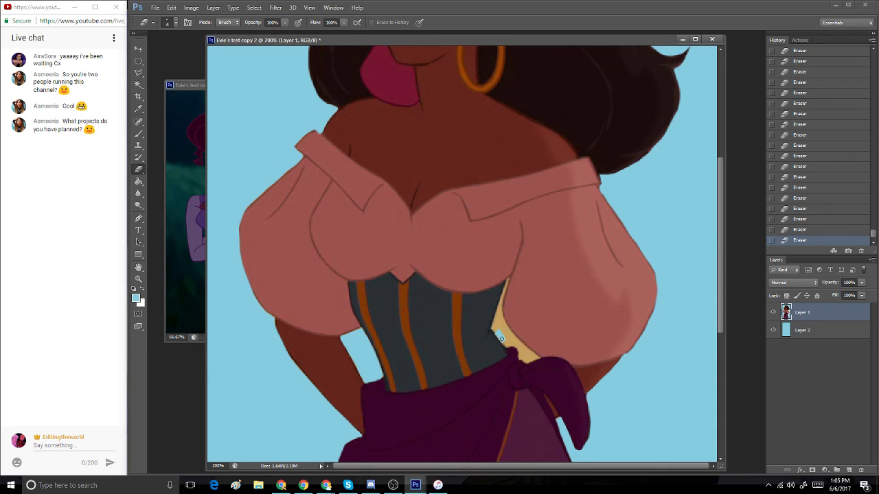
- Erase the beige backdrop between the corset and the right puffed sleeve, and undo the last stroke in the narrow upper gap
{"action": "mouse_move", "coordinate": [497, 323]}
{"action": "left_mouse_down"}
{"action": "mouse_move", "coordinate": [528, 350]}
{"action": "mouse_move", "coordinate": [506, 343]}
{"action": "left_mouse_up"}
{"action": "mouse_move", "coordinate": [499, 311]}
{"action": "left_mouse_down"}
{"action": "mouse_move", "coordinate": [493, 325]}
{"action": "mouse_move", "coordinate": [501, 317]}
{"action": "left_mouse_up"}
{"action": "left_click_drag", "start_coordinate": [506, 279], "coordinate": [500, 302]}
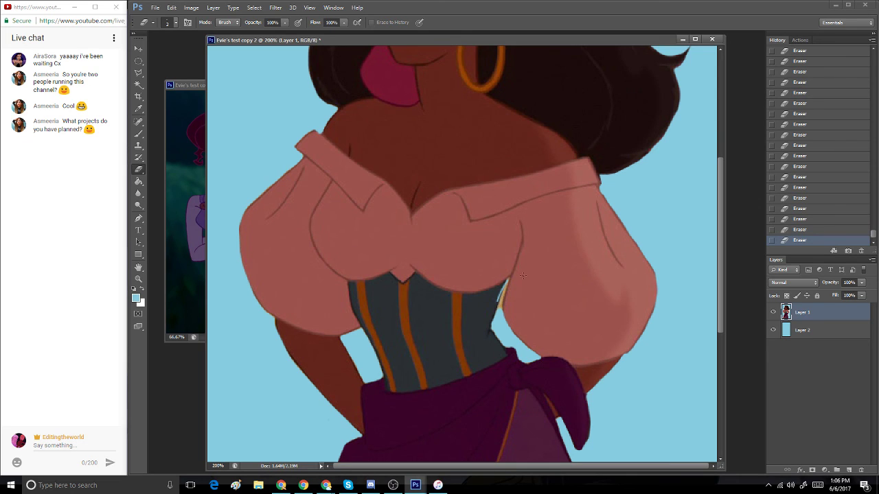
{"action": "left_click", "coordinate": [812, 230]}
- Erase the remaining beige sliver in the narrow upper gap between the corset and the right puffed sleeve
{"action": "left_click", "coordinate": [135, 287]}
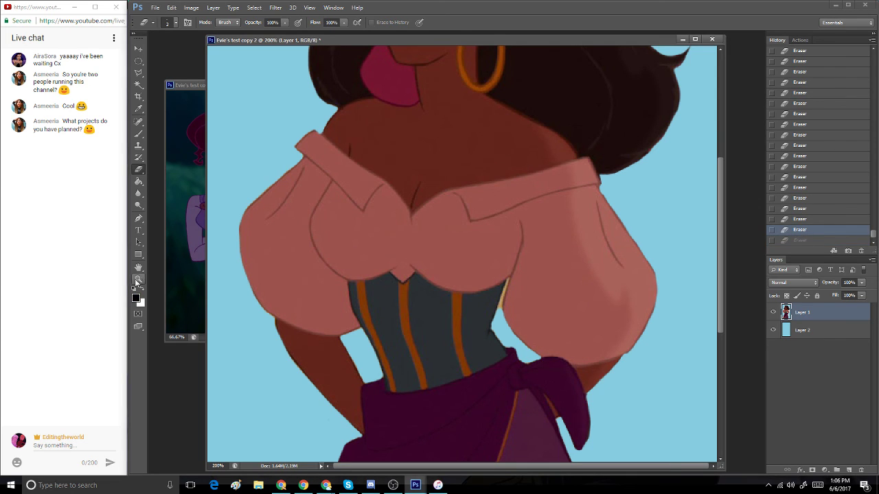
{"action": "left_click", "coordinate": [138, 278]}
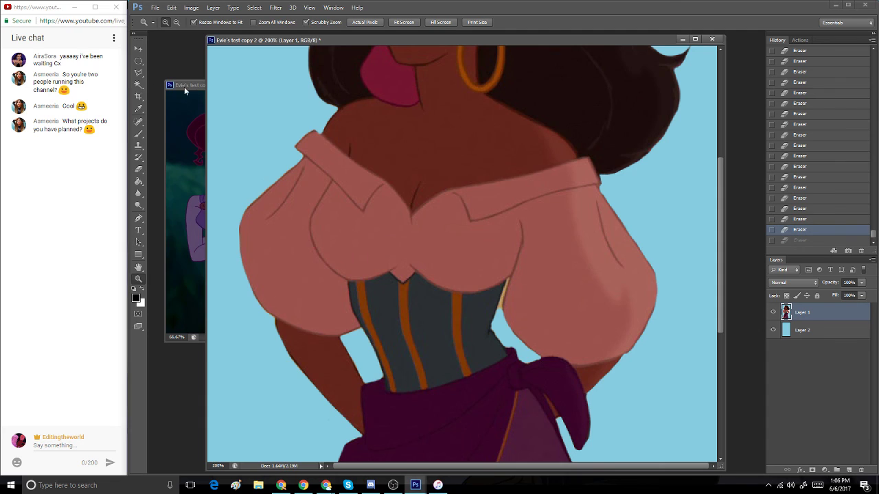
{"action": "left_click", "coordinate": [519, 307]}
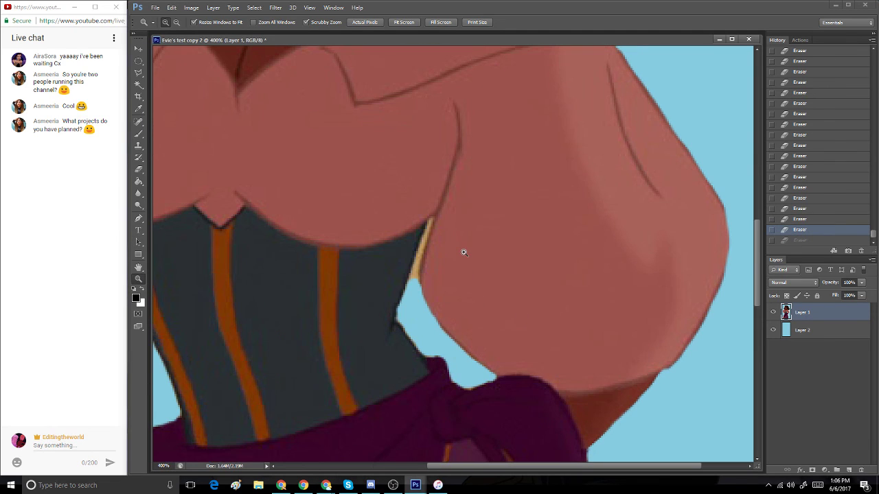
{"action": "left_click", "coordinate": [138, 135]}
{"action": "key", "text": "bracketleft"}
{"action": "key", "text": "bracketleft"}
{"action": "key", "text": "bracketleft"}
{"action": "key", "text": "bracketleft"}
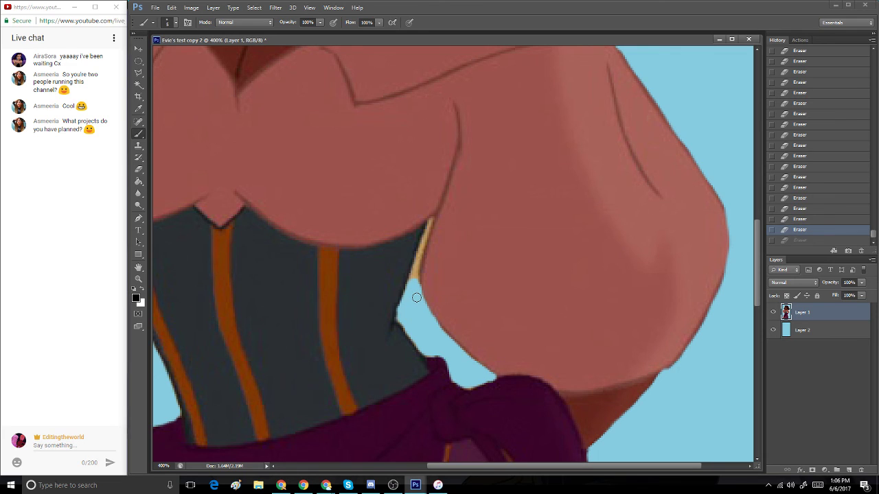
{"action": "left_click", "coordinate": [137, 170]}
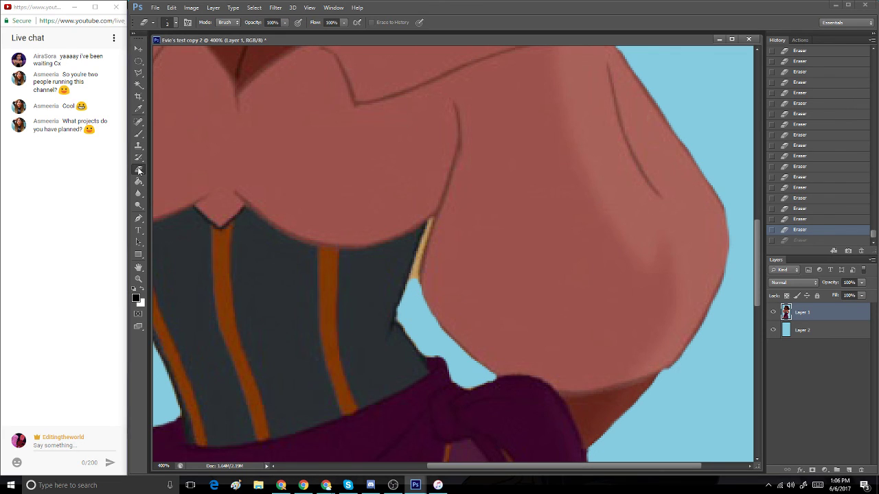
{"action": "left_click_drag", "start_coordinate": [411, 269], "coordinate": [419, 287]}
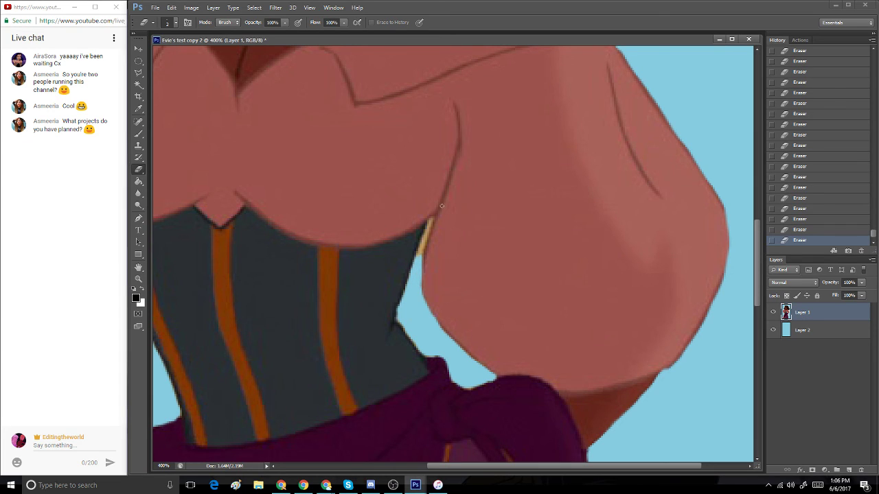
{"action": "mouse_move", "coordinate": [431, 220]}
{"action": "left_mouse_down"}
{"action": "mouse_move", "coordinate": [416, 258]}
{"action": "mouse_move", "coordinate": [424, 256]}
{"action": "left_mouse_up"}
{"action": "left_click_drag", "start_coordinate": [429, 223], "coordinate": [423, 273]}
- Examine the dark-haired woman's whole cutout at 100% against the light blue fill
{"action": "left_click", "coordinate": [139, 279]}
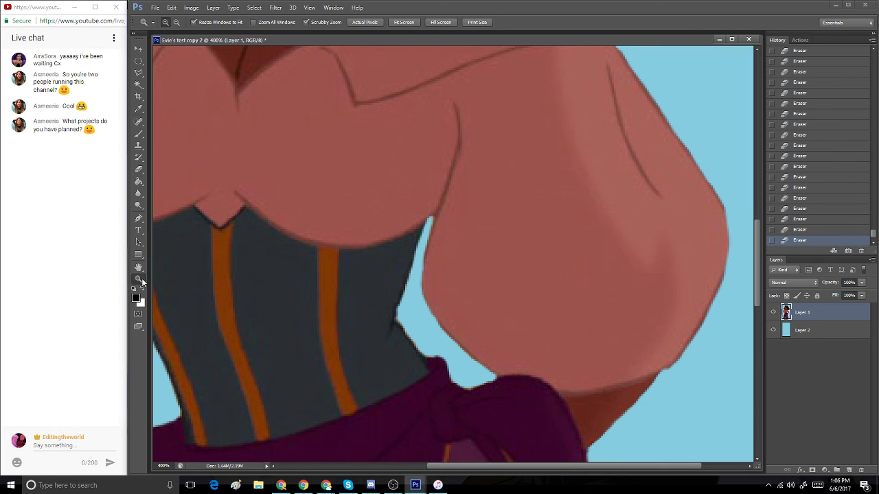
{"action": "double_click", "coordinate": [141, 280]}
{"action": "left_click_drag", "start_coordinate": [359, 48], "coordinate": [581, 62]}
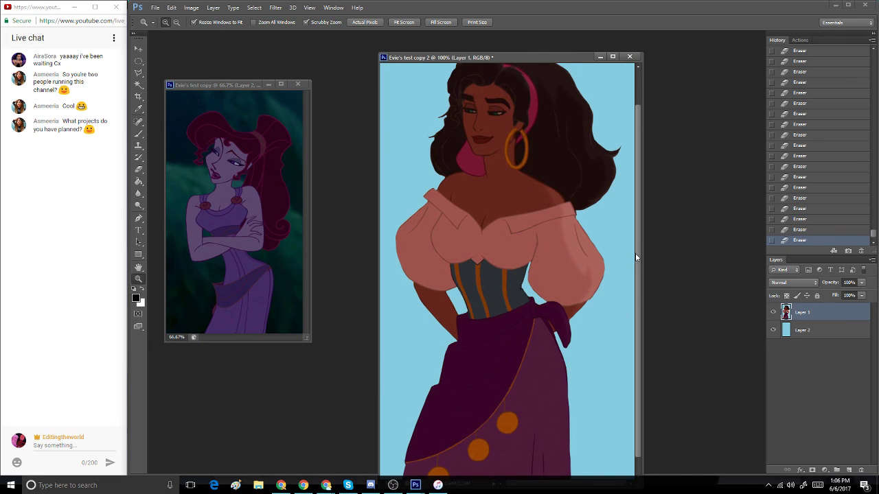
{"action": "left_click_drag", "start_coordinate": [635, 252], "coordinate": [667, 189]}
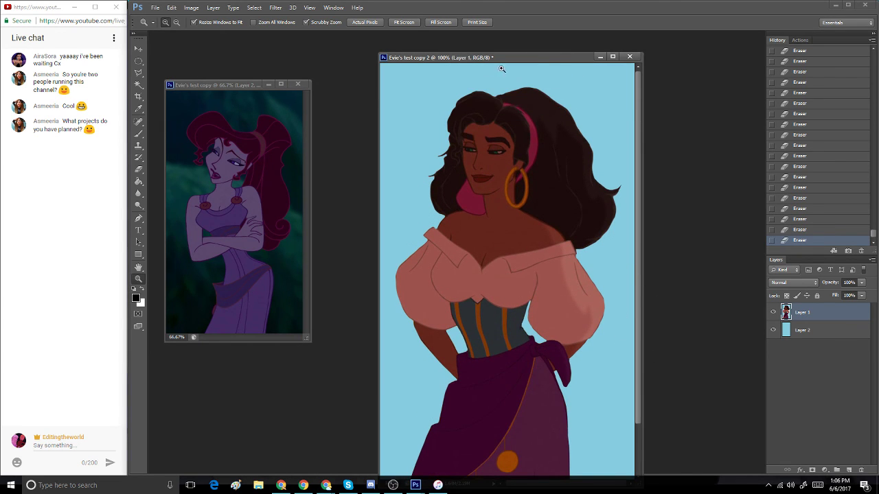
{"action": "left_click_drag", "start_coordinate": [536, 61], "coordinate": [564, 47]}
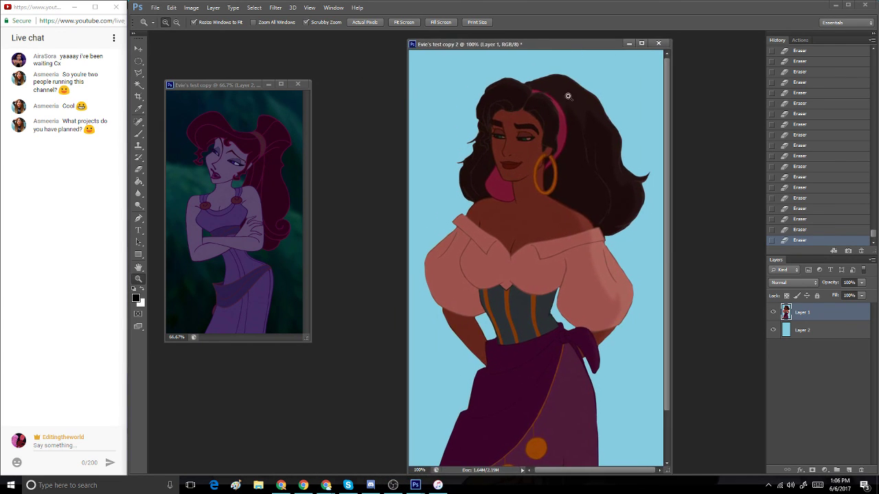
{"action": "left_click_drag", "start_coordinate": [567, 96], "coordinate": [383, 199]}
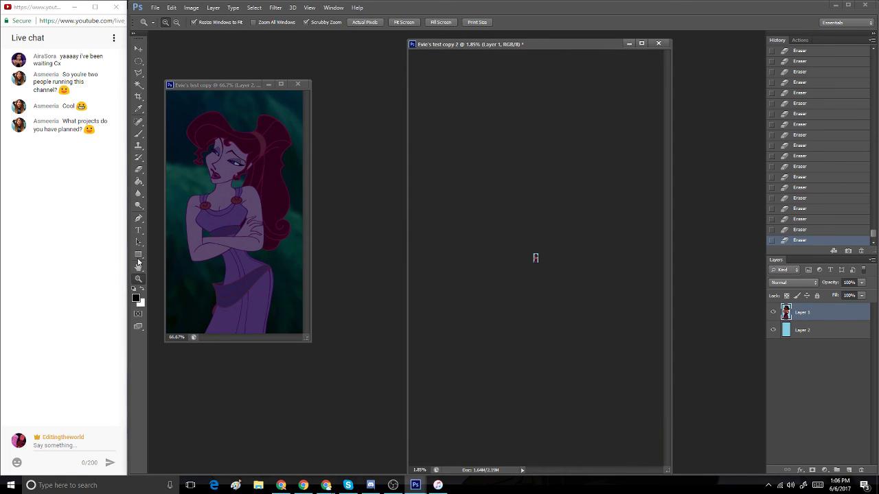
{"action": "double_click", "coordinate": [140, 278]}
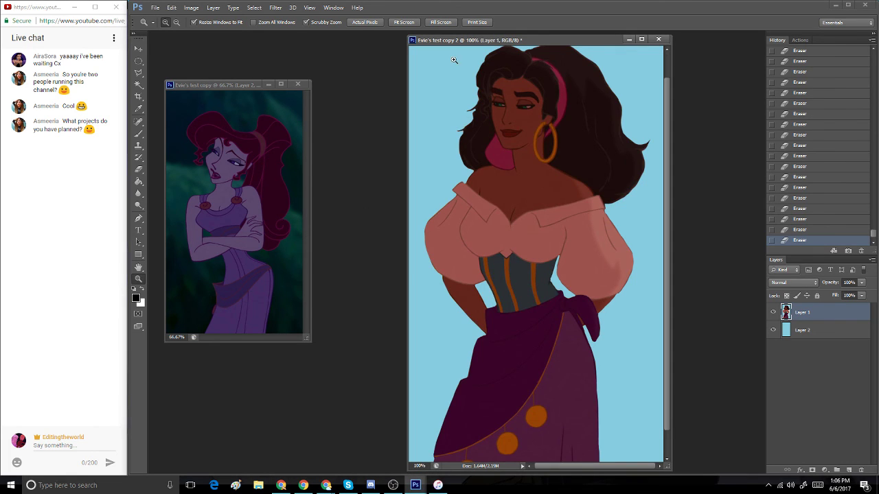
{"action": "left_click", "coordinate": [138, 60]}
{"action": "left_click", "coordinate": [140, 49]}
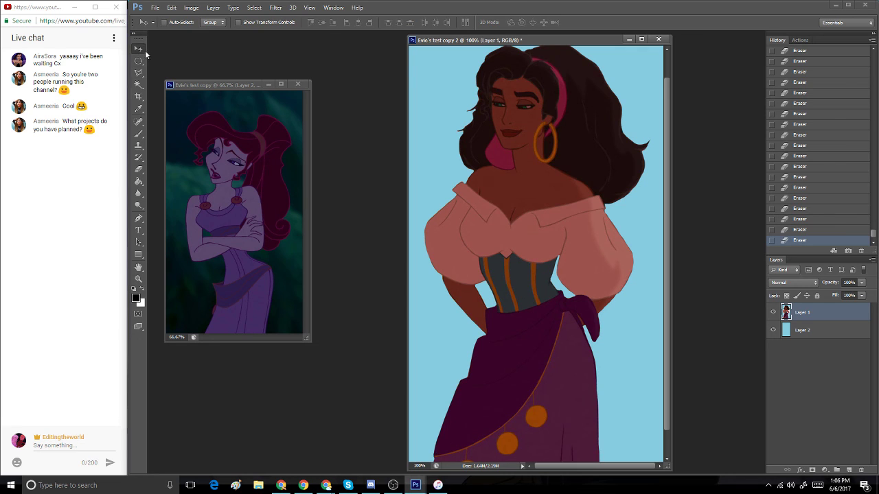
- Move the dark-haired woman's window aside and bring the red-haired woman's image forward, enlarged to 100%
{"action": "left_click_drag", "start_coordinate": [479, 40], "coordinate": [297, 40]}
{"action": "left_click", "coordinate": [210, 117]}
{"action": "left_click_drag", "start_coordinate": [227, 84], "coordinate": [361, 57]}
{"action": "left_click", "coordinate": [139, 280]}
{"action": "left_click", "coordinate": [425, 104]}
{"action": "left_click_drag", "start_coordinate": [495, 433], "coordinate": [514, 448]}
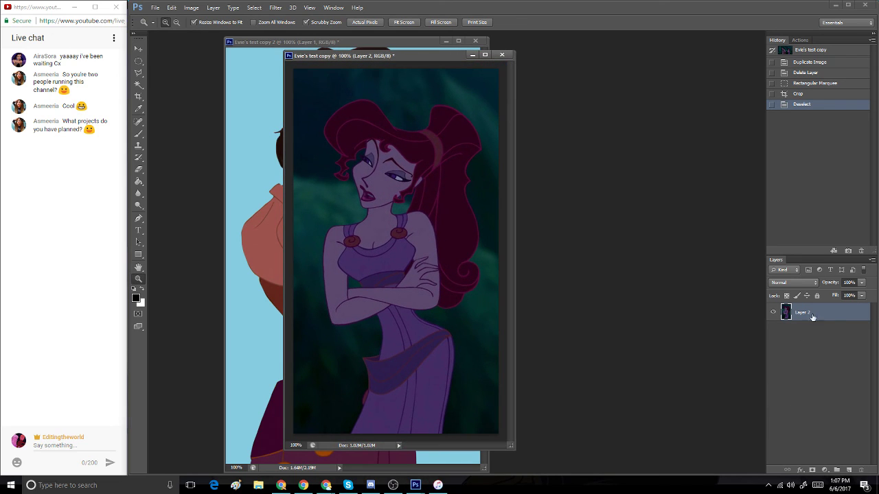
- Add a new layer filled with light pink and place it beneath the red-haired woman's layer
{"action": "left_click", "coordinate": [850, 470]}
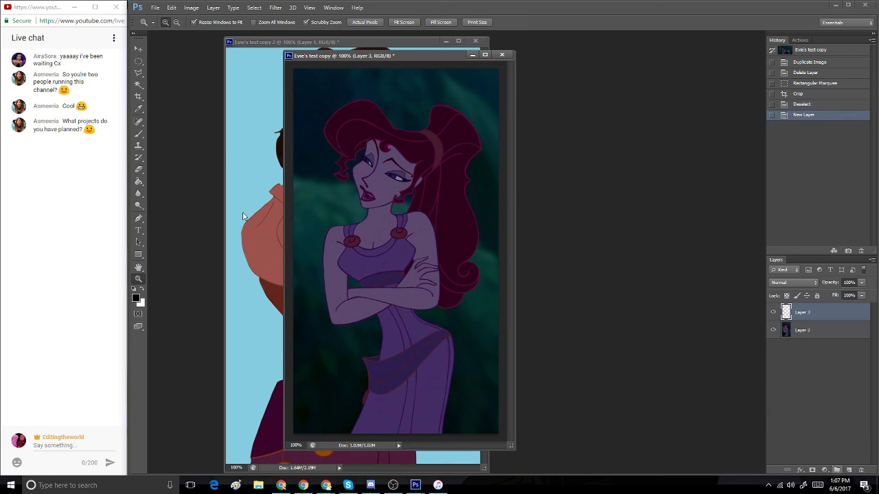
{"action": "left_click", "coordinate": [139, 182]}
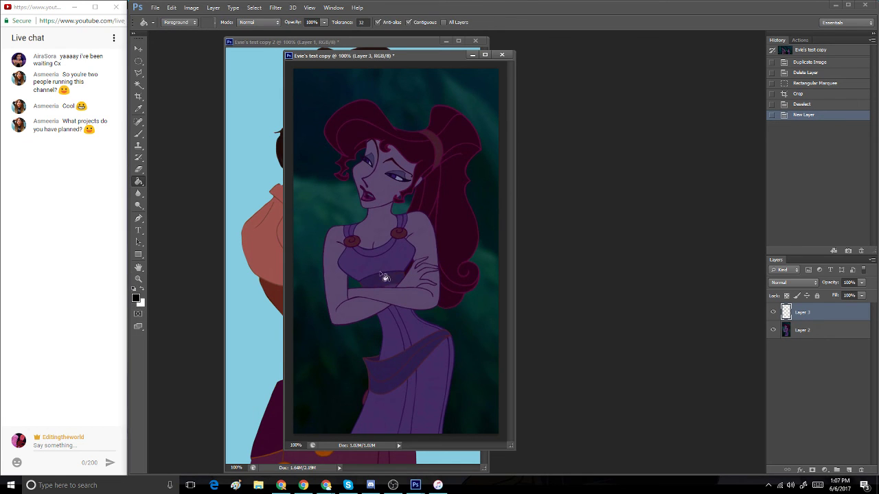
{"action": "left_click", "coordinate": [136, 299]}
{"action": "left_click", "coordinate": [404, 161]}
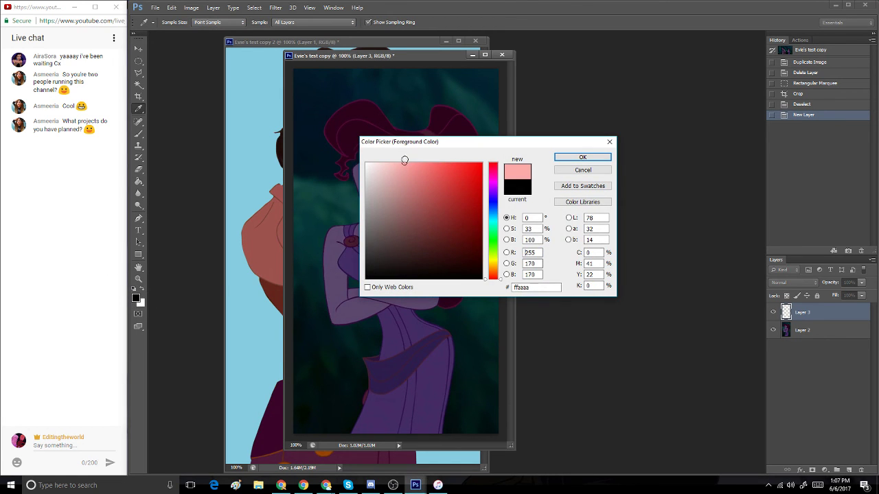
{"action": "left_click", "coordinate": [407, 165]}
{"action": "left_click", "coordinate": [582, 157]}
{"action": "left_click", "coordinate": [351, 218]}
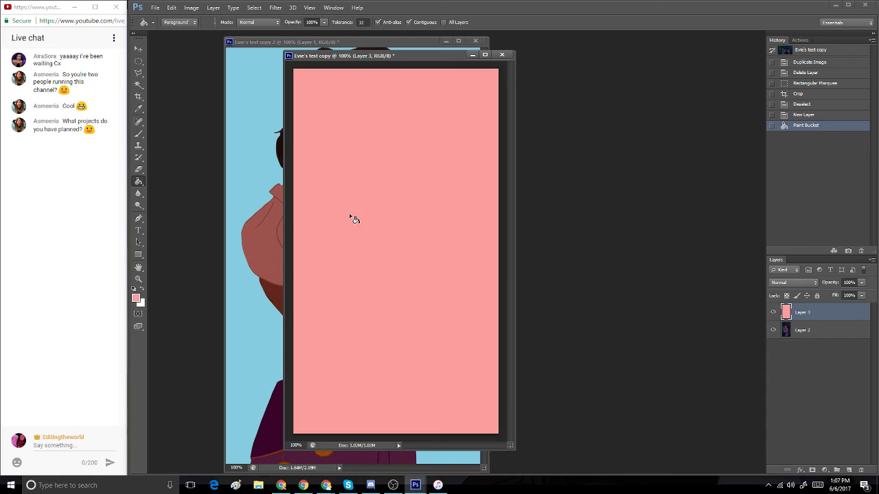
{"action": "left_click_drag", "start_coordinate": [843, 332], "coordinate": [839, 313]}
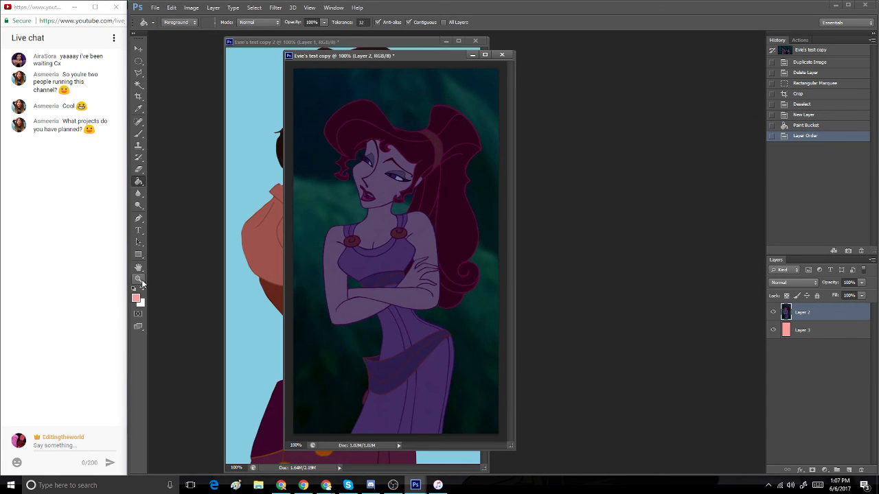
- Roughly erase the dark green backdrop above the red hair and along both sides of the head
{"action": "left_click", "coordinate": [138, 169]}
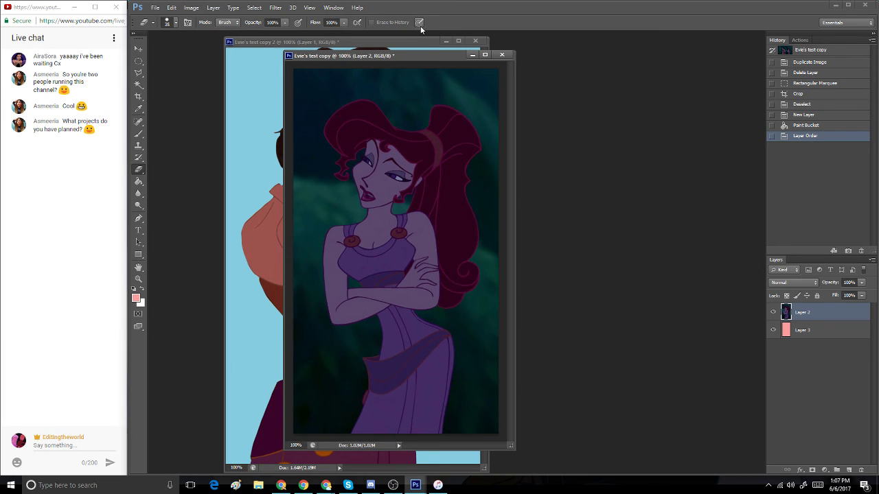
{"action": "mouse_move", "coordinate": [308, 102]}
{"action": "left_mouse_down"}
{"action": "mouse_move", "coordinate": [312, 55]}
{"action": "mouse_move", "coordinate": [284, 128]}
{"action": "mouse_move", "coordinate": [298, 123]}
{"action": "mouse_move", "coordinate": [298, 190]}
{"action": "mouse_move", "coordinate": [295, 114]}
{"action": "mouse_move", "coordinate": [311, 140]}
{"action": "mouse_move", "coordinate": [307, 118]}
{"action": "mouse_move", "coordinate": [321, 160]}
{"action": "left_mouse_up"}
{"action": "mouse_move", "coordinate": [304, 120]}
{"action": "left_mouse_down"}
{"action": "mouse_move", "coordinate": [366, 80]}
{"action": "mouse_move", "coordinate": [335, 72]}
{"action": "mouse_move", "coordinate": [386, 85]}
{"action": "mouse_move", "coordinate": [349, 90]}
{"action": "mouse_move", "coordinate": [371, 86]}
{"action": "mouse_move", "coordinate": [410, 121]}
{"action": "mouse_move", "coordinate": [417, 83]}
{"action": "mouse_move", "coordinate": [374, 70]}
{"action": "mouse_move", "coordinate": [415, 77]}
{"action": "mouse_move", "coordinate": [420, 105]}
{"action": "mouse_move", "coordinate": [432, 94]}
{"action": "mouse_move", "coordinate": [463, 98]}
{"action": "mouse_move", "coordinate": [443, 84]}
{"action": "mouse_move", "coordinate": [457, 78]}
{"action": "mouse_move", "coordinate": [480, 89]}
{"action": "mouse_move", "coordinate": [480, 100]}
{"action": "mouse_move", "coordinate": [485, 81]}
{"action": "mouse_move", "coordinate": [475, 64]}
{"action": "mouse_move", "coordinate": [457, 66]}
{"action": "mouse_move", "coordinate": [510, 84]}
{"action": "mouse_move", "coordinate": [475, 127]}
{"action": "mouse_move", "coordinate": [458, 96]}
{"action": "mouse_move", "coordinate": [432, 94]}
{"action": "mouse_move", "coordinate": [486, 117]}
{"action": "mouse_move", "coordinate": [474, 103]}
{"action": "mouse_move", "coordinate": [500, 143]}
{"action": "mouse_move", "coordinate": [490, 182]}
{"action": "mouse_move", "coordinate": [484, 163]}
{"action": "mouse_move", "coordinate": [478, 190]}
{"action": "mouse_move", "coordinate": [505, 237]}
{"action": "mouse_move", "coordinate": [501, 216]}
{"action": "left_mouse_up"}
{"action": "left_click", "coordinate": [438, 93]}
{"action": "mouse_move", "coordinate": [493, 170]}
{"action": "left_mouse_down"}
{"action": "mouse_move", "coordinate": [493, 180]}
{"action": "mouse_move", "coordinate": [492, 142]}
{"action": "left_mouse_up"}
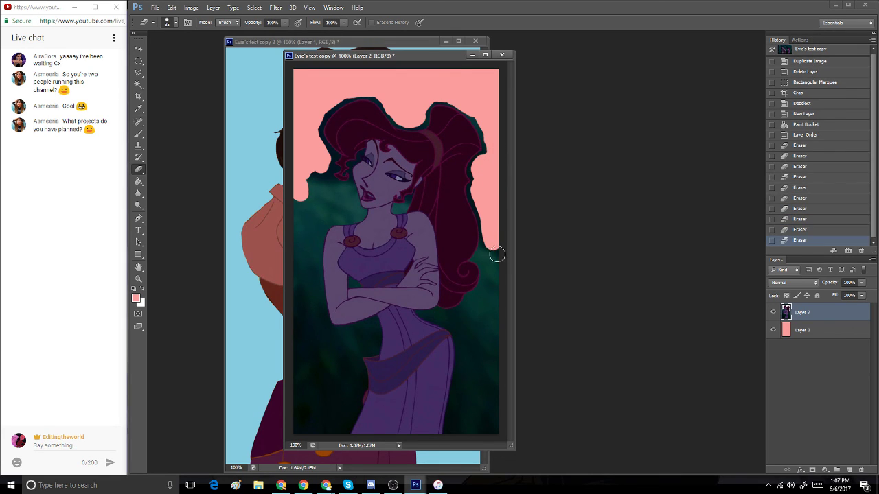
- Roughly erase the remaining green backdrop down both sides of the body, including beneath the ponytail and the folded arms
{"action": "mouse_move", "coordinate": [497, 255]}
{"action": "left_mouse_down"}
{"action": "mouse_move", "coordinate": [489, 275]}
{"action": "mouse_move", "coordinate": [502, 241]}
{"action": "left_mouse_up"}
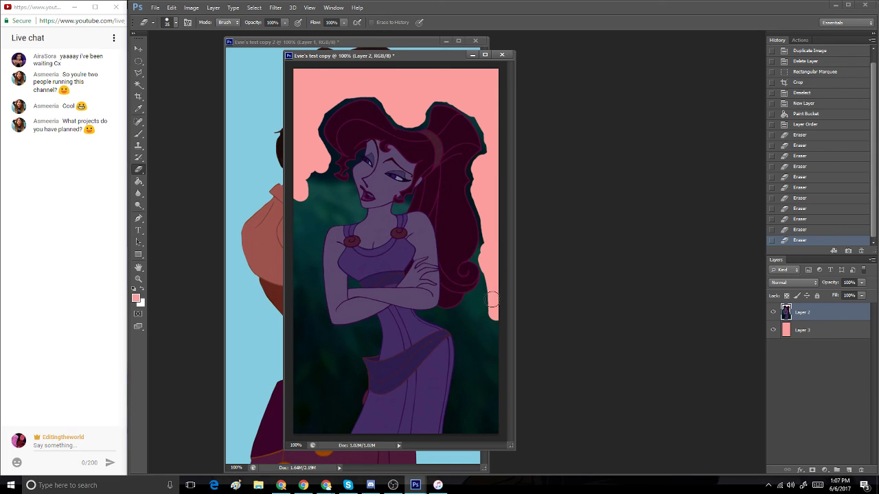
{"action": "mouse_move", "coordinate": [491, 299]}
{"action": "left_mouse_down"}
{"action": "mouse_move", "coordinate": [472, 323]}
{"action": "mouse_move", "coordinate": [472, 309]}
{"action": "mouse_move", "coordinate": [491, 284]}
{"action": "mouse_move", "coordinate": [468, 323]}
{"action": "mouse_move", "coordinate": [481, 367]}
{"action": "mouse_move", "coordinate": [493, 304]}
{"action": "mouse_move", "coordinate": [503, 318]}
{"action": "mouse_move", "coordinate": [483, 375]}
{"action": "mouse_move", "coordinate": [469, 369]}
{"action": "mouse_move", "coordinate": [458, 415]}
{"action": "mouse_move", "coordinate": [472, 368]}
{"action": "mouse_move", "coordinate": [488, 406]}
{"action": "left_mouse_up"}
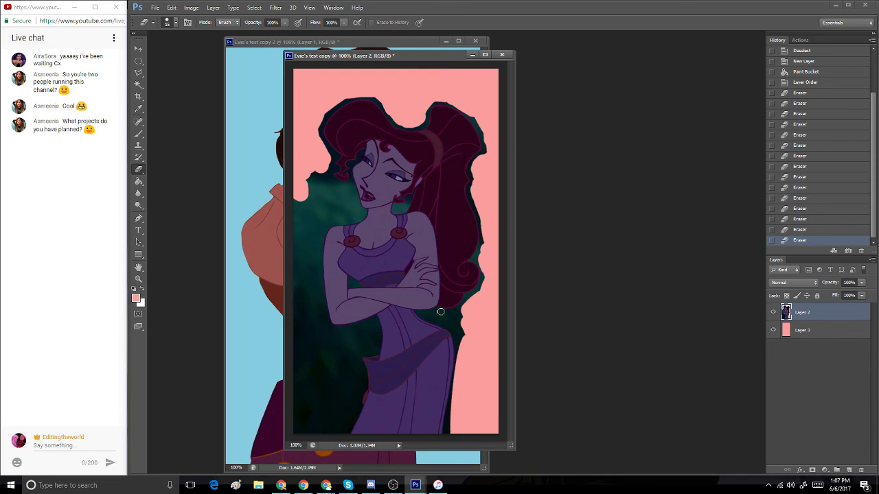
{"action": "mouse_move", "coordinate": [427, 316]}
{"action": "left_mouse_down"}
{"action": "mouse_move", "coordinate": [467, 312]}
{"action": "mouse_move", "coordinate": [456, 323]}
{"action": "mouse_move", "coordinate": [465, 365]}
{"action": "mouse_move", "coordinate": [460, 337]}
{"action": "left_mouse_up"}
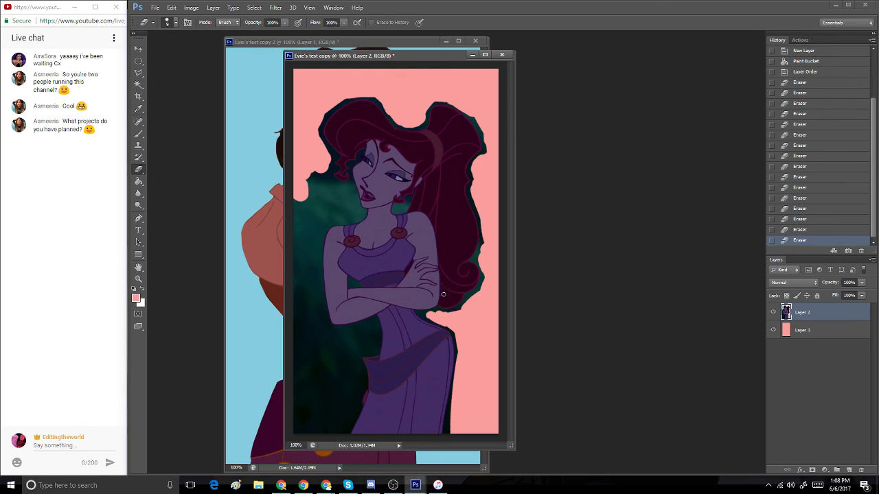
{"action": "key", "text": "bracketright"}
{"action": "left_click_drag", "start_coordinate": [433, 315], "coordinate": [435, 311]}
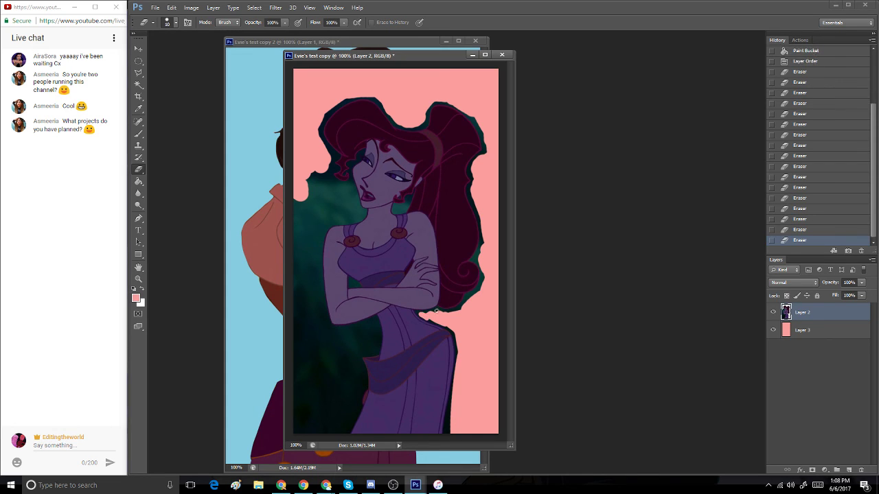
{"action": "mouse_move", "coordinate": [313, 168]}
{"action": "left_mouse_down"}
{"action": "mouse_move", "coordinate": [279, 228]}
{"action": "mouse_move", "coordinate": [323, 166]}
{"action": "mouse_move", "coordinate": [323, 186]}
{"action": "mouse_move", "coordinate": [319, 174]}
{"action": "mouse_move", "coordinate": [348, 192]}
{"action": "mouse_move", "coordinate": [356, 215]}
{"action": "mouse_move", "coordinate": [340, 217]}
{"action": "mouse_move", "coordinate": [343, 210]}
{"action": "mouse_move", "coordinate": [323, 197]}
{"action": "mouse_move", "coordinate": [313, 219]}
{"action": "mouse_move", "coordinate": [284, 236]}
{"action": "mouse_move", "coordinate": [282, 250]}
{"action": "mouse_move", "coordinate": [312, 227]}
{"action": "mouse_move", "coordinate": [294, 263]}
{"action": "mouse_move", "coordinate": [292, 321]}
{"action": "mouse_move", "coordinate": [311, 210]}
{"action": "mouse_move", "coordinate": [302, 331]}
{"action": "mouse_move", "coordinate": [305, 245]}
{"action": "mouse_move", "coordinate": [323, 372]}
{"action": "mouse_move", "coordinate": [287, 321]}
{"action": "mouse_move", "coordinate": [304, 290]}
{"action": "mouse_move", "coordinate": [302, 230]}
{"action": "mouse_move", "coordinate": [306, 277]}
{"action": "mouse_move", "coordinate": [299, 282]}
{"action": "mouse_move", "coordinate": [442, 282]}
{"action": "mouse_move", "coordinate": [337, 282]}
{"action": "mouse_move", "coordinate": [288, 297]}
{"action": "mouse_move", "coordinate": [303, 264]}
{"action": "mouse_move", "coordinate": [291, 340]}
{"action": "mouse_move", "coordinate": [289, 324]}
{"action": "mouse_move", "coordinate": [305, 434]}
{"action": "mouse_move", "coordinate": [291, 433]}
{"action": "mouse_move", "coordinate": [312, 240]}
{"action": "mouse_move", "coordinate": [320, 377]}
{"action": "mouse_move", "coordinate": [310, 238]}
{"action": "mouse_move", "coordinate": [312, 345]}
{"action": "mouse_move", "coordinate": [320, 219]}
{"action": "mouse_move", "coordinate": [306, 253]}
{"action": "mouse_move", "coordinate": [304, 246]}
{"action": "mouse_move", "coordinate": [326, 412]}
{"action": "mouse_move", "coordinate": [316, 394]}
{"action": "mouse_move", "coordinate": [357, 342]}
{"action": "mouse_move", "coordinate": [321, 331]}
{"action": "mouse_move", "coordinate": [368, 329]}
{"action": "mouse_move", "coordinate": [372, 335]}
{"action": "mouse_move", "coordinate": [343, 359]}
{"action": "left_mouse_up"}
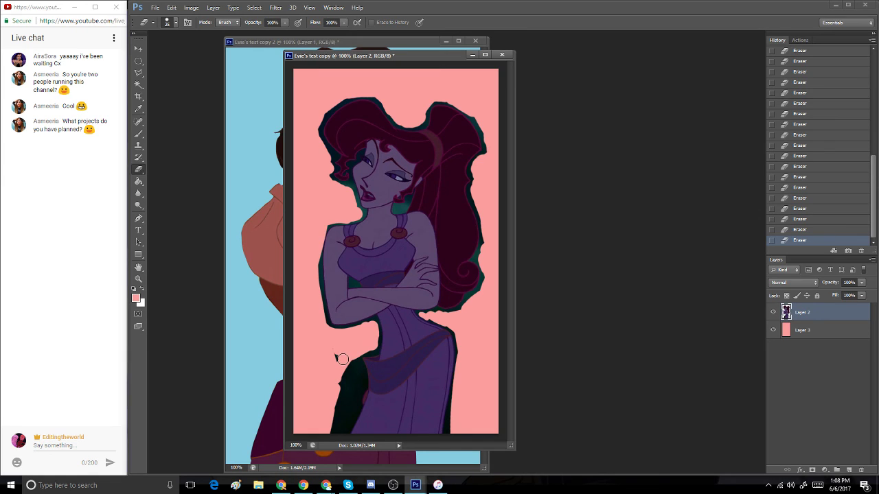
{"action": "mouse_move", "coordinate": [343, 359]}
{"action": "left_mouse_down"}
{"action": "mouse_move", "coordinate": [339, 325]}
{"action": "mouse_move", "coordinate": [344, 370]}
{"action": "mouse_move", "coordinate": [317, 369]}
{"action": "mouse_move", "coordinate": [330, 374]}
{"action": "mouse_move", "coordinate": [359, 343]}
{"action": "mouse_move", "coordinate": [337, 390]}
{"action": "mouse_move", "coordinate": [354, 375]}
{"action": "mouse_move", "coordinate": [344, 420]}
{"action": "mouse_move", "coordinate": [342, 395]}
{"action": "mouse_move", "coordinate": [331, 438]}
{"action": "mouse_move", "coordinate": [357, 378]}
{"action": "left_mouse_up"}
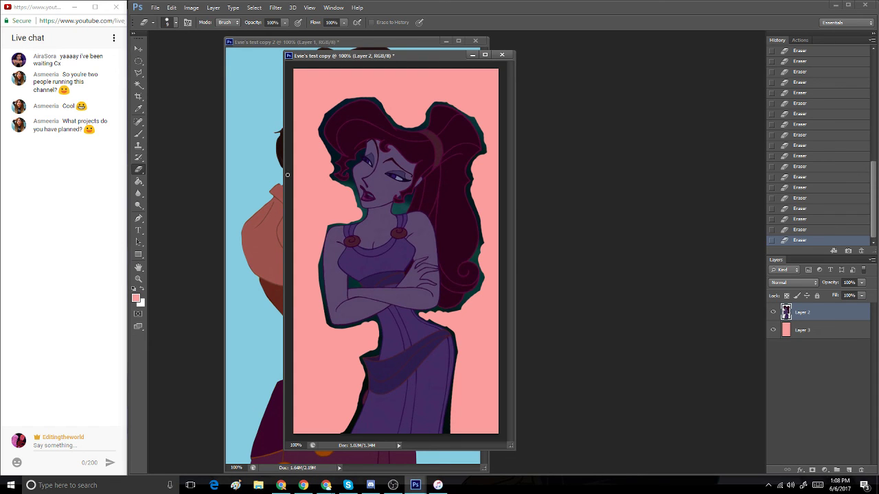
- Erase the dark green fringe closely along the outer left edge of the red hair at 300% zoom
{"action": "key", "text": "z"}
{"action": "left_click", "coordinate": [313, 121]}
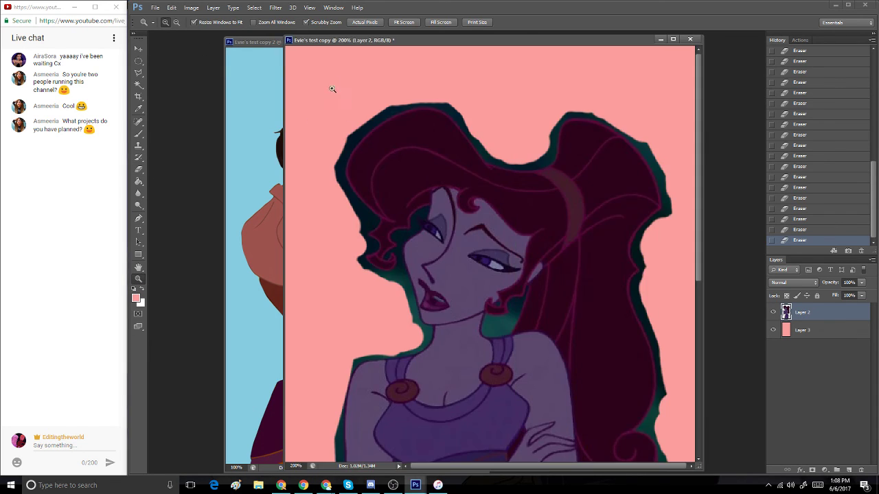
{"action": "left_click", "coordinate": [333, 93]}
{"action": "left_click", "coordinate": [138, 168]}
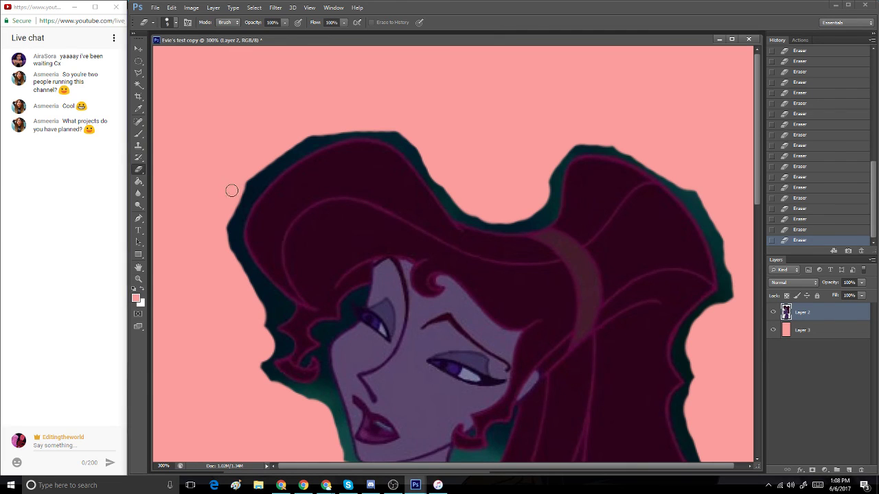
{"action": "mouse_move", "coordinate": [232, 190]}
{"action": "left_mouse_down"}
{"action": "mouse_move", "coordinate": [272, 167]}
{"action": "mouse_move", "coordinate": [227, 236]}
{"action": "mouse_move", "coordinate": [260, 180]}
{"action": "mouse_move", "coordinate": [226, 265]}
{"action": "mouse_move", "coordinate": [239, 198]}
{"action": "mouse_move", "coordinate": [231, 275]}
{"action": "mouse_move", "coordinate": [247, 194]}
{"action": "mouse_move", "coordinate": [232, 285]}
{"action": "mouse_move", "coordinate": [241, 186]}
{"action": "mouse_move", "coordinate": [238, 279]}
{"action": "mouse_move", "coordinate": [243, 271]}
{"action": "mouse_move", "coordinate": [224, 218]}
{"action": "mouse_move", "coordinate": [253, 280]}
{"action": "mouse_move", "coordinate": [225, 215]}
{"action": "mouse_move", "coordinate": [245, 276]}
{"action": "mouse_move", "coordinate": [233, 206]}
{"action": "mouse_move", "coordinate": [257, 287]}
{"action": "mouse_move", "coordinate": [238, 248]}
{"action": "mouse_move", "coordinate": [242, 269]}
{"action": "mouse_move", "coordinate": [268, 294]}
{"action": "mouse_move", "coordinate": [219, 239]}
{"action": "left_mouse_up"}
- Delete the backdrop below the hair's left edge, above the dangling curl, with a Polygonal Lasso selection, and deselect
{"action": "left_click", "coordinate": [138, 72]}
{"action": "left_click", "coordinate": [252, 266]}
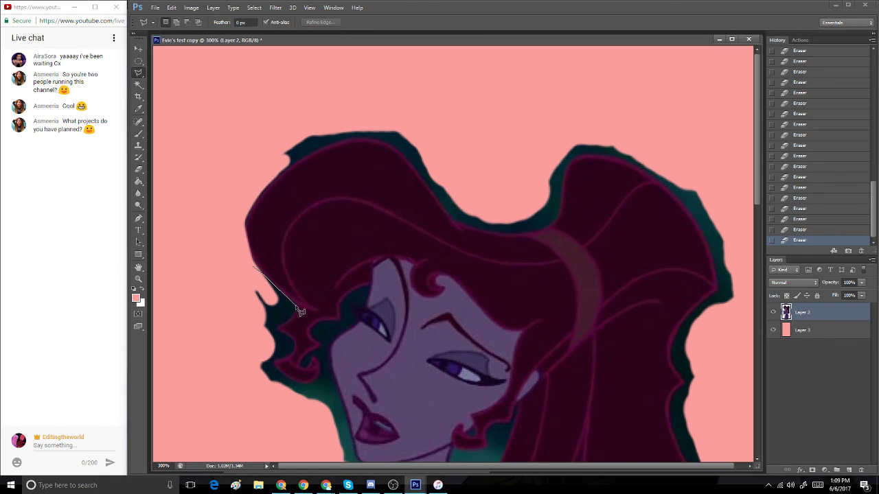
{"action": "left_click", "coordinate": [296, 304]}
{"action": "left_click", "coordinate": [255, 315]}
{"action": "left_click", "coordinate": [224, 267]}
{"action": "key", "text": "Delete"}
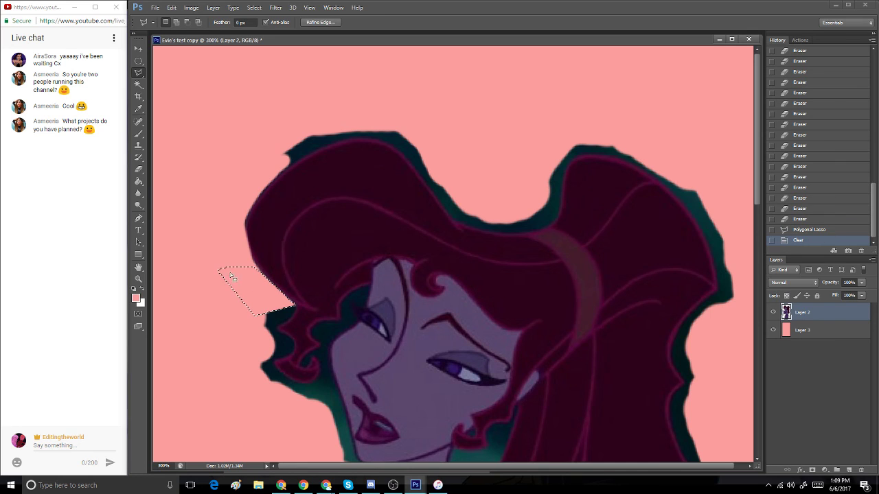
{"action": "key", "text": "ctrl+d"}
- Erase the green backdrop around the dangling left curl and beside the cheek with a smaller eraser, including the curl's hollow
{"action": "left_click", "coordinate": [139, 170]}
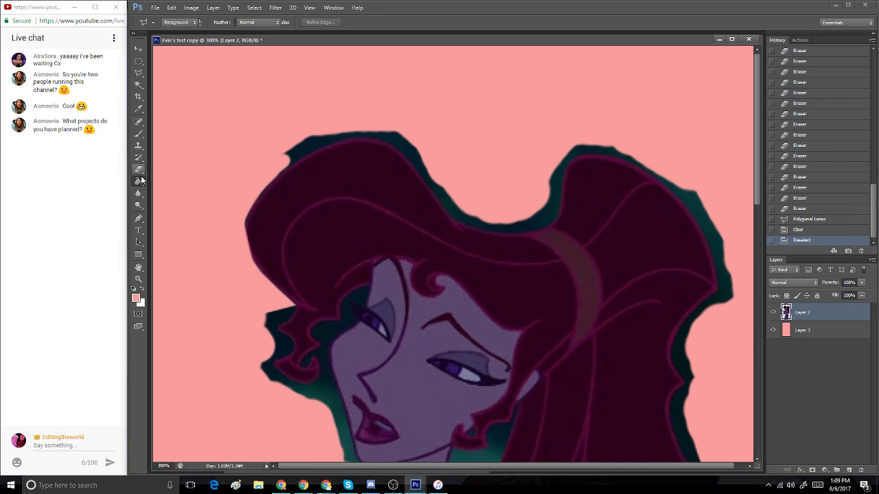
{"action": "mouse_move", "coordinate": [270, 317]}
{"action": "left_mouse_down"}
{"action": "mouse_move", "coordinate": [276, 319]}
{"action": "mouse_move", "coordinate": [270, 329]}
{"action": "mouse_move", "coordinate": [287, 344]}
{"action": "mouse_move", "coordinate": [270, 355]}
{"action": "mouse_move", "coordinate": [271, 383]}
{"action": "mouse_move", "coordinate": [262, 382]}
{"action": "mouse_move", "coordinate": [277, 381]}
{"action": "mouse_move", "coordinate": [260, 365]}
{"action": "mouse_move", "coordinate": [284, 385]}
{"action": "mouse_move", "coordinate": [261, 360]}
{"action": "mouse_move", "coordinate": [285, 389]}
{"action": "mouse_move", "coordinate": [310, 392]}
{"action": "left_mouse_up"}
{"action": "key", "text": "bracketleft"}
{"action": "key", "text": "bracketleft"}
{"action": "key", "text": "bracketleft"}
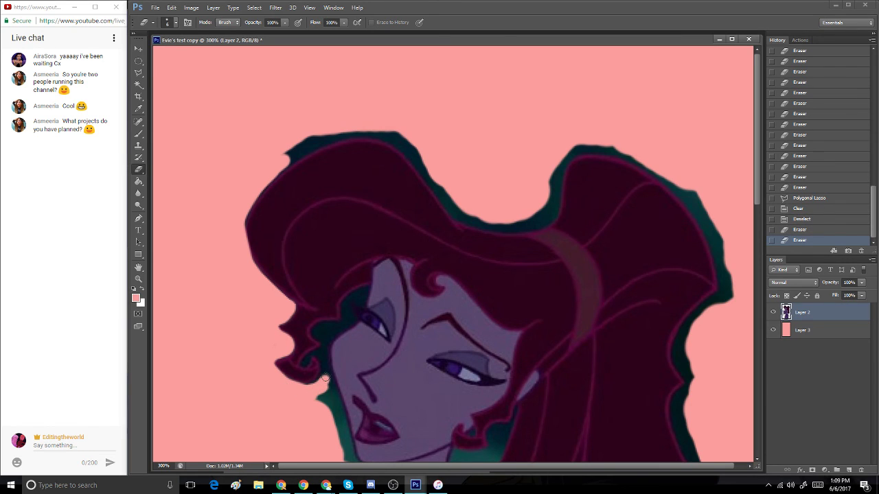
{"action": "mouse_move", "coordinate": [323, 386]}
{"action": "left_mouse_down"}
{"action": "mouse_move", "coordinate": [325, 361]}
{"action": "mouse_move", "coordinate": [338, 434]}
{"action": "mouse_move", "coordinate": [328, 396]}
{"action": "mouse_move", "coordinate": [320, 392]}
{"action": "mouse_move", "coordinate": [310, 416]}
{"action": "left_mouse_up"}
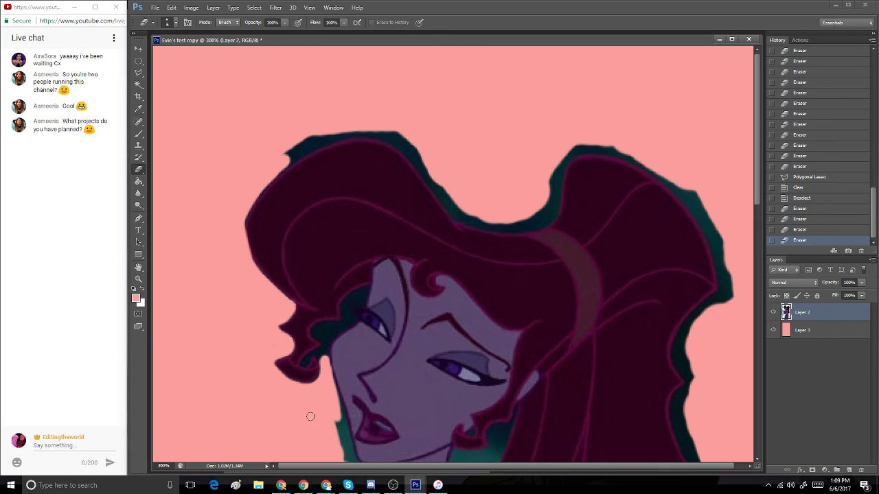
{"action": "left_click", "coordinate": [307, 359]}
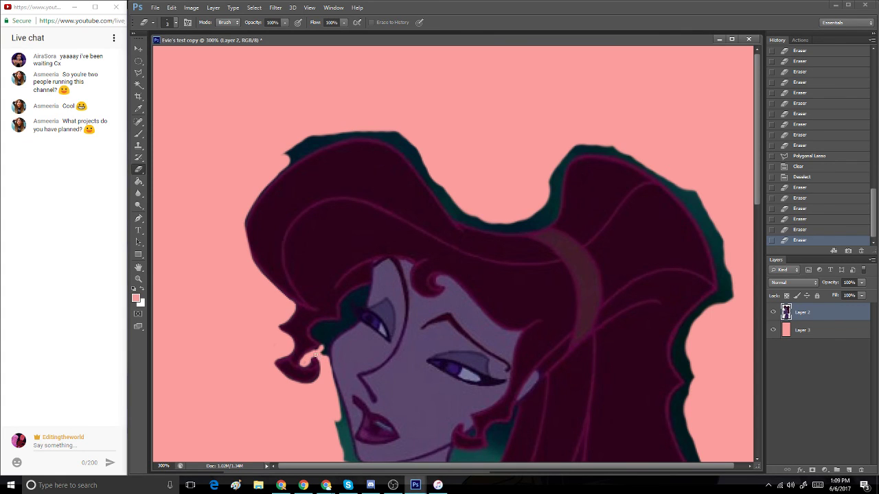
- Erase the green backdrop between the dangling left curl, the cheek and the left eye, up to the hair above the lashes
{"action": "left_click", "coordinate": [304, 363]}
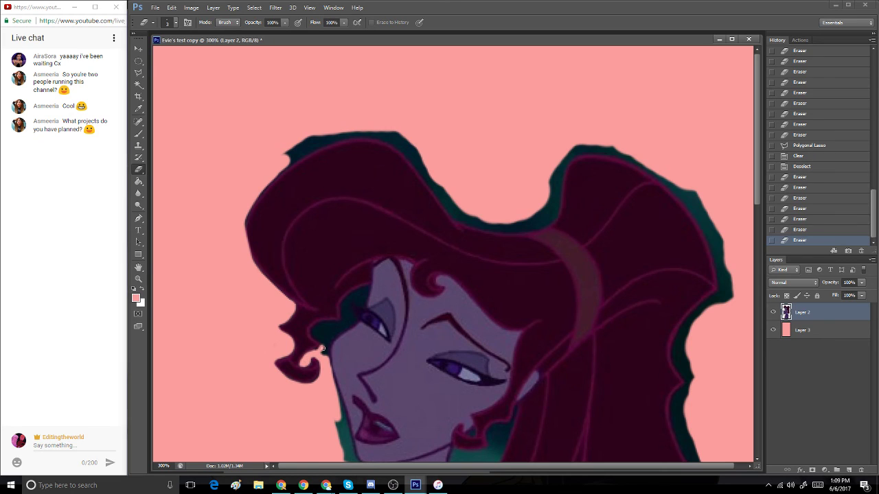
{"action": "left_click_drag", "start_coordinate": [326, 368], "coordinate": [317, 336]}
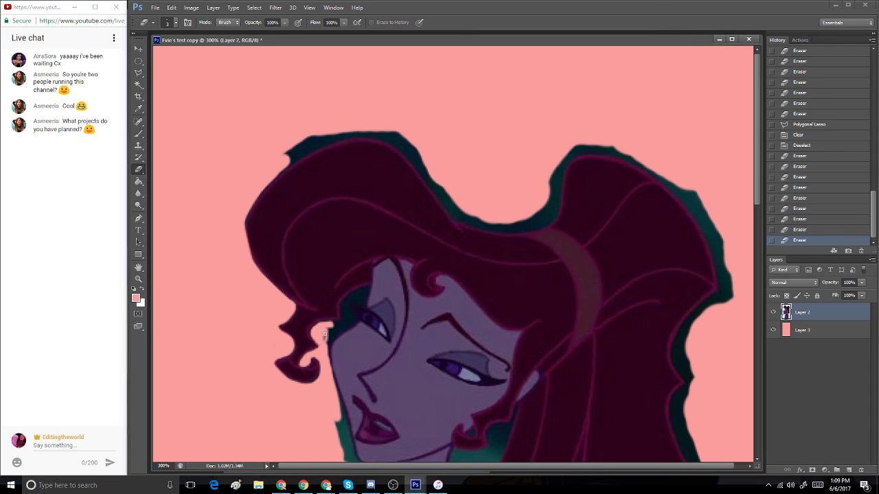
{"action": "mouse_move", "coordinate": [325, 334]}
{"action": "left_mouse_down"}
{"action": "mouse_move", "coordinate": [345, 325]}
{"action": "mouse_move", "coordinate": [325, 338]}
{"action": "mouse_move", "coordinate": [329, 330]}
{"action": "mouse_move", "coordinate": [325, 349]}
{"action": "mouse_move", "coordinate": [325, 326]}
{"action": "mouse_move", "coordinate": [339, 325]}
{"action": "mouse_move", "coordinate": [329, 335]}
{"action": "mouse_move", "coordinate": [351, 320]}
{"action": "mouse_move", "coordinate": [330, 337]}
{"action": "mouse_move", "coordinate": [351, 324]}
{"action": "mouse_move", "coordinate": [343, 316]}
{"action": "mouse_move", "coordinate": [350, 308]}
{"action": "mouse_move", "coordinate": [343, 319]}
{"action": "mouse_move", "coordinate": [358, 298]}
{"action": "left_mouse_up"}
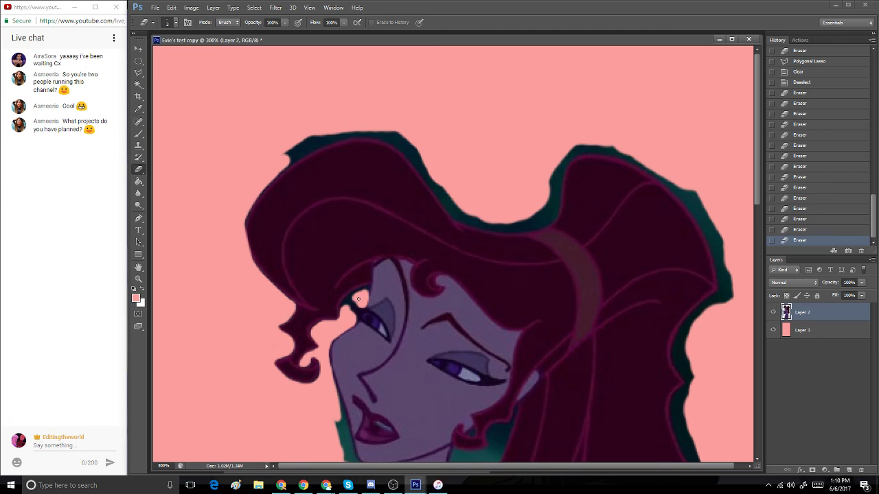
{"action": "left_click", "coordinate": [369, 290]}
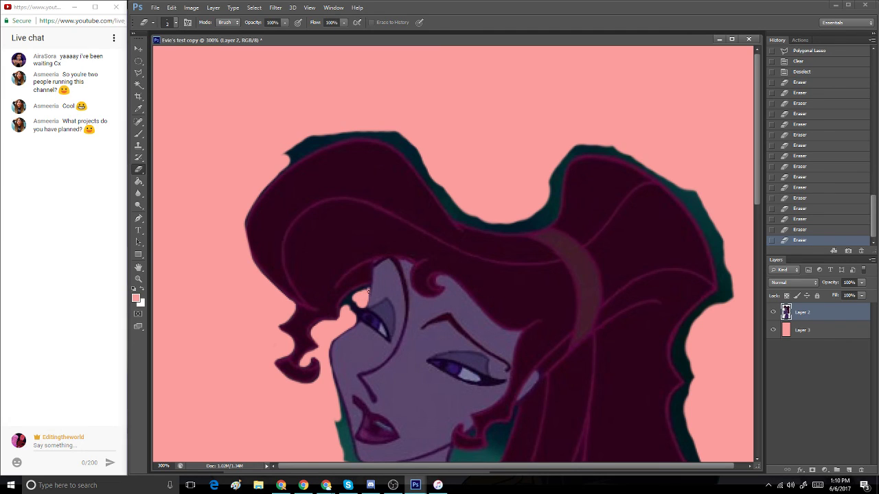
{"action": "left_click", "coordinate": [368, 290]}
{"action": "left_click", "coordinate": [365, 287]}
{"action": "left_click_drag", "start_coordinate": [364, 288], "coordinate": [348, 301]}
{"action": "left_click", "coordinate": [366, 288]}
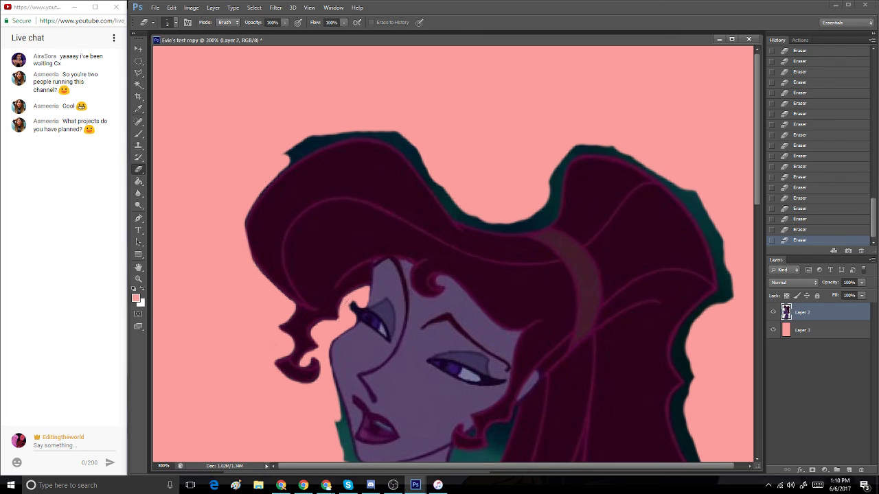
- Erase the green remnants around the left eye's outer lashes, stepping back the last few eraser strokes and redoing them
{"action": "left_click", "coordinate": [355, 299]}
{"action": "left_click", "coordinate": [353, 305]}
{"action": "left_click", "coordinate": [816, 209]}
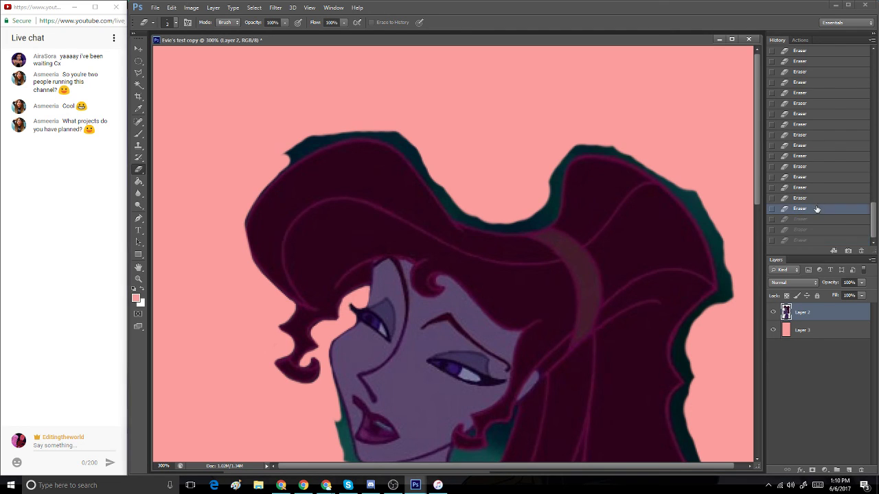
{"action": "left_click", "coordinate": [350, 313]}
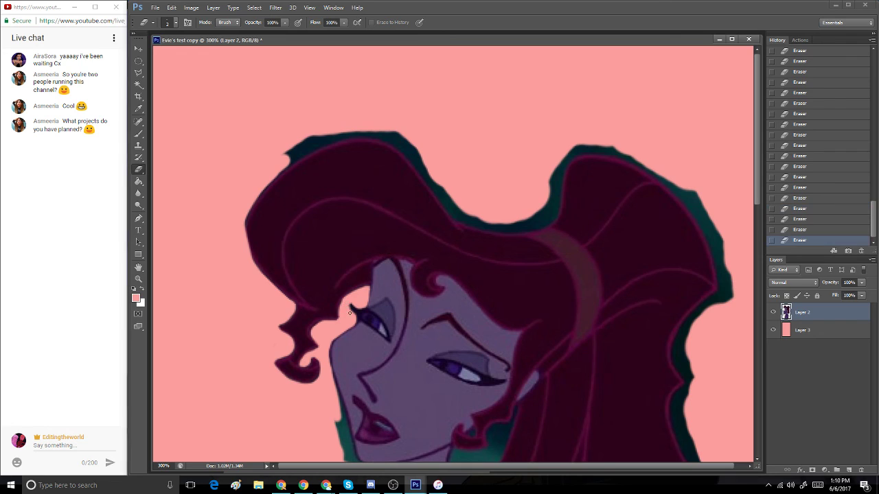
{"action": "left_click", "coordinate": [348, 304]}
- Repaint the tip of the left eye's outer lash with a fine brush in the dark colour sampled from the lash
{"action": "left_click", "coordinate": [138, 134]}
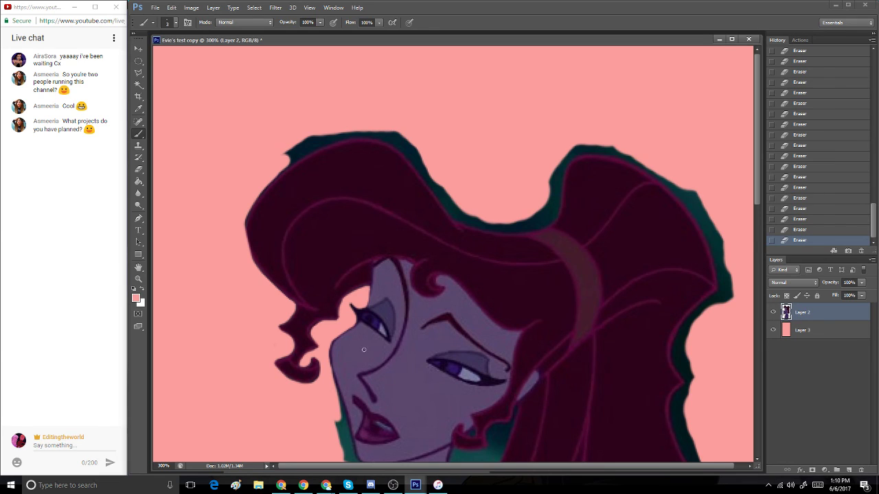
{"action": "left_click", "coordinate": [358, 307], "text": "alt"}
{"action": "left_click_drag", "start_coordinate": [349, 302], "coordinate": [355, 312]}
{"action": "left_click", "coordinate": [138, 169]}
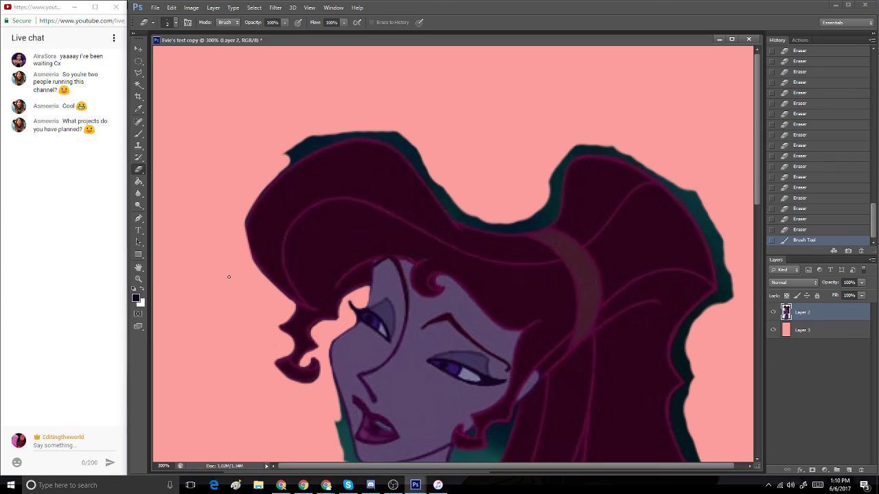
{"action": "key", "text": "b"}
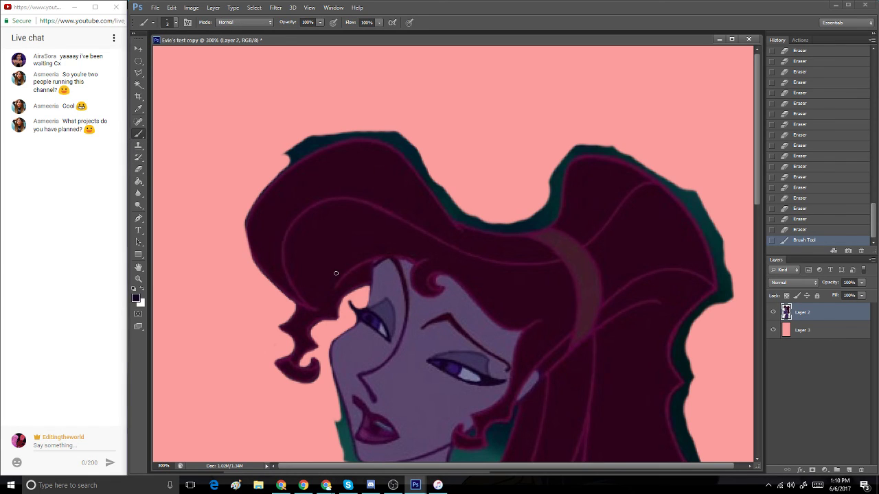
{"action": "mouse_move", "coordinate": [349, 305]}
{"action": "left_mouse_down"}
{"action": "mouse_move", "coordinate": [365, 309]}
{"action": "mouse_move", "coordinate": [350, 306]}
{"action": "left_mouse_up"}
{"action": "left_click", "coordinate": [351, 304]}
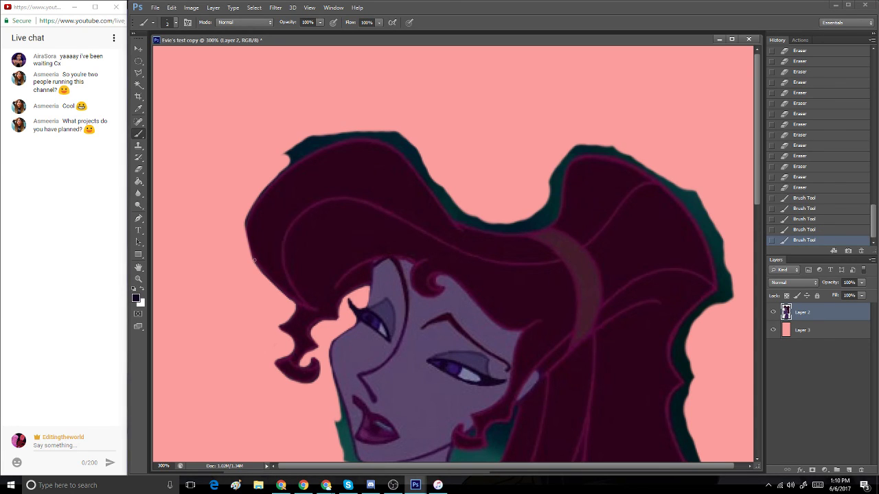
- Trim beneath the left eye's outer lash with the Eraser and touch up its upper edge with dark brush dabs
{"action": "key", "text": "e"}
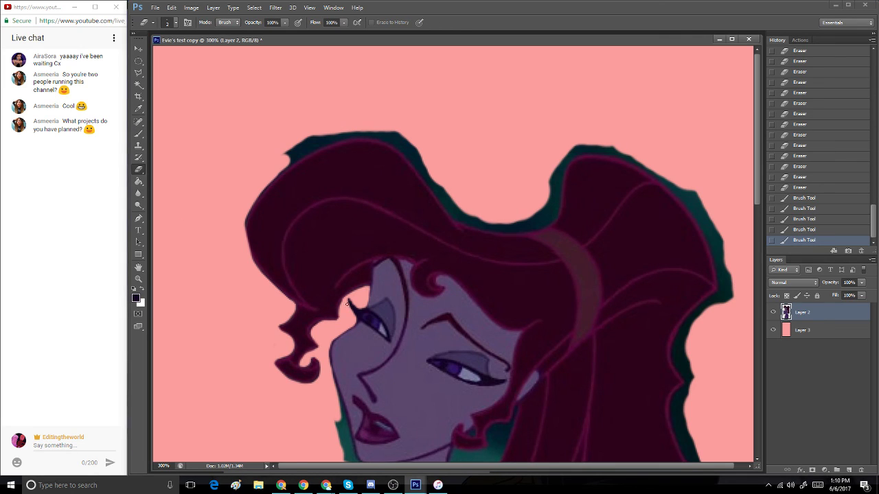
{"action": "left_click", "coordinate": [348, 309]}
{"action": "left_click", "coordinate": [139, 133]}
{"action": "left_click", "coordinate": [350, 302]}
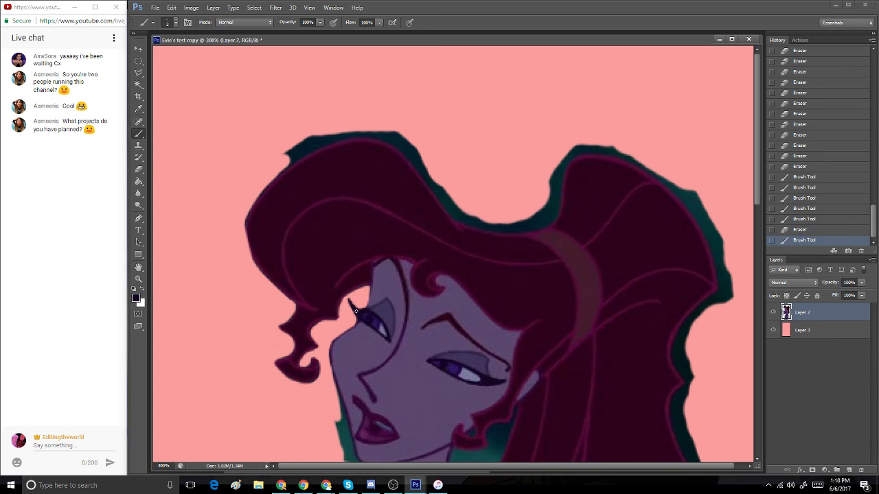
{"action": "left_click", "coordinate": [352, 302]}
{"action": "left_click", "coordinate": [354, 301]}
{"action": "left_click", "coordinate": [356, 301]}
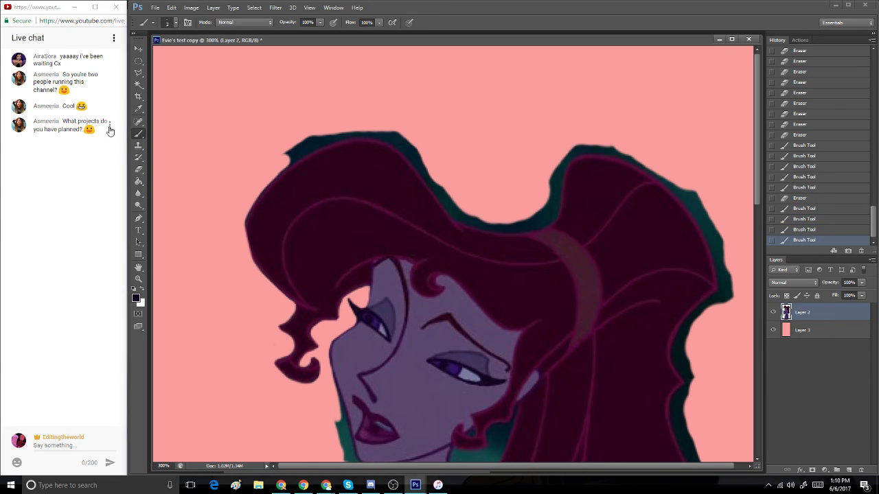
- Erase the green fringe down the left side of the face from the cheek to the chin with a size 4 eraser
{"action": "left_click", "coordinate": [139, 171]}
{"action": "left_click", "coordinate": [138, 170]}
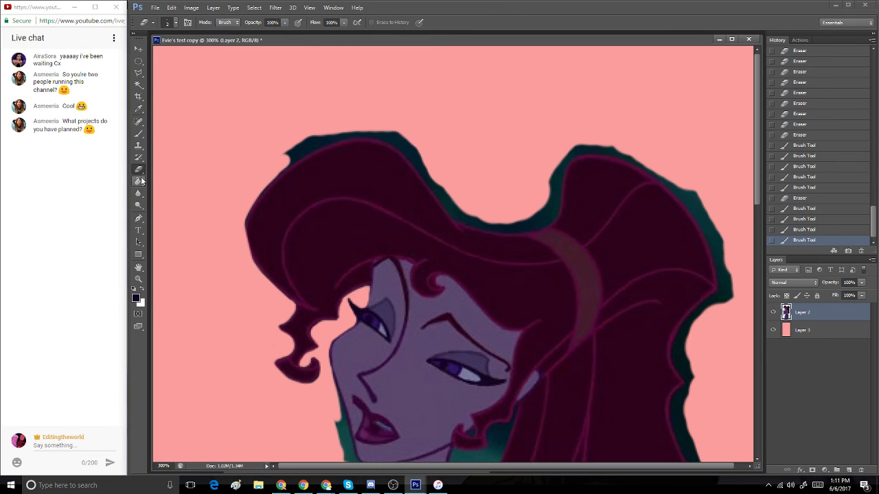
{"action": "left_click_drag", "start_coordinate": [758, 182], "coordinate": [758, 225]}
{"action": "right_click", "coordinate": [758, 225]}
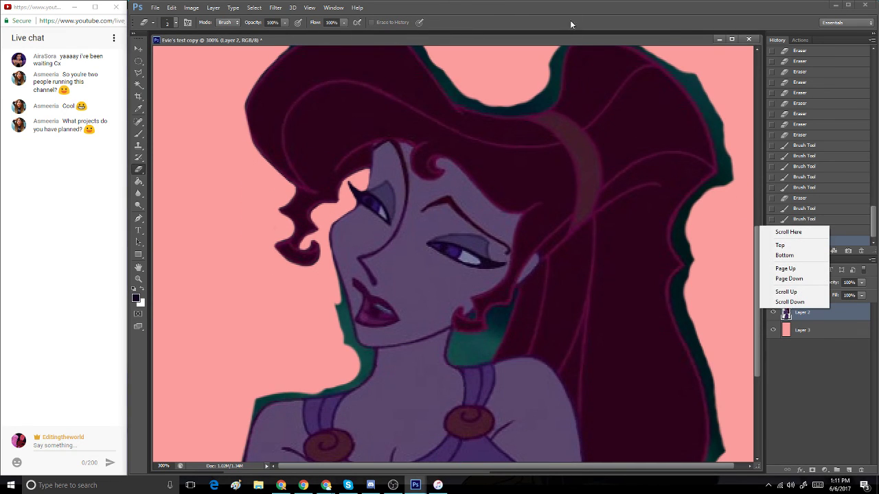
{"action": "left_click", "coordinate": [560, 43]}
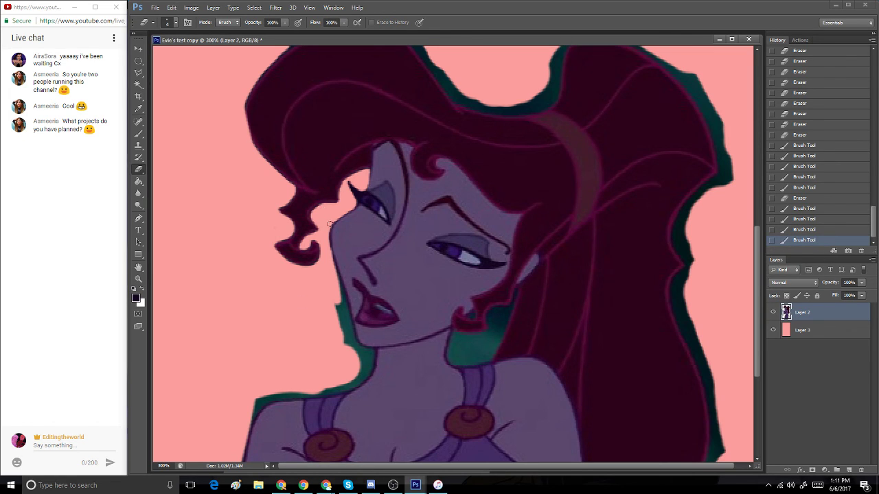
{"action": "mouse_move", "coordinate": [331, 224]}
{"action": "left_mouse_down"}
{"action": "mouse_move", "coordinate": [333, 213]}
{"action": "mouse_move", "coordinate": [343, 323]}
{"action": "left_mouse_up"}
{"action": "left_click_drag", "start_coordinate": [331, 291], "coordinate": [348, 349]}
{"action": "left_click_drag", "start_coordinate": [335, 306], "coordinate": [332, 292]}
{"action": "left_click_drag", "start_coordinate": [330, 260], "coordinate": [349, 336]}
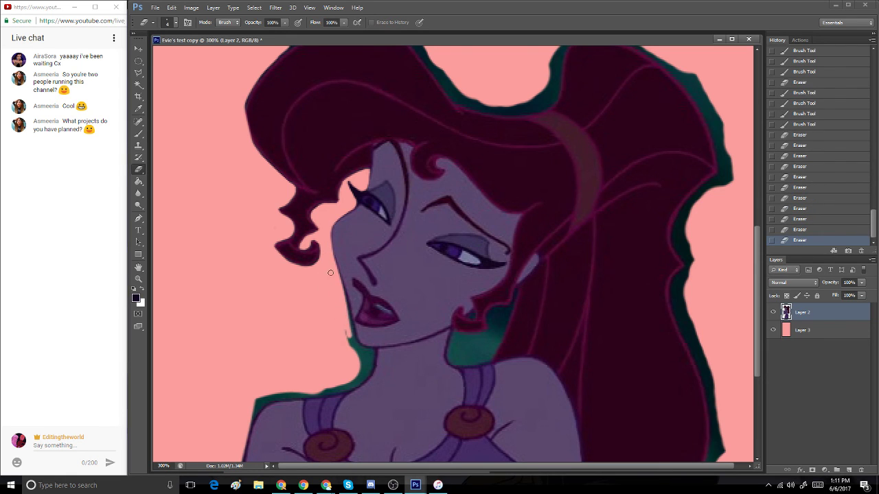
{"action": "left_click_drag", "start_coordinate": [346, 301], "coordinate": [352, 341]}
{"action": "mouse_move", "coordinate": [336, 287]}
{"action": "left_mouse_down"}
{"action": "mouse_move", "coordinate": [350, 346]}
{"action": "mouse_move", "coordinate": [354, 341]}
{"action": "left_mouse_up"}
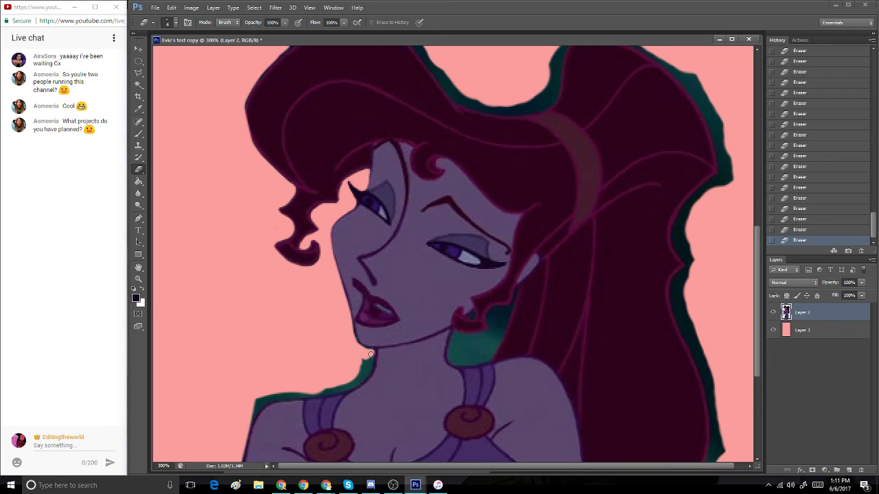
{"action": "left_click_drag", "start_coordinate": [351, 335], "coordinate": [360, 351]}
- Erase the green fringe along the left side of the neck and the top of the left shoulder
{"action": "scroll", "coordinate": [365, 370], "scroll_direction": "down", "scroll_amount": 1}
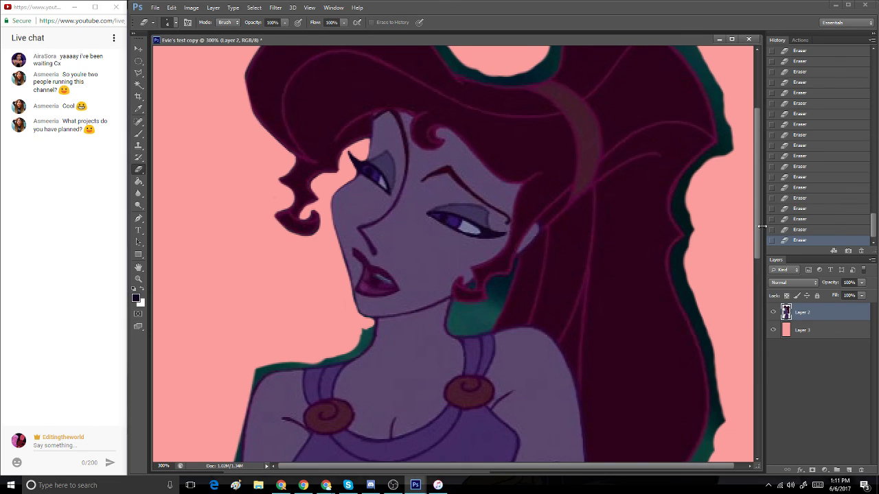
{"action": "left_click_drag", "start_coordinate": [761, 227], "coordinate": [758, 263]}
{"action": "scroll", "coordinate": [759, 263], "scroll_direction": "down", "scroll_amount": 1}
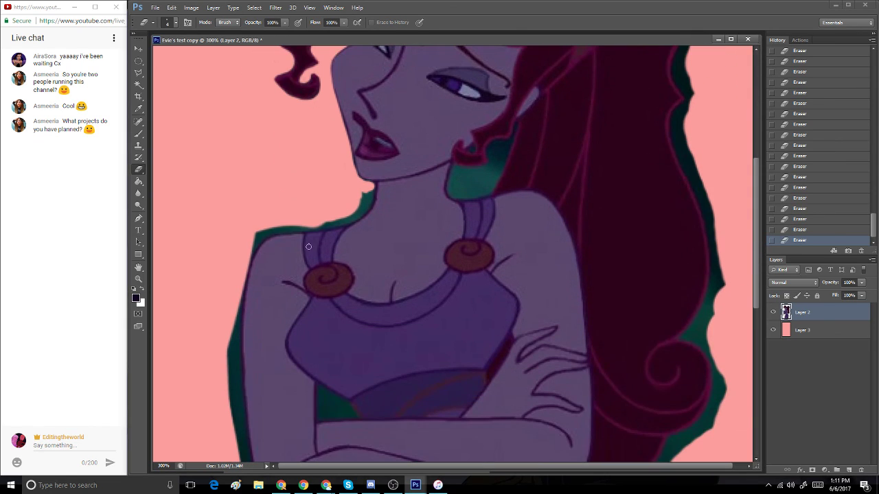
{"action": "mouse_move", "coordinate": [257, 232]}
{"action": "left_mouse_down"}
{"action": "mouse_move", "coordinate": [240, 277]}
{"action": "mouse_move", "coordinate": [272, 222]}
{"action": "mouse_move", "coordinate": [253, 238]}
{"action": "mouse_move", "coordinate": [286, 227]}
{"action": "mouse_move", "coordinate": [253, 241]}
{"action": "mouse_move", "coordinate": [271, 229]}
{"action": "mouse_move", "coordinate": [344, 222]}
{"action": "mouse_move", "coordinate": [329, 223]}
{"action": "mouse_move", "coordinate": [349, 210]}
{"action": "mouse_move", "coordinate": [354, 216]}
{"action": "mouse_move", "coordinate": [371, 187]}
{"action": "mouse_move", "coordinate": [364, 210]}
{"action": "mouse_move", "coordinate": [371, 190]}
{"action": "mouse_move", "coordinate": [362, 211]}
{"action": "mouse_move", "coordinate": [334, 225]}
{"action": "mouse_move", "coordinate": [354, 220]}
{"action": "left_mouse_up"}
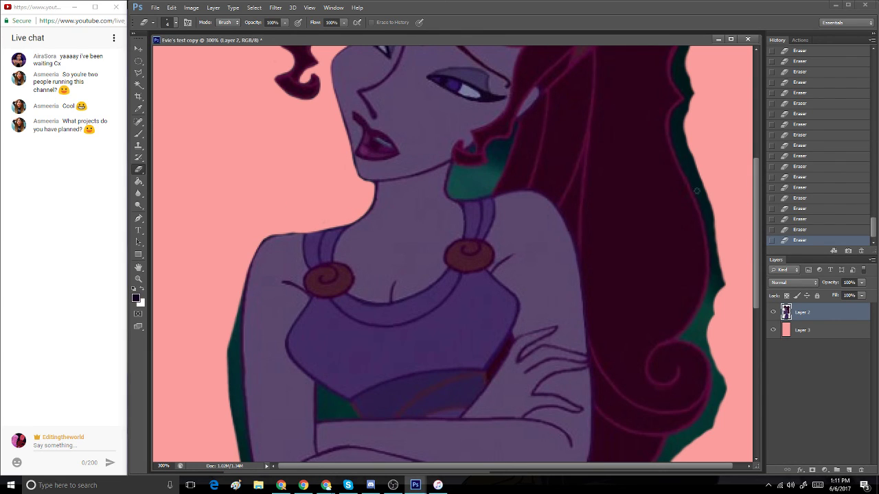
- Erase the green area enclosed by the right curl, the neck and the ponytail, redoing the stroke along the ponytail's edge
{"action": "mouse_move", "coordinate": [464, 177]}
{"action": "left_mouse_down"}
{"action": "mouse_move", "coordinate": [501, 144]}
{"action": "mouse_move", "coordinate": [492, 169]}
{"action": "mouse_move", "coordinate": [490, 148]}
{"action": "mouse_move", "coordinate": [504, 147]}
{"action": "mouse_move", "coordinate": [485, 178]}
{"action": "left_mouse_up"}
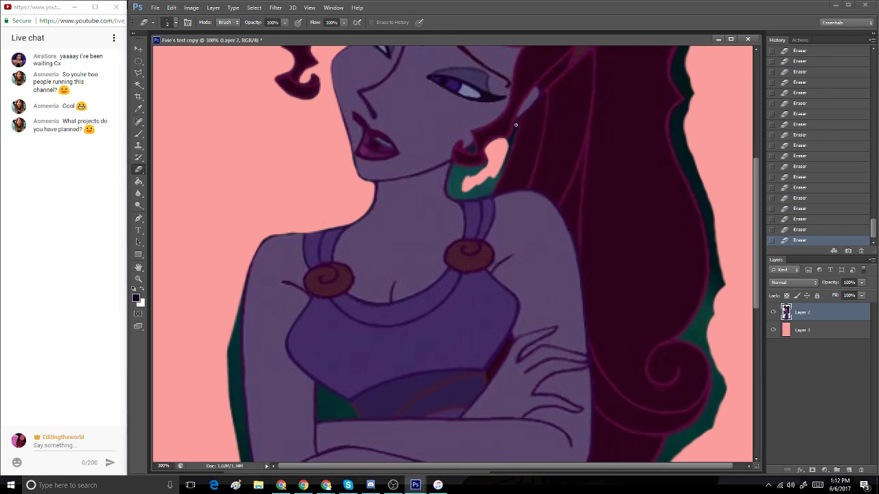
{"action": "left_click_drag", "start_coordinate": [516, 125], "coordinate": [503, 149]}
{"action": "left_click_drag", "start_coordinate": [510, 137], "coordinate": [517, 128]}
{"action": "left_click_drag", "start_coordinate": [511, 140], "coordinate": [487, 184]}
{"action": "mouse_move", "coordinate": [453, 184]}
{"action": "left_mouse_down"}
{"action": "mouse_move", "coordinate": [459, 197]}
{"action": "mouse_move", "coordinate": [484, 193]}
{"action": "mouse_move", "coordinate": [475, 196]}
{"action": "mouse_move", "coordinate": [486, 184]}
{"action": "mouse_move", "coordinate": [462, 201]}
{"action": "left_mouse_up"}
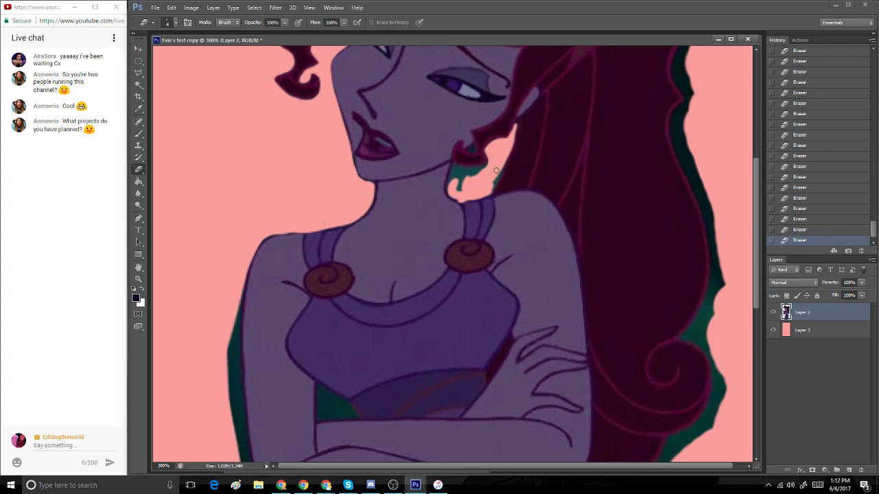
{"action": "left_click", "coordinate": [827, 231]}
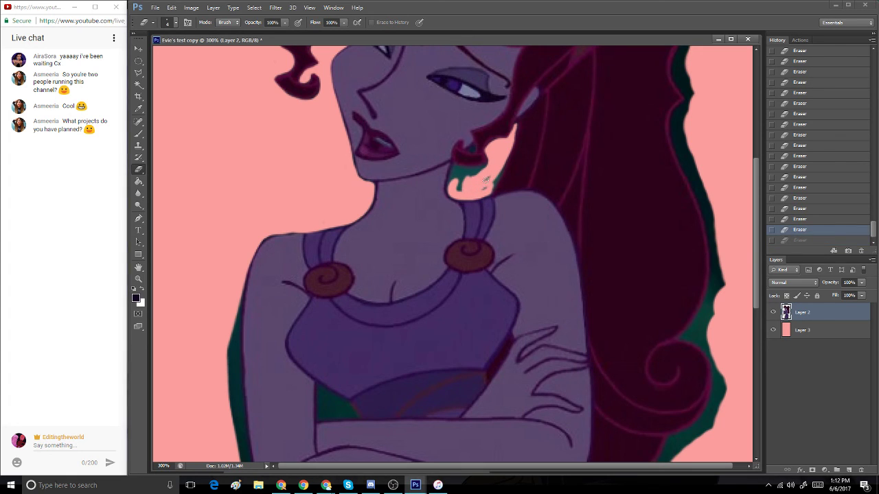
{"action": "left_click_drag", "start_coordinate": [492, 169], "coordinate": [498, 176]}
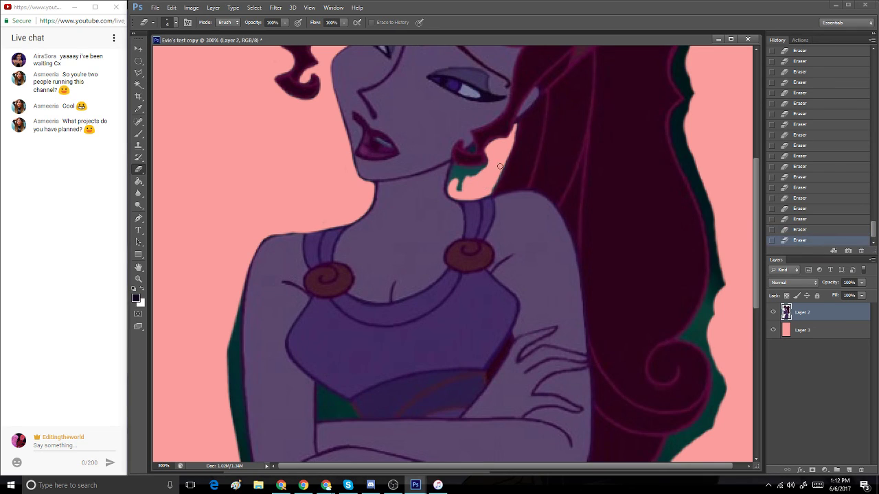
{"action": "mouse_move", "coordinate": [487, 169]}
{"action": "left_mouse_down"}
{"action": "mouse_move", "coordinate": [461, 195]}
{"action": "mouse_move", "coordinate": [465, 182]}
{"action": "mouse_move", "coordinate": [455, 173]}
{"action": "mouse_move", "coordinate": [452, 186]}
{"action": "mouse_move", "coordinate": [455, 170]}
{"action": "mouse_move", "coordinate": [450, 192]}
{"action": "mouse_move", "coordinate": [454, 183]}
{"action": "mouse_move", "coordinate": [465, 193]}
{"action": "mouse_move", "coordinate": [455, 173]}
{"action": "mouse_move", "coordinate": [494, 164]}
{"action": "left_mouse_up"}
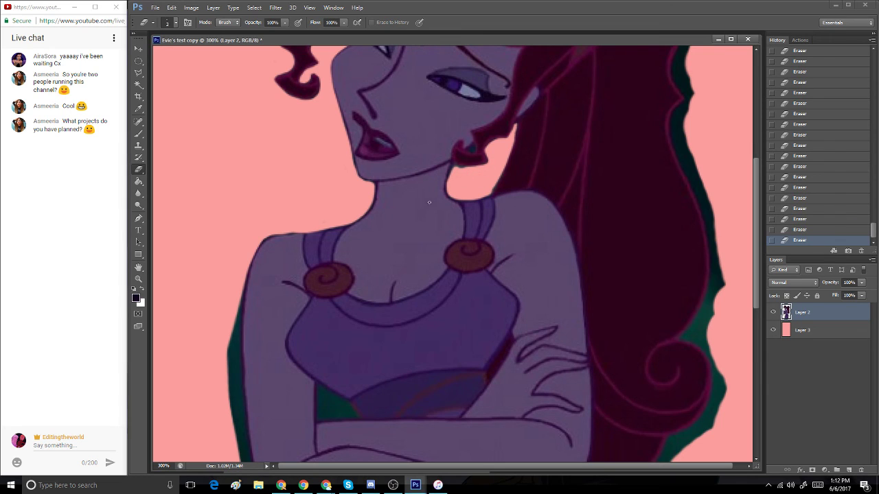
- Erase the green beneath and inside the right curl's small hollow, comparing with an earlier history state before restoring the strokes
{"action": "left_click", "coordinate": [455, 165]}
{"action": "left_click", "coordinate": [455, 166]}
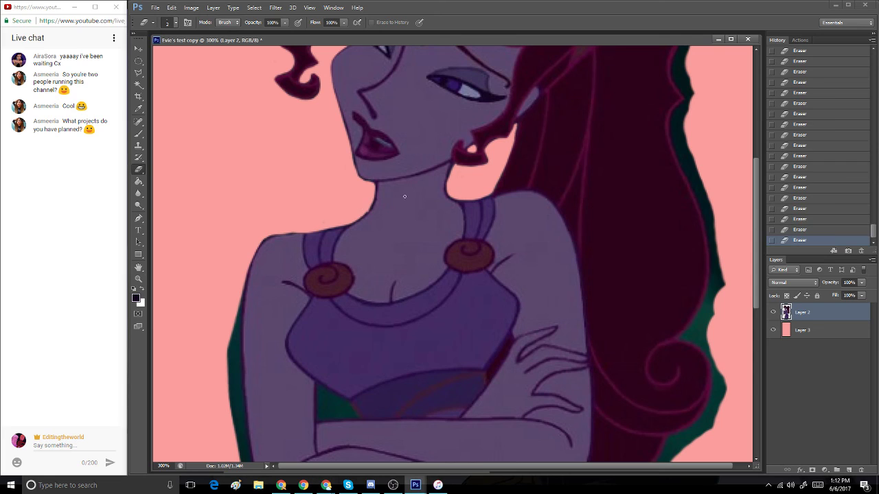
{"action": "left_click", "coordinate": [788, 220]}
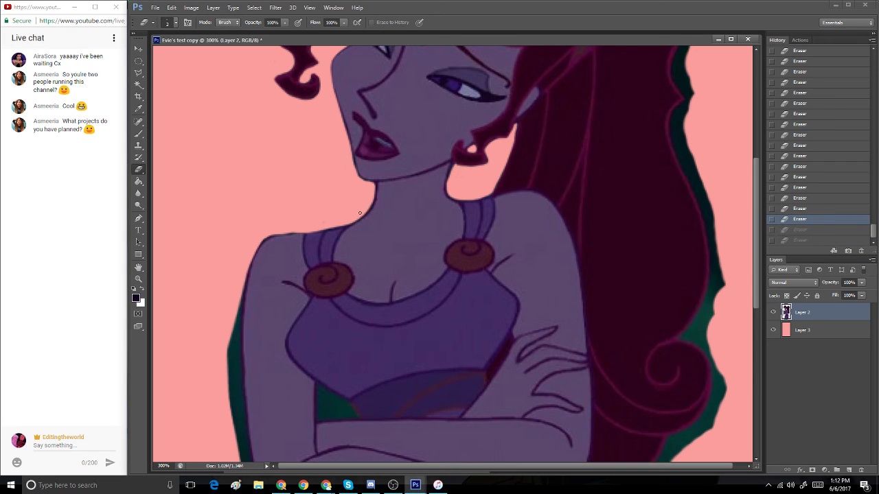
{"action": "key", "text": "ctrl+shift+z"}
{"action": "key", "text": "ctrl+shift+z"}
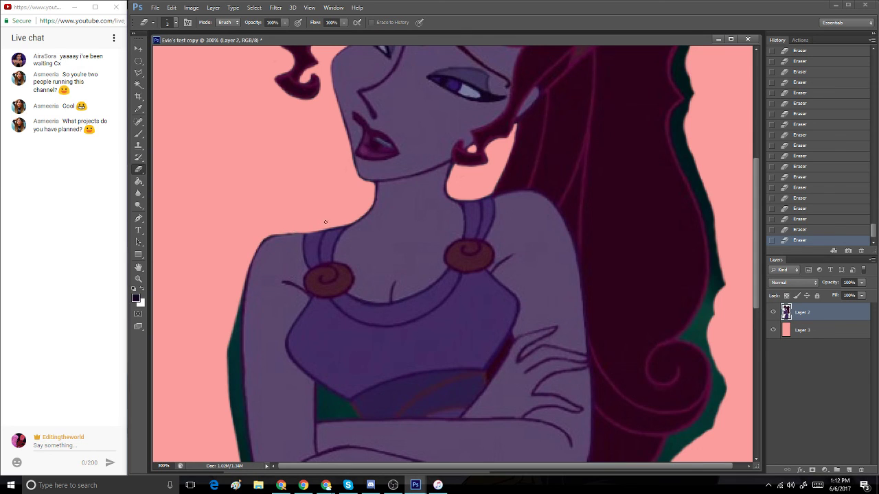
- Erase the green fringe along the hair's upper left edge and thin it on the ponytail's inner side with a larger eraser
{"action": "left_click_drag", "start_coordinate": [757, 204], "coordinate": [765, 100]}
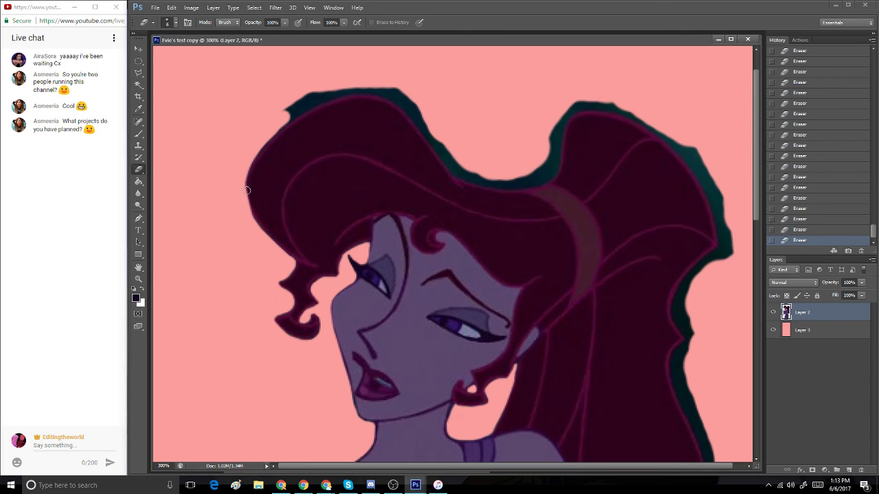
{"action": "mouse_move", "coordinate": [330, 91]}
{"action": "left_mouse_down"}
{"action": "mouse_move", "coordinate": [273, 121]}
{"action": "mouse_move", "coordinate": [276, 130]}
{"action": "mouse_move", "coordinate": [343, 87]}
{"action": "left_mouse_up"}
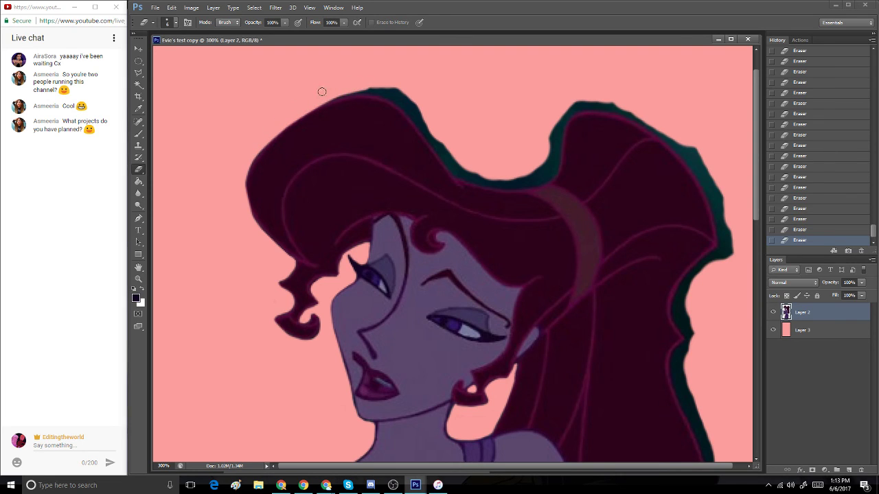
{"action": "left_click_drag", "start_coordinate": [555, 122], "coordinate": [549, 141]}
- Thin the green fringe along the ponytail's upper outer edge and in the hollow below its outer point, undoing the last stroke
{"action": "mouse_move", "coordinate": [716, 207]}
{"action": "left_mouse_down"}
{"action": "mouse_move", "coordinate": [693, 141]}
{"action": "mouse_move", "coordinate": [698, 172]}
{"action": "left_mouse_up"}
{"action": "mouse_move", "coordinate": [670, 138]}
{"action": "left_mouse_down"}
{"action": "mouse_move", "coordinate": [707, 185]}
{"action": "mouse_move", "coordinate": [727, 242]}
{"action": "left_mouse_up"}
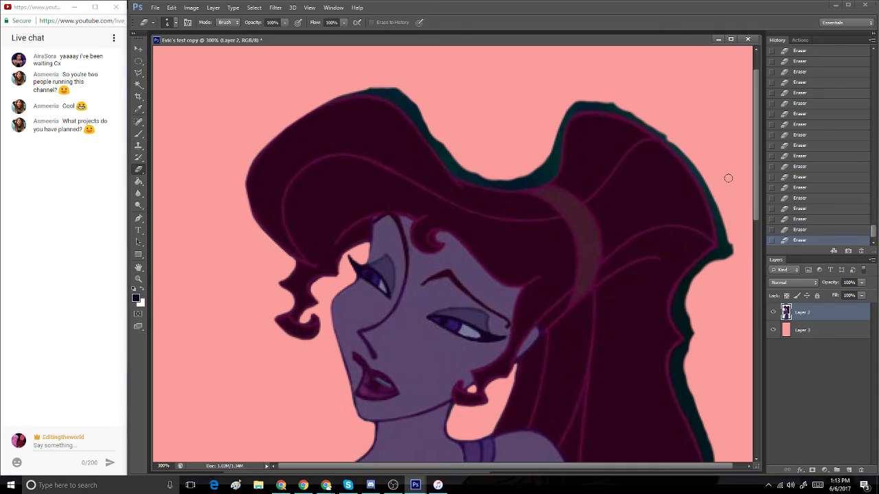
{"action": "mouse_move", "coordinate": [708, 170]}
{"action": "left_mouse_down"}
{"action": "mouse_move", "coordinate": [721, 238]}
{"action": "mouse_move", "coordinate": [719, 212]}
{"action": "mouse_move", "coordinate": [733, 234]}
{"action": "left_mouse_up"}
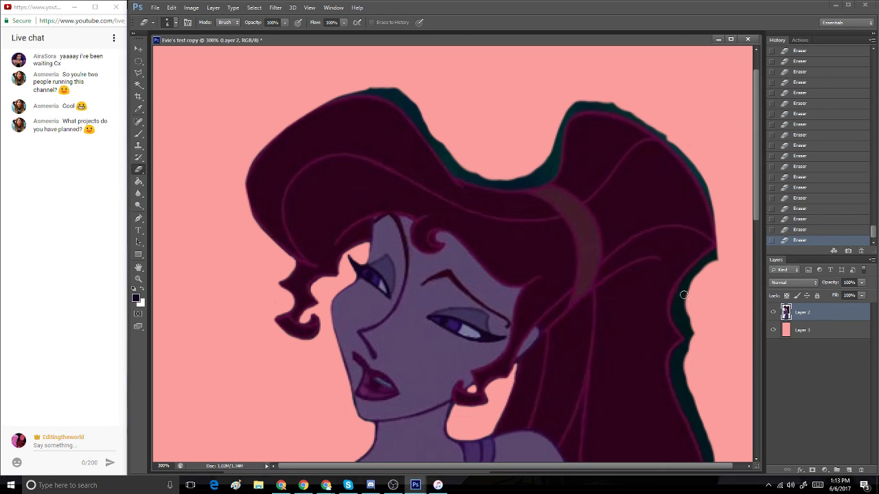
{"action": "mouse_move", "coordinate": [684, 296]}
{"action": "left_mouse_down"}
{"action": "mouse_move", "coordinate": [684, 325]}
{"action": "mouse_move", "coordinate": [685, 298]}
{"action": "mouse_move", "coordinate": [695, 341]}
{"action": "mouse_move", "coordinate": [682, 309]}
{"action": "mouse_move", "coordinate": [694, 280]}
{"action": "mouse_move", "coordinate": [683, 299]}
{"action": "left_mouse_up"}
{"action": "left_click", "coordinate": [798, 230]}
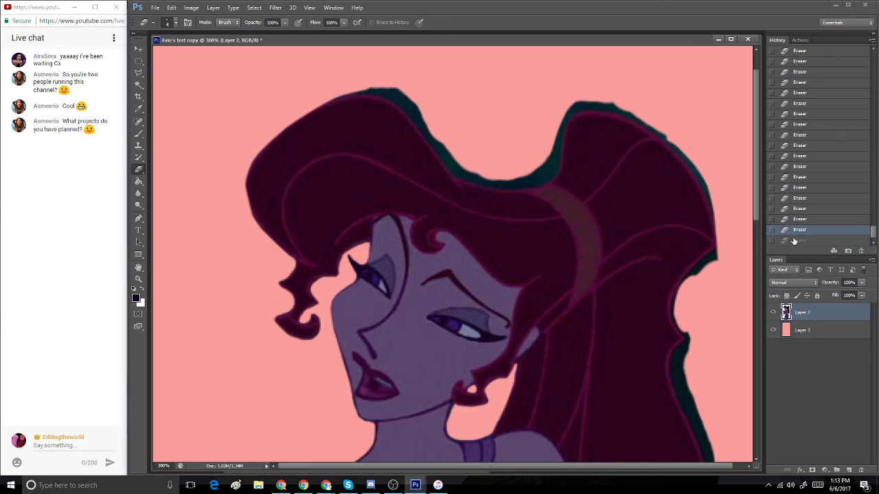
- Outline the green remnants in the hollow below the ponytail's outer point with the Polygonal Lasso, clear them and deselect
{"action": "left_click", "coordinate": [139, 73]}
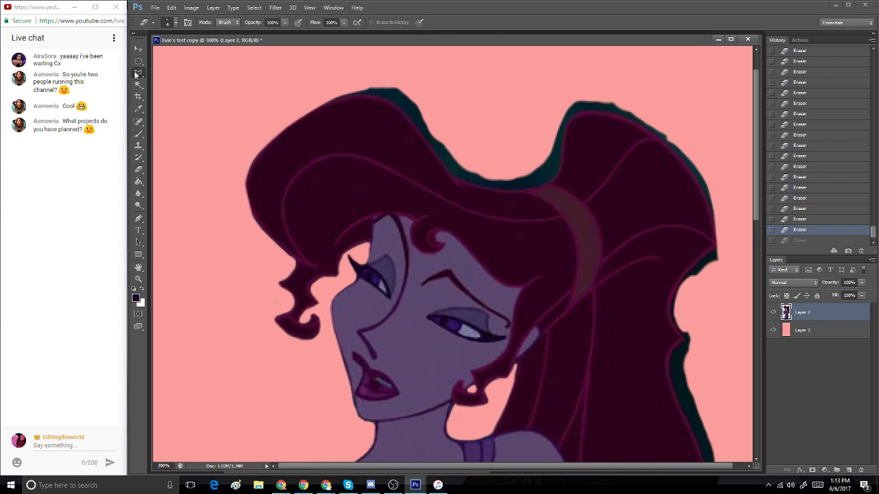
{"action": "left_click", "coordinate": [683, 282]}
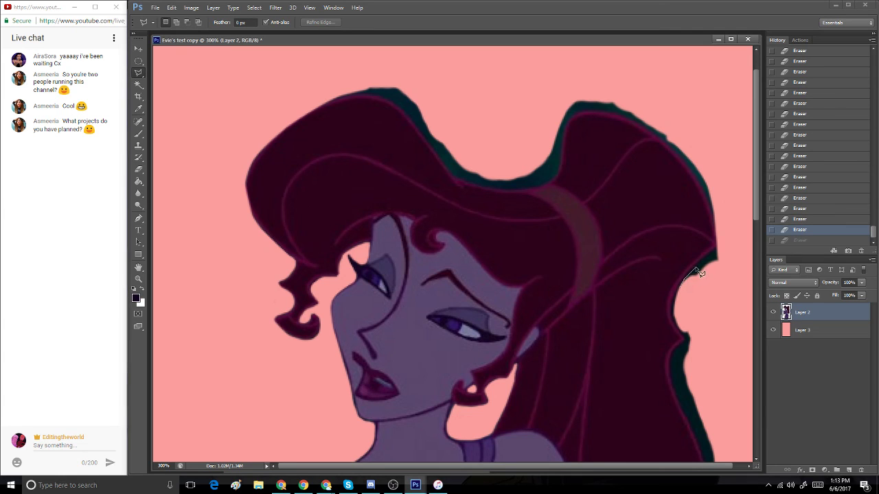
{"action": "left_click", "coordinate": [694, 267]}
{"action": "left_click", "coordinate": [708, 255]}
{"action": "left_click", "coordinate": [721, 241]}
{"action": "left_click", "coordinate": [737, 290]}
{"action": "left_click", "coordinate": [733, 347]}
{"action": "left_click", "coordinate": [687, 338]}
{"action": "left_click", "coordinate": [674, 316]}
{"action": "left_click", "coordinate": [677, 302]}
{"action": "left_click", "coordinate": [683, 289]}
{"action": "double_click", "coordinate": [676, 302]}
{"action": "key", "text": "Delete"}
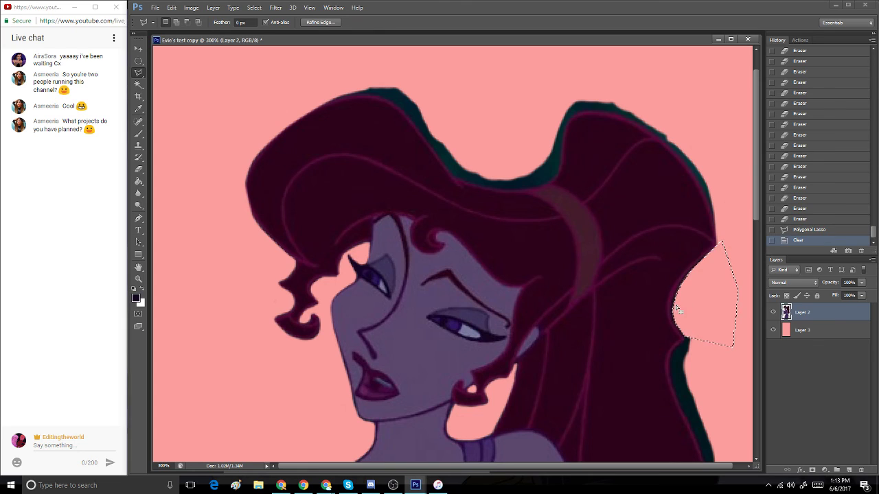
{"action": "key", "text": "ctrl+d"}
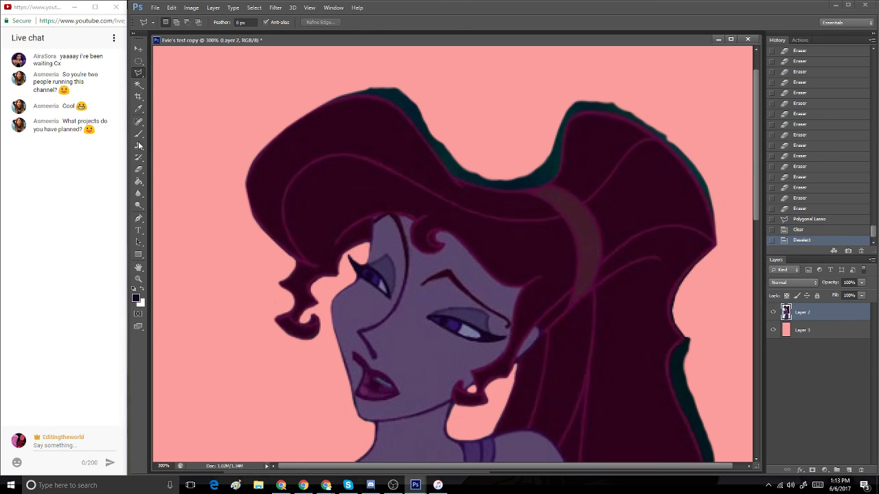
- Smooth the hollow's edge below the ponytail's outer point with the eraser, from the lower bump up to the point
{"action": "left_click", "coordinate": [137, 168]}
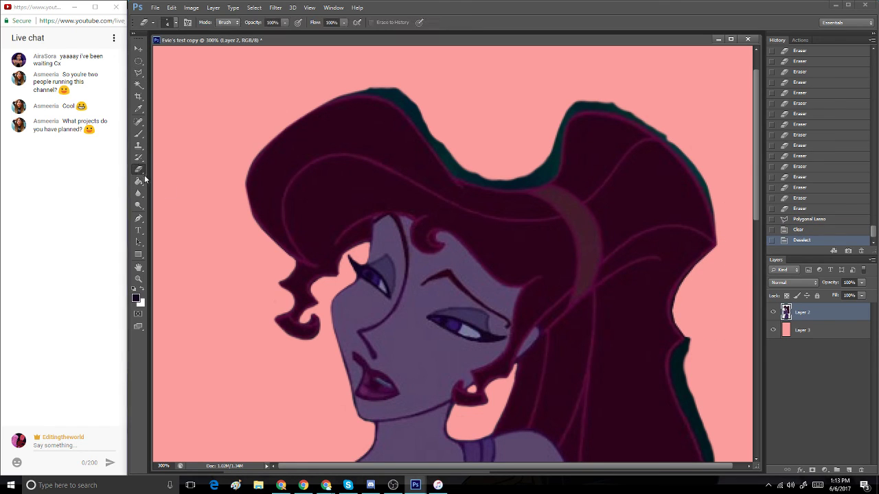
{"action": "left_click_drag", "start_coordinate": [679, 291], "coordinate": [682, 331]}
{"action": "left_click_drag", "start_coordinate": [682, 329], "coordinate": [688, 357]}
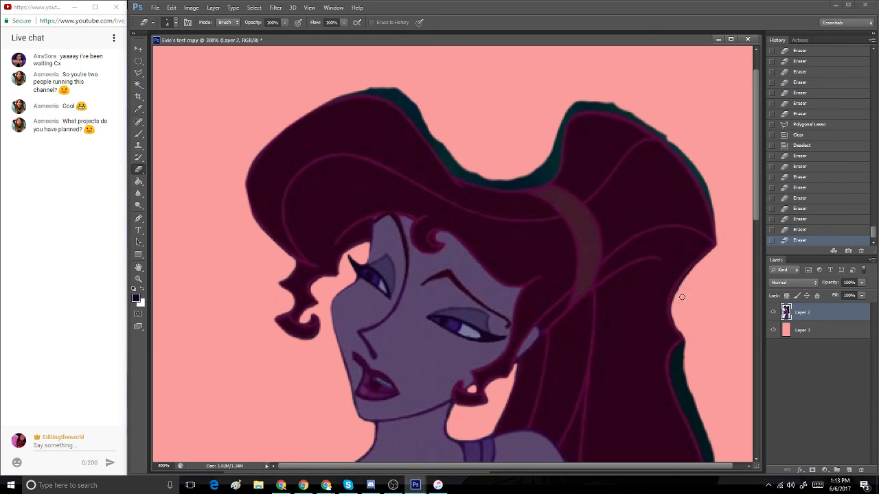
{"action": "left_click_drag", "start_coordinate": [682, 298], "coordinate": [685, 291]}
{"action": "left_click_drag", "start_coordinate": [685, 290], "coordinate": [693, 272]}
{"action": "left_click_drag", "start_coordinate": [679, 294], "coordinate": [701, 263]}
- Erase the green just below the small bump on the ponytail's outer edge, stepping back in history and redoing the strokes
{"action": "scroll", "coordinate": [696, 258], "scroll_direction": "down", "scroll_amount": 3}
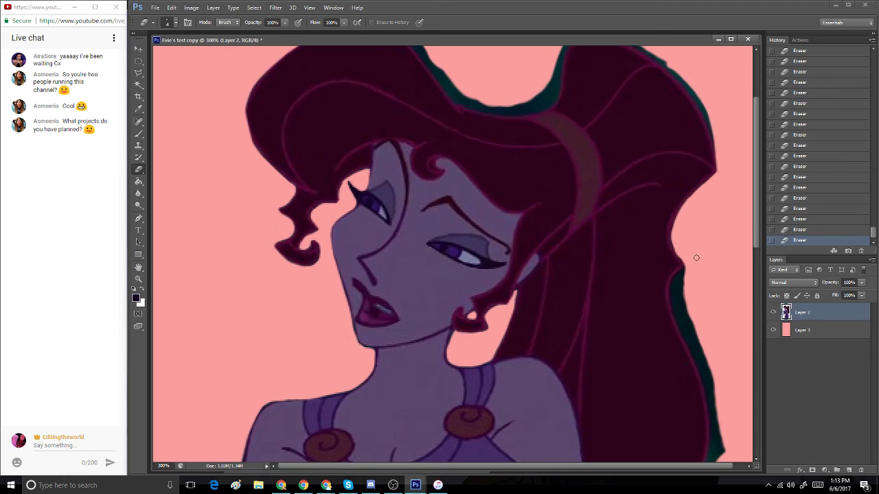
{"action": "left_click_drag", "start_coordinate": [686, 273], "coordinate": [674, 297]}
{"action": "left_click", "coordinate": [799, 208]}
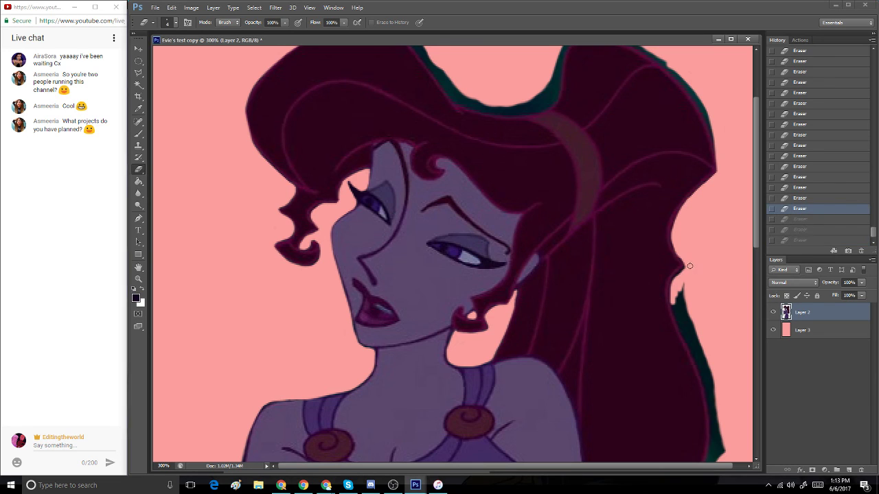
{"action": "left_click_drag", "start_coordinate": [689, 266], "coordinate": [676, 280]}
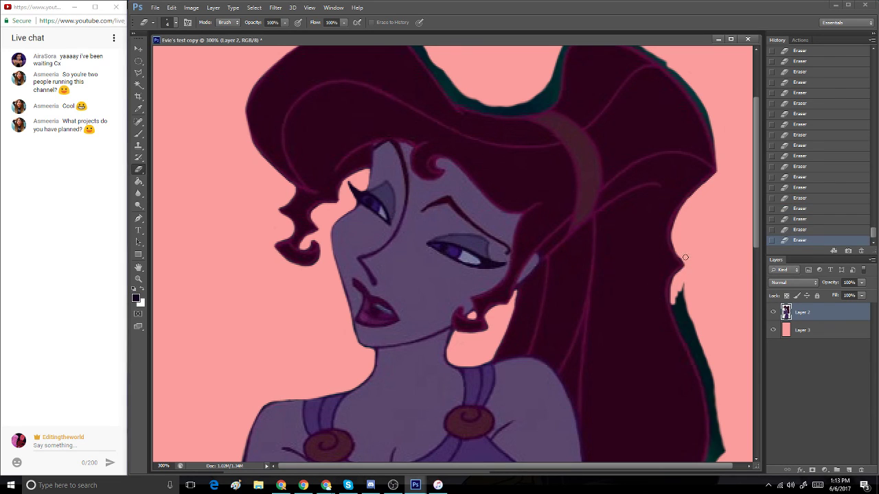
{"action": "mouse_move", "coordinate": [680, 280]}
{"action": "left_mouse_down"}
{"action": "mouse_move", "coordinate": [692, 261]}
{"action": "mouse_move", "coordinate": [681, 240]}
{"action": "left_mouse_up"}
- Continue erasing the green fringe down the middle of the ponytail's outer edge, enlarging the eraser for the lower part
{"action": "left_click_drag", "start_coordinate": [755, 224], "coordinate": [754, 259]}
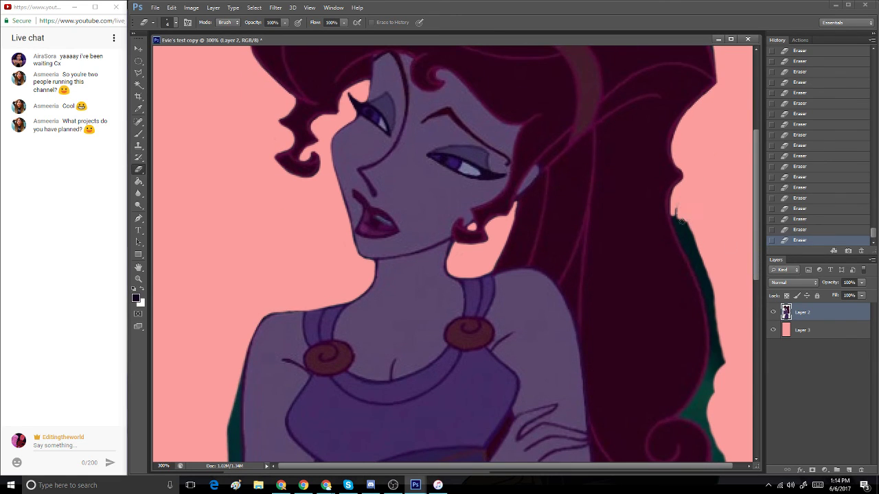
{"action": "mouse_move", "coordinate": [678, 211]}
{"action": "left_mouse_down"}
{"action": "mouse_move", "coordinate": [684, 234]}
{"action": "mouse_move", "coordinate": [691, 226]}
{"action": "left_mouse_up"}
{"action": "key", "text": "bracketright"}
{"action": "key", "text": "bracketright"}
{"action": "key", "text": "bracketright"}
{"action": "mouse_move", "coordinate": [683, 237]}
{"action": "left_mouse_down"}
{"action": "mouse_move", "coordinate": [714, 306]}
{"action": "mouse_move", "coordinate": [707, 262]}
{"action": "mouse_move", "coordinate": [716, 290]}
{"action": "mouse_move", "coordinate": [683, 233]}
{"action": "mouse_move", "coordinate": [697, 270]}
{"action": "left_mouse_up"}
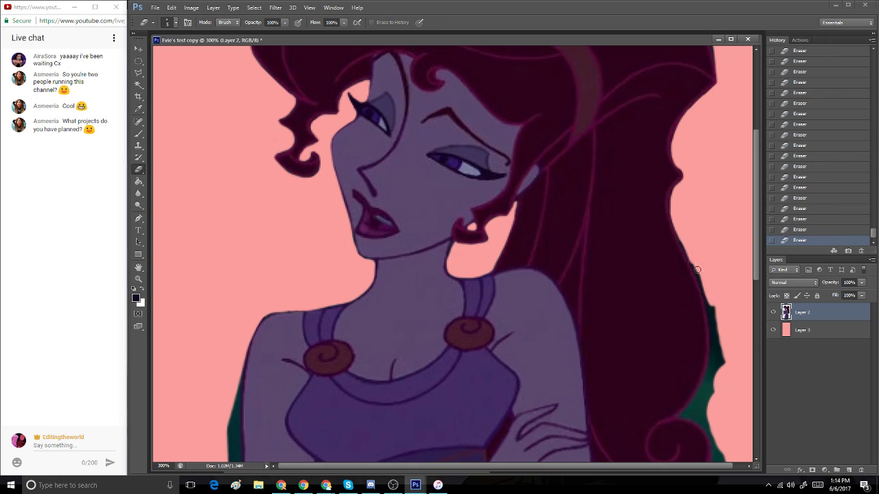
- Clear the green along the ponytail's lower outer bulge with a Polygonal Lasso selection, deselect and touch up the edge with the eraser
{"action": "left_click", "coordinate": [138, 72]}
{"action": "left_click_drag", "start_coordinate": [758, 228], "coordinate": [758, 248]}
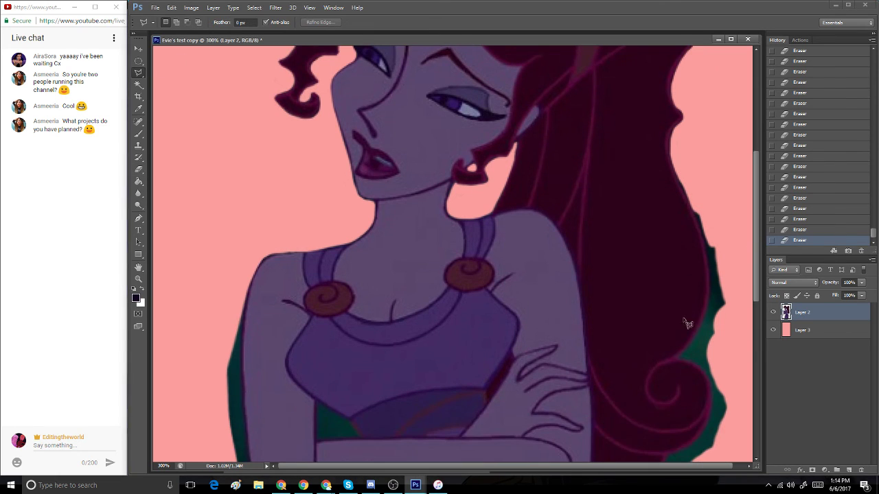
{"action": "left_click", "coordinate": [747, 466]}
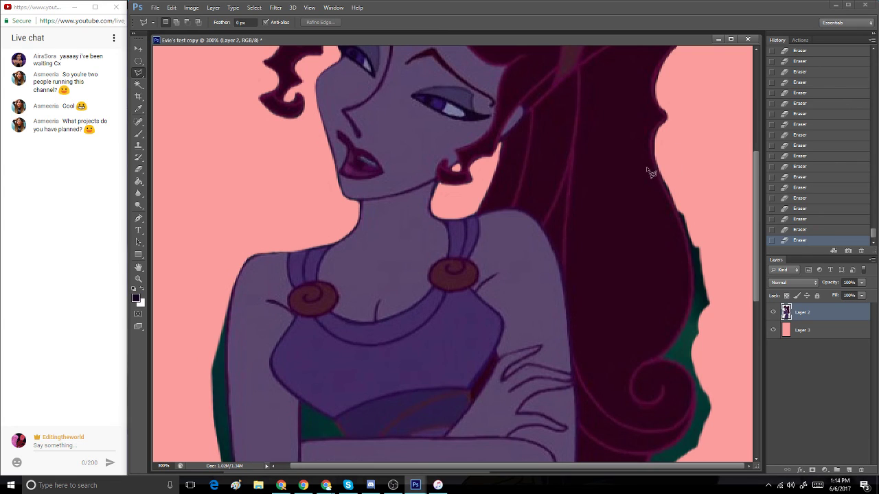
{"action": "mouse_move", "coordinate": [659, 170]}
{"action": "left_mouse_down"}
{"action": "mouse_move", "coordinate": [695, 257]}
{"action": "mouse_move", "coordinate": [697, 300]}
{"action": "mouse_move", "coordinate": [690, 332]}
{"action": "mouse_move", "coordinate": [685, 325]}
{"action": "left_mouse_up"}
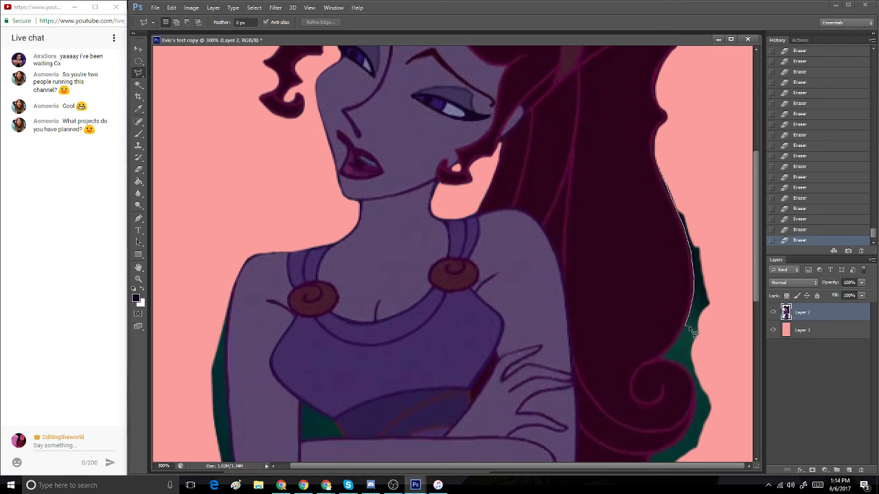
{"action": "left_click", "coordinate": [740, 331], "text": "alt"}
{"action": "double_click", "coordinate": [726, 196]}
{"action": "key", "text": "Delete"}
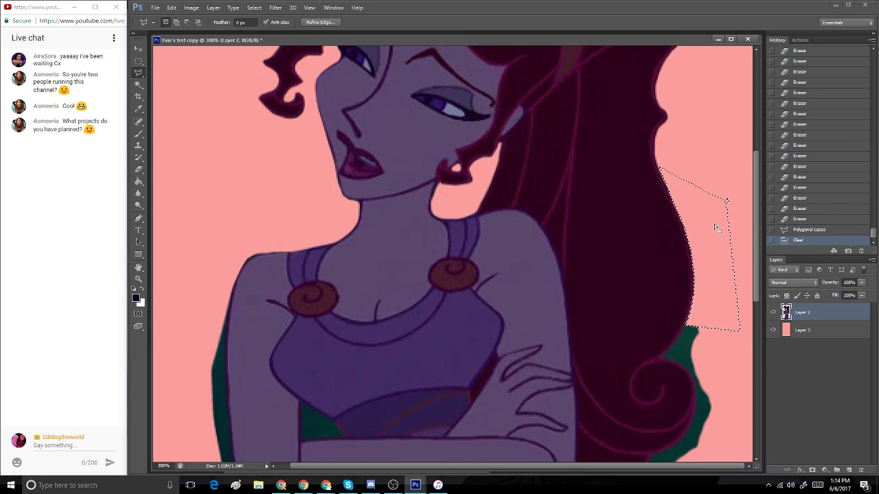
{"action": "key", "text": "ctrl+d"}
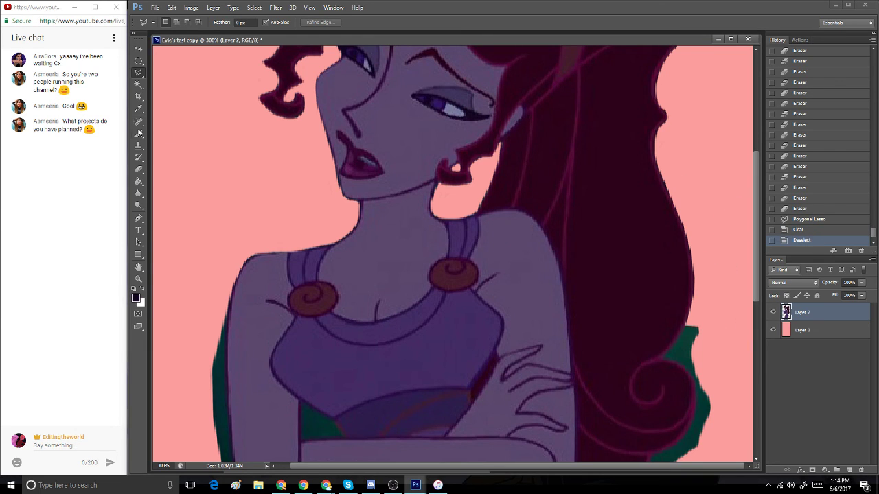
{"action": "left_click", "coordinate": [138, 169]}
{"action": "left_click_drag", "start_coordinate": [661, 164], "coordinate": [679, 203]}
- Erase the green fringe around the outside of the ponytail's bottom curl and in the notch just above it
{"action": "scroll", "coordinate": [742, 207], "scroll_direction": "down", "scroll_amount": 4}
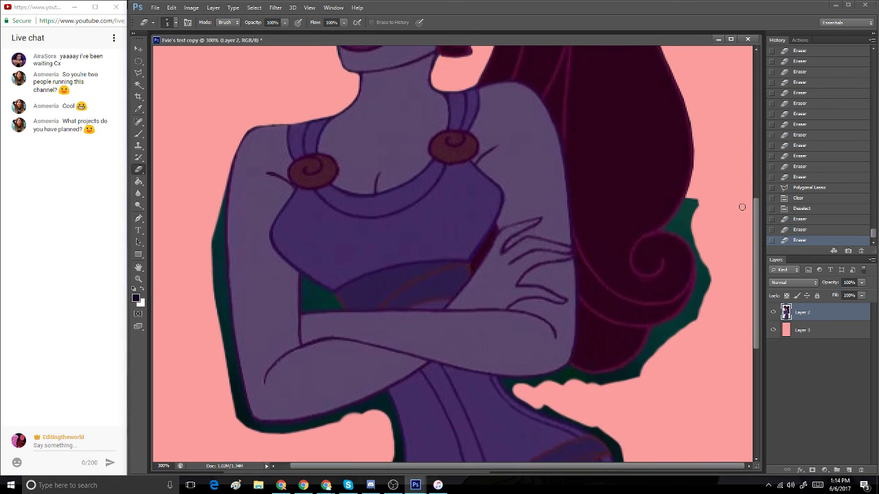
{"action": "left_click_drag", "start_coordinate": [641, 375], "coordinate": [630, 377]}
{"action": "left_click_drag", "start_coordinate": [658, 334], "coordinate": [676, 323]}
{"action": "left_click_drag", "start_coordinate": [662, 331], "coordinate": [688, 313]}
{"action": "mouse_move", "coordinate": [685, 316]}
{"action": "left_mouse_down"}
{"action": "mouse_move", "coordinate": [699, 300]}
{"action": "mouse_move", "coordinate": [697, 322]}
{"action": "mouse_move", "coordinate": [700, 295]}
{"action": "left_mouse_up"}
{"action": "left_click_drag", "start_coordinate": [692, 226], "coordinate": [700, 266]}
{"action": "left_click_drag", "start_coordinate": [699, 246], "coordinate": [699, 294]}
{"action": "mouse_move", "coordinate": [698, 269]}
{"action": "left_mouse_down"}
{"action": "mouse_move", "coordinate": [696, 317]}
{"action": "mouse_move", "coordinate": [704, 276]}
{"action": "mouse_move", "coordinate": [678, 328]}
{"action": "mouse_move", "coordinate": [704, 285]}
{"action": "mouse_move", "coordinate": [671, 327]}
{"action": "mouse_move", "coordinate": [711, 282]}
{"action": "left_mouse_up"}
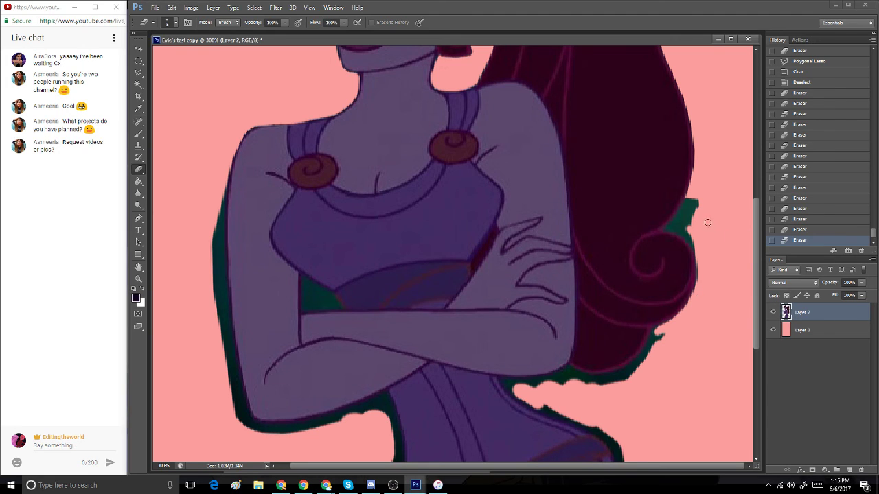
{"action": "mouse_move", "coordinate": [696, 221]}
{"action": "left_mouse_down"}
{"action": "mouse_move", "coordinate": [686, 212]}
{"action": "mouse_move", "coordinate": [692, 195]}
{"action": "mouse_move", "coordinate": [680, 212]}
{"action": "mouse_move", "coordinate": [690, 241]}
{"action": "left_mouse_up"}
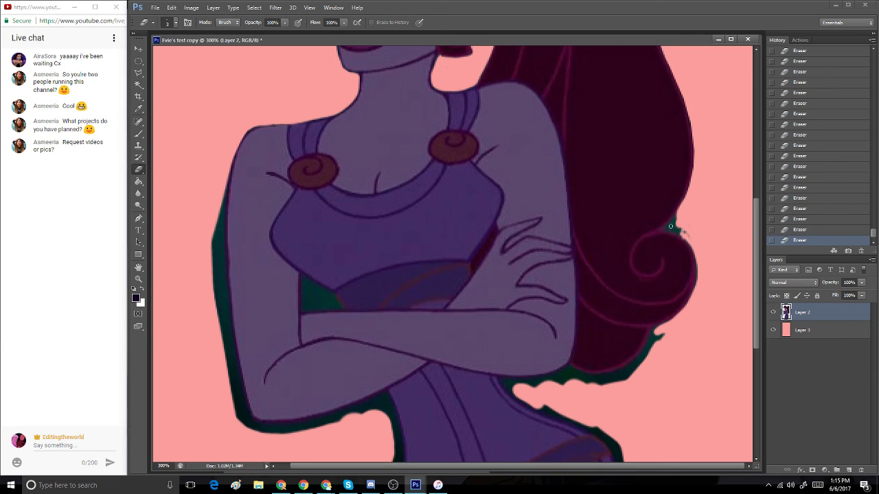
{"action": "mouse_move", "coordinate": [669, 225]}
{"action": "left_mouse_down"}
{"action": "mouse_move", "coordinate": [686, 203]}
{"action": "mouse_move", "coordinate": [676, 228]}
{"action": "mouse_move", "coordinate": [666, 228]}
{"action": "mouse_move", "coordinate": [689, 240]}
{"action": "left_mouse_up"}
- Erase the green fringe beneath the ponytail's lower tip, from below the curl to the elbow
{"action": "scroll", "coordinate": [744, 239], "scroll_direction": "down", "scroll_amount": 5}
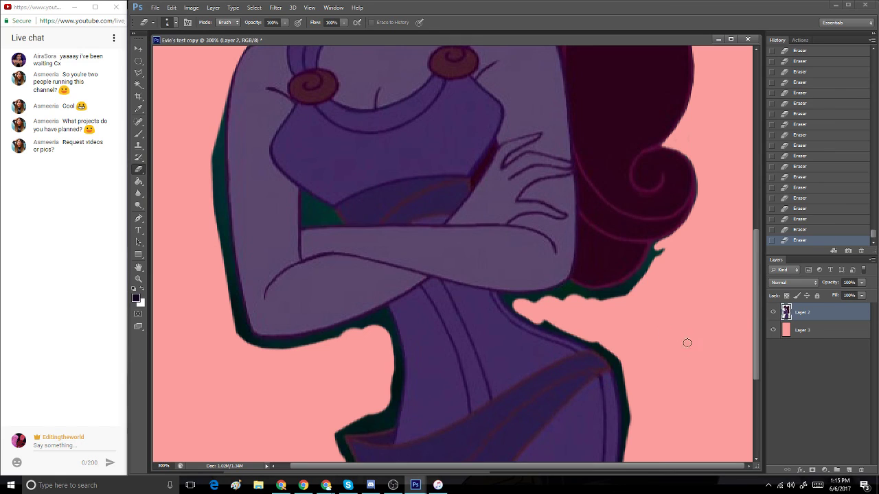
{"action": "mouse_move", "coordinate": [625, 309]}
{"action": "left_mouse_down"}
{"action": "mouse_move", "coordinate": [664, 251]}
{"action": "mouse_move", "coordinate": [650, 259]}
{"action": "mouse_move", "coordinate": [655, 249]}
{"action": "mouse_move", "coordinate": [616, 302]}
{"action": "mouse_move", "coordinate": [648, 281]}
{"action": "left_mouse_up"}
{"action": "mouse_move", "coordinate": [540, 299]}
{"action": "left_mouse_down"}
{"action": "mouse_move", "coordinate": [569, 285]}
{"action": "mouse_move", "coordinate": [623, 325]}
{"action": "mouse_move", "coordinate": [569, 287]}
{"action": "mouse_move", "coordinate": [615, 306]}
{"action": "mouse_move", "coordinate": [587, 295]}
{"action": "mouse_move", "coordinate": [635, 293]}
{"action": "mouse_move", "coordinate": [584, 296]}
{"action": "left_mouse_up"}
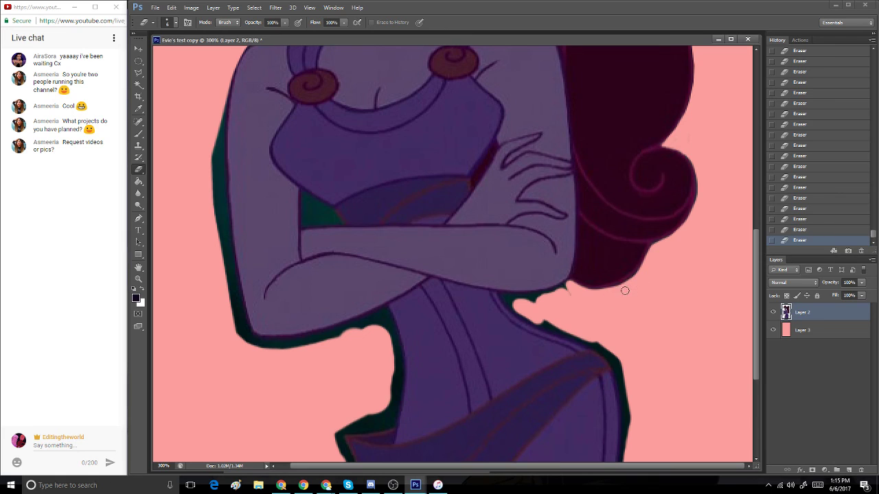
- Erase the green beneath the elbow next to the ponytail and along the adjoining waist edge with a smaller eraser
{"action": "key", "text": "bracketright"}
{"action": "key", "text": "bracketright"}
{"action": "key", "text": "bracketright"}
{"action": "key", "text": "bracketleft"}
{"action": "key", "text": "bracketleft"}
{"action": "key", "text": "bracketleft"}
{"action": "mouse_move", "coordinate": [514, 303]}
{"action": "left_mouse_down"}
{"action": "mouse_move", "coordinate": [538, 310]}
{"action": "mouse_move", "coordinate": [521, 302]}
{"action": "mouse_move", "coordinate": [553, 291]}
{"action": "left_mouse_up"}
{"action": "left_click_drag", "start_coordinate": [503, 296], "coordinate": [534, 322]}
{"action": "left_click_drag", "start_coordinate": [508, 303], "coordinate": [535, 306]}
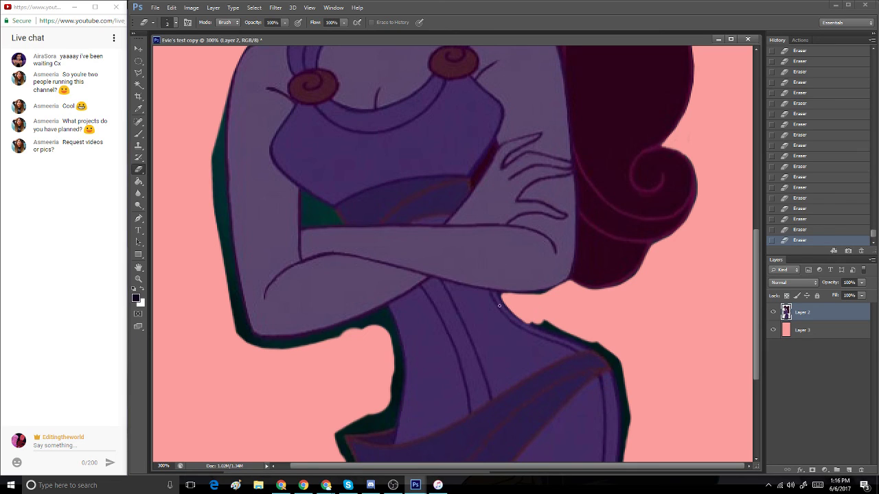
{"action": "left_click_drag", "start_coordinate": [499, 294], "coordinate": [503, 298]}
{"action": "left_click_drag", "start_coordinate": [517, 293], "coordinate": [543, 293]}
{"action": "scroll", "coordinate": [744, 291], "scroll_direction": "down", "scroll_amount": 3}
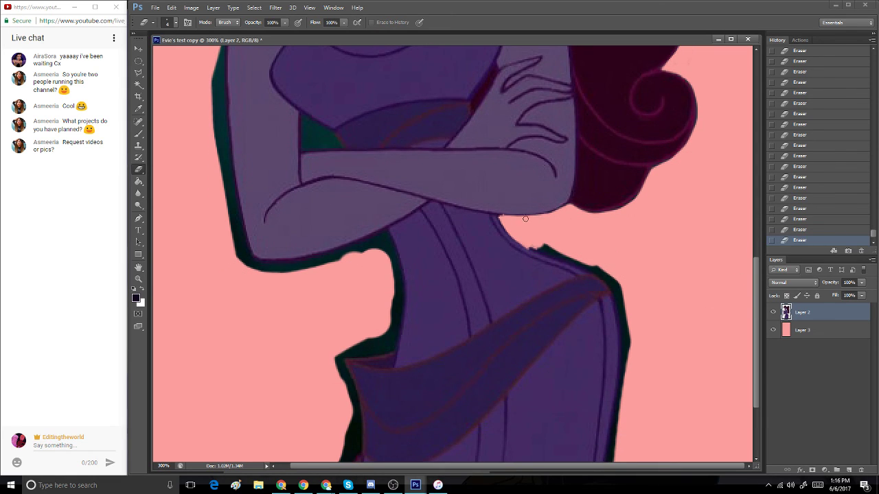
{"action": "mouse_move", "coordinate": [529, 244]}
{"action": "left_mouse_down"}
{"action": "mouse_move", "coordinate": [573, 256]}
{"action": "mouse_move", "coordinate": [546, 252]}
{"action": "left_mouse_up"}
- Rotate the canvas 90° counterclockwise
{"action": "left_click", "coordinate": [190, 7]}
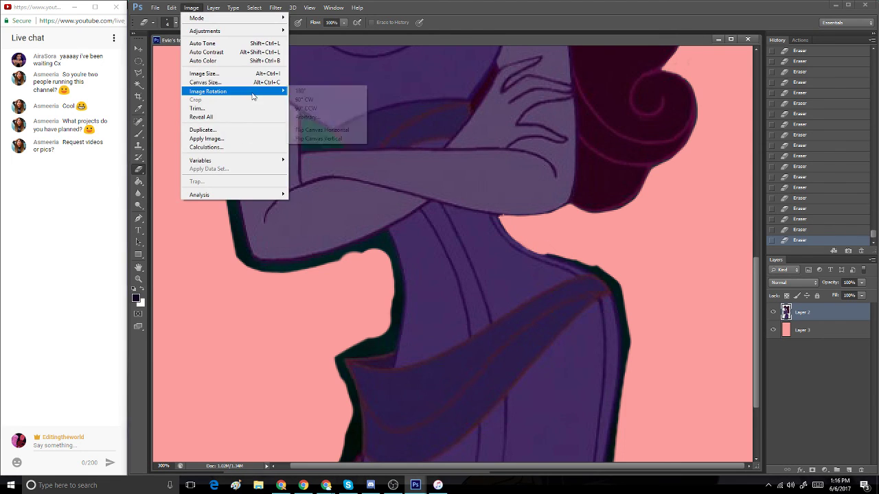
{"action": "mouse_move", "coordinate": [215, 90]}
{"action": "left_click", "coordinate": [332, 110]}
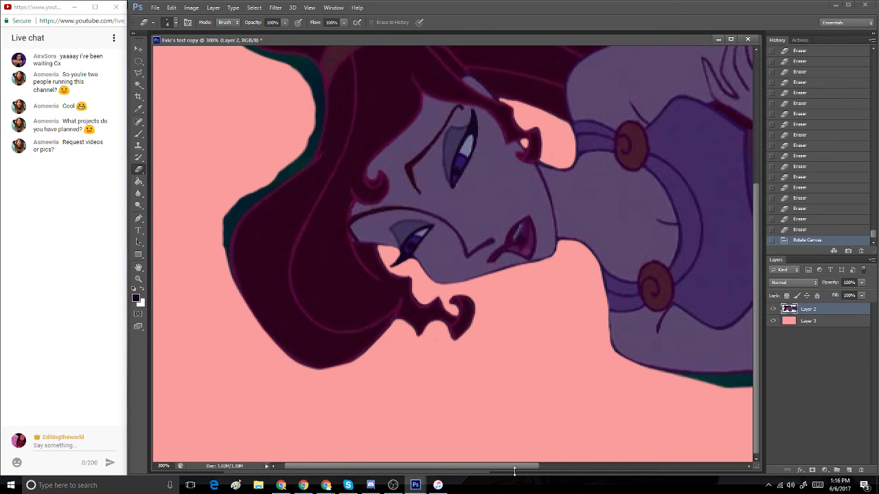
- Erase the green patch enclosed between the bodice, the upper arm and the crossed forearm
{"action": "left_click_drag", "start_coordinate": [514, 471], "coordinate": [655, 416]}
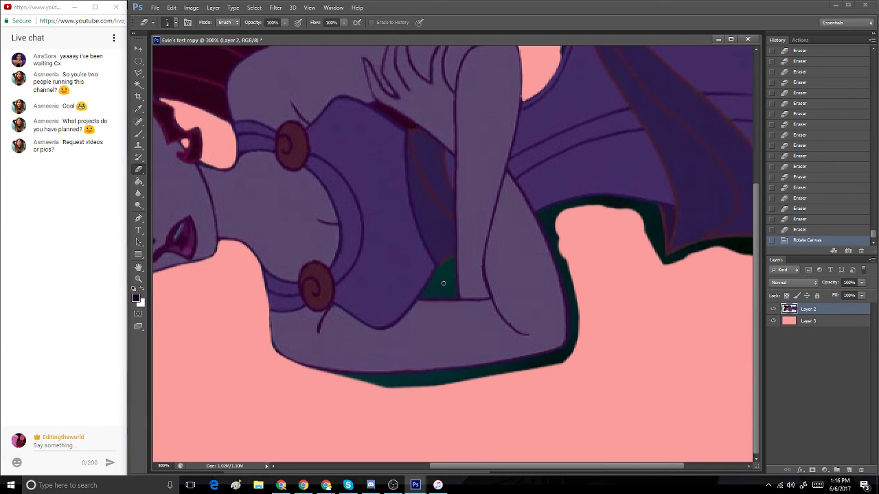
{"action": "mouse_move", "coordinate": [444, 283]}
{"action": "left_mouse_down"}
{"action": "mouse_move", "coordinate": [451, 291]}
{"action": "mouse_move", "coordinate": [445, 266]}
{"action": "mouse_move", "coordinate": [439, 275]}
{"action": "mouse_move", "coordinate": [451, 259]}
{"action": "mouse_move", "coordinate": [454, 283]}
{"action": "left_mouse_up"}
{"action": "mouse_move", "coordinate": [454, 282]}
{"action": "left_mouse_down"}
{"action": "mouse_move", "coordinate": [452, 261]}
{"action": "mouse_move", "coordinate": [454, 284]}
{"action": "left_mouse_up"}
{"action": "mouse_move", "coordinate": [453, 281]}
{"action": "left_mouse_down"}
{"action": "mouse_move", "coordinate": [450, 272]}
{"action": "mouse_move", "coordinate": [433, 276]}
{"action": "left_mouse_up"}
{"action": "mouse_move", "coordinate": [432, 275]}
{"action": "left_mouse_down"}
{"action": "mouse_move", "coordinate": [426, 298]}
{"action": "mouse_move", "coordinate": [447, 289]}
{"action": "mouse_move", "coordinate": [429, 296]}
{"action": "mouse_move", "coordinate": [451, 294]}
{"action": "left_mouse_up"}
{"action": "mouse_move", "coordinate": [434, 297]}
{"action": "left_mouse_down"}
{"action": "mouse_move", "coordinate": [426, 297]}
{"action": "mouse_move", "coordinate": [451, 297]}
{"action": "left_mouse_up"}
- Select the green fringe along the forearm's outer edge and adjoining waist with the Polygonal Lasso, clear it and deselect
{"action": "left_click_drag", "start_coordinate": [551, 217], "coordinate": [573, 288]}
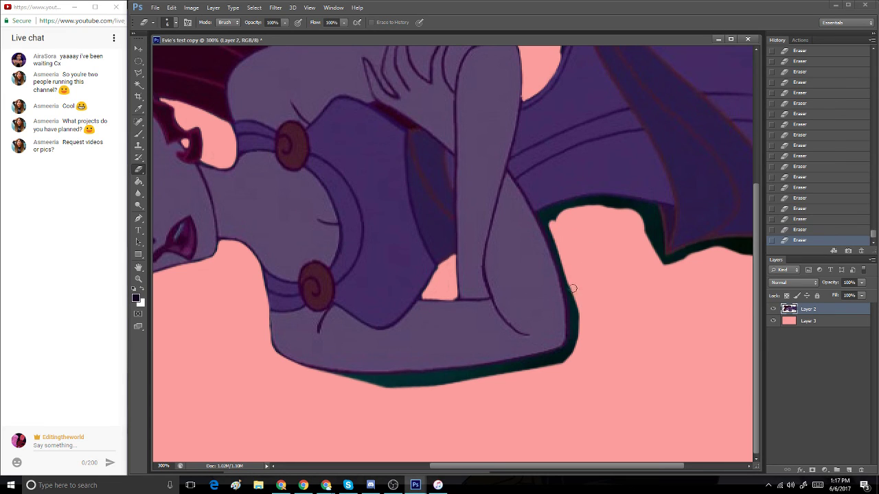
{"action": "left_click", "coordinate": [139, 72]}
{"action": "left_click", "coordinate": [536, 213]}
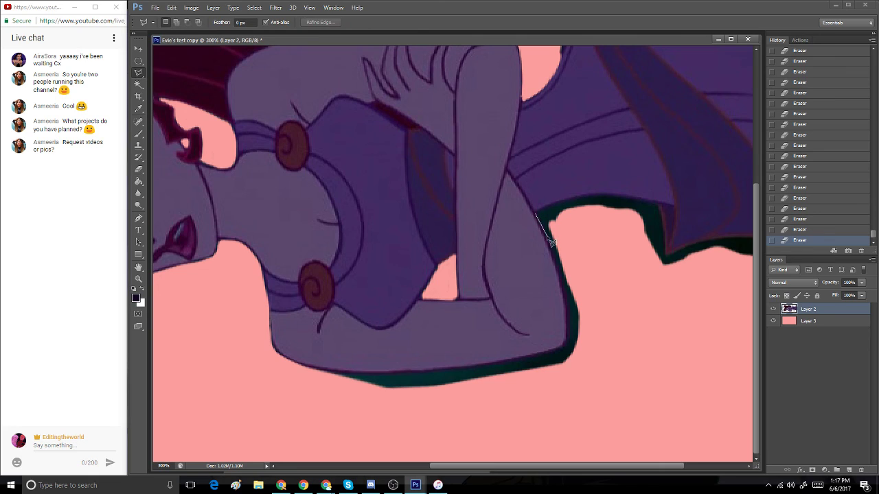
{"action": "mouse_move", "coordinate": [550, 241]}
{"action": "left_mouse_down"}
{"action": "mouse_move", "coordinate": [569, 302]}
{"action": "mouse_move", "coordinate": [570, 347]}
{"action": "mouse_move", "coordinate": [595, 367]}
{"action": "mouse_move", "coordinate": [592, 223]}
{"action": "mouse_move", "coordinate": [583, 200]}
{"action": "mouse_move", "coordinate": [540, 216]}
{"action": "left_mouse_up"}
{"action": "key", "text": "Delete"}
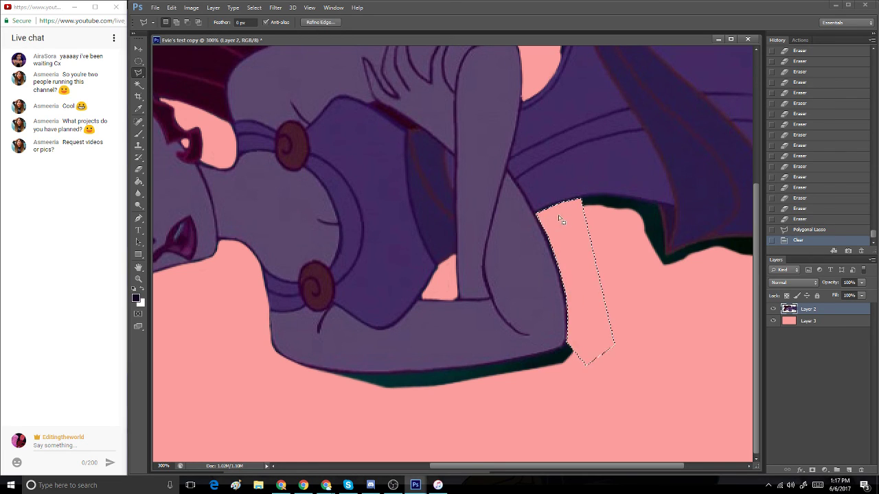
{"action": "key", "text": "ctrl+d"}
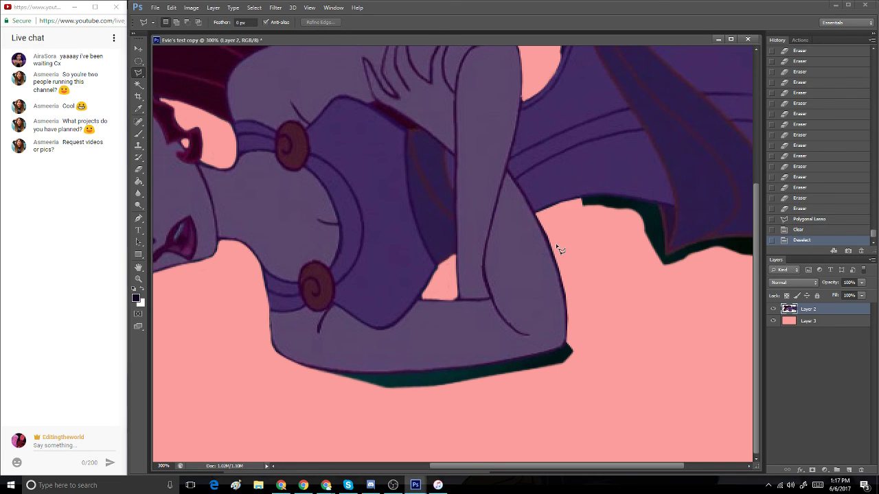
- Try to smooth the waist edge beside the forearm with the eraser, and undo the stroke
{"action": "left_click", "coordinate": [138, 169]}
{"action": "left_click_drag", "start_coordinate": [540, 215], "coordinate": [560, 204]}
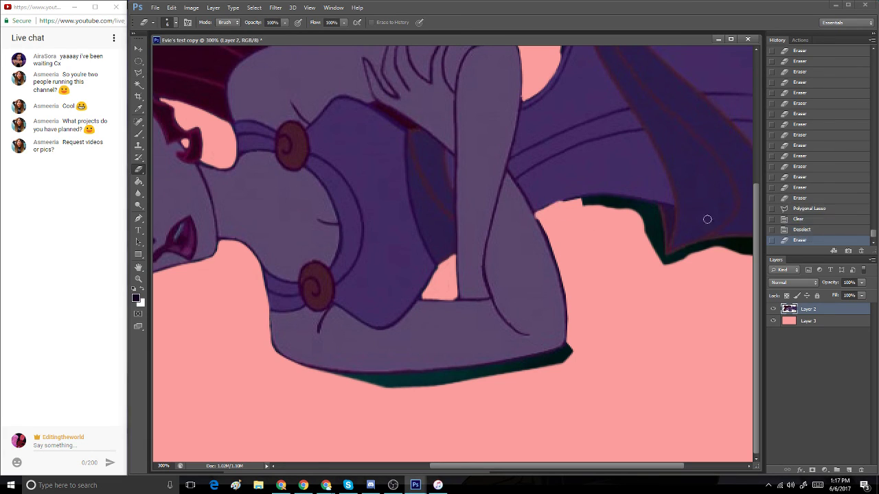
{"action": "left_click", "coordinate": [796, 230]}
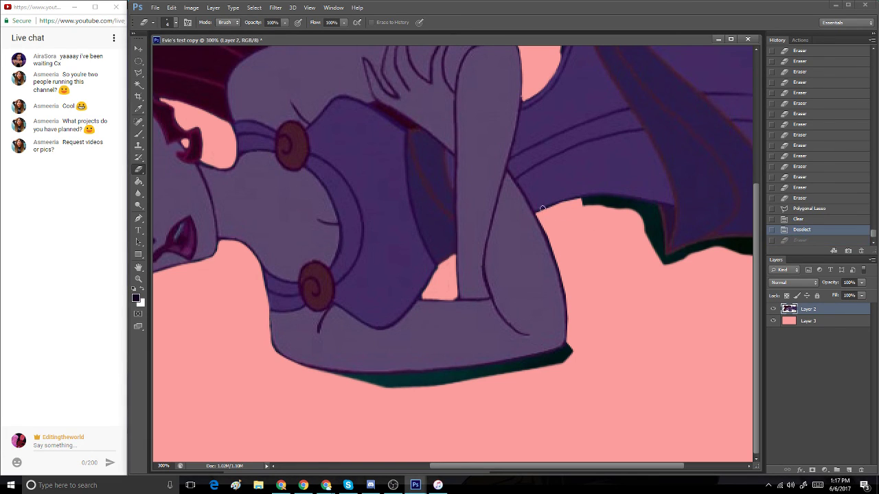
- Erase the green fringe along the waist's edge beside the forearm and along the inner edge of the hanging skirt panel
{"action": "mouse_move", "coordinate": [540, 215]}
{"action": "left_mouse_down"}
{"action": "mouse_move", "coordinate": [598, 205]}
{"action": "mouse_move", "coordinate": [643, 223]}
{"action": "mouse_move", "coordinate": [656, 242]}
{"action": "left_mouse_up"}
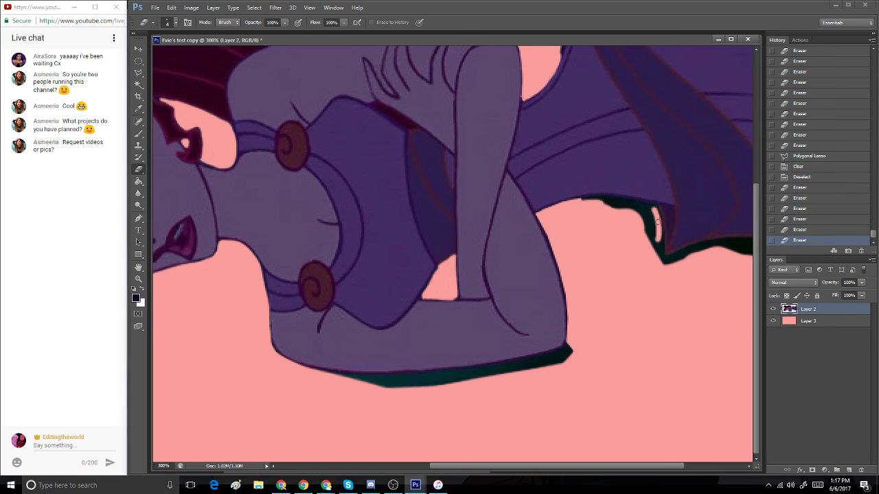
{"action": "mouse_move", "coordinate": [654, 210]}
{"action": "left_mouse_down"}
{"action": "mouse_move", "coordinate": [660, 263]}
{"action": "mouse_move", "coordinate": [652, 229]}
{"action": "mouse_move", "coordinate": [657, 252]}
{"action": "left_mouse_up"}
{"action": "mouse_move", "coordinate": [572, 201]}
{"action": "left_mouse_down"}
{"action": "mouse_move", "coordinate": [580, 203]}
{"action": "mouse_move", "coordinate": [644, 208]}
{"action": "mouse_move", "coordinate": [603, 205]}
{"action": "mouse_move", "coordinate": [632, 217]}
{"action": "mouse_move", "coordinate": [639, 243]}
{"action": "mouse_move", "coordinate": [636, 217]}
{"action": "left_mouse_up"}
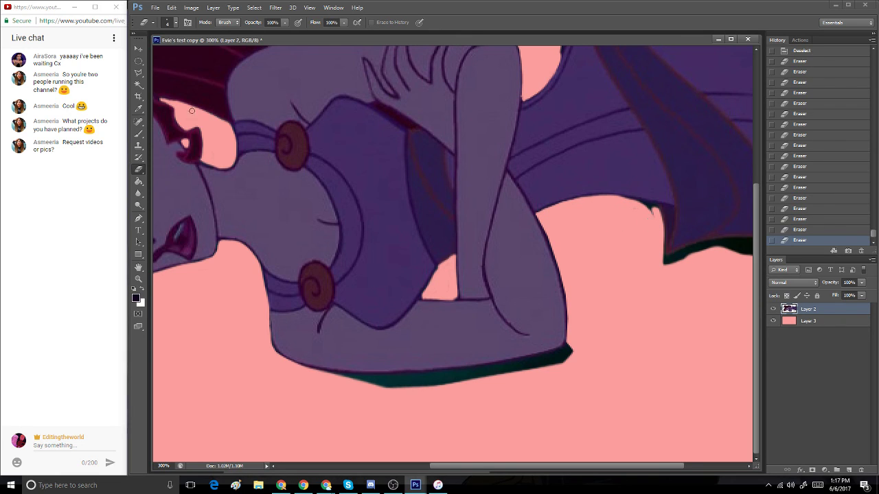
- Select the green remnant in the corner between waist and skirt panel with the Polygonal Lasso, clear it and deselect
{"action": "left_click", "coordinate": [139, 73]}
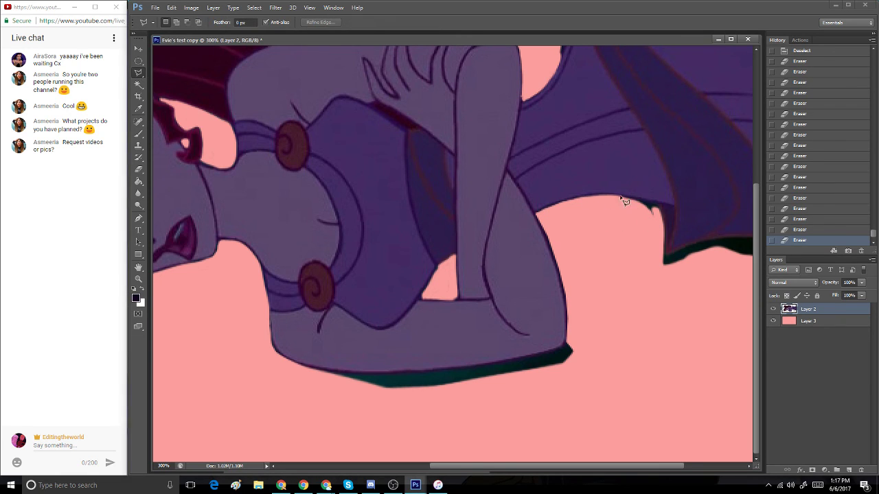
{"action": "mouse_move", "coordinate": [622, 196]}
{"action": "left_mouse_down"}
{"action": "mouse_move", "coordinate": [655, 206]}
{"action": "mouse_move", "coordinate": [664, 224]}
{"action": "left_mouse_up"}
{"action": "left_click", "coordinate": [638, 231]}
{"action": "double_click", "coordinate": [615, 224]}
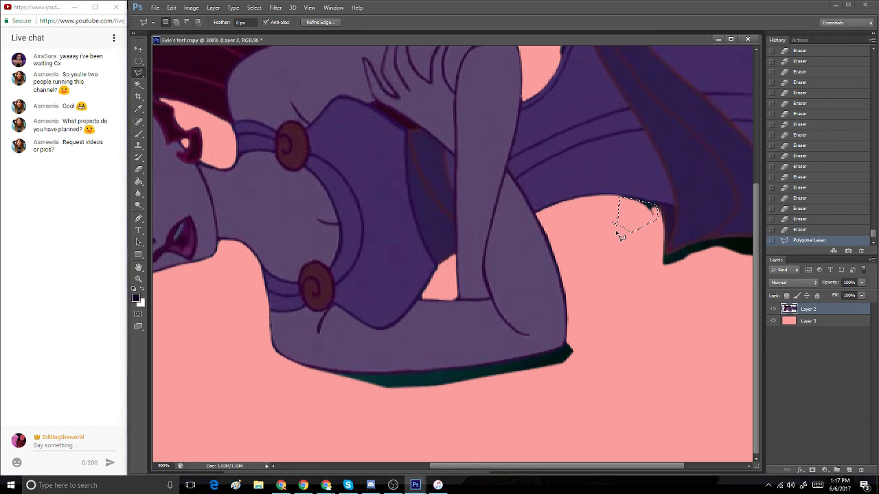
{"action": "key", "text": "Delete"}
{"action": "key", "text": "ctrl+d"}
- Erase the green corner at the elbow, and clear the green strip along the upper arm's outer edge using a Polygonal Lasso selection
{"action": "key", "text": "e"}
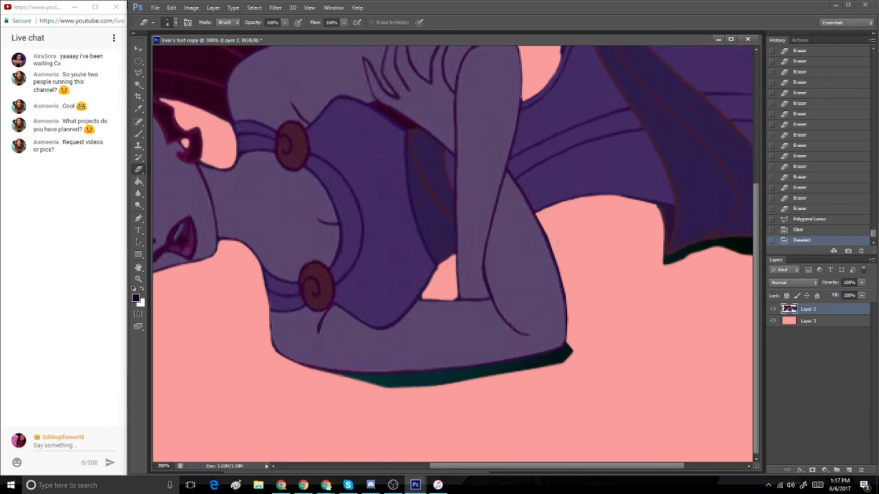
{"action": "mouse_move", "coordinate": [574, 366]}
{"action": "left_mouse_down"}
{"action": "mouse_move", "coordinate": [565, 345]}
{"action": "mouse_move", "coordinate": [560, 364]}
{"action": "mouse_move", "coordinate": [534, 388]}
{"action": "left_mouse_up"}
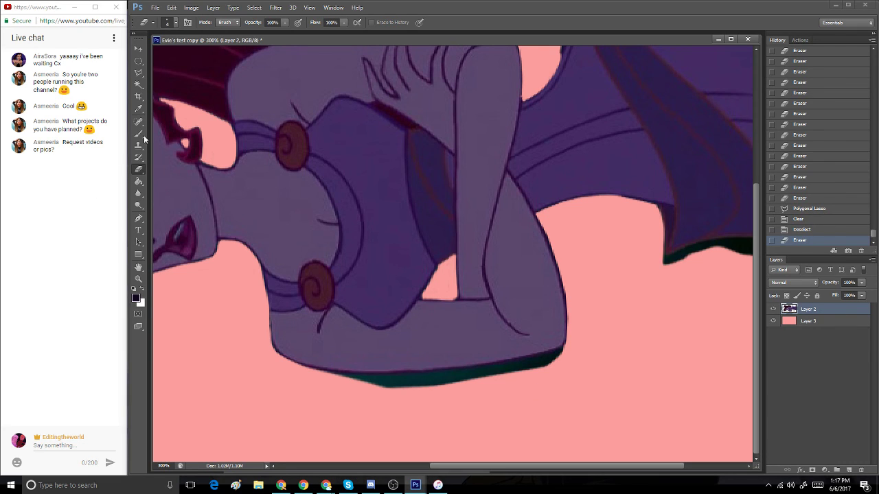
{"action": "left_click", "coordinate": [138, 72]}
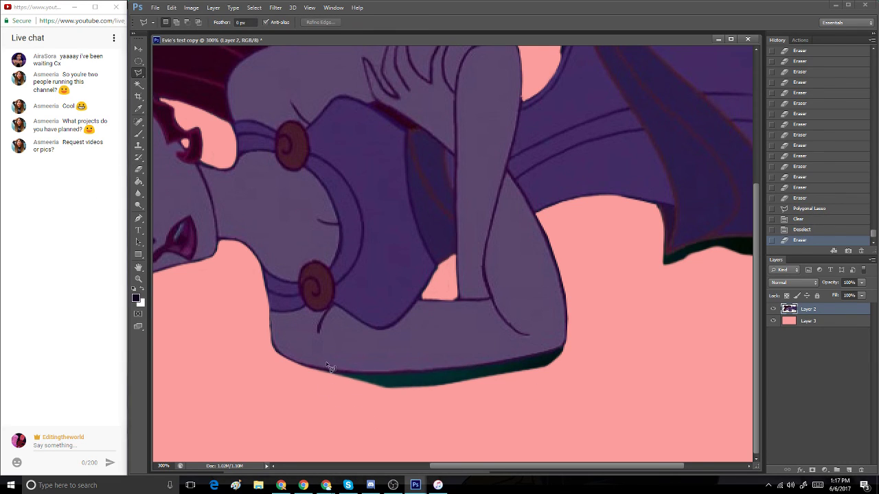
{"action": "left_click", "coordinate": [289, 362]}
{"action": "left_click", "coordinate": [328, 372]}
{"action": "left_click", "coordinate": [360, 374]}
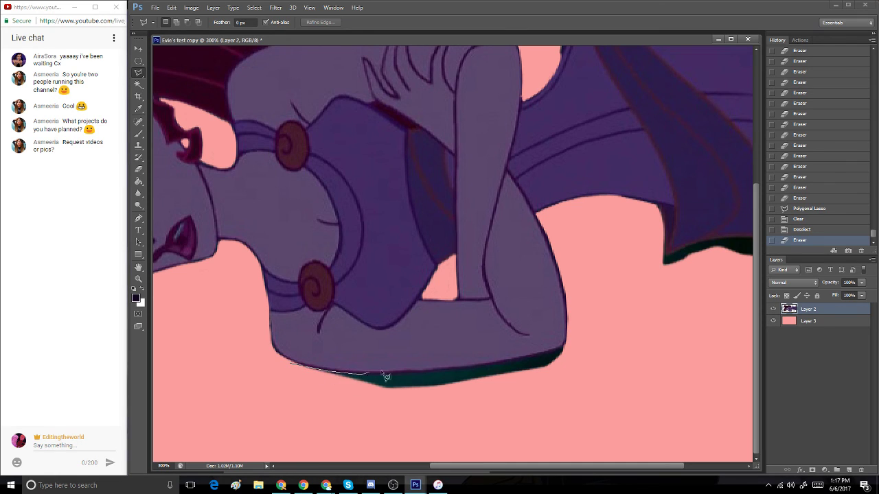
{"action": "left_click", "coordinate": [425, 374]}
{"action": "left_click", "coordinate": [493, 365]}
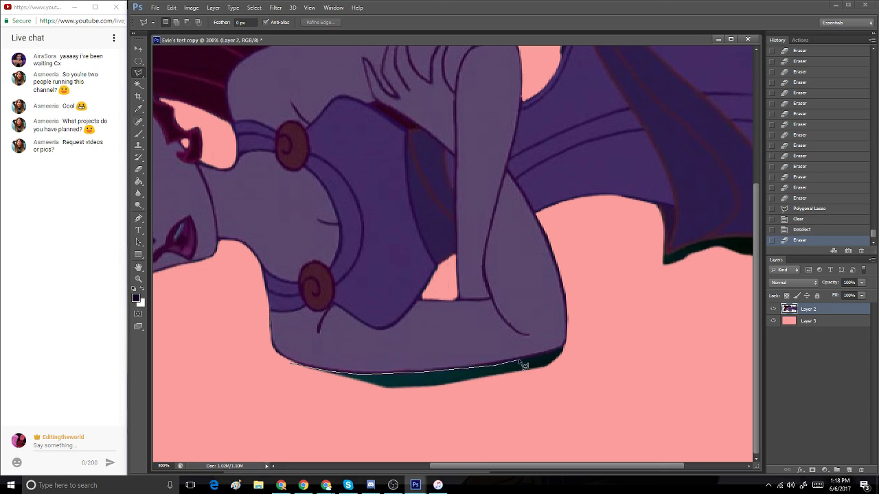
{"action": "left_click", "coordinate": [563, 349]}
{"action": "left_click", "coordinate": [582, 397]}
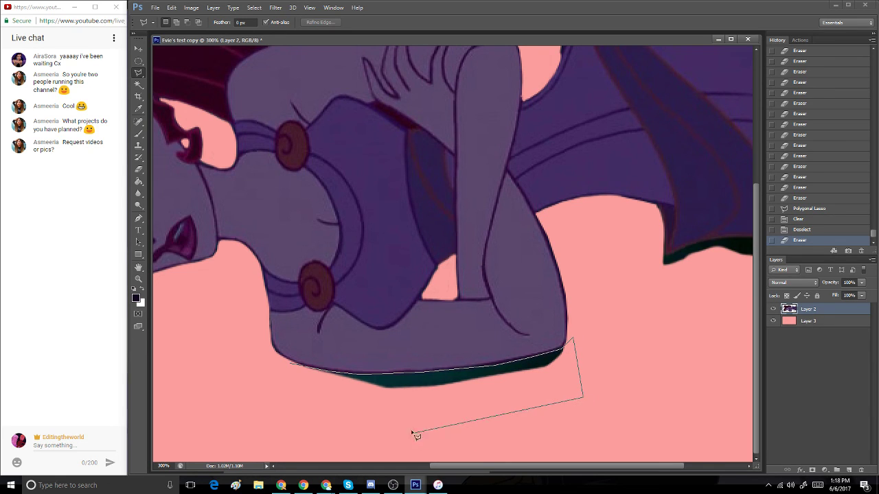
{"action": "left_click", "coordinate": [410, 431]}
{"action": "double_click", "coordinate": [309, 418]}
{"action": "key", "text": "Delete"}
{"action": "key", "text": "ctrl+d"}
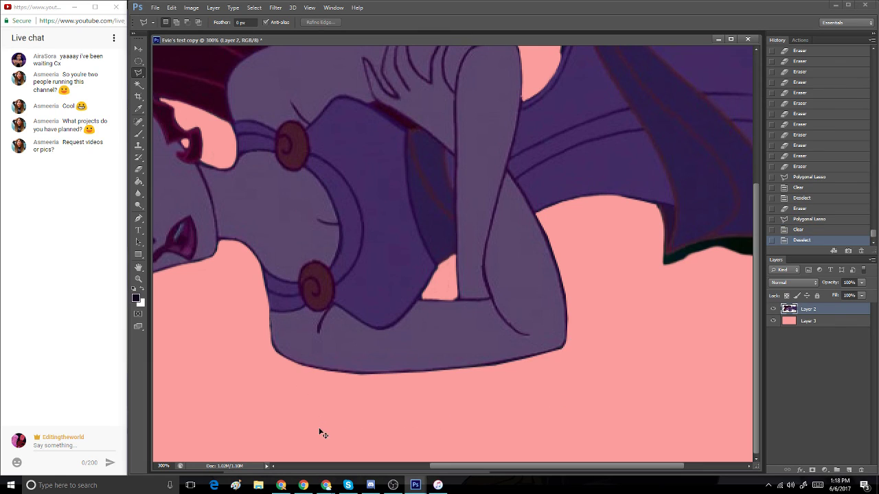
- Smooth the upper arm's freshly cleared outer edge with the eraser
{"action": "left_click", "coordinate": [138, 169]}
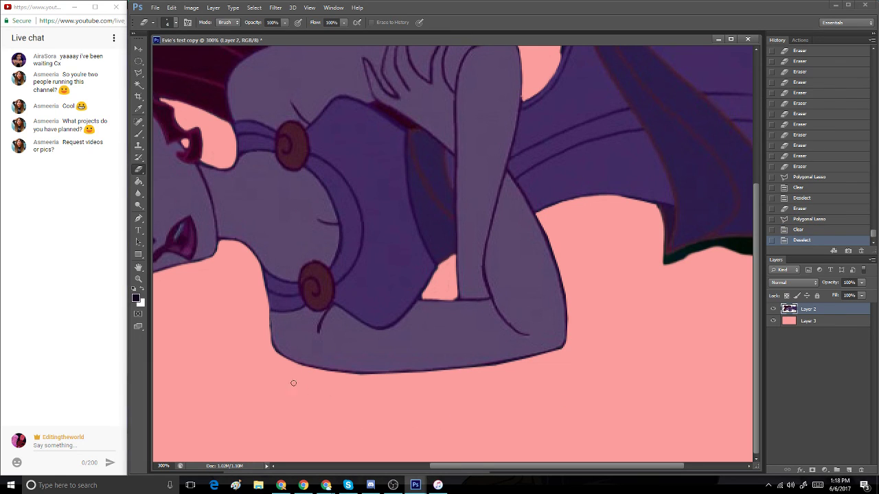
{"action": "left_click_drag", "start_coordinate": [334, 378], "coordinate": [410, 381]}
{"action": "left_click_drag", "start_coordinate": [467, 380], "coordinate": [510, 365]}
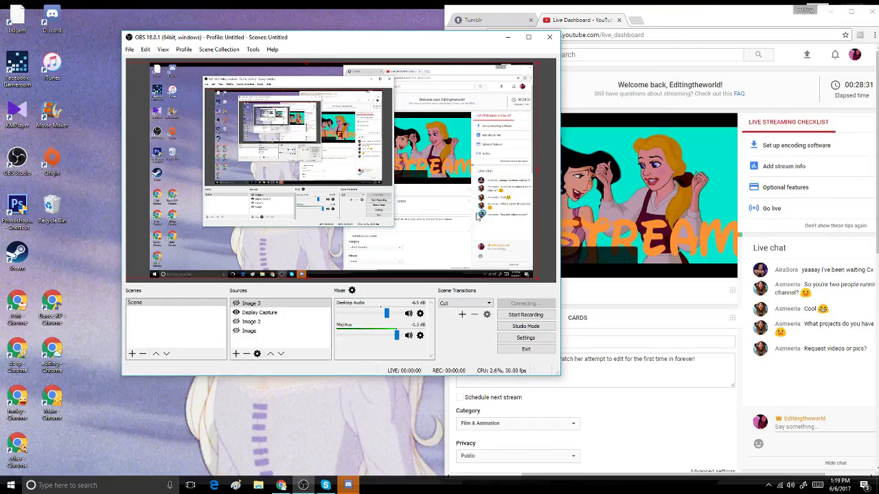
- Move the OBS window aside and show the Image 3 source on the stream
{"action": "left_click_drag", "start_coordinate": [408, 39], "coordinate": [292, 44]}
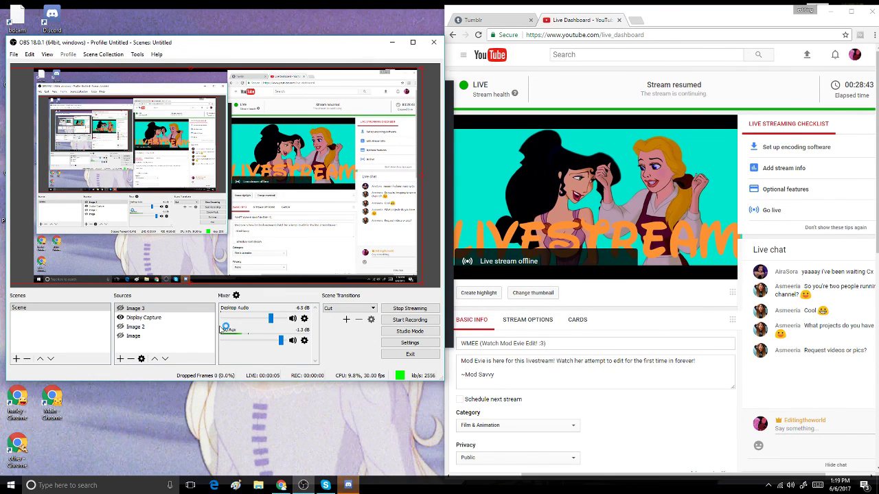
{"action": "left_click", "coordinate": [134, 309]}
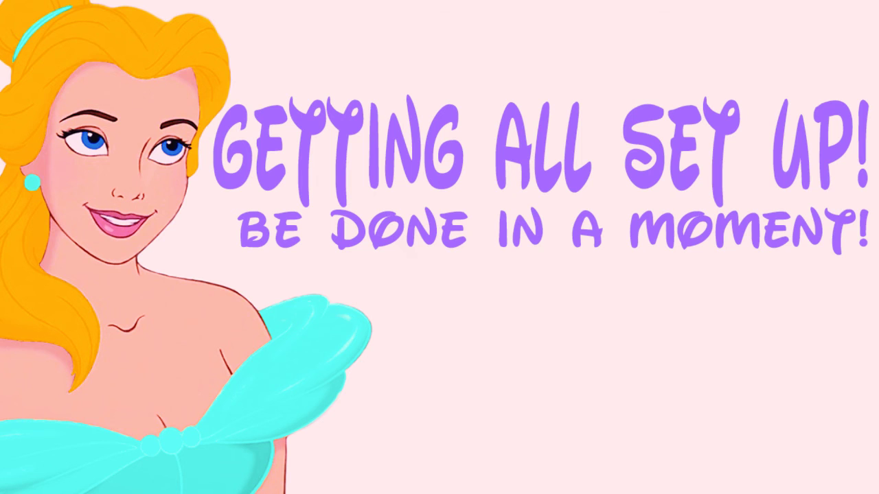
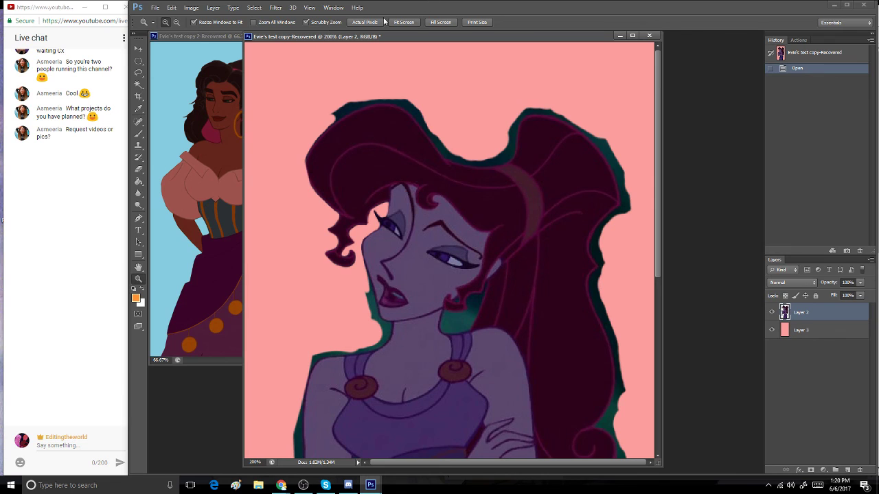
- Zoom the recovered document to 300%, shrink the eraser, and erase green fringe above the front hair and in the dip beside the ponytail
{"action": "left_click", "coordinate": [451, 122]}
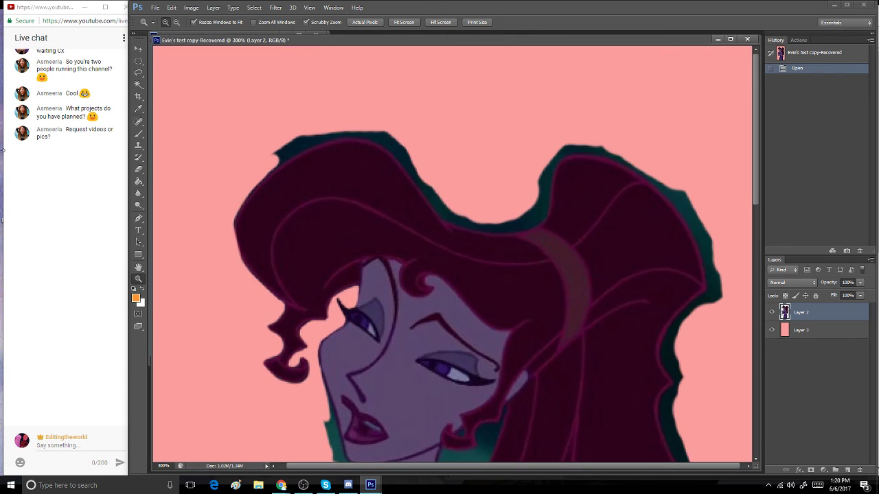
{"action": "left_click", "coordinate": [138, 169]}
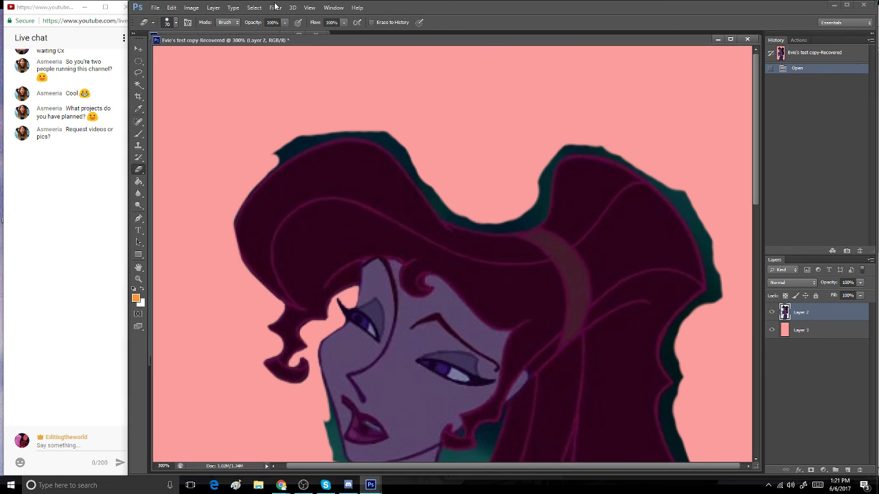
{"action": "key", "text": "bracketleft"}
{"action": "key", "text": "bracketleft"}
{"action": "key", "text": "bracketleft"}
{"action": "key", "text": "bracketleft"}
{"action": "key", "text": "bracketleft"}
{"action": "key", "text": "bracketleft"}
{"action": "key", "text": "bracketleft"}
{"action": "mouse_move", "coordinate": [286, 153]}
{"action": "left_mouse_down"}
{"action": "mouse_move", "coordinate": [253, 167]}
{"action": "mouse_move", "coordinate": [237, 196]}
{"action": "mouse_move", "coordinate": [301, 131]}
{"action": "mouse_move", "coordinate": [356, 124]}
{"action": "mouse_move", "coordinate": [410, 150]}
{"action": "mouse_move", "coordinate": [375, 131]}
{"action": "mouse_move", "coordinate": [397, 133]}
{"action": "mouse_move", "coordinate": [391, 123]}
{"action": "mouse_move", "coordinate": [412, 136]}
{"action": "left_mouse_up"}
{"action": "mouse_move", "coordinate": [532, 191]}
{"action": "left_mouse_down"}
{"action": "mouse_move", "coordinate": [547, 153]}
{"action": "mouse_move", "coordinate": [538, 208]}
{"action": "mouse_move", "coordinate": [521, 207]}
{"action": "mouse_move", "coordinate": [498, 224]}
{"action": "mouse_move", "coordinate": [521, 226]}
{"action": "mouse_move", "coordinate": [537, 208]}
{"action": "mouse_move", "coordinate": [538, 216]}
{"action": "left_mouse_up"}
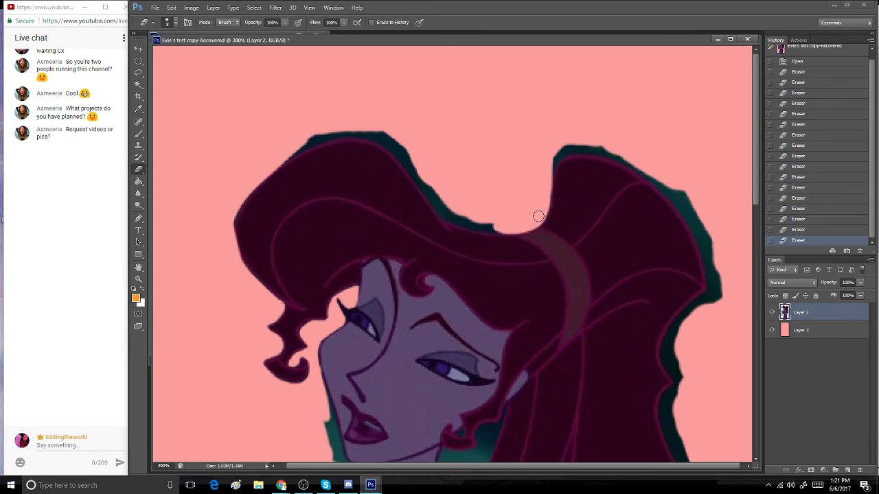
- Erase the remaining green fringe along the front hair's crown and down its slope toward the hair band
{"action": "mouse_move", "coordinate": [418, 153]}
{"action": "left_mouse_down"}
{"action": "mouse_move", "coordinate": [412, 165]}
{"action": "mouse_move", "coordinate": [448, 212]}
{"action": "mouse_move", "coordinate": [488, 226]}
{"action": "mouse_move", "coordinate": [502, 213]}
{"action": "left_mouse_up"}
{"action": "mouse_move", "coordinate": [260, 159]}
{"action": "left_mouse_down"}
{"action": "mouse_move", "coordinate": [310, 137]}
{"action": "mouse_move", "coordinate": [267, 166]}
{"action": "mouse_move", "coordinate": [329, 131]}
{"action": "mouse_move", "coordinate": [395, 127]}
{"action": "mouse_move", "coordinate": [370, 141]}
{"action": "mouse_move", "coordinate": [375, 130]}
{"action": "mouse_move", "coordinate": [388, 137]}
{"action": "mouse_move", "coordinate": [420, 172]}
{"action": "mouse_move", "coordinate": [363, 132]}
{"action": "left_mouse_up"}
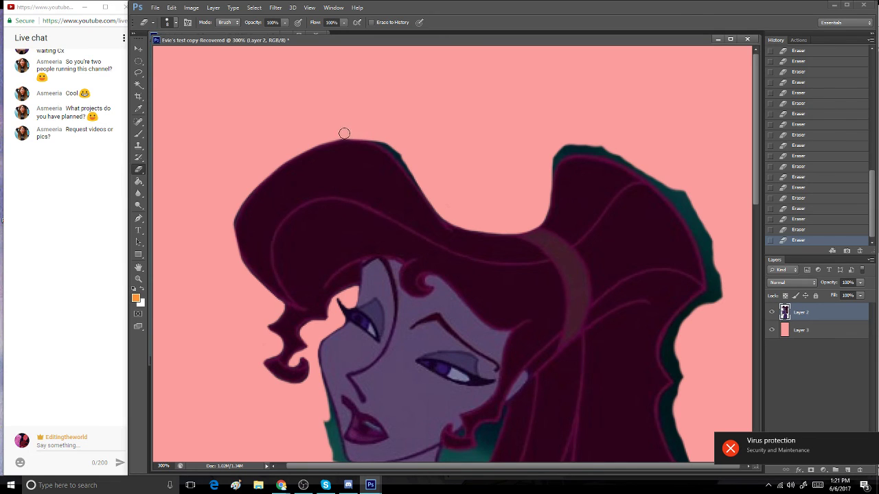
{"action": "mouse_move", "coordinate": [344, 133]}
{"action": "left_mouse_down"}
{"action": "mouse_move", "coordinate": [381, 132]}
{"action": "mouse_move", "coordinate": [366, 131]}
{"action": "mouse_move", "coordinate": [394, 145]}
{"action": "mouse_move", "coordinate": [368, 134]}
{"action": "mouse_move", "coordinate": [428, 184]}
{"action": "left_mouse_up"}
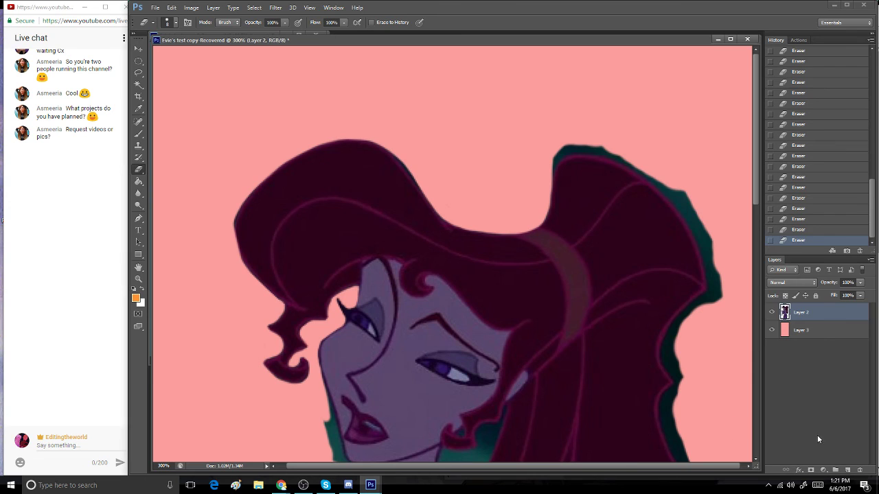
- Reselect Layer 2 and erase the last green traces on the slope behind the front hair's crown
{"action": "left_click", "coordinate": [817, 434]}
{"action": "left_click", "coordinate": [398, 144]}
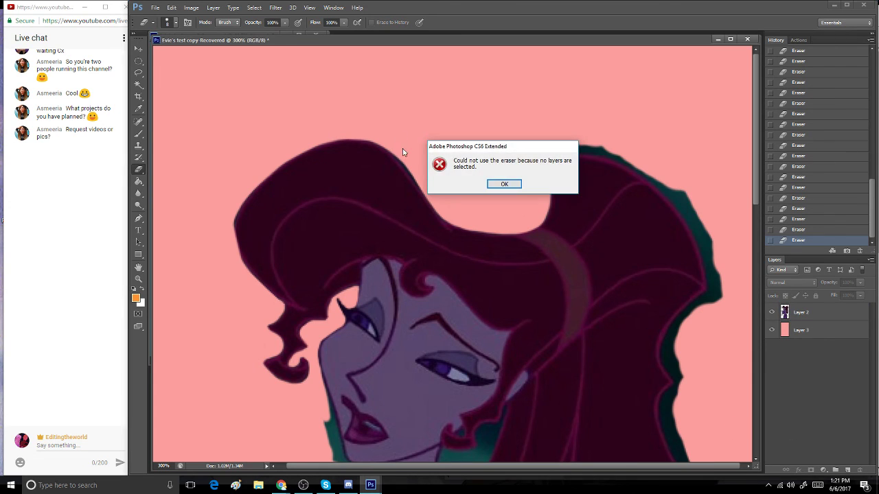
{"action": "left_click", "coordinate": [504, 183]}
{"action": "left_click", "coordinate": [797, 312]}
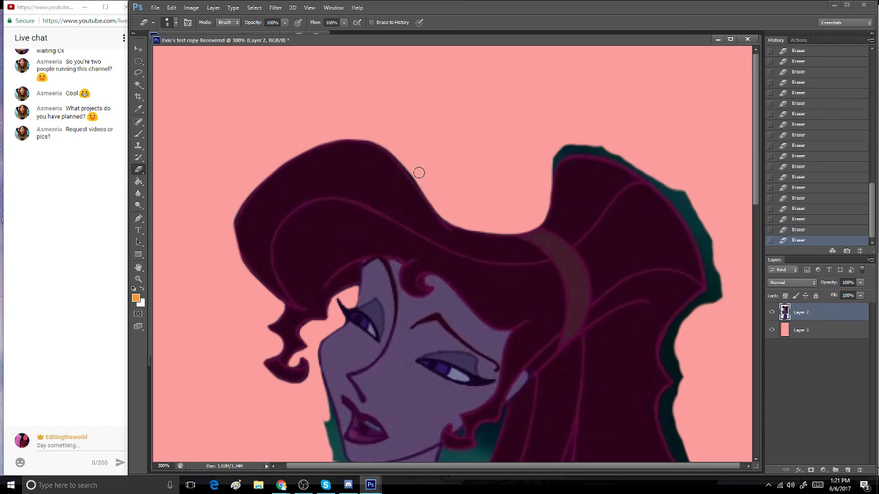
{"action": "left_click_drag", "start_coordinate": [409, 163], "coordinate": [435, 195]}
- Erase the green fringe at the ponytail's upper inner corner and the start of its top edge
{"action": "left_click_drag", "start_coordinate": [553, 175], "coordinate": [563, 142]}
{"action": "key", "text": "ctrl+z"}
{"action": "key", "text": "ctrl+z"}
{"action": "mouse_move", "coordinate": [561, 149]}
{"action": "left_mouse_down"}
{"action": "mouse_move", "coordinate": [542, 163]}
{"action": "mouse_move", "coordinate": [610, 145]}
{"action": "left_mouse_up"}
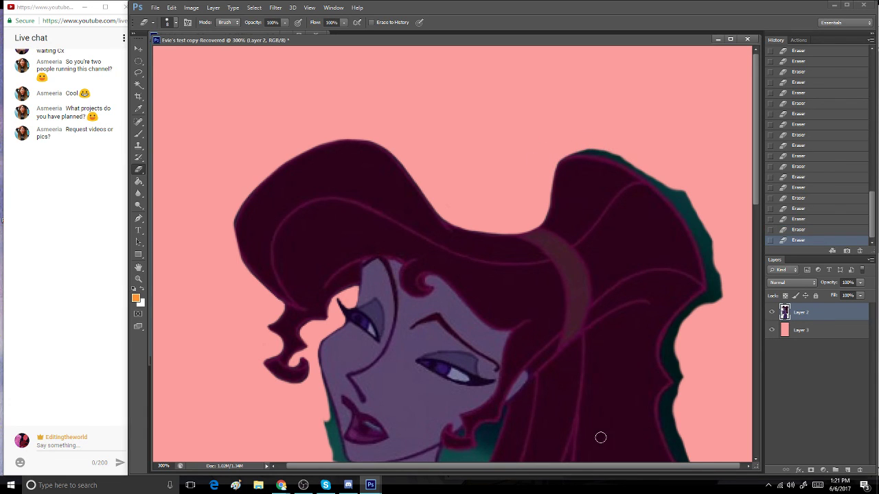
- Erase the green fringe around the ponytail's outer tip, the inward curve below it and the first part of its top edge
{"action": "mouse_move", "coordinate": [652, 174]}
{"action": "left_mouse_down"}
{"action": "mouse_move", "coordinate": [698, 225]}
{"action": "mouse_move", "coordinate": [678, 175]}
{"action": "mouse_move", "coordinate": [702, 222]}
{"action": "mouse_move", "coordinate": [676, 268]}
{"action": "mouse_move", "coordinate": [682, 242]}
{"action": "mouse_move", "coordinate": [698, 231]}
{"action": "mouse_move", "coordinate": [715, 306]}
{"action": "left_mouse_up"}
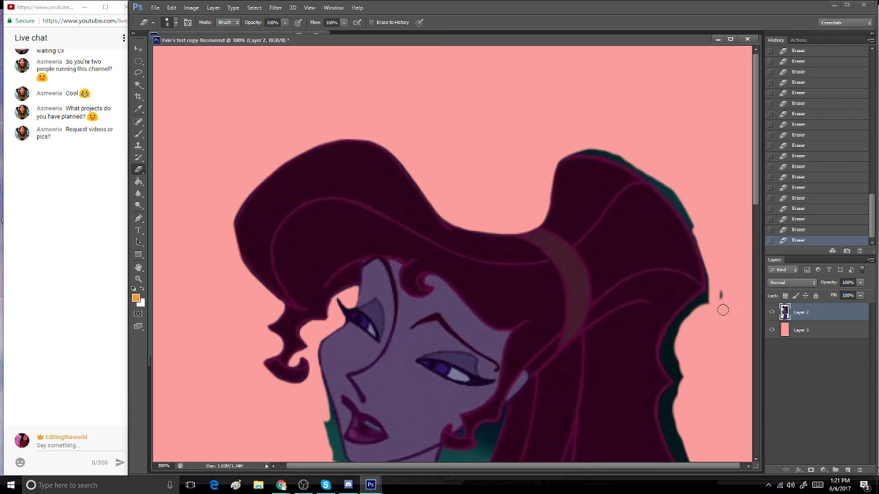
{"action": "mouse_move", "coordinate": [716, 271]}
{"action": "left_mouse_down"}
{"action": "mouse_move", "coordinate": [714, 306]}
{"action": "mouse_move", "coordinate": [707, 309]}
{"action": "mouse_move", "coordinate": [710, 299]}
{"action": "mouse_move", "coordinate": [680, 332]}
{"action": "left_mouse_up"}
{"action": "mouse_move", "coordinate": [672, 345]}
{"action": "left_mouse_down"}
{"action": "mouse_move", "coordinate": [674, 362]}
{"action": "mouse_move", "coordinate": [669, 333]}
{"action": "mouse_move", "coordinate": [704, 299]}
{"action": "mouse_move", "coordinate": [710, 261]}
{"action": "mouse_move", "coordinate": [707, 297]}
{"action": "left_mouse_up"}
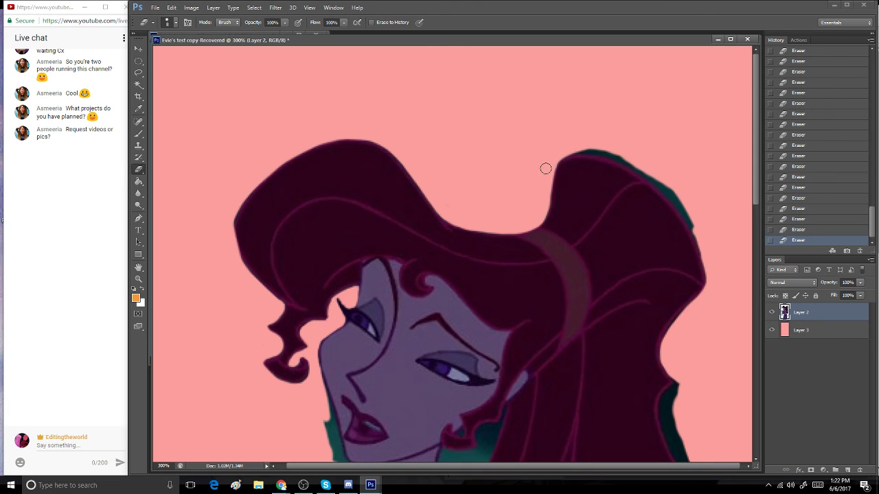
{"action": "mouse_move", "coordinate": [549, 161]}
{"action": "left_mouse_down"}
{"action": "mouse_move", "coordinate": [586, 143]}
{"action": "mouse_move", "coordinate": [563, 150]}
{"action": "mouse_move", "coordinate": [609, 149]}
{"action": "left_mouse_up"}
- Switch from the regular Lasso to the Polygonal Lasso tool
{"action": "key", "text": "l"}
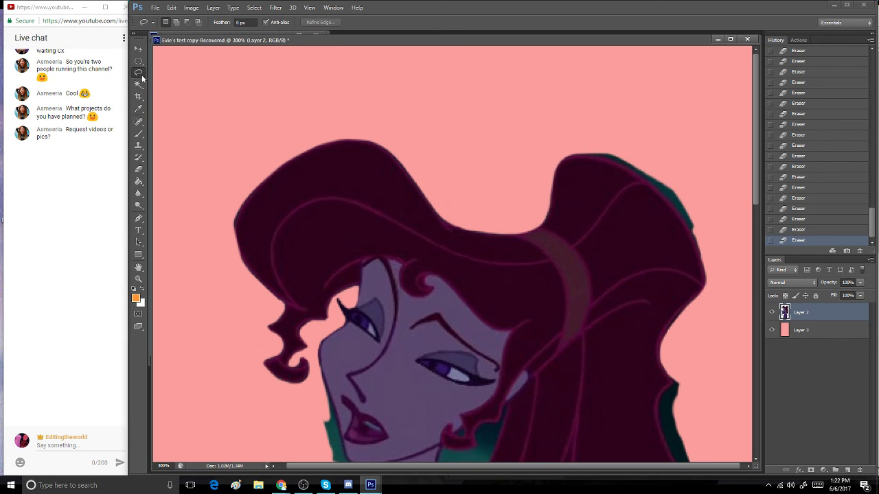
{"action": "right_click", "coordinate": [140, 72]}
{"action": "left_click", "coordinate": [169, 81]}
- Try rotating the character layer 90° clockwise, and revert the rotation
{"action": "left_click", "coordinate": [171, 8]}
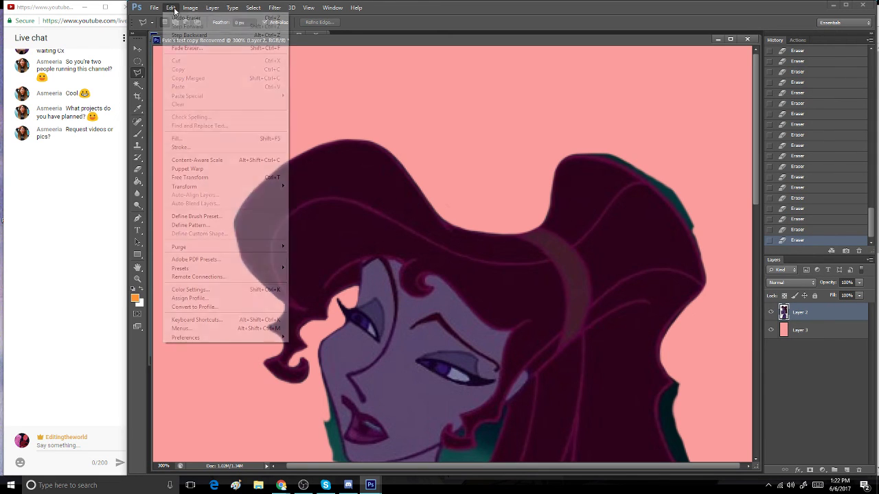
{"action": "mouse_move", "coordinate": [281, 184]}
{"action": "left_click", "coordinate": [347, 267]}
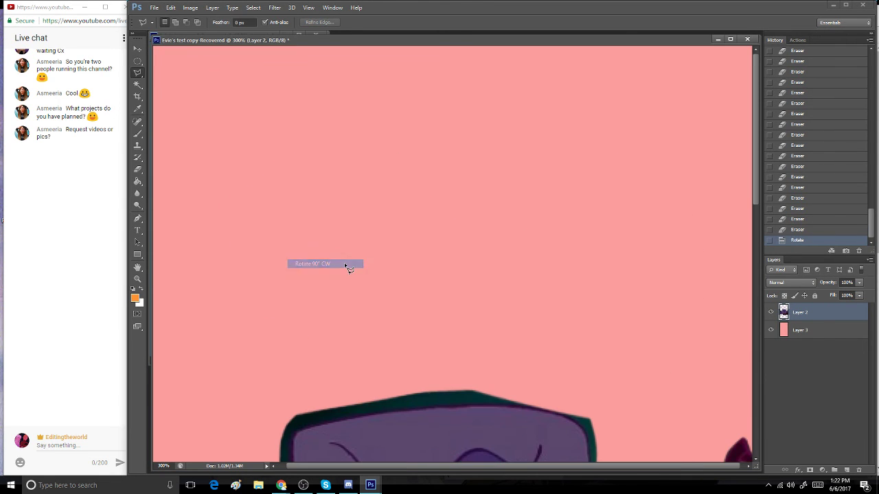
{"action": "left_click_drag", "start_coordinate": [753, 184], "coordinate": [755, 296]}
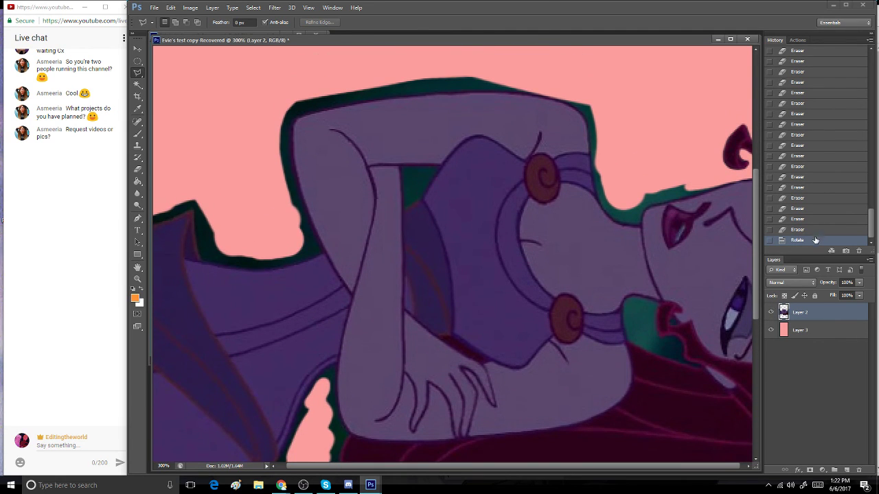
{"action": "left_click_drag", "start_coordinate": [616, 468], "coordinate": [645, 465]}
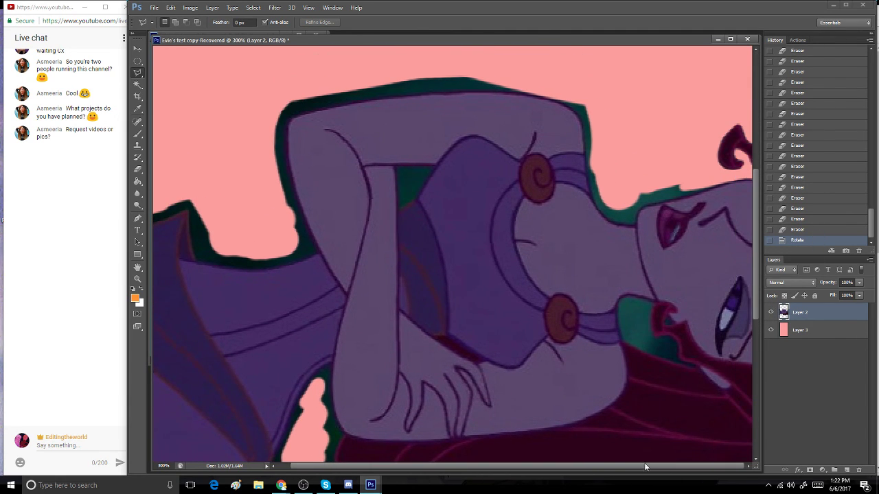
{"action": "left_click", "coordinate": [171, 7]}
{"action": "mouse_move", "coordinate": [261, 187]}
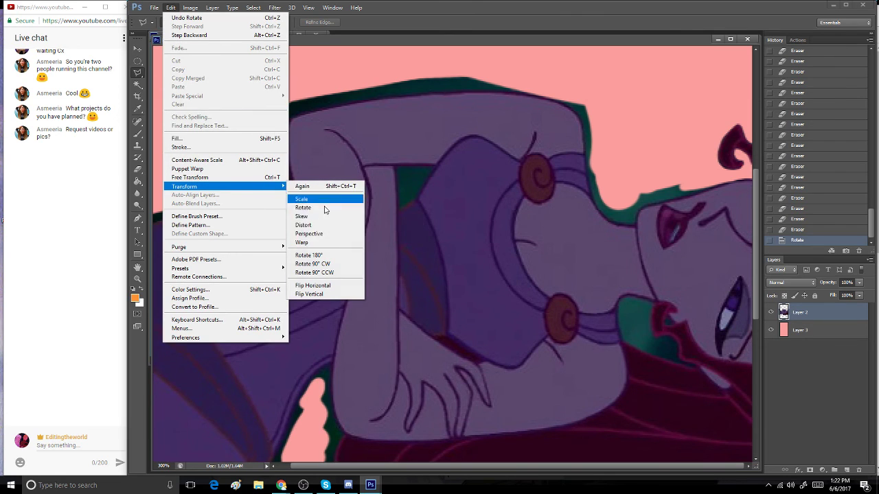
{"action": "left_click", "coordinate": [810, 233]}
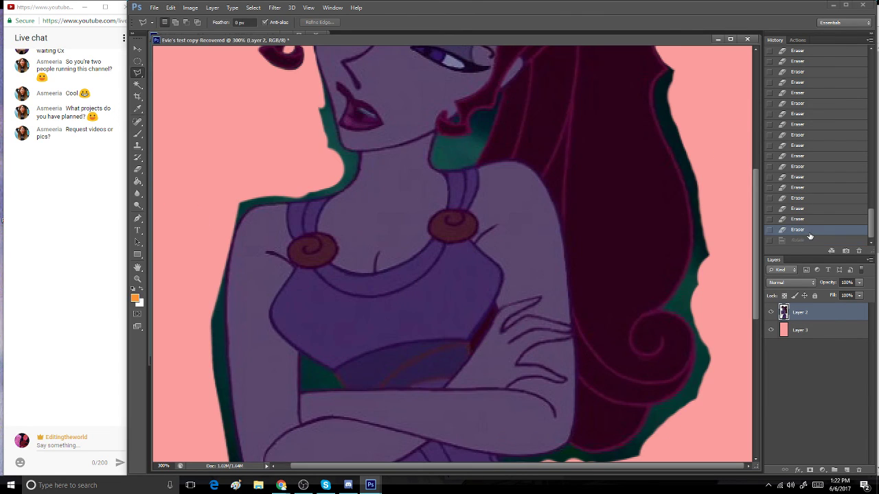
- Rotate the character layer 90° counterclockwise
{"action": "left_click", "coordinate": [171, 8]}
{"action": "mouse_move", "coordinate": [261, 186]}
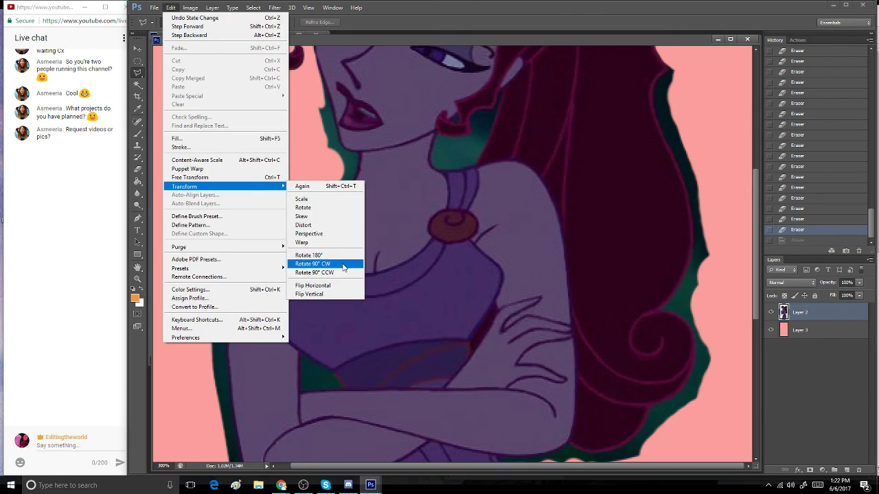
{"action": "left_click", "coordinate": [344, 273]}
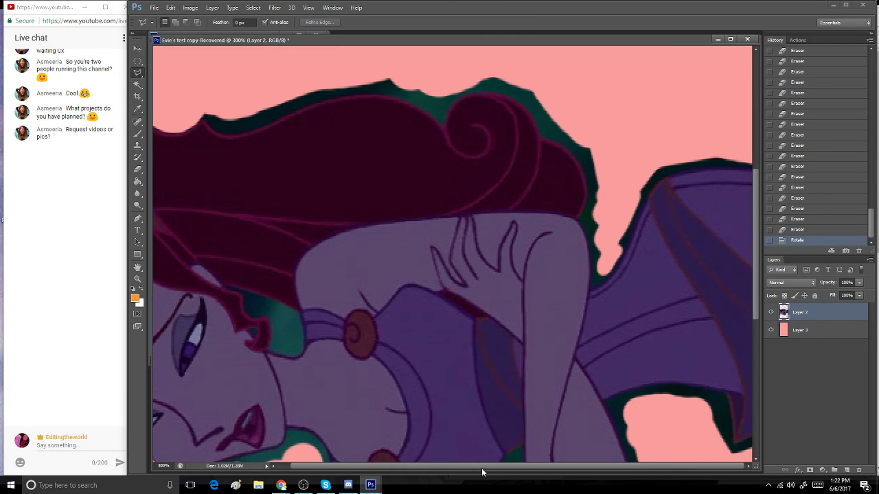
- Revert the layer rotation and clear the green fringe along the top of the ponytail using a Polygonal Lasso selection
{"action": "left_click", "coordinate": [796, 230]}
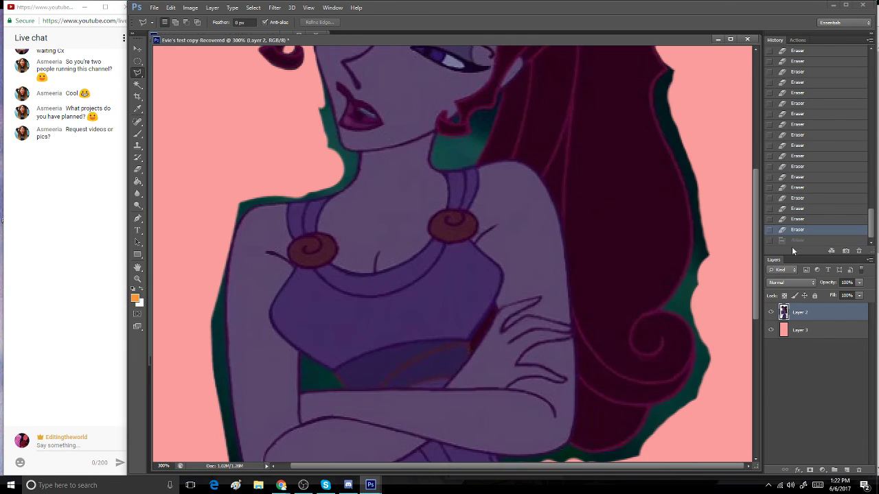
{"action": "left_click_drag", "start_coordinate": [761, 254], "coordinate": [759, 154]}
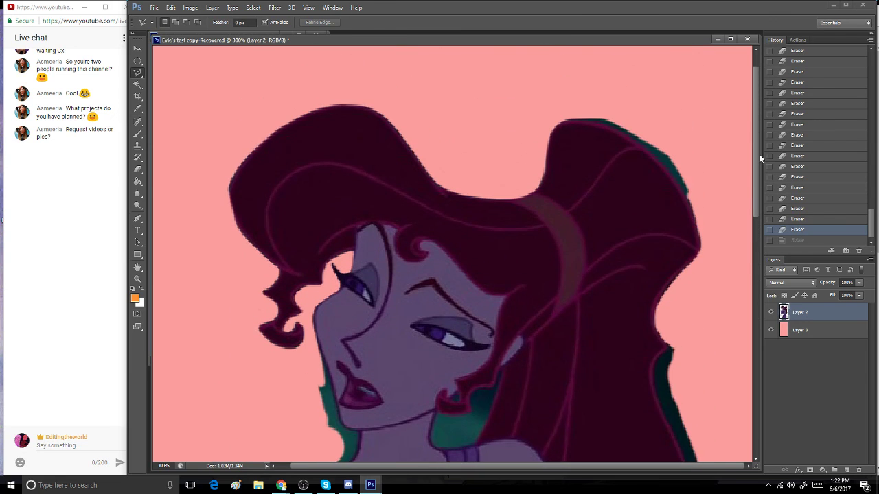
{"action": "left_click", "coordinate": [557, 118]}
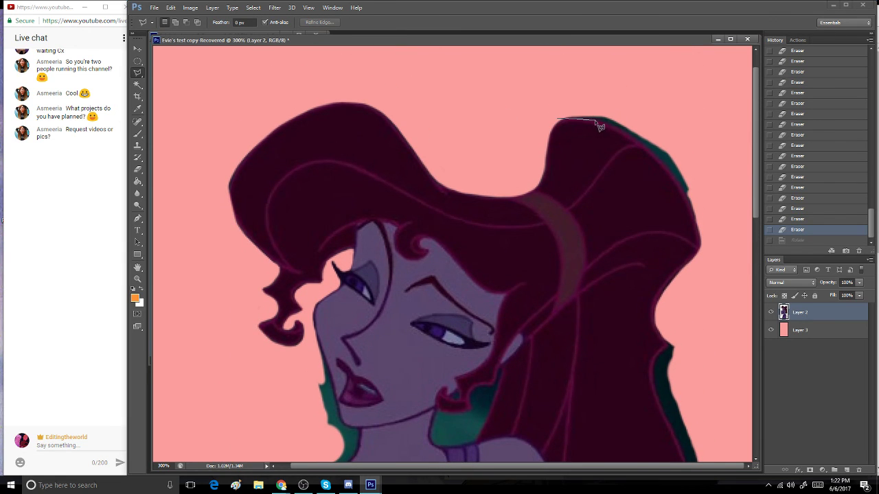
{"action": "mouse_move", "coordinate": [597, 122]}
{"action": "left_mouse_down"}
{"action": "mouse_move", "coordinate": [647, 140]}
{"action": "mouse_move", "coordinate": [641, 144]}
{"action": "mouse_move", "coordinate": [680, 184]}
{"action": "left_mouse_up"}
{"action": "left_click", "coordinate": [709, 197]}
{"action": "left_click", "coordinate": [697, 103]}
{"action": "double_click", "coordinate": [623, 71]}
{"action": "key", "text": "Delete"}
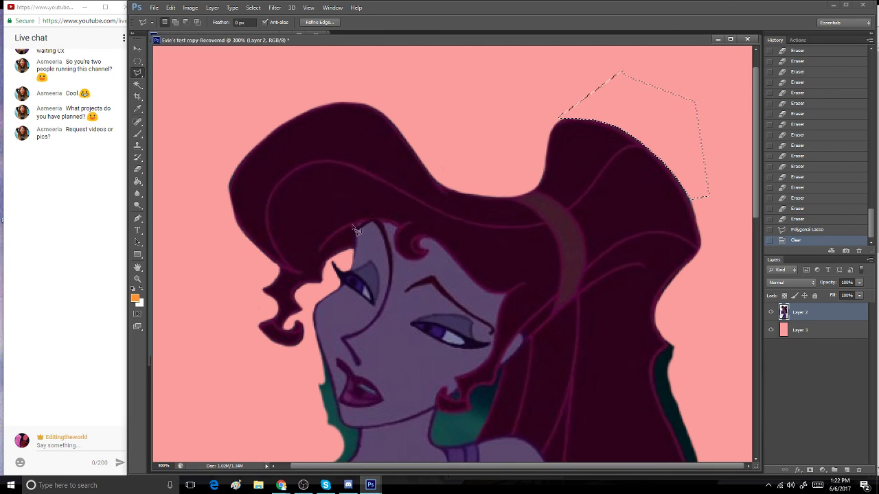
{"action": "key", "text": "ctrl+d"}
- Erase the leftover dark edge around the ponytail's top and upper outer side
{"action": "left_click", "coordinate": [138, 170]}
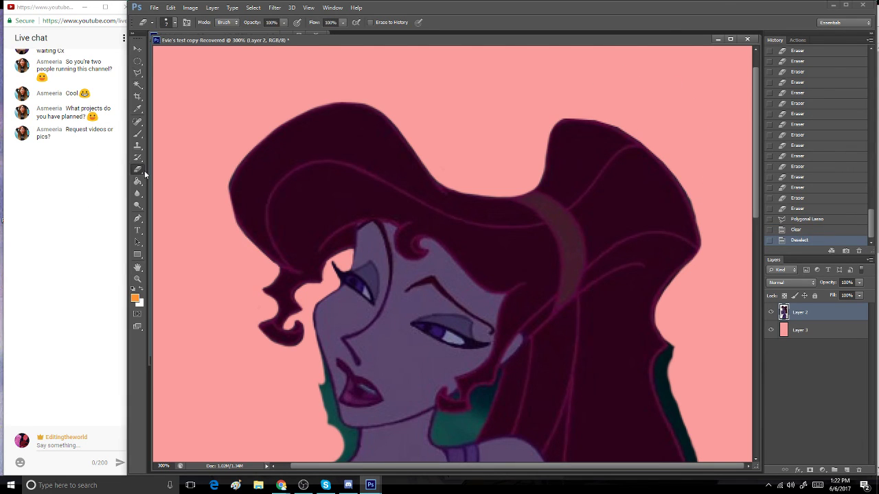
{"action": "mouse_move", "coordinate": [556, 117]}
{"action": "left_mouse_down"}
{"action": "mouse_move", "coordinate": [616, 118]}
{"action": "mouse_move", "coordinate": [689, 173]}
{"action": "mouse_move", "coordinate": [676, 164]}
{"action": "mouse_move", "coordinate": [680, 172]}
{"action": "left_mouse_up"}
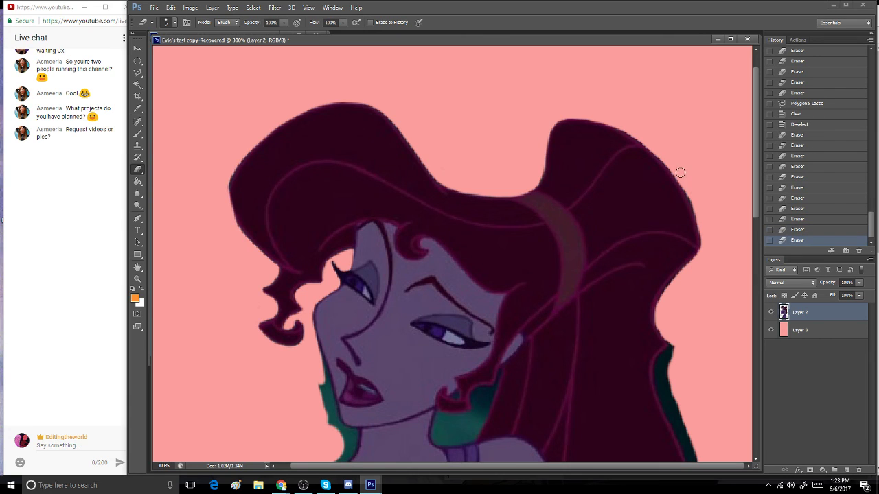
{"action": "mouse_move", "coordinate": [701, 207]}
{"action": "left_mouse_down"}
{"action": "mouse_move", "coordinate": [687, 185]}
{"action": "mouse_move", "coordinate": [707, 216]}
{"action": "mouse_move", "coordinate": [689, 187]}
{"action": "mouse_move", "coordinate": [698, 214]}
{"action": "left_mouse_up"}
{"action": "left_click_drag", "start_coordinate": [697, 214], "coordinate": [708, 240]}
- Erase the green fringe around the ponytail's outer notch and the first stretch of hair below it
{"action": "left_click_drag", "start_coordinate": [754, 205], "coordinate": [755, 241]}
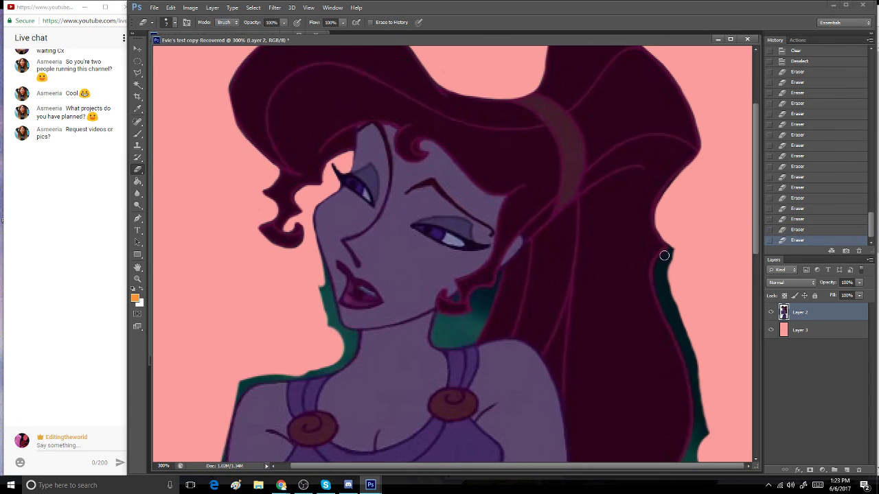
{"action": "mouse_move", "coordinate": [670, 236]}
{"action": "left_mouse_down"}
{"action": "mouse_move", "coordinate": [673, 258]}
{"action": "mouse_move", "coordinate": [660, 283]}
{"action": "mouse_move", "coordinate": [670, 279]}
{"action": "mouse_move", "coordinate": [676, 294]}
{"action": "left_mouse_up"}
{"action": "scroll", "coordinate": [755, 250], "scroll_direction": "down", "scroll_amount": 3}
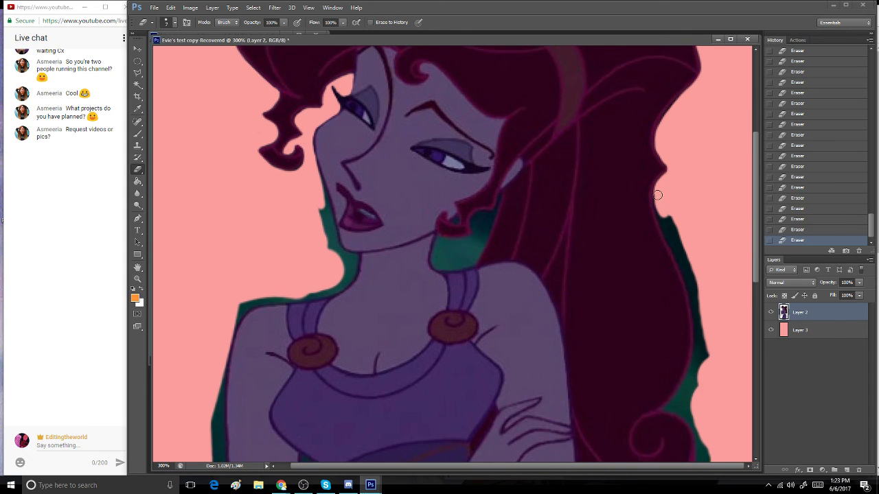
{"action": "mouse_move", "coordinate": [659, 201]}
{"action": "left_mouse_down"}
{"action": "mouse_move", "coordinate": [683, 255]}
{"action": "mouse_move", "coordinate": [668, 206]}
{"action": "mouse_move", "coordinate": [716, 307]}
{"action": "mouse_move", "coordinate": [650, 362]}
{"action": "mouse_move", "coordinate": [686, 267]}
{"action": "mouse_move", "coordinate": [716, 338]}
{"action": "left_mouse_up"}
- Try rotating the character layer 90° counterclockwise at 100% zoom in an enlarged document window, and revert the rotation
{"action": "double_click", "coordinate": [137, 281]}
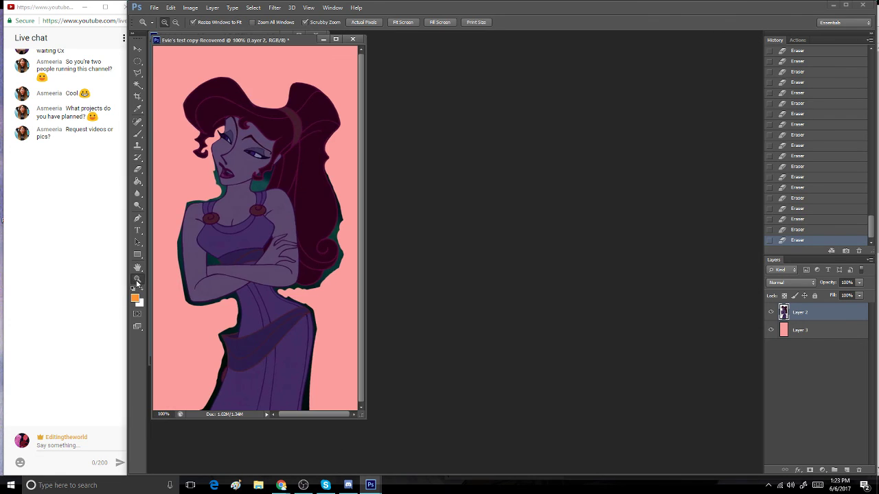
{"action": "left_click", "coordinate": [171, 8]}
{"action": "mouse_move", "coordinate": [275, 186]}
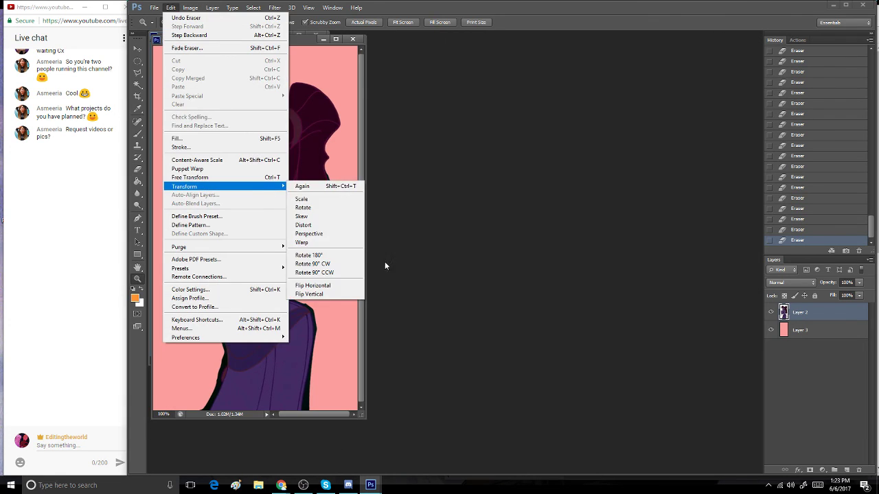
{"action": "left_click", "coordinate": [348, 272]}
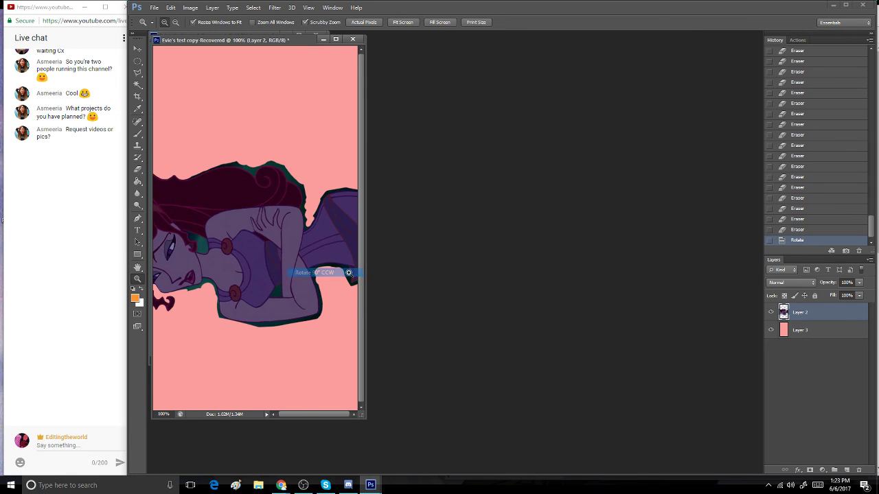
{"action": "left_click_drag", "start_coordinate": [366, 408], "coordinate": [645, 447]}
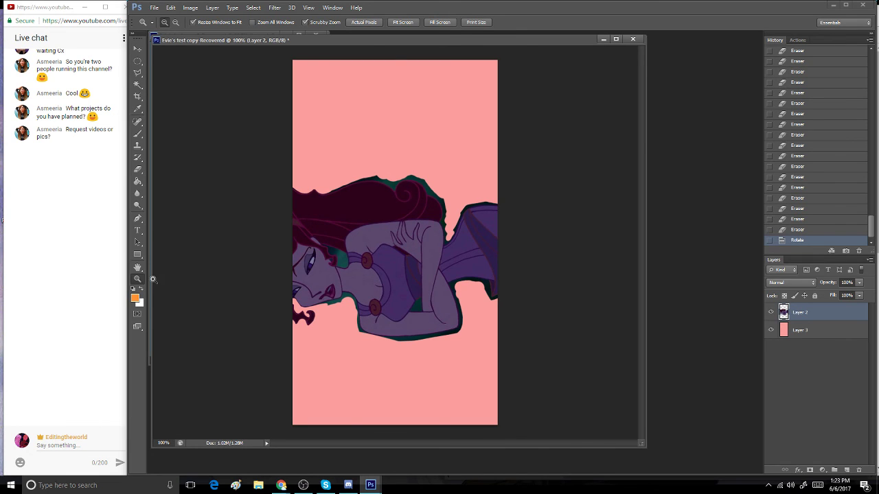
{"action": "left_click", "coordinate": [810, 231]}
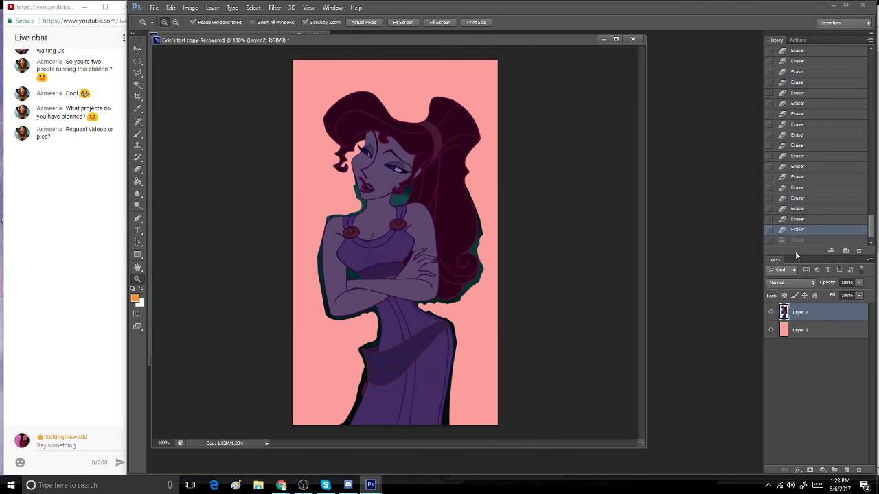
{"action": "left_click", "coordinate": [190, 7]}
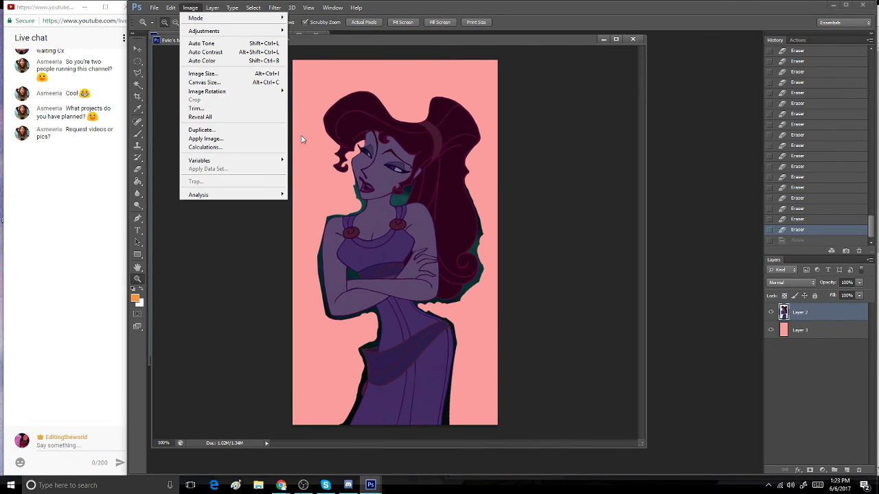
{"action": "mouse_move", "coordinate": [282, 93]}
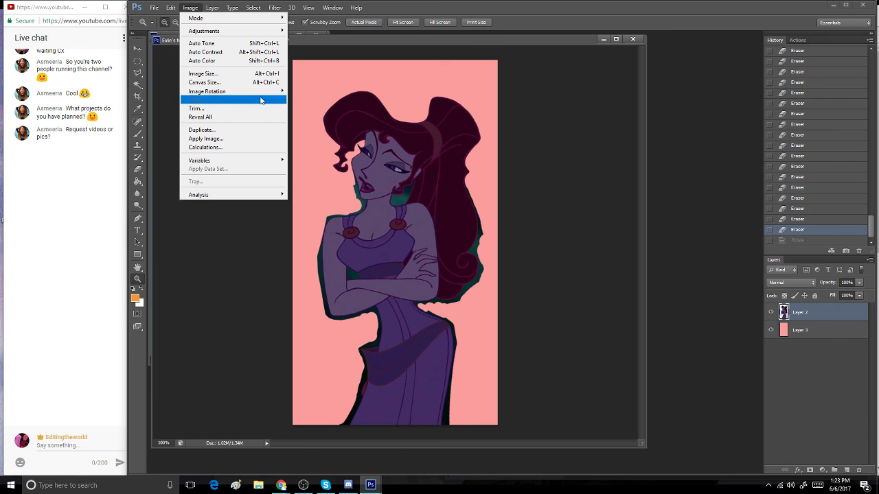
{"action": "left_click", "coordinate": [263, 83]}
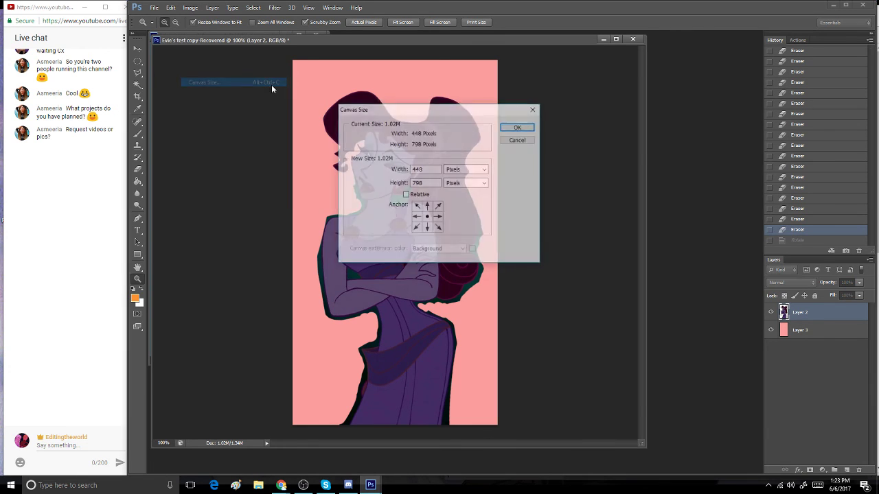
{"action": "left_click", "coordinate": [518, 140]}
- Rotate the whole canvas 90° counterclockwise
{"action": "left_click", "coordinate": [190, 8]}
{"action": "mouse_move", "coordinate": [267, 94]}
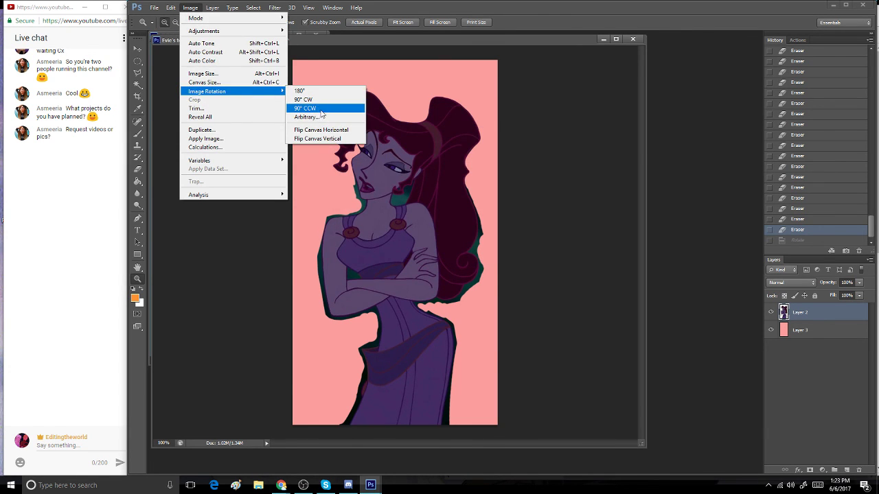
{"action": "left_click", "coordinate": [306, 108]}
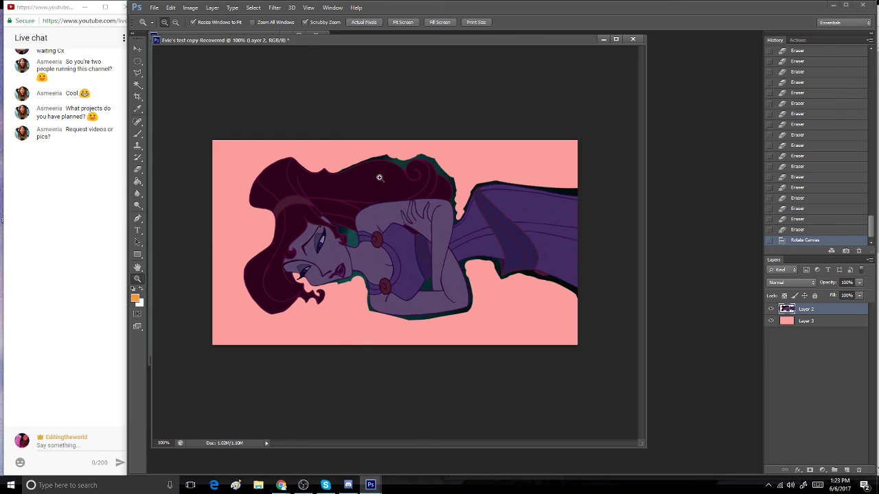
- Erase the green fringe along the hair's long outer edge and in the notch beside the curl
{"action": "left_click", "coordinate": [400, 173]}
{"action": "left_click", "coordinate": [446, 114]}
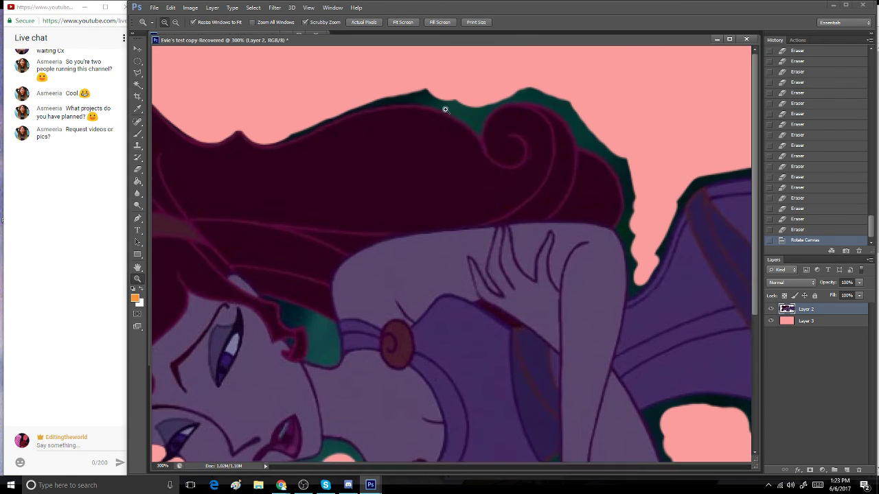
{"action": "left_click", "coordinate": [137, 170]}
{"action": "mouse_move", "coordinate": [275, 138]}
{"action": "left_mouse_down"}
{"action": "mouse_move", "coordinate": [319, 130]}
{"action": "mouse_move", "coordinate": [268, 139]}
{"action": "mouse_move", "coordinate": [339, 107]}
{"action": "mouse_move", "coordinate": [309, 120]}
{"action": "mouse_move", "coordinate": [348, 108]}
{"action": "mouse_move", "coordinate": [309, 125]}
{"action": "mouse_move", "coordinate": [373, 99]}
{"action": "mouse_move", "coordinate": [337, 110]}
{"action": "mouse_move", "coordinate": [399, 101]}
{"action": "mouse_move", "coordinate": [368, 97]}
{"action": "mouse_move", "coordinate": [461, 89]}
{"action": "left_mouse_up"}
{"action": "left_click", "coordinate": [790, 219]}
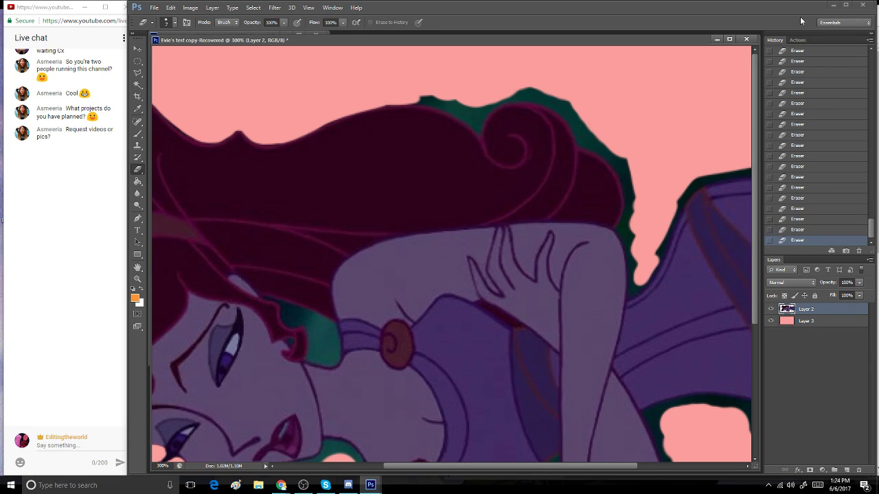
{"action": "mouse_move", "coordinate": [468, 102]}
{"action": "left_mouse_down"}
{"action": "mouse_move", "coordinate": [424, 93]}
{"action": "mouse_move", "coordinate": [488, 109]}
{"action": "mouse_move", "coordinate": [479, 97]}
{"action": "mouse_move", "coordinate": [477, 121]}
{"action": "mouse_move", "coordinate": [504, 81]}
{"action": "left_mouse_up"}
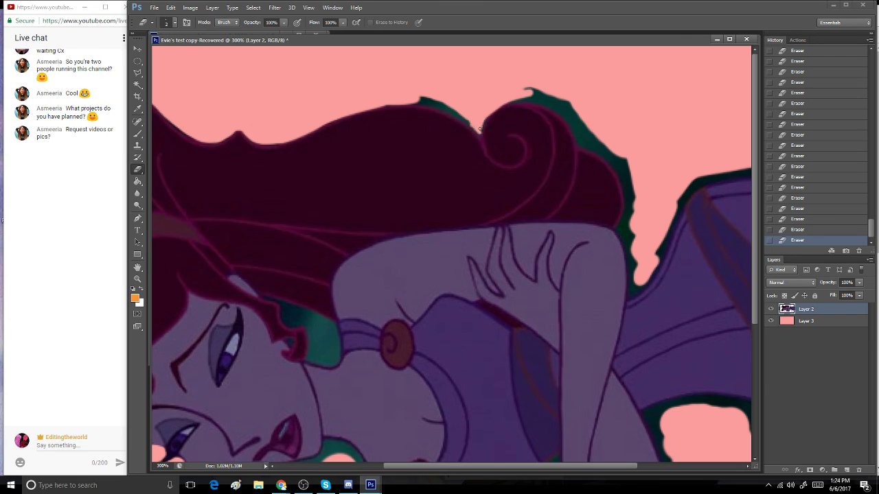
- Clear a small strip of fringe at the crest of the hair's outer edge with the Polygonal Lasso
{"action": "left_click", "coordinate": [137, 73]}
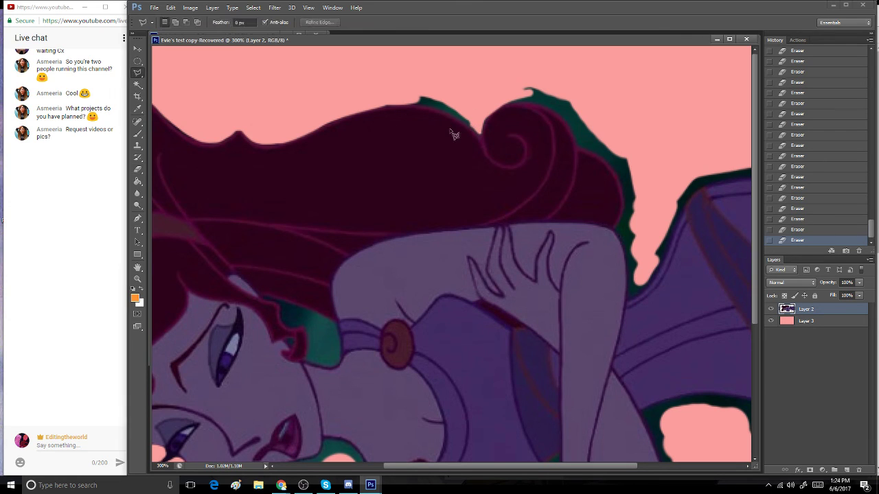
{"action": "left_click", "coordinate": [374, 107]}
{"action": "mouse_move", "coordinate": [386, 107]}
{"action": "left_mouse_down"}
{"action": "mouse_move", "coordinate": [401, 103]}
{"action": "mouse_move", "coordinate": [393, 84]}
{"action": "mouse_move", "coordinate": [394, 92]}
{"action": "left_mouse_up"}
{"action": "key", "text": "Delete"}
{"action": "key", "text": "ctrl+d"}
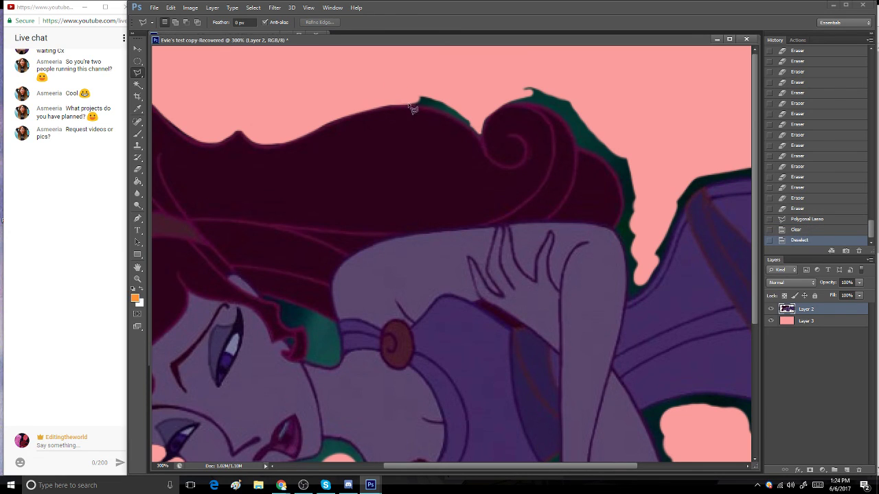
- Select the green wedge between the hair's crest and the curl with the Polygonal Lasso, clear it and deselect
{"action": "left_click", "coordinate": [403, 105]}
{"action": "left_click", "coordinate": [418, 107]}
{"action": "left_click", "coordinate": [438, 110]}
{"action": "left_click", "coordinate": [478, 103]}
{"action": "left_click", "coordinate": [431, 57]}
{"action": "left_click", "coordinate": [386, 65]}
{"action": "key", "text": "Delete"}
{"action": "key", "text": "ctrl+d"}
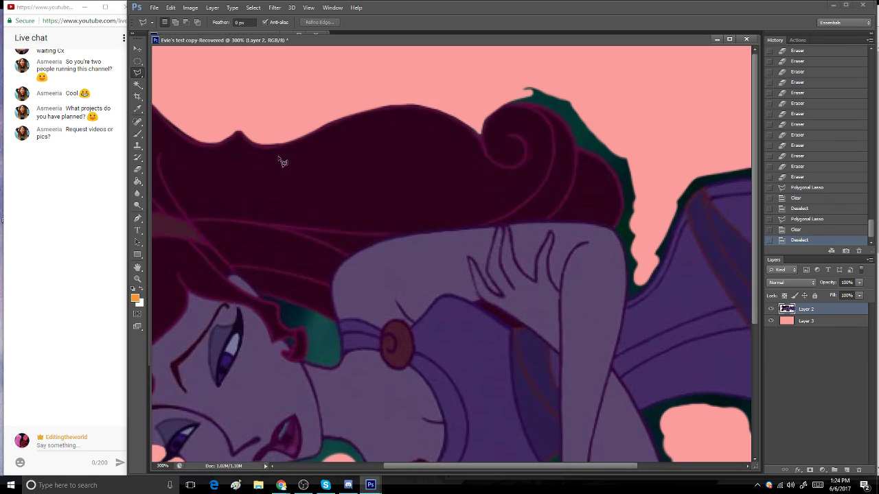
- Erase the remaining rough fringe along the hair edge from the crest to the start of the curl
{"action": "left_click", "coordinate": [137, 168]}
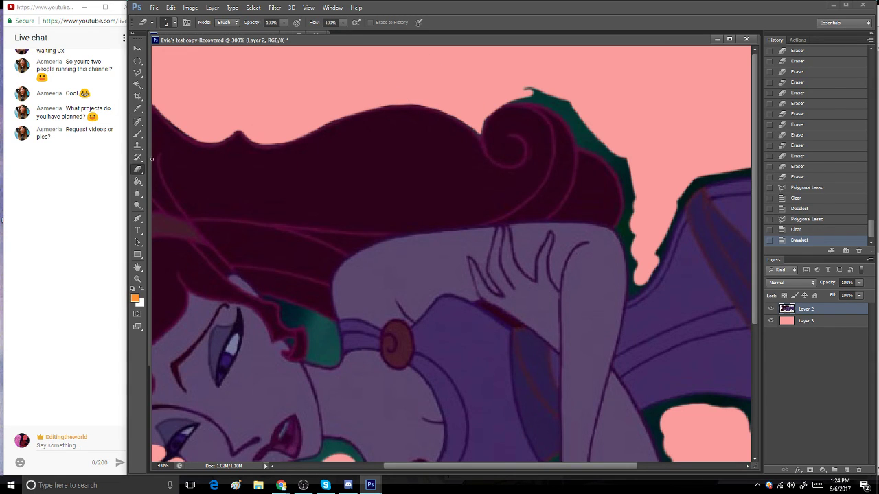
{"action": "left_click", "coordinate": [378, 104]}
{"action": "left_click", "coordinate": [380, 104]}
{"action": "left_click", "coordinate": [386, 104]}
{"action": "left_click_drag", "start_coordinate": [386, 104], "coordinate": [430, 101]}
{"action": "mouse_move", "coordinate": [432, 101]}
{"action": "left_mouse_down"}
{"action": "mouse_move", "coordinate": [487, 114]}
{"action": "mouse_move", "coordinate": [500, 102]}
{"action": "left_mouse_up"}
{"action": "left_click_drag", "start_coordinate": [502, 101], "coordinate": [511, 97]}
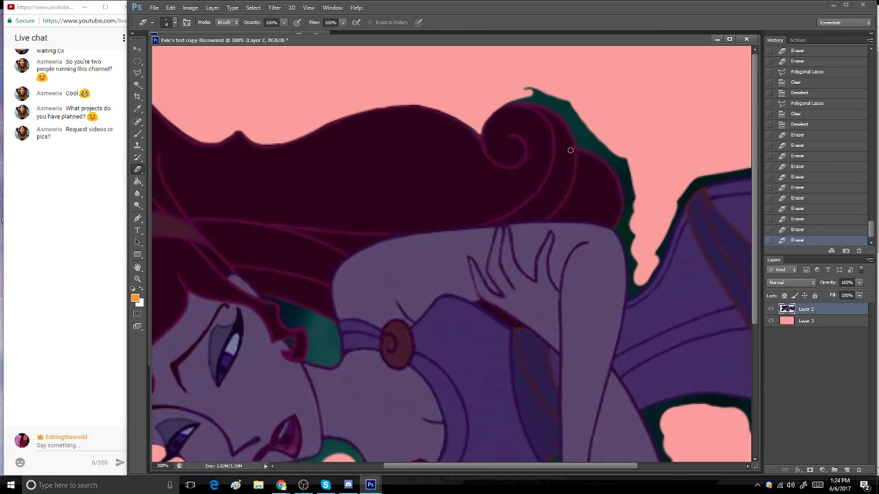
- Erase the green fringe along the curl's outer side and around the rounded end of the ponytail
{"action": "left_click_drag", "start_coordinate": [577, 466], "coordinate": [647, 463]}
{"action": "mouse_move", "coordinate": [391, 89]}
{"action": "left_mouse_down"}
{"action": "mouse_move", "coordinate": [360, 90]}
{"action": "mouse_move", "coordinate": [399, 101]}
{"action": "left_mouse_up"}
{"action": "mouse_move", "coordinate": [410, 125]}
{"action": "left_mouse_down"}
{"action": "mouse_move", "coordinate": [419, 143]}
{"action": "mouse_move", "coordinate": [401, 97]}
{"action": "mouse_move", "coordinate": [427, 141]}
{"action": "mouse_move", "coordinate": [416, 113]}
{"action": "left_mouse_up"}
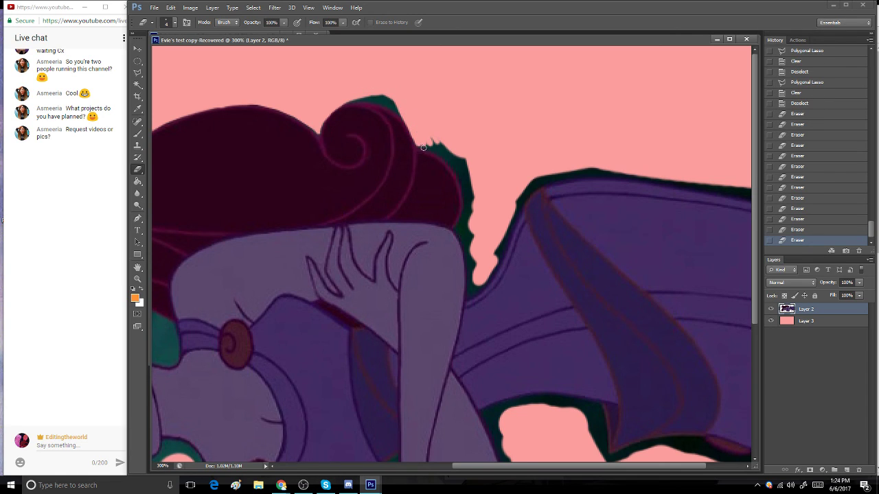
{"action": "mouse_move", "coordinate": [419, 145]}
{"action": "left_mouse_down"}
{"action": "mouse_move", "coordinate": [462, 176]}
{"action": "mouse_move", "coordinate": [460, 151]}
{"action": "mouse_move", "coordinate": [466, 162]}
{"action": "mouse_move", "coordinate": [428, 128]}
{"action": "left_mouse_up"}
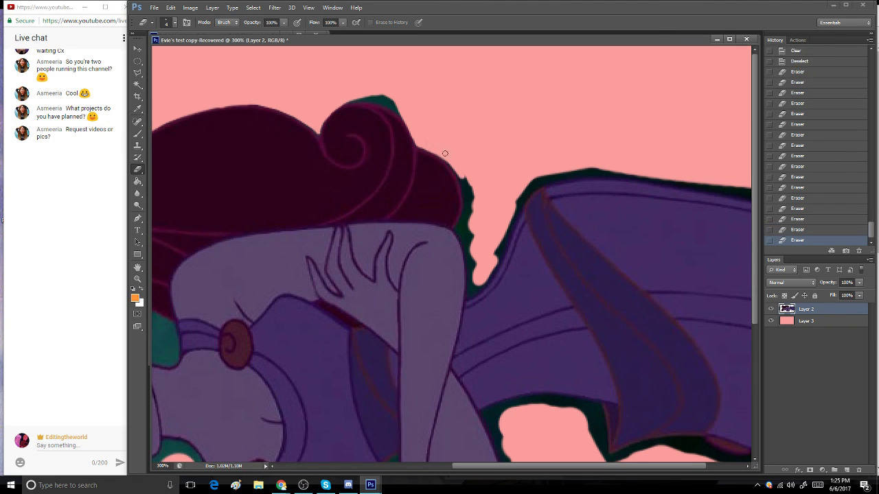
{"action": "mouse_move", "coordinate": [450, 162]}
{"action": "left_mouse_down"}
{"action": "mouse_move", "coordinate": [470, 207]}
{"action": "mouse_move", "coordinate": [460, 183]}
{"action": "left_mouse_up"}
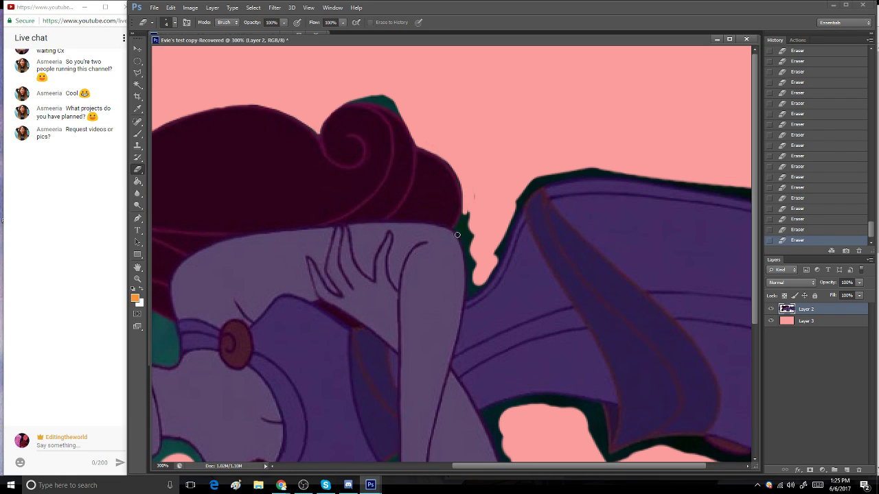
- Erase the green fringe from the ponytail's end down along the arm using a 3 px hard round eraser
{"action": "left_click_drag", "start_coordinate": [455, 230], "coordinate": [473, 209]}
{"action": "mouse_move", "coordinate": [457, 232]}
{"action": "left_mouse_down"}
{"action": "mouse_move", "coordinate": [469, 254]}
{"action": "mouse_move", "coordinate": [460, 232]}
{"action": "mouse_move", "coordinate": [471, 231]}
{"action": "mouse_move", "coordinate": [469, 266]}
{"action": "left_mouse_up"}
{"action": "mouse_move", "coordinate": [474, 227]}
{"action": "left_mouse_down"}
{"action": "mouse_move", "coordinate": [464, 227]}
{"action": "mouse_move", "coordinate": [473, 245]}
{"action": "left_mouse_up"}
{"action": "right_click", "coordinate": [469, 287]}
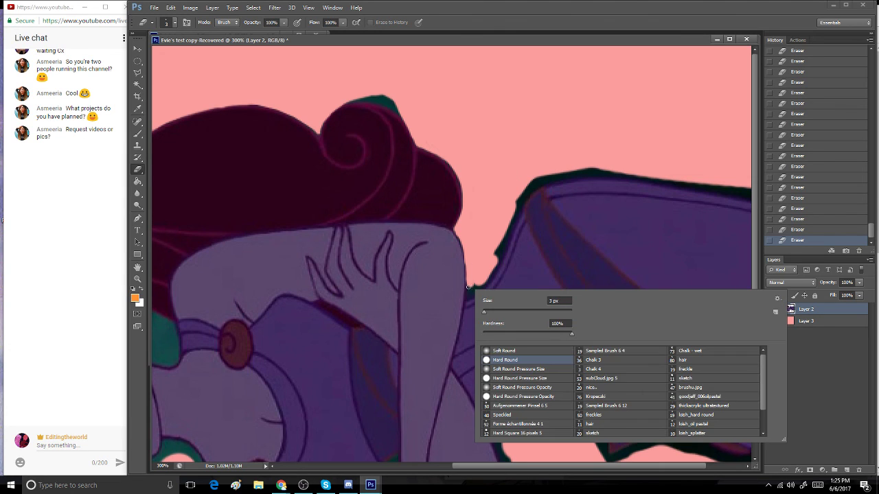
{"action": "left_click", "coordinate": [508, 180]}
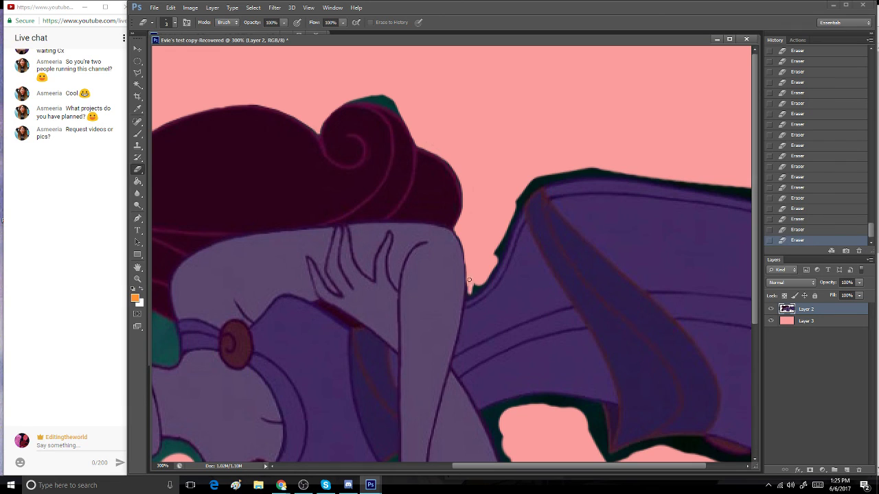
- Erase the green fringe in the corner between the arm and the dress, and part of it above the curl
{"action": "left_click_drag", "start_coordinate": [468, 280], "coordinate": [470, 294]}
{"action": "left_click", "coordinate": [474, 287]}
{"action": "mouse_move", "coordinate": [477, 290]}
{"action": "left_mouse_down"}
{"action": "mouse_move", "coordinate": [495, 264]}
{"action": "mouse_move", "coordinate": [478, 289]}
{"action": "mouse_move", "coordinate": [487, 275]}
{"action": "left_mouse_up"}
{"action": "mouse_move", "coordinate": [501, 241]}
{"action": "left_mouse_down"}
{"action": "mouse_move", "coordinate": [488, 275]}
{"action": "mouse_move", "coordinate": [500, 246]}
{"action": "left_mouse_up"}
{"action": "mouse_move", "coordinate": [364, 91]}
{"action": "left_mouse_down"}
{"action": "mouse_move", "coordinate": [343, 102]}
{"action": "mouse_move", "coordinate": [390, 96]}
{"action": "left_mouse_up"}
- Rotate the canvas 90° counterclockwise three times to bring the character upright
{"action": "left_click", "coordinate": [190, 8]}
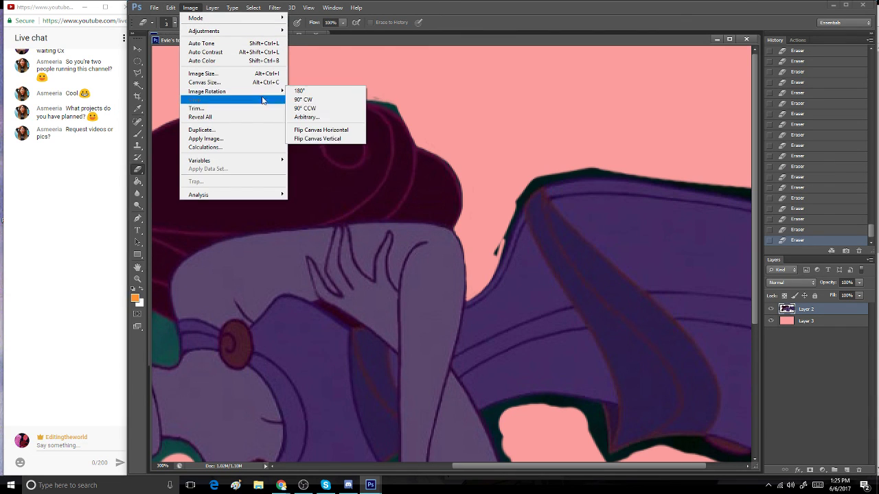
{"action": "left_click", "coordinate": [310, 109]}
{"action": "left_click", "coordinate": [191, 7]}
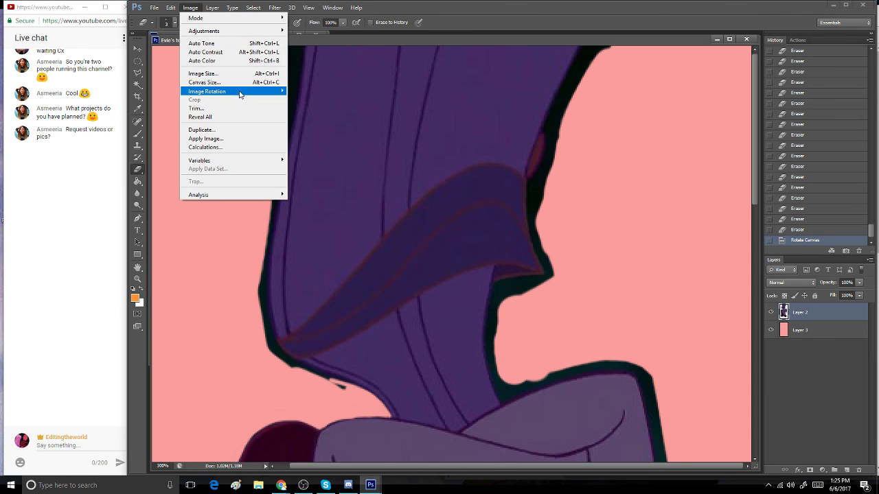
{"action": "left_click", "coordinate": [310, 108]}
{"action": "left_click", "coordinate": [191, 8]}
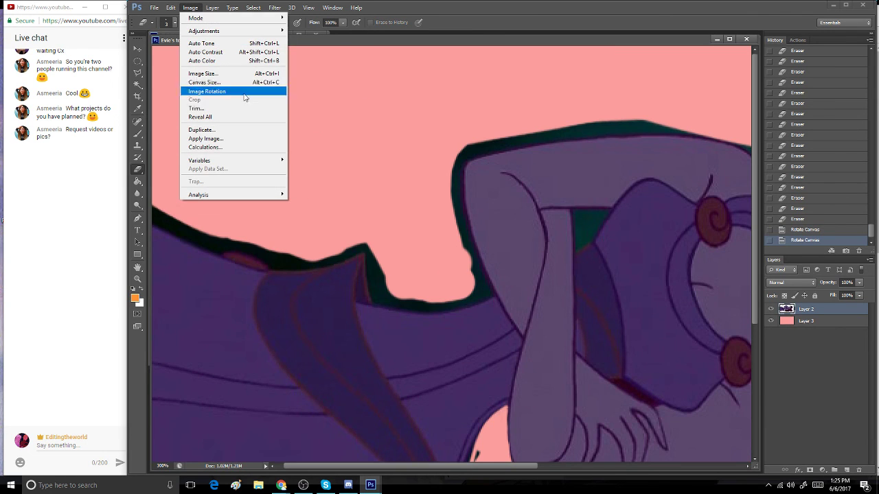
{"action": "mouse_move", "coordinate": [248, 91]}
{"action": "left_click", "coordinate": [319, 109]}
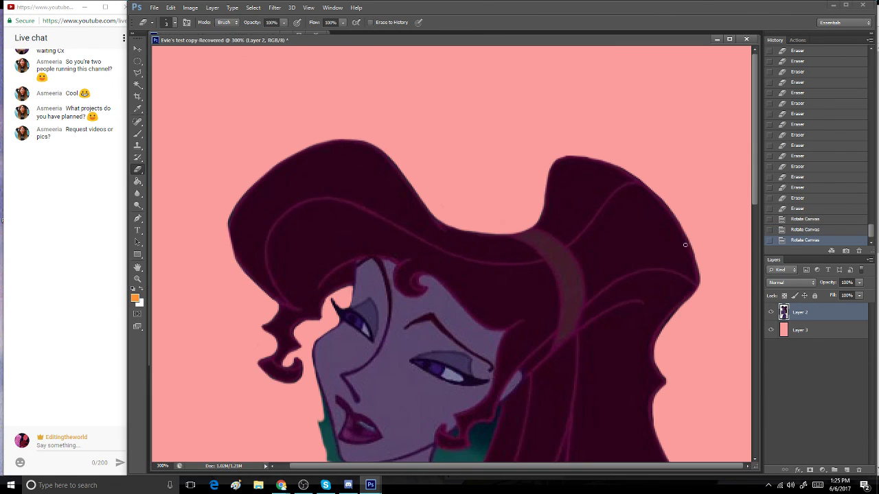
- Erase the remaining green fringe along the outer edge of the ponytail's lower curl
{"action": "left_click_drag", "start_coordinate": [755, 188], "coordinate": [757, 343]}
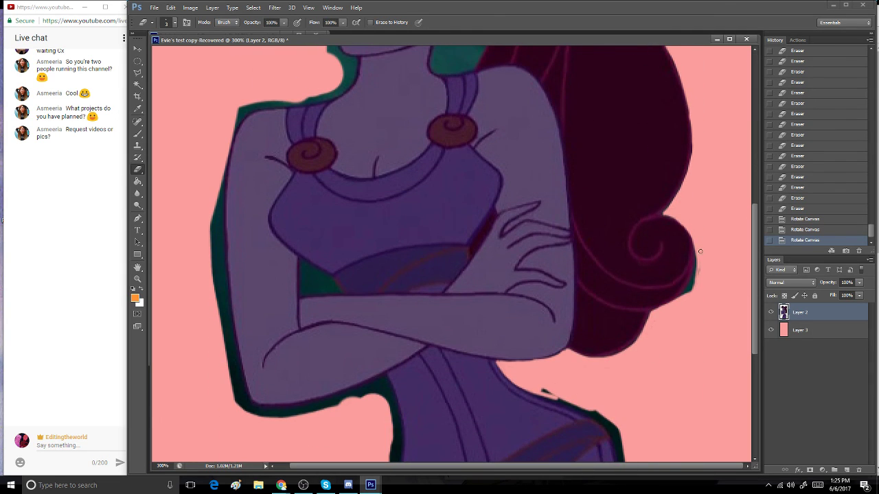
{"action": "mouse_move", "coordinate": [701, 251]}
{"action": "left_mouse_down"}
{"action": "mouse_move", "coordinate": [694, 289]}
{"action": "mouse_move", "coordinate": [696, 261]}
{"action": "left_mouse_up"}
{"action": "left_click", "coordinate": [865, 360]}
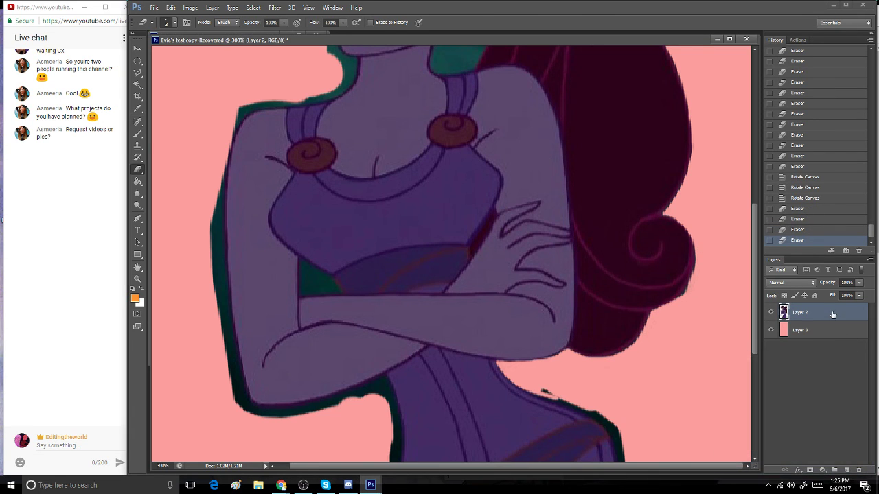
{"action": "mouse_move", "coordinate": [697, 246]}
{"action": "left_mouse_down"}
{"action": "mouse_move", "coordinate": [678, 298]}
{"action": "mouse_move", "coordinate": [690, 282]}
{"action": "left_mouse_up"}
{"action": "mouse_move", "coordinate": [700, 256]}
{"action": "left_mouse_down"}
{"action": "mouse_move", "coordinate": [702, 263]}
{"action": "mouse_move", "coordinate": [704, 250]}
{"action": "left_mouse_up"}
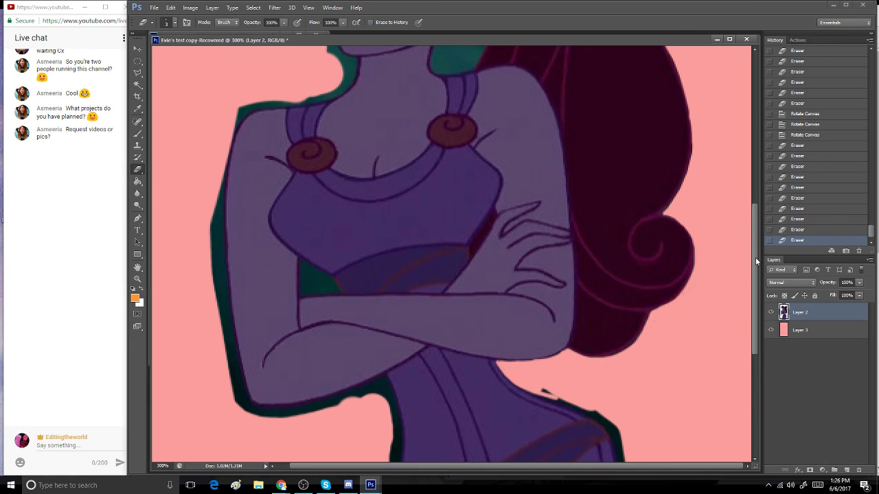
- Erase the green fringe from the back of the waist over the hip and partway down the skirt with a 5 px eraser
{"action": "scroll", "coordinate": [752, 259], "scroll_direction": "down", "scroll_amount": 4}
{"action": "key", "text": "]"}
{"action": "key", "text": "Return"}
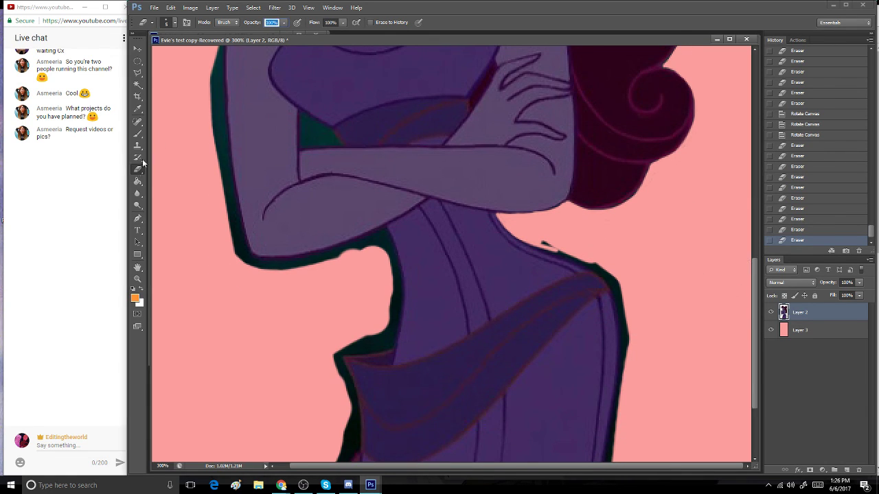
{"action": "left_click_drag", "start_coordinate": [383, 39], "coordinate": [382, 36]}
{"action": "mouse_move", "coordinate": [529, 238]}
{"action": "left_mouse_down"}
{"action": "mouse_move", "coordinate": [618, 277]}
{"action": "mouse_move", "coordinate": [595, 271]}
{"action": "mouse_move", "coordinate": [621, 287]}
{"action": "mouse_move", "coordinate": [609, 274]}
{"action": "mouse_move", "coordinate": [619, 295]}
{"action": "mouse_move", "coordinate": [603, 274]}
{"action": "mouse_move", "coordinate": [627, 341]}
{"action": "mouse_move", "coordinate": [620, 278]}
{"action": "mouse_move", "coordinate": [614, 316]}
{"action": "mouse_move", "coordinate": [612, 300]}
{"action": "mouse_move", "coordinate": [623, 383]}
{"action": "mouse_move", "coordinate": [619, 312]}
{"action": "mouse_move", "coordinate": [622, 336]}
{"action": "left_mouse_up"}
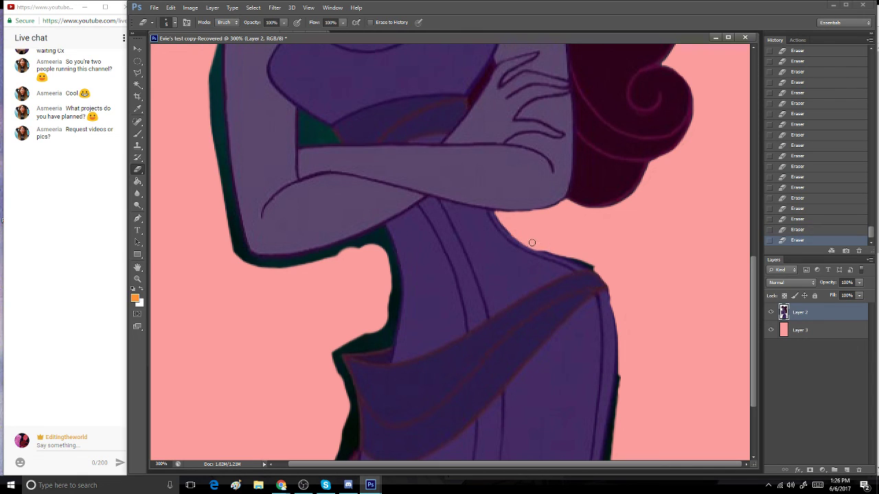
{"action": "left_click_drag", "start_coordinate": [543, 250], "coordinate": [603, 273]}
{"action": "left_click", "coordinate": [821, 222]}
{"action": "left_click_drag", "start_coordinate": [756, 283], "coordinate": [729, 335]}
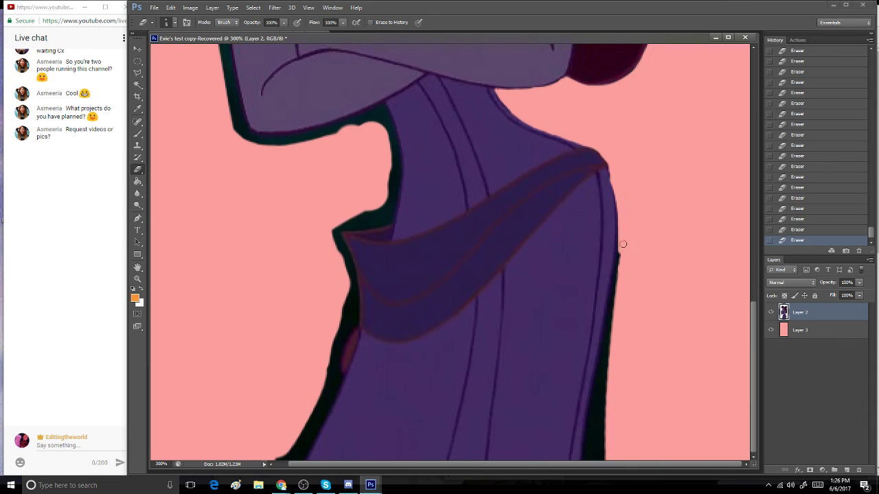
{"action": "left_click_drag", "start_coordinate": [622, 244], "coordinate": [620, 269]}
{"action": "left_click_drag", "start_coordinate": [621, 206], "coordinate": [618, 305]}
- Select the remaining dark fringe along the skirt's back edge with the Polygonal Lasso, delete it and deselect
{"action": "left_click", "coordinate": [138, 72]}
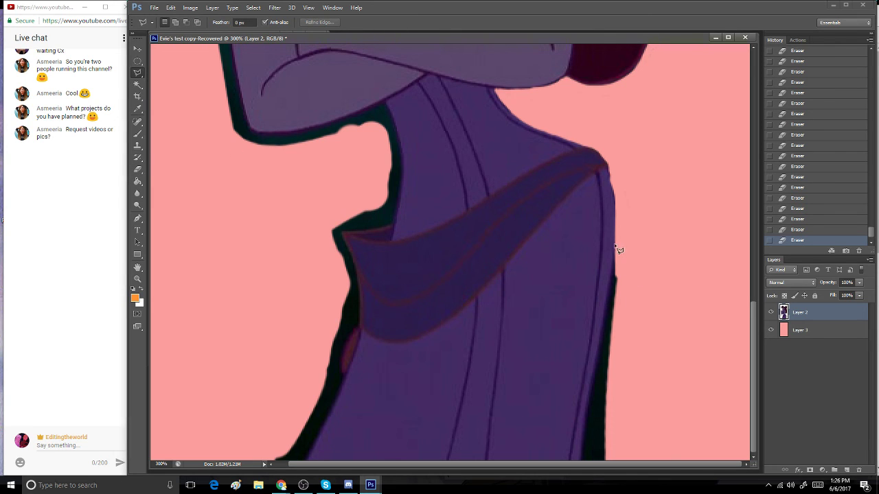
{"action": "mouse_move", "coordinate": [616, 244]}
{"action": "left_mouse_down"}
{"action": "mouse_move", "coordinate": [611, 333]}
{"action": "mouse_move", "coordinate": [600, 344]}
{"action": "mouse_move", "coordinate": [583, 461]}
{"action": "mouse_move", "coordinate": [635, 475]}
{"action": "mouse_move", "coordinate": [663, 339]}
{"action": "mouse_move", "coordinate": [668, 278]}
{"action": "mouse_move", "coordinate": [657, 282]}
{"action": "left_mouse_up"}
{"action": "key", "text": "Delete"}
{"action": "key", "text": "ctrl+d"}
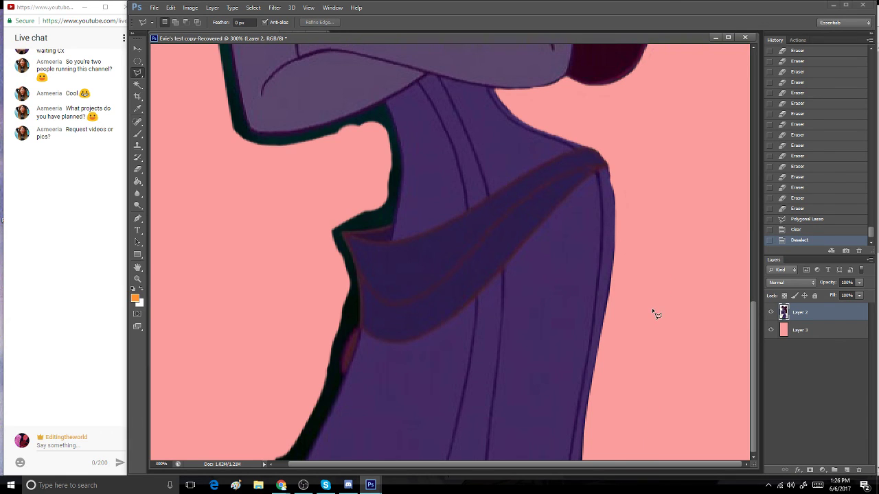
- Erase the green fringe along the front of the waist and down the upper front edge of the sash
{"action": "left_click", "coordinate": [139, 169]}
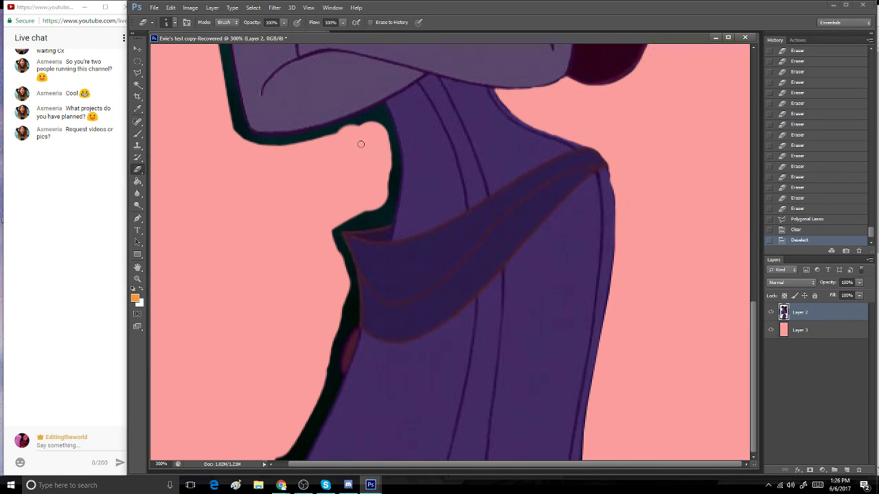
{"action": "left_click_drag", "start_coordinate": [361, 145], "coordinate": [373, 180]}
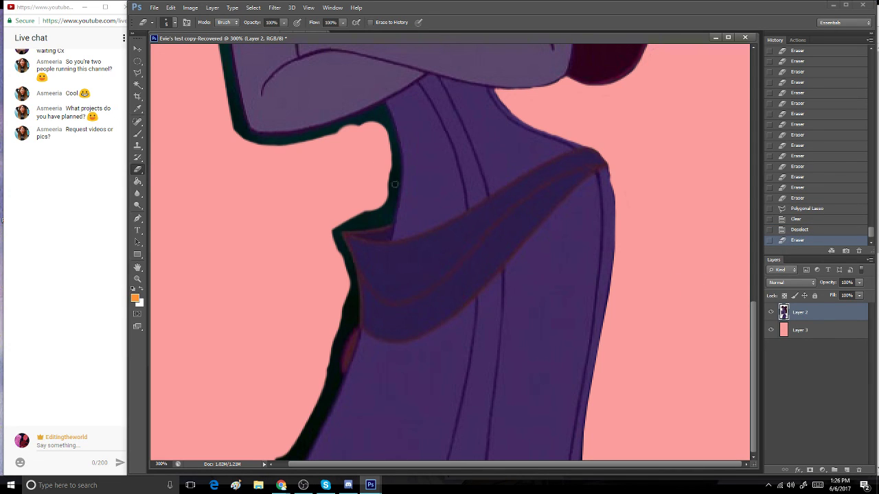
{"action": "left_click_drag", "start_coordinate": [386, 128], "coordinate": [394, 169]}
{"action": "mouse_move", "coordinate": [387, 124]}
{"action": "left_mouse_down"}
{"action": "mouse_move", "coordinate": [396, 162]}
{"action": "mouse_move", "coordinate": [390, 142]}
{"action": "mouse_move", "coordinate": [389, 189]}
{"action": "mouse_move", "coordinate": [334, 225]}
{"action": "mouse_move", "coordinate": [346, 273]}
{"action": "left_mouse_up"}
{"action": "mouse_move", "coordinate": [337, 235]}
{"action": "left_mouse_down"}
{"action": "mouse_move", "coordinate": [347, 267]}
{"action": "mouse_move", "coordinate": [333, 230]}
{"action": "mouse_move", "coordinate": [348, 279]}
{"action": "mouse_move", "coordinate": [341, 243]}
{"action": "mouse_move", "coordinate": [352, 268]}
{"action": "mouse_move", "coordinate": [353, 304]}
{"action": "left_mouse_up"}
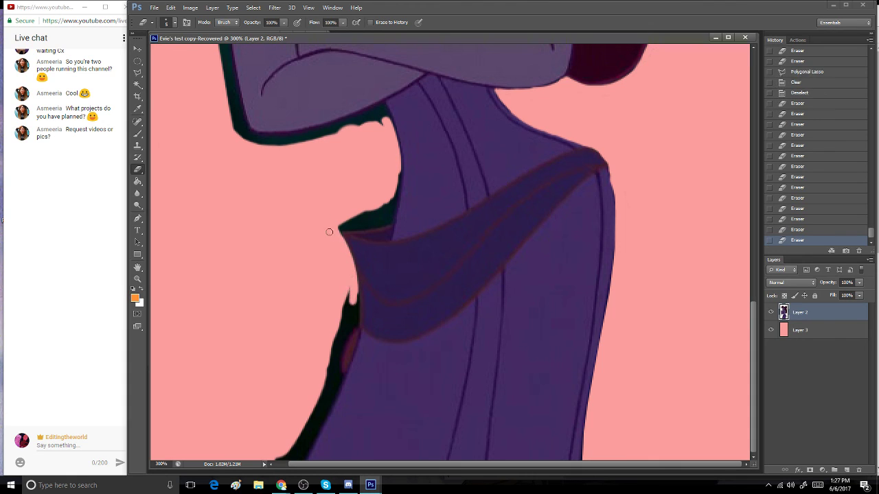
- Erase the green wedge between the sash's pointed tip and the waist
{"action": "mouse_move", "coordinate": [336, 226]}
{"action": "left_mouse_down"}
{"action": "mouse_move", "coordinate": [346, 244]}
{"action": "mouse_move", "coordinate": [349, 221]}
{"action": "mouse_move", "coordinate": [357, 223]}
{"action": "mouse_move", "coordinate": [344, 229]}
{"action": "mouse_move", "coordinate": [370, 223]}
{"action": "mouse_move", "coordinate": [349, 223]}
{"action": "mouse_move", "coordinate": [375, 205]}
{"action": "left_mouse_up"}
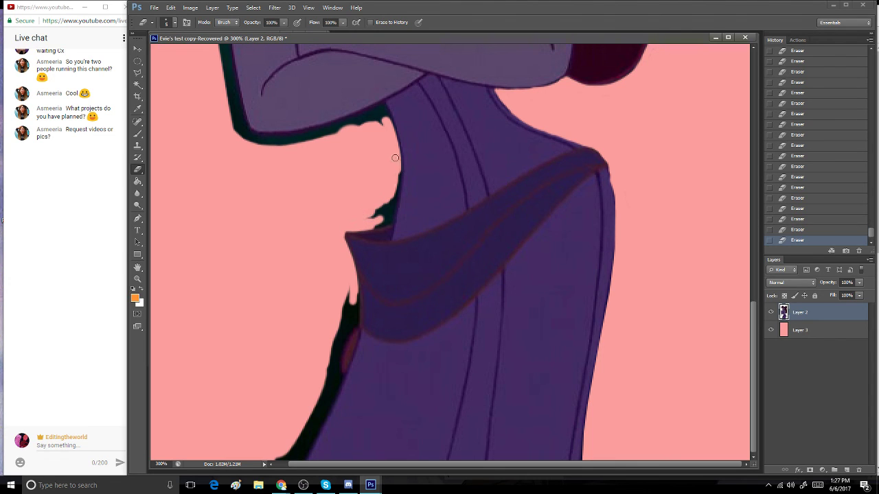
{"action": "mouse_move", "coordinate": [395, 158]}
{"action": "left_mouse_down"}
{"action": "mouse_move", "coordinate": [396, 184]}
{"action": "mouse_move", "coordinate": [390, 203]}
{"action": "mouse_move", "coordinate": [367, 218]}
{"action": "mouse_move", "coordinate": [374, 221]}
{"action": "left_mouse_up"}
{"action": "left_click", "coordinate": [798, 219]}
{"action": "left_click_drag", "start_coordinate": [377, 224], "coordinate": [389, 219]}
- Erase the green fringe around the outside of the elbow, undoing the last strokes and redoing that part of the edge
{"action": "mouse_move", "coordinate": [238, 109]}
{"action": "left_mouse_down"}
{"action": "mouse_move", "coordinate": [243, 146]}
{"action": "mouse_move", "coordinate": [227, 116]}
{"action": "mouse_move", "coordinate": [230, 88]}
{"action": "mouse_move", "coordinate": [243, 135]}
{"action": "mouse_move", "coordinate": [233, 83]}
{"action": "mouse_move", "coordinate": [255, 157]}
{"action": "mouse_move", "coordinate": [240, 118]}
{"action": "mouse_move", "coordinate": [250, 136]}
{"action": "mouse_move", "coordinate": [281, 146]}
{"action": "mouse_move", "coordinate": [244, 136]}
{"action": "mouse_move", "coordinate": [296, 149]}
{"action": "left_mouse_up"}
{"action": "left_click", "coordinate": [791, 228]}
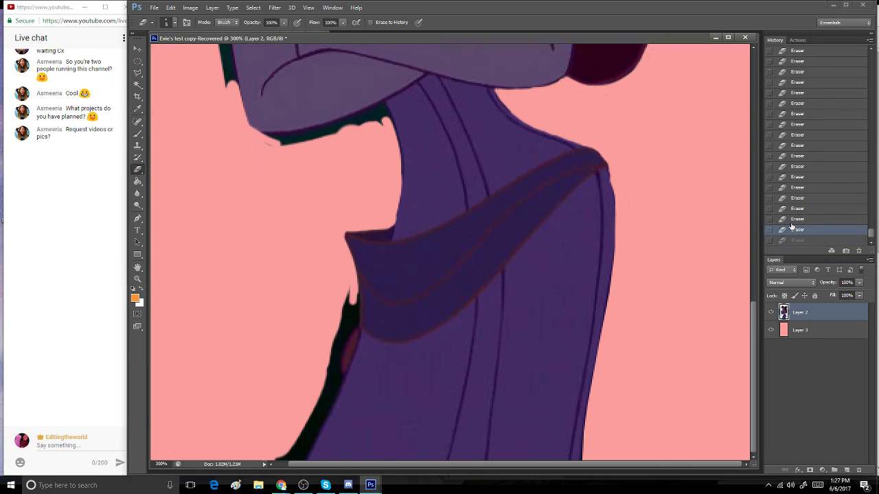
{"action": "left_click", "coordinate": [793, 219]}
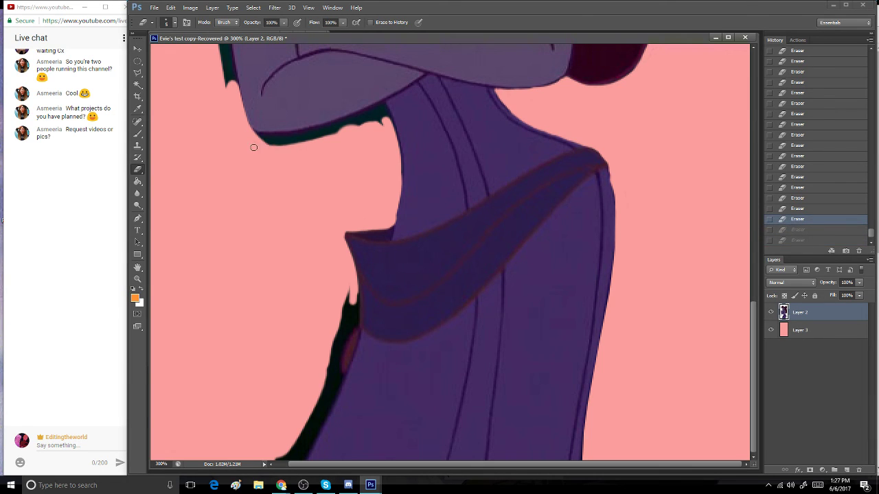
{"action": "key", "text": "ctrl+shift+z"}
{"action": "key", "text": "ctrl+shift+z"}
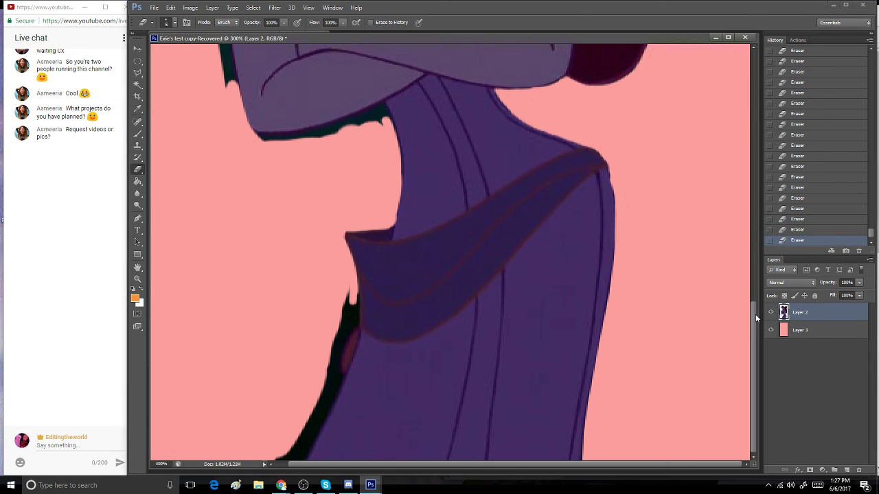
- Erase the dark fringe beside the sash's lower front edge and around the red patch below it
{"action": "right_click", "coordinate": [755, 340]}
{"action": "left_click", "coordinate": [312, 335]}
{"action": "mouse_move", "coordinate": [336, 319]}
{"action": "left_mouse_down"}
{"action": "mouse_move", "coordinate": [350, 285]}
{"action": "mouse_move", "coordinate": [353, 334]}
{"action": "mouse_move", "coordinate": [347, 353]}
{"action": "mouse_move", "coordinate": [352, 323]}
{"action": "mouse_move", "coordinate": [335, 358]}
{"action": "mouse_move", "coordinate": [341, 319]}
{"action": "mouse_move", "coordinate": [350, 352]}
{"action": "left_mouse_up"}
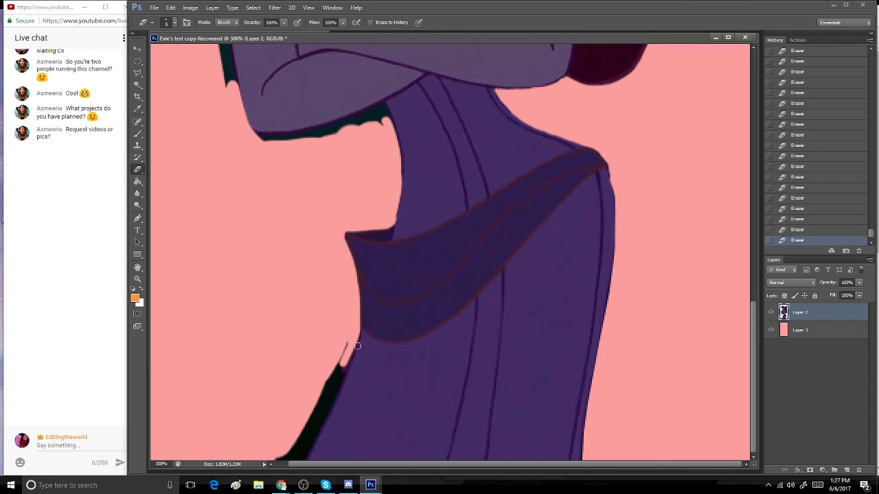
- Step back through the history to undo the eraser strokes that cut into the red patch below the sash
{"action": "scroll", "coordinate": [357, 346], "scroll_direction": "up", "scroll_amount": 5}
{"action": "left_click", "coordinate": [796, 230]}
{"action": "left_click_drag", "start_coordinate": [755, 268], "coordinate": [757, 320]}
{"action": "left_click", "coordinate": [802, 220]}
{"action": "left_click", "coordinate": [808, 189]}
{"action": "left_click", "coordinate": [811, 168]}
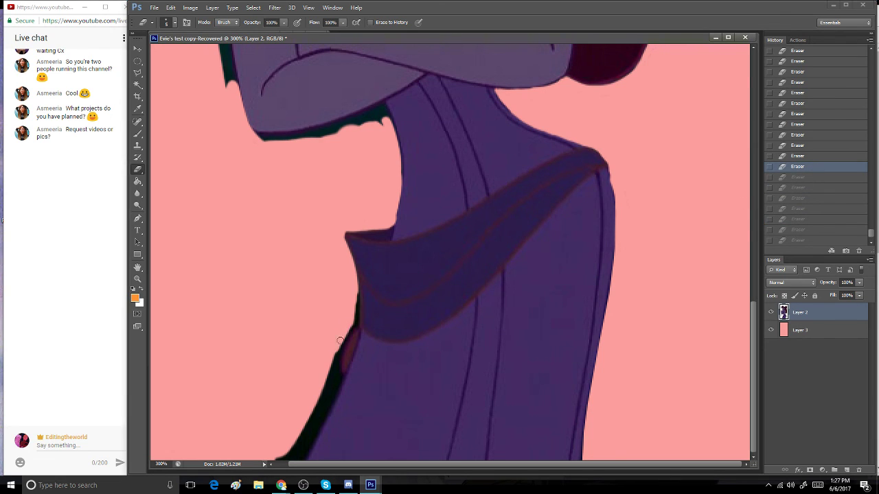
- Erase the dark fringe along the outer side of the red patch and part of it down the skirt's front edge
{"action": "mouse_move", "coordinate": [354, 322]}
{"action": "left_mouse_down"}
{"action": "mouse_move", "coordinate": [354, 284]}
{"action": "mouse_move", "coordinate": [354, 319]}
{"action": "left_mouse_up"}
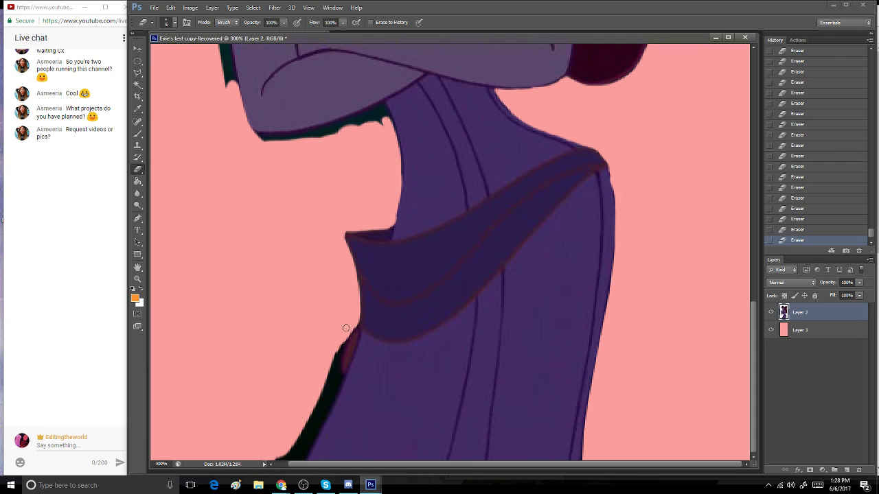
{"action": "mouse_move", "coordinate": [346, 328]}
{"action": "left_mouse_down"}
{"action": "mouse_move", "coordinate": [342, 358]}
{"action": "mouse_move", "coordinate": [334, 342]}
{"action": "mouse_move", "coordinate": [317, 394]}
{"action": "left_mouse_up"}
{"action": "mouse_move", "coordinate": [272, 453]}
{"action": "left_mouse_down"}
{"action": "mouse_move", "coordinate": [324, 390]}
{"action": "mouse_move", "coordinate": [310, 421]}
{"action": "mouse_move", "coordinate": [315, 397]}
{"action": "left_mouse_up"}
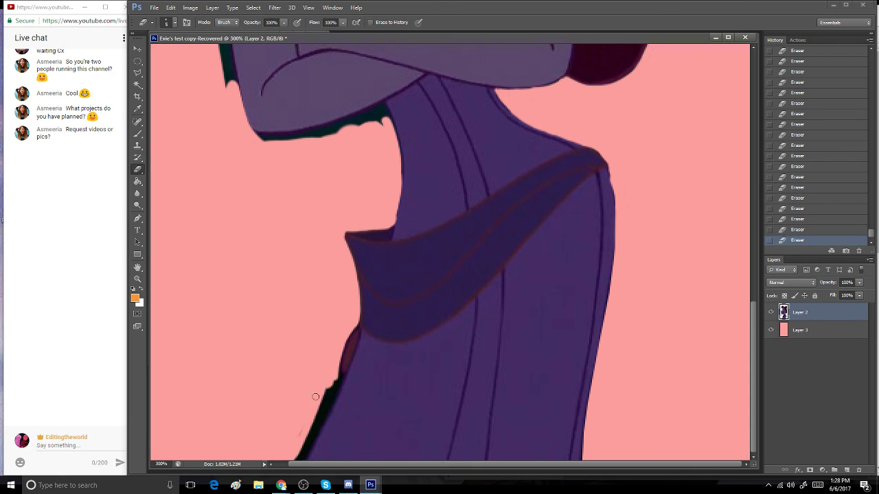
- Select the dark fringe left along the skirt's front edge with the Polygonal Lasso, delete it and deselect
{"action": "left_click", "coordinate": [138, 72]}
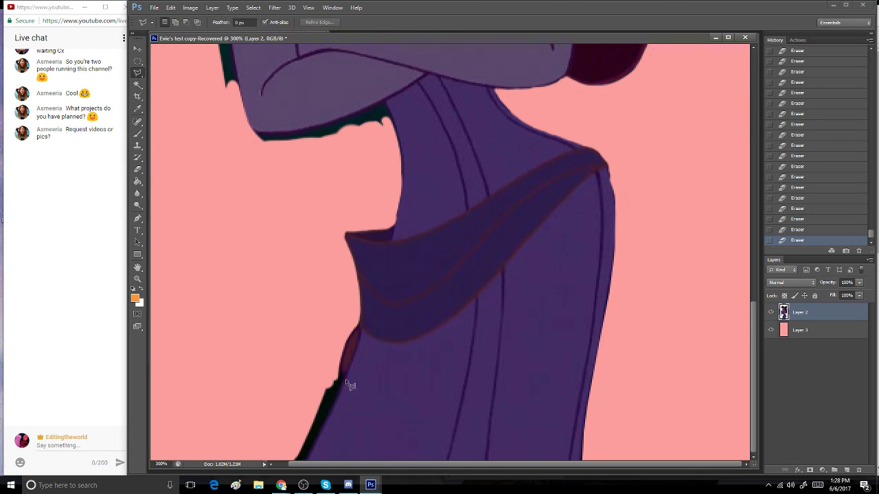
{"action": "mouse_move", "coordinate": [342, 379]}
{"action": "left_mouse_down"}
{"action": "mouse_move", "coordinate": [337, 408]}
{"action": "mouse_move", "coordinate": [341, 401]}
{"action": "mouse_move", "coordinate": [300, 471]}
{"action": "mouse_move", "coordinate": [307, 471]}
{"action": "mouse_move", "coordinate": [295, 471]}
{"action": "mouse_move", "coordinate": [254, 418]}
{"action": "mouse_move", "coordinate": [278, 373]}
{"action": "mouse_move", "coordinate": [339, 369]}
{"action": "mouse_move", "coordinate": [341, 379]}
{"action": "left_mouse_up"}
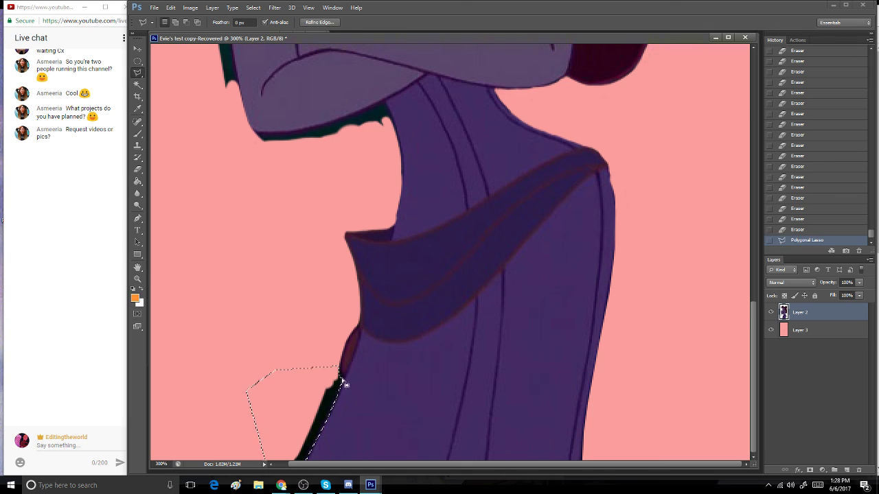
{"action": "key", "text": "Delete"}
{"action": "key", "text": "ctrl+d"}
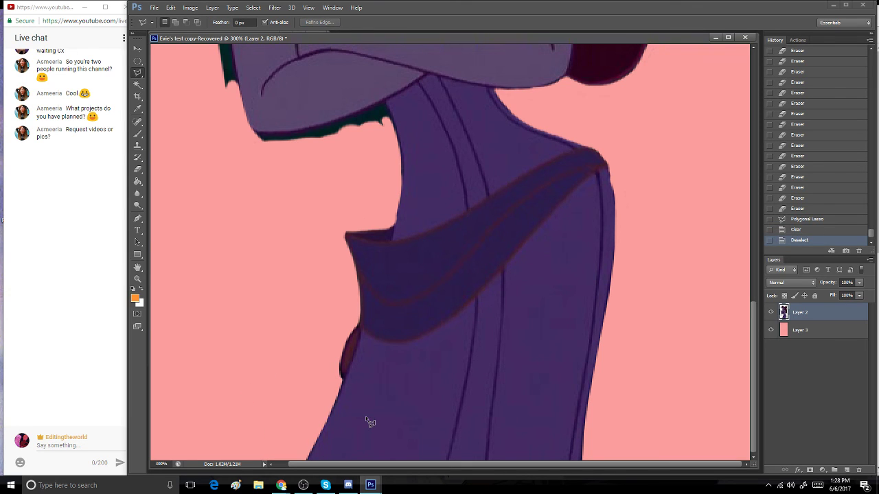
- Erase the dark remnants around the lower tip of the red patch with the Eraser
{"action": "left_click", "coordinate": [138, 169]}
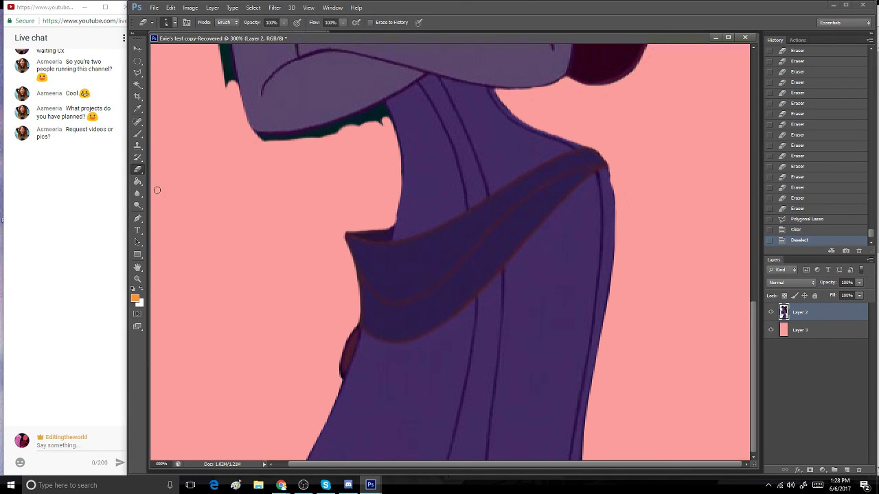
{"action": "left_click_drag", "start_coordinate": [334, 371], "coordinate": [338, 377]}
{"action": "left_click", "coordinate": [337, 384]}
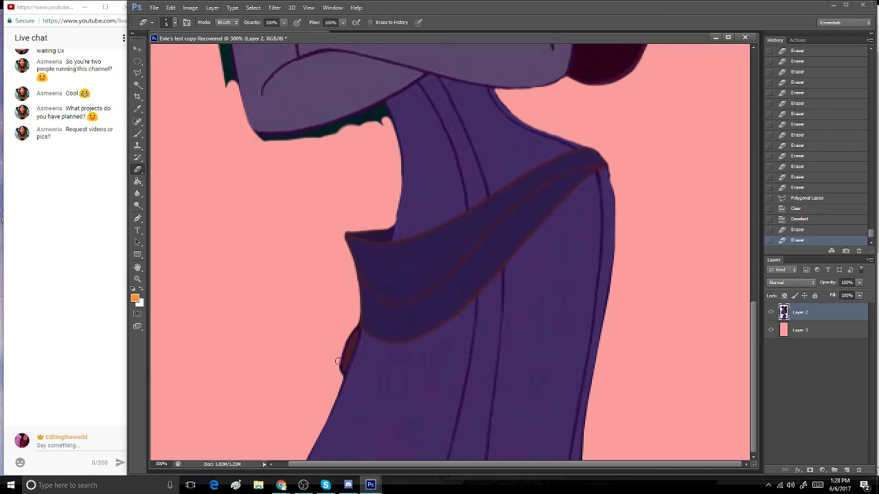
- Erase the leftover fringe around the small red cloth piece below the sash's corner at the hip
{"action": "left_click_drag", "start_coordinate": [346, 333], "coordinate": [330, 387]}
{"action": "left_click", "coordinate": [331, 375]}
{"action": "left_click", "coordinate": [353, 318]}
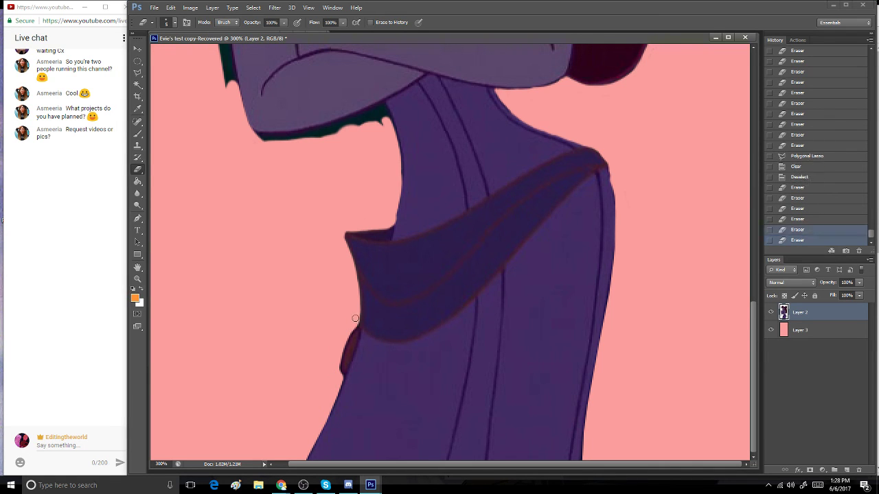
{"action": "left_click", "coordinate": [353, 313]}
- Rotate the canvas 90° clockwise
{"action": "left_click_drag", "start_coordinate": [755, 316], "coordinate": [729, 257]}
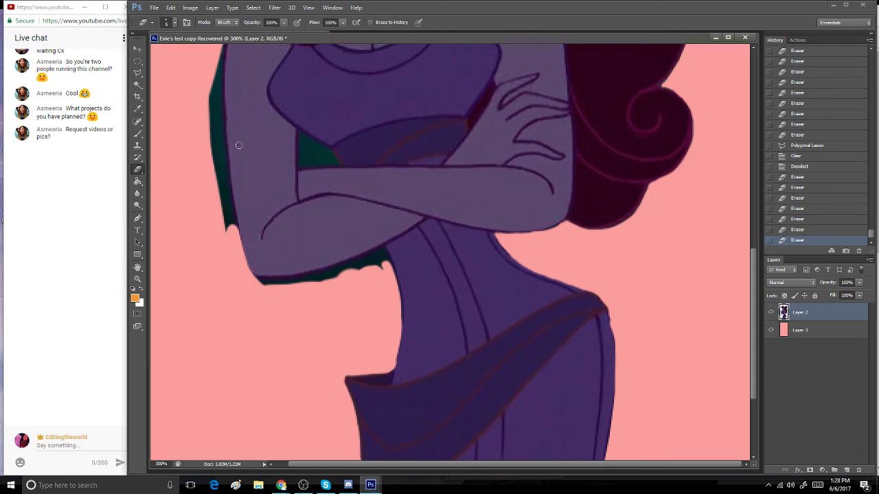
{"action": "left_click", "coordinate": [189, 10]}
{"action": "mouse_move", "coordinate": [240, 91]}
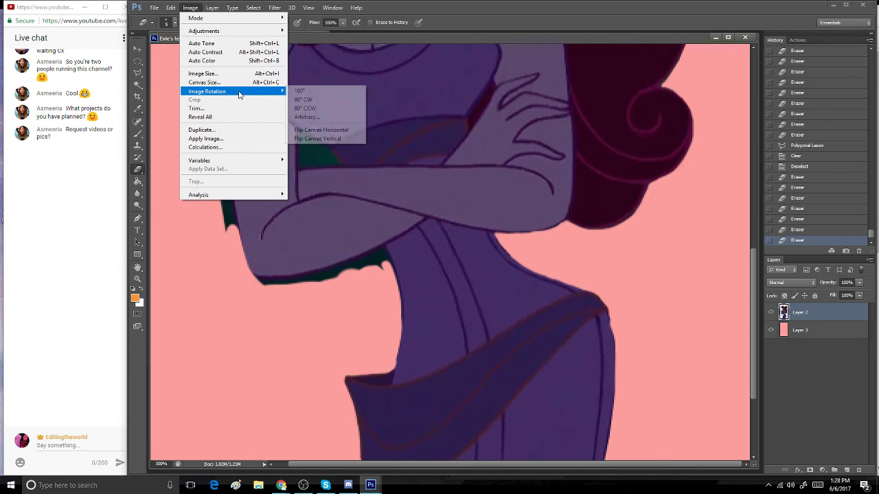
{"action": "left_click", "coordinate": [319, 99]}
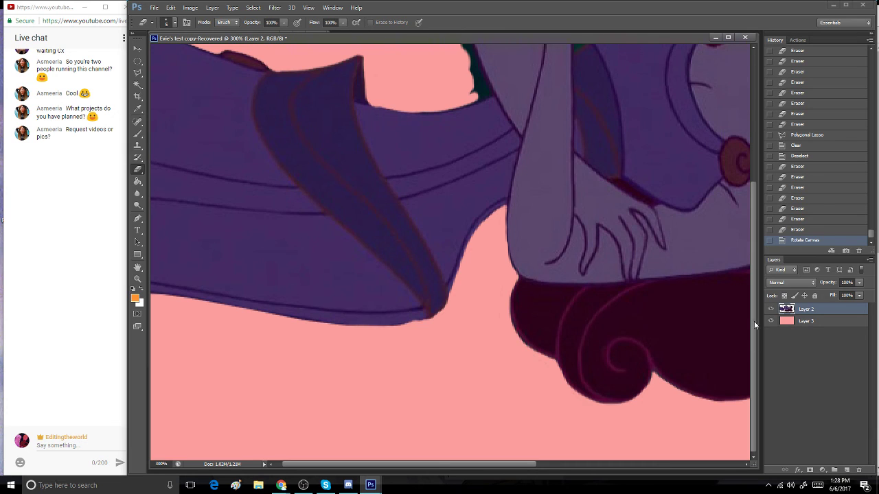
- Remove the green background remnant along the underside of the crossed forearm using the Eraser and a cleared Polygonal Lasso selection
{"action": "left_click_drag", "start_coordinate": [753, 229], "coordinate": [758, 96]}
{"action": "left_click_drag", "start_coordinate": [508, 469], "coordinate": [537, 471]}
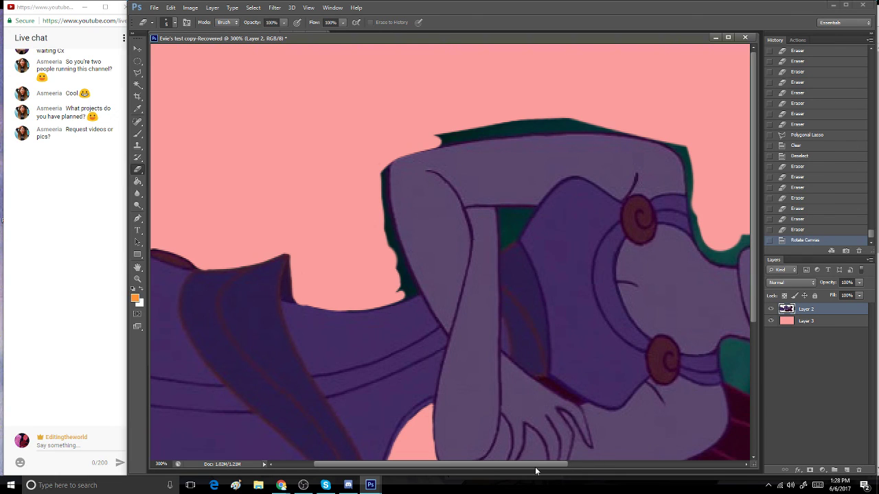
{"action": "mouse_move", "coordinate": [372, 158]}
{"action": "left_mouse_down"}
{"action": "mouse_move", "coordinate": [369, 220]}
{"action": "mouse_move", "coordinate": [381, 151]}
{"action": "mouse_move", "coordinate": [373, 213]}
{"action": "mouse_move", "coordinate": [393, 151]}
{"action": "mouse_move", "coordinate": [379, 182]}
{"action": "mouse_move", "coordinate": [389, 156]}
{"action": "mouse_move", "coordinate": [380, 221]}
{"action": "mouse_move", "coordinate": [380, 156]}
{"action": "mouse_move", "coordinate": [389, 237]}
{"action": "left_mouse_up"}
{"action": "left_click", "coordinate": [380, 152]}
{"action": "mouse_move", "coordinate": [385, 176]}
{"action": "left_mouse_down"}
{"action": "mouse_move", "coordinate": [385, 205]}
{"action": "mouse_move", "coordinate": [388, 184]}
{"action": "mouse_move", "coordinate": [425, 295]}
{"action": "mouse_move", "coordinate": [417, 302]}
{"action": "mouse_move", "coordinate": [382, 302]}
{"action": "mouse_move", "coordinate": [345, 196]}
{"action": "mouse_move", "coordinate": [350, 213]}
{"action": "left_mouse_up"}
{"action": "left_click", "coordinate": [140, 74]}
{"action": "double_click", "coordinate": [350, 213]}
{"action": "key", "text": "Delete"}
{"action": "key", "text": "ctrl+d"}
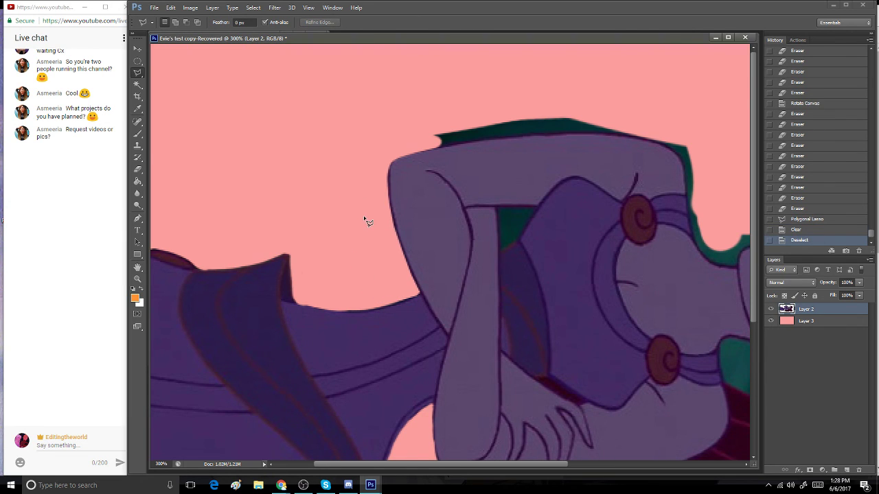
- Erase the green inside the gap between the arm and the bodice, including the corner beside the bodice, with a size 2 Eraser
{"action": "left_click", "coordinate": [137, 169]}
{"action": "mouse_move", "coordinate": [508, 219]}
{"action": "left_mouse_down"}
{"action": "mouse_move", "coordinate": [503, 242]}
{"action": "mouse_move", "coordinate": [519, 220]}
{"action": "mouse_move", "coordinate": [509, 215]}
{"action": "mouse_move", "coordinate": [522, 212]}
{"action": "left_mouse_up"}
{"action": "left_click", "coordinate": [508, 215]}
{"action": "left_click", "coordinate": [505, 214]}
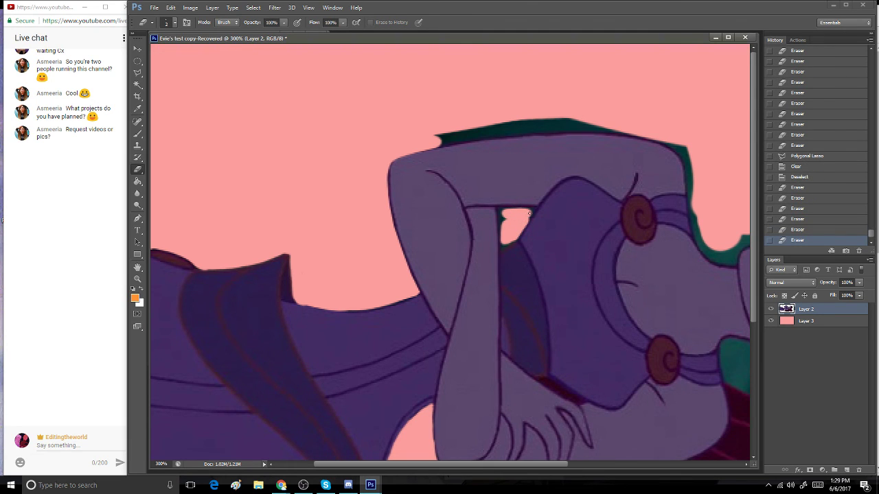
{"action": "left_click", "coordinate": [532, 210]}
{"action": "left_click", "coordinate": [532, 211]}
{"action": "left_click", "coordinate": [530, 214]}
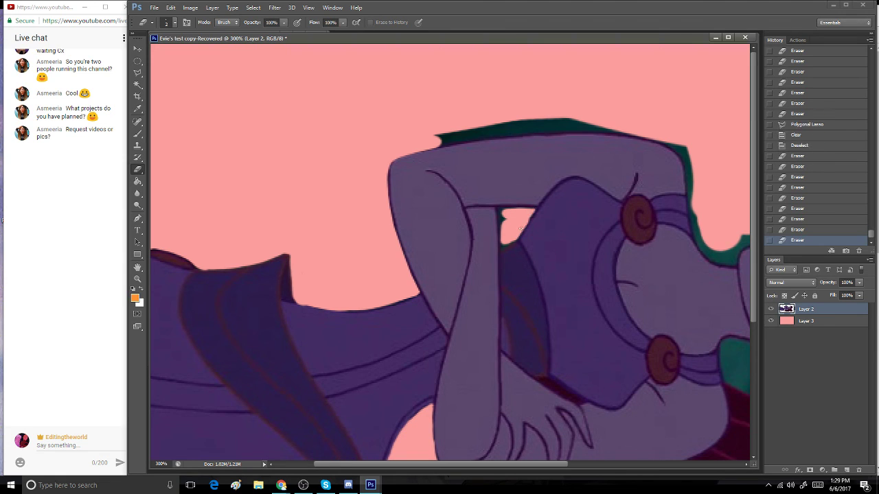
- Erase the green left in the gap's corner where the forearm meets the upper arm
{"action": "left_click", "coordinate": [505, 214]}
{"action": "left_click", "coordinate": [505, 219]}
{"action": "left_click", "coordinate": [510, 210]}
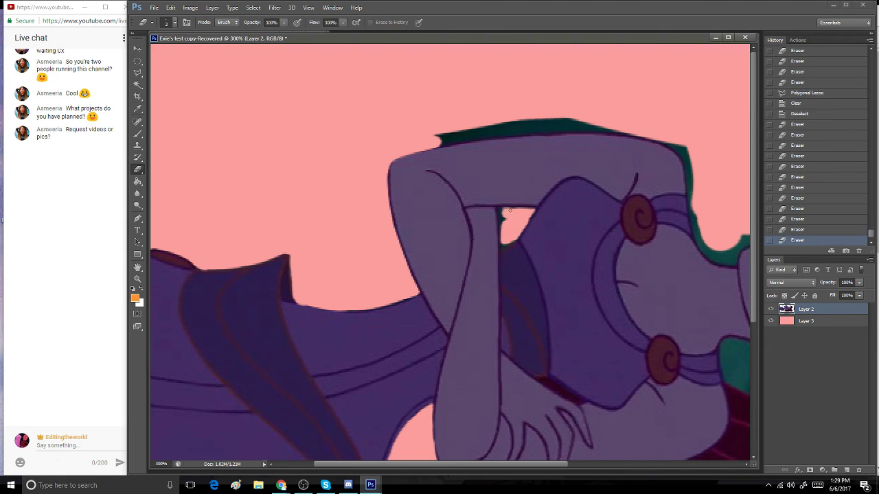
{"action": "left_click", "coordinate": [501, 218]}
{"action": "left_click", "coordinate": [501, 217]}
{"action": "left_click", "coordinate": [502, 218]}
{"action": "left_click", "coordinate": [500, 215]}
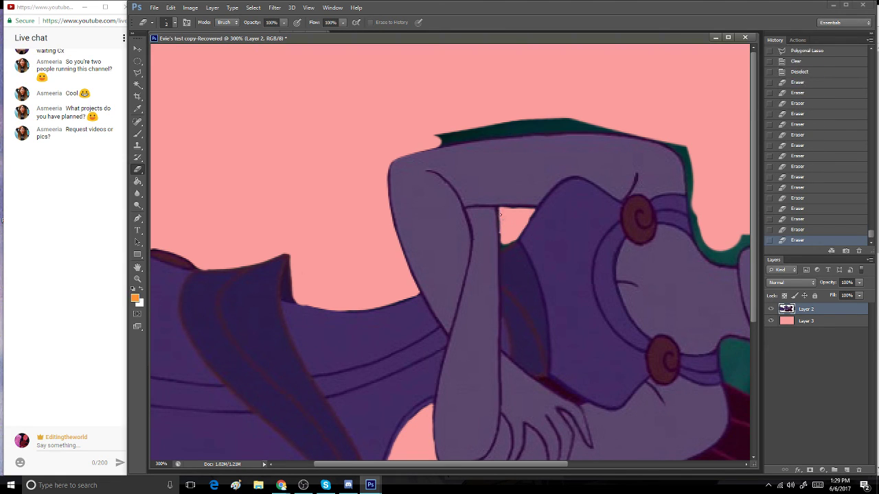
- Clean up the gap's remaining edges along the arms and at the corner beside the bodice's dark band
{"action": "left_click", "coordinate": [500, 234]}
{"action": "left_click", "coordinate": [501, 231]}
{"action": "left_click", "coordinate": [502, 226]}
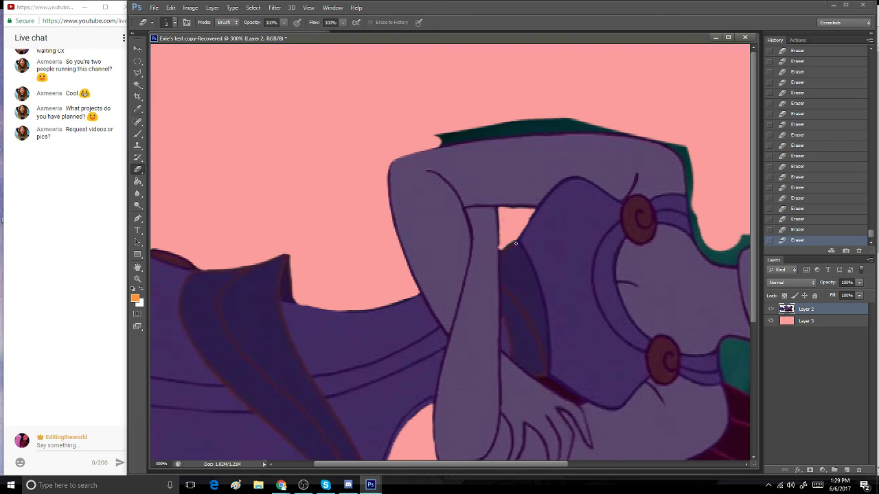
{"action": "left_click", "coordinate": [783, 230]}
{"action": "left_click", "coordinate": [500, 248]}
{"action": "left_click_drag", "start_coordinate": [504, 208], "coordinate": [518, 209]}
- Outline the green strip along the outer upper arm with the Polygonal Lasso, delete it and deselect
{"action": "left_click", "coordinate": [138, 72]}
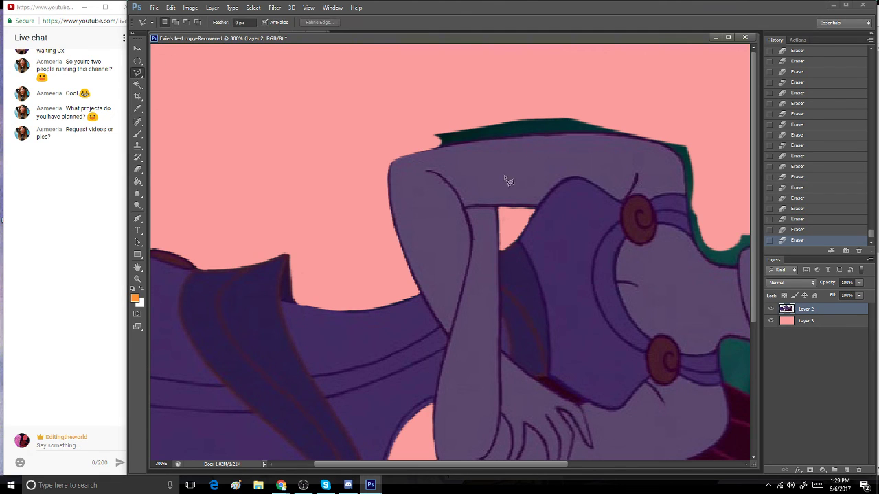
{"action": "left_click", "coordinate": [428, 148]}
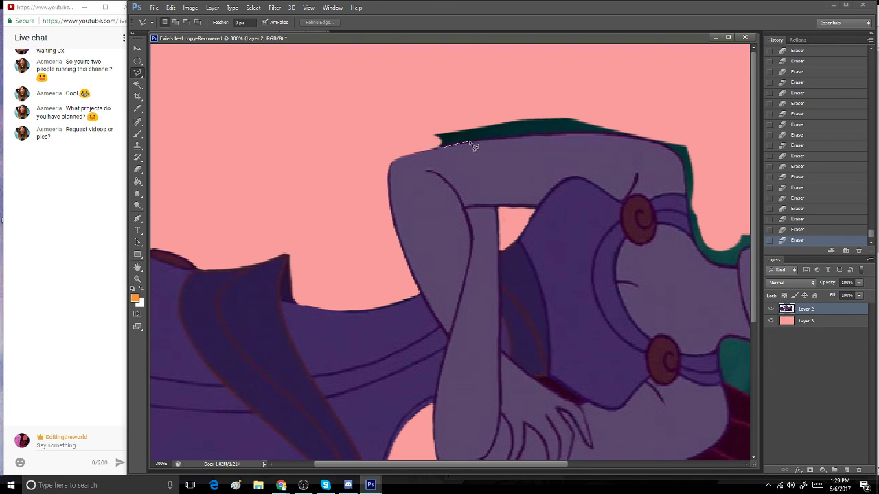
{"action": "left_click_drag", "start_coordinate": [512, 138], "coordinate": [518, 138]}
{"action": "left_click", "coordinate": [538, 134]}
{"action": "left_click", "coordinate": [576, 132]}
{"action": "left_click", "coordinate": [632, 134]}
{"action": "left_click", "coordinate": [623, 77]}
{"action": "left_click", "coordinate": [506, 66]}
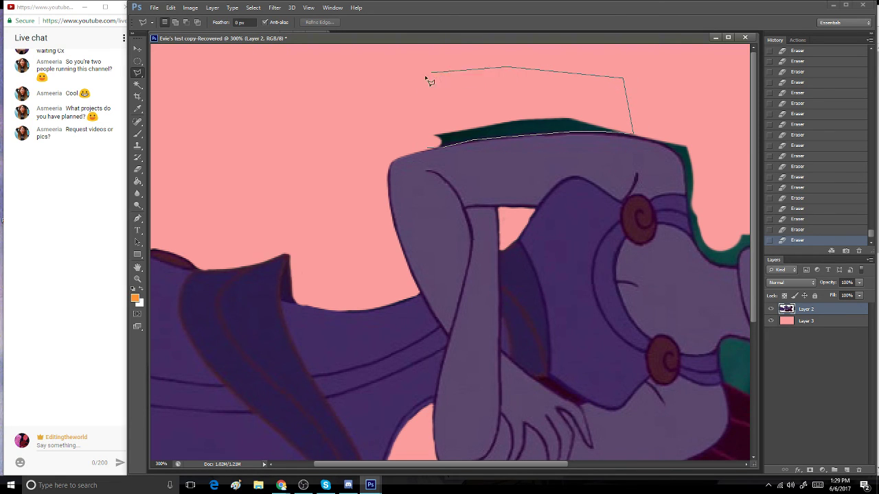
{"action": "left_click", "coordinate": [400, 91]}
{"action": "left_click", "coordinate": [420, 145]}
{"action": "key", "text": "Delete"}
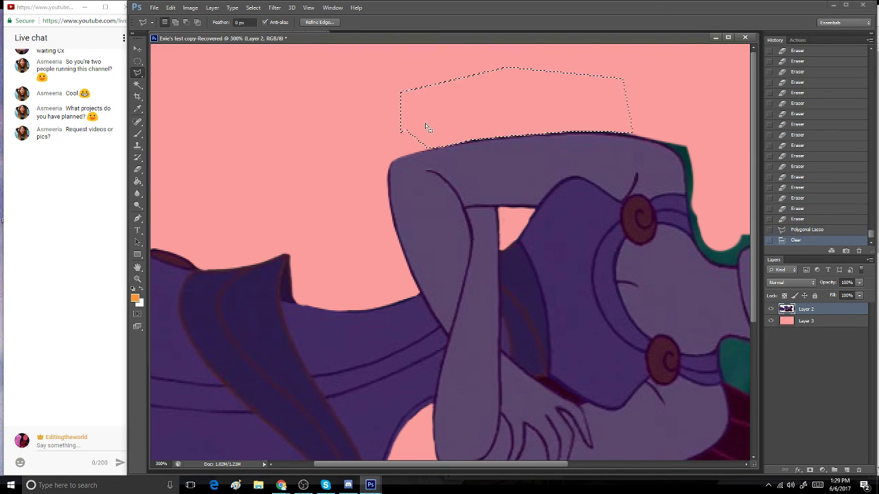
{"action": "key", "text": "ctrl+d"}
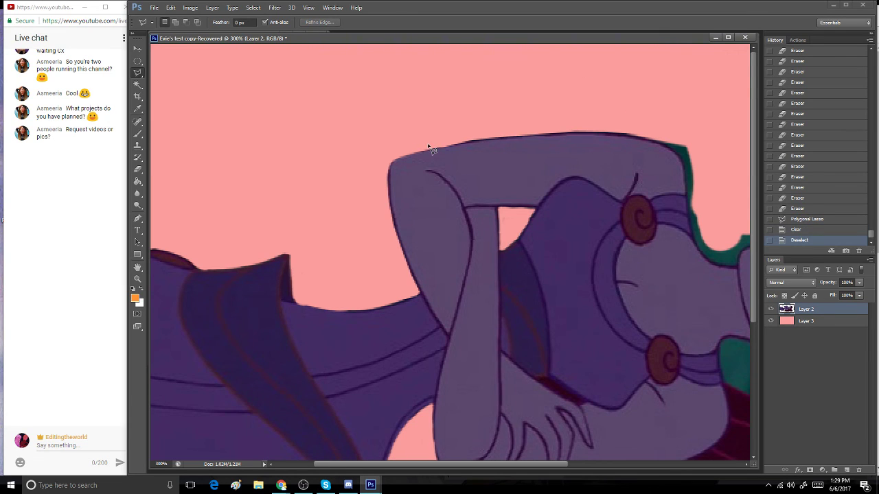
- Erase the residue along the outer edge of the upper arm near the elbow with a size 6 Eraser
{"action": "left_click", "coordinate": [137, 169]}
{"action": "left_click", "coordinate": [478, 133]}
{"action": "left_click", "coordinate": [471, 134]}
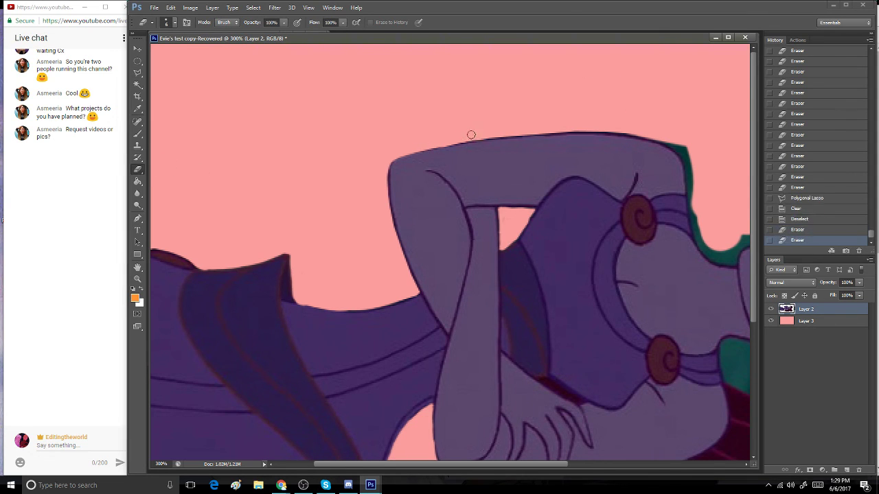
{"action": "left_click", "coordinate": [510, 134]}
{"action": "left_click", "coordinate": [192, 7]}
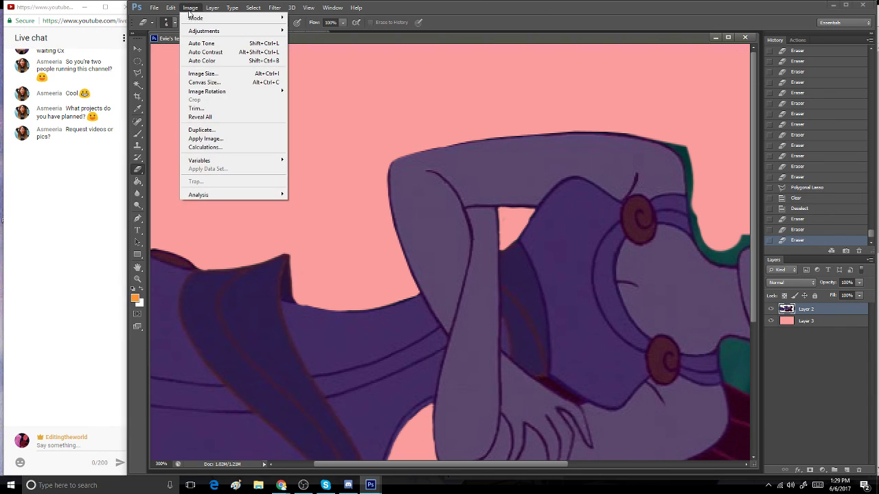
{"action": "mouse_move", "coordinate": [281, 89]}
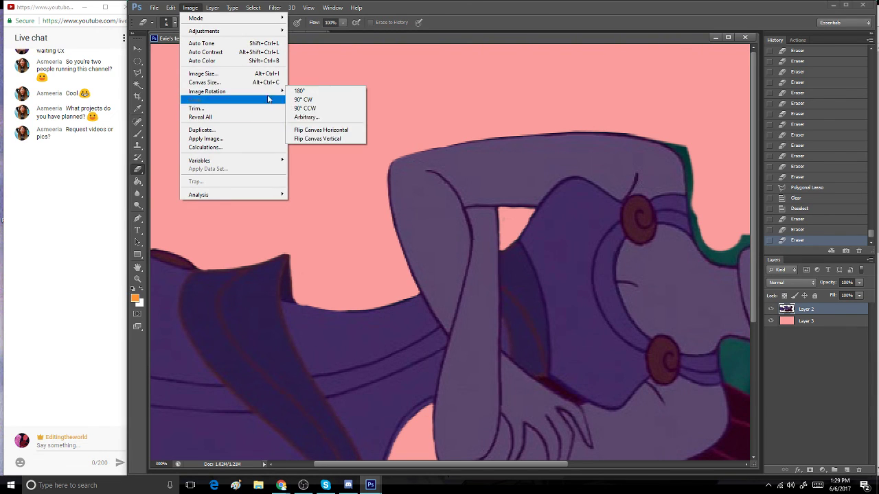
{"action": "left_click", "coordinate": [348, 117]}
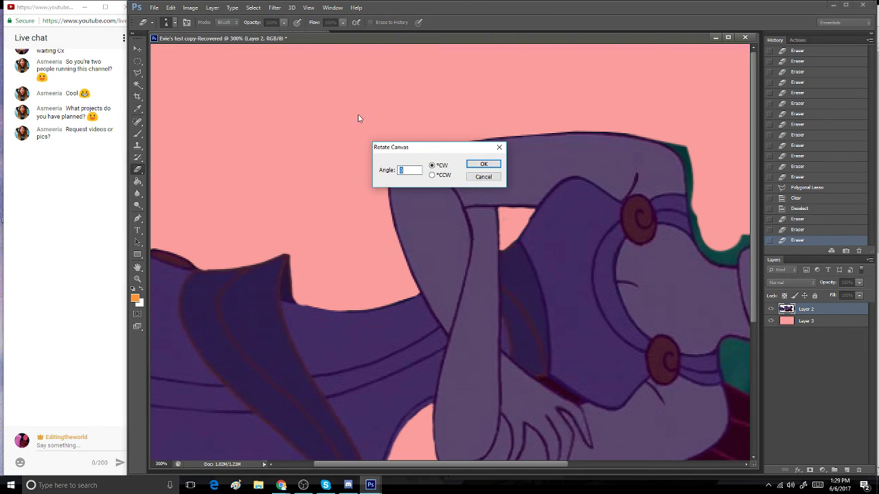
{"action": "left_click", "coordinate": [486, 178]}
- Rotate the canvas 90° counterclockwise back to upright
{"action": "left_click", "coordinate": [191, 7]}
{"action": "mouse_move", "coordinate": [212, 8]}
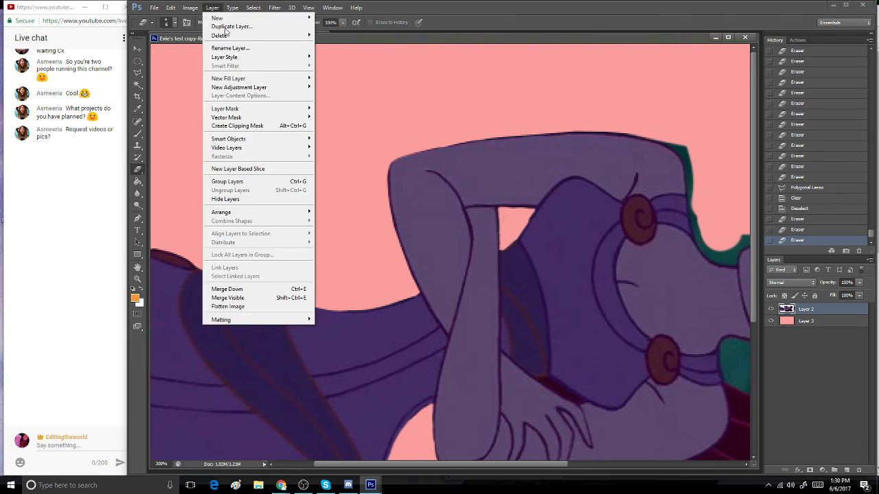
{"action": "mouse_move", "coordinate": [281, 90]}
{"action": "left_click", "coordinate": [330, 106]}
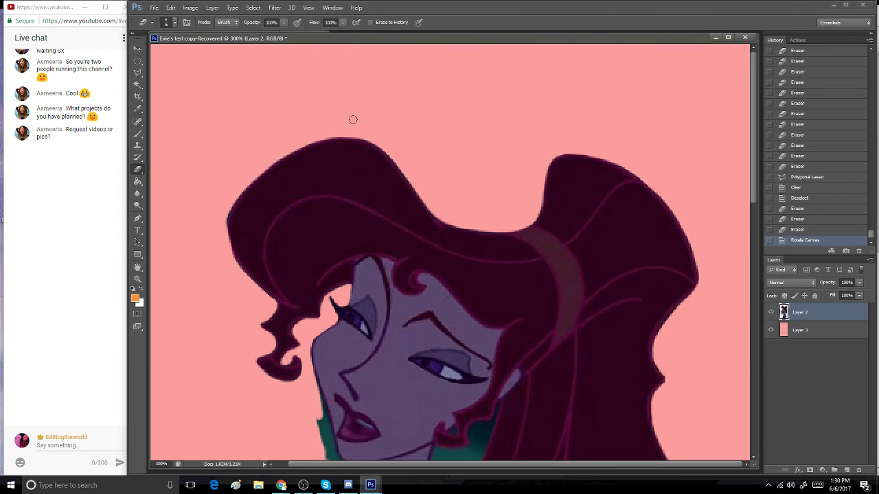
- Erase the green remnant along the top of the shoulder up to the base of the neck
{"action": "left_click_drag", "start_coordinate": [755, 136], "coordinate": [751, 221]}
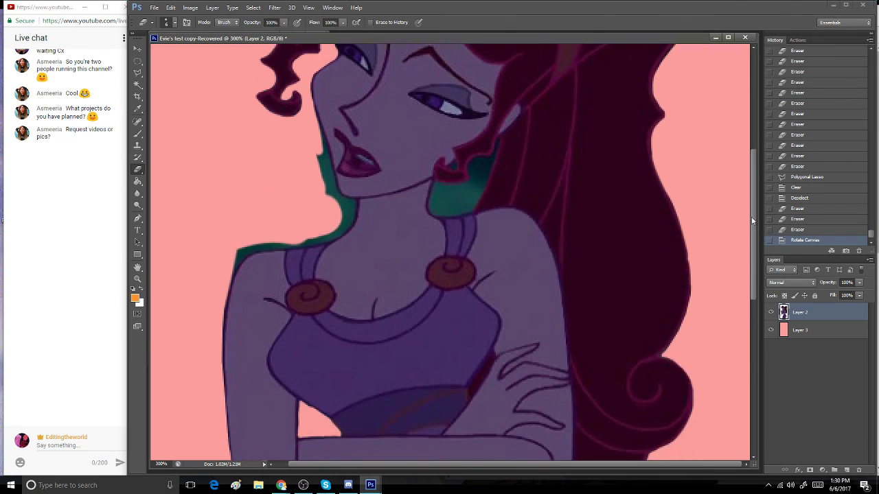
{"action": "mouse_move", "coordinate": [238, 248]}
{"action": "left_mouse_down"}
{"action": "mouse_move", "coordinate": [219, 281]}
{"action": "mouse_move", "coordinate": [238, 265]}
{"action": "left_mouse_up"}
{"action": "mouse_move", "coordinate": [241, 264]}
{"action": "left_mouse_down"}
{"action": "mouse_move", "coordinate": [265, 238]}
{"action": "mouse_move", "coordinate": [233, 262]}
{"action": "mouse_move", "coordinate": [262, 240]}
{"action": "mouse_move", "coordinate": [273, 240]}
{"action": "mouse_move", "coordinate": [256, 245]}
{"action": "mouse_move", "coordinate": [280, 242]}
{"action": "mouse_move", "coordinate": [255, 245]}
{"action": "mouse_move", "coordinate": [291, 241]}
{"action": "mouse_move", "coordinate": [257, 248]}
{"action": "mouse_move", "coordinate": [326, 234]}
{"action": "left_mouse_up"}
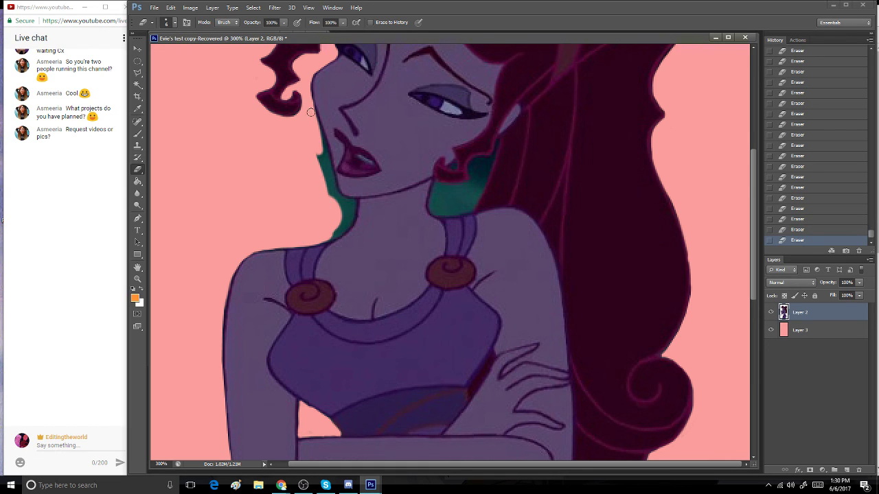
- Erase the green along the outer edge of the face and cheek and down the side of the neck
{"action": "mouse_move", "coordinate": [311, 112]}
{"action": "left_mouse_down"}
{"action": "mouse_move", "coordinate": [328, 200]}
{"action": "mouse_move", "coordinate": [313, 195]}
{"action": "left_mouse_up"}
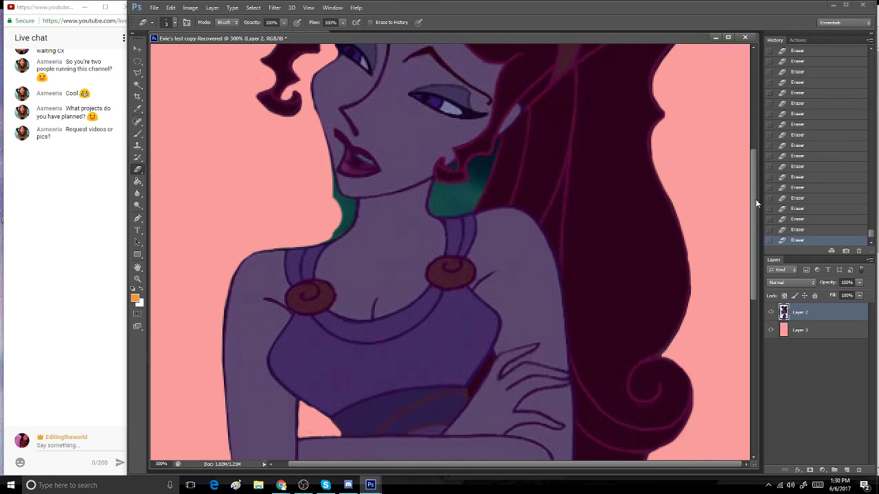
{"action": "left_click_drag", "start_coordinate": [755, 199], "coordinate": [744, 153]}
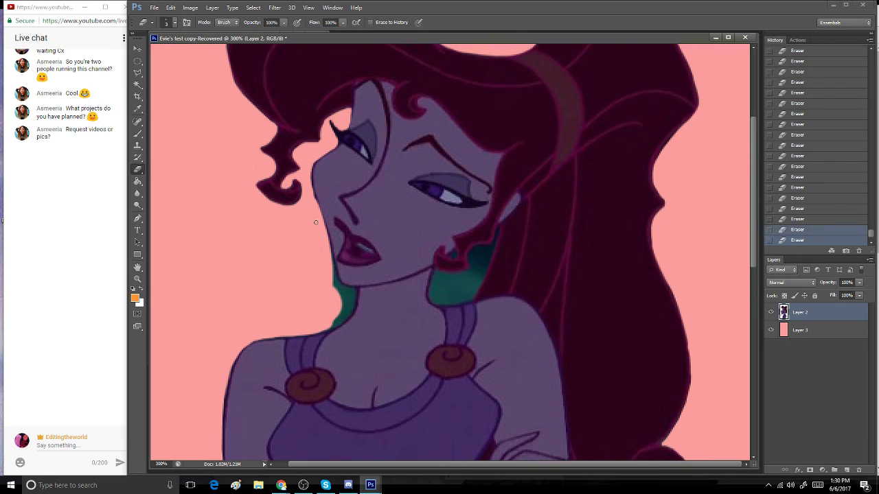
{"action": "left_click_drag", "start_coordinate": [307, 185], "coordinate": [319, 225]}
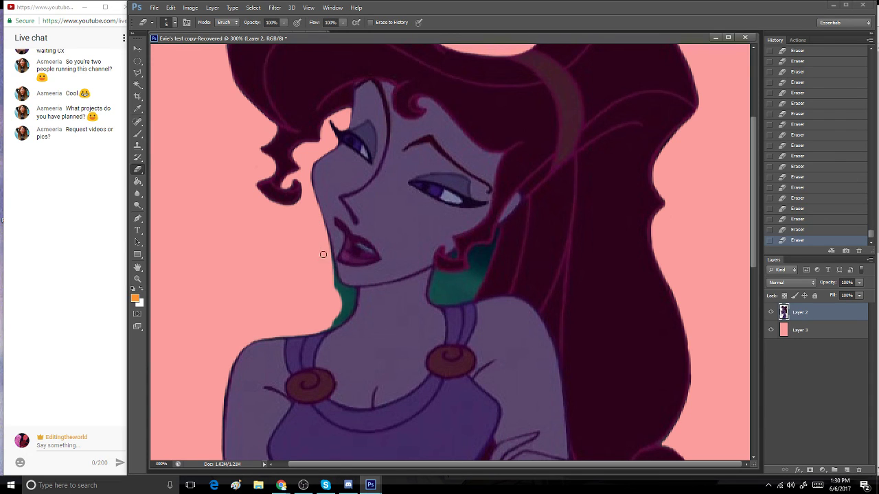
{"action": "mouse_move", "coordinate": [331, 285]}
{"action": "left_mouse_down"}
{"action": "mouse_move", "coordinate": [328, 268]}
{"action": "mouse_move", "coordinate": [342, 306]}
{"action": "mouse_move", "coordinate": [340, 290]}
{"action": "mouse_move", "coordinate": [347, 307]}
{"action": "mouse_move", "coordinate": [351, 294]}
{"action": "mouse_move", "coordinate": [329, 326]}
{"action": "mouse_move", "coordinate": [340, 314]}
{"action": "left_mouse_up"}
- Erase the green between the hair curl and the ponytail below the ear, zooming to 400% and undoing the stray strokes
{"action": "mouse_move", "coordinate": [452, 286]}
{"action": "left_mouse_down"}
{"action": "mouse_move", "coordinate": [444, 293]}
{"action": "mouse_move", "coordinate": [484, 248]}
{"action": "mouse_move", "coordinate": [482, 267]}
{"action": "left_mouse_up"}
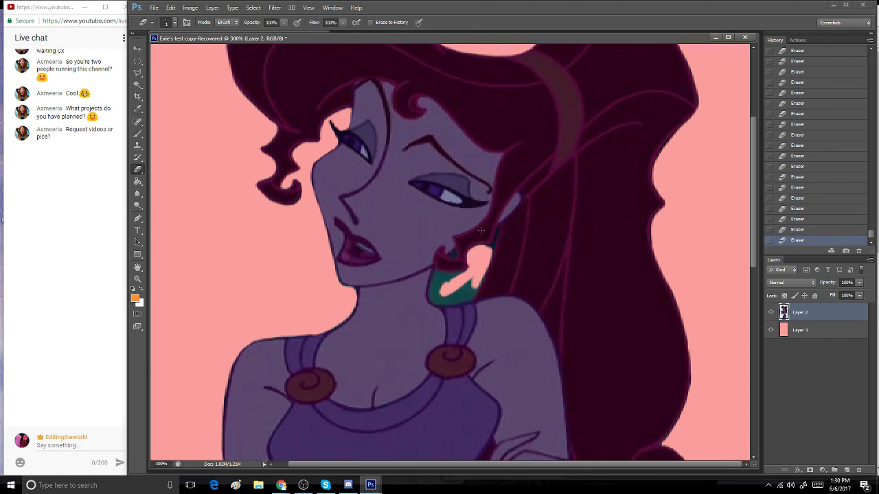
{"action": "left_click", "coordinate": [137, 279]}
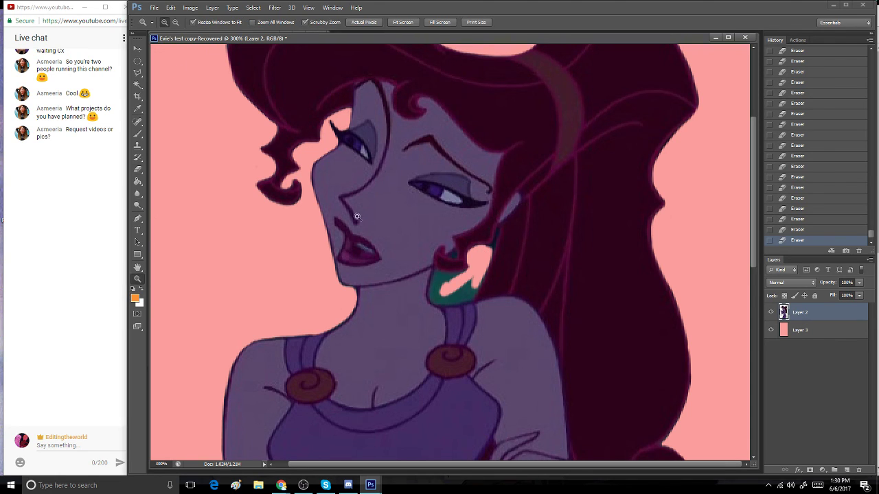
{"action": "left_click", "coordinate": [538, 300]}
{"action": "left_click", "coordinate": [137, 169]}
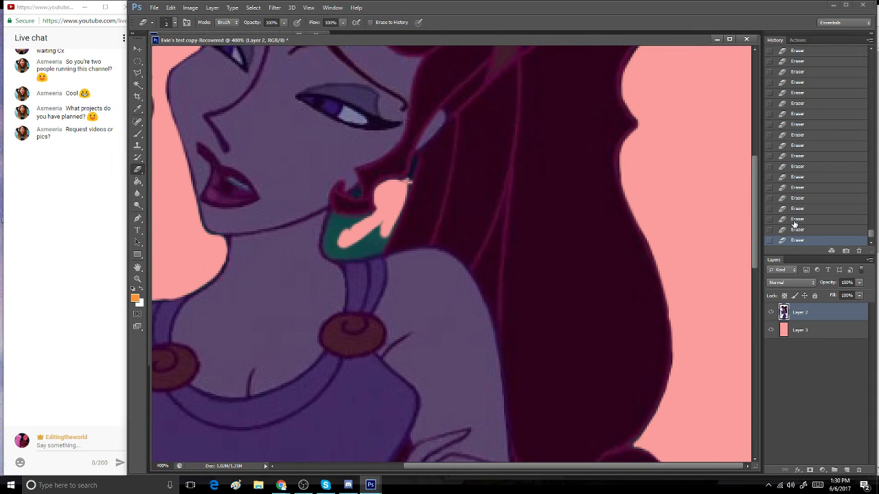
{"action": "key", "text": "ctrl+alt+z"}
{"action": "key", "text": "ctrl+alt+z"}
{"action": "left_click_drag", "start_coordinate": [413, 159], "coordinate": [408, 182]}
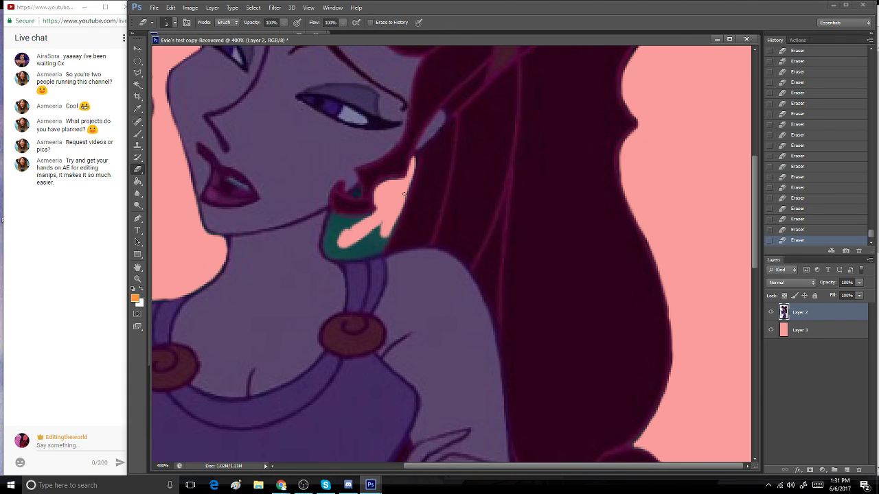
{"action": "left_click_drag", "start_coordinate": [405, 195], "coordinate": [410, 174]}
- Erase the remaining green between the neck, shoulder and hair, including the small opening inside the curl
{"action": "mouse_move", "coordinate": [374, 215]}
{"action": "left_mouse_down"}
{"action": "mouse_move", "coordinate": [360, 218]}
{"action": "mouse_move", "coordinate": [385, 231]}
{"action": "mouse_move", "coordinate": [331, 248]}
{"action": "mouse_move", "coordinate": [368, 251]}
{"action": "mouse_move", "coordinate": [360, 252]}
{"action": "mouse_move", "coordinate": [372, 238]}
{"action": "mouse_move", "coordinate": [362, 252]}
{"action": "mouse_move", "coordinate": [373, 252]}
{"action": "mouse_move", "coordinate": [392, 213]}
{"action": "mouse_move", "coordinate": [378, 243]}
{"action": "left_mouse_up"}
{"action": "key", "text": "bracketright"}
{"action": "key", "text": "bracketright"}
{"action": "key", "text": "bracketright"}
{"action": "mouse_move", "coordinate": [391, 213]}
{"action": "left_mouse_down"}
{"action": "mouse_move", "coordinate": [341, 250]}
{"action": "mouse_move", "coordinate": [350, 247]}
{"action": "mouse_move", "coordinate": [327, 207]}
{"action": "mouse_move", "coordinate": [333, 256]}
{"action": "mouse_move", "coordinate": [326, 240]}
{"action": "mouse_move", "coordinate": [344, 256]}
{"action": "mouse_move", "coordinate": [327, 252]}
{"action": "mouse_move", "coordinate": [346, 254]}
{"action": "mouse_move", "coordinate": [327, 252]}
{"action": "mouse_move", "coordinate": [345, 247]}
{"action": "mouse_move", "coordinate": [337, 236]}
{"action": "mouse_move", "coordinate": [328, 244]}
{"action": "mouse_move", "coordinate": [341, 242]}
{"action": "mouse_move", "coordinate": [330, 231]}
{"action": "mouse_move", "coordinate": [340, 226]}
{"action": "mouse_move", "coordinate": [337, 216]}
{"action": "mouse_move", "coordinate": [381, 211]}
{"action": "mouse_move", "coordinate": [352, 230]}
{"action": "left_mouse_up"}
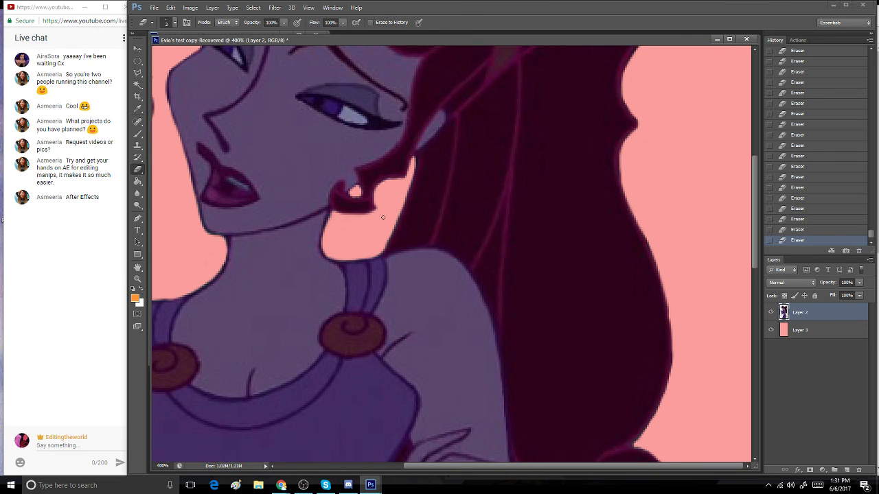
- Show the image at 100% and move its document window beside the image with the blue background
{"action": "double_click", "coordinate": [137, 278]}
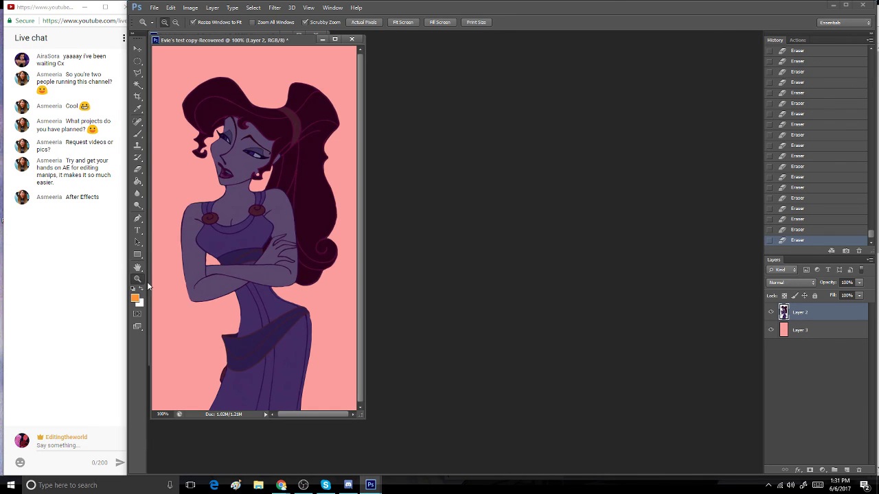
{"action": "left_click_drag", "start_coordinate": [281, 42], "coordinate": [472, 89]}
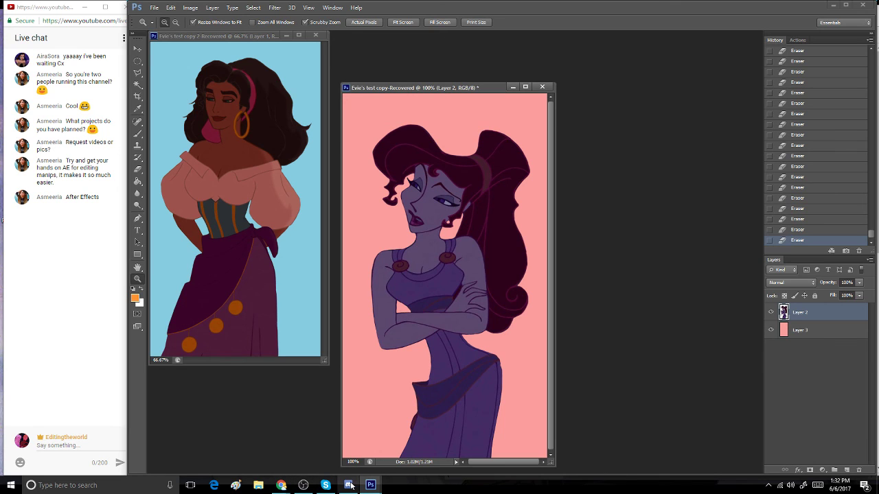
{"action": "mouse_move", "coordinate": [374, 488]}
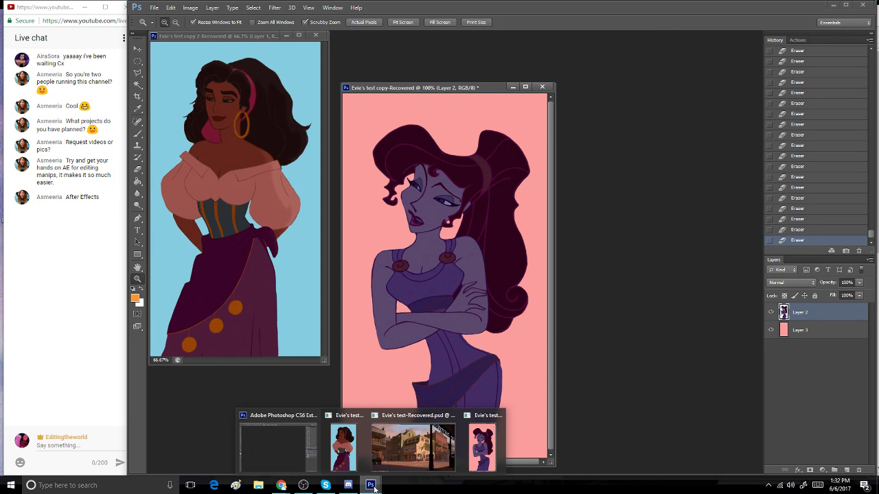
- Bring the street scene document forward and arrange its window with the blue-background figure's window overlapping in front
{"action": "left_click", "coordinate": [423, 469]}
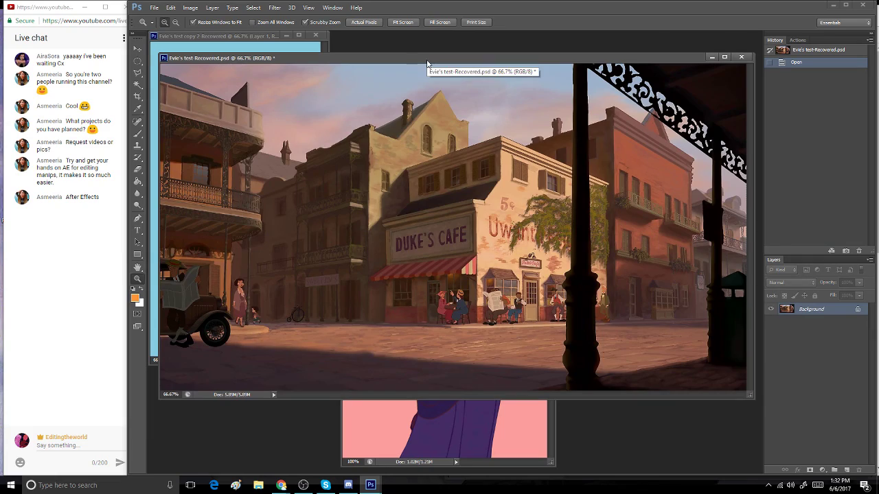
{"action": "left_click_drag", "start_coordinate": [426, 64], "coordinate": [484, 55]}
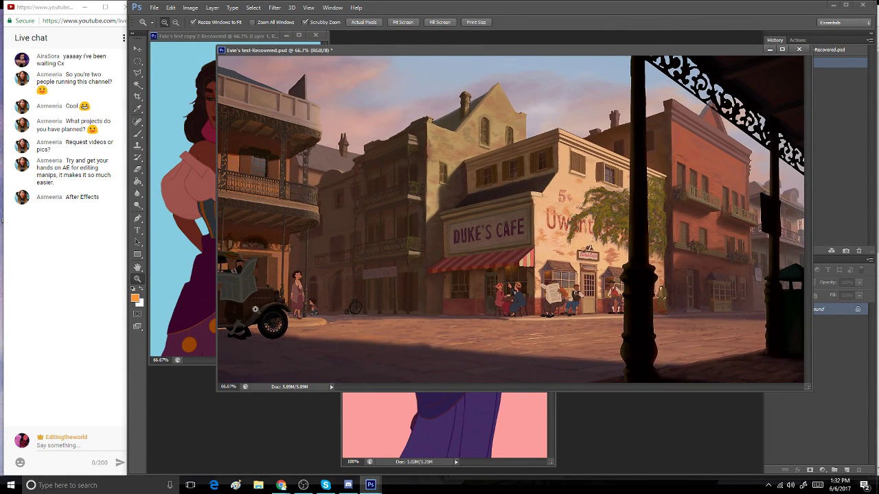
{"action": "left_click", "coordinate": [169, 39]}
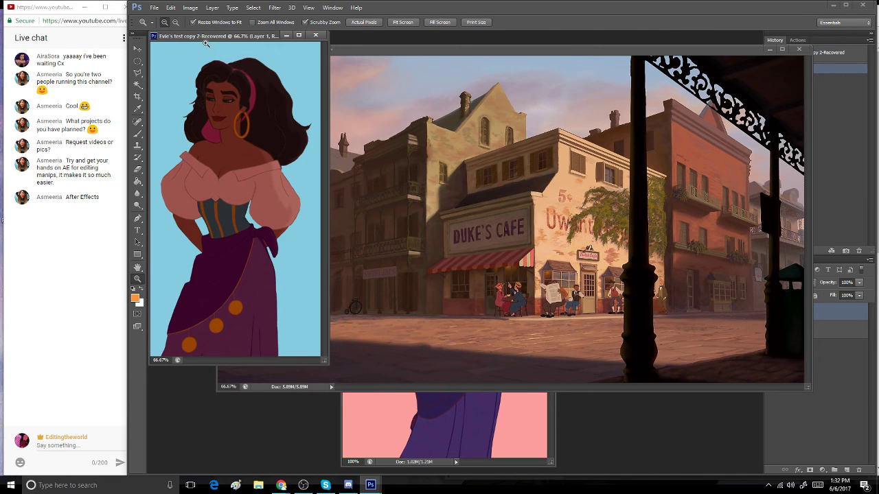
{"action": "left_click_drag", "start_coordinate": [203, 39], "coordinate": [255, 74]}
{"action": "left_click_drag", "start_coordinate": [846, 312], "coordinate": [363, 265]}
{"action": "left_click", "coordinate": [507, 184]}
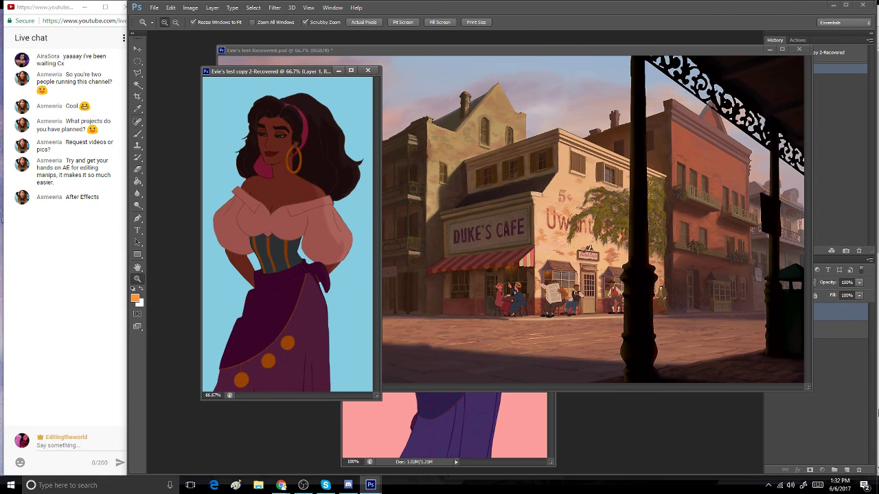
{"action": "left_click_drag", "start_coordinate": [843, 321], "coordinate": [671, 294]}
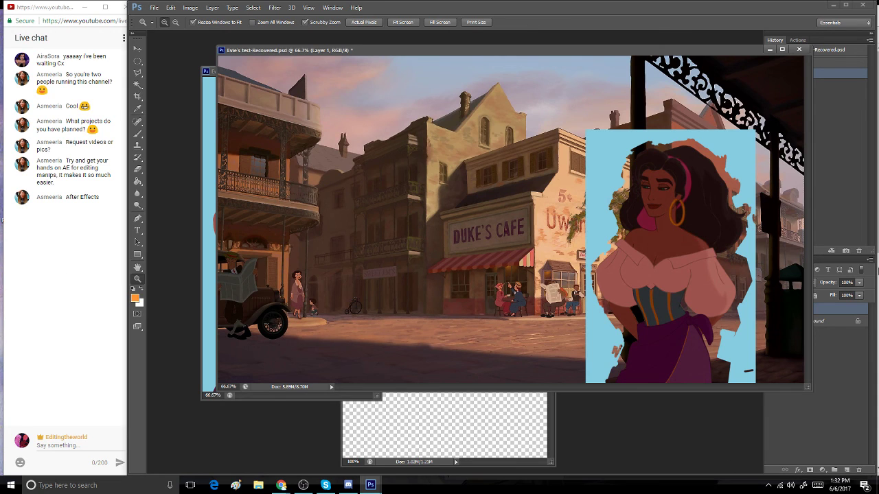
{"action": "left_click", "coordinate": [852, 331]}
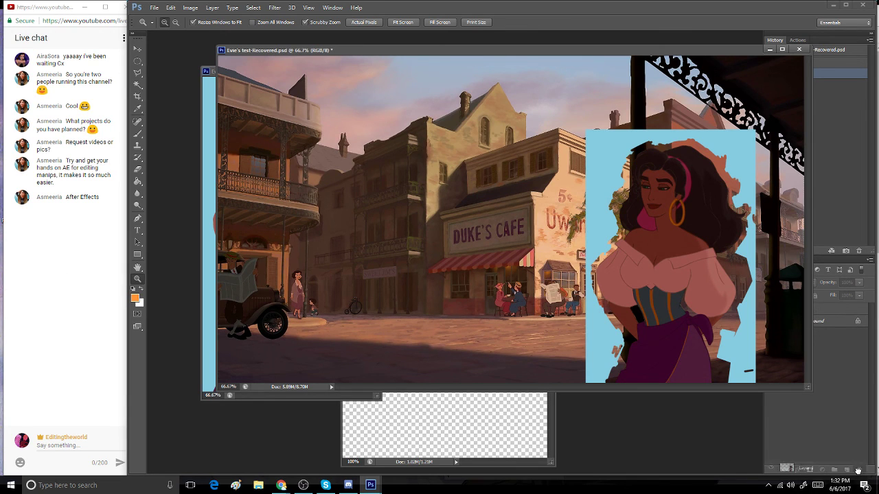
{"action": "left_click", "coordinate": [858, 470]}
- Rearrange the street scene and figure windows, enlarge the figure's window and delete its solid blue background layer
{"action": "left_click", "coordinate": [208, 74]}
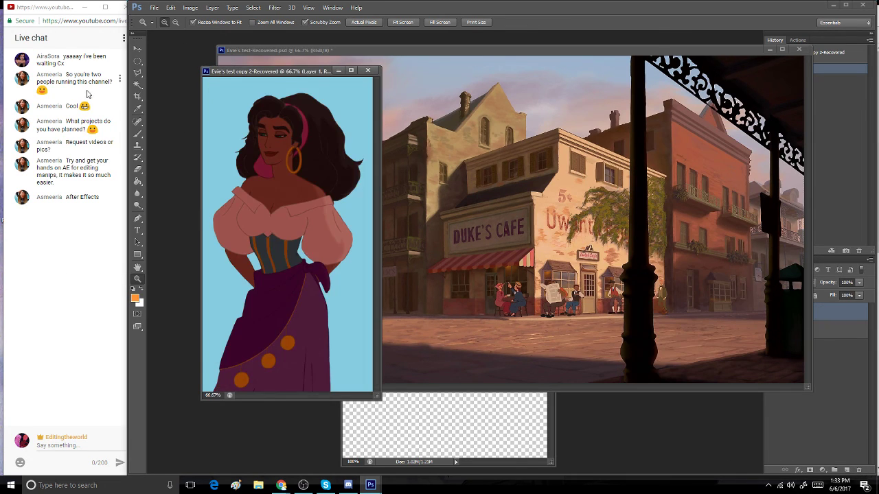
{"action": "left_click", "coordinate": [847, 369]}
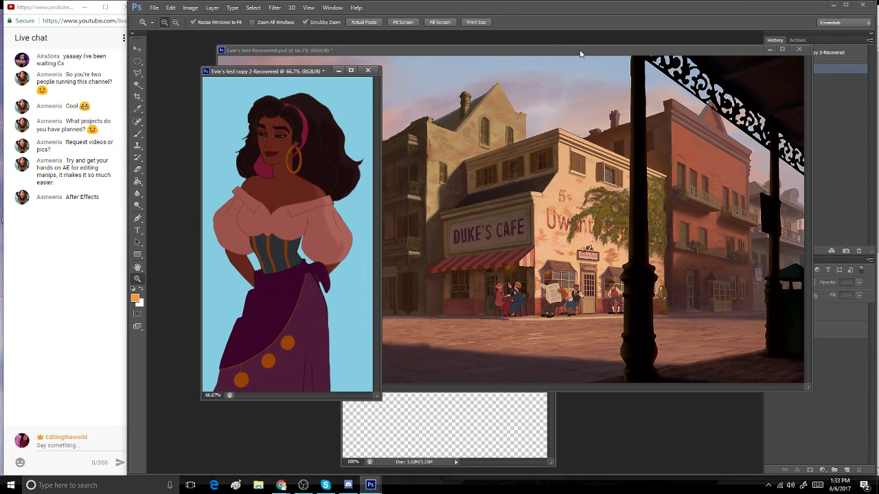
{"action": "left_click_drag", "start_coordinate": [580, 55], "coordinate": [518, 54]}
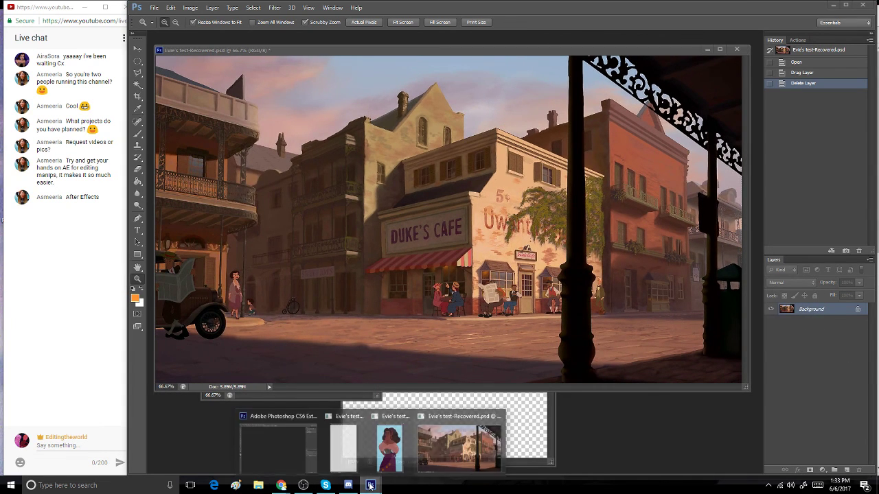
{"action": "left_click", "coordinate": [389, 446]}
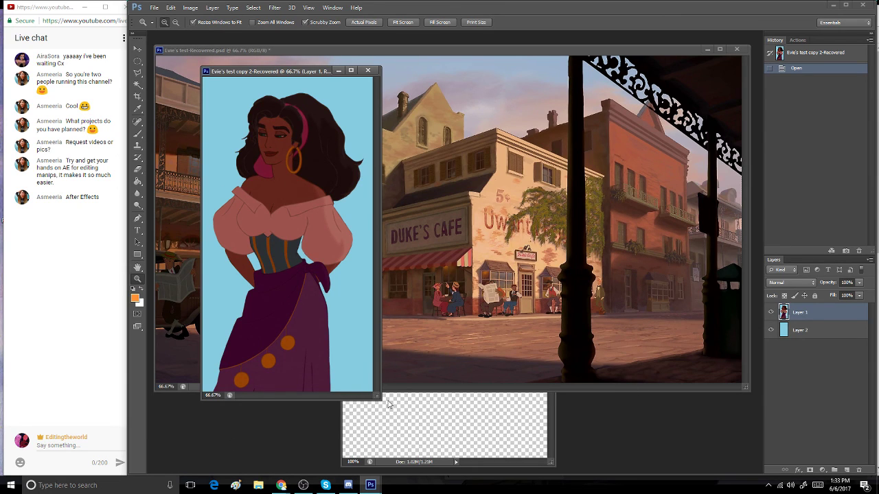
{"action": "left_click_drag", "start_coordinate": [378, 397], "coordinate": [483, 458]}
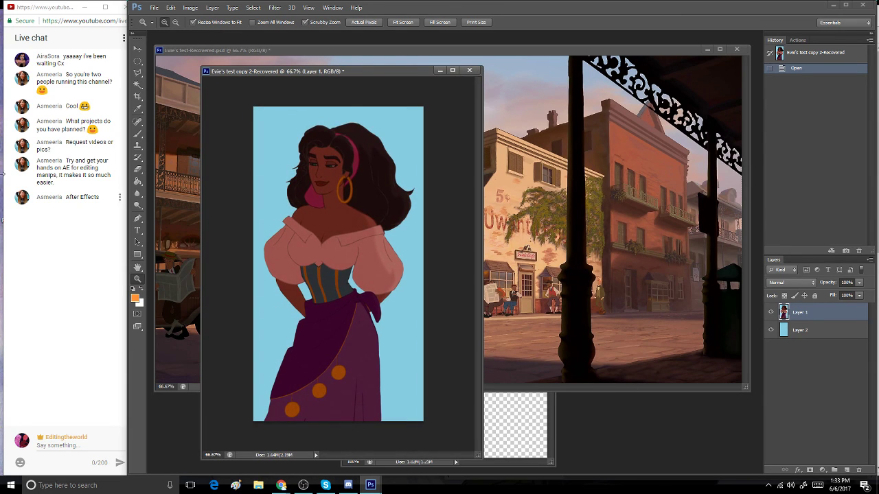
{"action": "left_click_drag", "start_coordinate": [847, 331], "coordinate": [858, 469]}
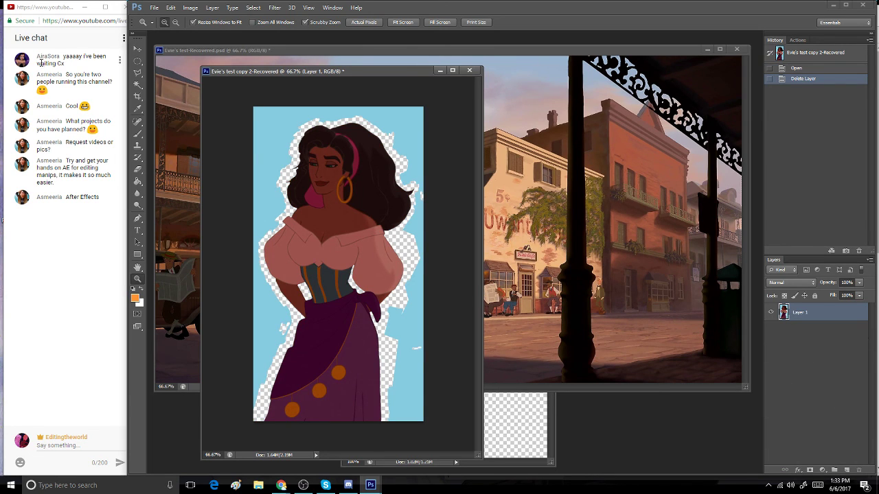
- Select the leftover blue around the pink-bloused figure with the Magic Wand, delete it and clear the selection
{"action": "left_click", "coordinate": [137, 85]}
{"action": "left_click", "coordinate": [273, 131]}
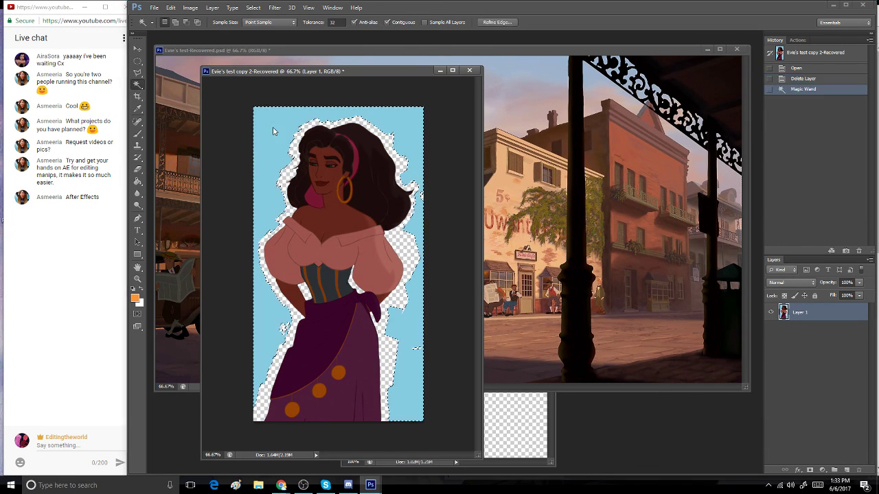
{"action": "key", "text": "Delete"}
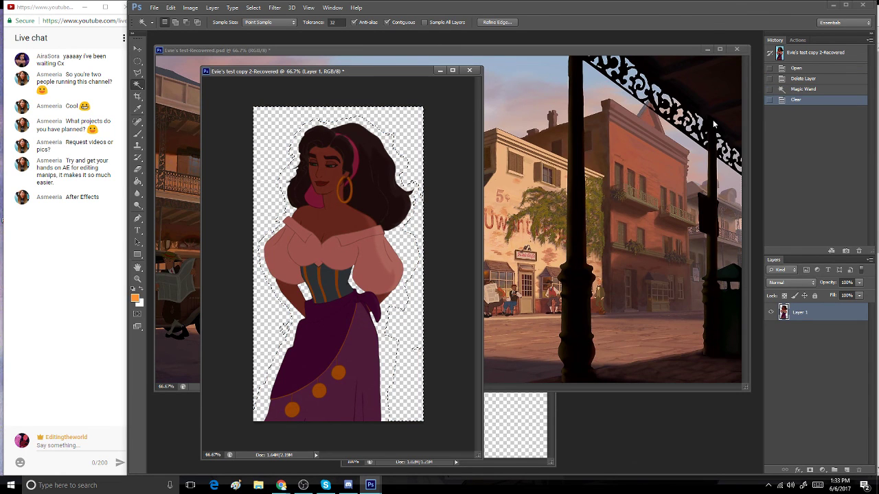
{"action": "key", "text": "ctrl+d"}
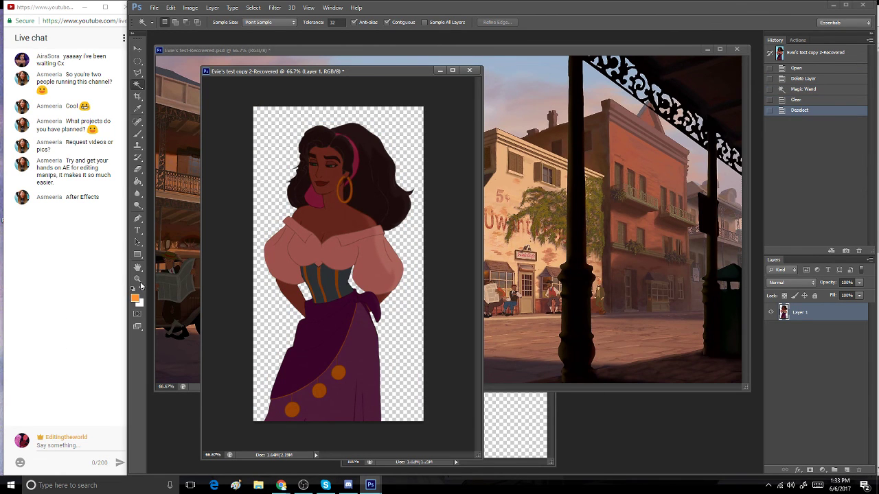
- Copy the cut-out pink-bloused figure's layer into the street scene and place it in front of the café with the skirt reaching the lower edge
{"action": "double_click", "coordinate": [138, 281]}
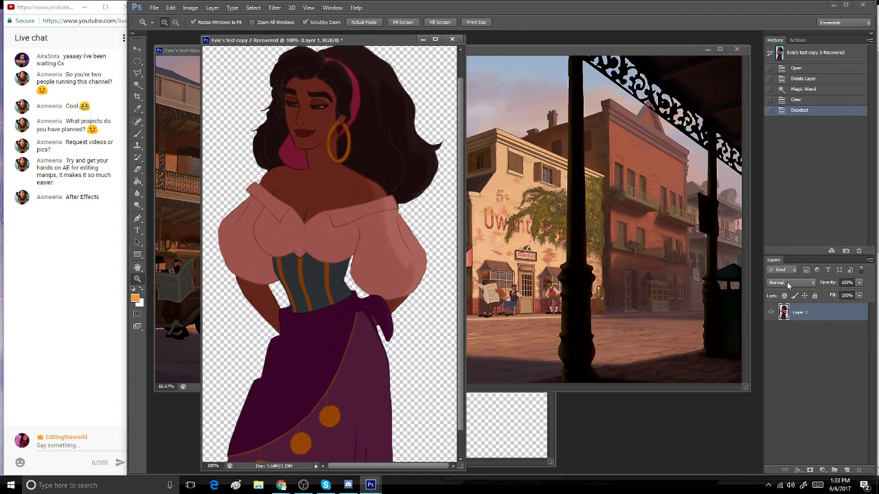
{"action": "left_click_drag", "start_coordinate": [798, 311], "coordinate": [482, 200]}
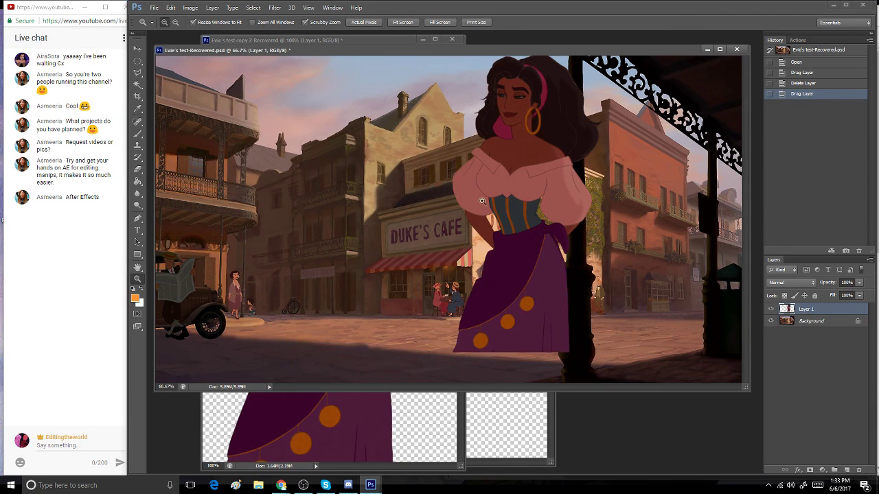
{"action": "left_click", "coordinate": [138, 48]}
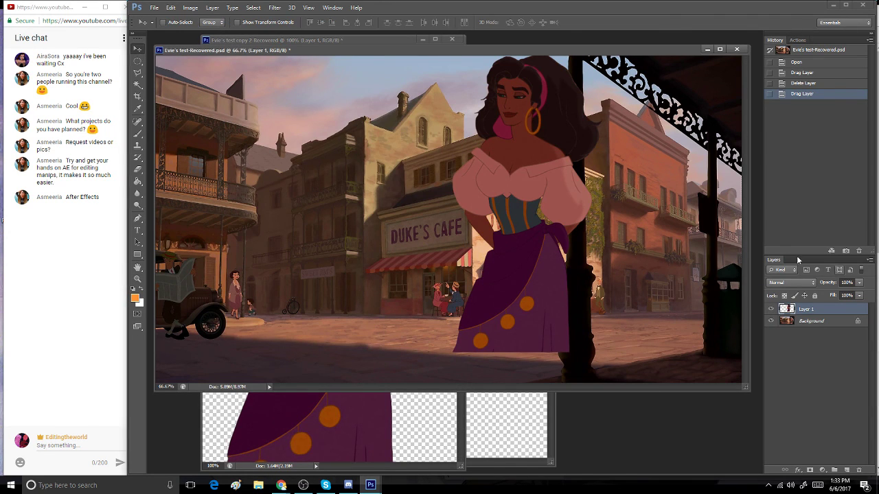
{"action": "left_click_drag", "start_coordinate": [508, 209], "coordinate": [468, 273]}
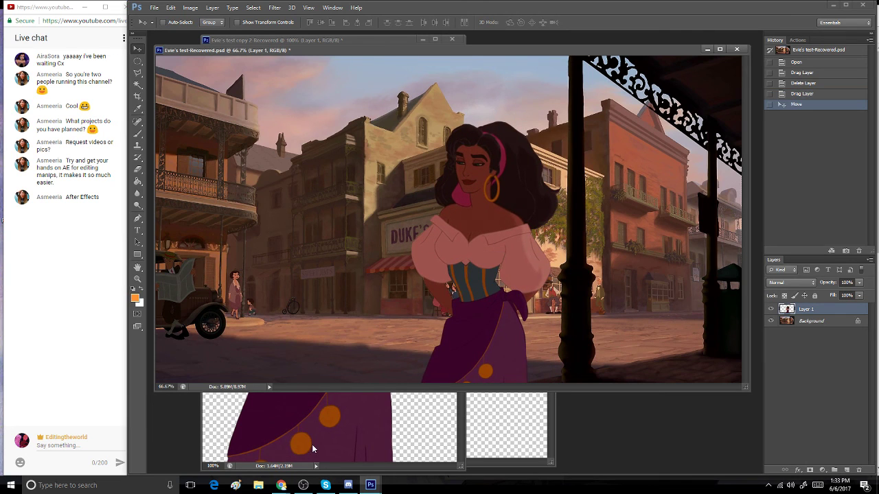
- Minimize the pink-bloused figure's document, copy the purple-dressed figure's layer into the street scene and place it to the left of the other figure
{"action": "left_click", "coordinate": [314, 434]}
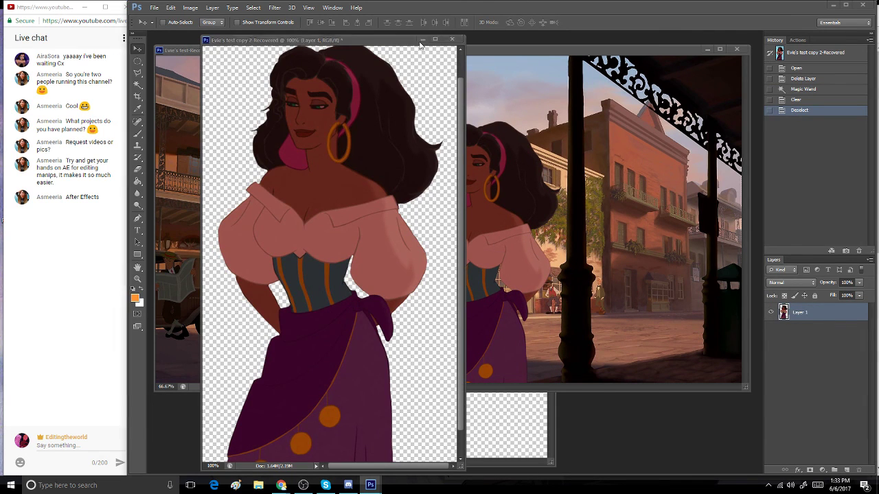
{"action": "left_click", "coordinate": [422, 39]}
{"action": "left_click", "coordinate": [509, 422]}
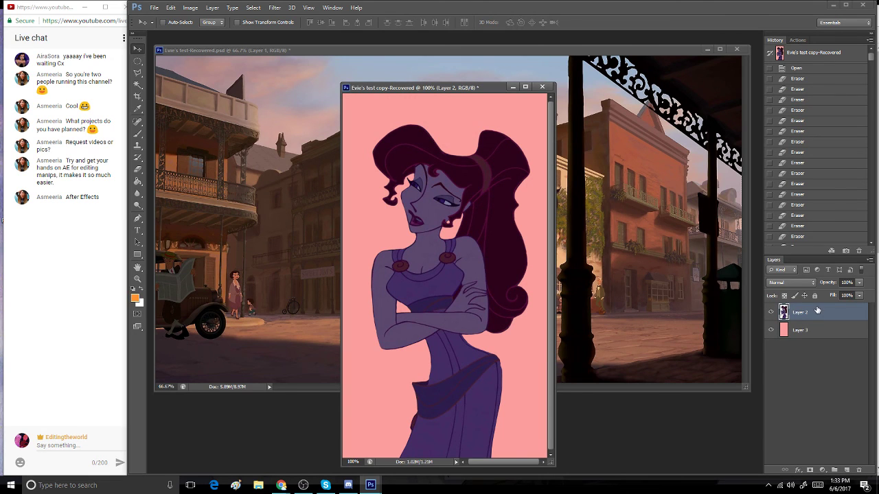
{"action": "left_click_drag", "start_coordinate": [817, 311], "coordinate": [171, 156]}
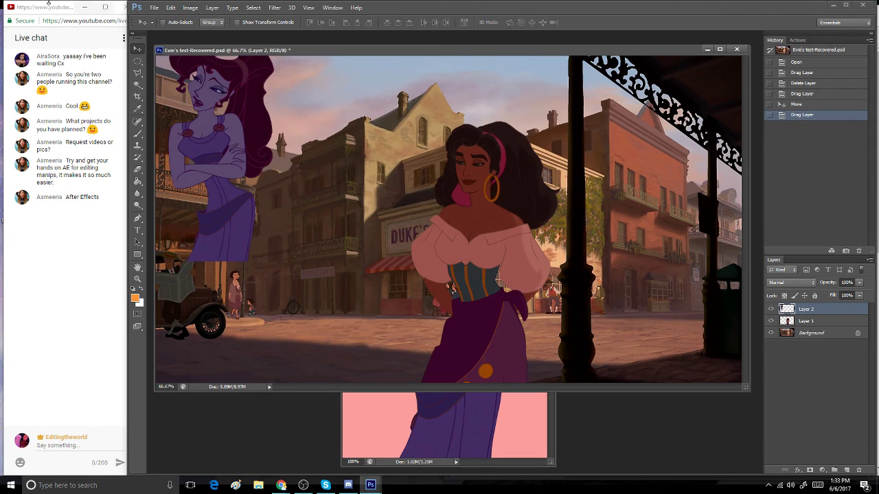
{"action": "left_click_drag", "start_coordinate": [228, 137], "coordinate": [334, 254]}
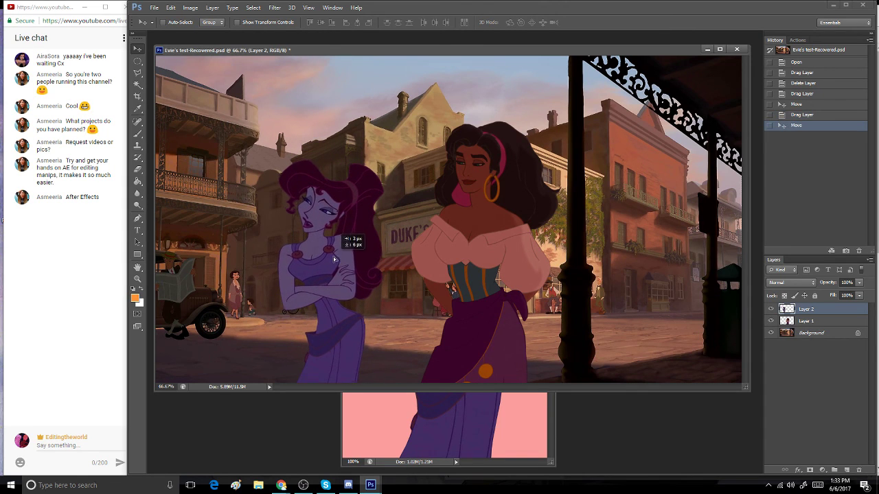
{"action": "left_click", "coordinate": [170, 8]}
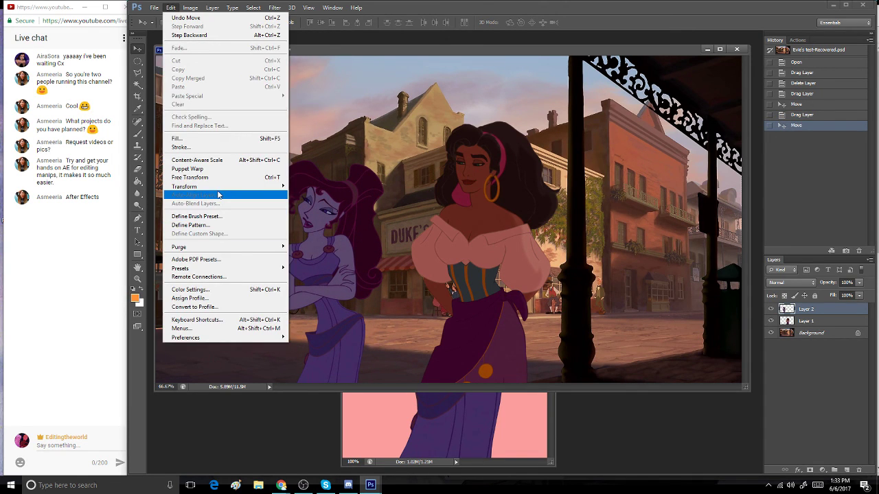
{"action": "left_click", "coordinate": [490, 280]}
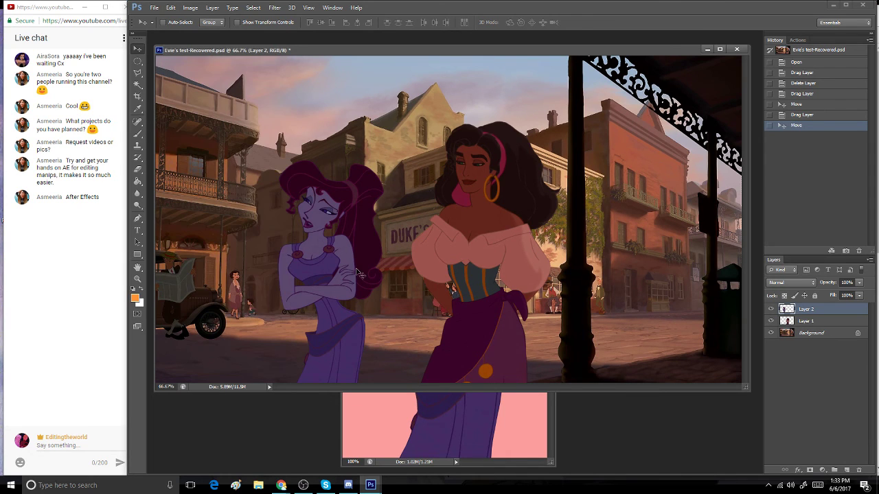
- Swap the two figures by moving the purple-dressed one right of the café sign and the pink-bloused one to its left
{"action": "left_click_drag", "start_coordinate": [338, 269], "coordinate": [501, 268]}
{"action": "left_click", "coordinate": [839, 332]}
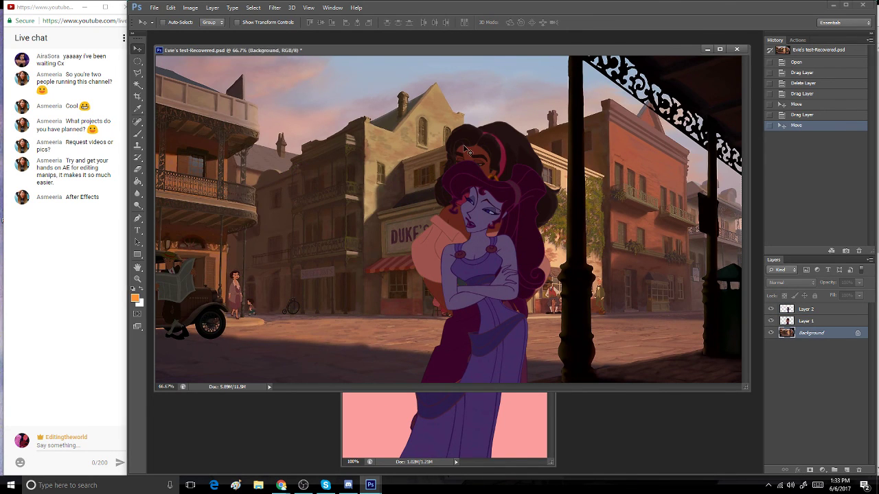
{"action": "left_click", "coordinate": [506, 192]}
{"action": "left_click", "coordinate": [507, 187]}
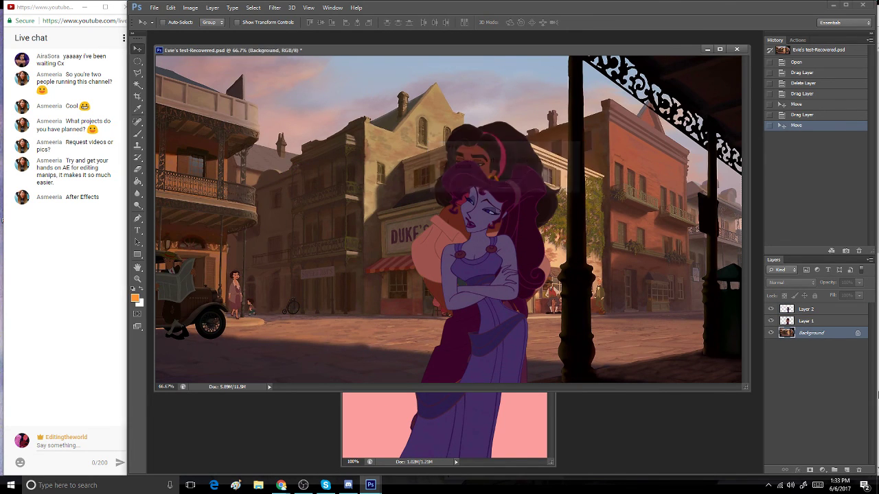
{"action": "left_click", "coordinate": [834, 323]}
{"action": "left_click_drag", "start_coordinate": [522, 127], "coordinate": [391, 147]}
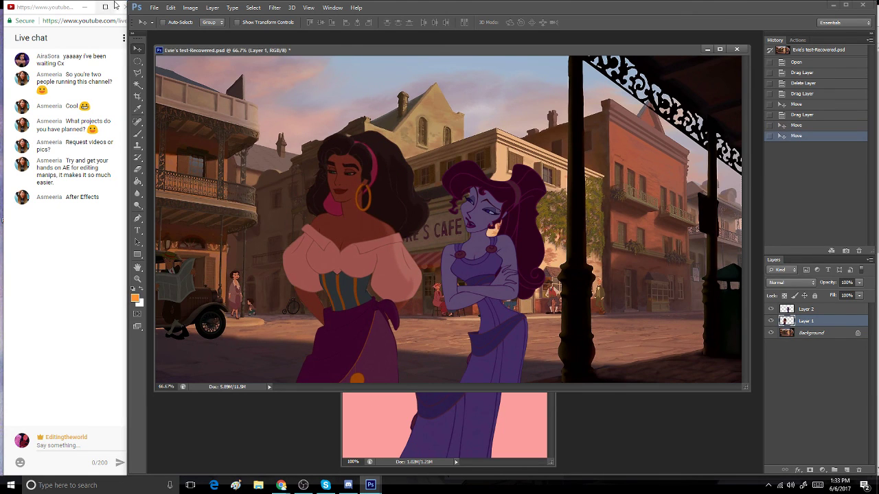
- Flip the pink-bloused figure horizontally and move it left so that it clears the café sign
{"action": "left_click", "coordinate": [170, 7]}
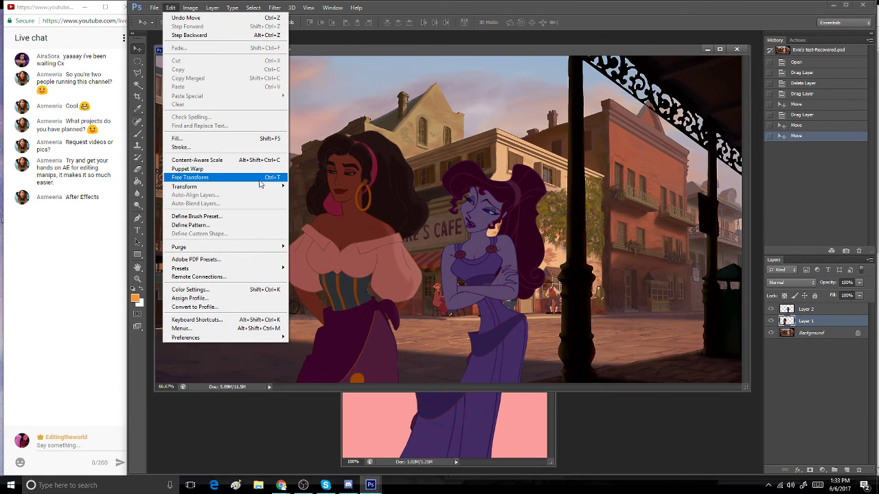
{"action": "mouse_move", "coordinate": [264, 186]}
{"action": "left_click", "coordinate": [316, 285]}
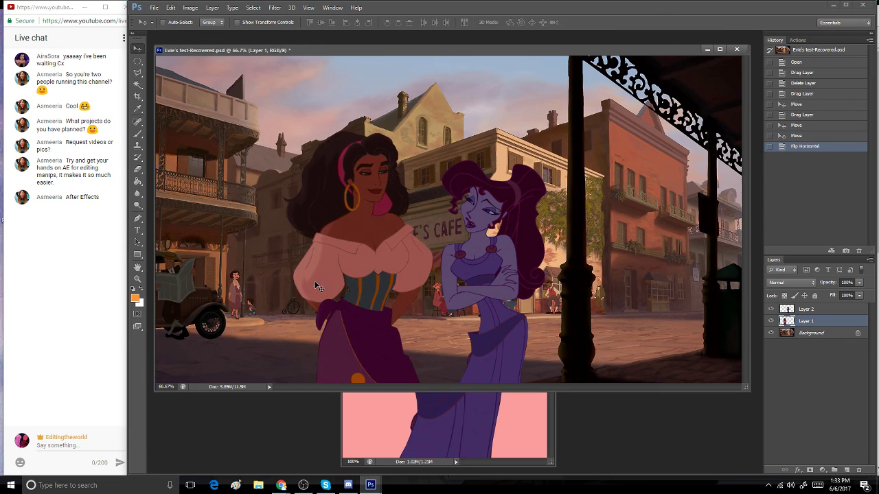
{"action": "left_click_drag", "start_coordinate": [382, 249], "coordinate": [353, 247]}
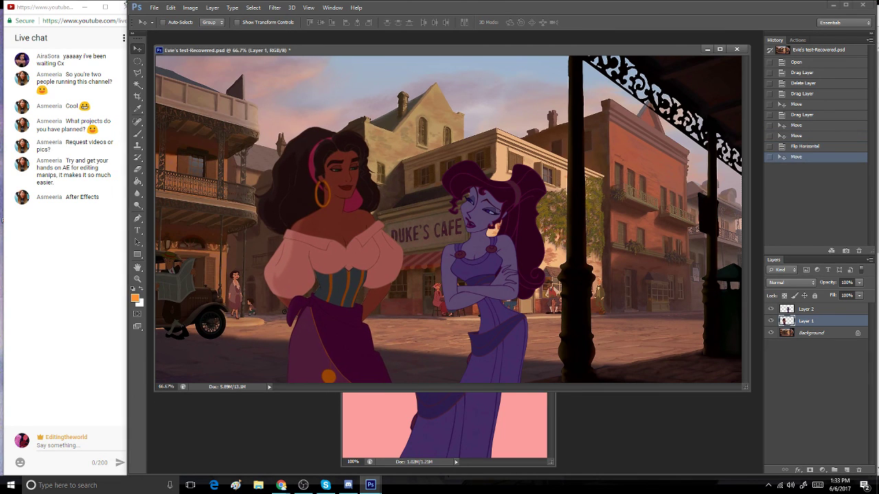
{"action": "left_click", "coordinate": [172, 8]}
{"action": "mouse_move", "coordinate": [248, 191]}
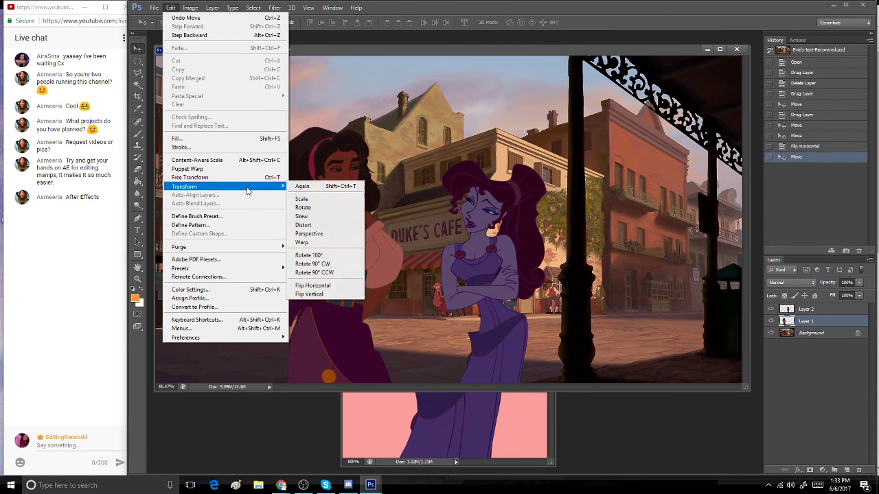
{"action": "left_click", "coordinate": [365, 127]}
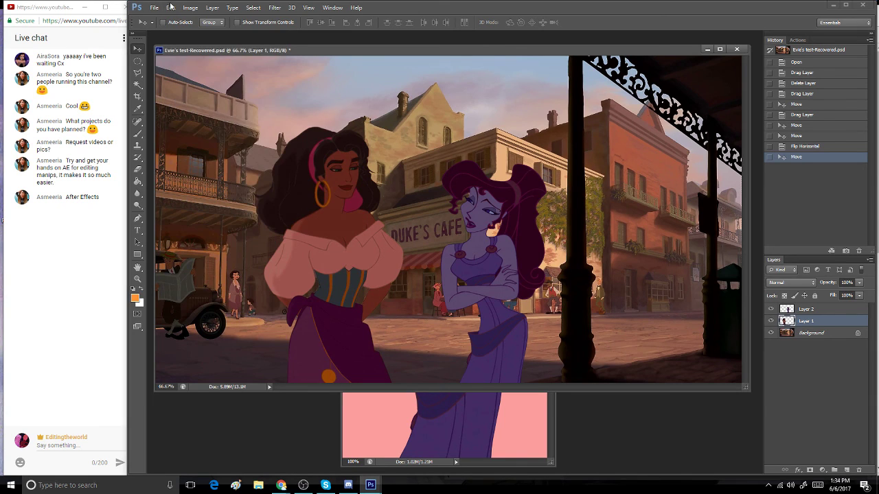
- Apply Auto Contrast to the pink-bloused figure's layer and select the purple-dressed figure's layer
{"action": "left_click", "coordinate": [190, 7]}
{"action": "left_click", "coordinate": [248, 53]}
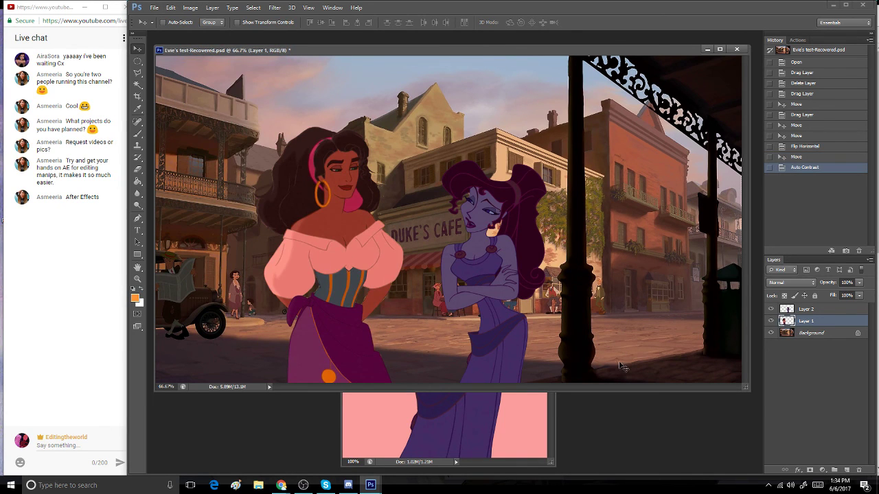
{"action": "left_click", "coordinate": [858, 311]}
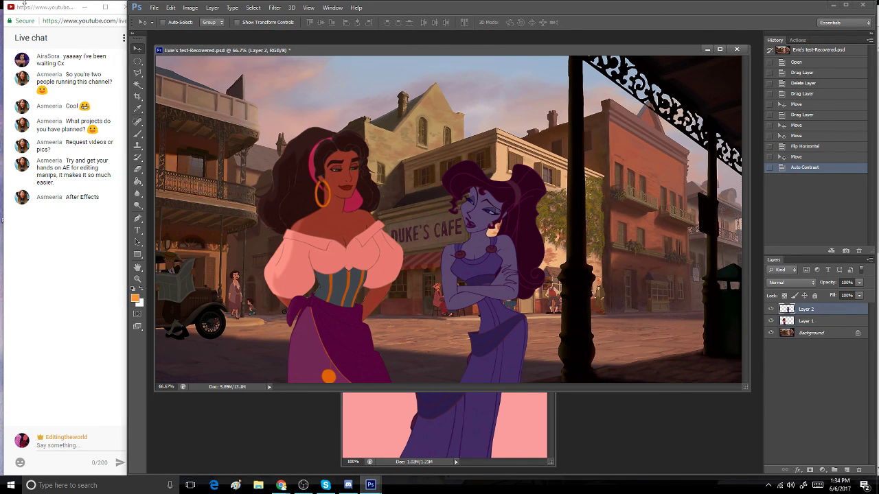
- Try Auto Contrast with a fade of about 46% on the purple-dressed figure's layer and revert the history to the last Move
{"action": "left_click", "coordinate": [190, 7]}
{"action": "left_click", "coordinate": [232, 52]}
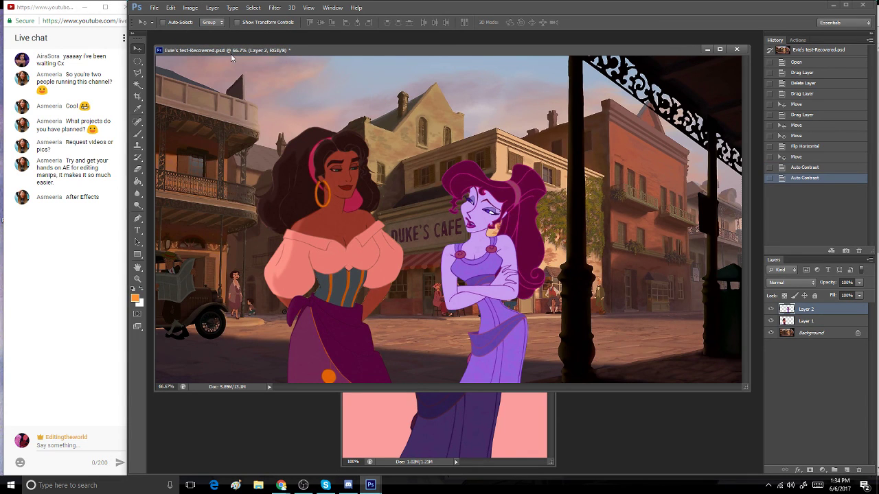
{"action": "left_click", "coordinate": [170, 8]}
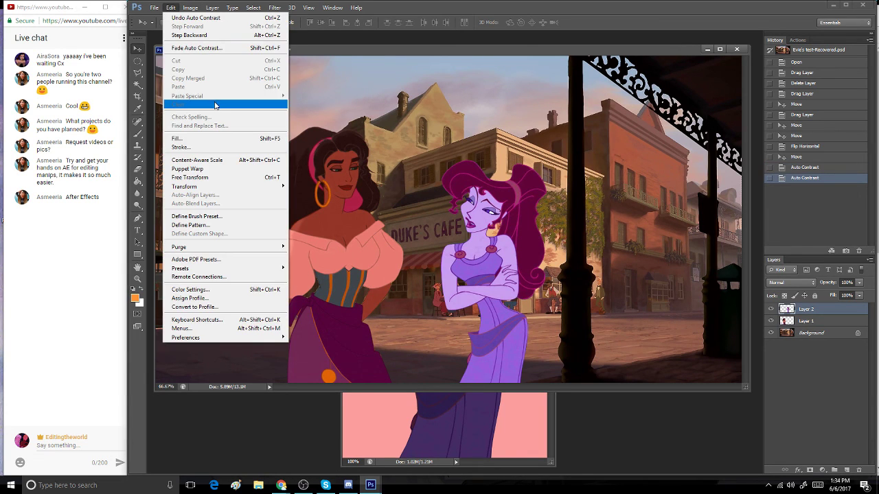
{"action": "left_click", "coordinate": [206, 48]}
{"action": "left_click_drag", "start_coordinate": [179, 172], "coordinate": [188, 171]}
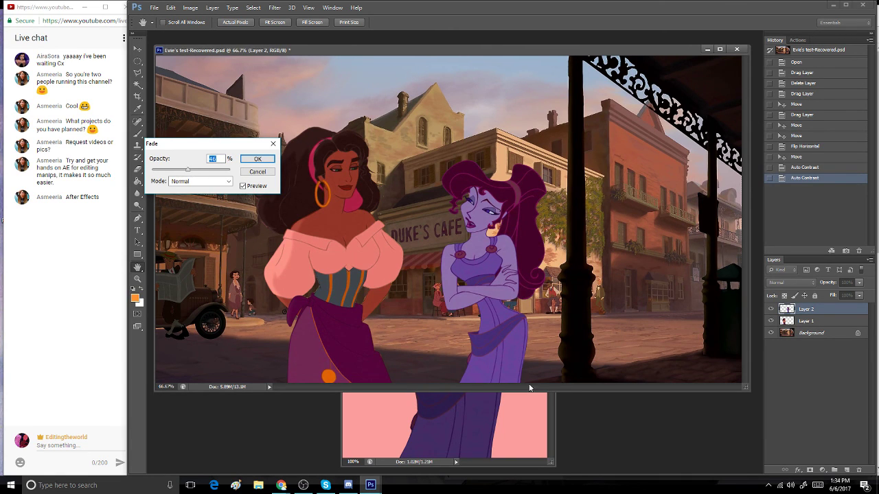
{"action": "left_click", "coordinate": [255, 172]}
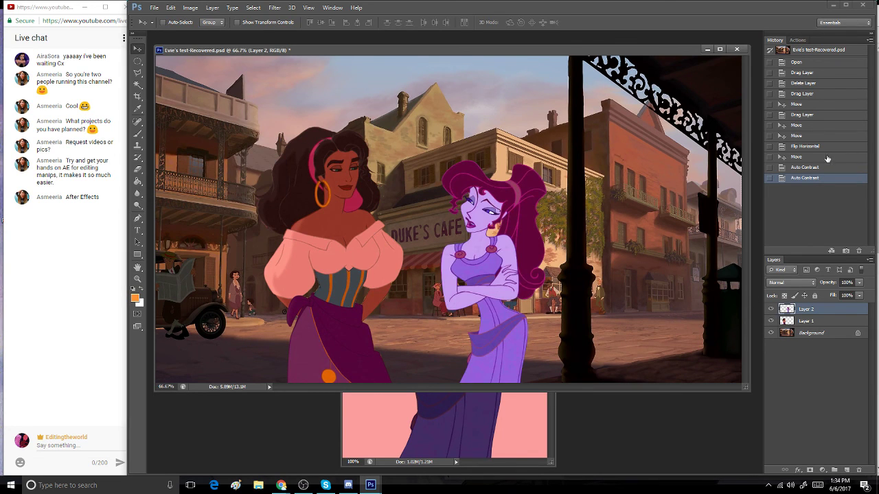
{"action": "left_click", "coordinate": [827, 157]}
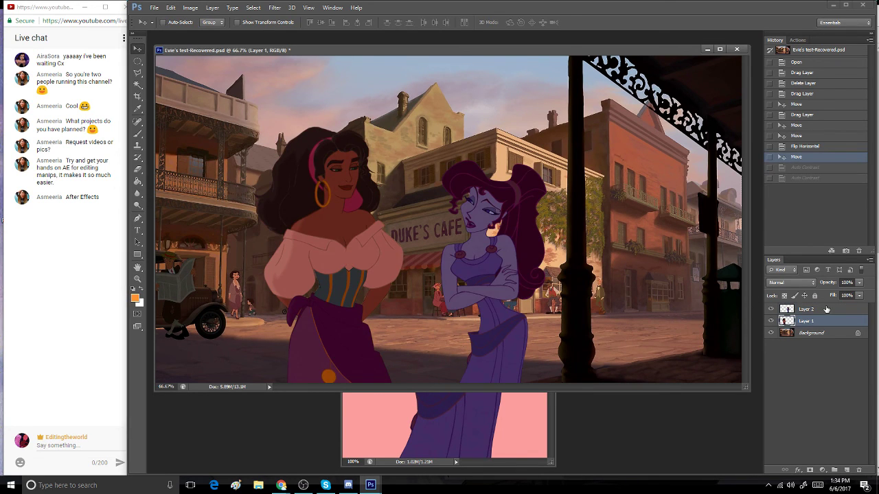
- Apply Auto Contrast to the pink-bloused figure's layer and fade the effect to about 52% opacity
{"action": "left_click", "coordinate": [171, 7]}
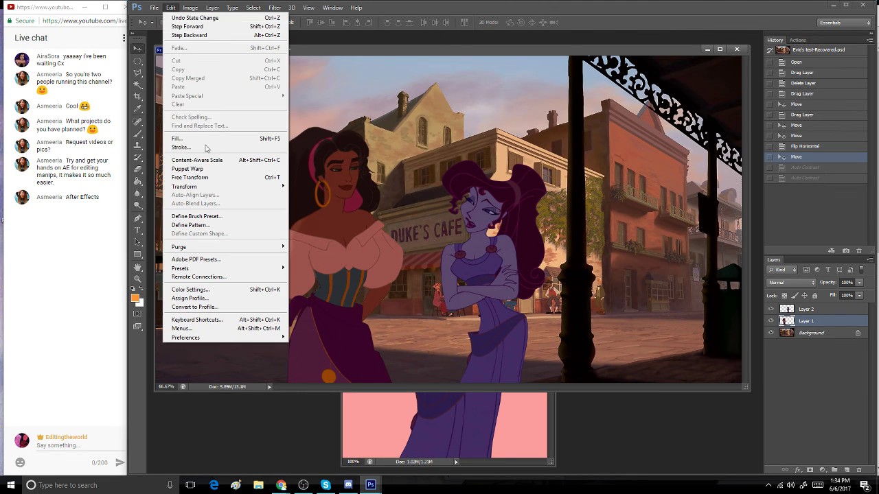
{"action": "mouse_move", "coordinate": [190, 8]}
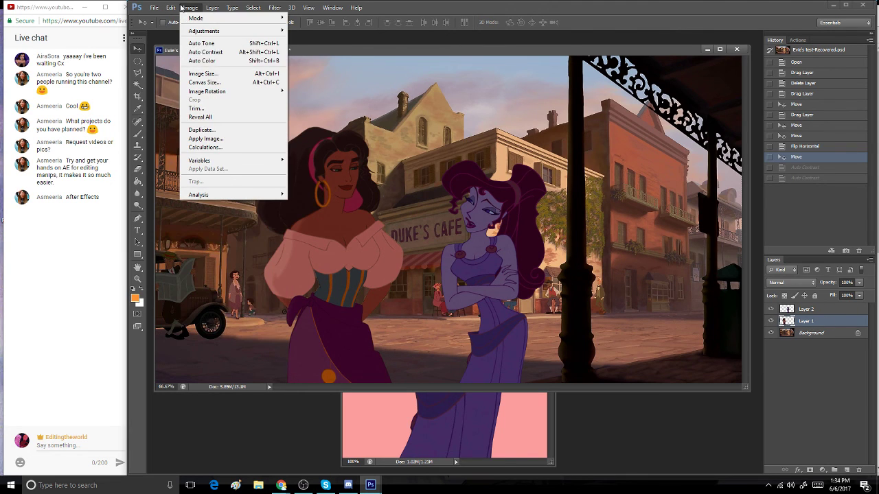
{"action": "left_click", "coordinate": [198, 49]}
{"action": "left_click", "coordinate": [170, 7]}
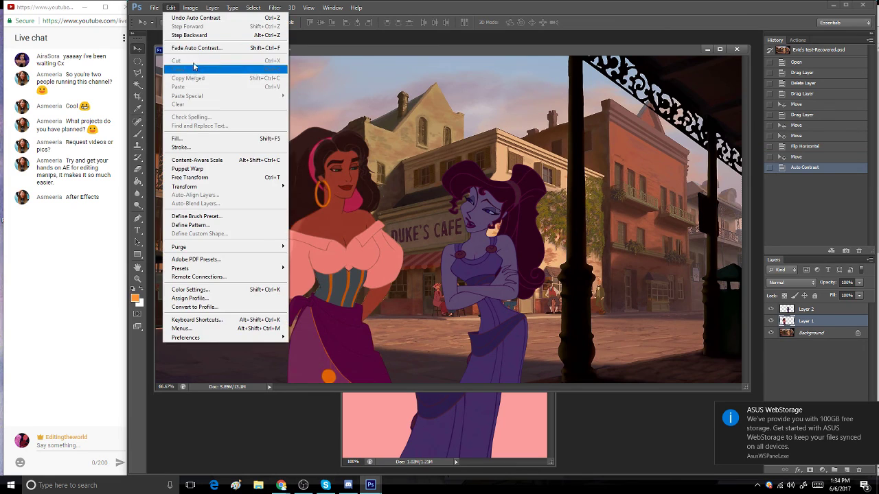
{"action": "left_click", "coordinate": [185, 50]}
{"action": "left_click", "coordinate": [198, 171]}
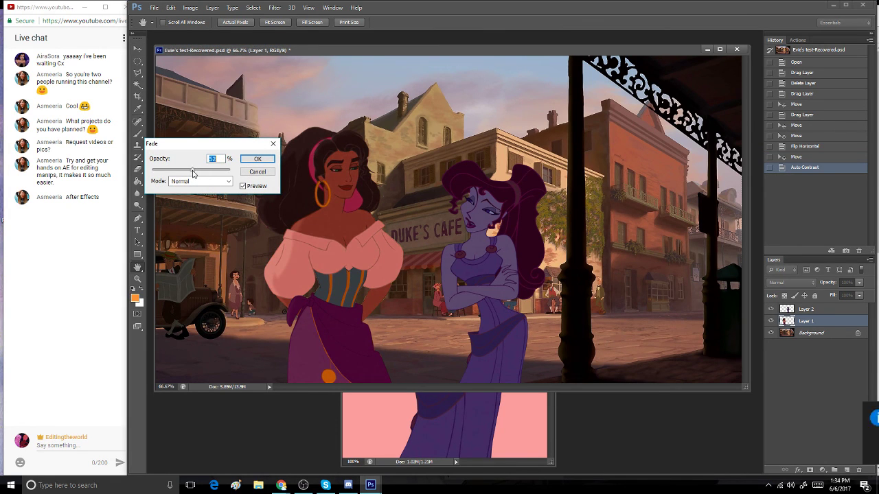
{"action": "left_click", "coordinate": [257, 159]}
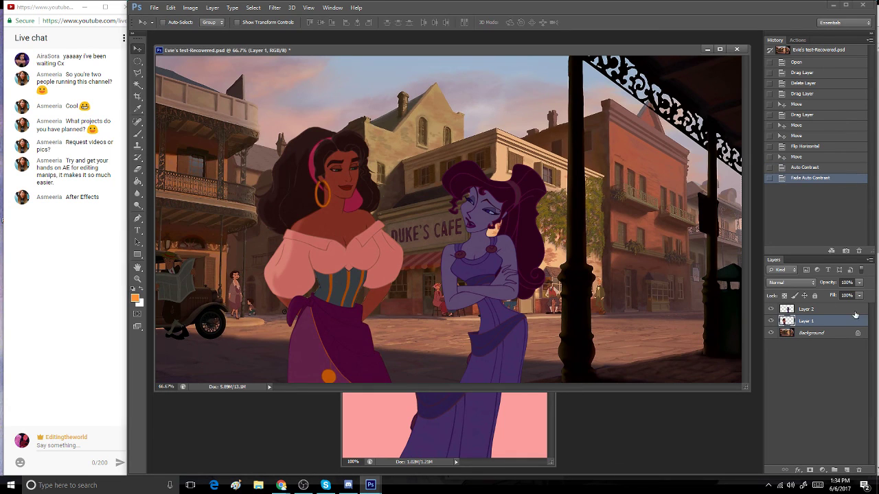
- Apply Auto Contrast to the purple-dressed figure's layer and fade the effect to a low opacity
{"action": "left_click", "coordinate": [850, 309]}
{"action": "left_click", "coordinate": [171, 8]}
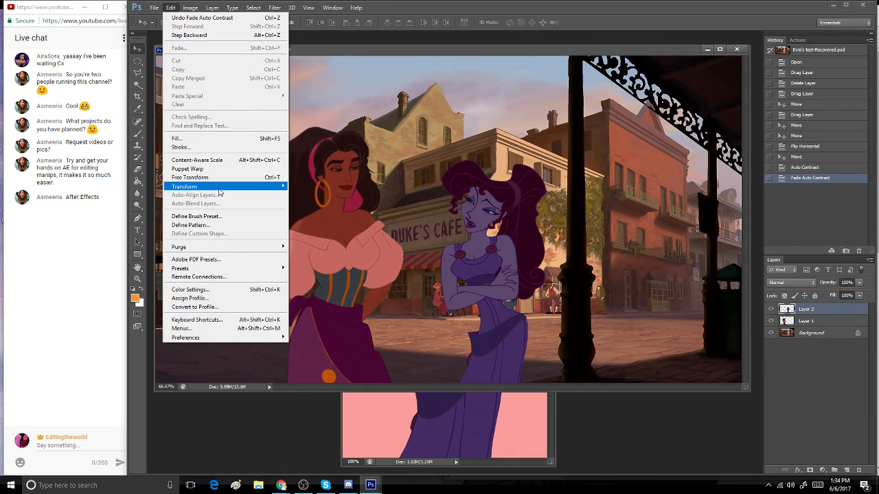
{"action": "mouse_move", "coordinate": [218, 187]}
{"action": "left_click", "coordinate": [522, 221]}
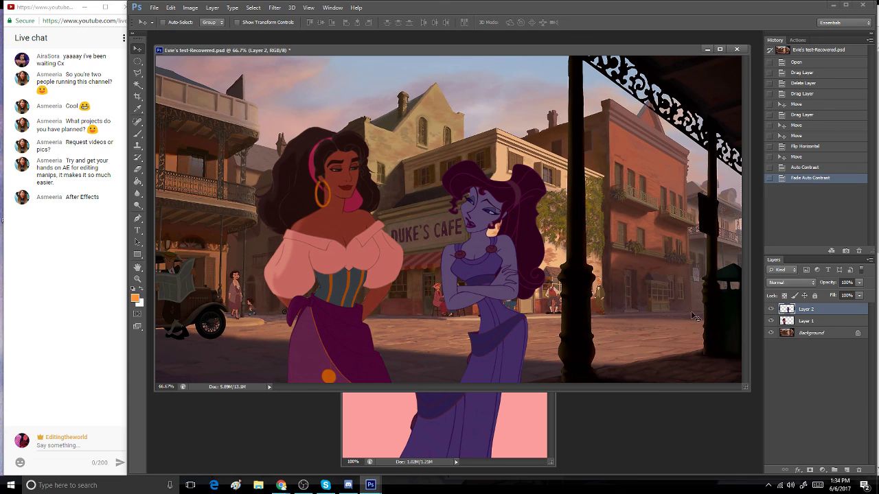
{"action": "left_click", "coordinate": [155, 7]}
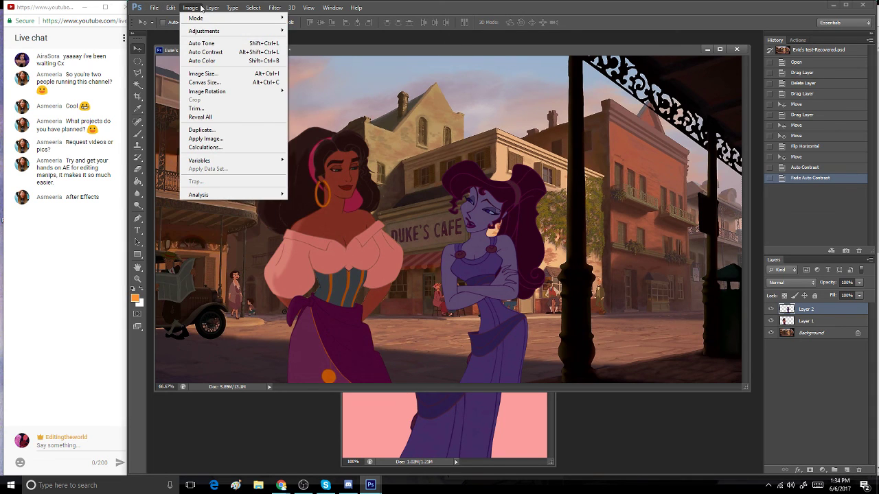
{"action": "left_click", "coordinate": [205, 52]}
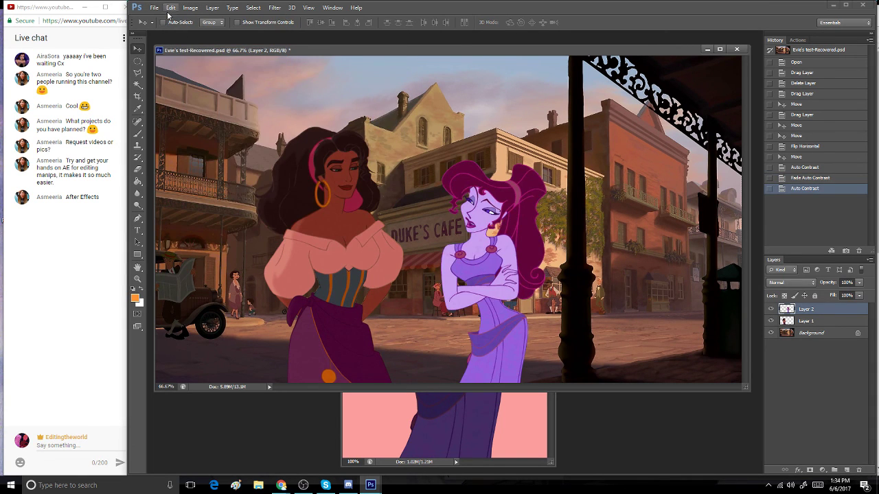
{"action": "left_click", "coordinate": [170, 6]}
{"action": "left_click", "coordinate": [184, 48]}
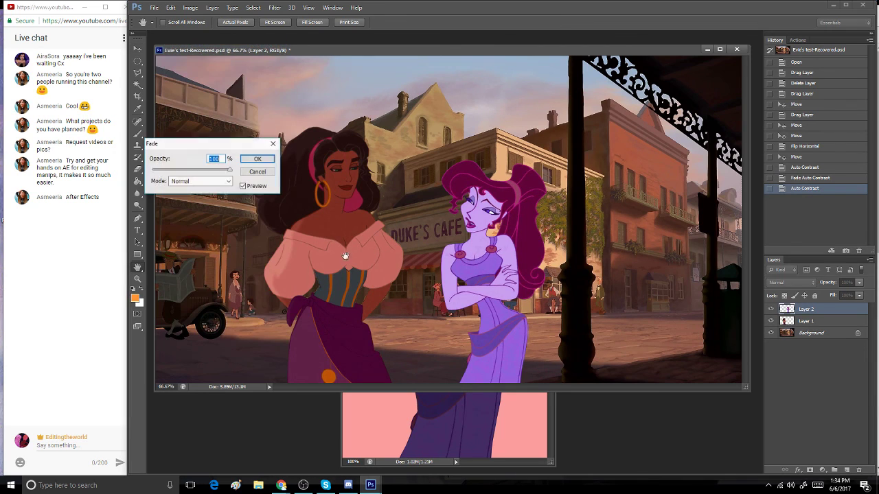
{"action": "left_click", "coordinate": [170, 171]}
{"action": "left_click_drag", "start_coordinate": [171, 171], "coordinate": [173, 170]}
{"action": "left_click", "coordinate": [258, 158]}
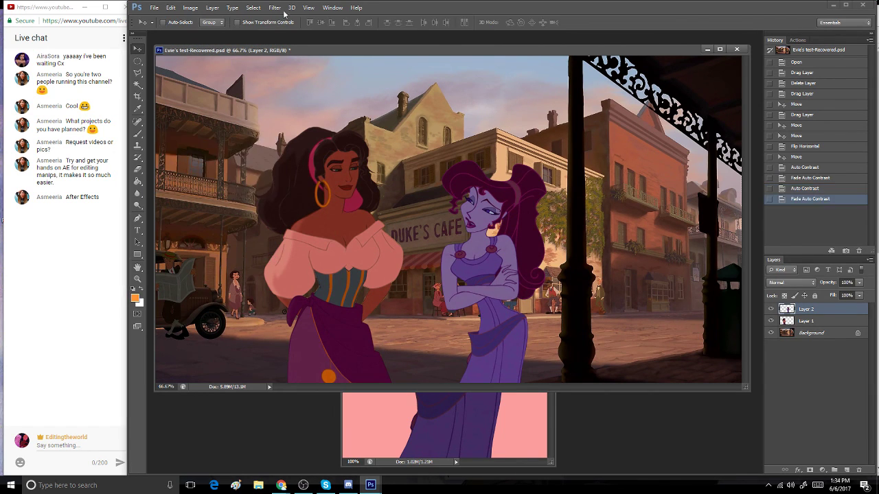
- Warm the purple-dressed figure's midtones with Variations, adding More Yellow and More Red once each
{"action": "left_click", "coordinate": [190, 7]}
{"action": "mouse_move", "coordinate": [208, 32]}
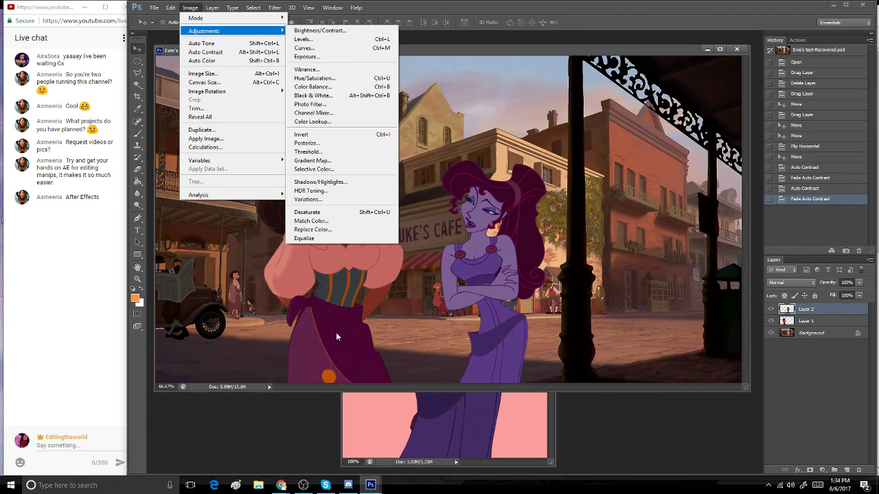
{"action": "left_click", "coordinate": [354, 202]}
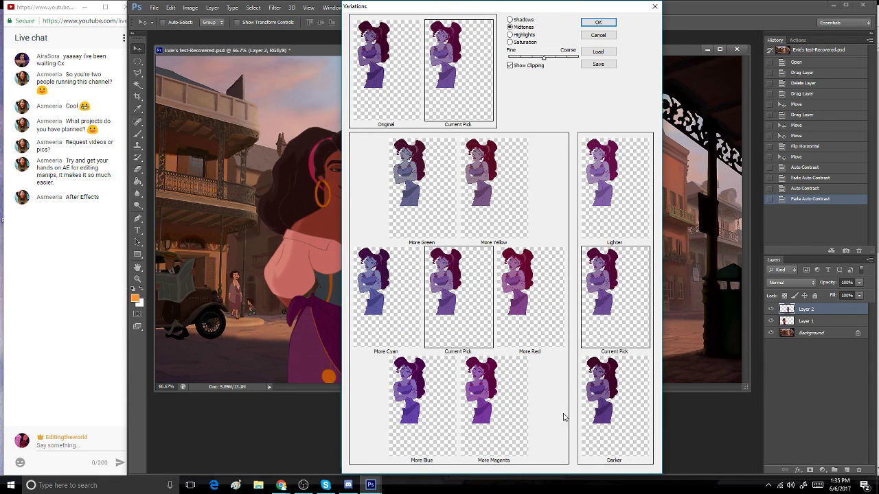
{"action": "left_click", "coordinate": [492, 202]}
{"action": "left_click", "coordinate": [519, 299]}
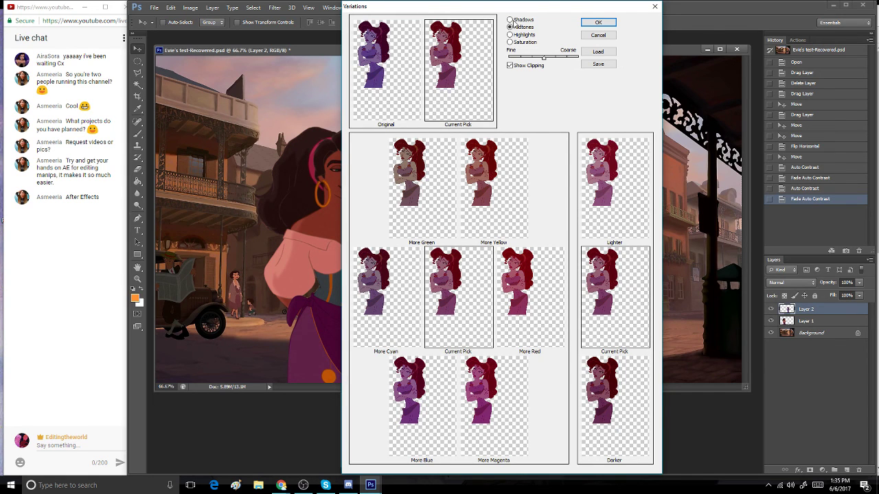
{"action": "left_click", "coordinate": [592, 21]}
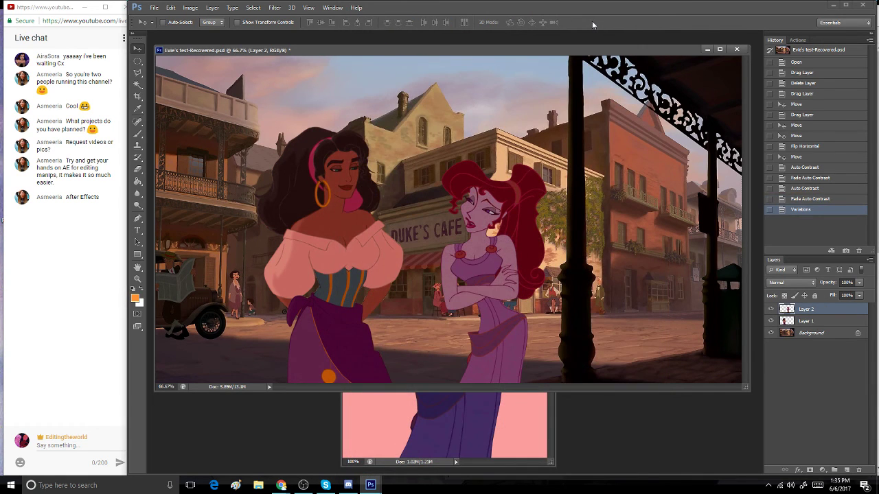
- Adjust the Color Balance of the purple-dressed figure's highlights and shadows, and toggle the layer's visibility to check it
{"action": "left_click", "coordinate": [190, 8]}
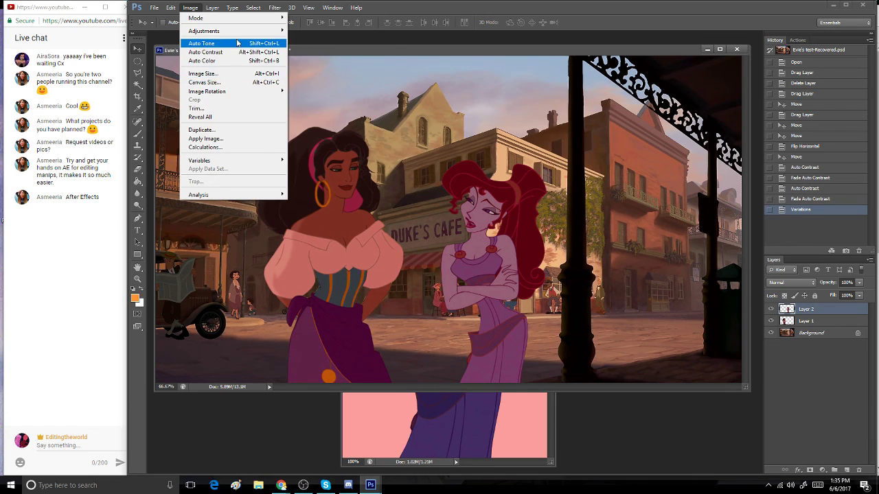
{"action": "mouse_move", "coordinate": [240, 31]}
{"action": "left_click", "coordinate": [391, 89]}
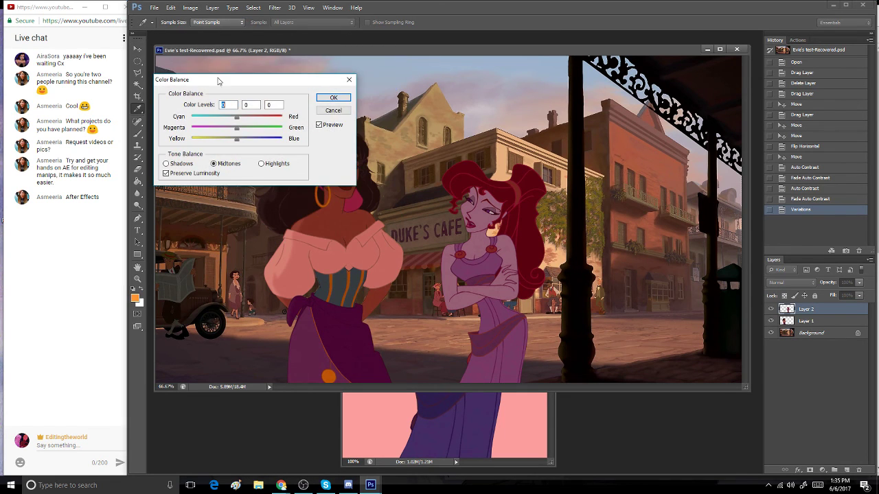
{"action": "left_click_drag", "start_coordinate": [197, 81], "coordinate": [653, 131]}
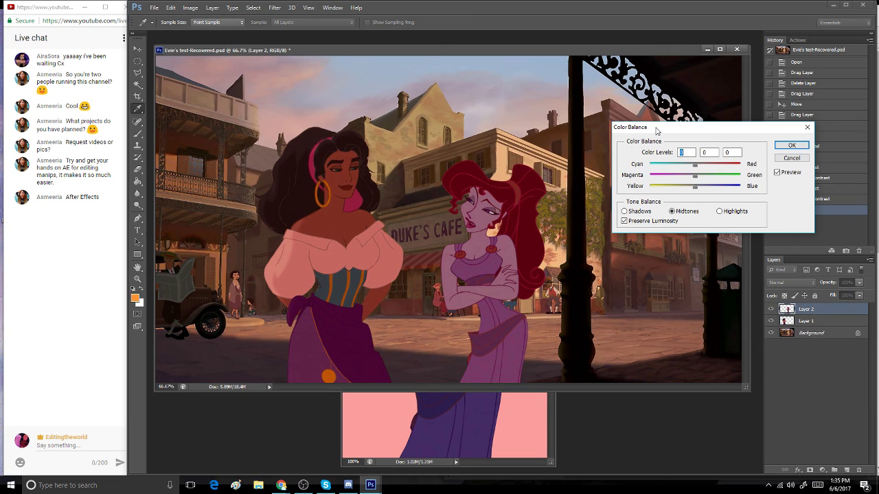
{"action": "left_click", "coordinate": [719, 211]}
{"action": "mouse_move", "coordinate": [695, 186]}
{"action": "left_mouse_down"}
{"action": "mouse_move", "coordinate": [706, 190]}
{"action": "mouse_move", "coordinate": [697, 192]}
{"action": "mouse_move", "coordinate": [695, 169]}
{"action": "left_mouse_up"}
{"action": "left_click", "coordinate": [651, 212]}
{"action": "mouse_move", "coordinate": [694, 191]}
{"action": "left_mouse_down"}
{"action": "mouse_move", "coordinate": [691, 166]}
{"action": "mouse_move", "coordinate": [700, 182]}
{"action": "left_mouse_up"}
{"action": "left_click", "coordinate": [784, 147]}
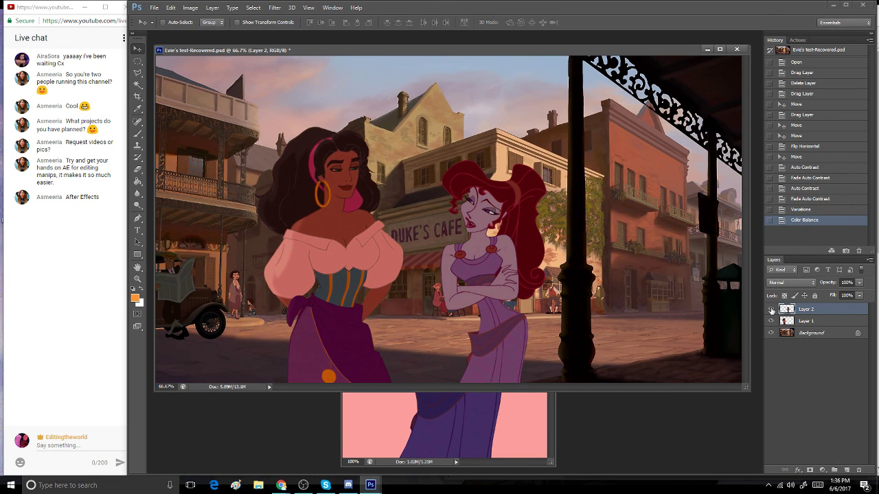
{"action": "left_click", "coordinate": [770, 309]}
{"action": "left_click", "coordinate": [771, 309]}
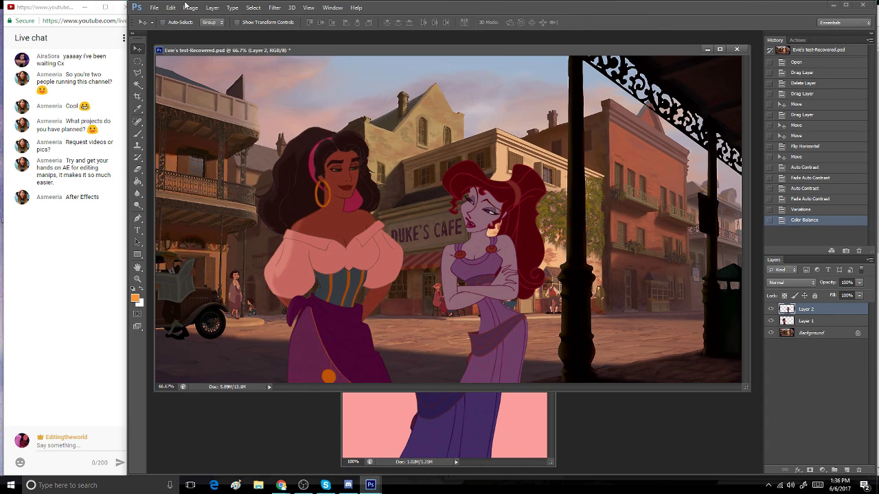
- Add a Selective Color adjustment layer above the purple-dressed figure's layer and move its settings beside the figures
{"action": "left_click", "coordinate": [210, 8]}
{"action": "mouse_move", "coordinate": [275, 87]}
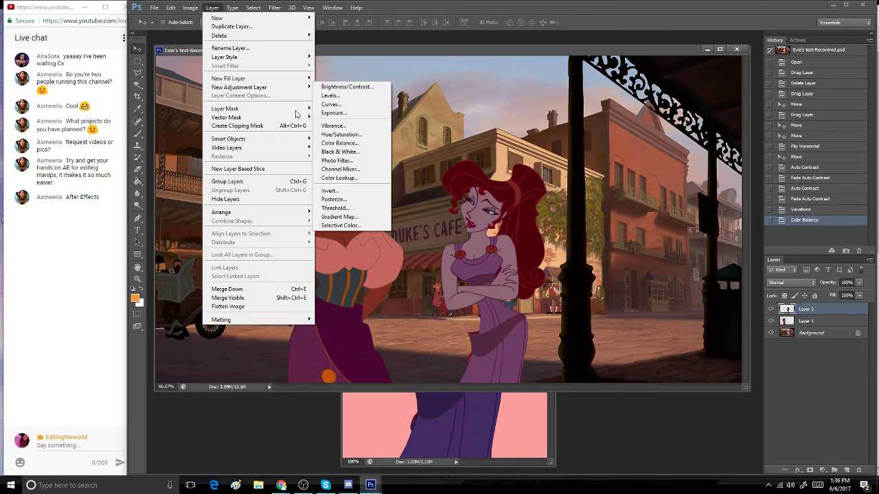
{"action": "left_click", "coordinate": [341, 226]}
{"action": "left_click", "coordinate": [507, 156]}
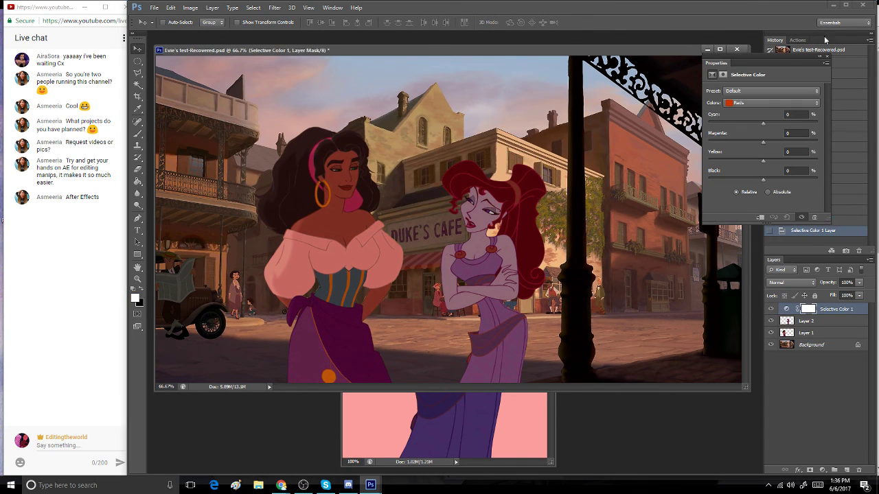
{"action": "left_click_drag", "start_coordinate": [779, 52], "coordinate": [639, 124]}
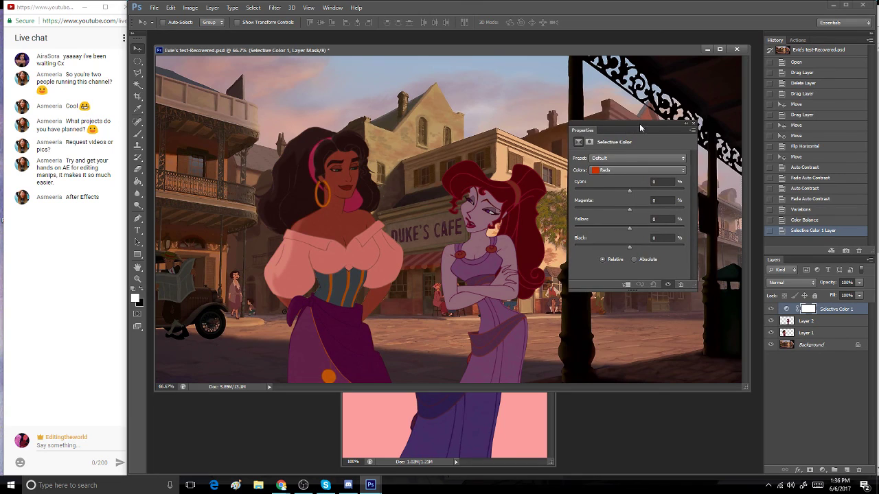
- In the Magentas range, set cyan to +16%, magenta to +10% and yellow to about +30%, and raise the black amount
{"action": "left_click", "coordinate": [621, 171]}
{"action": "left_click", "coordinate": [621, 211]}
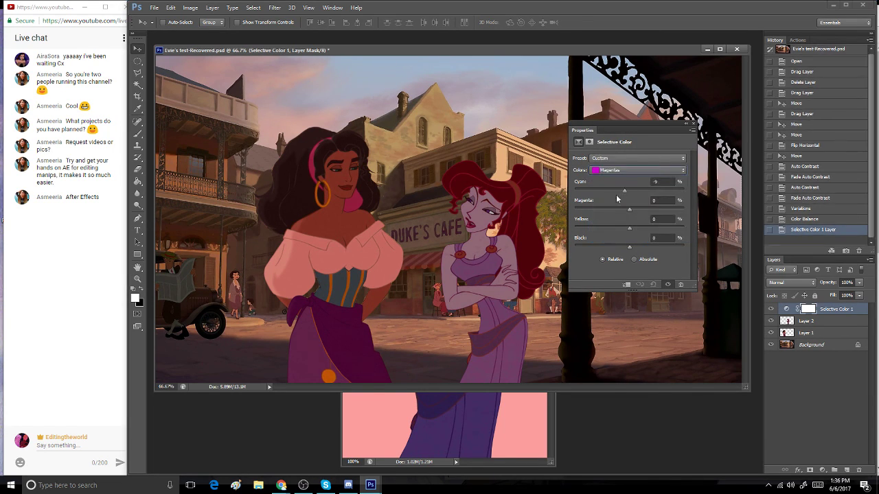
{"action": "left_click_drag", "start_coordinate": [629, 191], "coordinate": [633, 233]}
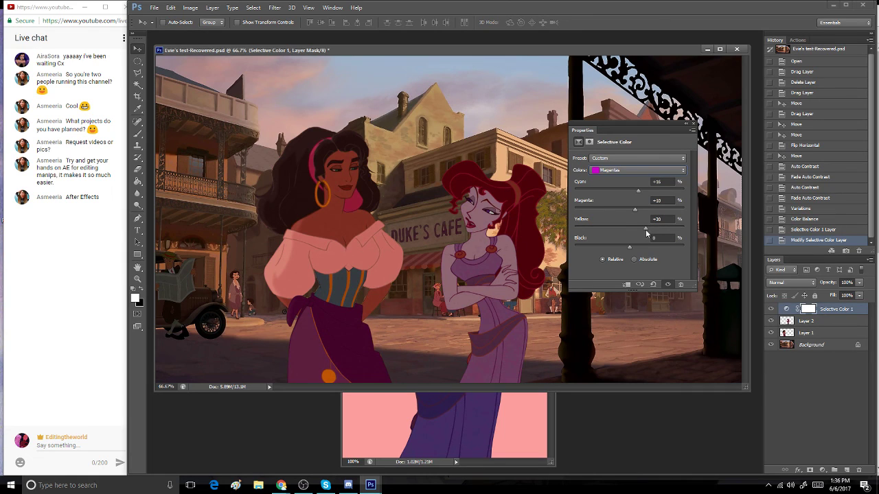
{"action": "left_click_drag", "start_coordinate": [636, 249], "coordinate": [642, 248]}
- Try raising the black amount slightly in the Blacks range of the Selective Color adjustment
{"action": "left_click", "coordinate": [635, 171]}
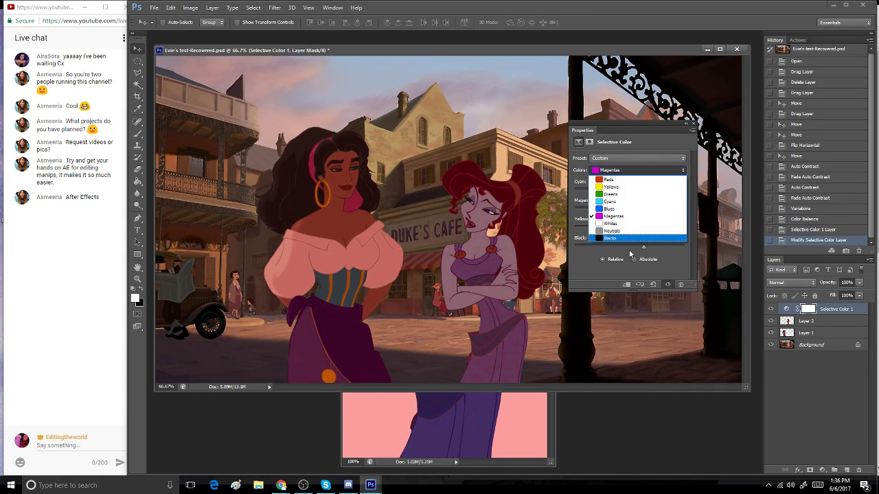
{"action": "left_click", "coordinate": [631, 239]}
{"action": "left_click_drag", "start_coordinate": [637, 247], "coordinate": [631, 248]}
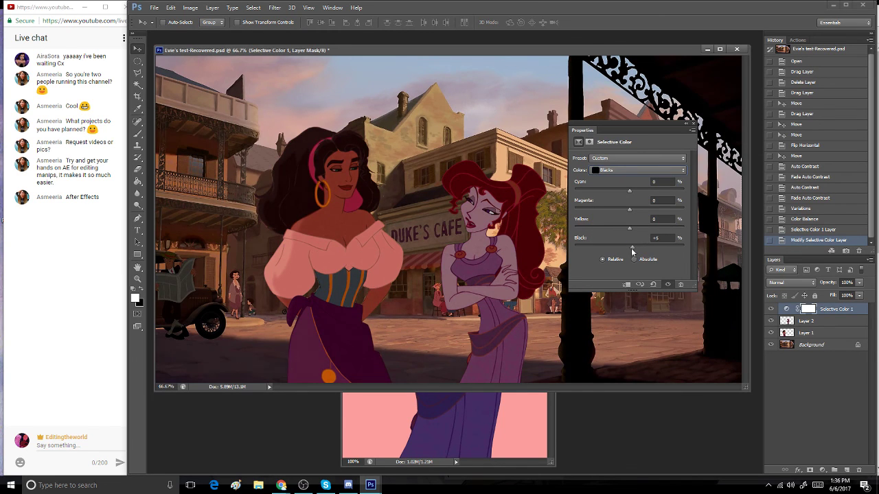
- Try shifting cyan, magenta and yellow in the Reds range of the Selective Color adjustment, and reset them to 0
{"action": "left_click", "coordinate": [635, 170]}
{"action": "left_click", "coordinate": [625, 180]}
{"action": "left_click", "coordinate": [621, 208]}
{"action": "left_click_drag", "start_coordinate": [631, 212], "coordinate": [633, 228]}
{"action": "left_click", "coordinate": [630, 190]}
{"action": "type", "text": "0"}
{"action": "key", "text": "Tab"}
{"action": "type", "text": "0"}
{"action": "key", "text": "Tab"}
{"action": "type", "text": "0"}
- Reset the black amount of the Blacks range to 0 and close the Selective Color settings
{"action": "left_click", "coordinate": [613, 171]}
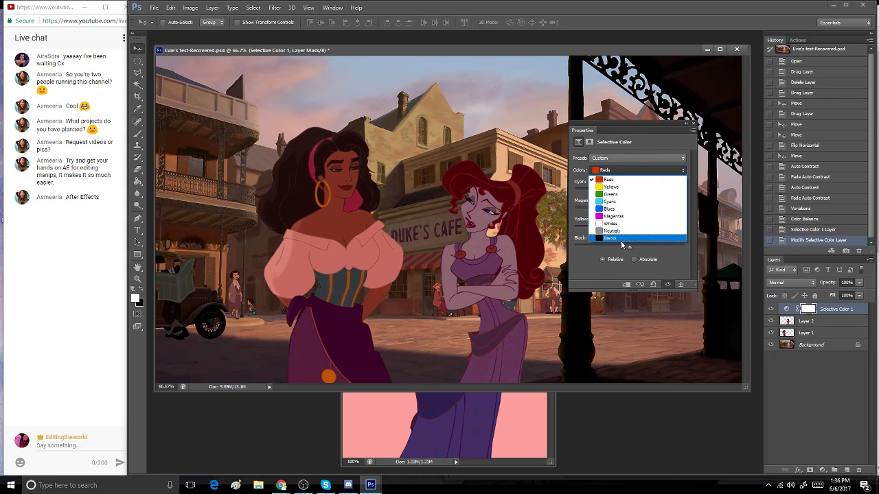
{"action": "left_click", "coordinate": [622, 238]}
{"action": "left_click", "coordinate": [652, 239]}
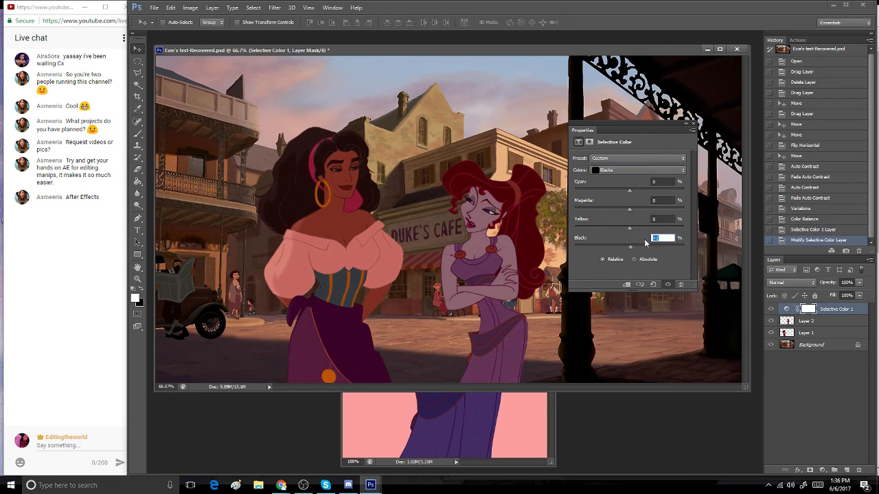
{"action": "type", "text": "0"}
{"action": "left_click", "coordinate": [693, 124]}
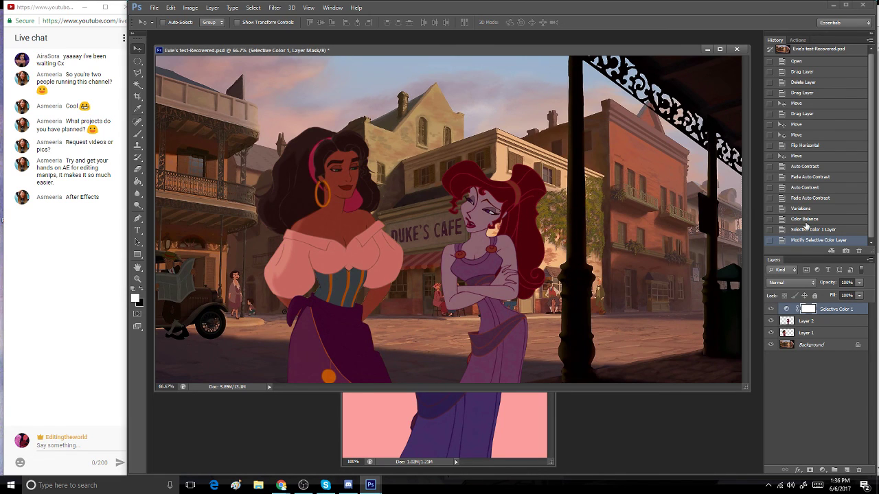
- Try clipping the Selective Color adjustment to Layer 2, and revert to the state before it
{"action": "key", "text": "ctrl+alt+g"}
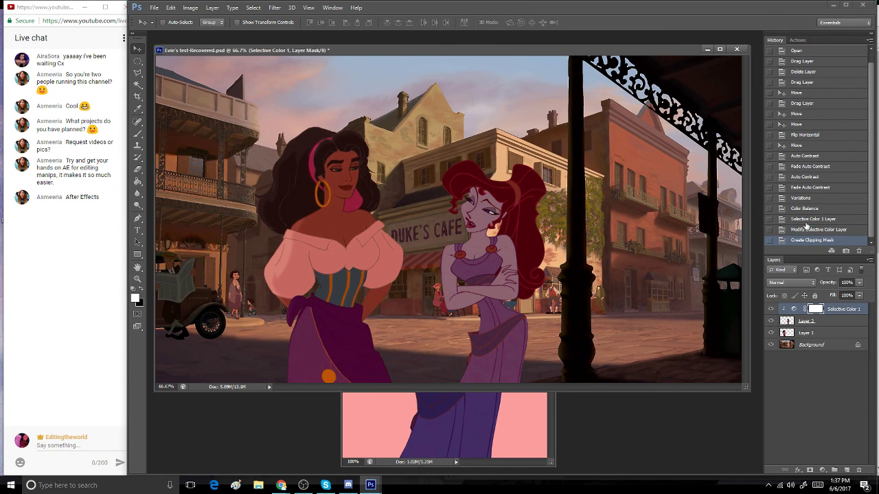
{"action": "key", "text": "ctrl+alt+g"}
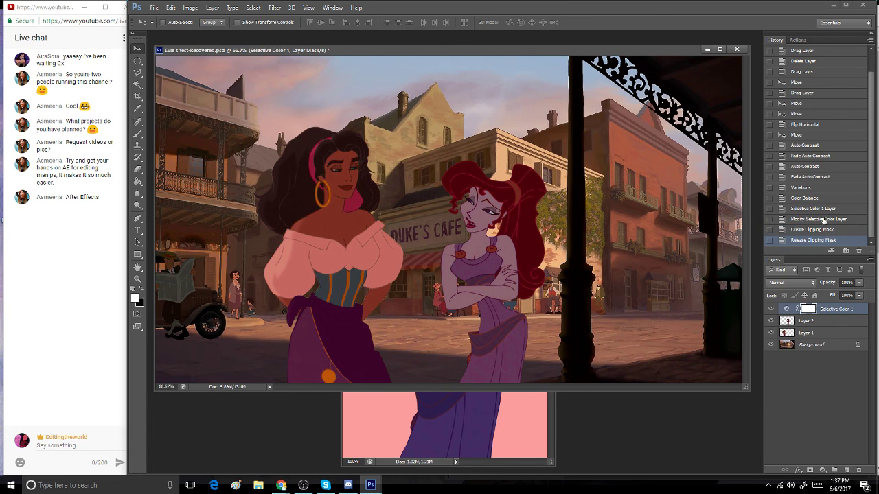
{"action": "left_click", "coordinate": [823, 220]}
- Merge the Selective Color adjustment into Layer 2 and move the red-haired character about 43 px toward the other character
{"action": "left_click", "coordinate": [212, 8]}
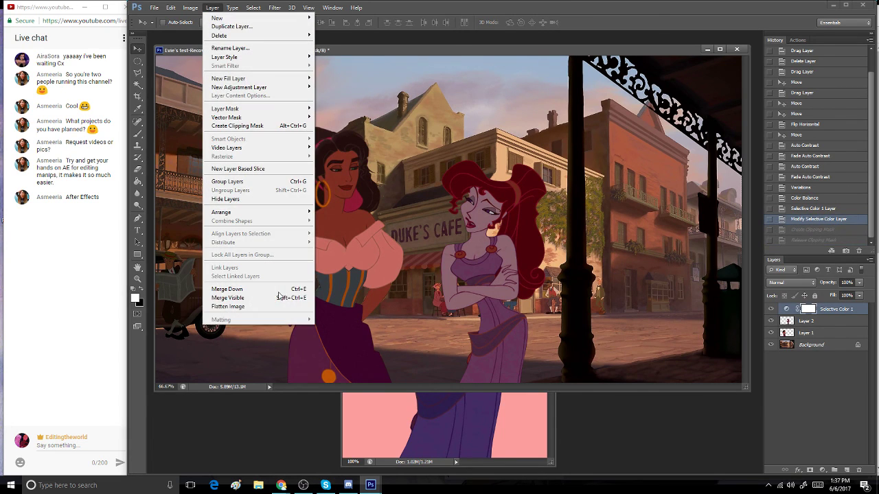
{"action": "left_click", "coordinate": [274, 289]}
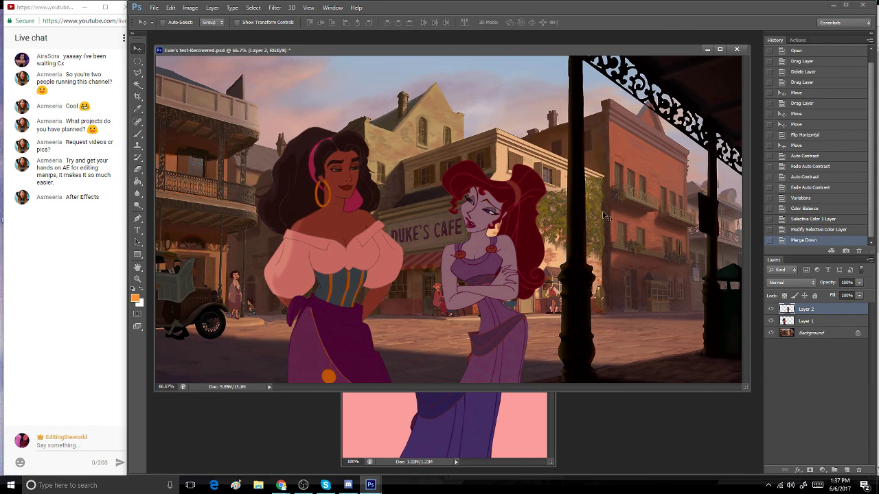
{"action": "left_click_drag", "start_coordinate": [491, 283], "coordinate": [475, 283]}
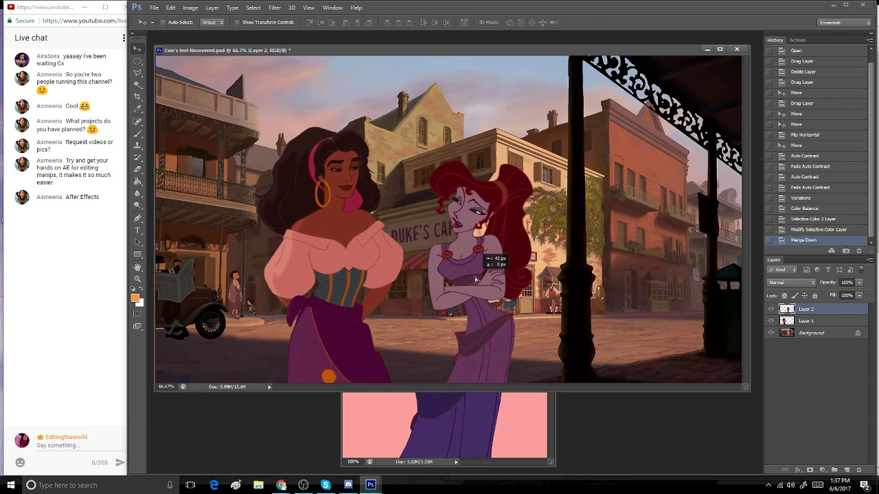
- Create a new layer with the Soft Light blend mode and choose the Soft Round brush
{"action": "left_click", "coordinate": [848, 470]}
{"action": "left_click", "coordinate": [787, 283]}
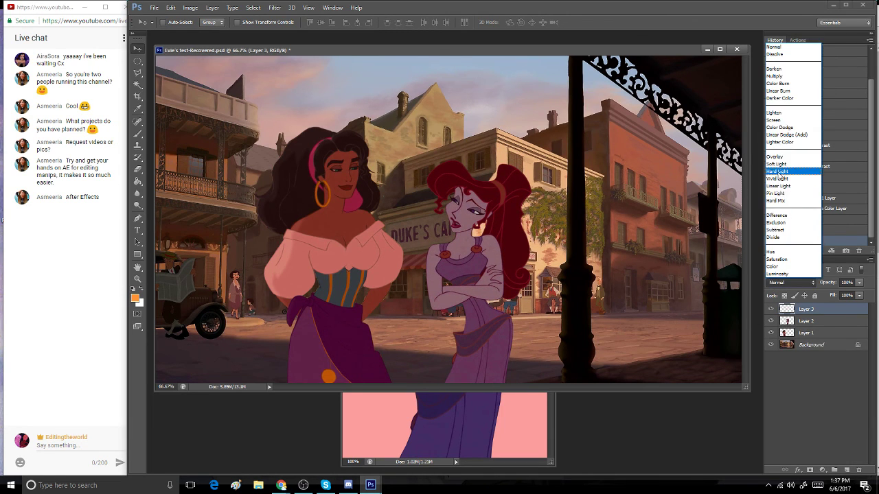
{"action": "left_click", "coordinate": [777, 164]}
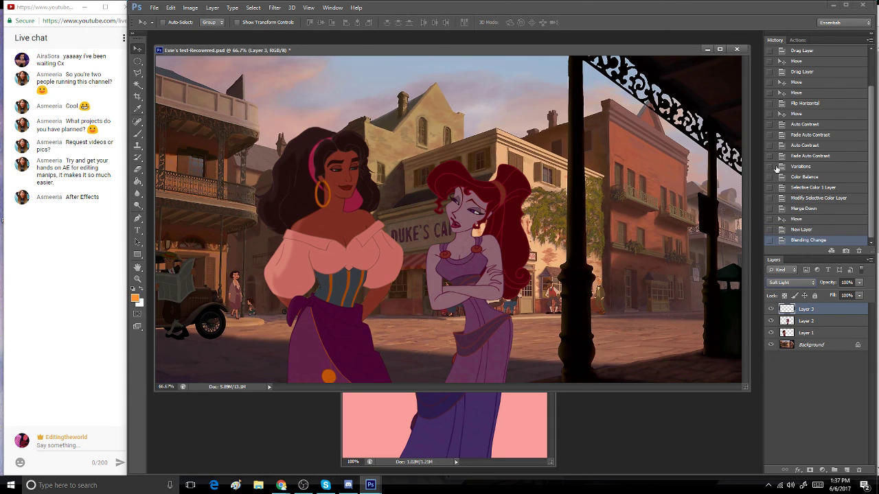
{"action": "left_click", "coordinate": [138, 133]}
{"action": "left_click", "coordinate": [175, 23]}
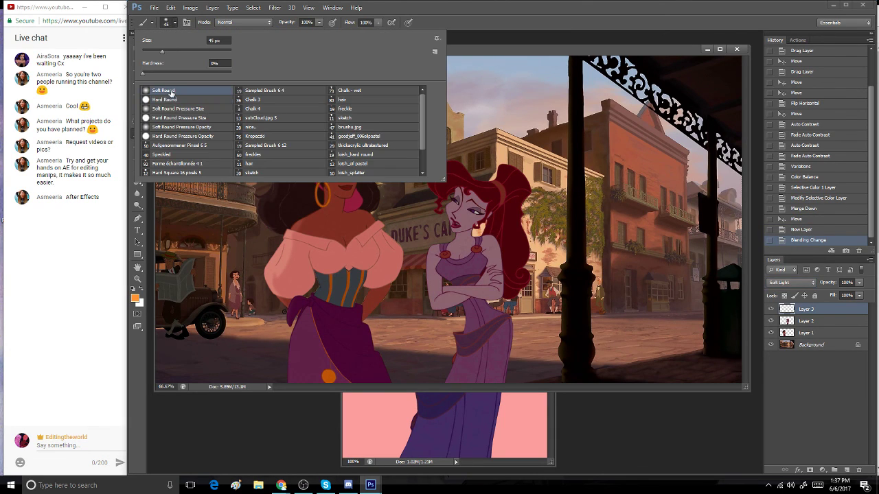
{"action": "left_click", "coordinate": [421, 11]}
- Set the foreground colour to a muted warm tan with a hue of 32°
{"action": "left_click", "coordinate": [136, 297]}
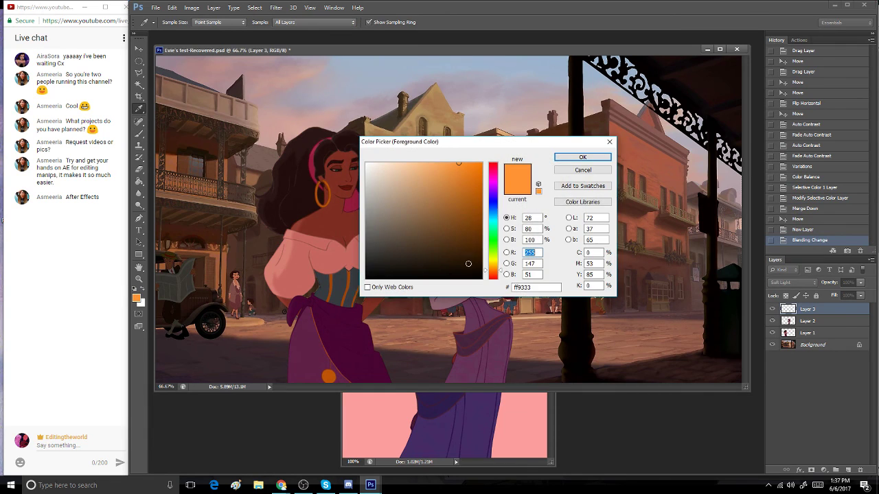
{"action": "left_click_drag", "start_coordinate": [444, 145], "coordinate": [496, 304]}
{"action": "left_click", "coordinate": [468, 213]}
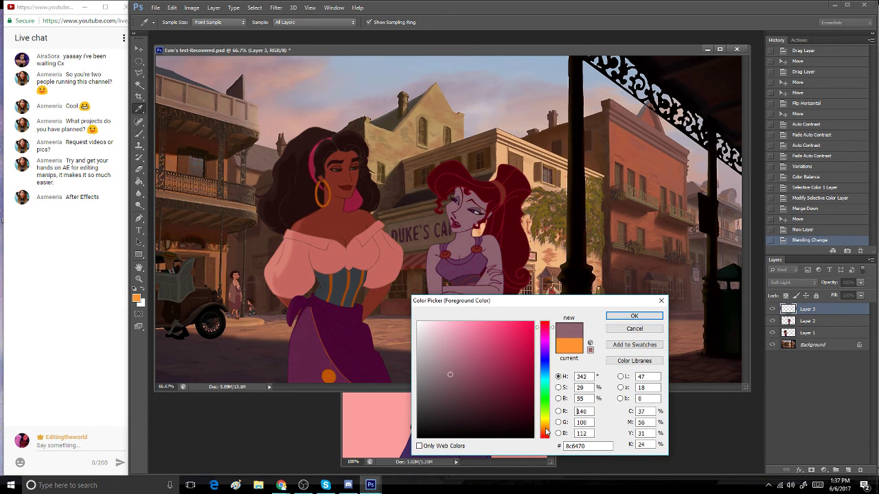
{"action": "left_click_drag", "start_coordinate": [546, 431], "coordinate": [548, 427]}
{"action": "left_click", "coordinate": [460, 351]}
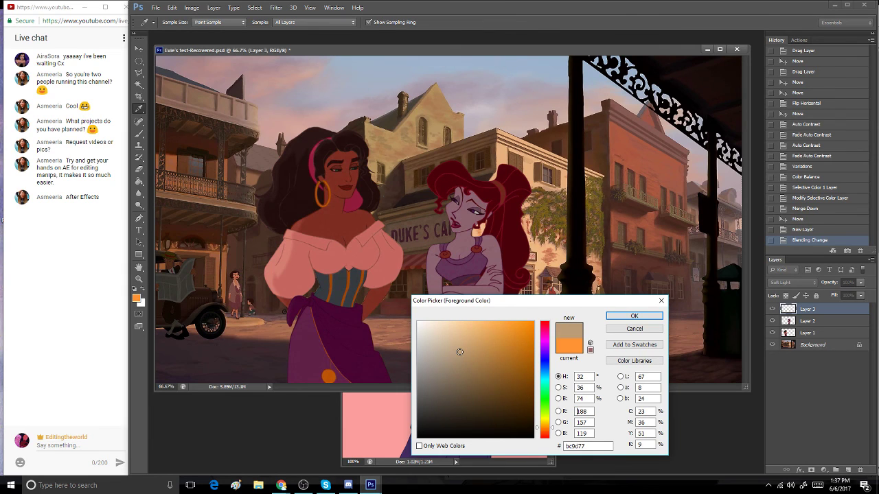
{"action": "left_click_drag", "start_coordinate": [460, 352], "coordinate": [470, 348]}
{"action": "left_click", "coordinate": [634, 317]}
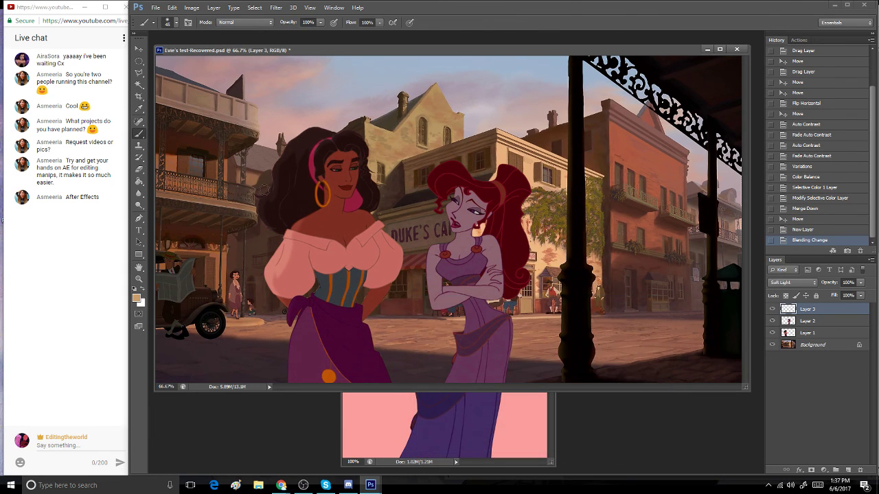
- Brush the tan tint over the red-haired character's face and lower Layer 3's opacity to 48%
{"action": "key", "text": "b"}
{"action": "left_click", "coordinate": [466, 221]}
{"action": "left_click", "coordinate": [466, 222]}
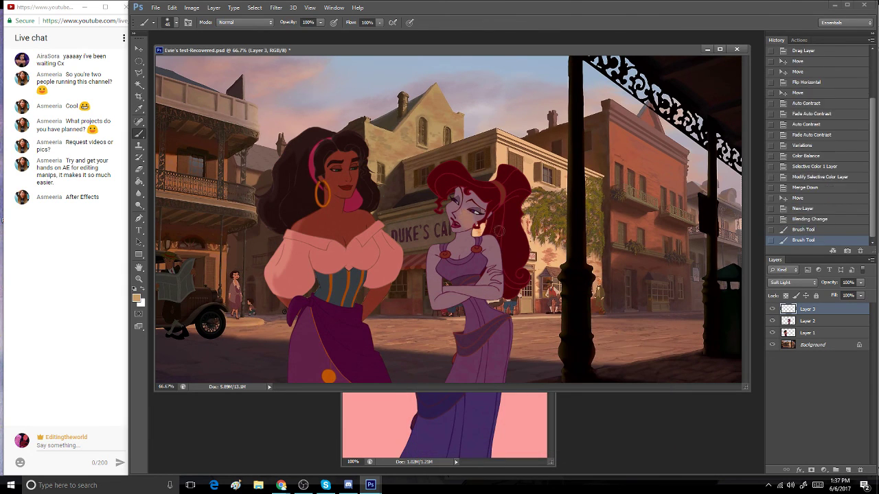
{"action": "left_click", "coordinate": [859, 282]}
{"action": "left_click_drag", "start_coordinate": [859, 284], "coordinate": [837, 296]}
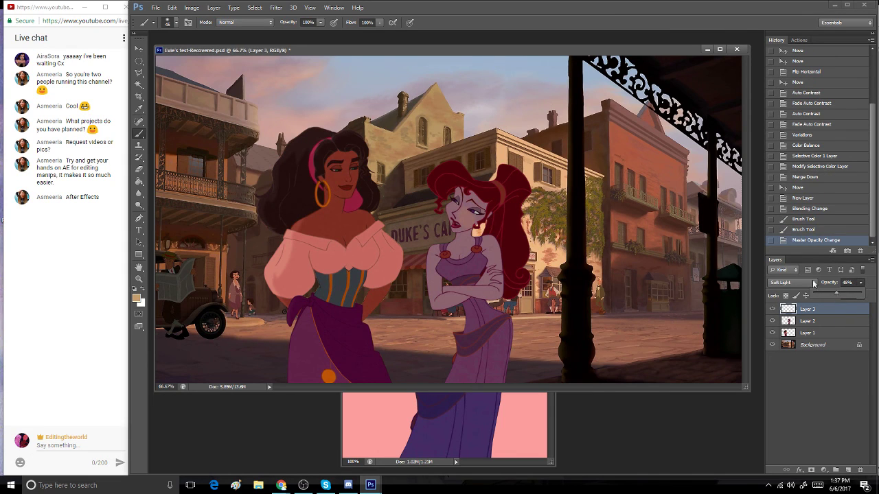
{"action": "left_click", "coordinate": [462, 213]}
{"action": "mouse_move", "coordinate": [455, 215]}
{"action": "left_mouse_down"}
{"action": "mouse_move", "coordinate": [472, 199]}
{"action": "mouse_move", "coordinate": [482, 212]}
{"action": "left_mouse_up"}
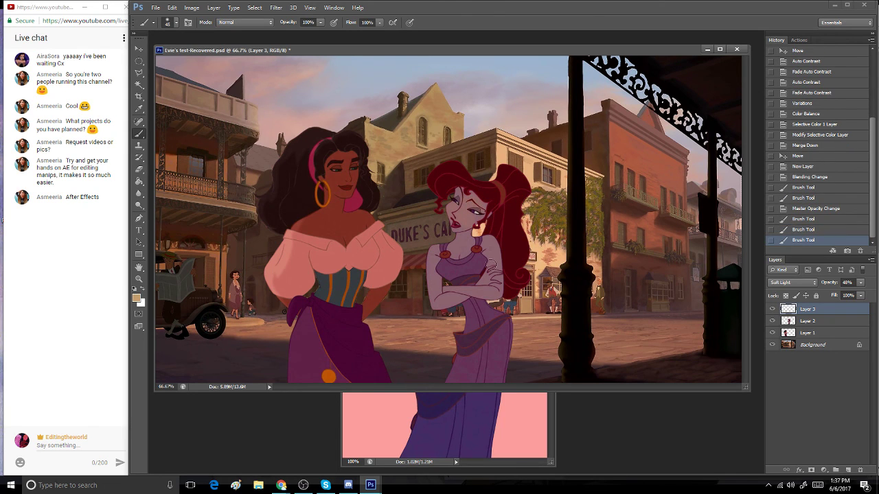
- Paint the tint over the red-haired character's forehead and around the far eye with the brush reduced to 10 px
{"action": "left_click", "coordinate": [139, 279]}
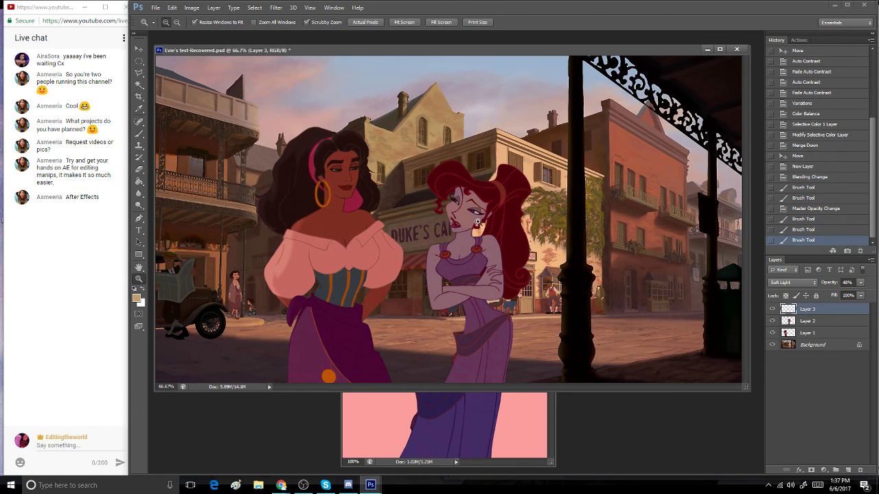
{"action": "left_click", "coordinate": [519, 230]}
{"action": "left_click", "coordinate": [520, 231]}
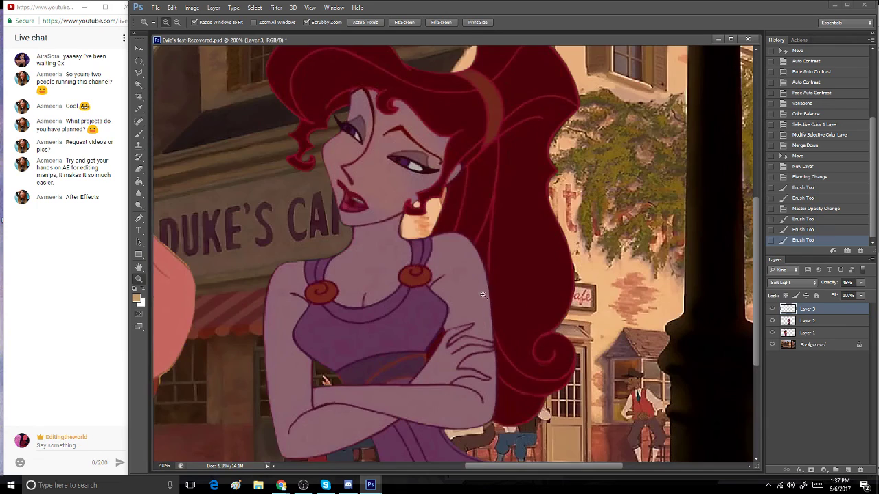
{"action": "left_click", "coordinate": [139, 134]}
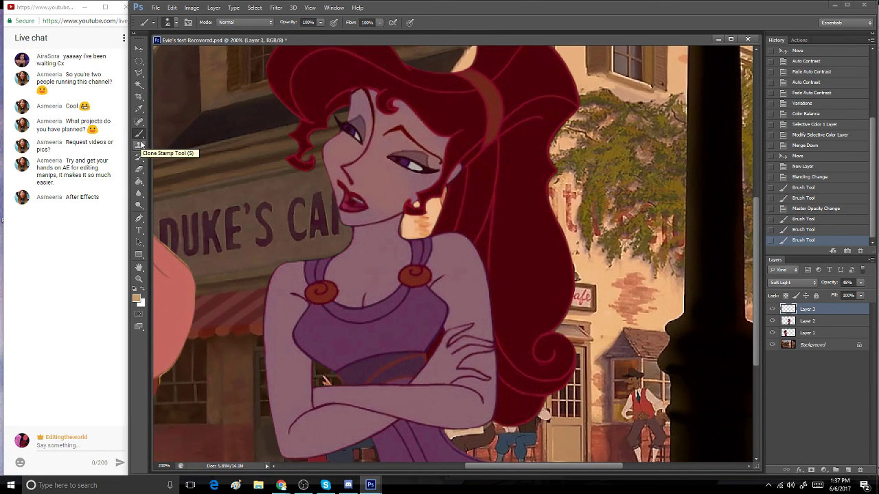
{"action": "key", "text": "bracketleft"}
{"action": "key", "text": "bracketleft"}
{"action": "key", "text": "bracketleft"}
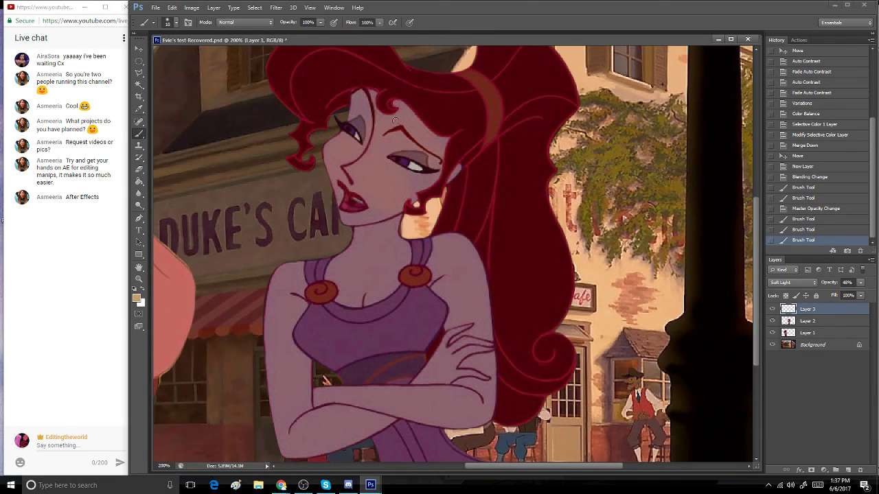
{"action": "left_click", "coordinate": [352, 116]}
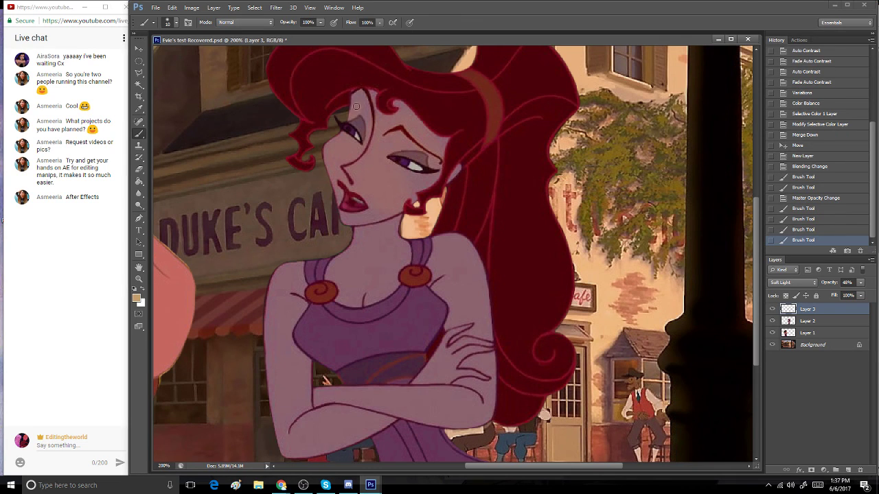
{"action": "left_click", "coordinate": [363, 111]}
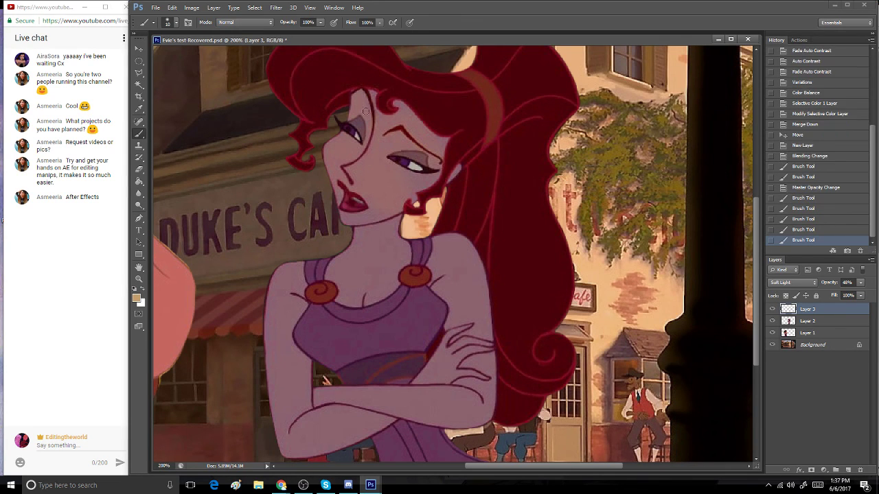
{"action": "left_click", "coordinate": [370, 118]}
{"action": "left_click", "coordinate": [367, 138]}
{"action": "left_click", "coordinate": [345, 152]}
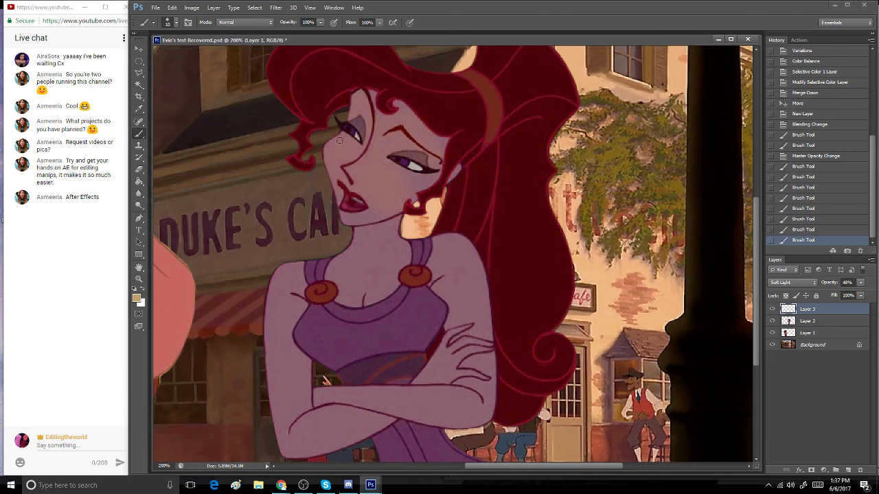
- Brush the tint along the far edge of the face, down past the lips, along the jawline and under the near eye
{"action": "left_click", "coordinate": [340, 141]}
{"action": "left_click", "coordinate": [335, 145]}
{"action": "left_click", "coordinate": [332, 152]}
{"action": "left_click", "coordinate": [332, 162]}
{"action": "left_click", "coordinate": [333, 172]}
{"action": "left_click", "coordinate": [335, 179]}
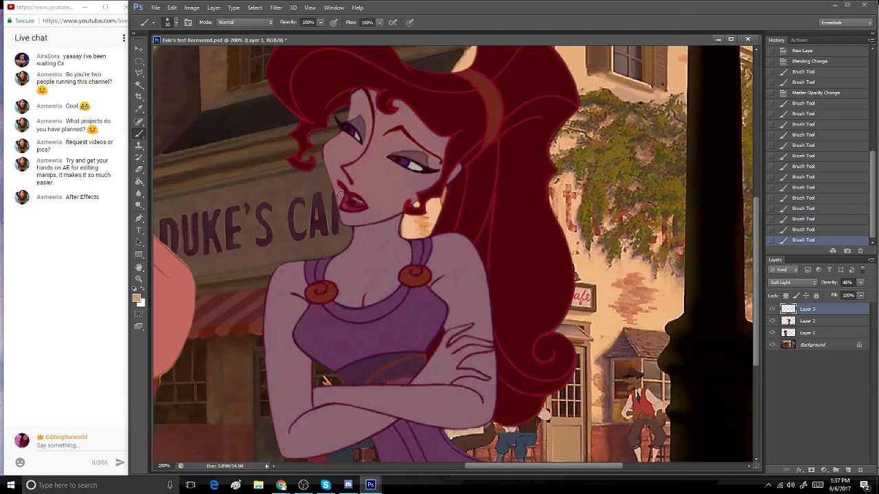
{"action": "left_click", "coordinate": [337, 187]}
{"action": "left_click", "coordinate": [337, 193]}
{"action": "left_click", "coordinate": [338, 199]}
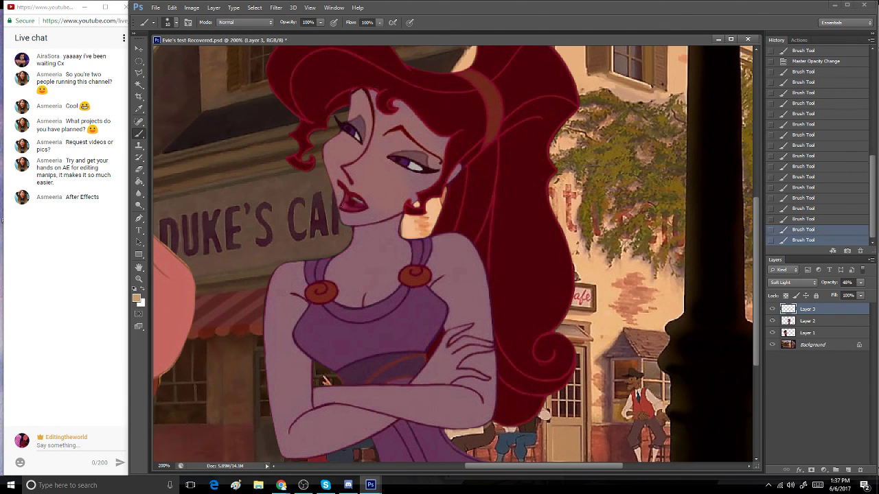
{"action": "left_click", "coordinate": [345, 218]}
{"action": "left_click", "coordinate": [349, 219]}
{"action": "left_click", "coordinate": [360, 219]}
{"action": "left_click", "coordinate": [354, 218]}
{"action": "left_click", "coordinate": [375, 216]}
{"action": "left_click", "coordinate": [369, 218]}
{"action": "left_click", "coordinate": [391, 212]}
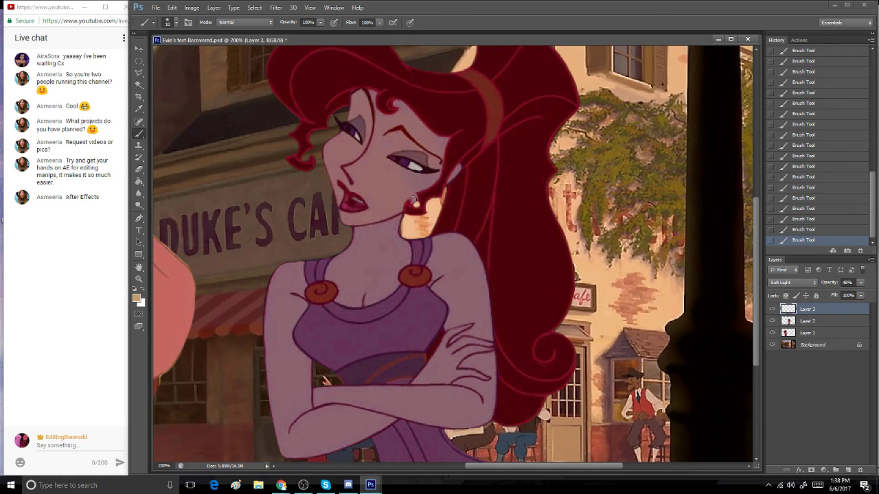
{"action": "mouse_move", "coordinate": [403, 174]}
{"action": "left_mouse_down"}
{"action": "mouse_move", "coordinate": [438, 174]}
{"action": "mouse_move", "coordinate": [413, 195]}
{"action": "mouse_move", "coordinate": [437, 172]}
{"action": "left_mouse_up"}
- Enlarge the brush and paint the tint over the red-haired character's neck, chest and folded arms
{"action": "key", "text": "]"}
{"action": "key", "text": "]"}
{"action": "mouse_move", "coordinate": [363, 293]}
{"action": "left_mouse_down"}
{"action": "mouse_move", "coordinate": [358, 282]}
{"action": "mouse_move", "coordinate": [356, 299]}
{"action": "mouse_move", "coordinate": [393, 281]}
{"action": "mouse_move", "coordinate": [403, 257]}
{"action": "mouse_move", "coordinate": [396, 221]}
{"action": "mouse_move", "coordinate": [363, 236]}
{"action": "mouse_move", "coordinate": [358, 246]}
{"action": "mouse_move", "coordinate": [385, 232]}
{"action": "mouse_move", "coordinate": [354, 264]}
{"action": "mouse_move", "coordinate": [347, 302]}
{"action": "mouse_move", "coordinate": [342, 275]}
{"action": "mouse_move", "coordinate": [331, 276]}
{"action": "mouse_move", "coordinate": [358, 220]}
{"action": "left_mouse_up"}
{"action": "mouse_move", "coordinate": [277, 287]}
{"action": "left_mouse_down"}
{"action": "mouse_move", "coordinate": [289, 265]}
{"action": "mouse_move", "coordinate": [297, 305]}
{"action": "mouse_move", "coordinate": [280, 342]}
{"action": "mouse_move", "coordinate": [266, 347]}
{"action": "mouse_move", "coordinate": [302, 383]}
{"action": "left_mouse_up"}
{"action": "left_click_drag", "start_coordinate": [756, 247], "coordinate": [757, 288]}
{"action": "mouse_move", "coordinate": [291, 256]}
{"action": "left_mouse_down"}
{"action": "mouse_move", "coordinate": [273, 246]}
{"action": "mouse_move", "coordinate": [276, 271]}
{"action": "mouse_move", "coordinate": [289, 263]}
{"action": "mouse_move", "coordinate": [283, 248]}
{"action": "mouse_move", "coordinate": [305, 274]}
{"action": "mouse_move", "coordinate": [311, 322]}
{"action": "mouse_move", "coordinate": [309, 330]}
{"action": "mouse_move", "coordinate": [289, 291]}
{"action": "mouse_move", "coordinate": [275, 293]}
{"action": "mouse_move", "coordinate": [285, 342]}
{"action": "mouse_move", "coordinate": [301, 354]}
{"action": "mouse_move", "coordinate": [343, 331]}
{"action": "mouse_move", "coordinate": [356, 335]}
{"action": "mouse_move", "coordinate": [335, 302]}
{"action": "left_mouse_up"}
{"action": "mouse_move", "coordinate": [369, 328]}
{"action": "left_mouse_down"}
{"action": "mouse_move", "coordinate": [374, 319]}
{"action": "mouse_move", "coordinate": [359, 335]}
{"action": "mouse_move", "coordinate": [383, 317]}
{"action": "mouse_move", "coordinate": [347, 298]}
{"action": "mouse_move", "coordinate": [383, 305]}
{"action": "mouse_move", "coordinate": [453, 295]}
{"action": "mouse_move", "coordinate": [479, 305]}
{"action": "mouse_move", "coordinate": [433, 274]}
{"action": "mouse_move", "coordinate": [422, 282]}
{"action": "left_mouse_up"}
- Reduce the brush to 10 px and paint the tint over the hand resting on the folded arm
{"action": "key", "text": "bracketleft"}
{"action": "key", "text": "bracketleft"}
{"action": "key", "text": "bracketleft"}
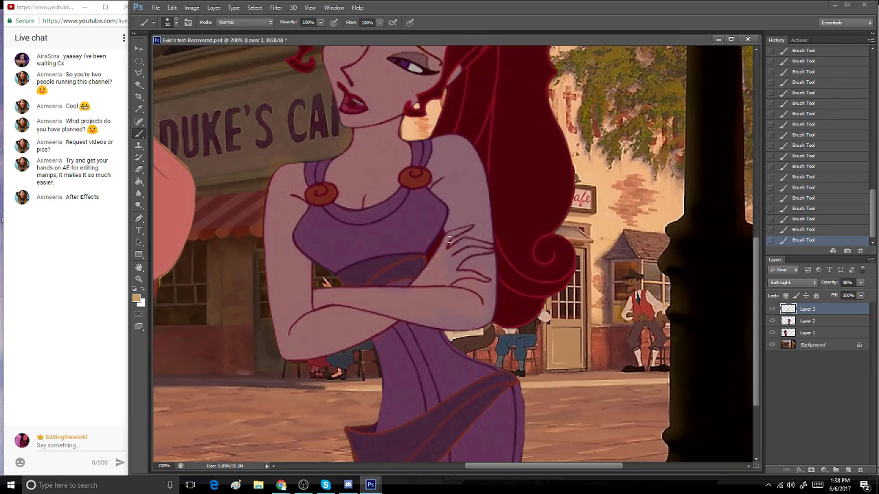
{"action": "mouse_move", "coordinate": [447, 258]}
{"action": "left_mouse_down"}
{"action": "mouse_move", "coordinate": [472, 225]}
{"action": "mouse_move", "coordinate": [473, 277]}
{"action": "mouse_move", "coordinate": [456, 236]}
{"action": "left_mouse_up"}
- Paint the tint over the shoulder, upper arm and elbow on the ponytail side, resizing the brush to fit each area
{"action": "key", "text": "bracketright"}
{"action": "key", "text": "bracketright"}
{"action": "key", "text": "bracketright"}
{"action": "mouse_move", "coordinate": [452, 187]}
{"action": "left_mouse_down"}
{"action": "mouse_move", "coordinate": [445, 191]}
{"action": "mouse_move", "coordinate": [457, 203]}
{"action": "mouse_move", "coordinate": [441, 188]}
{"action": "mouse_move", "coordinate": [445, 149]}
{"action": "left_mouse_up"}
{"action": "key", "text": "bracketleft"}
{"action": "mouse_move", "coordinate": [440, 148]}
{"action": "left_mouse_down"}
{"action": "mouse_move", "coordinate": [450, 139]}
{"action": "mouse_move", "coordinate": [466, 147]}
{"action": "left_mouse_up"}
{"action": "left_click_drag", "start_coordinate": [482, 217], "coordinate": [481, 199]}
{"action": "left_click_drag", "start_coordinate": [483, 245], "coordinate": [485, 302]}
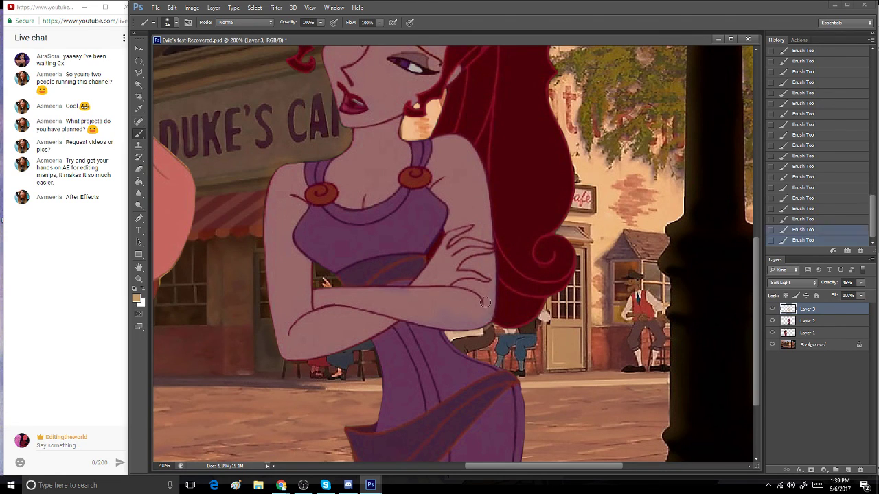
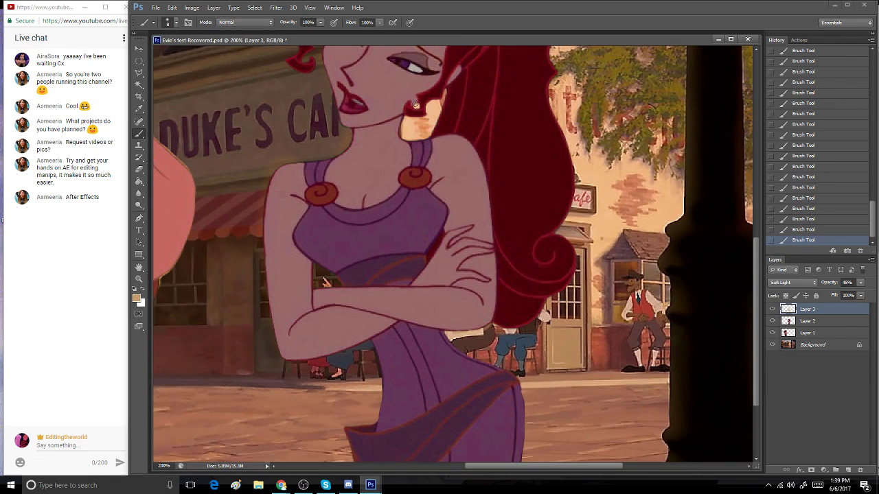
- Erase the tint from the red-haired character's raised eyebrow on Layer 3 with a 3 px eraser
{"action": "left_click_drag", "start_coordinate": [757, 260], "coordinate": [757, 194]}
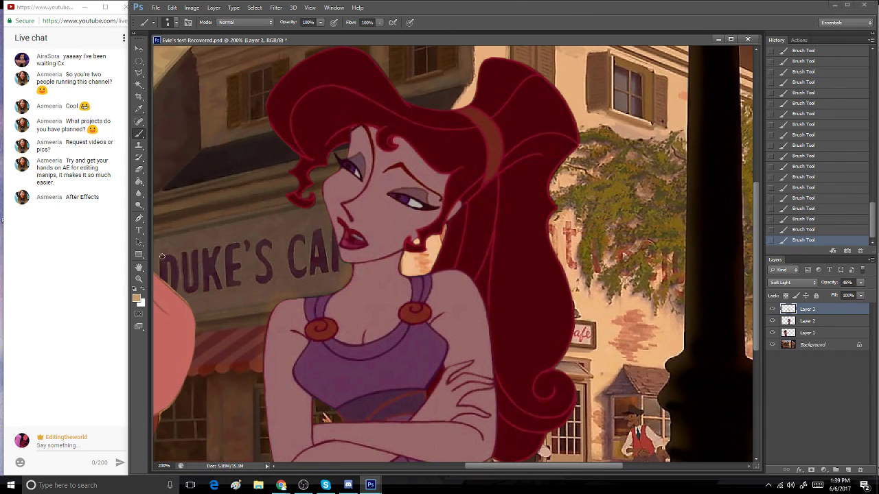
{"action": "double_click", "coordinate": [139, 279]}
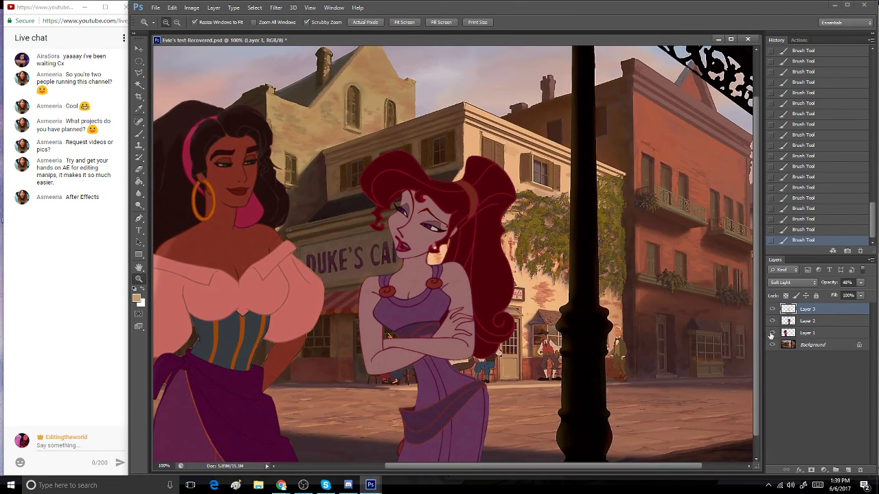
{"action": "double_click", "coordinate": [445, 260]}
{"action": "key", "text": "e"}
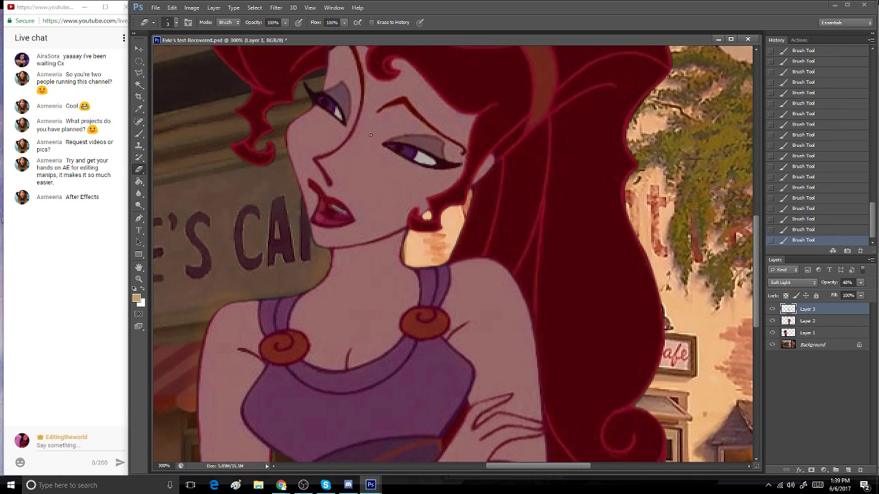
{"action": "left_click", "coordinate": [402, 102]}
{"action": "left_click", "coordinate": [409, 110]}
{"action": "left_click", "coordinate": [416, 115]}
{"action": "left_click", "coordinate": [420, 118]}
{"action": "left_click", "coordinate": [429, 123]}
{"action": "left_click", "coordinate": [438, 135]}
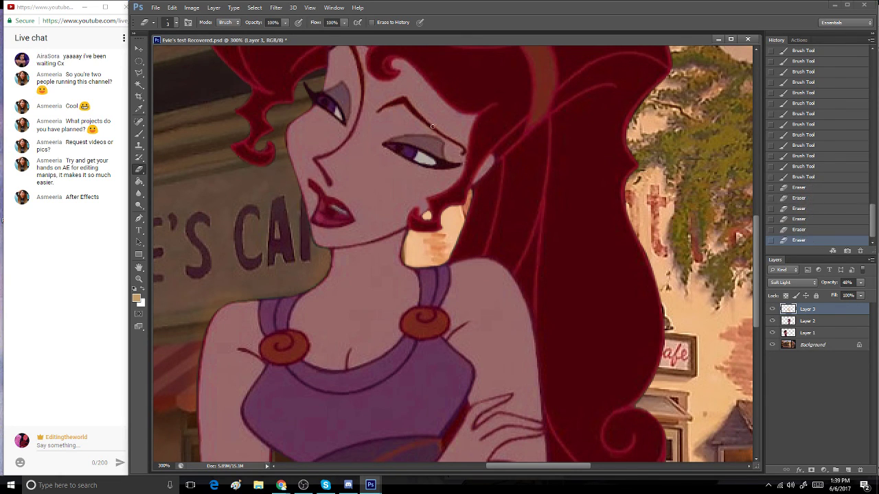
{"action": "left_click", "coordinate": [442, 136]}
{"action": "left_click", "coordinate": [453, 142]}
{"action": "left_click", "coordinate": [462, 149]}
{"action": "left_click", "coordinate": [462, 151]}
{"action": "left_click", "coordinate": [395, 107]}
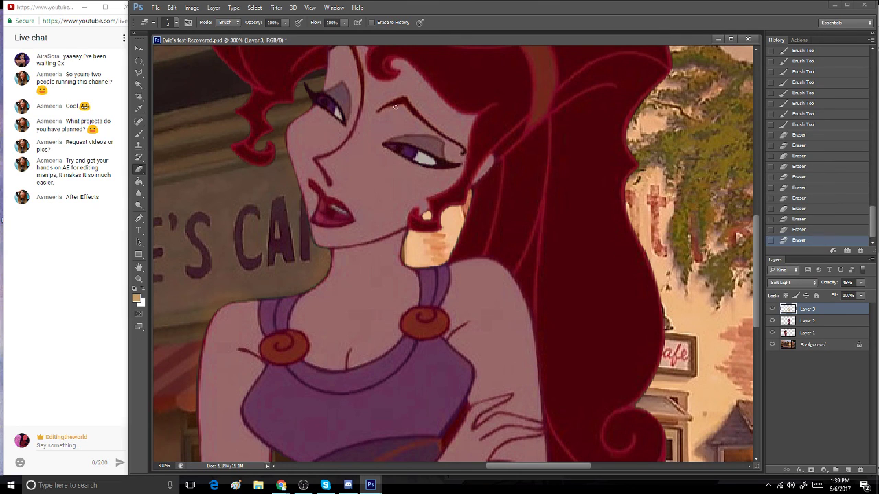
{"action": "left_click", "coordinate": [395, 103]}
{"action": "left_click", "coordinate": [398, 101]}
{"action": "left_click", "coordinate": [404, 101]}
{"action": "left_click", "coordinate": [401, 91]}
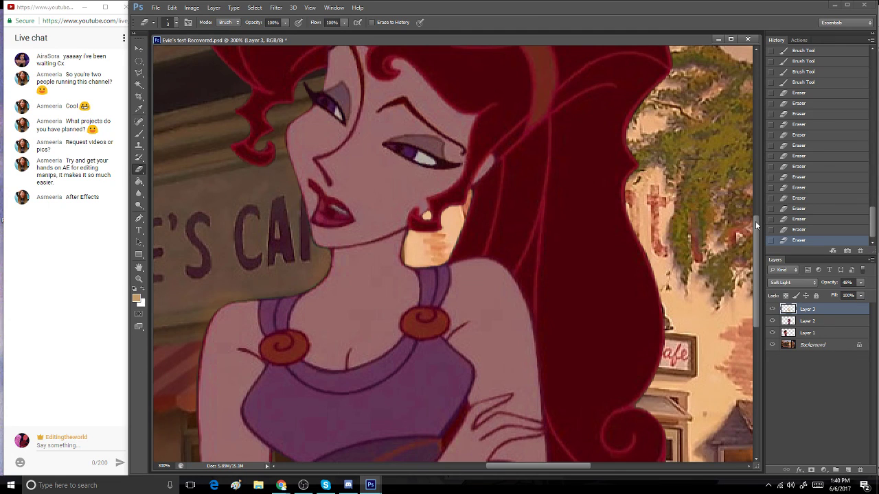
- Erase the tint along the hairline above the red-haired character's far eyebrow on Layer 3
{"action": "left_click_drag", "start_coordinate": [756, 226], "coordinate": [758, 208]}
{"action": "left_click", "coordinate": [332, 112]}
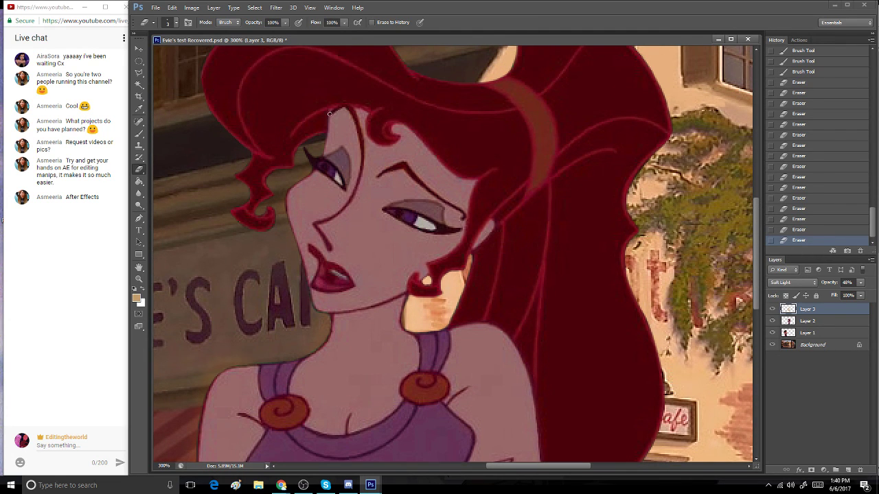
{"action": "left_click", "coordinate": [338, 111]}
{"action": "left_click", "coordinate": [343, 110]}
{"action": "left_click", "coordinate": [348, 109]}
- Raise the opacity of the Layer 3 skin tint to about 75%
{"action": "left_click", "coordinate": [140, 279]}
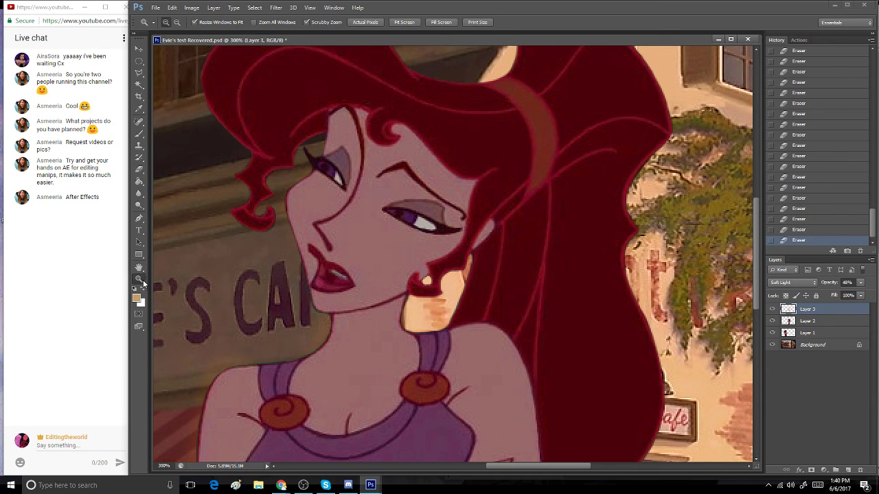
{"action": "double_click", "coordinate": [140, 279]}
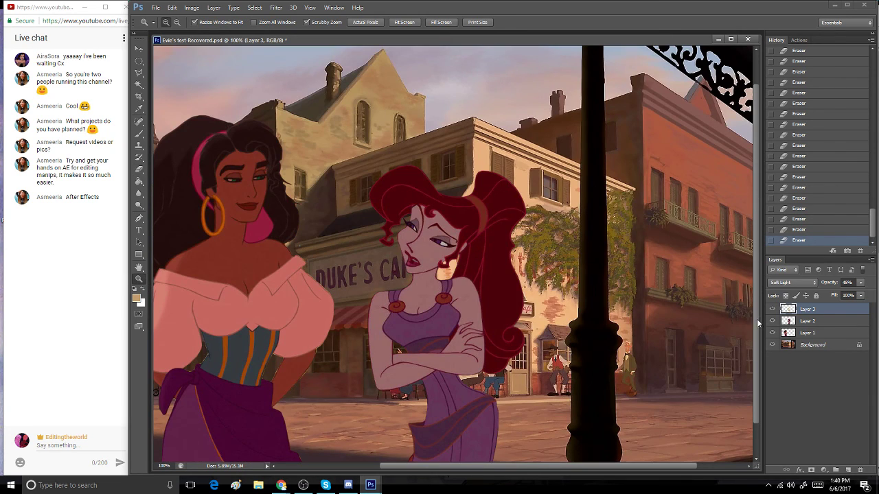
{"action": "scroll", "coordinate": [759, 329], "scroll_direction": "down", "scroll_amount": 2}
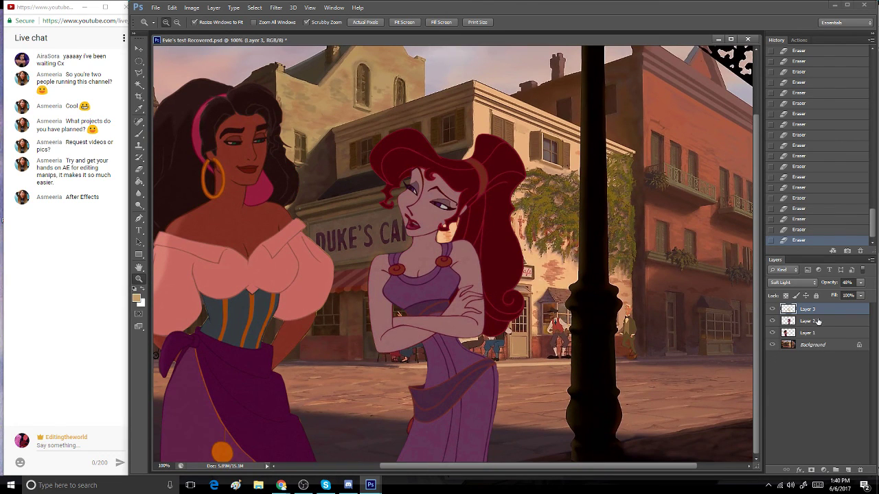
{"action": "left_click", "coordinate": [859, 282]}
{"action": "left_click_drag", "start_coordinate": [849, 295], "coordinate": [854, 295]}
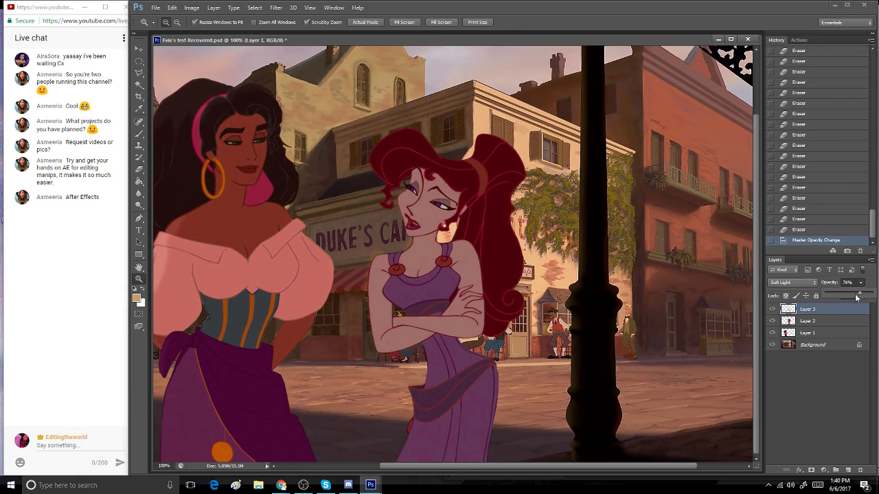
- Compare the red-haired character's skin with and without the Layer 3 tint by toggling the layer's visibility
{"action": "left_click", "coordinate": [773, 309]}
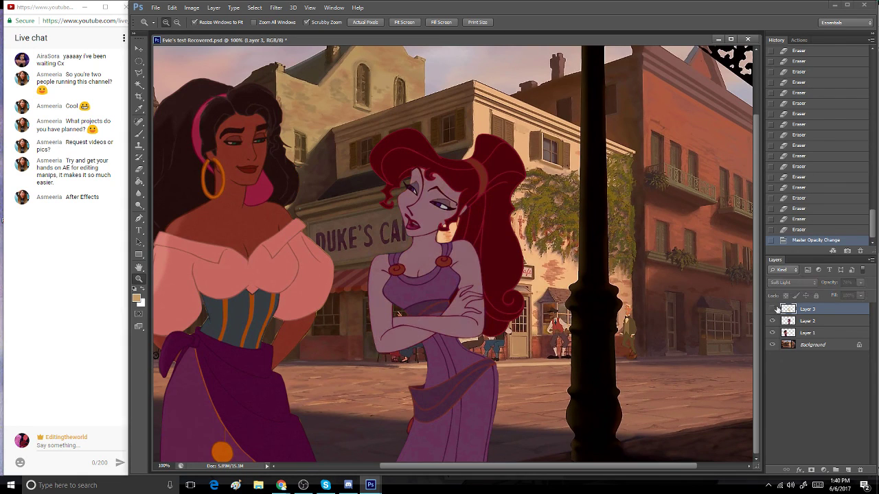
{"action": "left_click", "coordinate": [772, 309]}
{"action": "left_click", "coordinate": [772, 309]}
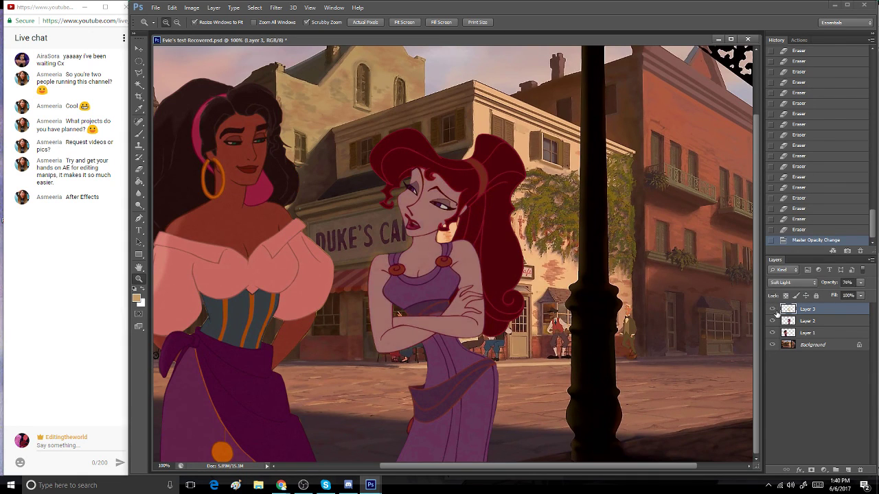
{"action": "left_click", "coordinate": [773, 309]}
{"action": "left_click", "coordinate": [798, 385]}
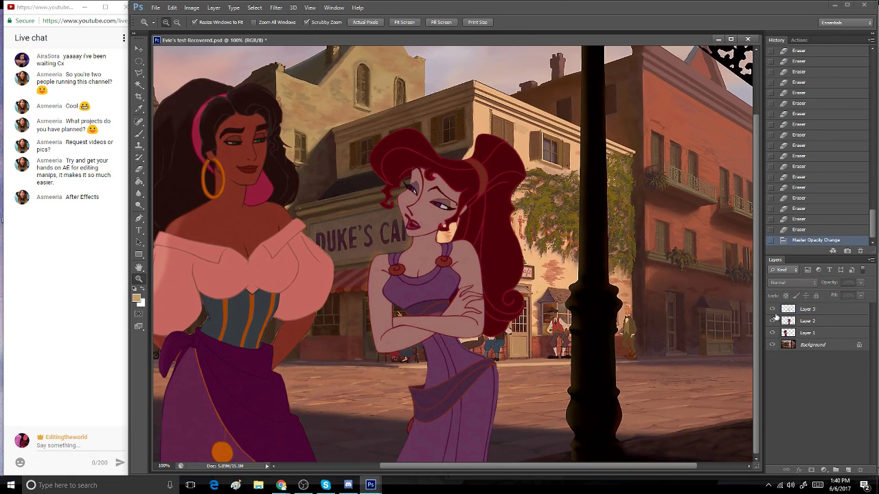
{"action": "left_click", "coordinate": [772, 309]}
{"action": "left_click", "coordinate": [772, 309]}
{"action": "left_click", "coordinate": [826, 310]}
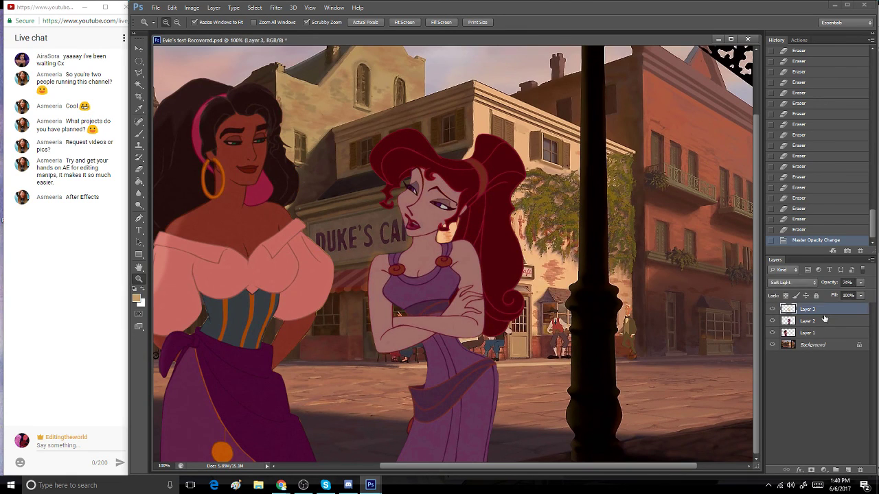
- Revert a trial merge of Layer 3 into Layer 2 and clip Layer 3 to Layer 2 instead
{"action": "key", "text": "ctrl+e"}
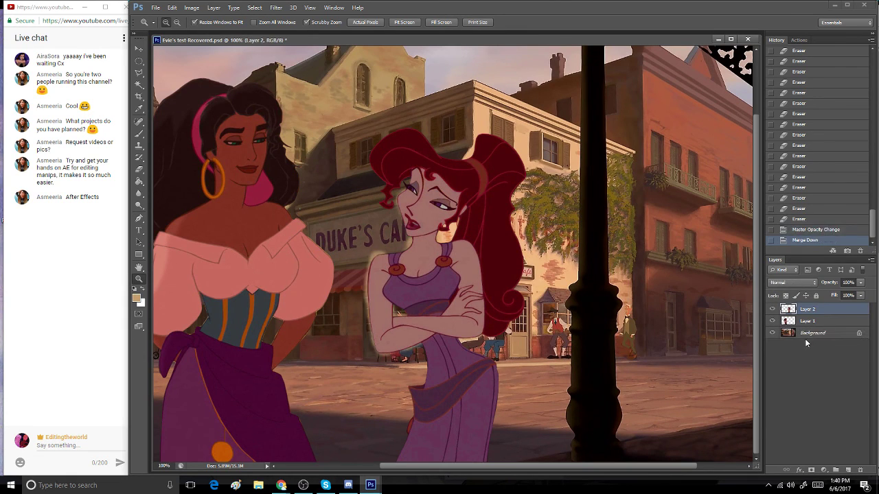
{"action": "left_click", "coordinate": [815, 229]}
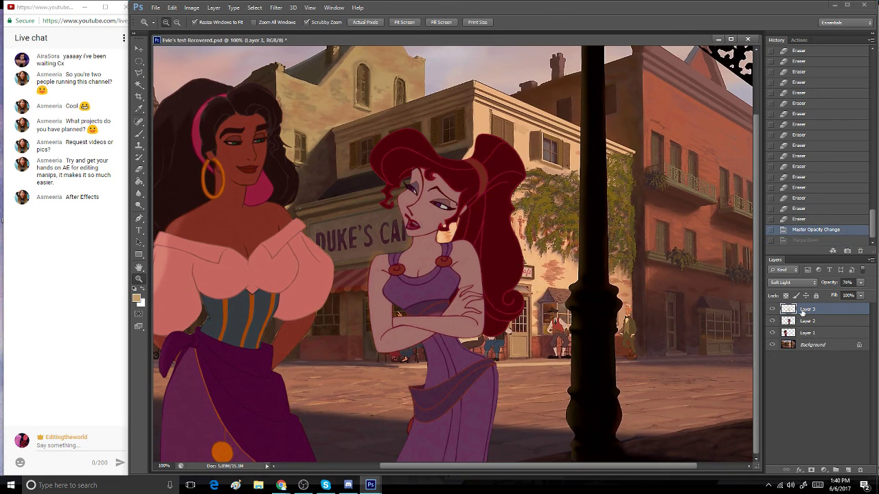
{"action": "key", "text": "ctrl+alt+g"}
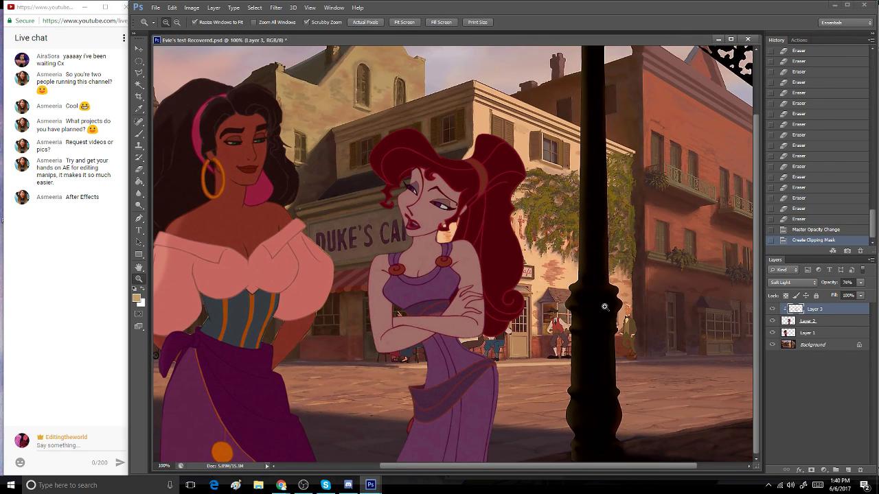
- Add a new layer above Layer 3 and prepare a 1 px white brush for the red-haired character's mouth
{"action": "left_click", "coordinate": [426, 256]}
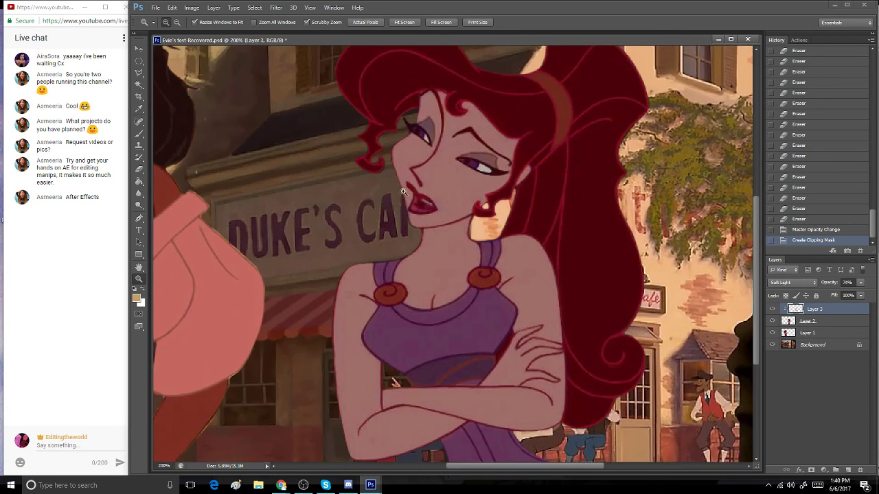
{"action": "left_click", "coordinate": [431, 192]}
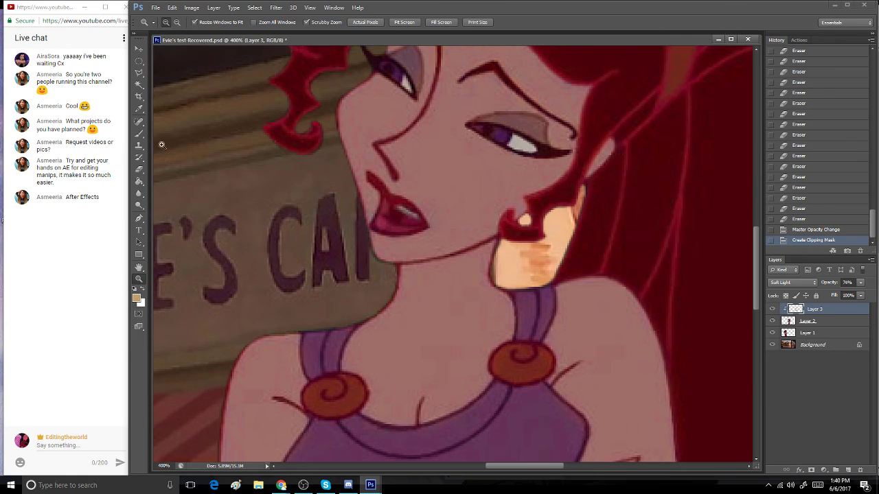
{"action": "left_click", "coordinate": [139, 133]}
{"action": "left_click", "coordinate": [847, 470]}
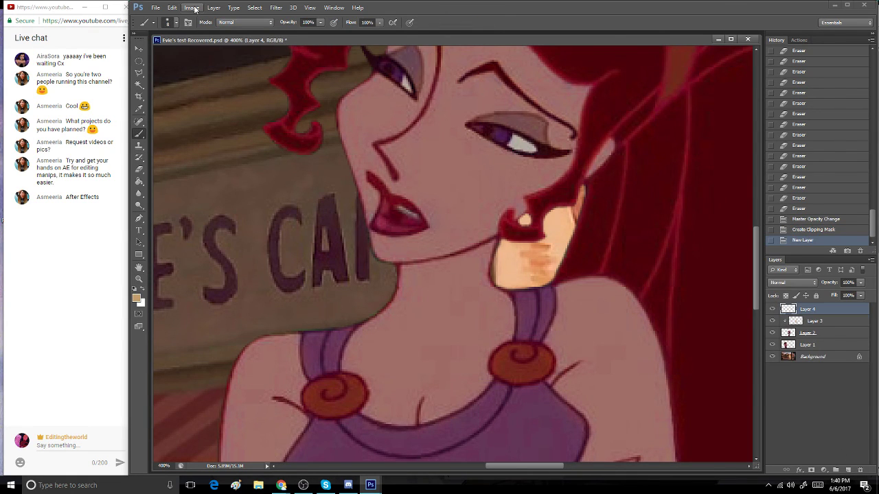
{"action": "left_click", "coordinate": [176, 22]}
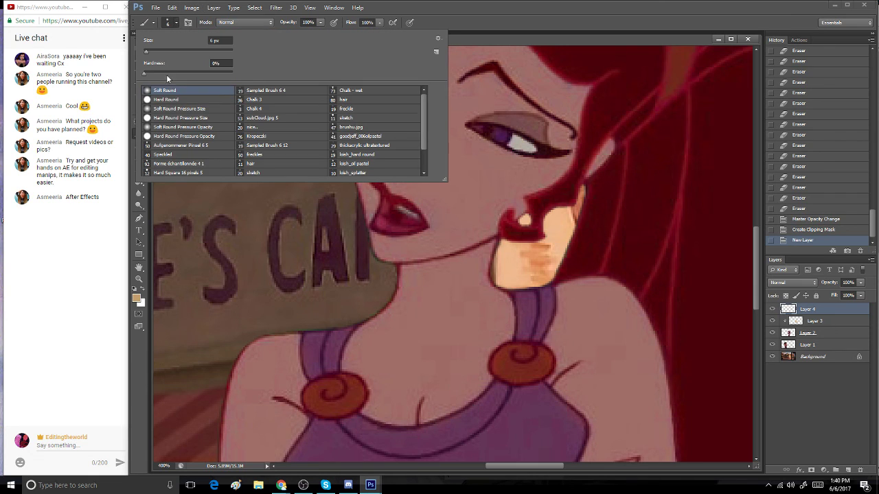
{"action": "left_click", "coordinate": [379, 6]}
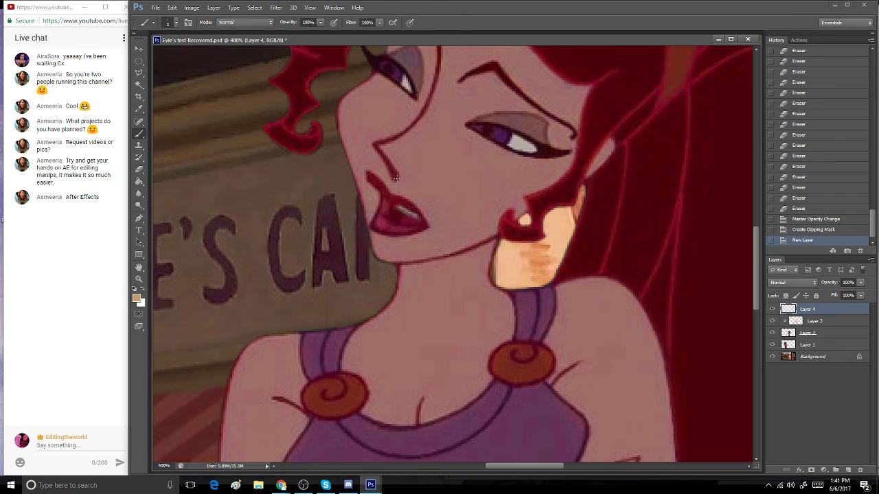
{"action": "left_click", "coordinate": [411, 215]}
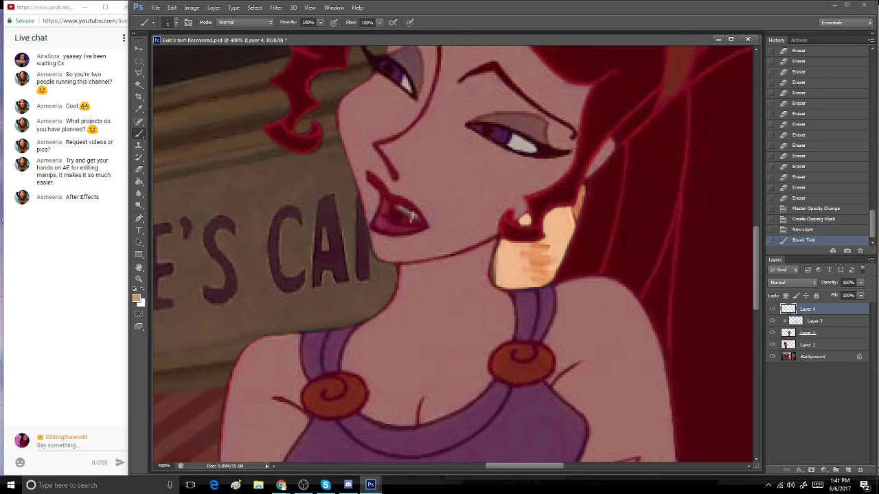
{"action": "key", "text": "ctrl+z"}
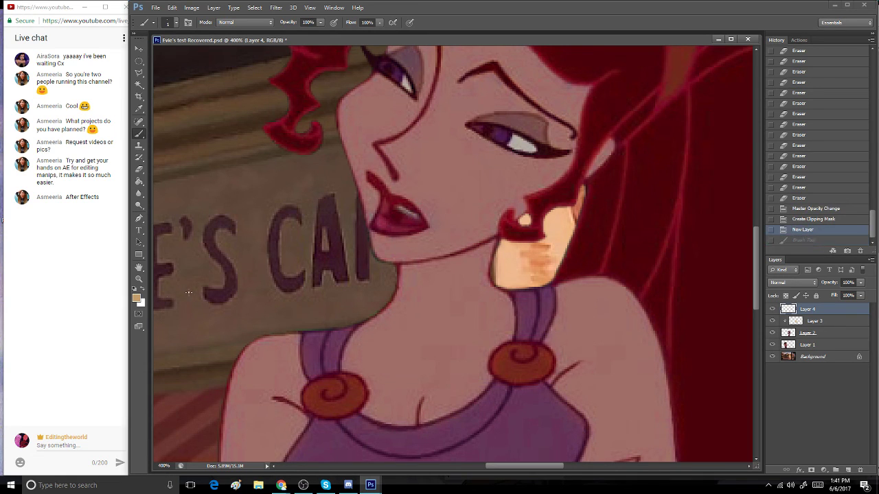
{"action": "left_click", "coordinate": [143, 291]}
- Try painting small white fangs at both corners of the red-haired character's mouth, and delete that layer
{"action": "left_click", "coordinate": [414, 215]}
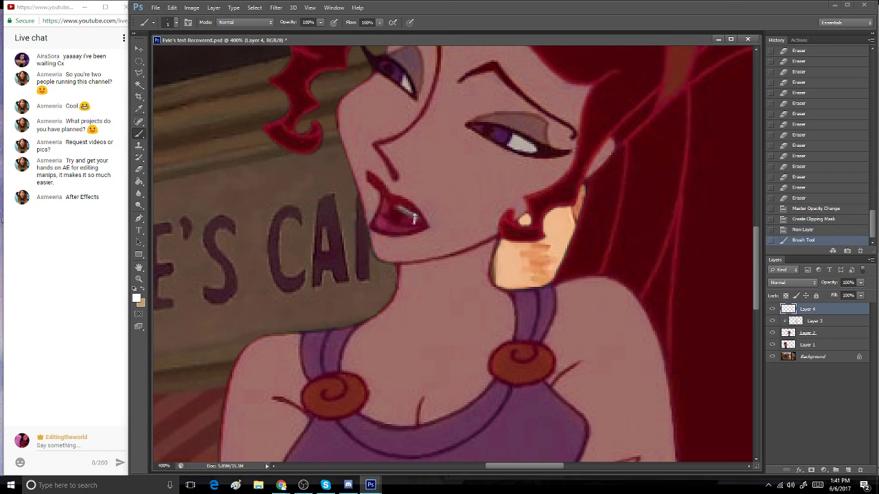
{"action": "left_click", "coordinate": [414, 218]}
{"action": "left_click", "coordinate": [414, 219]}
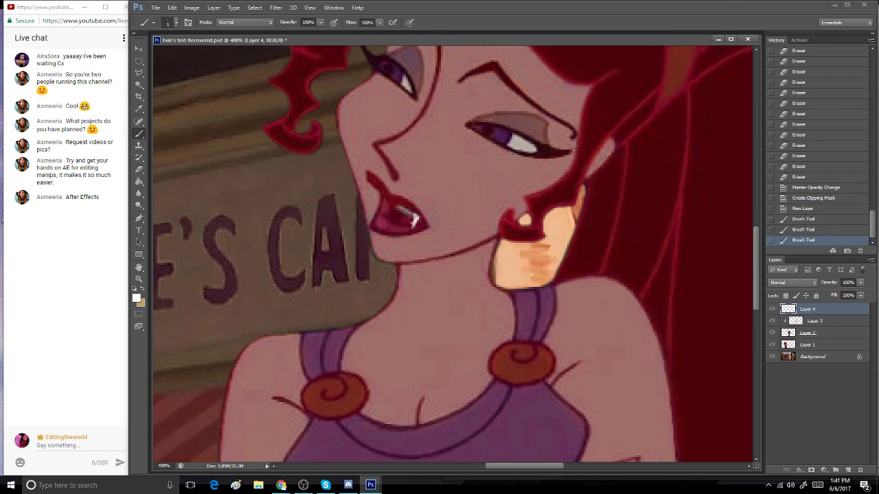
{"action": "left_click", "coordinate": [385, 206]}
{"action": "left_click", "coordinate": [385, 204]}
{"action": "left_click", "coordinate": [385, 204]}
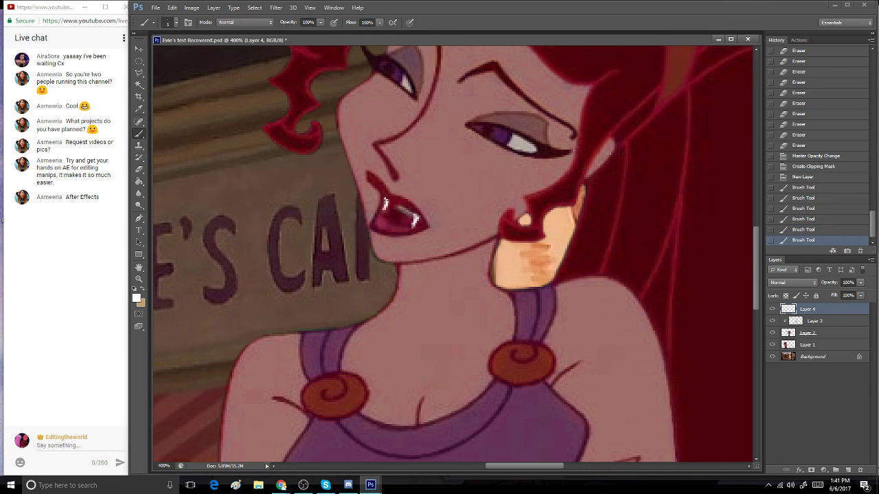
{"action": "double_click", "coordinate": [138, 278]}
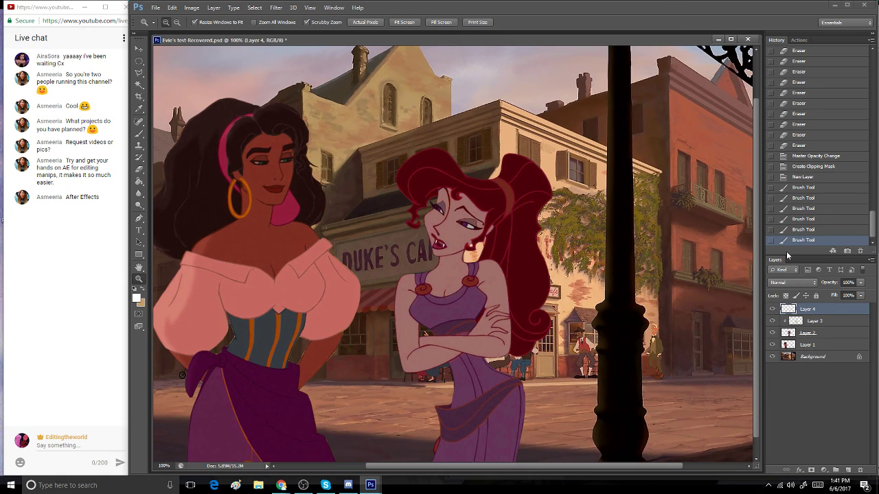
{"action": "left_click_drag", "start_coordinate": [829, 310], "coordinate": [858, 469]}
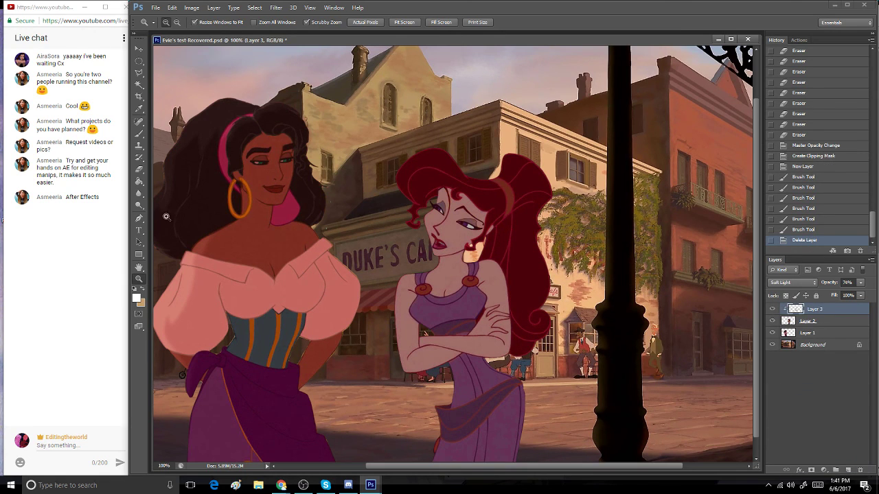
- Add a fresh empty layer above Layer 3 for brushing colour onto the red-haired character's face
{"action": "double_click", "coordinate": [459, 203]}
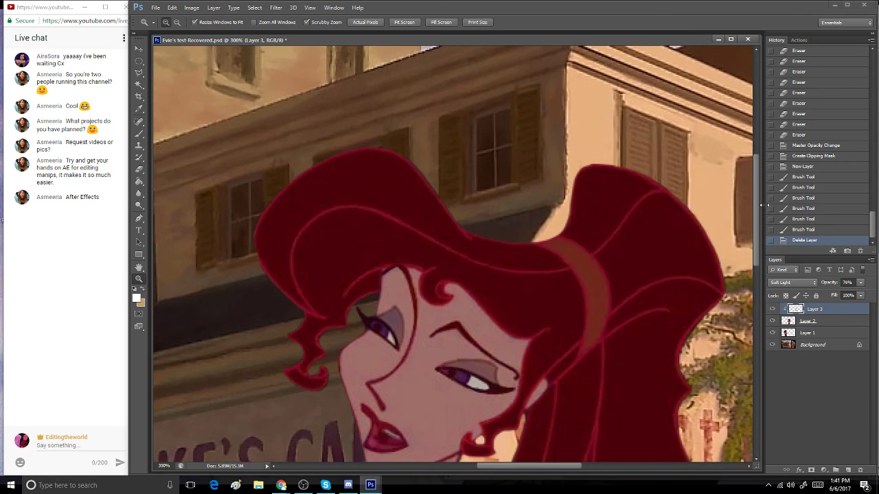
{"action": "left_click_drag", "start_coordinate": [758, 208], "coordinate": [770, 290]}
{"action": "left_click", "coordinate": [848, 470]}
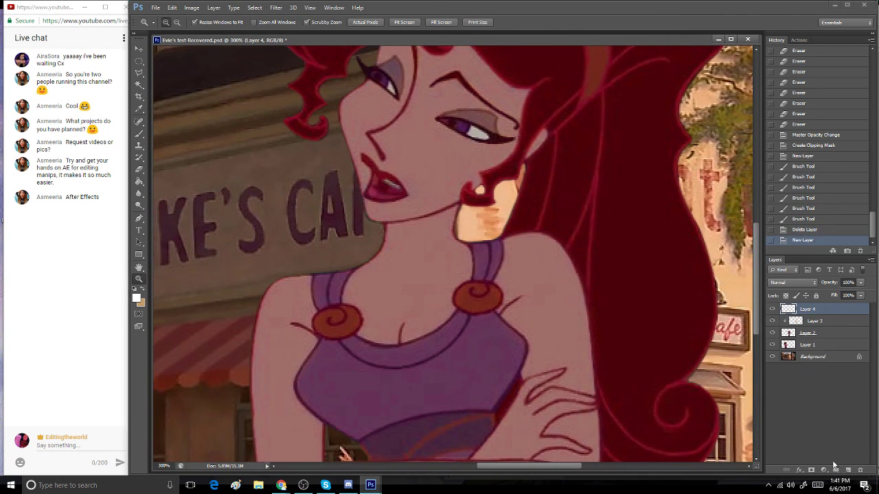
{"action": "left_click", "coordinate": [138, 134]}
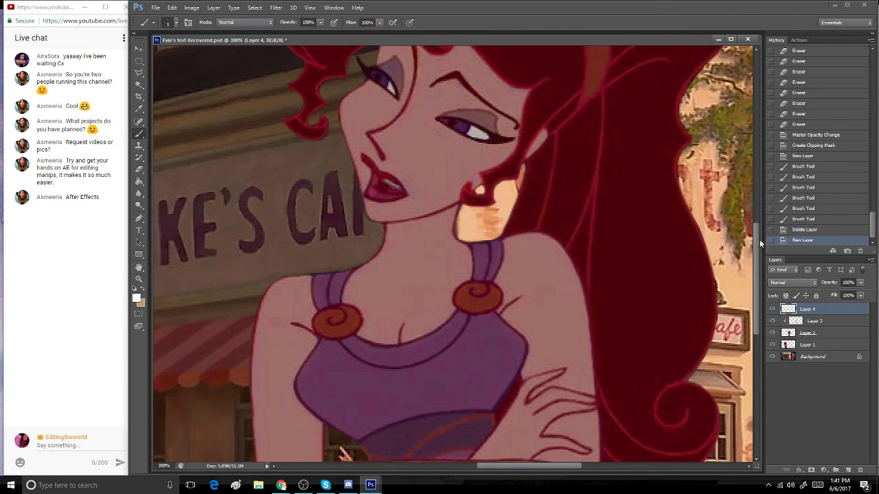
{"action": "left_click_drag", "start_coordinate": [757, 238], "coordinate": [755, 213]}
- Choose a muted magenta-pink foreground colour for the eye shadow
{"action": "left_click", "coordinate": [136, 299]}
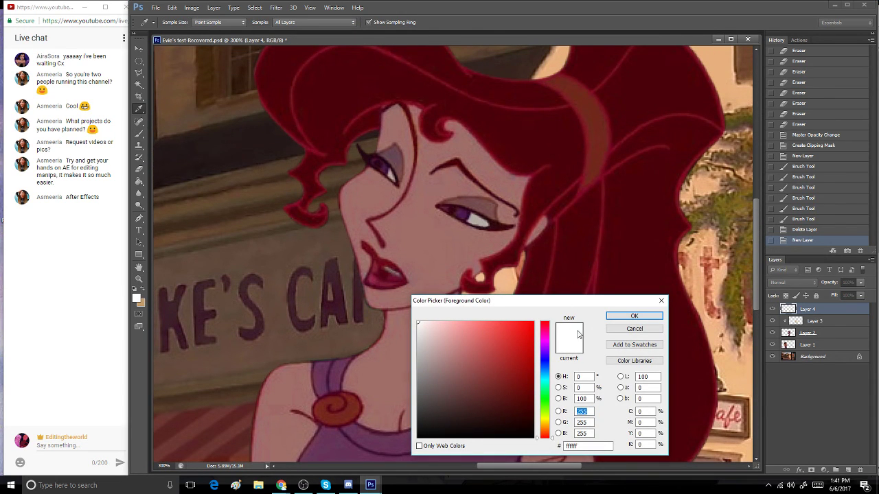
{"action": "left_click", "coordinate": [387, 158]}
{"action": "left_click", "coordinate": [486, 354]}
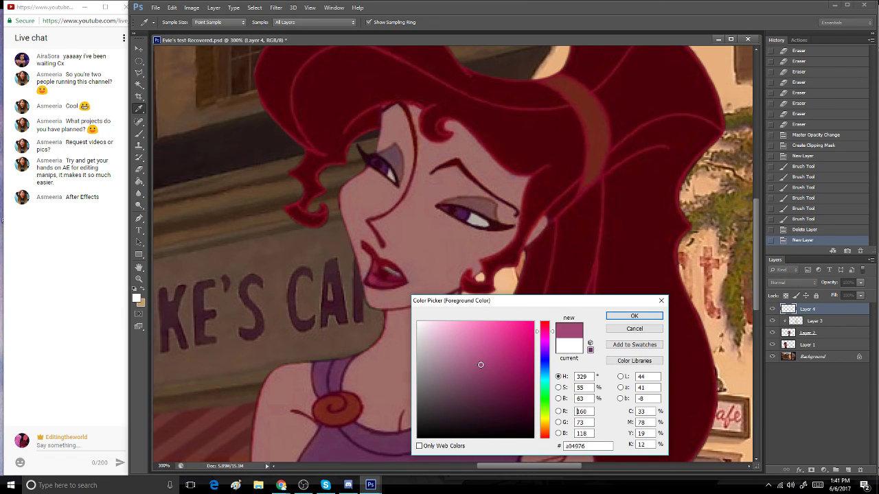
{"action": "left_click", "coordinate": [628, 315]}
- Set Layer 4 to Soft Light blending and clip it to the red-haired character's layer
{"action": "left_click", "coordinate": [773, 282]}
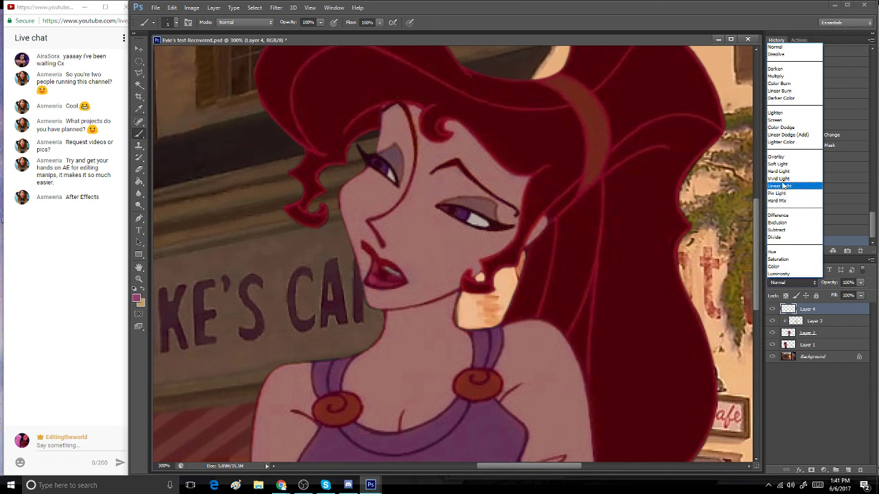
{"action": "left_click", "coordinate": [776, 164]}
{"action": "key", "text": "ctrl+alt+g"}
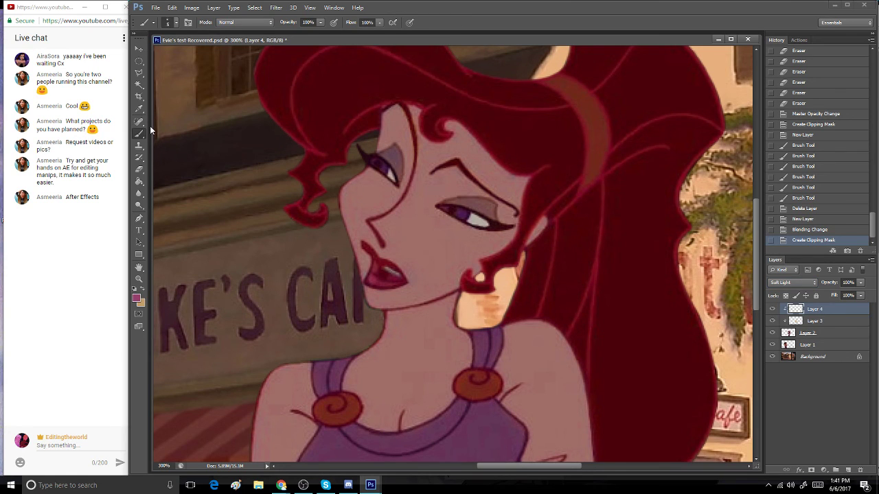
- Try the pink eye shadow on the upper eyelid beneath the raised eyebrow, using a small brush
{"action": "key", "text": "bracketleft"}
{"action": "left_click_drag", "start_coordinate": [470, 204], "coordinate": [486, 209]}
{"action": "mouse_move", "coordinate": [480, 206]}
{"action": "left_mouse_down"}
{"action": "mouse_move", "coordinate": [494, 208]}
{"action": "mouse_move", "coordinate": [459, 205]}
{"action": "left_mouse_up"}
{"action": "left_click_drag", "start_coordinate": [461, 204], "coordinate": [452, 206]}
{"action": "key", "text": "bracketleft"}
{"action": "key", "text": "bracketleft"}
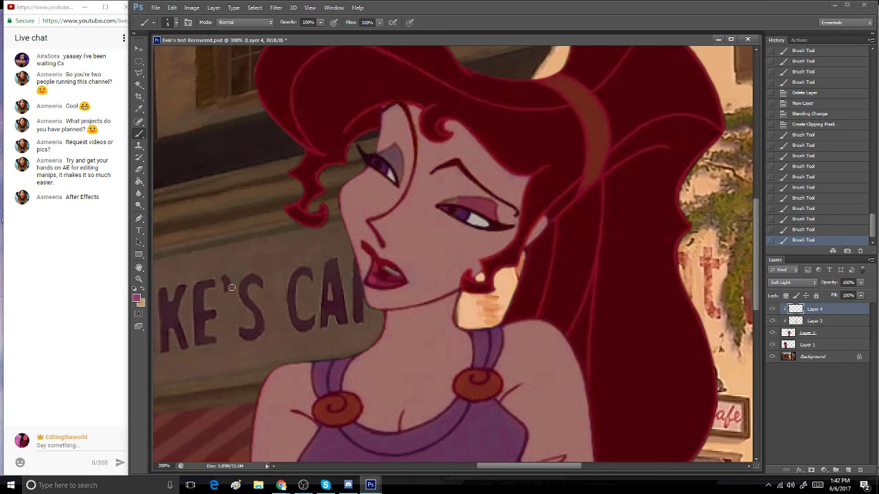
- Set the foreground colour to dark plum (H 329, S 50, B 31) and revert the pink eyelid strokes
{"action": "left_click", "coordinate": [136, 297]}
{"action": "left_click", "coordinate": [476, 403]}
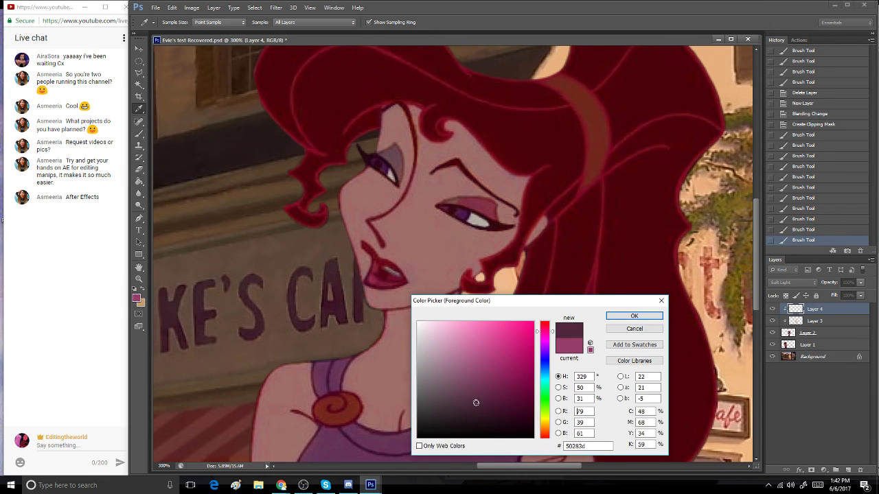
{"action": "left_click", "coordinate": [634, 316]}
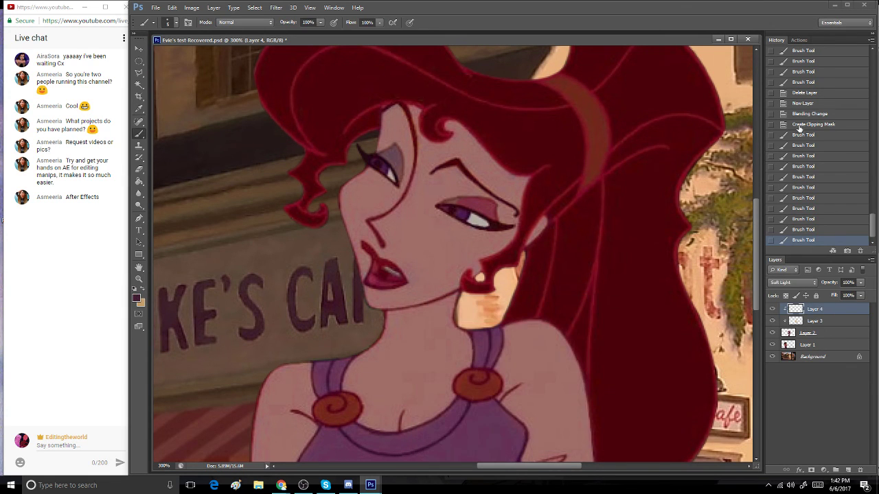
{"action": "left_click", "coordinate": [804, 124]}
- Paint the dark plum eye shadow over the eyelid beneath the raised eyebrow on Layer 4
{"action": "mouse_move", "coordinate": [466, 205]}
{"action": "left_mouse_down"}
{"action": "mouse_move", "coordinate": [492, 216]}
{"action": "mouse_move", "coordinate": [489, 205]}
{"action": "mouse_move", "coordinate": [493, 217]}
{"action": "mouse_move", "coordinate": [483, 204]}
{"action": "mouse_move", "coordinate": [440, 204]}
{"action": "mouse_move", "coordinate": [484, 204]}
{"action": "left_mouse_up"}
{"action": "left_click", "coordinate": [491, 208]}
{"action": "left_click", "coordinate": [474, 201]}
{"action": "left_click", "coordinate": [493, 206]}
{"action": "left_click", "coordinate": [491, 212]}
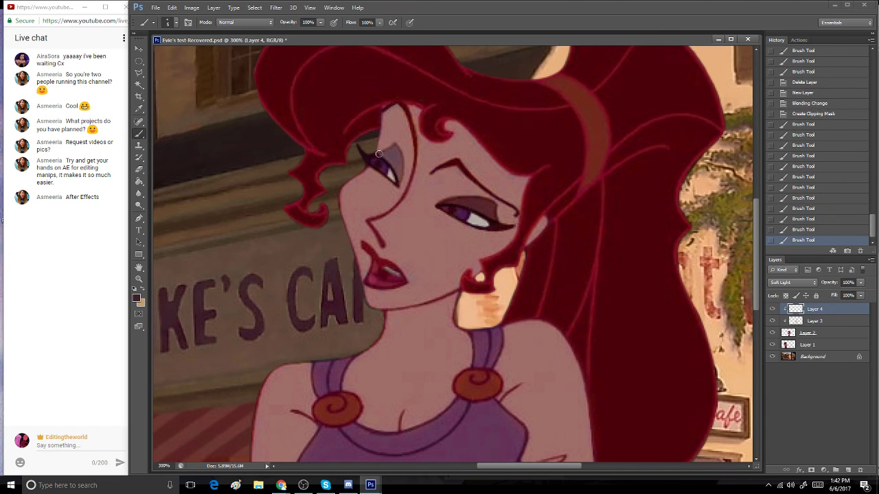
- Paint the dark plum shadow over the other upper eyelid and along both lower lash lines on Layer 4
{"action": "mouse_move", "coordinate": [378, 153]}
{"action": "left_mouse_down"}
{"action": "mouse_move", "coordinate": [396, 181]}
{"action": "mouse_move", "coordinate": [394, 149]}
{"action": "mouse_move", "coordinate": [390, 159]}
{"action": "left_mouse_up"}
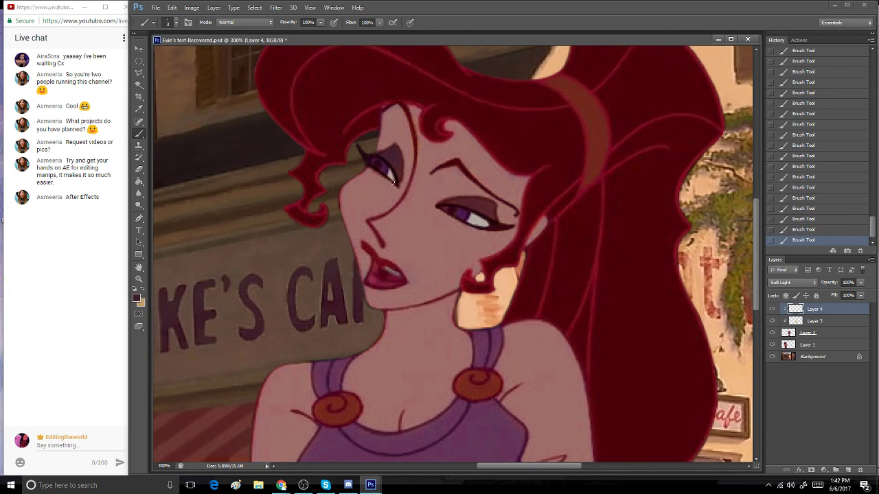
{"action": "left_click_drag", "start_coordinate": [441, 210], "coordinate": [461, 220]}
{"action": "left_click_drag", "start_coordinate": [452, 217], "coordinate": [465, 223]}
{"action": "left_click_drag", "start_coordinate": [386, 178], "coordinate": [399, 189]}
- Set the foreground colour to red (H 356, S 81, B 60) and paint it over the red-haired character's lips
{"action": "left_click", "coordinate": [137, 298]}
{"action": "left_click", "coordinate": [504, 375]}
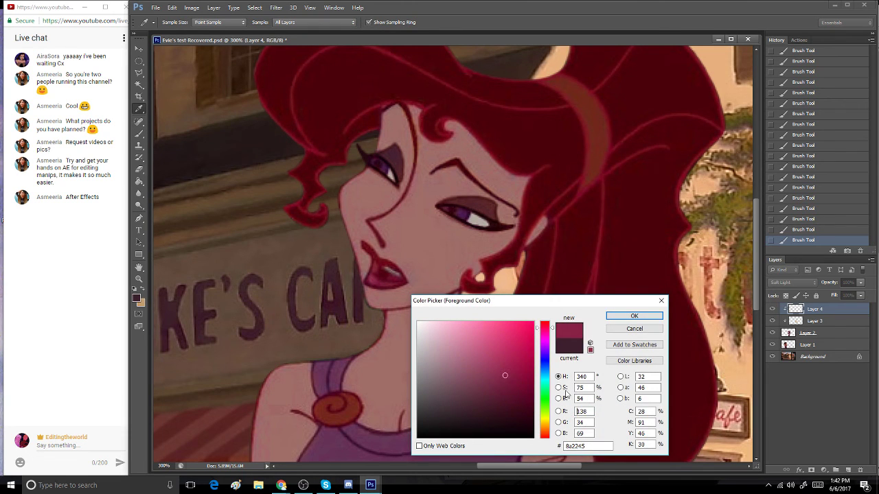
{"action": "left_click", "coordinate": [545, 323]}
{"action": "left_click_drag", "start_coordinate": [511, 355], "coordinate": [512, 368]}
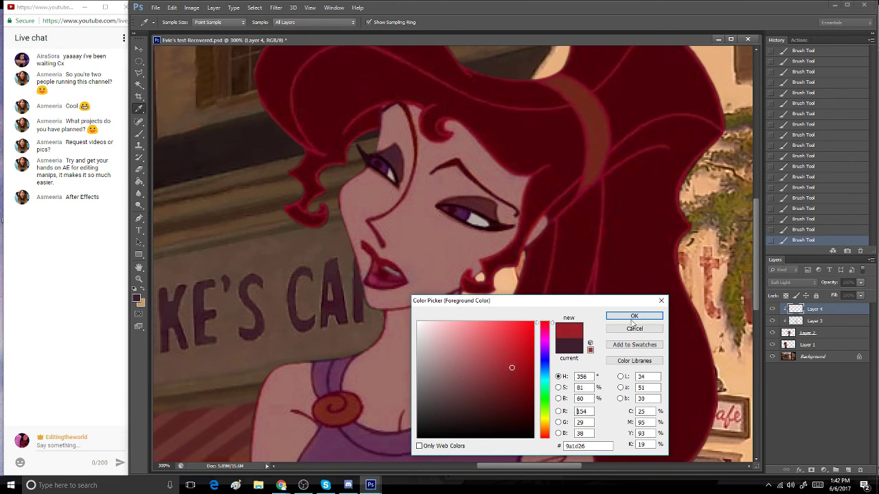
{"action": "left_click", "coordinate": [632, 317]}
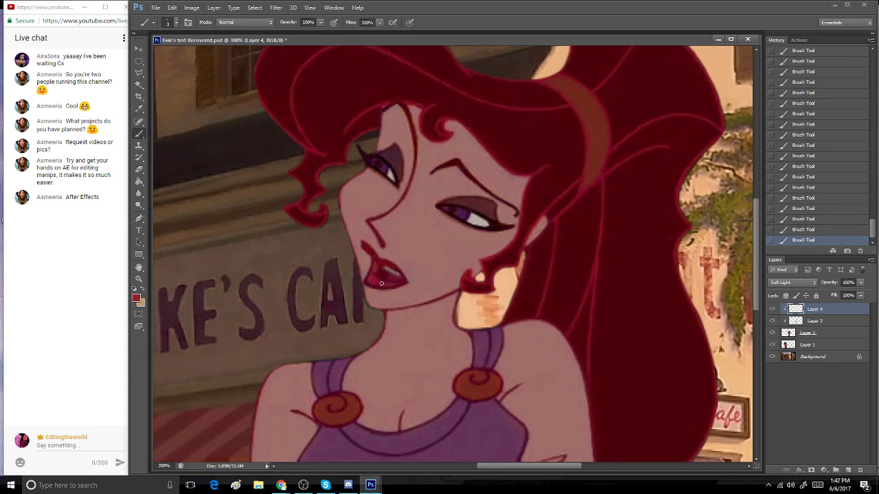
{"action": "left_click_drag", "start_coordinate": [381, 284], "coordinate": [384, 285]}
{"action": "left_click_drag", "start_coordinate": [366, 248], "coordinate": [385, 268]}
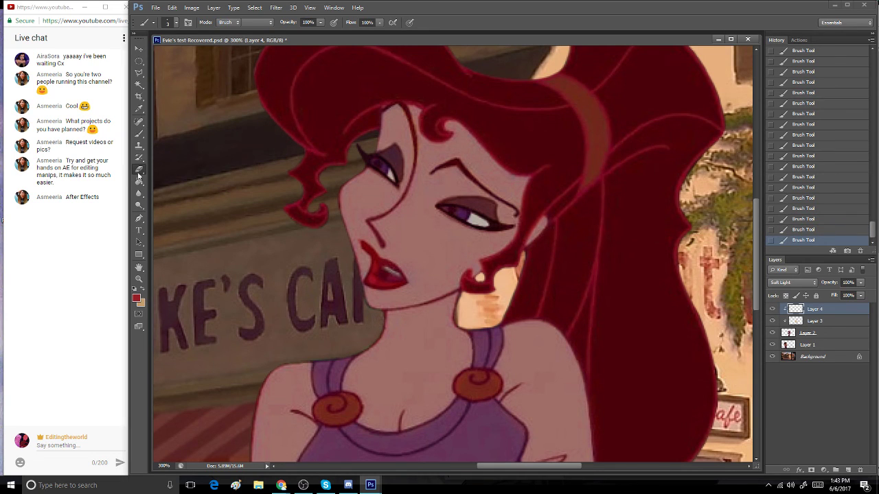
- Erase the red spill at the upper corner of the mouth and fill the missed spots on the lips with red
{"action": "key", "text": "e"}
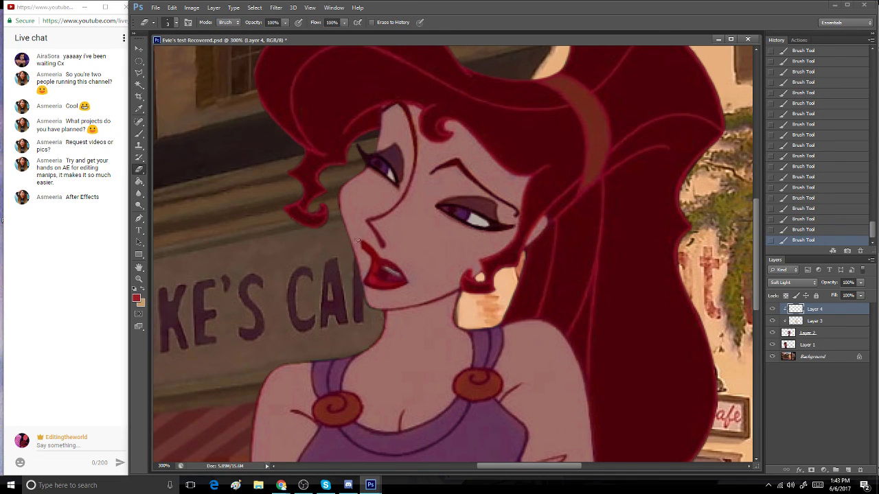
{"action": "left_click", "coordinate": [365, 240]}
{"action": "key", "text": "b"}
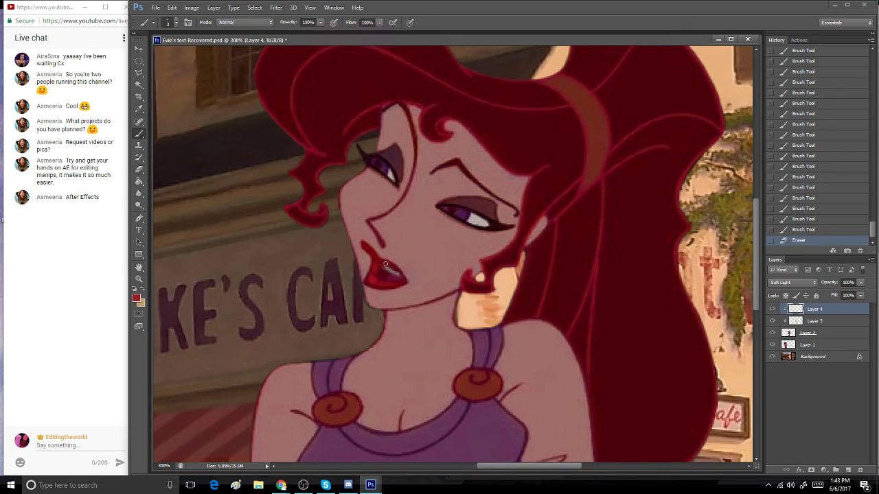
{"action": "left_click", "coordinate": [386, 265]}
{"action": "left_click", "coordinate": [394, 267]}
{"action": "left_click", "coordinate": [402, 273]}
{"action": "left_click", "coordinate": [404, 276]}
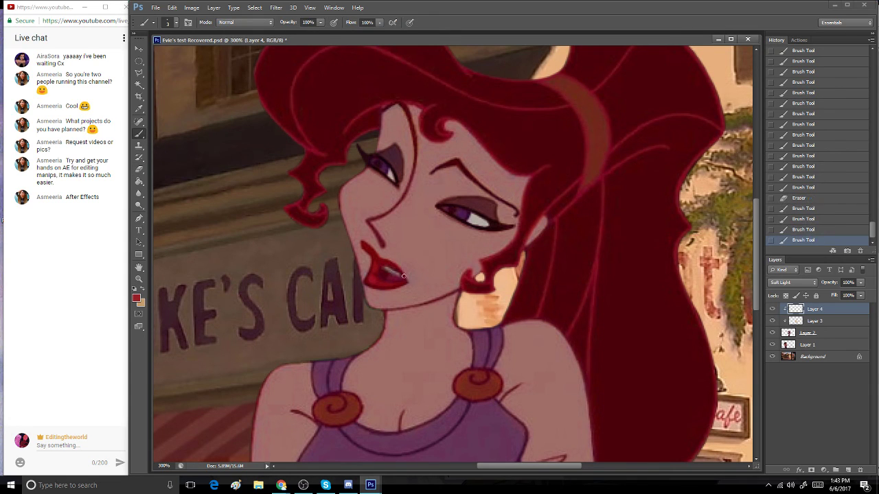
{"action": "left_click", "coordinate": [401, 274]}
{"action": "left_click", "coordinate": [397, 271]}
{"action": "left_click", "coordinate": [396, 278]}
{"action": "left_click", "coordinate": [376, 261]}
{"action": "left_click", "coordinate": [379, 264]}
- Darken the foreground red to H 356, S 88, B 43 and shade the upper lip and the edge of the lower lip
{"action": "left_click", "coordinate": [135, 298]}
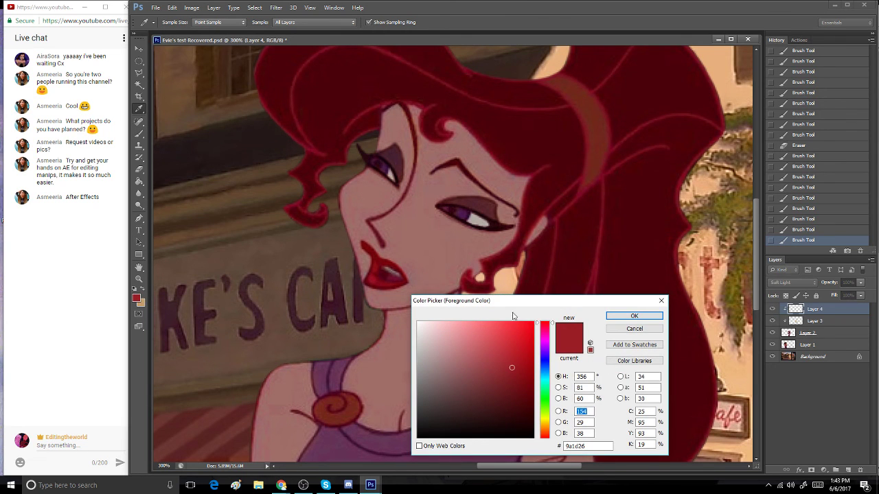
{"action": "left_click", "coordinate": [633, 315]}
{"action": "left_click", "coordinate": [365, 247]}
{"action": "left_click", "coordinate": [375, 257]}
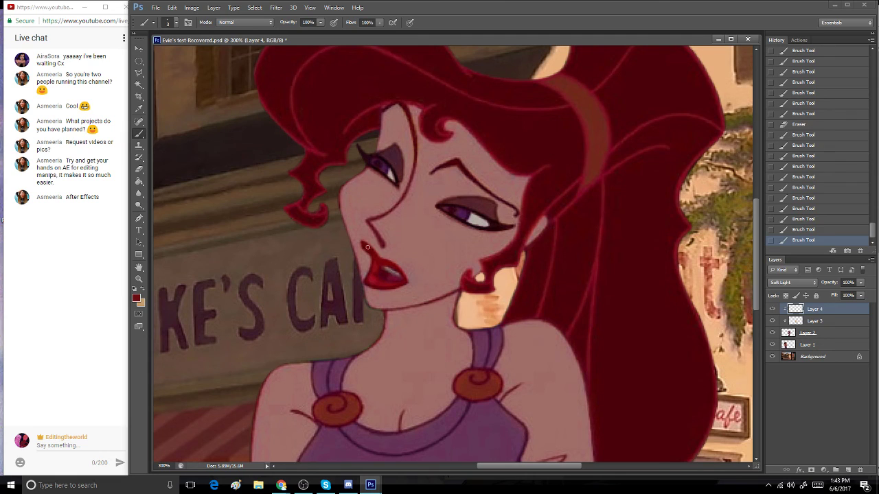
{"action": "left_click", "coordinate": [377, 257]}
{"action": "left_click", "coordinate": [378, 258]}
{"action": "left_click", "coordinate": [381, 260]}
{"action": "left_click", "coordinate": [385, 263]}
{"action": "left_click", "coordinate": [390, 265]}
{"action": "left_click", "coordinate": [396, 267]}
{"action": "left_click", "coordinate": [373, 262]}
{"action": "left_click", "coordinate": [368, 278]}
{"action": "left_click", "coordinate": [380, 283]}
{"action": "left_click", "coordinate": [373, 270]}
- Set the foreground colour to near-black plum (H 333, S 41, B 18) and deepen the shadow around both eyes, redoing the last stroke
{"action": "left_click", "coordinate": [140, 170]}
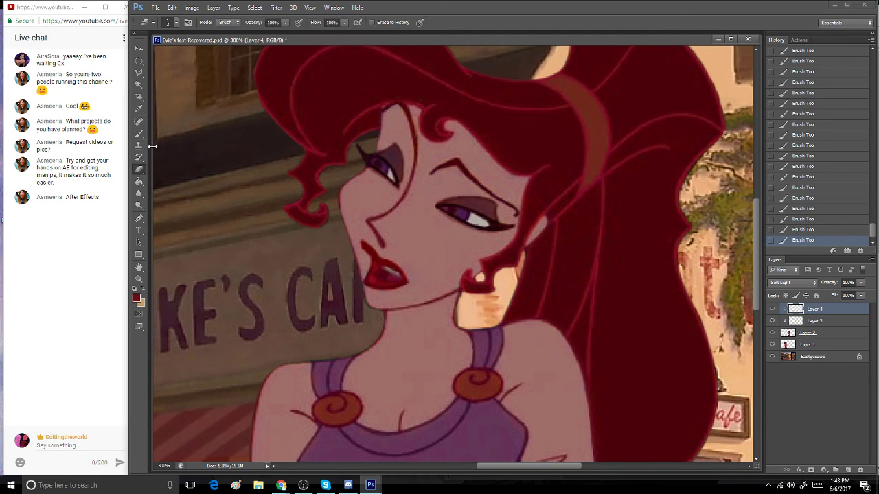
{"action": "left_click", "coordinate": [139, 136]}
{"action": "left_click", "coordinate": [139, 134]}
{"action": "left_click", "coordinate": [137, 298]}
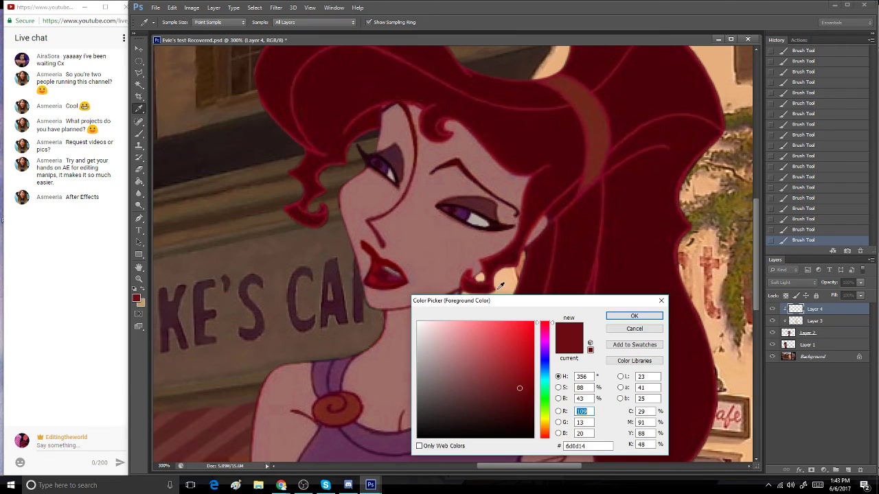
{"action": "left_click", "coordinate": [461, 399]}
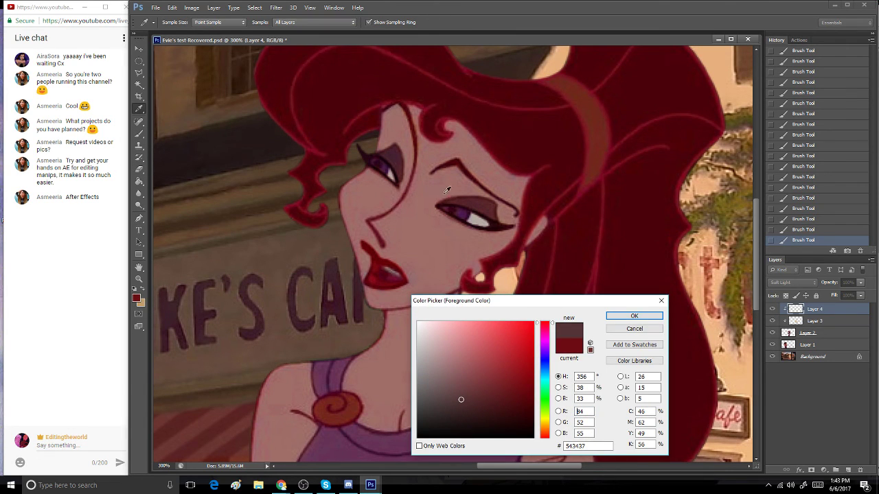
{"action": "left_click", "coordinate": [395, 157]}
{"action": "left_click", "coordinate": [466, 416]}
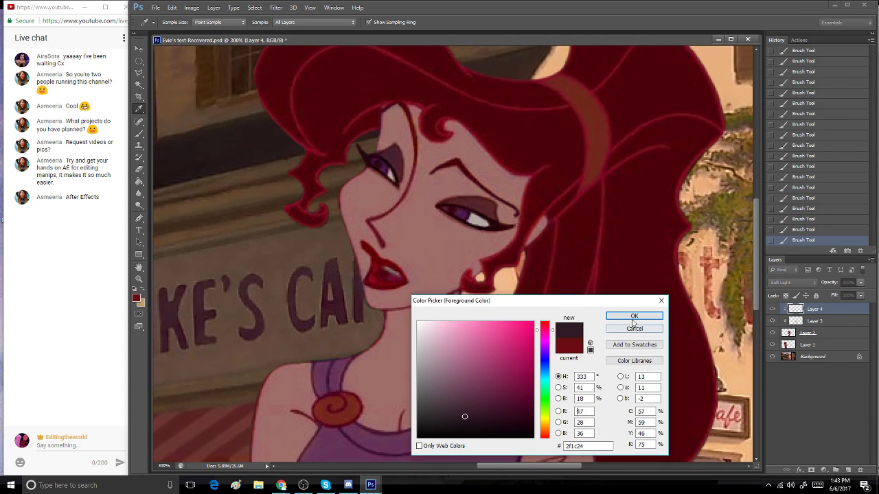
{"action": "left_click", "coordinate": [633, 316]}
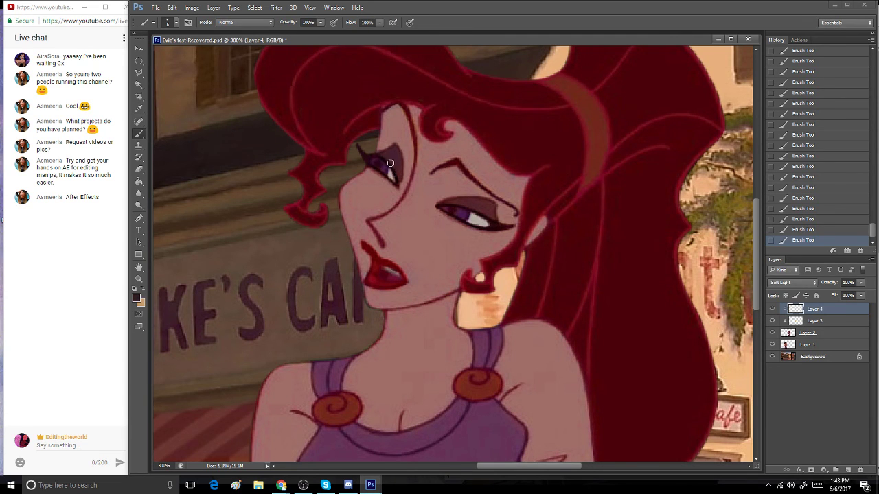
{"action": "mouse_move", "coordinate": [397, 174]}
{"action": "left_mouse_down"}
{"action": "mouse_move", "coordinate": [387, 155]}
{"action": "mouse_move", "coordinate": [395, 151]}
{"action": "mouse_move", "coordinate": [399, 176]}
{"action": "left_mouse_up"}
{"action": "mouse_move", "coordinate": [445, 204]}
{"action": "left_mouse_down"}
{"action": "mouse_move", "coordinate": [491, 215]}
{"action": "mouse_move", "coordinate": [491, 205]}
{"action": "mouse_move", "coordinate": [446, 202]}
{"action": "mouse_move", "coordinate": [492, 207]}
{"action": "mouse_move", "coordinate": [491, 217]}
{"action": "mouse_move", "coordinate": [442, 212]}
{"action": "mouse_move", "coordinate": [468, 228]}
{"action": "left_mouse_up"}
{"action": "left_click", "coordinate": [797, 229]}
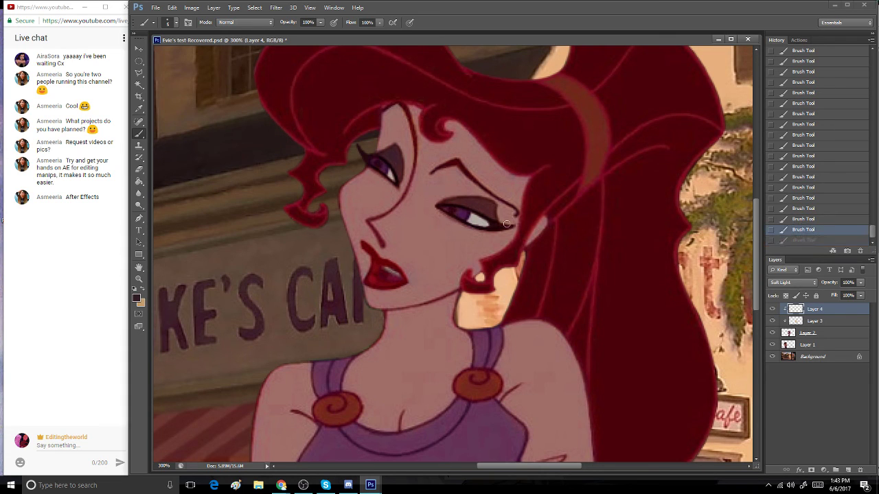
{"action": "left_click_drag", "start_coordinate": [467, 226], "coordinate": [481, 227]}
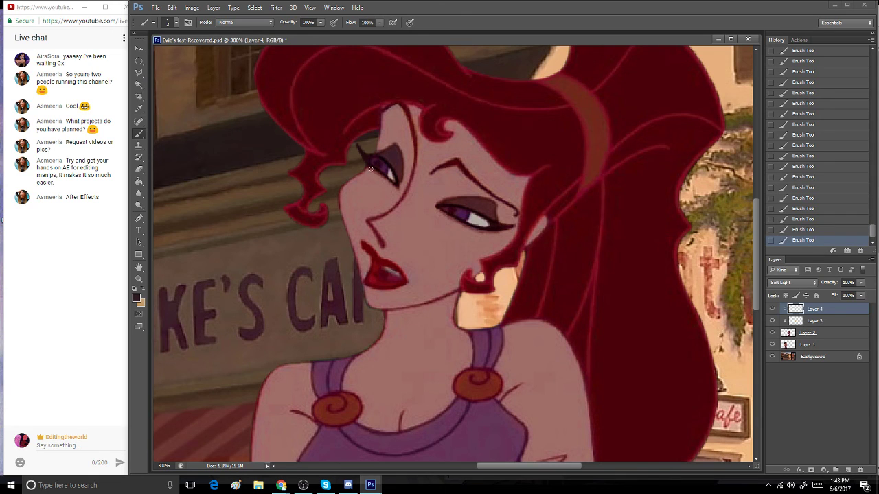
- Enlarge the eraser slightly and clean the excess shadow off the skin beneath both eyes
{"action": "key", "text": "e"}
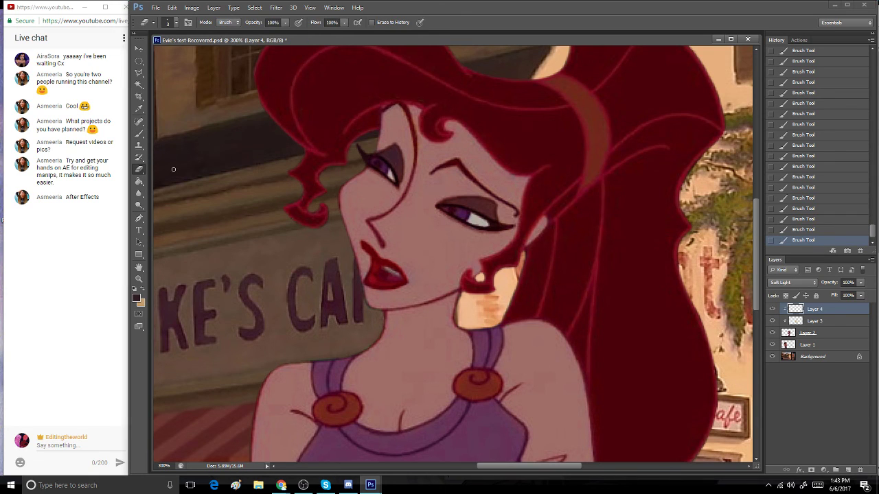
{"action": "left_click", "coordinate": [177, 22]}
{"action": "left_click", "coordinate": [195, 92]}
{"action": "key", "text": "Return"}
{"action": "left_click", "coordinate": [364, 170]}
{"action": "left_click", "coordinate": [367, 171]}
{"action": "left_click_drag", "start_coordinate": [370, 172], "coordinate": [385, 180]}
{"action": "left_click", "coordinate": [391, 188]}
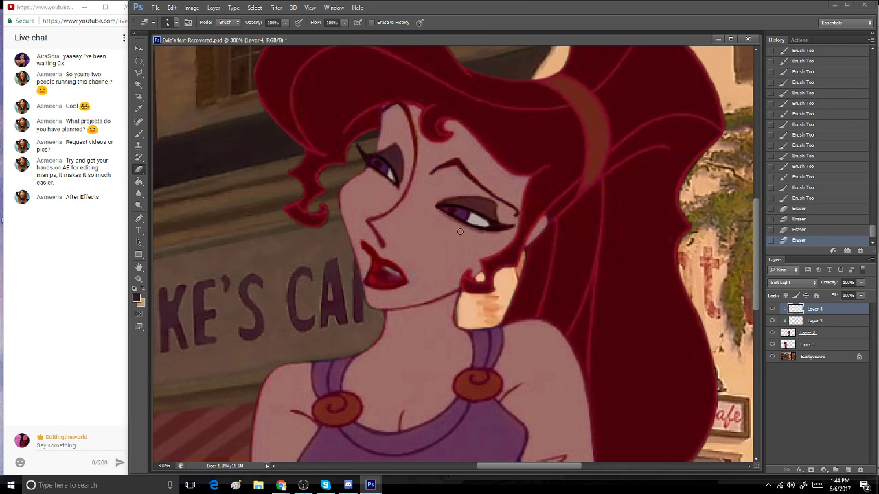
{"action": "mouse_move", "coordinate": [442, 216]}
{"action": "left_mouse_down"}
{"action": "mouse_move", "coordinate": [435, 214]}
{"action": "mouse_move", "coordinate": [481, 235]}
{"action": "left_mouse_up"}
{"action": "left_click", "coordinate": [450, 221]}
{"action": "left_click", "coordinate": [485, 236]}
{"action": "left_click", "coordinate": [490, 236]}
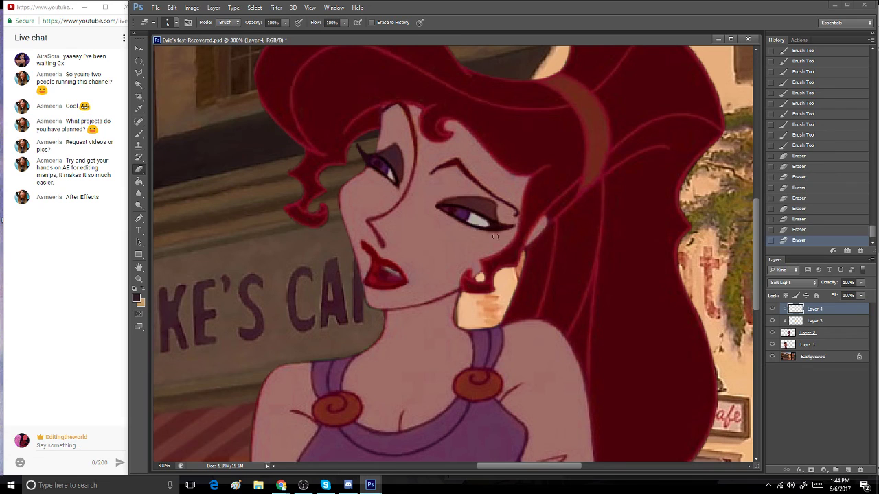
{"action": "left_click", "coordinate": [495, 237]}
{"action": "left_click", "coordinate": [493, 237]}
{"action": "left_click", "coordinate": [492, 237]}
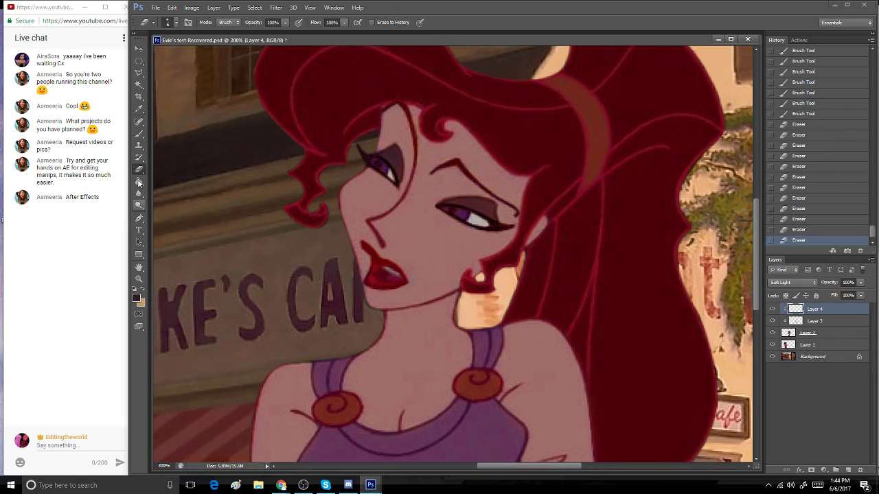
- Add a new layer above Layer 4 and clip it to the red-haired character's layer
{"action": "left_click", "coordinate": [139, 133]}
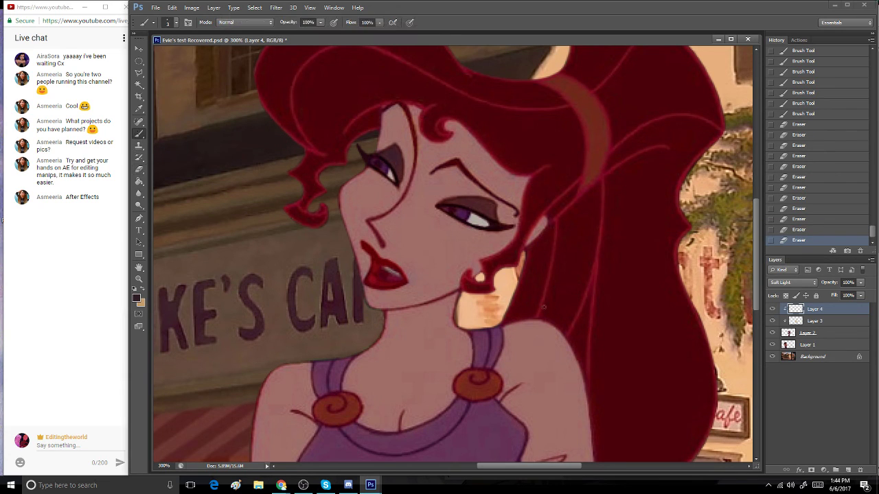
{"action": "left_click", "coordinate": [849, 471]}
{"action": "key", "text": "ctrl+alt+g"}
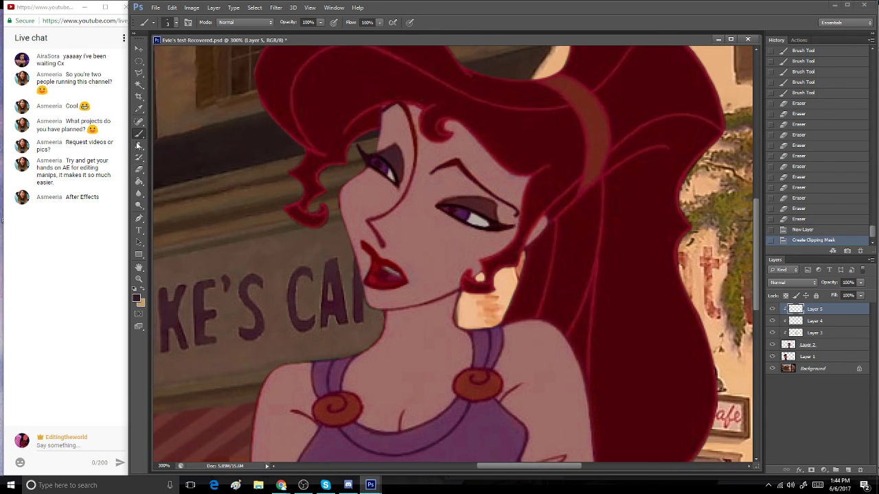
- Try brown (H 17, S 93, B 44) on the purple area inside the mouth on Layer 5 and revert the strokes
{"action": "left_click", "coordinate": [137, 297]}
{"action": "left_click_drag", "start_coordinate": [396, 279], "coordinate": [407, 283]}
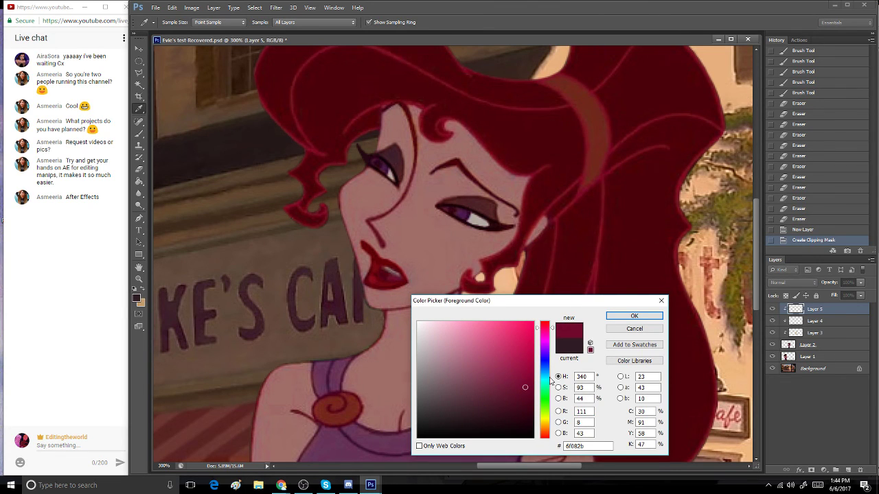
{"action": "left_click_drag", "start_coordinate": [545, 330], "coordinate": [545, 325]}
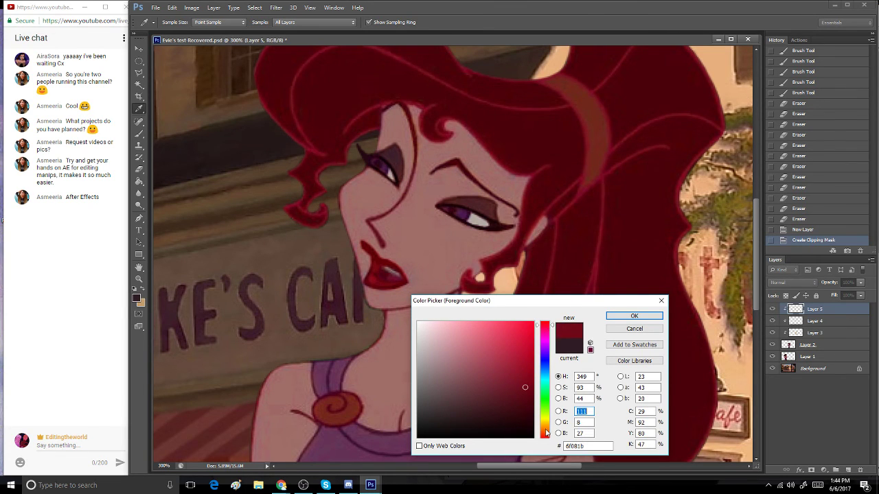
{"action": "left_click_drag", "start_coordinate": [547, 433], "coordinate": [547, 433]}
{"action": "left_click", "coordinate": [625, 316]}
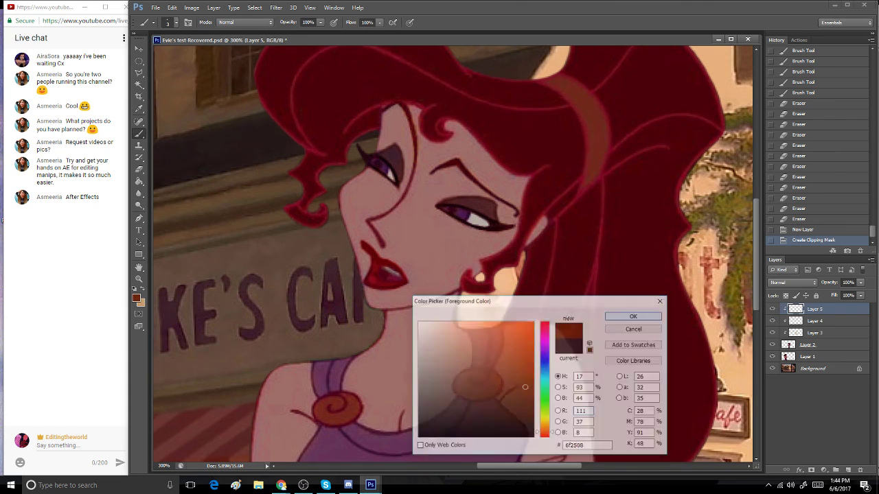
{"action": "left_click_drag", "start_coordinate": [389, 278], "coordinate": [399, 276]}
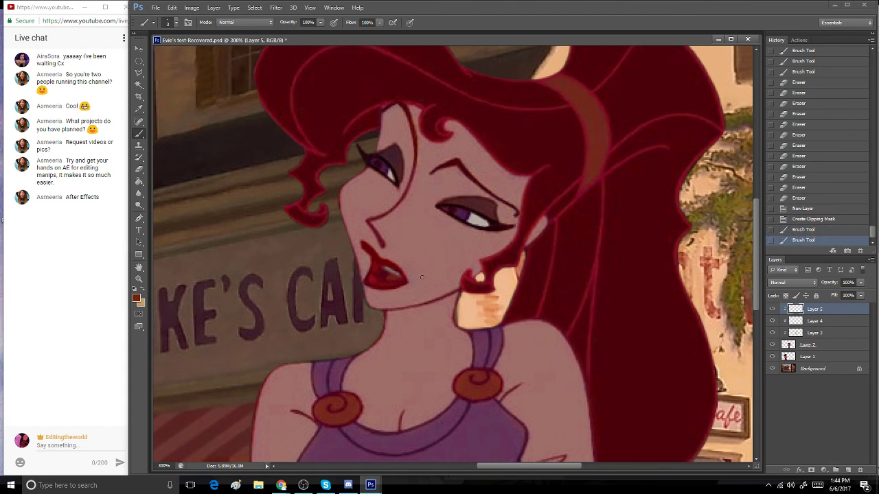
{"action": "left_click", "coordinate": [803, 220]}
- Set the foreground colour to a muted dark red and paint over the purple area inside the mouth on Layer 5
{"action": "left_click", "coordinate": [137, 298]}
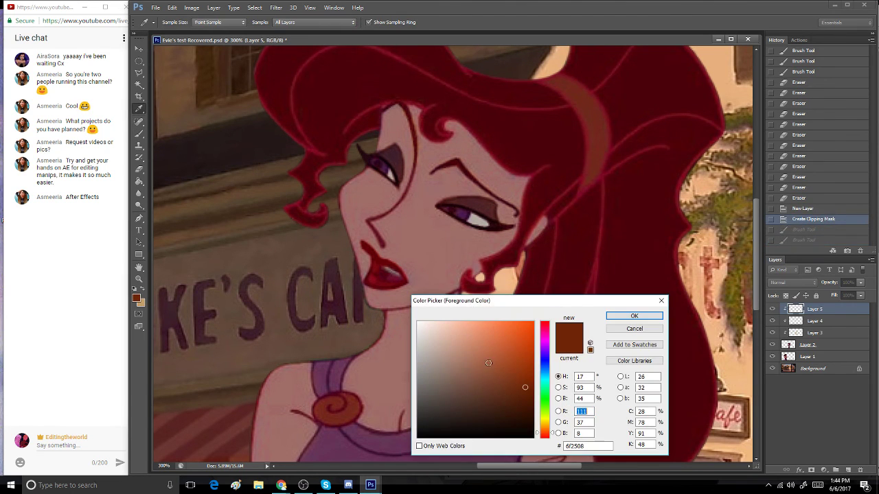
{"action": "left_click", "coordinate": [541, 429]}
{"action": "left_click_drag", "start_coordinate": [541, 429], "coordinate": [546, 329]}
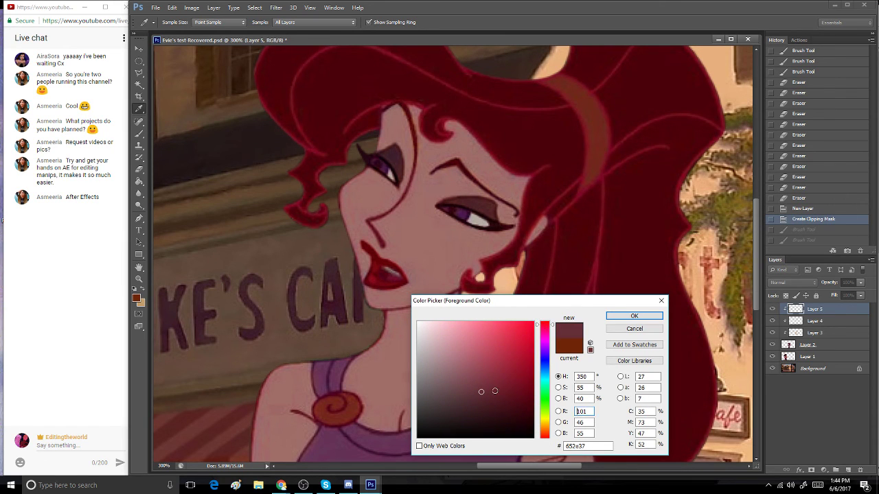
{"action": "left_click", "coordinate": [487, 379]}
{"action": "left_click", "coordinate": [620, 317]}
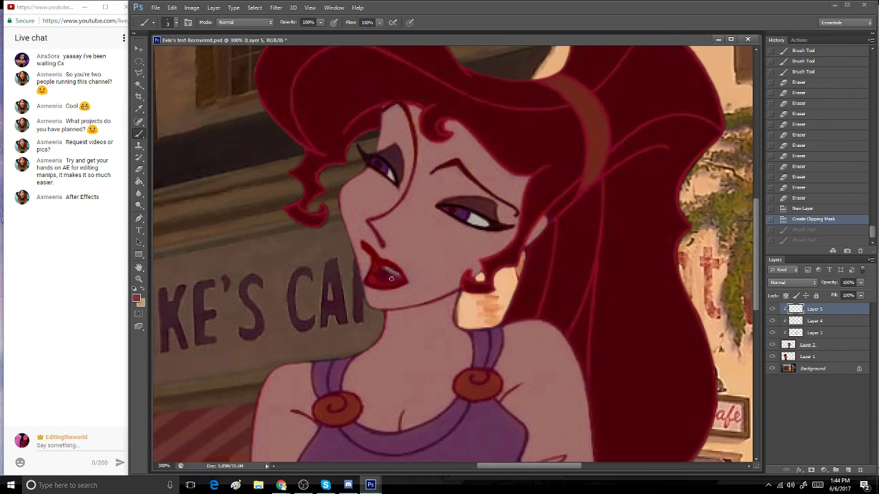
{"action": "left_click", "coordinate": [391, 278]}
{"action": "left_click", "coordinate": [398, 275]}
{"action": "left_click", "coordinate": [389, 278]}
{"action": "left_click", "coordinate": [395, 276]}
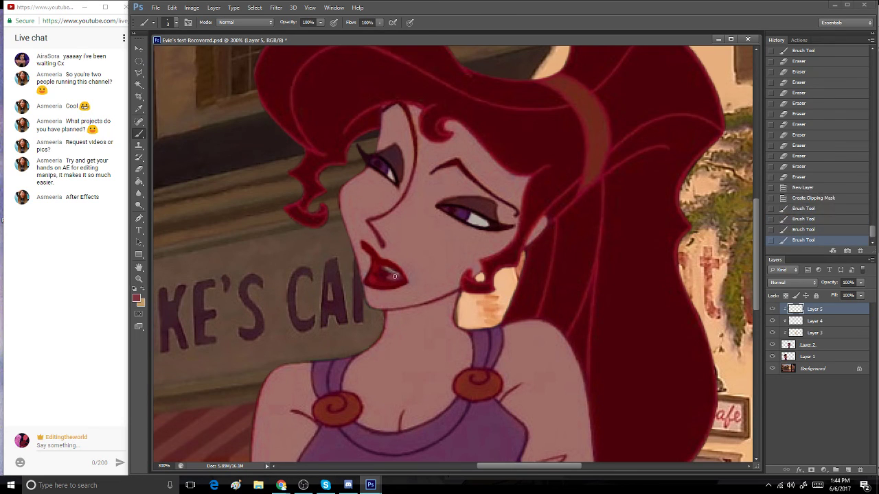
{"action": "left_click", "coordinate": [389, 277]}
- Duplicate Layer 5 to strengthen the paint inside the mouth
{"action": "left_click", "coordinate": [827, 333]}
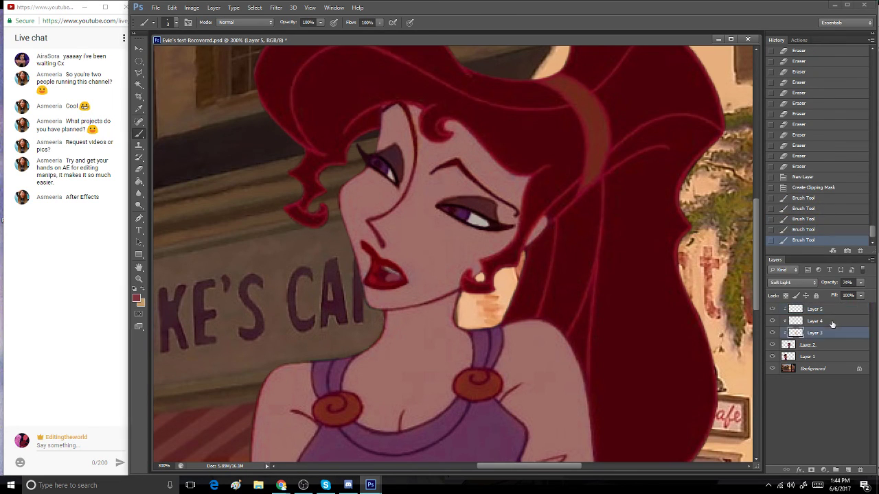
{"action": "left_click", "coordinate": [821, 310]}
{"action": "left_click_drag", "start_coordinate": [829, 310], "coordinate": [848, 469]}
- Undo the duplication of Layer 5 and delete Layer 5 with its mouth paint
{"action": "left_click", "coordinate": [138, 280]}
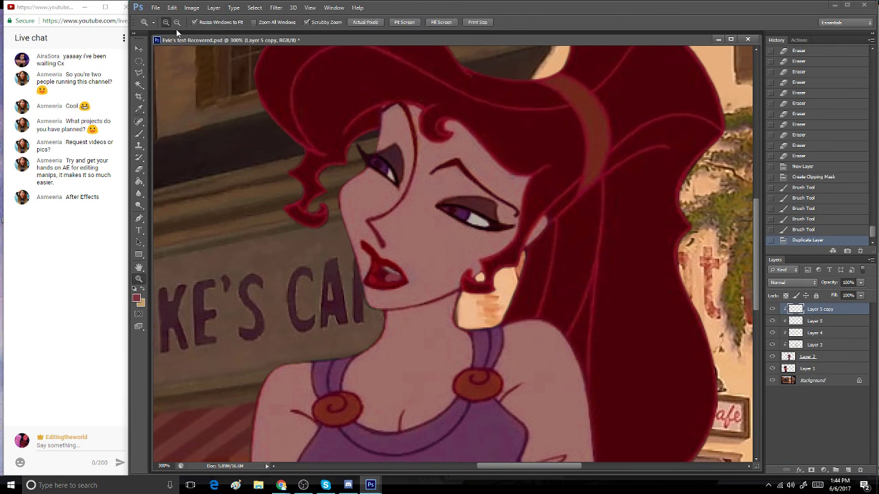
{"action": "double_click", "coordinate": [139, 279]}
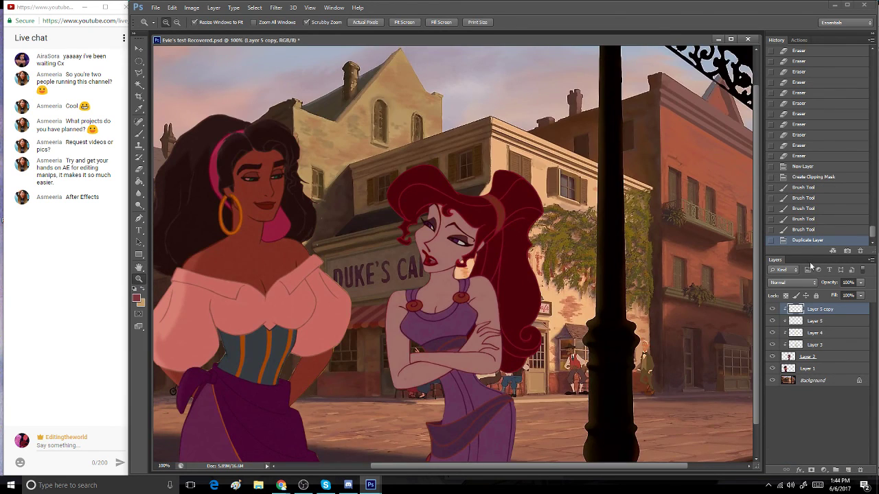
{"action": "left_click", "coordinate": [816, 230]}
{"action": "left_click_drag", "start_coordinate": [827, 310], "coordinate": [860, 469]}
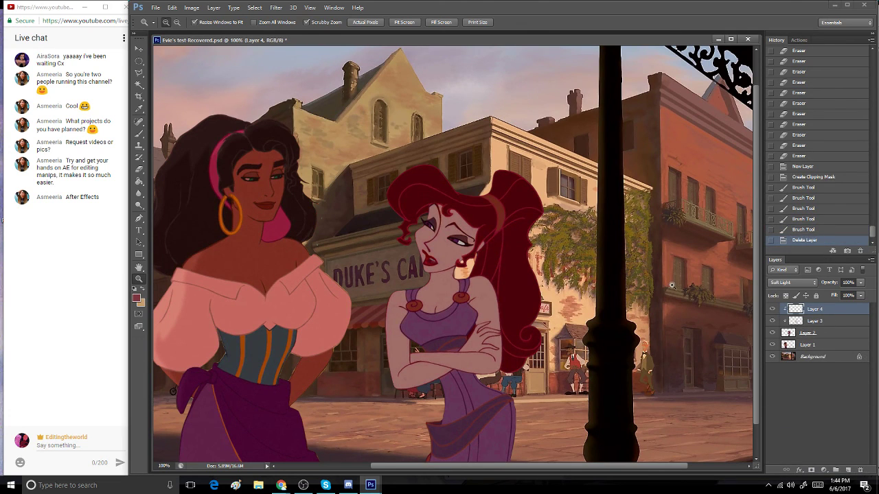
- Add a layer clipped above Layer 4 and set the foreground colour to dark red (H 0, S 76, B 32)
{"action": "left_click", "coordinate": [848, 469]}
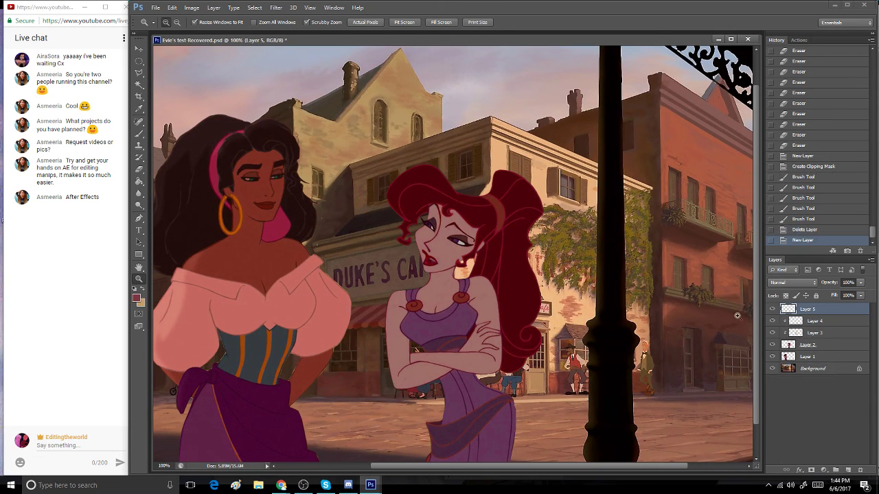
{"action": "key", "text": "ctrl+alt+g"}
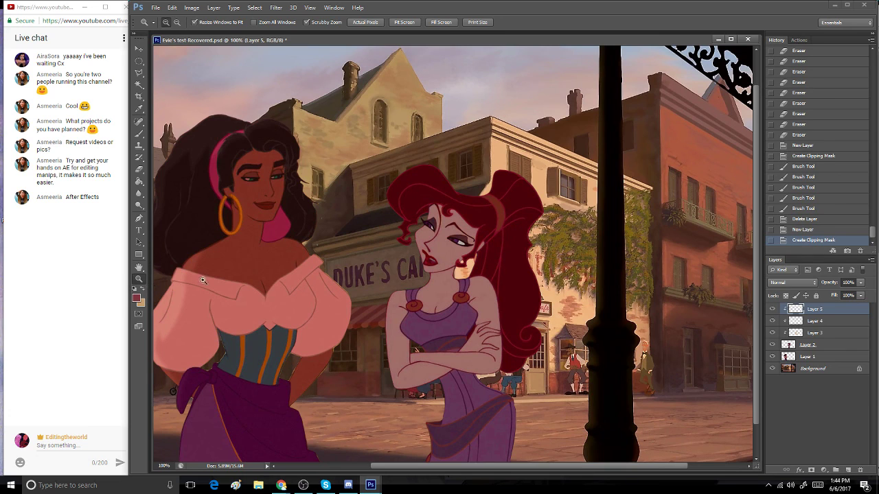
{"action": "left_click", "coordinate": [135, 298]}
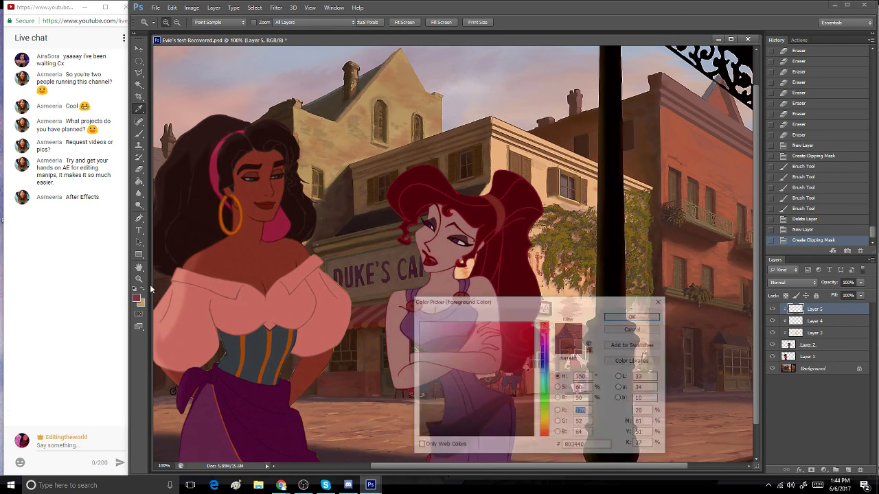
{"action": "left_click", "coordinate": [429, 172]}
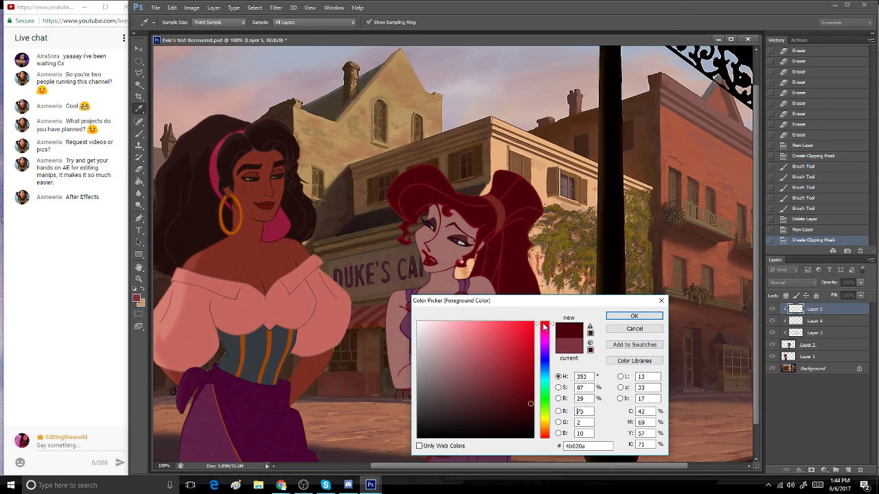
{"action": "left_click_drag", "start_coordinate": [544, 327], "coordinate": [549, 320]}
{"action": "left_click_drag", "start_coordinate": [530, 404], "coordinate": [503, 400]}
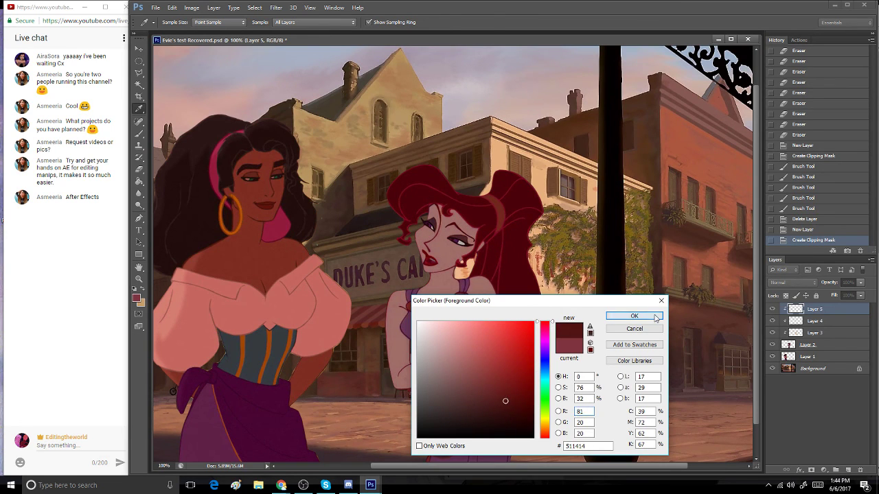
{"action": "left_click", "coordinate": [629, 315]}
- Brush the first dark red strokes on the red-haired character's front hair and set Layer 5's blending mode to Soft Light
{"action": "key", "text": "z"}
{"action": "left_click", "coordinate": [486, 263]}
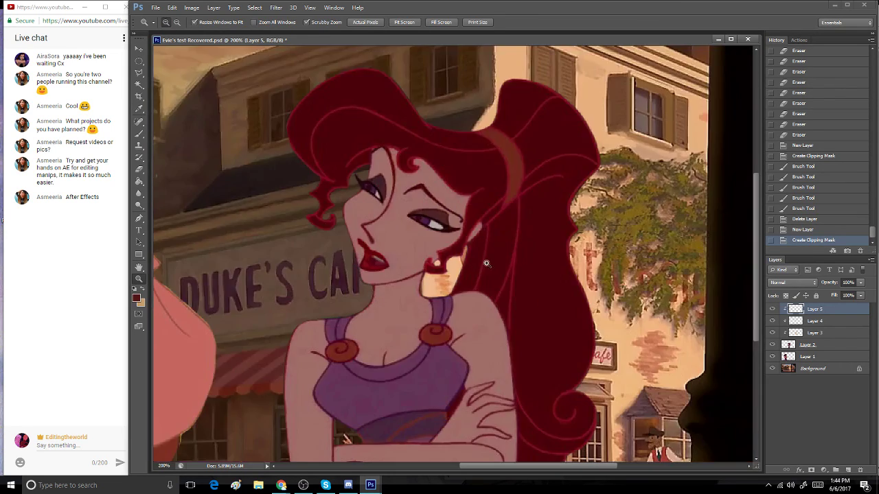
{"action": "left_click", "coordinate": [139, 133]}
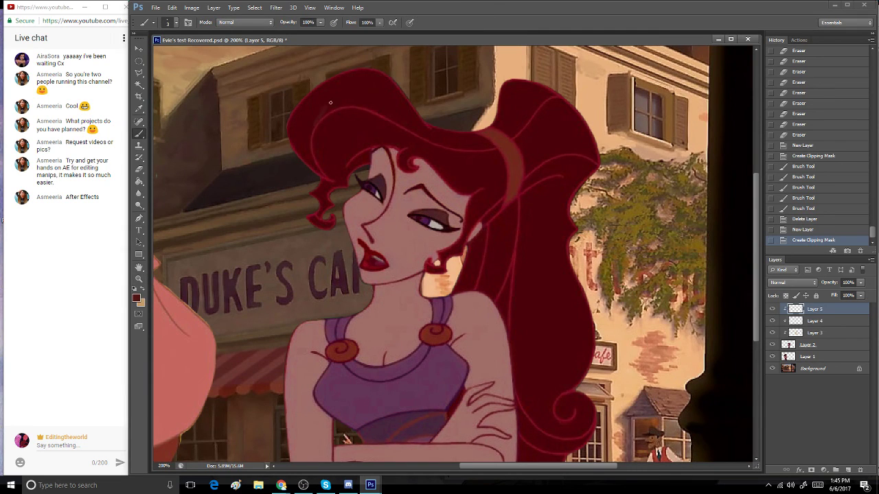
{"action": "left_click_drag", "start_coordinate": [312, 115], "coordinate": [317, 122]}
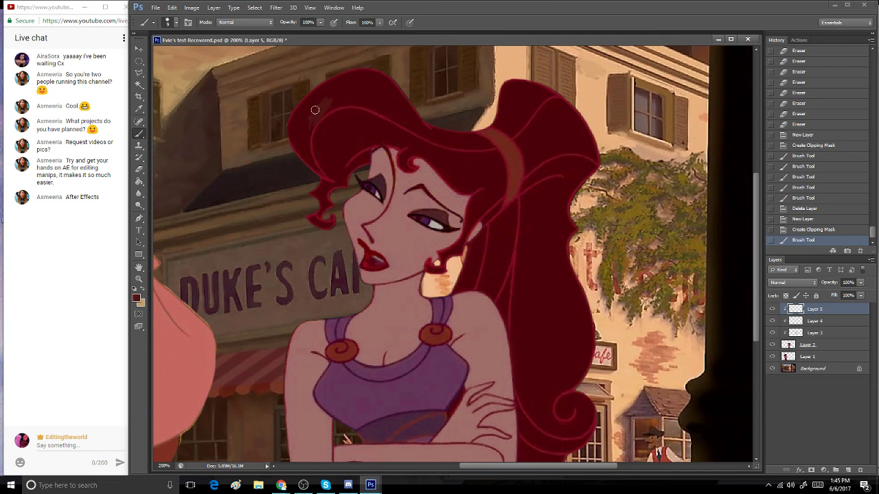
{"action": "left_click_drag", "start_coordinate": [315, 110], "coordinate": [309, 153]}
{"action": "mouse_move", "coordinate": [303, 127]}
{"action": "left_mouse_down"}
{"action": "mouse_move", "coordinate": [311, 166]}
{"action": "mouse_move", "coordinate": [328, 171]}
{"action": "left_mouse_up"}
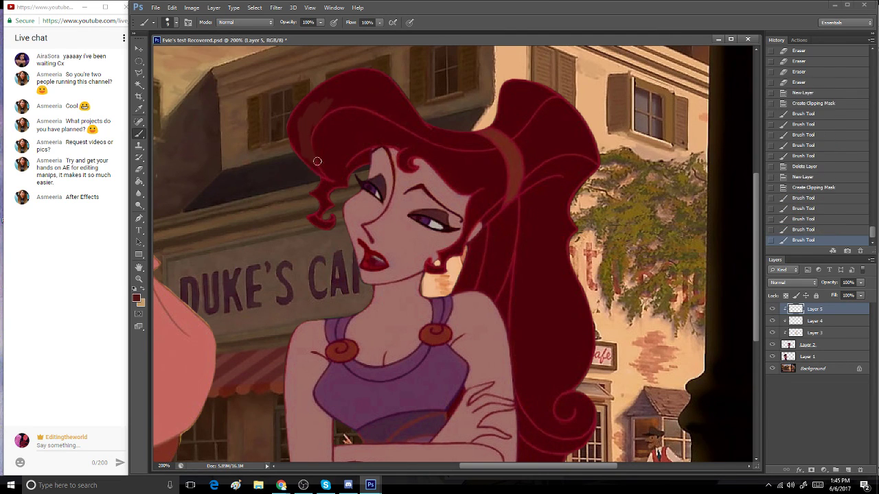
{"action": "left_click", "coordinate": [790, 282]}
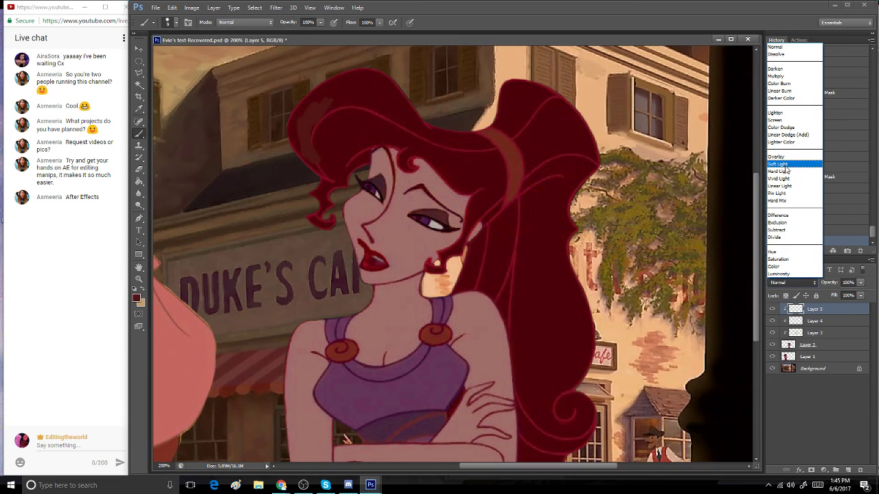
{"action": "left_click", "coordinate": [787, 165]}
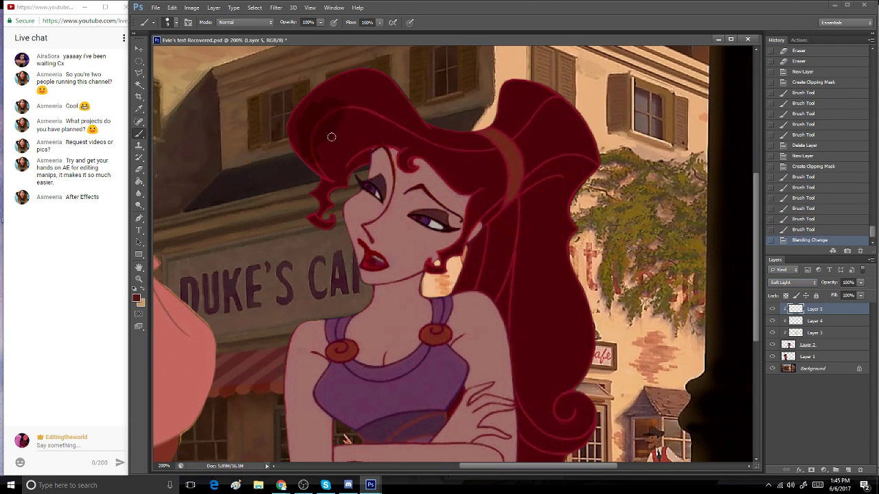
- Paint over the front swoop of hair and its loose side curl on Layer 5, enlarging the brush to 25 for the broad areas
{"action": "mouse_move", "coordinate": [339, 89]}
{"action": "left_mouse_down"}
{"action": "mouse_move", "coordinate": [311, 110]}
{"action": "mouse_move", "coordinate": [320, 96]}
{"action": "mouse_move", "coordinate": [293, 131]}
{"action": "left_mouse_up"}
{"action": "mouse_move", "coordinate": [294, 131]}
{"action": "left_mouse_down"}
{"action": "mouse_move", "coordinate": [305, 158]}
{"action": "mouse_move", "coordinate": [314, 158]}
{"action": "left_mouse_up"}
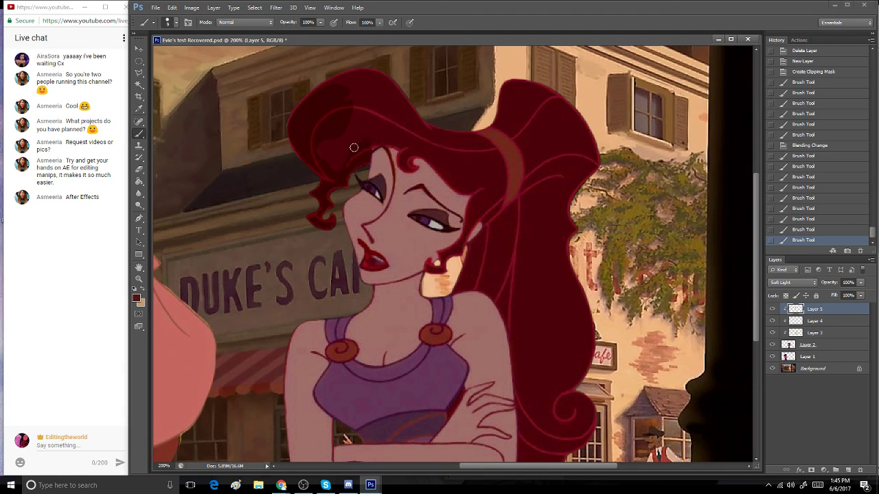
{"action": "left_click_drag", "start_coordinate": [354, 147], "coordinate": [332, 116]}
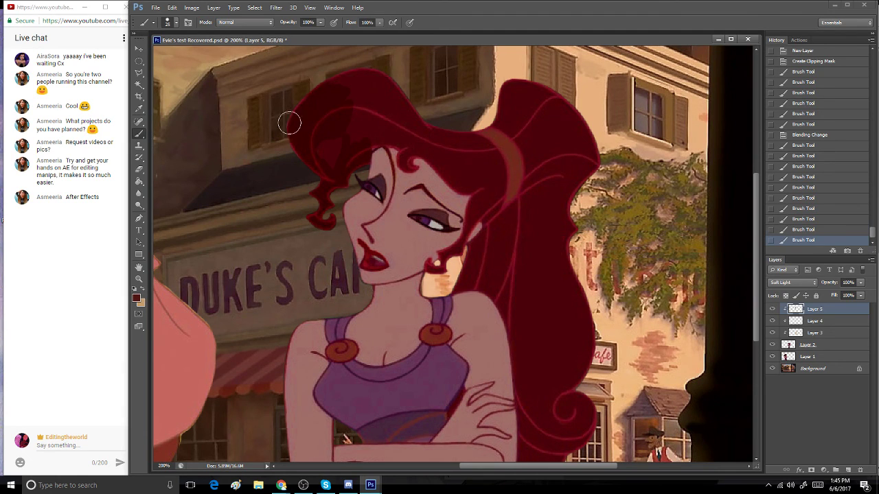
{"action": "key", "text": "bracketright"}
{"action": "key", "text": "bracketright"}
{"action": "key", "text": "bracketright"}
{"action": "mouse_move", "coordinate": [360, 83]}
{"action": "left_mouse_down"}
{"action": "mouse_move", "coordinate": [410, 77]}
{"action": "mouse_move", "coordinate": [396, 95]}
{"action": "mouse_move", "coordinate": [382, 65]}
{"action": "left_mouse_up"}
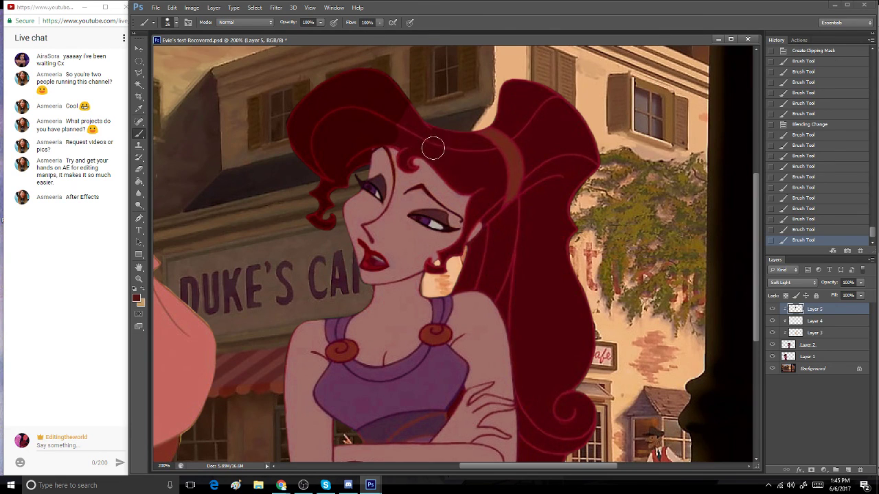
- Darken the hair above the forehead up to the headband and revert the stray strokes near the hairline
{"action": "mouse_move", "coordinate": [432, 151]}
{"action": "left_mouse_down"}
{"action": "mouse_move", "coordinate": [391, 139]}
{"action": "mouse_move", "coordinate": [355, 147]}
{"action": "left_mouse_up"}
{"action": "key", "text": "ctrl+z"}
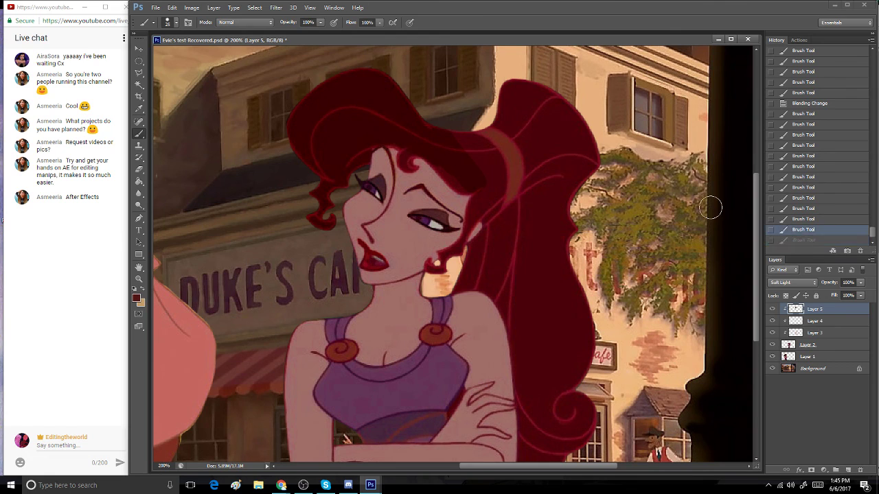
{"action": "left_click_drag", "start_coordinate": [387, 133], "coordinate": [405, 151]}
{"action": "key", "text": "bracketleft"}
{"action": "key", "text": "bracketleft"}
{"action": "left_click", "coordinate": [405, 150]}
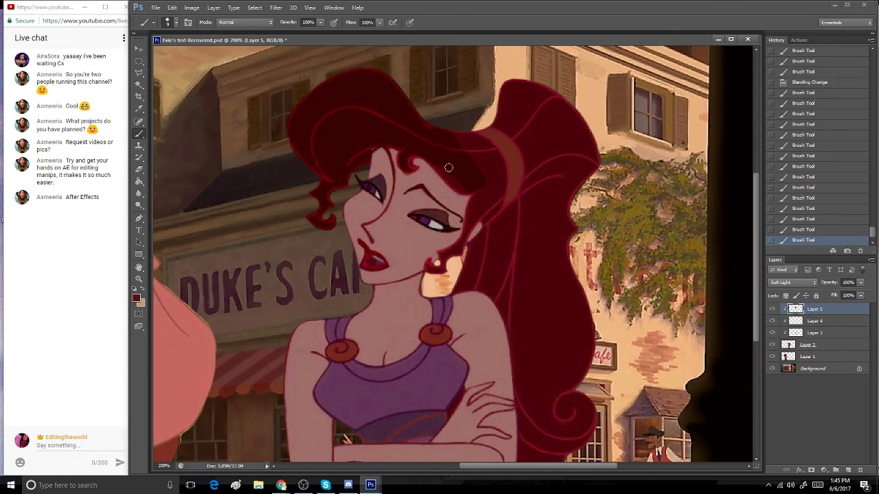
{"action": "left_click", "coordinate": [806, 229]}
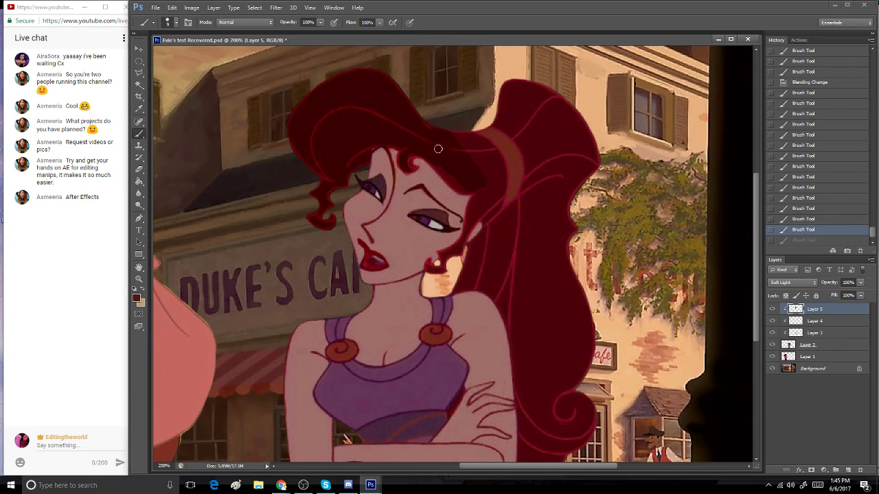
{"action": "left_click", "coordinate": [806, 219]}
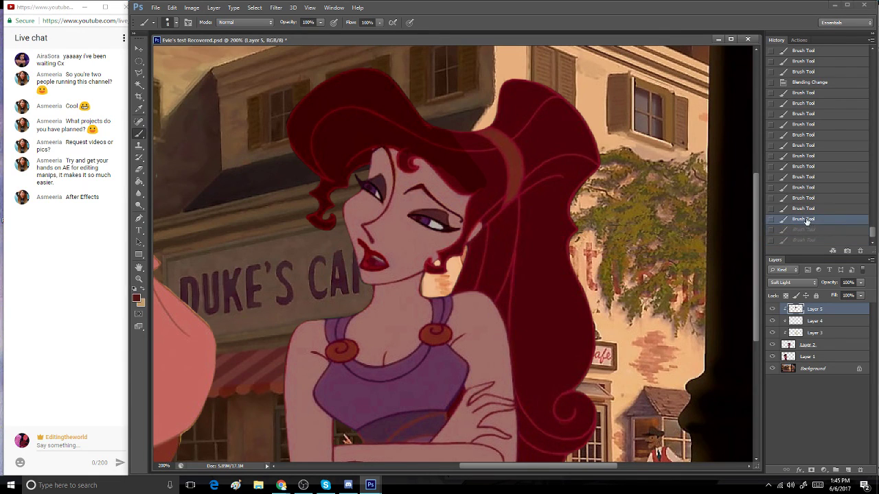
- Paint the small curl on the forehead with a smaller brush
{"action": "left_click", "coordinate": [407, 151]}
{"action": "left_click", "coordinate": [410, 156]}
{"action": "left_click", "coordinate": [399, 161]}
{"action": "left_click", "coordinate": [409, 167]}
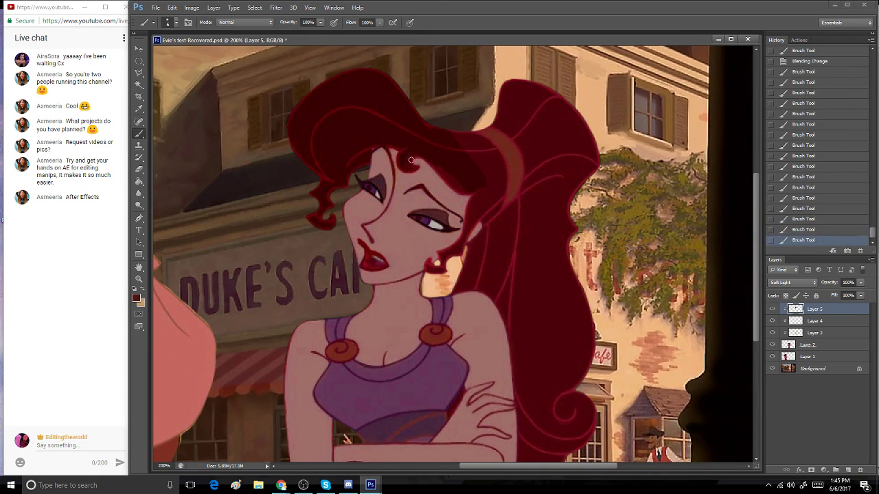
{"action": "left_click_drag", "start_coordinate": [411, 160], "coordinate": [415, 157]}
- Darken the hair in front of the headband and down to the ear, raising the brush size to 15
{"action": "mouse_move", "coordinate": [470, 141]}
{"action": "left_mouse_down"}
{"action": "mouse_move", "coordinate": [465, 135]}
{"action": "mouse_move", "coordinate": [493, 158]}
{"action": "mouse_move", "coordinate": [507, 202]}
{"action": "left_mouse_up"}
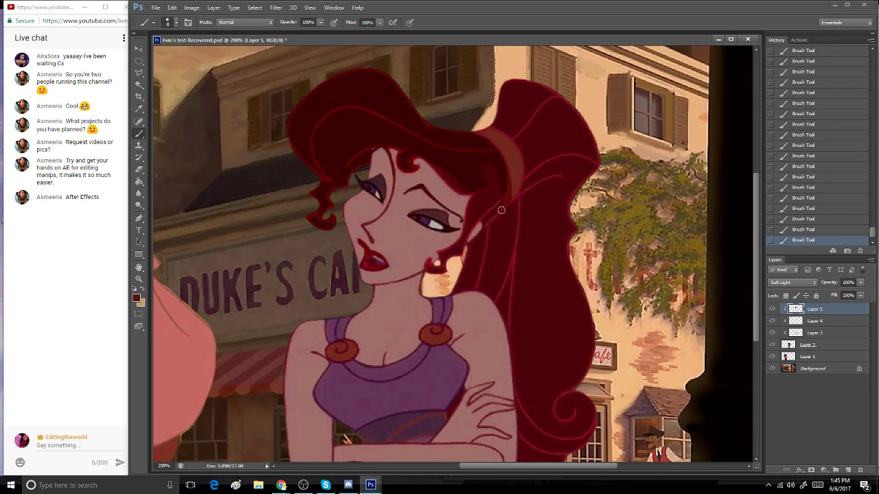
{"action": "key", "text": "bracketright"}
{"action": "key", "text": "bracketright"}
{"action": "key", "text": "bracketright"}
{"action": "left_click_drag", "start_coordinate": [431, 154], "coordinate": [454, 171]}
{"action": "mouse_move", "coordinate": [496, 203]}
{"action": "left_mouse_down"}
{"action": "mouse_move", "coordinate": [485, 190]}
{"action": "mouse_move", "coordinate": [474, 213]}
{"action": "mouse_move", "coordinate": [489, 219]}
{"action": "left_mouse_up"}
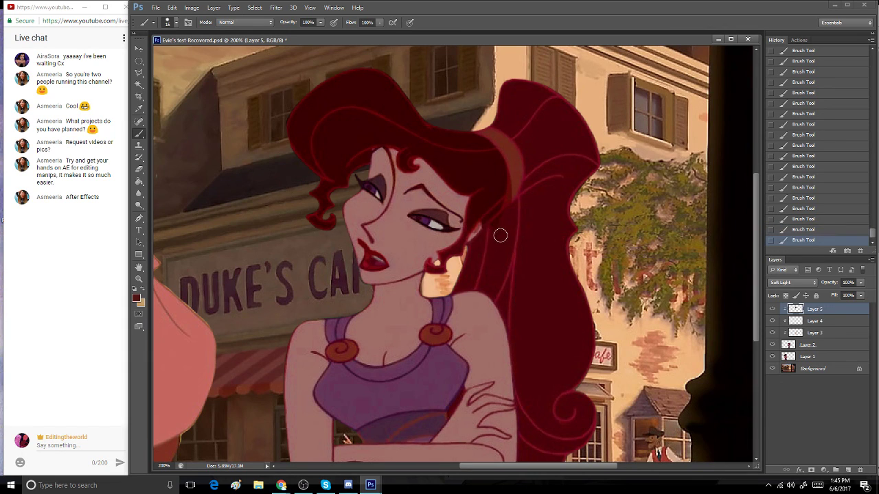
- Paint over the ponytail from behind the headband down towards its bottom curl, using brush size 25 for the broad areas
{"action": "key", "text": "bracketright"}
{"action": "key", "text": "bracketright"}
{"action": "left_click_drag", "start_coordinate": [559, 234], "coordinate": [558, 243]}
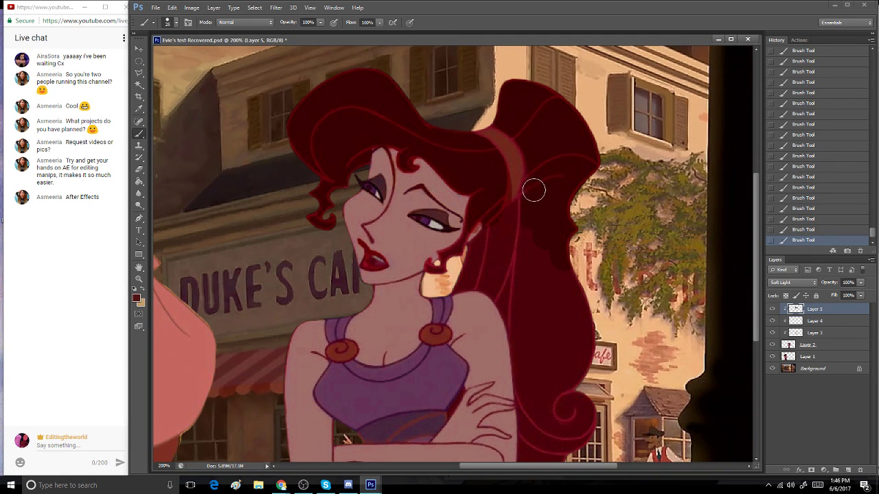
{"action": "left_click_drag", "start_coordinate": [757, 190], "coordinate": [757, 220]}
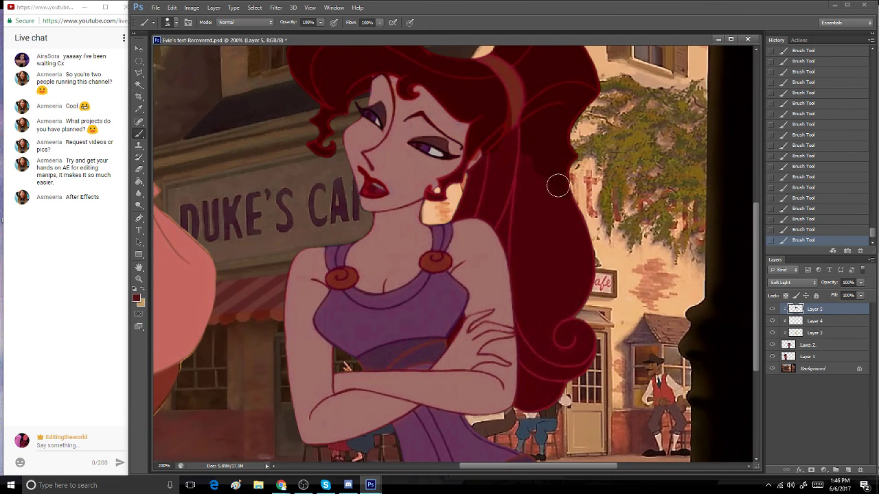
{"action": "mouse_move", "coordinate": [561, 185]}
{"action": "left_mouse_down"}
{"action": "mouse_move", "coordinate": [584, 226]}
{"action": "mouse_move", "coordinate": [591, 302]}
{"action": "mouse_move", "coordinate": [581, 316]}
{"action": "mouse_move", "coordinate": [579, 354]}
{"action": "mouse_move", "coordinate": [592, 308]}
{"action": "mouse_move", "coordinate": [543, 412]}
{"action": "mouse_move", "coordinate": [530, 405]}
{"action": "mouse_move", "coordinate": [544, 383]}
{"action": "mouse_move", "coordinate": [567, 284]}
{"action": "mouse_move", "coordinate": [556, 313]}
{"action": "left_mouse_up"}
{"action": "key", "text": "bracketleft"}
{"action": "key", "text": "bracketleft"}
{"action": "mouse_move", "coordinate": [525, 226]}
{"action": "left_mouse_down"}
{"action": "mouse_move", "coordinate": [541, 208]}
{"action": "mouse_move", "coordinate": [564, 252]}
{"action": "mouse_move", "coordinate": [496, 199]}
{"action": "mouse_move", "coordinate": [489, 174]}
{"action": "mouse_move", "coordinate": [499, 149]}
{"action": "mouse_move", "coordinate": [521, 144]}
{"action": "mouse_move", "coordinate": [542, 220]}
{"action": "left_mouse_up"}
{"action": "key", "text": "bracketleft"}
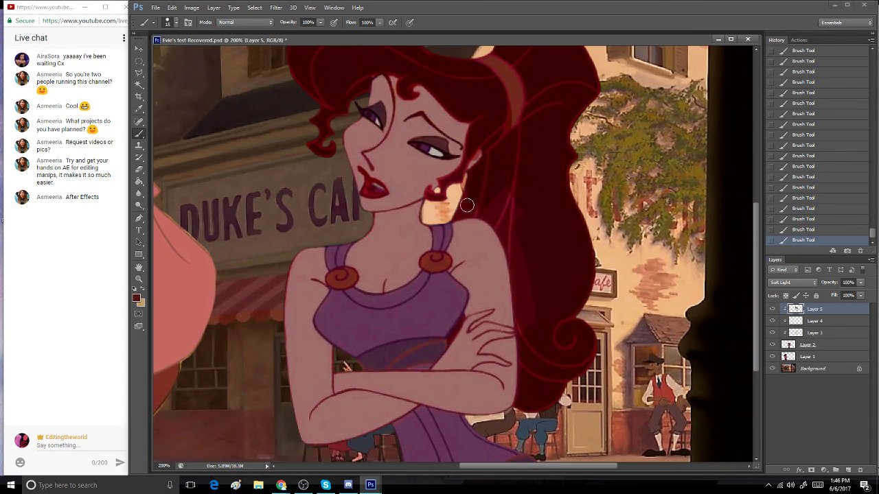
- Darken the hair strands behind the neck and fill the remaining unpainted area along the lower ponytail
{"action": "mouse_move", "coordinate": [469, 204]}
{"action": "left_mouse_down"}
{"action": "mouse_move", "coordinate": [509, 229]}
{"action": "mouse_move", "coordinate": [465, 213]}
{"action": "mouse_move", "coordinate": [497, 204]}
{"action": "mouse_move", "coordinate": [477, 184]}
{"action": "mouse_move", "coordinate": [469, 183]}
{"action": "mouse_move", "coordinate": [452, 215]}
{"action": "mouse_move", "coordinate": [487, 204]}
{"action": "mouse_move", "coordinate": [459, 213]}
{"action": "mouse_move", "coordinate": [484, 207]}
{"action": "mouse_move", "coordinate": [515, 245]}
{"action": "mouse_move", "coordinate": [500, 167]}
{"action": "left_mouse_up"}
{"action": "key", "text": "ctrl+z"}
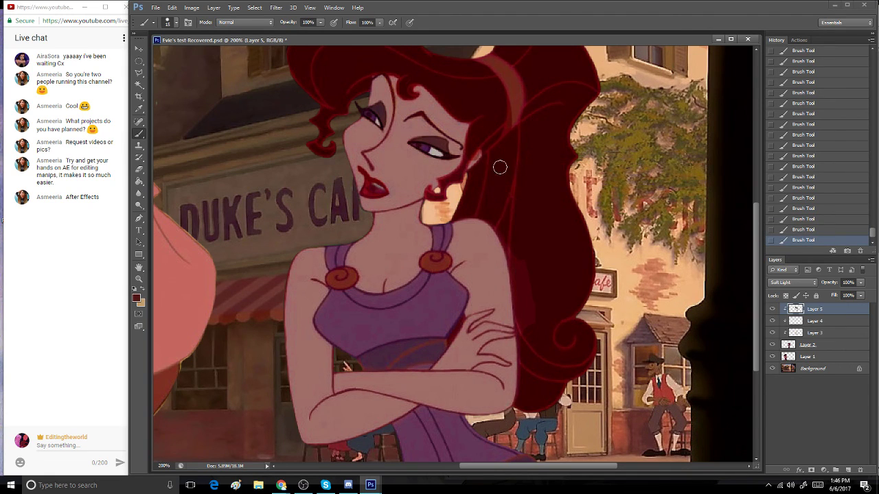
{"action": "mouse_move", "coordinate": [529, 254]}
{"action": "left_mouse_down"}
{"action": "mouse_move", "coordinate": [491, 215]}
{"action": "mouse_move", "coordinate": [507, 232]}
{"action": "mouse_move", "coordinate": [539, 325]}
{"action": "mouse_move", "coordinate": [529, 254]}
{"action": "mouse_move", "coordinate": [532, 334]}
{"action": "mouse_move", "coordinate": [524, 306]}
{"action": "mouse_move", "coordinate": [527, 287]}
{"action": "mouse_move", "coordinate": [535, 364]}
{"action": "left_mouse_up"}
- Paint the small patch of hair between the dress and the raised hand with a smaller brush
{"action": "left_click_drag", "start_coordinate": [756, 217], "coordinate": [755, 186]}
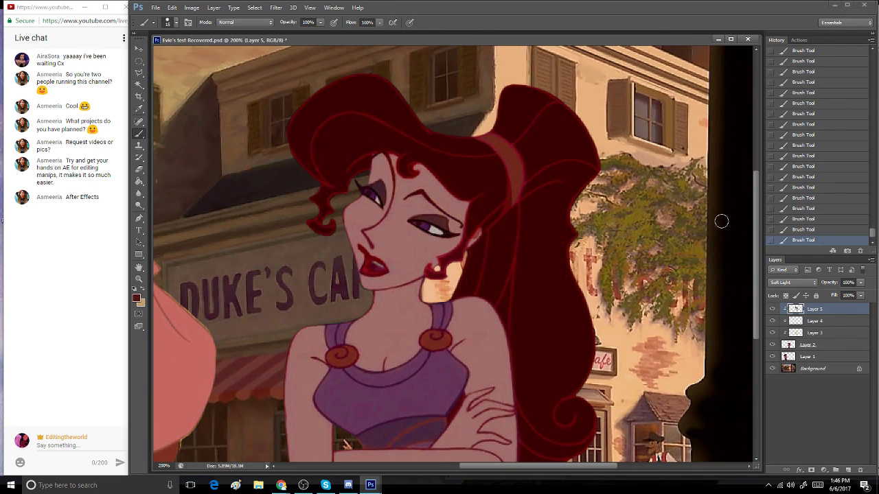
{"action": "scroll", "coordinate": [755, 210], "scroll_direction": "down", "scroll_amount": 5}
{"action": "key", "text": "bracketleft"}
{"action": "key", "text": "bracketleft"}
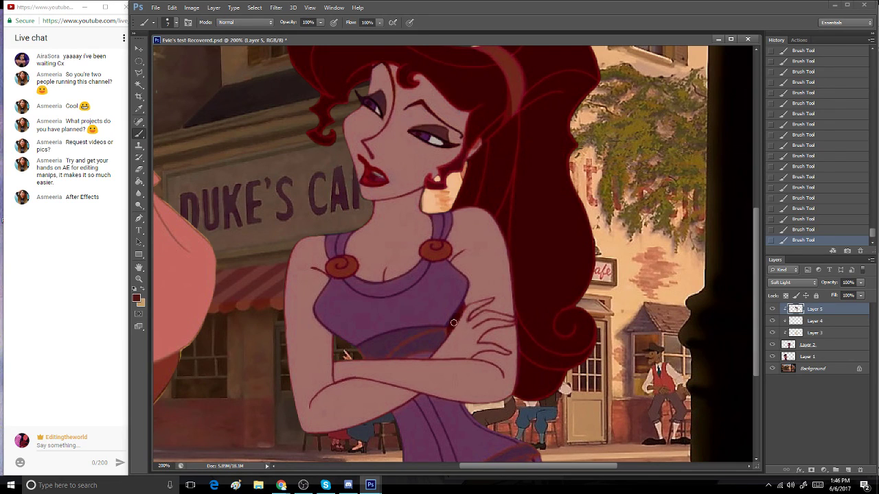
{"action": "left_click_drag", "start_coordinate": [453, 328], "coordinate": [462, 307]}
- Erase the dark paint that spilled onto the hand and dress around the small hair patch
{"action": "left_click", "coordinate": [139, 169]}
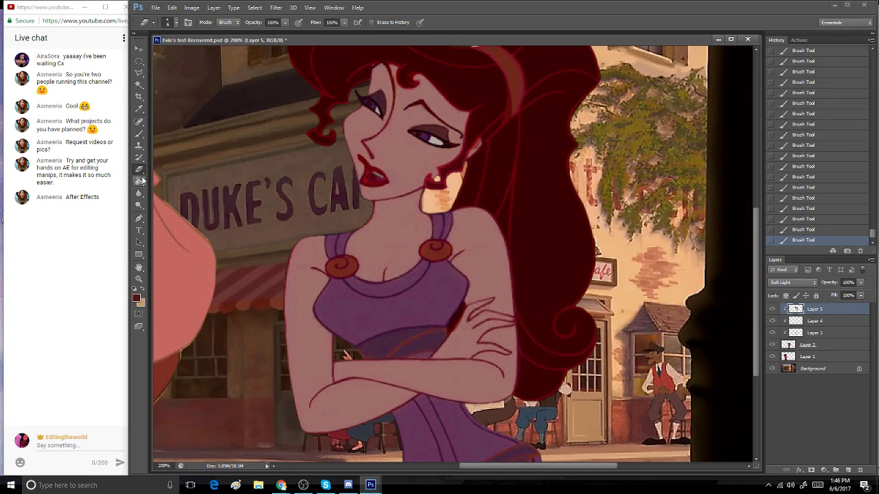
{"action": "left_click", "coordinate": [472, 310]}
{"action": "left_click_drag", "start_coordinate": [455, 336], "coordinate": [457, 330]}
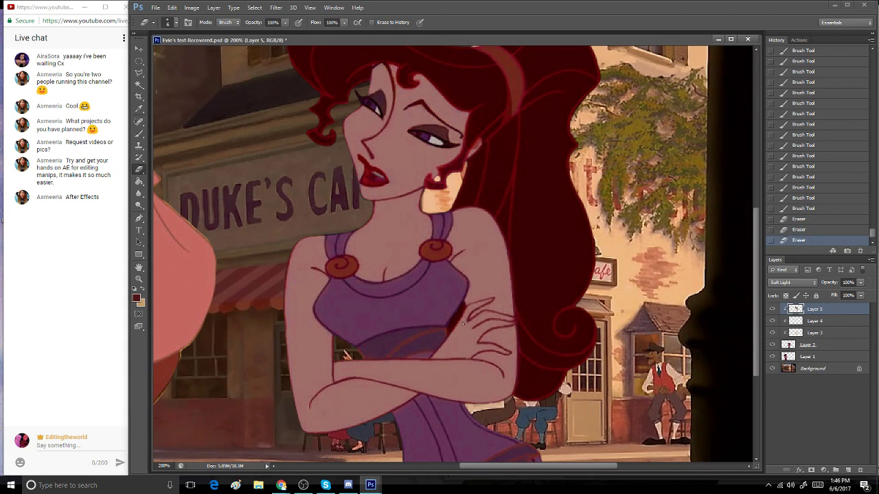
{"action": "left_click", "coordinate": [459, 321]}
{"action": "left_click", "coordinate": [472, 313]}
{"action": "scroll", "coordinate": [738, 177], "scroll_direction": "up", "scroll_amount": 3}
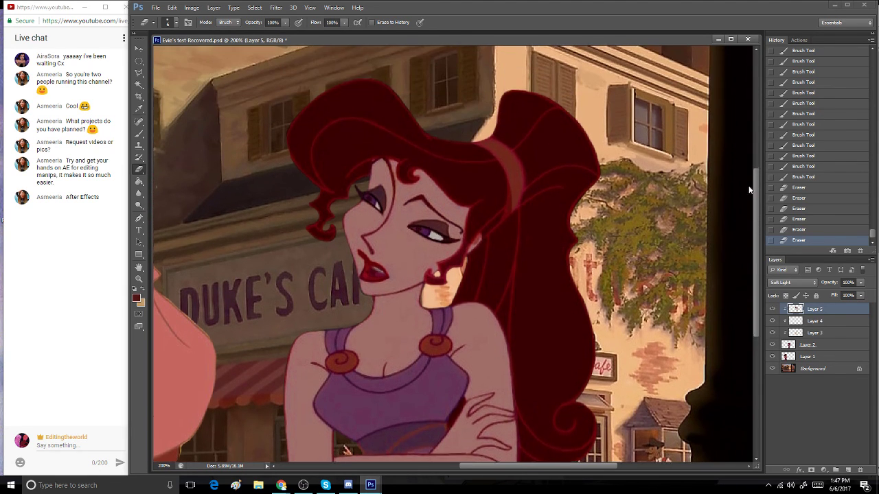
{"action": "double_click", "coordinate": [140, 280]}
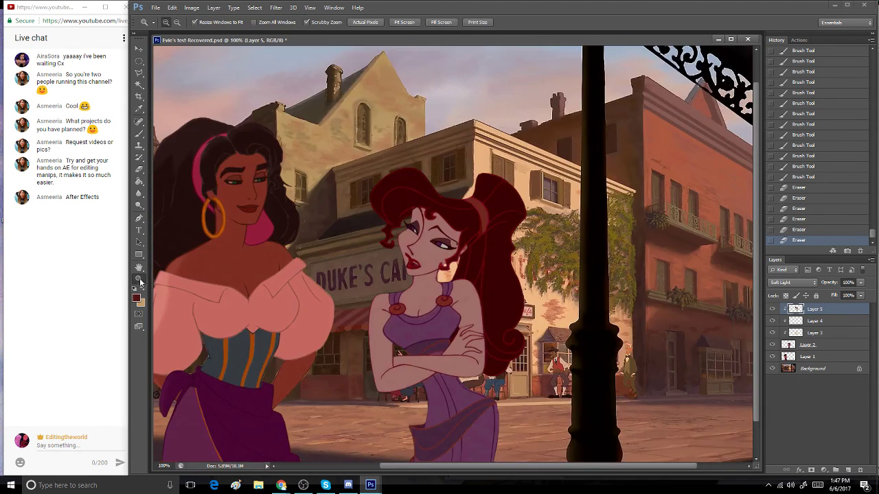
{"action": "left_click", "coordinate": [192, 8]}
{"action": "mouse_move", "coordinate": [226, 31]}
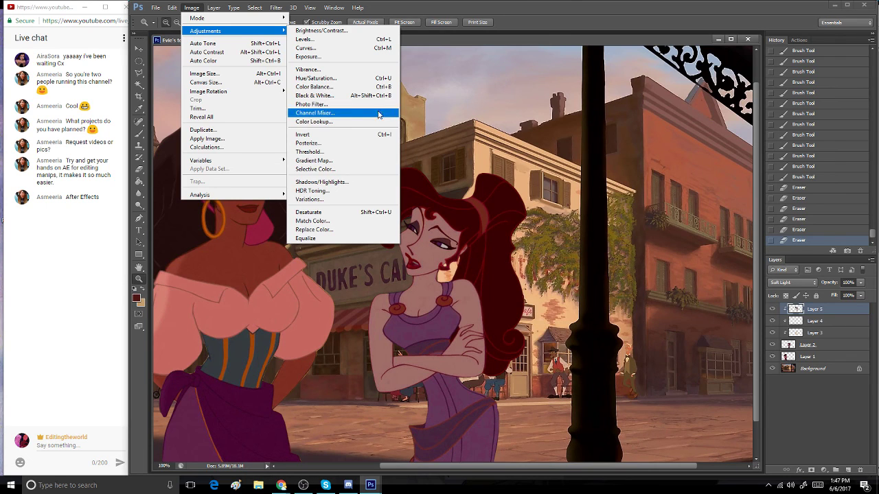
{"action": "left_click", "coordinate": [393, 78]}
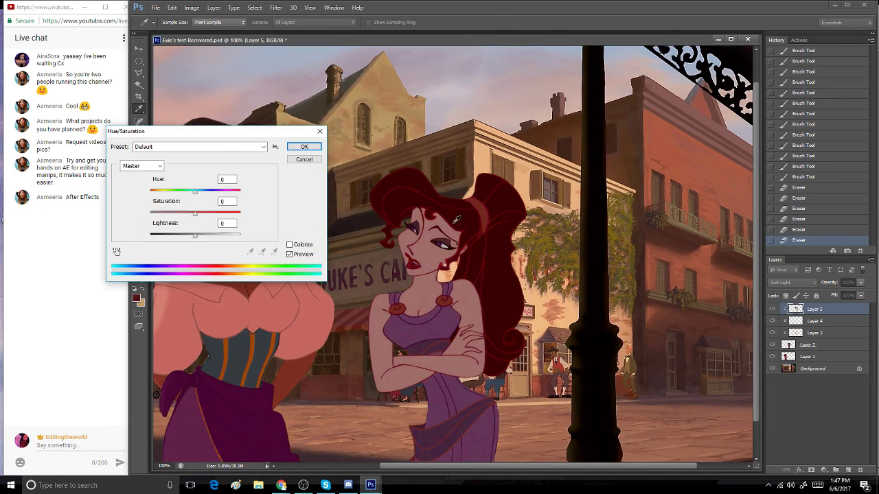
{"action": "left_click", "coordinate": [320, 132]}
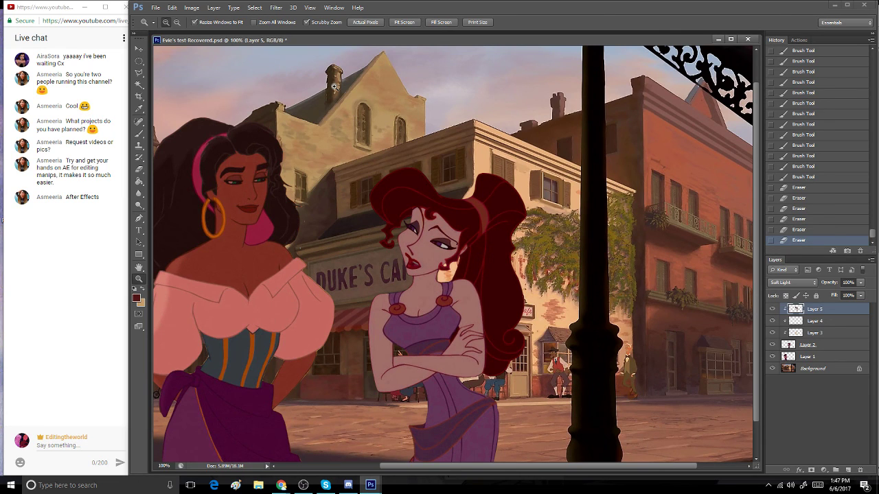
{"action": "left_click", "coordinate": [192, 8]}
{"action": "mouse_move", "coordinate": [257, 31]}
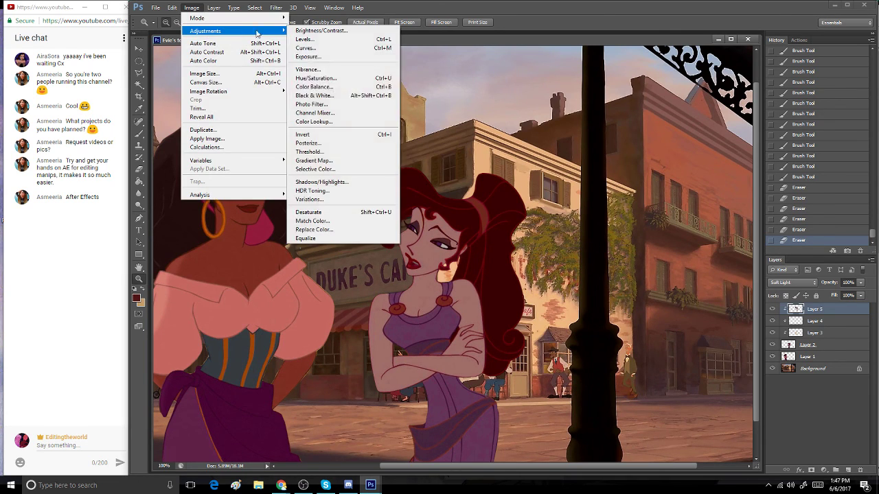
{"action": "left_click", "coordinate": [313, 87]}
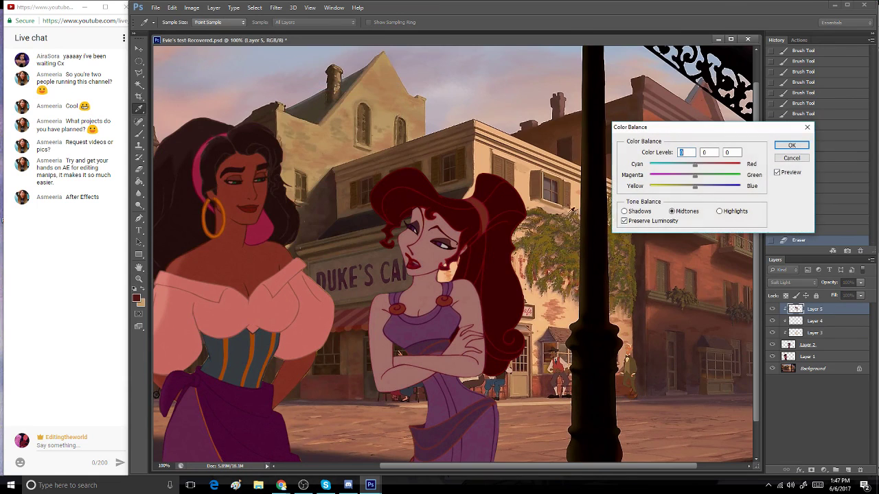
{"action": "left_click", "coordinate": [791, 158]}
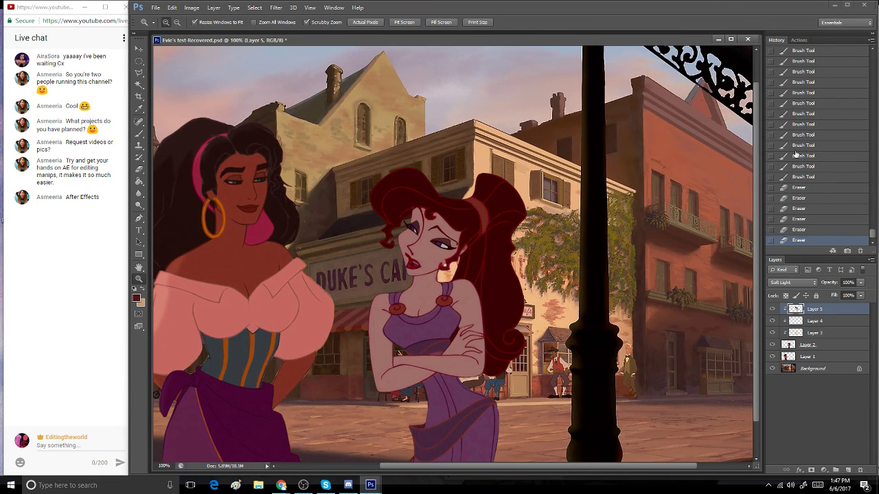
- Apply Hue/Saturation to the hair paint on Layer 5 with hue +24, saturation -61 and lightness +7
{"action": "left_click", "coordinate": [192, 8]}
{"action": "mouse_move", "coordinate": [261, 31]}
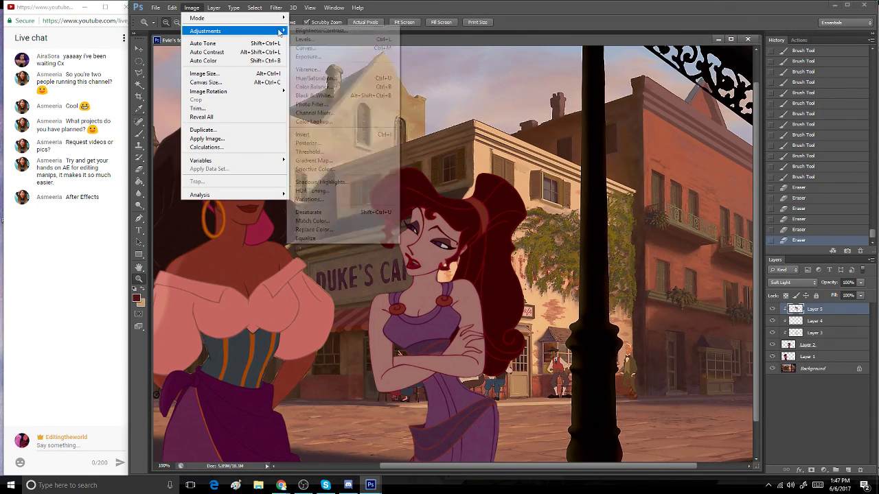
{"action": "left_click", "coordinate": [356, 78]}
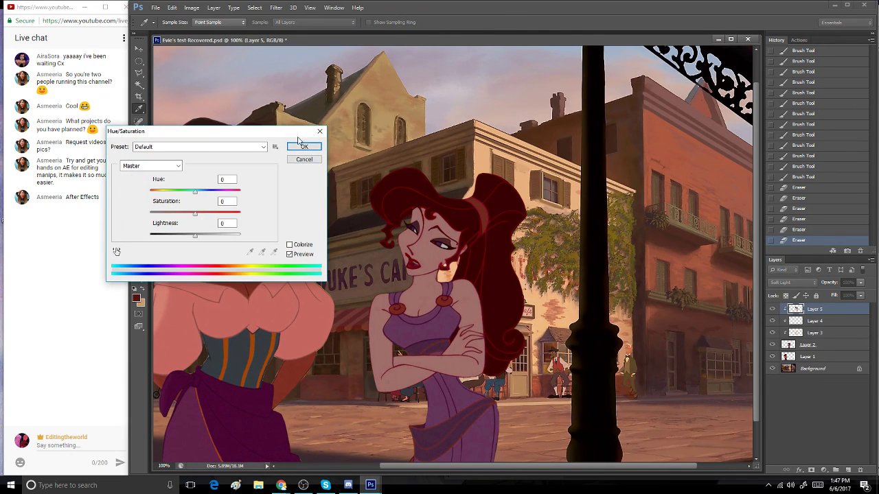
{"action": "left_click_drag", "start_coordinate": [281, 135], "coordinate": [646, 117]}
{"action": "left_click_drag", "start_coordinate": [558, 214], "coordinate": [534, 198]}
{"action": "left_click_drag", "start_coordinate": [515, 110], "coordinate": [565, 106]}
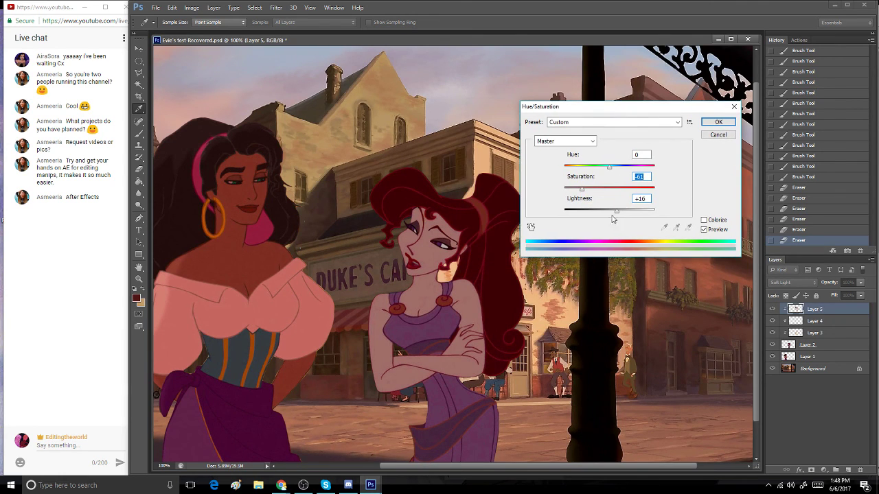
{"action": "left_click_drag", "start_coordinate": [617, 212], "coordinate": [616, 212]}
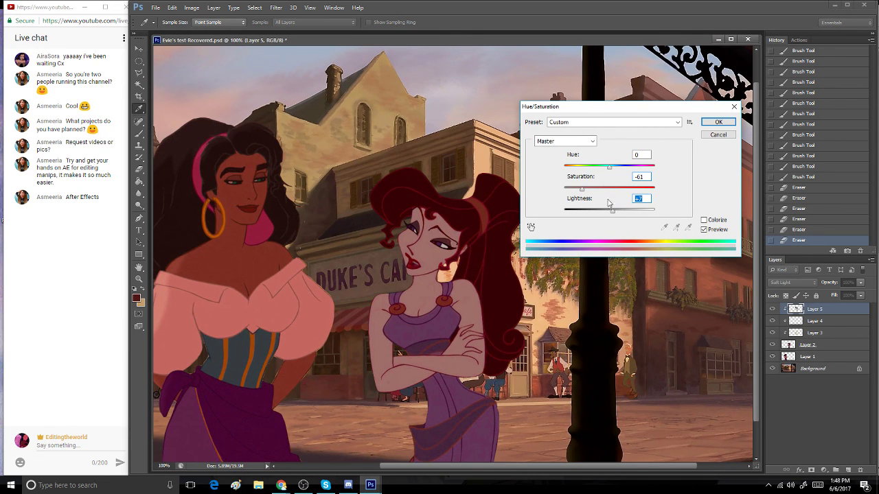
{"action": "left_click_drag", "start_coordinate": [611, 170], "coordinate": [620, 172]}
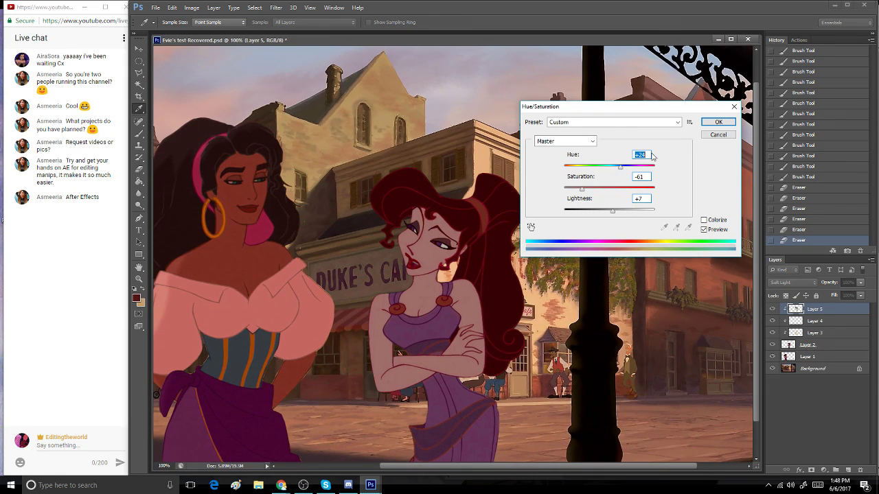
{"action": "left_click", "coordinate": [719, 123]}
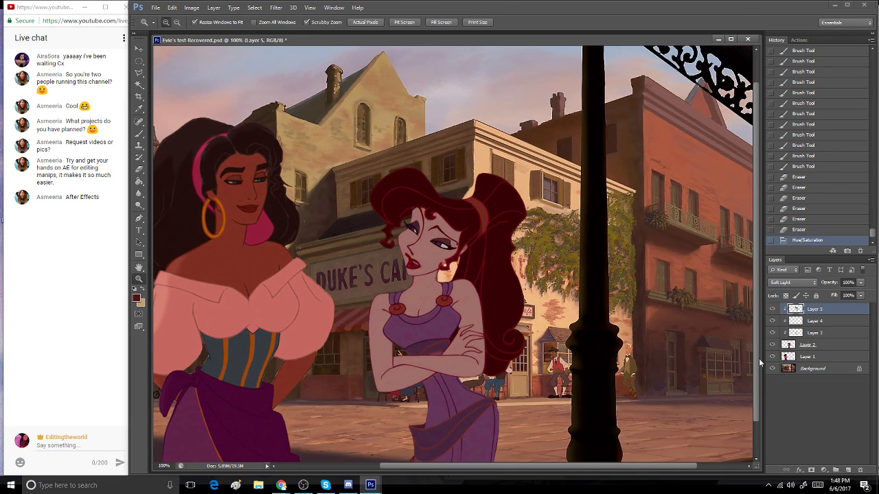
- Compare the image with Layers 4 and 3 hidden and shown, and set Layer 3's opacity to 81%
{"action": "scroll", "coordinate": [758, 276], "scroll_direction": "down", "scroll_amount": 2}
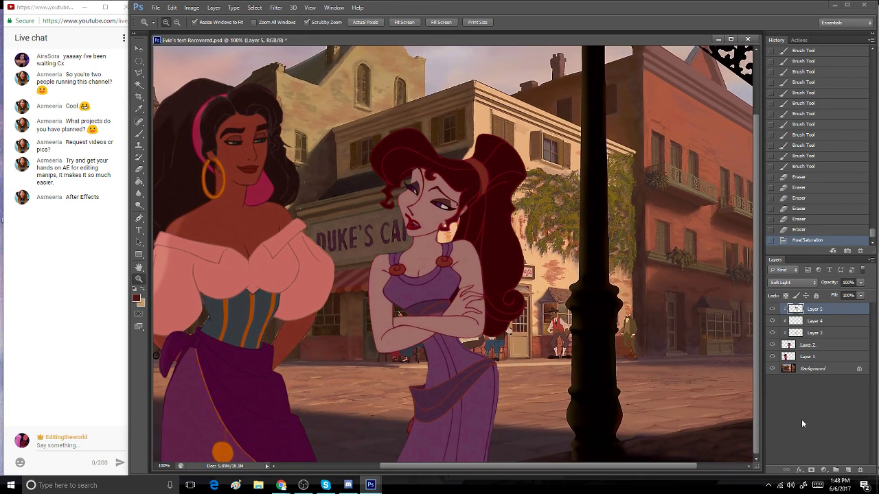
{"action": "left_click", "coordinate": [772, 322]}
{"action": "left_click", "coordinate": [772, 321]}
{"action": "left_click", "coordinate": [772, 332]}
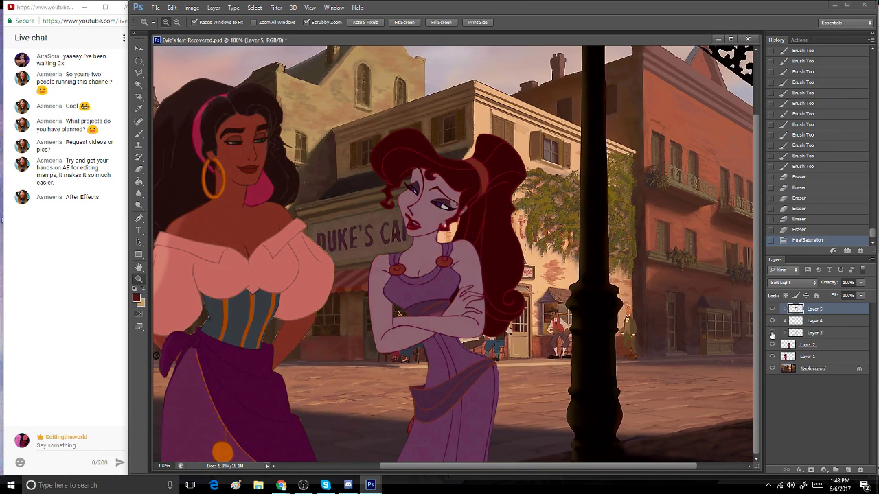
{"action": "left_click", "coordinate": [773, 333]}
{"action": "left_click", "coordinate": [825, 336]}
{"action": "left_click_drag", "start_coordinate": [860, 282], "coordinate": [877, 299]}
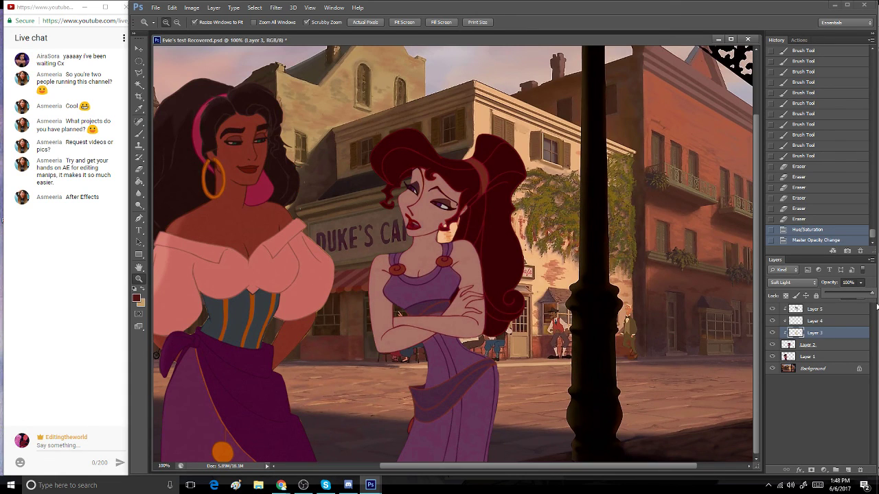
{"action": "left_click_drag", "start_coordinate": [877, 306], "coordinate": [864, 296]}
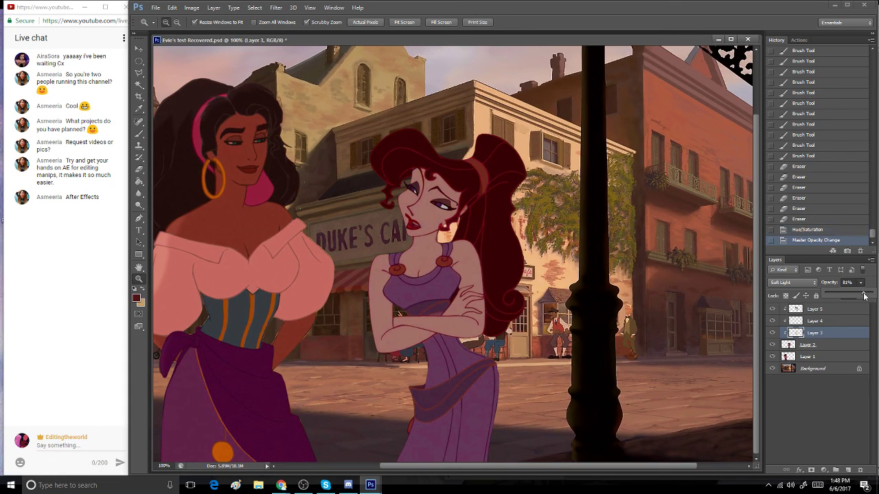
{"action": "left_click", "coordinate": [759, 217]}
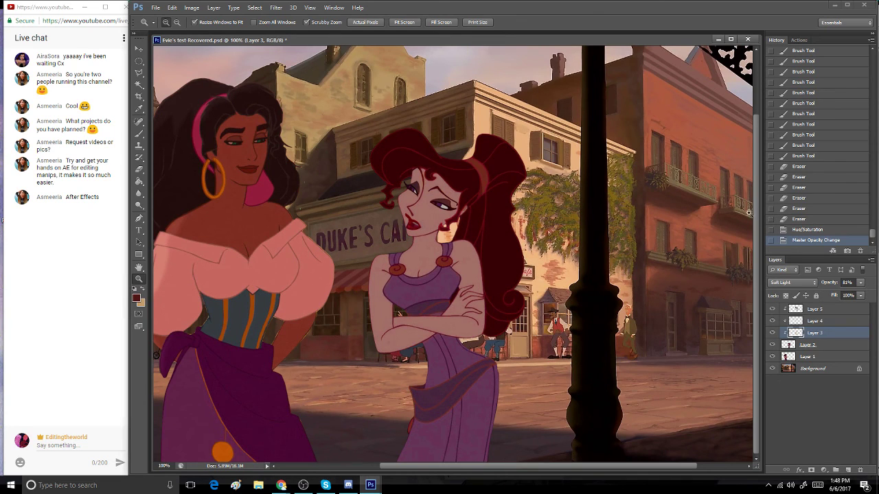
- Try a Selective Color adjustment layer above Layer 5 on the reds, and revert to the state after the opacity change
{"action": "left_click", "coordinate": [827, 310]}
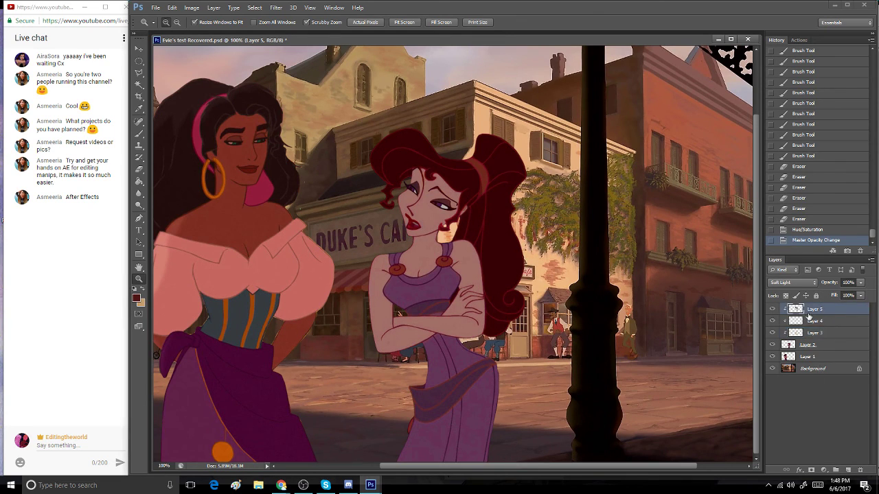
{"action": "left_click", "coordinate": [818, 344]}
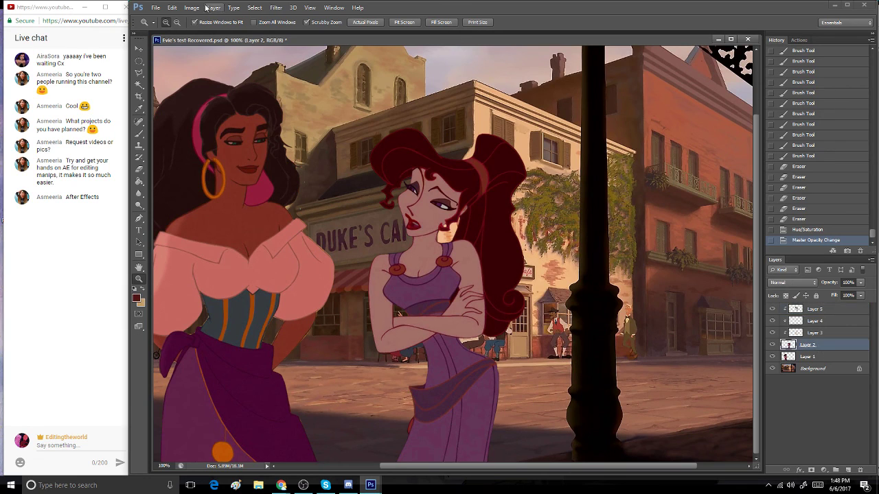
{"action": "left_click", "coordinate": [838, 311]}
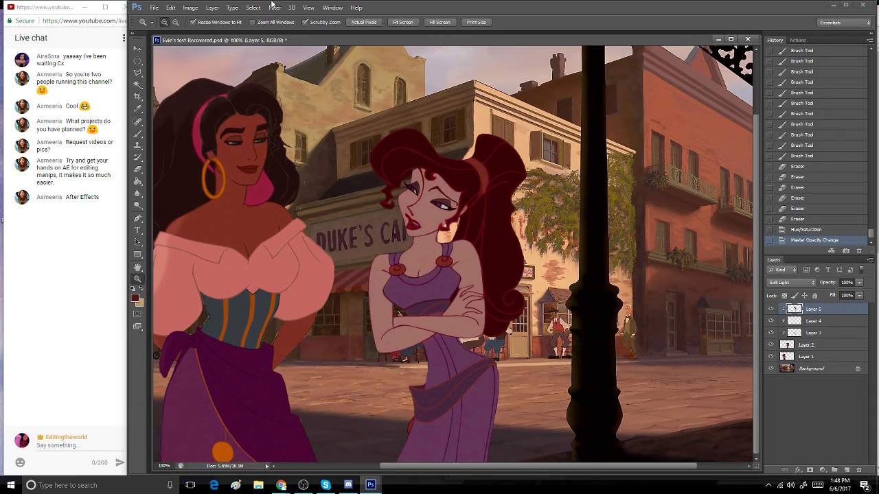
{"action": "left_click", "coordinate": [213, 8]}
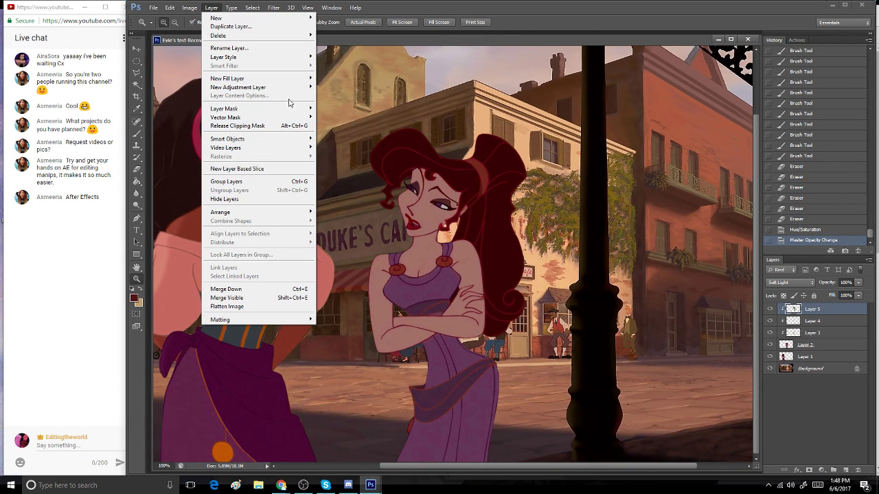
{"action": "mouse_move", "coordinate": [295, 109]}
{"action": "left_click", "coordinate": [341, 225]}
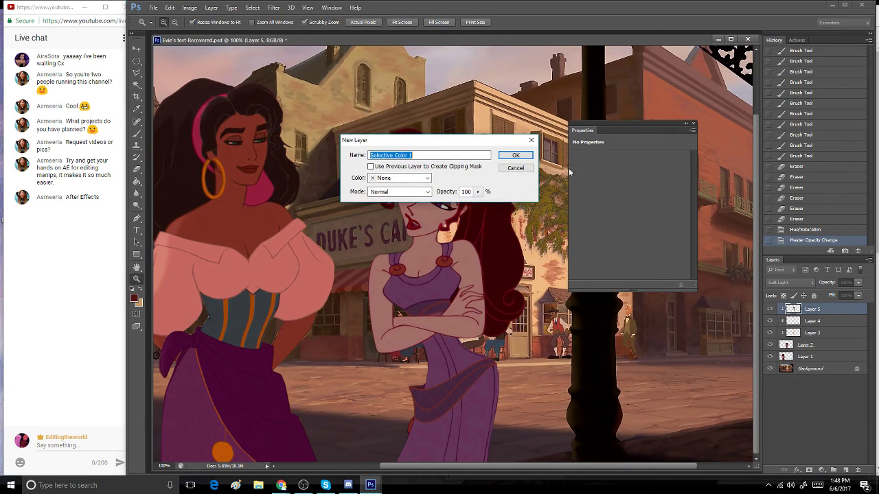
{"action": "left_click", "coordinate": [515, 155]}
{"action": "left_click", "coordinate": [638, 169]}
{"action": "left_click", "coordinate": [638, 180]}
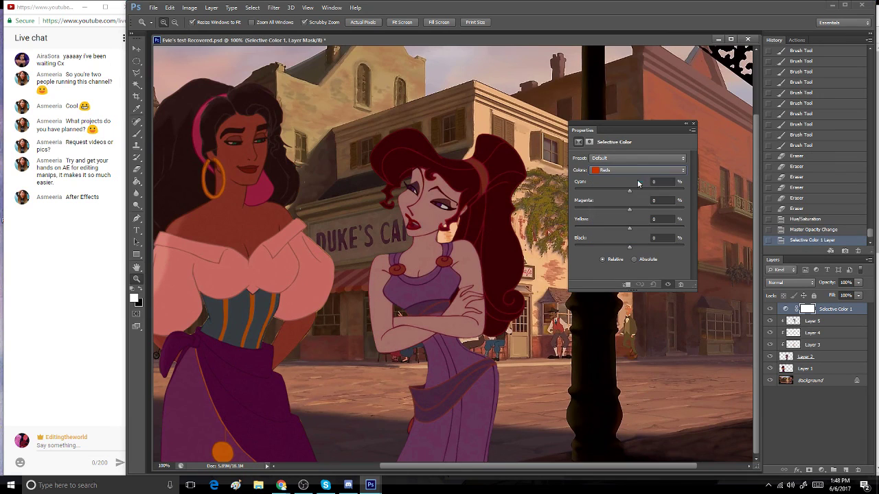
{"action": "left_click", "coordinate": [642, 193]}
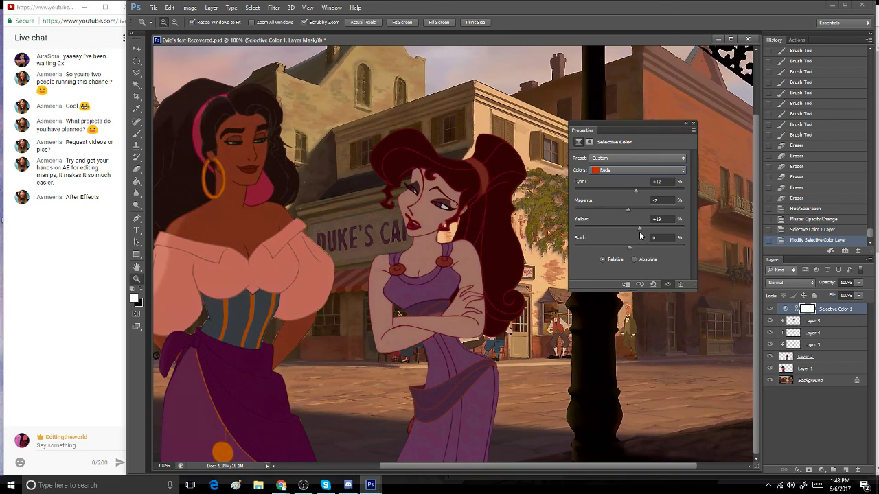
{"action": "left_click_drag", "start_coordinate": [635, 230], "coordinate": [632, 230]}
{"action": "left_click", "coordinate": [637, 246]}
{"action": "left_click_drag", "start_coordinate": [630, 249], "coordinate": [616, 246]}
{"action": "left_click", "coordinate": [823, 220]}
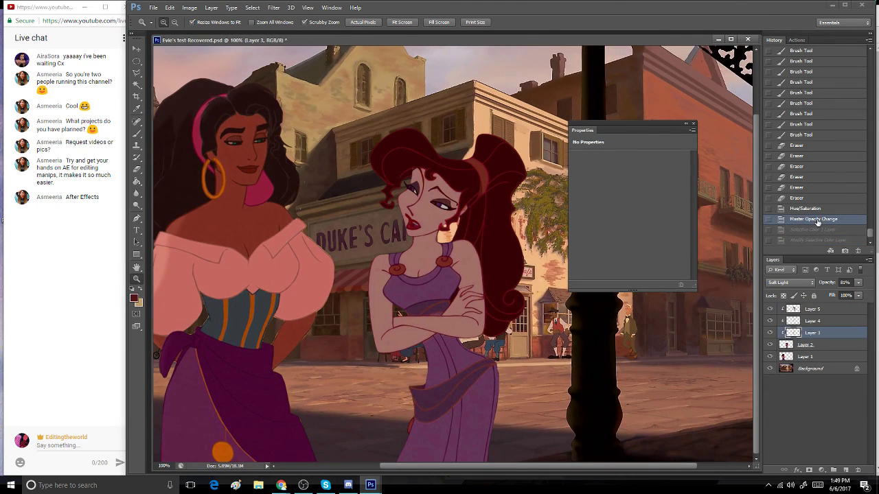
- Add a Selective Color layer for magentas with cyan -26, magenta +5, yellow +38 and black +16, and move it directly above Layer 2
{"action": "left_click", "coordinate": [820, 312]}
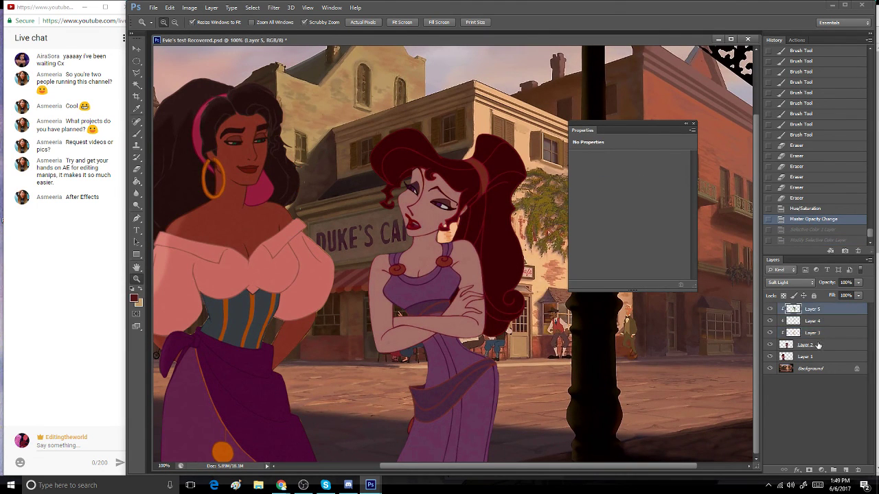
{"action": "left_click", "coordinate": [211, 7]}
{"action": "mouse_move", "coordinate": [274, 89]}
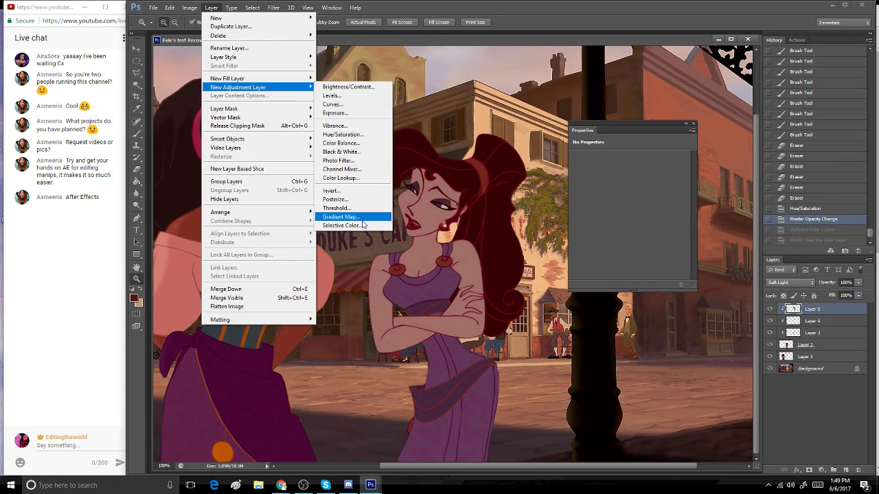
{"action": "left_click", "coordinate": [358, 231]}
{"action": "left_click", "coordinate": [530, 155]}
{"action": "left_click", "coordinate": [621, 169]}
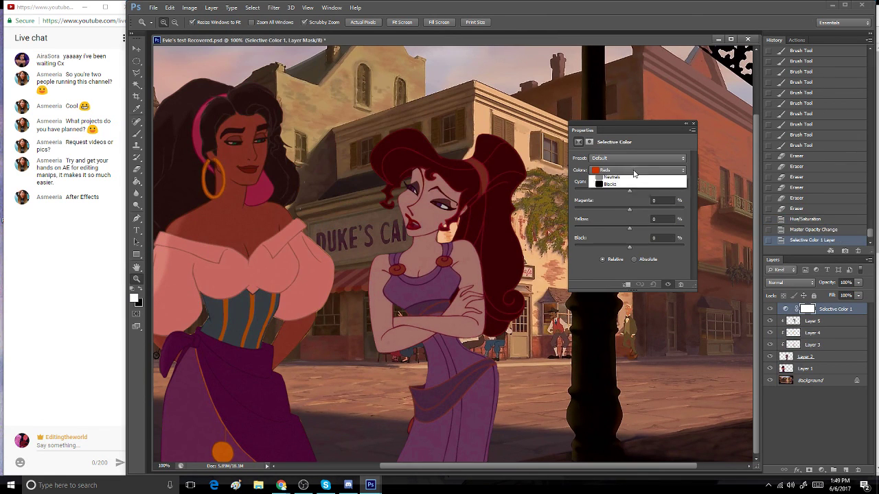
{"action": "left_click", "coordinate": [620, 218]}
{"action": "left_click_drag", "start_coordinate": [629, 192], "coordinate": [639, 250]}
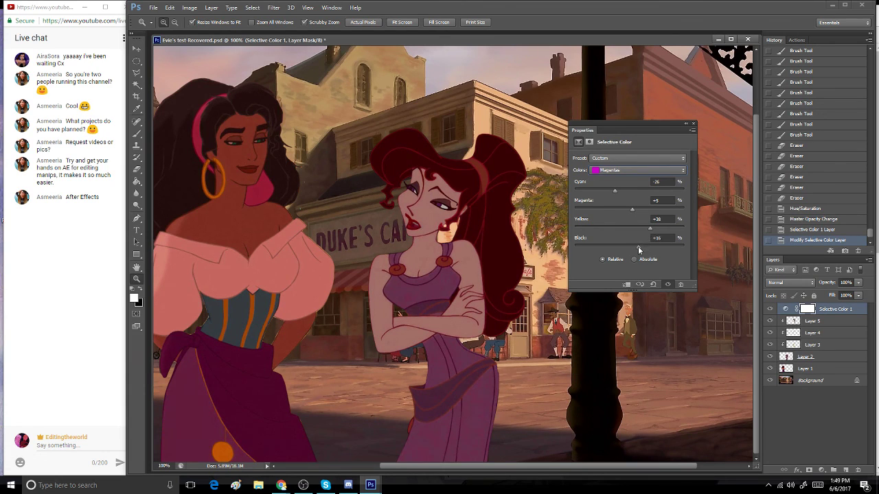
{"action": "left_click", "coordinate": [693, 124]}
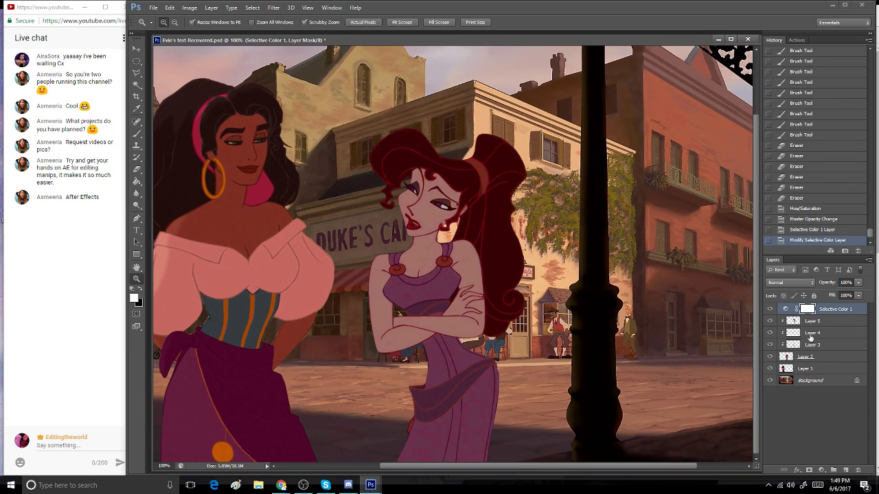
{"action": "left_click_drag", "start_coordinate": [836, 308], "coordinate": [831, 350]}
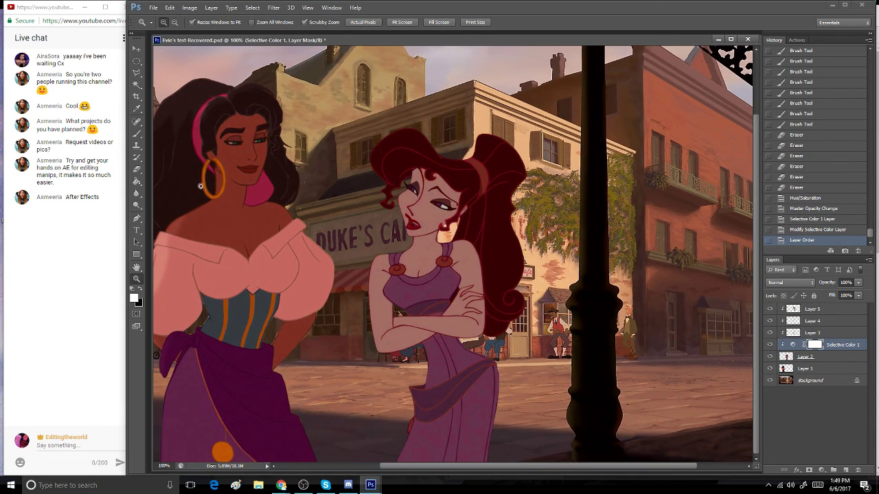
- Try erasing on the Selective Color mask over the red-haired character's face, and undo the stroke
{"action": "left_click", "coordinate": [137, 169]}
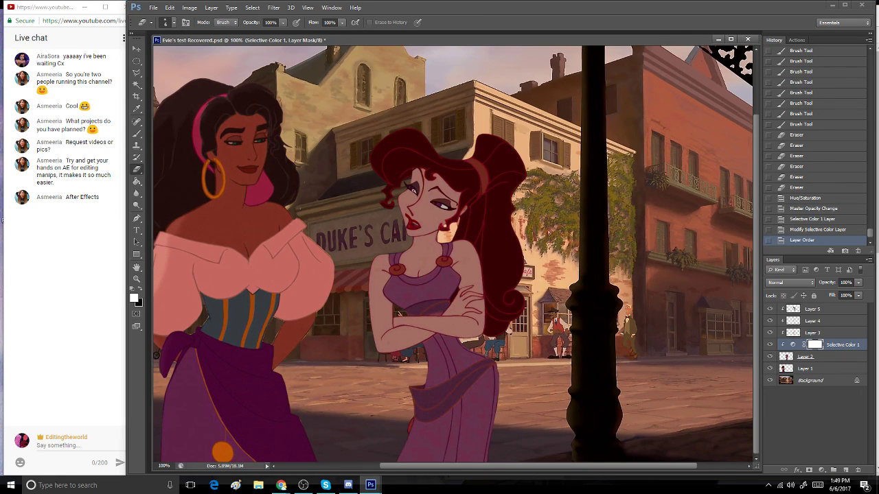
{"action": "left_click", "coordinate": [415, 192]}
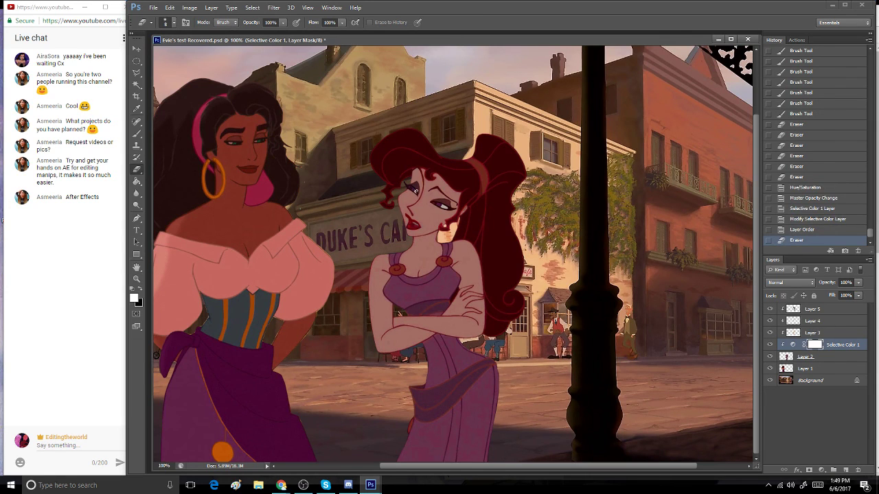
{"action": "key", "text": "bracketright"}
{"action": "key", "text": "bracketright"}
{"action": "key", "text": "bracketright"}
{"action": "key", "text": "bracketright"}
{"action": "key", "text": "bracketright"}
{"action": "key", "text": "ctrl+z"}
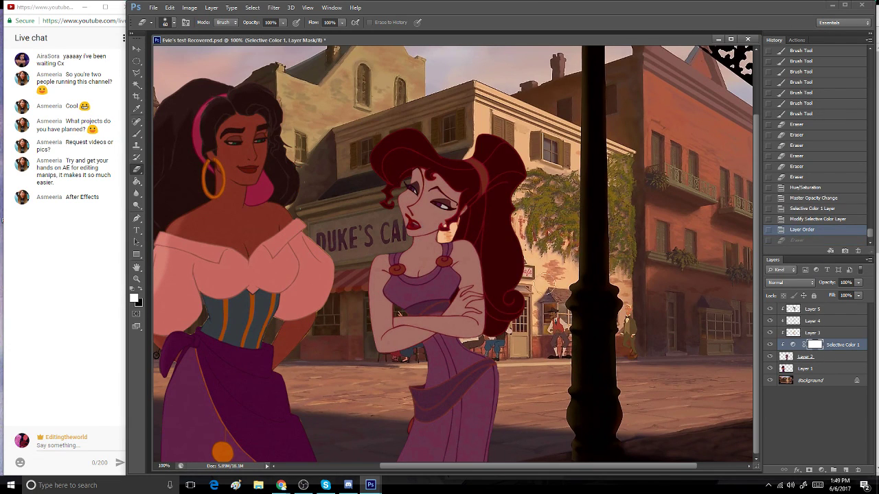
- Paint black on the Selective Color 1 mask over the red-haired character's face to remove the magenta correction there
{"action": "left_click", "coordinate": [140, 134]}
{"action": "left_click", "coordinate": [140, 289]}
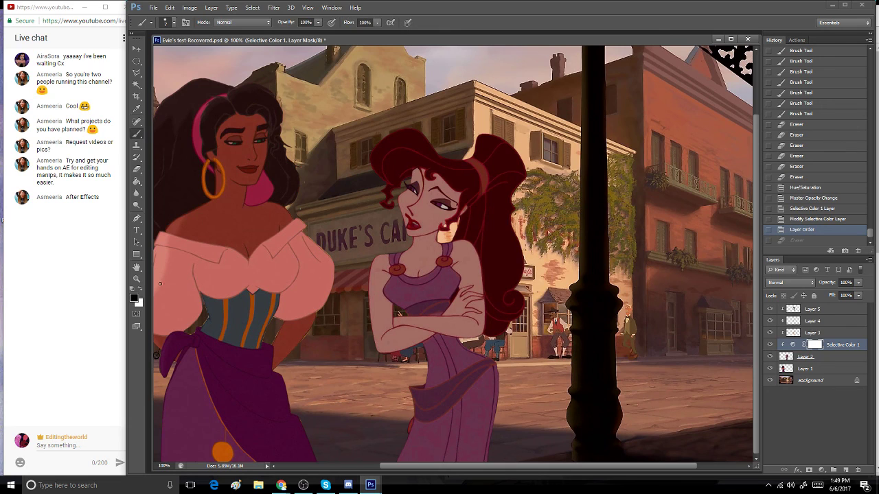
{"action": "left_click", "coordinate": [433, 186]}
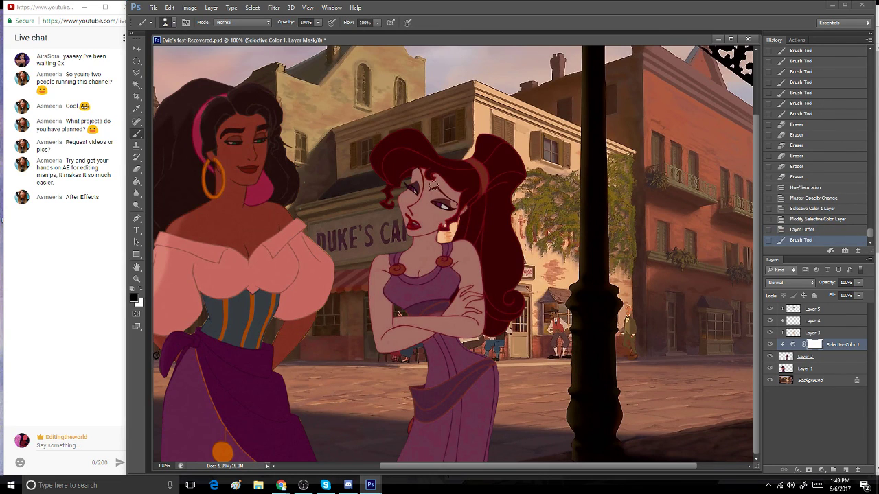
{"action": "key", "text": "bracketright"}
{"action": "key", "text": "bracketright"}
{"action": "key", "text": "bracketright"}
{"action": "left_click", "coordinate": [413, 230]}
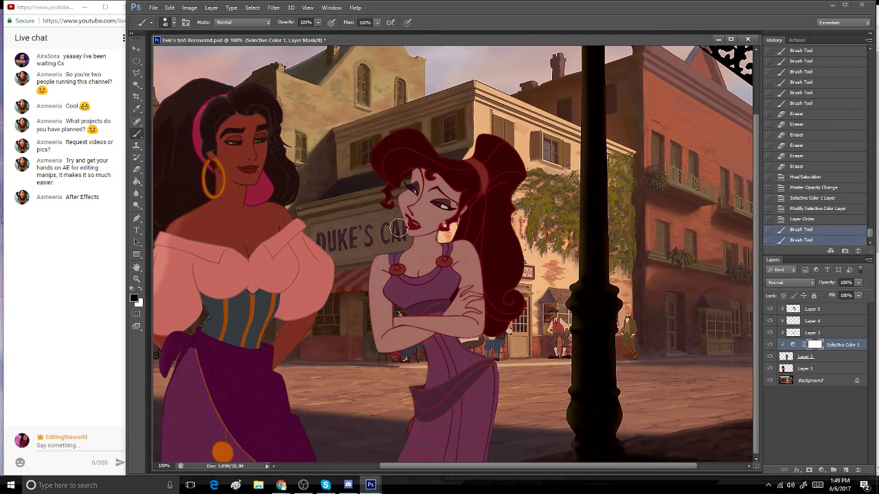
{"action": "key", "text": "ctrl+z"}
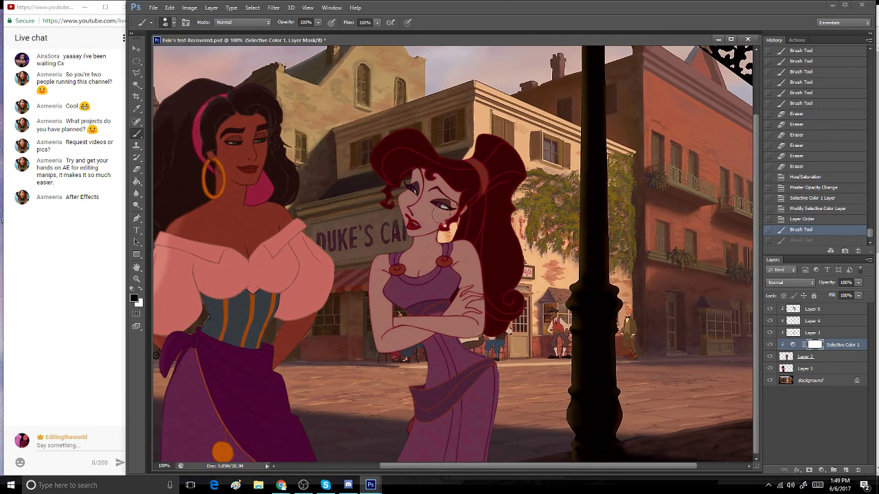
{"action": "mouse_move", "coordinate": [441, 214]}
{"action": "left_mouse_down"}
{"action": "mouse_move", "coordinate": [389, 165]}
{"action": "mouse_move", "coordinate": [370, 194]}
{"action": "mouse_move", "coordinate": [386, 199]}
{"action": "mouse_move", "coordinate": [406, 182]}
{"action": "mouse_move", "coordinate": [443, 216]}
{"action": "left_mouse_up"}
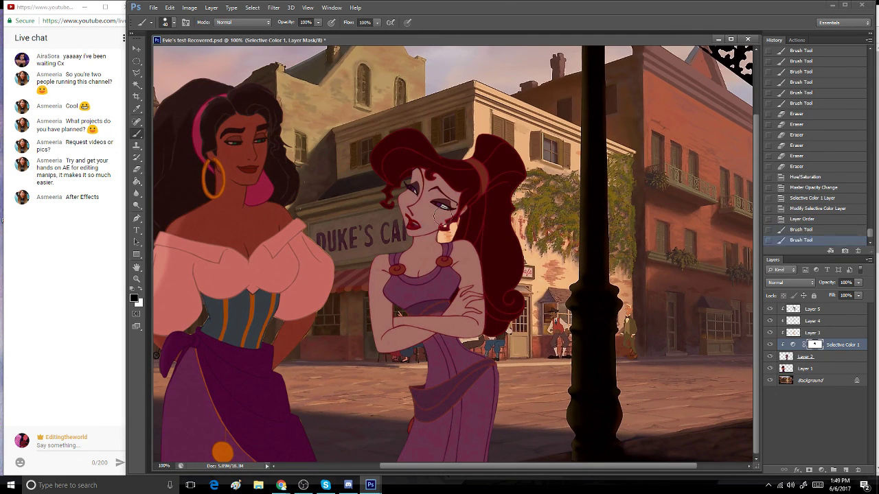
{"action": "key", "text": "bracketright"}
{"action": "mouse_move", "coordinate": [486, 144]}
{"action": "left_mouse_down"}
{"action": "mouse_move", "coordinate": [419, 239]}
{"action": "mouse_move", "coordinate": [435, 228]}
{"action": "left_mouse_up"}
{"action": "key", "text": "bracketleft"}
{"action": "key", "text": "bracketleft"}
{"action": "key", "text": "bracketleft"}
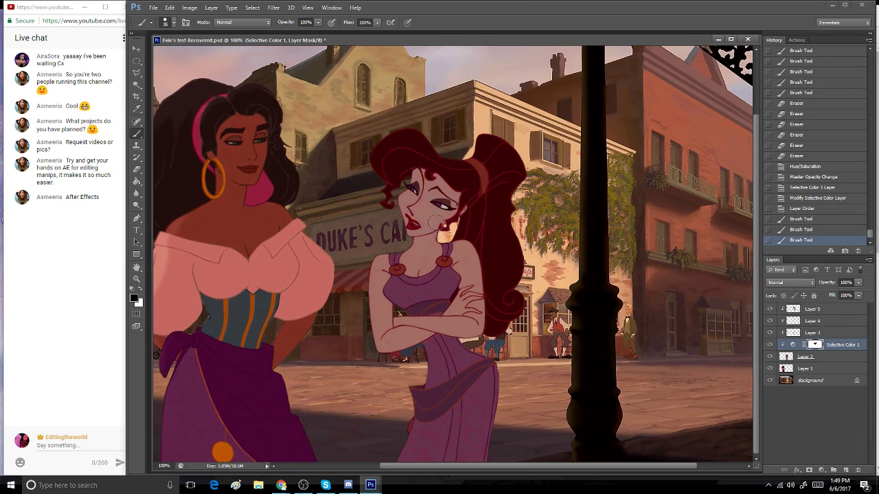
{"action": "left_click", "coordinate": [453, 209]}
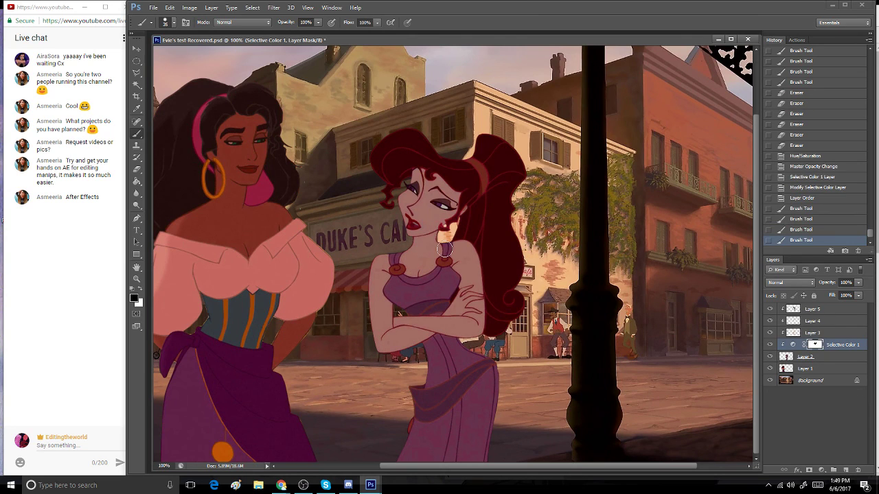
- Compare the image with the Selective Color 1 layer hidden and shown
{"action": "left_click", "coordinate": [770, 345]}
{"action": "left_click", "coordinate": [769, 344]}
{"action": "left_click", "coordinate": [770, 345]}
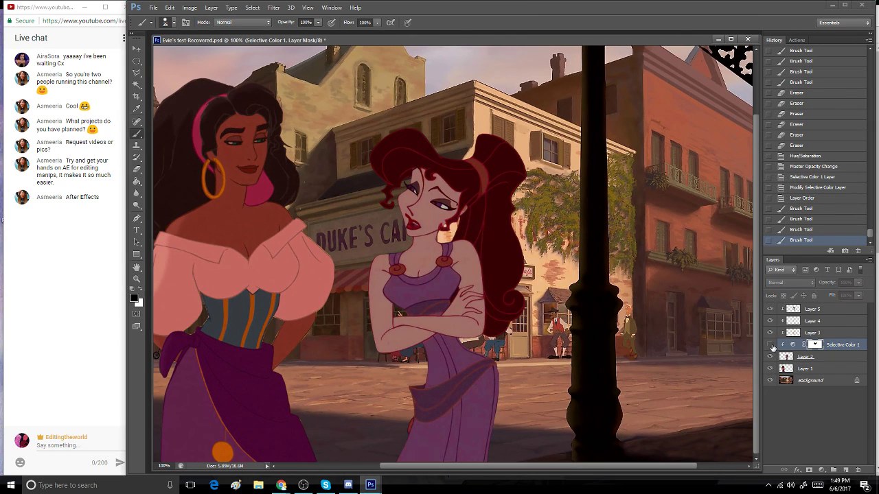
{"action": "left_click", "coordinate": [770, 345]}
{"action": "left_click", "coordinate": [770, 345]}
{"action": "left_click", "coordinate": [770, 344]}
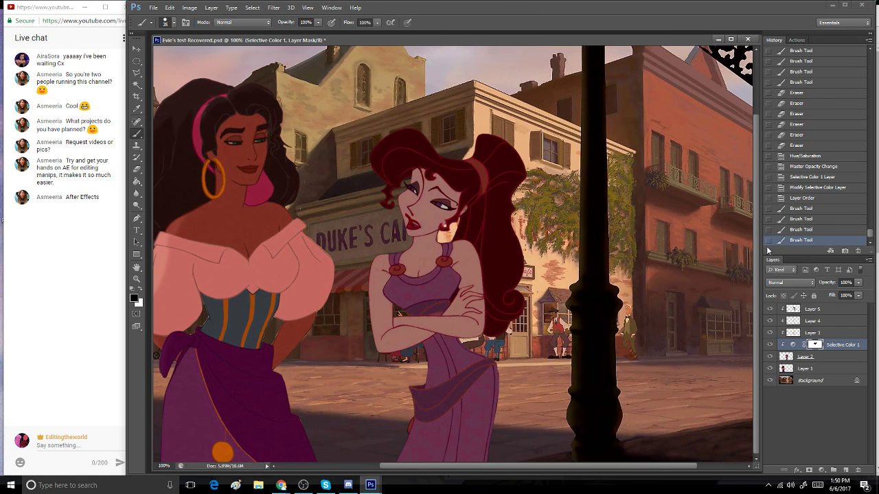
- Try releasing the Selective Color 1 layer's clipping mask, and revert to the last brush stroke
{"action": "left_click", "coordinate": [213, 7]}
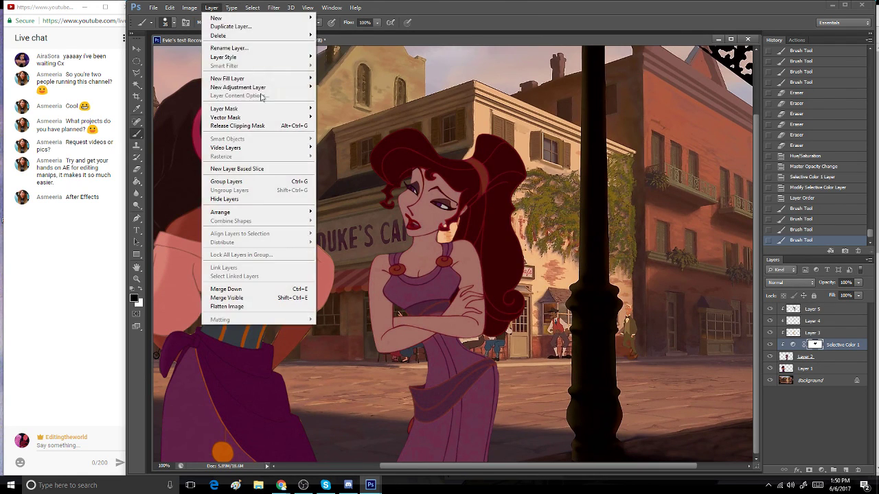
{"action": "mouse_move", "coordinate": [275, 88]}
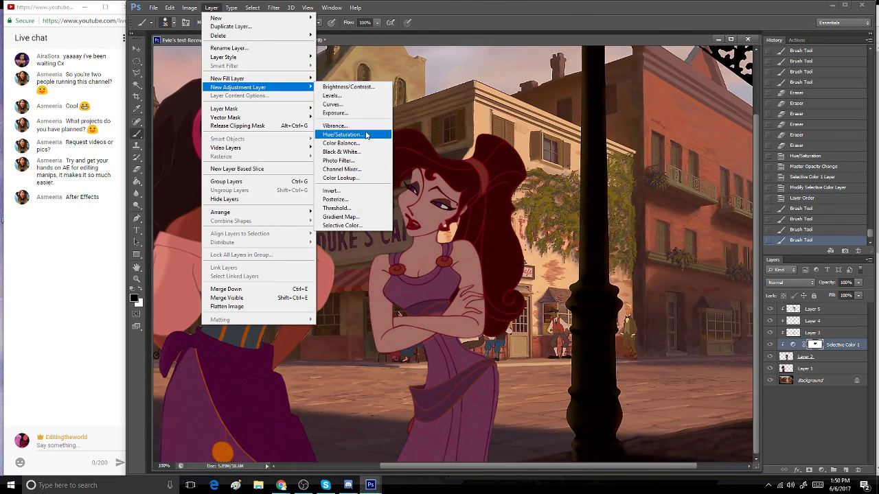
{"action": "left_click", "coordinate": [445, 45]}
{"action": "key", "text": "ctrl+alt+g"}
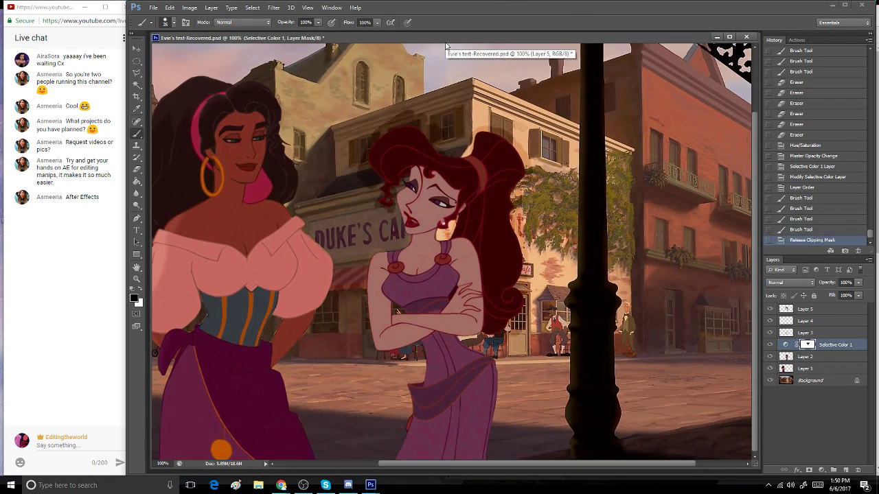
{"action": "left_click", "coordinate": [798, 230]}
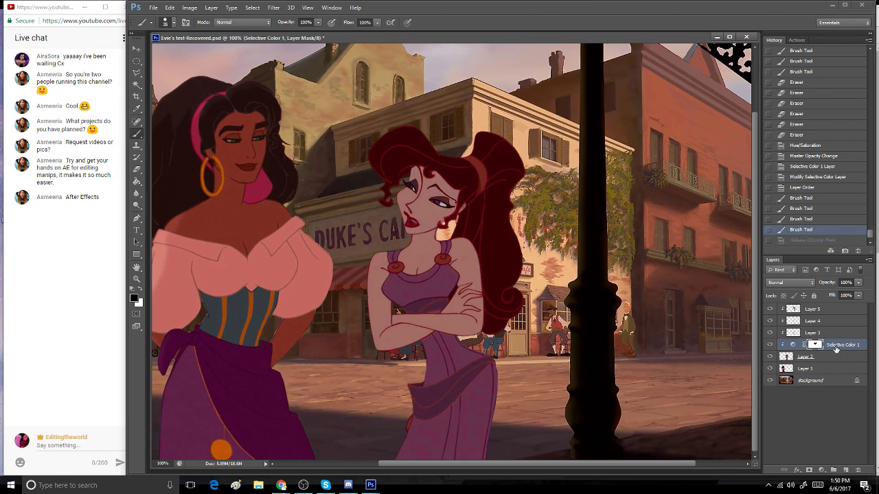
- Merge Selective Color 1 down into Layer 2 and add a Curves adjustment layer clipped to it
{"action": "key", "text": "ctrl+e"}
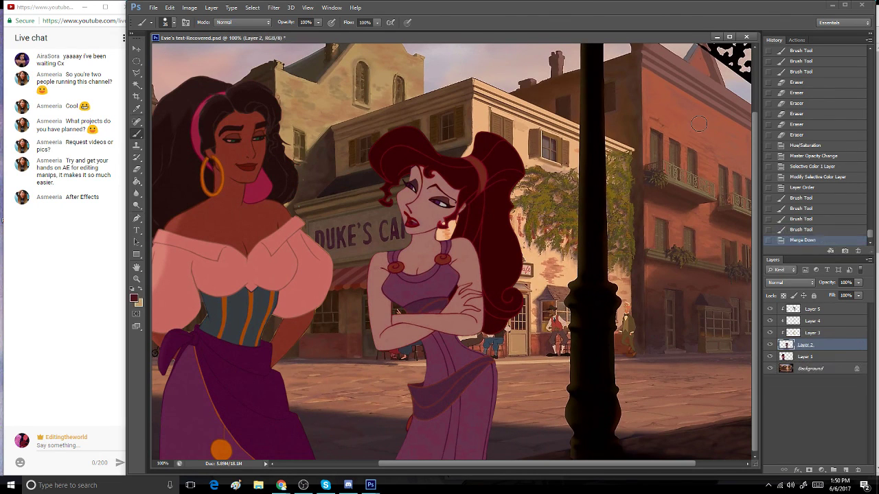
{"action": "left_click", "coordinate": [515, 313], "text": "alt"}
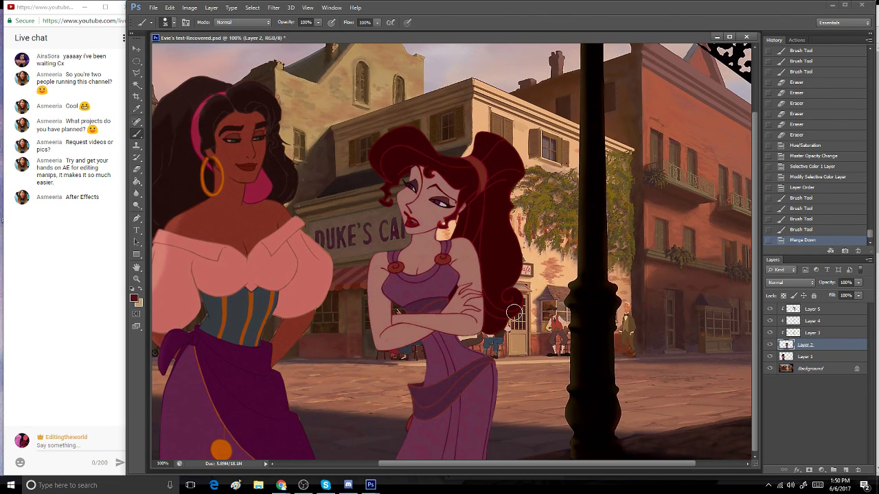
{"action": "left_click", "coordinate": [211, 8]}
{"action": "mouse_move", "coordinate": [265, 88]}
{"action": "left_click", "coordinate": [363, 105]}
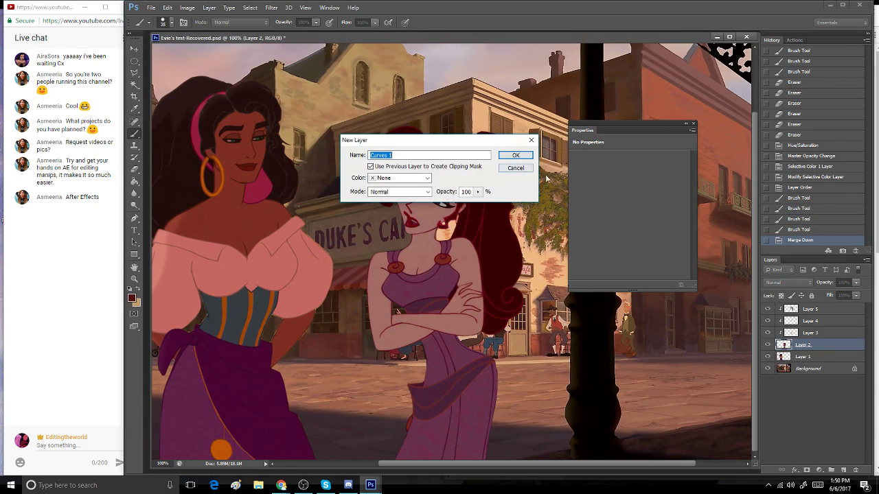
{"action": "left_click", "coordinate": [516, 152]}
- Lift the upper tones of the RGB curve slightly and place two points on the upper half of the Green curve
{"action": "left_click_drag", "start_coordinate": [651, 213], "coordinate": [652, 206]}
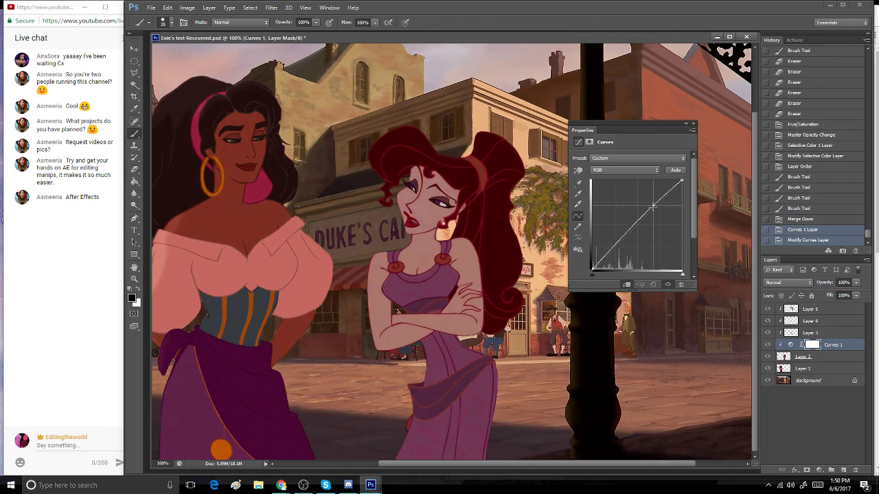
{"action": "left_click", "coordinate": [636, 221]}
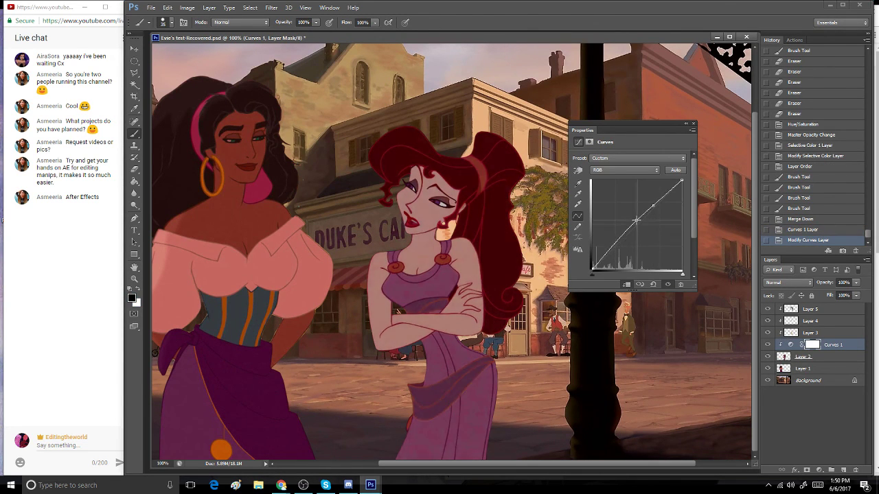
{"action": "left_click", "coordinate": [631, 170]}
{"action": "left_click", "coordinate": [628, 206]}
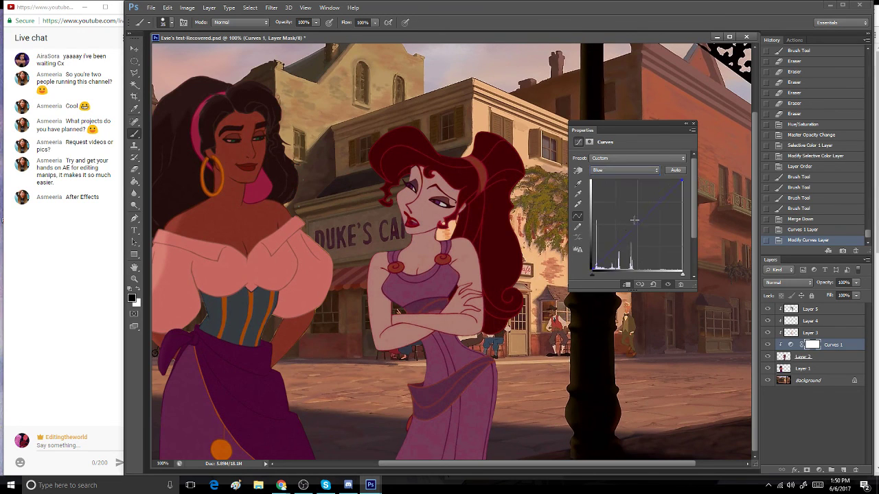
{"action": "left_click", "coordinate": [632, 171]}
{"action": "left_click", "coordinate": [637, 197]}
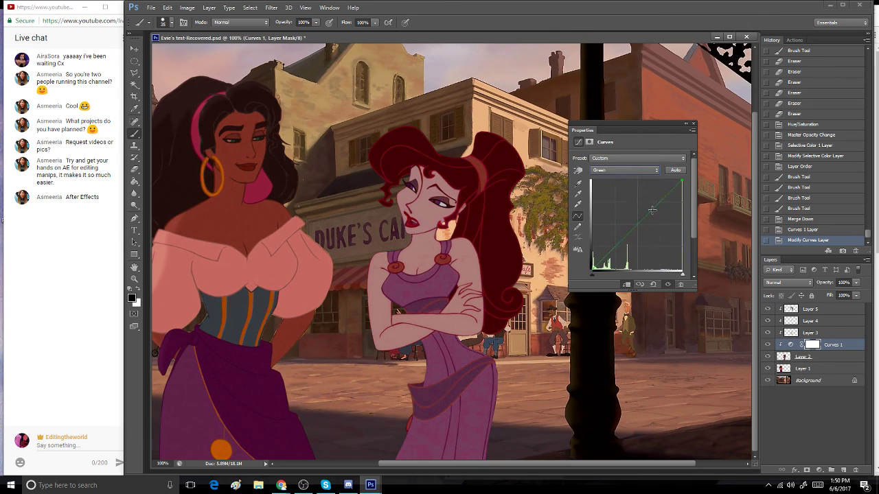
{"action": "left_click_drag", "start_coordinate": [642, 219], "coordinate": [654, 209]}
- Raise the midpoint of the Blue curve slightly on the Curves 1 layer
{"action": "left_click", "coordinate": [641, 170]}
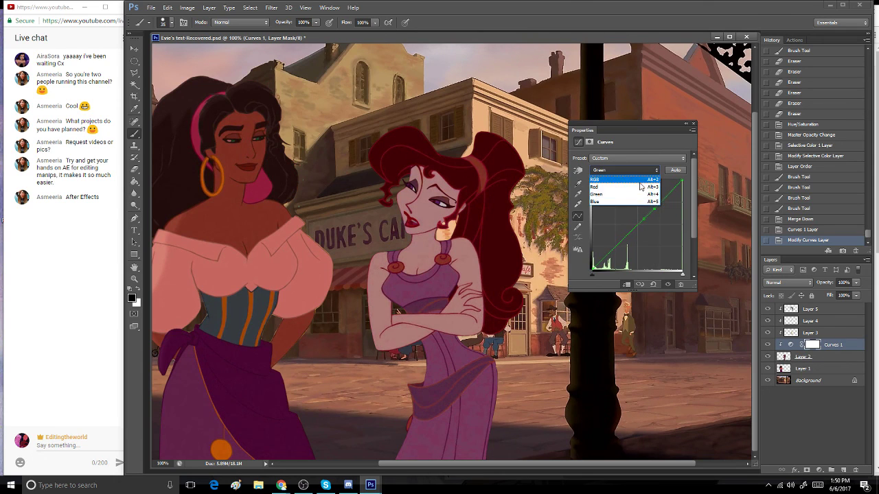
{"action": "left_click", "coordinate": [643, 181]}
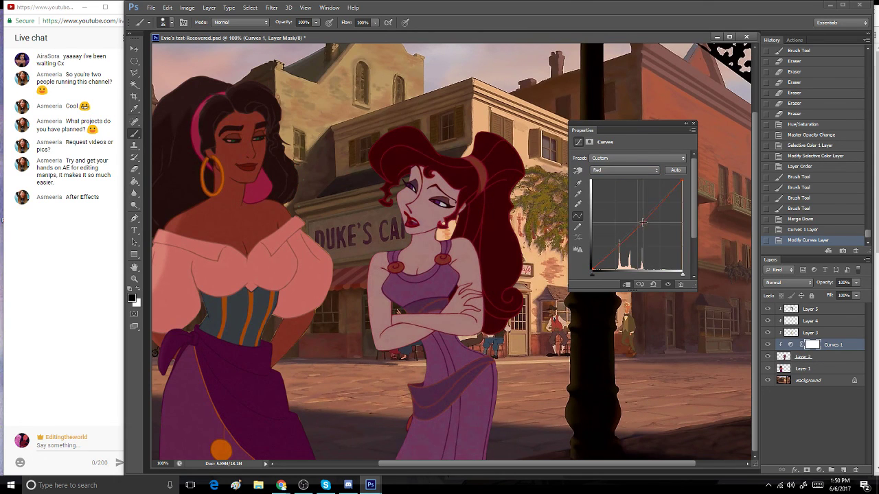
{"action": "left_click", "coordinate": [637, 172]}
{"action": "left_click", "coordinate": [640, 202]}
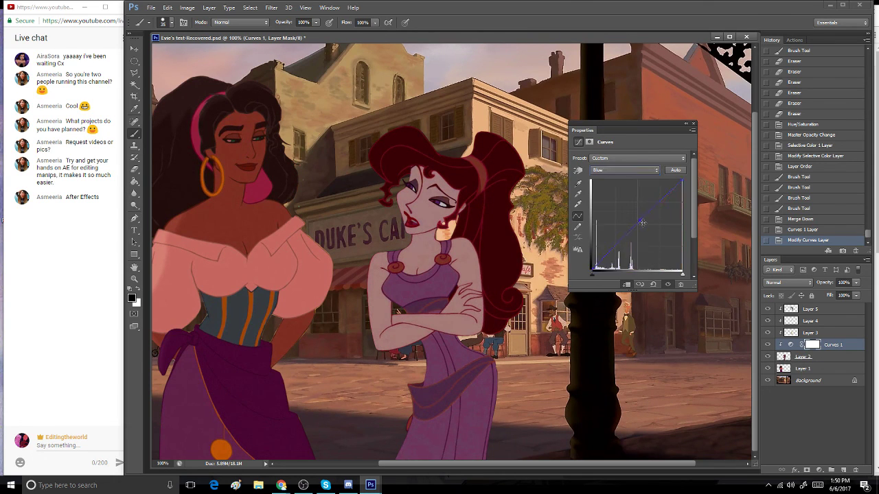
{"action": "left_click_drag", "start_coordinate": [640, 223], "coordinate": [641, 222]}
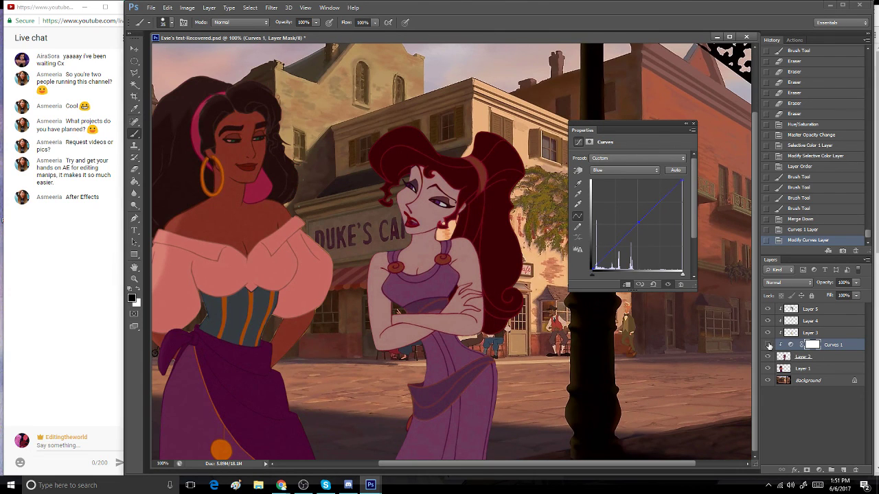
- Compare the image with Curves 1 hidden and shown, and set the layer's opacity to 46%
{"action": "left_click", "coordinate": [767, 344]}
{"action": "left_click", "coordinate": [768, 344]}
{"action": "left_click", "coordinate": [843, 282]}
{"action": "type", "text": "46"}
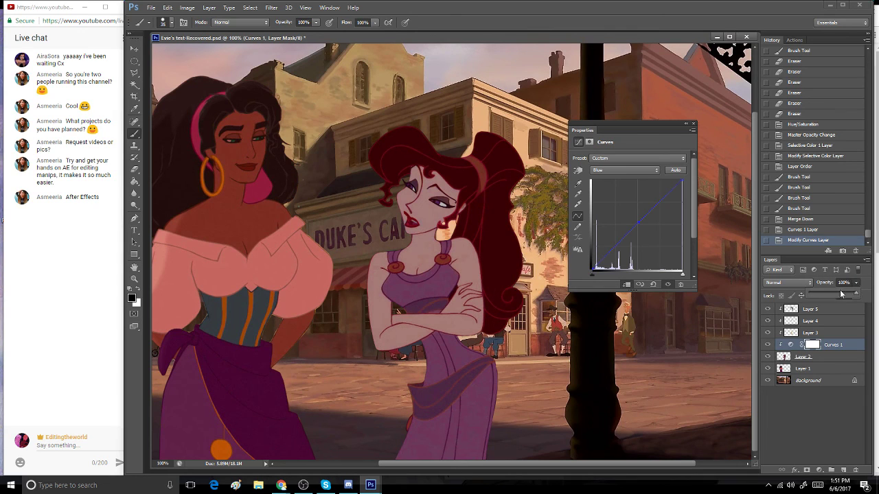
{"action": "key", "text": "Return"}
- Try the Soft Light blend mode on Curves 1, revert to the state after the opacity change, and close the curve settings
{"action": "left_click", "coordinate": [789, 282]}
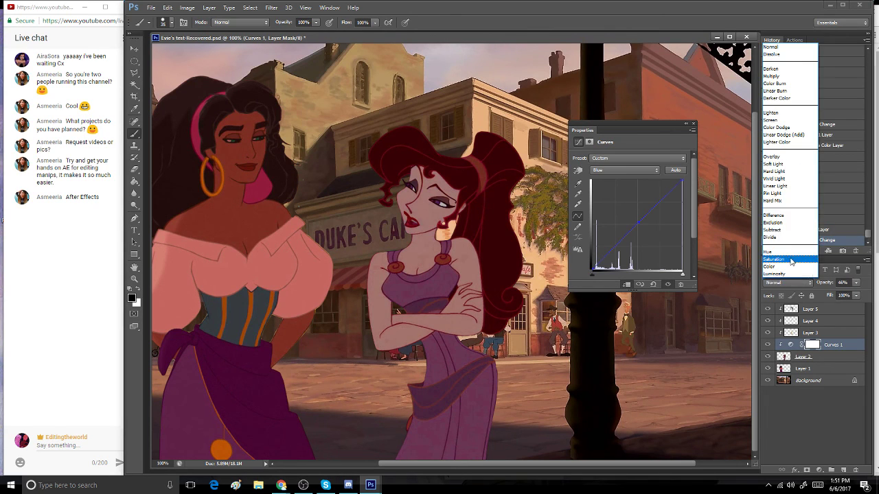
{"action": "left_click", "coordinate": [796, 166]}
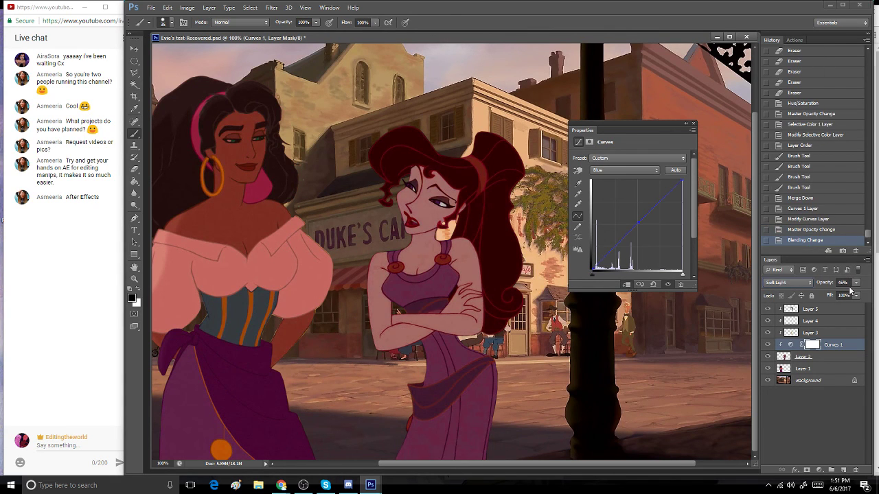
{"action": "left_click", "coordinate": [820, 230]}
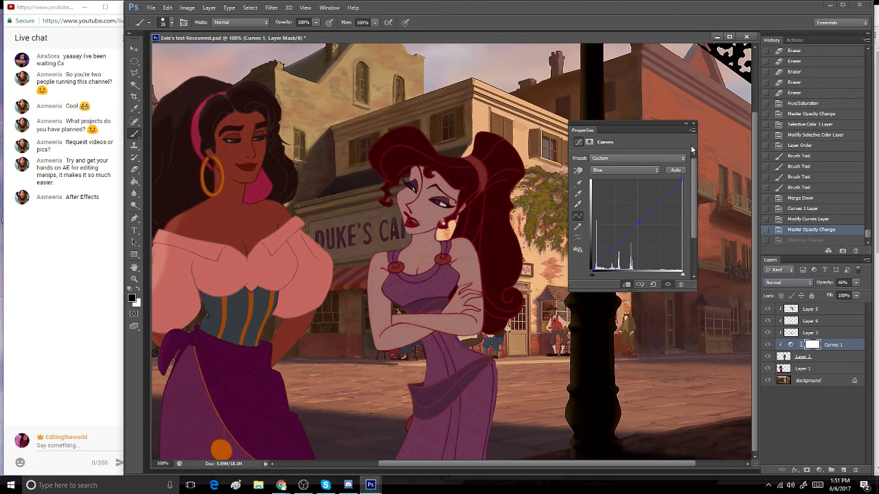
{"action": "left_click", "coordinate": [693, 123]}
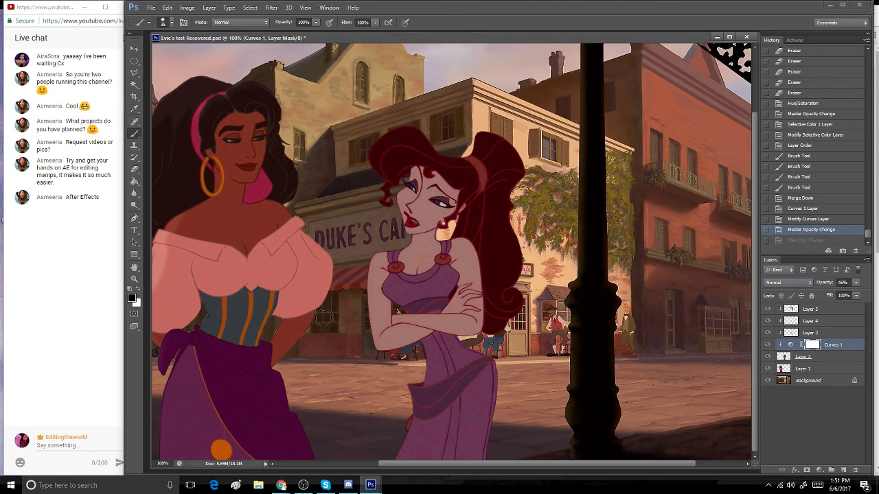
- Try a Scale transform with the Curves 1 layer selected
{"action": "left_click", "coordinate": [134, 279]}
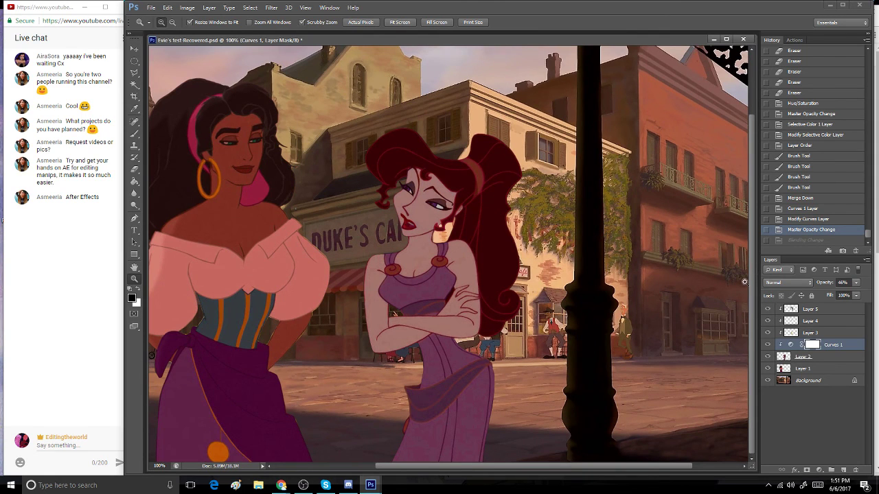
{"action": "left_click", "coordinate": [166, 8]}
{"action": "mouse_move", "coordinate": [226, 191]}
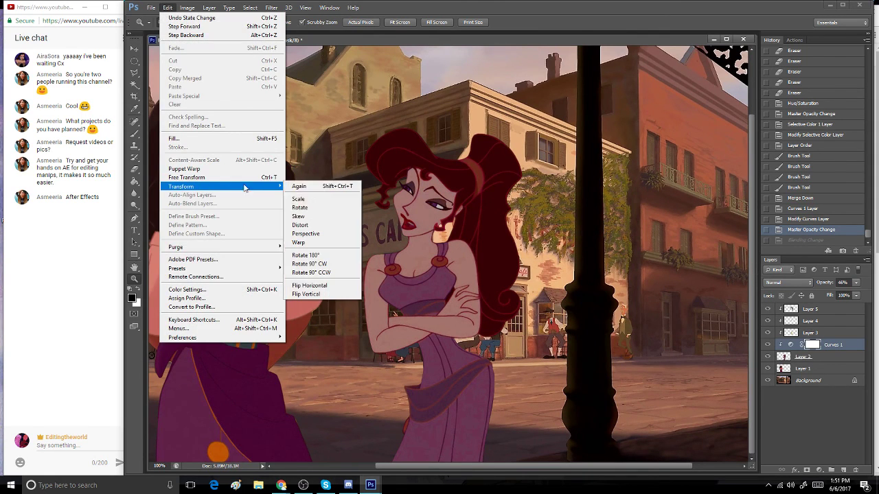
{"action": "left_click", "coordinate": [292, 198]}
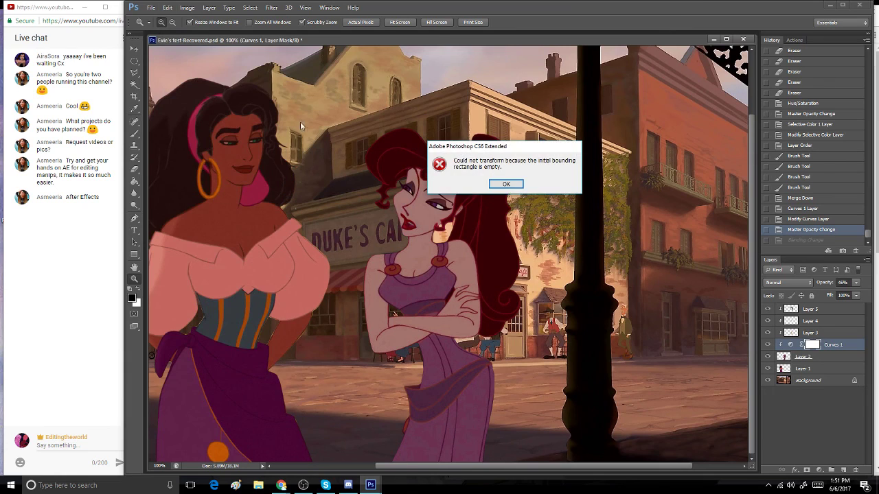
{"action": "left_click", "coordinate": [517, 184]}
- Merge Curves 1 down into Layer 2, and hide Layer 1 and the Background to isolate the red-haired character
{"action": "key", "text": "ctrl+e"}
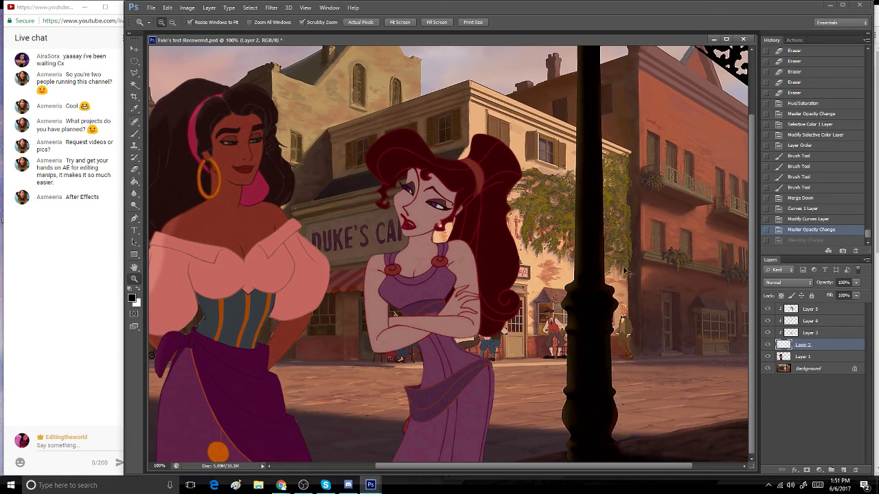
{"action": "left_click", "coordinate": [815, 314]}
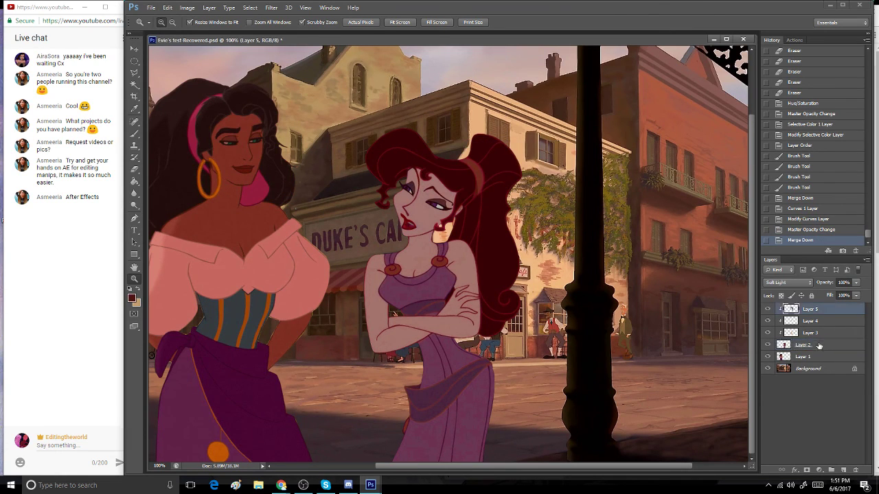
{"action": "left_click", "coordinate": [816, 344]}
{"action": "left_click_drag", "start_coordinate": [768, 356], "coordinate": [769, 367]}
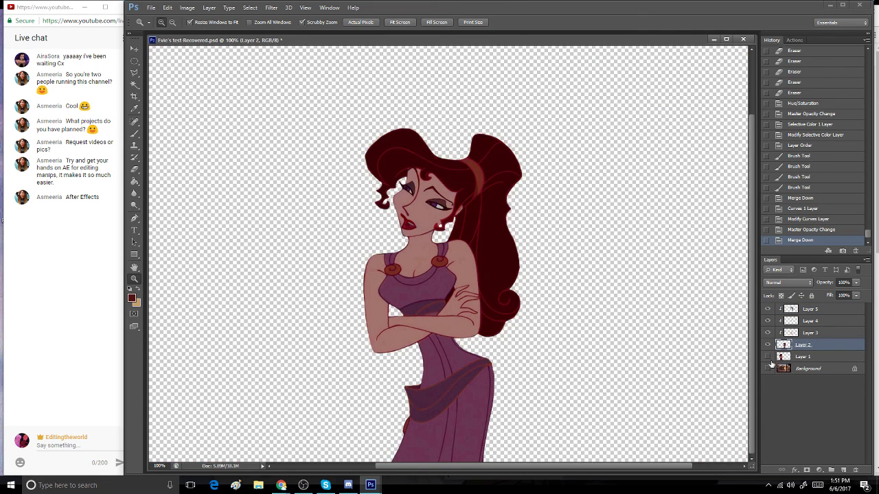
- Merge the visible layers into Layer 2, and show Layer 1 and the Background again
{"action": "left_click", "coordinate": [209, 8]}
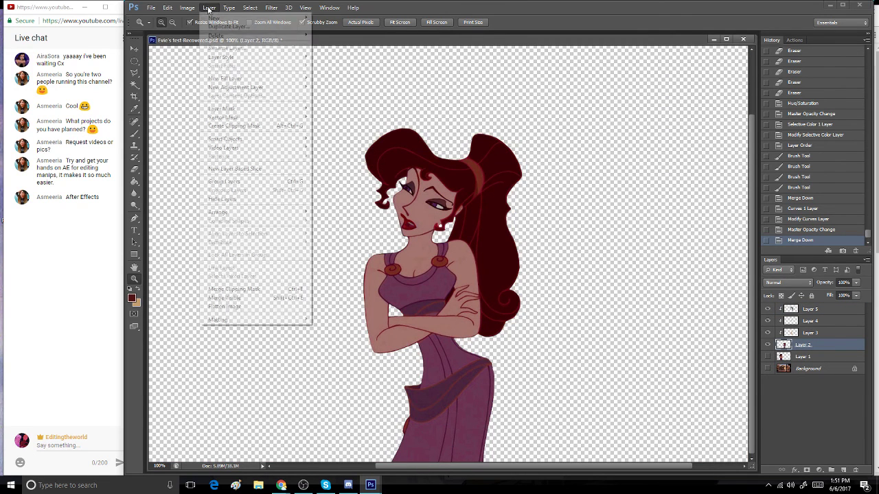
{"action": "left_click", "coordinate": [259, 298]}
{"action": "left_click", "coordinate": [768, 320]}
{"action": "left_click", "coordinate": [767, 333]}
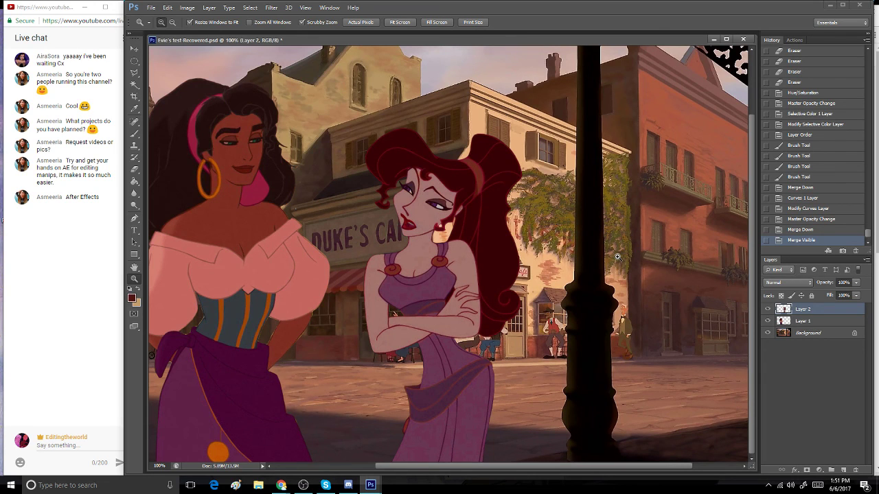
- Try scaling the red-haired character on Layer 2 to 80% width and 80% height
{"action": "left_click", "coordinate": [166, 7]}
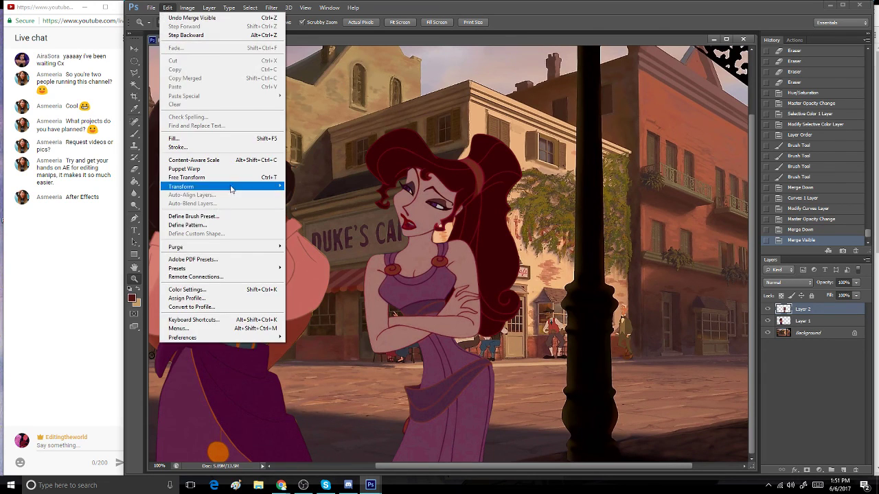
{"action": "mouse_move", "coordinate": [233, 186]}
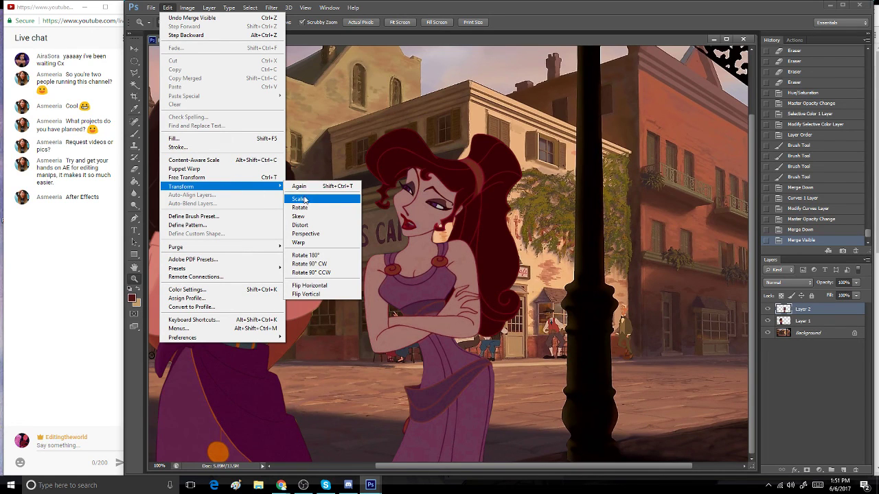
{"action": "left_click", "coordinate": [345, 214]}
{"action": "left_click", "coordinate": [265, 22]}
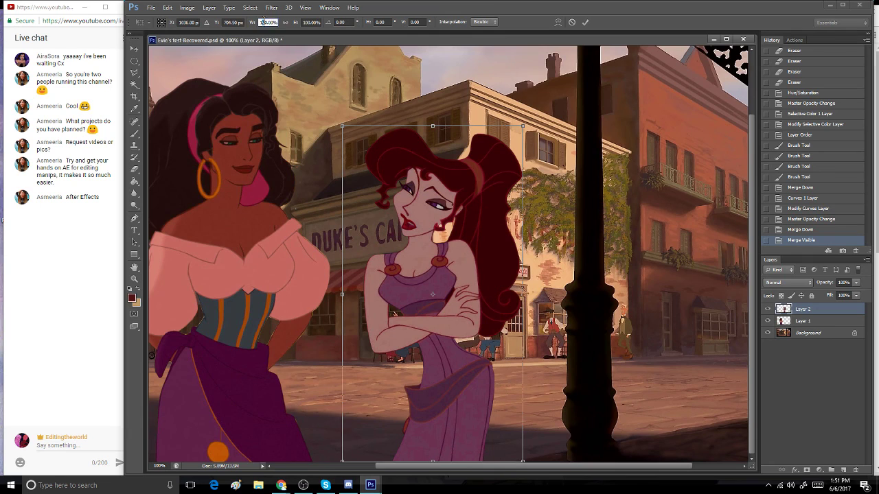
{"action": "left_click_drag", "start_coordinate": [268, 22], "coordinate": [254, 31]}
{"action": "type", "text": "80"}
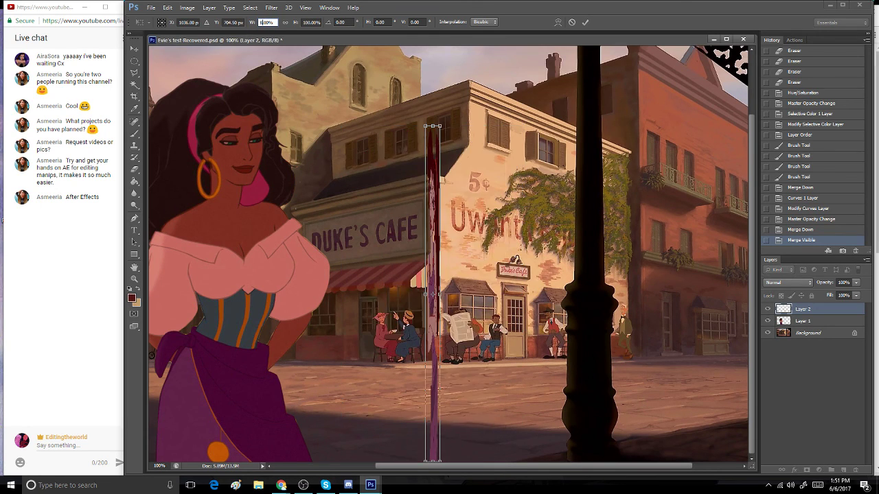
{"action": "left_click_drag", "start_coordinate": [309, 22], "coordinate": [294, 24]}
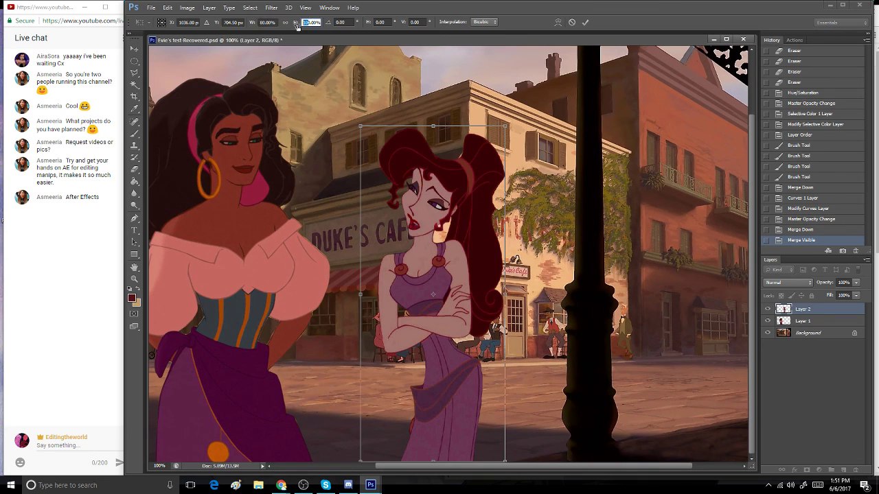
{"action": "type", "text": "80"}
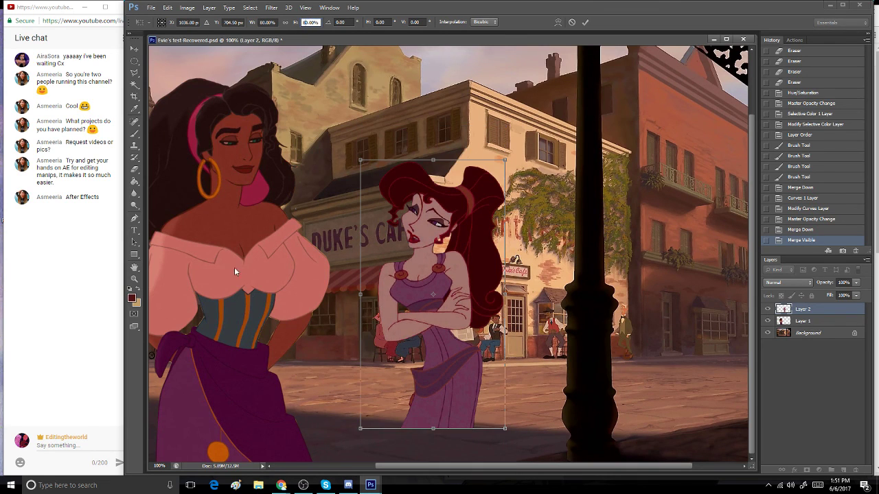
{"action": "key", "text": "Return"}
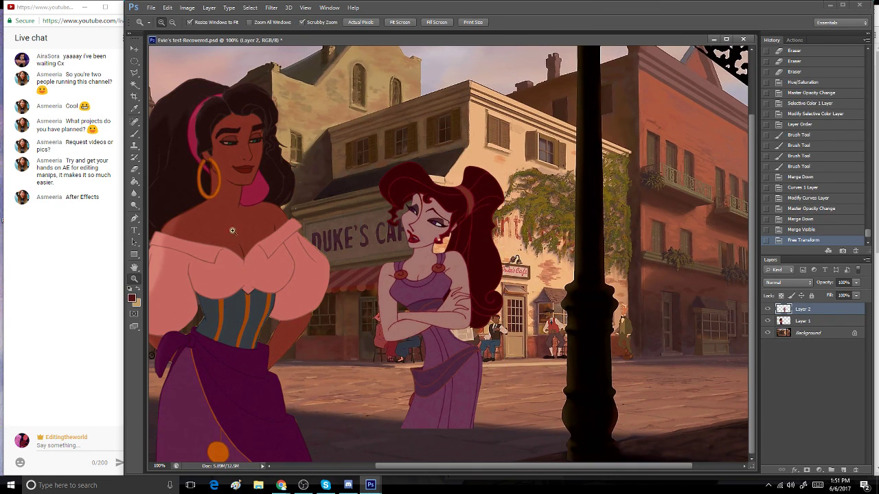
- Try moving the scaled red-haired character down to the image's lower edge, and revert to the Merge Visible state
{"action": "left_click", "coordinate": [173, 23]}
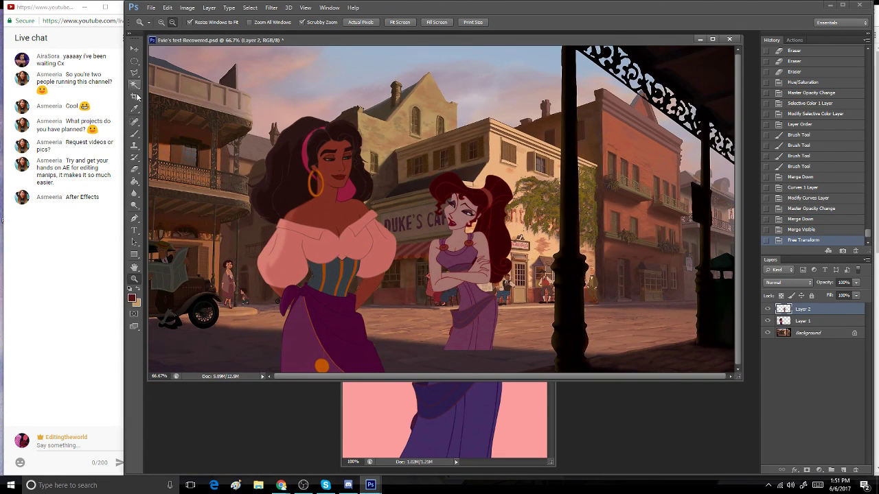
{"action": "left_click", "coordinate": [135, 51]}
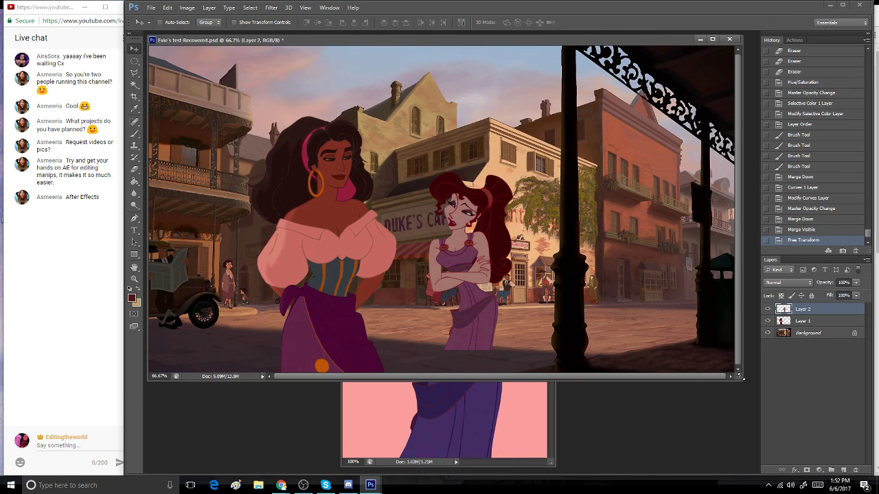
{"action": "left_click_drag", "start_coordinate": [739, 380], "coordinate": [761, 422]}
{"action": "mouse_move", "coordinate": [472, 304]}
{"action": "left_mouse_down"}
{"action": "mouse_move", "coordinate": [471, 318]}
{"action": "mouse_move", "coordinate": [465, 314]}
{"action": "left_mouse_up"}
{"action": "mouse_move", "coordinate": [525, 371]}
{"action": "left_mouse_down"}
{"action": "mouse_move", "coordinate": [519, 360]}
{"action": "mouse_move", "coordinate": [501, 358]}
{"action": "mouse_move", "coordinate": [523, 356]}
{"action": "left_mouse_up"}
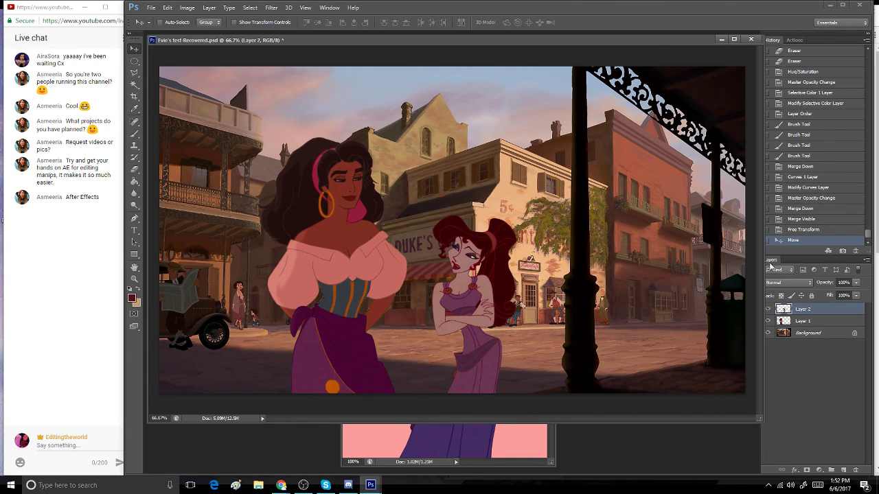
{"action": "left_click", "coordinate": [821, 222]}
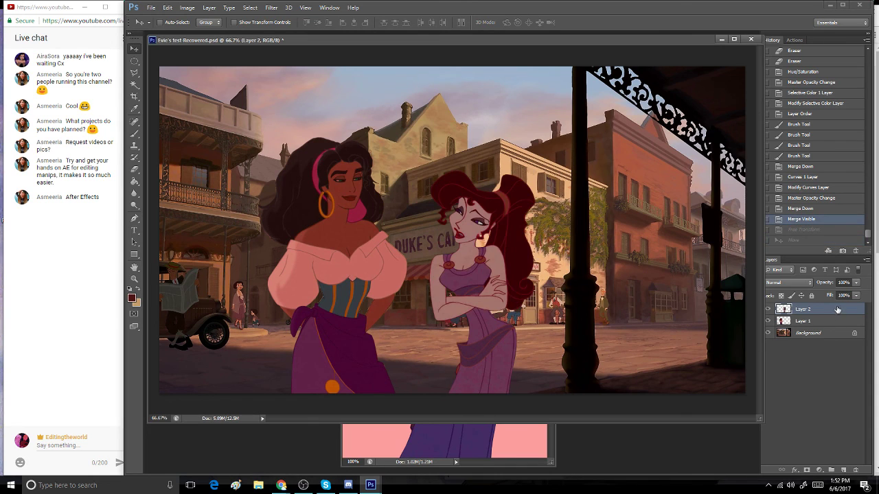
- Scale the red-haired character on Layer 2 to 90% width and 90% height with Free Transform
{"action": "left_click", "coordinate": [165, 8]}
{"action": "left_click", "coordinate": [220, 179]}
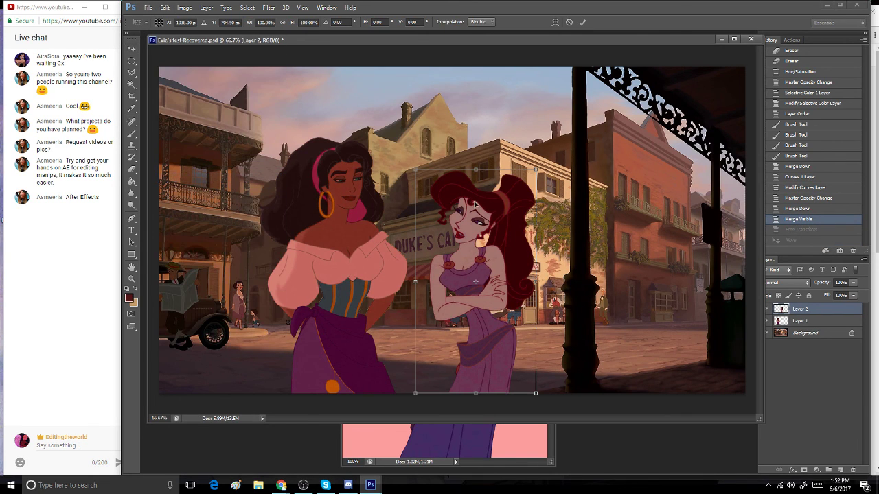
{"action": "left_click", "coordinate": [308, 22]}
{"action": "type", "text": "90"}
{"action": "key", "text": "Return"}
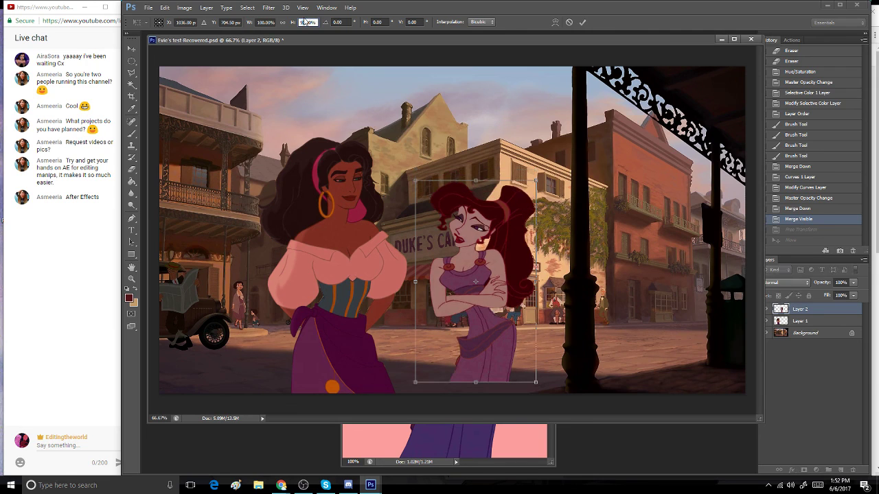
{"action": "left_click", "coordinate": [264, 22]}
{"action": "type", "text": "90"}
{"action": "key", "text": "Return"}
{"action": "key", "text": "Return"}
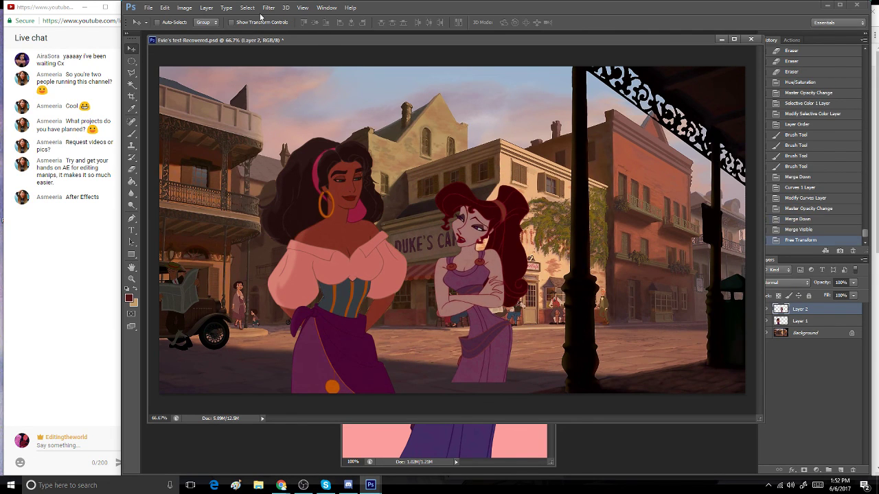
- Move the red-haired character in front of the lamp post, and move the dark-haired character on Layer 1 over beside her
{"action": "left_click_drag", "start_coordinate": [488, 296], "coordinate": [630, 305]}
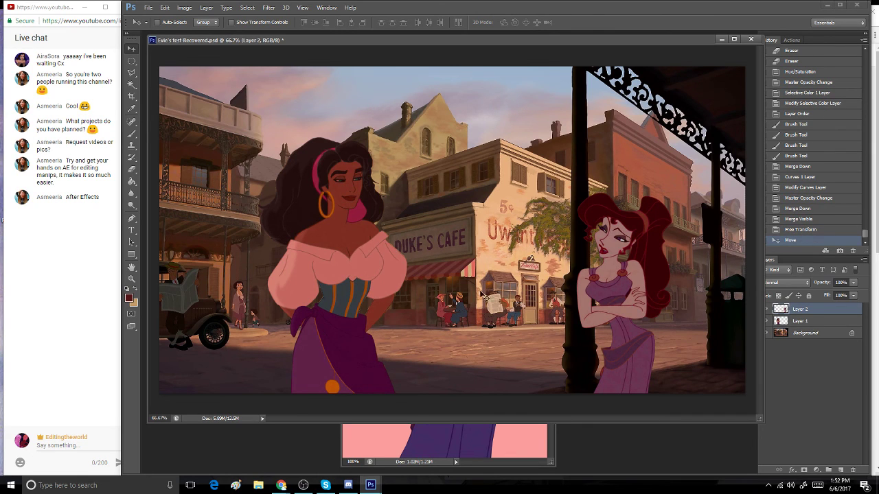
{"action": "left_click", "coordinate": [796, 321]}
{"action": "left_click_drag", "start_coordinate": [360, 300], "coordinate": [507, 313]}
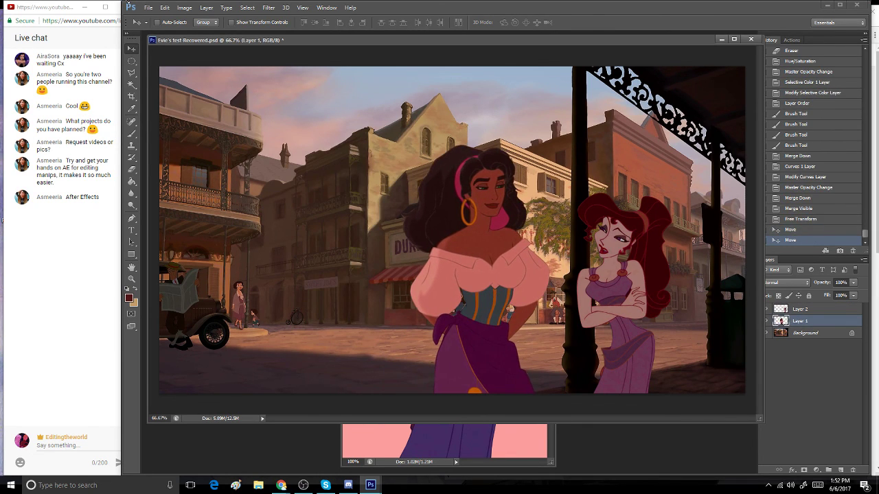
- Scale the dark-haired character on Layer 1 to 80% width and height, and move her closer to the red-haired character
{"action": "left_click", "coordinate": [162, 7]}
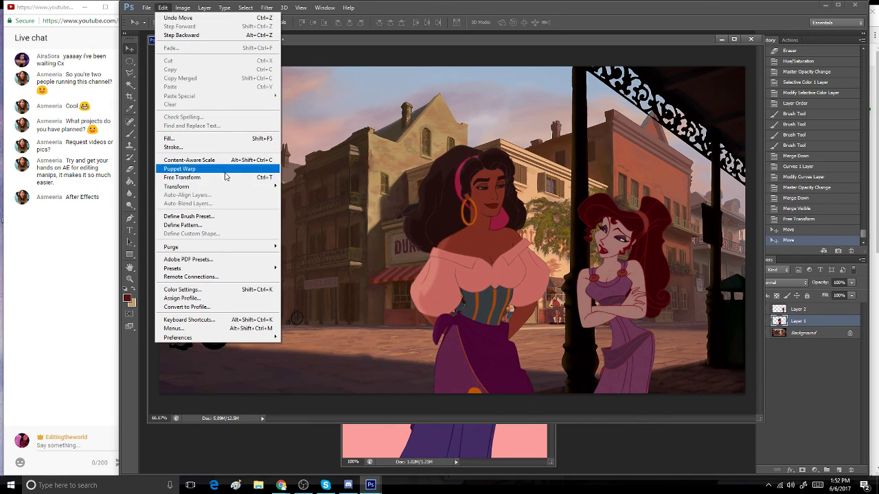
{"action": "left_click", "coordinate": [226, 176]}
{"action": "left_click", "coordinate": [262, 22]}
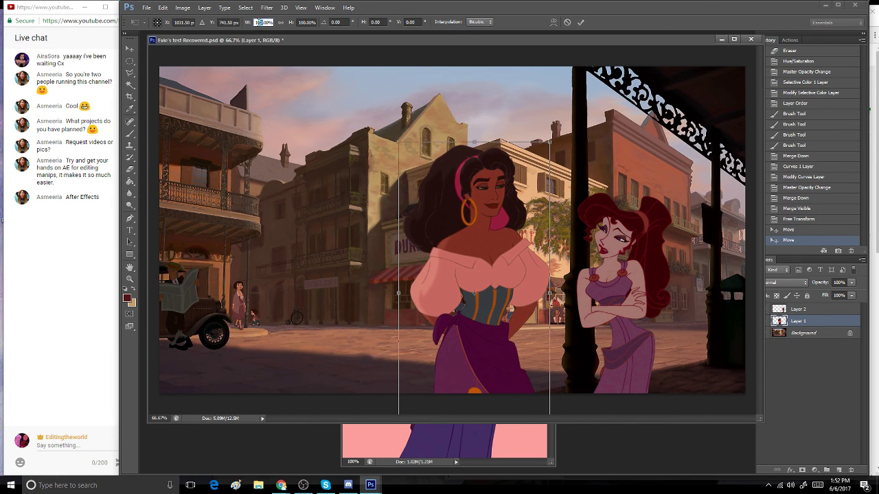
{"action": "type", "text": "4"}
{"action": "key", "text": "Return"}
{"action": "type", "text": "0"}
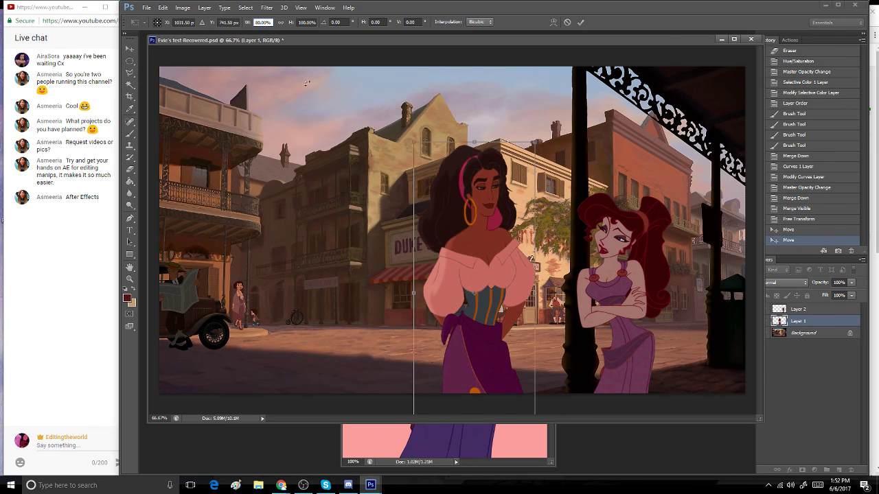
{"action": "left_click", "coordinate": [299, 21]}
{"action": "type", "text": "80"}
{"action": "key", "text": "Return"}
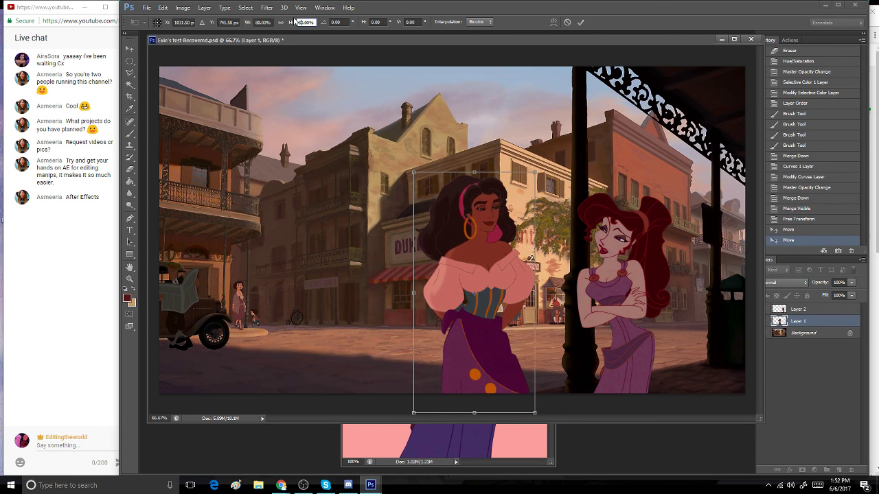
{"action": "key", "text": "Return"}
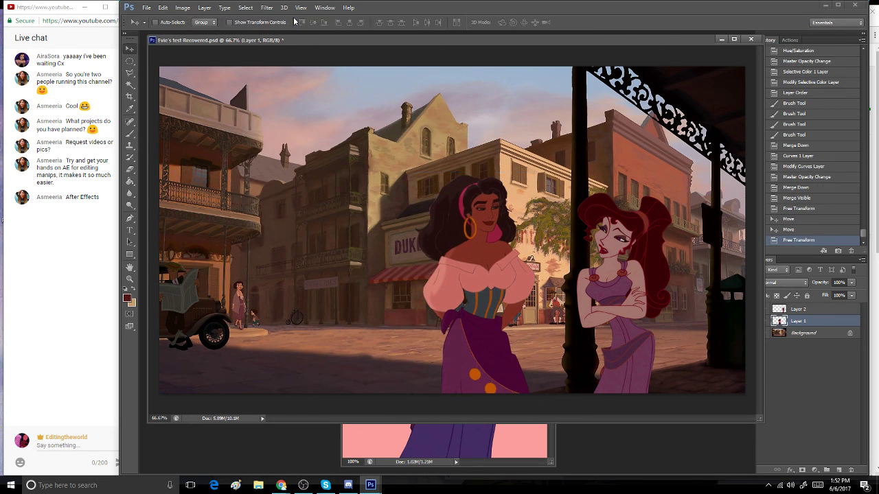
{"action": "left_click_drag", "start_coordinate": [496, 292], "coordinate": [519, 302]}
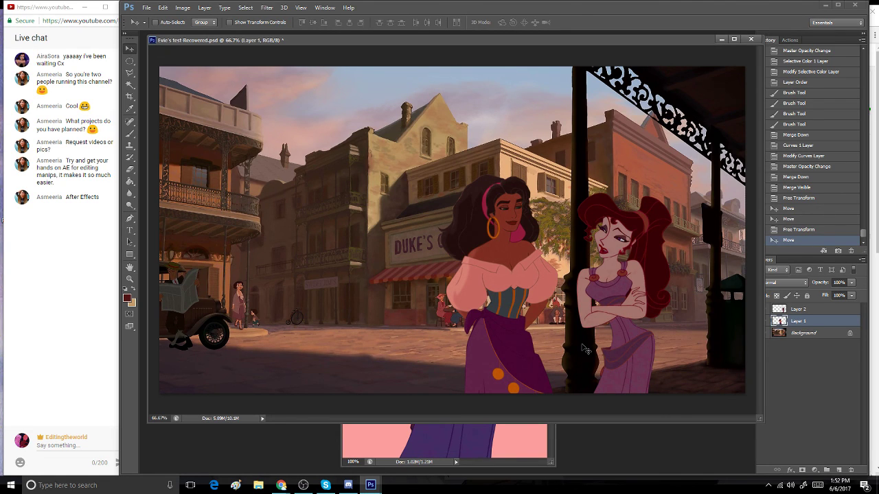
{"action": "left_click_drag", "start_coordinate": [481, 359], "coordinate": [519, 372]}
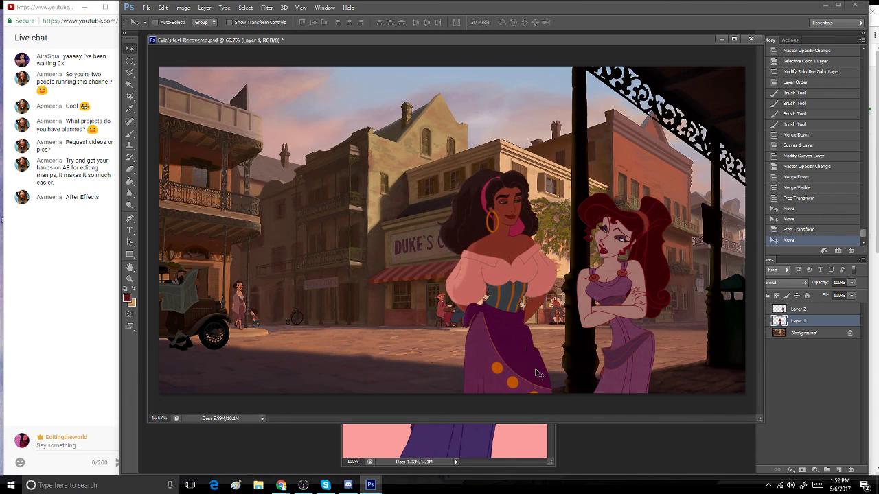
- Try scaling the dark-haired character to 90% width and height, and revert to the state after her last move
{"action": "left_click", "coordinate": [162, 8]}
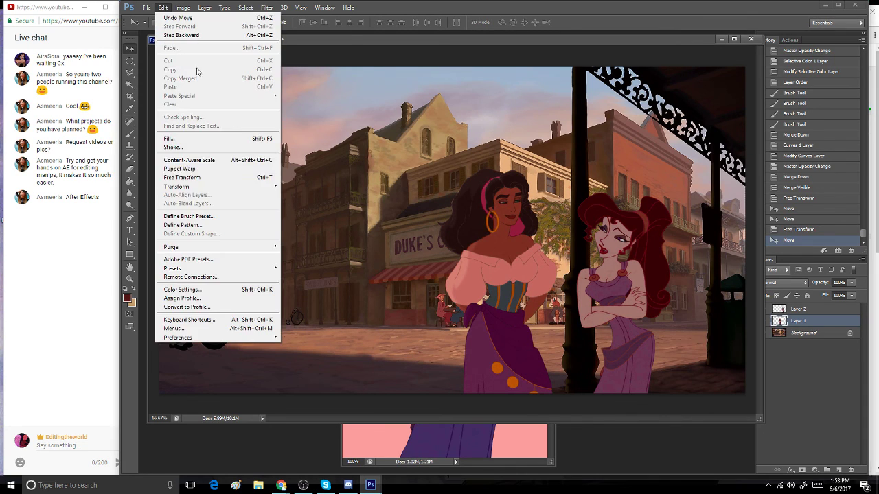
{"action": "left_click", "coordinate": [185, 177]}
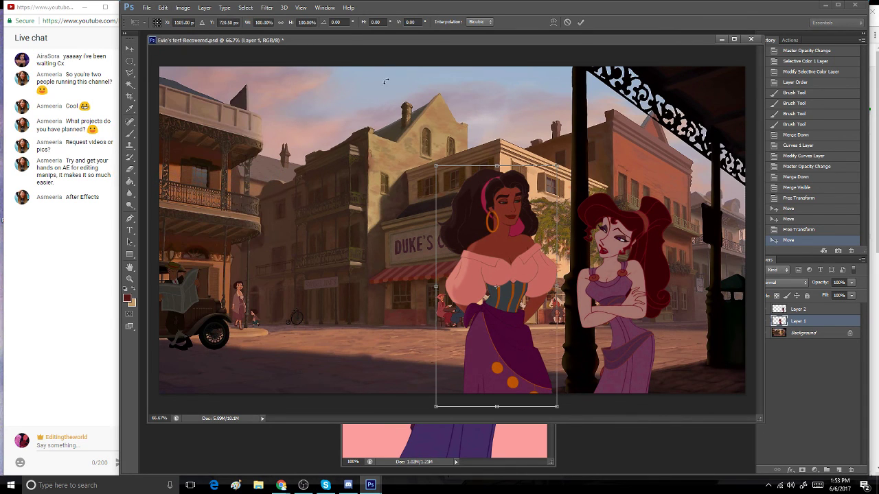
{"action": "left_click", "coordinate": [302, 22]}
{"action": "left_click", "coordinate": [303, 22]}
{"action": "left_click", "coordinate": [303, 22]}
{"action": "double_click", "coordinate": [299, 22]}
{"action": "type", "text": "9"}
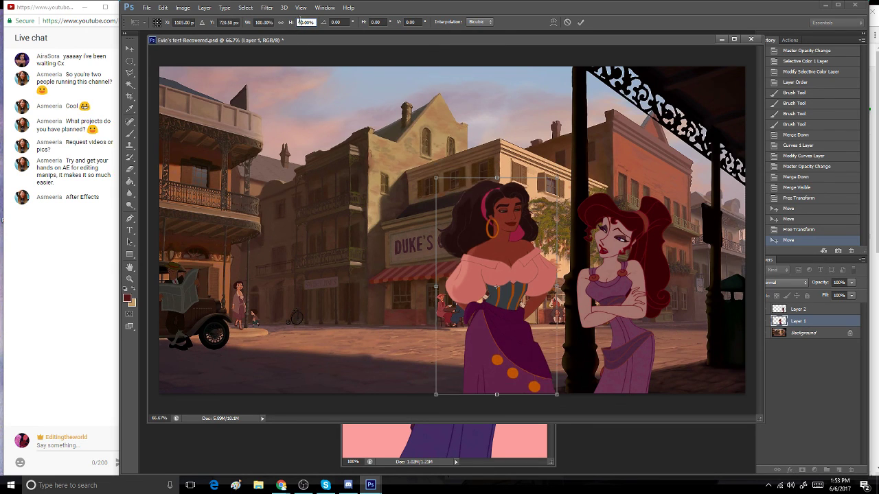
{"action": "double_click", "coordinate": [261, 22]}
{"action": "type", "text": "90"}
{"action": "key", "text": "Return"}
{"action": "key", "text": "Return"}
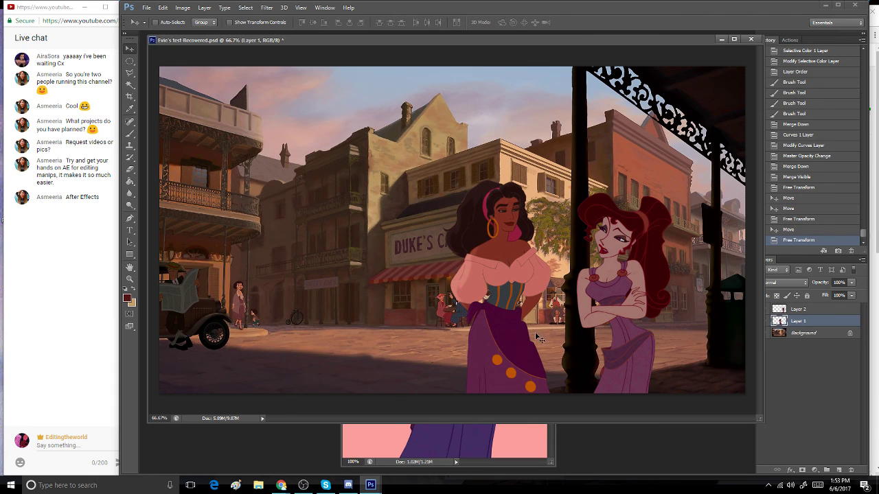
{"action": "left_click", "coordinate": [797, 230]}
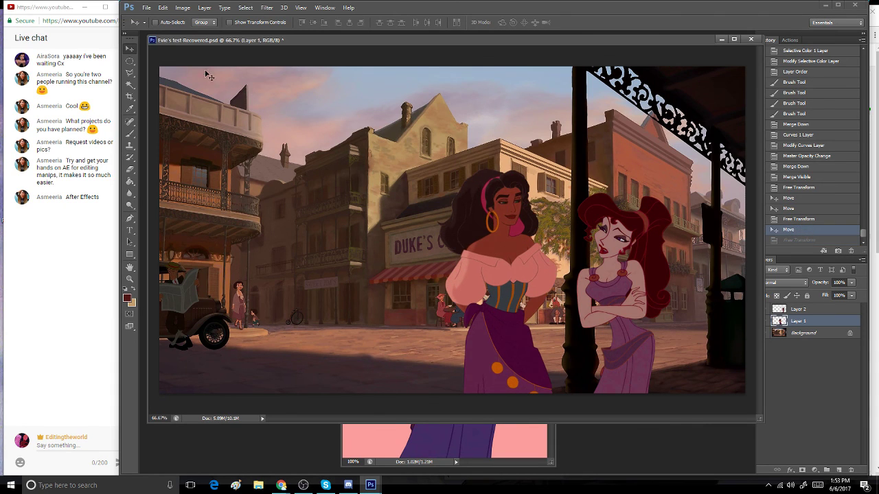
- Scale the dark-haired character on Layer 1 to 95% width and 95% height with Free Transform
{"action": "left_click", "coordinate": [165, 8]}
{"action": "left_click", "coordinate": [200, 177]}
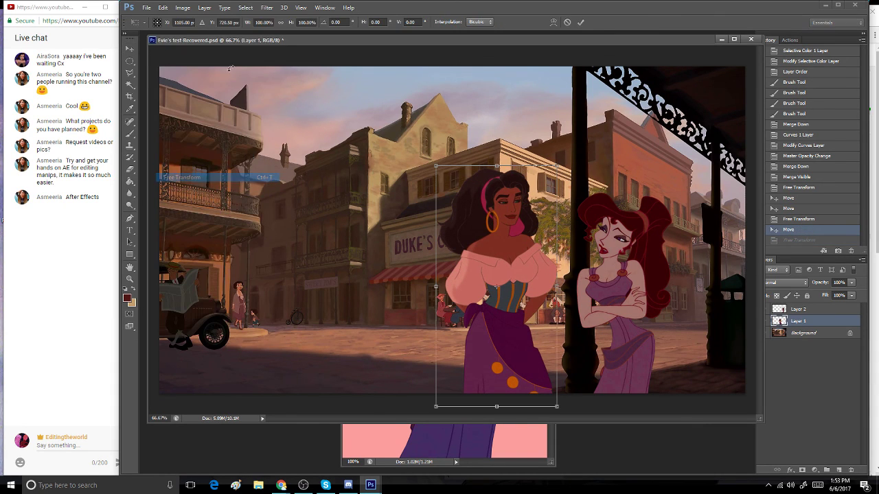
{"action": "left_click", "coordinate": [261, 22]}
{"action": "type", "text": "95"}
{"action": "key", "text": "Return"}
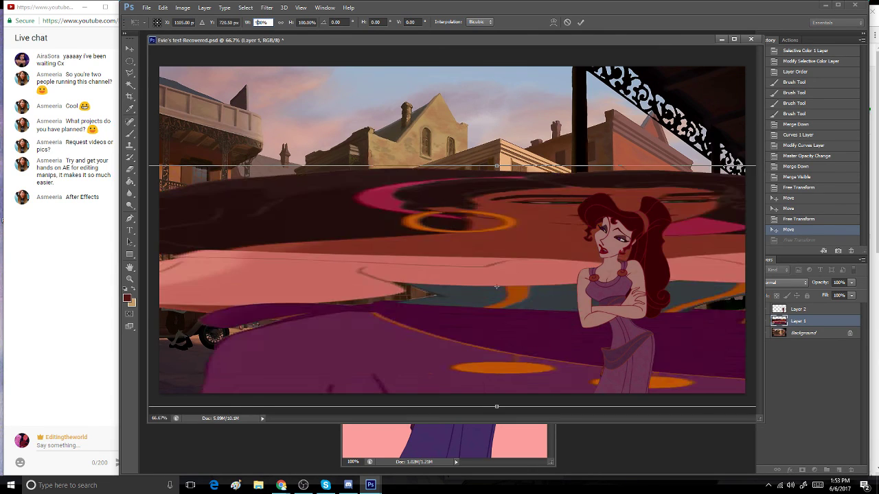
{"action": "left_click", "coordinate": [302, 22]}
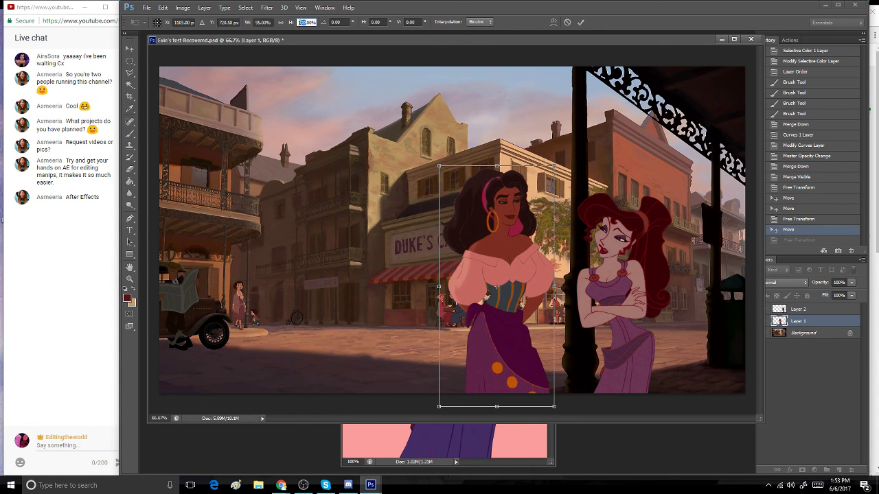
{"action": "type", "text": "95"}
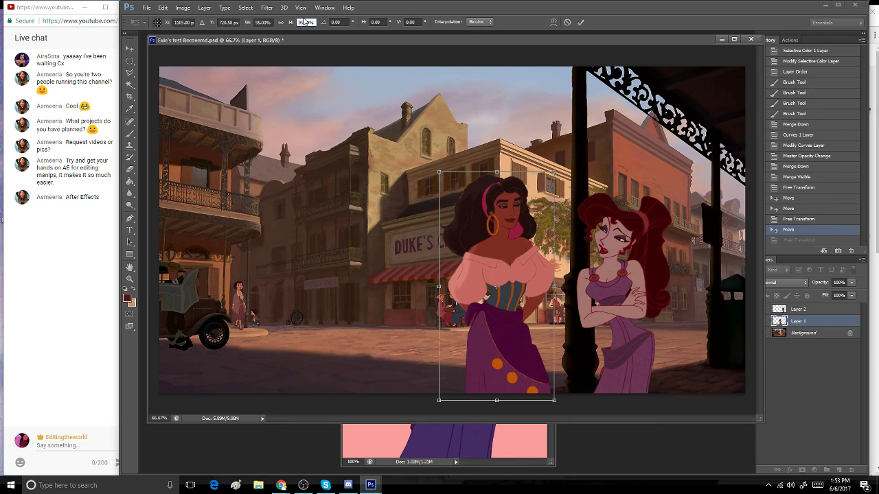
{"action": "key", "text": "Return"}
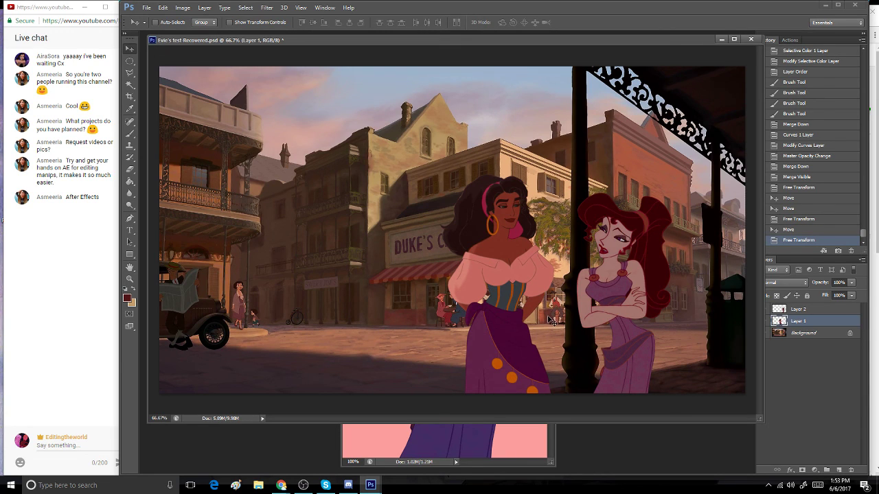
- Nudge the dark-haired character on Layer 1 slightly closer to the red-haired character
{"action": "left_click_drag", "start_coordinate": [514, 330], "coordinate": [518, 332]}
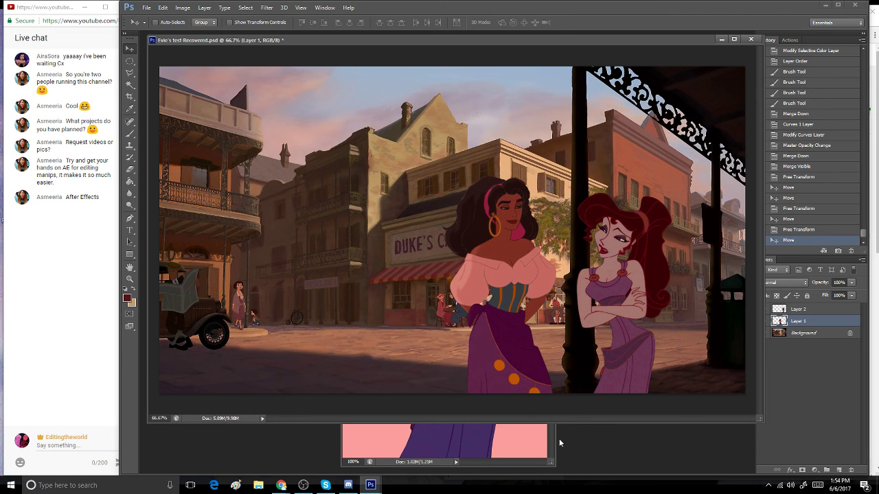
{"action": "mouse_move", "coordinate": [458, 40]}
{"action": "left_mouse_down"}
{"action": "mouse_move", "coordinate": [427, 44]}
{"action": "mouse_move", "coordinate": [452, 47]}
{"action": "left_mouse_up"}
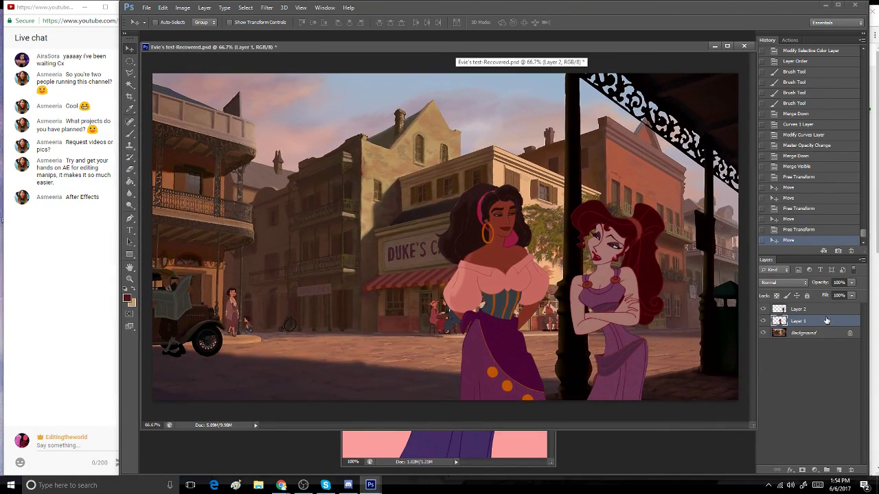
- Try changing the stacking order of the two character layers, and toggle Layer 2's visibility off and on
{"action": "left_click_drag", "start_coordinate": [827, 320], "coordinate": [826, 311]}
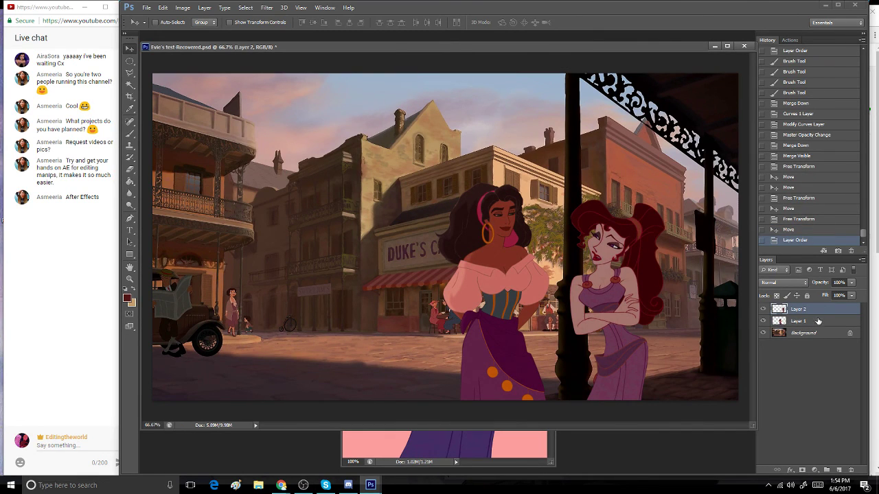
{"action": "left_click", "coordinate": [763, 310]}
{"action": "left_click", "coordinate": [764, 310]}
- Add a new empty layer directly above Layer 1 and shrink the brush for detail work on the dark-haired character's face
{"action": "left_click", "coordinate": [793, 322]}
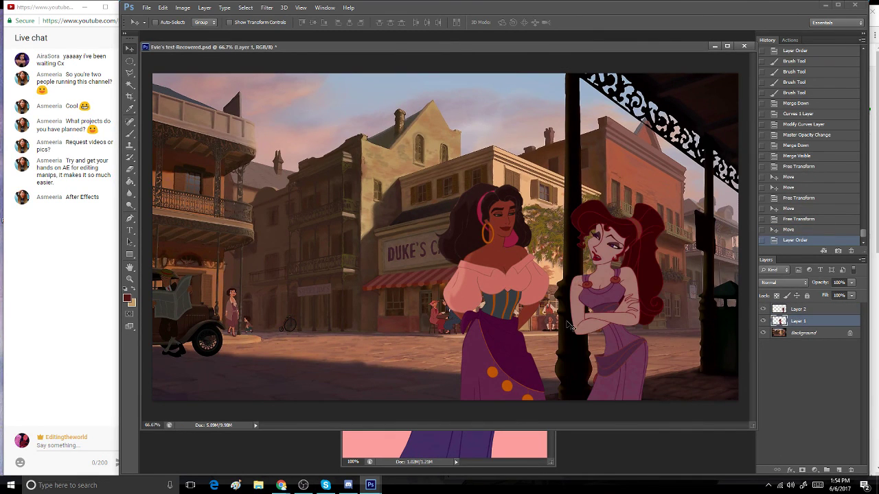
{"action": "left_click", "coordinate": [129, 278]}
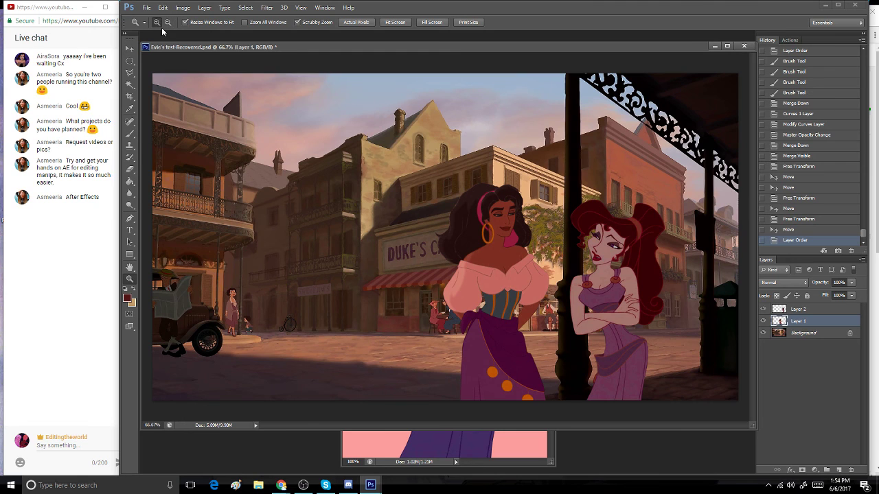
{"action": "left_click", "coordinate": [538, 255]}
{"action": "left_click", "coordinate": [482, 183]}
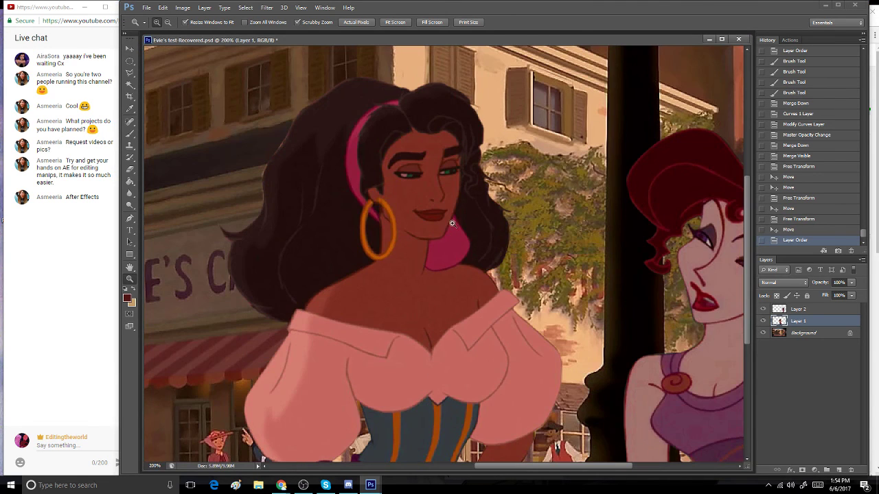
{"action": "left_click", "coordinate": [458, 228]}
{"action": "left_click", "coordinate": [130, 133]}
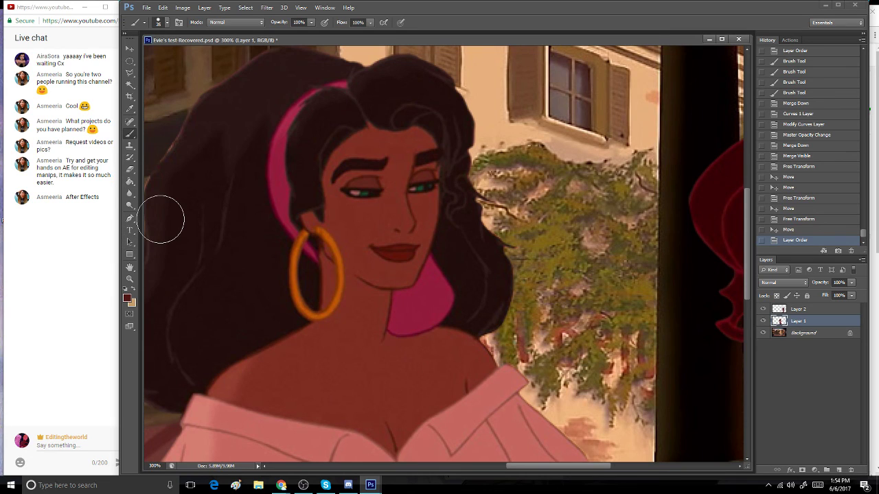
{"action": "key", "text": "bracketleft"}
{"action": "key", "text": "bracketleft"}
{"action": "key", "text": "bracketleft"}
{"action": "left_click", "coordinate": [838, 470]}
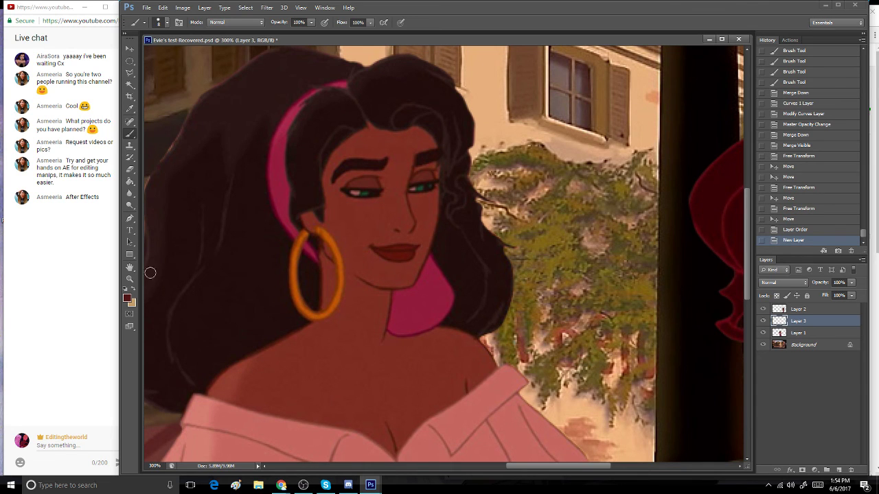
- Set the foreground colour to #352424 and brush a first patch of eyeshadow over one eyelid of the dark-haired character on the new layer
{"action": "left_click", "coordinate": [127, 299]}
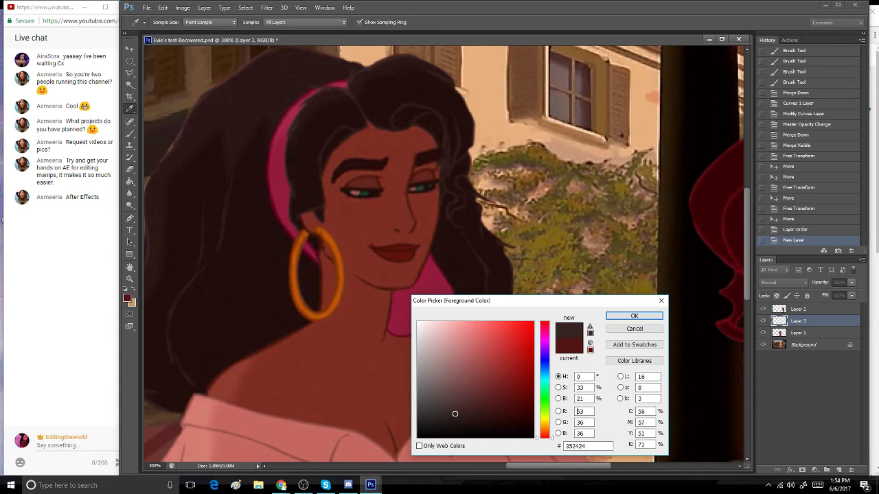
{"action": "left_click", "coordinate": [632, 315]}
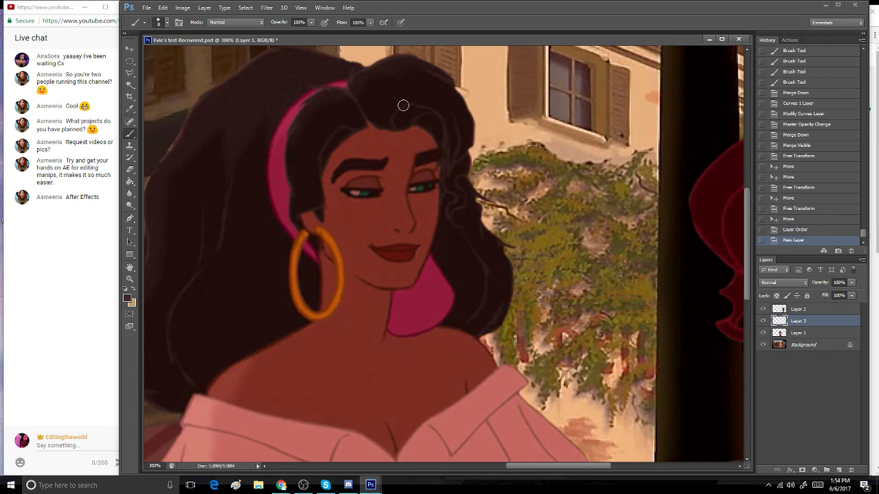
{"action": "key", "text": "bracketleft"}
{"action": "key", "text": "bracketleft"}
{"action": "left_click_drag", "start_coordinate": [361, 184], "coordinate": [381, 183]}
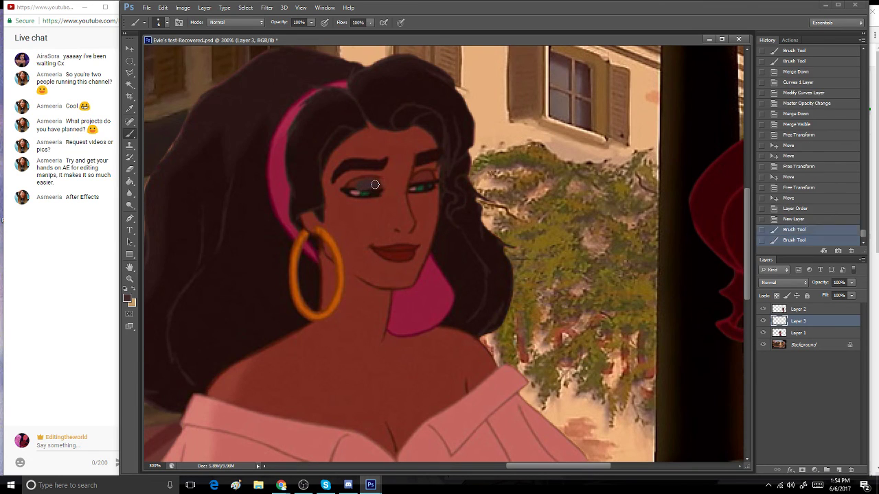
- Set the eyeshadow layer's blend mode to Soft Light and build up brush strokes of dark shadow over both eyelids
{"action": "left_click", "coordinate": [776, 283]}
{"action": "left_click", "coordinate": [769, 164]}
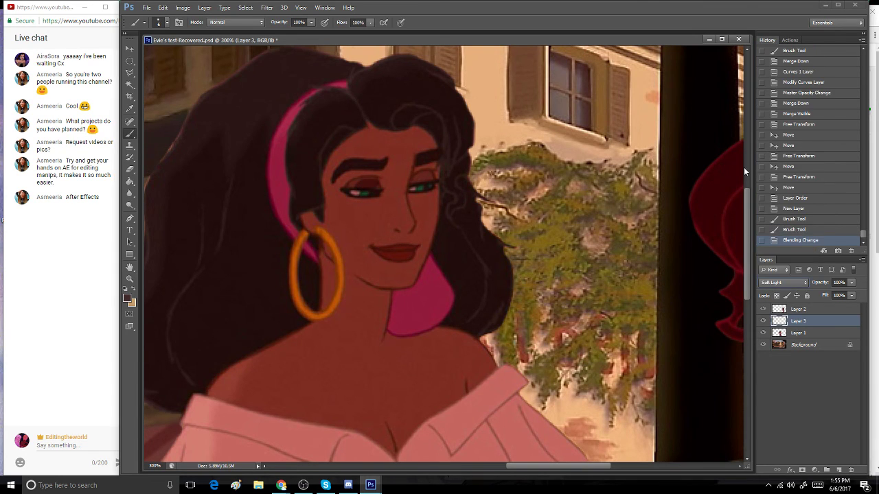
{"action": "mouse_move", "coordinate": [376, 179]}
{"action": "left_mouse_down"}
{"action": "mouse_move", "coordinate": [350, 185]}
{"action": "mouse_move", "coordinate": [367, 179]}
{"action": "left_mouse_up"}
{"action": "left_click_drag", "start_coordinate": [355, 182], "coordinate": [370, 180]}
{"action": "left_click_drag", "start_coordinate": [364, 180], "coordinate": [378, 183]}
{"action": "left_click_drag", "start_coordinate": [371, 181], "coordinate": [419, 180]}
{"action": "mouse_move", "coordinate": [428, 179]}
{"action": "left_mouse_down"}
{"action": "mouse_move", "coordinate": [329, 154]}
{"action": "mouse_move", "coordinate": [328, 187]}
{"action": "mouse_move", "coordinate": [366, 173]}
{"action": "mouse_move", "coordinate": [378, 186]}
{"action": "mouse_move", "coordinate": [350, 194]}
{"action": "left_mouse_up"}
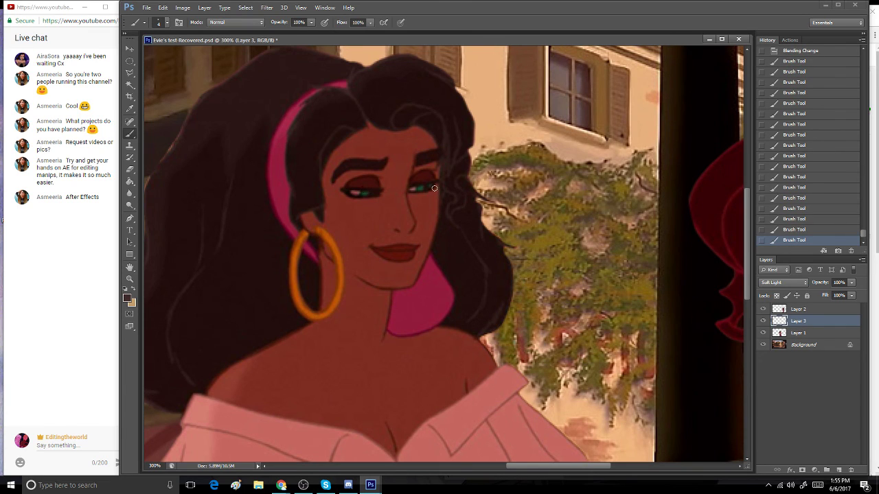
{"action": "left_click_drag", "start_coordinate": [431, 191], "coordinate": [431, 191]}
- Erase the excess eyeshadow around the dark-haired character's eye beside the loose curls
{"action": "left_click", "coordinate": [130, 170]}
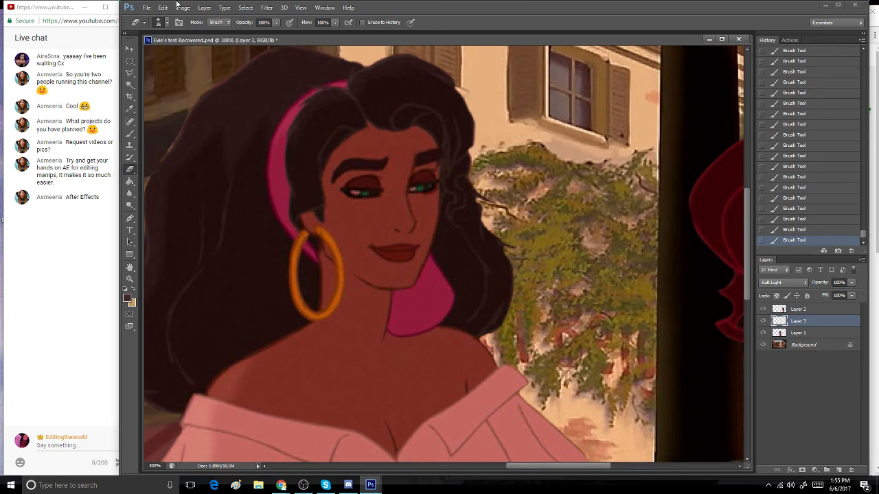
{"action": "left_click_drag", "start_coordinate": [428, 199], "coordinate": [423, 201]}
{"action": "left_click_drag", "start_coordinate": [425, 199], "coordinate": [427, 201]}
{"action": "left_click", "coordinate": [440, 190]}
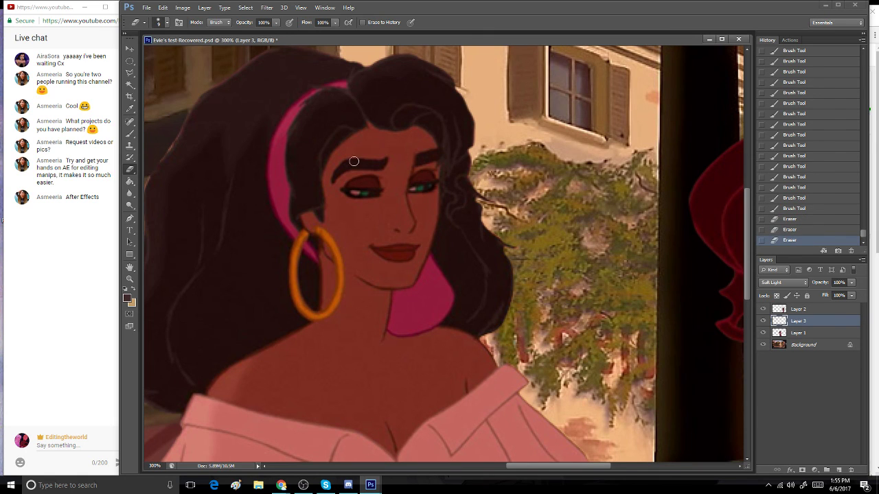
- Apply a Hue/Saturation adjustment to the eyeshadow on Layer 3, changing its lightness slightly
{"action": "left_click_drag", "start_coordinate": [160, 5], "coordinate": [159, 8]}
{"action": "left_click", "coordinate": [163, 11]}
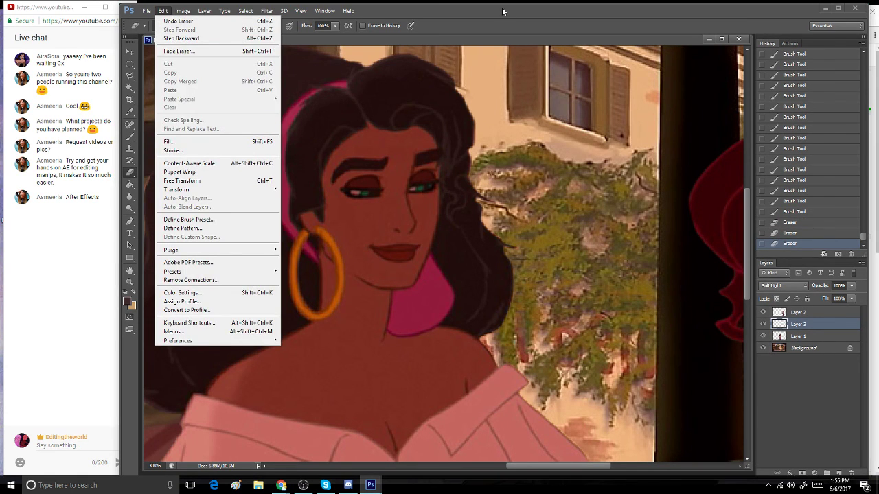
{"action": "left_click_drag", "start_coordinate": [503, 11], "coordinate": [505, 8]}
{"action": "left_click", "coordinate": [164, 9]}
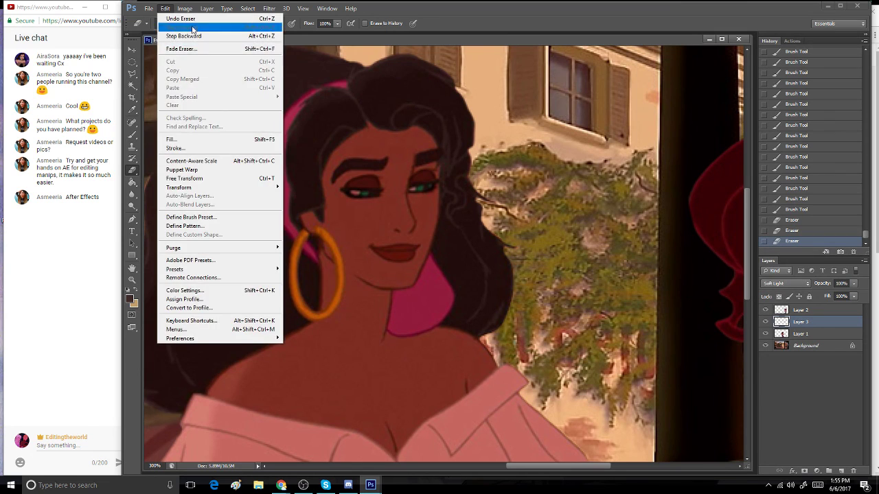
{"action": "mouse_move", "coordinate": [206, 35]}
{"action": "left_click", "coordinate": [323, 81]}
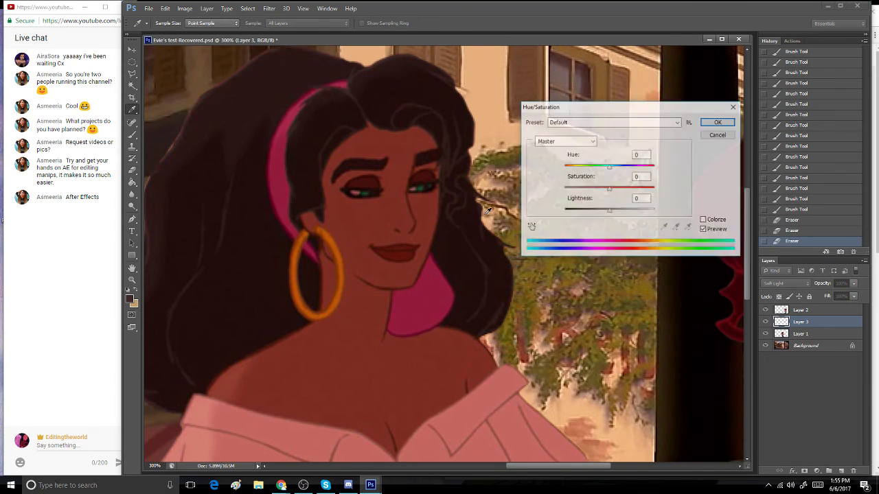
{"action": "mouse_move", "coordinate": [608, 209]}
{"action": "left_mouse_down"}
{"action": "mouse_move", "coordinate": [623, 211]}
{"action": "mouse_move", "coordinate": [585, 191]}
{"action": "mouse_move", "coordinate": [607, 213]}
{"action": "left_mouse_up"}
{"action": "left_click", "coordinate": [718, 122]}
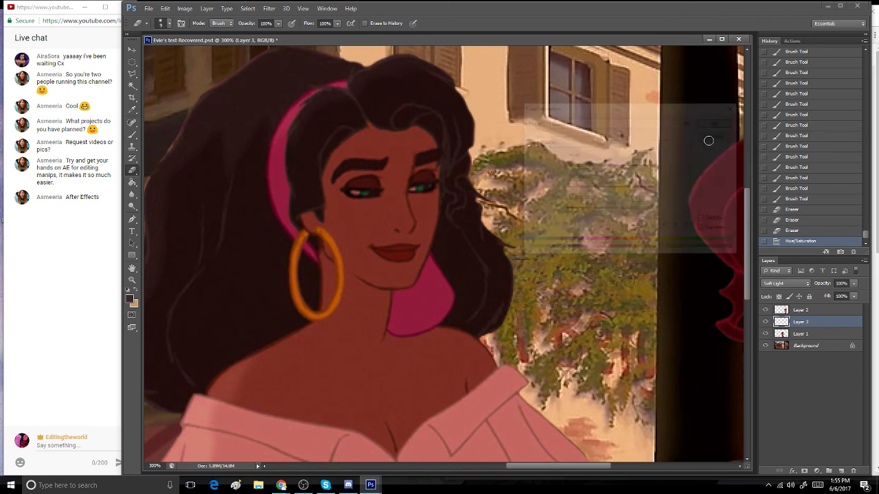
- Paint over the dark-haired woman's lips on Layer 3 with the Brush tool in dark red #8a231b
{"action": "left_click", "coordinate": [132, 135]}
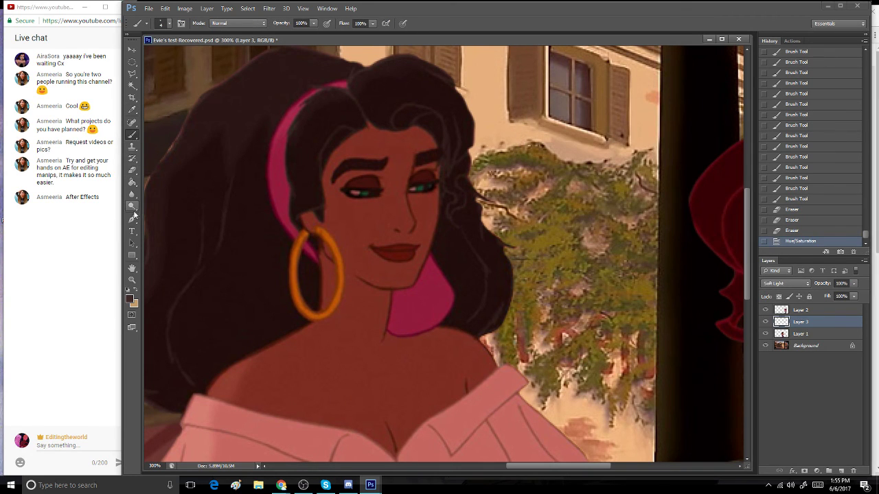
{"action": "left_click", "coordinate": [130, 300]}
{"action": "left_click", "coordinate": [410, 254]}
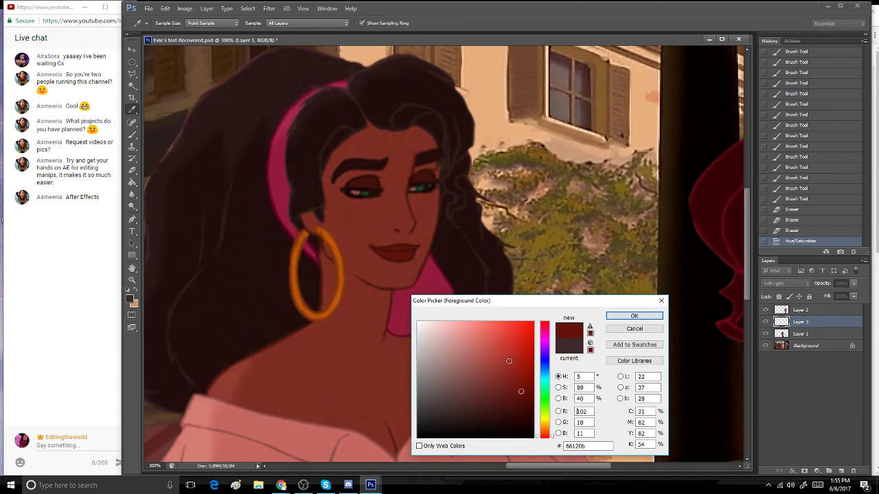
{"action": "left_click", "coordinate": [634, 316]}
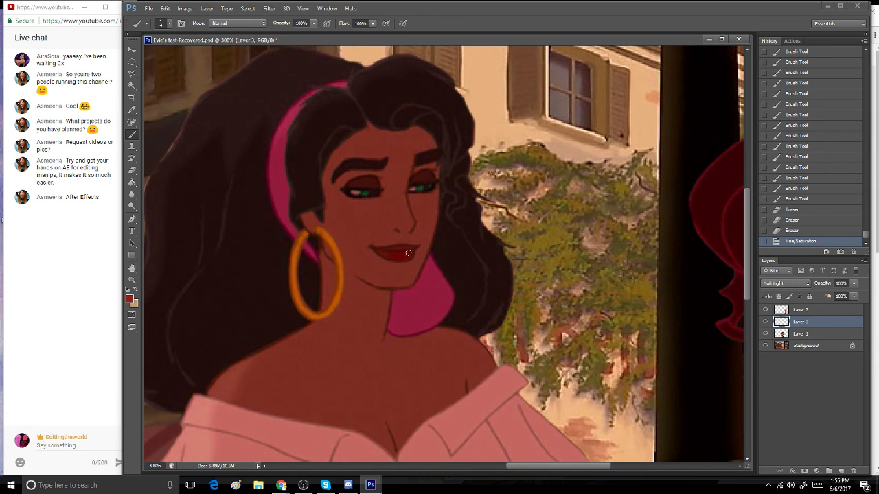
{"action": "left_click_drag", "start_coordinate": [398, 257], "coordinate": [383, 254]}
{"action": "left_click", "coordinate": [388, 258]}
{"action": "left_click", "coordinate": [390, 256]}
{"action": "left_click", "coordinate": [392, 252]}
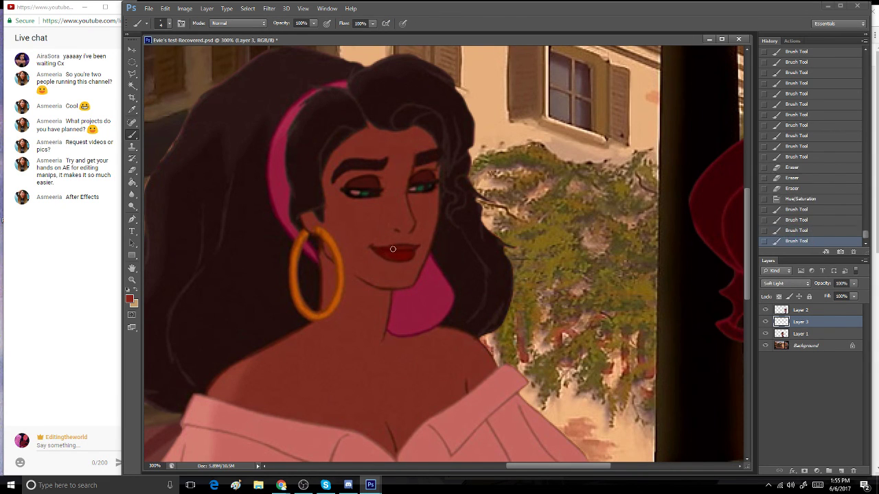
{"action": "left_click", "coordinate": [402, 249]}
{"action": "left_click", "coordinate": [413, 247]}
{"action": "left_click", "coordinate": [402, 255]}
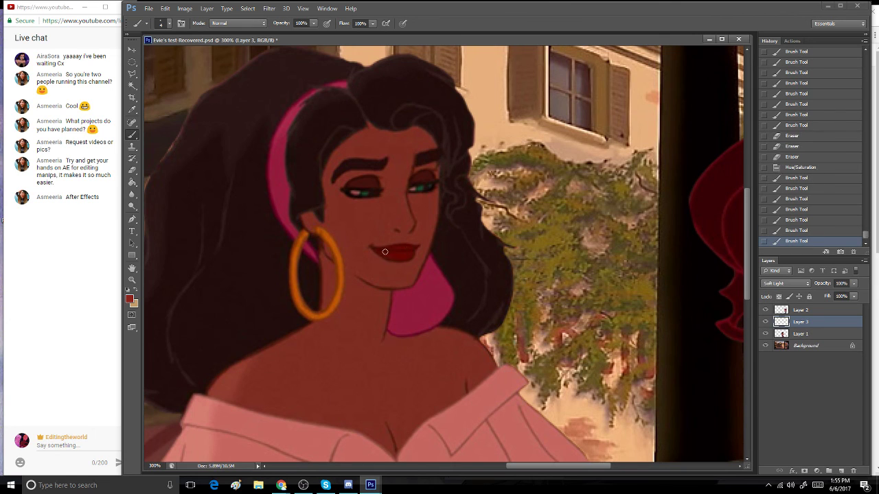
{"action": "left_click", "coordinate": [376, 251]}
{"action": "left_click", "coordinate": [395, 258]}
{"action": "left_click", "coordinate": [409, 250]}
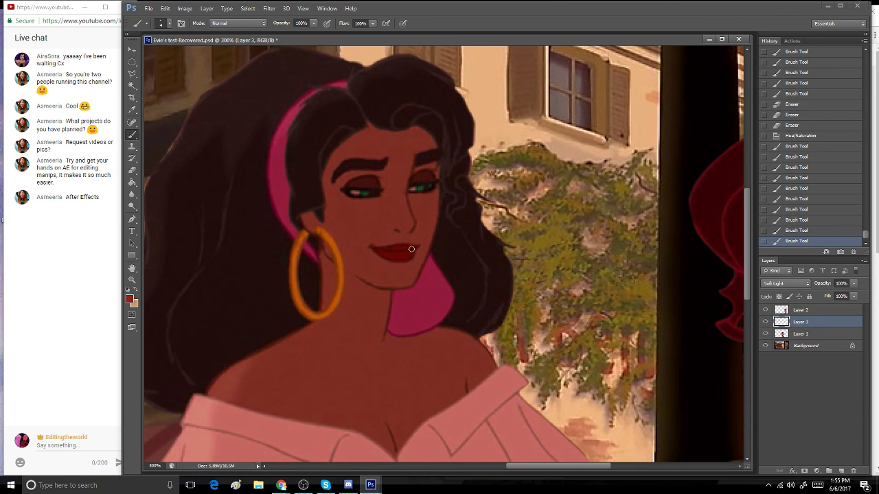
- Sample the green of the dark-haired woman's iris (#1c6137) and brush it over both of her irises
{"action": "left_click", "coordinate": [129, 301]}
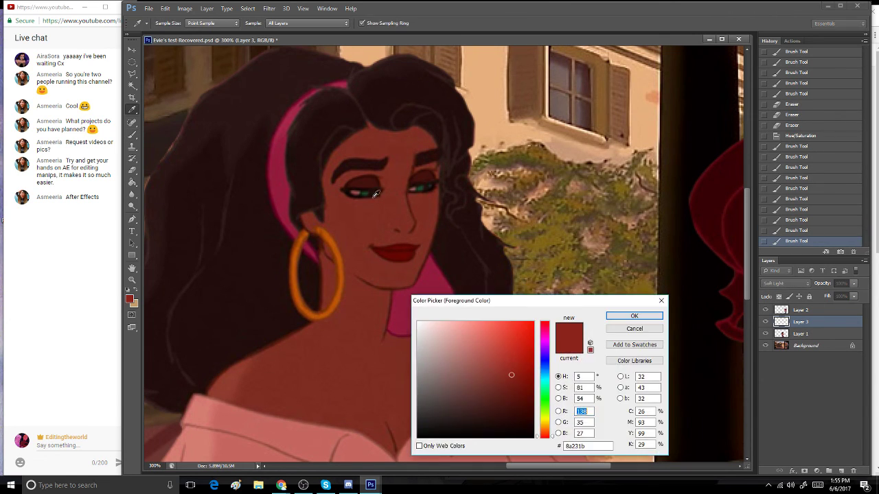
{"action": "left_click", "coordinate": [367, 195]}
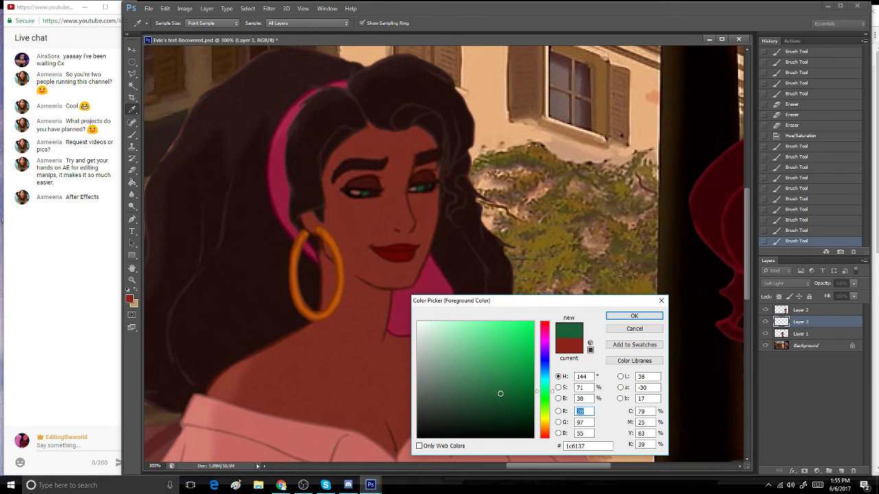
{"action": "left_click", "coordinate": [633, 316]}
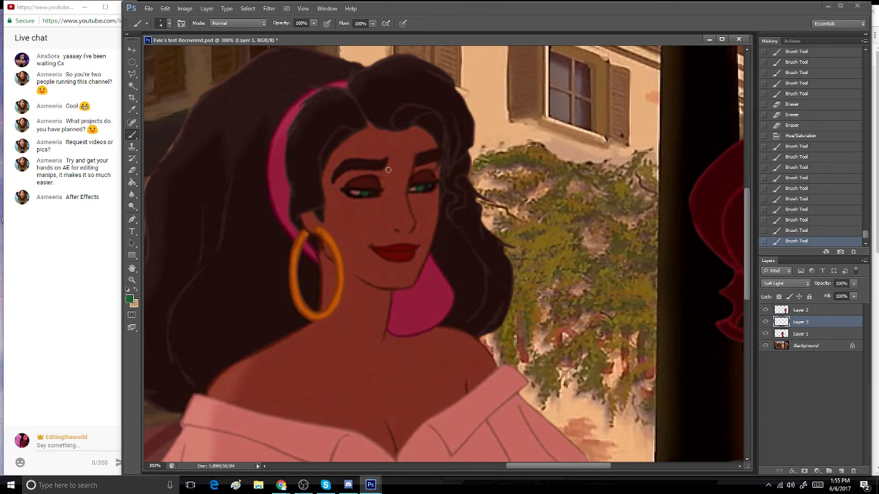
{"action": "left_click", "coordinate": [361, 195]}
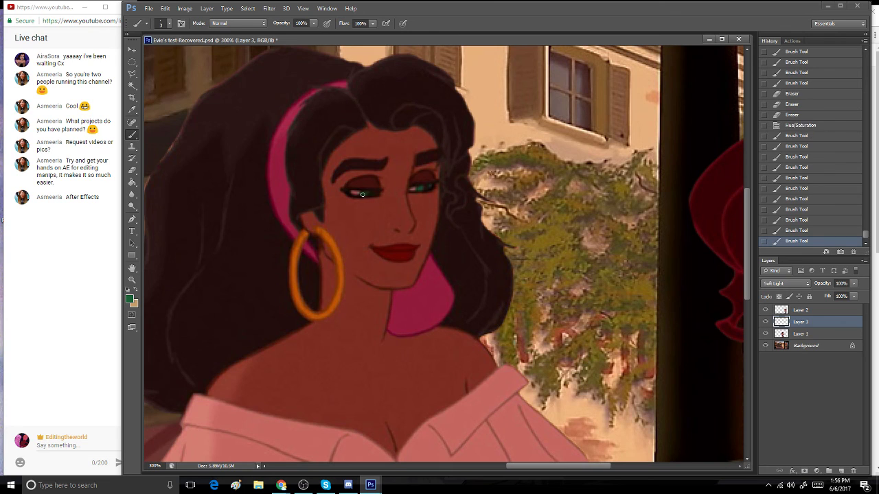
{"action": "left_click", "coordinate": [364, 194]}
{"action": "left_click", "coordinate": [365, 195]}
{"action": "left_click", "coordinate": [428, 188]}
{"action": "left_click", "coordinate": [424, 187]}
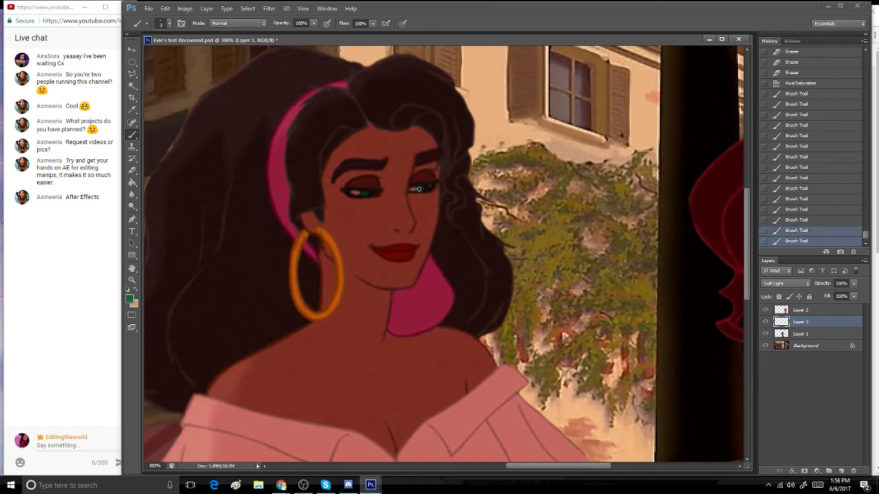
{"action": "left_click", "coordinate": [421, 188]}
{"action": "left_click", "coordinate": [417, 188]}
- Pick a purple based on the red-haired woman's eye colour and dab it over both of her irises on Layer 3
{"action": "left_click_drag", "start_coordinate": [513, 467], "coordinate": [546, 463]}
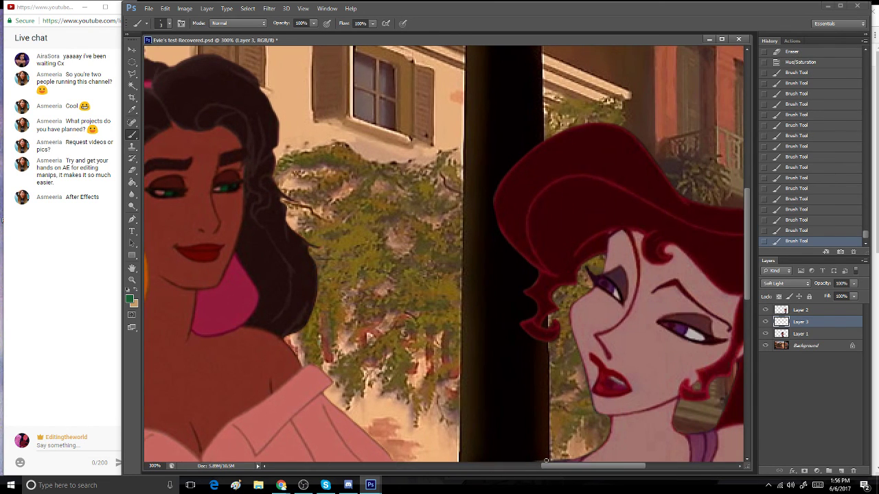
{"action": "left_click", "coordinate": [129, 299]}
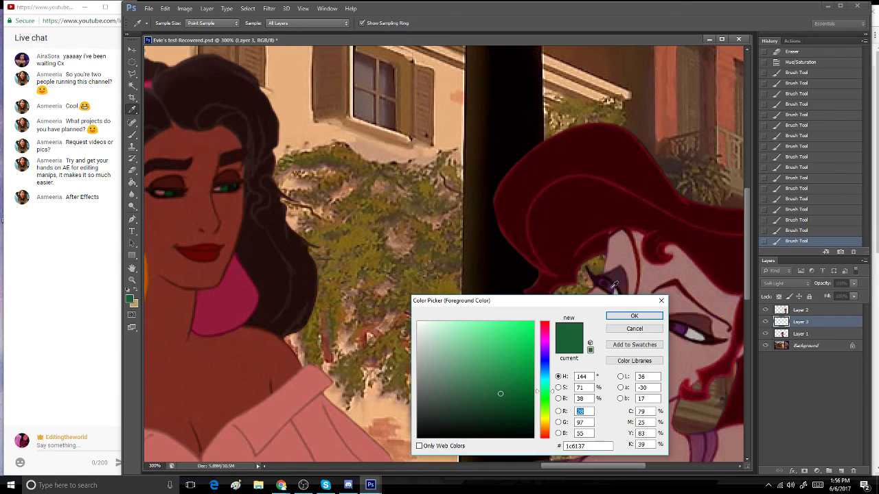
{"action": "left_click", "coordinate": [612, 287]}
{"action": "left_click", "coordinate": [494, 393]}
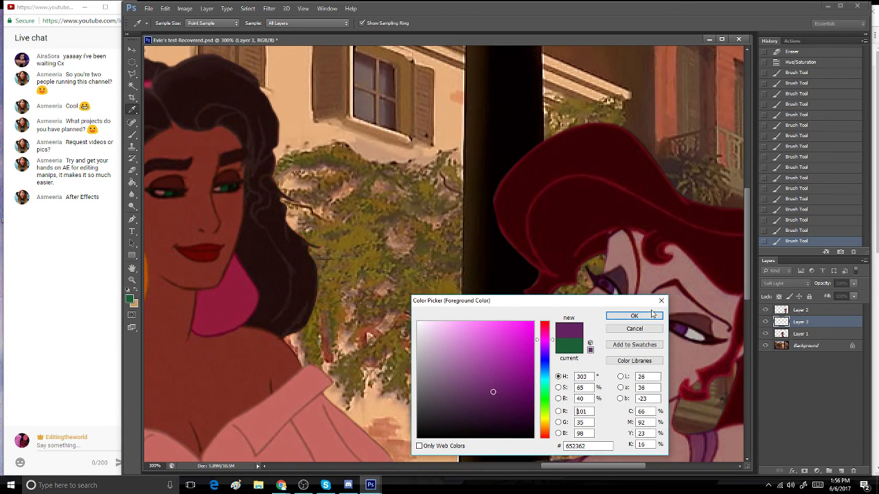
{"action": "left_click", "coordinate": [483, 383]}
{"action": "left_click", "coordinate": [632, 316]}
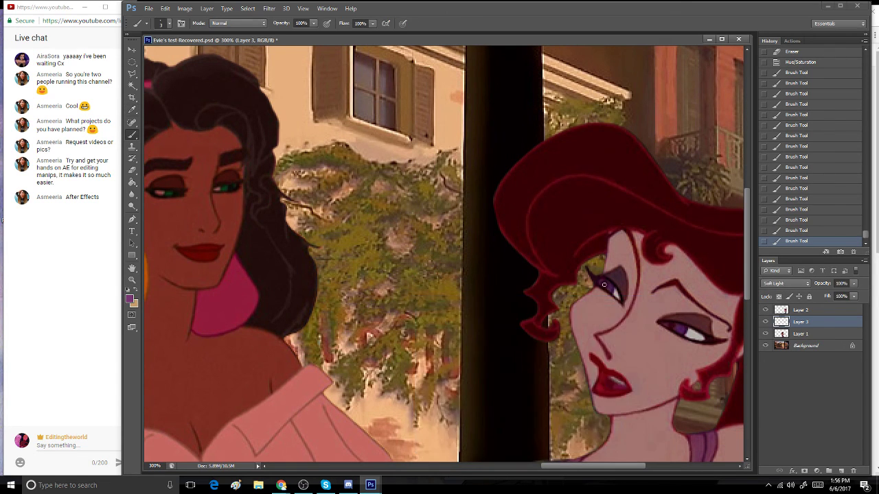
{"action": "left_click", "coordinate": [610, 287]}
{"action": "left_click", "coordinate": [666, 325]}
- Examine the two painted characters against the whole street scene at several zoom levels, ending at 66.7%
{"action": "double_click", "coordinate": [132, 280]}
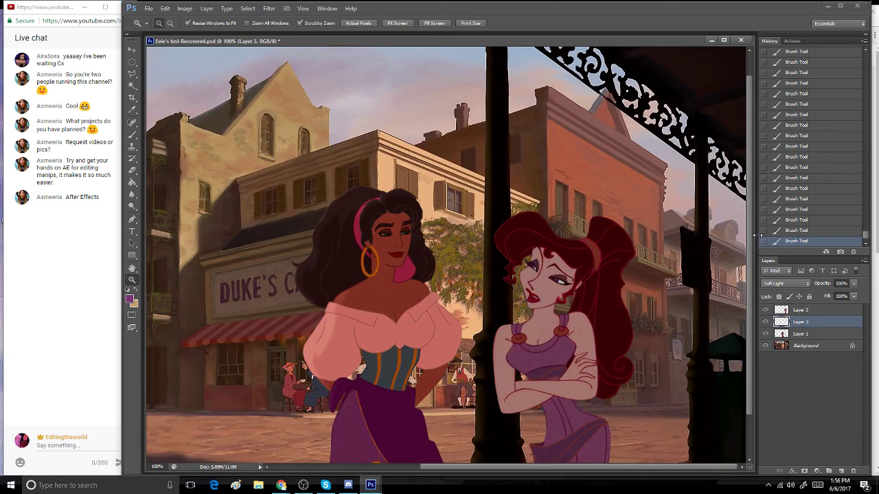
{"action": "scroll", "coordinate": [752, 241], "scroll_direction": "down", "scroll_amount": 2}
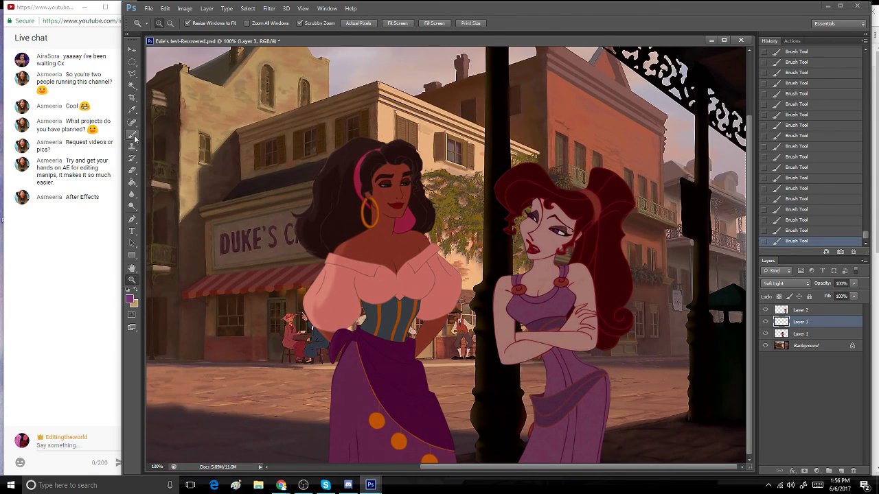
{"action": "left_click", "coordinate": [132, 50]}
{"action": "left_click", "coordinate": [133, 280]}
{"action": "key", "text": "ctrl+minus"}
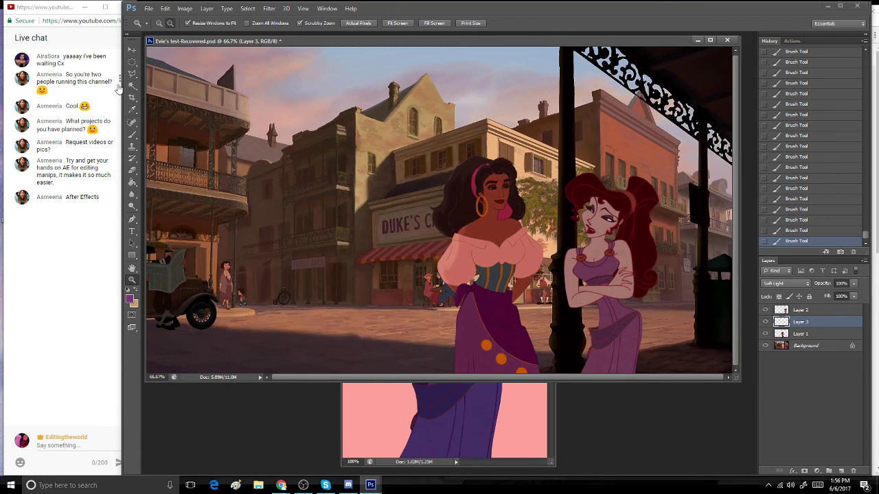
{"action": "left_click_drag", "start_coordinate": [523, 358], "coordinate": [485, 322]}
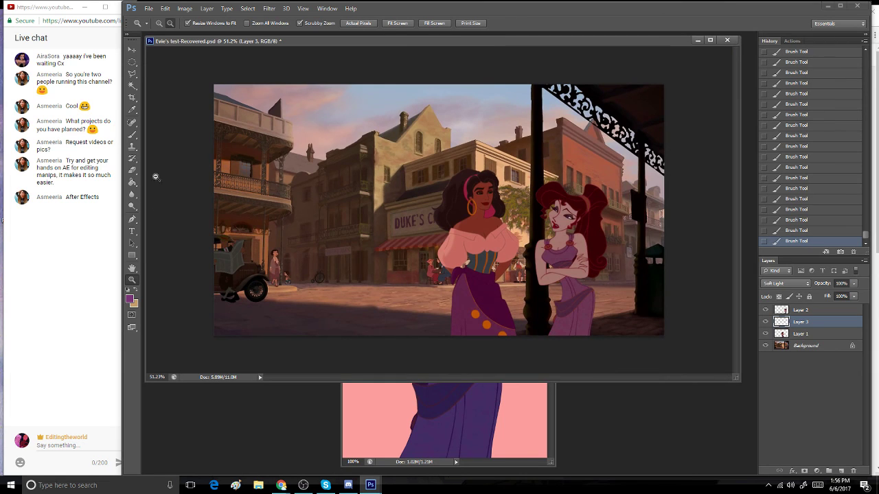
{"action": "left_click", "coordinate": [442, 327]}
{"action": "left_click", "coordinate": [408, 251]}
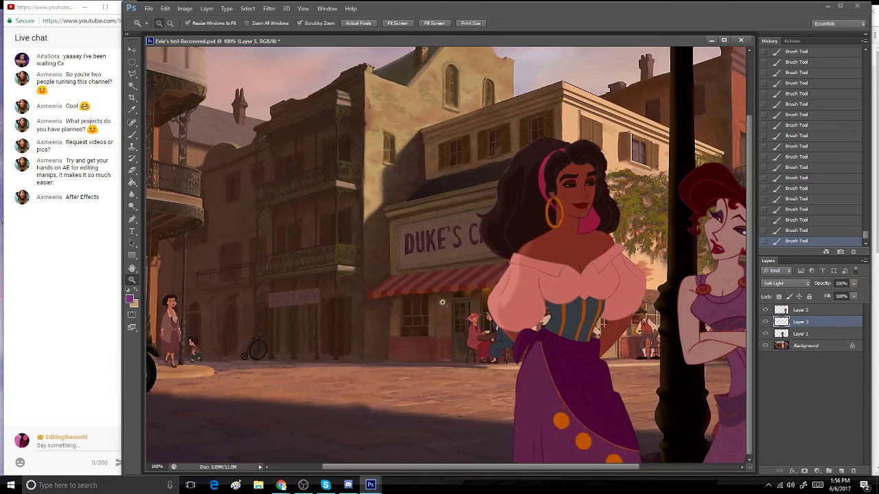
{"action": "left_click", "coordinate": [170, 23]}
{"action": "left_click", "coordinate": [256, 208]}
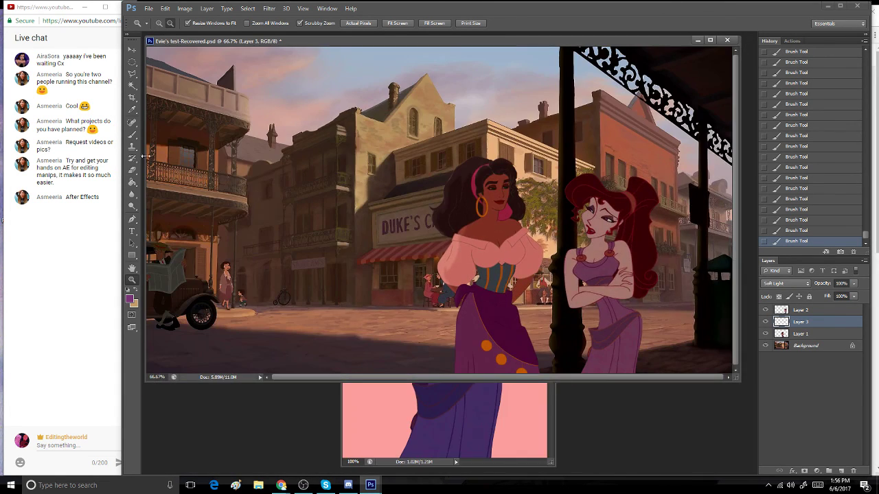
- Try to reposition the dark-haired woman's layers and revert each move
{"action": "left_click", "coordinate": [131, 51]}
{"action": "left_click_drag", "start_coordinate": [504, 346], "coordinate": [493, 330]}
{"action": "left_click", "coordinate": [802, 230]}
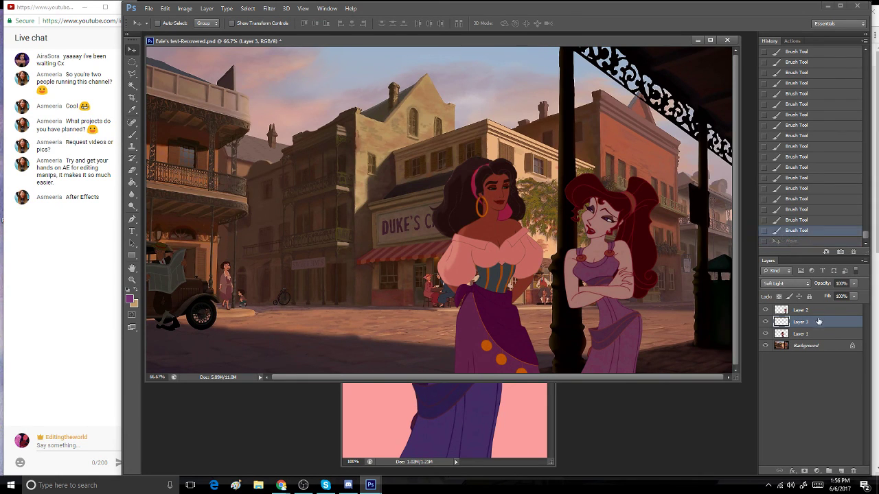
{"action": "left_click", "coordinate": [803, 334]}
{"action": "left_click_drag", "start_coordinate": [502, 305], "coordinate": [508, 294]}
{"action": "left_click", "coordinate": [796, 230]}
- Erase the purple paint over the red-haired woman's eye on Layer 3 and merge Layer 3 down into Layer 1
{"action": "key", "text": "e"}
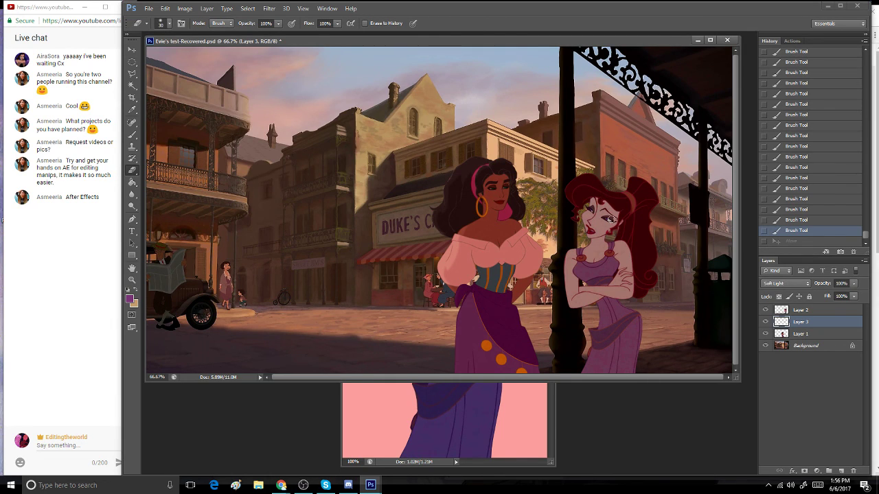
{"action": "left_click", "coordinate": [610, 218]}
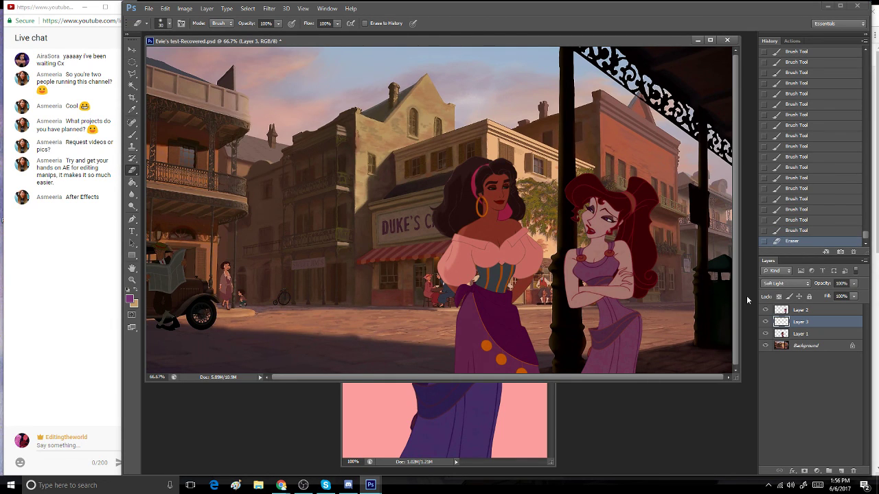
{"action": "key", "text": "ctrl+e"}
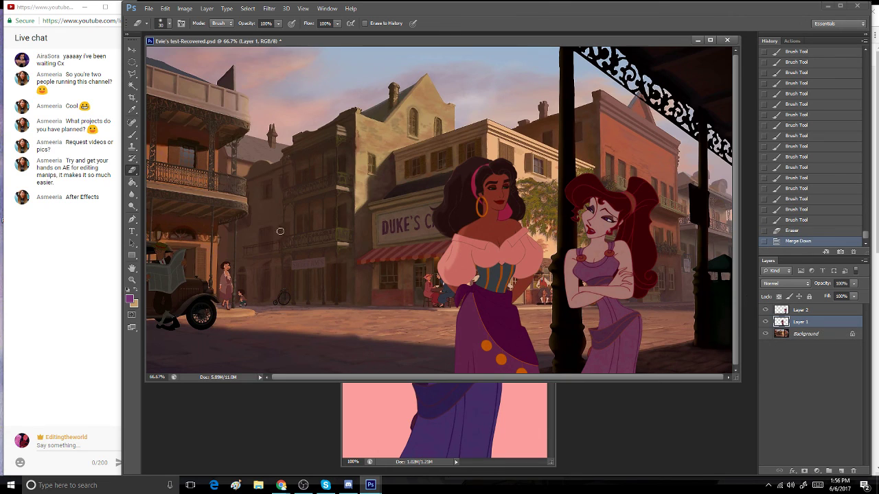
- Move the dark-haired woman away from the dark post and scale her to 90% width and height with Free Transform
{"action": "left_click", "coordinate": [132, 51]}
{"action": "mouse_move", "coordinate": [497, 317]}
{"action": "left_mouse_down"}
{"action": "mouse_move", "coordinate": [460, 279]}
{"action": "mouse_move", "coordinate": [471, 295]}
{"action": "left_mouse_up"}
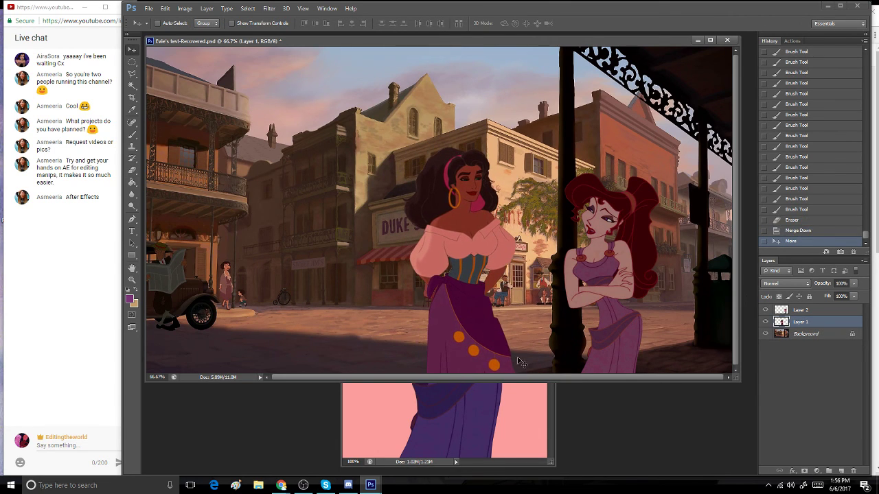
{"action": "left_click", "coordinate": [166, 8]}
{"action": "left_click", "coordinate": [240, 178]}
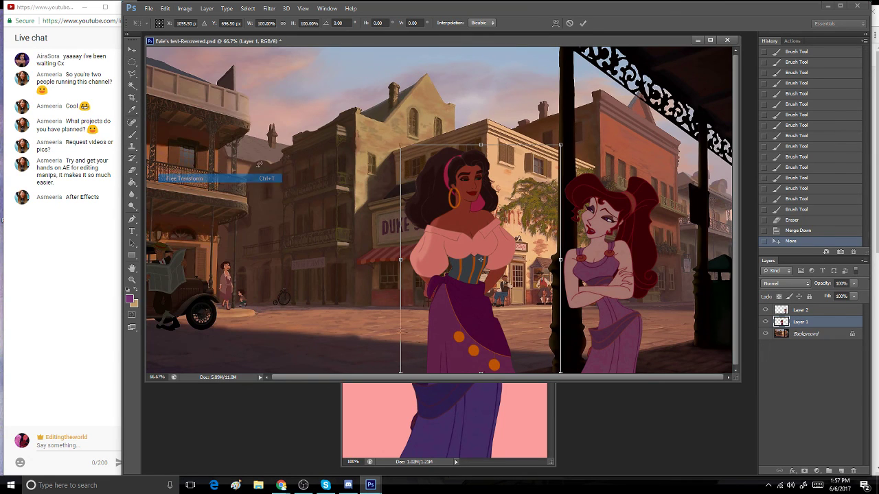
{"action": "left_click", "coordinate": [304, 23]}
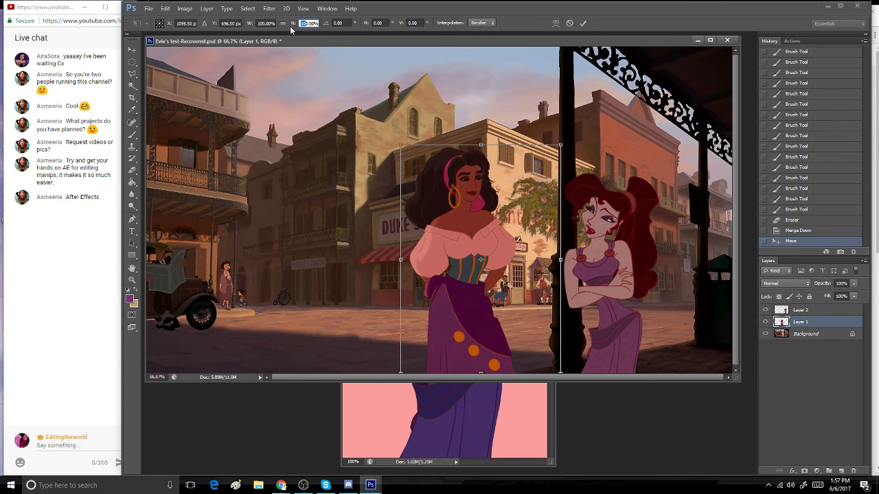
{"action": "type", "text": "90"}
{"action": "key", "text": "Return"}
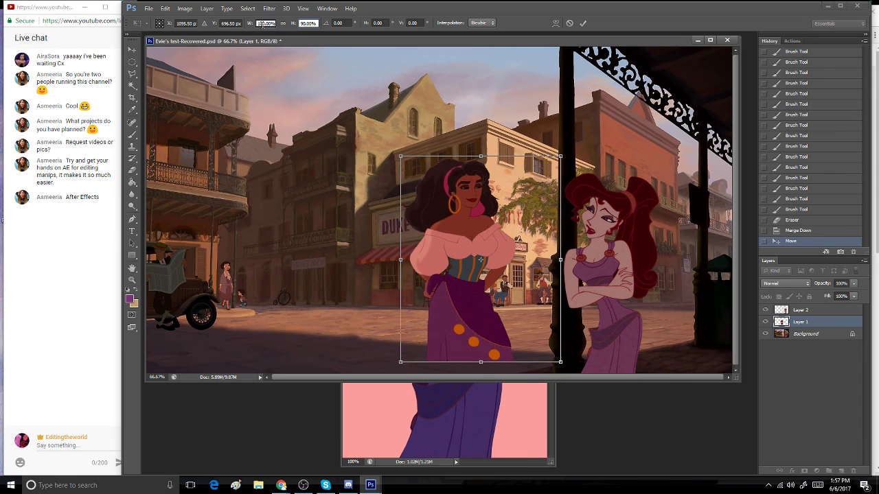
{"action": "left_click", "coordinate": [264, 23]}
{"action": "type", "text": "90"}
{"action": "key", "text": "Return"}
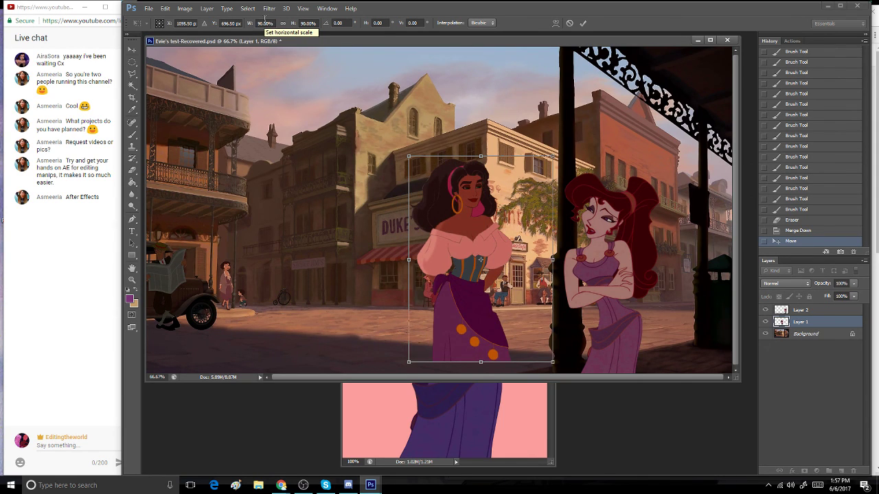
{"action": "key", "text": "Return"}
- Try a new position for the scaled-down woman, and revert the image to the state right after the layer merge
{"action": "left_click_drag", "start_coordinate": [437, 318], "coordinate": [462, 357]}
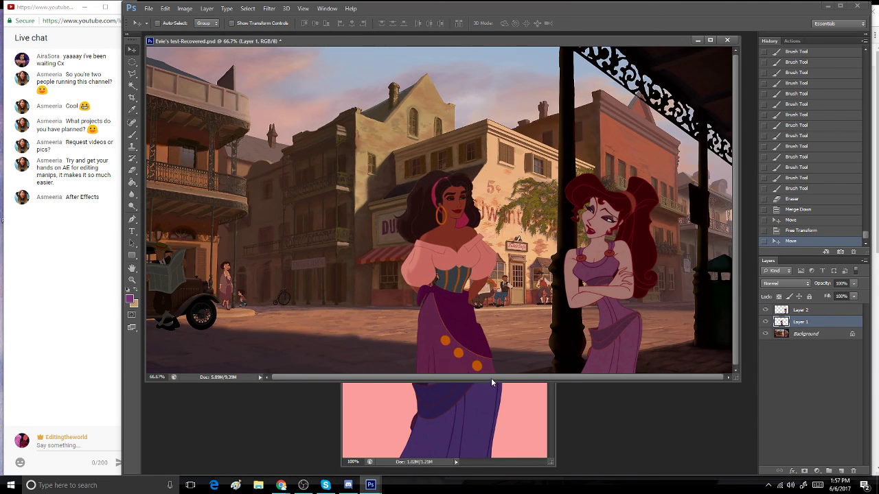
{"action": "left_click", "coordinate": [817, 221]}
{"action": "left_click", "coordinate": [810, 209]}
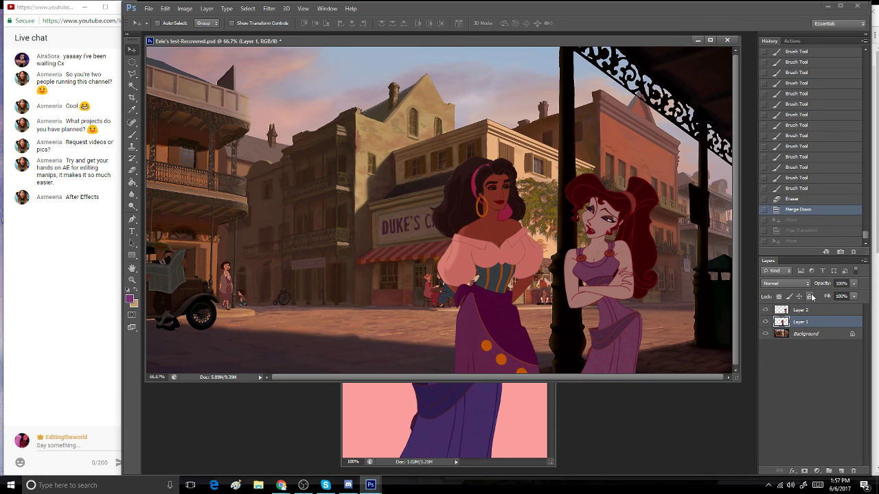
- Minimise the Evie's test copy-Recovered document and move the street scene's document window slightly lower in the workspace
{"action": "left_click", "coordinate": [550, 388]}
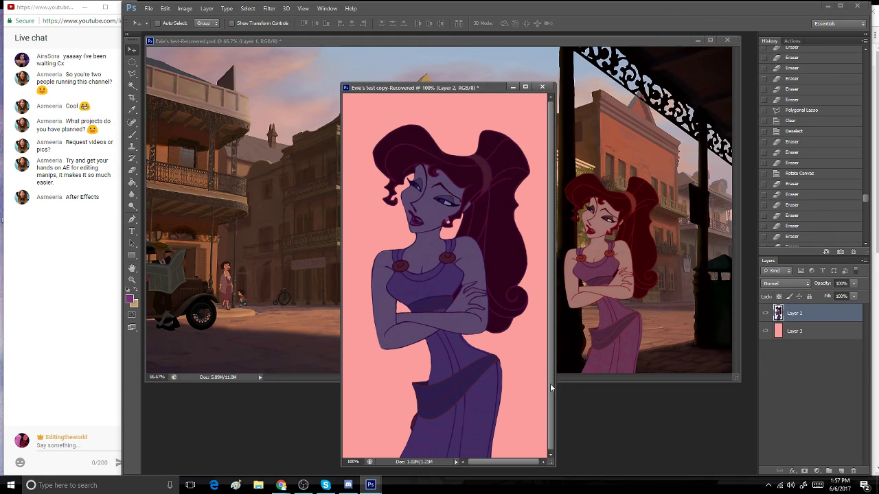
{"action": "left_click", "coordinate": [512, 87]}
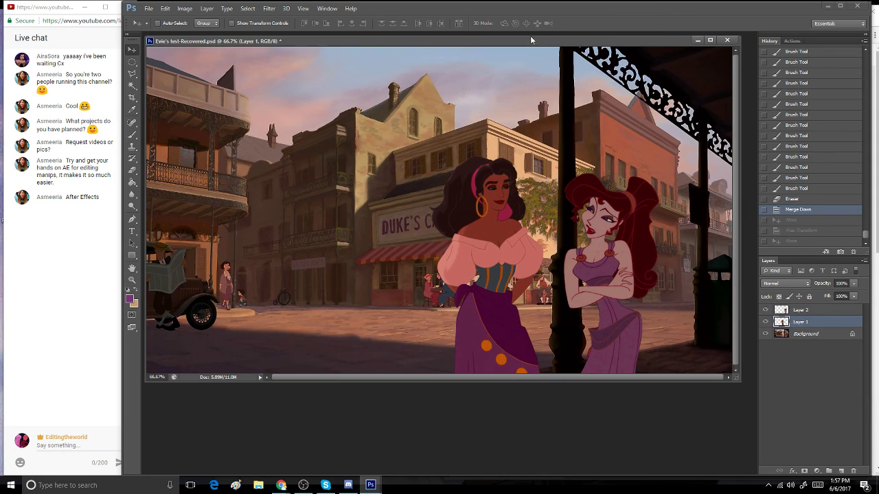
{"action": "left_click_drag", "start_coordinate": [530, 39], "coordinate": [533, 60]}
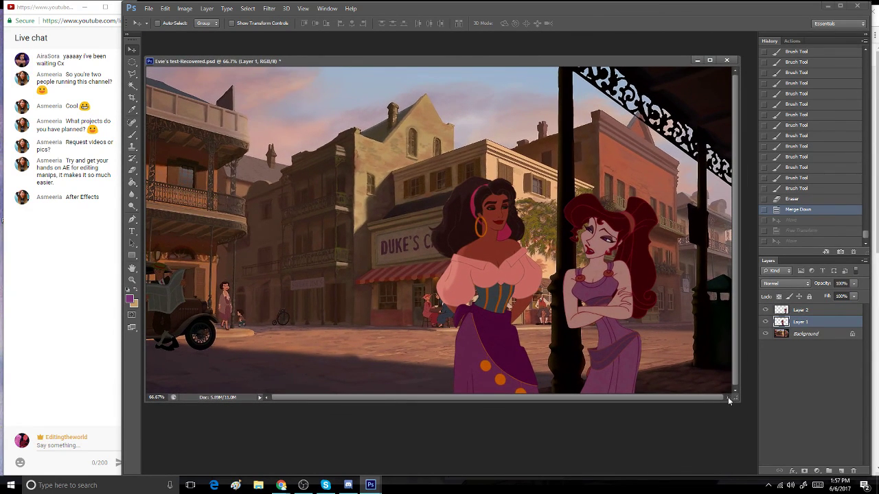
- Add a Vibrance adjustment layer with default settings directly above the red-haired woman's Layer 2
{"action": "left_click", "coordinate": [810, 310]}
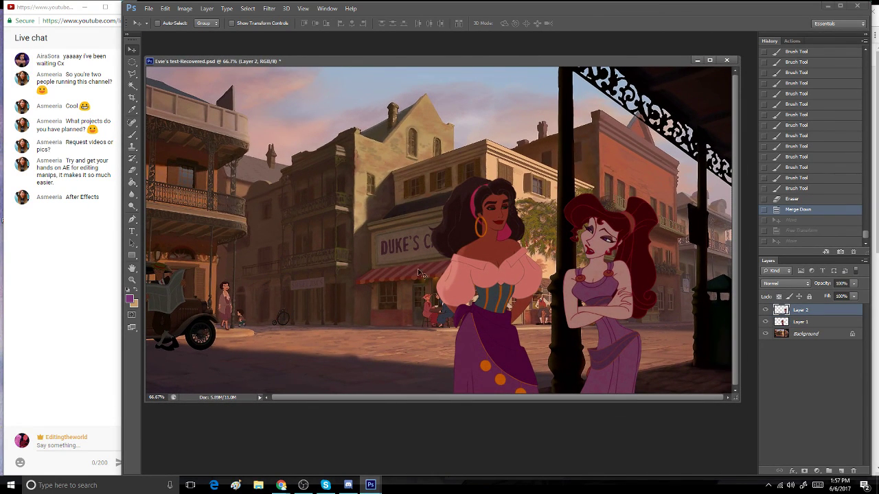
{"action": "left_click", "coordinate": [765, 310]}
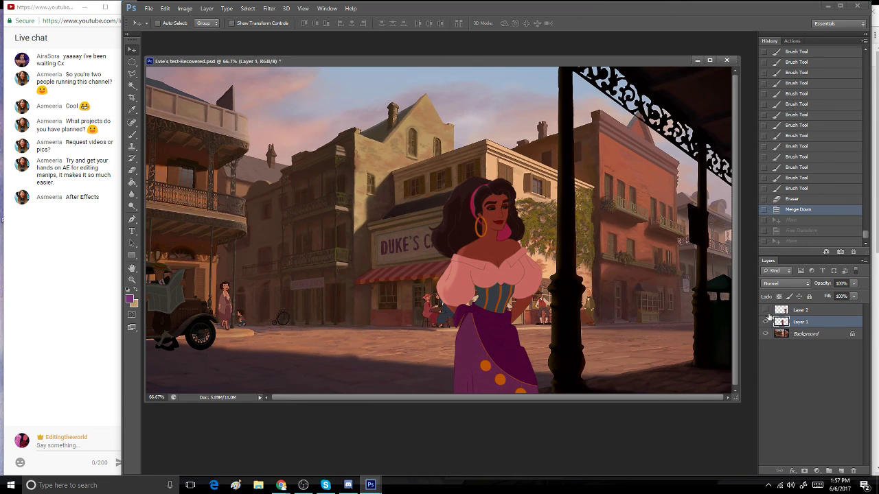
{"action": "left_click", "coordinate": [766, 311]}
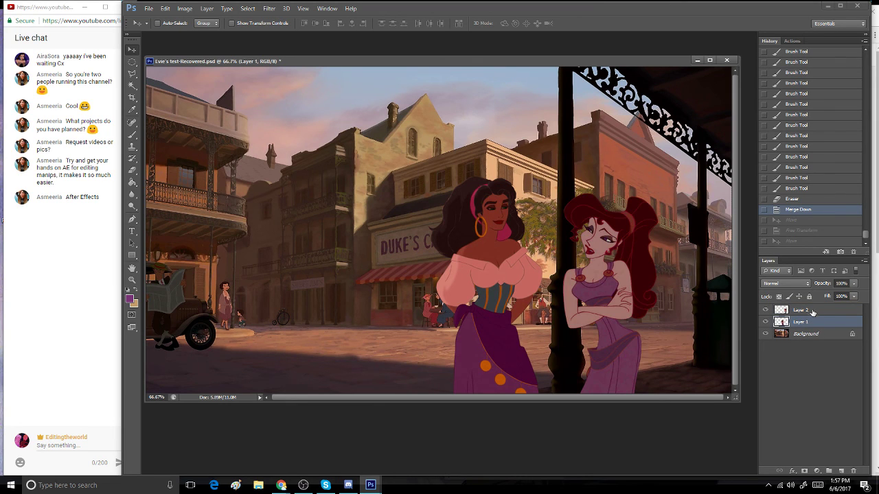
{"action": "left_click", "coordinate": [185, 9]}
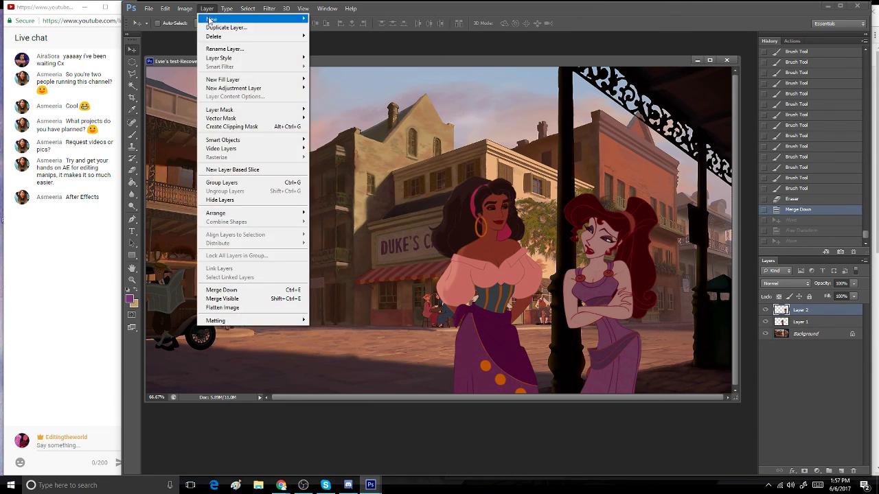
{"action": "mouse_move", "coordinate": [206, 32]}
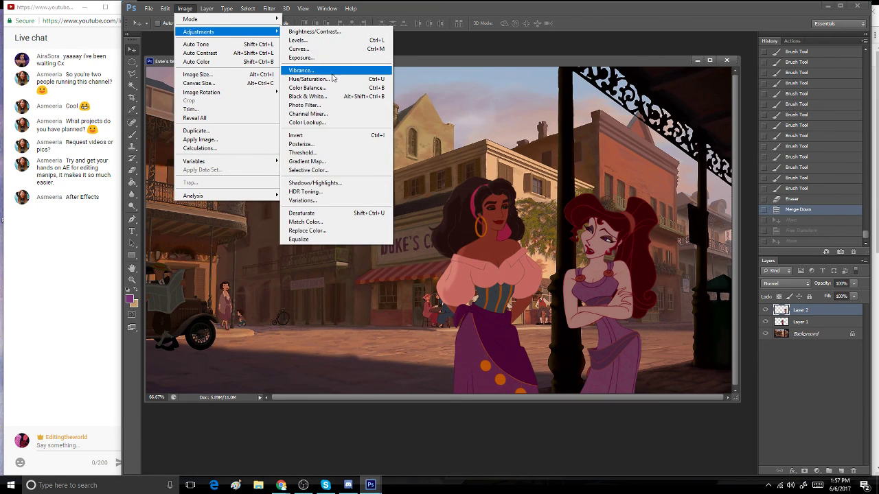
{"action": "mouse_move", "coordinate": [207, 8]}
{"action": "mouse_move", "coordinate": [275, 88]}
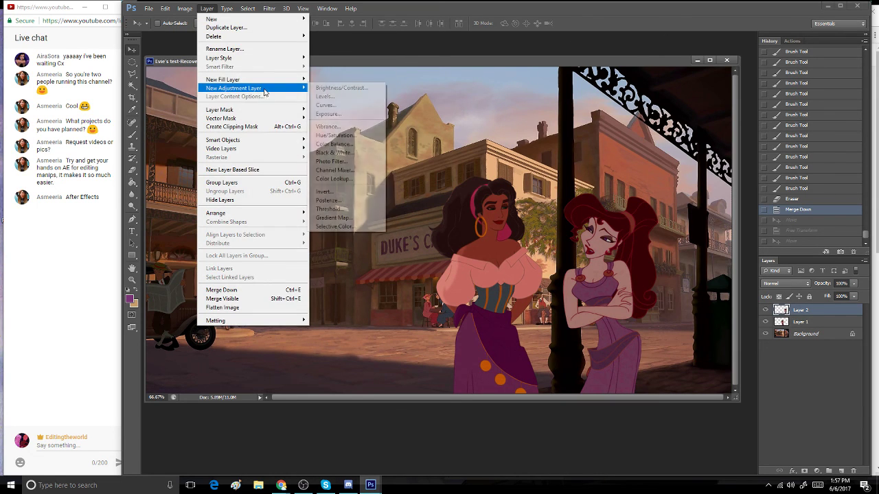
{"action": "left_click", "coordinate": [342, 128]}
{"action": "left_click", "coordinate": [513, 151]}
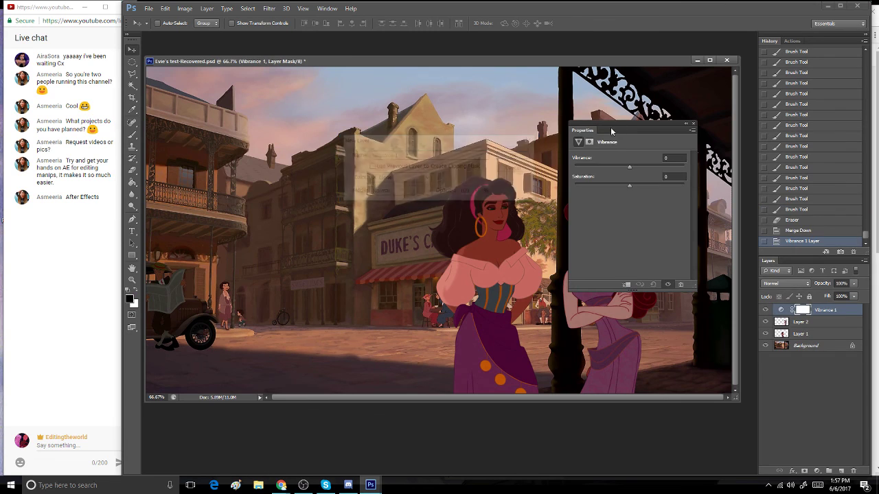
- Set the adjustment layer's vibrance to +46 and merge it down into Layer 2
{"action": "left_click_drag", "start_coordinate": [613, 132], "coordinate": [277, 151]}
{"action": "left_click", "coordinate": [310, 187]}
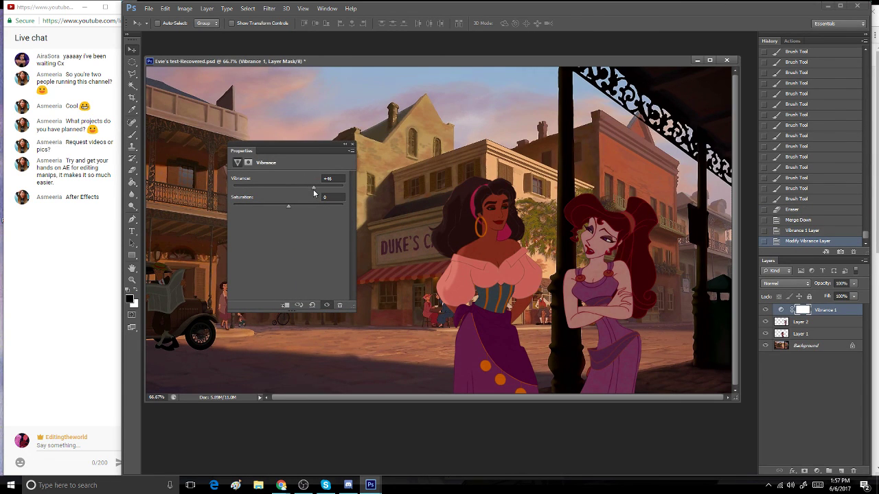
{"action": "left_click", "coordinate": [351, 144]}
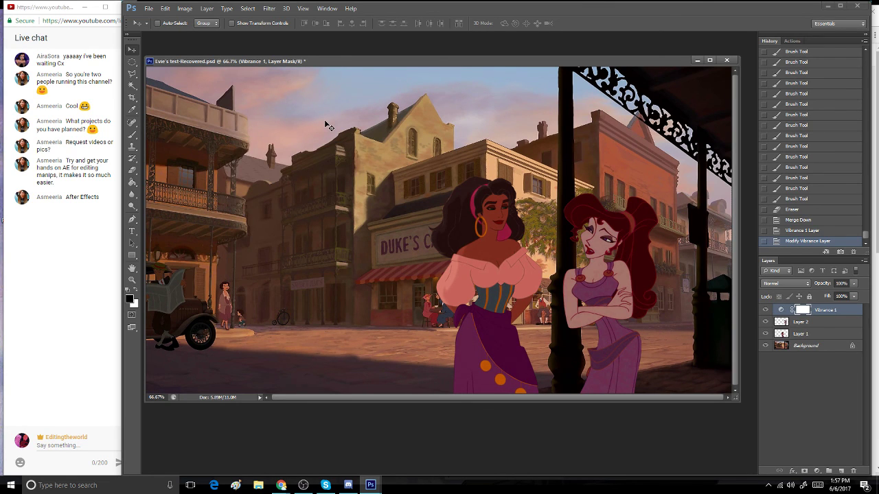
{"action": "key", "text": "ctrl+e"}
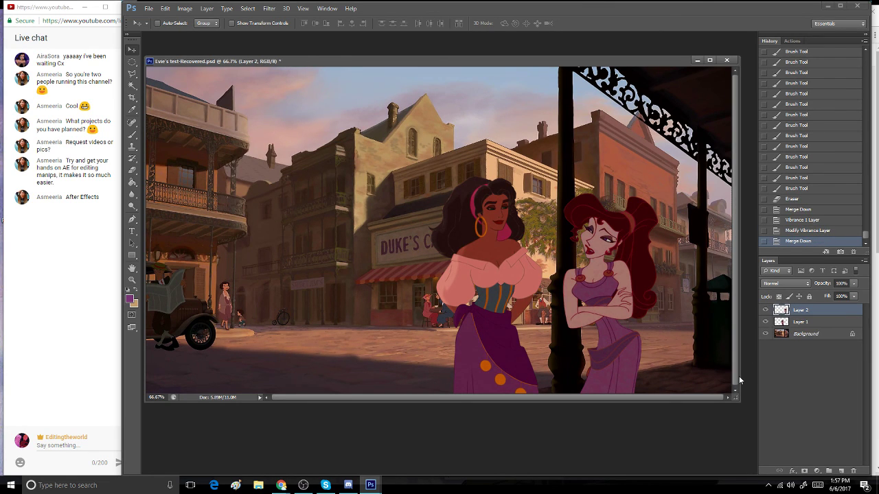
- Try Auto Contrast on the dark-haired woman's Layer 1, and revert the image to the state right after the merge
{"action": "left_click", "coordinate": [804, 321]}
{"action": "left_click", "coordinate": [166, 8]}
{"action": "mouse_move", "coordinate": [184, 9]}
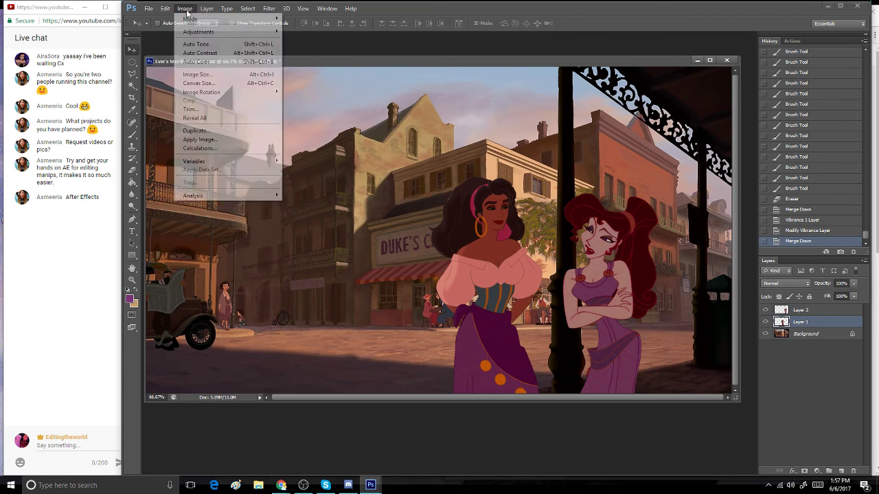
{"action": "left_click", "coordinate": [193, 51]}
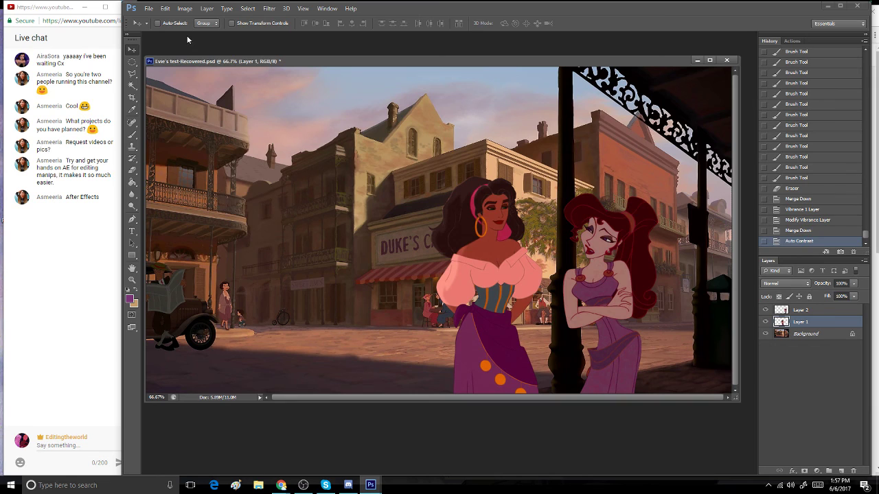
{"action": "left_click", "coordinate": [797, 230]}
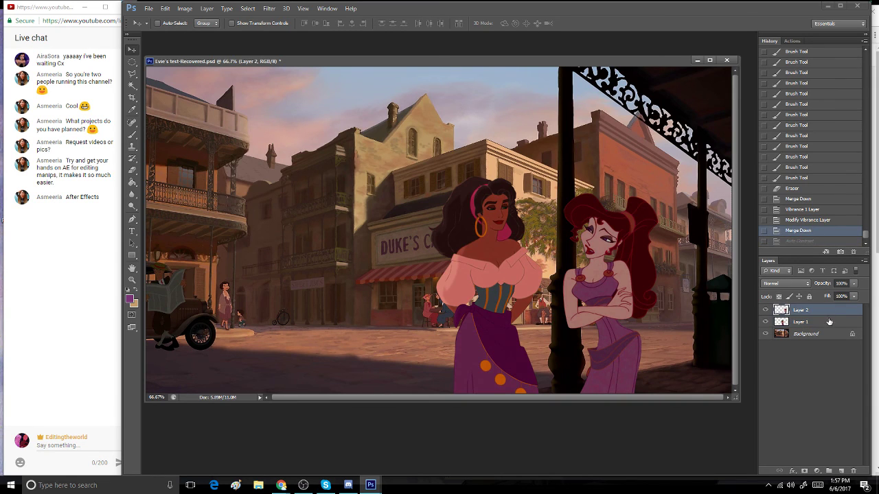
- Try a Hue/Saturation adjustment on Layer 2 with hue -106 and lightness -7, and discard it
{"action": "left_click", "coordinate": [766, 310]}
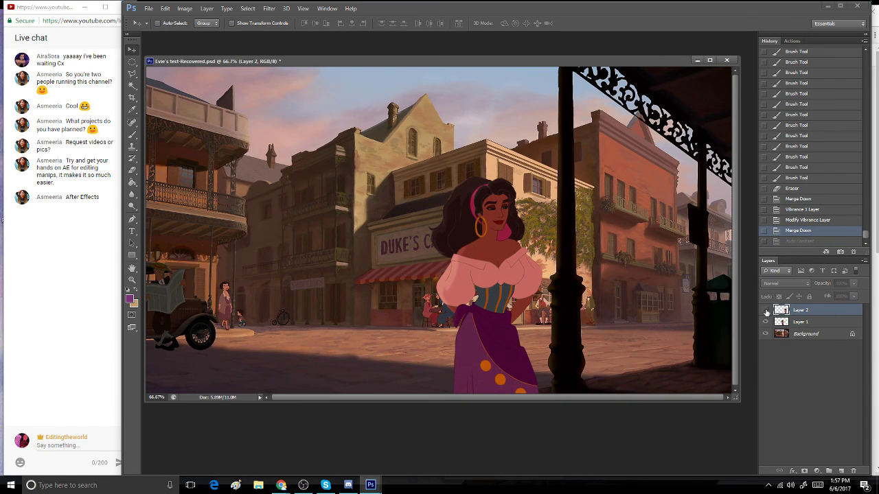
{"action": "left_click", "coordinate": [766, 310]}
{"action": "left_click", "coordinate": [185, 8]}
{"action": "mouse_move", "coordinate": [206, 31]}
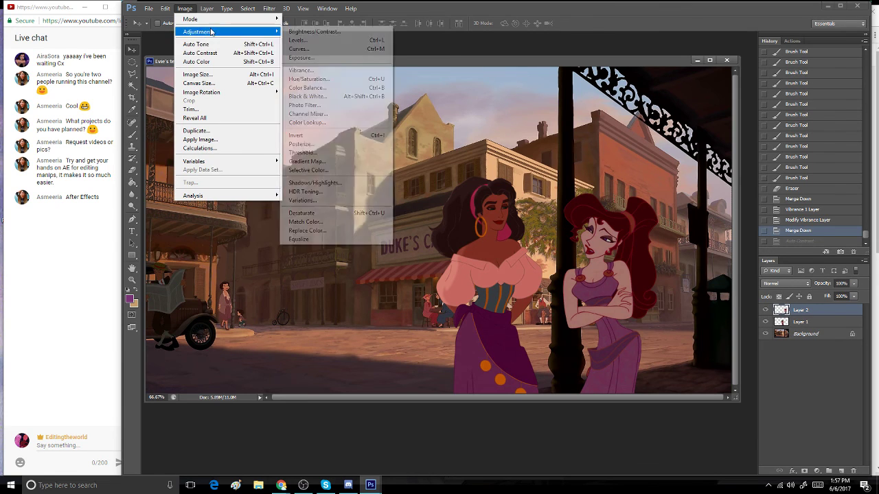
{"action": "left_click", "coordinate": [337, 82]}
{"action": "left_click_drag", "start_coordinate": [564, 111], "coordinate": [202, 145]}
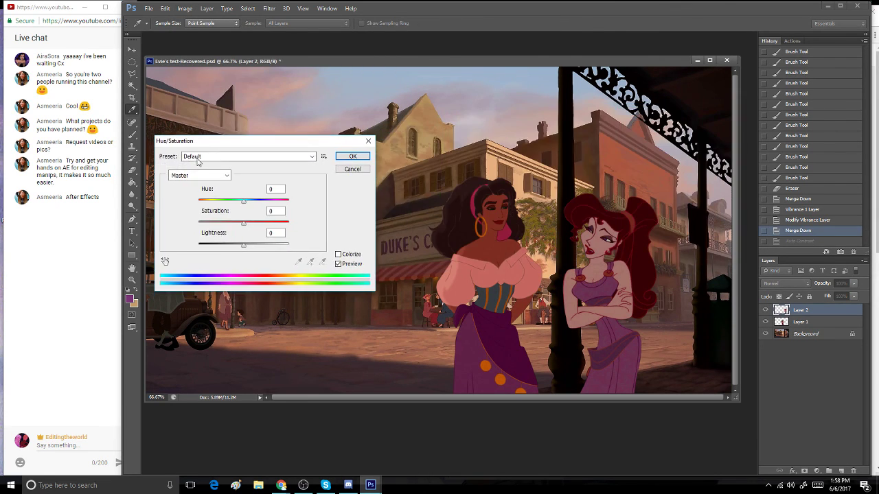
{"action": "left_click_drag", "start_coordinate": [243, 201], "coordinate": [209, 201]}
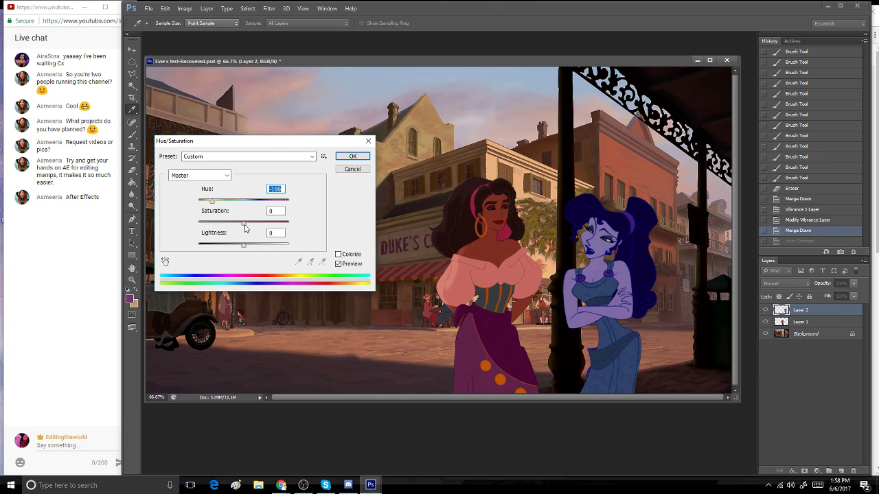
{"action": "left_click_drag", "start_coordinate": [255, 248], "coordinate": [240, 249]}
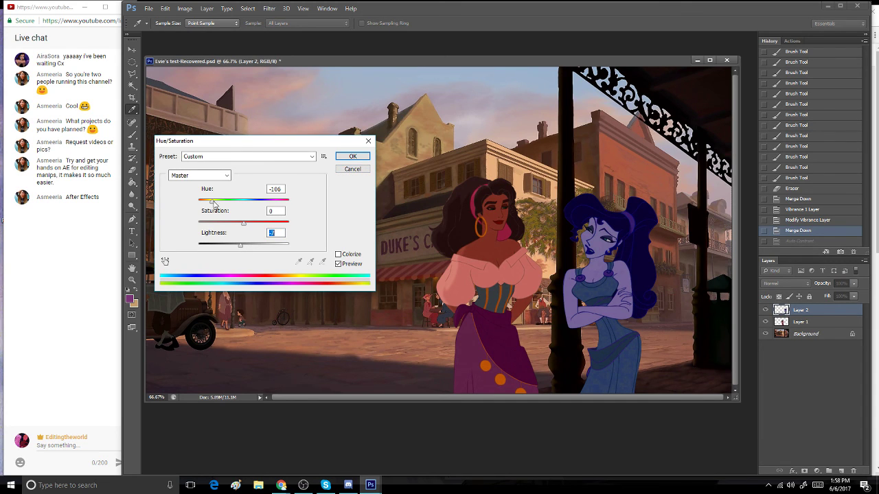
{"action": "left_click_drag", "start_coordinate": [213, 201], "coordinate": [241, 203]}
{"action": "left_click", "coordinate": [352, 168]}
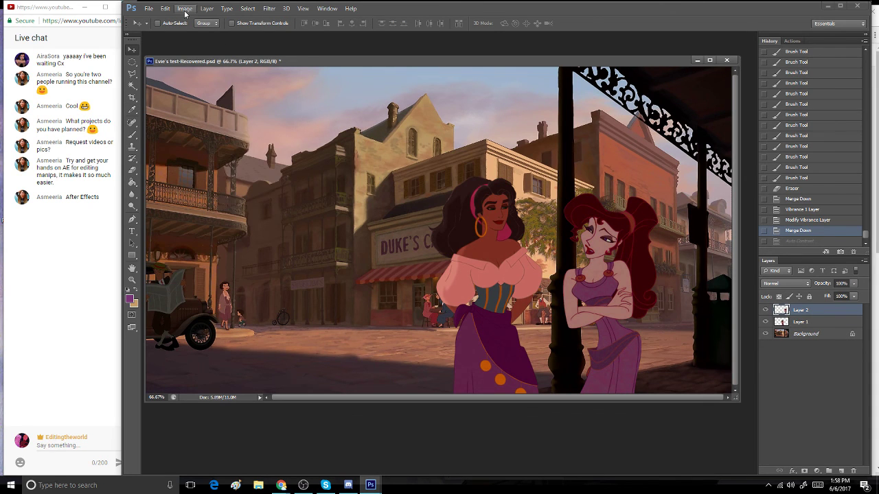
{"action": "left_click", "coordinate": [184, 8]}
{"action": "mouse_move", "coordinate": [207, 8]}
{"action": "mouse_move", "coordinate": [302, 88]}
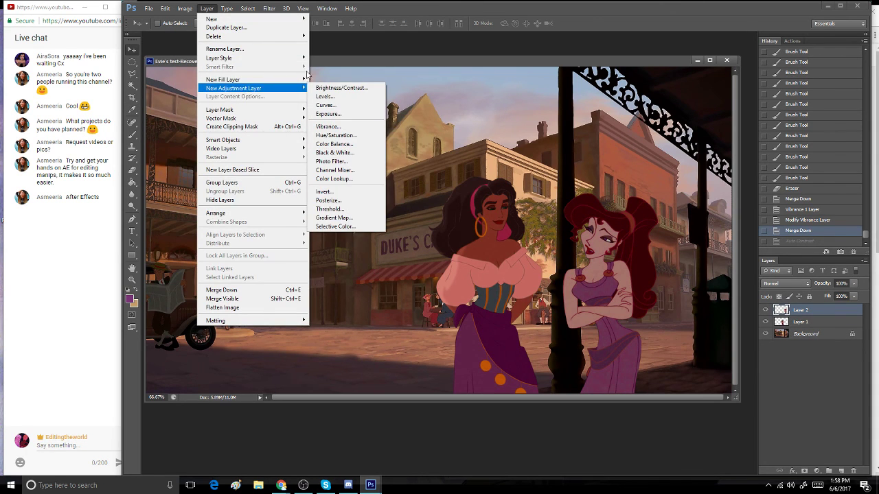
{"action": "left_click", "coordinate": [324, 191]}
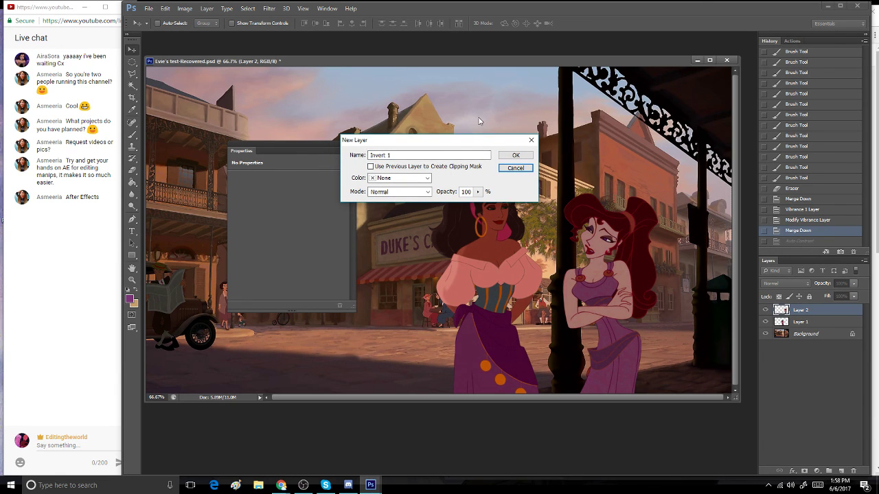
{"action": "left_click", "coordinate": [515, 167]}
- Add a Photo Filter adjustment layer with the default name above Layer 2
{"action": "left_click", "coordinate": [207, 9]}
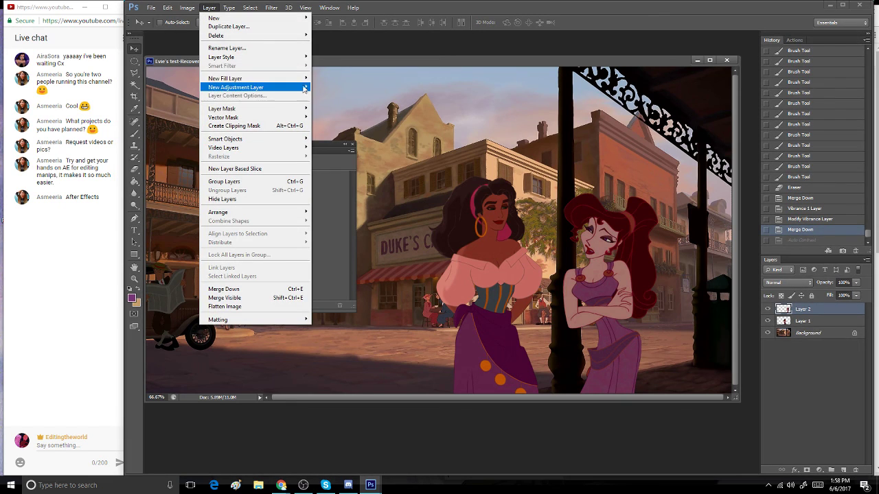
{"action": "mouse_move", "coordinate": [302, 87]}
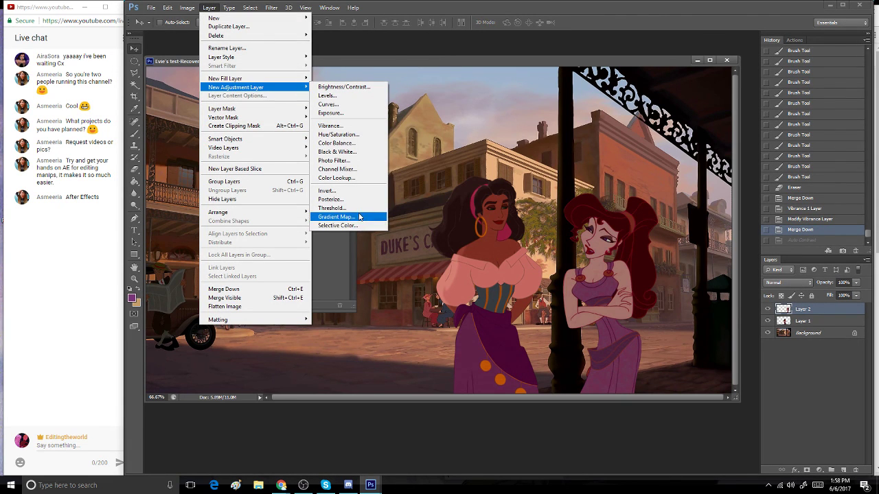
{"action": "left_click", "coordinate": [365, 167]}
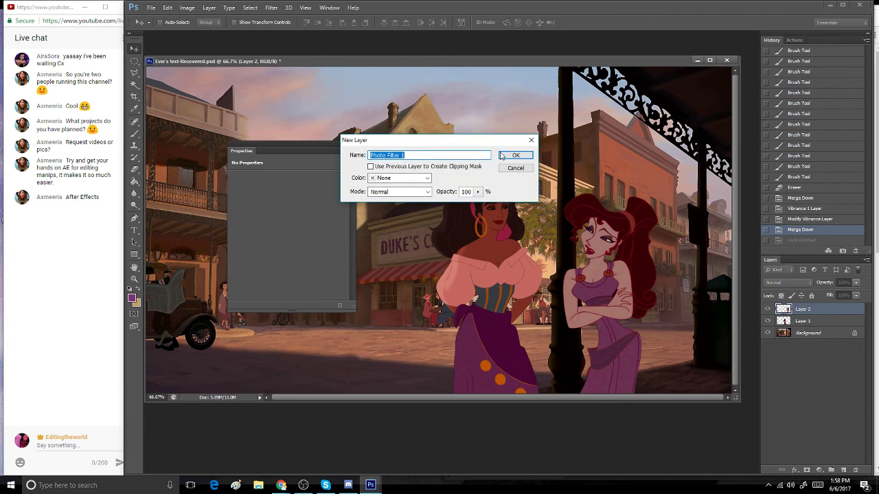
{"action": "key", "text": "Return"}
{"action": "left_click_drag", "start_coordinate": [282, 145], "coordinate": [352, 114]}
- Try Warming Filter (LBA) on the photo filter layer, set its density to 74%, and switch the filter to Sepia
{"action": "left_click", "coordinate": [369, 147]}
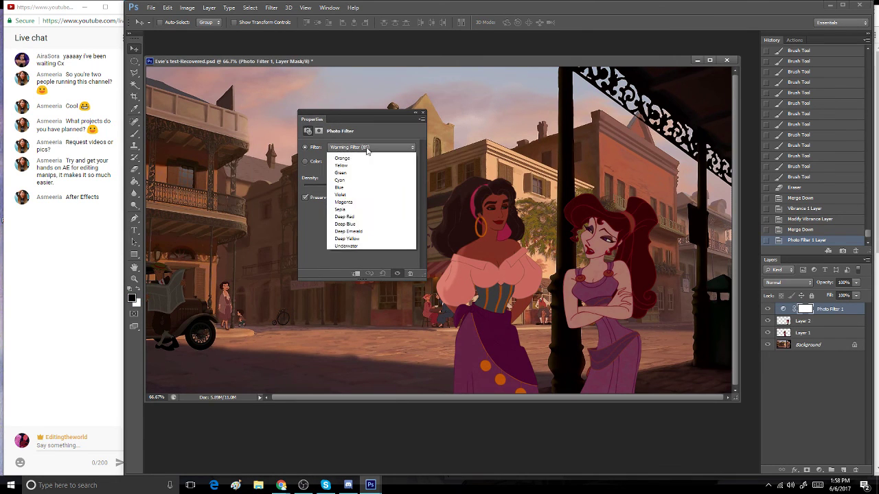
{"action": "left_click", "coordinate": [367, 165]}
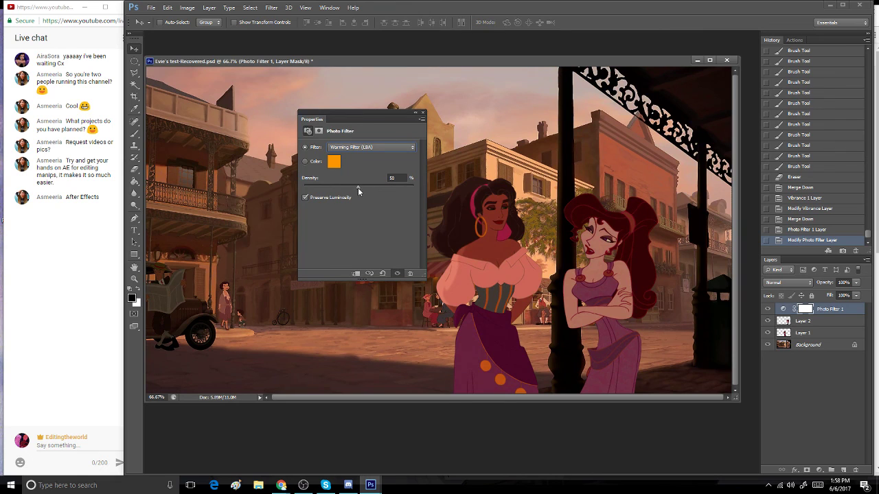
{"action": "left_click_drag", "start_coordinate": [358, 188], "coordinate": [385, 193]}
{"action": "left_click", "coordinate": [371, 146]}
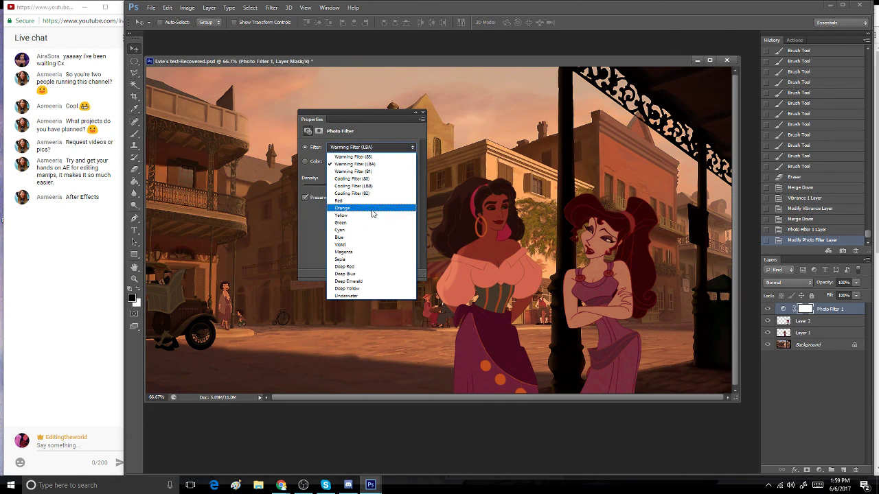
{"action": "left_click", "coordinate": [376, 260]}
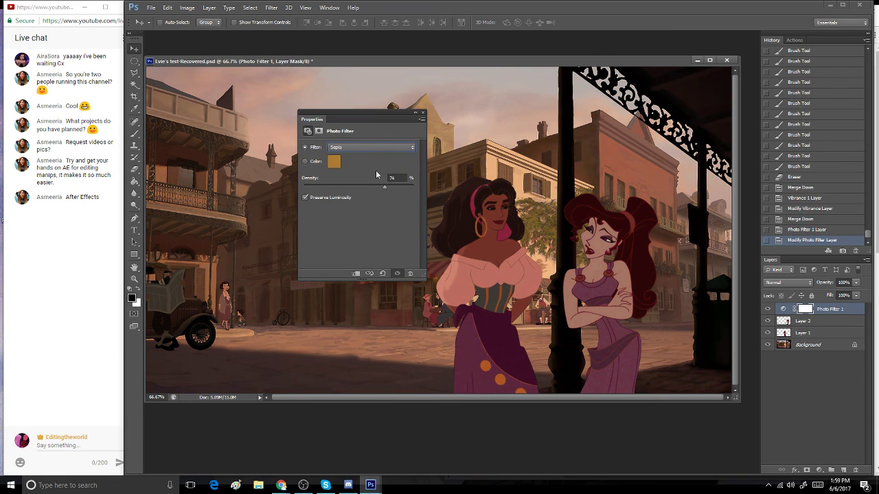
{"action": "left_click", "coordinate": [423, 113]}
- Lower the contrast of the red-haired woman's Layer 2 to about -24 with Brightness/Contrast, and hide the Photo Filter 1 layer
{"action": "left_click", "coordinate": [768, 333]}
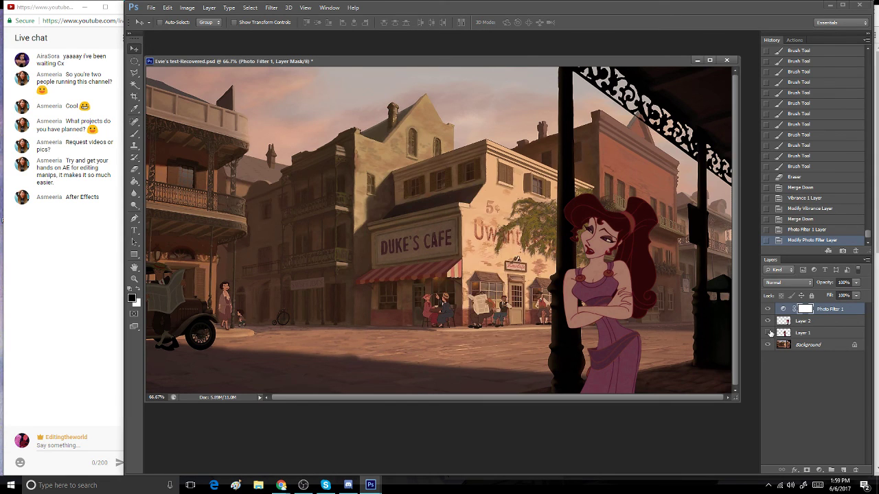
{"action": "left_click", "coordinate": [768, 333]}
{"action": "left_click", "coordinate": [802, 322]}
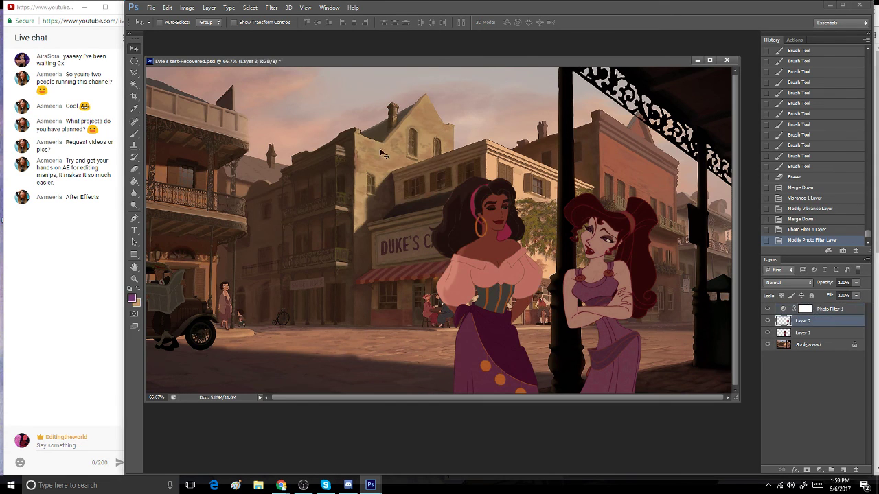
{"action": "left_click", "coordinate": [176, 9]}
{"action": "mouse_move", "coordinate": [187, 8]}
{"action": "mouse_move", "coordinate": [227, 30]}
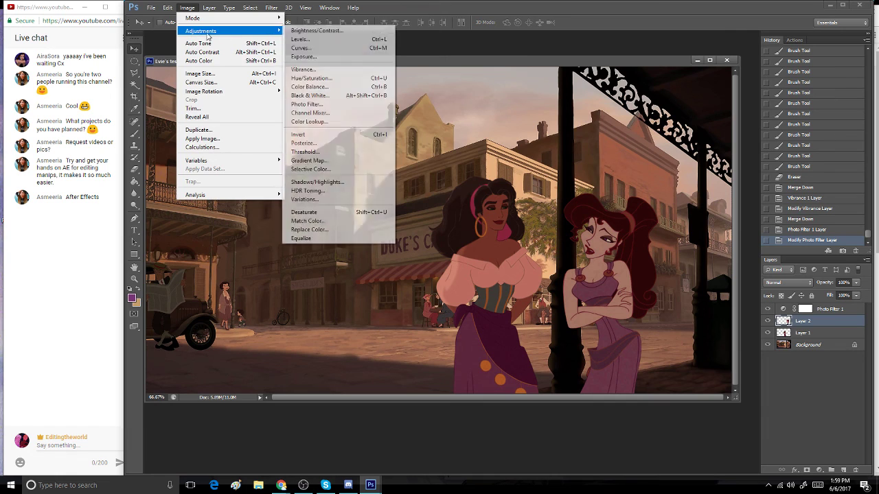
{"action": "left_click", "coordinate": [316, 31]}
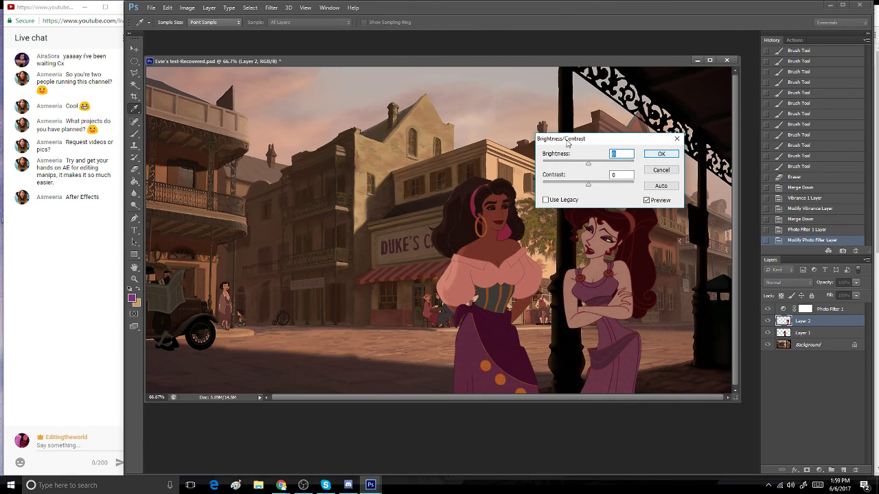
{"action": "left_click_drag", "start_coordinate": [569, 140], "coordinate": [110, 112]}
{"action": "left_click_drag", "start_coordinate": [106, 152], "coordinate": [104, 153]}
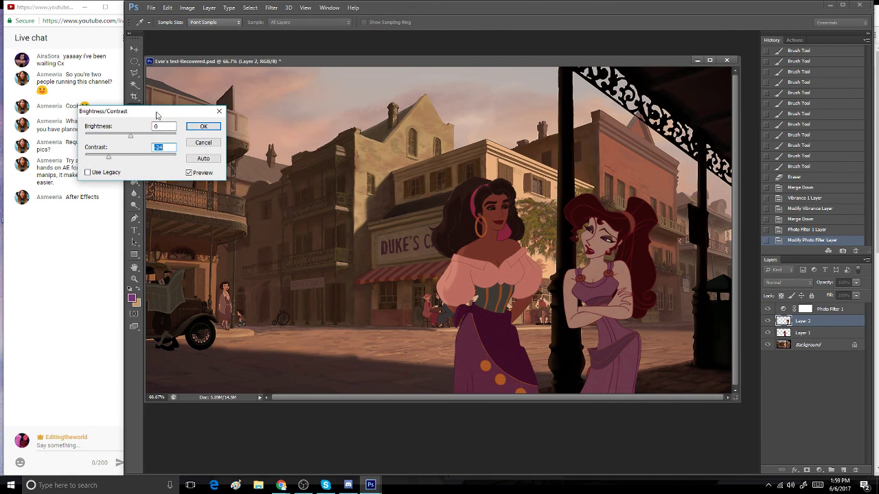
{"action": "left_click_drag", "start_coordinate": [157, 111], "coordinate": [327, 121]}
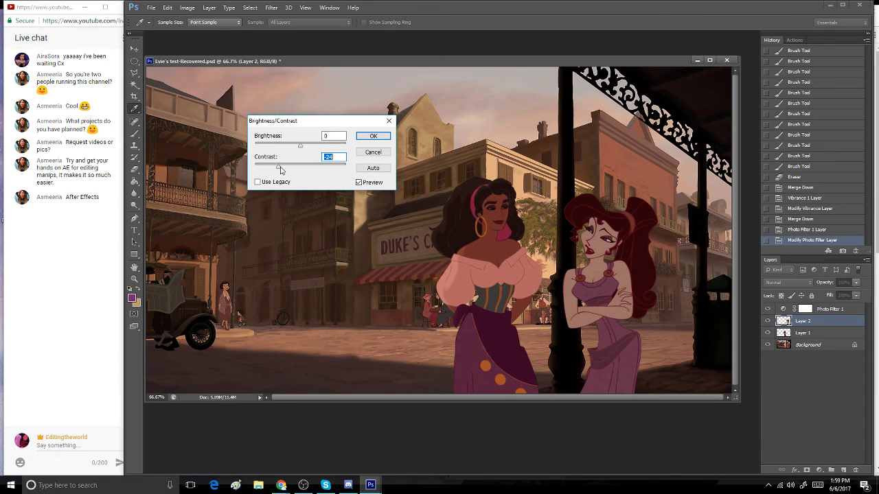
{"action": "left_click_drag", "start_coordinate": [278, 168], "coordinate": [281, 169]}
{"action": "left_click", "coordinate": [371, 137]}
{"action": "left_click", "coordinate": [766, 311]}
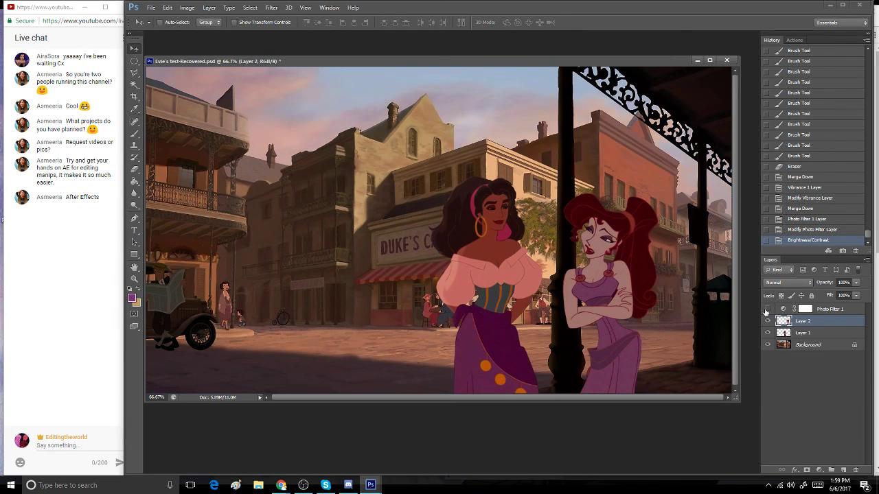
- Add a new empty layer directly above the red-haired woman's Layer 2
{"action": "left_click", "coordinate": [843, 470]}
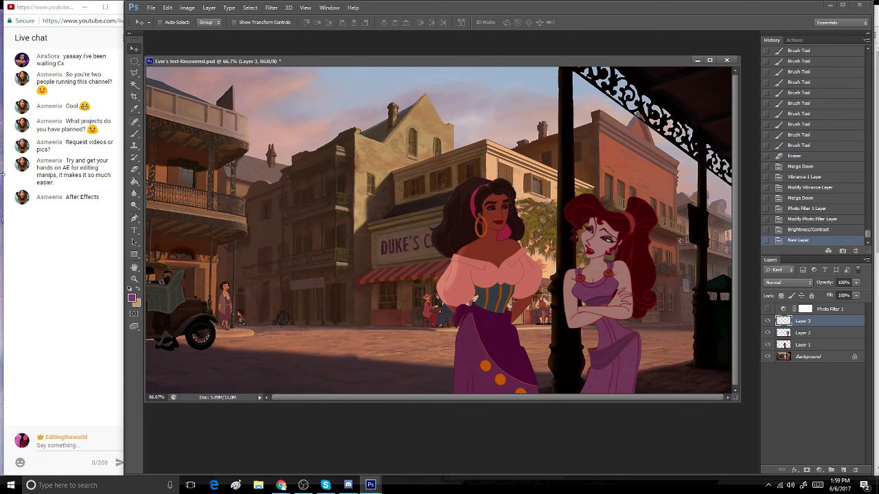
{"action": "left_click", "coordinate": [135, 278]}
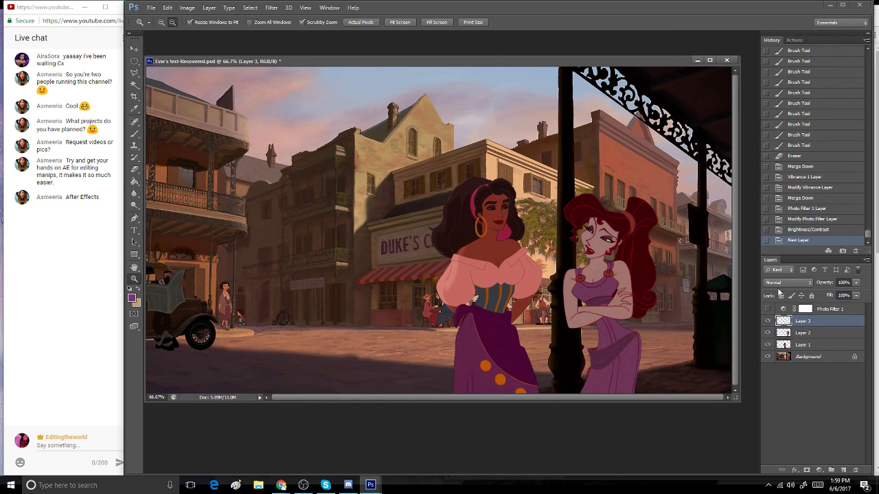
{"action": "left_click", "coordinate": [650, 294], "text": "alt"}
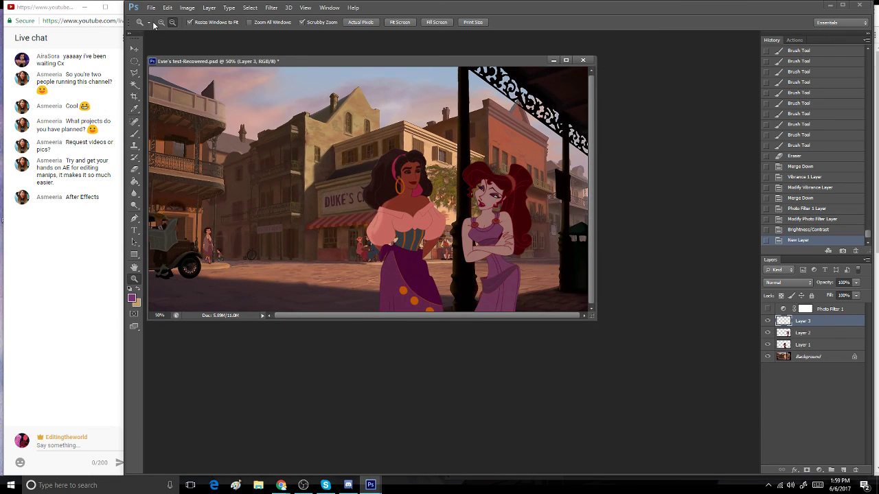
{"action": "left_click", "coordinate": [634, 341]}
{"action": "left_click", "coordinate": [649, 342]}
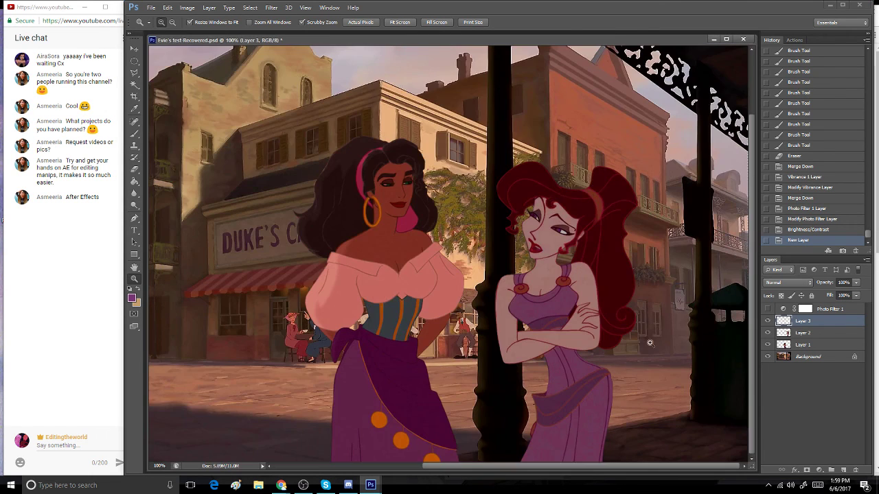
{"action": "left_click", "coordinate": [636, 309]}
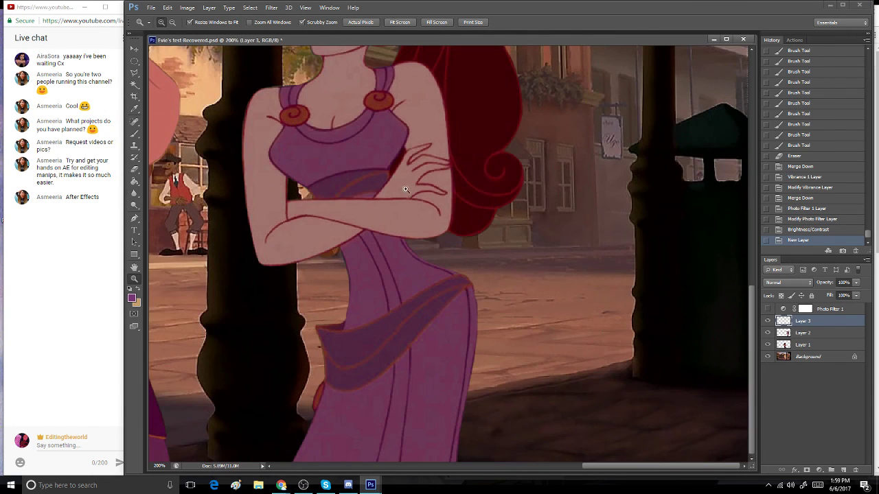
{"action": "scroll", "coordinate": [406, 189], "scroll_direction": "up", "scroll_amount": 5}
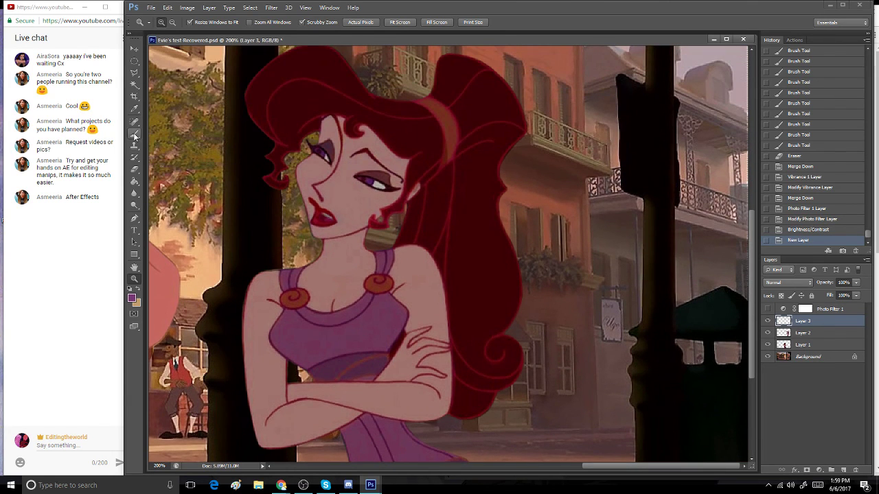
- Choose the Brush tool and set the foreground colour to the golden orange #d09538
{"action": "left_click", "coordinate": [134, 135]}
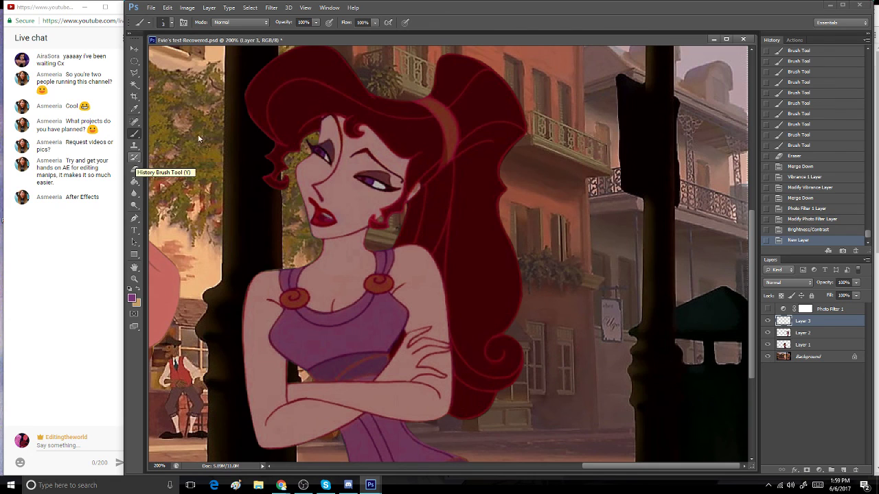
{"action": "left_click", "coordinate": [132, 298]}
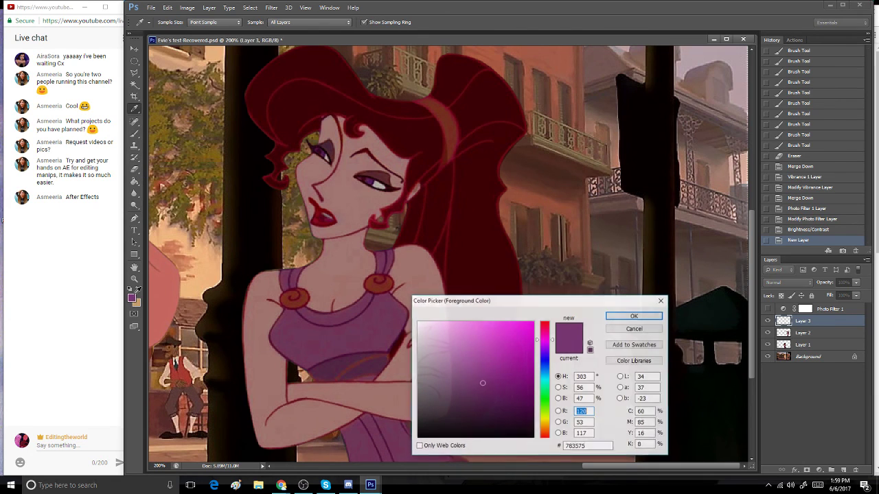
{"action": "left_click", "coordinate": [351, 272]}
{"action": "left_click", "coordinate": [468, 341]}
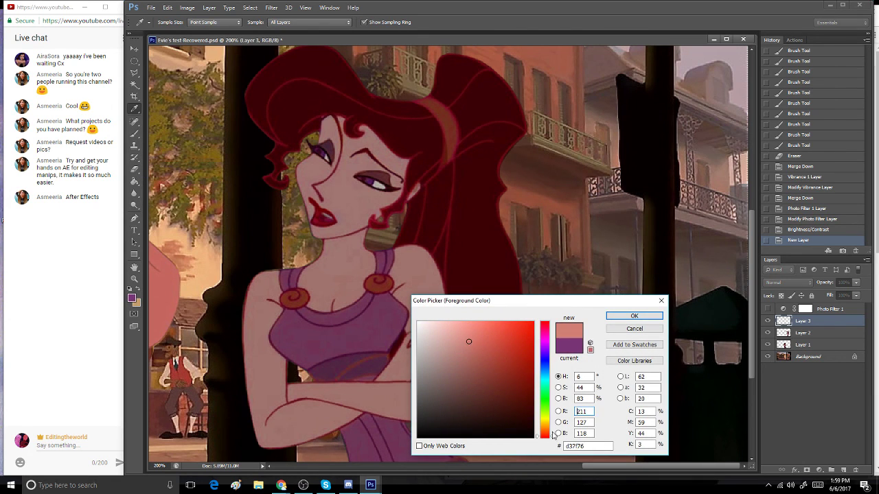
{"action": "left_click", "coordinate": [544, 426]}
{"action": "left_click_drag", "start_coordinate": [544, 428], "coordinate": [544, 426]}
{"action": "left_click", "coordinate": [495, 343]}
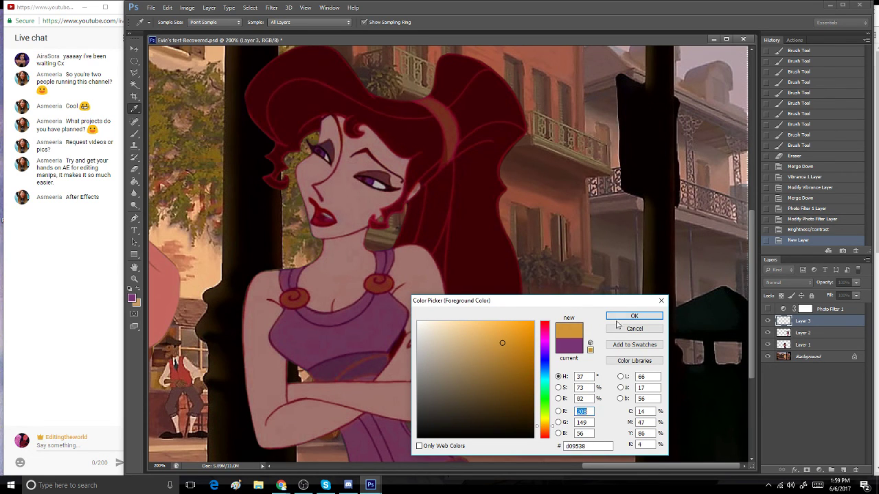
{"action": "left_click", "coordinate": [621, 316]}
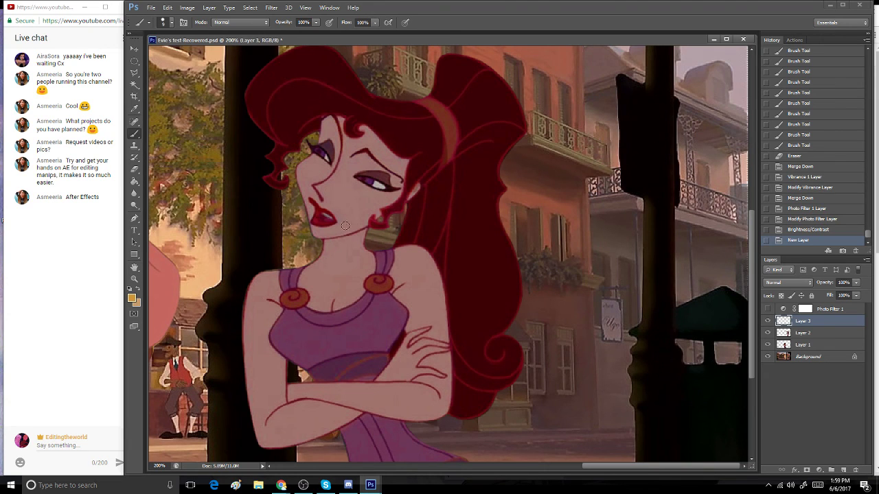
- Paint a first orange stroke on the red-haired woman's neck and set Layer 3's blending mode to Overlay
{"action": "left_click_drag", "start_coordinate": [328, 248], "coordinate": [333, 276]}
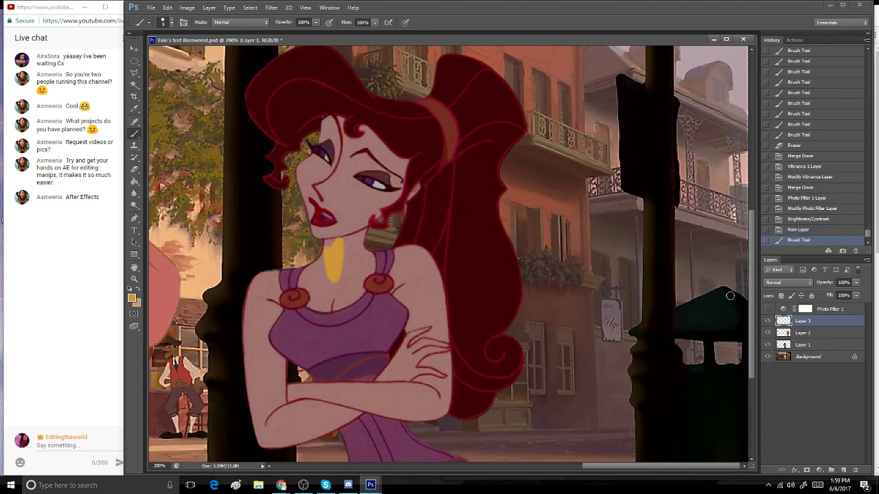
{"action": "left_click", "coordinate": [787, 283]}
{"action": "left_click", "coordinate": [789, 180]}
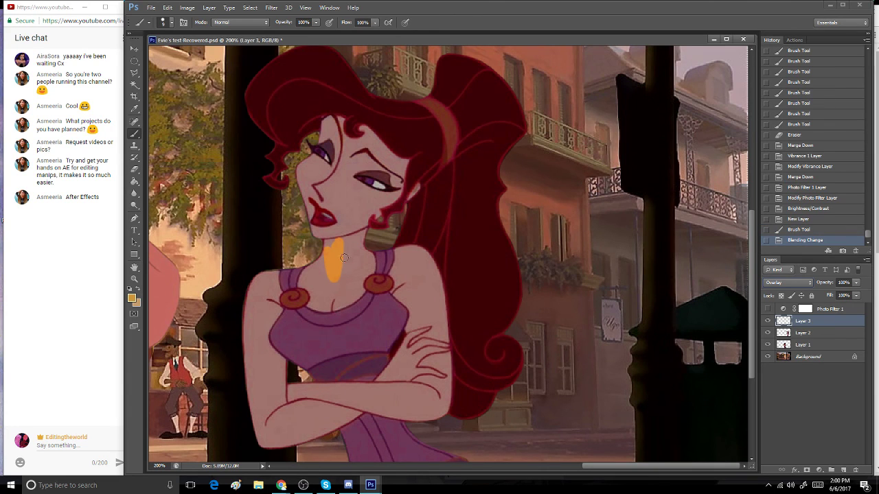
- Paint orange over the red-haired woman's chin and jaw below the lips, using a smaller brush up to the outlines
{"action": "left_click_drag", "start_coordinate": [352, 221], "coordinate": [329, 231]}
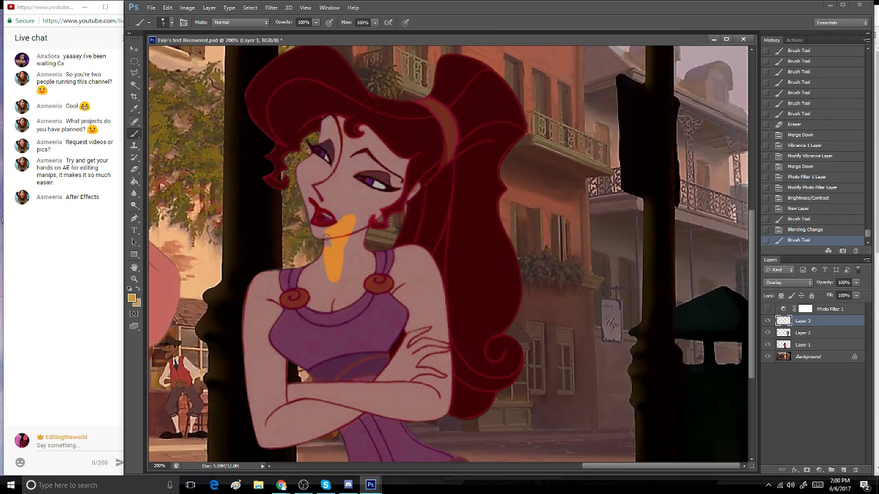
{"action": "left_click", "coordinate": [325, 236]}
{"action": "left_click", "coordinate": [328, 232]}
{"action": "left_click", "coordinate": [323, 234]}
{"action": "left_click", "coordinate": [316, 234]}
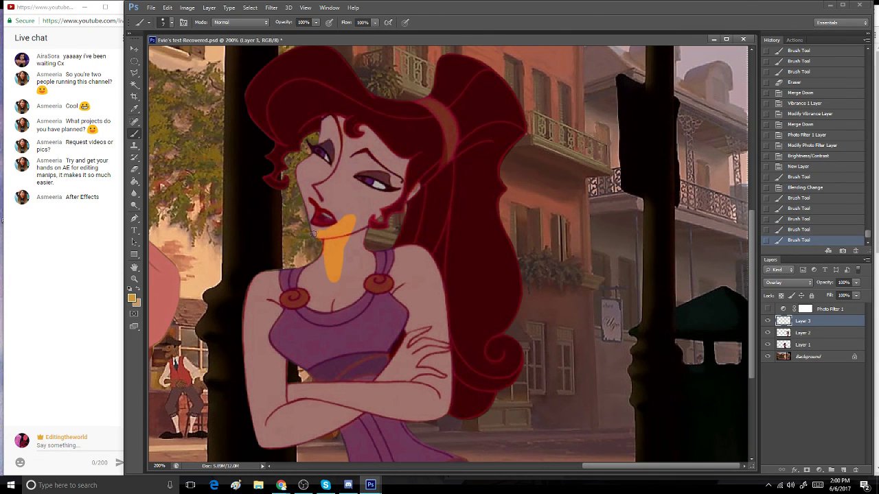
{"action": "left_click", "coordinate": [318, 235]}
{"action": "left_click", "coordinate": [318, 234]}
{"action": "left_click", "coordinate": [322, 230]}
{"action": "left_click", "coordinate": [320, 228]}
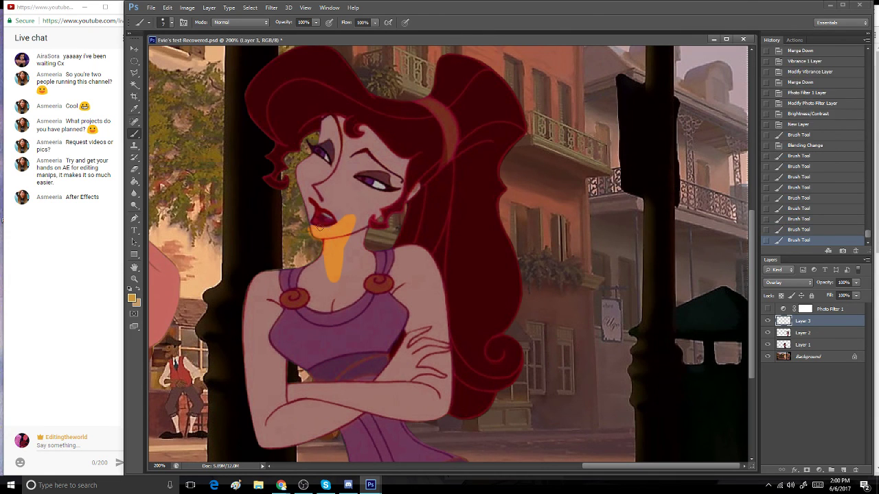
{"action": "left_click", "coordinate": [307, 226]}
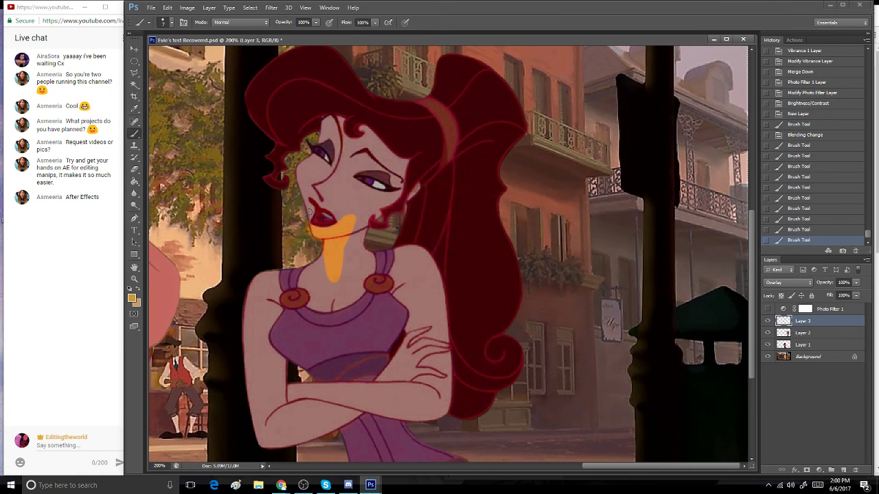
- Paint orange over the red-haired woman's nose, both cheeks and the skin beside her hair curls and outer eye
{"action": "mouse_move", "coordinate": [310, 210]}
{"action": "left_mouse_down"}
{"action": "mouse_move", "coordinate": [294, 160]}
{"action": "mouse_move", "coordinate": [299, 179]}
{"action": "mouse_move", "coordinate": [312, 180]}
{"action": "mouse_move", "coordinate": [294, 161]}
{"action": "mouse_move", "coordinate": [302, 176]}
{"action": "mouse_move", "coordinate": [311, 160]}
{"action": "mouse_move", "coordinate": [320, 192]}
{"action": "left_mouse_up"}
{"action": "left_click", "coordinate": [324, 169]}
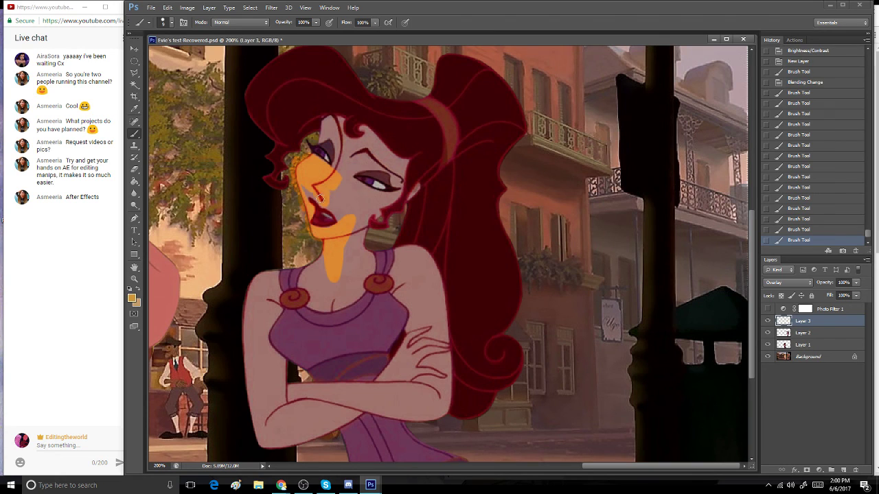
{"action": "left_click_drag", "start_coordinate": [300, 182], "coordinate": [311, 192]}
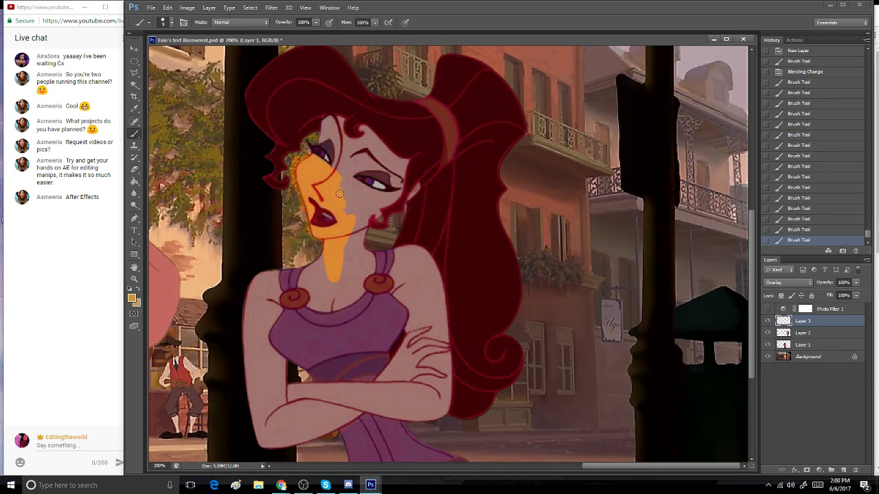
{"action": "mouse_move", "coordinate": [340, 193]}
{"action": "left_mouse_down"}
{"action": "mouse_move", "coordinate": [379, 197]}
{"action": "mouse_move", "coordinate": [343, 215]}
{"action": "mouse_move", "coordinate": [359, 203]}
{"action": "mouse_move", "coordinate": [352, 227]}
{"action": "mouse_move", "coordinate": [370, 206]}
{"action": "left_mouse_up"}
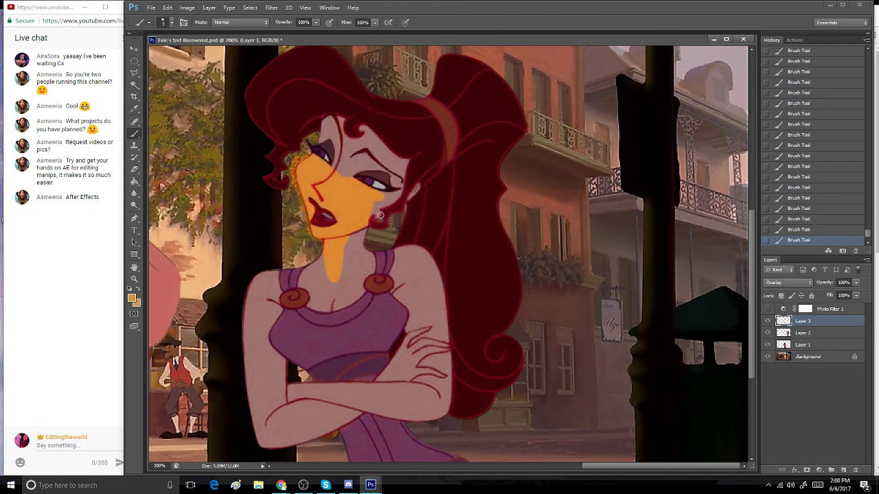
{"action": "left_click_drag", "start_coordinate": [378, 216], "coordinate": [382, 211]}
{"action": "left_click_drag", "start_coordinate": [396, 197], "coordinate": [401, 187]}
{"action": "left_click", "coordinate": [400, 185]}
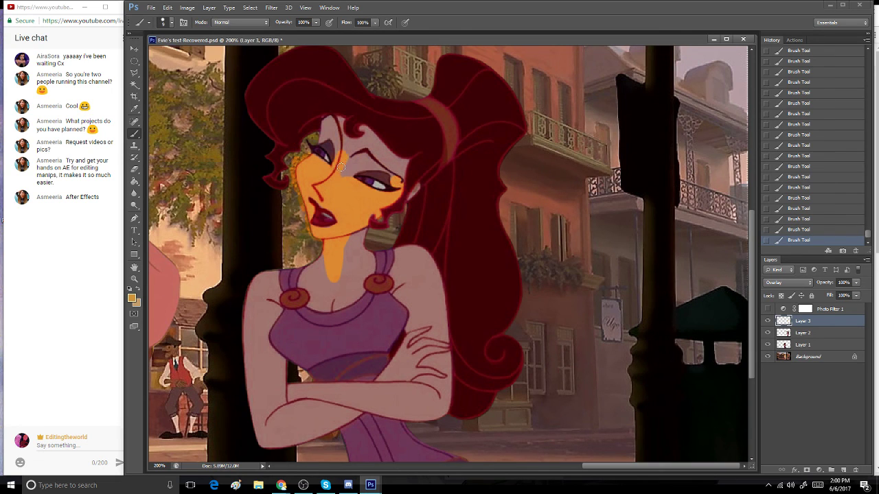
- Paint orange over the red-haired woman's forehead and brow area, adjusting the brush size to stay inside the hairline
{"action": "left_click_drag", "start_coordinate": [350, 170], "coordinate": [362, 159]}
{"action": "key", "text": "bracketleft"}
{"action": "left_click_drag", "start_coordinate": [375, 165], "coordinate": [370, 165]}
{"action": "left_click_drag", "start_coordinate": [400, 174], "coordinate": [402, 170]}
{"action": "mouse_move", "coordinate": [368, 138]}
{"action": "left_mouse_down"}
{"action": "mouse_move", "coordinate": [349, 148]}
{"action": "mouse_move", "coordinate": [370, 147]}
{"action": "mouse_move", "coordinate": [369, 137]}
{"action": "mouse_move", "coordinate": [386, 163]}
{"action": "left_mouse_up"}
{"action": "key", "text": "bracketright"}
{"action": "key", "text": "bracketright"}
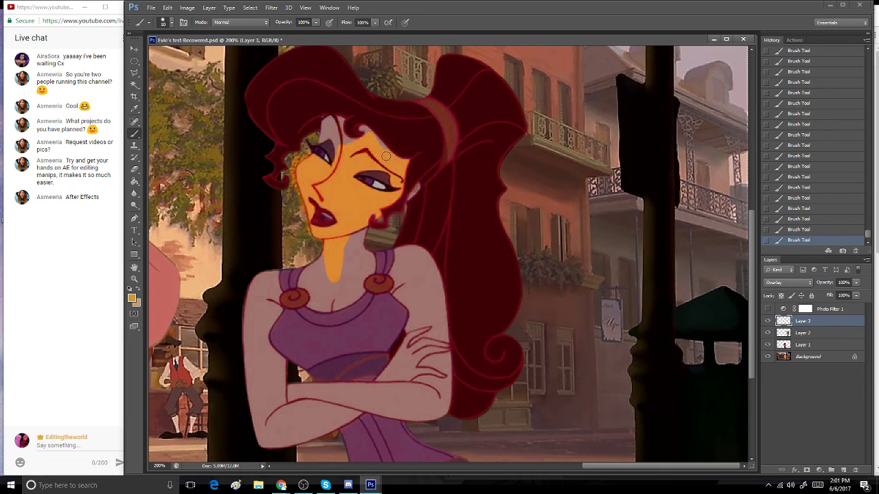
{"action": "left_click", "coordinate": [386, 156]}
{"action": "left_click", "coordinate": [369, 132]}
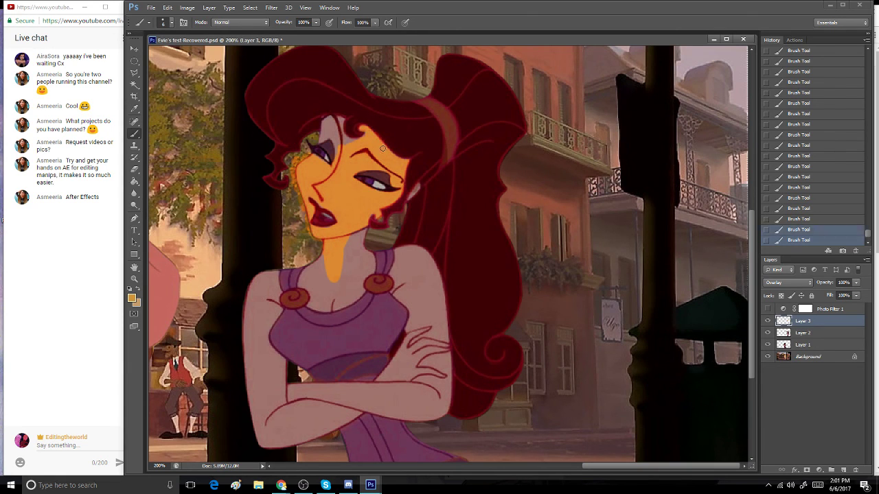
{"action": "left_click", "coordinate": [340, 142]}
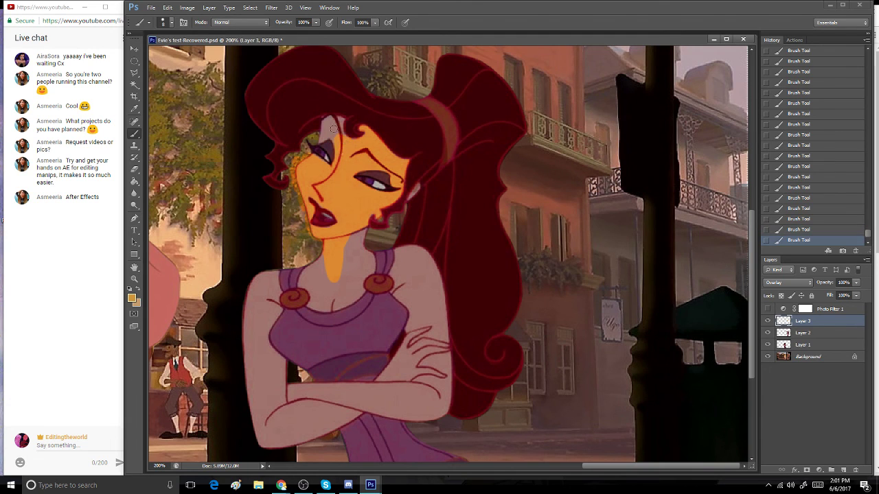
{"action": "left_click_drag", "start_coordinate": [335, 126], "coordinate": [327, 122]}
- Extend the orange paint on the red-haired woman's neck and fill her ear with a finer brush
{"action": "scroll", "coordinate": [751, 229], "scroll_direction": "down", "scroll_amount": 2}
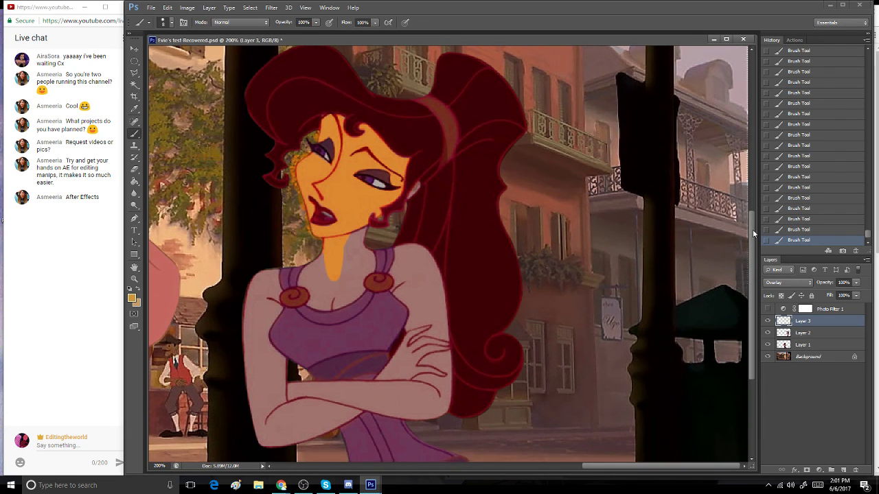
{"action": "mouse_move", "coordinate": [337, 218]}
{"action": "left_mouse_down"}
{"action": "mouse_move", "coordinate": [329, 247]}
{"action": "mouse_move", "coordinate": [358, 231]}
{"action": "left_mouse_up"}
{"action": "key", "text": "bracketleft"}
{"action": "key", "text": "bracketleft"}
{"action": "key", "text": "bracketleft"}
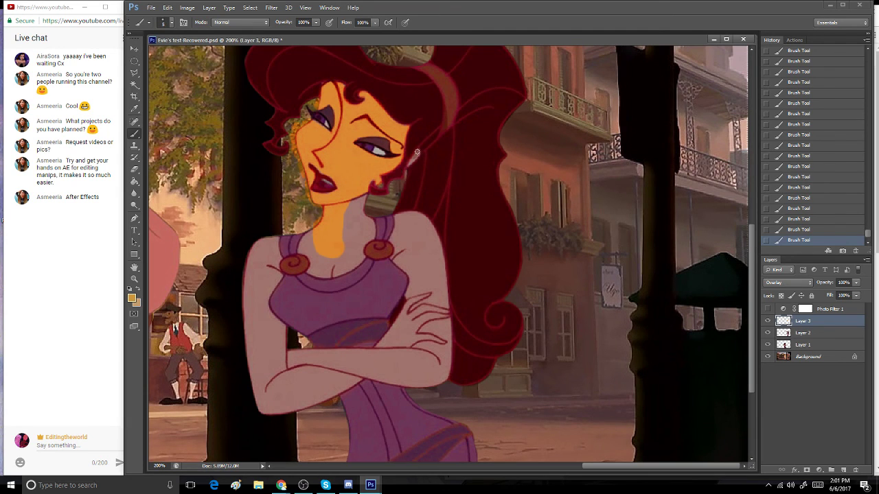
{"action": "left_click_drag", "start_coordinate": [416, 158], "coordinate": [418, 152]}
- Paint orange over the rest of the red-haired woman's neck, chest, shoulders, crossed arms and hand with a larger brush
{"action": "key", "text": "bracketright"}
{"action": "key", "text": "bracketright"}
{"action": "mouse_move", "coordinate": [357, 197]}
{"action": "left_mouse_down"}
{"action": "mouse_move", "coordinate": [365, 239]}
{"action": "mouse_move", "coordinate": [316, 250]}
{"action": "mouse_move", "coordinate": [315, 267]}
{"action": "mouse_move", "coordinate": [309, 238]}
{"action": "mouse_move", "coordinate": [304, 249]}
{"action": "mouse_move", "coordinate": [317, 225]}
{"action": "mouse_move", "coordinate": [311, 267]}
{"action": "mouse_move", "coordinate": [346, 259]}
{"action": "mouse_move", "coordinate": [338, 271]}
{"action": "mouse_move", "coordinate": [328, 266]}
{"action": "mouse_move", "coordinate": [353, 254]}
{"action": "mouse_move", "coordinate": [350, 229]}
{"action": "left_mouse_up"}
{"action": "mouse_move", "coordinate": [406, 258]}
{"action": "left_mouse_down"}
{"action": "mouse_move", "coordinate": [404, 224]}
{"action": "mouse_move", "coordinate": [430, 233]}
{"action": "mouse_move", "coordinate": [418, 219]}
{"action": "mouse_move", "coordinate": [442, 288]}
{"action": "mouse_move", "coordinate": [433, 251]}
{"action": "mouse_move", "coordinate": [440, 314]}
{"action": "mouse_move", "coordinate": [432, 242]}
{"action": "mouse_move", "coordinate": [441, 325]}
{"action": "mouse_move", "coordinate": [413, 250]}
{"action": "left_mouse_up"}
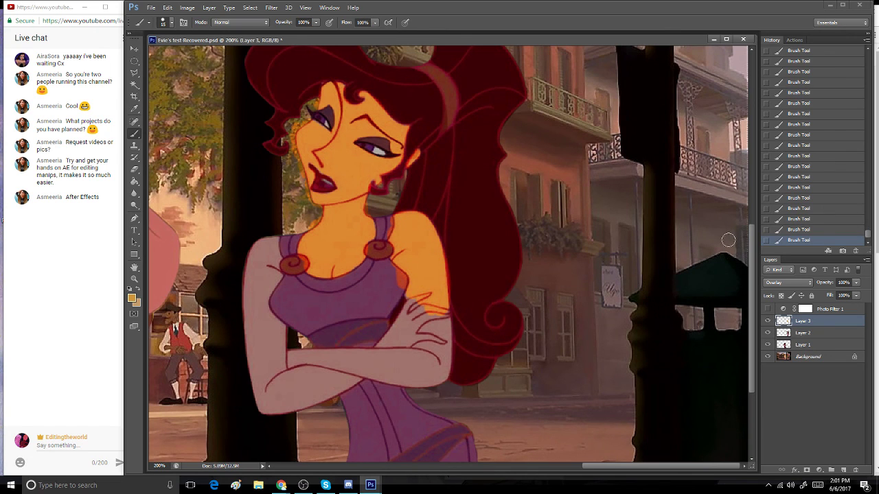
{"action": "scroll", "coordinate": [716, 247], "scroll_direction": "down", "scroll_amount": 2}
{"action": "mouse_move", "coordinate": [271, 173]}
{"action": "left_mouse_down"}
{"action": "mouse_move", "coordinate": [273, 206]}
{"action": "mouse_move", "coordinate": [263, 234]}
{"action": "mouse_move", "coordinate": [264, 180]}
{"action": "mouse_move", "coordinate": [252, 265]}
{"action": "mouse_move", "coordinate": [258, 193]}
{"action": "mouse_move", "coordinate": [261, 241]}
{"action": "mouse_move", "coordinate": [282, 292]}
{"action": "mouse_move", "coordinate": [276, 305]}
{"action": "mouse_move", "coordinate": [251, 268]}
{"action": "mouse_move", "coordinate": [269, 346]}
{"action": "mouse_move", "coordinate": [250, 288]}
{"action": "mouse_move", "coordinate": [283, 341]}
{"action": "mouse_move", "coordinate": [260, 322]}
{"action": "mouse_move", "coordinate": [270, 303]}
{"action": "mouse_move", "coordinate": [287, 323]}
{"action": "mouse_move", "coordinate": [262, 337]}
{"action": "mouse_move", "coordinate": [280, 341]}
{"action": "mouse_move", "coordinate": [259, 345]}
{"action": "mouse_move", "coordinate": [277, 330]}
{"action": "mouse_move", "coordinate": [339, 320]}
{"action": "mouse_move", "coordinate": [307, 338]}
{"action": "mouse_move", "coordinate": [288, 337]}
{"action": "mouse_move", "coordinate": [342, 311]}
{"action": "mouse_move", "coordinate": [286, 325]}
{"action": "mouse_move", "coordinate": [325, 309]}
{"action": "mouse_move", "coordinate": [281, 349]}
{"action": "mouse_move", "coordinate": [273, 324]}
{"action": "mouse_move", "coordinate": [318, 304]}
{"action": "mouse_move", "coordinate": [282, 297]}
{"action": "mouse_move", "coordinate": [302, 288]}
{"action": "mouse_move", "coordinate": [361, 294]}
{"action": "mouse_move", "coordinate": [370, 308]}
{"action": "mouse_move", "coordinate": [422, 279]}
{"action": "mouse_move", "coordinate": [371, 294]}
{"action": "mouse_move", "coordinate": [394, 299]}
{"action": "mouse_move", "coordinate": [348, 296]}
{"action": "mouse_move", "coordinate": [438, 312]}
{"action": "mouse_move", "coordinate": [438, 247]}
{"action": "mouse_move", "coordinate": [416, 274]}
{"action": "mouse_move", "coordinate": [412, 241]}
{"action": "mouse_move", "coordinate": [383, 287]}
{"action": "mouse_move", "coordinate": [428, 283]}
{"action": "left_mouse_up"}
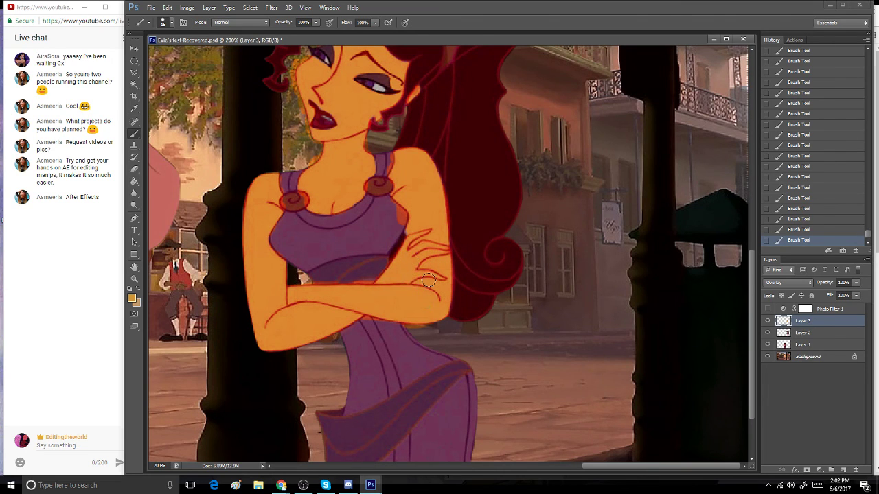
- Try merging the painted Layer 3 down into Layer 2, and undo the merge
{"action": "double_click", "coordinate": [134, 278]}
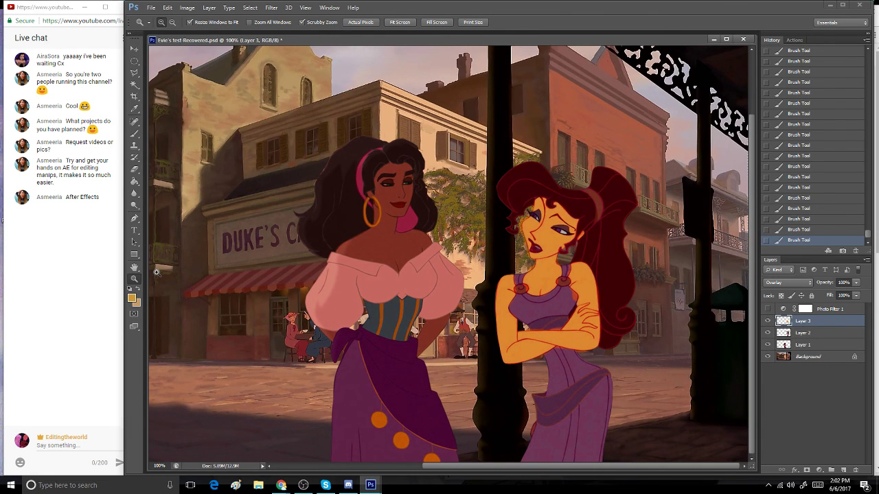
{"action": "key", "text": "ctrl+e"}
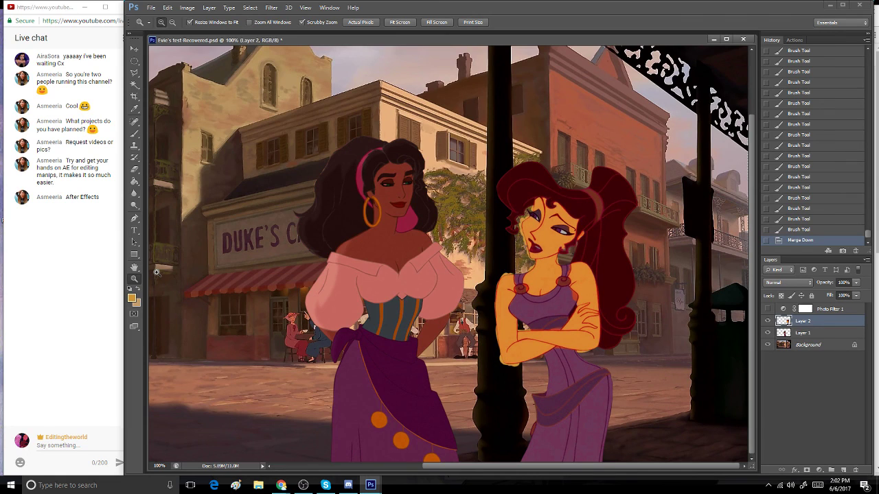
{"action": "left_click", "coordinate": [803, 234]}
{"action": "left_click", "coordinate": [793, 335]}
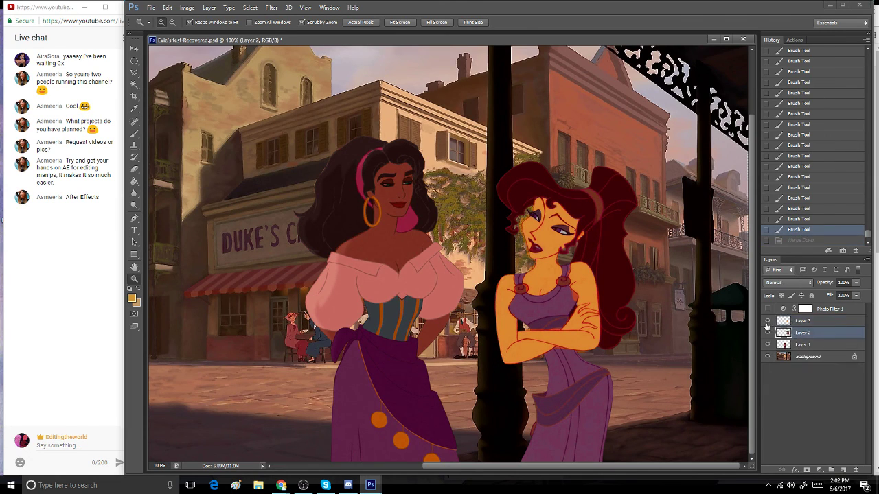
{"action": "left_click", "coordinate": [768, 322]}
{"action": "left_click", "coordinate": [768, 322]}
{"action": "left_click", "coordinate": [806, 323]}
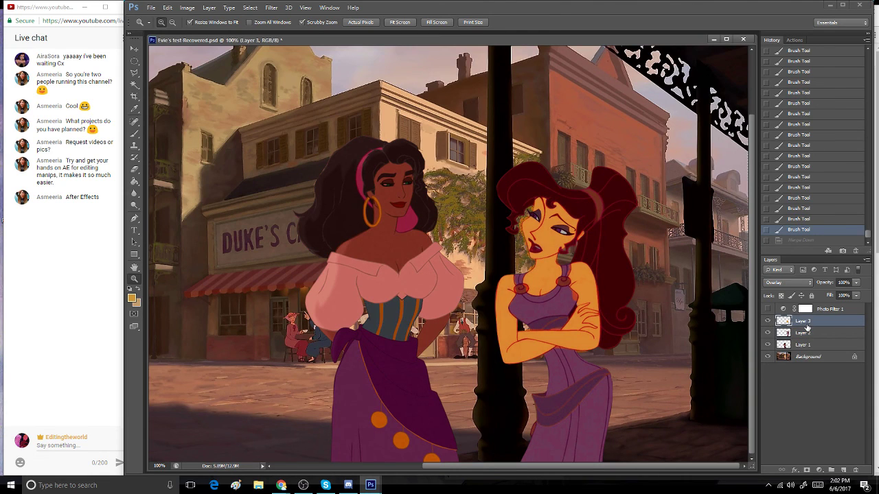
{"action": "key", "text": "ctrl+e"}
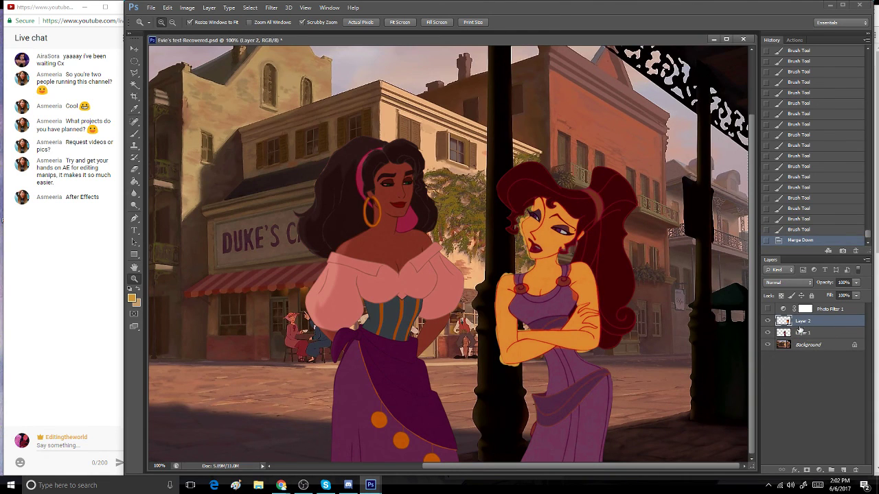
{"action": "key", "text": "ctrl+z"}
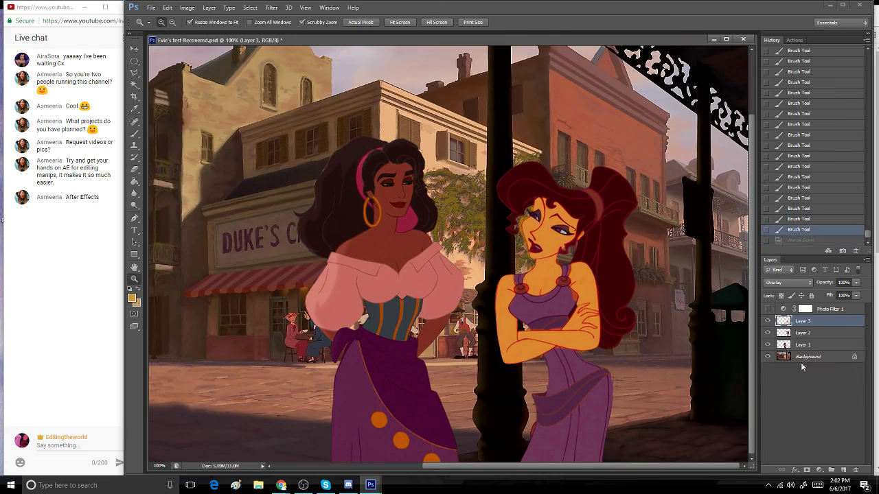
- Clip the painted Layer 3 to the red-haired woman's Layer 2 with a clipping mask
{"action": "left_click", "coordinate": [773, 326], "text": "alt"}
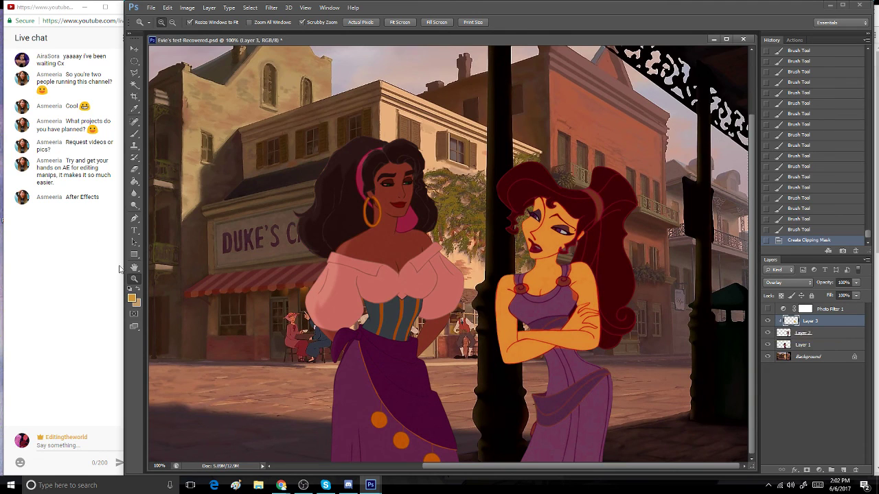
- Erase the orange overspill from the brooch and dress strap on the red-haired woman's right shoulder with a smaller eraser
{"action": "left_click", "coordinate": [555, 253]}
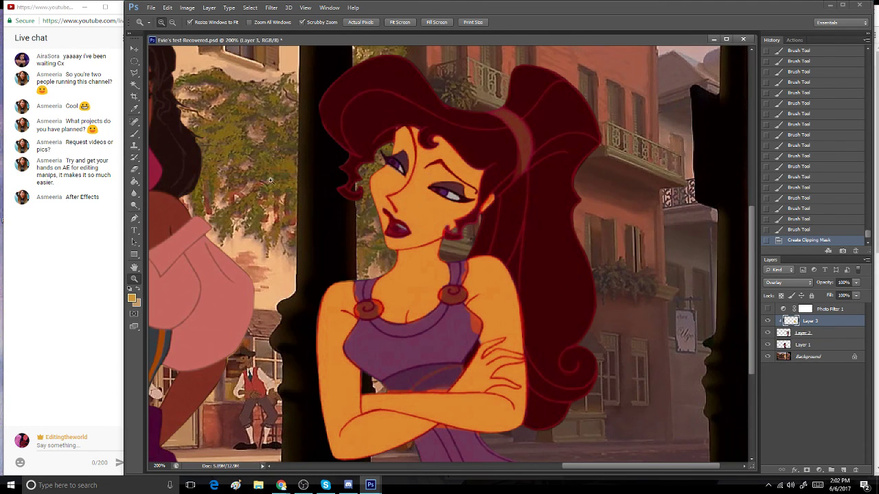
{"action": "left_click", "coordinate": [134, 171]}
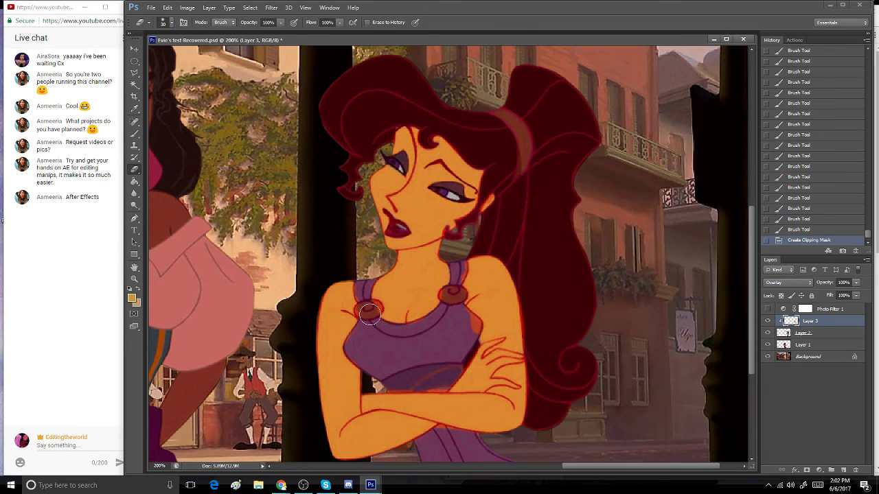
{"action": "key", "text": "bracketleft"}
{"action": "mouse_move", "coordinate": [361, 284]}
{"action": "left_mouse_down"}
{"action": "mouse_move", "coordinate": [361, 294]}
{"action": "mouse_move", "coordinate": [371, 281]}
{"action": "mouse_move", "coordinate": [360, 307]}
{"action": "left_mouse_up"}
{"action": "left_click_drag", "start_coordinate": [361, 307], "coordinate": [377, 307]}
- Touch up the orange skin beside the right shoulder strap with a small brush
{"action": "key", "text": "b"}
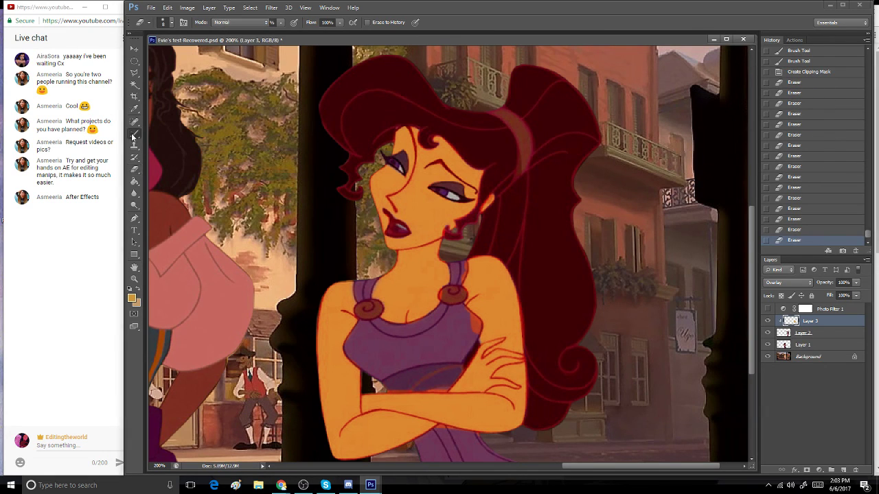
{"action": "key", "text": "bracketleft"}
{"action": "key", "text": "bracketleft"}
{"action": "key", "text": "bracketleft"}
{"action": "key", "text": "bracketleft"}
{"action": "key", "text": "bracketleft"}
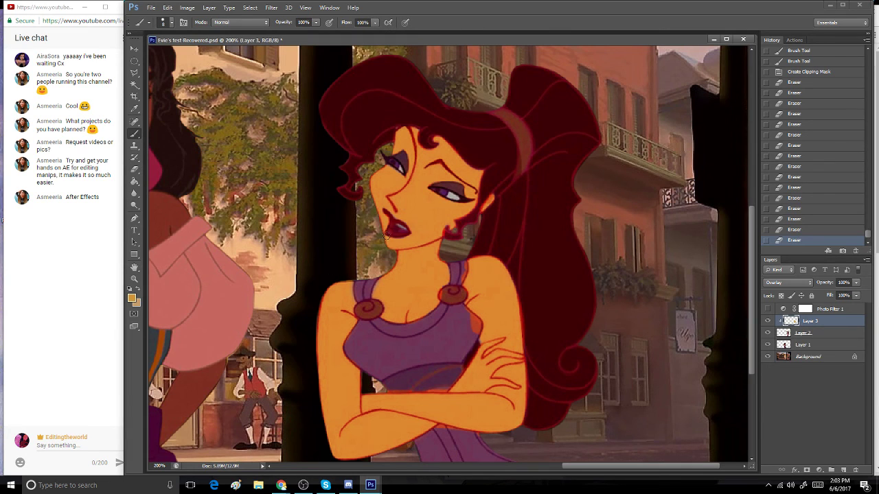
{"action": "left_click", "coordinate": [380, 285]}
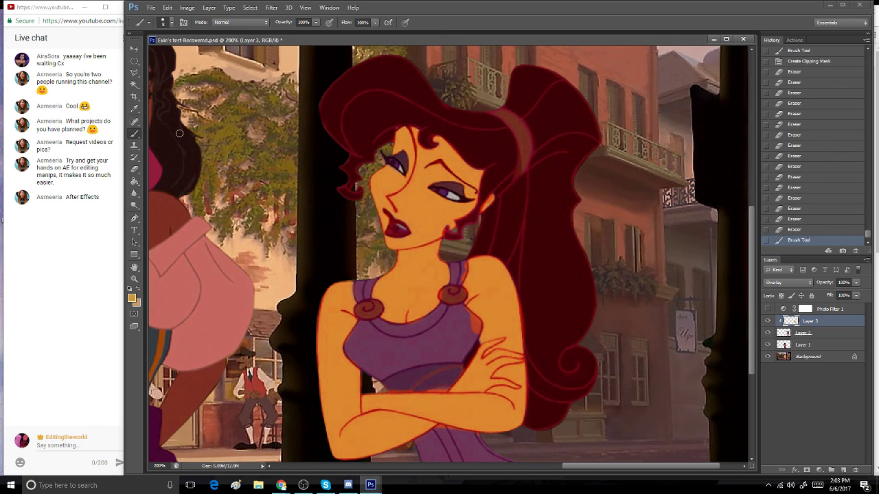
- Erase the orange overspill from the brooch and strap on the red-haired woman's left shoulder
{"action": "left_click", "coordinate": [135, 169]}
{"action": "left_click", "coordinate": [445, 294]}
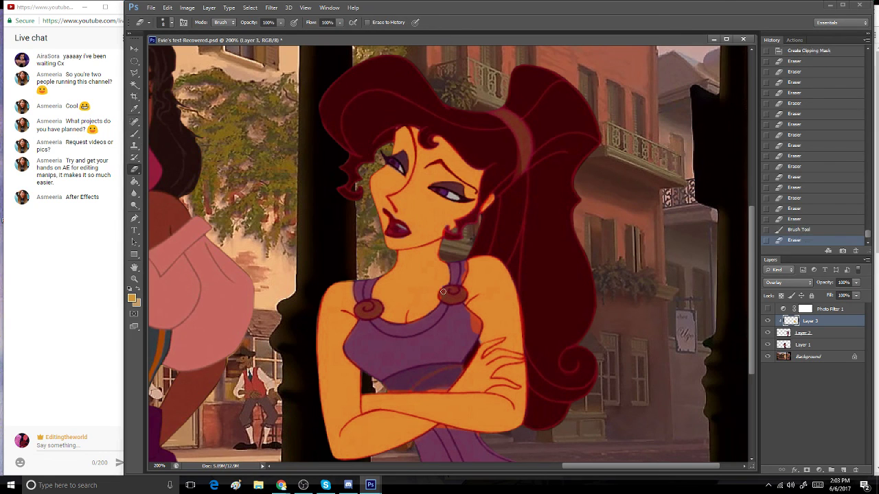
{"action": "left_click", "coordinate": [445, 295]}
{"action": "left_click", "coordinate": [445, 293]}
{"action": "left_click", "coordinate": [452, 292]}
{"action": "left_click", "coordinate": [458, 289]}
{"action": "left_click", "coordinate": [459, 291]}
{"action": "left_click", "coordinate": [460, 282]}
{"action": "left_click", "coordinate": [461, 278]}
{"action": "left_click", "coordinate": [462, 267]}
{"action": "left_click", "coordinate": [465, 263]}
{"action": "left_click", "coordinate": [453, 261]}
- Erase the orange overspill from the hair curl beside her cheek and up towards the ear
{"action": "left_click", "coordinate": [447, 229]}
{"action": "left_click", "coordinate": [447, 230]}
{"action": "left_click", "coordinate": [447, 232]}
{"action": "left_click", "coordinate": [453, 231]}
{"action": "left_click", "coordinate": [459, 221]}
{"action": "left_click", "coordinate": [462, 219]}
{"action": "left_click", "coordinate": [467, 218]}
{"action": "left_click", "coordinate": [471, 219]}
{"action": "left_click", "coordinate": [485, 197]}
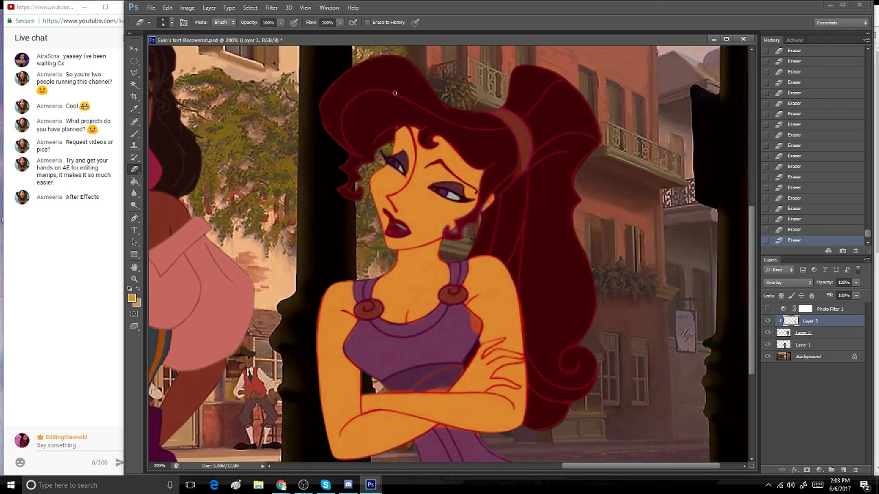
- Erase orange around the hair at her forehead, and undo the last two eraser strokes
{"action": "left_click", "coordinate": [423, 134]}
{"action": "left_click", "coordinate": [426, 141]}
{"action": "left_click", "coordinate": [432, 186]}
{"action": "left_click", "coordinate": [776, 232]}
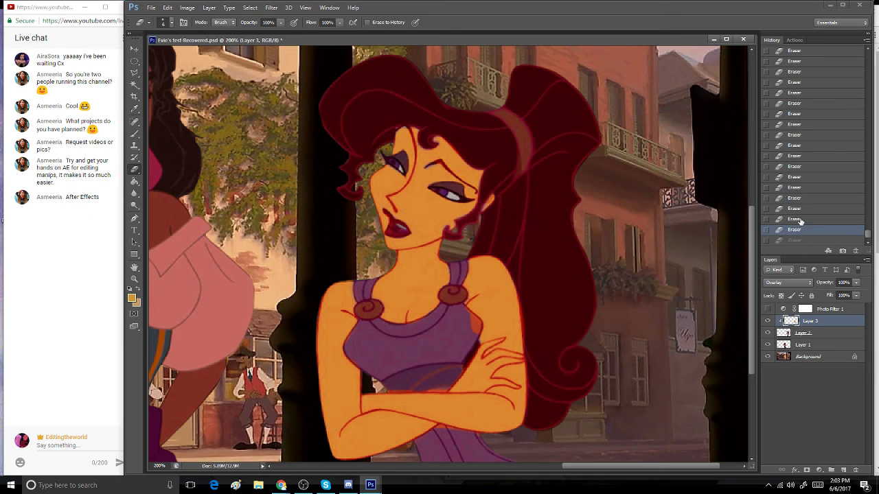
{"action": "left_click", "coordinate": [800, 219]}
- Erase the orange paint covering her left eyebrow with a size 3 eraser
{"action": "left_click", "coordinate": [134, 278]}
{"action": "left_click", "coordinate": [419, 191]}
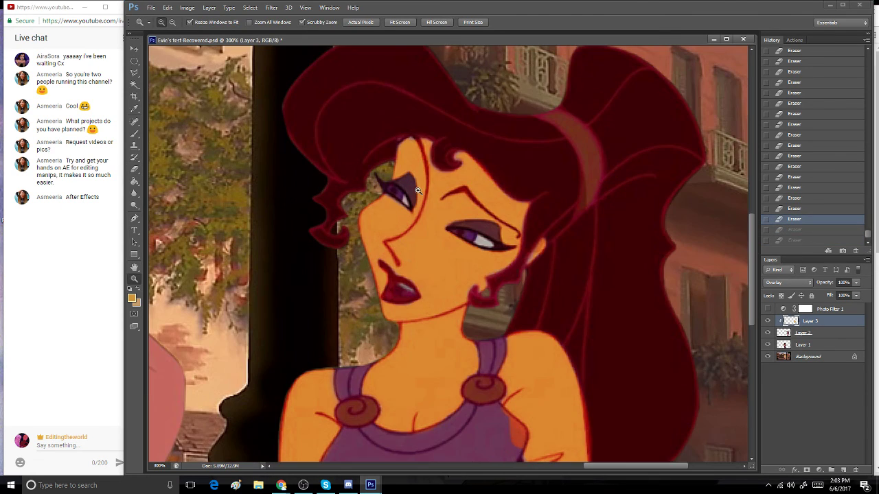
{"action": "left_click", "coordinate": [135, 170]}
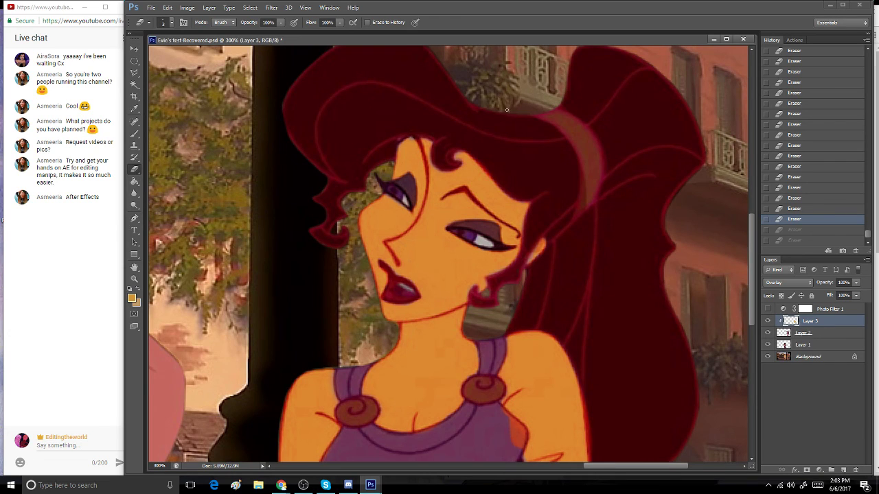
{"action": "left_click", "coordinate": [445, 196]}
{"action": "left_click", "coordinate": [456, 192]}
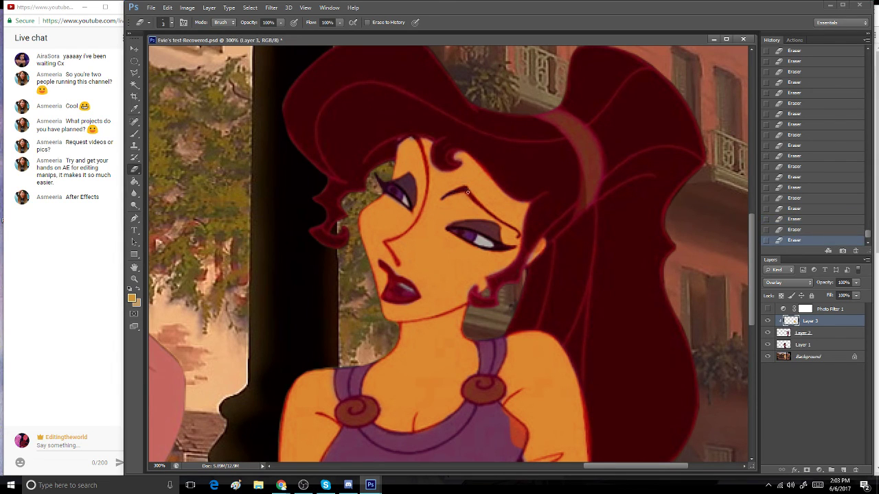
{"action": "left_click", "coordinate": [468, 193]}
{"action": "left_click", "coordinate": [479, 202]}
{"action": "left_click", "coordinate": [516, 232]}
- Fill the lower edge of her left ear with orange using a size 3 brush
{"action": "key", "text": "b"}
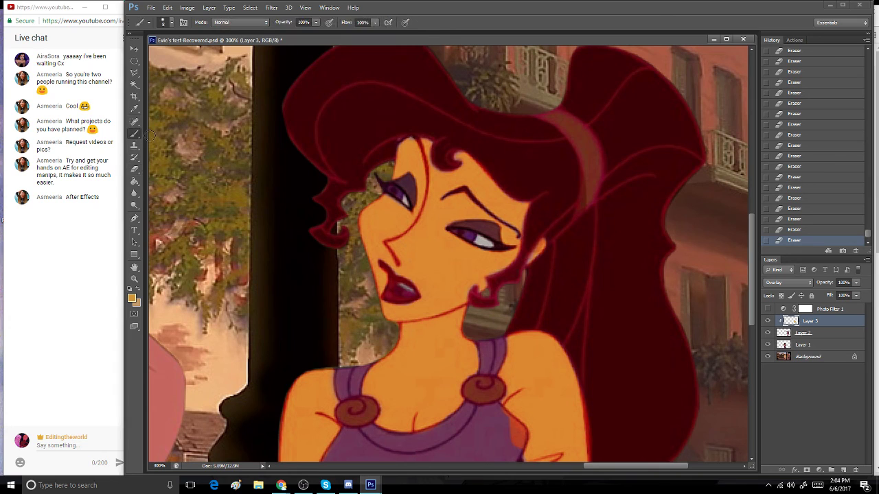
{"action": "key", "text": "bracketleft"}
{"action": "left_click", "coordinate": [536, 249]}
{"action": "left_click", "coordinate": [533, 257]}
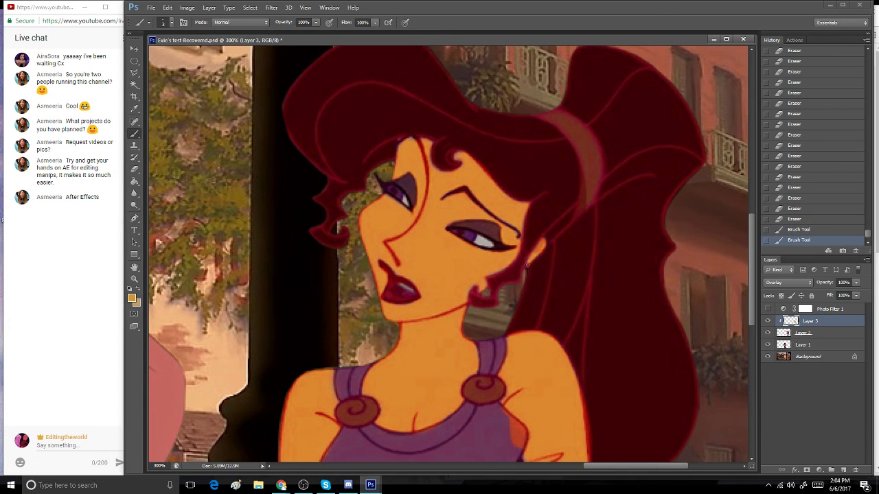
{"action": "left_click", "coordinate": [531, 258]}
{"action": "left_click", "coordinate": [533, 256]}
{"action": "left_click", "coordinate": [537, 254]}
{"action": "left_click", "coordinate": [535, 256]}
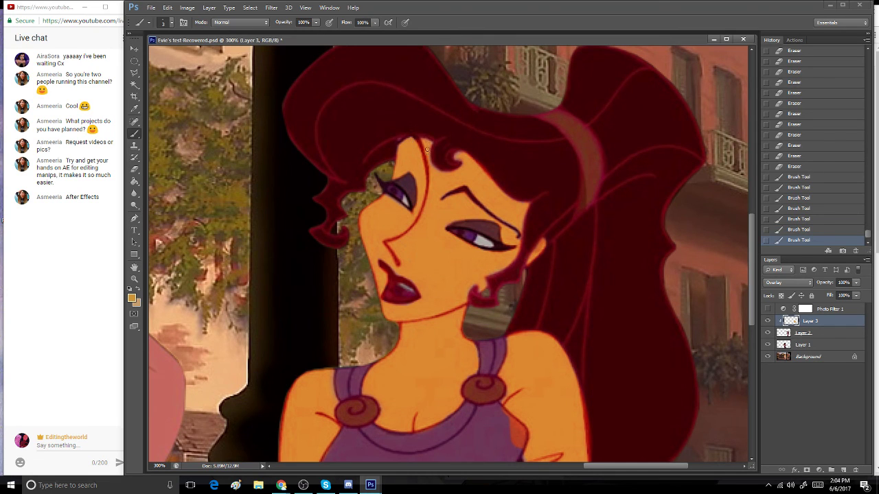
- Paint orange into the skin gaps around the forehead curl and beside the lips
{"action": "left_click_drag", "start_coordinate": [427, 149], "coordinate": [431, 171]}
{"action": "left_click", "coordinate": [432, 171]}
{"action": "left_click", "coordinate": [446, 170]}
{"action": "left_click", "coordinate": [461, 157]}
{"action": "left_click", "coordinate": [455, 156]}
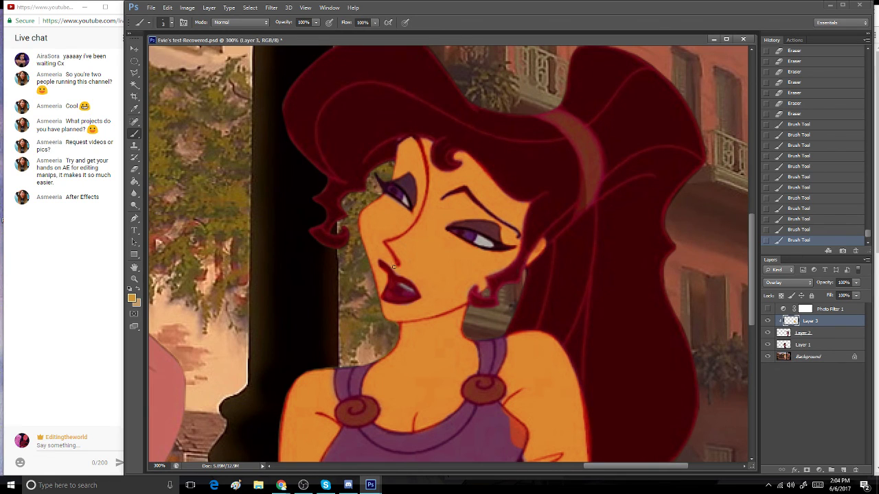
{"action": "left_click", "coordinate": [417, 283]}
- Erase the orange overspill from her left eye's lash line and from her lips
{"action": "key", "text": "e"}
{"action": "left_click", "coordinate": [504, 247]}
{"action": "left_click", "coordinate": [509, 248]}
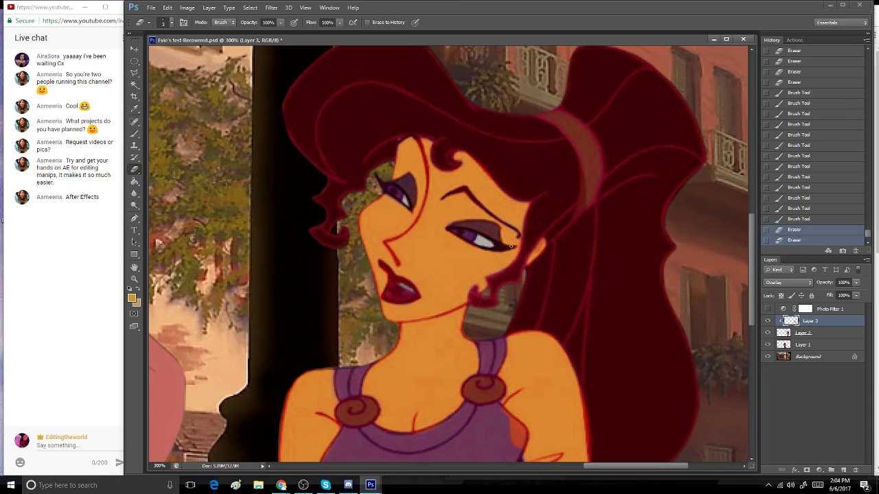
{"action": "left_click", "coordinate": [513, 248]}
{"action": "left_click", "coordinate": [489, 241]}
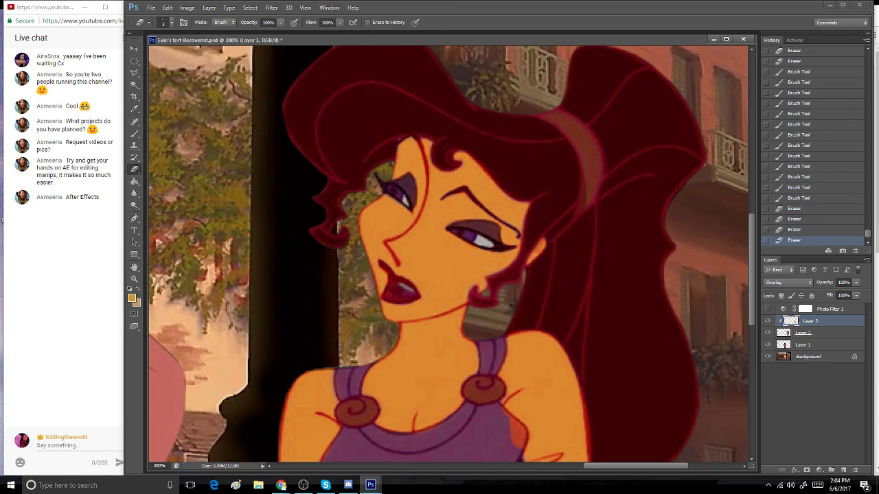
{"action": "left_click", "coordinate": [393, 290]}
{"action": "left_click", "coordinate": [402, 273]}
- Paint orange on the skin along the cheek curl and beneath her right eye
{"action": "left_click", "coordinate": [134, 134]}
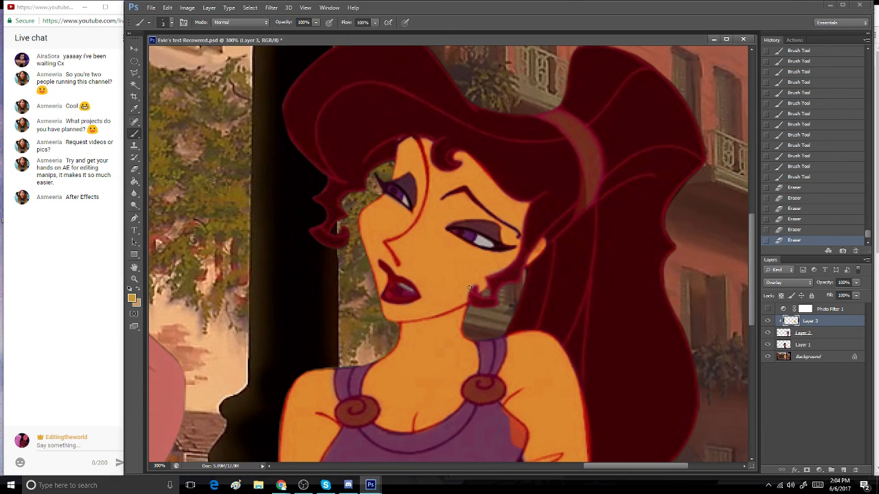
{"action": "left_click_drag", "start_coordinate": [482, 283], "coordinate": [512, 255]}
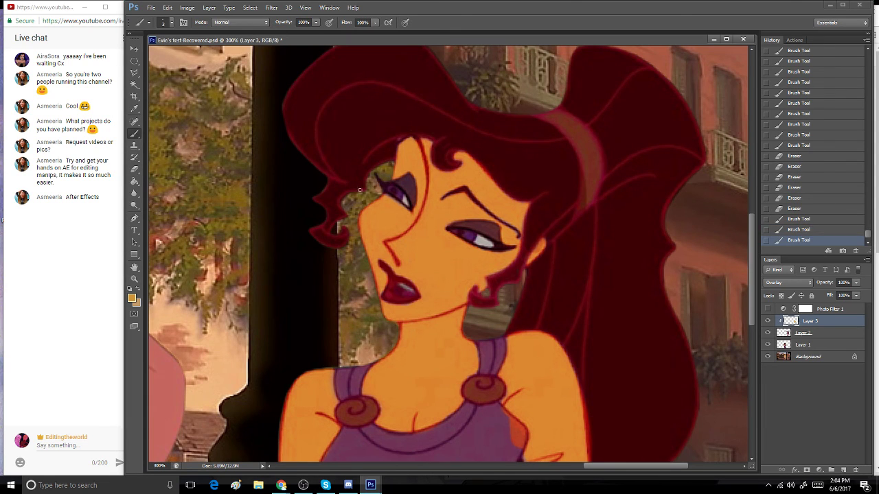
{"action": "left_click", "coordinate": [387, 201]}
{"action": "left_click", "coordinate": [393, 203]}
{"action": "left_click", "coordinate": [396, 204]}
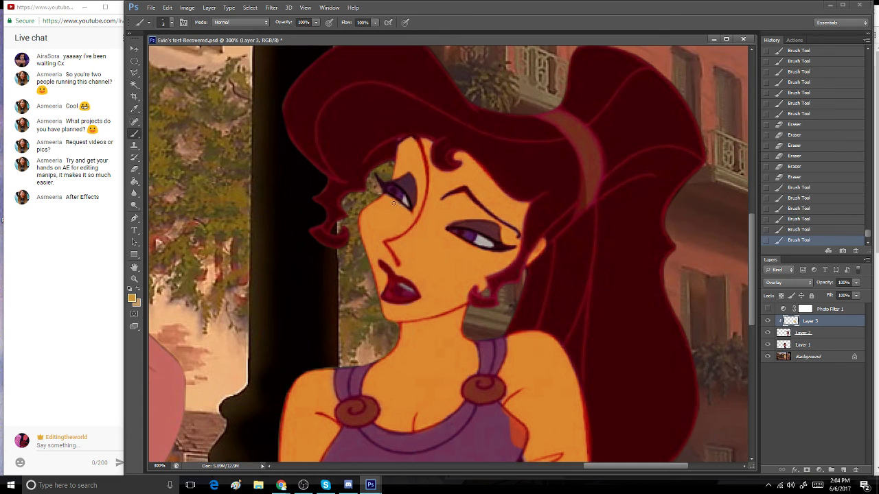
{"action": "left_click", "coordinate": [401, 208]}
{"action": "left_click", "coordinate": [401, 210]}
- Paint orange into the skin gap on her right shoulder beside the dress strap
{"action": "double_click", "coordinate": [134, 267]}
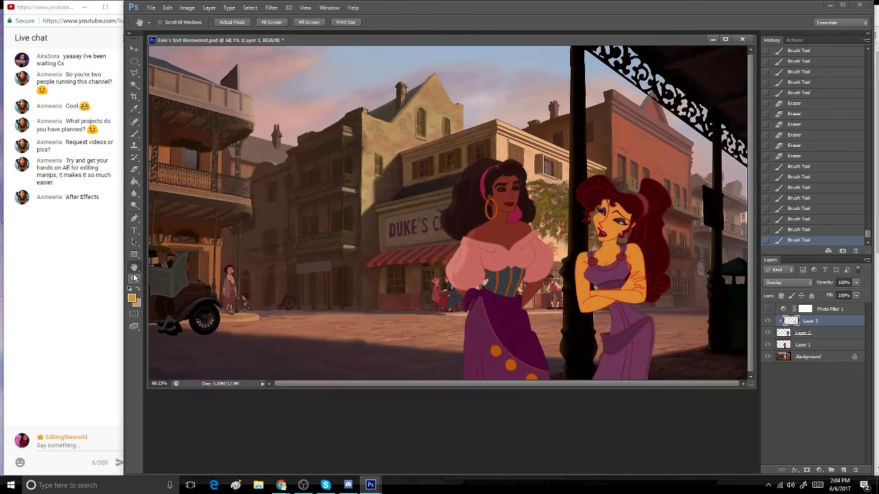
{"action": "key", "text": "z"}
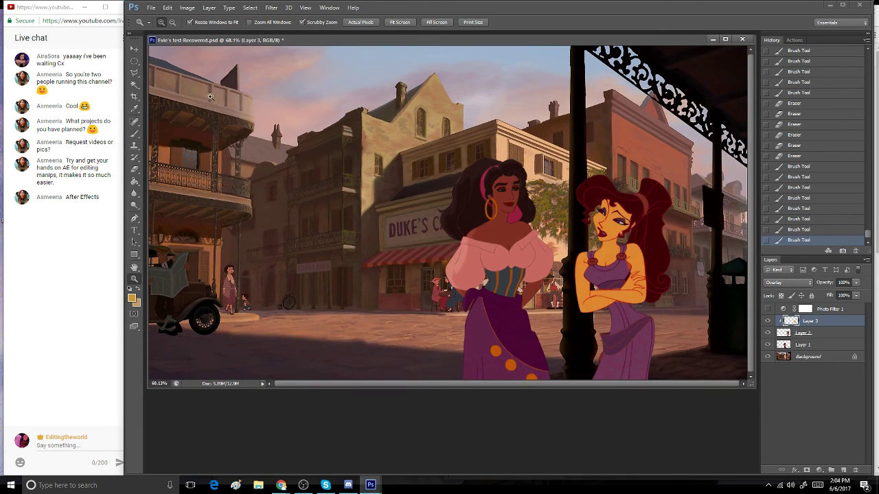
{"action": "left_click", "coordinate": [648, 302]}
{"action": "left_click", "coordinate": [505, 359]}
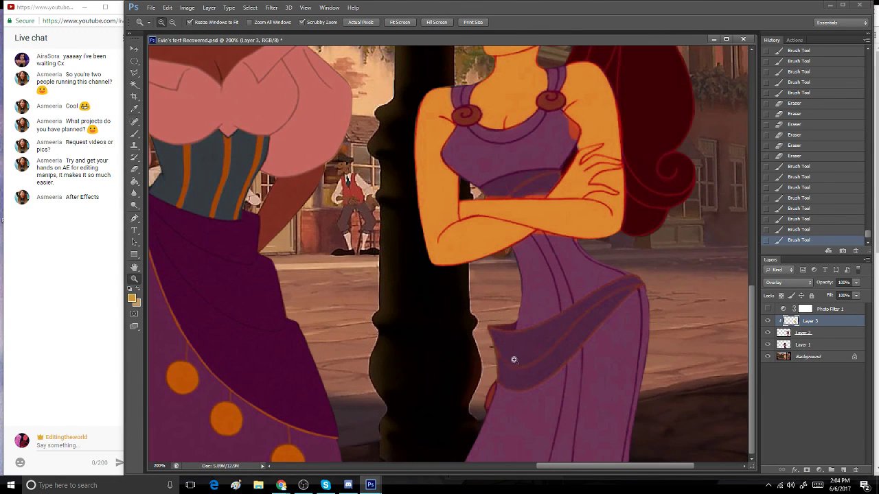
{"action": "left_click", "coordinate": [475, 118]}
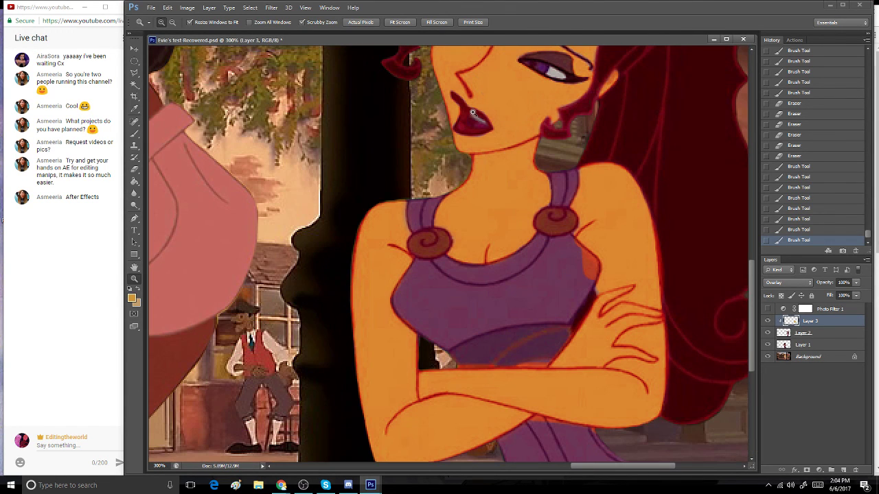
{"action": "left_click", "coordinate": [134, 169]}
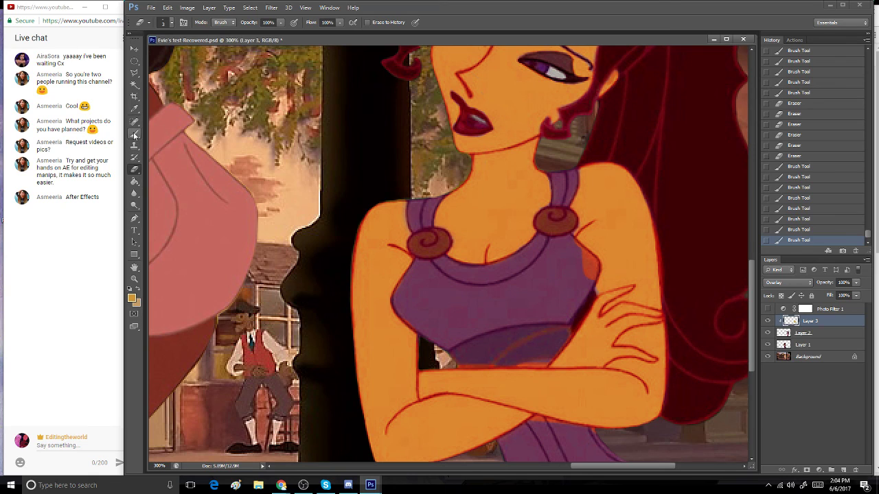
{"action": "left_click", "coordinate": [135, 134]}
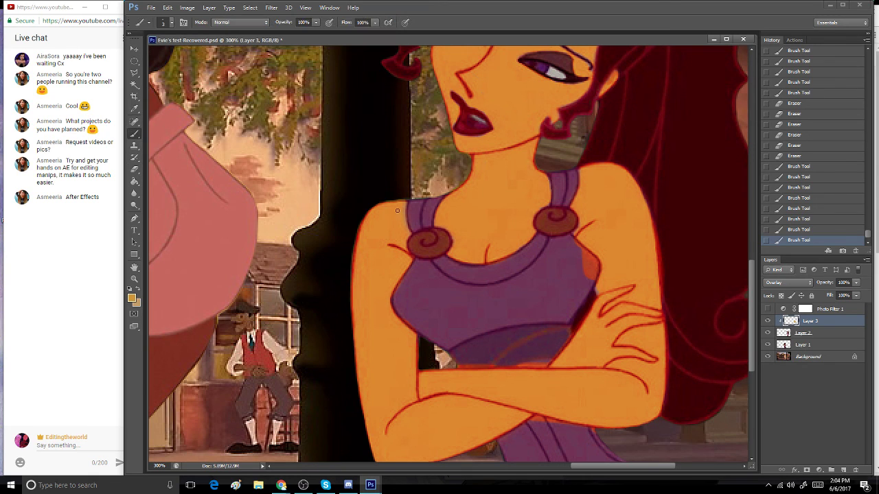
{"action": "left_click_drag", "start_coordinate": [401, 205], "coordinate": [405, 220]}
{"action": "left_click_drag", "start_coordinate": [402, 206], "coordinate": [401, 223]}
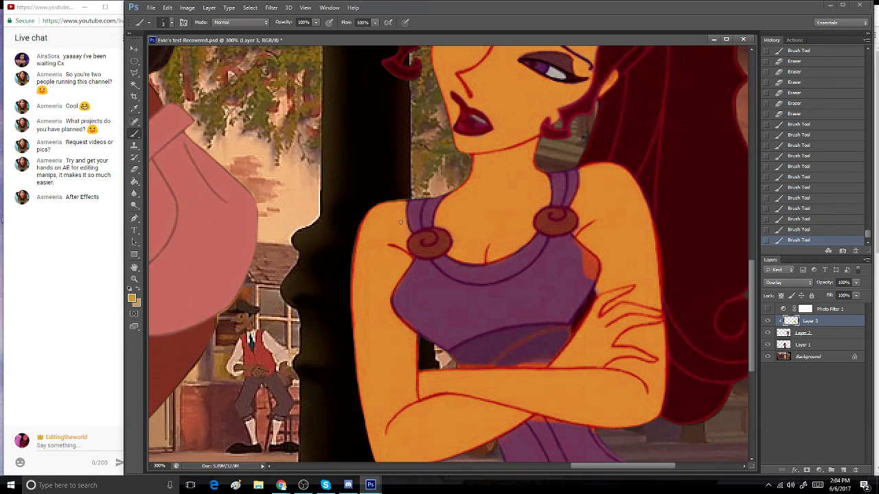
{"action": "left_click", "coordinate": [401, 222]}
- Erase the orange overspill along the dress bodice's edge by her right arm and on the brooch above it
{"action": "key", "text": "e"}
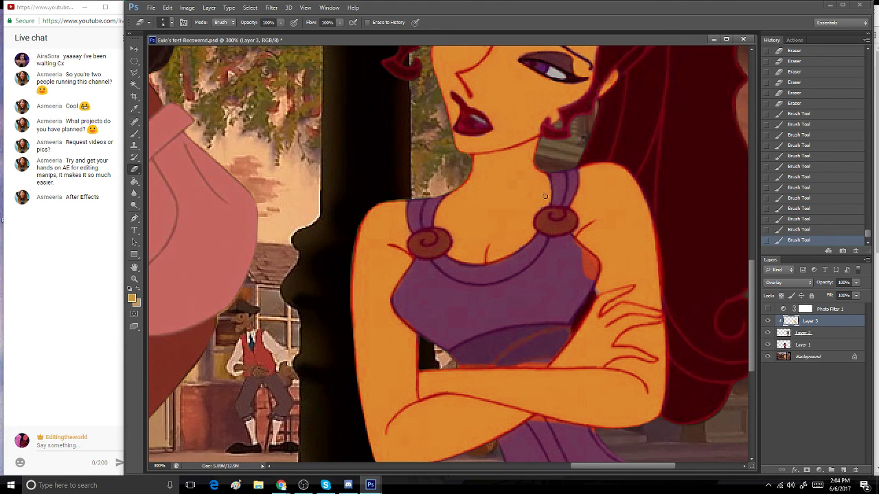
{"action": "left_click", "coordinate": [398, 297]}
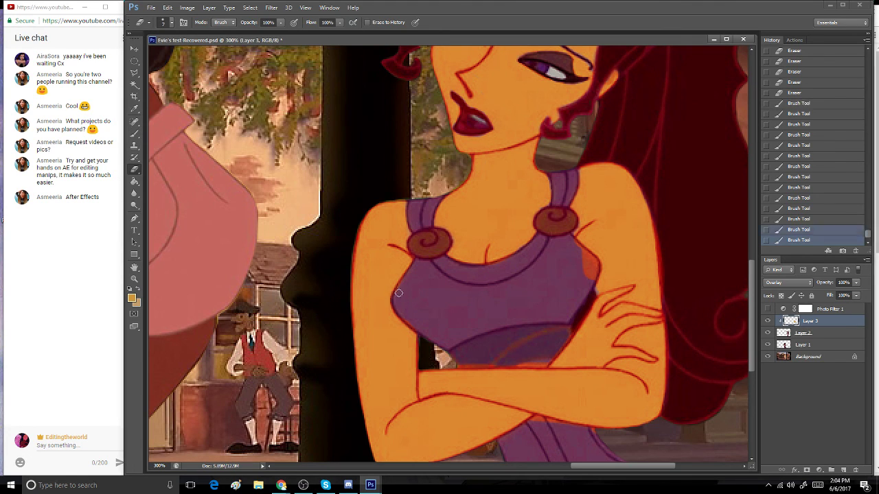
{"action": "left_click", "coordinate": [398, 293]}
{"action": "left_click", "coordinate": [412, 274]}
{"action": "left_click", "coordinate": [413, 271]}
{"action": "left_click", "coordinate": [404, 283]}
{"action": "left_click", "coordinate": [414, 272]}
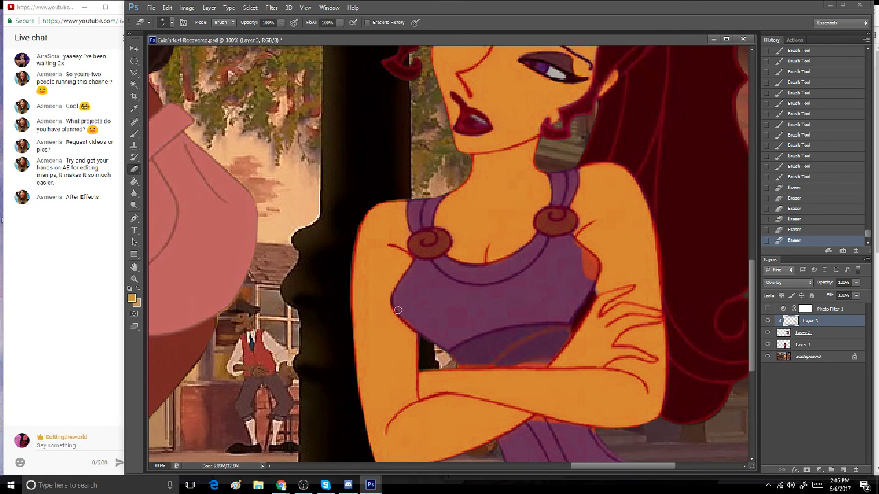
{"action": "left_click_drag", "start_coordinate": [395, 303], "coordinate": [423, 328]}
{"action": "left_click", "coordinate": [400, 309]}
{"action": "left_click", "coordinate": [421, 250]}
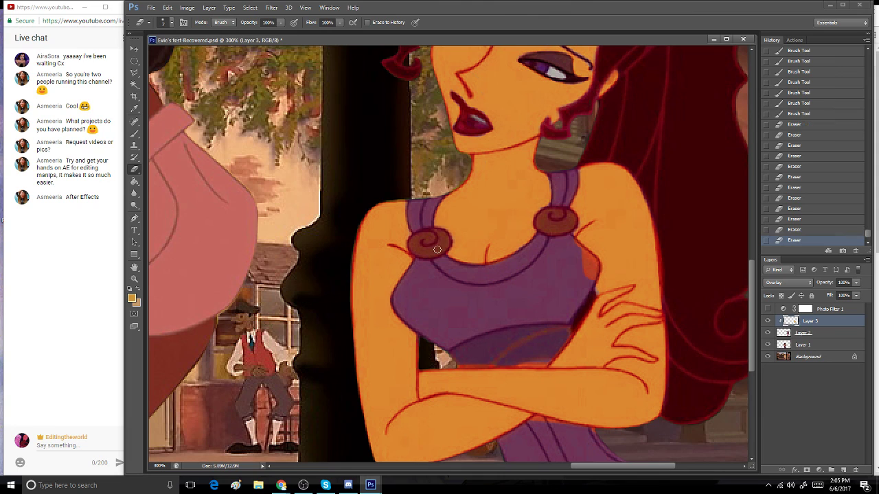
- Erase the orange patch from the dress bodice's edge beside her left arm
{"action": "left_click", "coordinate": [567, 240]}
{"action": "left_click_drag", "start_coordinate": [567, 240], "coordinate": [587, 257]}
{"action": "left_click_drag", "start_coordinate": [575, 246], "coordinate": [587, 258]}
{"action": "left_click", "coordinate": [592, 263]}
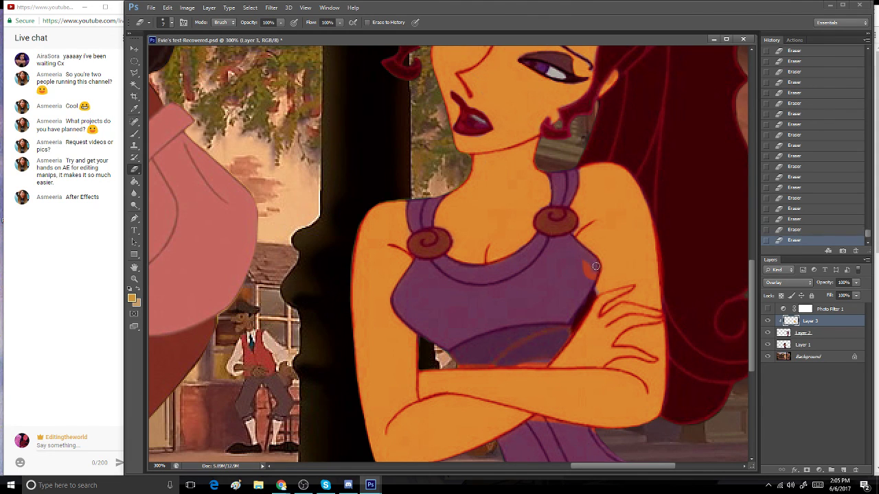
{"action": "left_click", "coordinate": [587, 269]}
- Paint orange over the missed skin spots near her hand and on her left shoulder with the small brush
{"action": "key", "text": "b"}
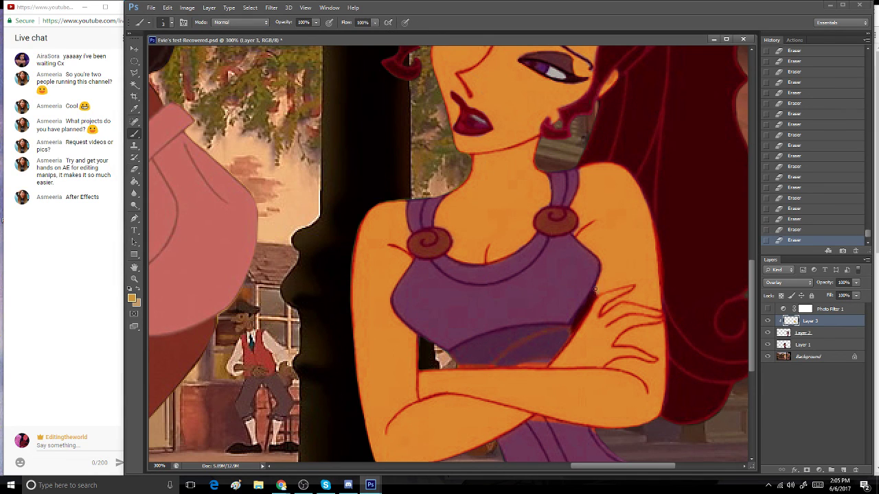
{"action": "left_click_drag", "start_coordinate": [604, 286], "coordinate": [635, 297]}
{"action": "left_click", "coordinate": [632, 185]}
{"action": "left_click", "coordinate": [641, 198]}
{"action": "left_click", "coordinate": [640, 197]}
{"action": "left_click", "coordinate": [635, 189]}
{"action": "left_click", "coordinate": [635, 189]}
{"action": "left_click", "coordinate": [635, 189]}
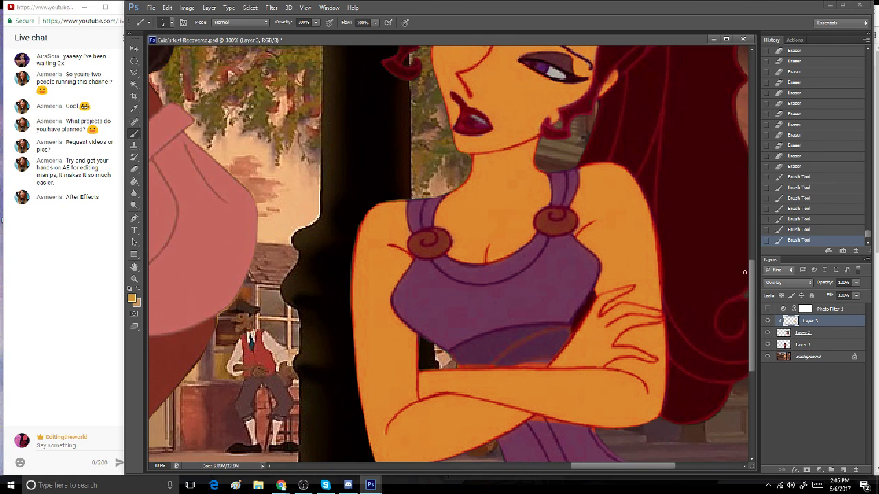
{"action": "scroll", "coordinate": [742, 311], "scroll_direction": "down", "scroll_amount": 5}
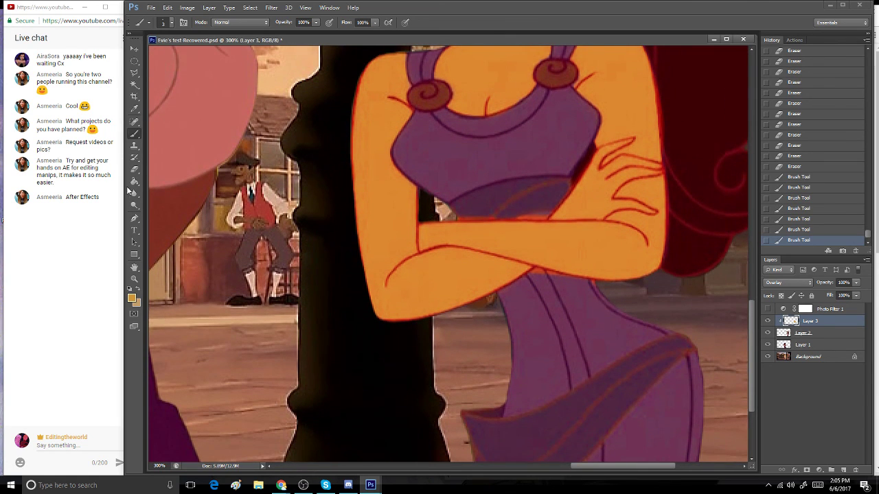
- Erase the orange overspill from the dress sash above her crossed arms, up to the edge beside her hand
{"action": "left_click", "coordinate": [134, 169]}
{"action": "left_click", "coordinate": [455, 215]}
{"action": "left_click", "coordinate": [460, 214]}
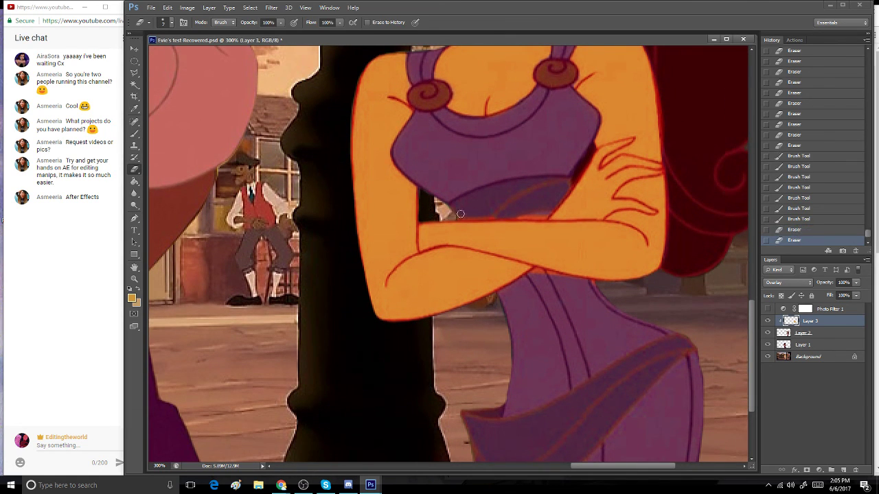
{"action": "left_click", "coordinate": [476, 215]}
{"action": "left_click", "coordinate": [455, 213]}
{"action": "left_click", "coordinate": [477, 213]}
{"action": "left_click", "coordinate": [493, 213]}
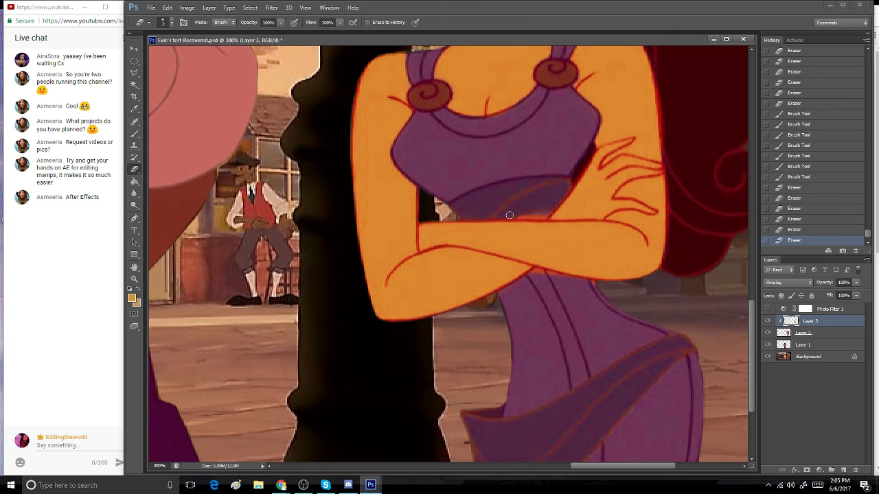
{"action": "left_click", "coordinate": [510, 216]}
{"action": "left_click", "coordinate": [462, 216]}
{"action": "left_click", "coordinate": [503, 213]}
{"action": "left_click", "coordinate": [525, 214]}
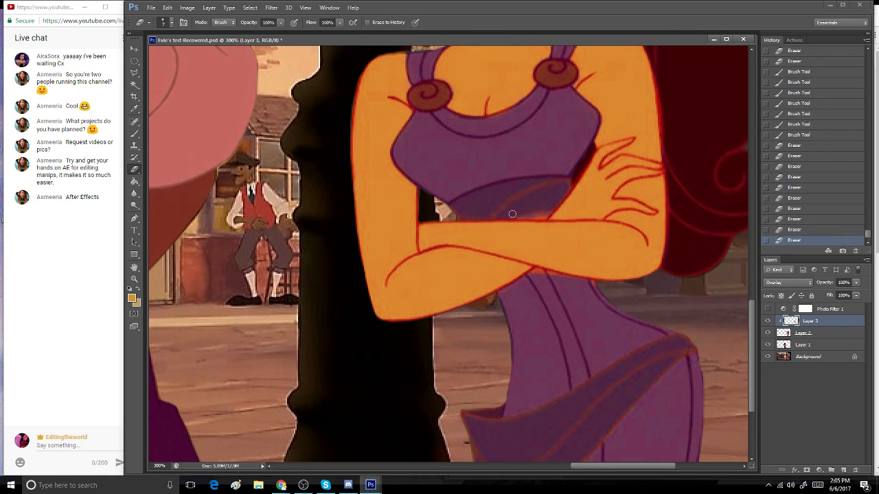
{"action": "left_click", "coordinate": [539, 216]}
{"action": "left_click", "coordinate": [538, 214]}
{"action": "left_click", "coordinate": [568, 182]}
{"action": "left_click", "coordinate": [560, 190]}
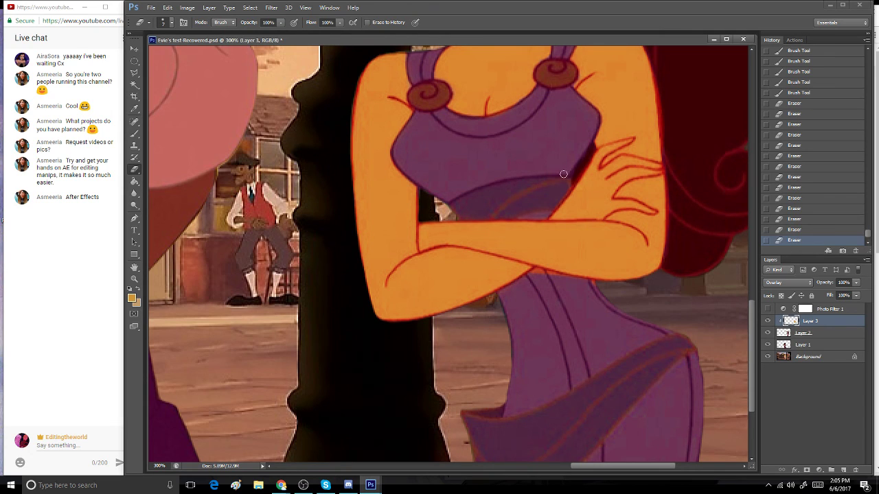
- Erase the orange overspill from the dress waist along the underside of her forearm
{"action": "left_click", "coordinate": [536, 275]}
{"action": "left_click", "coordinate": [537, 273]}
{"action": "left_click", "coordinate": [549, 276]}
{"action": "left_click", "coordinate": [559, 281]}
{"action": "left_click", "coordinate": [574, 284]}
{"action": "left_click", "coordinate": [589, 286]}
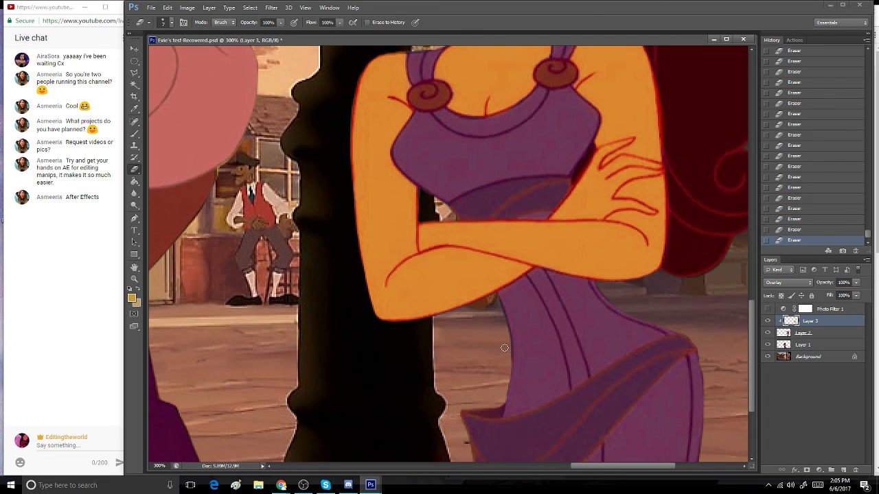
- Erase the orange overspill along the dress neckline beside the brooch on her right strap
{"action": "double_click", "coordinate": [136, 279]}
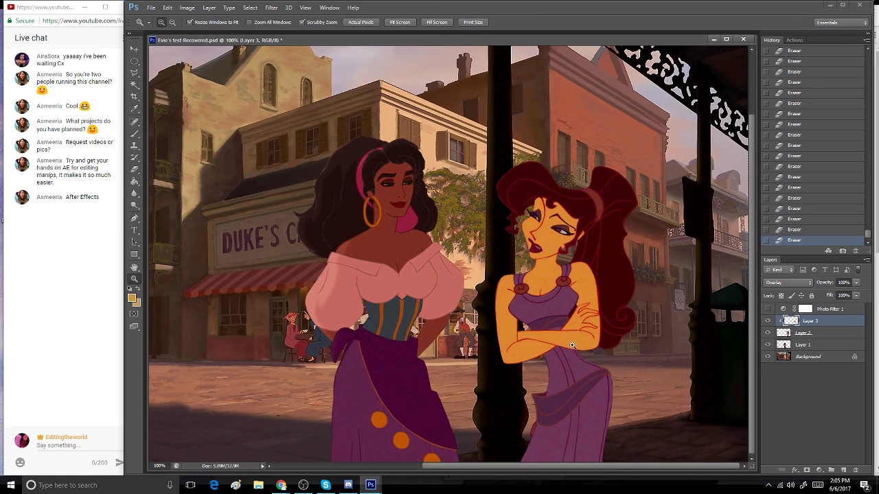
{"action": "left_click", "coordinate": [559, 301]}
{"action": "left_click", "coordinate": [449, 263]}
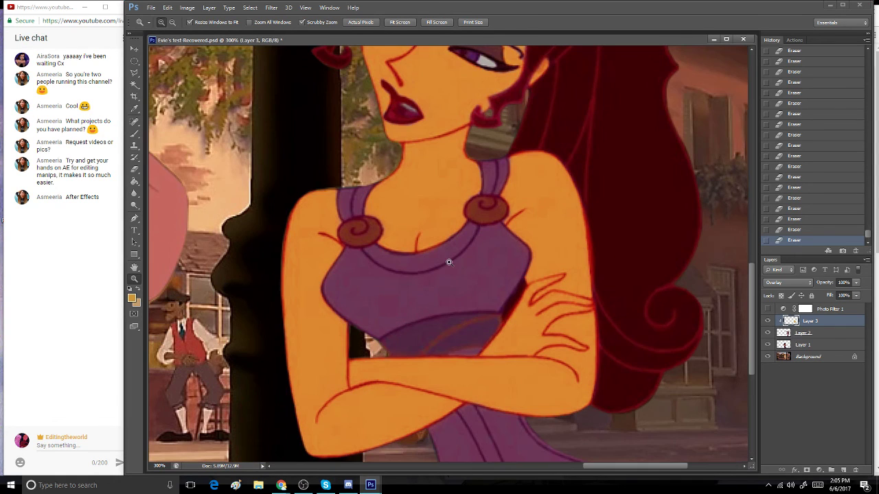
{"action": "left_click", "coordinate": [135, 169]}
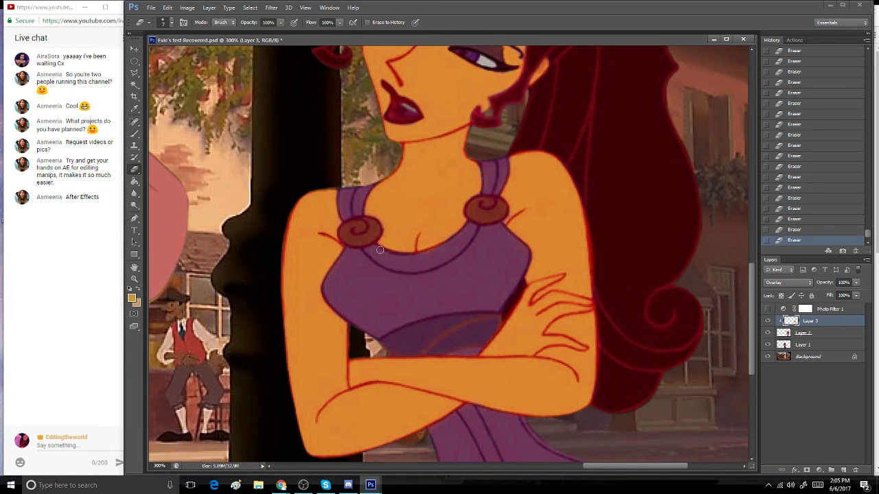
{"action": "left_click_drag", "start_coordinate": [380, 250], "coordinate": [420, 263]}
- Paint orange over the missed skin spot at the centre of her neckline
{"action": "left_click", "coordinate": [135, 134]}
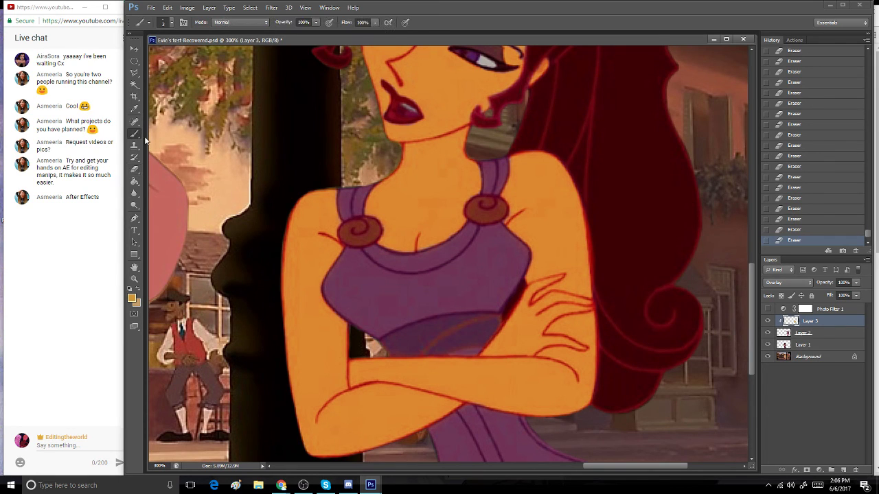
{"action": "left_click", "coordinate": [420, 247]}
{"action": "double_click", "coordinate": [135, 281]}
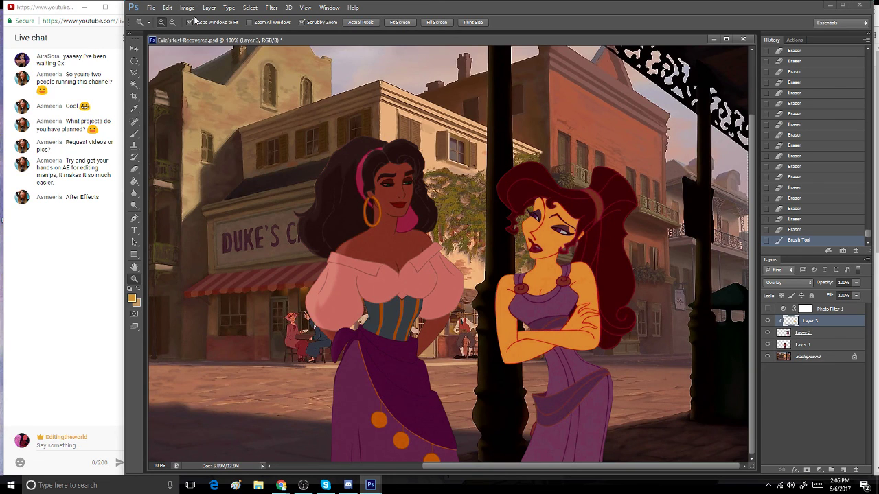
- Change the blend mode of Layer 3 to Soft Light
{"action": "left_click", "coordinate": [194, 10]}
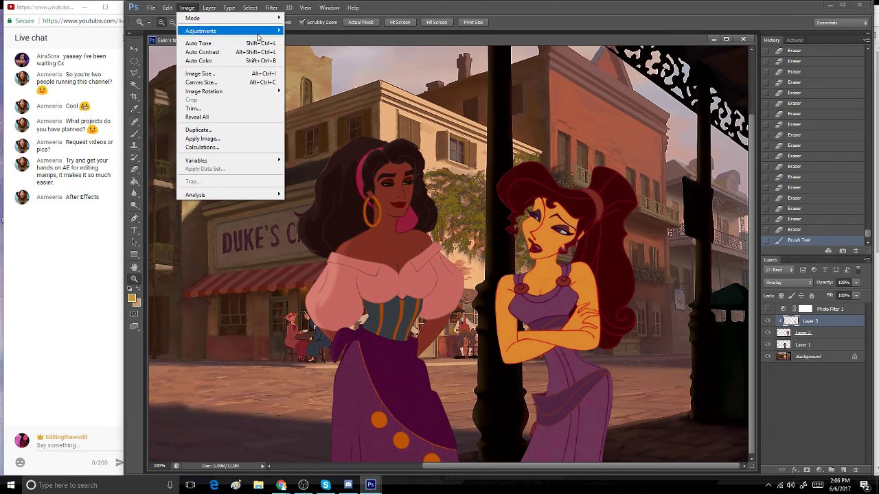
{"action": "left_click", "coordinate": [820, 422]}
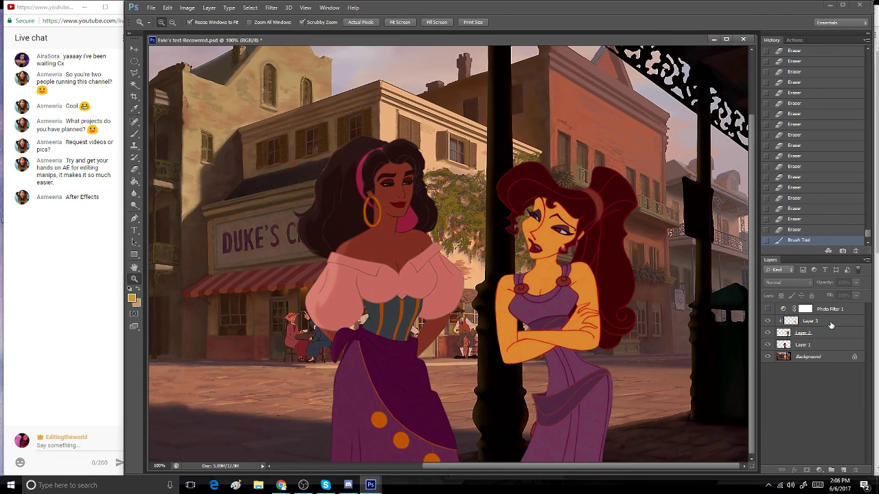
{"action": "left_click", "coordinate": [831, 325]}
{"action": "left_click", "coordinate": [787, 282]}
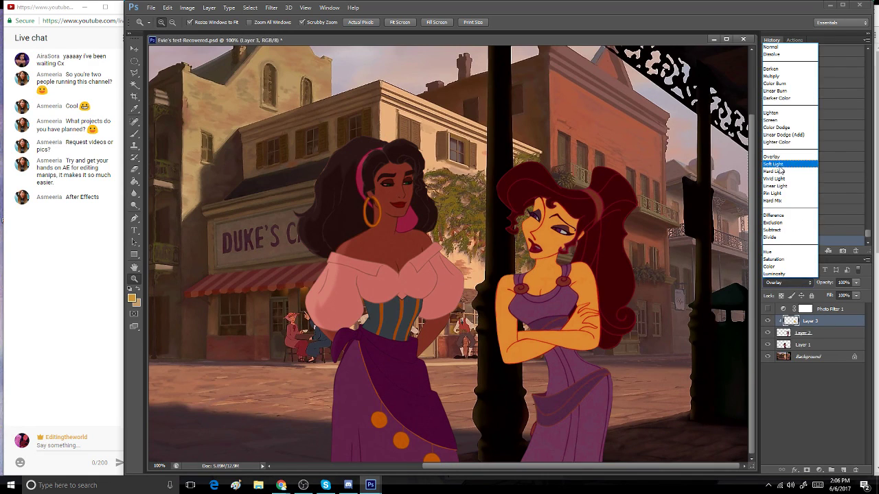
{"action": "left_click", "coordinate": [780, 165]}
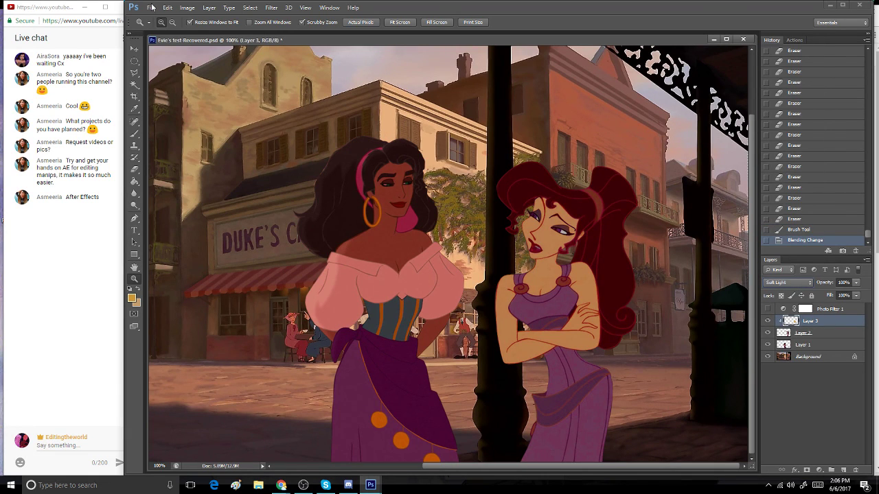
- Apply a Vibrance adjustment of +64 to Layer 3
{"action": "left_click", "coordinate": [187, 6]}
{"action": "mouse_move", "coordinate": [242, 35]}
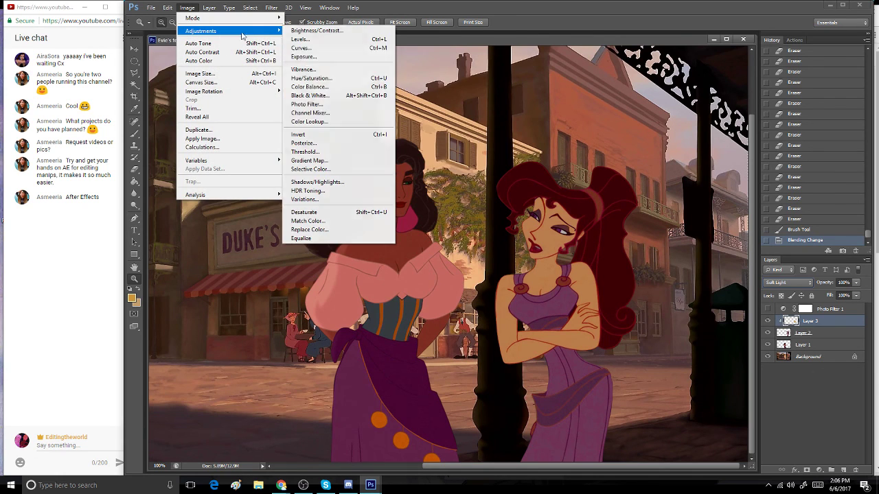
{"action": "left_click", "coordinate": [302, 70]}
{"action": "left_click_drag", "start_coordinate": [418, 167], "coordinate": [450, 172]}
{"action": "left_click", "coordinate": [490, 155]}
{"action": "key", "text": "z"}
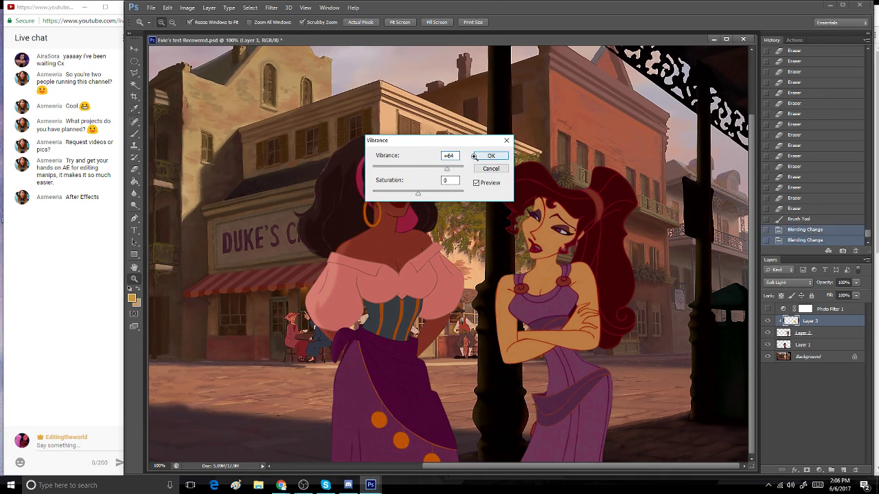
- Apply Hue/Saturation to Layer 3 with hue -10, saturation -5 and lightness +12
{"action": "left_click", "coordinate": [187, 7]}
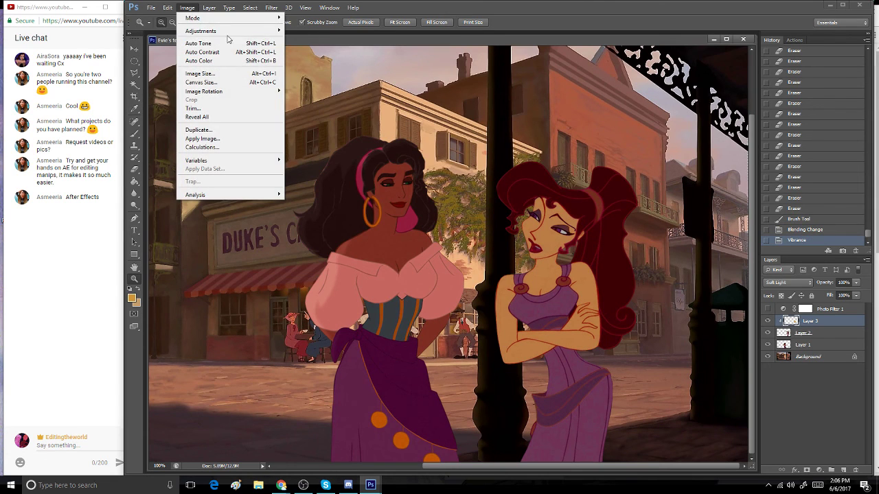
{"action": "mouse_move", "coordinate": [263, 30]}
{"action": "left_click", "coordinate": [343, 78]}
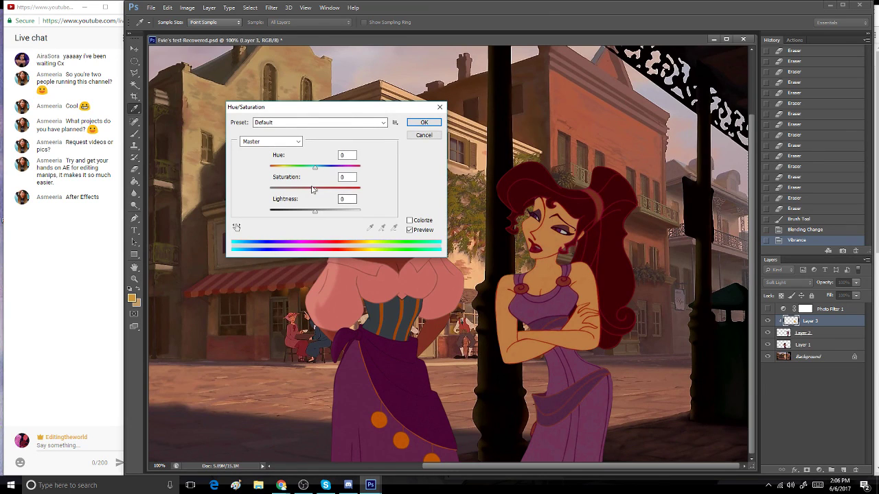
{"action": "left_click_drag", "start_coordinate": [315, 188], "coordinate": [321, 213]}
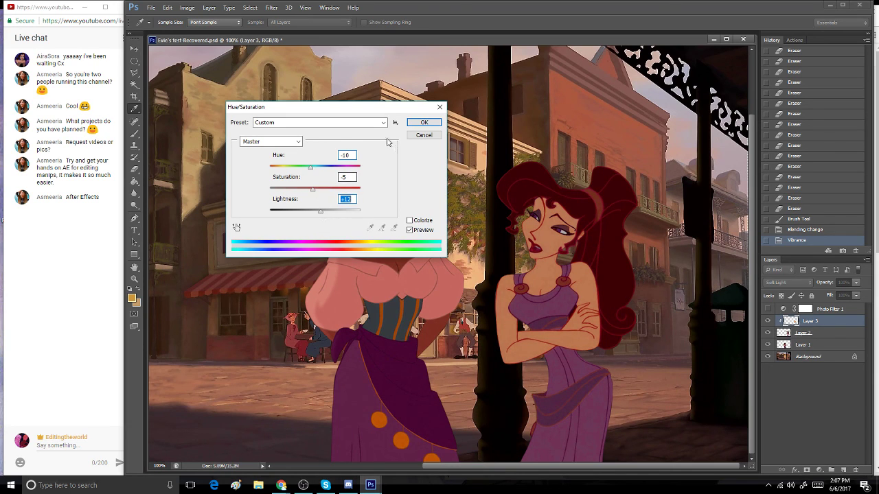
{"action": "left_click", "coordinate": [422, 122]}
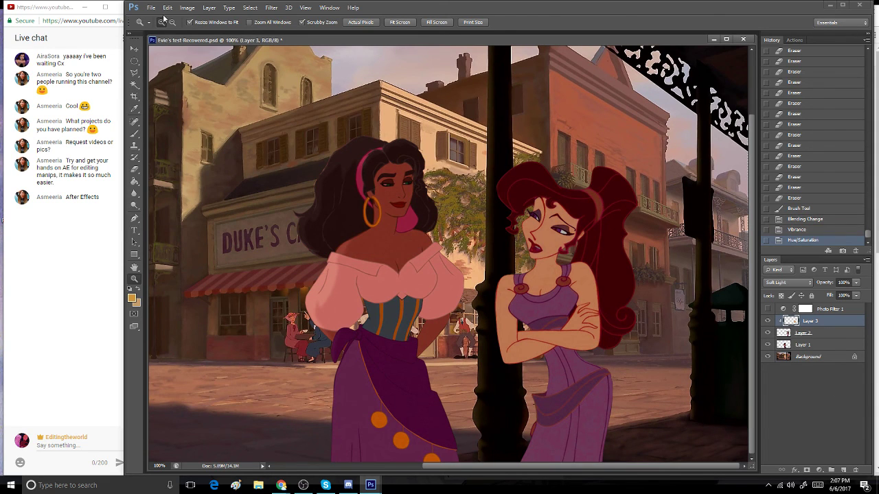
- Apply Hue/Saturation to the Yellows of Layer 3, setting saturation to -55 and fine-tuning the lightness
{"action": "left_click", "coordinate": [187, 8]}
{"action": "mouse_move", "coordinate": [271, 31]}
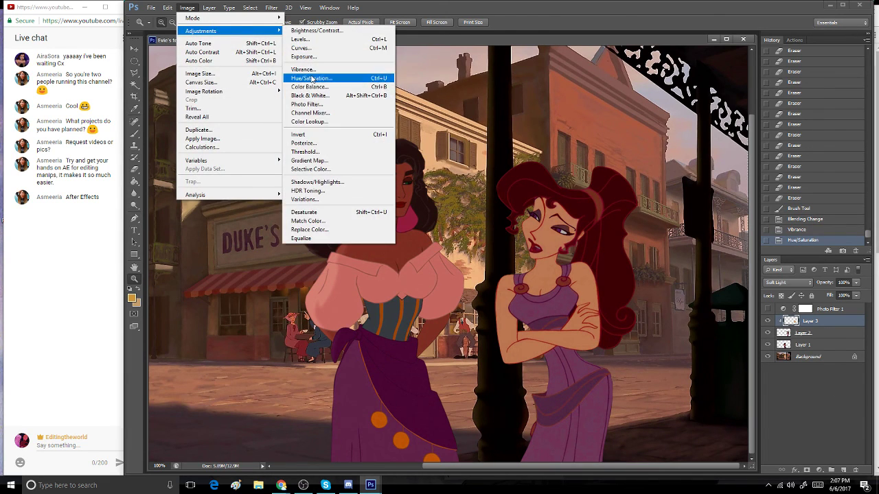
{"action": "left_click", "coordinate": [309, 81]}
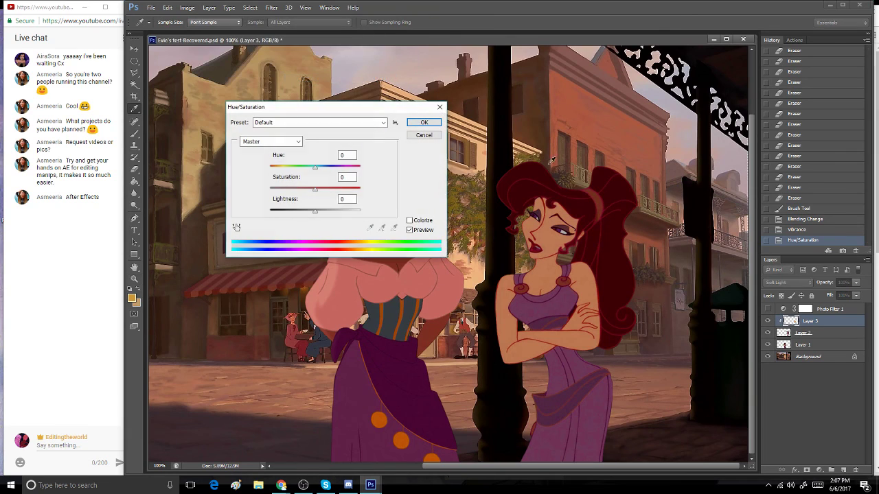
{"action": "left_click", "coordinate": [321, 122]}
{"action": "left_click", "coordinate": [278, 133]}
{"action": "left_click", "coordinate": [271, 142]}
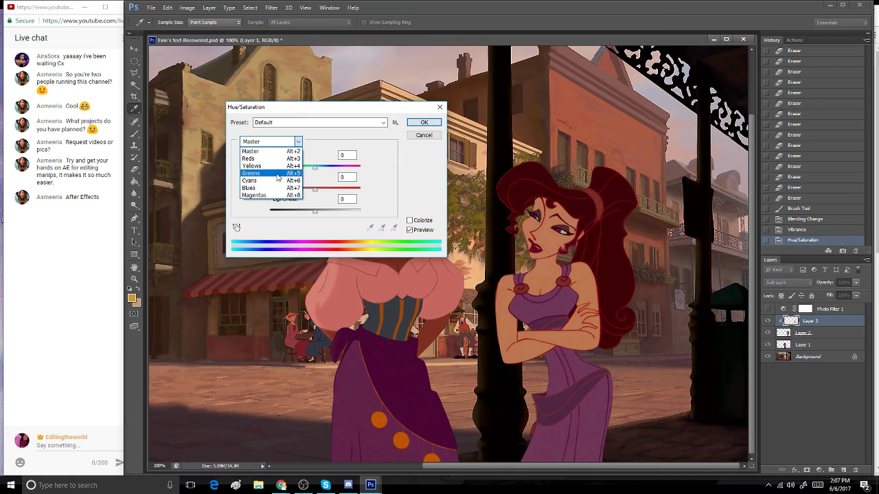
{"action": "left_click", "coordinate": [283, 166]}
{"action": "left_click_drag", "start_coordinate": [289, 178], "coordinate": [313, 215]}
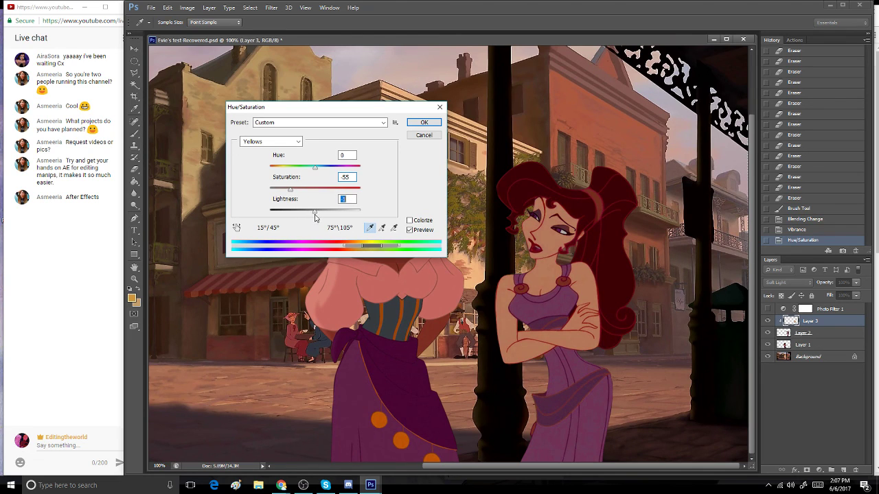
{"action": "left_click_drag", "start_coordinate": [315, 218], "coordinate": [317, 217]}
{"action": "left_click", "coordinate": [423, 122]}
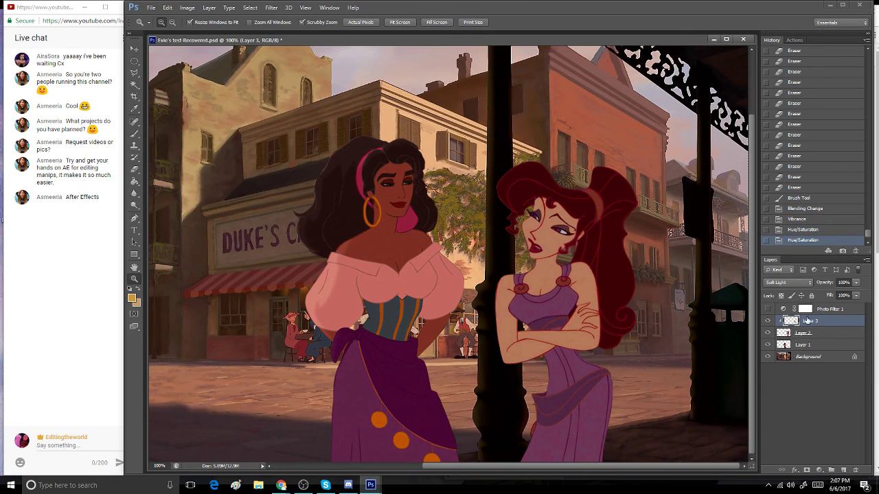
- Compare the red-haired woman's skin with Layer 3 and the Photo Filter 1 layer switched on and off
{"action": "left_click", "coordinate": [768, 321]}
{"action": "left_click", "coordinate": [767, 321]}
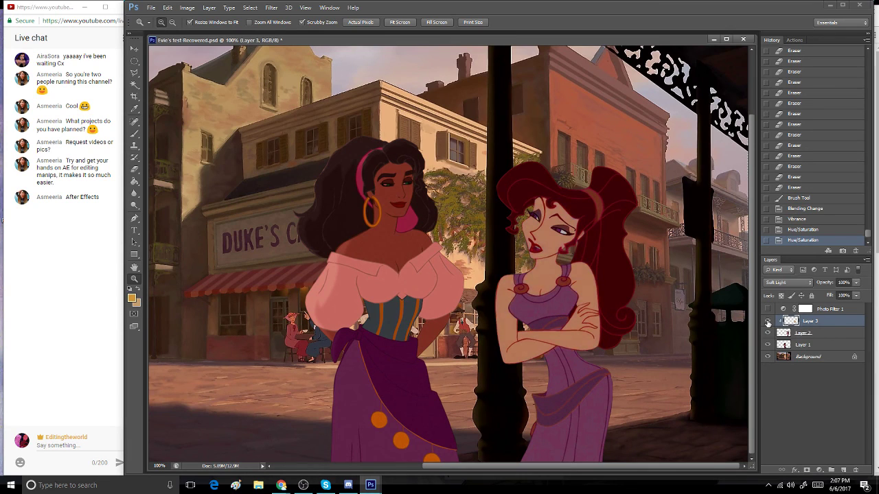
{"action": "left_click", "coordinate": [767, 321]}
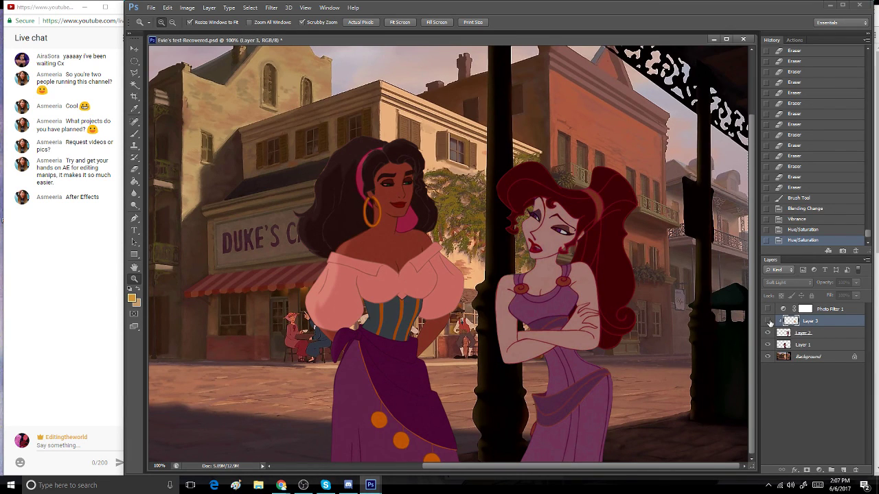
{"action": "left_click", "coordinate": [768, 321]}
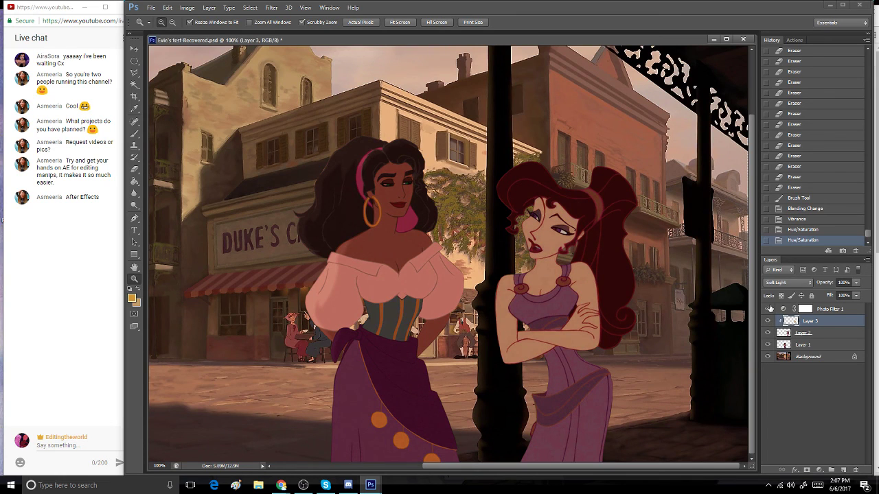
{"action": "left_click", "coordinate": [767, 309]}
{"action": "left_click", "coordinate": [767, 322]}
{"action": "left_click", "coordinate": [767, 321]}
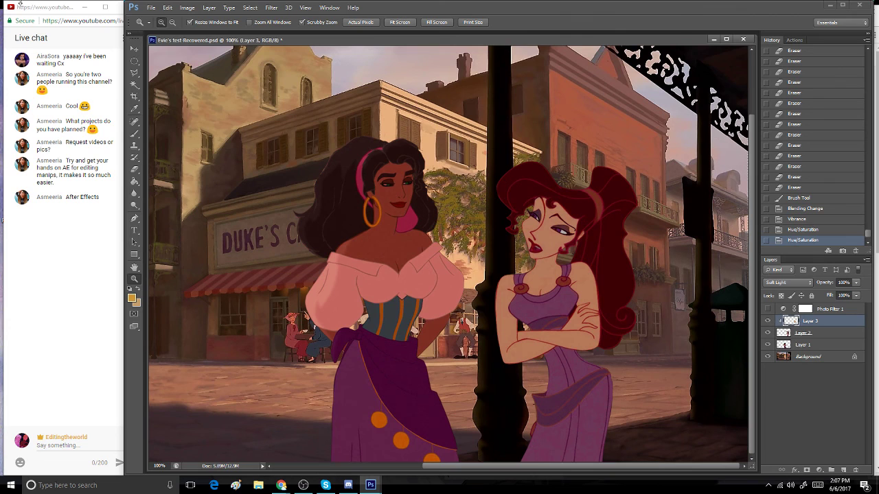
- Apply another Hue/Saturation to Layer 3 with saturation -18 and lightness -16
{"action": "left_click", "coordinate": [186, 8]}
{"action": "mouse_move", "coordinate": [206, 31]}
{"action": "left_click", "coordinate": [374, 78]}
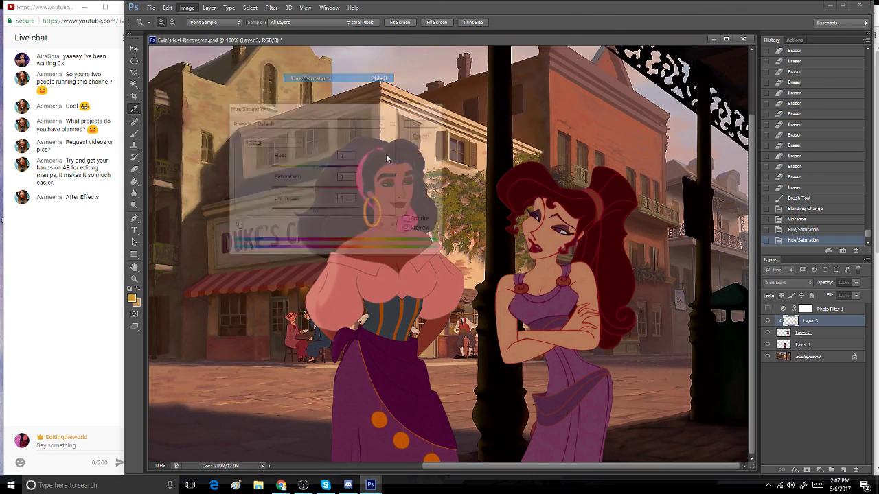
{"action": "left_click_drag", "start_coordinate": [314, 211], "coordinate": [305, 212]}
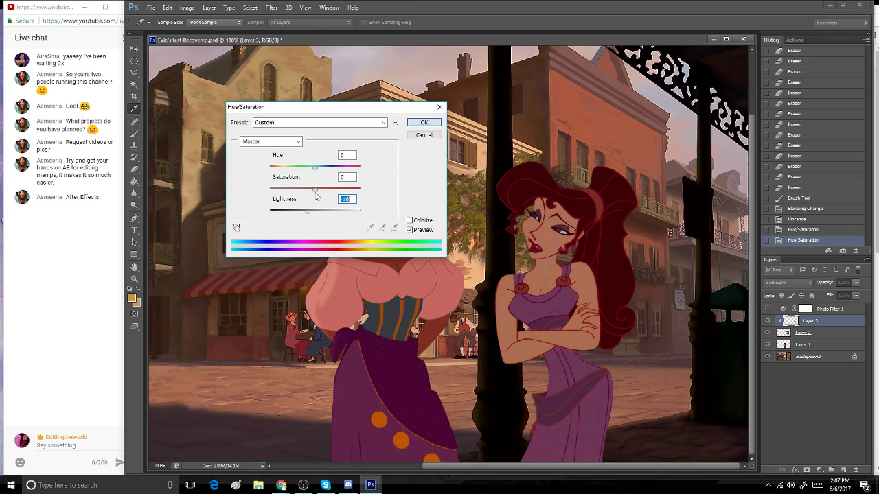
{"action": "left_click_drag", "start_coordinate": [316, 190], "coordinate": [311, 192]}
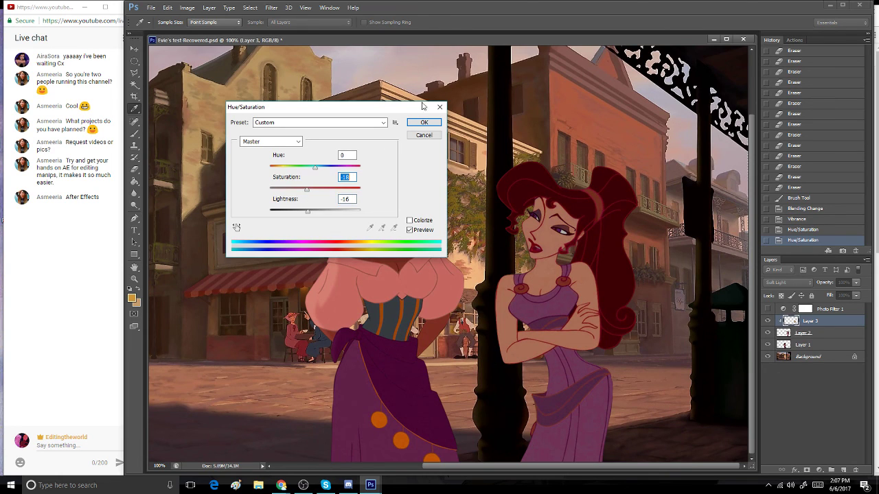
{"action": "left_click", "coordinate": [424, 122]}
- Compare the scene without the Photo Filter 1 layer and inspect the red-haired woman's arms and dress up close
{"action": "key", "text": "z"}
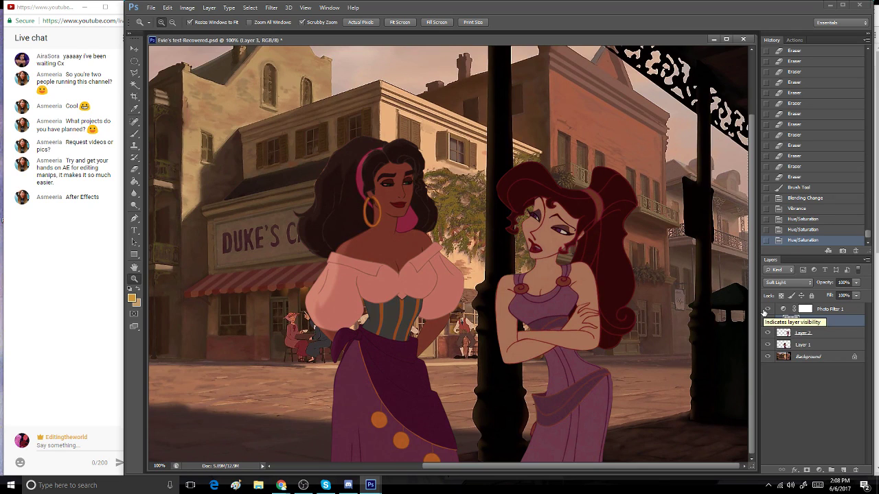
{"action": "left_click", "coordinate": [765, 311]}
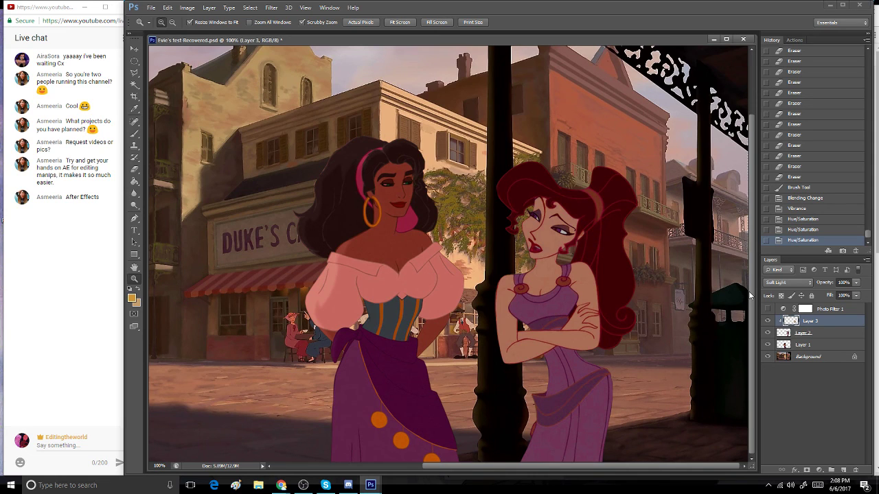
{"action": "left_click", "coordinate": [569, 353]}
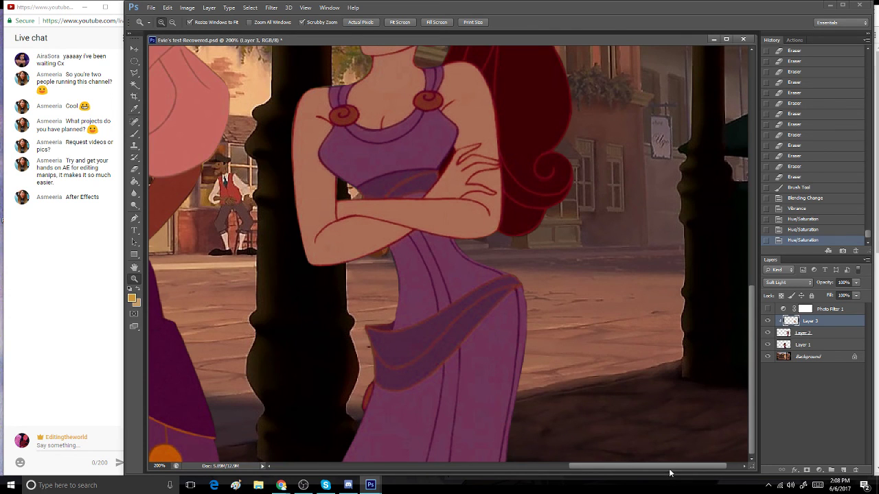
- Merge the clipped Layer 3 into the red-haired woman's Layer 2, keeping Layer 1 and Background separate and showing them again
{"action": "mouse_move", "coordinate": [669, 467]}
{"action": "left_mouse_down"}
{"action": "mouse_move", "coordinate": [542, 469]}
{"action": "mouse_move", "coordinate": [687, 469]}
{"action": "left_mouse_up"}
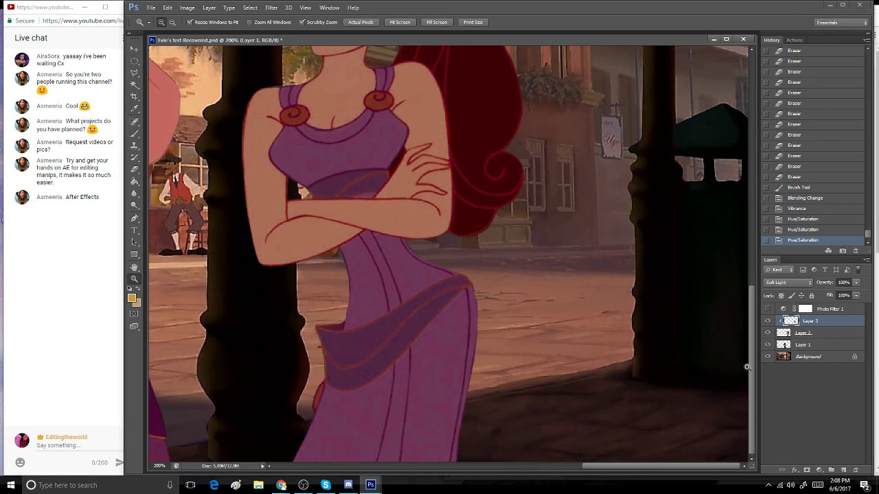
{"action": "left_click_drag", "start_coordinate": [750, 367], "coordinate": [768, 263]}
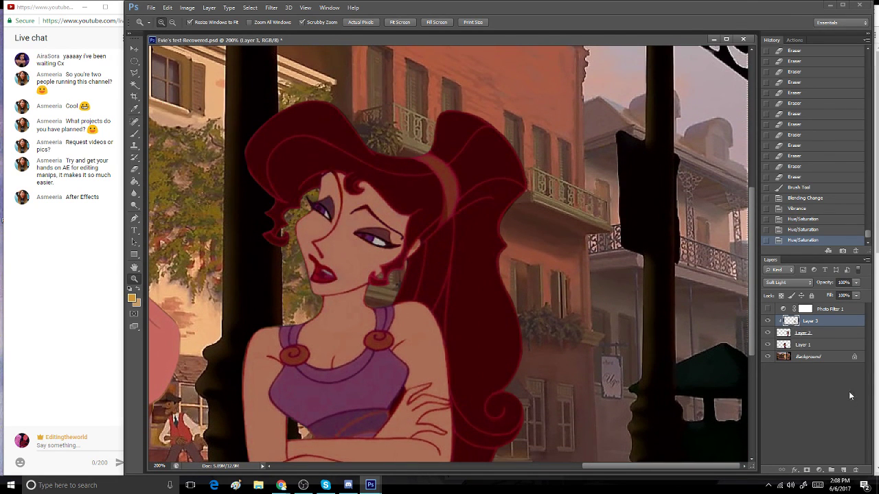
{"action": "left_click", "coordinate": [843, 469]}
{"action": "left_click", "coordinate": [822, 321]}
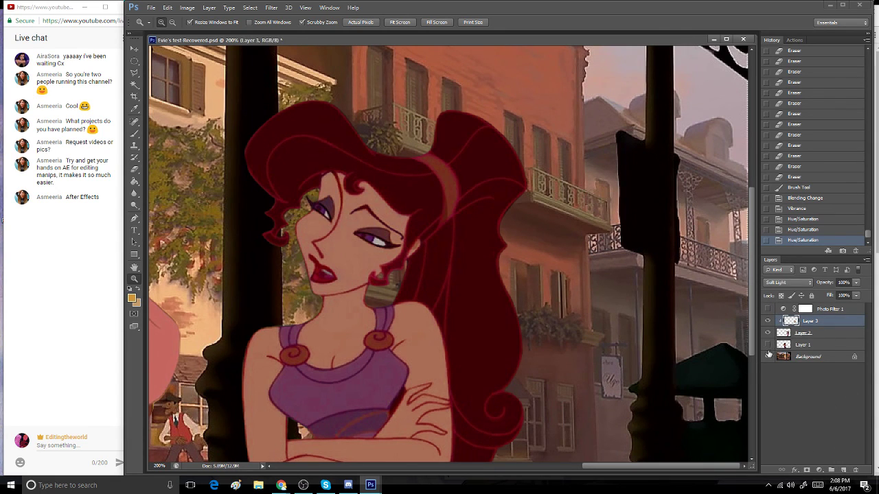
{"action": "left_click", "coordinate": [767, 344]}
{"action": "left_click", "coordinate": [767, 356]}
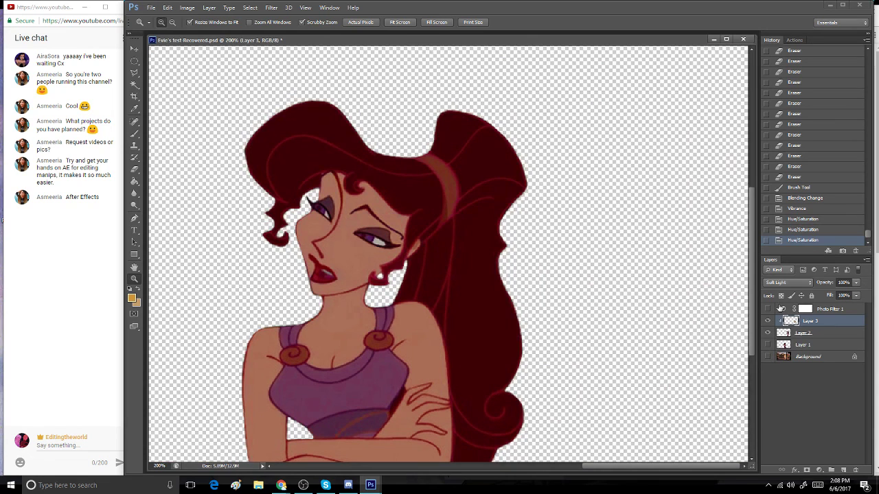
{"action": "left_click", "coordinate": [209, 8]}
{"action": "left_click", "coordinate": [280, 300]}
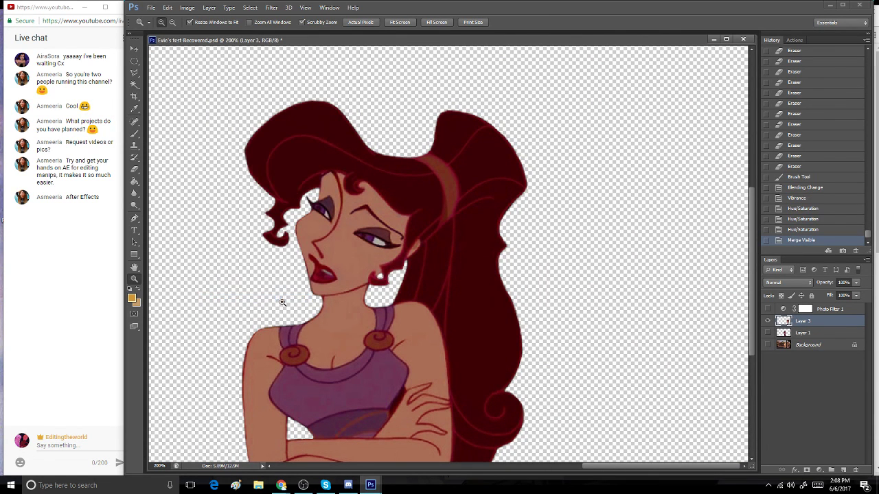
{"action": "left_click", "coordinate": [768, 333]}
{"action": "left_click", "coordinate": [768, 345]}
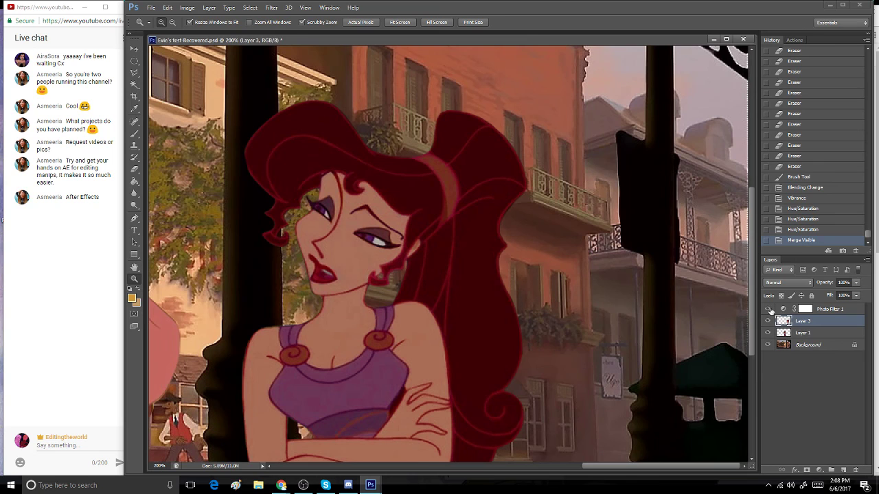
- Add a new empty layer above the red-haired woman's merged layer and choose the Brush tool
{"action": "left_click", "coordinate": [843, 469]}
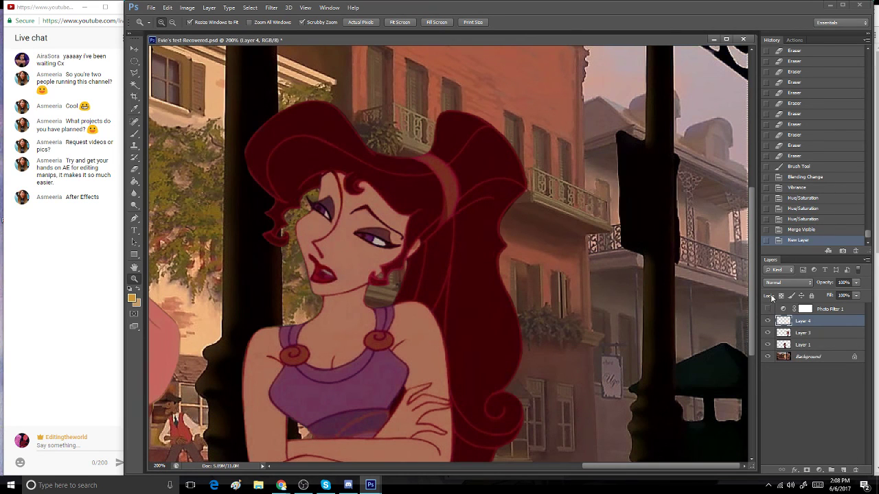
{"action": "left_click", "coordinate": [134, 133]}
{"action": "left_click", "coordinate": [125, 310]}
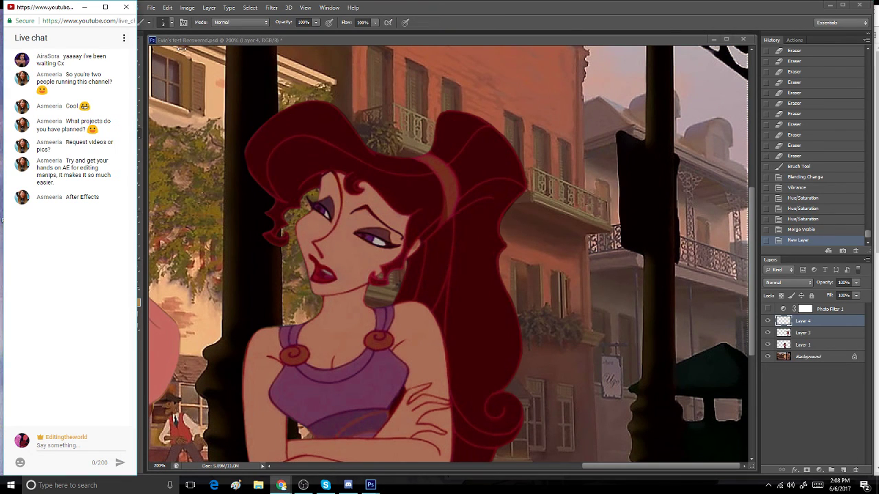
{"action": "left_click", "coordinate": [452, 10]}
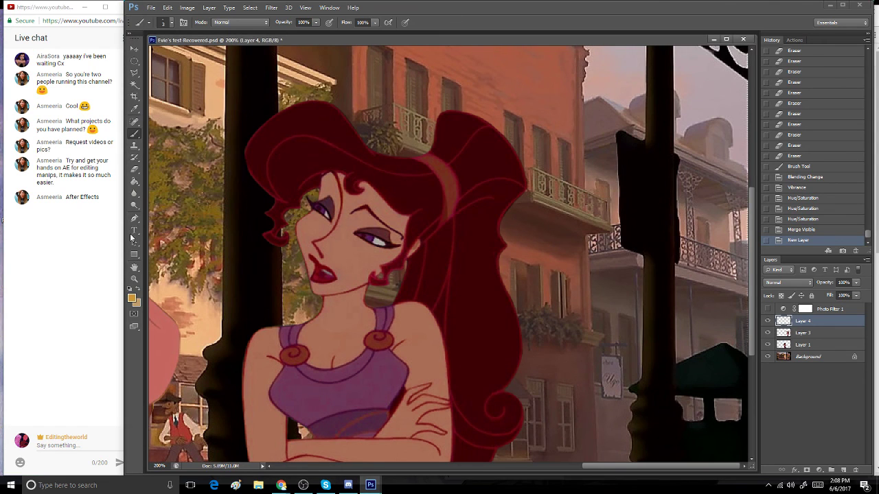
- Set the foreground colour to the golden orange #d18d34
{"action": "left_click", "coordinate": [131, 296]}
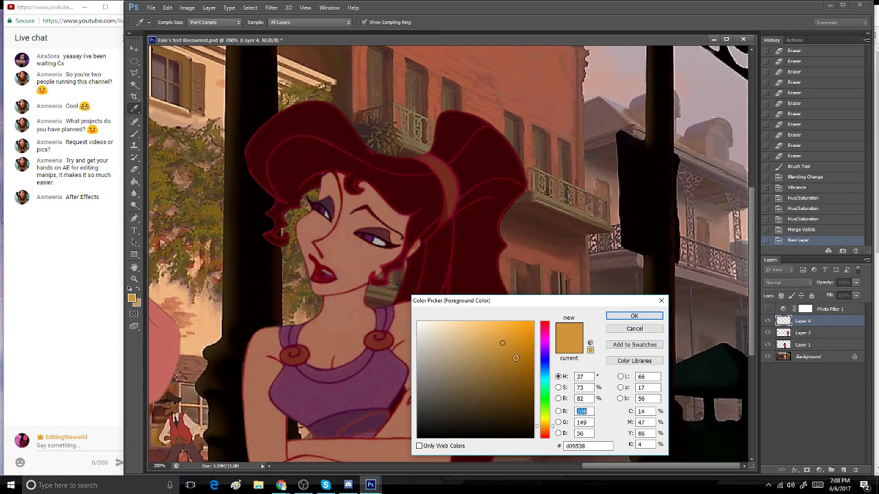
{"action": "left_click", "coordinate": [386, 344]}
{"action": "left_click_drag", "start_coordinate": [500, 383], "coordinate": [488, 358]}
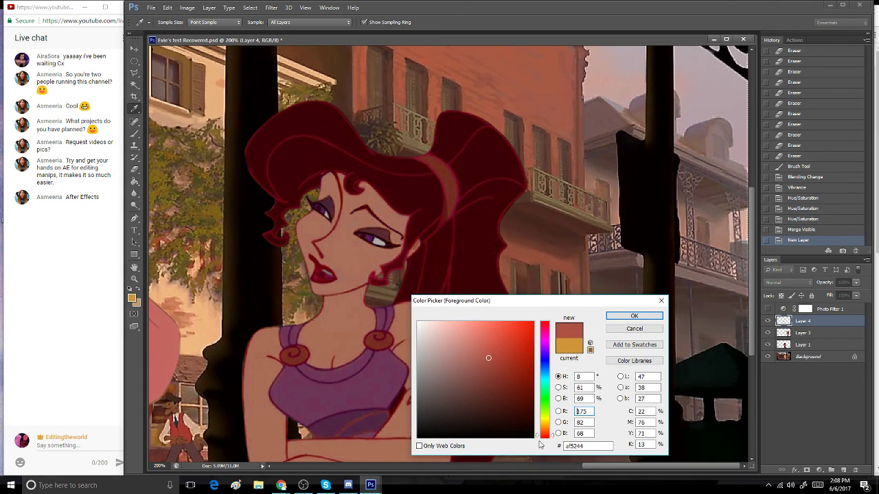
{"action": "left_click", "coordinate": [544, 431]}
{"action": "left_click", "coordinate": [504, 343]}
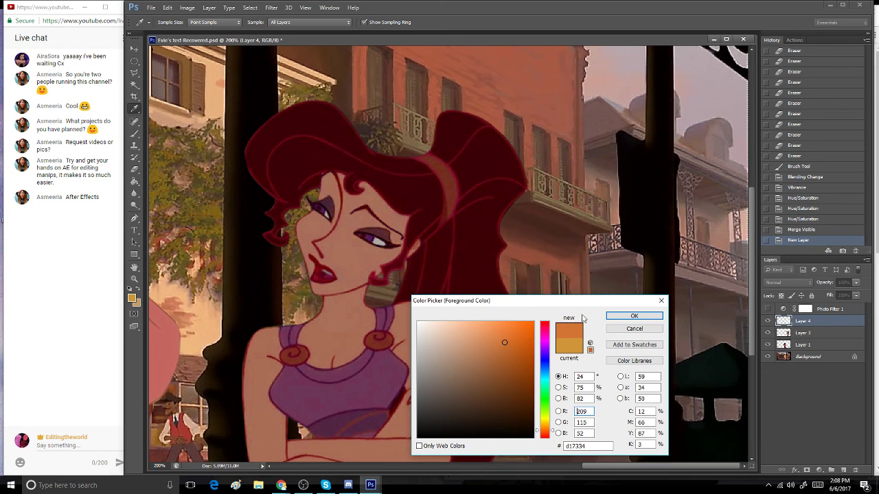
{"action": "left_click", "coordinate": [547, 427]}
{"action": "left_click_drag", "start_coordinate": [547, 427], "coordinate": [546, 424]}
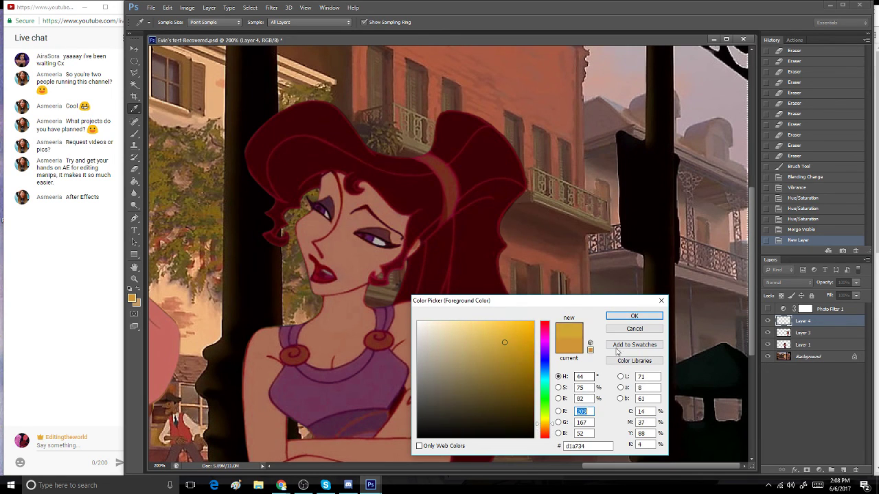
{"action": "left_click", "coordinate": [544, 427]}
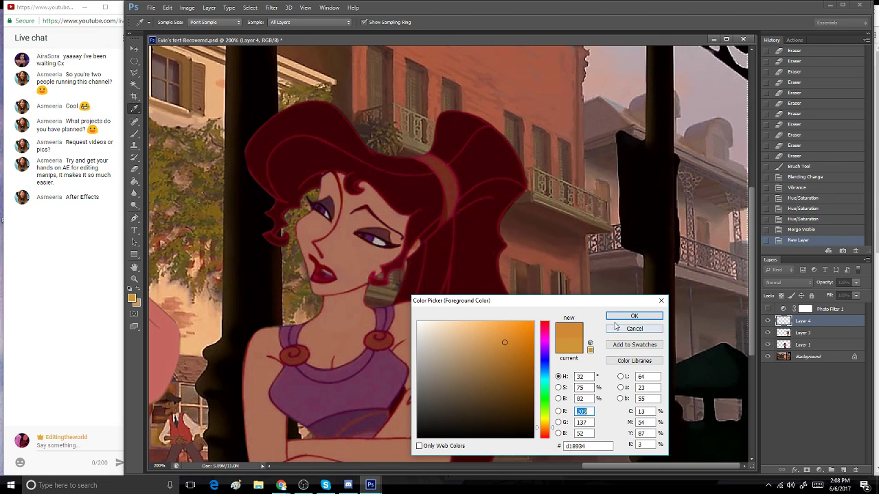
{"action": "left_click", "coordinate": [547, 427]}
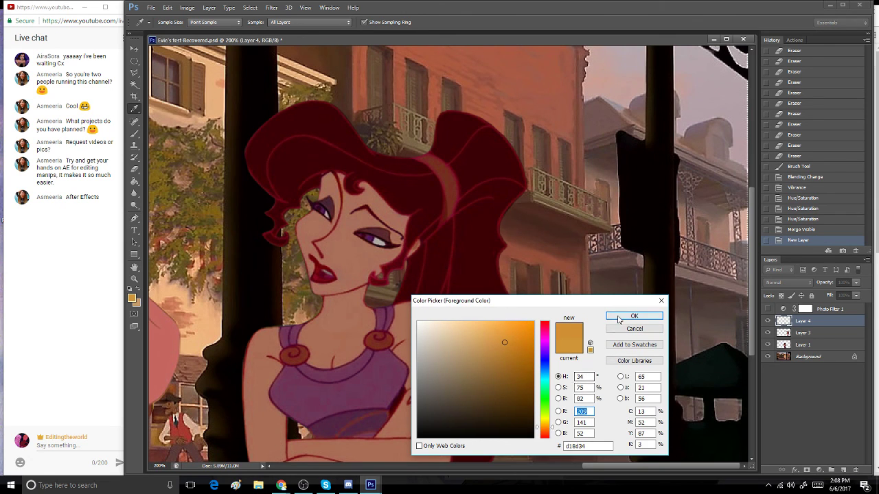
{"action": "left_click", "coordinate": [622, 316]}
- Brush the first orange strokes onto the red-haired woman's hair band and set Layer 4's blend mode to Soft Light
{"action": "left_click_drag", "start_coordinate": [444, 175], "coordinate": [450, 186]}
{"action": "left_click_drag", "start_coordinate": [445, 173], "coordinate": [451, 199]}
{"action": "left_click", "coordinate": [788, 282]}
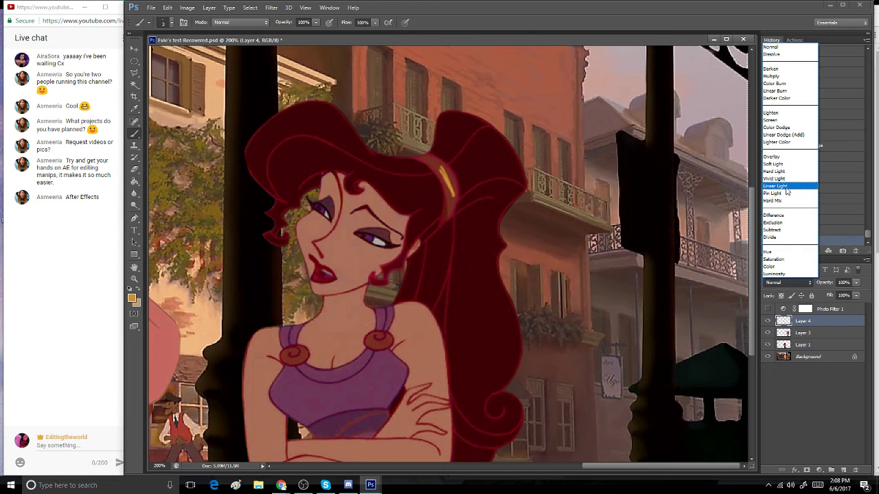
{"action": "left_click", "coordinate": [783, 170]}
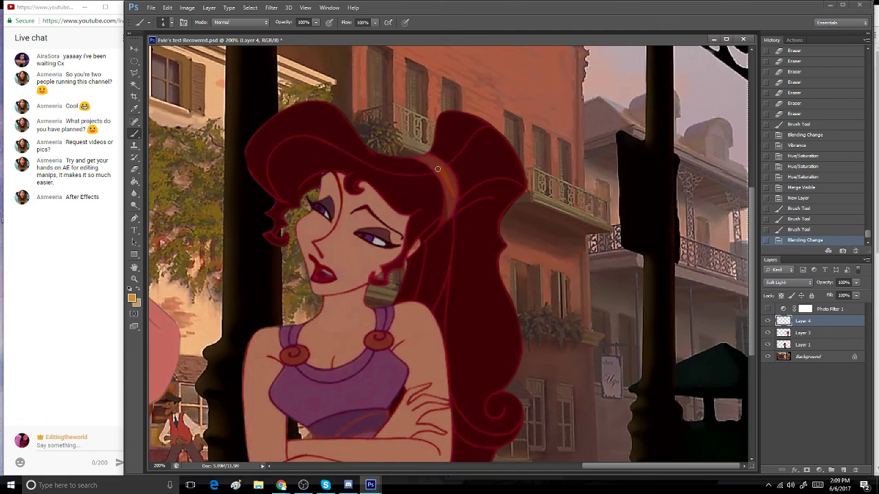
- Paint orange over the full length of the red-haired woman's hair band on Layer 4
{"action": "left_click_drag", "start_coordinate": [437, 169], "coordinate": [449, 178]}
{"action": "left_click_drag", "start_coordinate": [446, 172], "coordinate": [453, 195]}
{"action": "mouse_move", "coordinate": [453, 195]}
{"action": "left_mouse_down"}
{"action": "mouse_move", "coordinate": [452, 204]}
{"action": "mouse_move", "coordinate": [447, 188]}
{"action": "mouse_move", "coordinate": [444, 220]}
{"action": "left_mouse_up"}
{"action": "left_click_drag", "start_coordinate": [449, 206], "coordinate": [441, 224]}
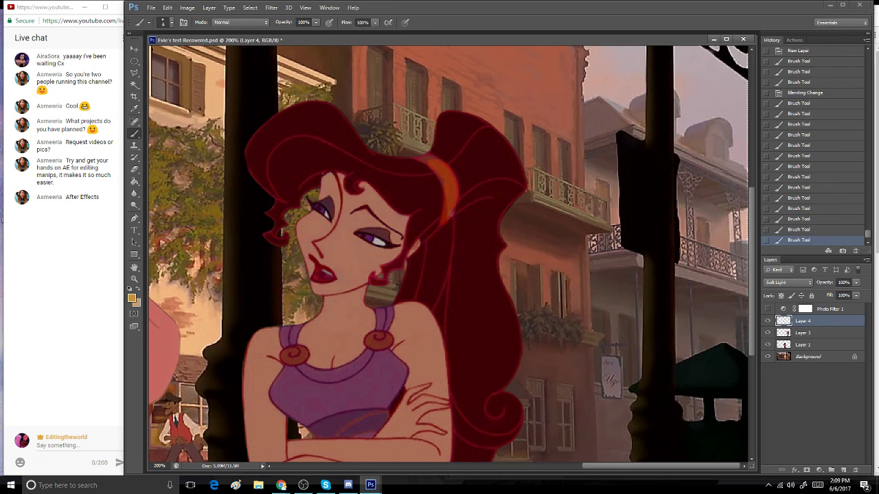
{"action": "left_click", "coordinate": [450, 213]}
{"action": "left_click", "coordinate": [449, 210]}
{"action": "left_click", "coordinate": [451, 208]}
{"action": "left_click", "coordinate": [447, 190]}
{"action": "left_click", "coordinate": [427, 157]}
{"action": "left_click_drag", "start_coordinate": [424, 160], "coordinate": [441, 179]}
- Paint both round spiral brooches on the red-haired woman's dress straps orange with a larger brush
{"action": "scroll", "coordinate": [750, 208], "scroll_direction": "down", "scroll_amount": 2}
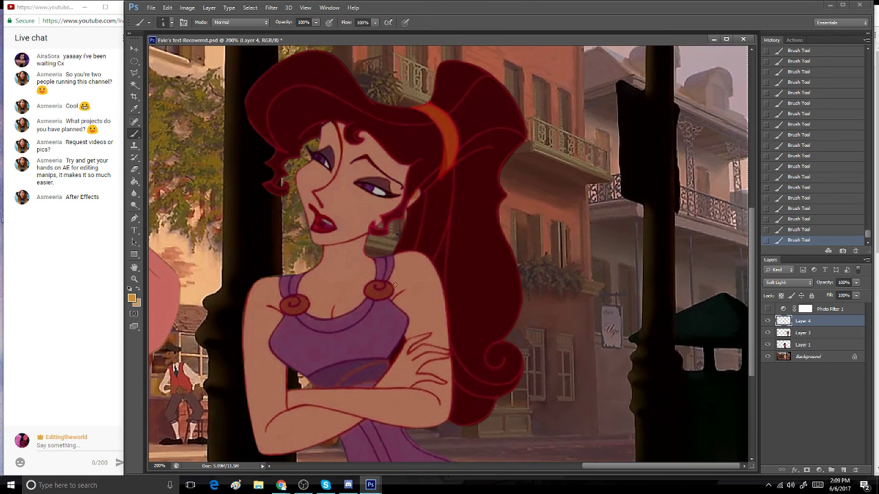
{"action": "key", "text": "bracketright"}
{"action": "mouse_move", "coordinate": [290, 301]}
{"action": "left_mouse_down"}
{"action": "mouse_move", "coordinate": [304, 303]}
{"action": "mouse_move", "coordinate": [289, 299]}
{"action": "left_mouse_up"}
{"action": "mouse_move", "coordinate": [386, 293]}
{"action": "left_mouse_down"}
{"action": "mouse_move", "coordinate": [369, 290]}
{"action": "mouse_move", "coordinate": [389, 291]}
{"action": "left_mouse_up"}
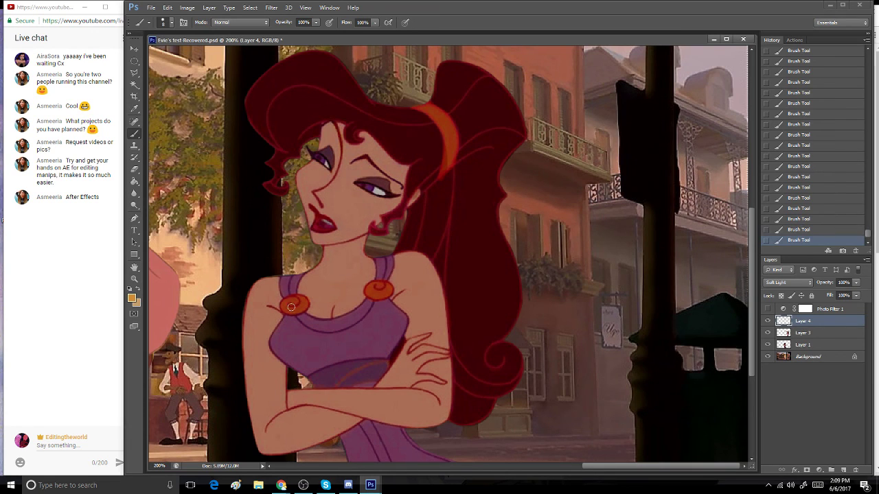
{"action": "left_click_drag", "start_coordinate": [291, 308], "coordinate": [294, 303]}
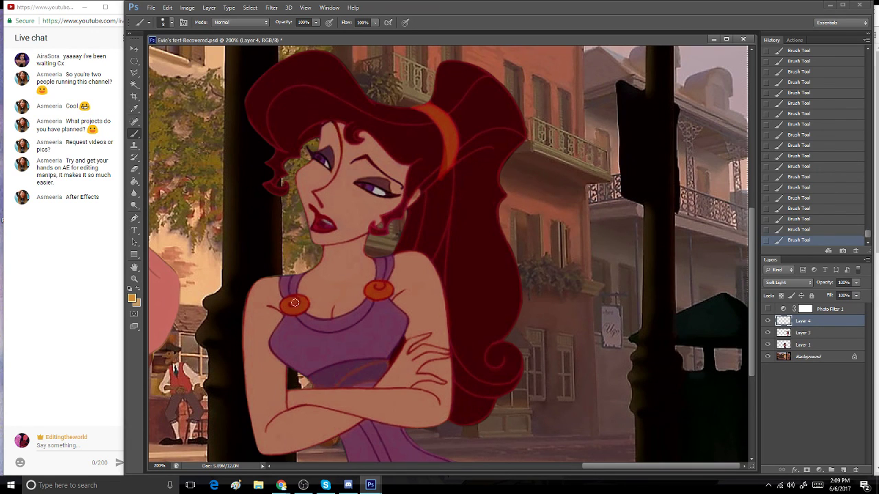
- Erase the orange paint that spills past the edges of the two brooches
{"action": "left_click", "coordinate": [134, 170]}
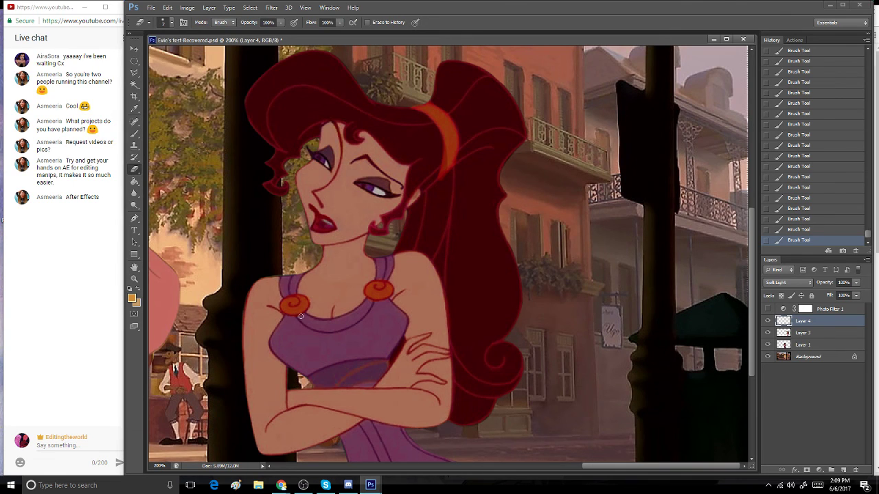
{"action": "left_click", "coordinate": [300, 317]}
{"action": "left_click", "coordinate": [378, 283]}
{"action": "left_click", "coordinate": [378, 278]}
{"action": "left_click", "coordinate": [313, 300]}
- Paint the small red ornament behind the red-haired woman's hip sash orange on Layer 4
{"action": "double_click", "coordinate": [135, 278]}
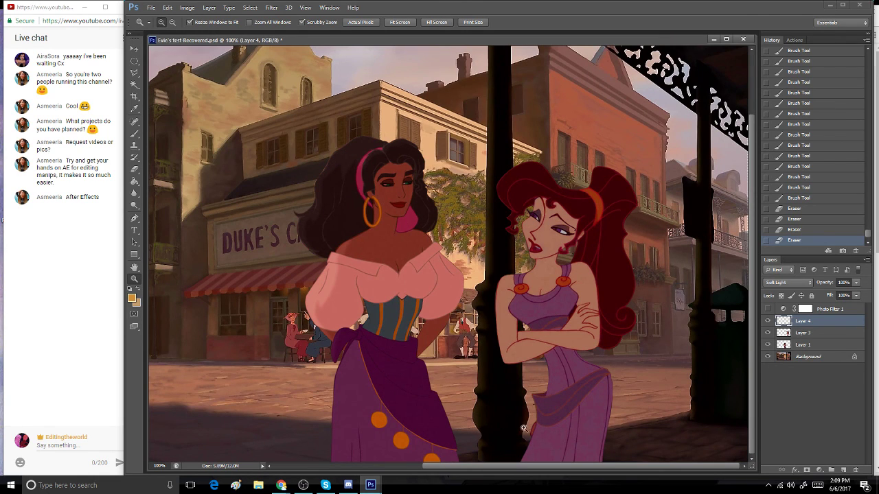
{"action": "left_click", "coordinate": [551, 445]}
{"action": "left_click", "coordinate": [447, 439]}
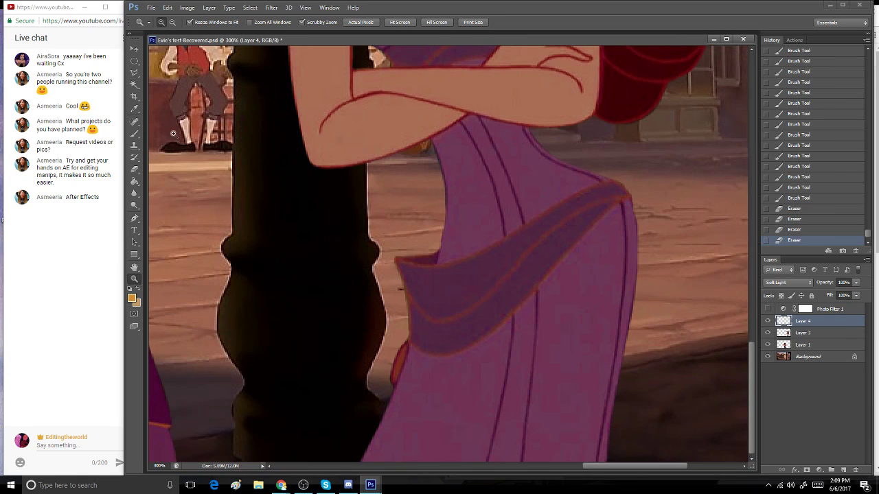
{"action": "left_click", "coordinate": [134, 133]}
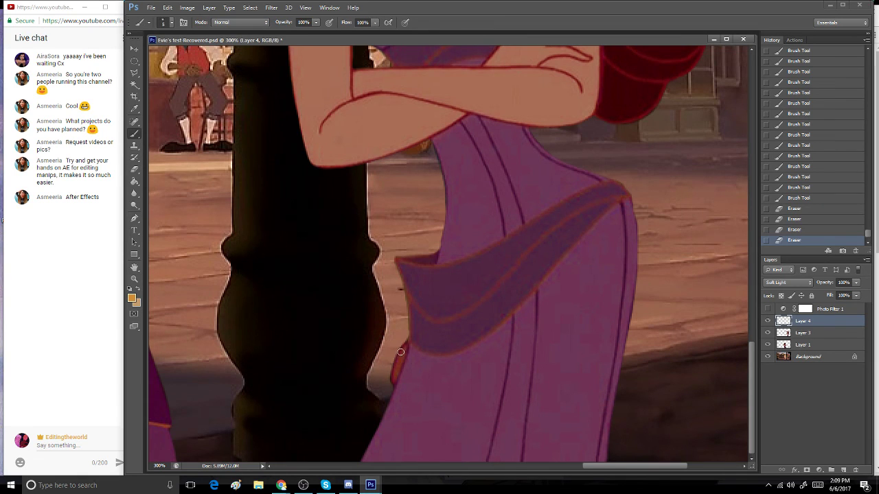
{"action": "mouse_move", "coordinate": [403, 350]}
{"action": "left_mouse_down"}
{"action": "mouse_move", "coordinate": [392, 381]}
{"action": "mouse_move", "coordinate": [406, 343]}
{"action": "mouse_move", "coordinate": [392, 381]}
{"action": "left_mouse_up"}
{"action": "double_click", "coordinate": [137, 278]}
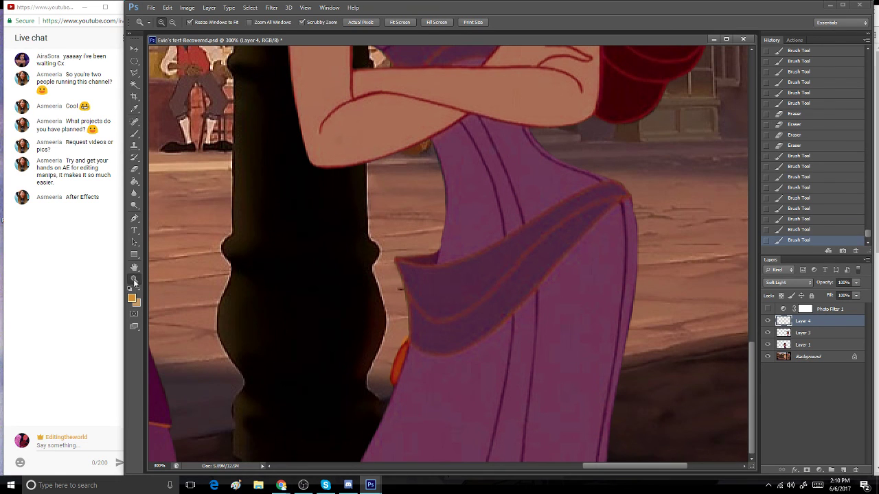
- Clip Layer 4 to the red-haired woman's layer and apply Hue/Saturation with hue +17, saturation -24 and lightness +30
{"action": "key", "text": "ctrl+alt+g"}
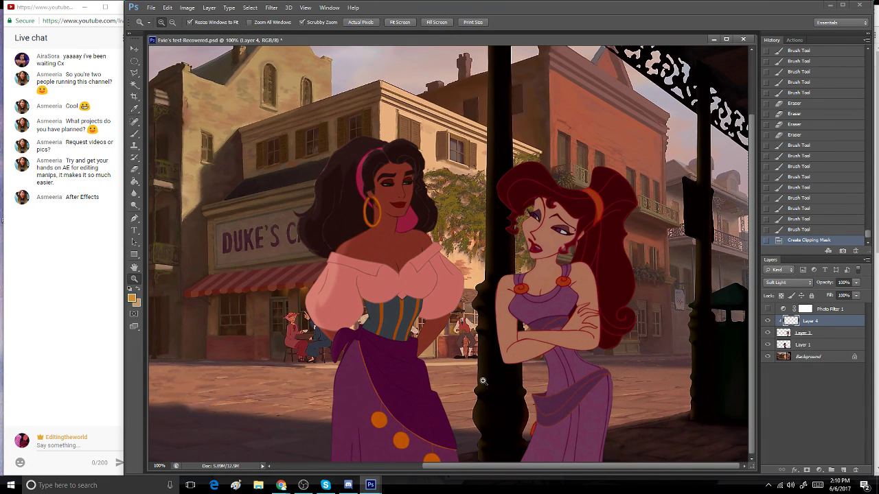
{"action": "left_click", "coordinate": [195, 10]}
{"action": "mouse_move", "coordinate": [206, 30]}
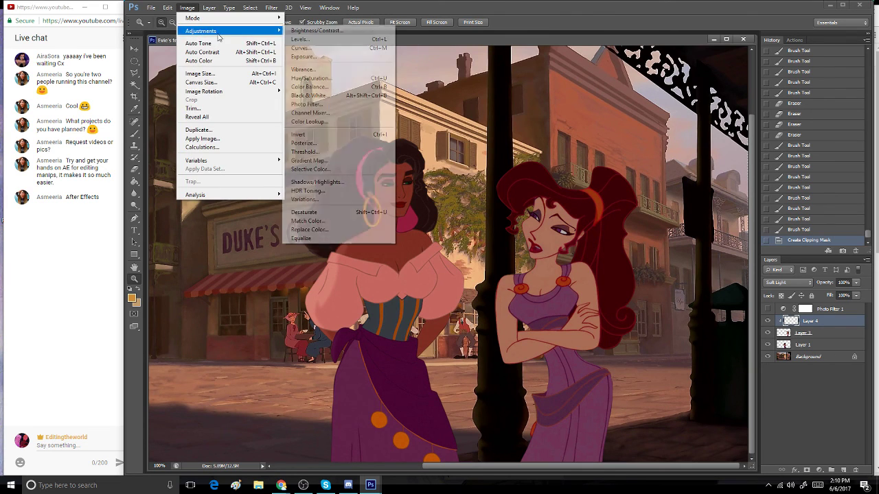
{"action": "left_click", "coordinate": [327, 80]}
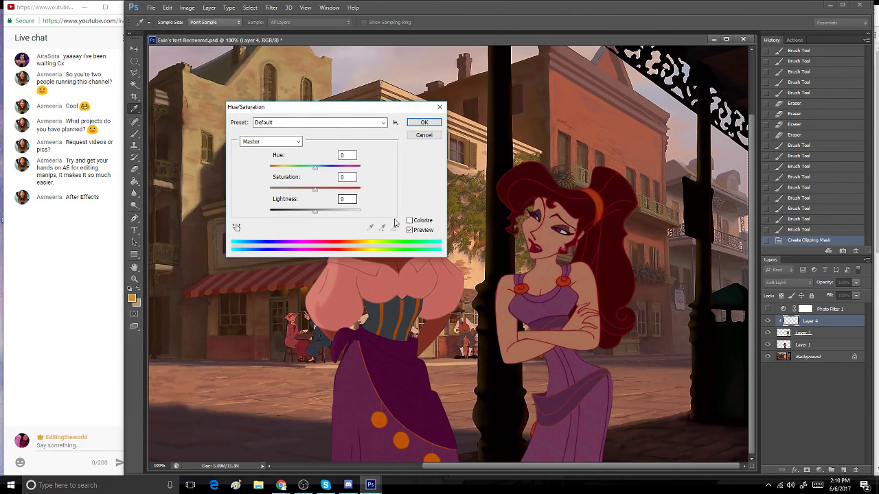
{"action": "left_click_drag", "start_coordinate": [324, 109], "coordinate": [300, 113]}
{"action": "left_click_drag", "start_coordinate": [292, 193], "coordinate": [304, 219]}
{"action": "mouse_move", "coordinate": [291, 171]}
{"action": "left_mouse_down"}
{"action": "mouse_move", "coordinate": [285, 176]}
{"action": "mouse_move", "coordinate": [300, 178]}
{"action": "left_mouse_up"}
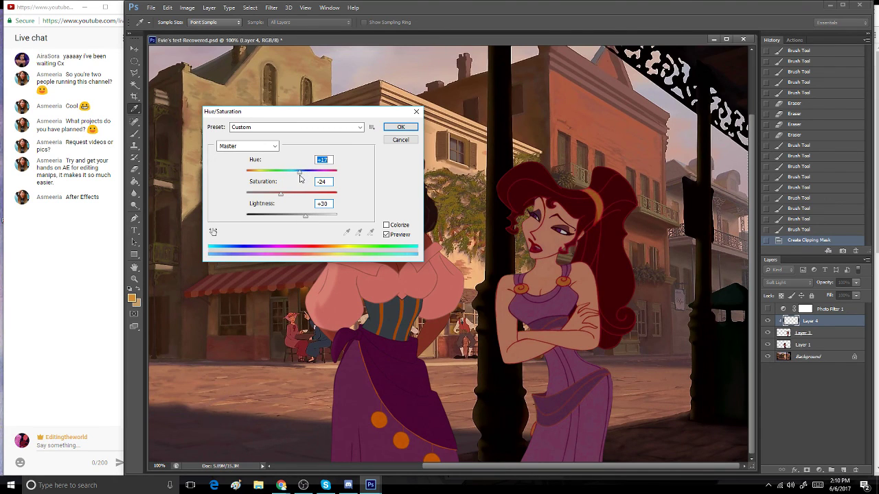
{"action": "left_click", "coordinate": [401, 127]}
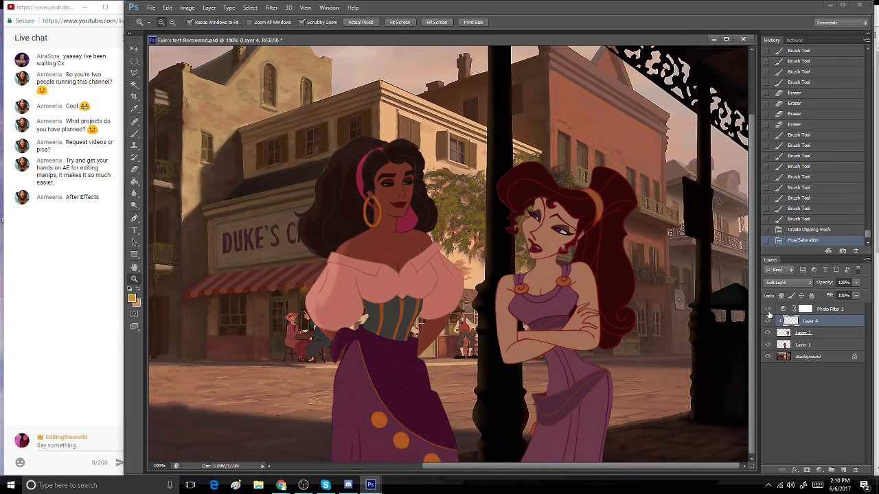
- Hide Photo Filter 1 and merge Layer 4 with the red-haired woman's Layer 3, keeping Layer 1 and Background separate and visible
{"action": "left_click", "coordinate": [768, 309]}
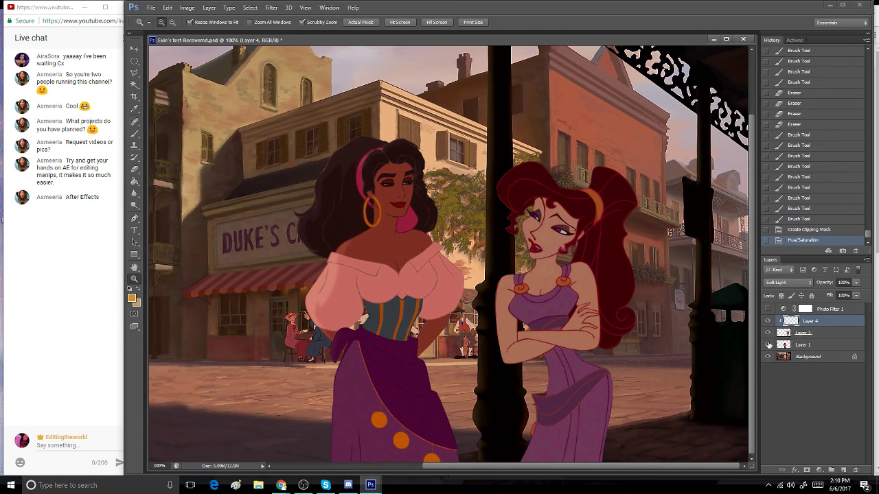
{"action": "left_click_drag", "start_coordinate": [767, 344], "coordinate": [767, 356]}
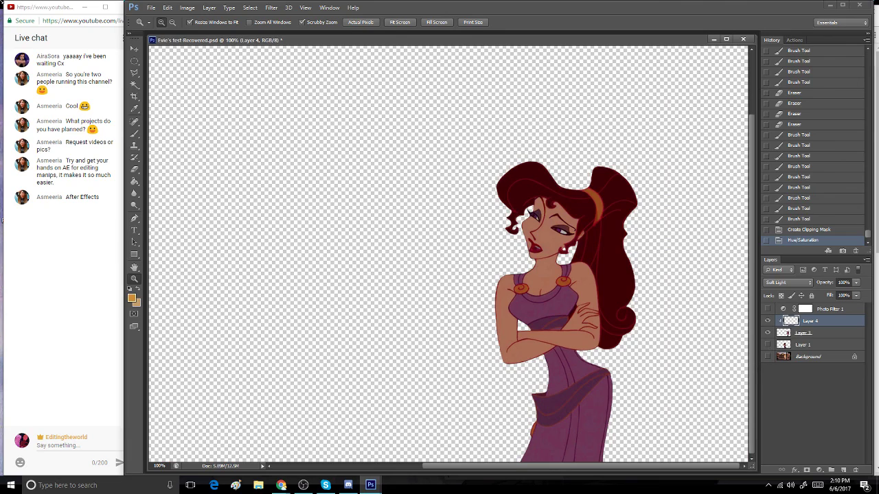
{"action": "left_click", "coordinate": [210, 9]}
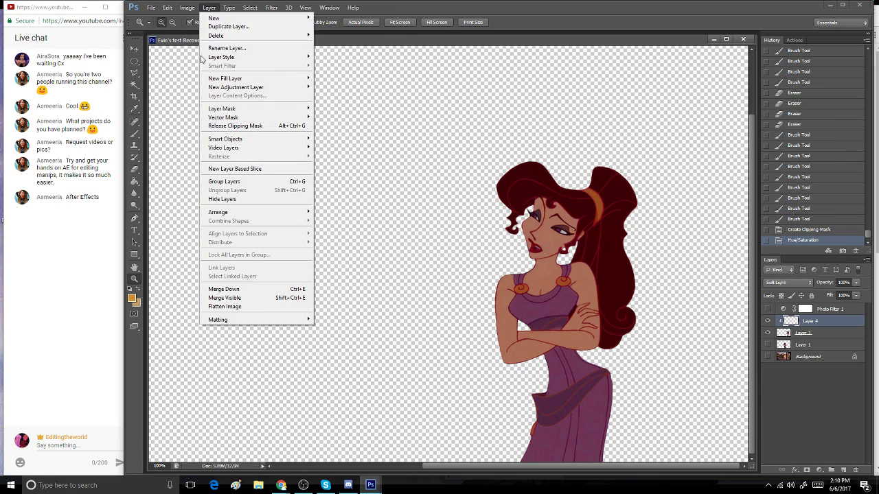
{"action": "left_click", "coordinate": [240, 299]}
{"action": "left_click_drag", "start_coordinate": [768, 332], "coordinate": [767, 343]}
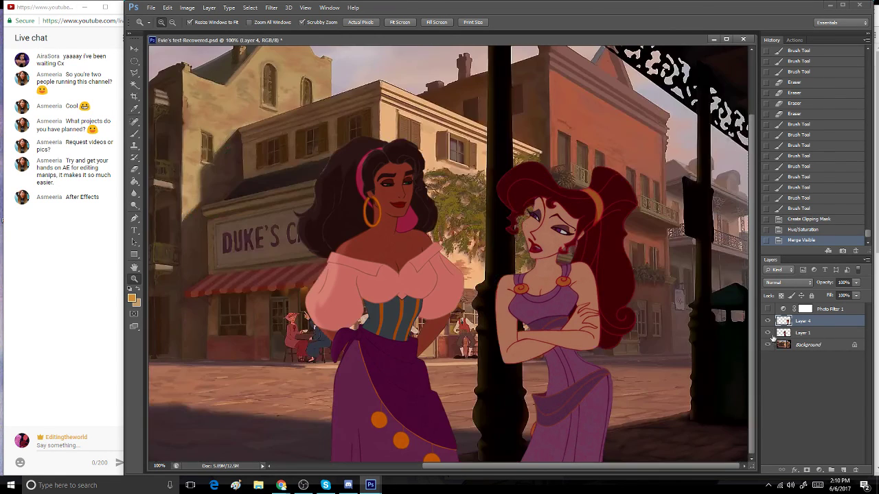
- Add a new layer above Layer 4 and set the foreground colour to dark brown 542927, sampled at the hair band's edge
{"action": "left_click", "coordinate": [768, 309]}
{"action": "left_click", "coordinate": [843, 470]}
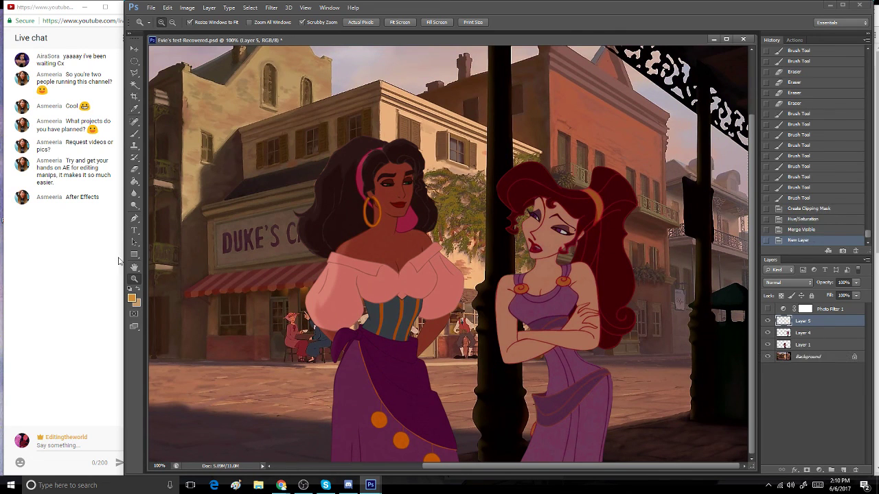
{"action": "left_click", "coordinate": [595, 213]}
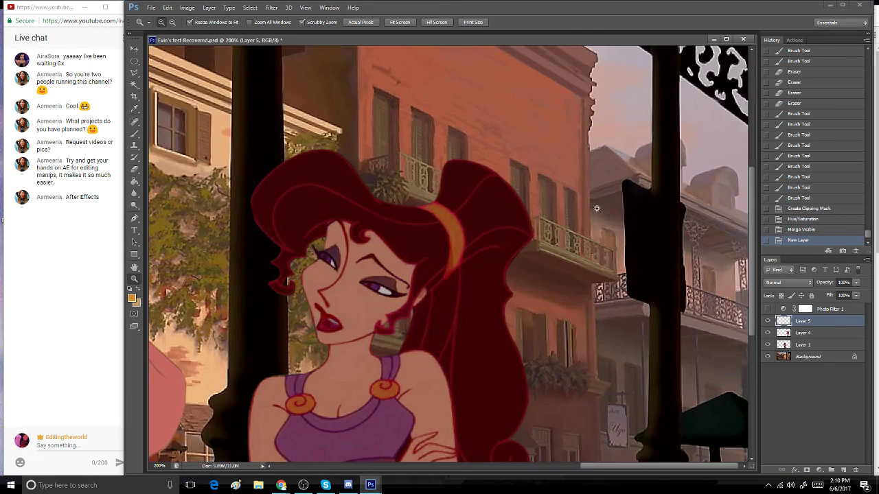
{"action": "left_click", "coordinate": [447, 299]}
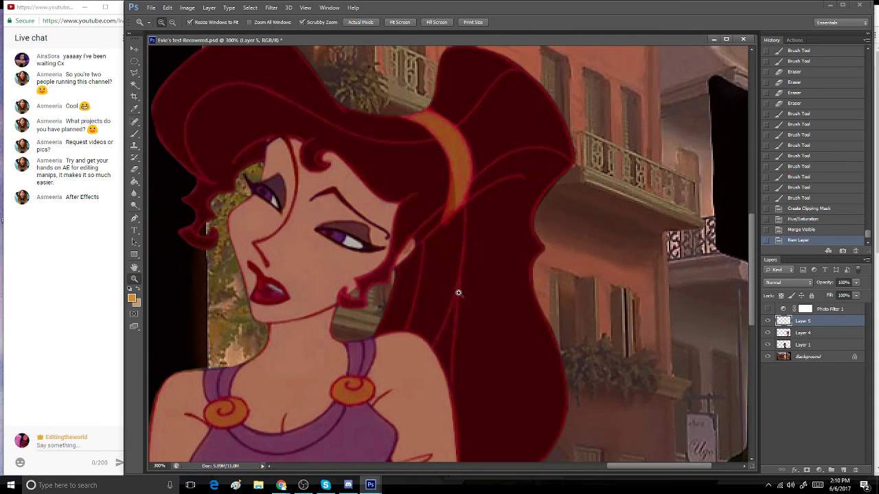
{"action": "left_click", "coordinate": [131, 301]}
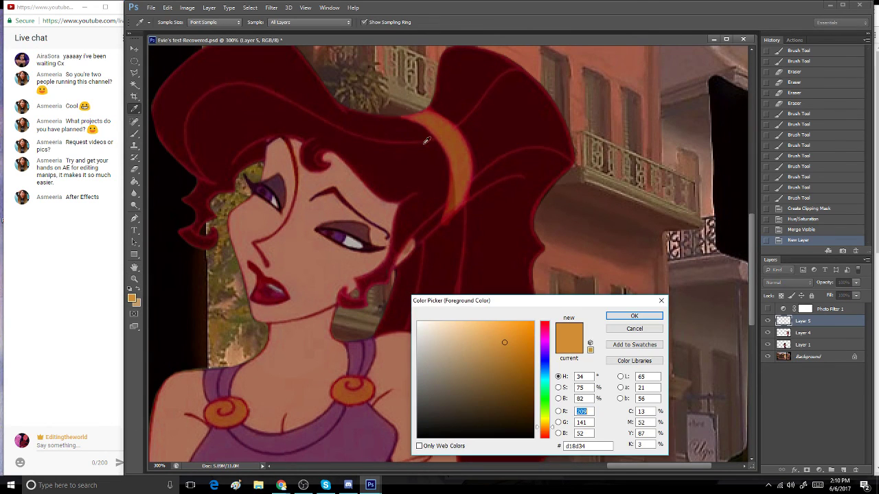
{"action": "left_click", "coordinate": [447, 115]}
{"action": "left_click", "coordinate": [448, 113]}
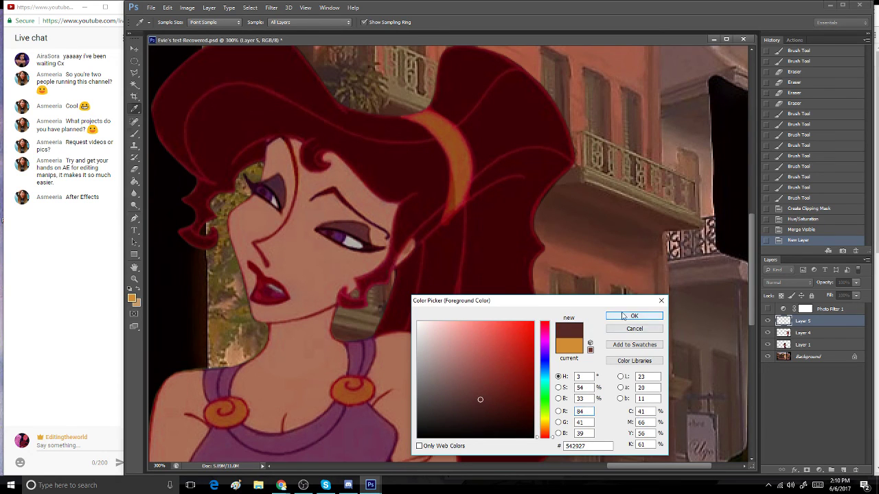
{"action": "left_click", "coordinate": [628, 315]}
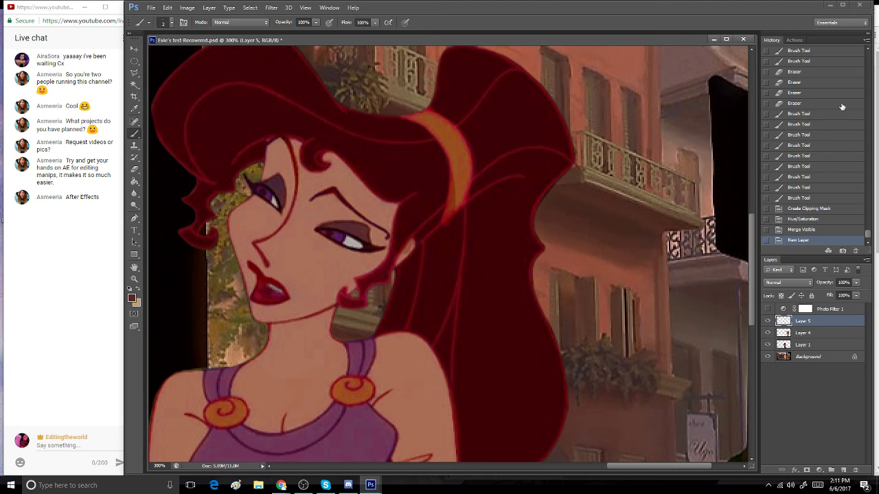
- Brush short dark strokes along the upper end of the red-haired woman's hair band and set Layer 5's blend mode to Soft Light
{"action": "left_click_drag", "start_coordinate": [428, 109], "coordinate": [433, 112]}
{"action": "left_click_drag", "start_coordinate": [434, 112], "coordinate": [446, 118]}
{"action": "left_click", "coordinate": [779, 282]}
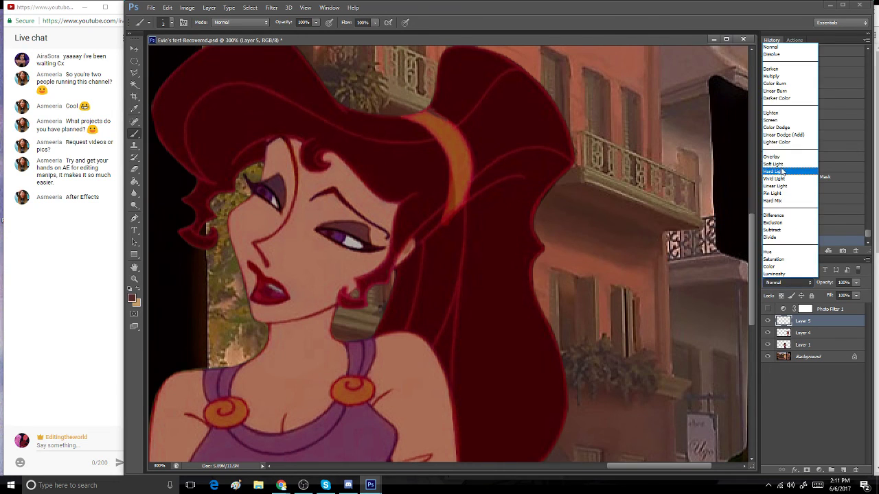
{"action": "left_click", "coordinate": [763, 171]}
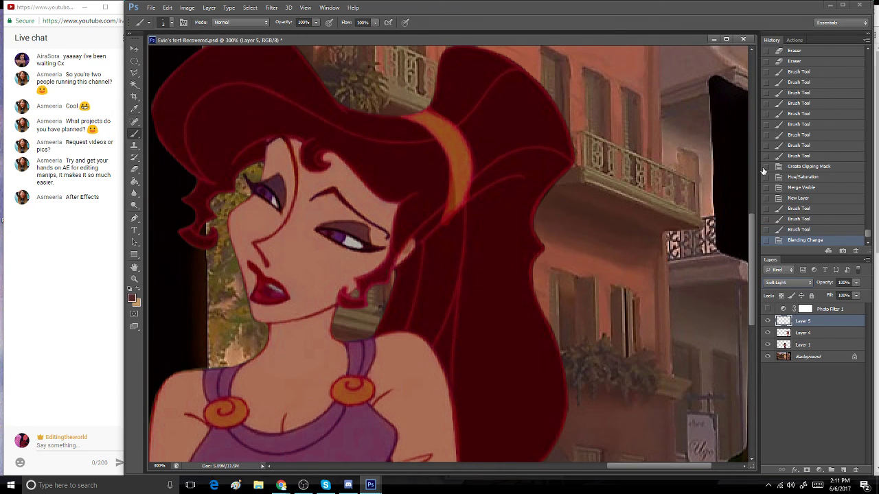
- Paint dark strokes down the hair band's outer edge, on the ponytail side, on Layer 5
{"action": "left_click", "coordinate": [438, 119]}
{"action": "left_click", "coordinate": [449, 129]}
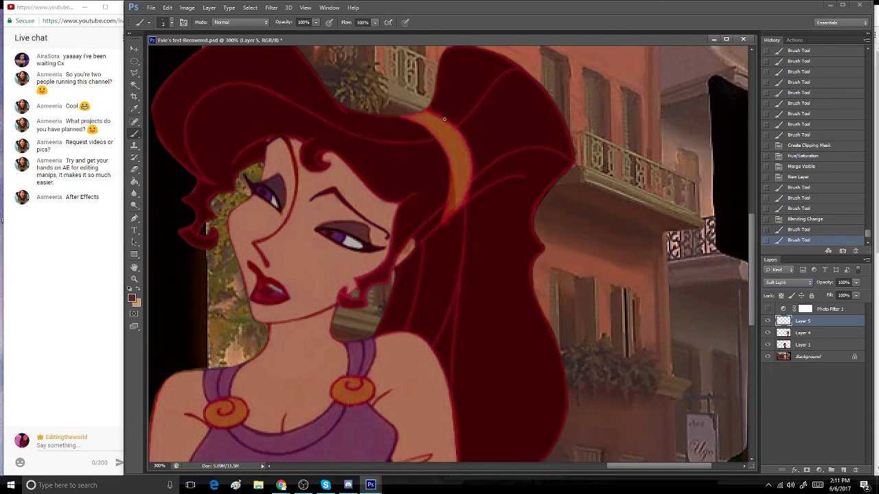
{"action": "left_click", "coordinate": [458, 139]}
{"action": "left_click", "coordinate": [468, 148]}
{"action": "left_click_drag", "start_coordinate": [468, 149], "coordinate": [472, 167]}
{"action": "left_click_drag", "start_coordinate": [471, 166], "coordinate": [466, 195]}
{"action": "left_click", "coordinate": [465, 192]}
{"action": "left_click", "coordinate": [465, 189]}
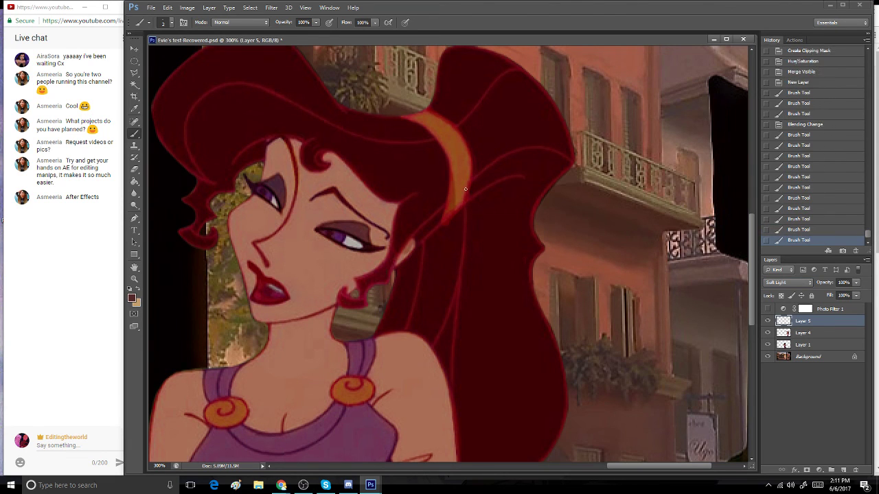
- Darken the hair band's lower tip, inner edge and upper end with small brush strokes on Layer 5
{"action": "left_click", "coordinate": [451, 201]}
{"action": "left_click", "coordinate": [453, 203]}
{"action": "left_click", "coordinate": [454, 205]}
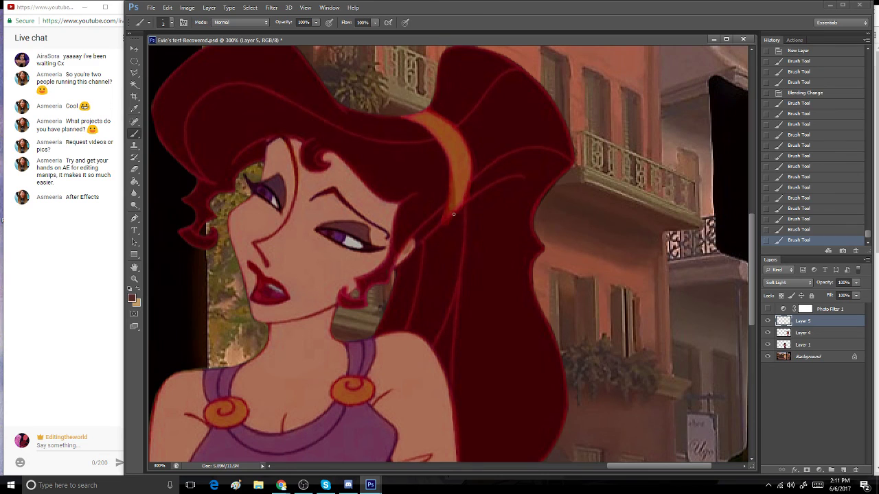
{"action": "left_click", "coordinate": [455, 207]}
{"action": "left_click", "coordinate": [456, 209]}
{"action": "left_click", "coordinate": [455, 196]}
{"action": "left_click", "coordinate": [454, 184]}
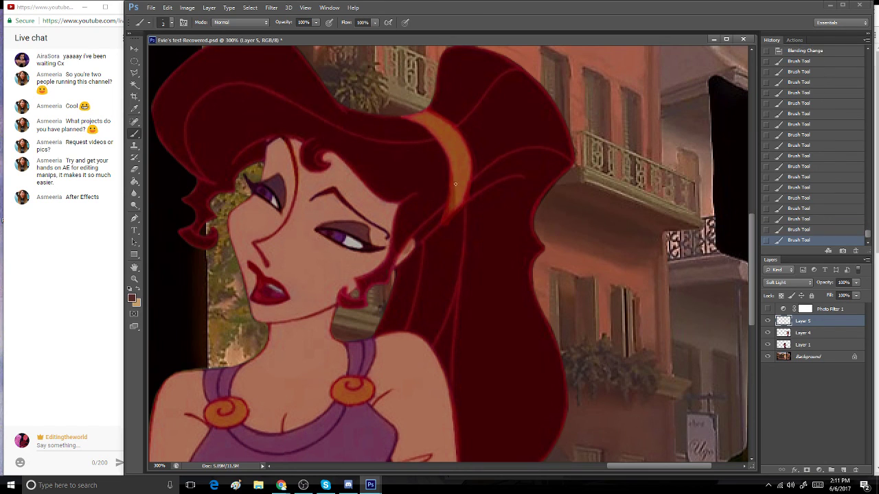
{"action": "left_click", "coordinate": [401, 117]}
{"action": "left_click", "coordinate": [423, 109]}
{"action": "left_click_drag", "start_coordinate": [450, 164], "coordinate": [445, 152]}
- Try the Color, Darken, Multiply and Overlay blend modes on Layer 5, and return it to Soft Light
{"action": "left_click", "coordinate": [783, 282]}
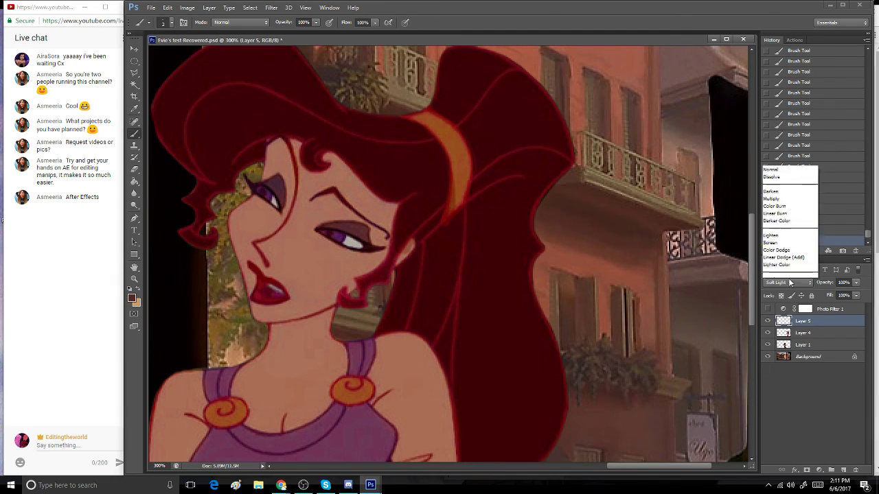
{"action": "left_click", "coordinate": [782, 267]}
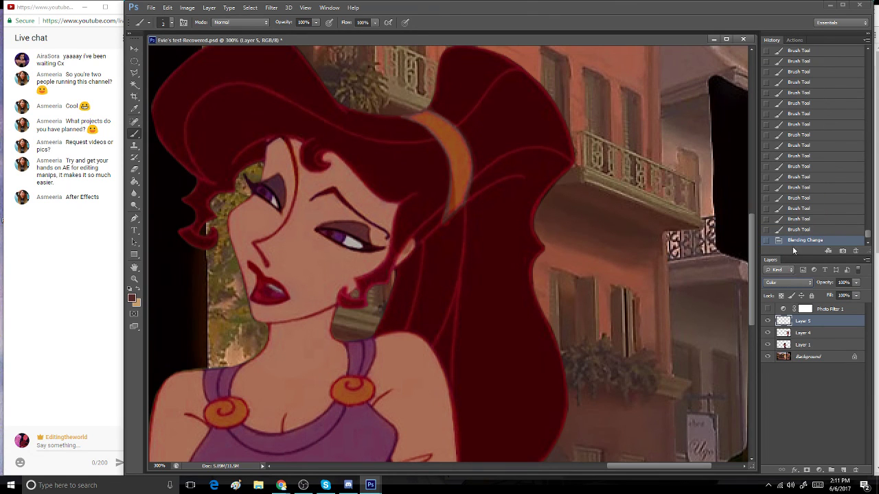
{"action": "left_click", "coordinate": [789, 282]}
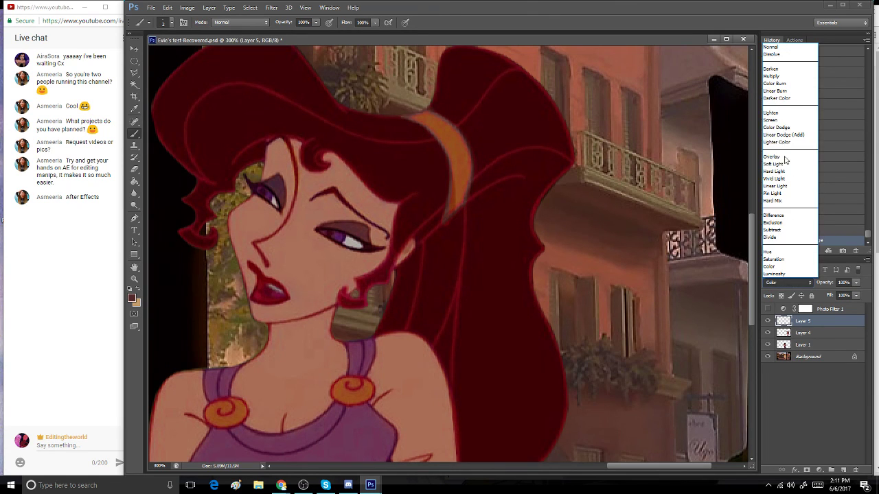
{"action": "left_click", "coordinate": [794, 72]}
{"action": "left_click", "coordinate": [770, 283]}
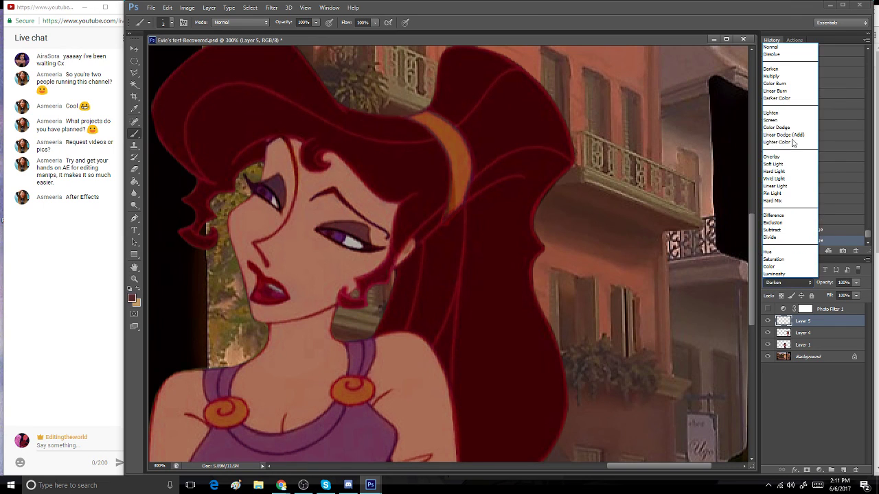
{"action": "left_click", "coordinate": [800, 79]}
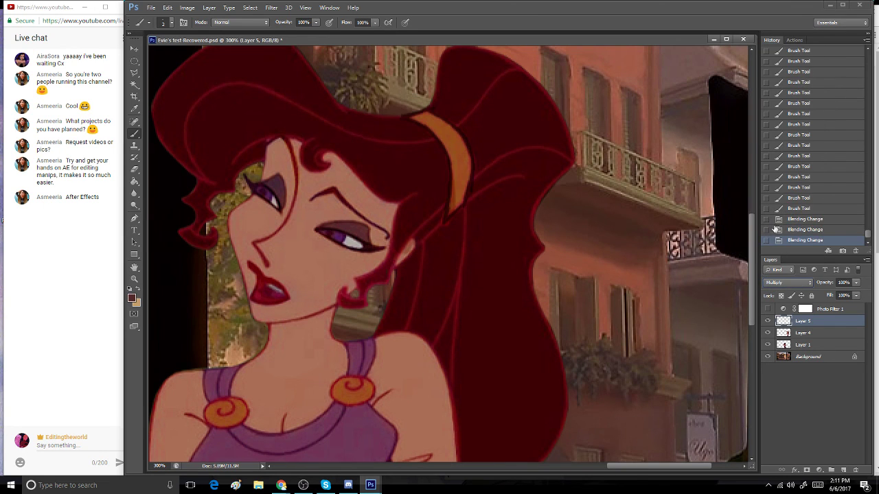
{"action": "left_click", "coordinate": [783, 282]}
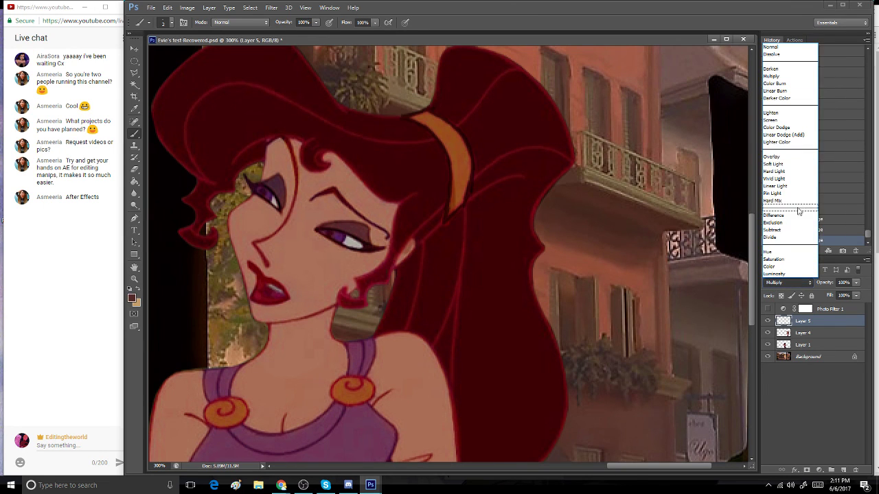
{"action": "left_click", "coordinate": [801, 157]}
{"action": "left_click", "coordinate": [775, 283]}
{"action": "left_click", "coordinate": [796, 167]}
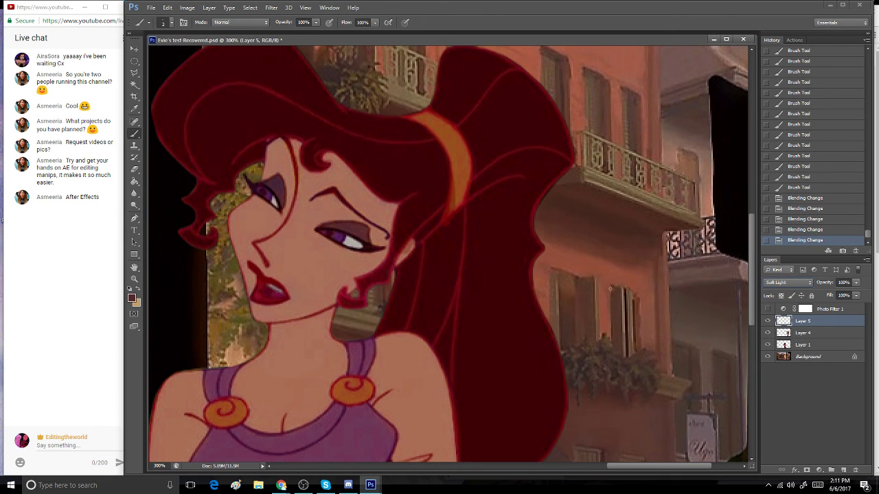
- Paint dark strokes over the spiral and around the rim of the brooch on the ponytail side
{"action": "left_click_drag", "start_coordinate": [753, 227], "coordinate": [750, 243]}
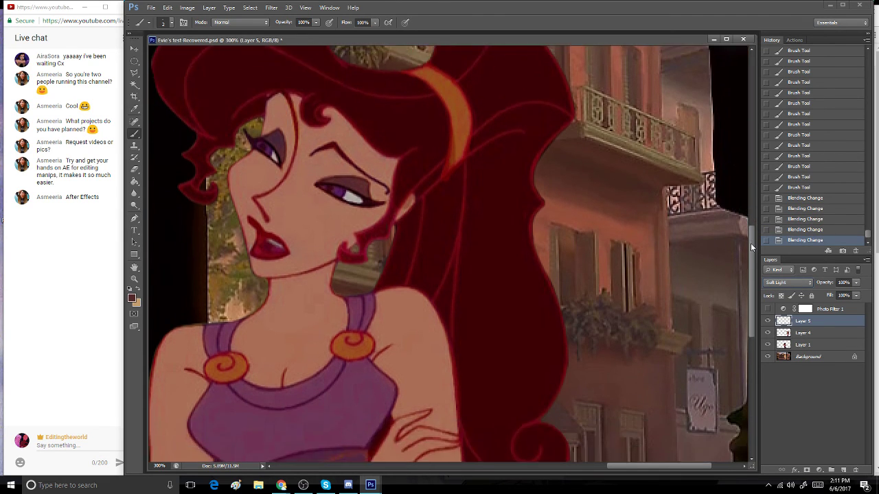
{"action": "left_click", "coordinate": [349, 338]}
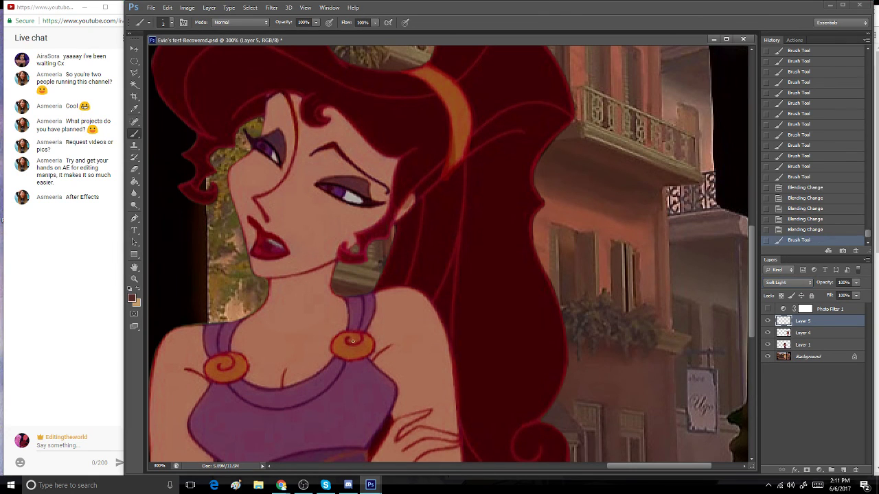
{"action": "left_click", "coordinate": [351, 336]}
{"action": "left_click", "coordinate": [355, 335]}
{"action": "left_click", "coordinate": [358, 334]}
{"action": "left_click", "coordinate": [353, 335]}
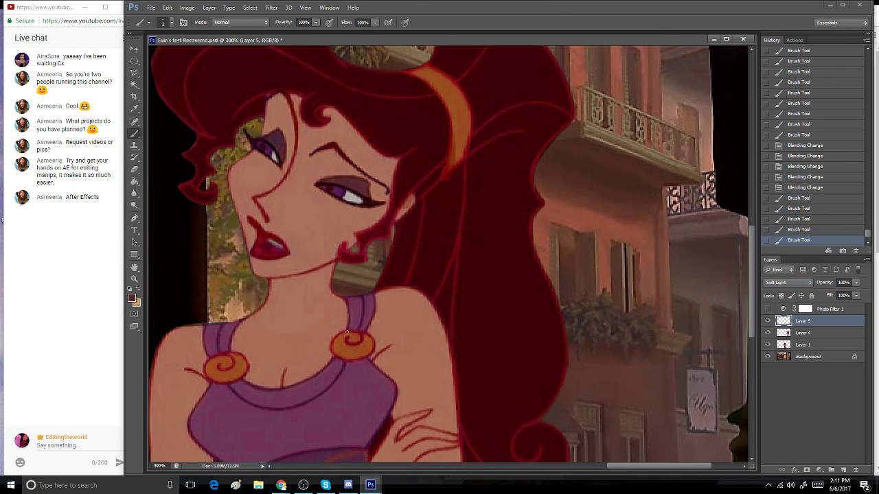
{"action": "left_click", "coordinate": [346, 334]}
{"action": "left_click", "coordinate": [339, 338]}
{"action": "left_click", "coordinate": [333, 340]}
{"action": "mouse_move", "coordinate": [333, 341]}
{"action": "left_mouse_down"}
{"action": "mouse_move", "coordinate": [339, 356]}
{"action": "mouse_move", "coordinate": [364, 357]}
{"action": "left_mouse_up"}
{"action": "left_click_drag", "start_coordinate": [367, 355], "coordinate": [373, 346]}
{"action": "left_click", "coordinate": [364, 343]}
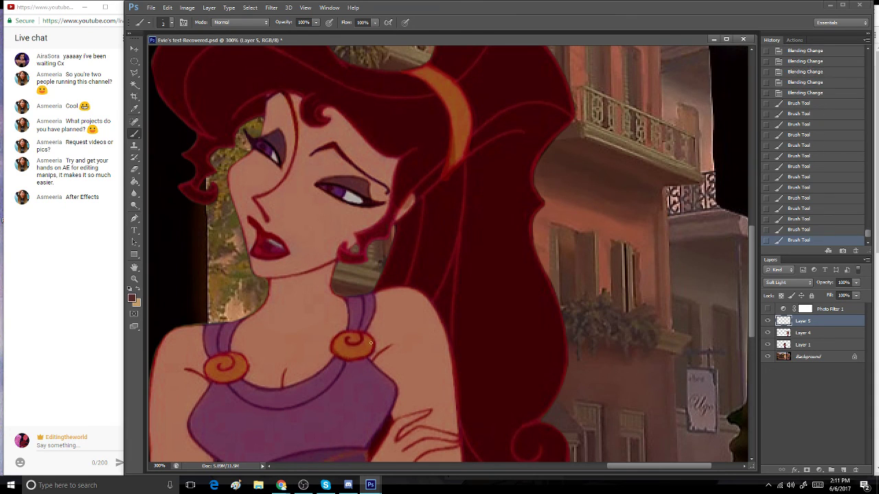
{"action": "left_click", "coordinate": [350, 342]}
{"action": "left_click", "coordinate": [336, 342]}
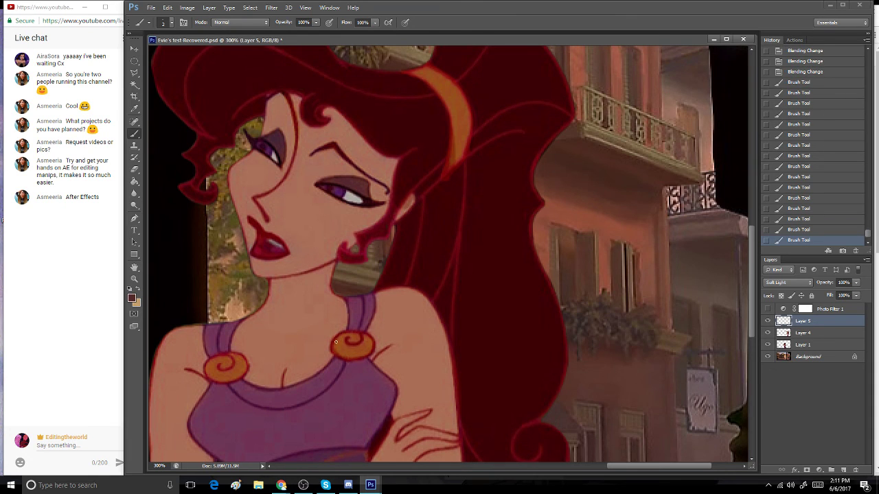
- Shade the spiral and lower rim of the other shoulder brooch with the same dark brown on Layer 5
{"action": "left_click", "coordinate": [220, 366]}
{"action": "left_click", "coordinate": [224, 370]}
{"action": "left_click", "coordinate": [226, 364]}
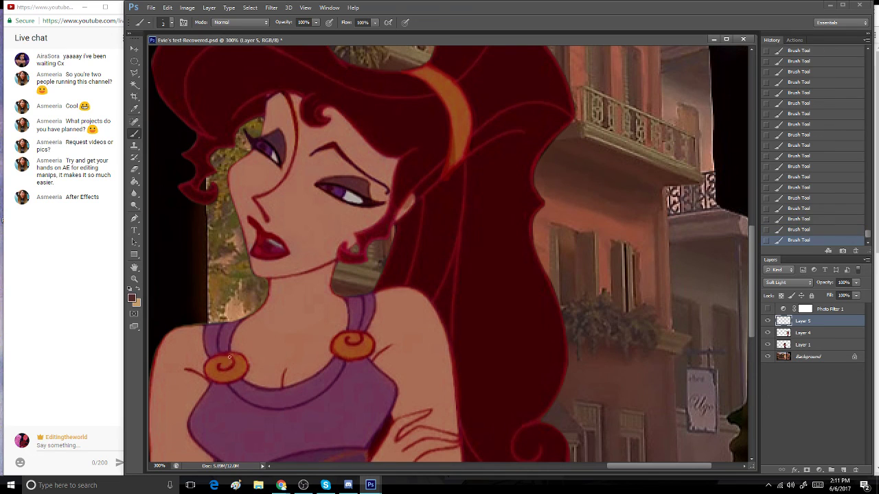
{"action": "left_click_drag", "start_coordinate": [208, 372], "coordinate": [217, 377]}
{"action": "left_click", "coordinate": [221, 385]}
- Apply Hue/Saturation to the shading on Layer 5 with saturation -55 and lightness -34
{"action": "double_click", "coordinate": [135, 279]}
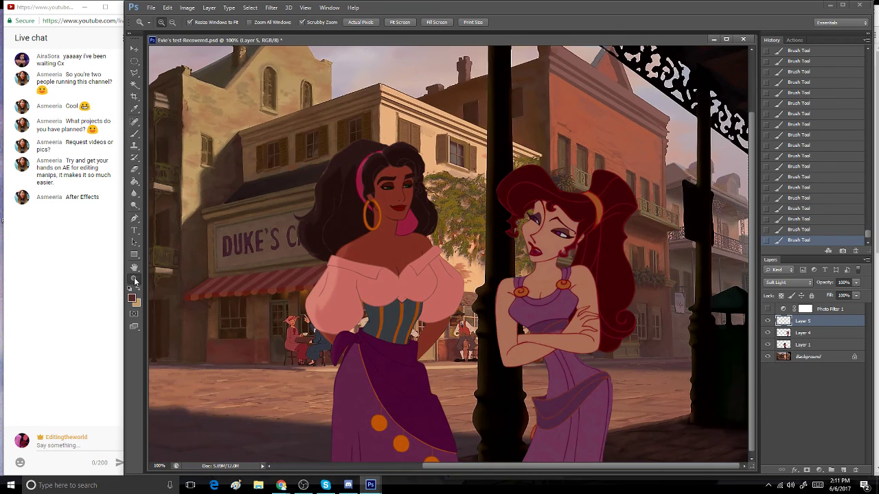
{"action": "left_click", "coordinate": [187, 8]}
{"action": "mouse_move", "coordinate": [206, 31]}
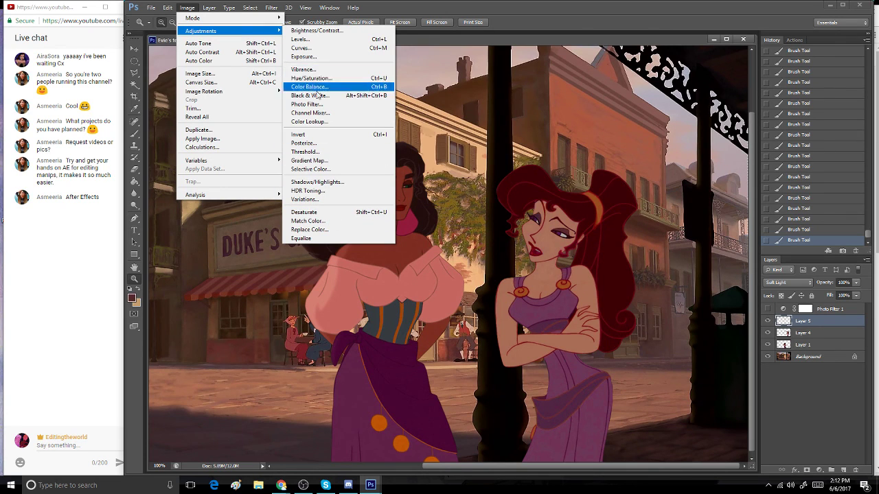
{"action": "left_click", "coordinate": [317, 78]}
{"action": "left_click_drag", "start_coordinate": [291, 215], "coordinate": [267, 194]}
{"action": "left_click", "coordinate": [287, 194]}
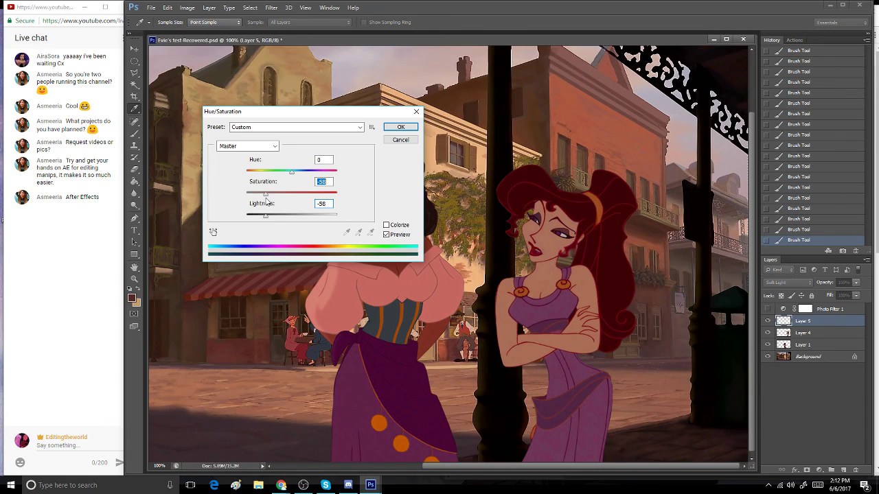
{"action": "left_click", "coordinate": [276, 215]}
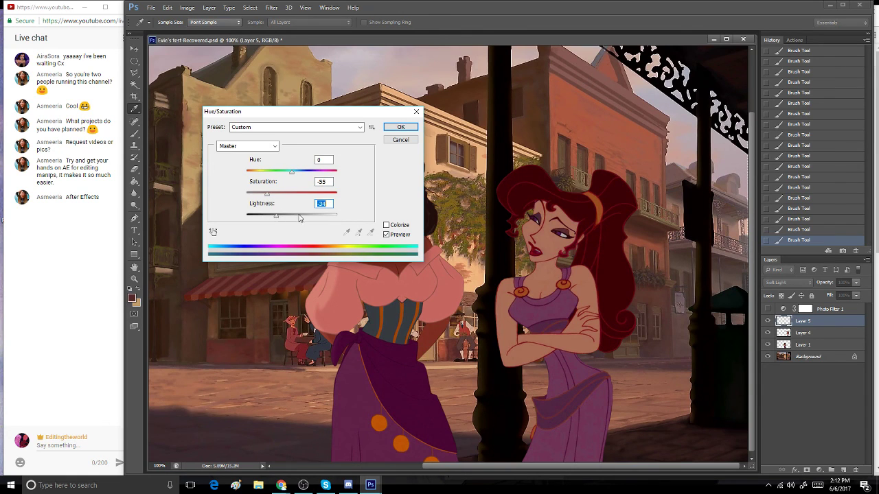
{"action": "left_click", "coordinate": [400, 127]}
{"action": "key", "text": "z"}
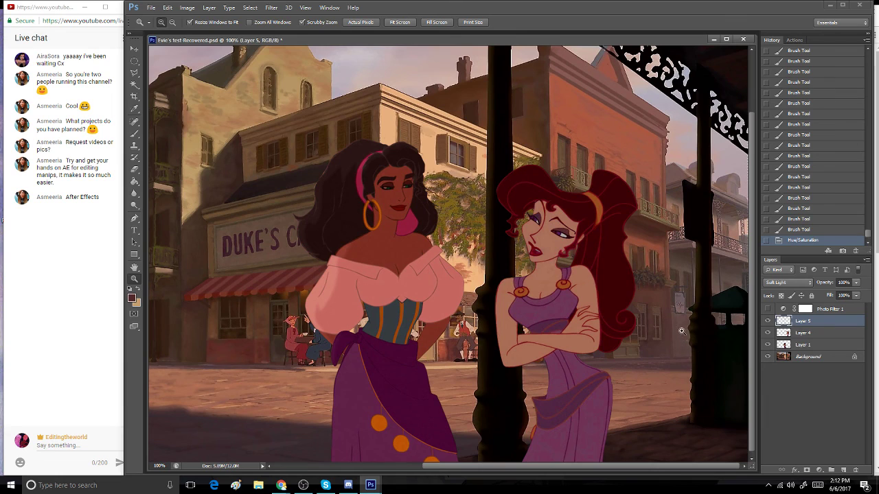
- Add a Selective Color adjustment layer directly above Layer 1, the dark-haired woman
{"action": "left_click", "coordinate": [802, 333]}
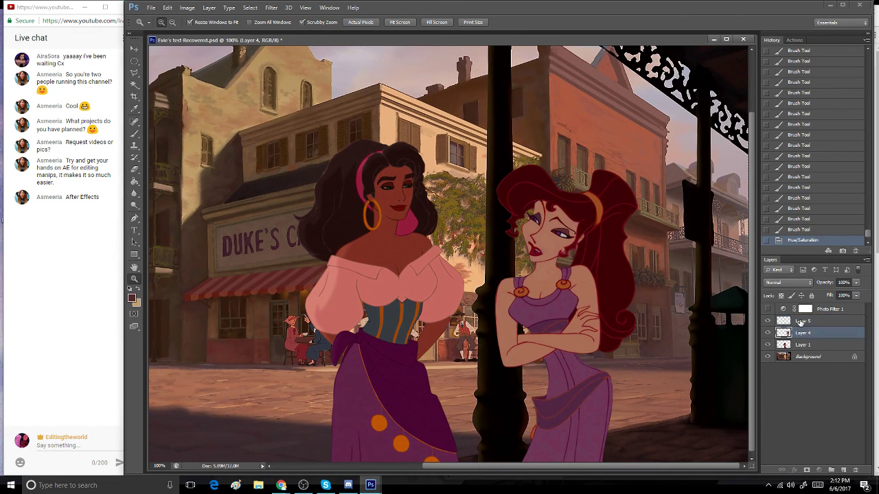
{"action": "left_click", "coordinate": [798, 322]}
{"action": "left_click", "coordinate": [812, 346]}
{"action": "left_click", "coordinate": [767, 344]}
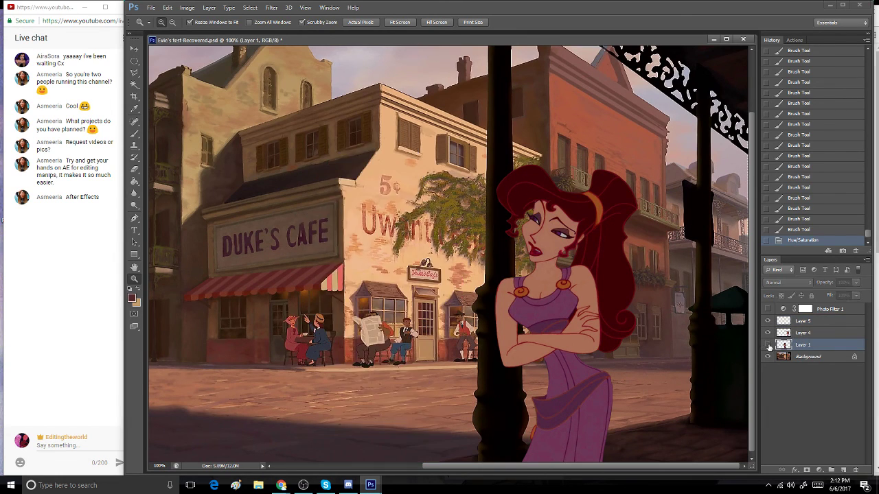
{"action": "left_click", "coordinate": [767, 344]}
{"action": "left_click", "coordinate": [208, 7]}
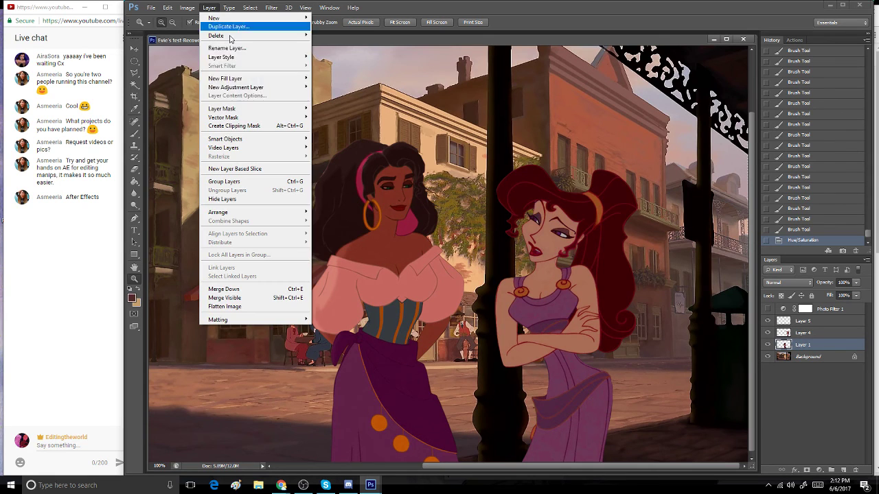
{"action": "mouse_move", "coordinate": [250, 65]}
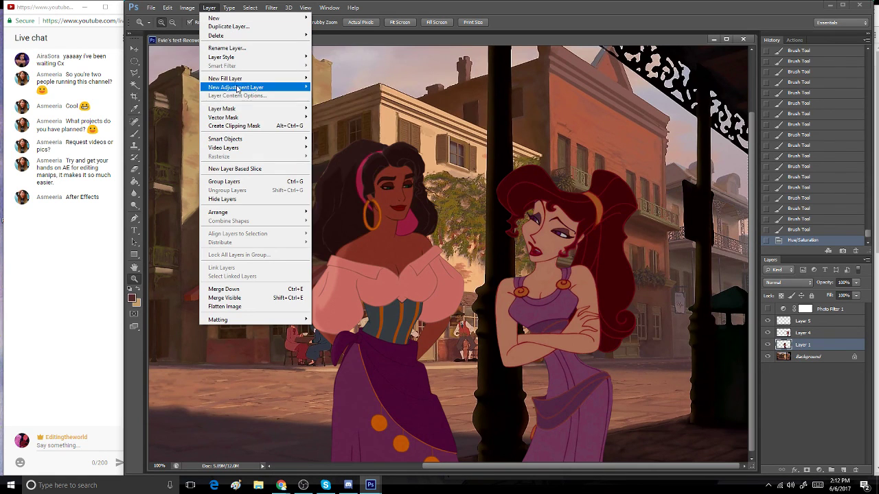
{"action": "mouse_move", "coordinate": [233, 88]}
{"action": "left_click", "coordinate": [368, 226]}
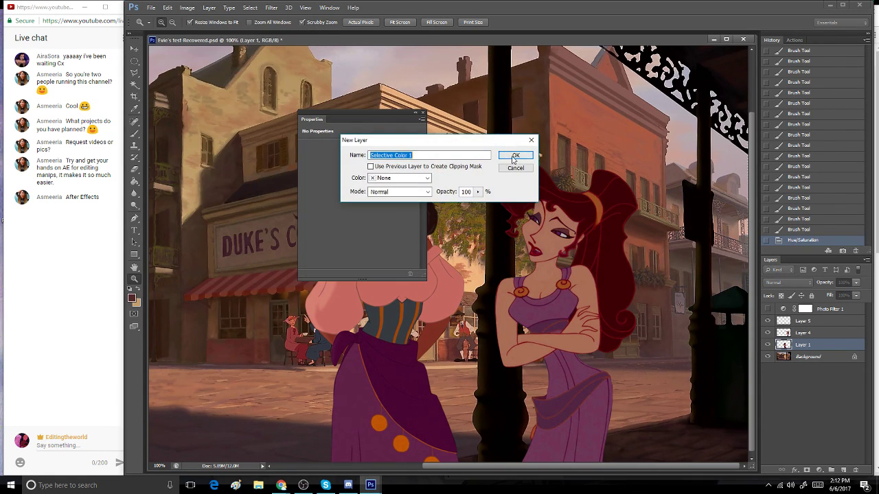
{"action": "left_click", "coordinate": [511, 153]}
{"action": "left_click_drag", "start_coordinate": [398, 115], "coordinate": [587, 149]}
- Set the Black value to +2% for Blacks and +3% for Neutrals in the Selective Color adjustment
{"action": "left_click", "coordinate": [537, 192]}
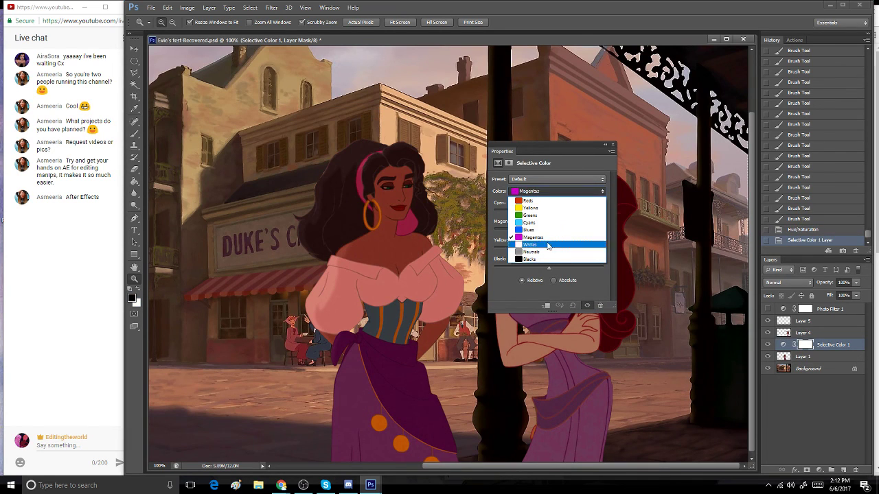
{"action": "left_click", "coordinate": [545, 261]}
{"action": "left_click_drag", "start_coordinate": [549, 268], "coordinate": [552, 270]}
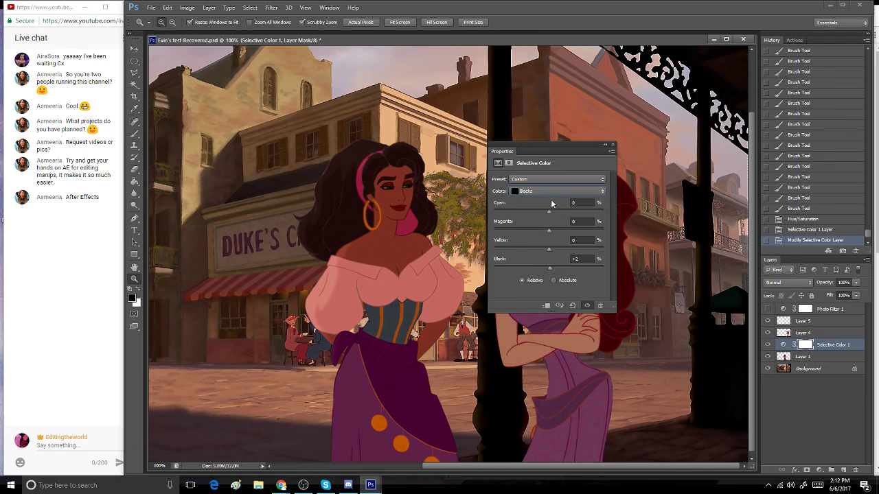
{"action": "left_click", "coordinate": [555, 191]}
{"action": "left_click", "coordinate": [549, 255]}
{"action": "left_click_drag", "start_coordinate": [550, 268], "coordinate": [551, 269]}
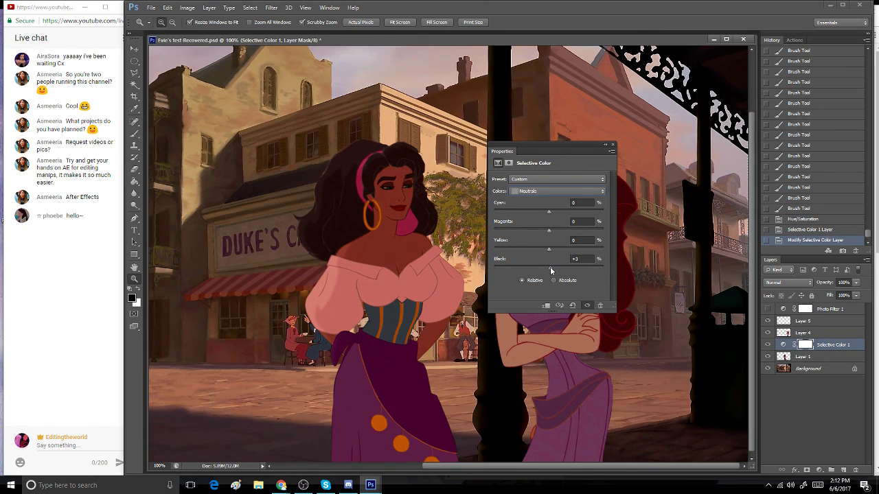
- Adjust the Reds in Selective Color to Cyan +3%, Yellow +2% and Black +9%
{"action": "left_click", "coordinate": [556, 191]}
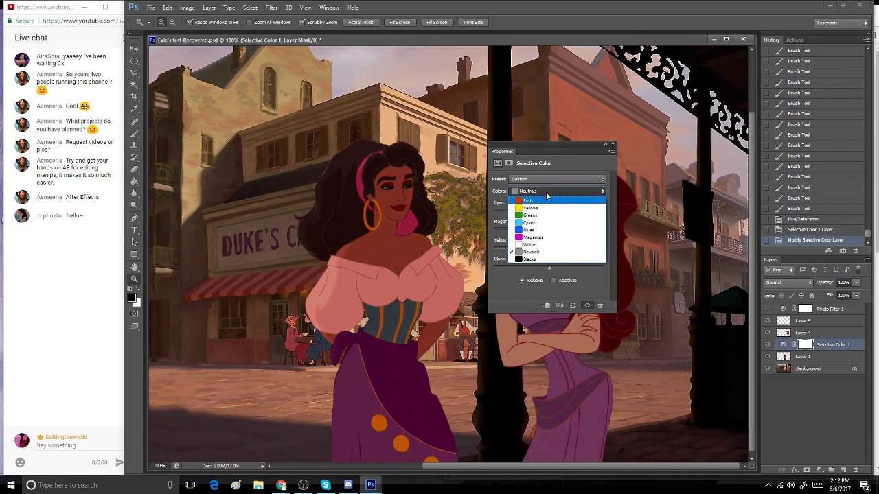
{"action": "left_click", "coordinate": [548, 196]}
{"action": "mouse_move", "coordinate": [550, 213]}
{"action": "left_mouse_down"}
{"action": "mouse_move", "coordinate": [559, 215]}
{"action": "mouse_move", "coordinate": [549, 217]}
{"action": "left_mouse_up"}
{"action": "left_click_drag", "start_coordinate": [548, 249], "coordinate": [549, 251]}
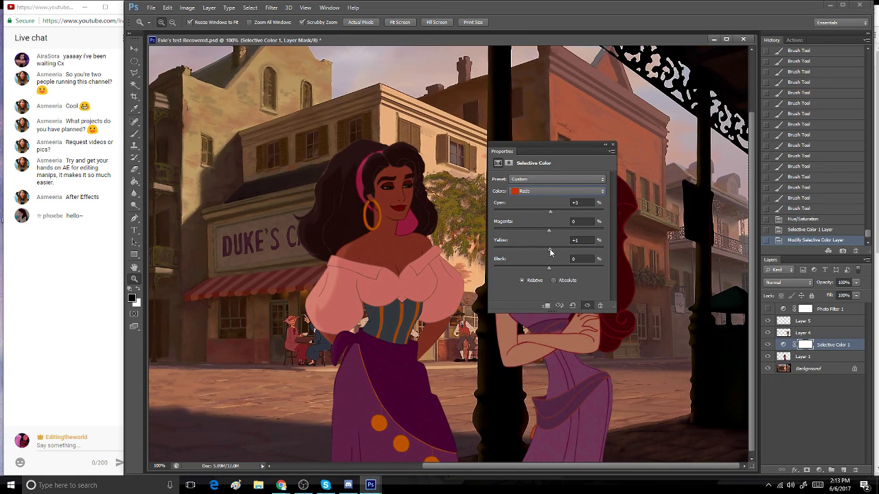
{"action": "left_click_drag", "start_coordinate": [550, 252], "coordinate": [554, 259]}
{"action": "left_click", "coordinate": [556, 269]}
{"action": "left_click_drag", "start_coordinate": [554, 269], "coordinate": [552, 269]}
{"action": "right_click", "coordinate": [618, 133]}
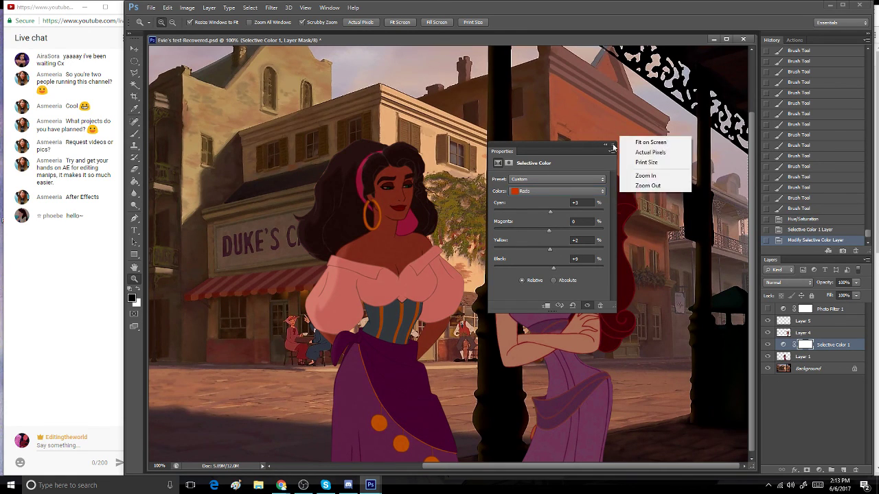
{"action": "left_click", "coordinate": [613, 147]}
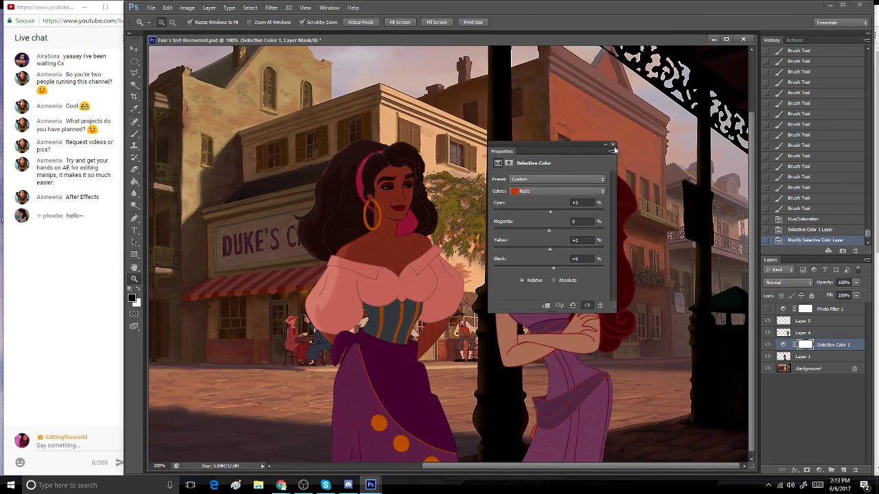
- Add a Curves adjustment layer above Selective Color 1 and adjust its curve slightly near the middle
{"action": "left_click", "coordinate": [204, 7]}
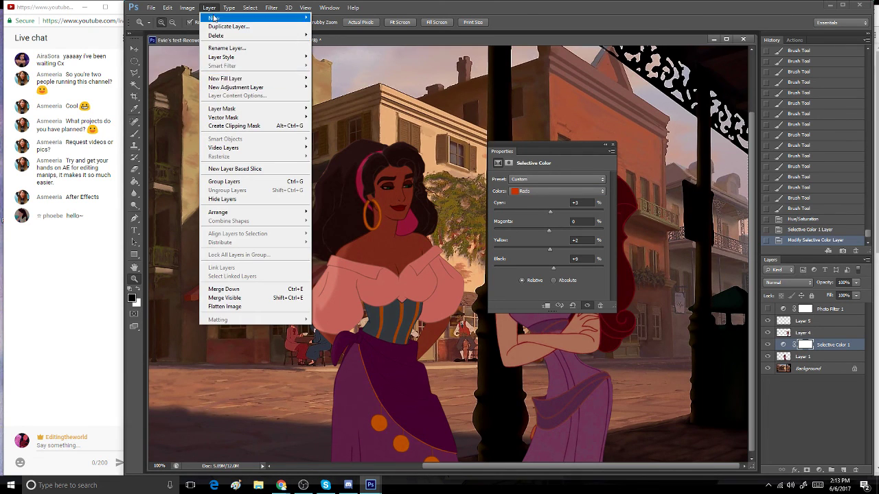
{"action": "mouse_move", "coordinate": [257, 89]}
{"action": "left_click", "coordinate": [328, 103]}
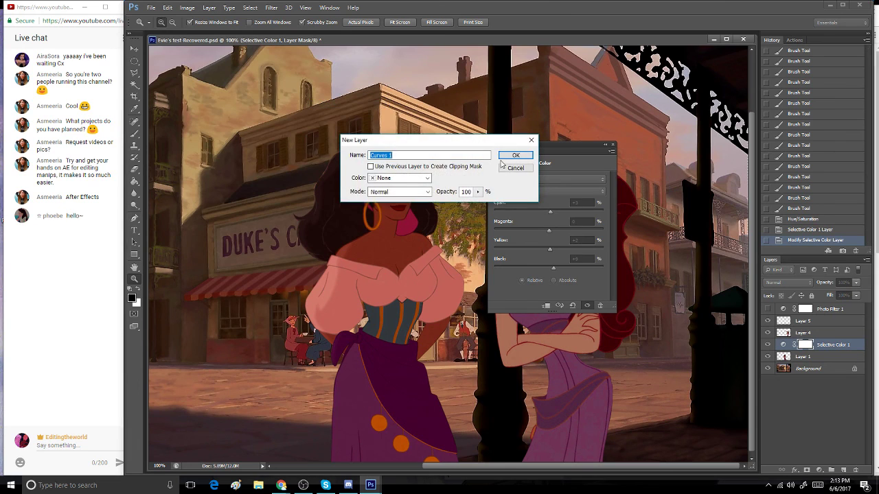
{"action": "left_click", "coordinate": [513, 153]}
{"action": "left_click_drag", "start_coordinate": [564, 235], "coordinate": [549, 246]}
{"action": "left_click", "coordinate": [613, 145]}
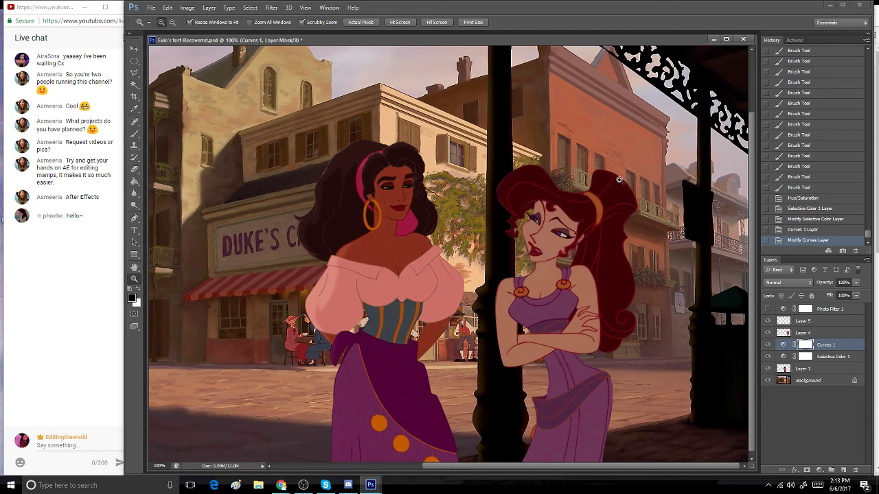
- Merge the Selective Color and Curves adjustment layers down into Layer 1
{"action": "left_click", "coordinate": [833, 358]}
{"action": "key", "text": "ctrl+e"}
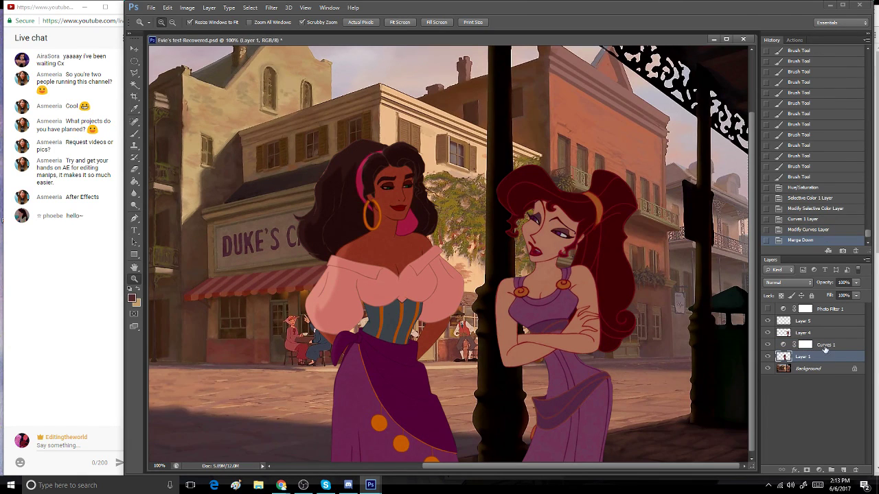
{"action": "left_click", "coordinate": [824, 350]}
{"action": "key", "text": "ctrl+e"}
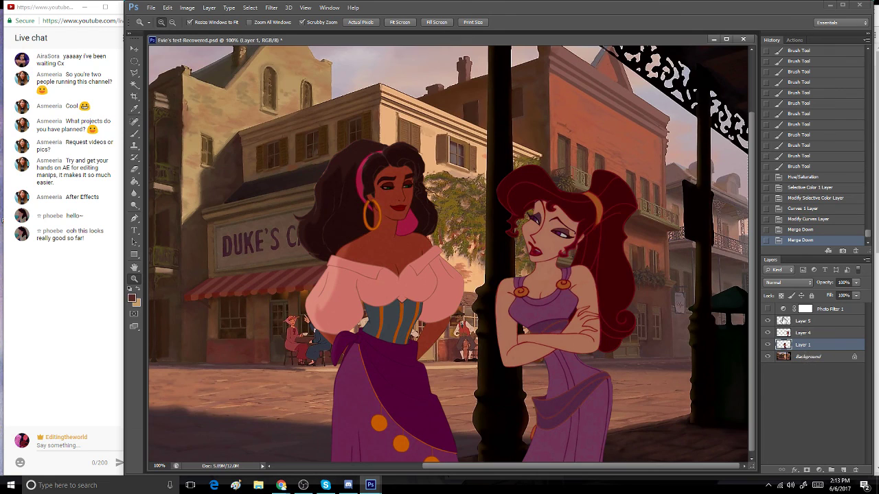
- Merge the brooch shading on Layer 5 into Layer 4 and compare the figure hidden and shown
{"action": "left_click", "coordinate": [803, 321]}
{"action": "key", "text": "alt+shift+f"}
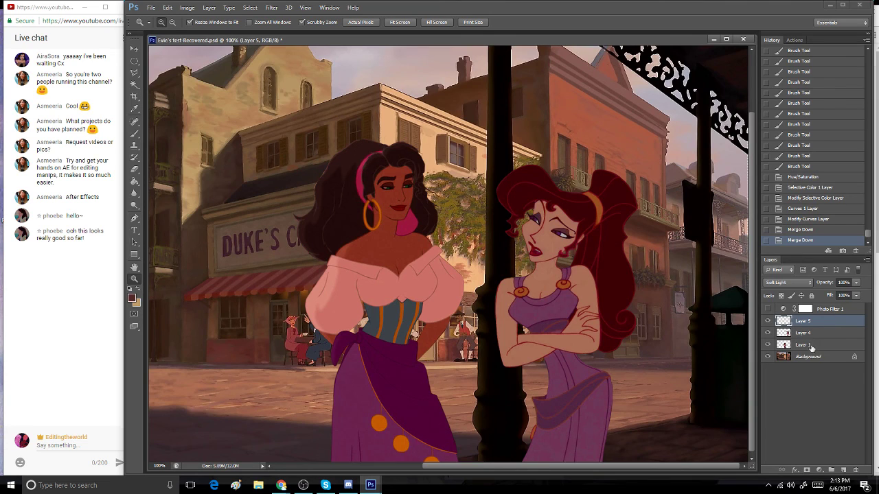
{"action": "key", "text": "ctrl+e"}
{"action": "left_click", "coordinate": [768, 320]}
{"action": "left_click", "coordinate": [768, 320]}
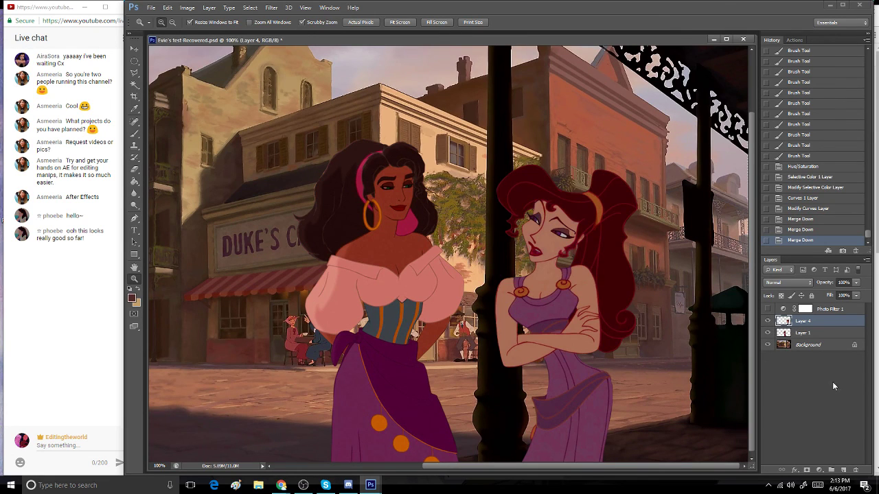
- Create a new layer above Layer 4 and enlarge the brush to 60 px
{"action": "left_click", "coordinate": [844, 470]}
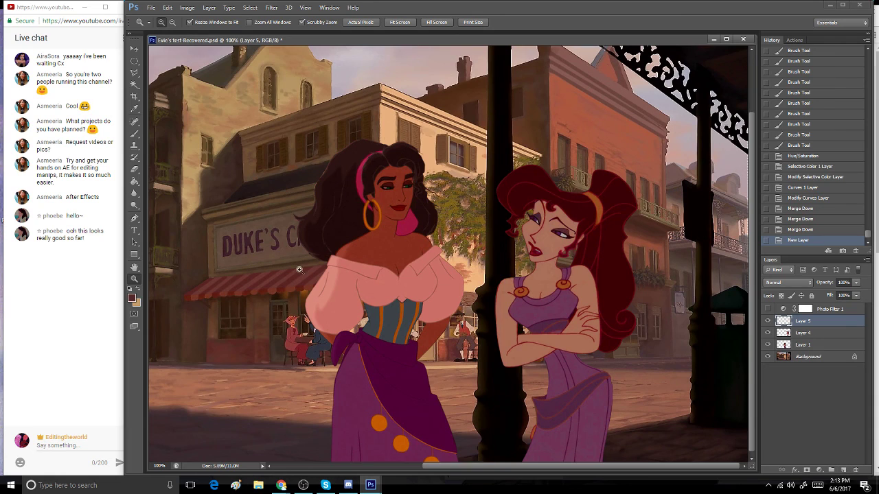
{"action": "left_click", "coordinate": [134, 133]}
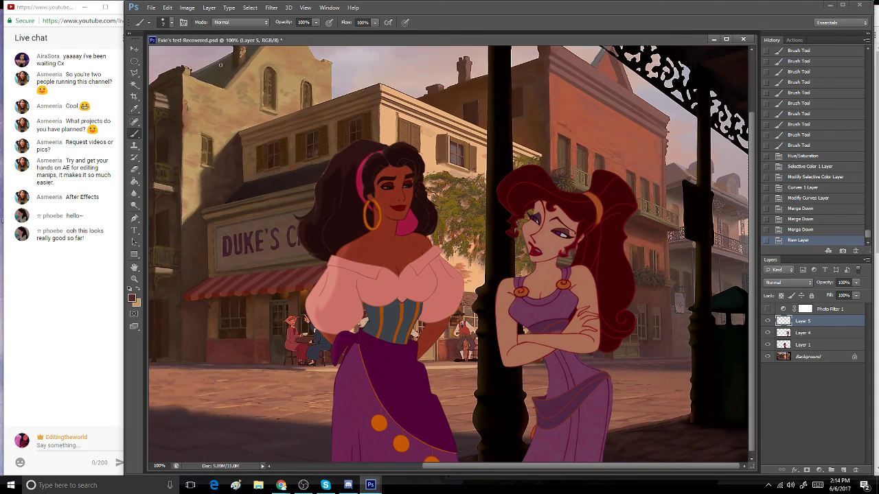
{"action": "key", "text": "bracketright"}
{"action": "key", "text": "bracketright"}
{"action": "key", "text": "bracketright"}
{"action": "key", "text": "bracketright"}
{"action": "key", "text": "bracketright"}
{"action": "key", "text": "bracketright"}
{"action": "key", "text": "bracketright"}
{"action": "key", "text": "bracketright"}
{"action": "key", "text": "bracketright"}
{"action": "key", "text": "bracketright"}
{"action": "key", "text": "]"}
{"action": "key", "text": "]"}
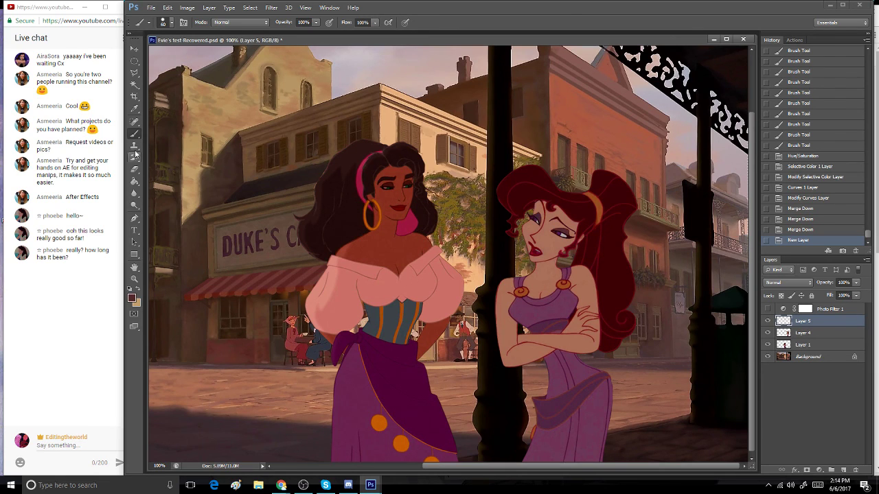
- Change the foreground colour from dark brown to a light dusty pink
{"action": "left_click", "coordinate": [132, 298]}
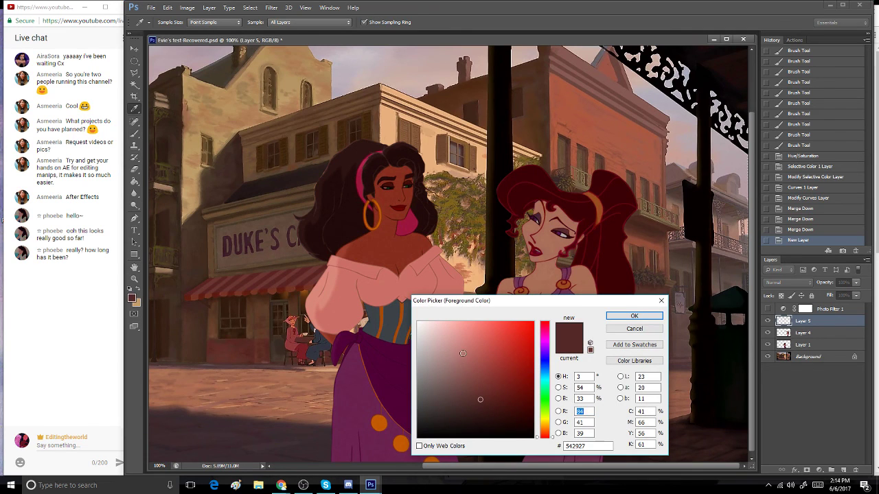
{"action": "left_click_drag", "start_coordinate": [462, 352], "coordinate": [447, 344]}
{"action": "left_click", "coordinate": [635, 315]}
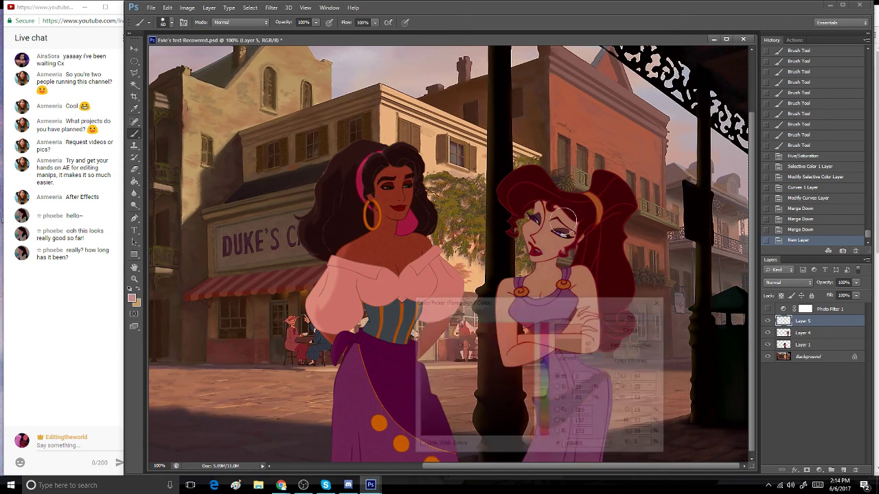
- Try a hard-edged pink stroke over the red-haired woman's hair, undo it and switch to a soft-edged round brush
{"action": "mouse_move", "coordinate": [523, 169]}
{"action": "left_mouse_down"}
{"action": "mouse_move", "coordinate": [501, 206]}
{"action": "mouse_move", "coordinate": [508, 254]}
{"action": "mouse_move", "coordinate": [525, 228]}
{"action": "left_mouse_up"}
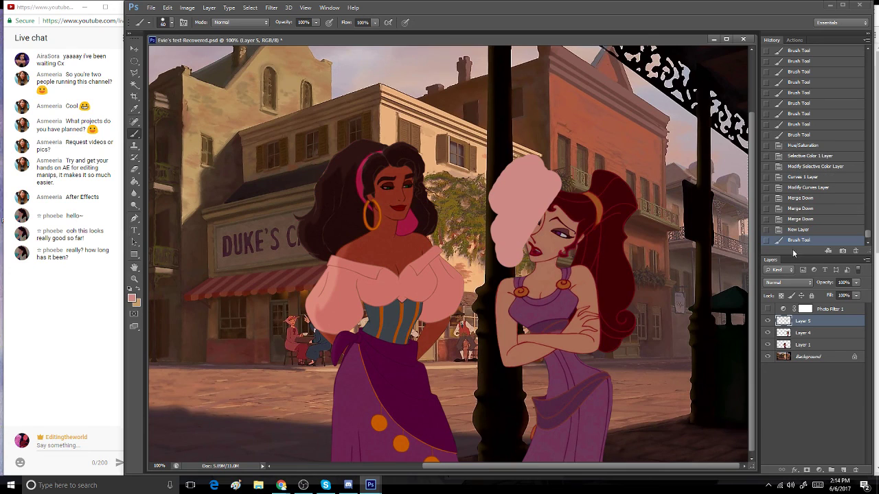
{"action": "left_click", "coordinate": [823, 229]}
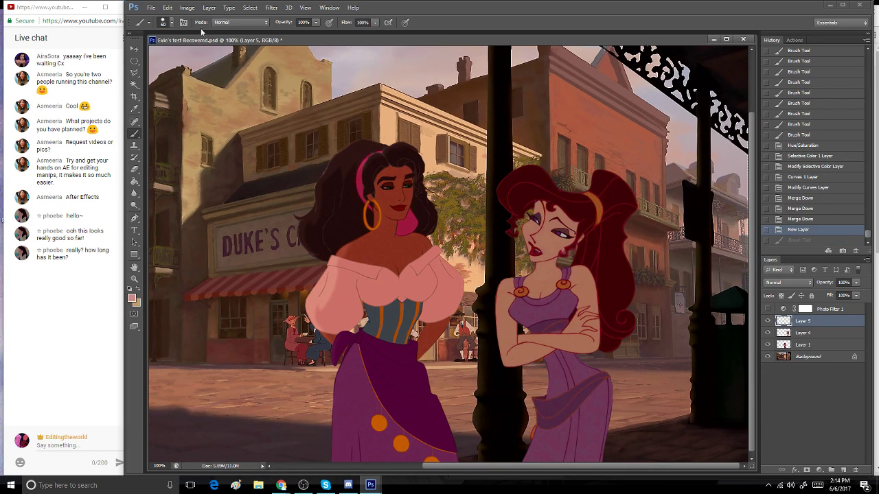
{"action": "left_click", "coordinate": [168, 22]}
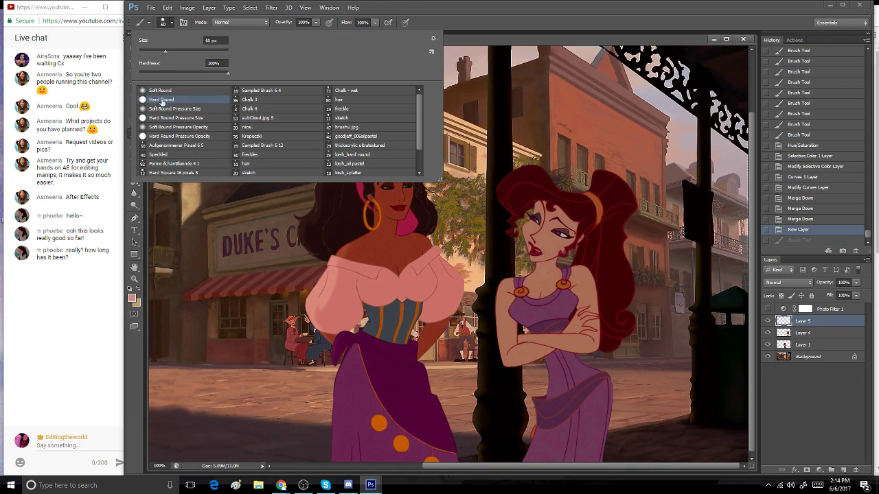
{"action": "left_click", "coordinate": [503, 38]}
- Paint soft pink over the whole red-haired woman on Layer 5, from her hair down to her skirt
{"action": "mouse_move", "coordinate": [507, 206]}
{"action": "left_mouse_down"}
{"action": "mouse_move", "coordinate": [498, 204]}
{"action": "mouse_move", "coordinate": [515, 232]}
{"action": "mouse_move", "coordinate": [528, 240]}
{"action": "mouse_move", "coordinate": [537, 223]}
{"action": "left_mouse_up"}
{"action": "key", "text": "bracketright"}
{"action": "key", "text": "bracketright"}
{"action": "key", "text": "bracketright"}
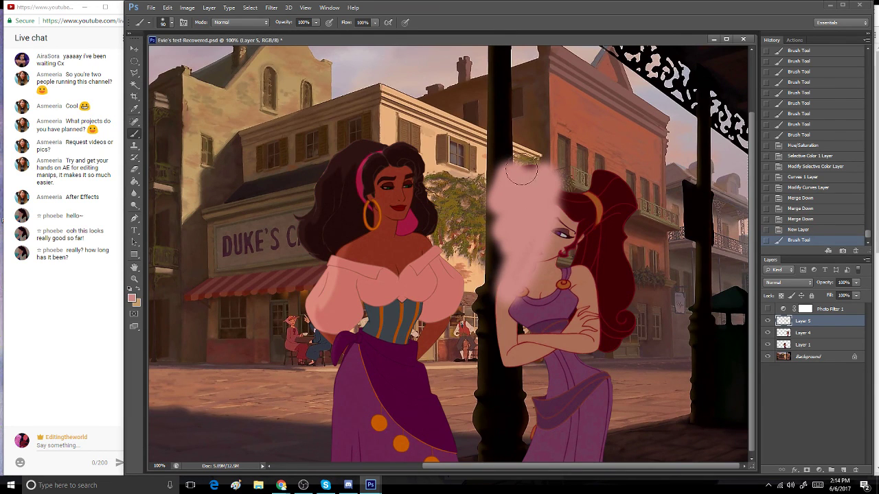
{"action": "mouse_move", "coordinate": [521, 175]}
{"action": "left_mouse_down"}
{"action": "mouse_move", "coordinate": [561, 236]}
{"action": "mouse_move", "coordinate": [535, 357]}
{"action": "mouse_move", "coordinate": [540, 279]}
{"action": "mouse_move", "coordinate": [516, 298]}
{"action": "mouse_move", "coordinate": [514, 369]}
{"action": "mouse_move", "coordinate": [569, 374]}
{"action": "mouse_move", "coordinate": [611, 295]}
{"action": "mouse_move", "coordinate": [622, 247]}
{"action": "left_mouse_up"}
{"action": "mouse_move", "coordinate": [590, 237]}
{"action": "left_mouse_down"}
{"action": "mouse_move", "coordinate": [581, 284]}
{"action": "mouse_move", "coordinate": [568, 237]}
{"action": "mouse_move", "coordinate": [604, 230]}
{"action": "mouse_move", "coordinate": [624, 320]}
{"action": "mouse_move", "coordinate": [637, 160]}
{"action": "left_mouse_up"}
{"action": "mouse_move", "coordinate": [637, 161]}
{"action": "left_mouse_down"}
{"action": "mouse_move", "coordinate": [636, 201]}
{"action": "mouse_move", "coordinate": [628, 315]}
{"action": "left_mouse_up"}
{"action": "mouse_move", "coordinate": [568, 377]}
{"action": "left_mouse_down"}
{"action": "mouse_move", "coordinate": [548, 445]}
{"action": "mouse_move", "coordinate": [541, 439]}
{"action": "mouse_move", "coordinate": [586, 385]}
{"action": "mouse_move", "coordinate": [604, 417]}
{"action": "mouse_move", "coordinate": [580, 456]}
{"action": "mouse_move", "coordinate": [550, 467]}
{"action": "mouse_move", "coordinate": [606, 394]}
{"action": "mouse_move", "coordinate": [610, 374]}
{"action": "mouse_move", "coordinate": [559, 412]}
{"action": "mouse_move", "coordinate": [551, 449]}
{"action": "mouse_move", "coordinate": [573, 381]}
{"action": "mouse_move", "coordinate": [576, 394]}
{"action": "mouse_move", "coordinate": [559, 412]}
{"action": "left_mouse_up"}
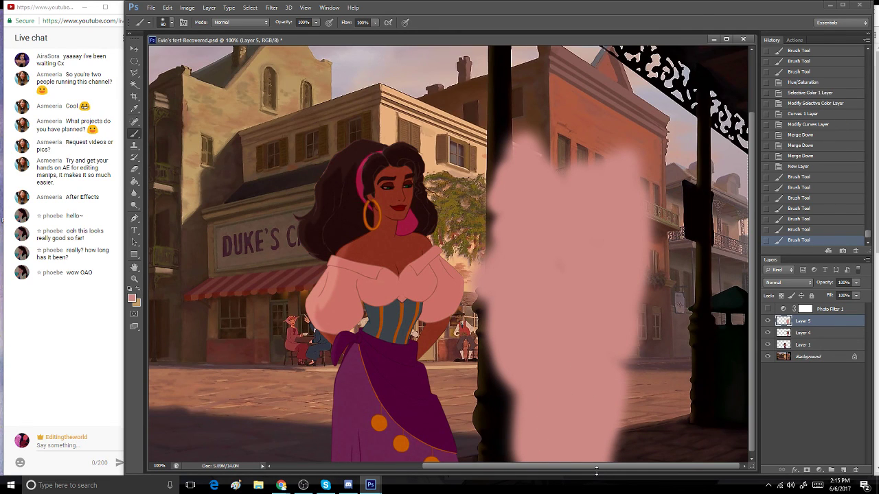
- Clip the pink Layer 5 to Layer 4 and set its blend mode to Soft Light
{"action": "key", "text": "ctrl+alt+g"}
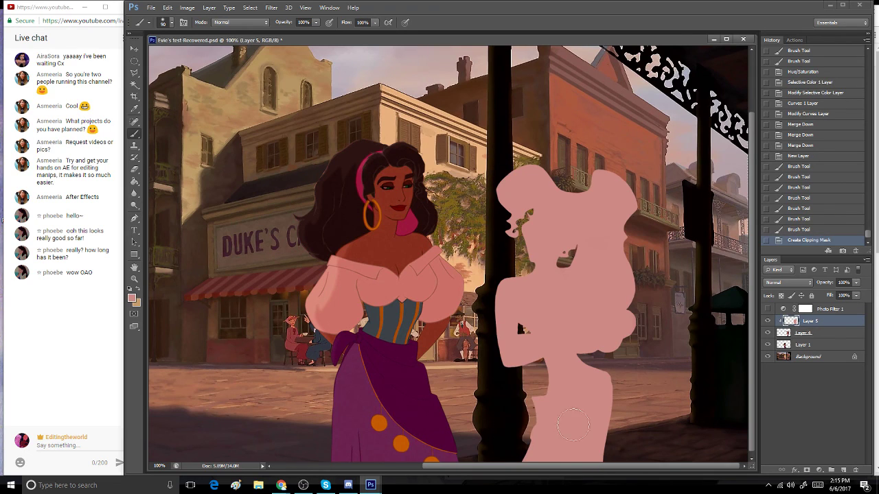
{"action": "left_click", "coordinate": [788, 283]}
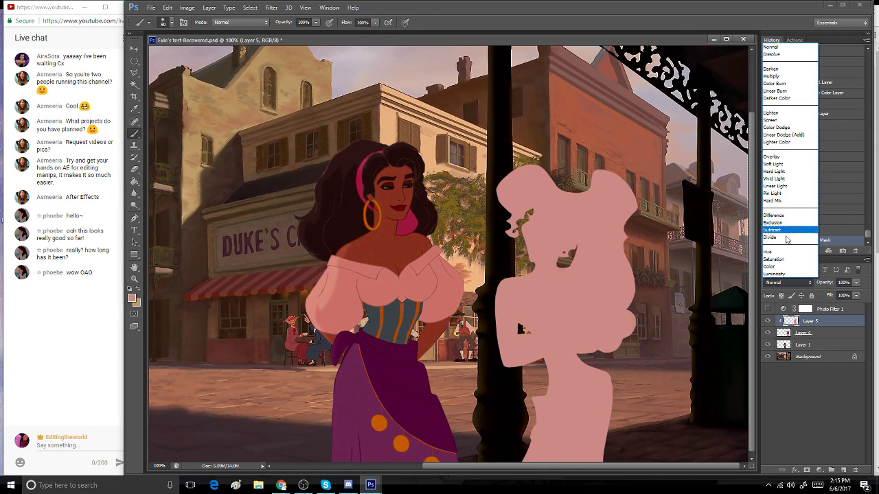
{"action": "left_click", "coordinate": [783, 165]}
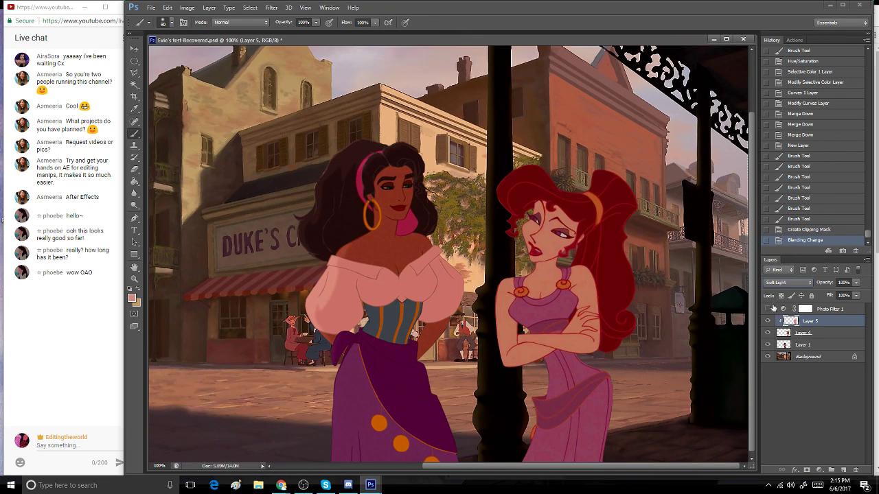
- Adjust the pink Layer 5 with Hue/Saturation, setting hue to -7, saturation to -8 and lightness to -20
{"action": "left_click", "coordinate": [186, 8]}
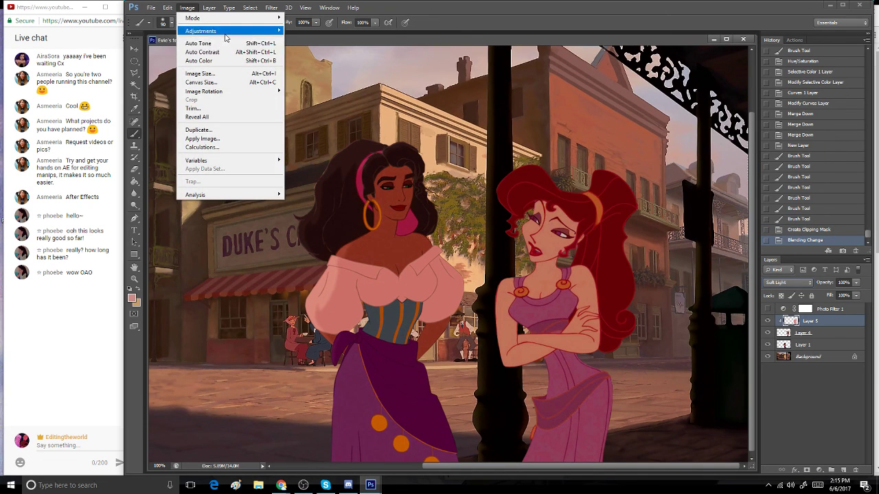
{"action": "mouse_move", "coordinate": [205, 30]}
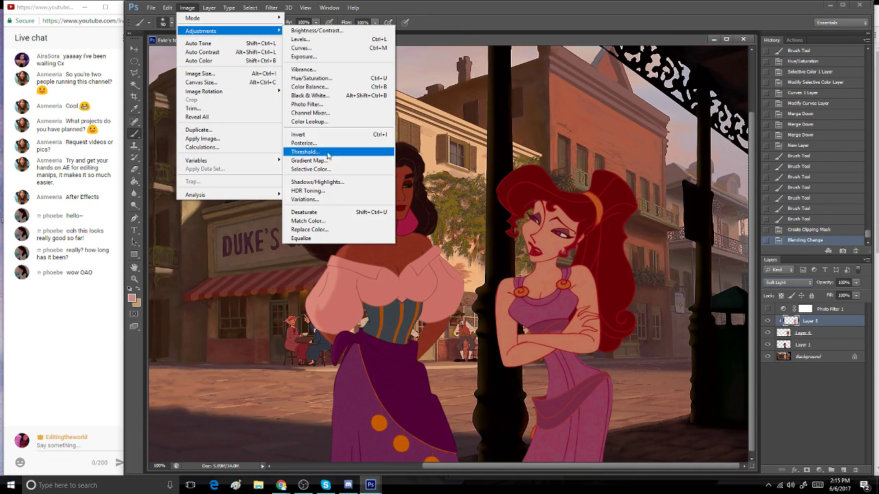
{"action": "left_click", "coordinate": [340, 80]}
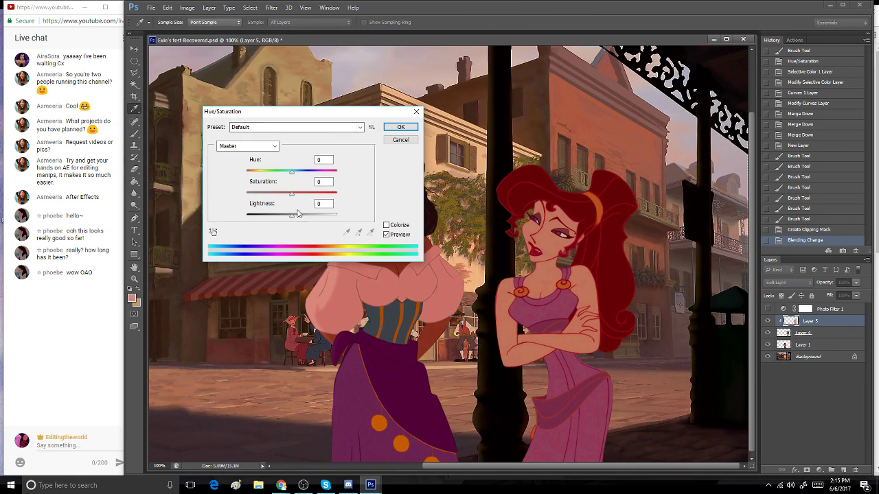
{"action": "left_click_drag", "start_coordinate": [291, 216], "coordinate": [289, 176]}
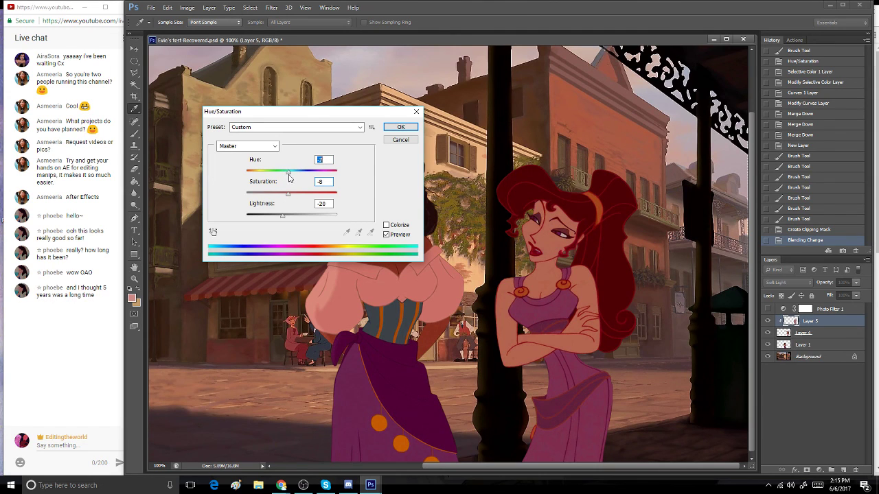
{"action": "left_click", "coordinate": [401, 128]}
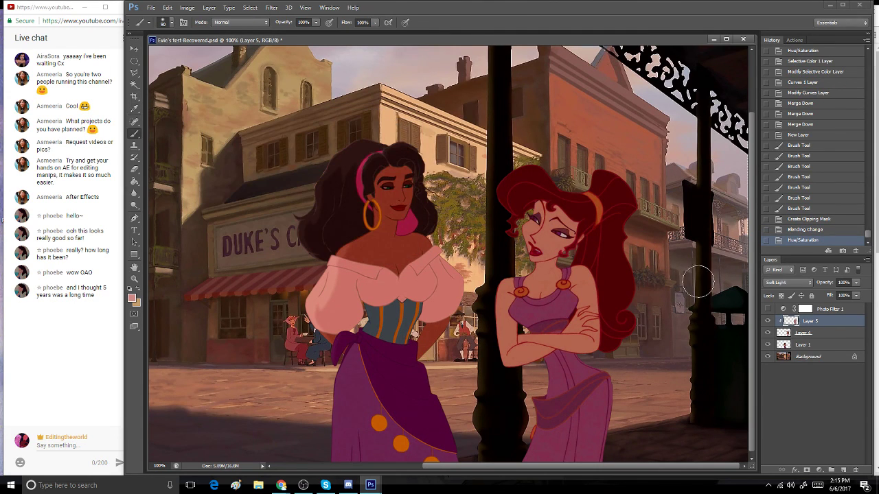
- Lower Layer 5's opacity to 46% and compare the image with and without the pink overlay
{"action": "left_click", "coordinate": [857, 283]}
{"action": "left_click_drag", "start_coordinate": [832, 295], "coordinate": [834, 289]}
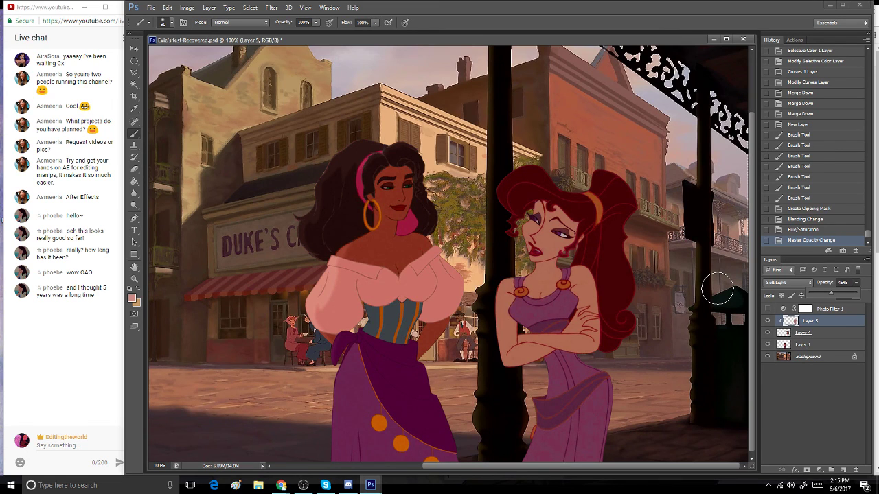
{"action": "left_click", "coordinate": [767, 321]}
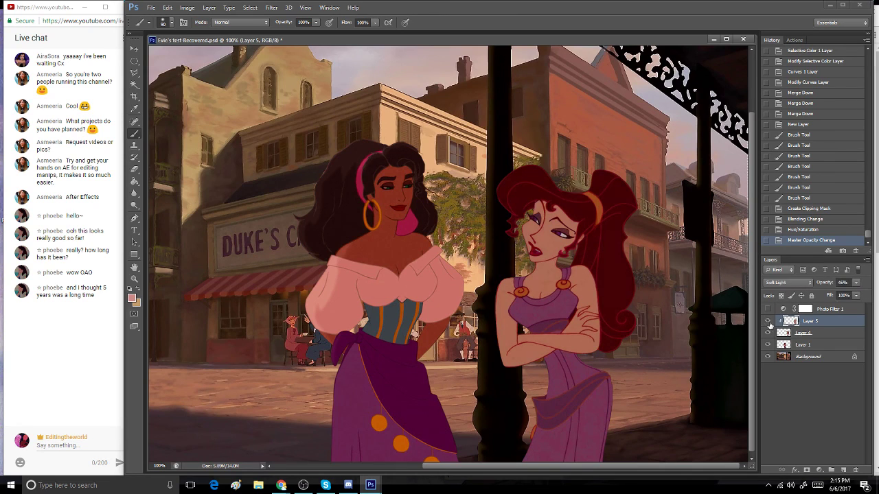
- Erase the pink overlay from the upper part of the red-haired woman's ponytail with a 40 px eraser
{"action": "left_click", "coordinate": [138, 172]}
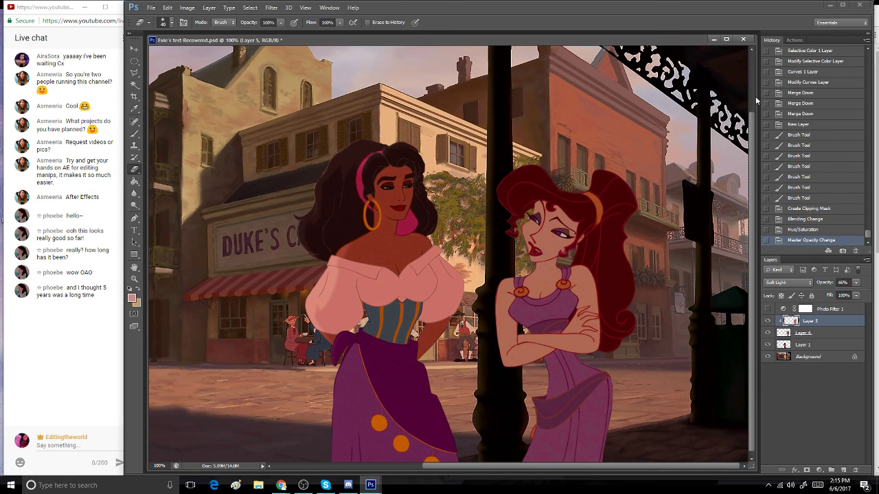
{"action": "left_click_drag", "start_coordinate": [607, 206], "coordinate": [629, 234]}
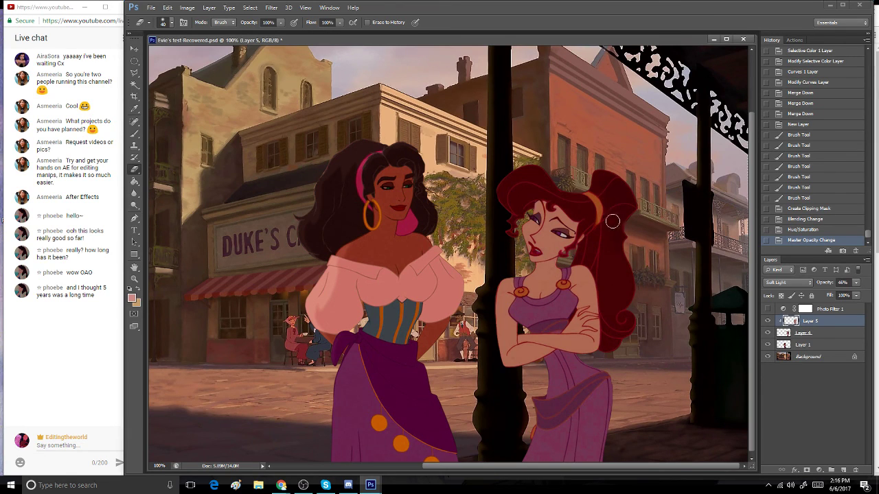
{"action": "left_click_drag", "start_coordinate": [583, 204], "coordinate": [625, 234]}
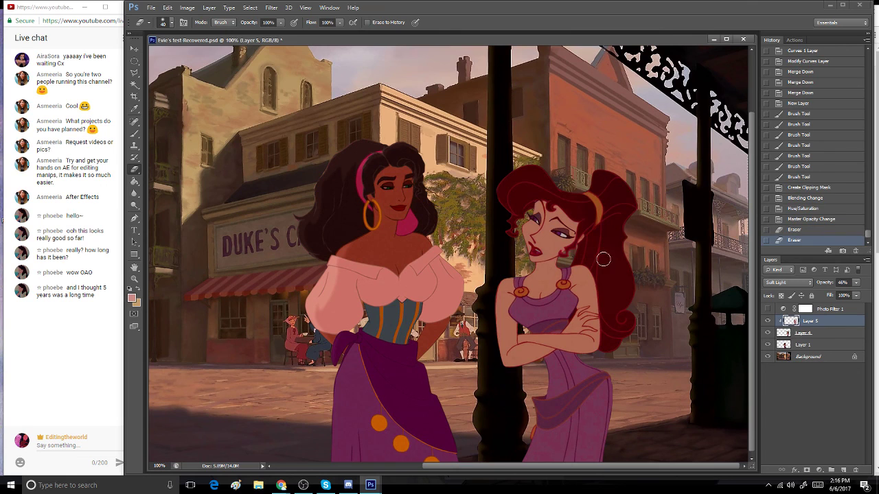
{"action": "left_click", "coordinate": [134, 278]}
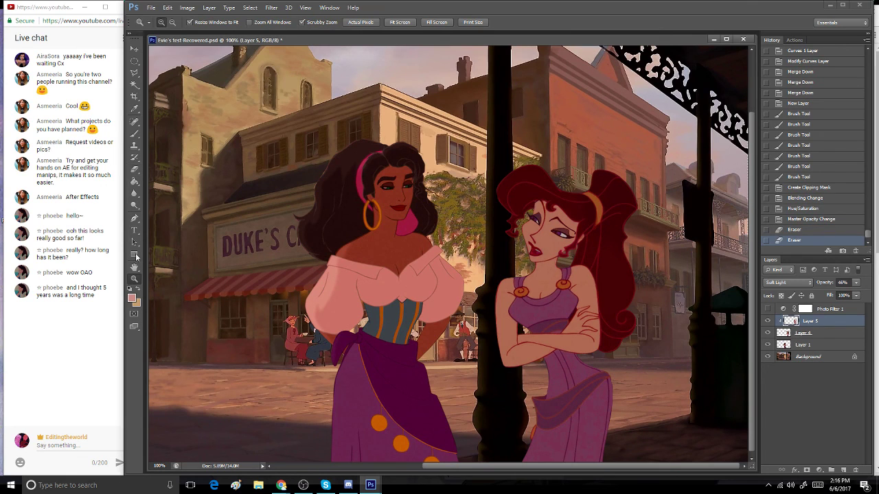
{"action": "left_click", "coordinate": [602, 327]}
{"action": "left_click", "coordinate": [135, 169]}
{"action": "mouse_move", "coordinate": [444, 137]}
{"action": "left_mouse_down"}
{"action": "mouse_move", "coordinate": [486, 162]}
{"action": "mouse_move", "coordinate": [497, 193]}
{"action": "mouse_move", "coordinate": [500, 66]}
{"action": "mouse_move", "coordinate": [518, 169]}
{"action": "left_mouse_up"}
{"action": "scroll", "coordinate": [748, 267], "scroll_direction": "up", "scroll_amount": 4}
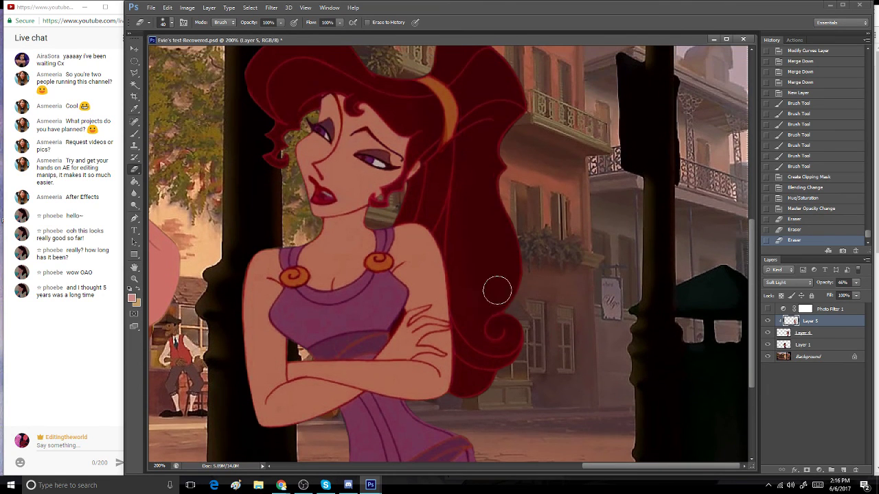
- Erase the overlay from the lower curls and inner strands of the ponytail, reducing the eraser to 20 px
{"action": "mouse_move", "coordinate": [493, 376]}
{"action": "left_mouse_down"}
{"action": "mouse_move", "coordinate": [466, 382]}
{"action": "mouse_move", "coordinate": [475, 401]}
{"action": "left_mouse_up"}
{"action": "key", "text": "bracketleft"}
{"action": "key", "text": "bracketleft"}
{"action": "left_click_drag", "start_coordinate": [460, 304], "coordinate": [510, 392]}
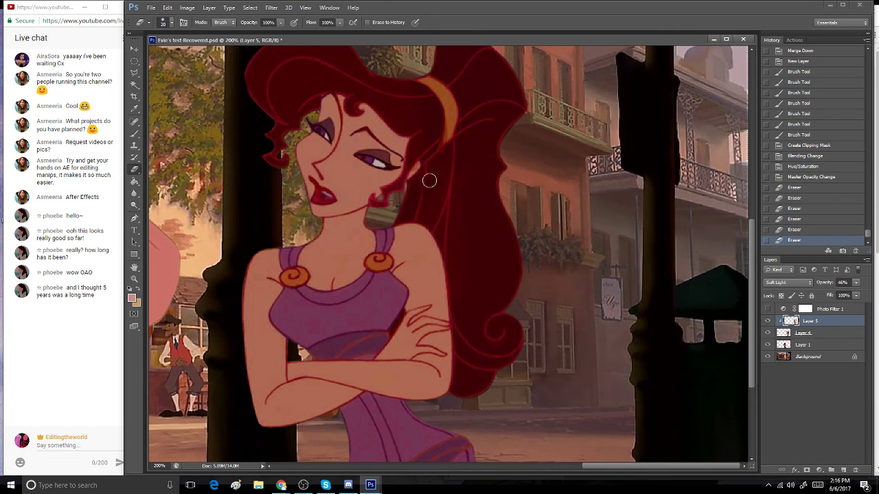
{"action": "mouse_move", "coordinate": [433, 184]}
{"action": "left_mouse_down"}
{"action": "mouse_move", "coordinate": [483, 121]}
{"action": "mouse_move", "coordinate": [478, 105]}
{"action": "mouse_move", "coordinate": [434, 184]}
{"action": "mouse_move", "coordinate": [399, 209]}
{"action": "mouse_move", "coordinate": [399, 217]}
{"action": "mouse_move", "coordinate": [438, 223]}
{"action": "mouse_move", "coordinate": [458, 264]}
{"action": "mouse_move", "coordinate": [454, 239]}
{"action": "left_mouse_up"}
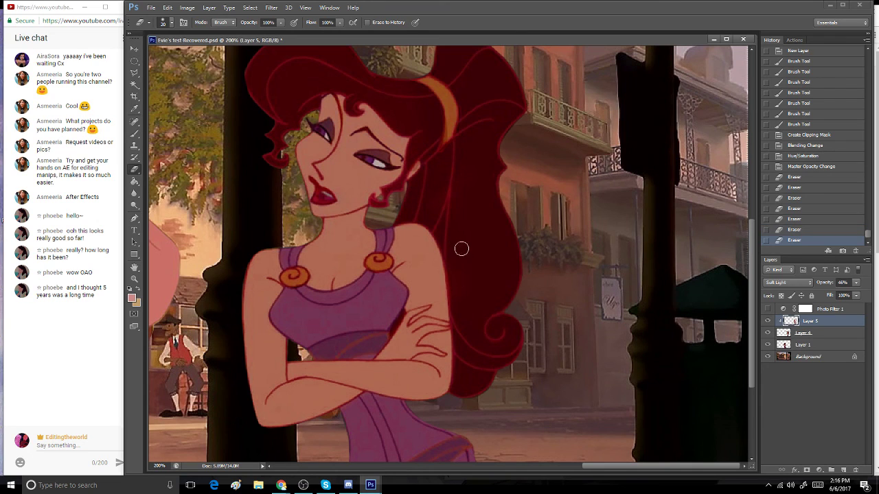
{"action": "left_click_drag", "start_coordinate": [443, 179], "coordinate": [470, 221]}
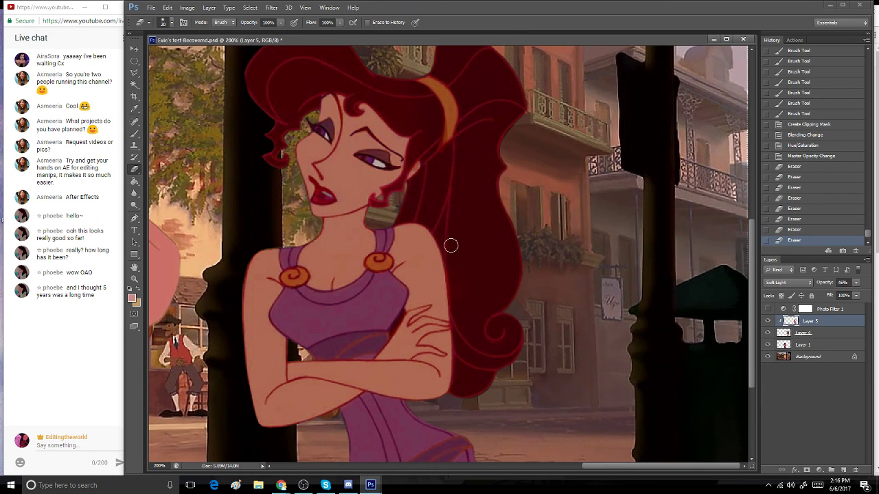
{"action": "left_click", "coordinate": [461, 295]}
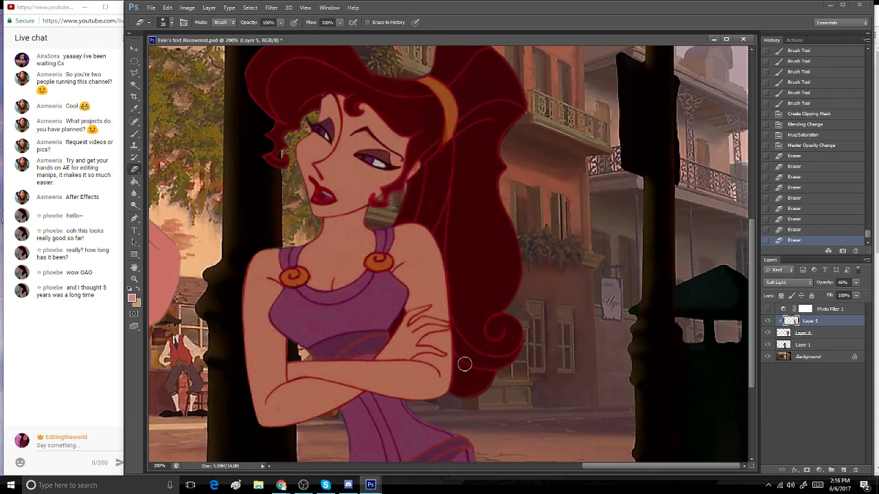
{"action": "left_click", "coordinate": [490, 382]}
- Enlarge the eraser to 35 px and clear the remaining overlay along the ponytail's outer edge and tip
{"action": "key", "text": "bracketright"}
{"action": "key", "text": "bracketright"}
{"action": "key", "text": "bracketright"}
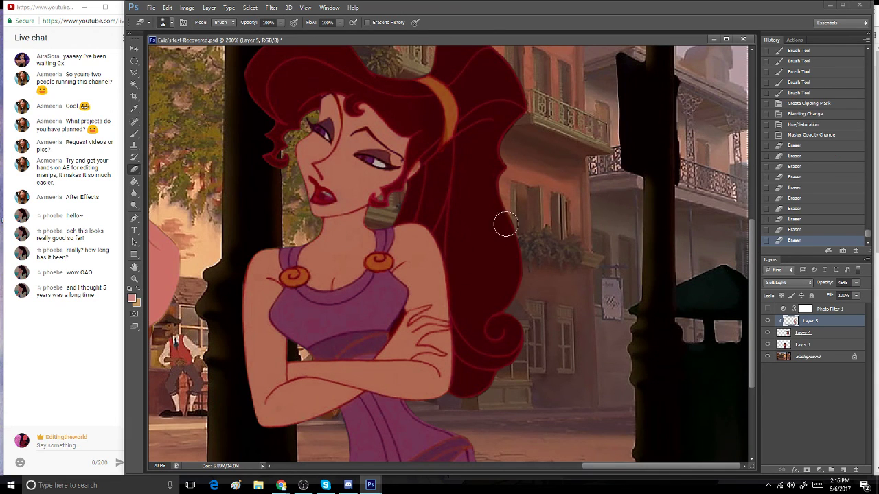
{"action": "left_click", "coordinate": [493, 369]}
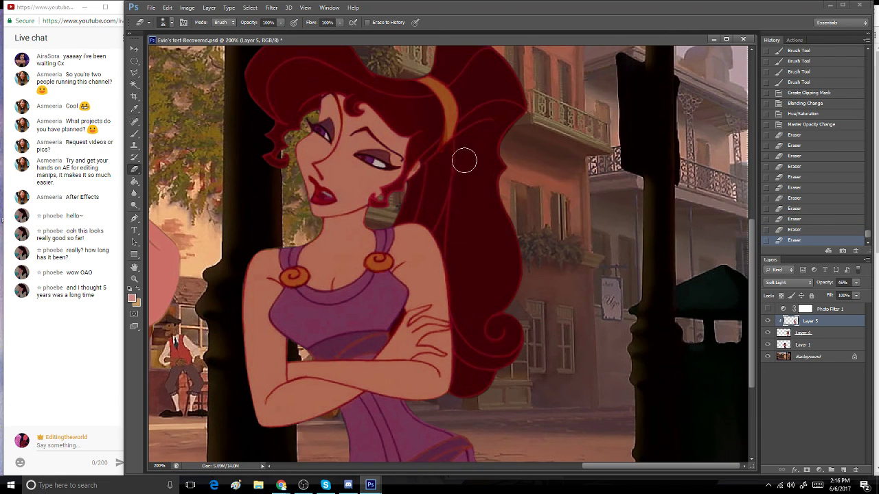
{"action": "left_click", "coordinate": [519, 249]}
- Erase the overlay from the hair above her forehead, shrinking the eraser to 9 px for the small curl
{"action": "scroll", "coordinate": [446, 254], "scroll_direction": "up", "scroll_amount": 5}
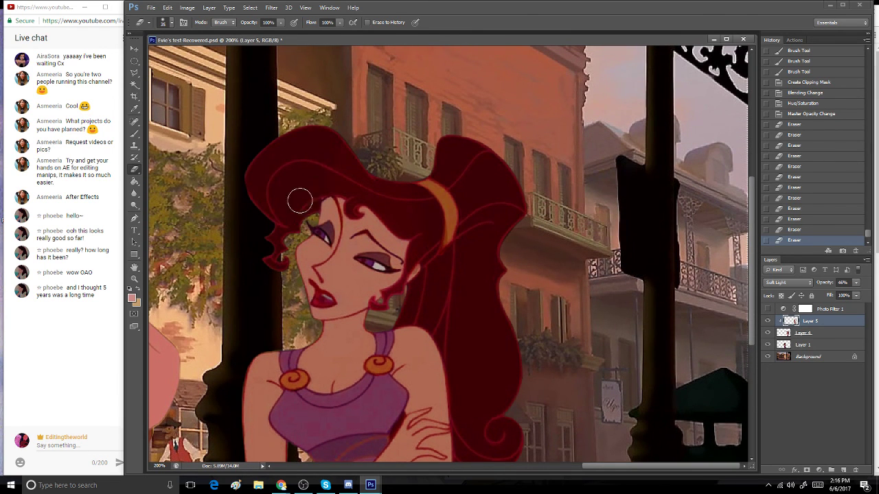
{"action": "left_click_drag", "start_coordinate": [298, 138], "coordinate": [377, 186]}
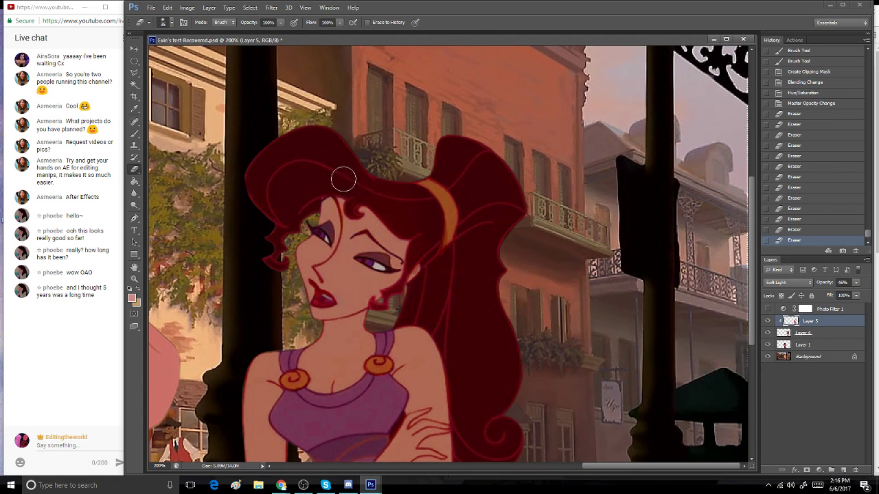
{"action": "left_click", "coordinate": [361, 154]}
{"action": "key", "text": "bracketleft"}
{"action": "key", "text": "bracketleft"}
{"action": "key", "text": "bracketleft"}
{"action": "key", "text": "bracketleft"}
{"action": "key", "text": "bracketleft"}
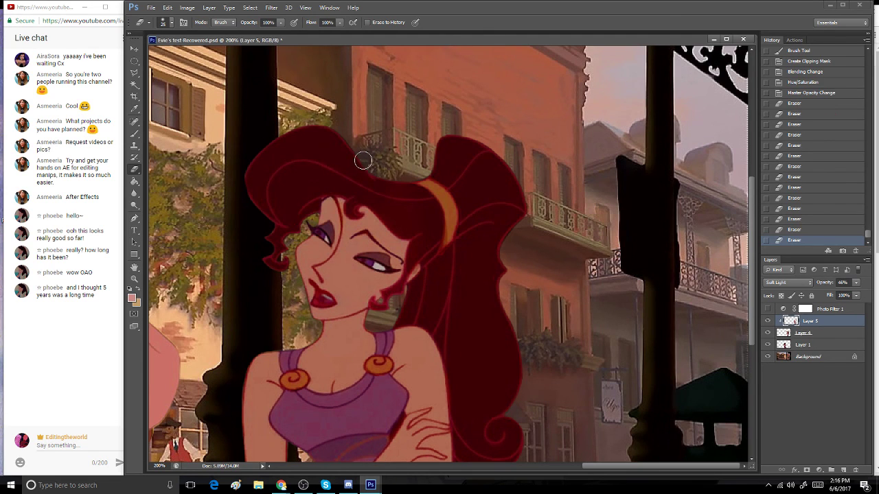
{"action": "left_click", "coordinate": [356, 199]}
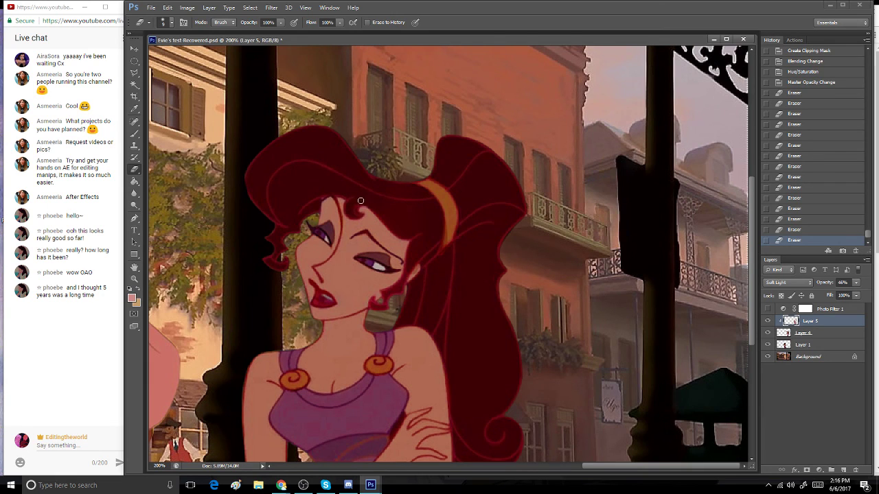
{"action": "left_click", "coordinate": [374, 205]}
- Erase the overlay from the hair beside the headband and around her ear with a 20 px, then 10 px eraser
{"action": "key", "text": "bracketright"}
{"action": "key", "text": "bracketright"}
{"action": "key", "text": "bracketright"}
{"action": "key", "text": "bracketright"}
{"action": "key", "text": "bracketright"}
{"action": "key", "text": "bracketright"}
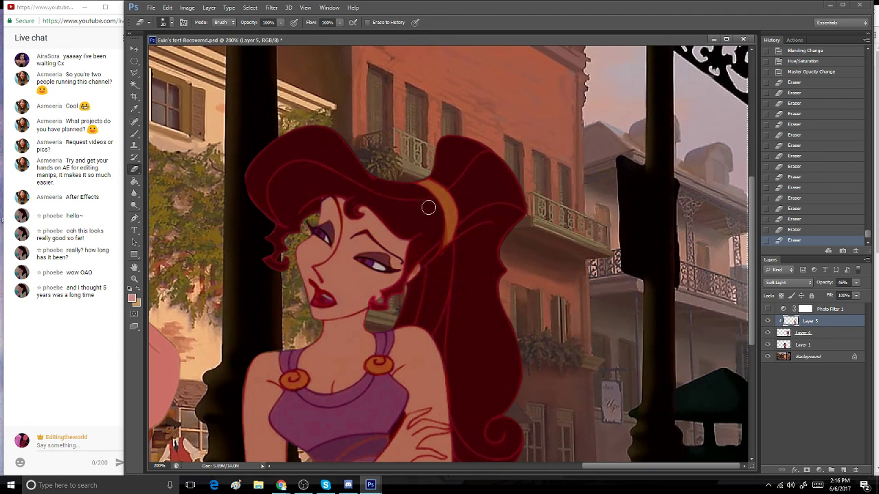
{"action": "mouse_move", "coordinate": [436, 232]}
{"action": "left_mouse_down"}
{"action": "mouse_move", "coordinate": [425, 257]}
{"action": "mouse_move", "coordinate": [416, 243]}
{"action": "mouse_move", "coordinate": [421, 223]}
{"action": "left_mouse_up"}
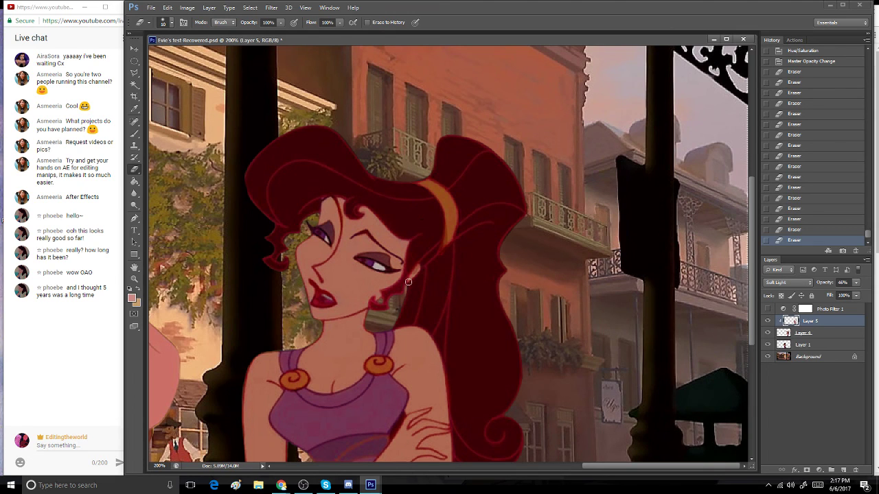
{"action": "mouse_move", "coordinate": [433, 252]}
{"action": "left_mouse_down"}
{"action": "mouse_move", "coordinate": [432, 263]}
{"action": "mouse_move", "coordinate": [413, 257]}
{"action": "left_mouse_up"}
- Hide Layer 1 and the Background, keep Layers 4 and 5 shown, and merge the visible layers
{"action": "double_click", "coordinate": [136, 280]}
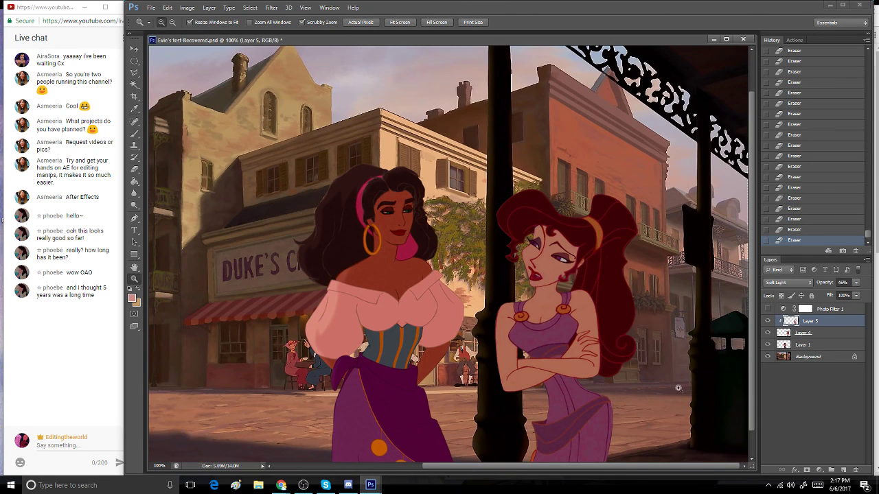
{"action": "left_click", "coordinate": [589, 309]}
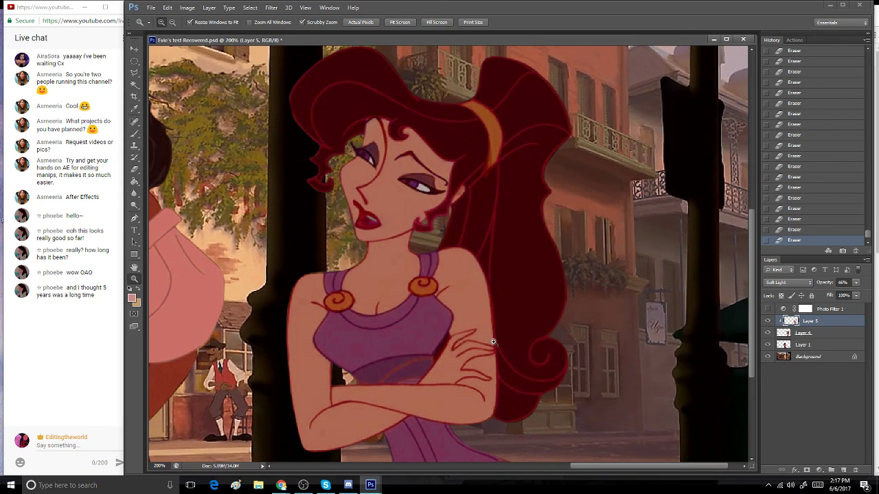
{"action": "left_click", "coordinate": [767, 345]}
{"action": "left_click", "coordinate": [767, 333]}
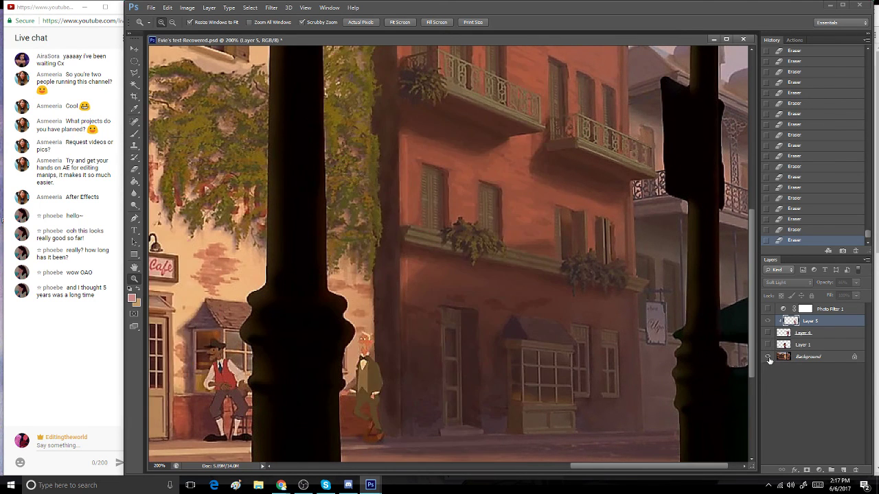
{"action": "left_click", "coordinate": [767, 356]}
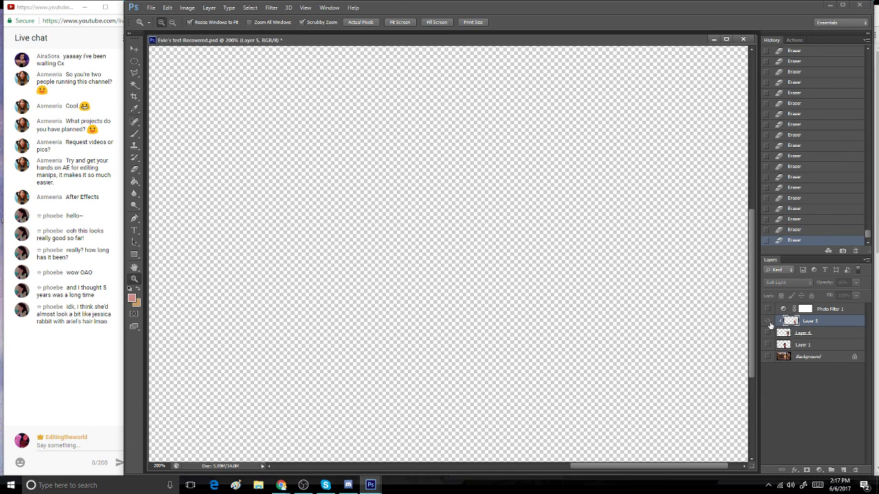
{"action": "left_click", "coordinate": [767, 333]}
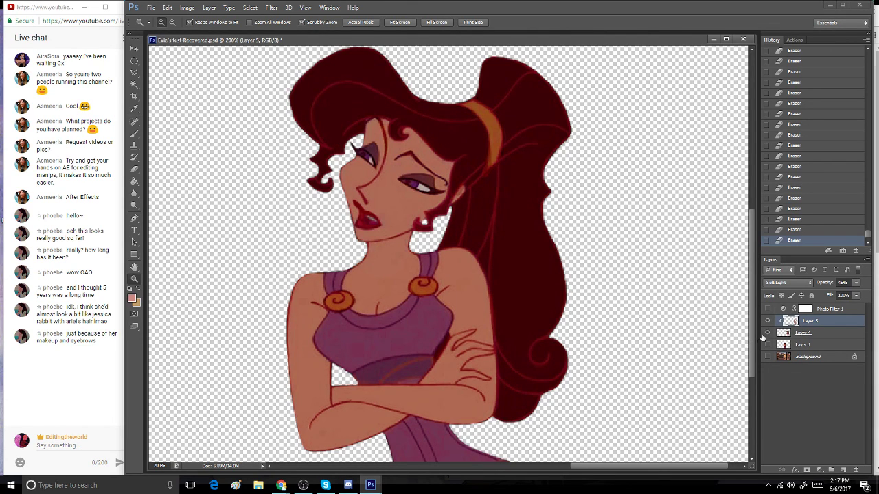
{"action": "left_click", "coordinate": [210, 7]}
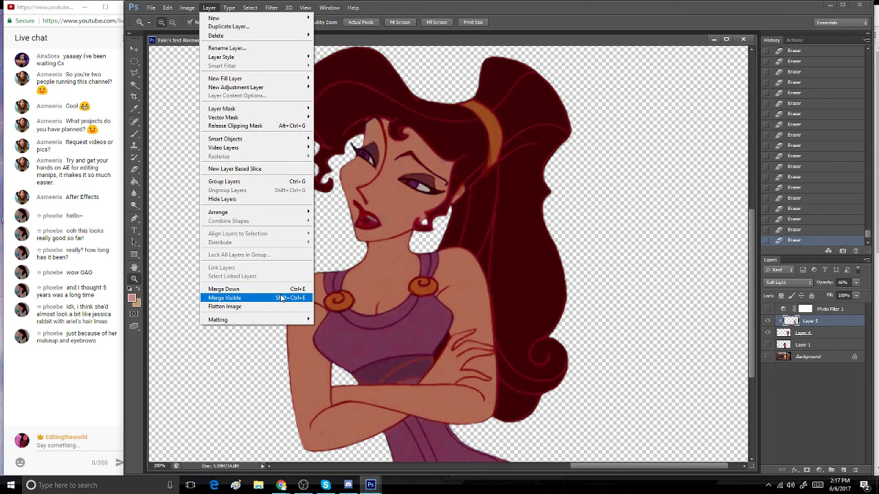
{"action": "left_click", "coordinate": [225, 298]}
- Show Layer 1 and the Background again to bring back the full street scene
{"action": "double_click", "coordinate": [135, 278]}
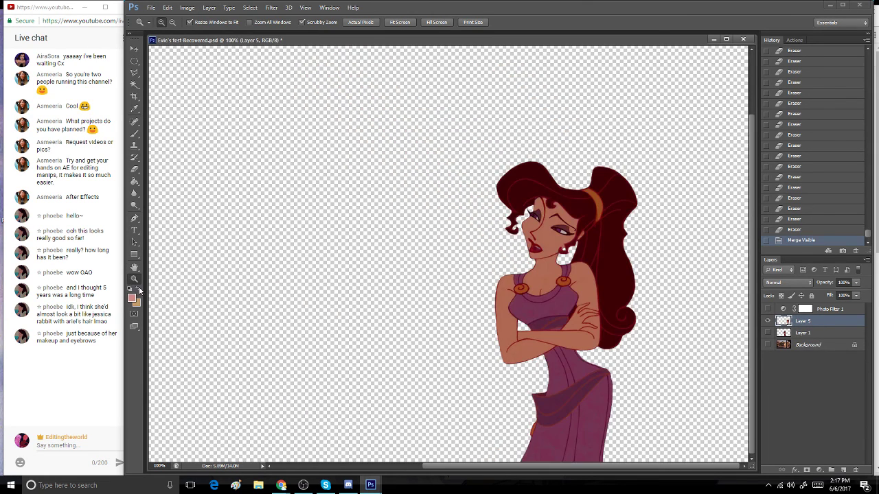
{"action": "left_click", "coordinate": [768, 332]}
{"action": "left_click", "coordinate": [768, 343]}
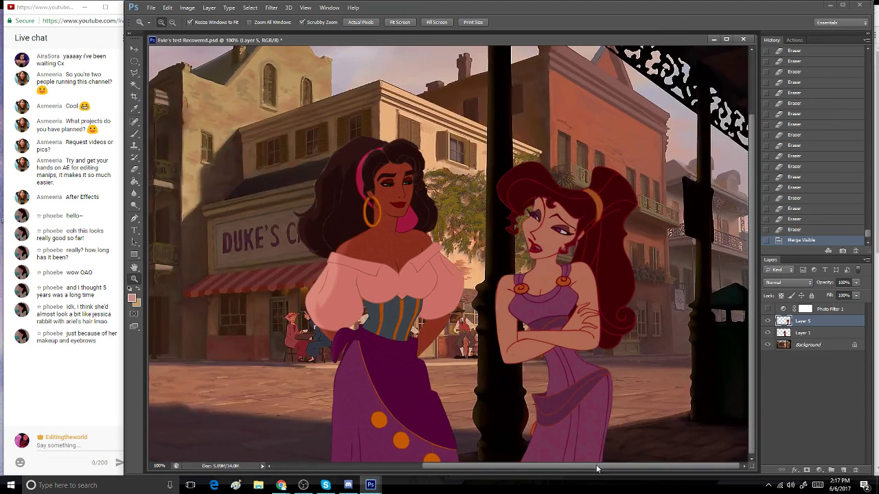
- Add a new empty layer above the merged layer of the red-haired woman
{"action": "left_click", "coordinate": [844, 470]}
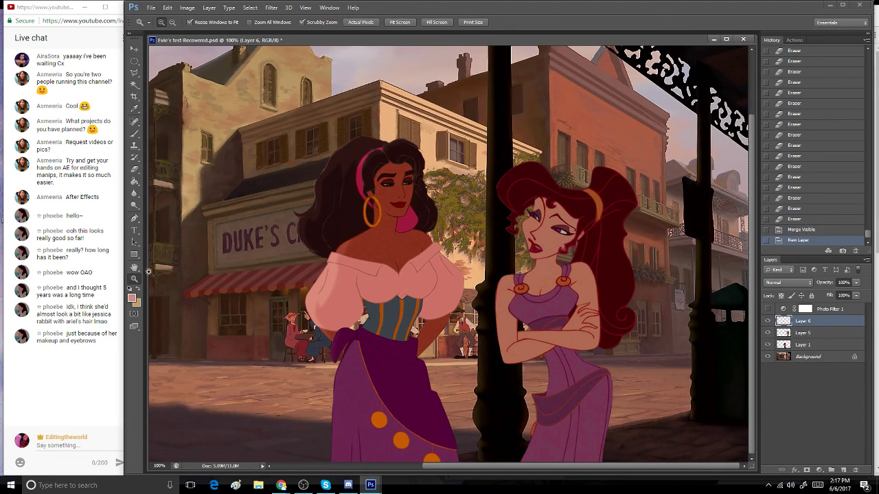
{"action": "left_click", "coordinate": [580, 265]}
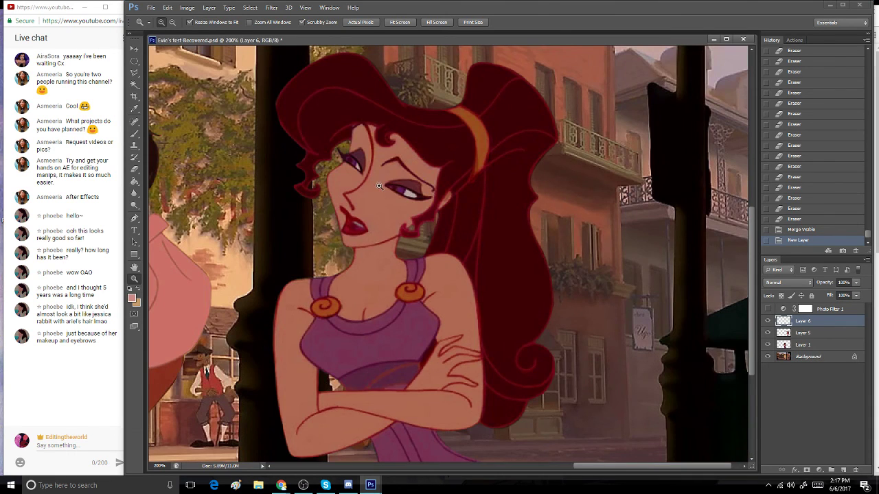
{"action": "left_click", "coordinate": [377, 195]}
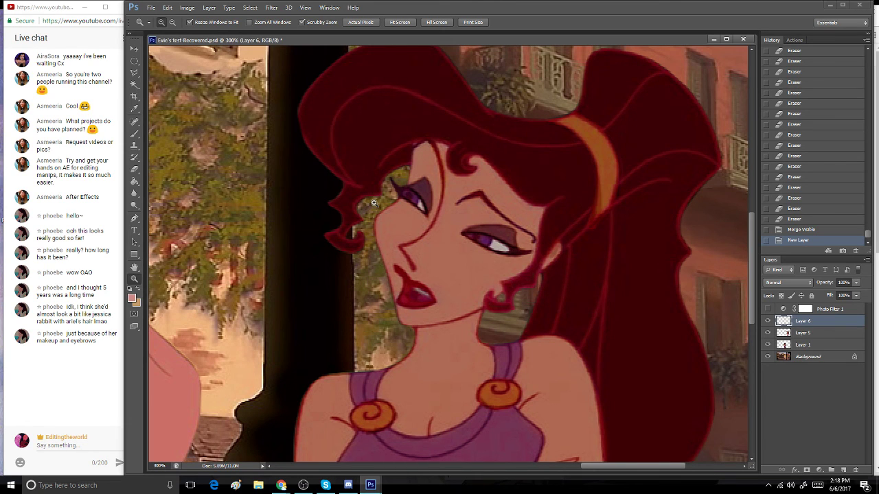
- Set the foreground colour to a light yellow-orange
{"action": "left_click", "coordinate": [132, 297]}
{"action": "left_click_drag", "start_coordinate": [454, 304], "coordinate": [535, 288]}
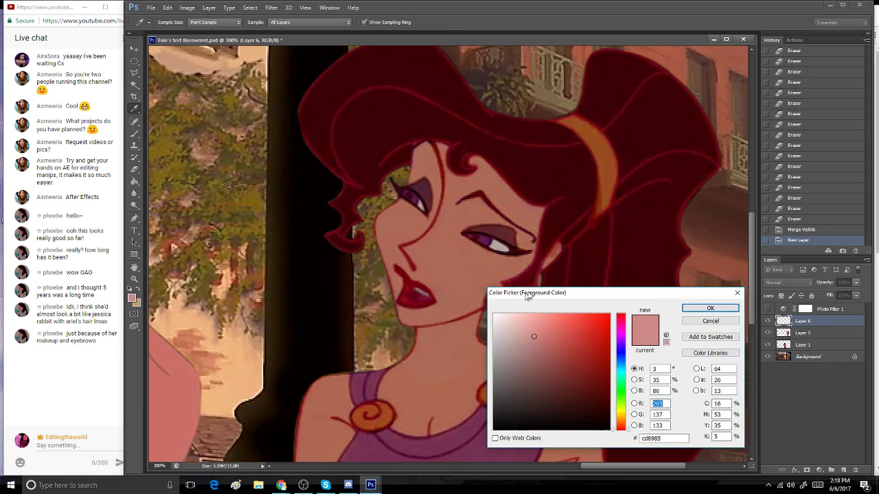
{"action": "left_click", "coordinate": [423, 296]}
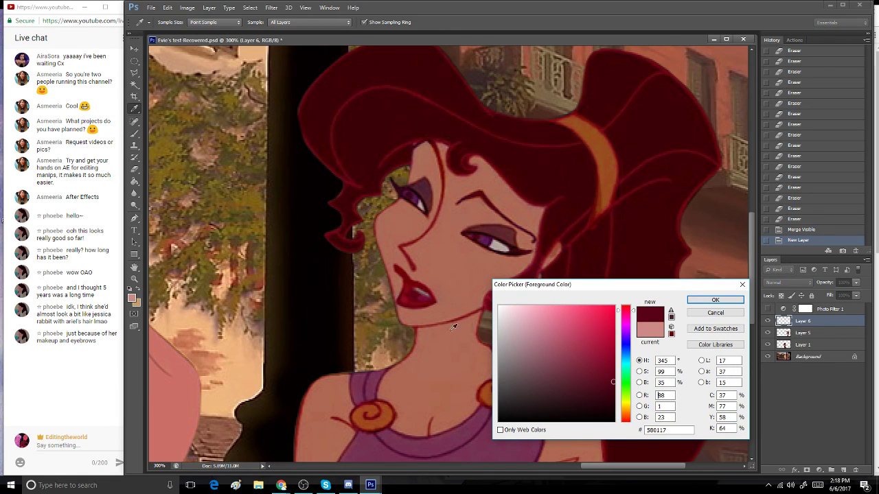
{"action": "left_click", "coordinate": [625, 405]}
{"action": "left_click", "coordinate": [625, 417]}
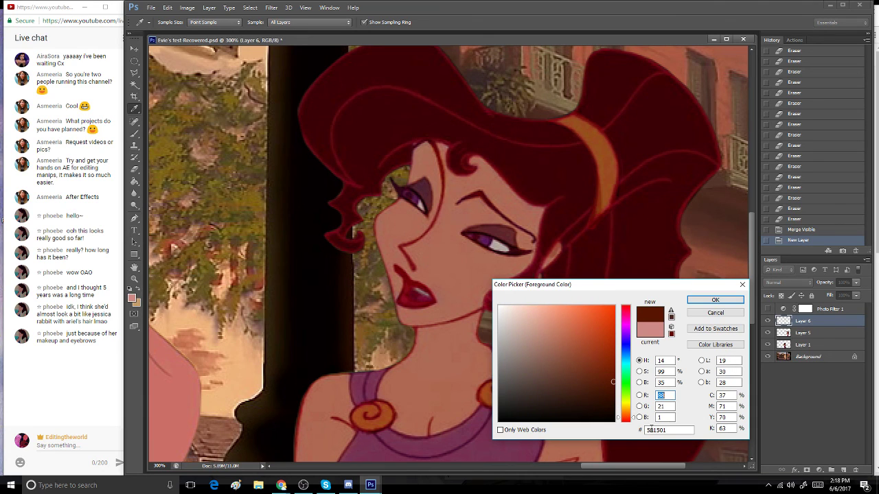
{"action": "left_click", "coordinate": [629, 414]}
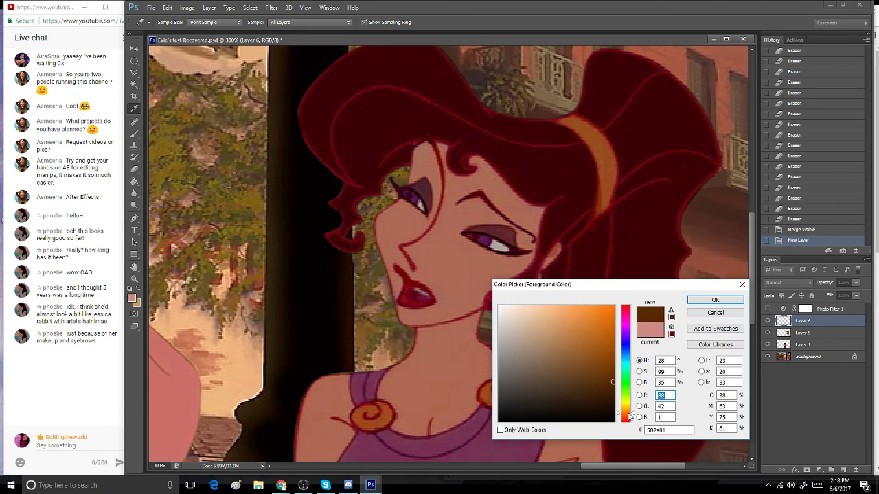
{"action": "left_click", "coordinate": [630, 416]}
{"action": "left_click", "coordinate": [574, 312]}
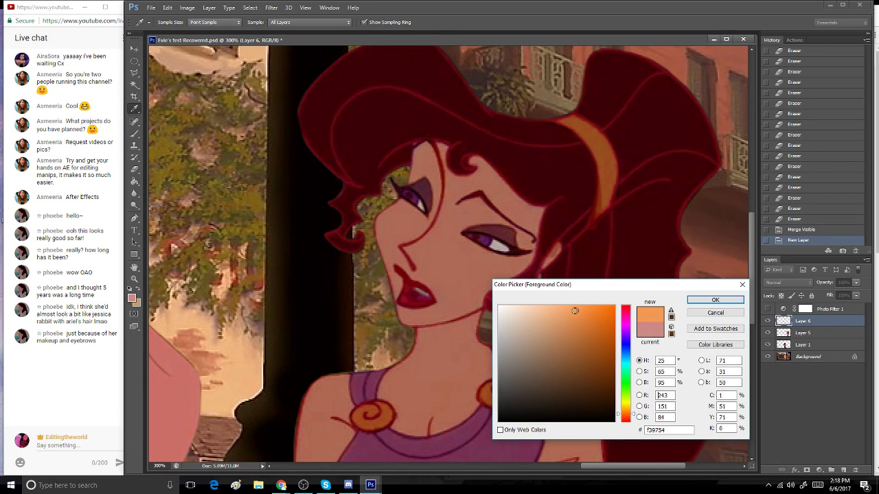
{"action": "left_click", "coordinate": [626, 412]}
{"action": "left_click", "coordinate": [714, 300]}
{"action": "key", "text": "z"}
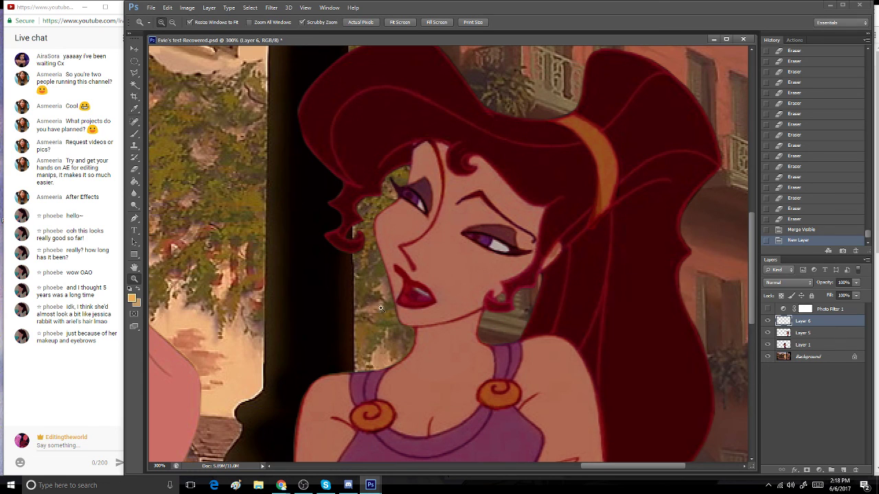
- Paint a light orange highlight over the red-haired woman's lips on Layer 6 with a small brush
{"action": "left_click", "coordinate": [134, 133]}
{"action": "key", "text": "bracketleft"}
{"action": "key", "text": "bracketleft"}
{"action": "key", "text": "bracketleft"}
{"action": "key", "text": "bracketleft"}
{"action": "key", "text": "bracketleft"}
{"action": "key", "text": "bracketleft"}
{"action": "key", "text": "bracketleft"}
{"action": "key", "text": "bracketleft"}
{"action": "key", "text": "bracketleft"}
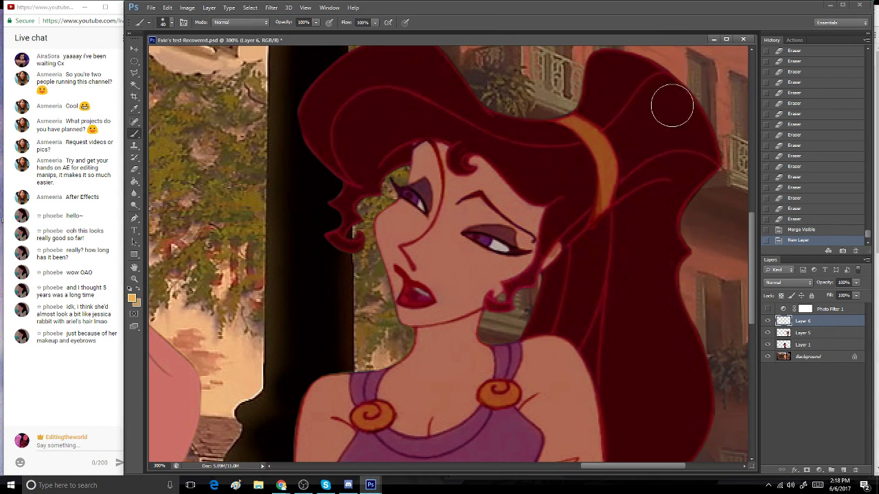
{"action": "key", "text": "bracketleft"}
{"action": "key", "text": "bracketleft"}
{"action": "left_click_drag", "start_coordinate": [410, 289], "coordinate": [427, 296]}
{"action": "double_click", "coordinate": [134, 280]}
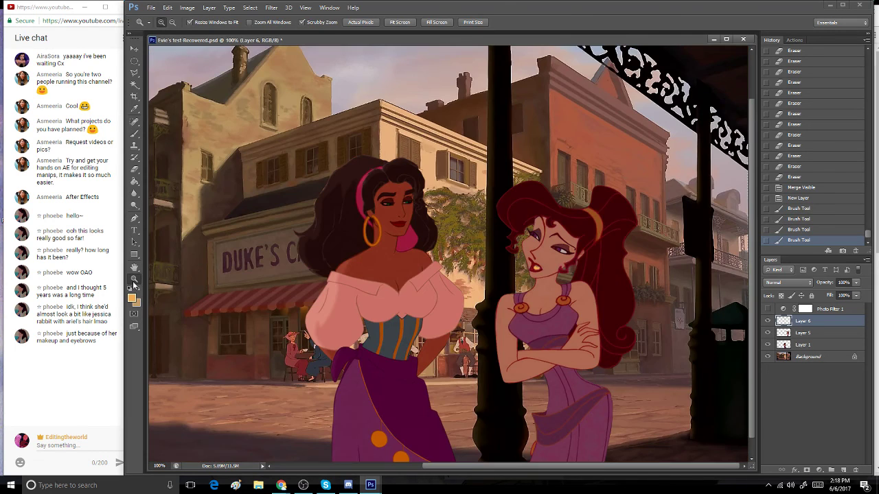
- Try the Soft Light, Screen and Overlay blend modes on Layer 6, returning to Soft Light
{"action": "left_click", "coordinate": [789, 282]}
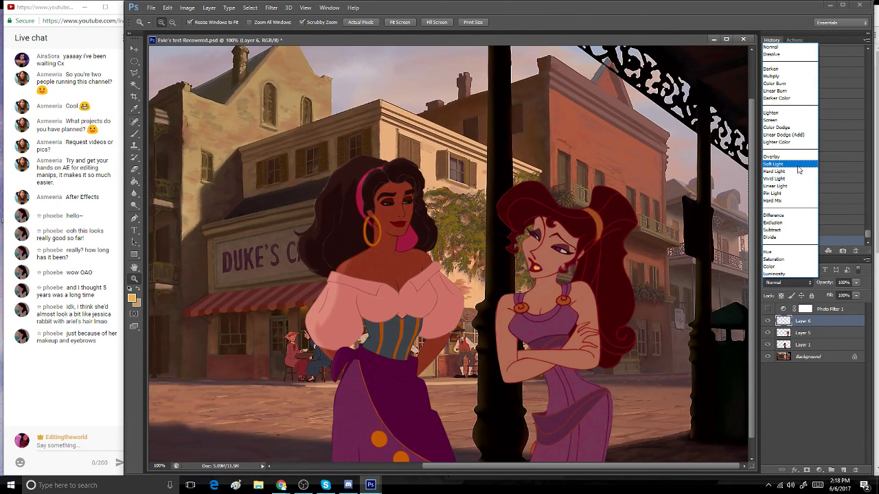
{"action": "left_click", "coordinate": [798, 164]}
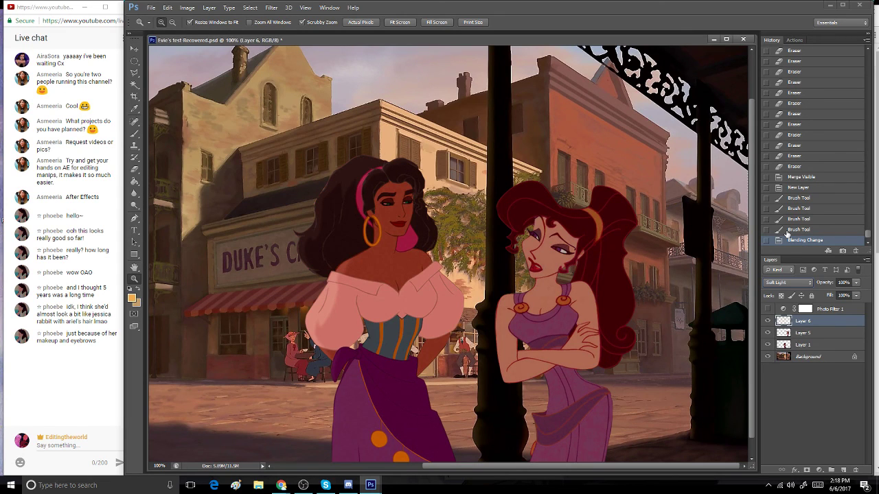
{"action": "left_click", "coordinate": [797, 284]}
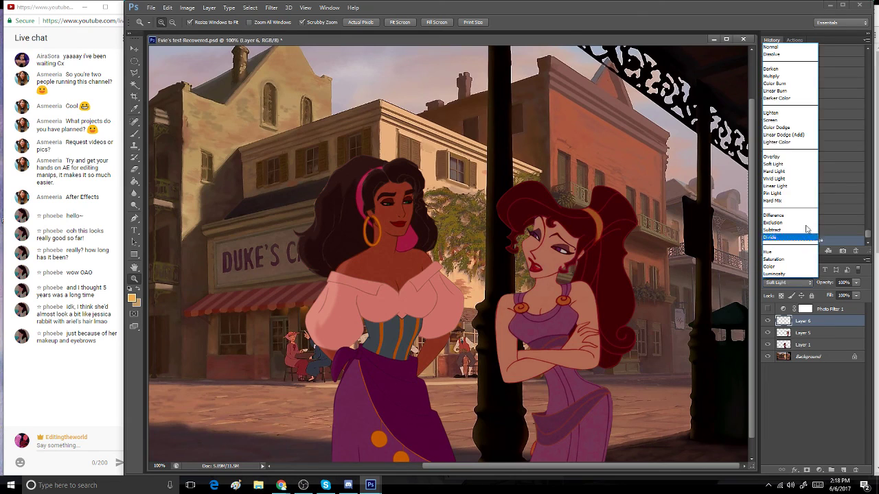
{"action": "left_click", "coordinate": [772, 120]}
{"action": "left_click", "coordinate": [803, 282]}
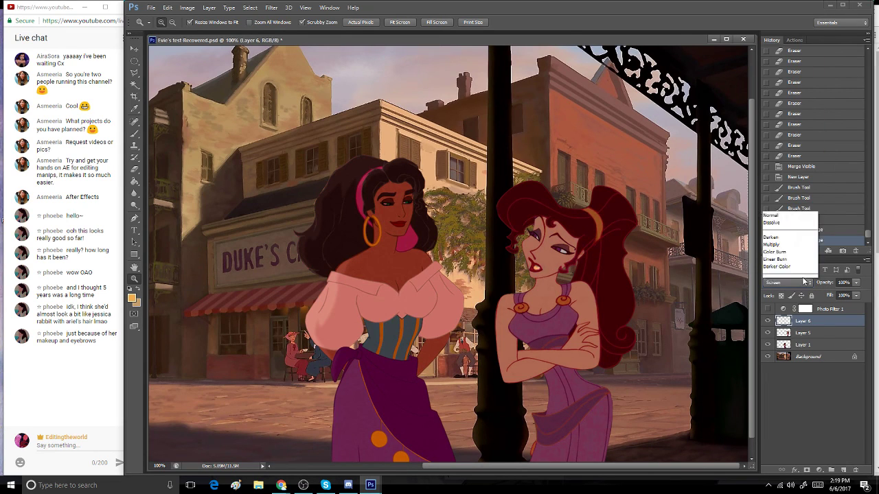
{"action": "left_click", "coordinate": [775, 163]}
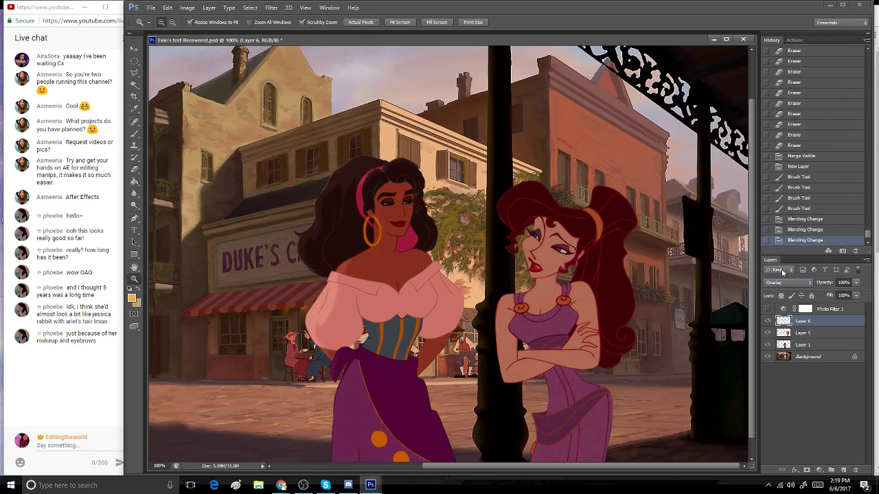
{"action": "left_click", "coordinate": [786, 282]}
{"action": "left_click", "coordinate": [797, 173]}
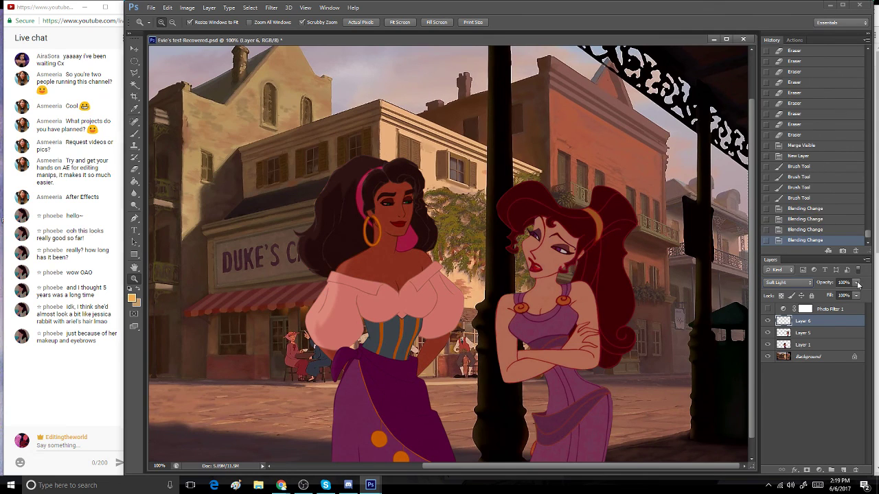
- Lower Layer 6's opacity to 50%, try the Darken and Lighten blend modes, and step back to Darken
{"action": "left_click_drag", "start_coordinate": [858, 285], "coordinate": [832, 289]}
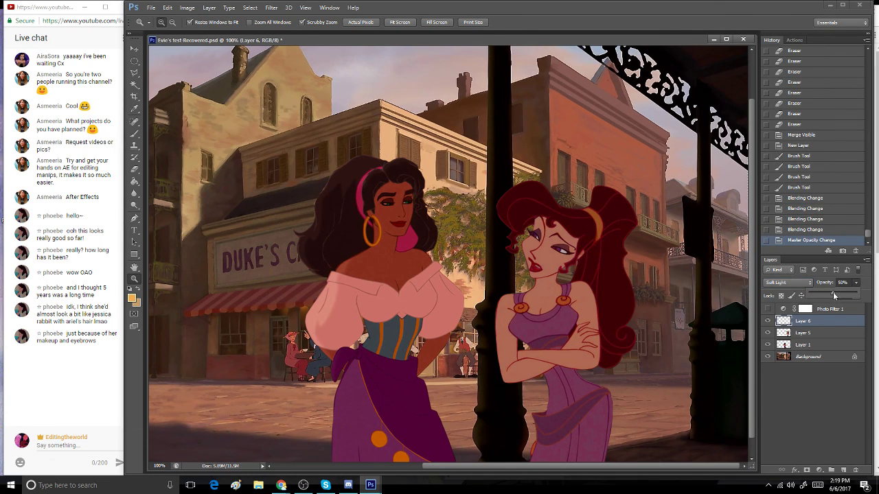
{"action": "left_click", "coordinate": [786, 282]}
{"action": "left_click", "coordinate": [800, 69]}
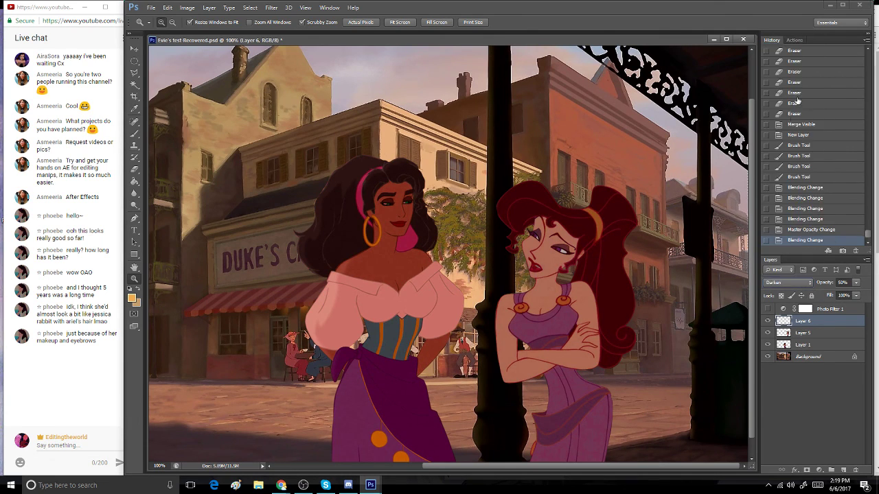
{"action": "left_click", "coordinate": [804, 286]}
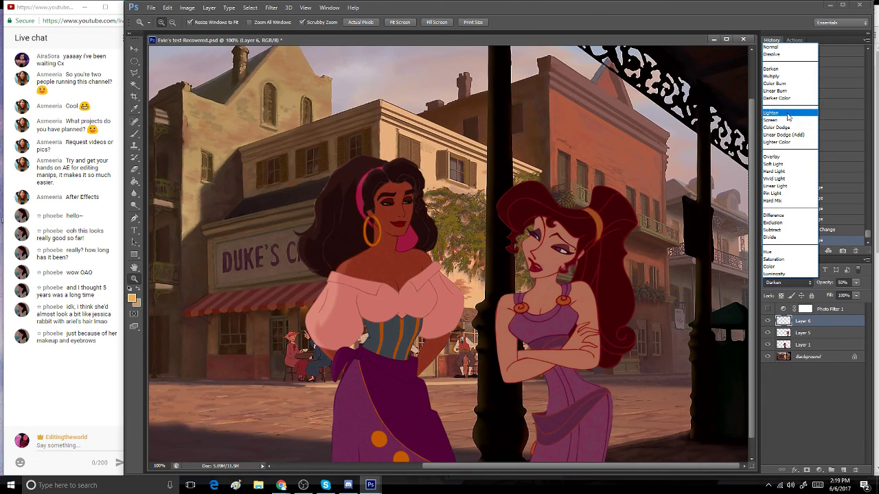
{"action": "left_click", "coordinate": [793, 113]}
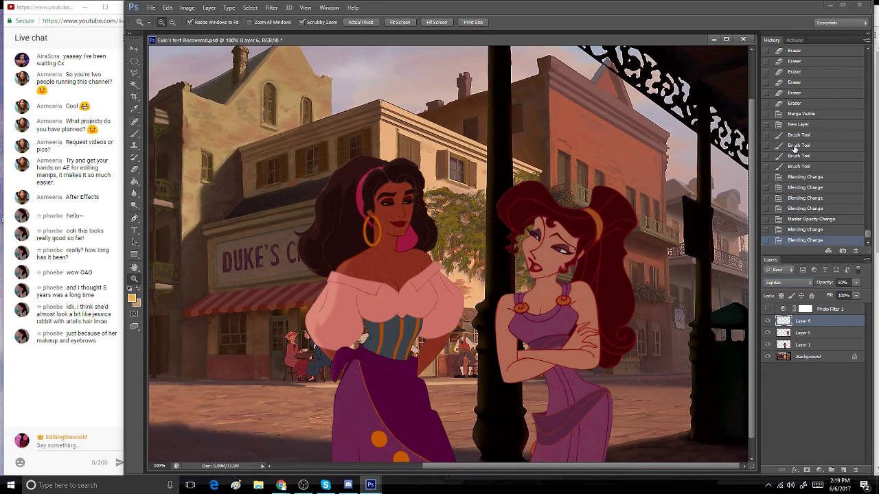
{"action": "left_click", "coordinate": [795, 230]}
{"action": "left_click", "coordinate": [768, 320]}
{"action": "left_click", "coordinate": [769, 321]}
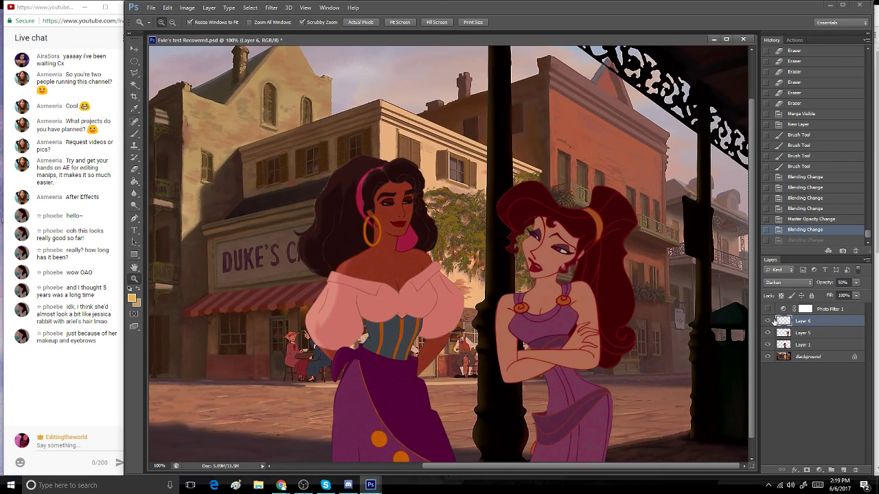
- Try Layer 6 in Soft Light at 79% and 32% opacity, and delete the layer
{"action": "left_click", "coordinate": [856, 282]}
{"action": "left_click_drag", "start_coordinate": [859, 297], "coordinate": [858, 297]}
{"action": "left_click", "coordinate": [788, 282]}
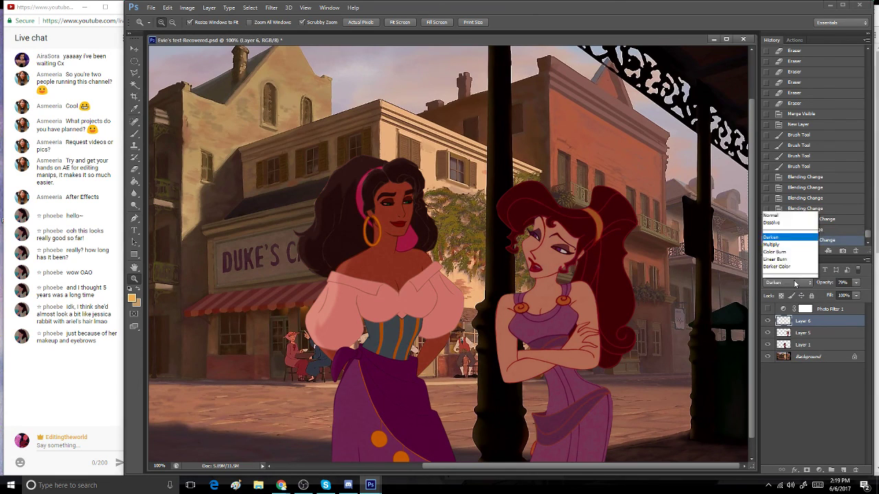
{"action": "left_click", "coordinate": [787, 178]}
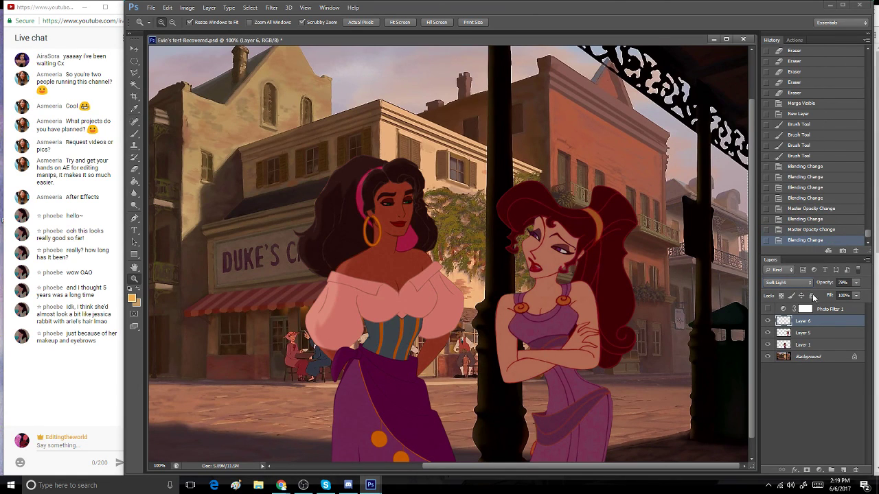
{"action": "left_click", "coordinate": [856, 283]}
{"action": "left_click_drag", "start_coordinate": [851, 297], "coordinate": [855, 470]}
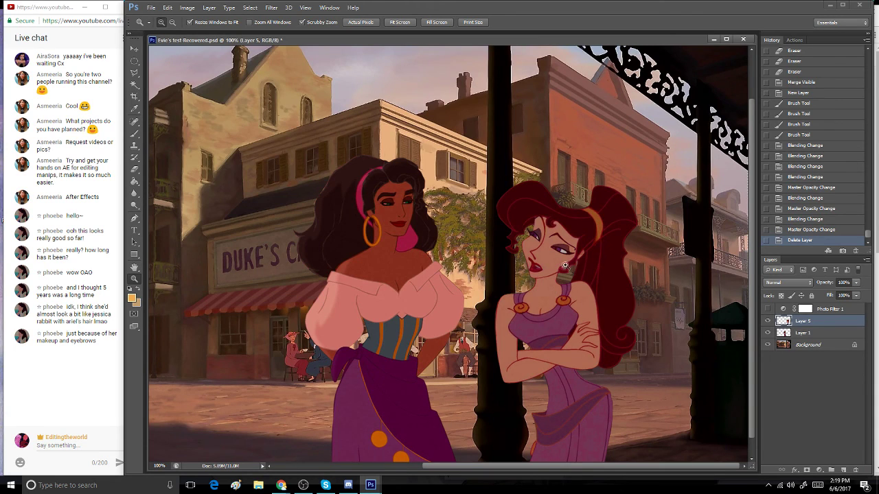
- Restore the deleted Layer 6 through the history, hide it to compare, and delete it again
{"action": "left_click", "coordinate": [767, 308]}
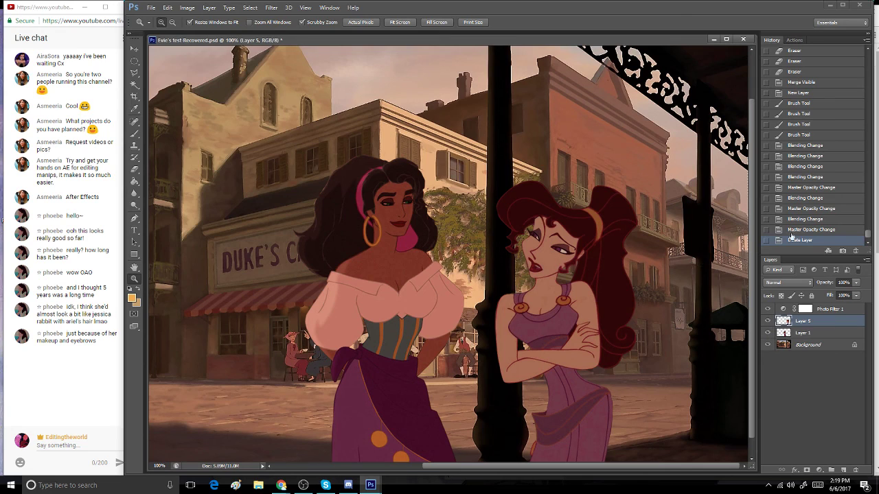
{"action": "left_click", "coordinate": [800, 230]}
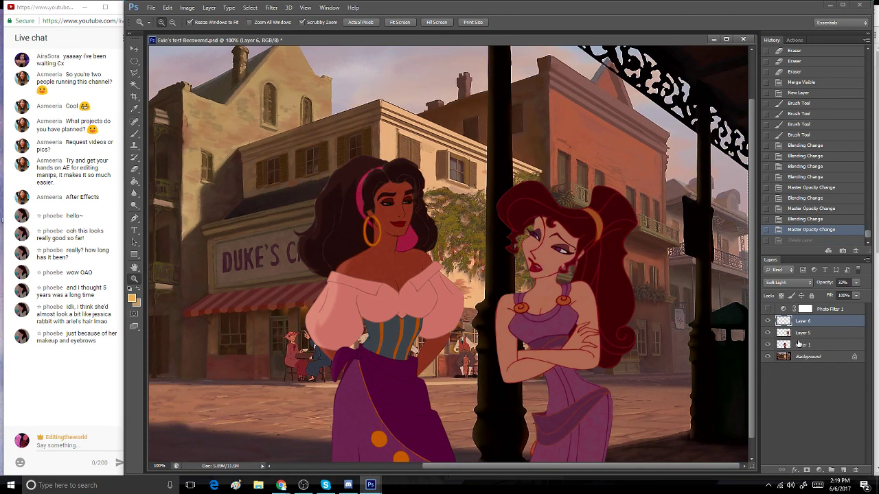
{"action": "left_click", "coordinate": [767, 321]}
{"action": "left_click_drag", "start_coordinate": [827, 326], "coordinate": [854, 468]}
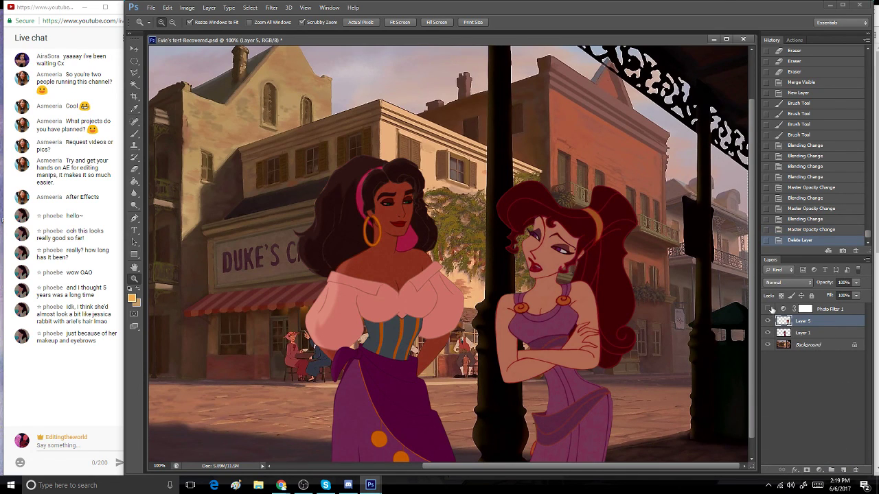
- Preview the scene with Photo Filter 1 shown, hide it again and reselect Layer 5
{"action": "left_click", "coordinate": [775, 311]}
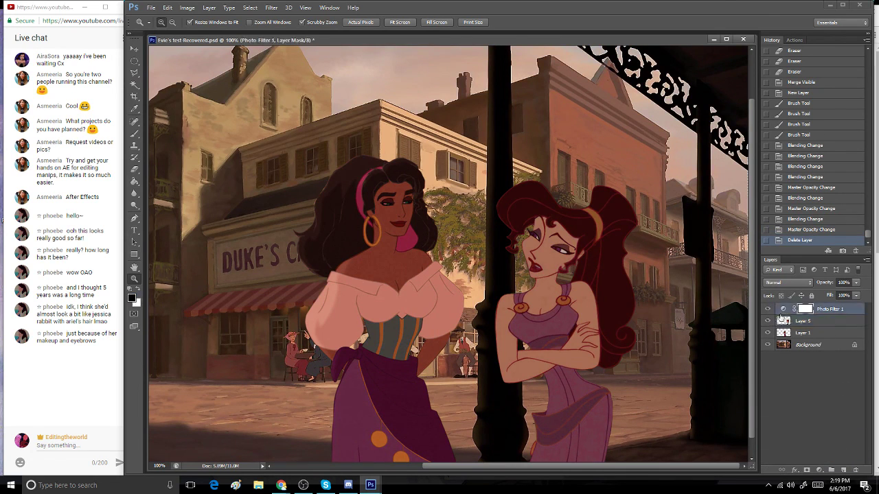
{"action": "left_click", "coordinate": [767, 309]}
{"action": "left_click", "coordinate": [824, 326]}
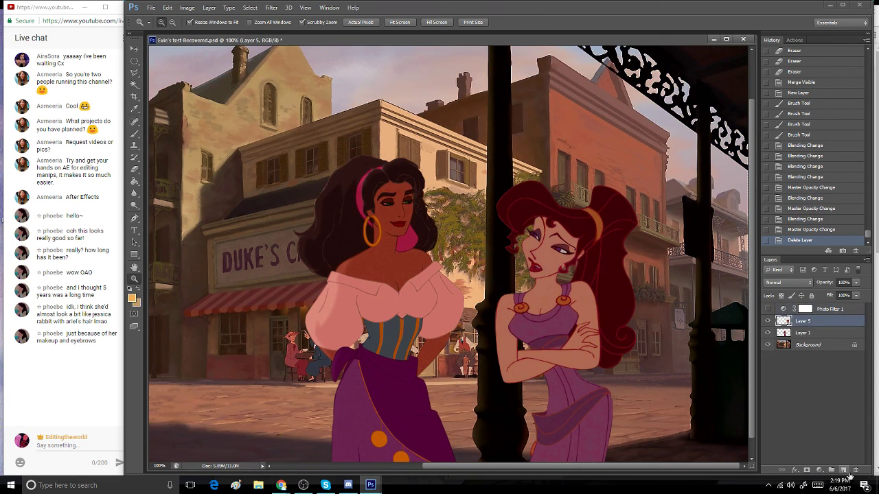
- Add a Selective Color adjustment layer directly above Layer 5, leaving the default name and options
{"action": "left_click", "coordinate": [210, 6]}
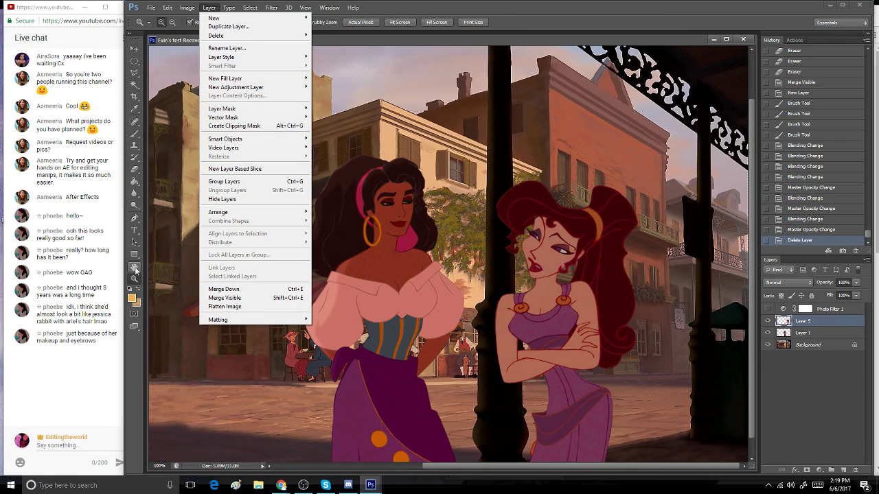
{"action": "left_click", "coordinate": [559, 269]}
{"action": "left_click", "coordinate": [549, 277]}
{"action": "left_click", "coordinate": [458, 286]}
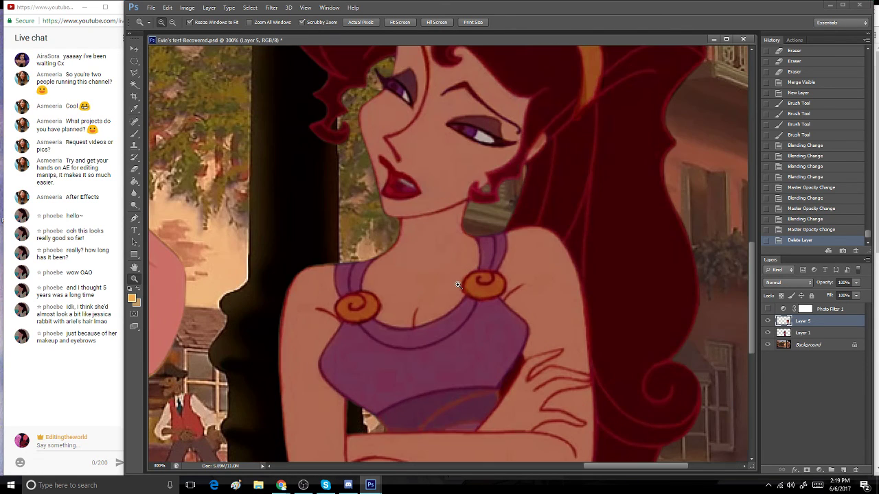
{"action": "left_click", "coordinate": [209, 7]}
{"action": "mouse_move", "coordinate": [275, 87]}
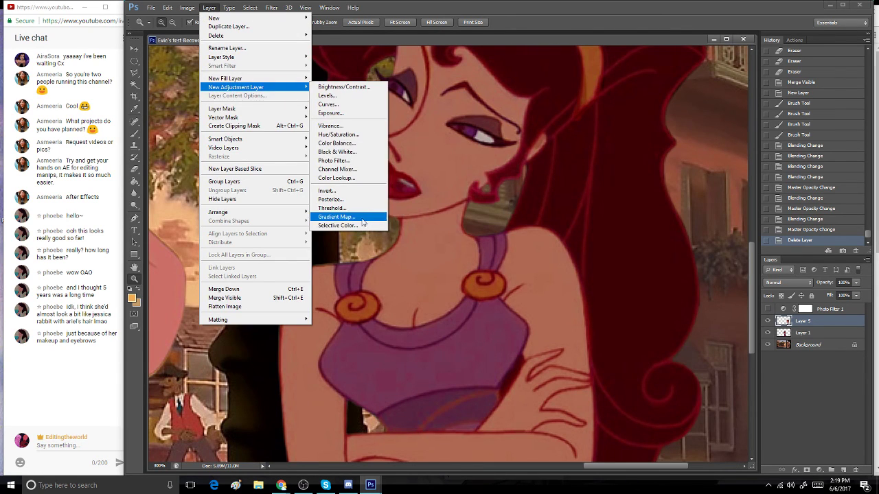
{"action": "left_click", "coordinate": [355, 229]}
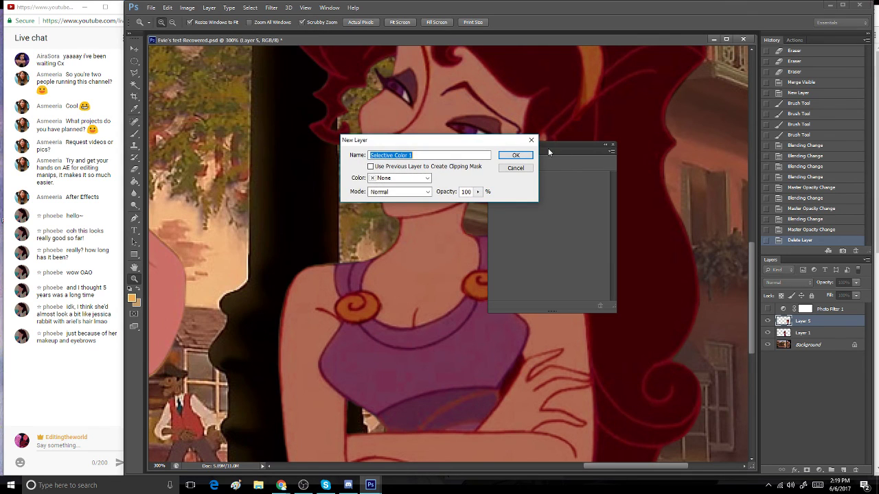
{"action": "left_click", "coordinate": [511, 153]}
{"action": "left_click_drag", "start_coordinate": [562, 147], "coordinate": [630, 130]}
- Adjust the Magentas in Selective Color 1 to Cyan -30%, Magenta -26%, Yellow +56% and Black +6%
{"action": "left_click", "coordinate": [625, 175]}
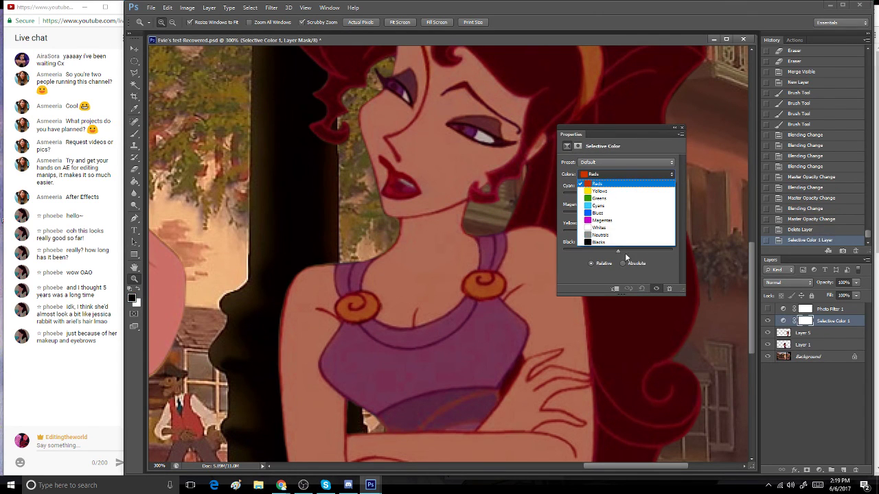
{"action": "left_click", "coordinate": [626, 221]}
{"action": "left_click_drag", "start_coordinate": [618, 195], "coordinate": [594, 215]}
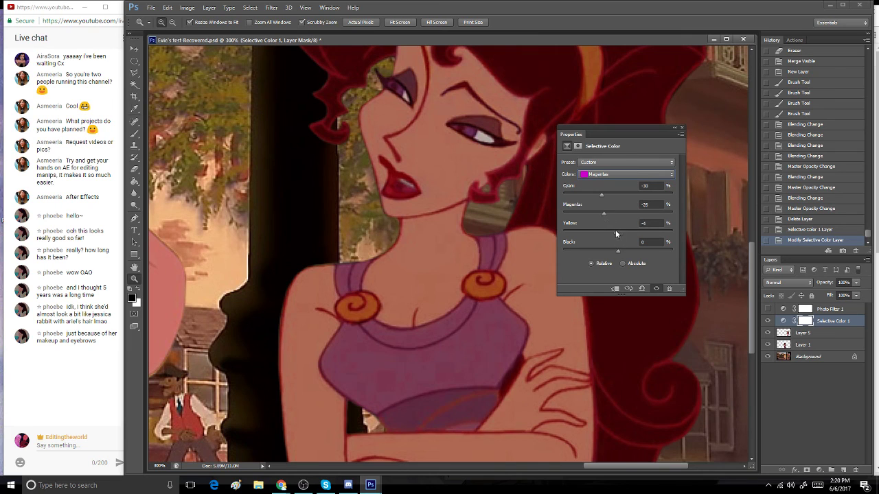
{"action": "left_click_drag", "start_coordinate": [617, 232], "coordinate": [620, 251]}
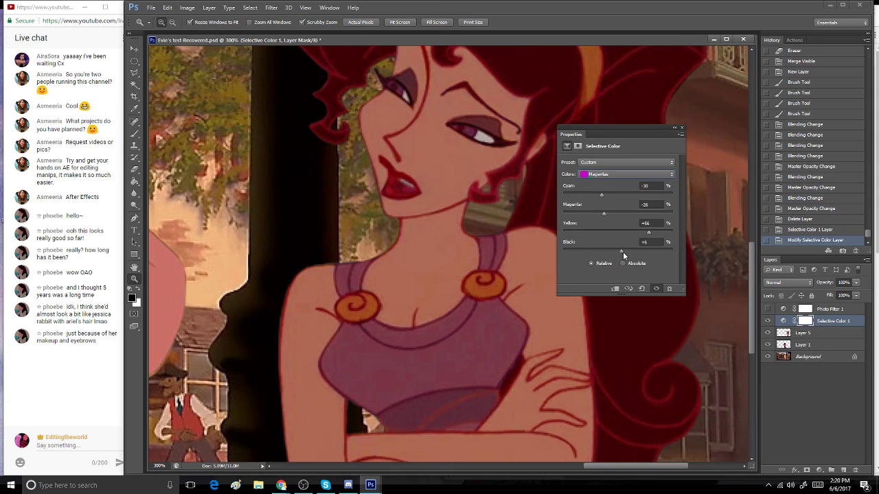
{"action": "left_click", "coordinate": [681, 127]}
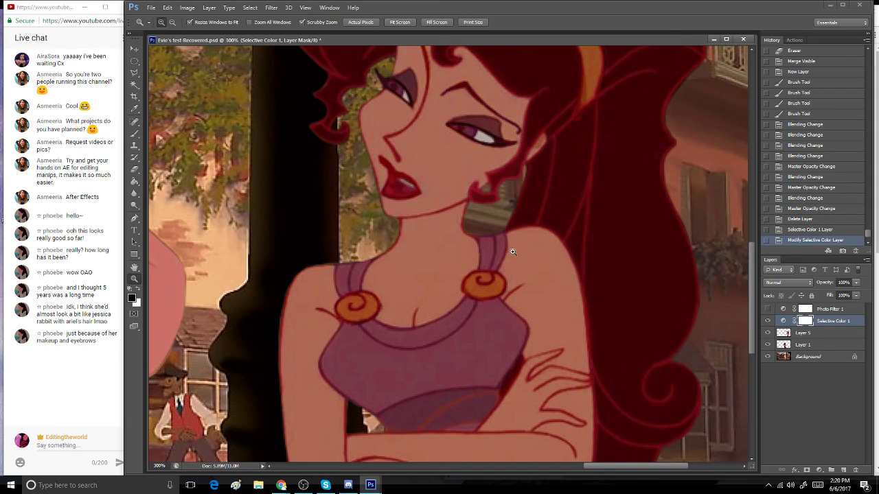
- Toggle Selective Color 1 off and on to compare the woman's purple tones, and view the result at 100%
{"action": "left_click", "coordinate": [768, 320]}
{"action": "left_click", "coordinate": [768, 321]}
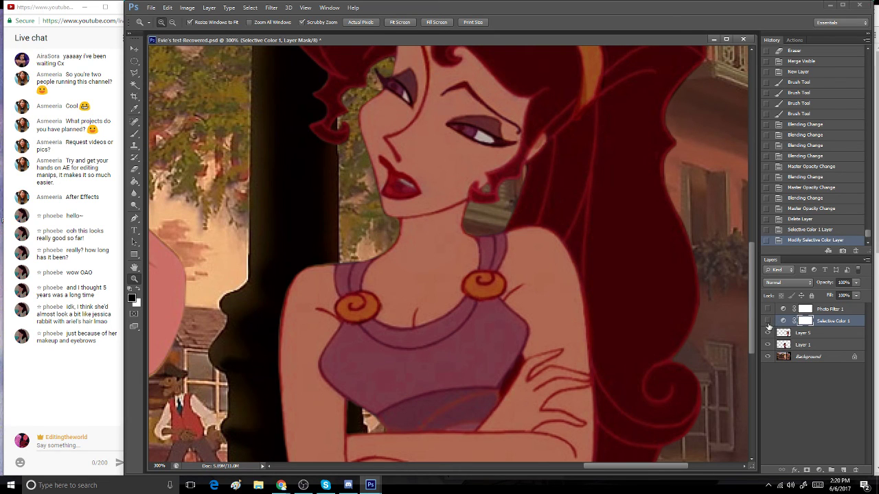
{"action": "left_click", "coordinate": [770, 321]}
{"action": "left_click", "coordinate": [769, 321]}
{"action": "double_click", "coordinate": [133, 280]}
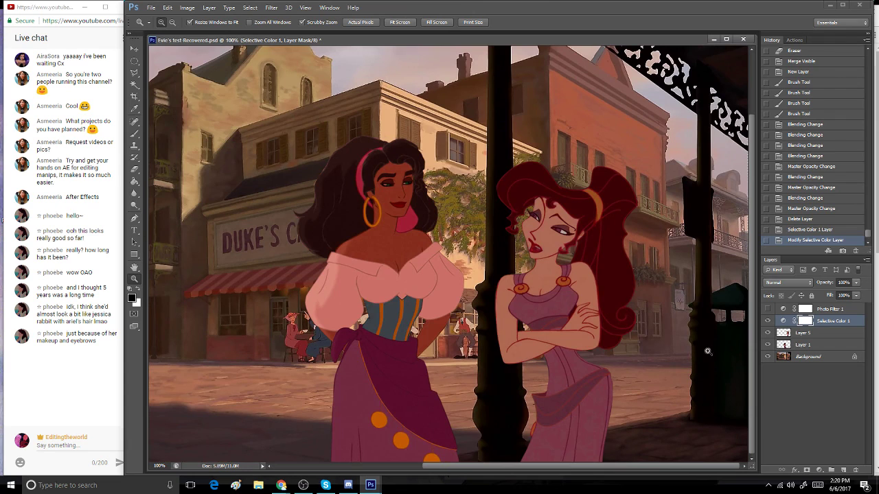
{"action": "left_click_drag", "start_coordinate": [638, 471], "coordinate": [663, 473]}
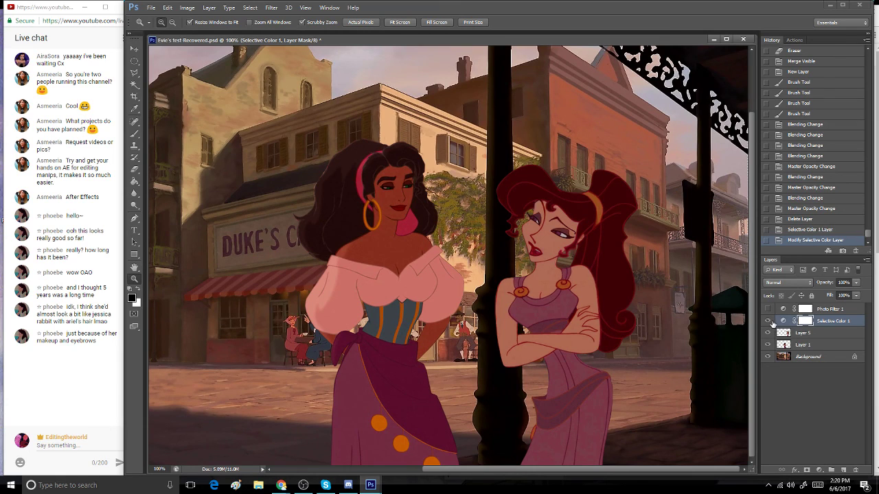
- Merge Selective Color 1 down into Layer 5 and undo the merge through the history
{"action": "key", "text": "ctrl+e"}
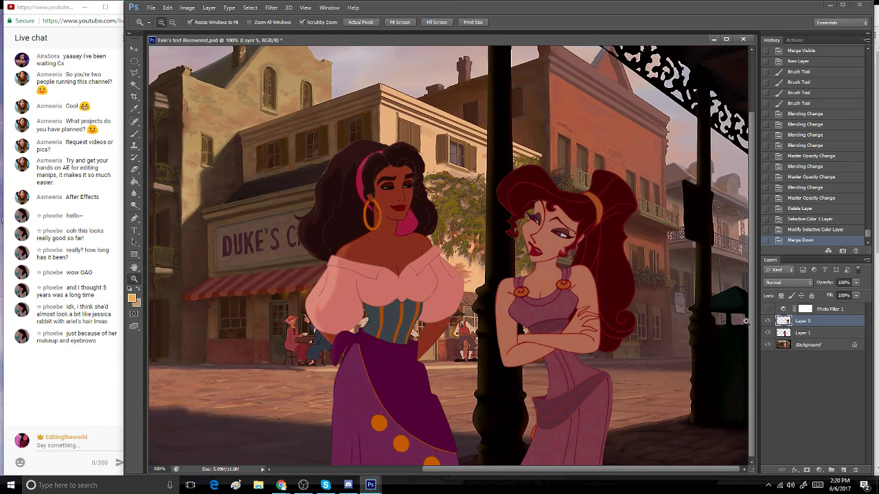
{"action": "left_click", "coordinate": [810, 229]}
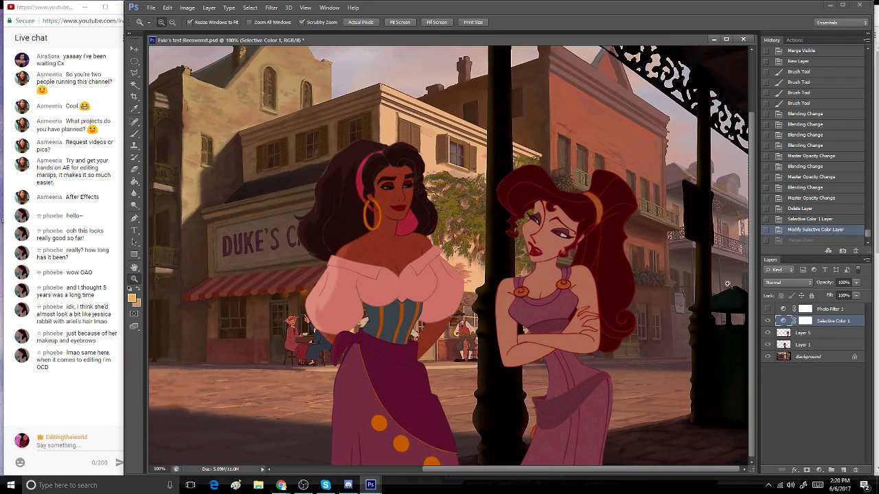
- Readjust the Magentas of Selective Color 1 to Cyan -11% and Magenta -13%, and fine-tune their Yellow amount
{"action": "left_click", "coordinate": [209, 8]}
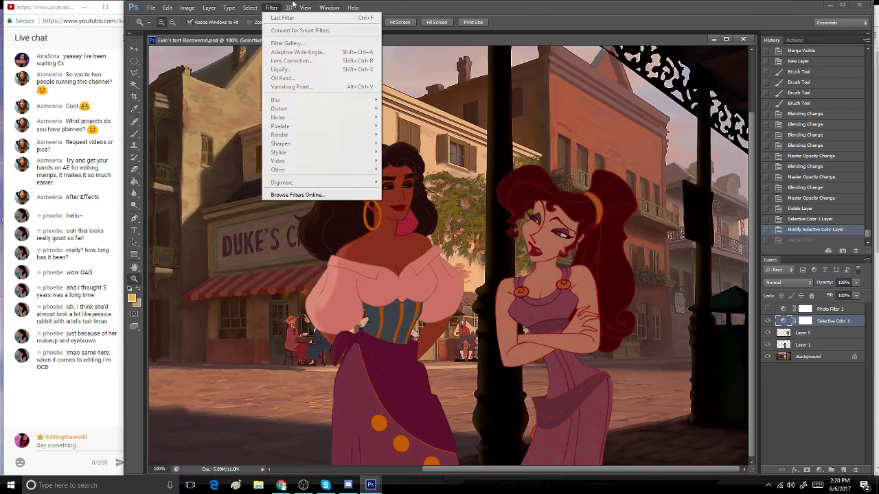
{"action": "mouse_move", "coordinate": [329, 8]}
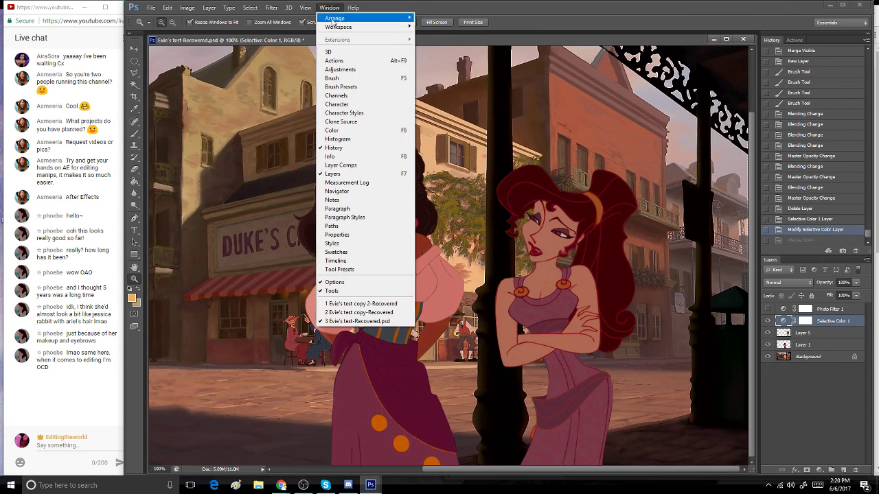
{"action": "left_click", "coordinate": [391, 243]}
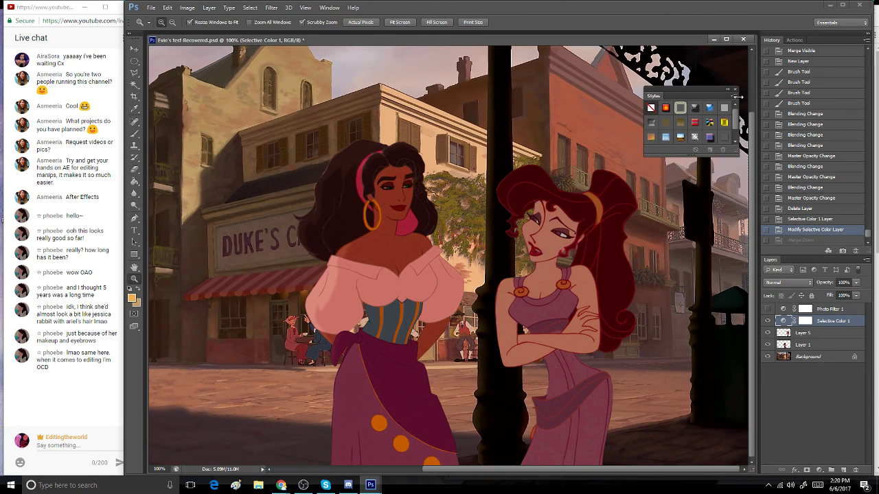
{"action": "left_click", "coordinate": [734, 89]}
{"action": "left_click", "coordinate": [333, 8]}
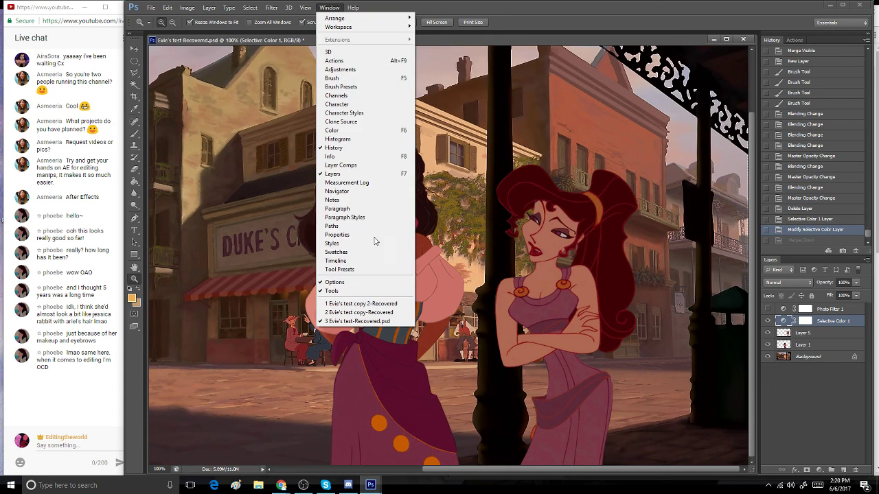
{"action": "left_click", "coordinate": [375, 234]}
{"action": "left_click_drag", "start_coordinate": [614, 144], "coordinate": [665, 139]}
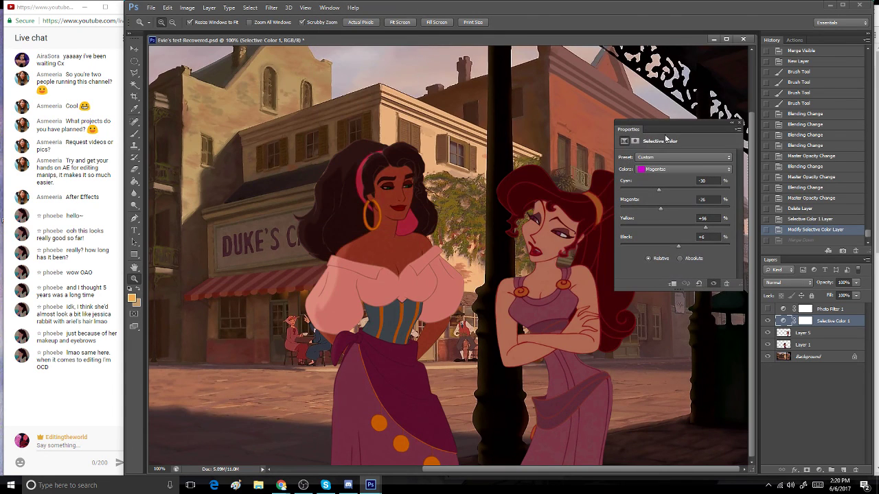
{"action": "left_click", "coordinate": [670, 208]}
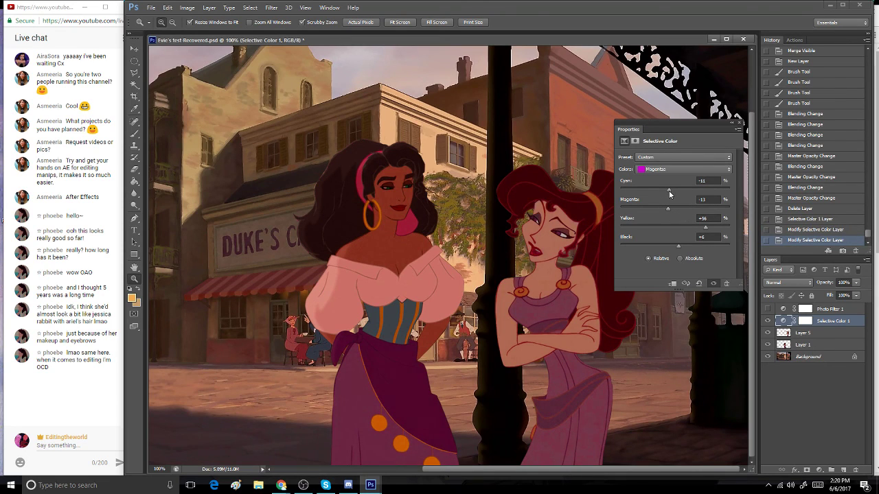
{"action": "left_click_drag", "start_coordinate": [694, 222], "coordinate": [696, 228]}
{"action": "left_click", "coordinate": [738, 123]}
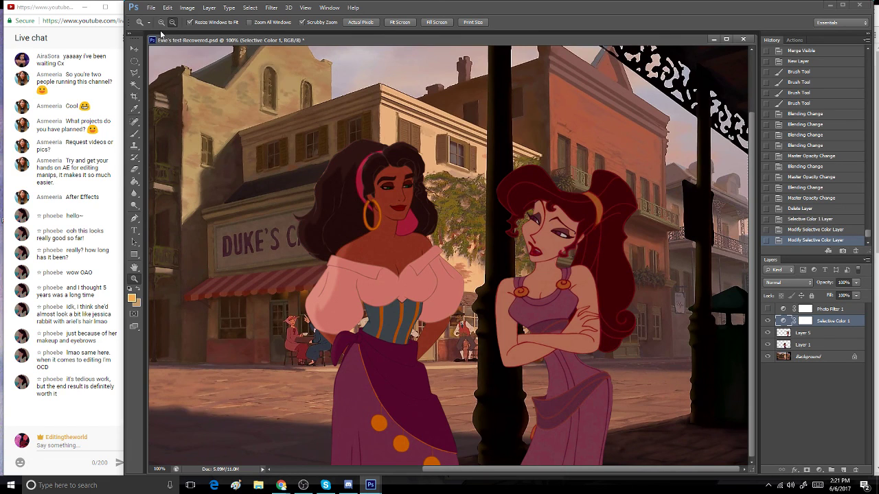
- Preview the whole street scene with Photo Filter 1 shown, hide it again and reselect Selective Color 1
{"action": "left_click", "coordinate": [419, 282]}
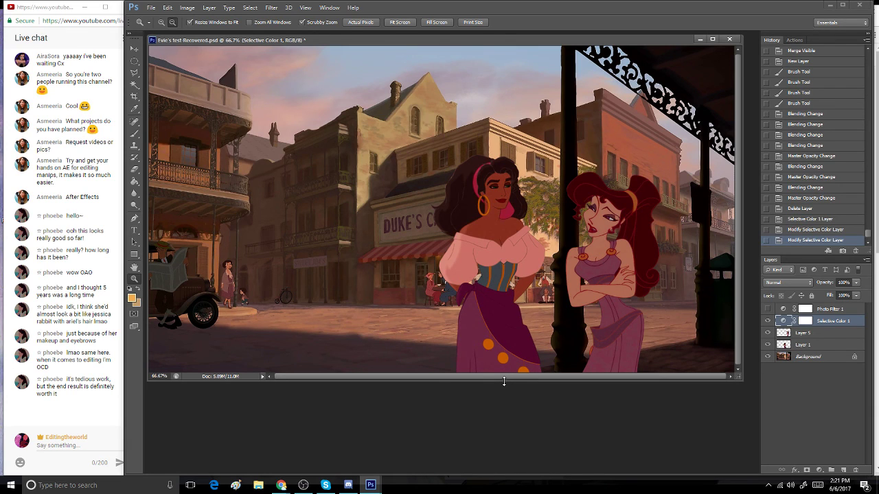
{"action": "left_click", "coordinate": [209, 8]}
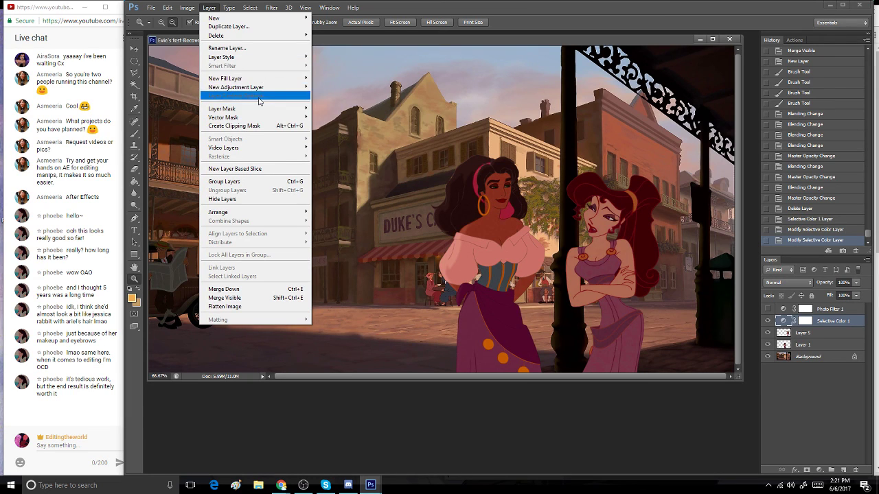
{"action": "left_click", "coordinate": [514, 27]}
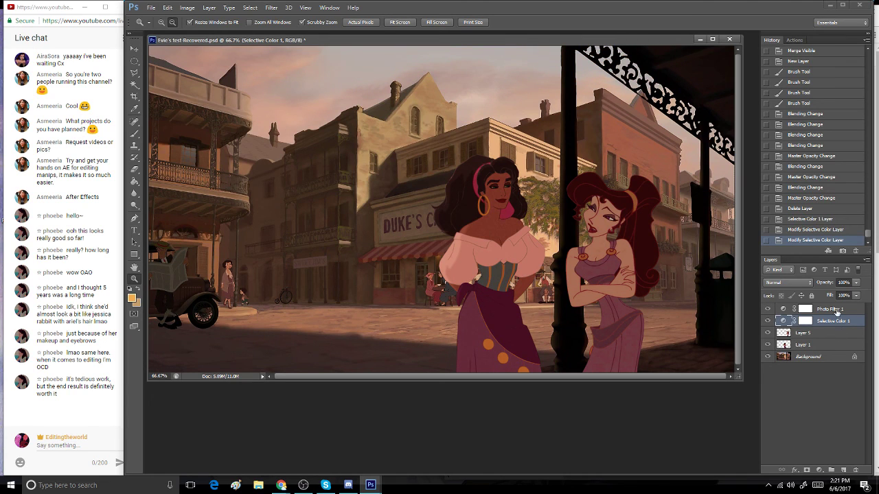
{"action": "left_click", "coordinate": [836, 311]}
{"action": "left_click", "coordinate": [767, 309]}
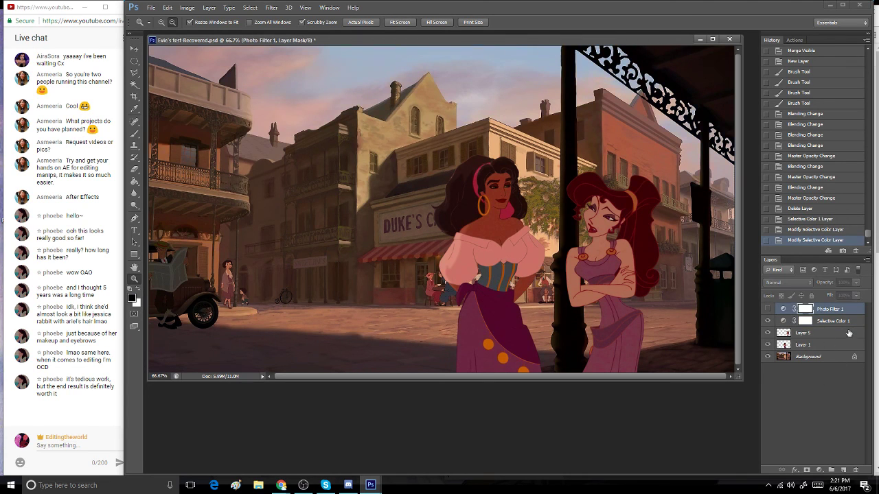
{"action": "left_click", "coordinate": [848, 322]}
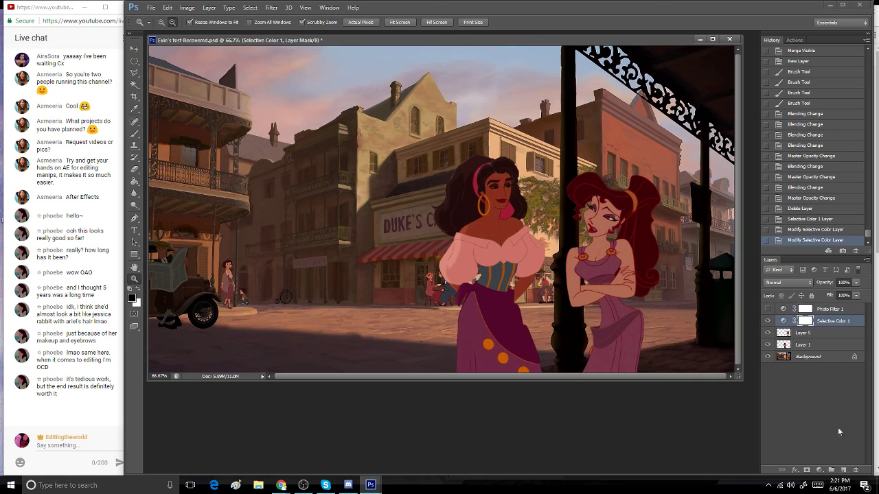
- Add an empty layer directly above Layer 5 and activate the Brush tool for painting on the red-haired woman
{"action": "left_click", "coordinate": [822, 335]}
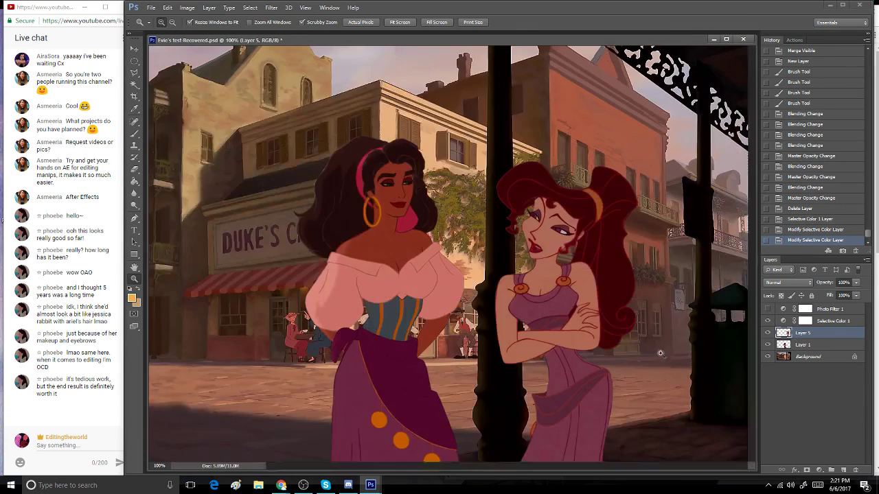
{"action": "left_click", "coordinate": [645, 340]}
{"action": "left_click", "coordinate": [635, 386]}
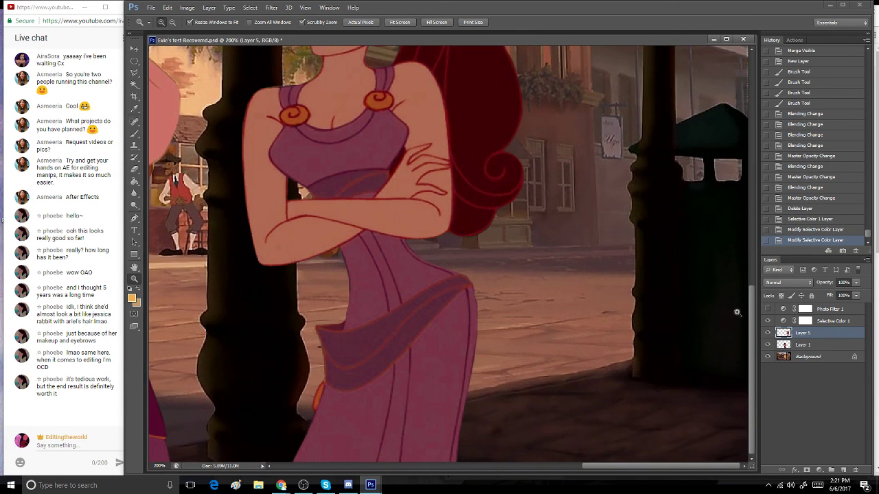
{"action": "left_click", "coordinate": [843, 470]}
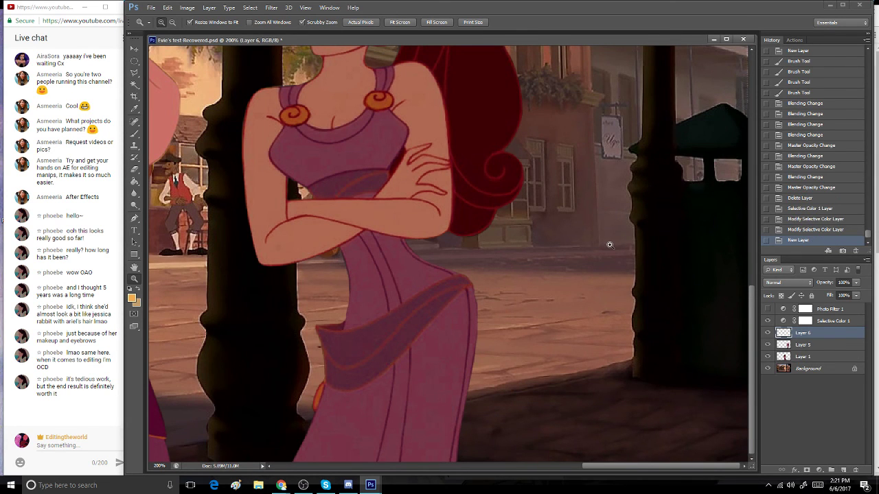
{"action": "left_click", "coordinate": [134, 134]}
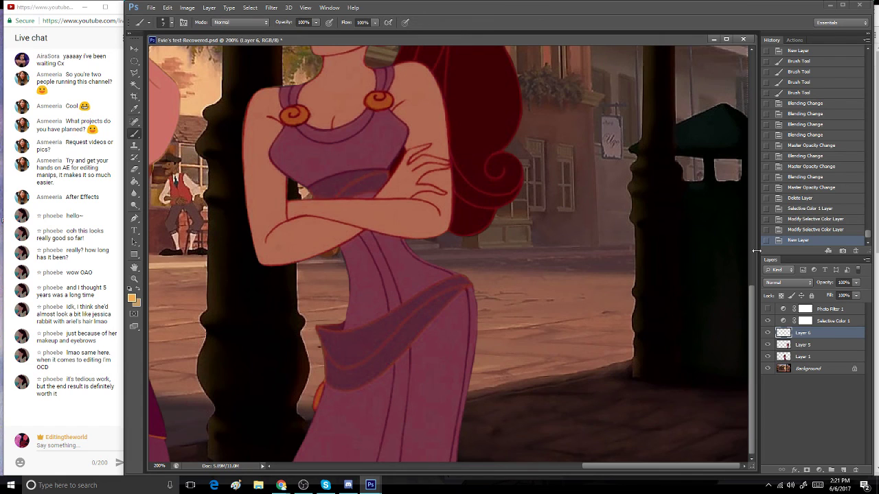
- Try to paint over the bodice on Layer 6 with a purple sampled from the dress, working at 300% zoom
{"action": "left_click_drag", "start_coordinate": [751, 301], "coordinate": [751, 284]}
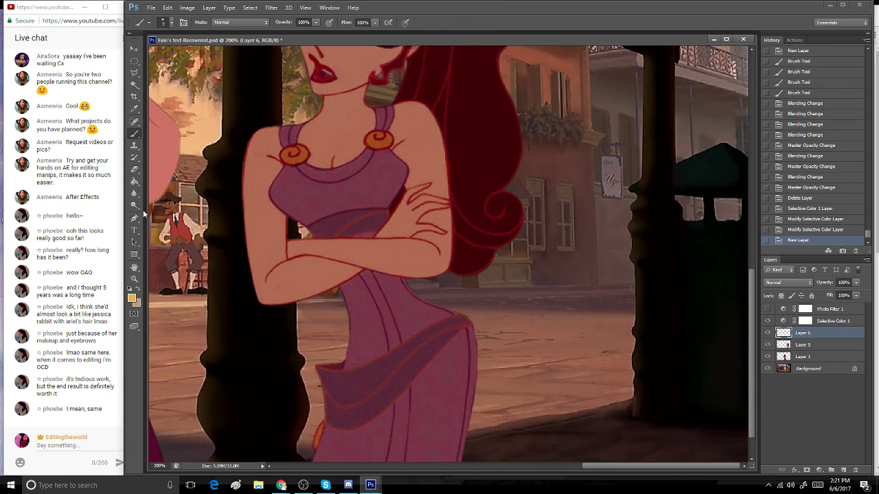
{"action": "left_click", "coordinate": [135, 279]}
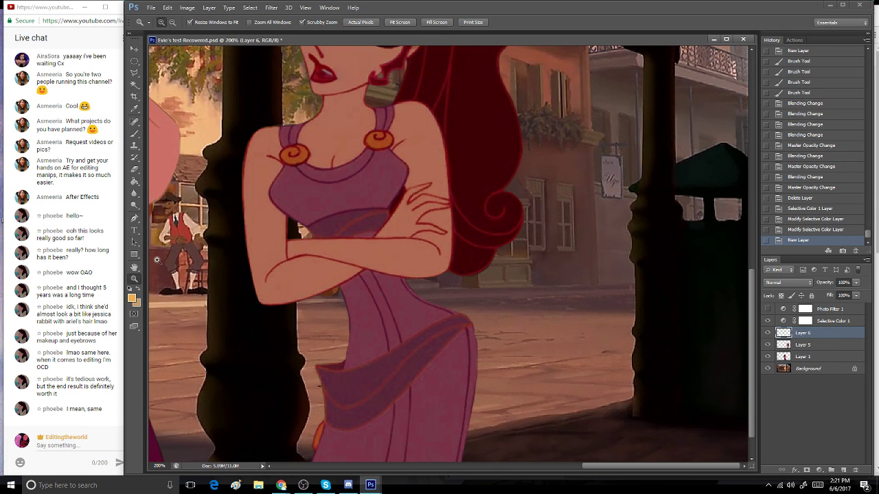
{"action": "left_click", "coordinate": [303, 198]}
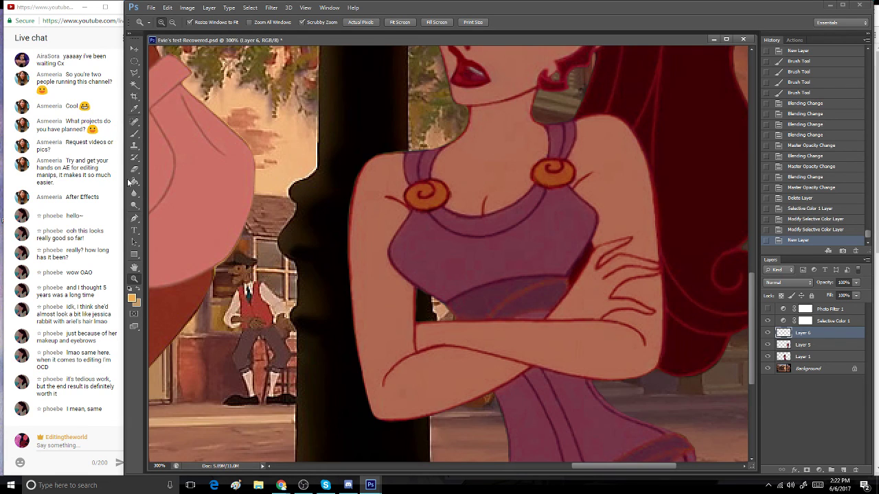
{"action": "left_click", "coordinate": [135, 133]}
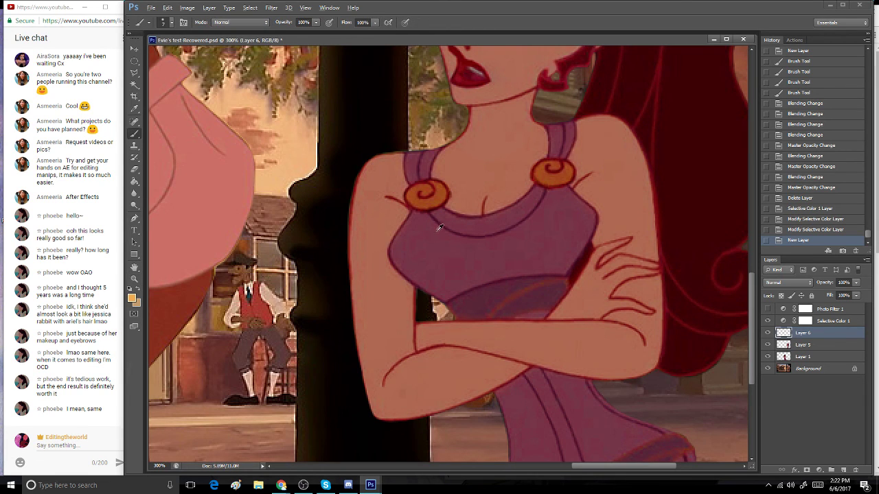
{"action": "left_click", "coordinate": [448, 246], "text": "alt"}
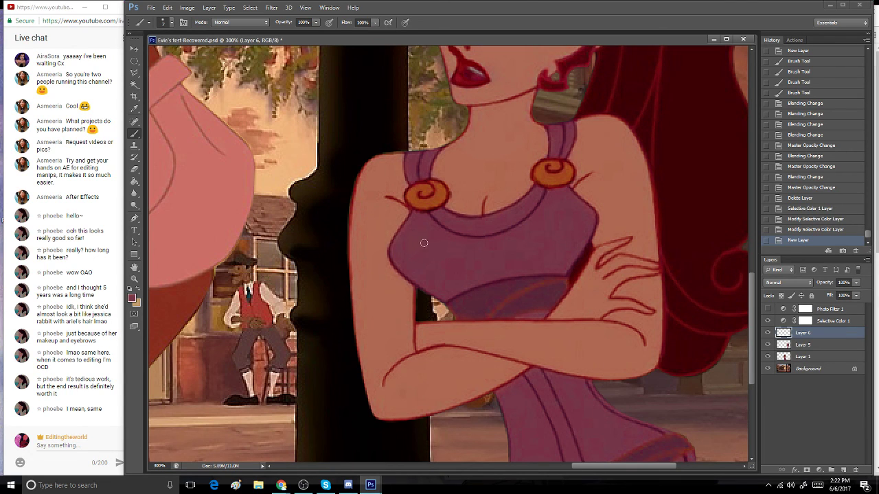
{"action": "left_click_drag", "start_coordinate": [433, 231], "coordinate": [396, 252]}
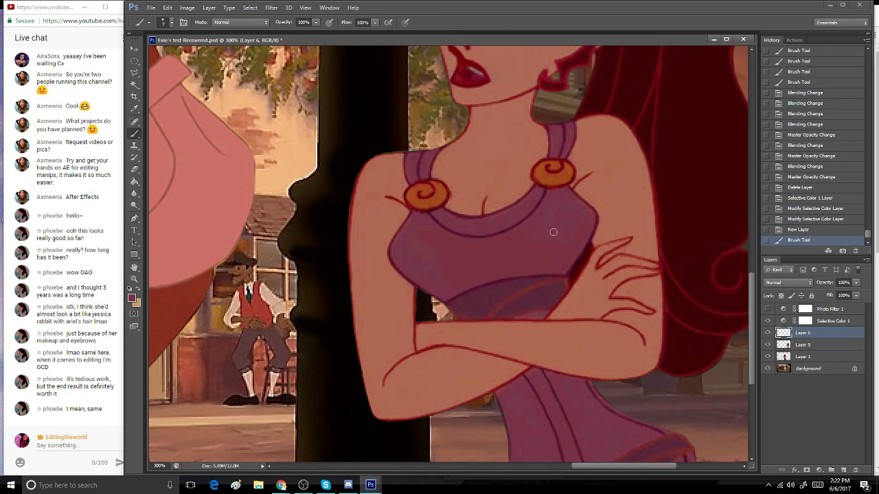
{"action": "left_click", "coordinate": [521, 226]}
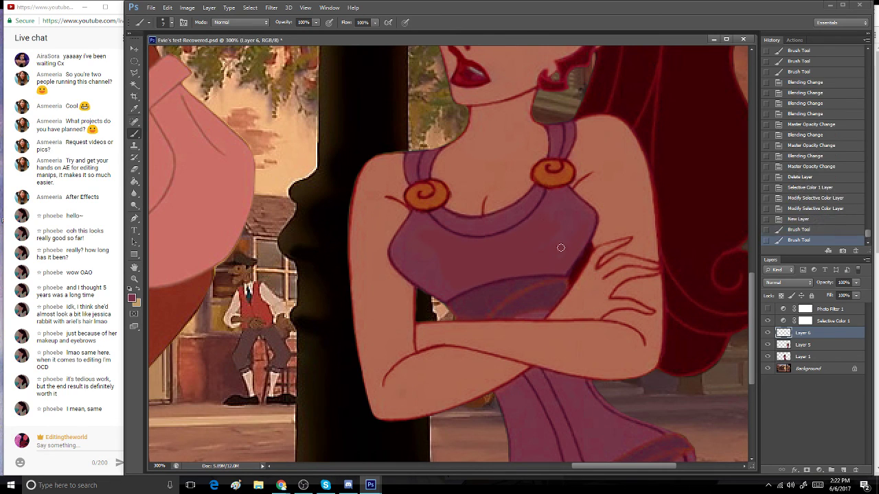
{"action": "left_click", "coordinate": [511, 213], "text": "alt"}
{"action": "left_click", "coordinate": [511, 213], "text": "alt"}
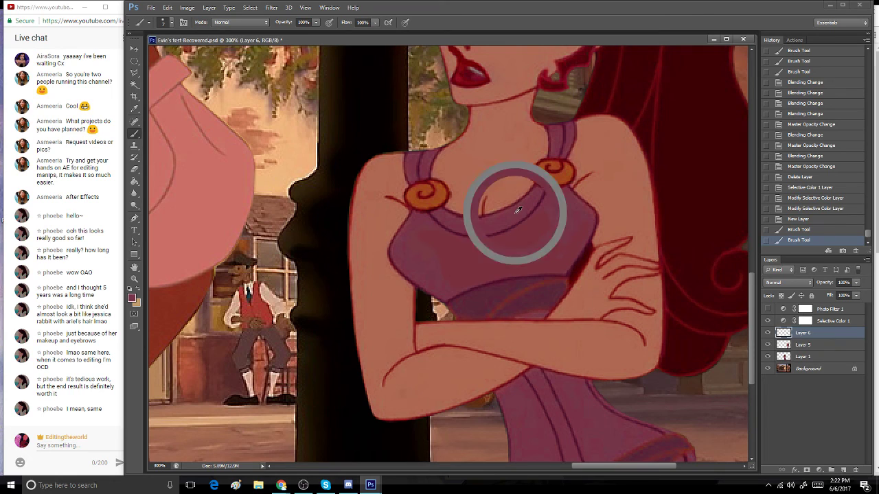
{"action": "left_click_drag", "start_coordinate": [517, 249], "coordinate": [567, 252]}
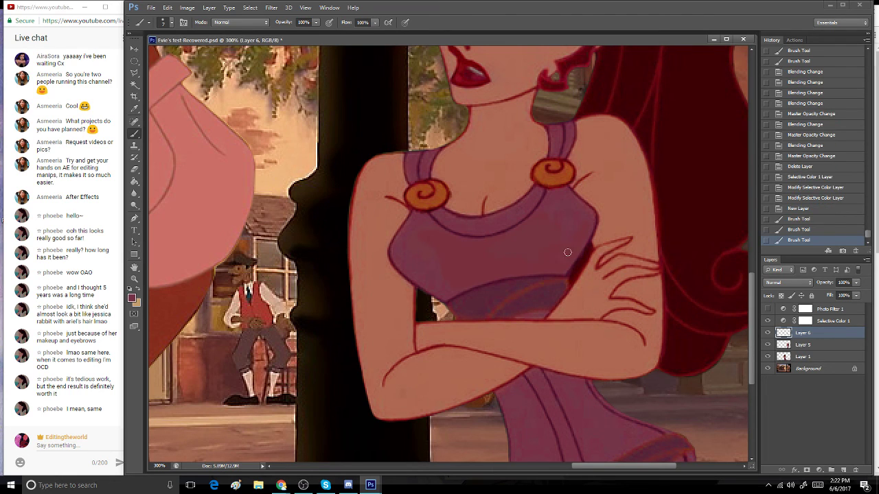
{"action": "left_click_drag", "start_coordinate": [569, 220], "coordinate": [561, 237]}
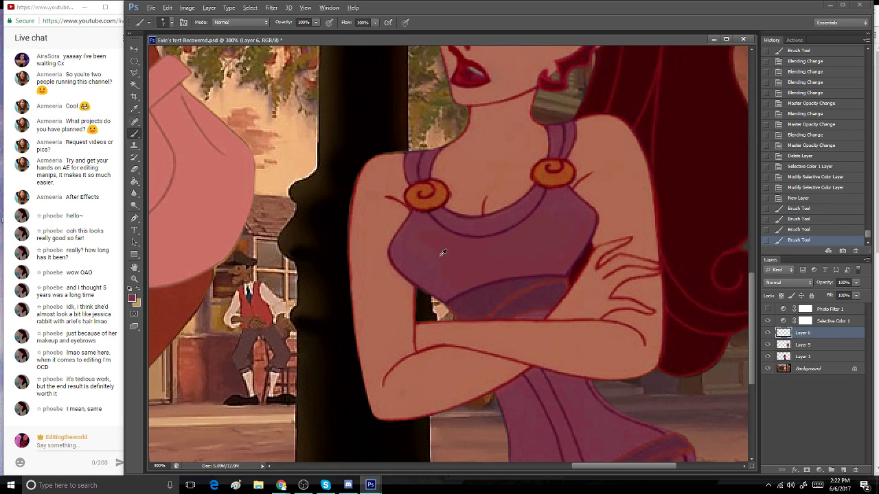
- Adjust the foreground colour to #7b3c50 and test it with a brush stroke in the middle of the bodice
{"action": "left_click", "coordinate": [131, 297]}
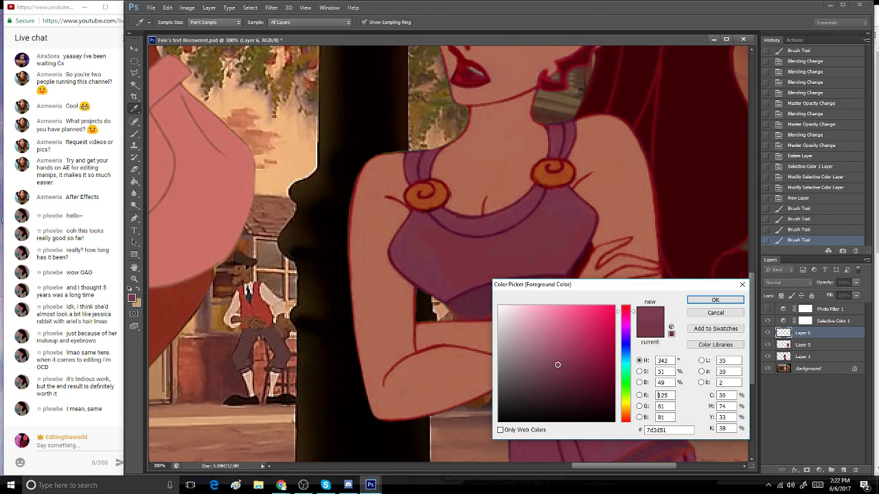
{"action": "left_click", "coordinate": [707, 300]}
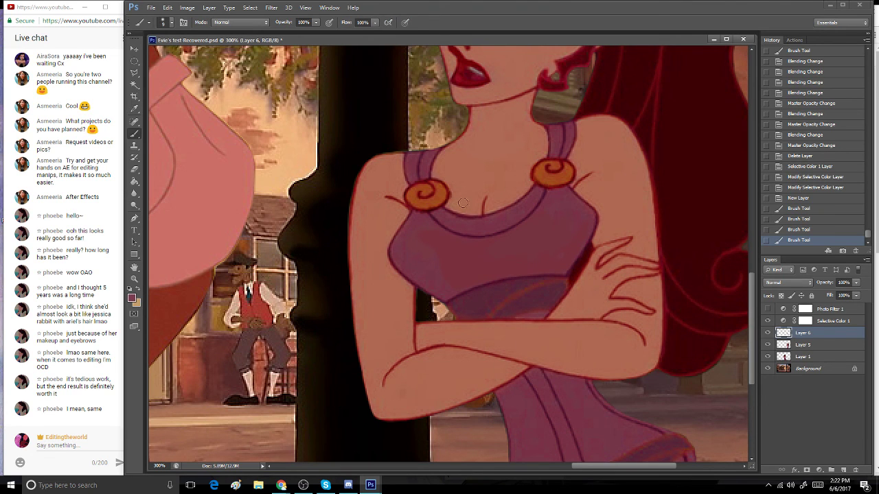
{"action": "mouse_move", "coordinate": [447, 253]}
{"action": "left_mouse_down"}
{"action": "mouse_move", "coordinate": [488, 253]}
{"action": "mouse_move", "coordinate": [497, 262]}
{"action": "mouse_move", "coordinate": [451, 267]}
{"action": "left_mouse_up"}
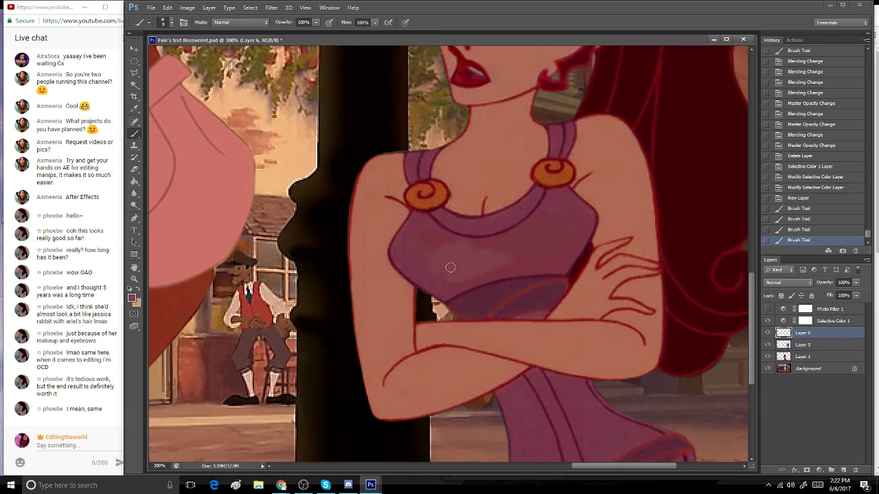
- Test the darker colour #6b3243 across the bodice and revert Layer 6 to its unpainted state
{"action": "left_click", "coordinate": [131, 298]}
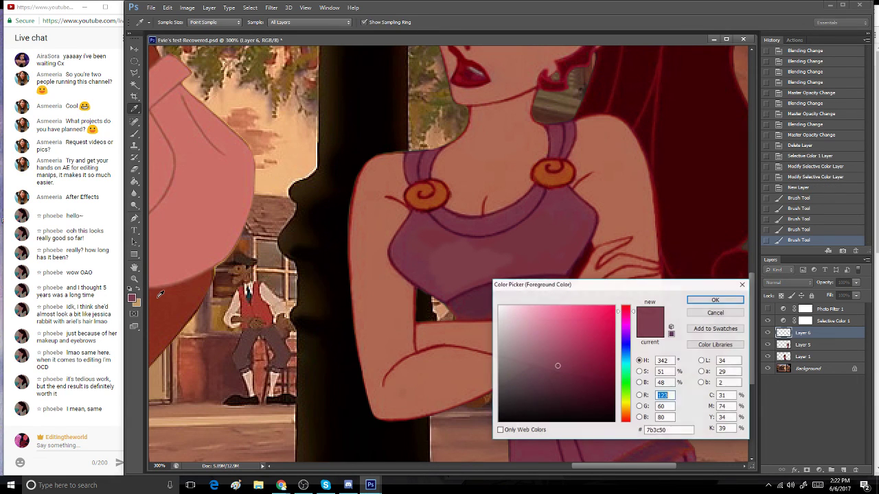
{"action": "left_click_drag", "start_coordinate": [560, 375], "coordinate": [561, 374]}
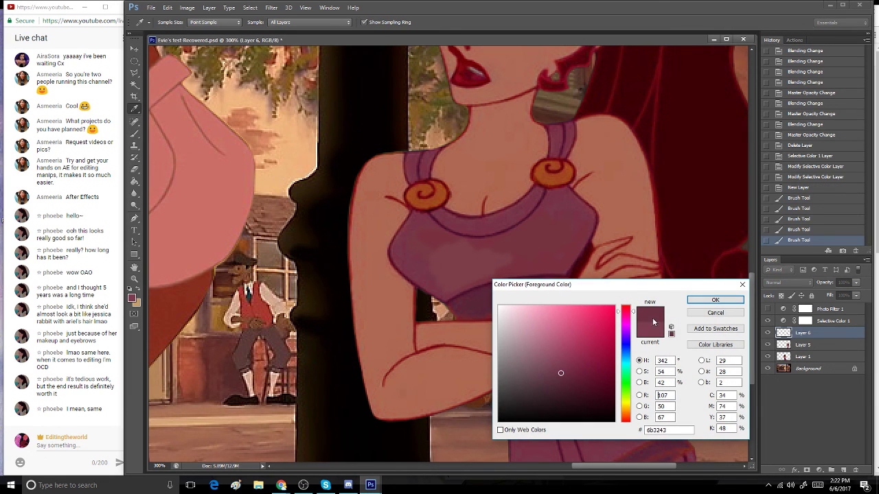
{"action": "left_click", "coordinate": [696, 312]}
{"action": "mouse_move", "coordinate": [432, 255]}
{"action": "left_mouse_down"}
{"action": "mouse_move", "coordinate": [509, 251]}
{"action": "mouse_move", "coordinate": [486, 250]}
{"action": "mouse_move", "coordinate": [515, 257]}
{"action": "left_mouse_up"}
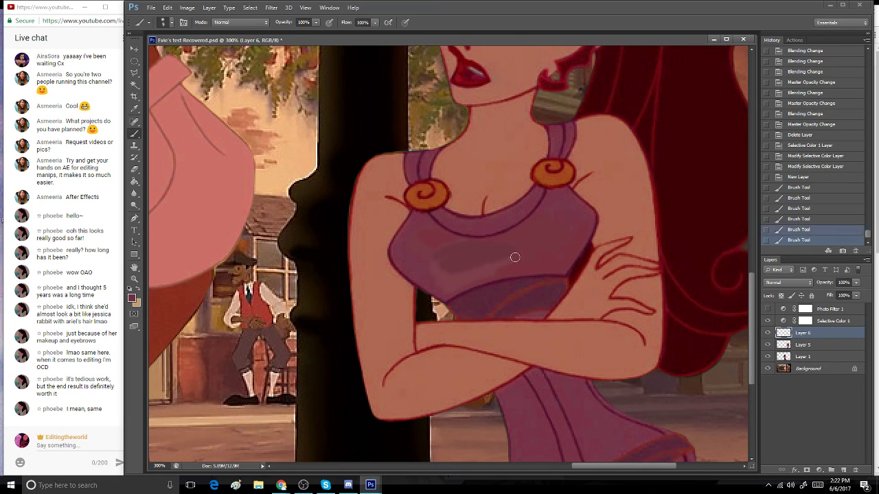
{"action": "left_click", "coordinate": [791, 180]}
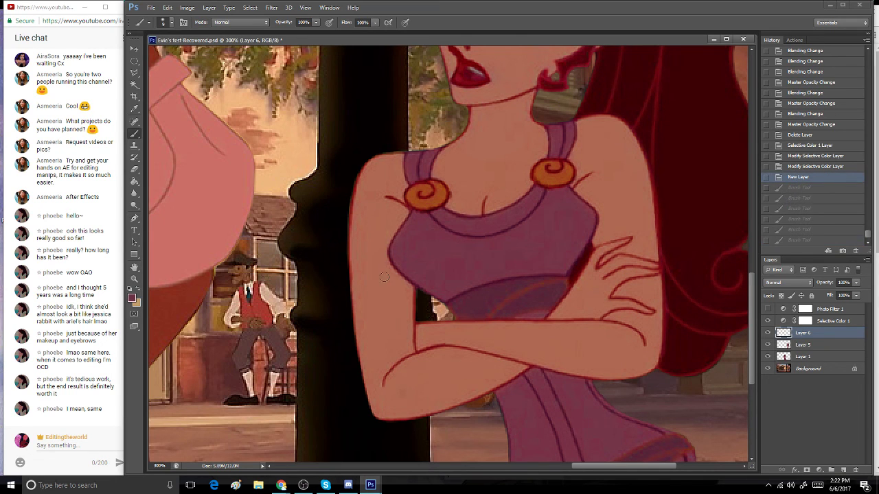
- Choose the foreground colour for the dress and paint the bodice on the hair side, replacing the first test stroke
{"action": "left_click", "coordinate": [132, 297]}
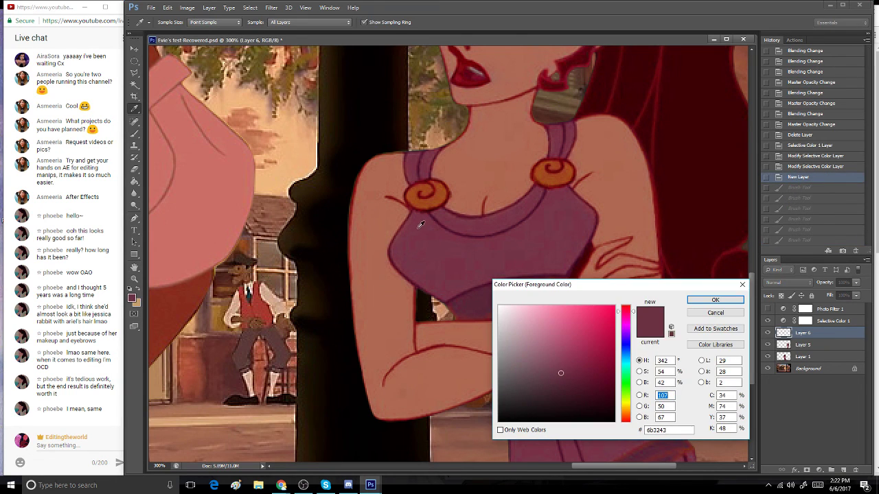
{"action": "left_click", "coordinate": [711, 302]}
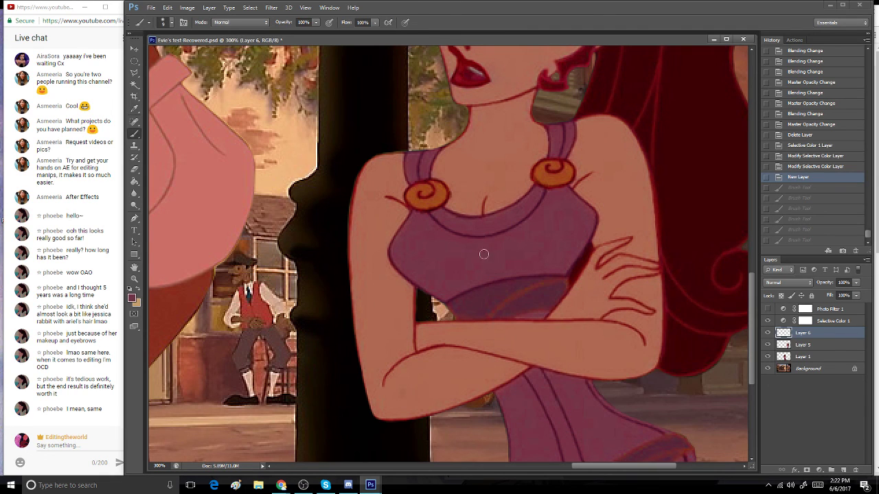
{"action": "left_click", "coordinate": [523, 239]}
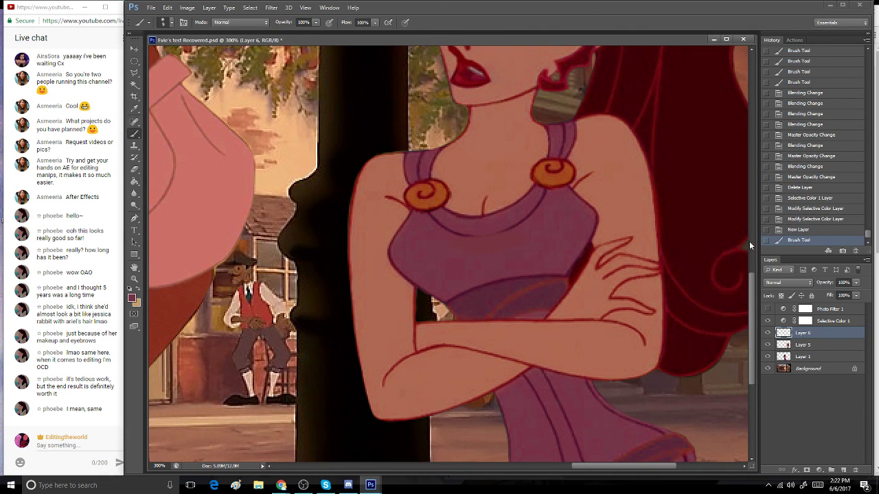
{"action": "key", "text": "ctrl+z"}
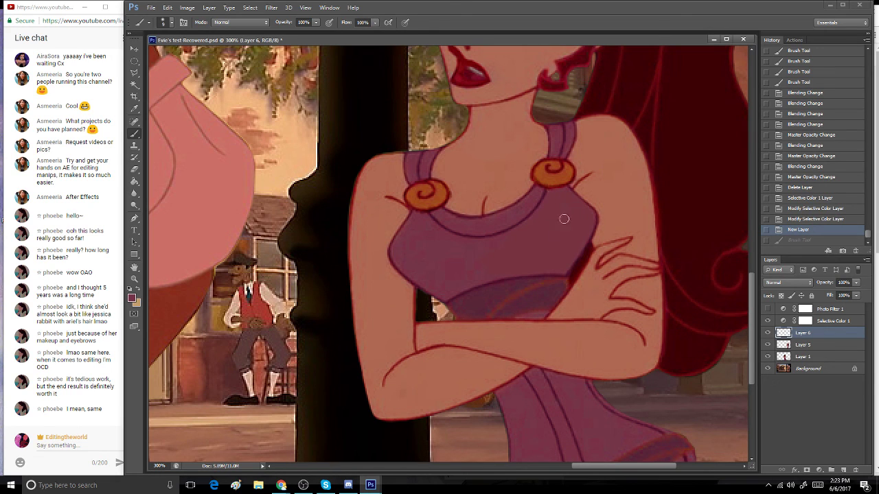
{"action": "left_click", "coordinate": [510, 232]}
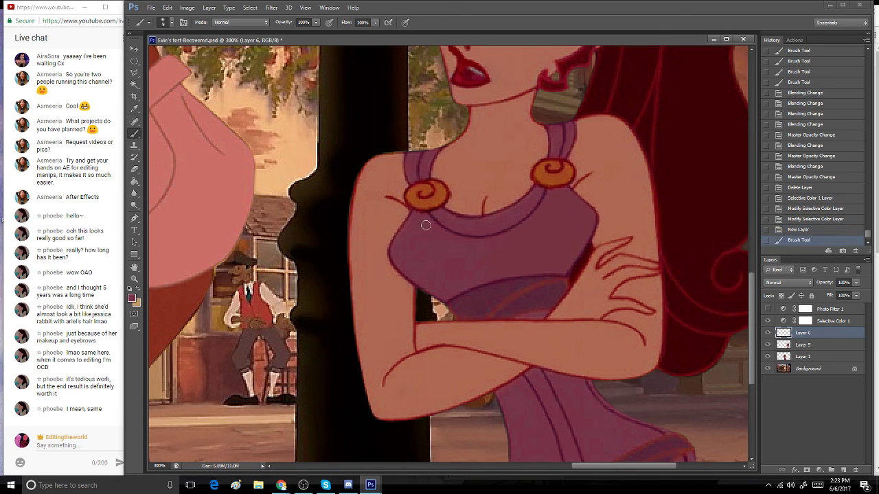
- Try extending the paint below the neckline toward the bodice's centre, and undo everything after the first stroke
{"action": "left_click_drag", "start_coordinate": [433, 226], "coordinate": [444, 234]}
{"action": "mouse_move", "coordinate": [453, 240]}
{"action": "left_mouse_down"}
{"action": "mouse_move", "coordinate": [469, 251]}
{"action": "mouse_move", "coordinate": [517, 255]}
{"action": "left_mouse_up"}
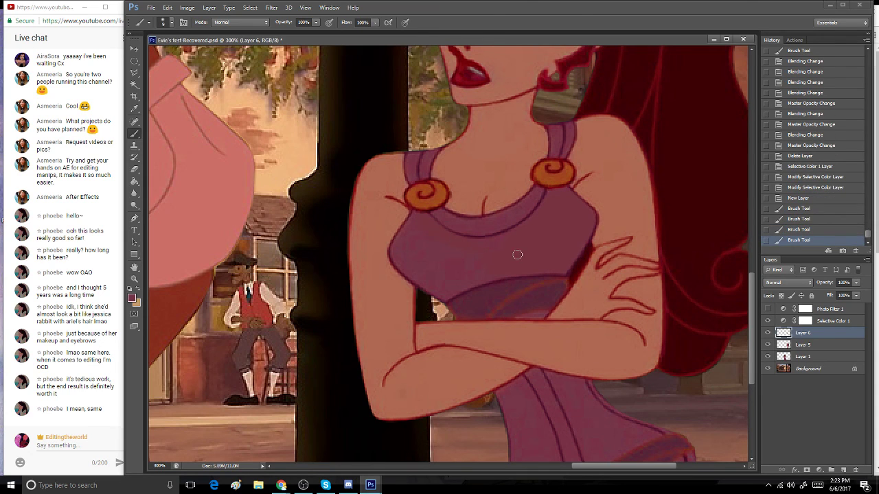
{"action": "left_click", "coordinate": [796, 230]}
{"action": "left_click", "coordinate": [796, 218]}
{"action": "left_click", "coordinate": [797, 208]}
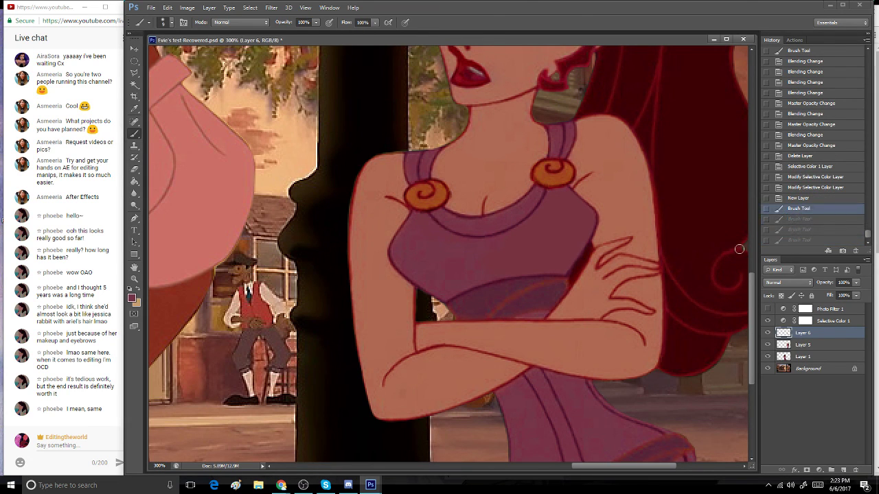
- Paint the rest of the bodice, from below the neckline to its outer and lower edges, with the 9 px Hard Round brush
{"action": "left_click", "coordinate": [170, 21]}
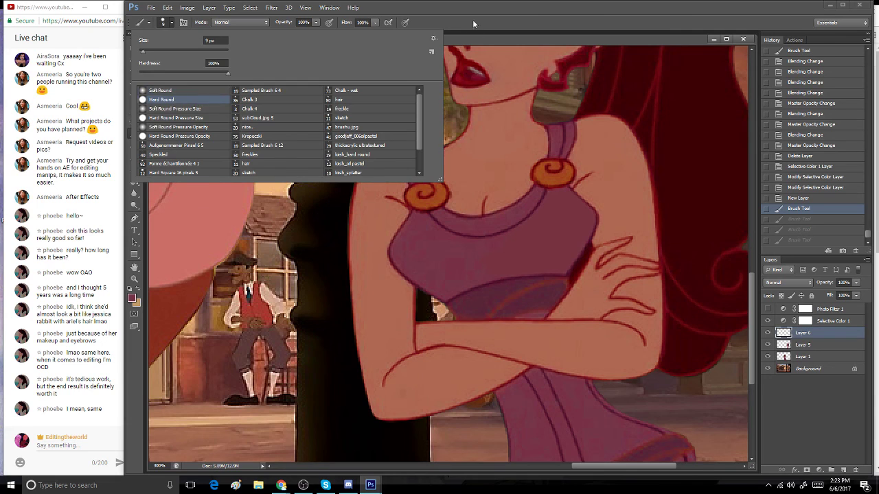
{"action": "left_click", "coordinate": [473, 19]}
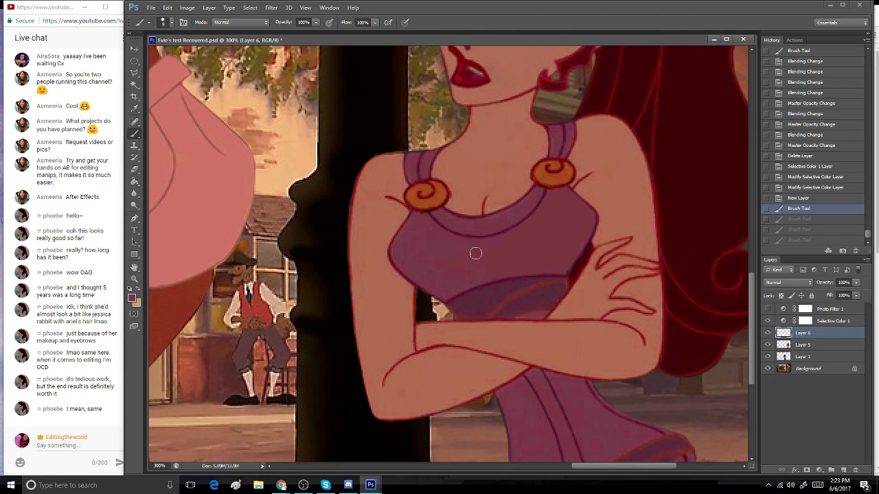
{"action": "left_click", "coordinate": [467, 250]}
{"action": "left_click", "coordinate": [423, 227]}
{"action": "left_click", "coordinate": [435, 236]}
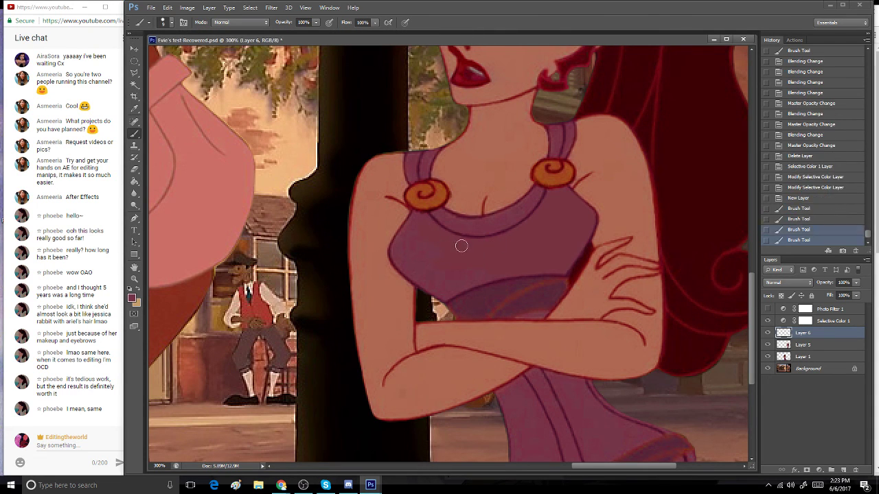
{"action": "left_click", "coordinate": [453, 241]}
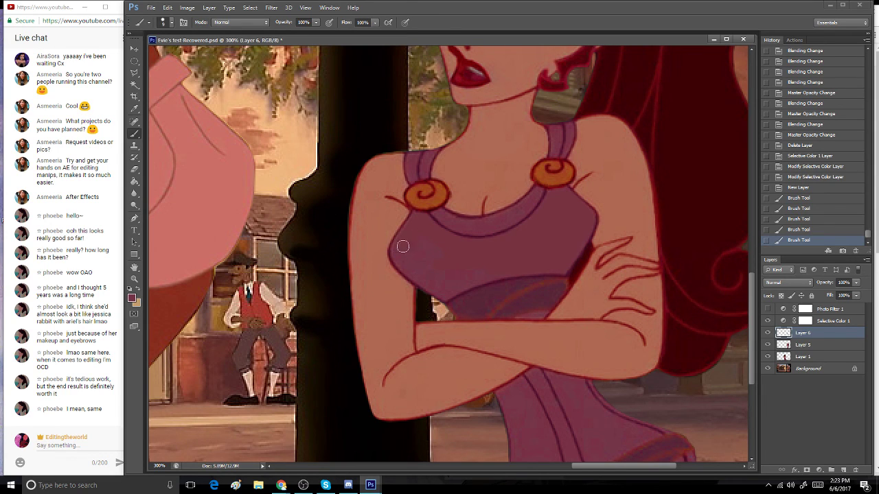
{"action": "mouse_move", "coordinate": [402, 247]}
{"action": "left_mouse_down"}
{"action": "mouse_move", "coordinate": [398, 253]}
{"action": "mouse_move", "coordinate": [423, 275]}
{"action": "mouse_move", "coordinate": [423, 258]}
{"action": "mouse_move", "coordinate": [431, 267]}
{"action": "left_mouse_up"}
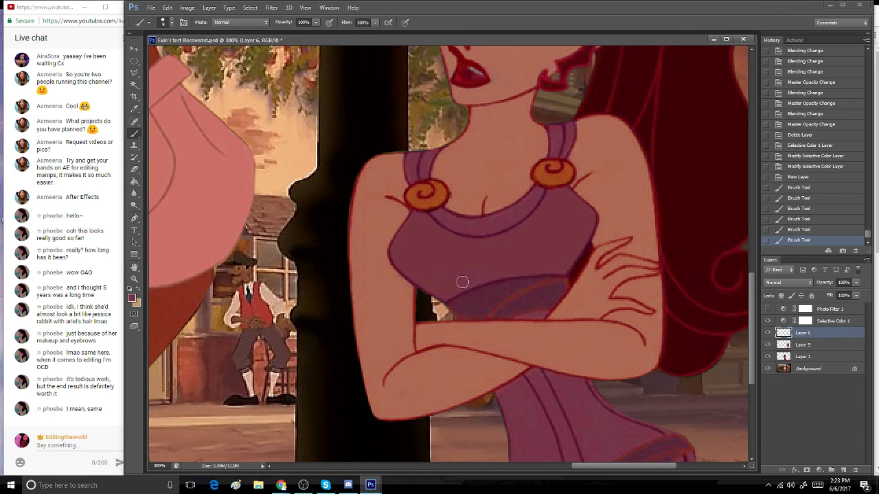
{"action": "left_click", "coordinate": [488, 272]}
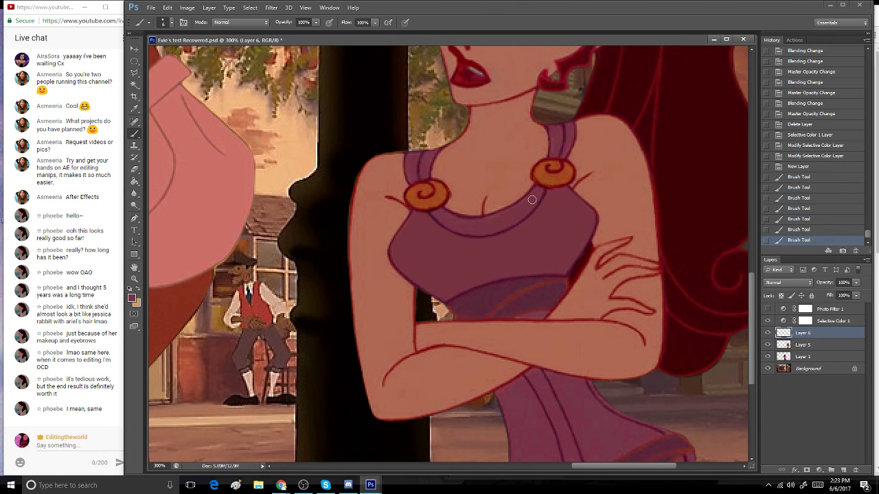
- Paint the curved neckline band between the two gold clasps with a smaller 6 px brush, redoing the unwanted stroke
{"action": "left_click", "coordinate": [500, 222]}
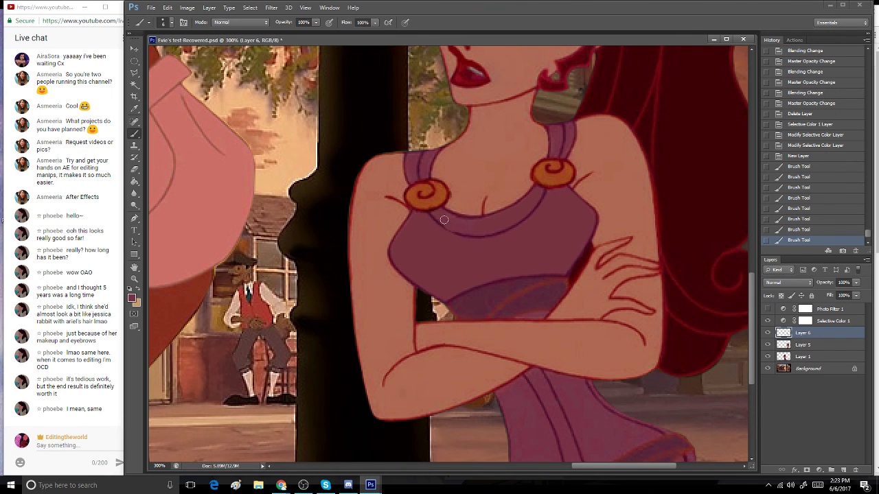
{"action": "left_click", "coordinate": [479, 231]}
{"action": "left_click", "coordinate": [799, 231]}
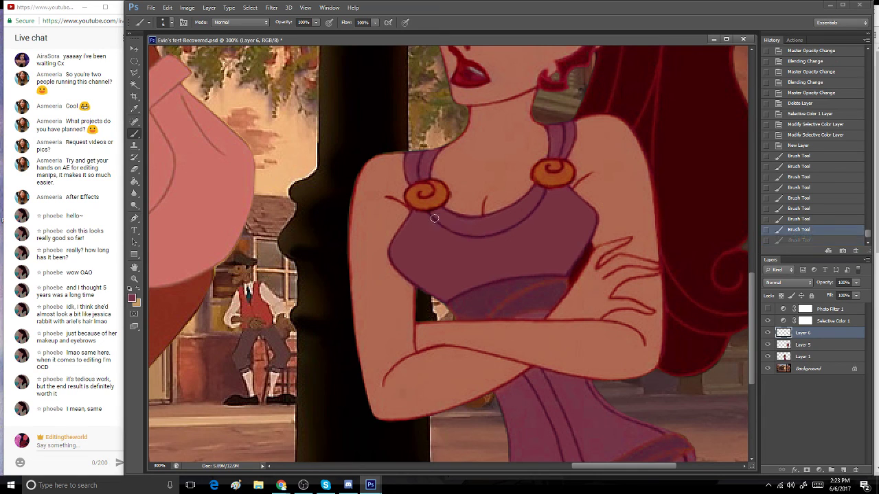
{"action": "left_click_drag", "start_coordinate": [433, 218], "coordinate": [474, 228]}
{"action": "left_click_drag", "start_coordinate": [467, 227], "coordinate": [487, 225]}
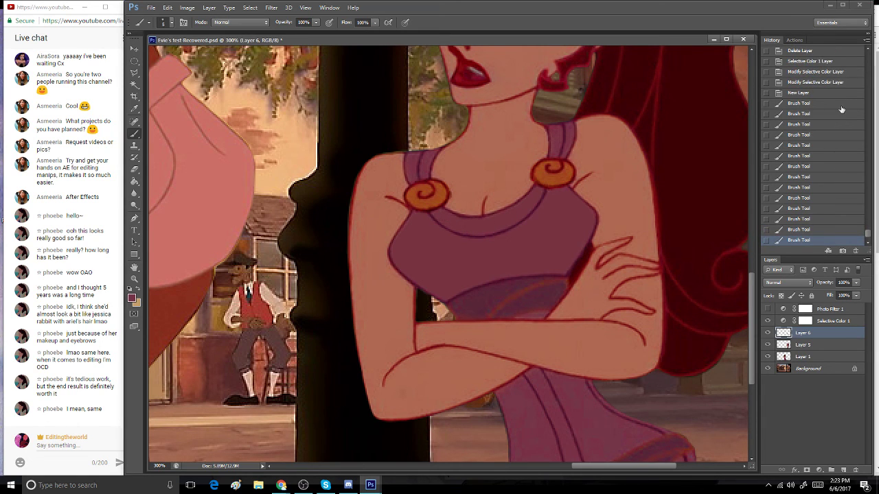
- Paint both shoulder straps above the gold clasps with a 4 px brush
{"action": "left_click", "coordinate": [409, 163]}
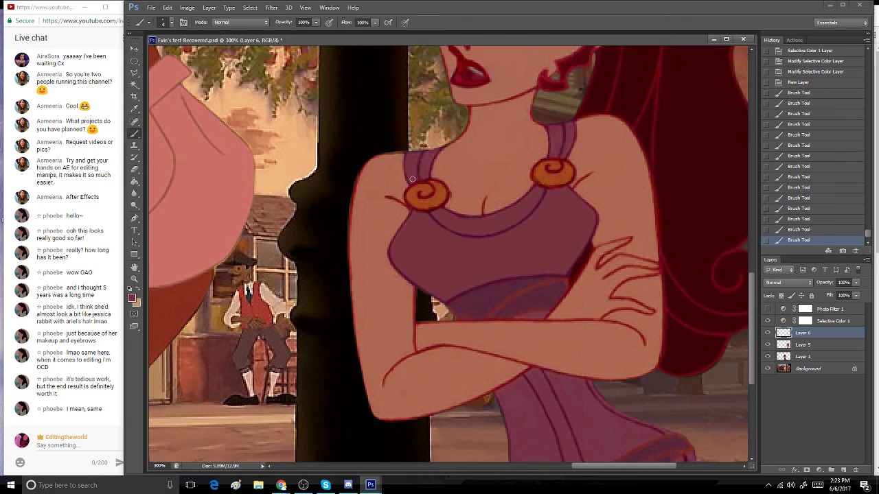
{"action": "left_click_drag", "start_coordinate": [415, 161], "coordinate": [433, 153]}
{"action": "left_click", "coordinate": [554, 138]}
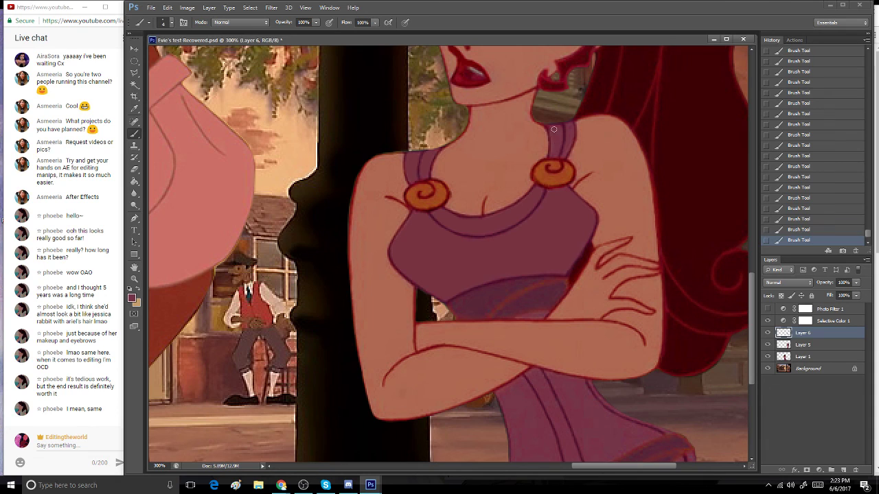
{"action": "left_click", "coordinate": [556, 140]}
{"action": "left_click", "coordinate": [573, 129]}
- Paint the dress's waist below the crossed arms with a 3 px brush, stepping back two strokes and repainting the hair-side edge
{"action": "scroll", "coordinate": [751, 286], "scroll_direction": "down", "scroll_amount": 5}
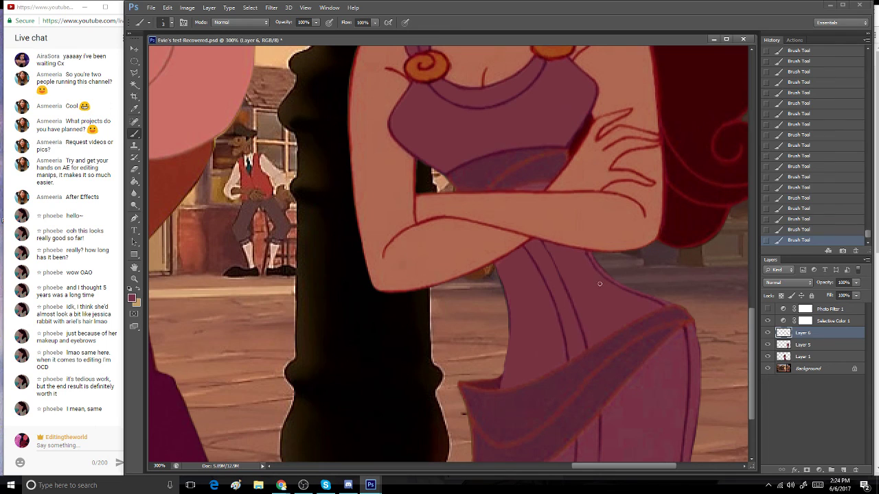
{"action": "left_click", "coordinate": [783, 220]}
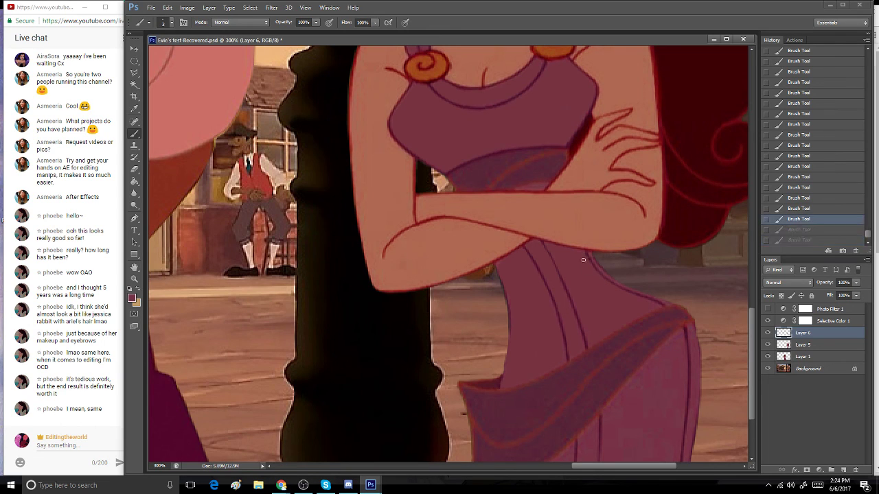
{"action": "left_click_drag", "start_coordinate": [588, 266], "coordinate": [596, 269]}
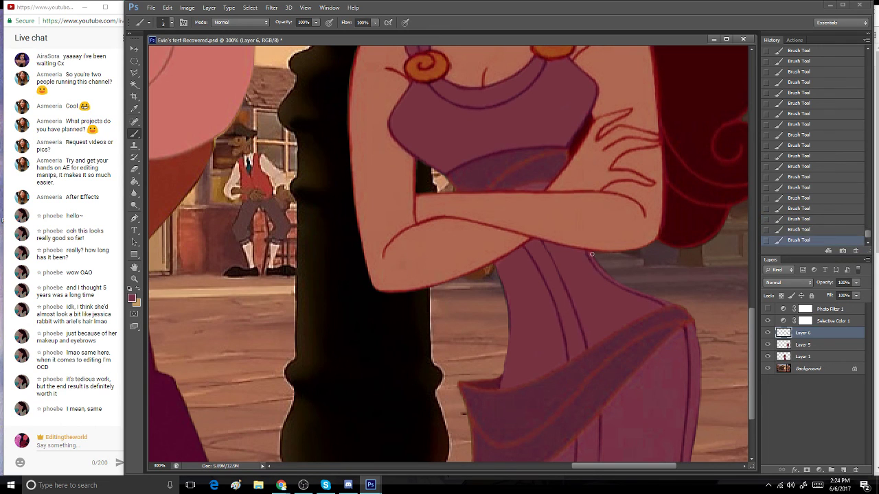
- Touch up the waist's curved hair-side edge between the arm and the hip sash with a 2 px brush
{"action": "left_click", "coordinate": [135, 278]}
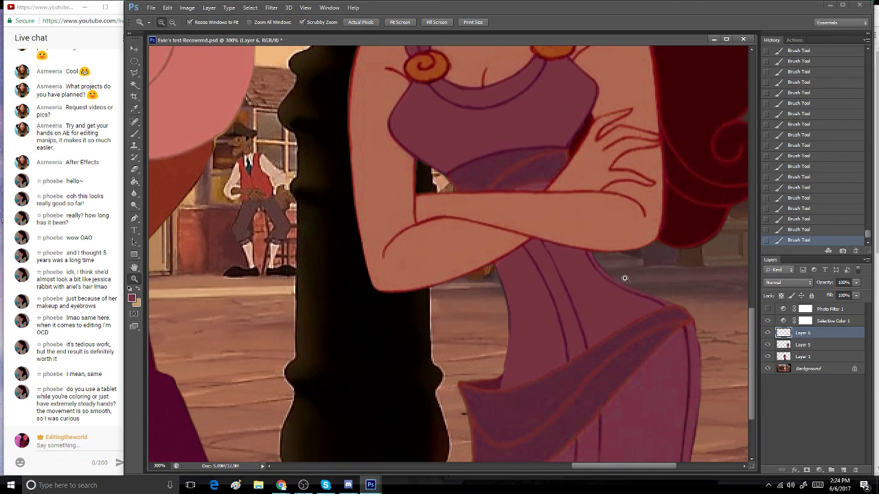
{"action": "left_click", "coordinate": [642, 297]}
{"action": "left_click_drag", "start_coordinate": [642, 297], "coordinate": [652, 297]}
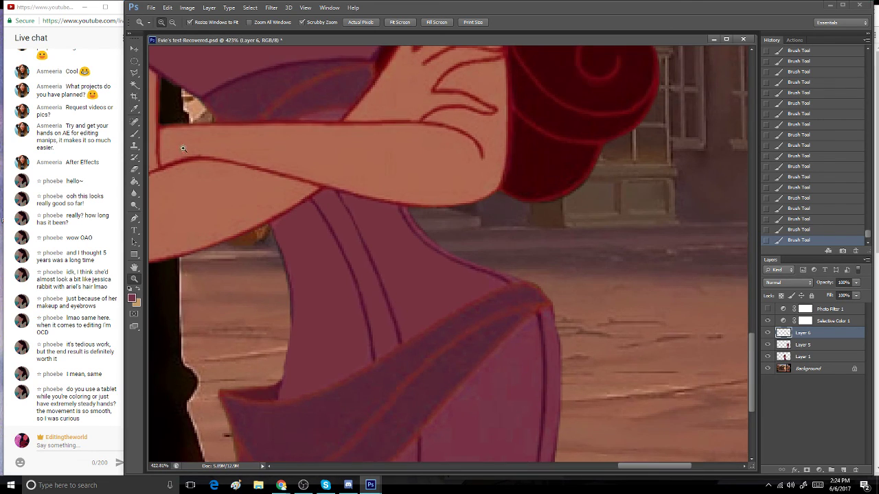
{"action": "left_click", "coordinate": [135, 132]}
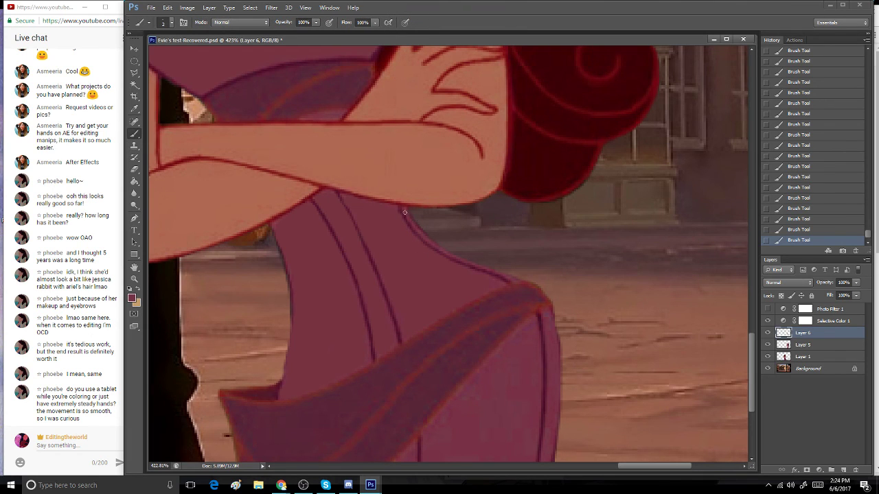
{"action": "left_click", "coordinate": [428, 242]}
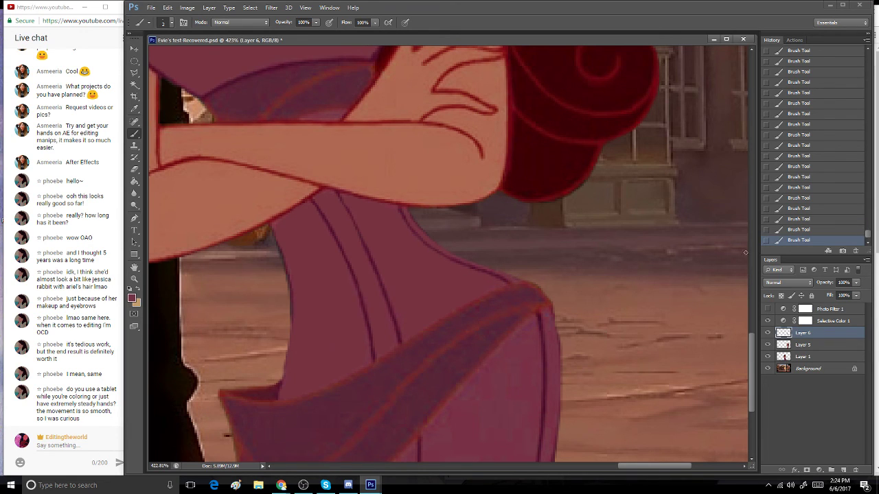
- Paint the skirt's wide hip-side panel below the sash with an 8 px brush
{"action": "left_click_drag", "start_coordinate": [754, 344], "coordinate": [756, 381]}
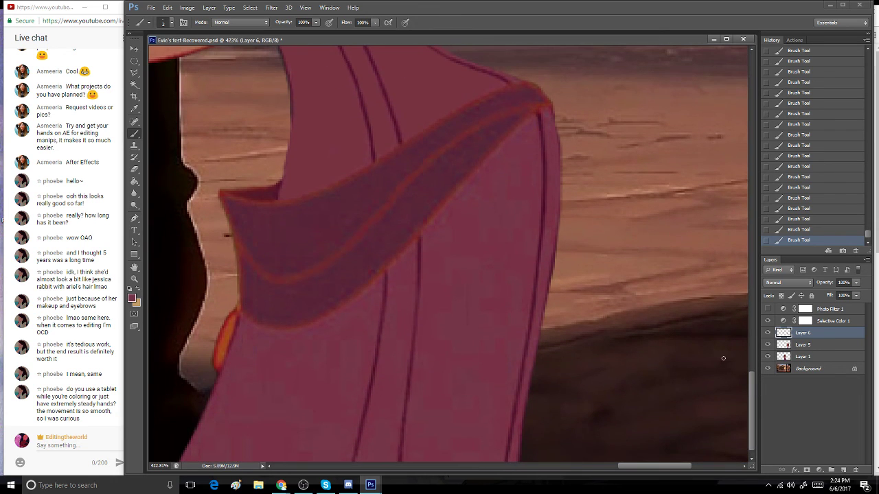
{"action": "left_click", "coordinate": [134, 278]}
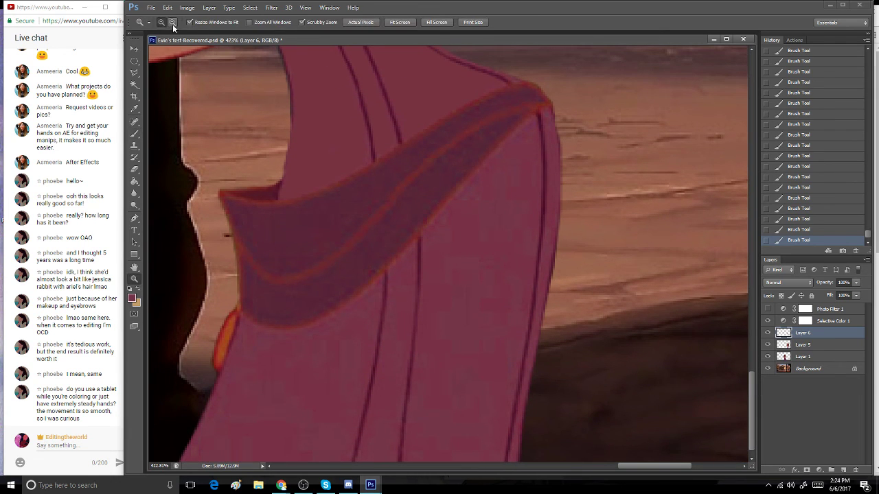
{"action": "left_click", "coordinate": [310, 317], "text": "alt"}
{"action": "left_click", "coordinate": [308, 278], "text": "alt"}
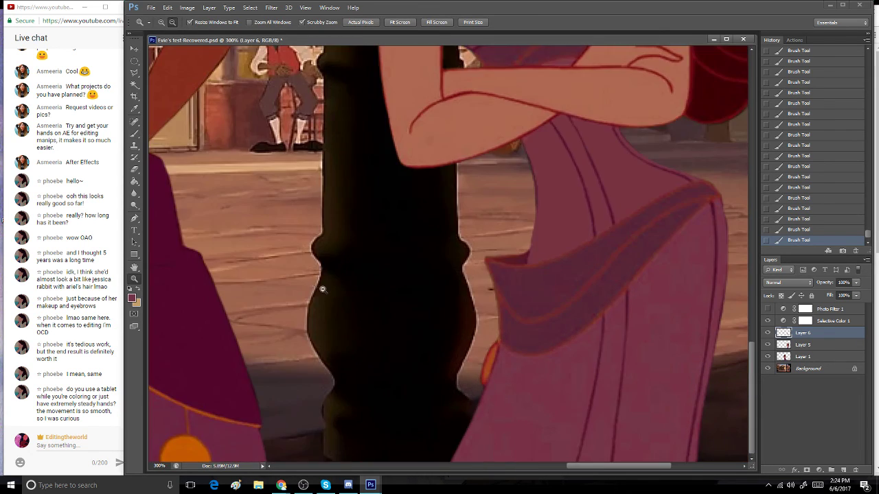
{"action": "left_click", "coordinate": [134, 133]}
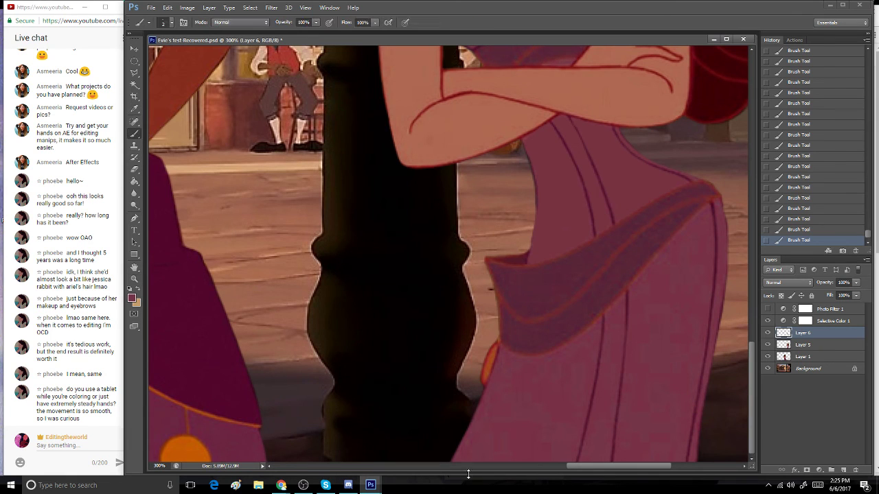
{"action": "left_click_drag", "start_coordinate": [665, 469], "coordinate": [689, 469]}
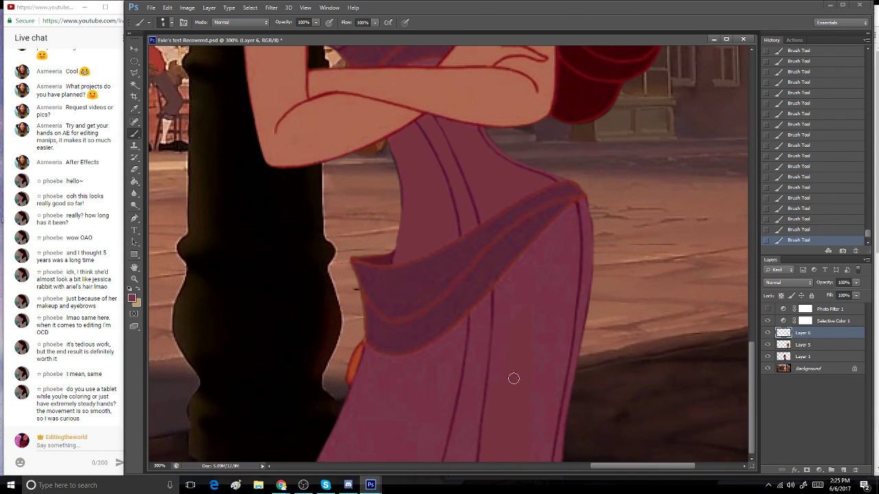
{"action": "left_click_drag", "start_coordinate": [492, 398], "coordinate": [486, 470]}
- Paint along the skirt's outer hip seam with smaller brushes, stepping back two strokes and redoing the edge at 2 px
{"action": "mouse_move", "coordinate": [755, 364]}
{"action": "left_mouse_down"}
{"action": "mouse_move", "coordinate": [754, 311]}
{"action": "mouse_move", "coordinate": [752, 356]}
{"action": "left_mouse_up"}
{"action": "key", "text": "bracketleft"}
{"action": "key", "text": "bracketleft"}
{"action": "key", "text": "bracketleft"}
{"action": "key", "text": "bracketright"}
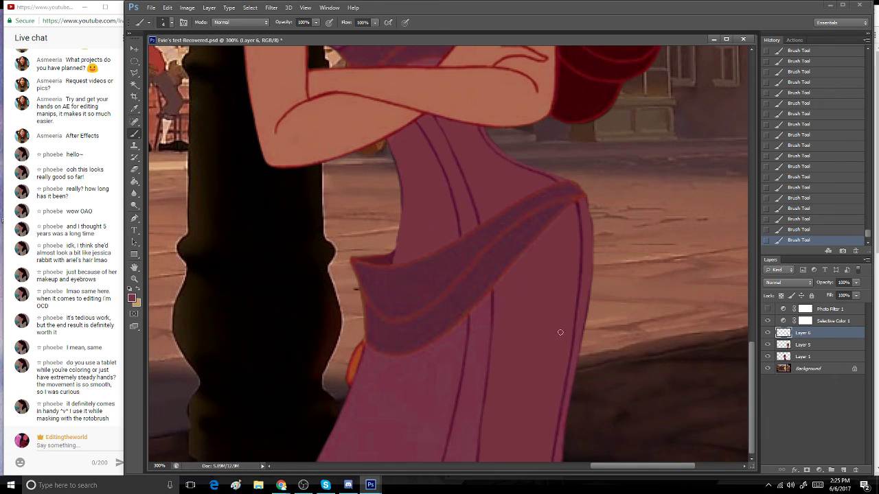
{"action": "left_click_drag", "start_coordinate": [575, 338], "coordinate": [571, 388]}
{"action": "left_click", "coordinate": [810, 218]}
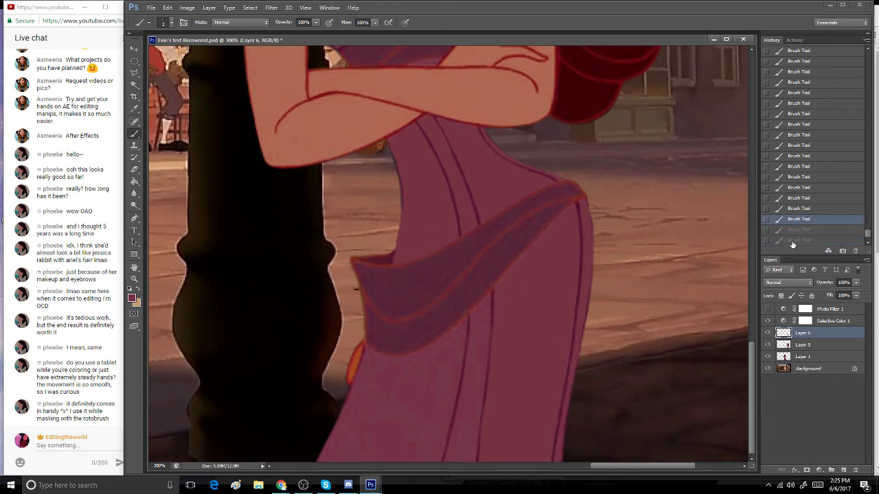
{"action": "left_click_drag", "start_coordinate": [580, 320], "coordinate": [579, 335]}
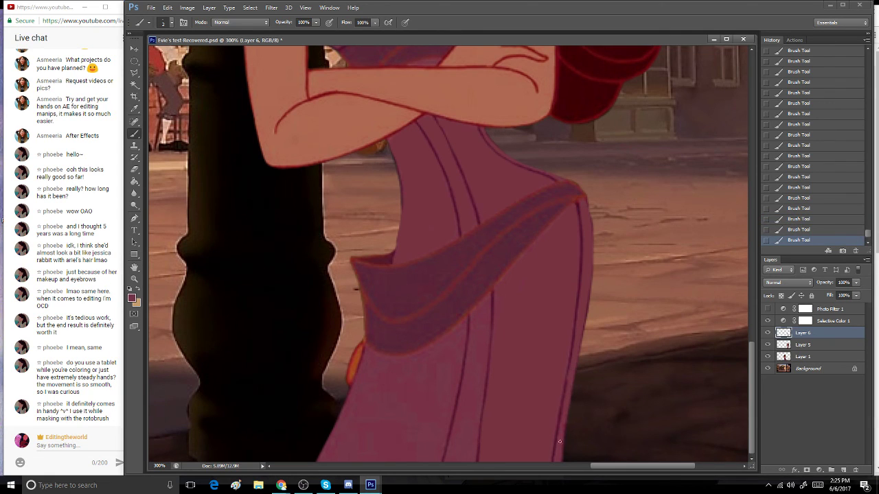
- Erase the excess paint along the skirt's outer hip seam
{"action": "left_click", "coordinate": [135, 168]}
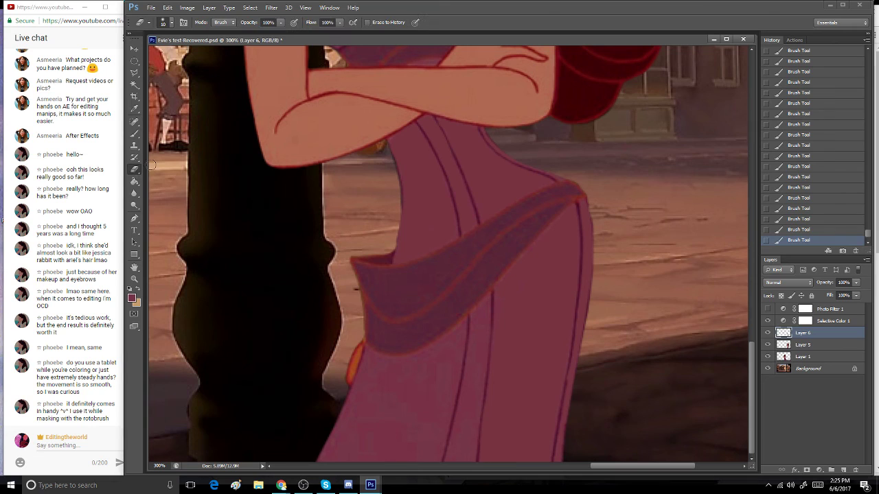
{"action": "key", "text": "bracketright"}
{"action": "left_click_drag", "start_coordinate": [569, 365], "coordinate": [556, 385]}
- Paint the narrow strip between the skirt's two central seams with a 5 px brush
{"action": "key", "text": "b"}
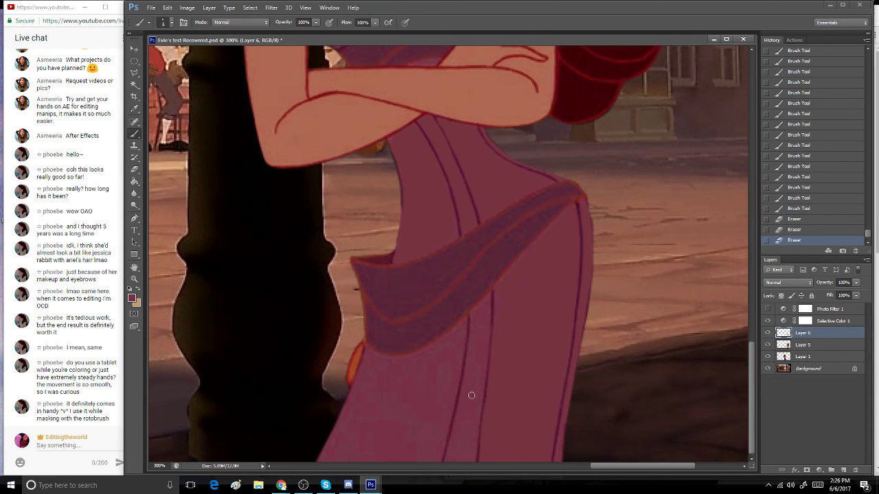
{"action": "mouse_move", "coordinate": [471, 395]}
{"action": "left_mouse_down"}
{"action": "mouse_move", "coordinate": [461, 428]}
{"action": "mouse_move", "coordinate": [489, 359]}
{"action": "left_mouse_up"}
{"action": "mouse_move", "coordinate": [477, 326]}
{"action": "left_mouse_down"}
{"action": "mouse_move", "coordinate": [473, 410]}
{"action": "mouse_move", "coordinate": [481, 359]}
{"action": "left_mouse_up"}
{"action": "mouse_move", "coordinate": [476, 325]}
{"action": "left_mouse_down"}
{"action": "mouse_move", "coordinate": [480, 311]}
{"action": "mouse_move", "coordinate": [480, 335]}
{"action": "mouse_move", "coordinate": [484, 305]}
{"action": "mouse_move", "coordinate": [480, 334]}
{"action": "left_mouse_up"}
{"action": "left_click_drag", "start_coordinate": [481, 333], "coordinate": [470, 389]}
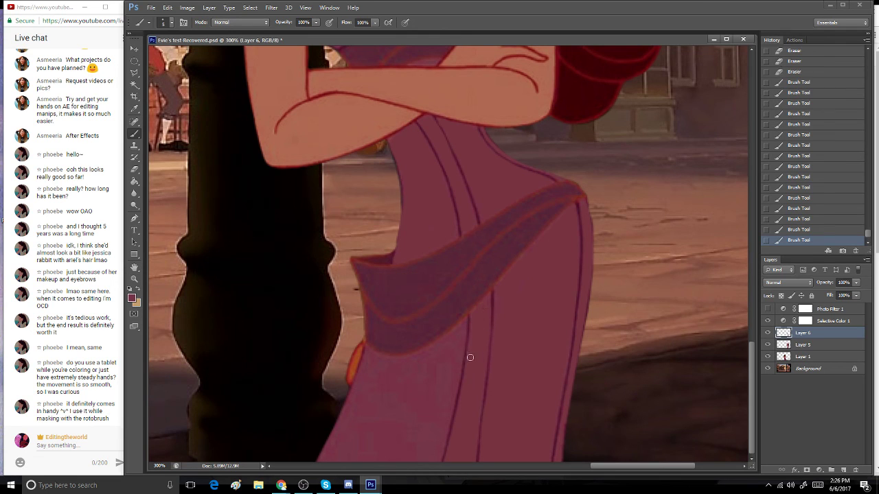
{"action": "left_click_drag", "start_coordinate": [470, 358], "coordinate": [464, 391]}
- Paint the skirt's front panel below the sash with a 7 px brush, and undo the unwanted stroke
{"action": "key", "text": "bracketright"}
{"action": "key", "text": "bracketright"}
{"action": "mouse_move", "coordinate": [333, 445]}
{"action": "left_mouse_down"}
{"action": "mouse_move", "coordinate": [367, 415]}
{"action": "mouse_move", "coordinate": [364, 464]}
{"action": "mouse_move", "coordinate": [435, 415]}
{"action": "mouse_move", "coordinate": [433, 440]}
{"action": "mouse_move", "coordinate": [440, 409]}
{"action": "mouse_move", "coordinate": [436, 443]}
{"action": "left_mouse_up"}
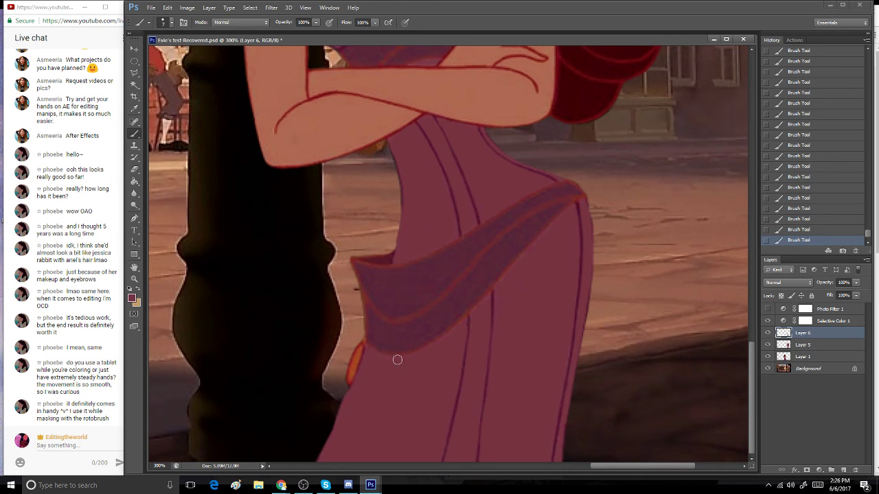
{"action": "key", "text": "ctrl+z"}
{"action": "key", "text": "ctrl+z"}
- Sample the darker sash purple, #592739, as the foreground colour and paint the fabric band above the crossed arms with a small brush
{"action": "left_click_drag", "start_coordinate": [752, 374], "coordinate": [752, 324]}
{"action": "left_click", "coordinate": [131, 297]}
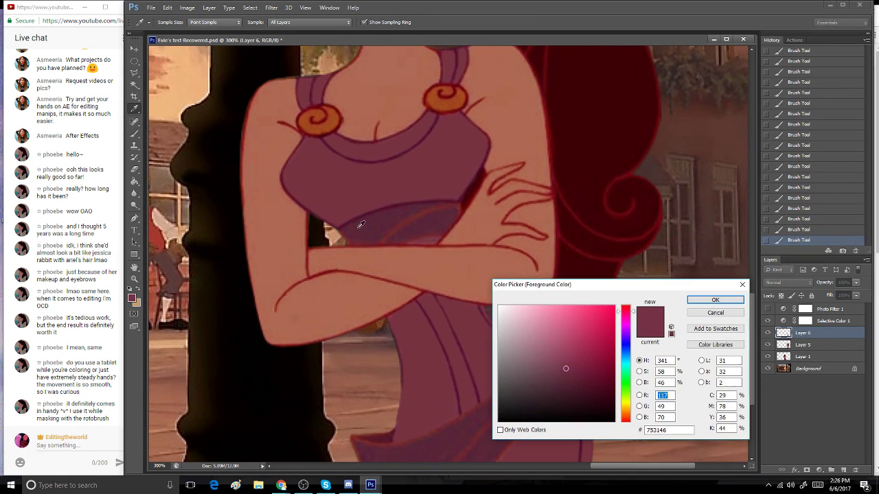
{"action": "left_click", "coordinate": [700, 302]}
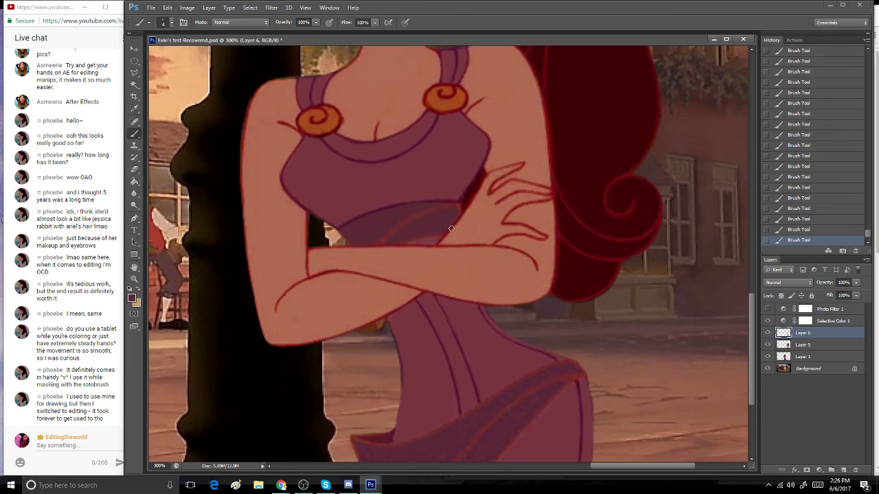
- Paint both folds of the hip sash in the darker purple, stepping back the unwanted strokes and refining the edges with smaller brushes
{"action": "left_click_drag", "start_coordinate": [752, 321], "coordinate": [764, 379]}
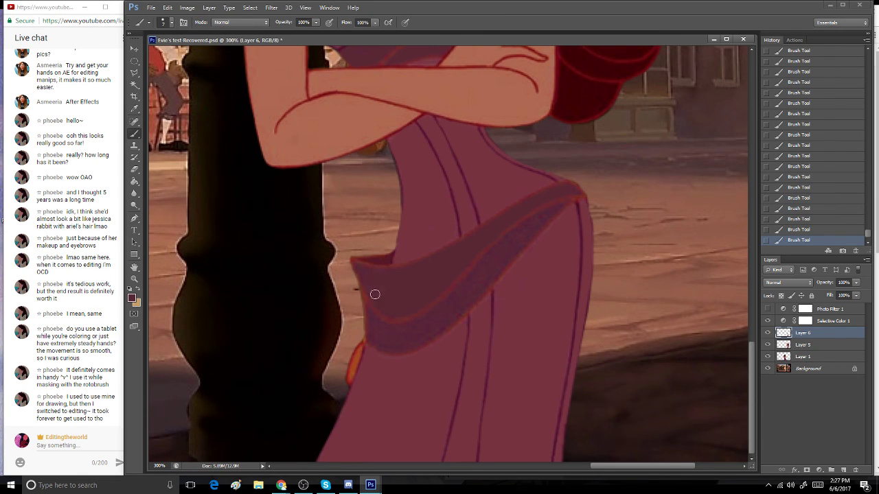
{"action": "left_click", "coordinate": [805, 220]}
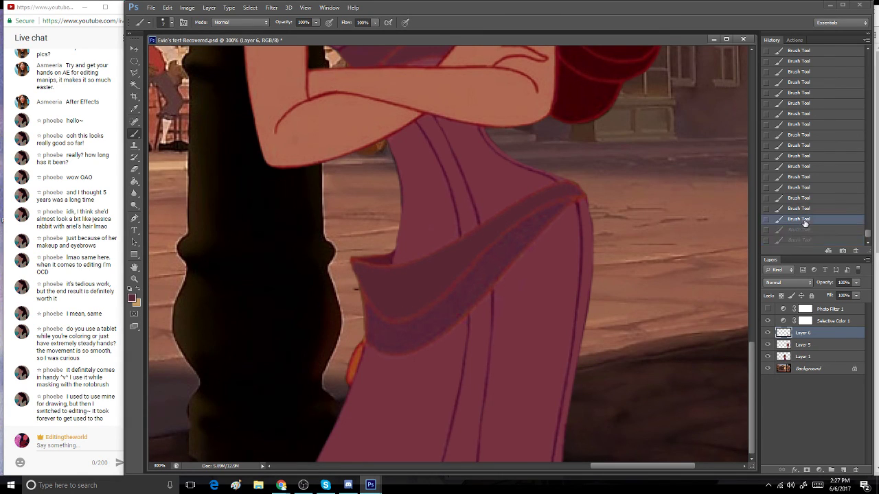
{"action": "left_click", "coordinate": [795, 209]}
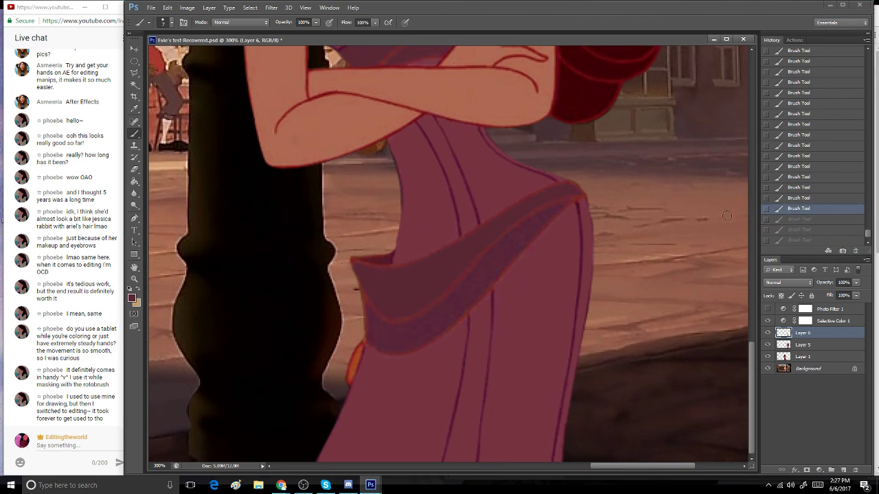
{"action": "left_click", "coordinate": [796, 199]}
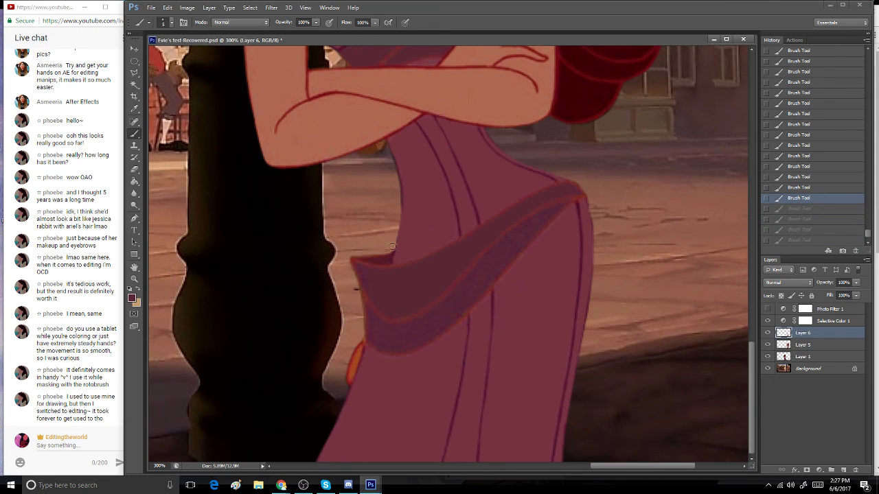
{"action": "left_click", "coordinate": [365, 274]}
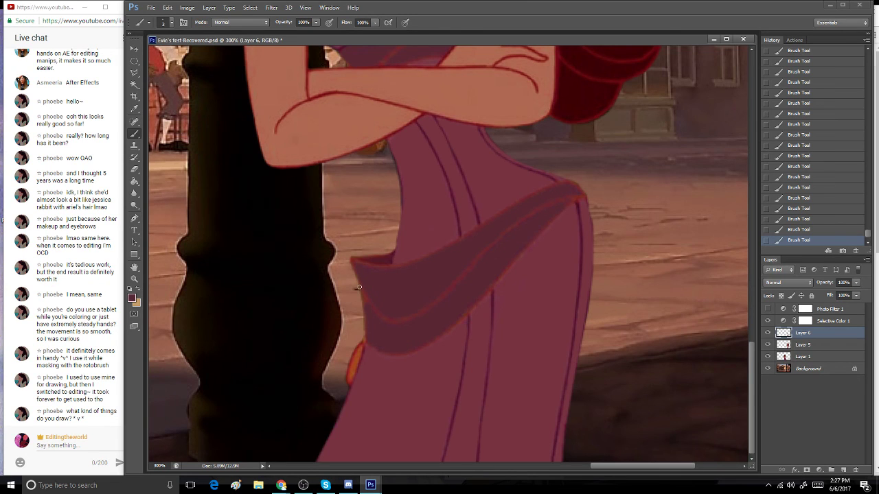
- Try two dark red foreground shades, starting with #541929, on the sash's inner fold using a 2 px brush
{"action": "left_click", "coordinate": [131, 296]}
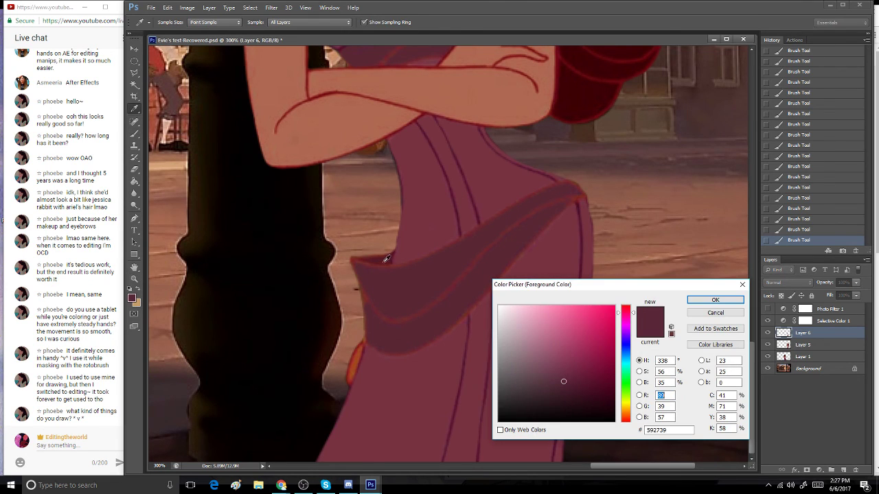
{"action": "left_click", "coordinate": [715, 300]}
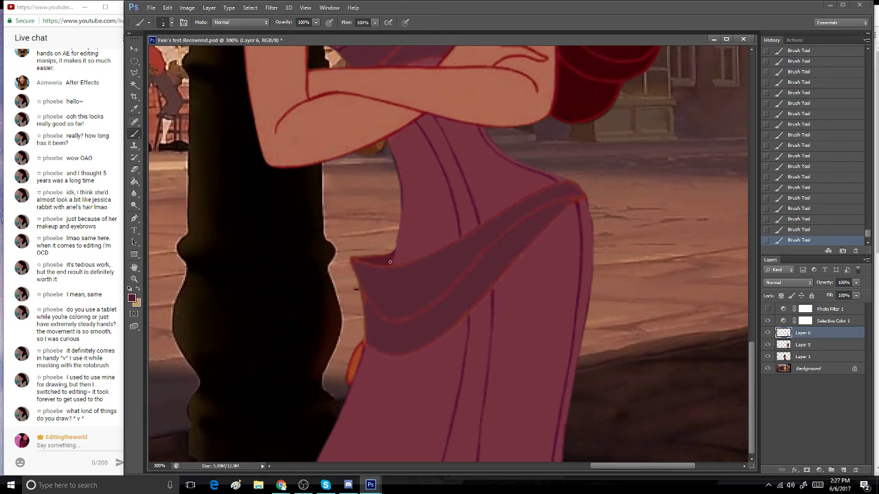
{"action": "left_click", "coordinate": [131, 298]}
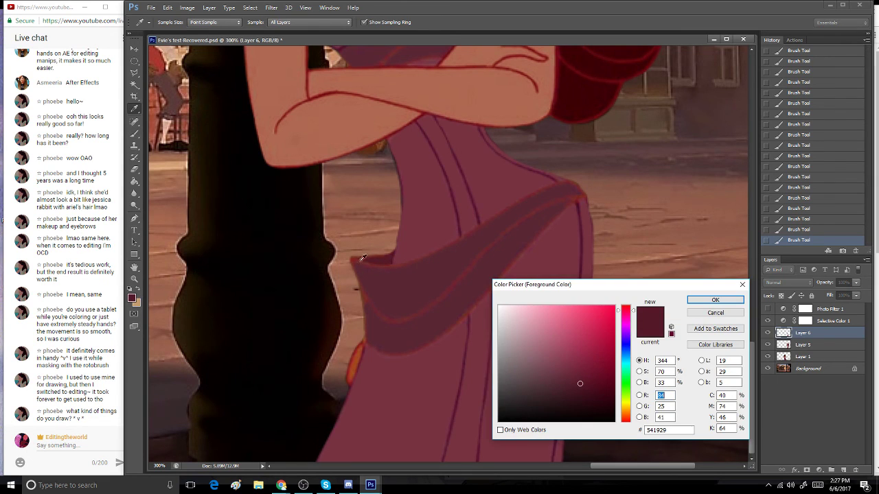
{"action": "left_click", "coordinate": [462, 214]}
{"action": "left_click", "coordinate": [714, 300]}
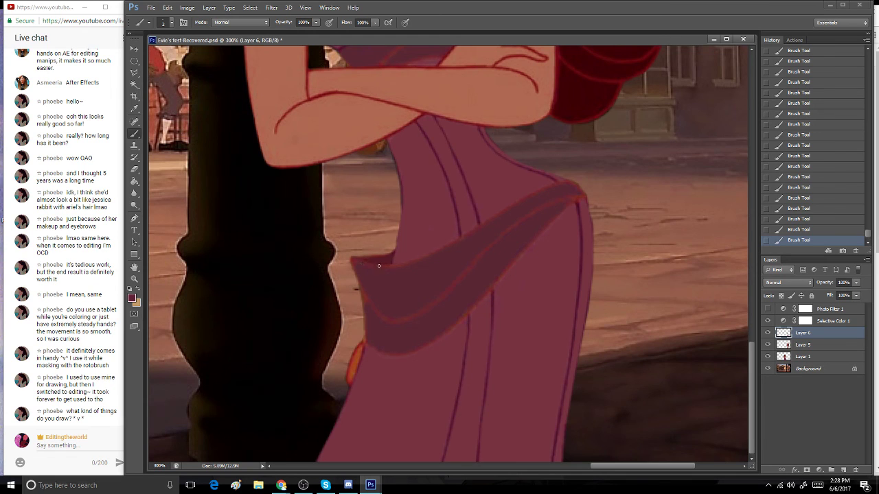
- Set the foreground colour to the dark red #491829
{"action": "left_click", "coordinate": [131, 297]}
{"action": "left_click", "coordinate": [576, 389]}
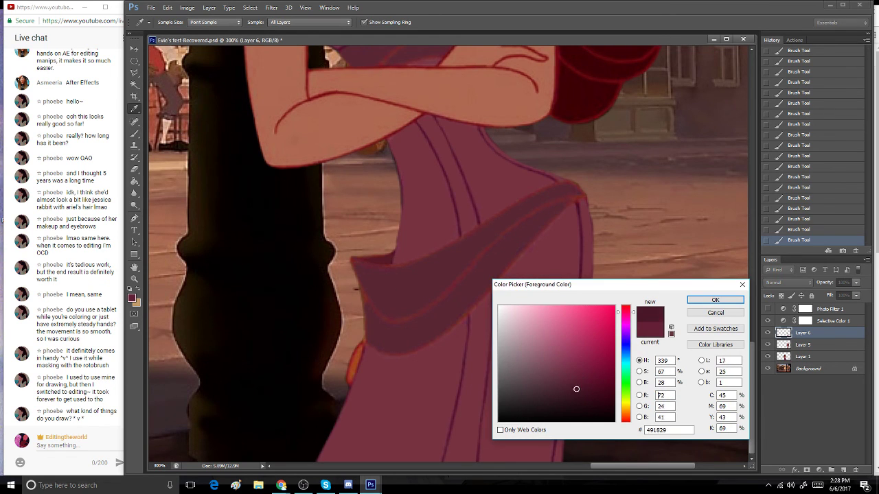
{"action": "left_click", "coordinate": [715, 299]}
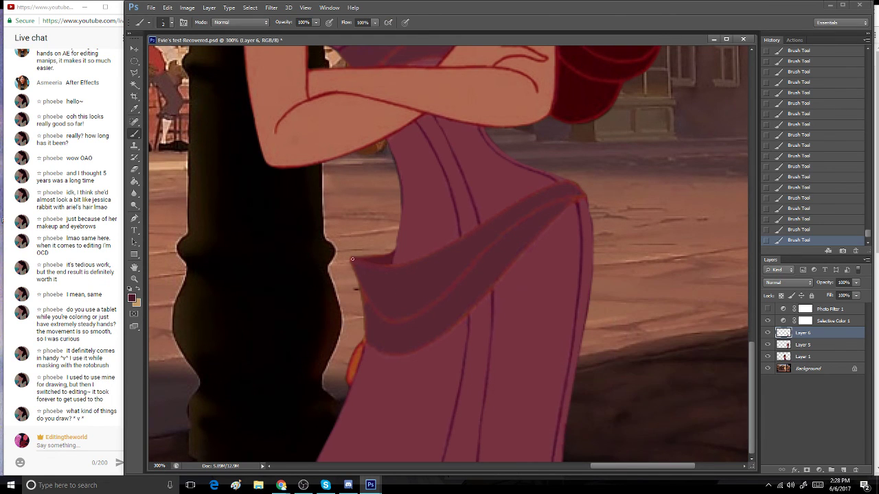
- Try outlining the sash's outer edge in the dark red with 2 and 3 px brushes, and step the history back past the trial strokes
{"action": "left_click_drag", "start_coordinate": [353, 259], "coordinate": [360, 286]}
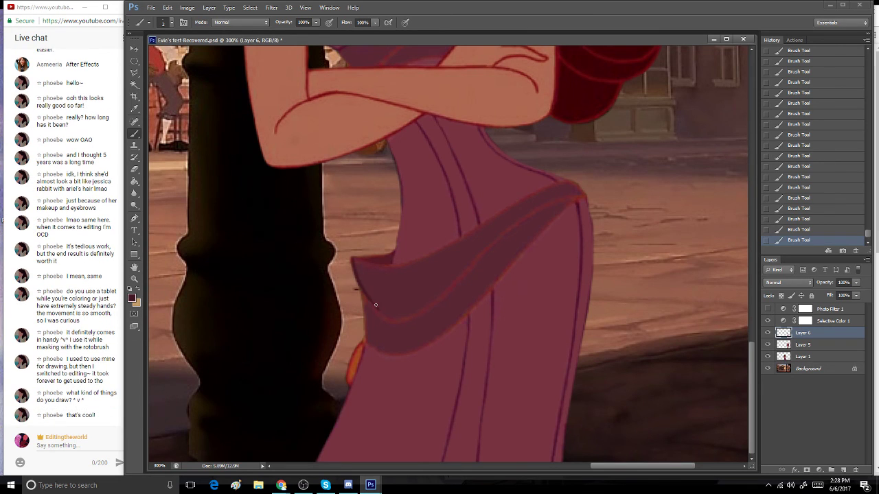
{"action": "left_click", "coordinate": [810, 221]}
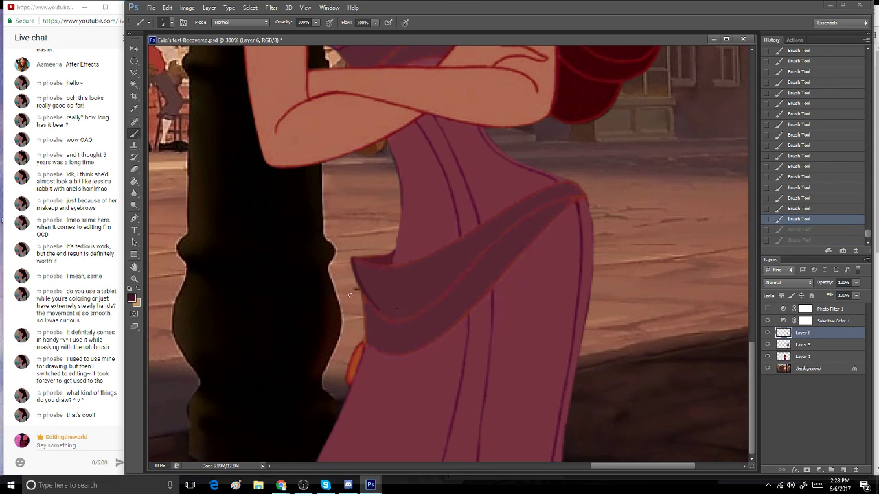
{"action": "mouse_move", "coordinate": [360, 289]}
{"action": "left_mouse_down"}
{"action": "mouse_move", "coordinate": [375, 346]}
{"action": "mouse_move", "coordinate": [365, 324]}
{"action": "mouse_move", "coordinate": [391, 349]}
{"action": "left_mouse_up"}
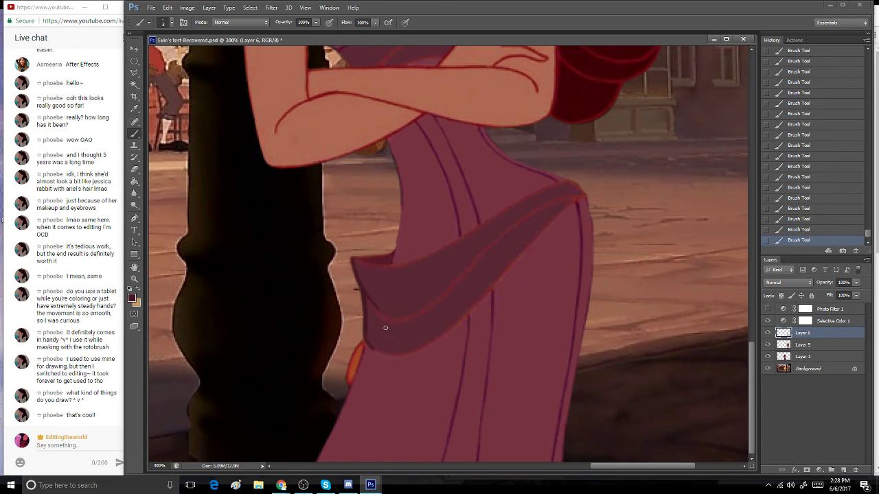
{"action": "left_click", "coordinate": [810, 199]}
{"action": "left_click", "coordinate": [817, 158]}
{"action": "left_click", "coordinate": [819, 137]}
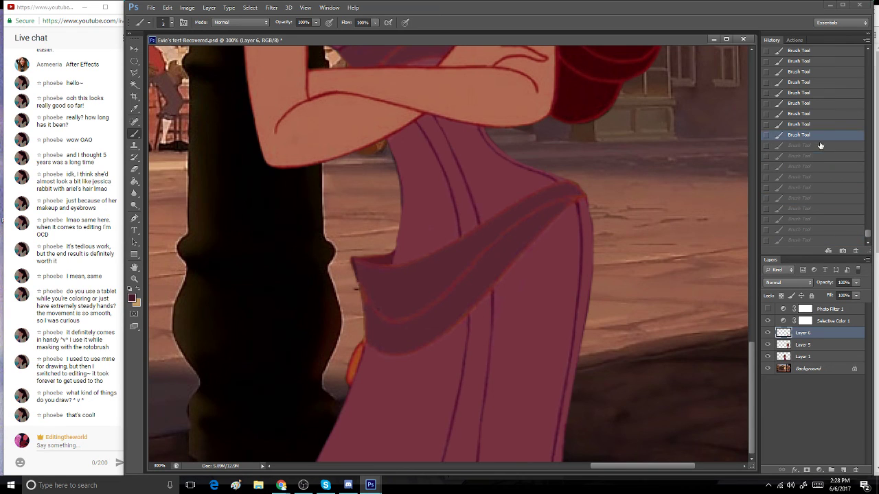
{"action": "left_click", "coordinate": [816, 125]}
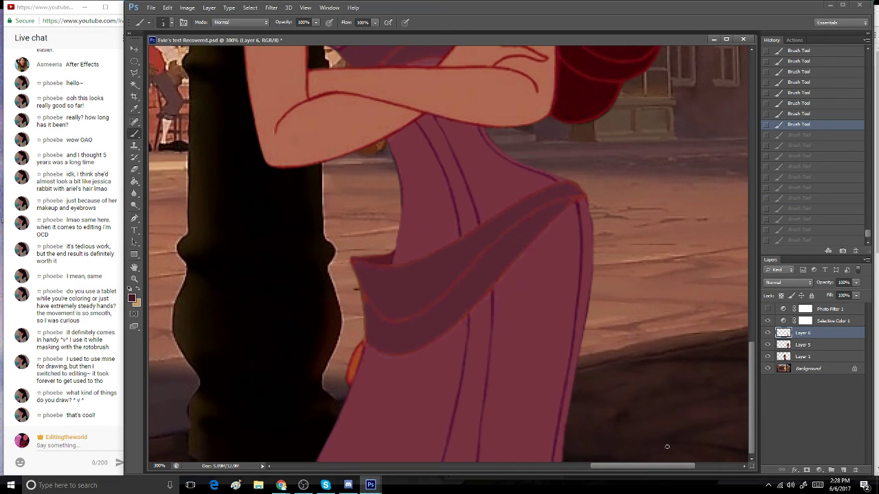
- View the whole scene at 100% and compare it with Photo Filter 1 and the dress repaint layer switched on and off
{"action": "double_click", "coordinate": [135, 279]}
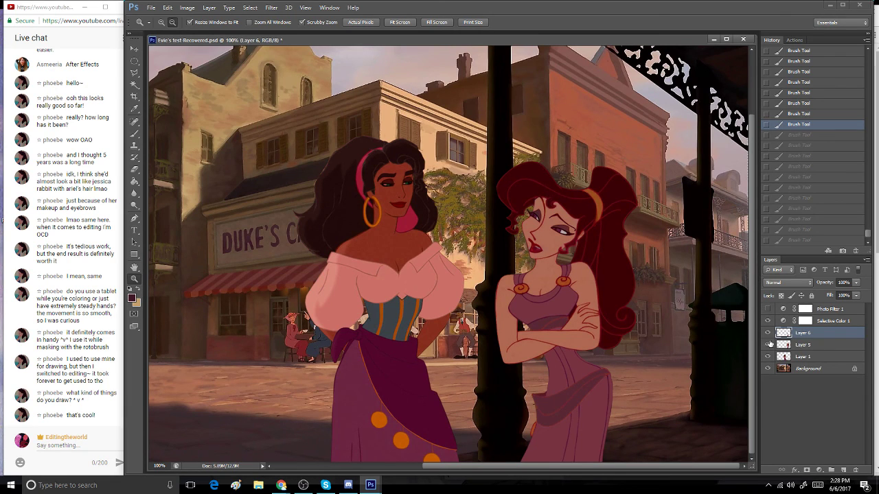
{"action": "left_click", "coordinate": [768, 309]}
{"action": "left_click", "coordinate": [768, 309]}
{"action": "left_click", "coordinate": [768, 333]}
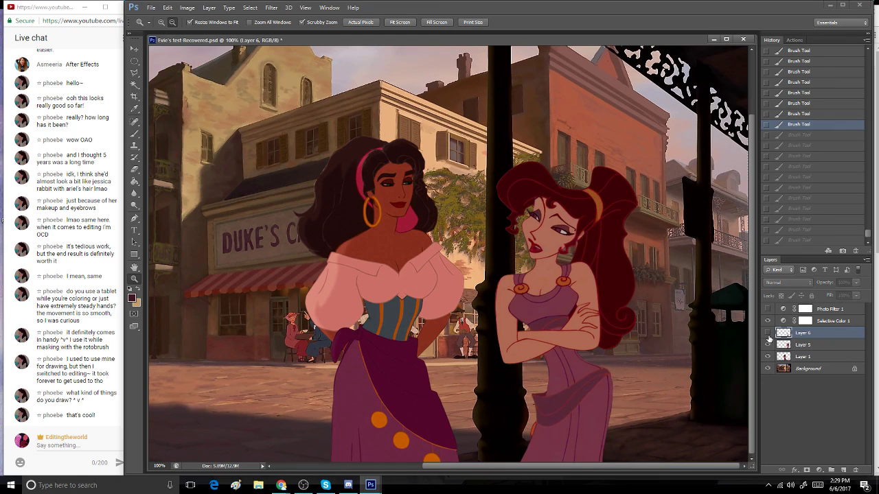
{"action": "left_click", "coordinate": [768, 335]}
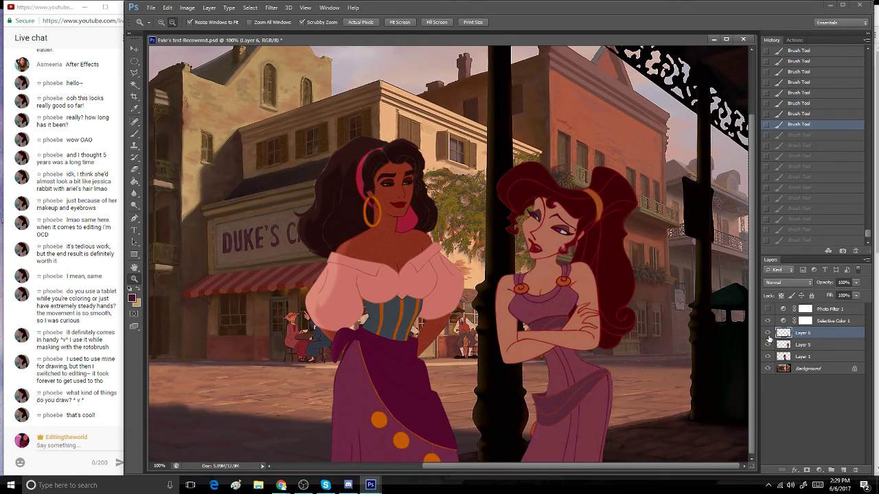
{"action": "left_click", "coordinate": [768, 334]}
{"action": "left_click", "coordinate": [768, 337]}
- Merge the dress repaint layer down into Layer 5 and add a new empty layer above Selective Color 1
{"action": "key", "text": "ctrl+e"}
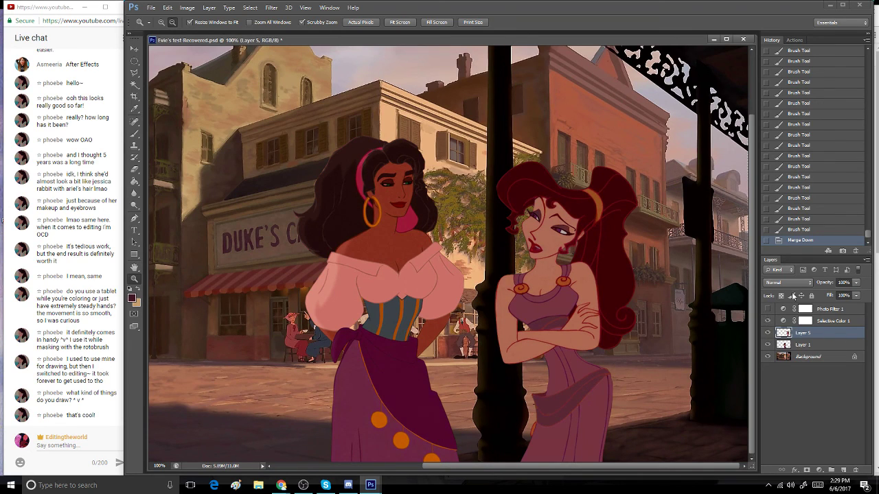
{"action": "left_click", "coordinate": [844, 470]}
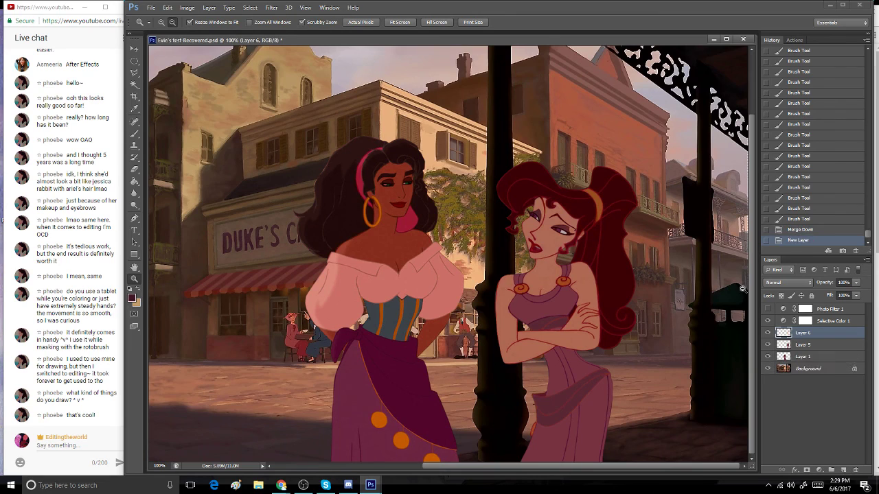
{"action": "left_click_drag", "start_coordinate": [806, 322], "coordinate": [847, 320]}
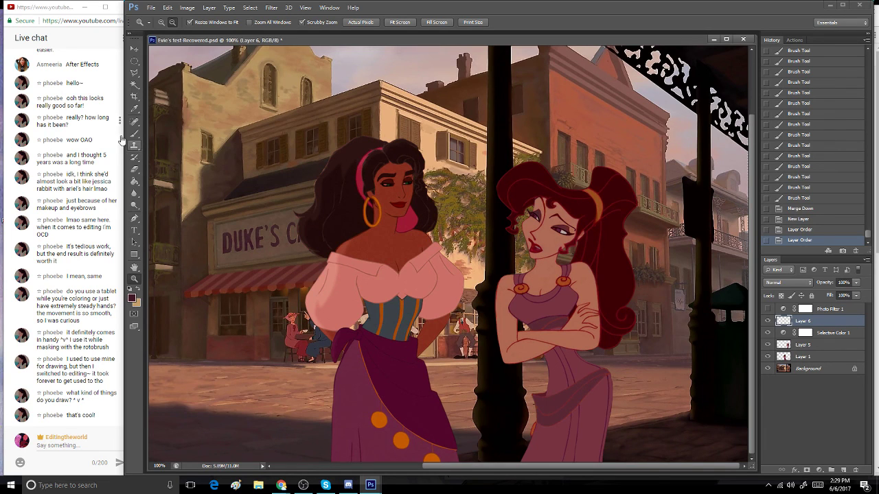
- Add a linear gradient fill layer fading from the dark red foreground colour to transparent, at an angle of 165.96° and 100% scale
{"action": "left_click", "coordinate": [208, 7]}
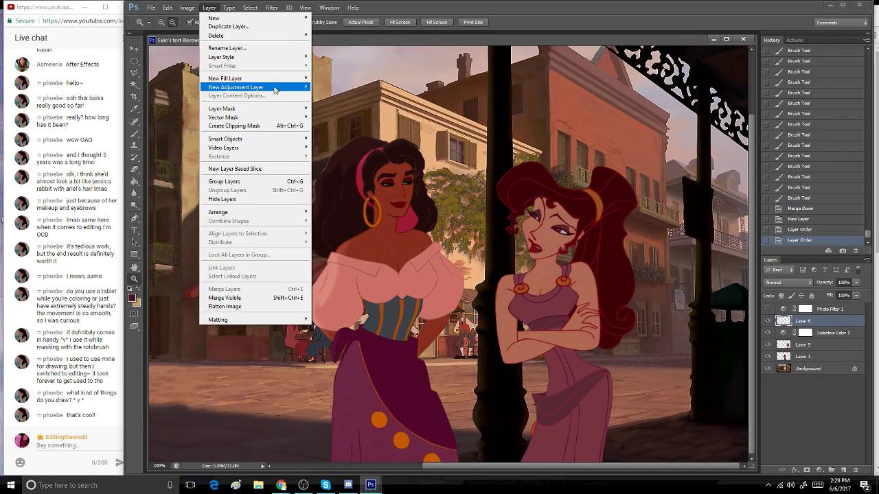
{"action": "mouse_move", "coordinate": [278, 79]}
{"action": "left_click", "coordinate": [336, 87]}
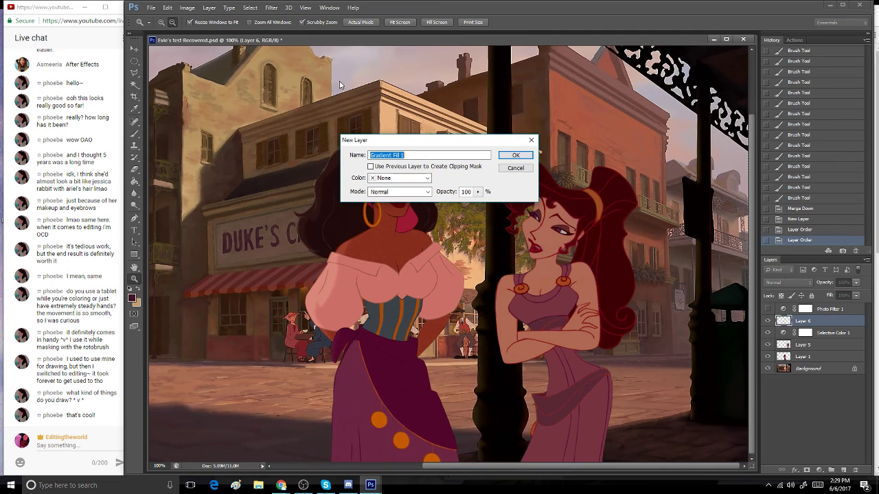
{"action": "left_click", "coordinate": [515, 156]}
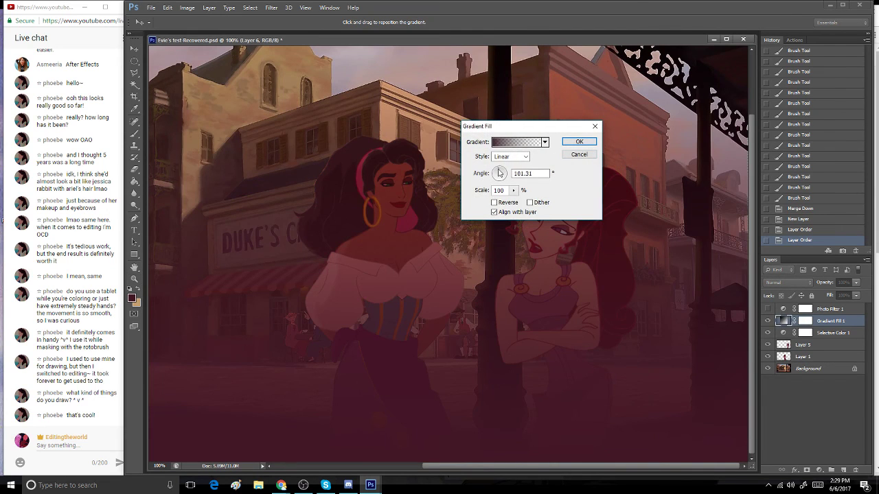
{"action": "left_click_drag", "start_coordinate": [500, 173], "coordinate": [504, 173]}
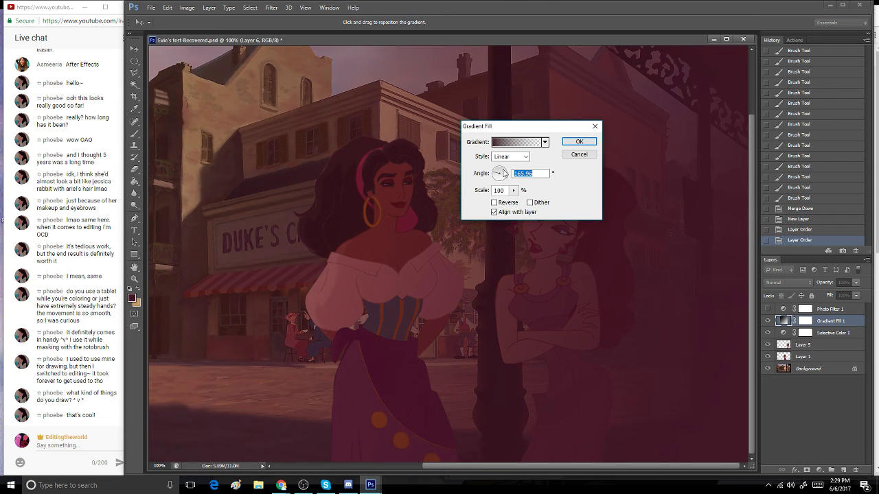
{"action": "left_click", "coordinate": [545, 142]}
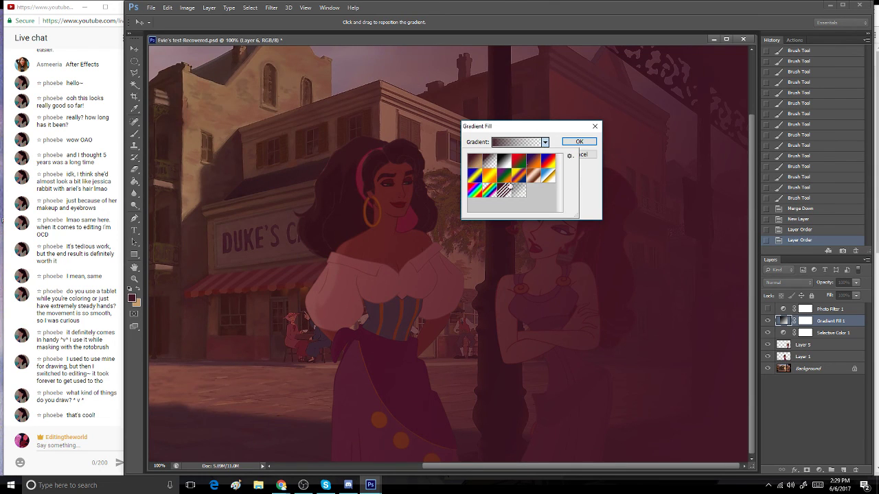
{"action": "left_click", "coordinate": [529, 132]}
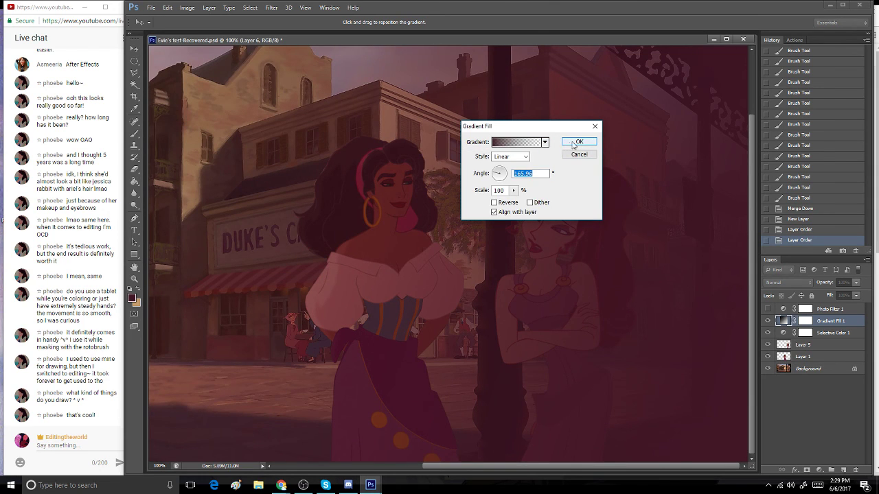
{"action": "left_click", "coordinate": [579, 142]}
- Try Darken on the gradient fill layer, settle on the Multiply blending mode and lower the layer's opacity to 58%
{"action": "left_click", "coordinate": [788, 282]}
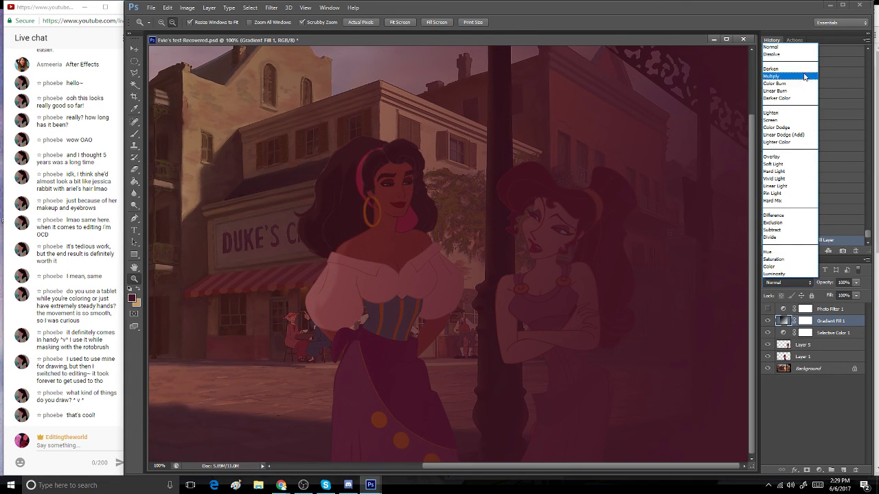
{"action": "left_click", "coordinate": [796, 68]}
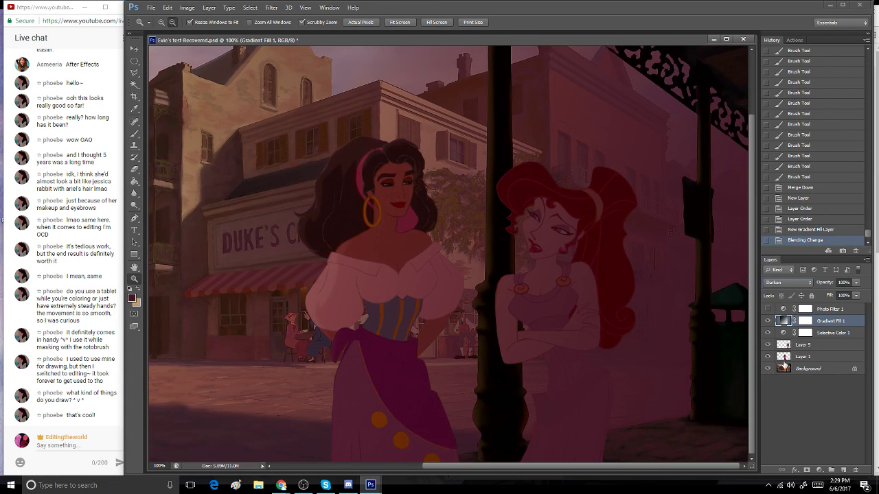
{"action": "left_click", "coordinate": [793, 282]}
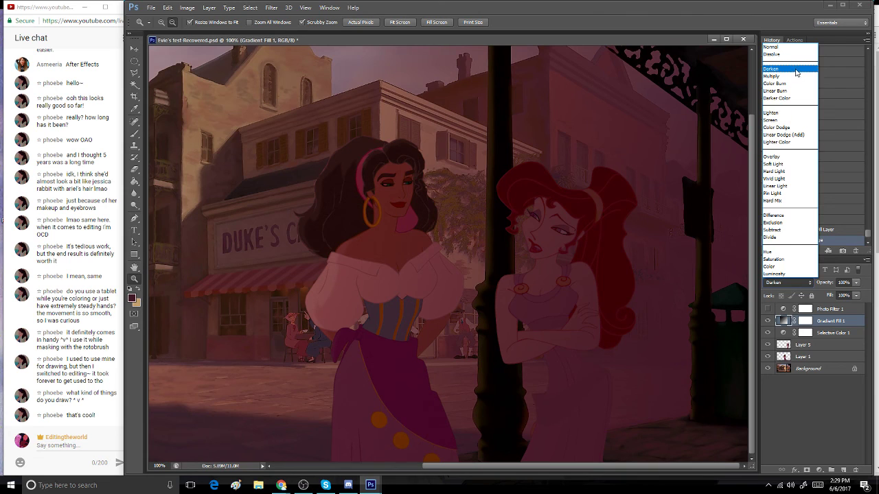
{"action": "left_click", "coordinate": [796, 69]}
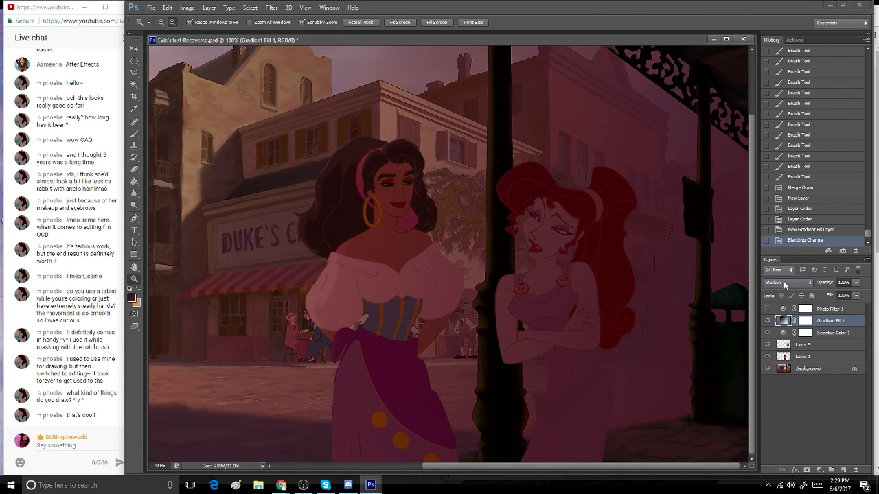
{"action": "left_click", "coordinate": [784, 283]}
{"action": "left_click", "coordinate": [796, 80]}
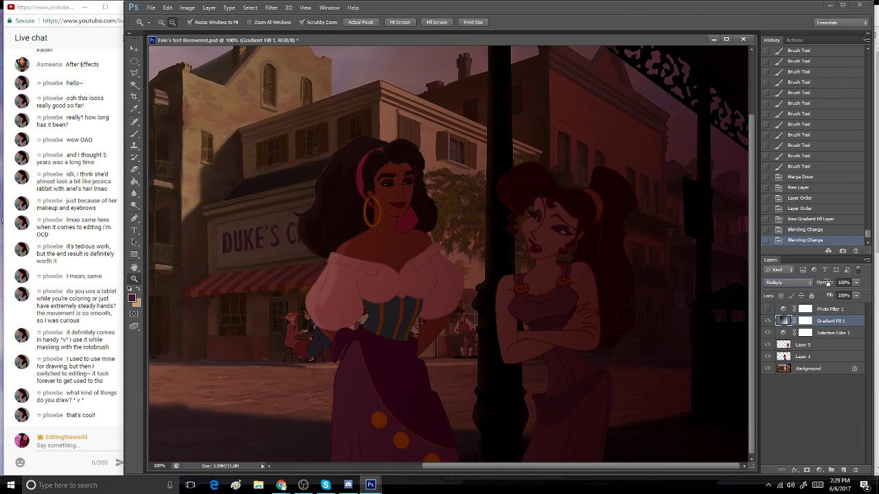
{"action": "left_click", "coordinate": [856, 283]}
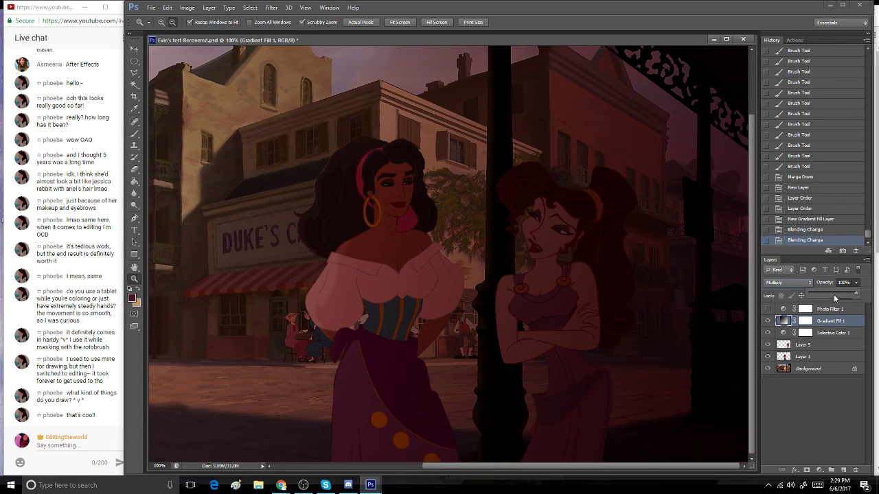
{"action": "left_click", "coordinate": [833, 295]}
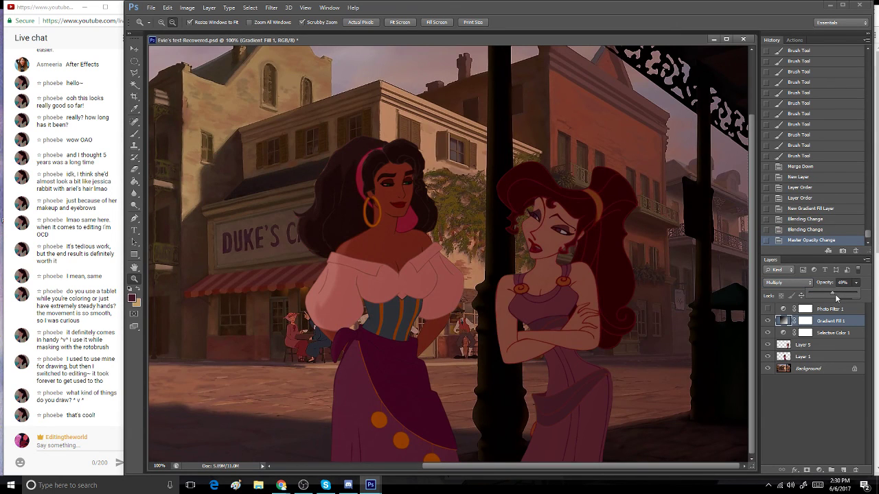
{"action": "left_click_drag", "start_coordinate": [836, 294], "coordinate": [838, 295]}
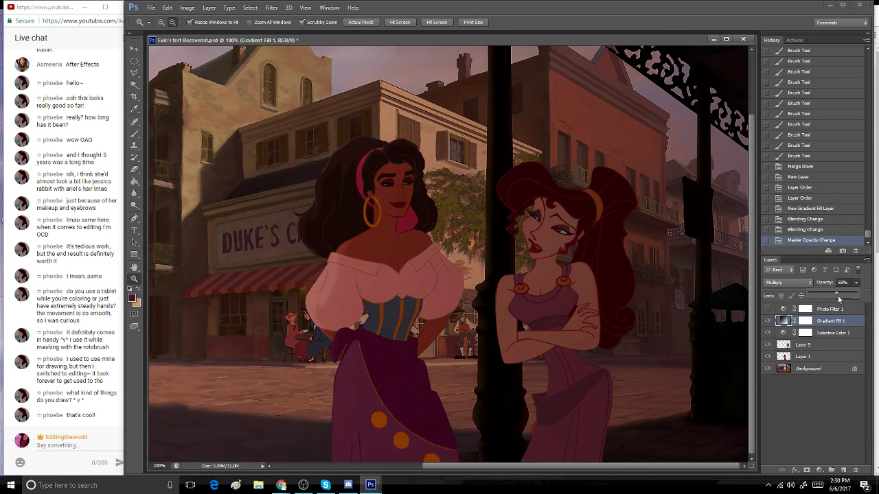
- Rasterize the fill content of the gradient layer so that image adjustments can be applied to it
{"action": "left_click", "coordinate": [136, 278]}
{"action": "left_click", "coordinate": [237, 127], "text": "alt"}
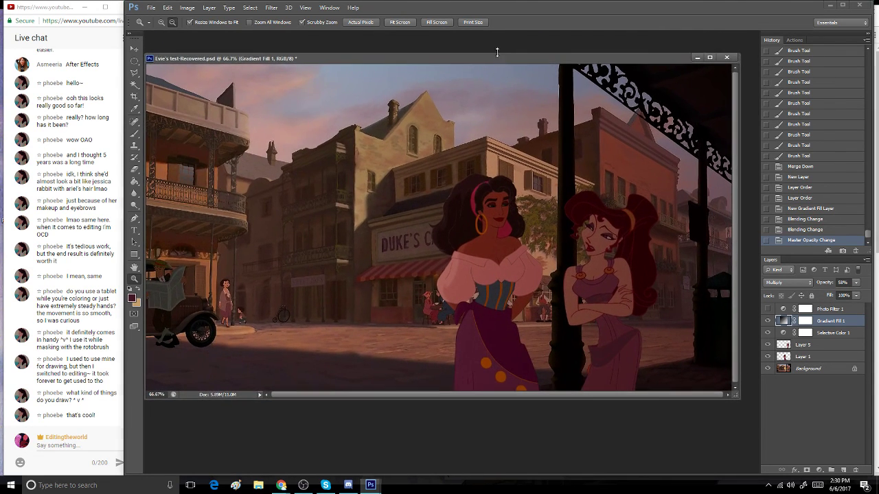
{"action": "left_click", "coordinate": [187, 7]}
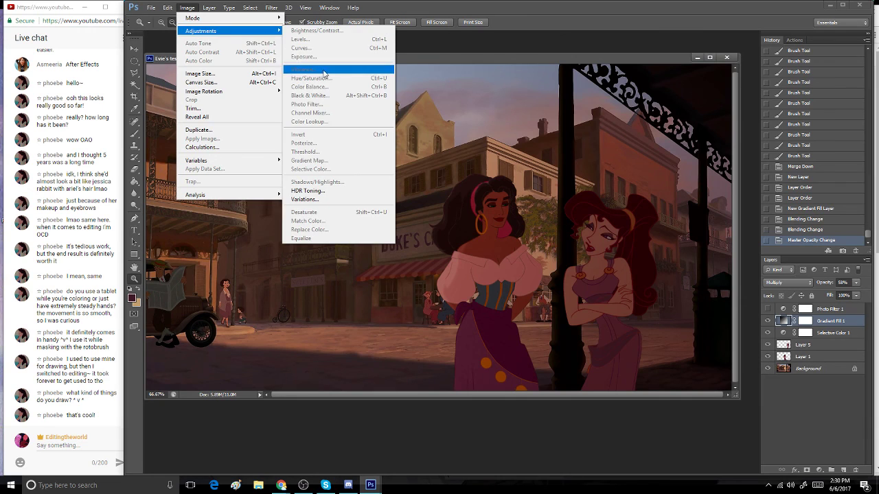
{"action": "left_click", "coordinate": [824, 331]}
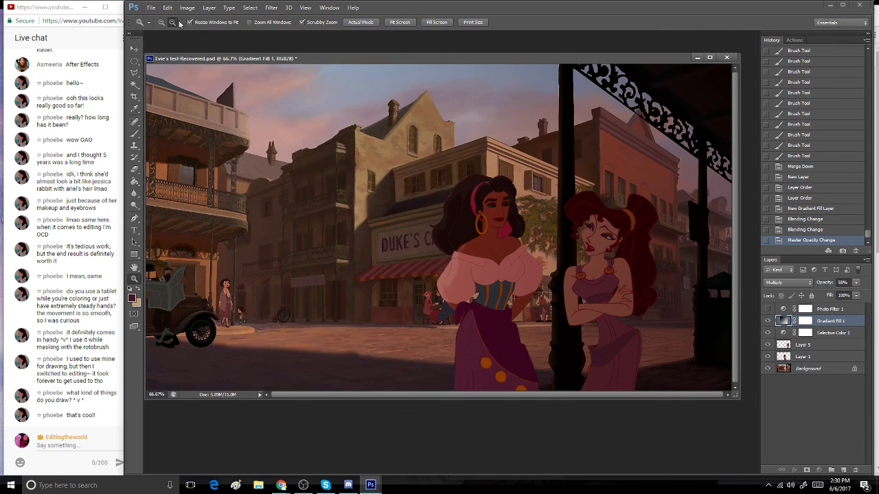
{"action": "left_click", "coordinate": [209, 8]}
{"action": "mouse_move", "coordinate": [271, 158]}
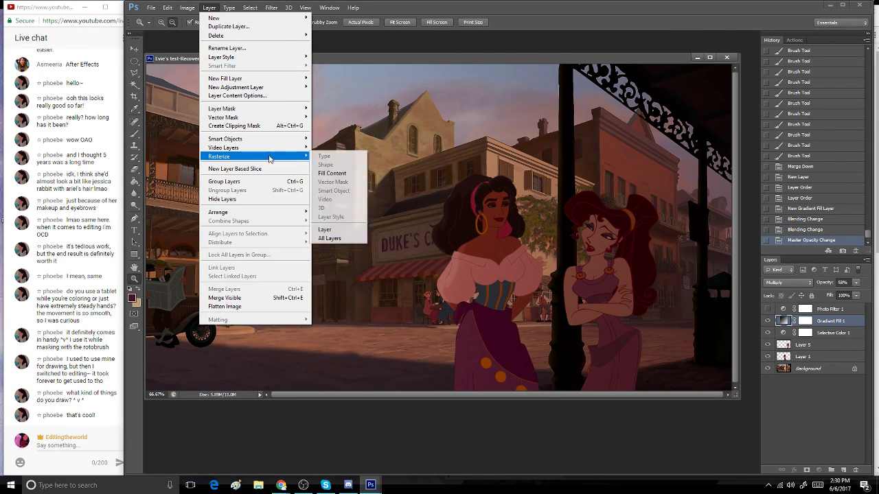
{"action": "left_click", "coordinate": [353, 175]}
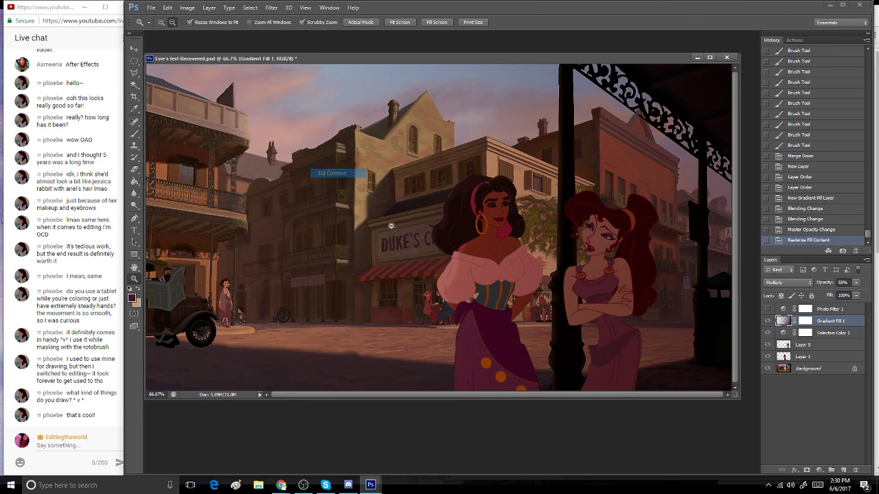
- Adjust the Gradient Fill 1 layer with Hue/Saturation at hue -22, saturation -12 and lightness +25, and compare it on and off
{"action": "left_click", "coordinate": [186, 10]}
{"action": "mouse_move", "coordinate": [214, 32]}
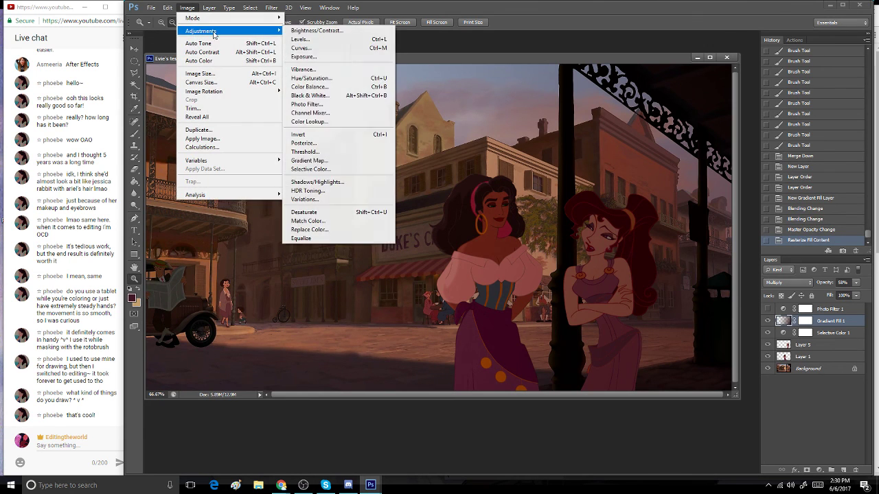
{"action": "left_click", "coordinate": [312, 78]}
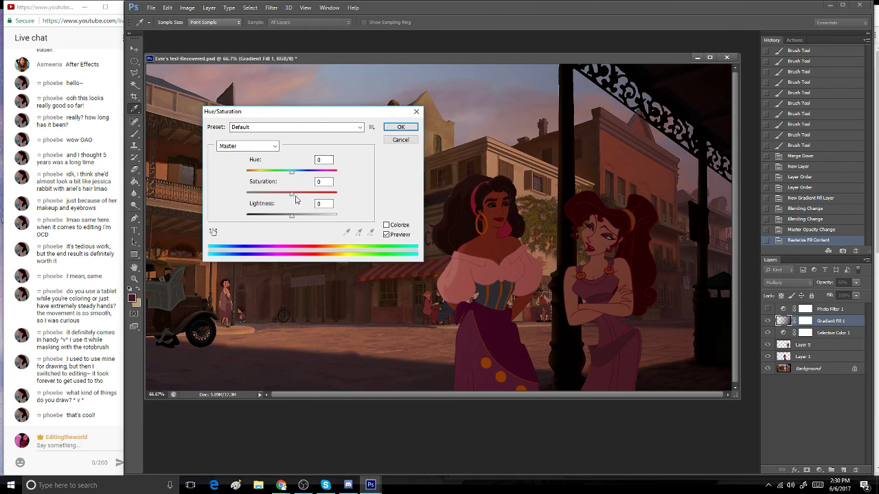
{"action": "mouse_move", "coordinate": [291, 215]}
{"action": "left_mouse_down"}
{"action": "mouse_move", "coordinate": [306, 221]}
{"action": "mouse_move", "coordinate": [287, 200]}
{"action": "left_mouse_up"}
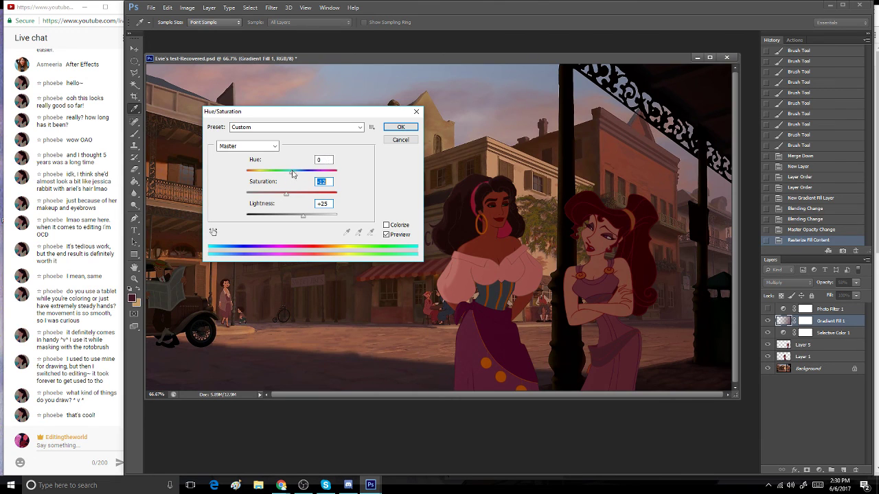
{"action": "left_click_drag", "start_coordinate": [291, 174], "coordinate": [281, 178]}
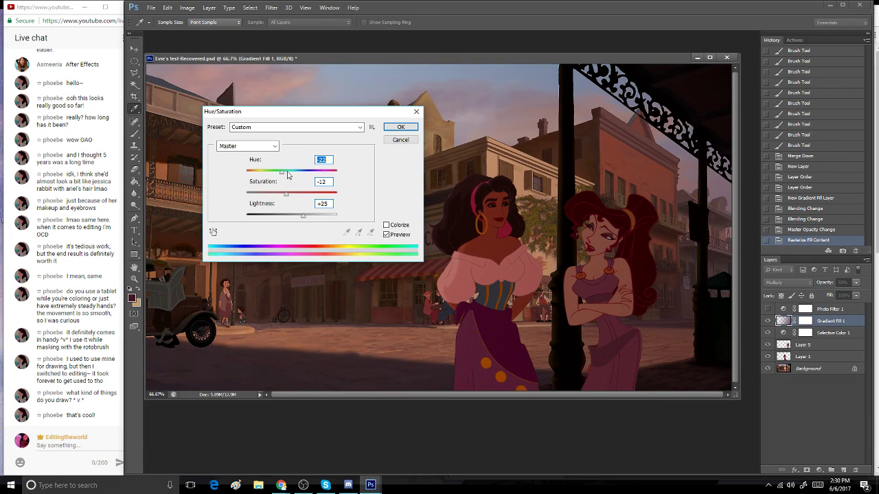
{"action": "left_click", "coordinate": [400, 127]}
{"action": "key", "text": "z"}
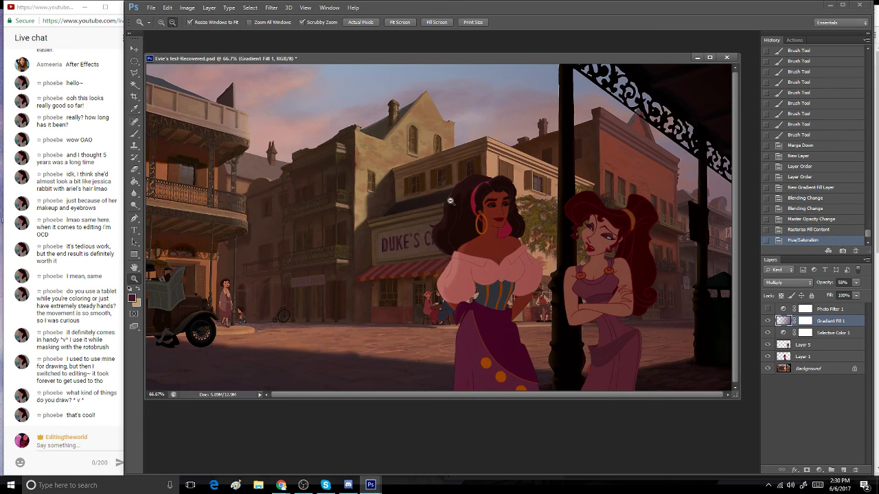
{"action": "left_click", "coordinate": [767, 320]}
{"action": "left_click", "coordinate": [767, 321]}
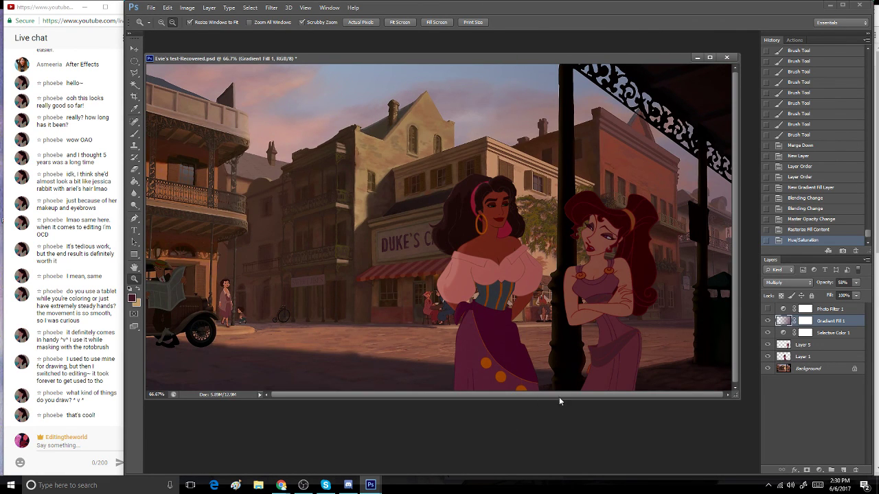
- Add a new empty layer above Gradient Fill 1 and set the Gradient tool to the foreground-to-transparent preset
{"action": "left_click", "coordinate": [167, 8]}
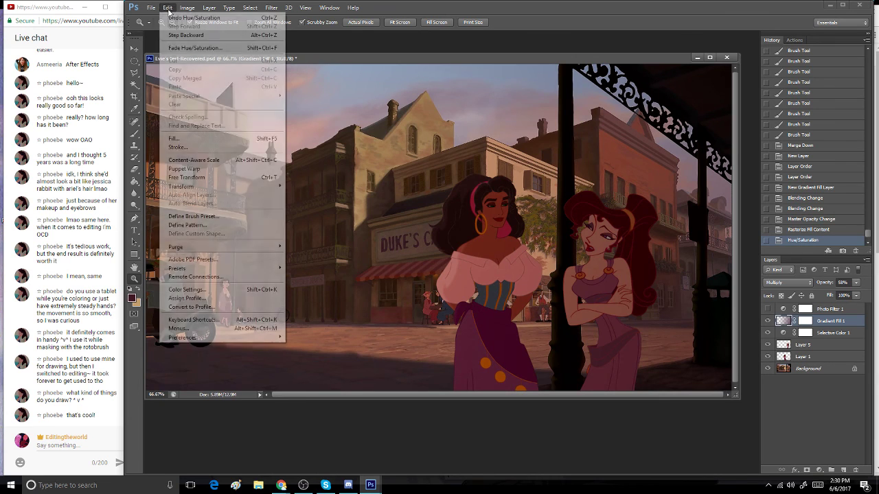
{"action": "mouse_move", "coordinate": [197, 7]}
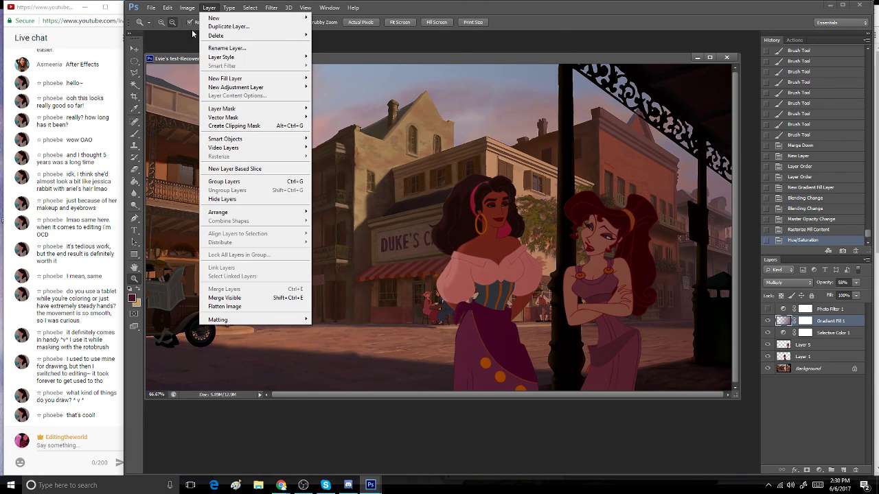
{"action": "left_click", "coordinate": [136, 67]}
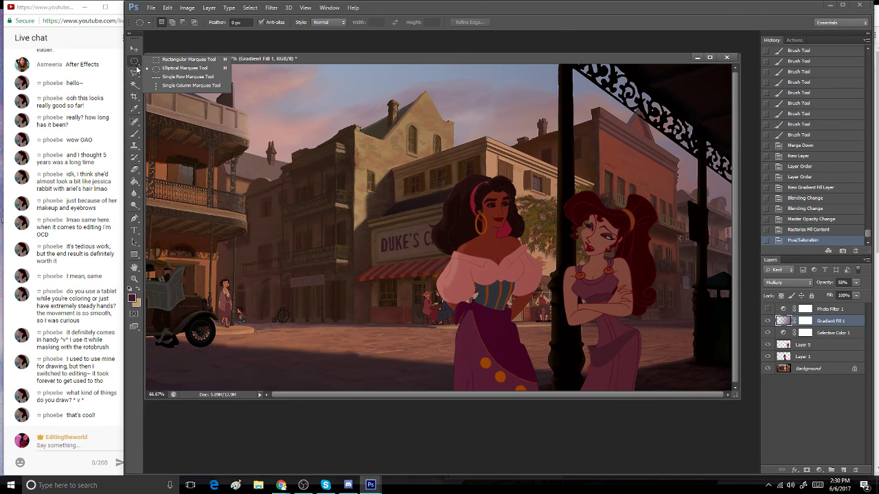
{"action": "left_click_drag", "start_coordinate": [134, 181], "coordinate": [165, 184]}
{"action": "left_click", "coordinate": [844, 470]}
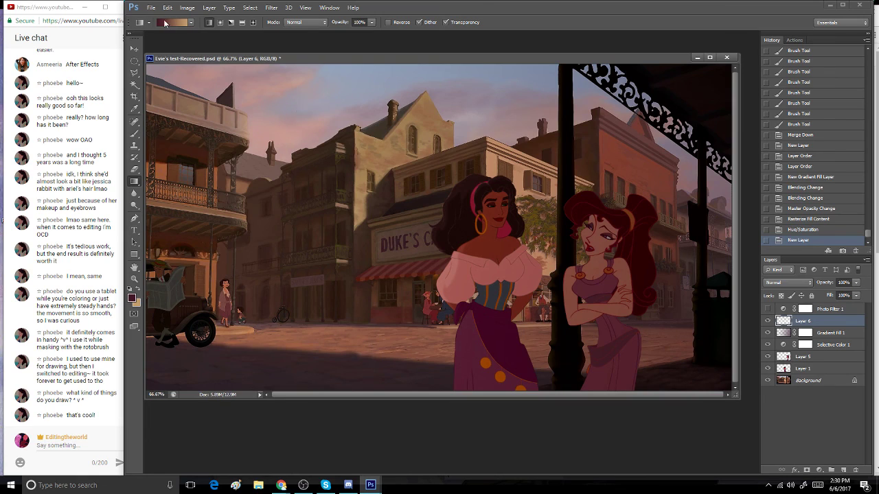
{"action": "left_click", "coordinate": [191, 23]}
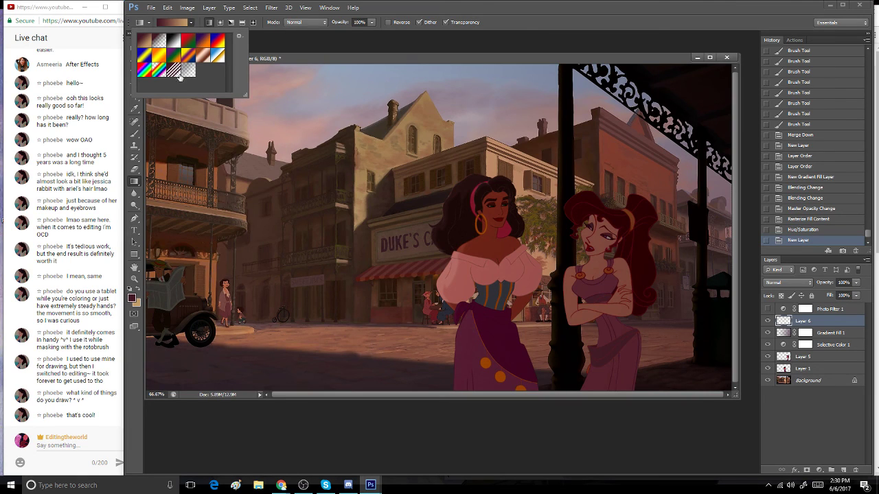
{"action": "left_click", "coordinate": [159, 44]}
{"action": "left_click", "coordinate": [445, 18]}
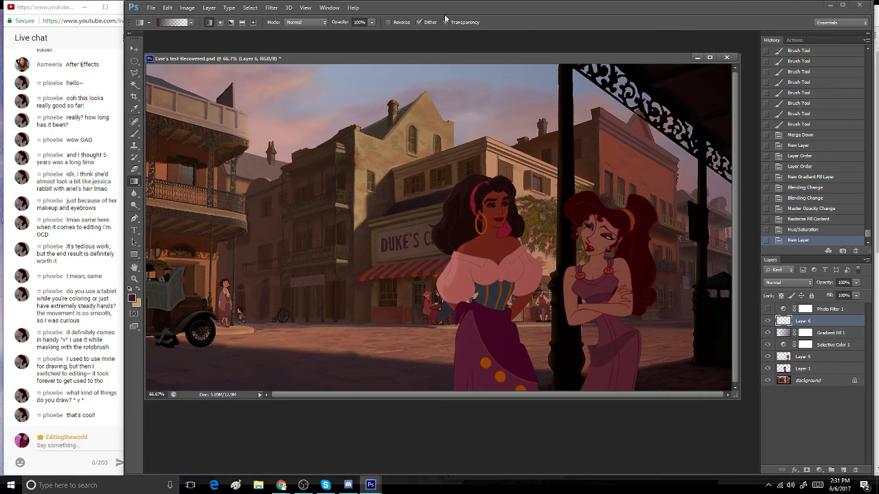
- Draw diagonal white-to-transparent gradients from the sky toward the two women on Layer 6 and set its blending mode to Soft Light
{"action": "left_click", "coordinate": [135, 297]}
{"action": "left_click", "coordinate": [500, 306]}
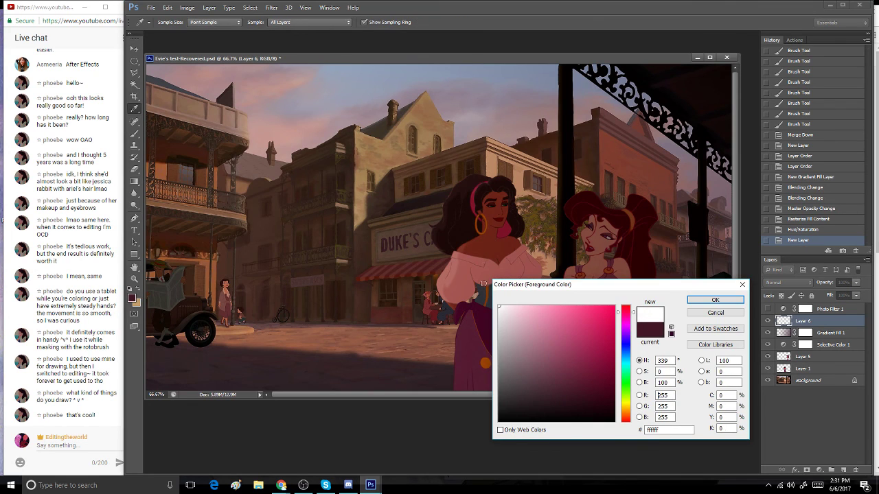
{"action": "left_click", "coordinate": [737, 297]}
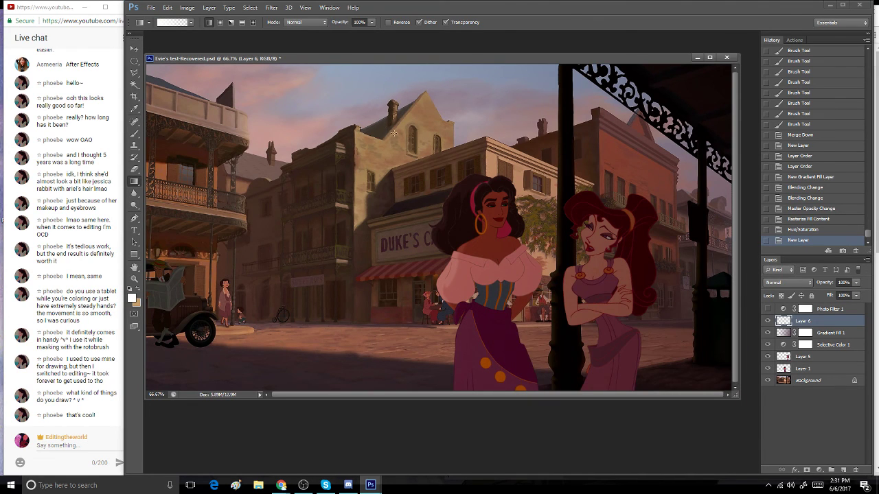
{"action": "left_click_drag", "start_coordinate": [393, 132], "coordinate": [453, 214]}
{"action": "left_click", "coordinate": [808, 232]}
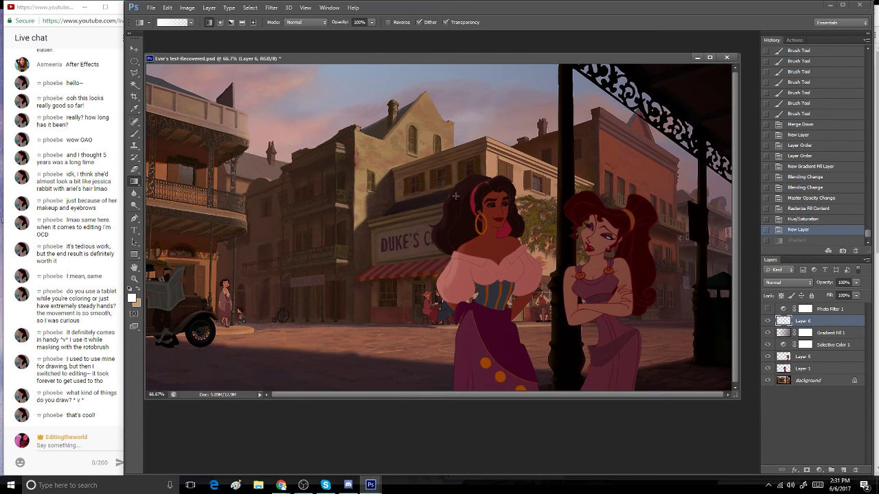
{"action": "left_click_drag", "start_coordinate": [361, 118], "coordinate": [505, 220]}
{"action": "left_click_drag", "start_coordinate": [437, 138], "coordinate": [503, 209]}
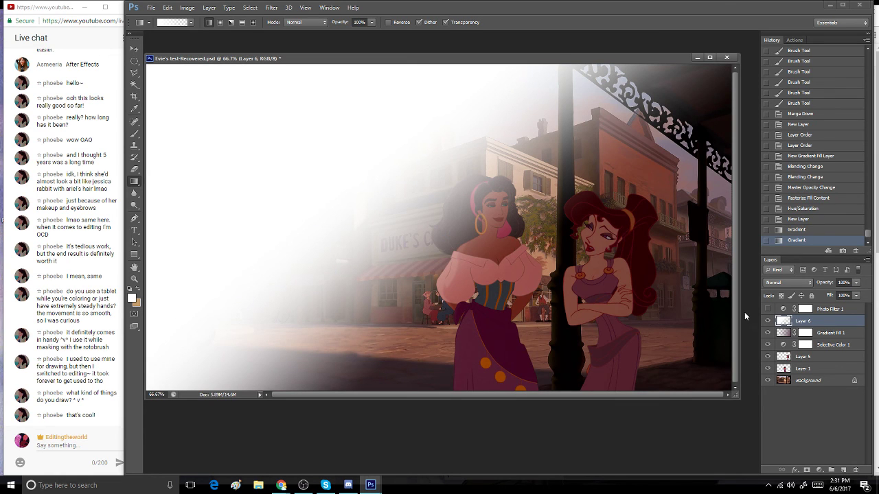
{"action": "left_click", "coordinate": [788, 282]}
{"action": "left_click", "coordinate": [789, 160]}
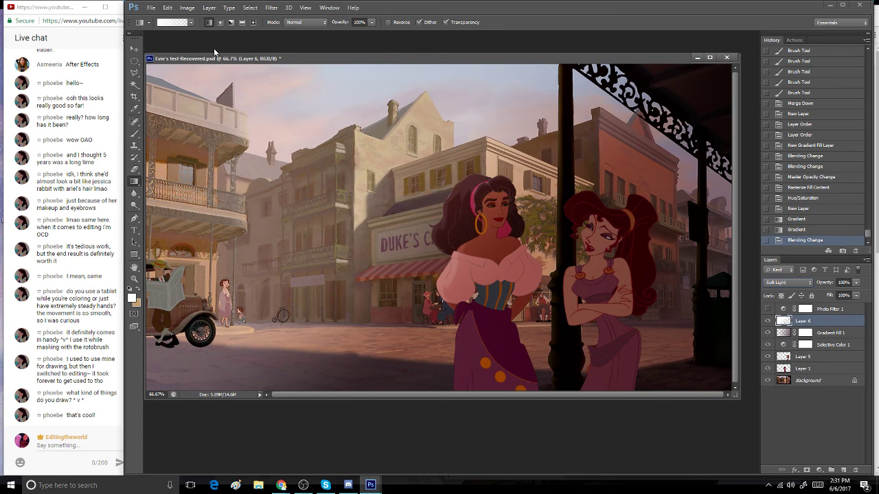
- Colorize Layer 6 with Hue/Saturation at hue 318, saturation 46 and lightness -20, and compare the image with and without the layer
{"action": "left_click", "coordinate": [186, 8]}
{"action": "mouse_move", "coordinate": [220, 28]}
{"action": "left_click", "coordinate": [337, 78]}
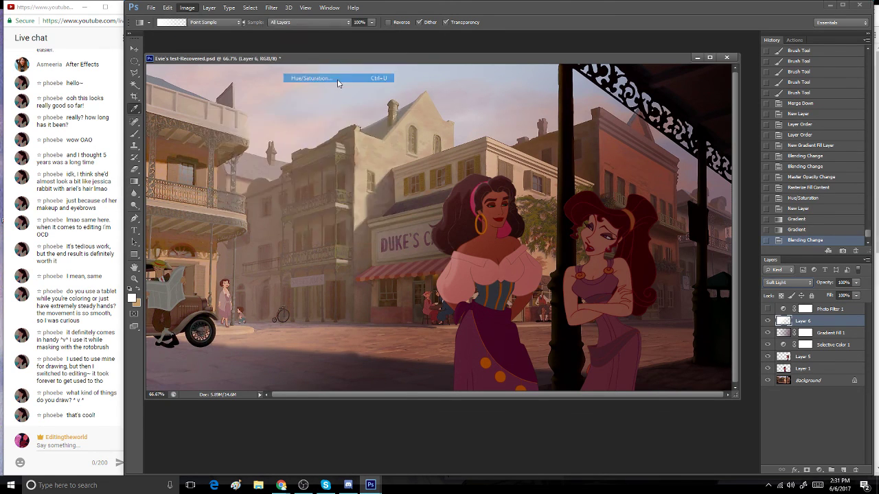
{"action": "left_click", "coordinate": [394, 225]}
{"action": "left_click_drag", "start_coordinate": [347, 108], "coordinate": [543, 165]}
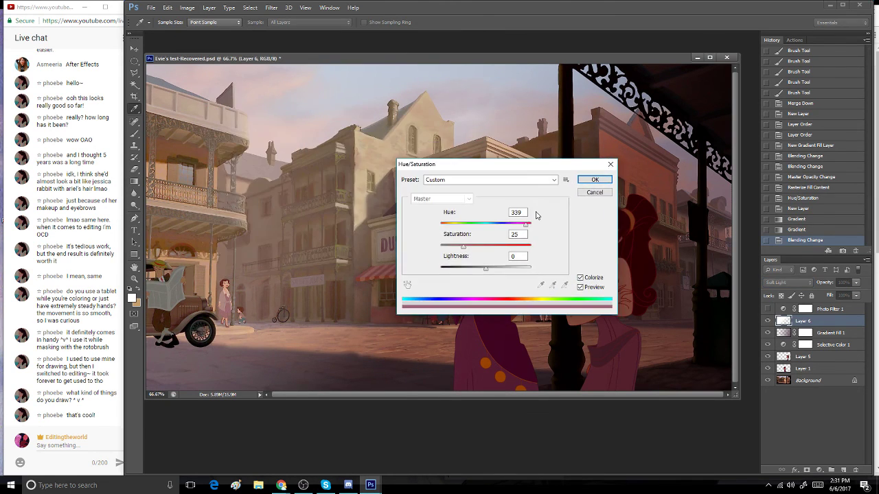
{"action": "left_click_drag", "start_coordinate": [486, 269], "coordinate": [476, 269]}
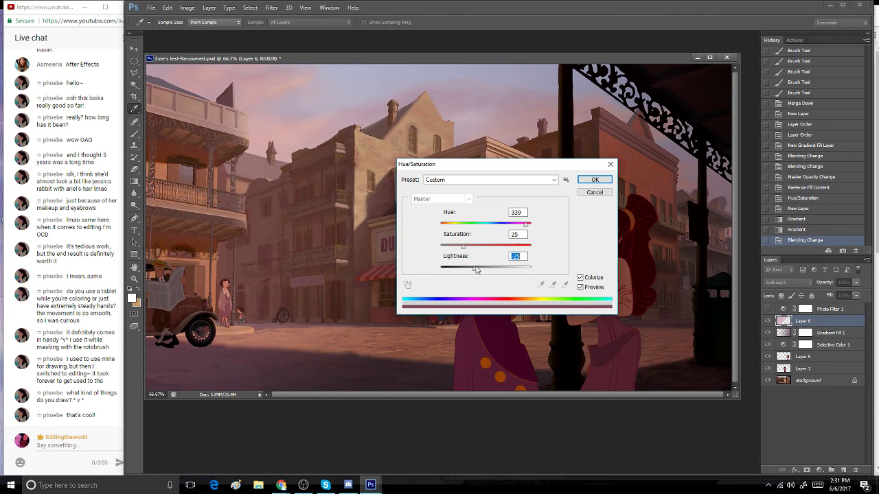
{"action": "left_click_drag", "start_coordinate": [478, 168], "coordinate": [459, 341]}
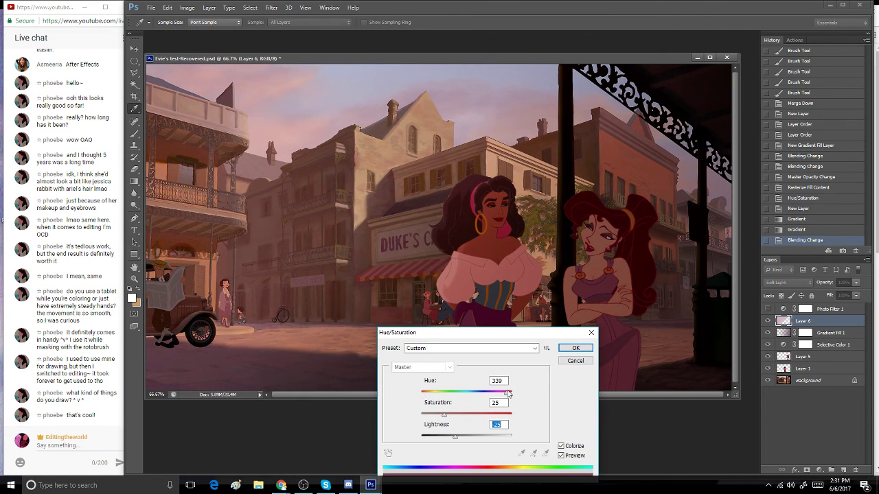
{"action": "left_click_drag", "start_coordinate": [508, 394], "coordinate": [488, 395]}
{"action": "left_click_drag", "start_coordinate": [447, 416], "coordinate": [458, 439]}
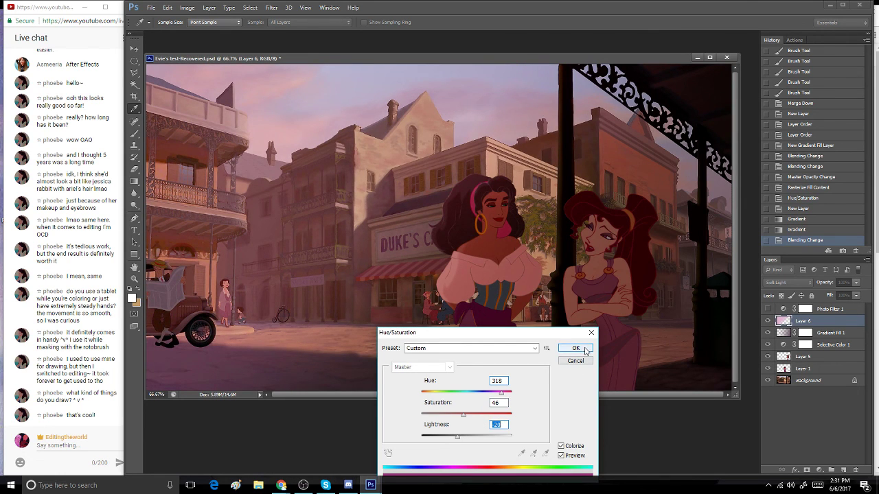
{"action": "left_click", "coordinate": [587, 351]}
{"action": "left_click", "coordinate": [766, 321]}
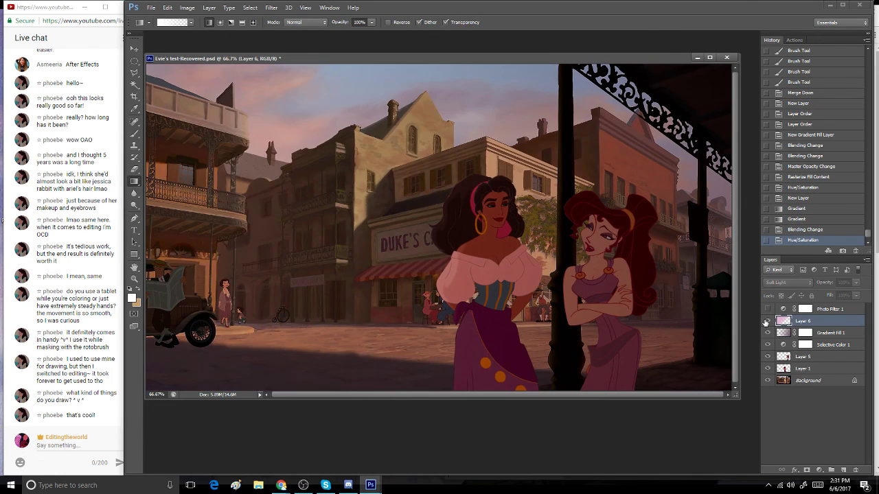
{"action": "left_click", "coordinate": [767, 321]}
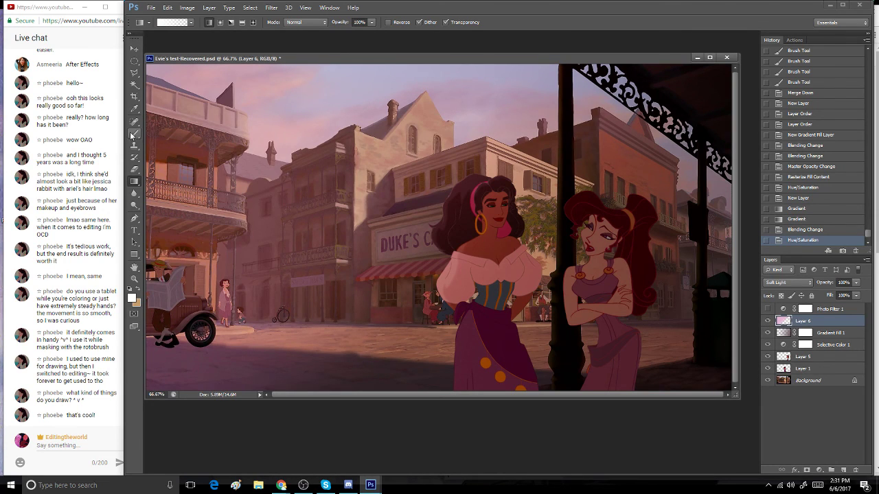
- Erase part of the pink light on Layer 6 over the shadowed street and car, using a soft 600 px eraser at 25% opacity
{"action": "left_click", "coordinate": [134, 169]}
{"action": "left_click", "coordinate": [172, 23]}
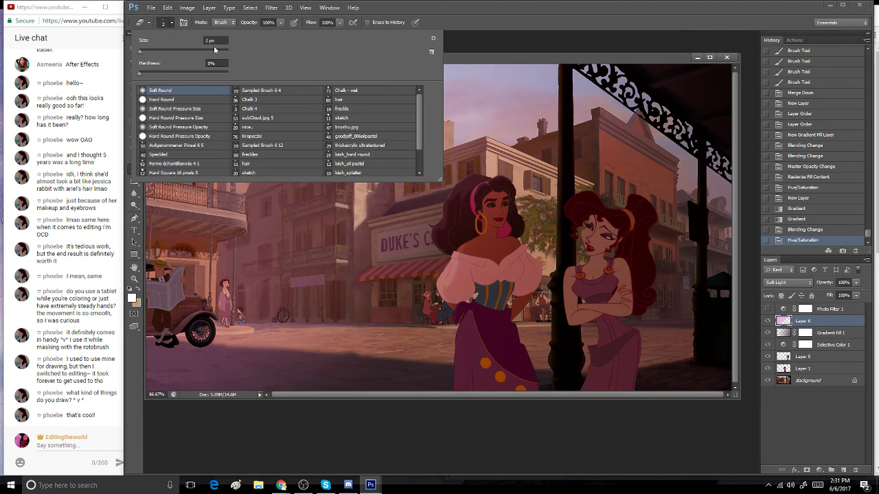
{"action": "left_click", "coordinate": [214, 50]}
{"action": "left_click_drag", "start_coordinate": [280, 22], "coordinate": [252, 34]}
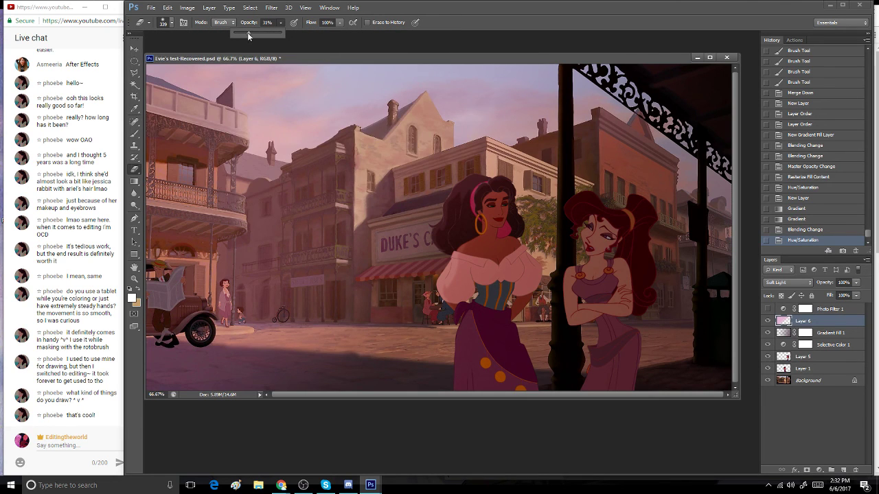
{"action": "left_click", "coordinate": [456, 20]}
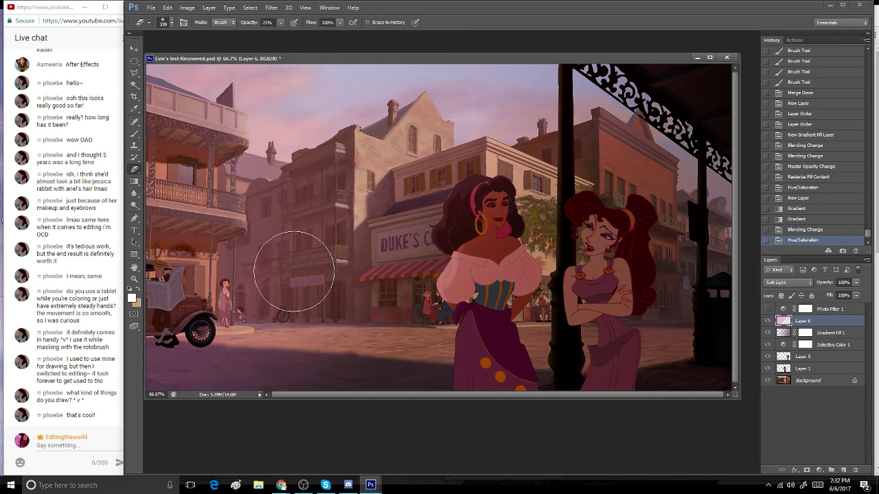
{"action": "key", "text": "bracketright"}
{"action": "key", "text": "bracketright"}
{"action": "key", "text": "bracketright"}
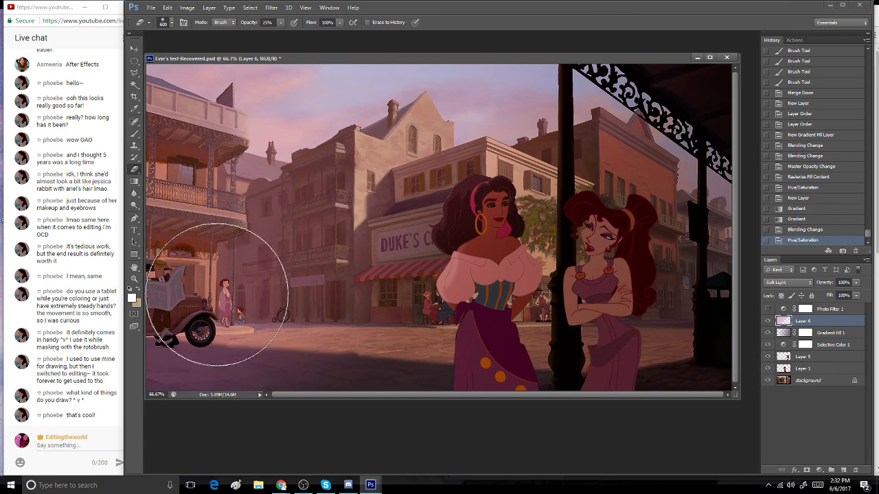
{"action": "mouse_move", "coordinate": [365, 349]}
{"action": "left_mouse_down"}
{"action": "mouse_move", "coordinate": [250, 346]}
{"action": "mouse_move", "coordinate": [188, 358]}
{"action": "mouse_move", "coordinate": [232, 348]}
{"action": "mouse_move", "coordinate": [391, 365]}
{"action": "mouse_move", "coordinate": [356, 374]}
{"action": "mouse_move", "coordinate": [234, 360]}
{"action": "mouse_move", "coordinate": [299, 366]}
{"action": "left_mouse_up"}
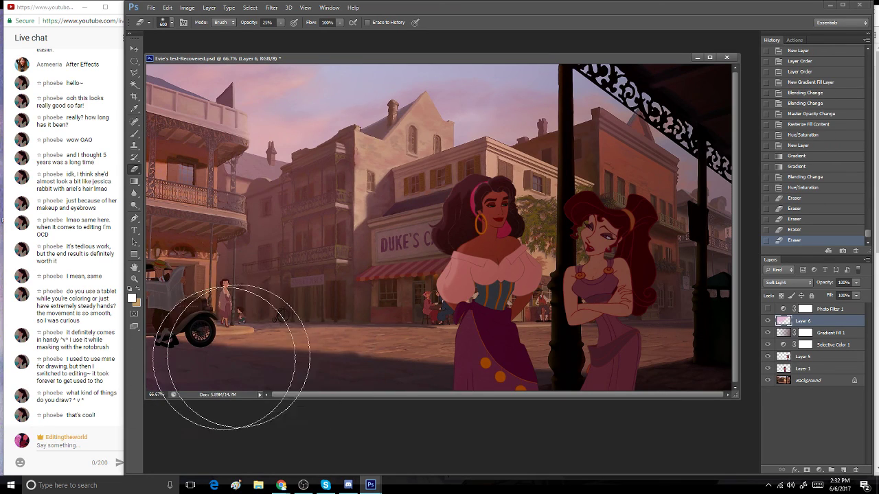
{"action": "mouse_move", "coordinate": [412, 386]}
{"action": "left_mouse_down"}
{"action": "mouse_move", "coordinate": [455, 353]}
{"action": "mouse_move", "coordinate": [487, 309]}
{"action": "mouse_move", "coordinate": [514, 314]}
{"action": "mouse_move", "coordinate": [353, 385]}
{"action": "mouse_move", "coordinate": [245, 392]}
{"action": "mouse_move", "coordinate": [412, 343]}
{"action": "mouse_move", "coordinate": [243, 400]}
{"action": "left_mouse_up"}
- Try strengthening the pink light by duplicating Layer 6, and go back to the last eraser state
{"action": "left_click_drag", "start_coordinate": [818, 321], "coordinate": [845, 469]}
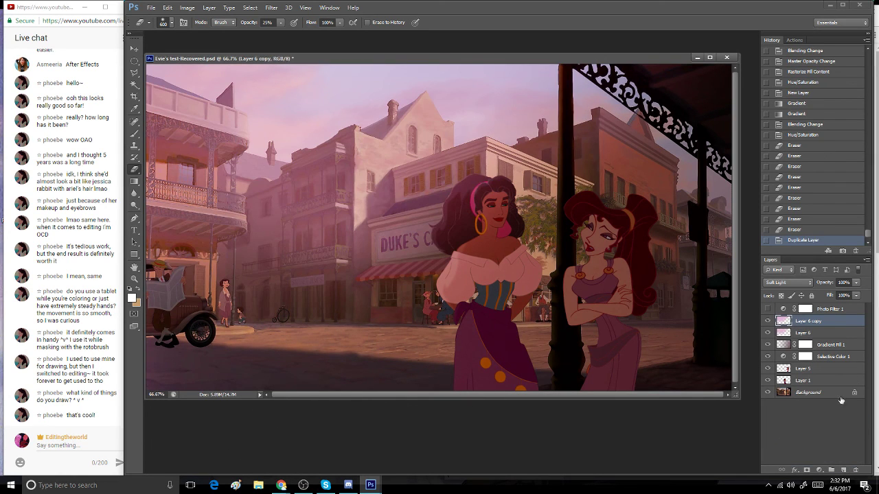
{"action": "left_click", "coordinate": [812, 230]}
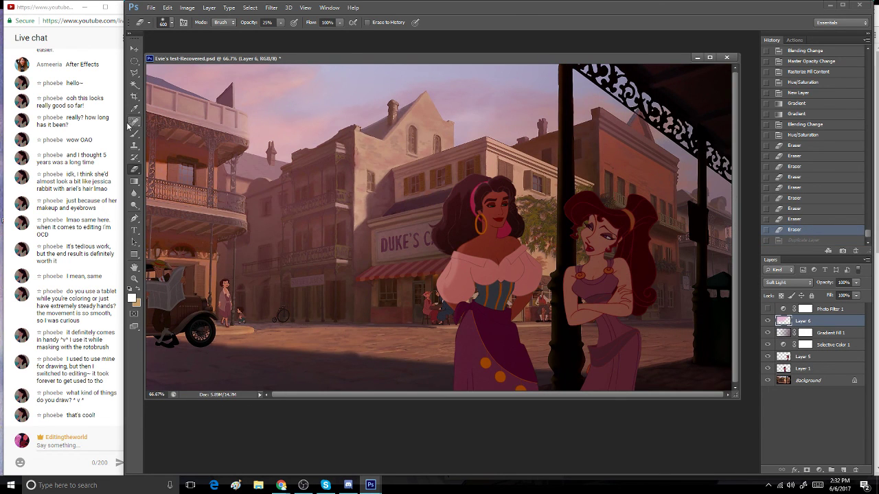
{"action": "left_click", "coordinate": [134, 145]}
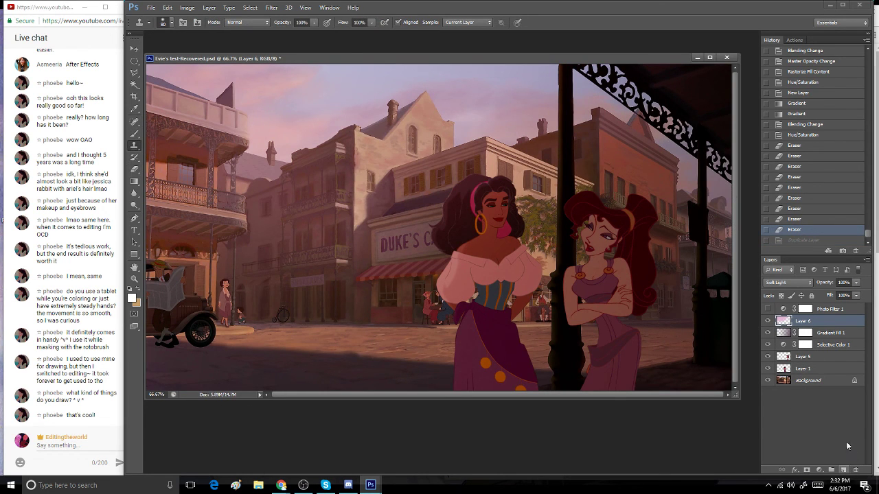
- Compare the scene with and without Layer 6, and preview the effect of the Photo Filter 1 layer
{"action": "left_click_drag", "start_coordinate": [768, 321], "coordinate": [768, 337]}
{"action": "left_click", "coordinate": [767, 335]}
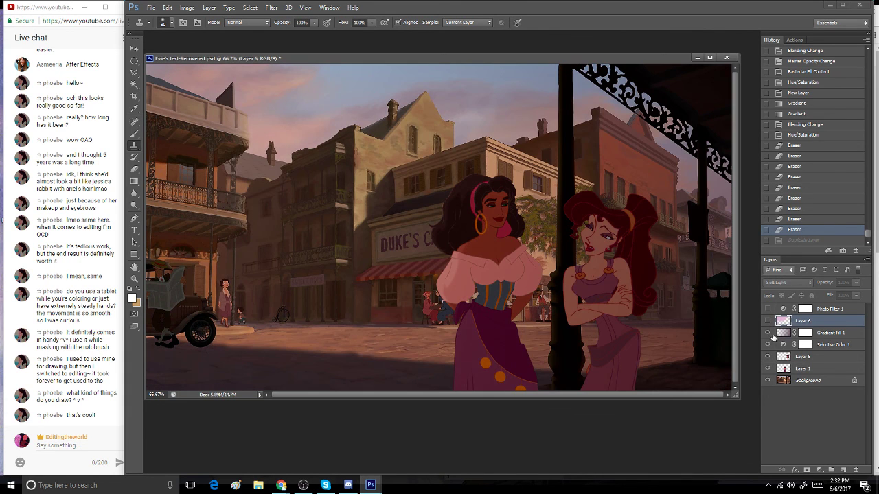
{"action": "left_click", "coordinate": [768, 322]}
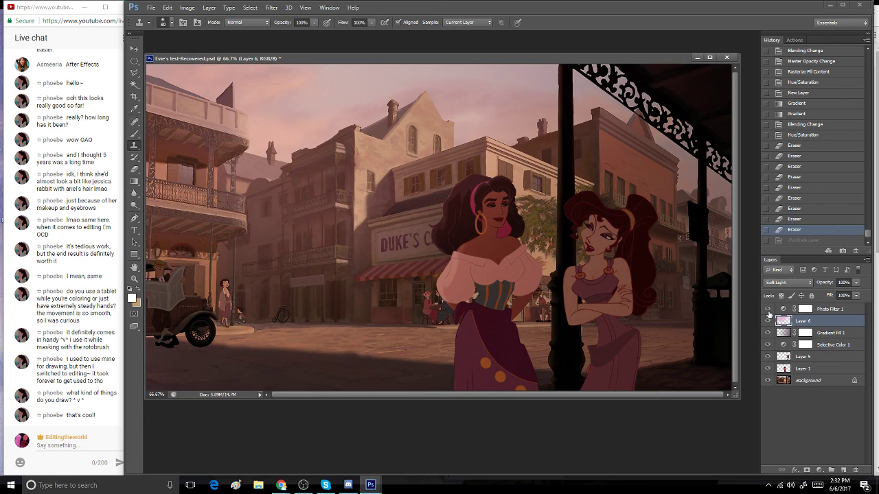
{"action": "left_click", "coordinate": [854, 453]}
{"action": "left_click", "coordinate": [767, 309]}
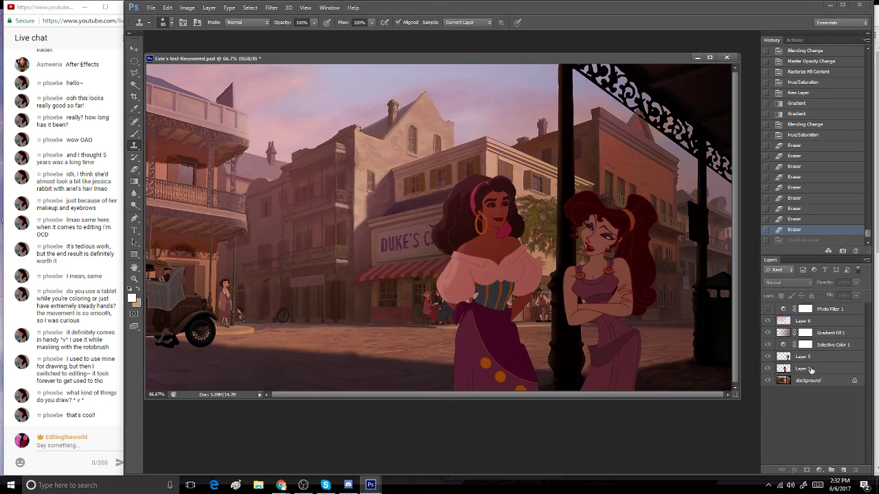
- Add a new empty layer between Selective Color 1 and Gradient Fill 1 for painting shading on the women
{"action": "left_click_drag", "start_coordinate": [840, 333], "coordinate": [833, 345]}
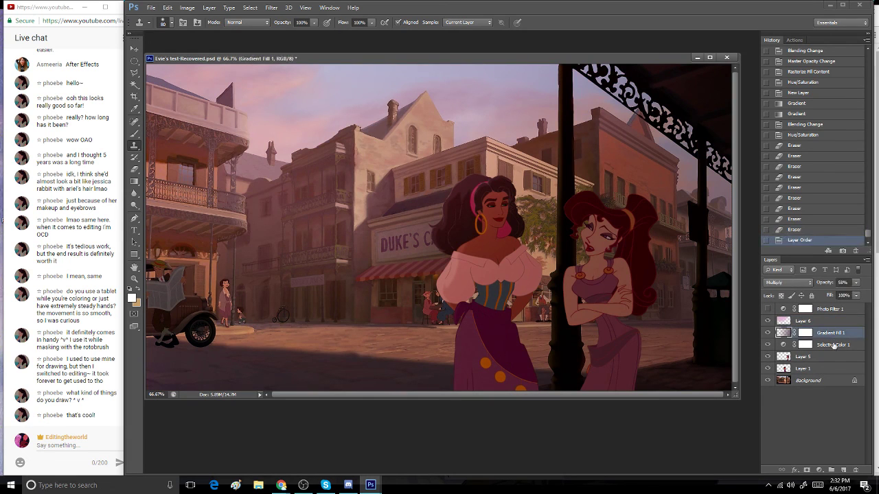
{"action": "left_click", "coordinate": [843, 469]}
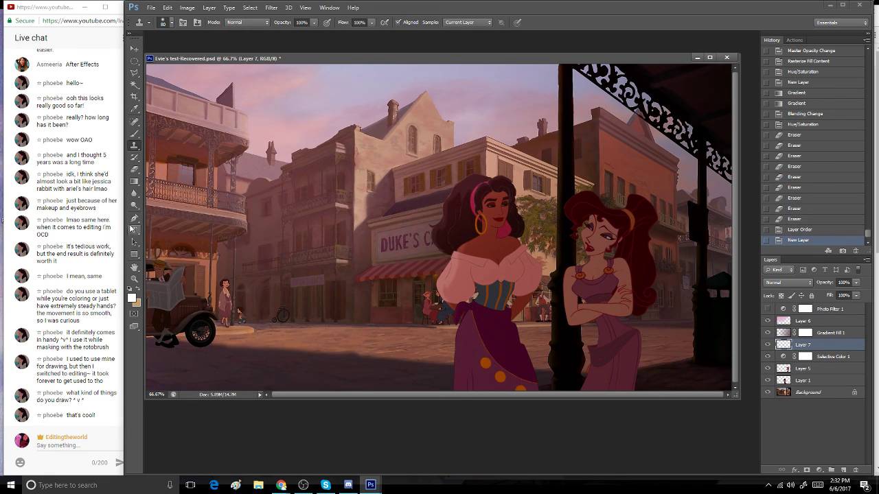
{"action": "left_click", "coordinate": [134, 279]}
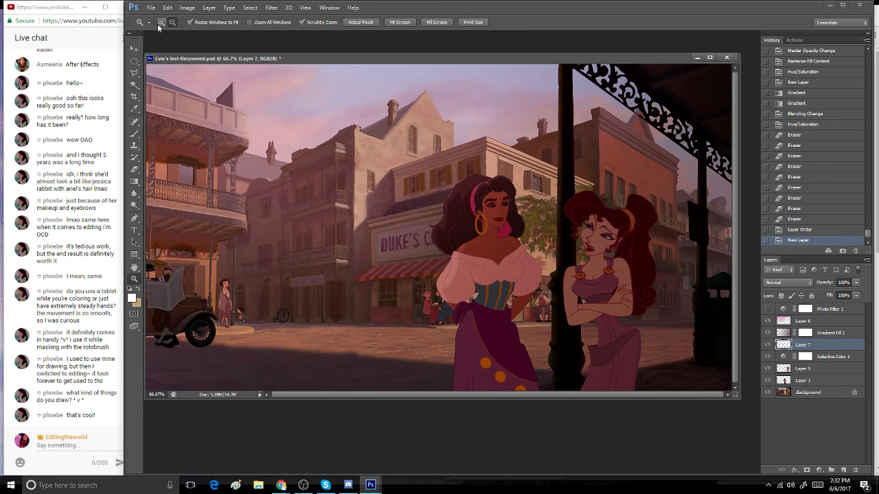
{"action": "left_click", "coordinate": [603, 251]}
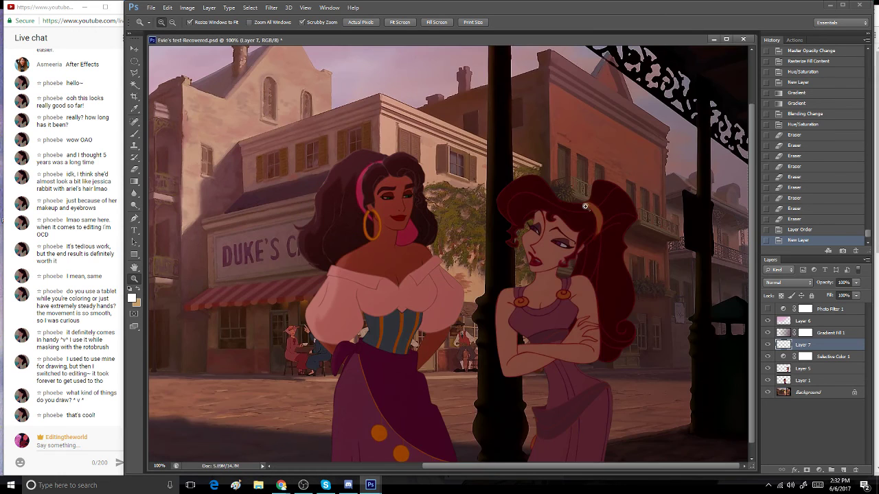
{"action": "left_click", "coordinate": [451, 238]}
{"action": "left_click", "coordinate": [135, 136]}
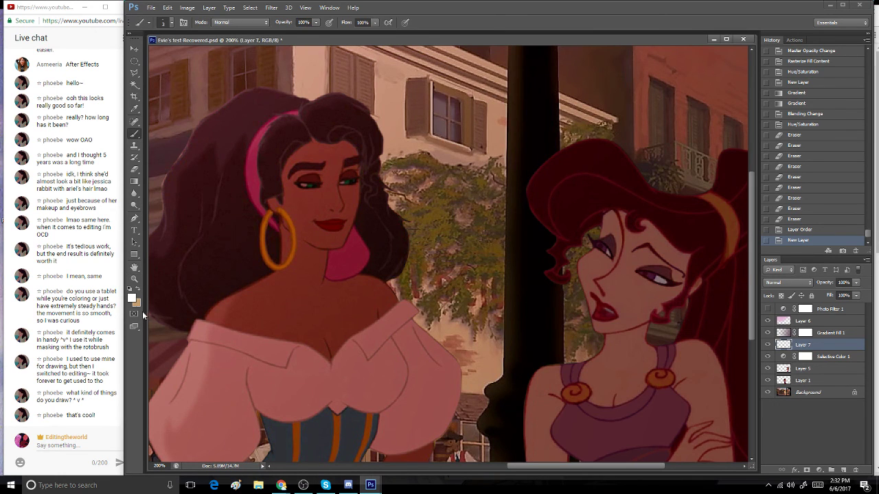
{"action": "left_click", "coordinate": [131, 300]}
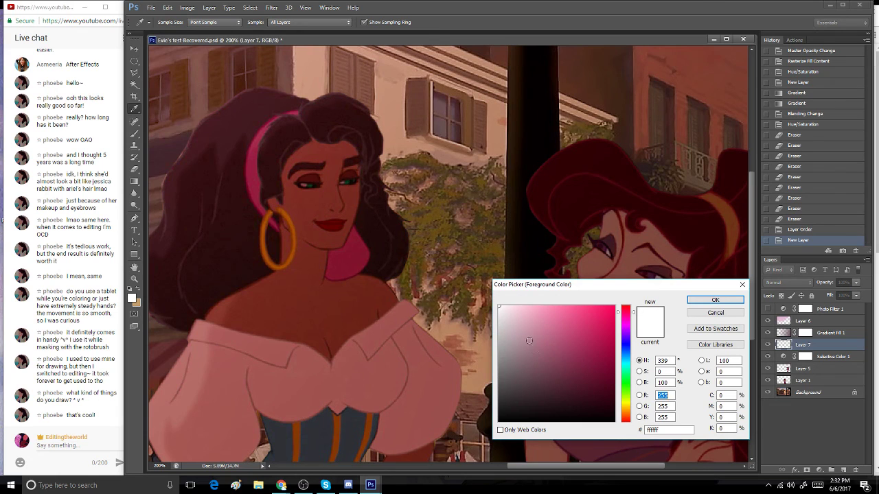
{"action": "left_click", "coordinate": [715, 300]}
- With Layer 6 hidden, set Gradient Fill 1 to Normal at 100% opacity and sample its mauve tone as the foreground color
{"action": "left_click", "coordinate": [821, 333]}
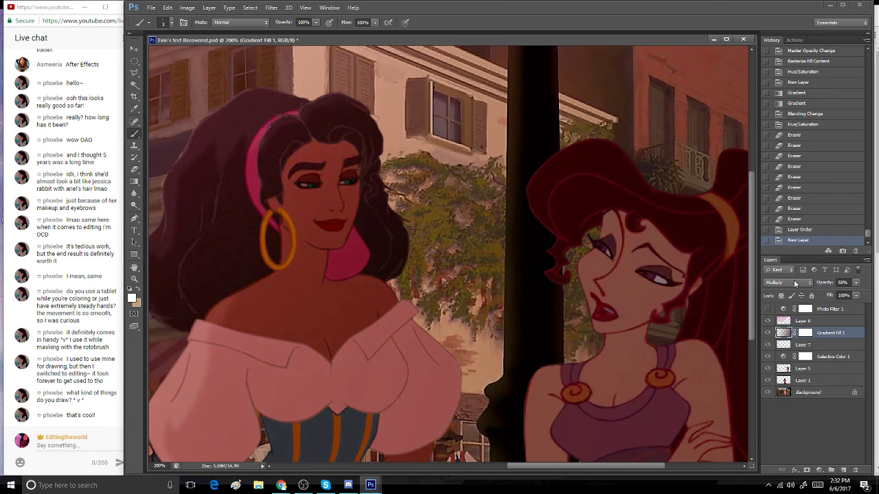
{"action": "left_click", "coordinate": [789, 283]}
{"action": "key", "text": "Escape"}
{"action": "left_click", "coordinate": [767, 320]}
{"action": "left_click", "coordinate": [790, 283]}
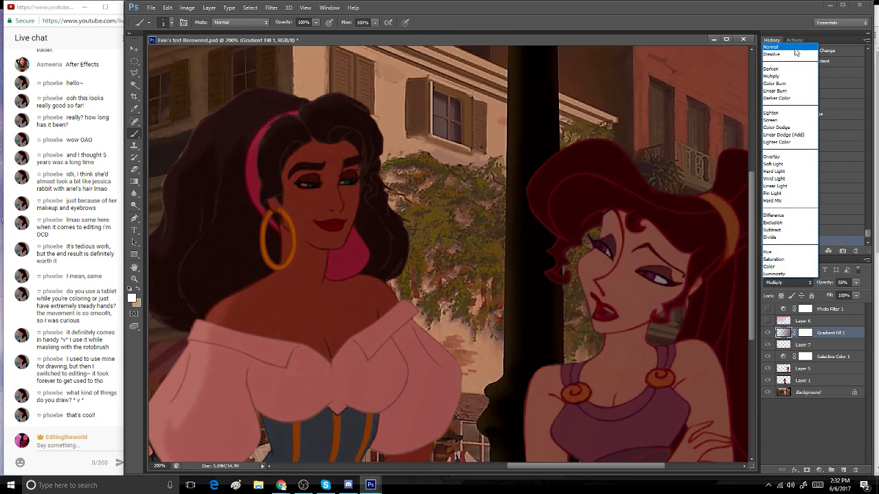
{"action": "left_click", "coordinate": [782, 47]}
{"action": "left_click", "coordinate": [856, 282]}
{"action": "left_click_drag", "start_coordinate": [876, 300], "coordinate": [876, 304]}
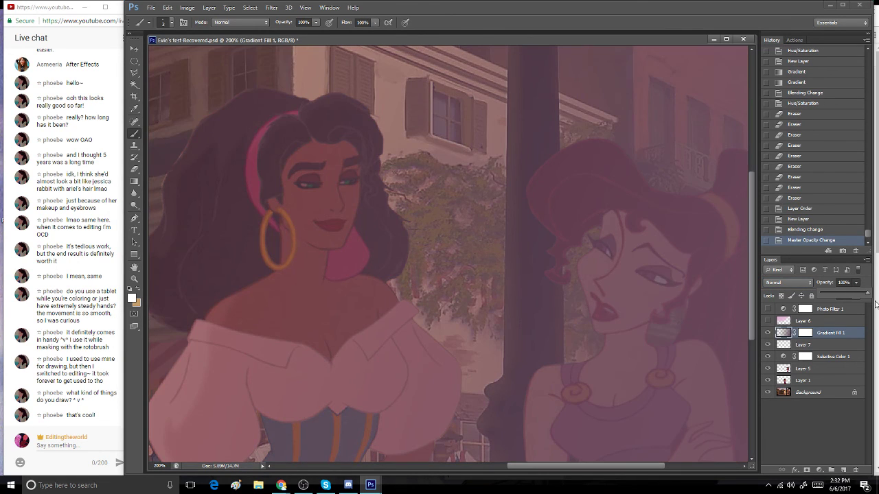
{"action": "left_click", "coordinate": [134, 108]}
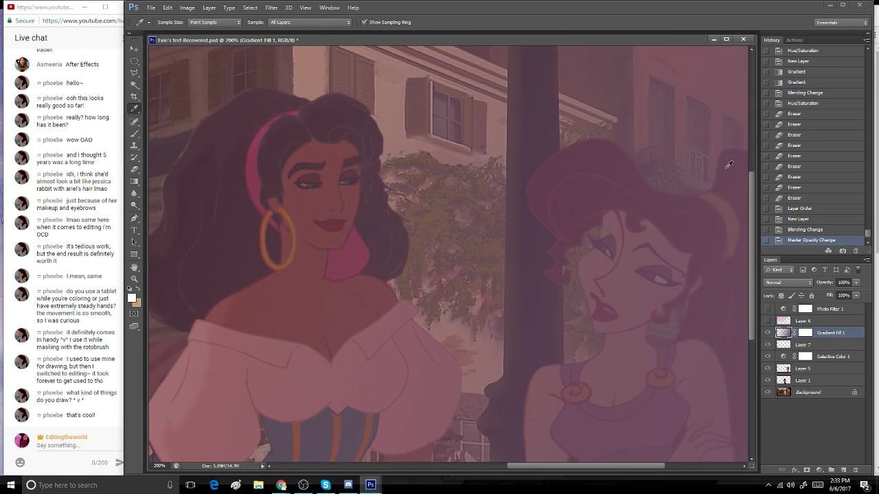
{"action": "left_click", "coordinate": [730, 79]}
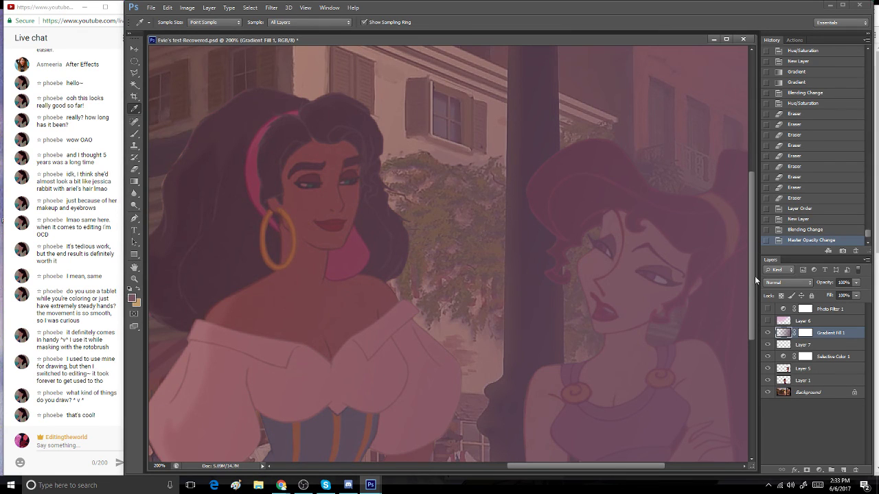
- Return the document to the New Layer history state and hide Gradient Fill 1
{"action": "left_click", "coordinate": [767, 332]}
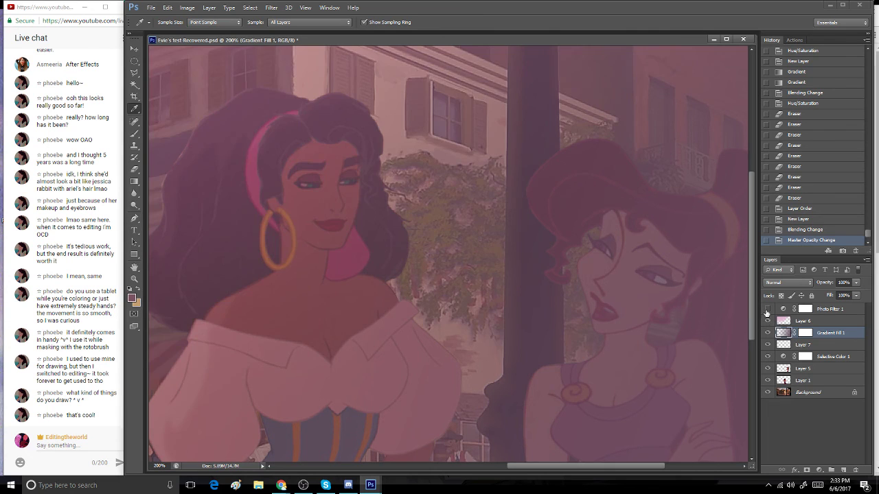
{"action": "left_click", "coordinate": [767, 332]}
{"action": "left_click", "coordinate": [802, 219]}
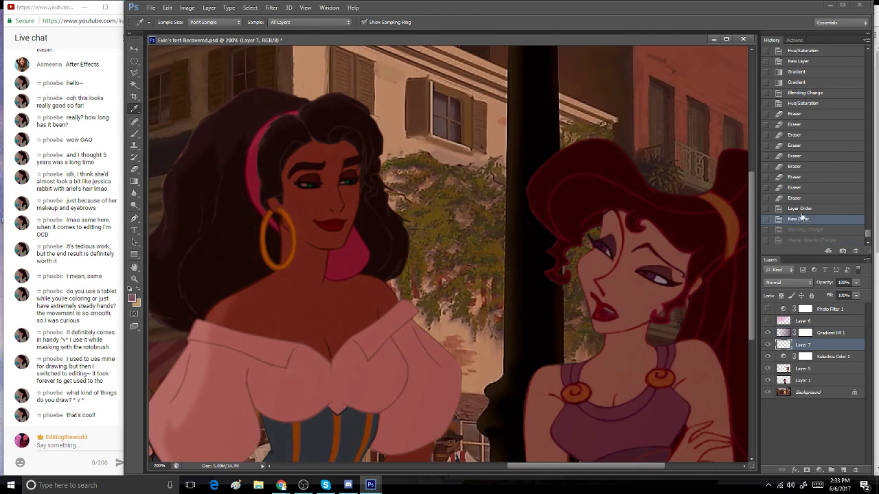
{"action": "left_click", "coordinate": [768, 332]}
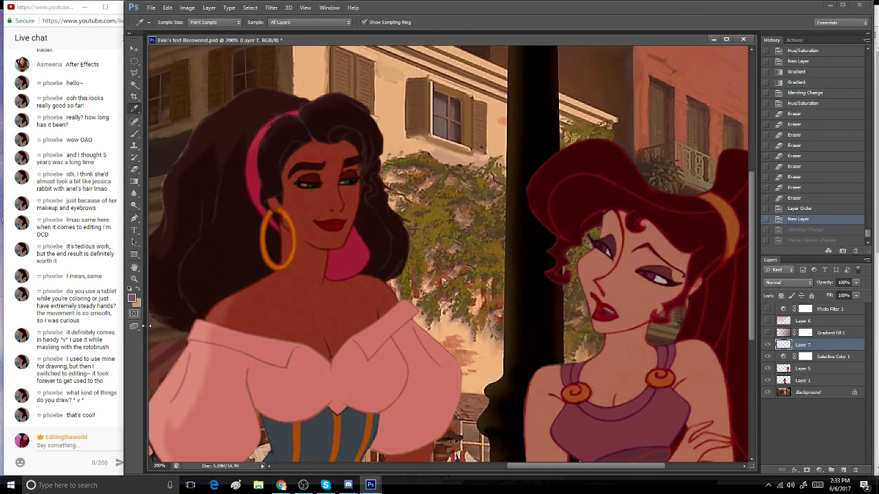
- Set the foreground color to dark plum #4b2633 and choose the Soft Round brush for Layer 7
{"action": "left_click", "coordinate": [134, 278]}
{"action": "left_click", "coordinate": [699, 414]}
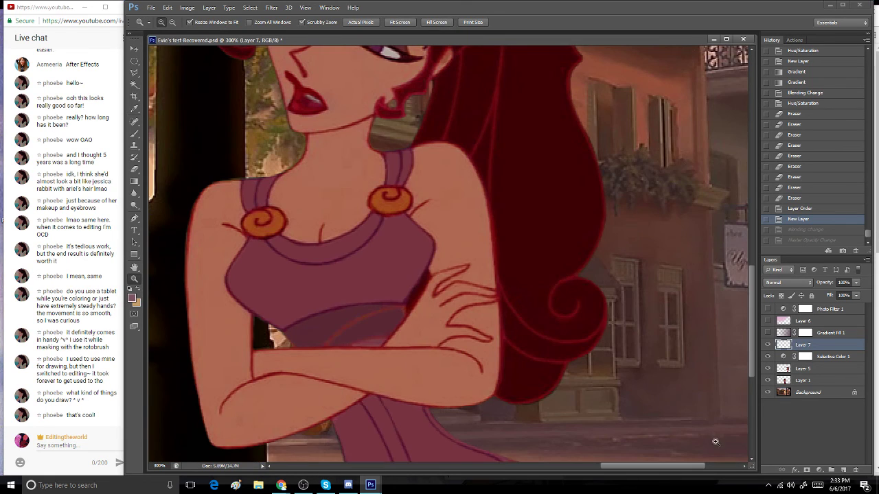
{"action": "left_click_drag", "start_coordinate": [753, 287], "coordinate": [742, 244]}
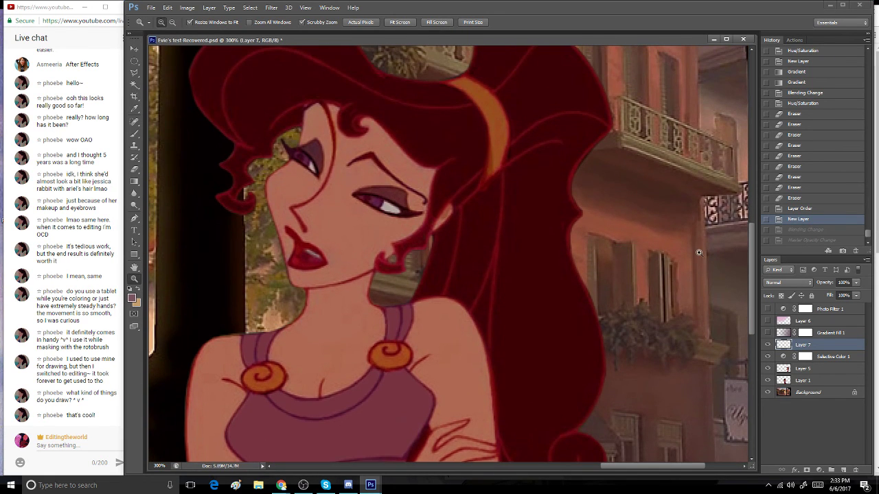
{"action": "left_click", "coordinate": [134, 133]}
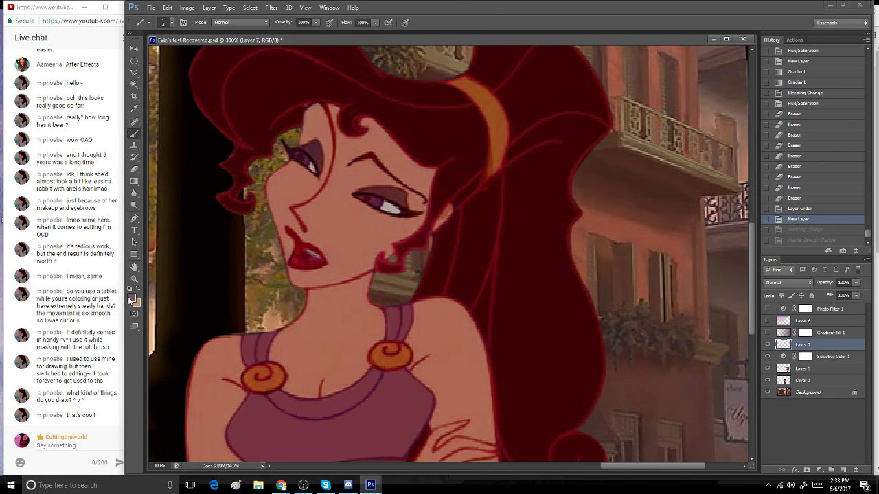
{"action": "left_click", "coordinate": [131, 298]}
{"action": "left_click", "coordinate": [556, 388]}
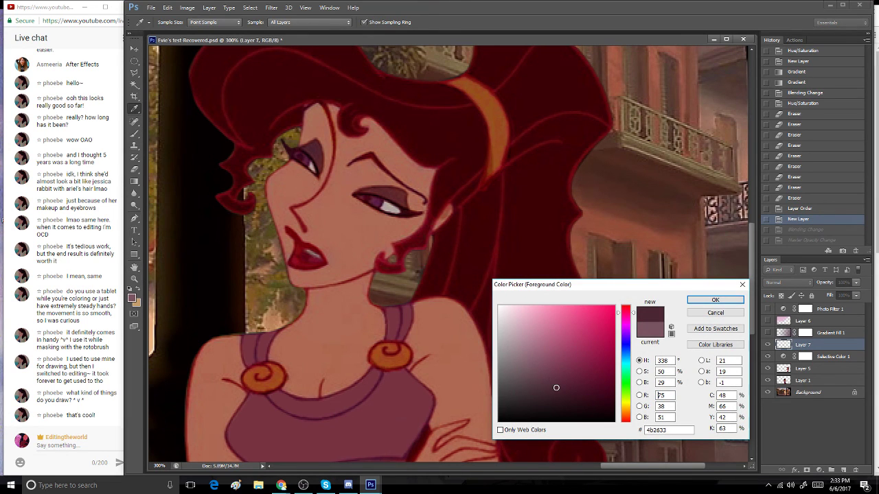
{"action": "left_click", "coordinate": [714, 300]}
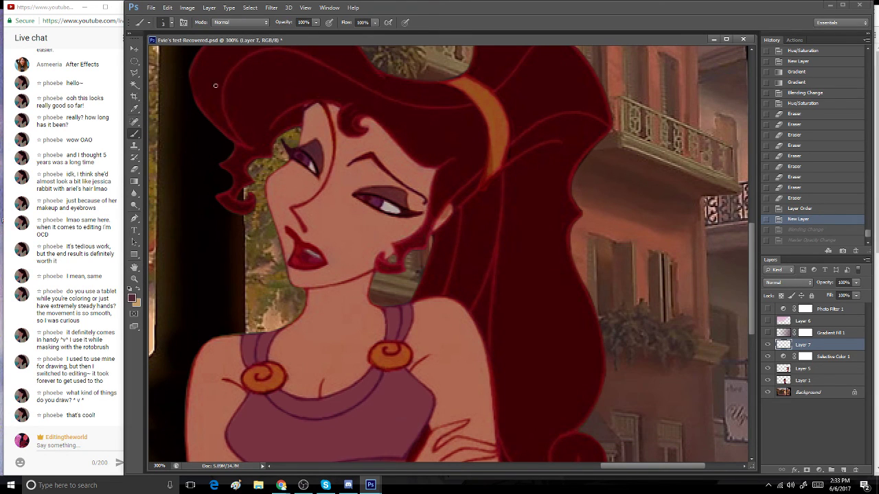
{"action": "left_click", "coordinate": [165, 23]}
{"action": "left_click", "coordinate": [155, 92]}
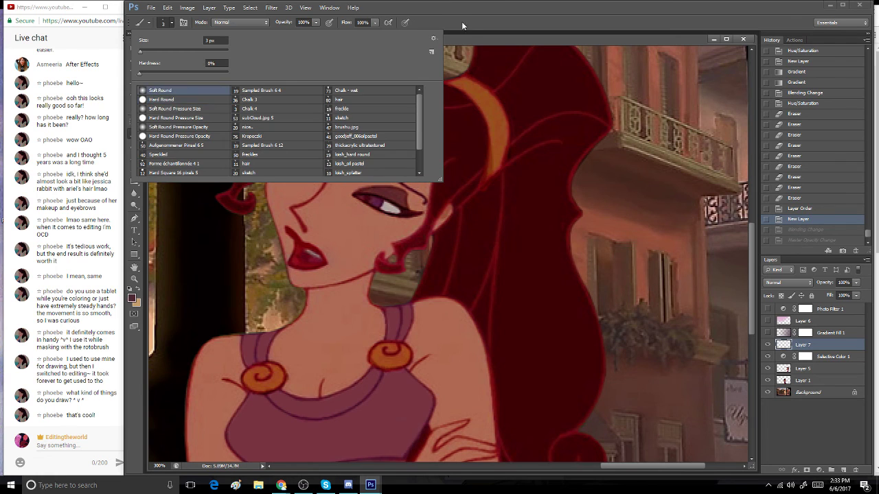
{"action": "left_click", "coordinate": [461, 21]}
- Paint a first 7 px shadow stroke beside the dark-haired woman's nose and set Layer 7 to Multiply
{"action": "left_click_drag", "start_coordinate": [591, 469], "coordinate": [544, 486]}
{"action": "left_click_drag", "start_coordinate": [753, 279], "coordinate": [750, 246]}
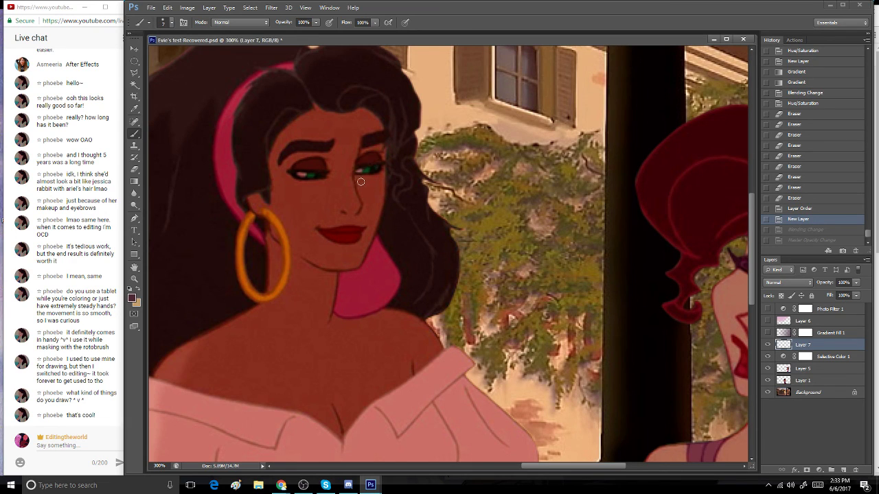
{"action": "left_click_drag", "start_coordinate": [357, 176], "coordinate": [359, 191]}
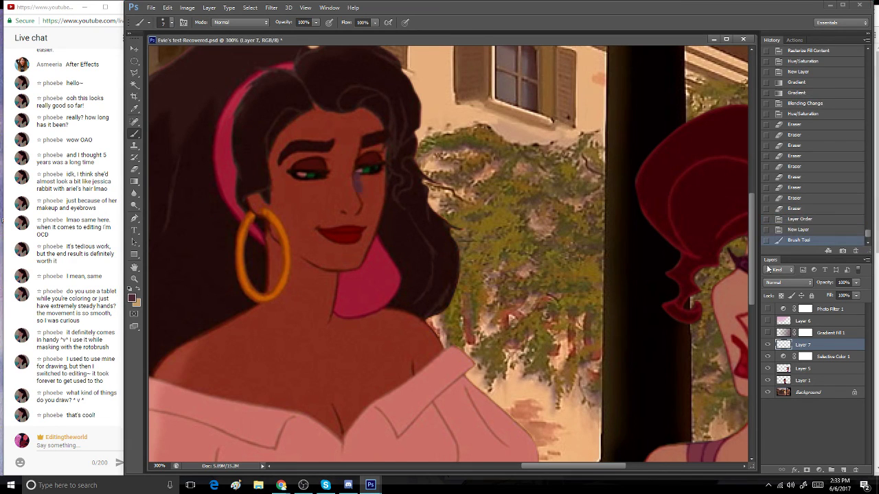
{"action": "left_click", "coordinate": [782, 282]}
{"action": "left_click", "coordinate": [789, 82]}
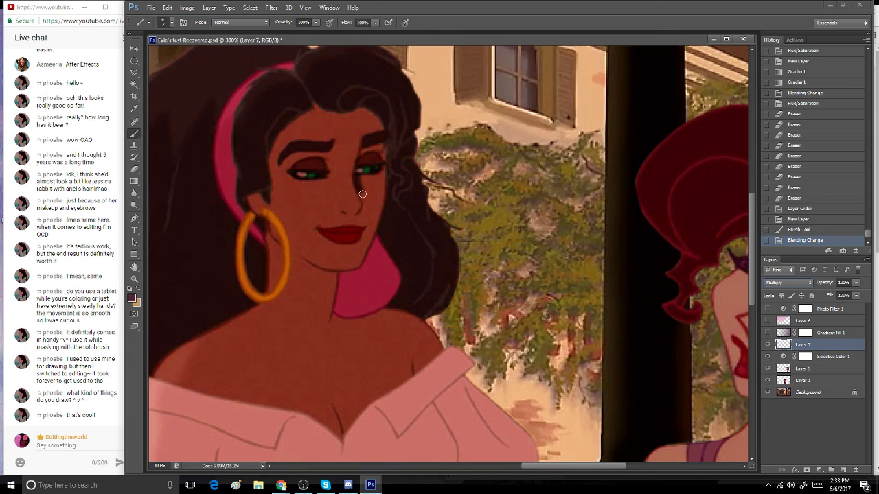
- Paint shadows along the dark-haired woman's nose, far cheek, jaw and lower lip on Layer 7, and step back the last stroke
{"action": "left_click_drag", "start_coordinate": [356, 181], "coordinate": [359, 200]}
{"action": "left_click_drag", "start_coordinate": [357, 184], "coordinate": [362, 220]}
{"action": "left_click_drag", "start_coordinate": [378, 175], "coordinate": [382, 215]}
{"action": "left_click_drag", "start_coordinate": [383, 192], "coordinate": [367, 260]}
{"action": "left_click_drag", "start_coordinate": [375, 222], "coordinate": [362, 258]}
{"action": "mouse_move", "coordinate": [380, 205]}
{"action": "left_mouse_down"}
{"action": "mouse_move", "coordinate": [364, 258]}
{"action": "mouse_move", "coordinate": [355, 267]}
{"action": "mouse_move", "coordinate": [328, 260]}
{"action": "left_mouse_up"}
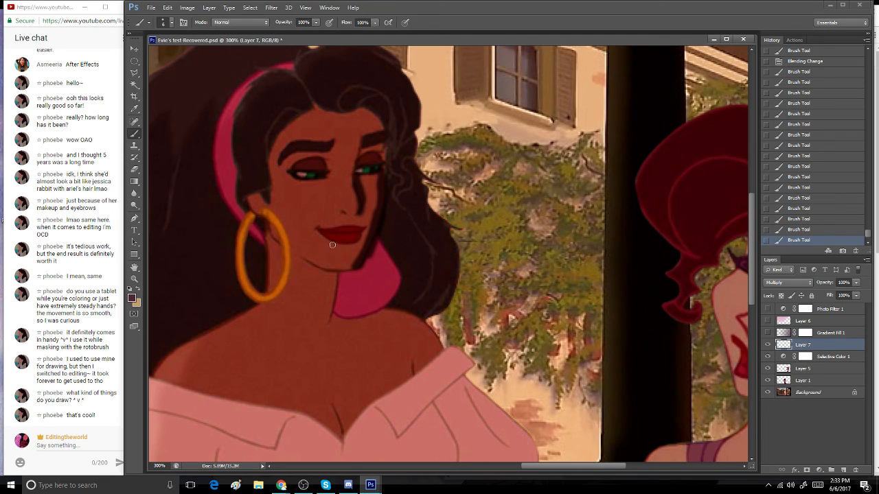
{"action": "left_click_drag", "start_coordinate": [337, 245], "coordinate": [360, 242]}
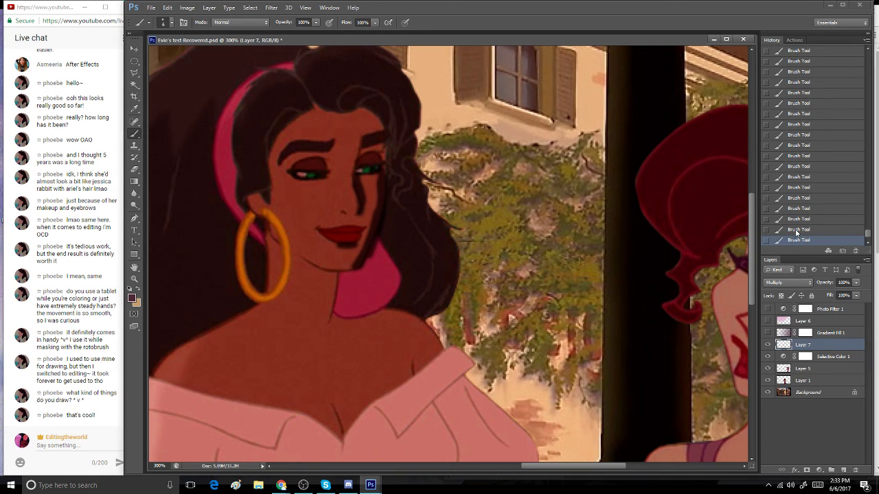
{"action": "left_click", "coordinate": [798, 231]}
- Change Layer 7 to Soft Light and deepen the shading on the dark-haired woman's far eyelid, cheek, jaw and chin
{"action": "left_click", "coordinate": [801, 282]}
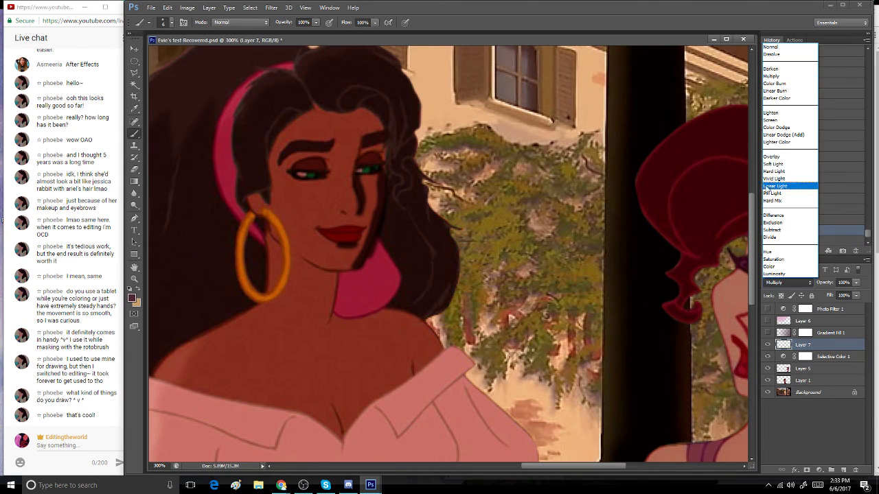
{"action": "left_click", "coordinate": [786, 173]}
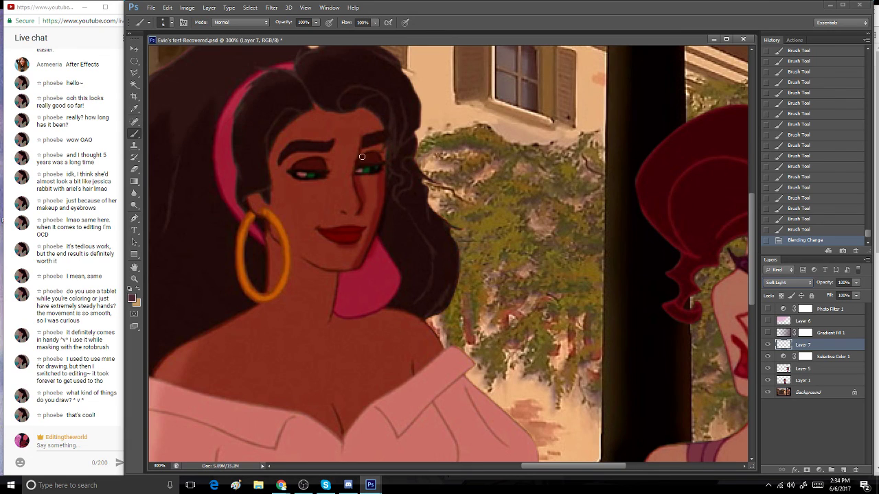
{"action": "left_click_drag", "start_coordinate": [366, 154], "coordinate": [386, 158]}
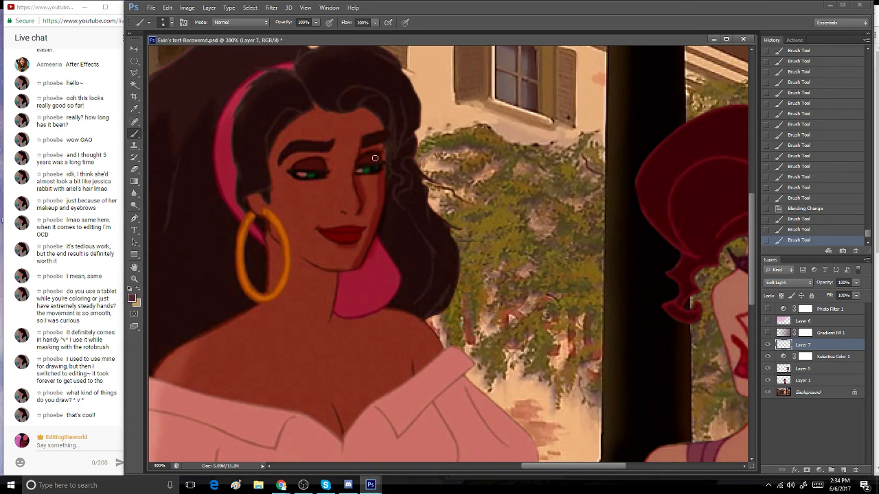
{"action": "left_click_drag", "start_coordinate": [373, 217], "coordinate": [362, 219]}
{"action": "left_click_drag", "start_coordinate": [375, 189], "coordinate": [366, 249]}
{"action": "left_click_drag", "start_coordinate": [368, 216], "coordinate": [357, 261]}
{"action": "left_click_drag", "start_coordinate": [358, 250], "coordinate": [340, 277]}
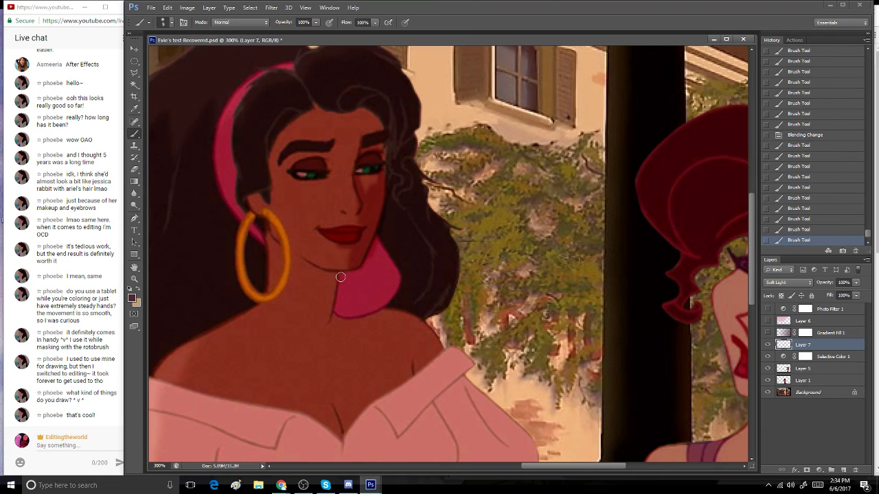
- Shade the edge of the dark-haired woman's neck on Layer 7 with a 15 px soft brush
{"action": "key", "text": "bracketright"}
{"action": "key", "text": "bracketright"}
{"action": "key", "text": "bracketright"}
{"action": "key", "text": "bracketright"}
{"action": "key", "text": "bracketright"}
{"action": "key", "text": "bracketright"}
{"action": "mouse_move", "coordinate": [622, 466]}
{"action": "left_mouse_down"}
{"action": "mouse_move", "coordinate": [653, 471]}
{"action": "mouse_move", "coordinate": [625, 471]}
{"action": "left_mouse_up"}
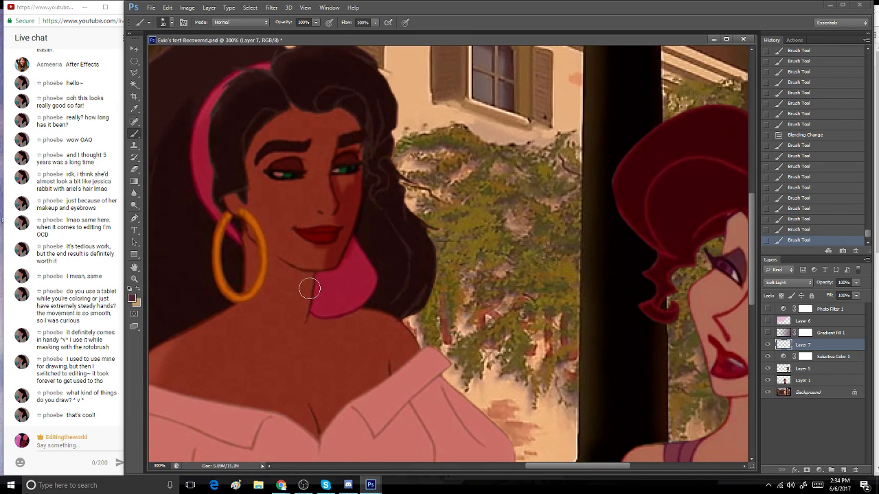
{"action": "key", "text": "bracketleft"}
{"action": "left_click_drag", "start_coordinate": [314, 276], "coordinate": [302, 328]}
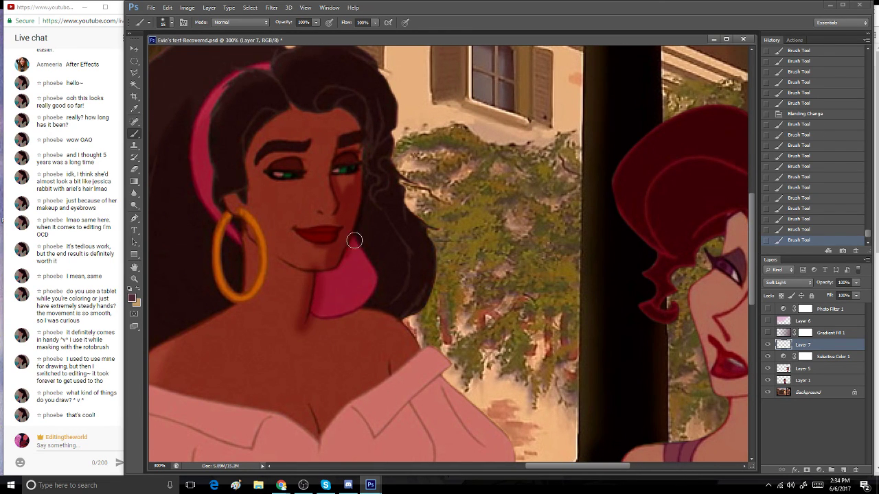
- Paint shadows over the pink ribbon beside the dark-haired woman's neck and along the curls above her forehead
{"action": "left_click_drag", "start_coordinate": [353, 249], "coordinate": [368, 274]}
{"action": "mouse_move", "coordinate": [368, 273]}
{"action": "left_mouse_down"}
{"action": "mouse_move", "coordinate": [355, 309]}
{"action": "mouse_move", "coordinate": [363, 298]}
{"action": "left_mouse_up"}
{"action": "mouse_move", "coordinate": [364, 289]}
{"action": "left_mouse_down"}
{"action": "mouse_move", "coordinate": [366, 263]}
{"action": "mouse_move", "coordinate": [354, 249]}
{"action": "left_mouse_up"}
{"action": "mouse_move", "coordinate": [352, 248]}
{"action": "left_mouse_down"}
{"action": "mouse_move", "coordinate": [315, 301]}
{"action": "mouse_move", "coordinate": [325, 328]}
{"action": "left_mouse_up"}
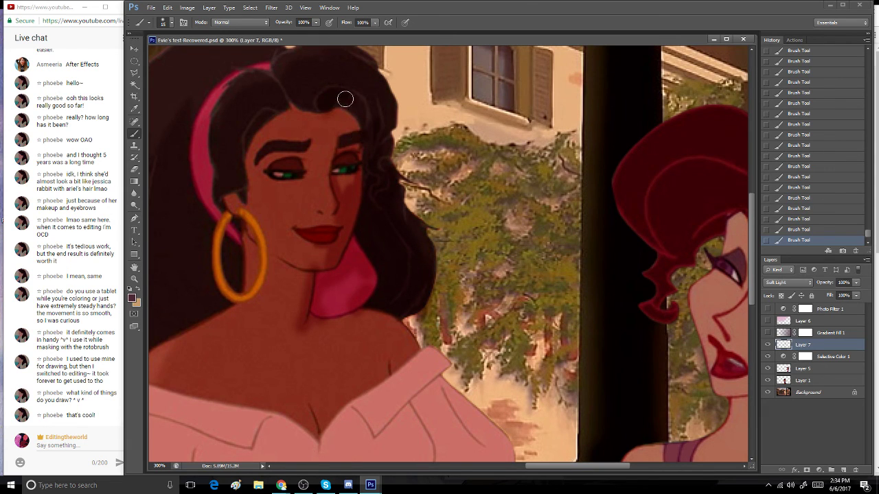
{"action": "left_click_drag", "start_coordinate": [326, 115], "coordinate": [345, 110]}
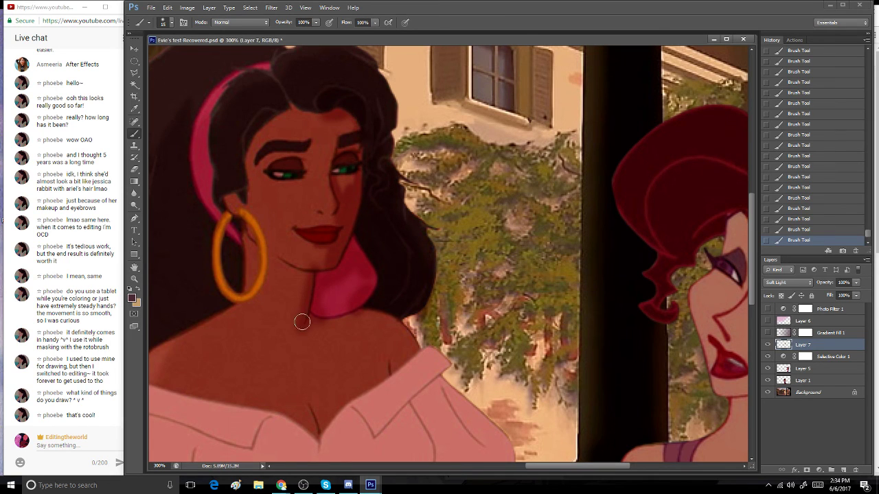
- Try shading the far sleeve of the dark-haired woman's blouse on Layer 7 with a 40 px brush, and step back one stroke
{"action": "scroll", "coordinate": [631, 287], "scroll_direction": "down", "scroll_amount": 5}
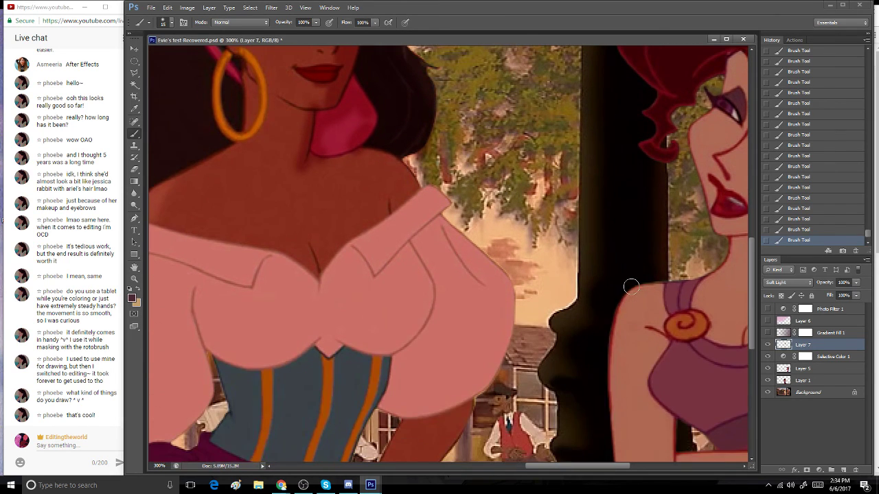
{"action": "left_click", "coordinate": [135, 279]}
{"action": "left_click", "coordinate": [172, 23]}
{"action": "left_click", "coordinate": [313, 278]}
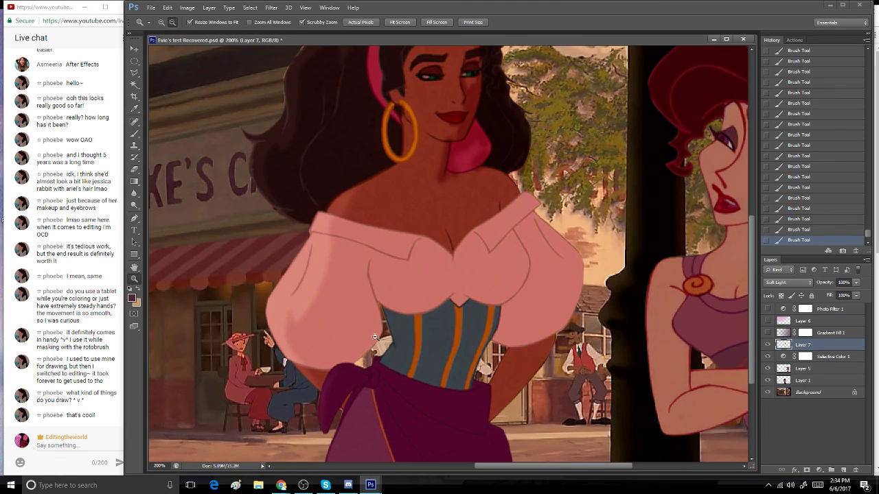
{"action": "left_click", "coordinate": [520, 416]}
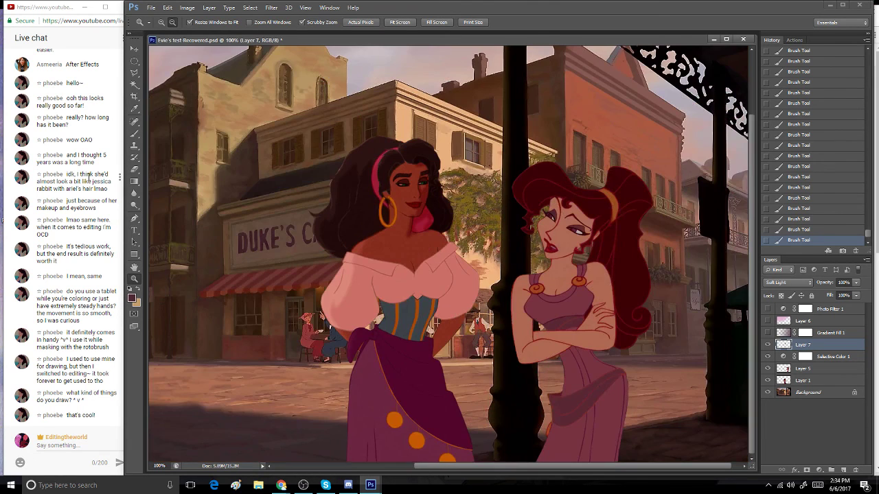
{"action": "key", "text": "b"}
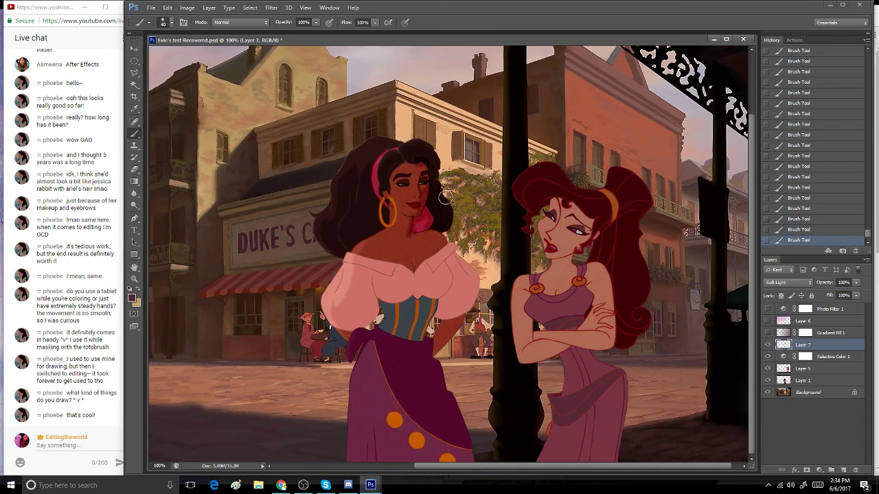
{"action": "left_click_drag", "start_coordinate": [451, 265], "coordinate": [454, 294]}
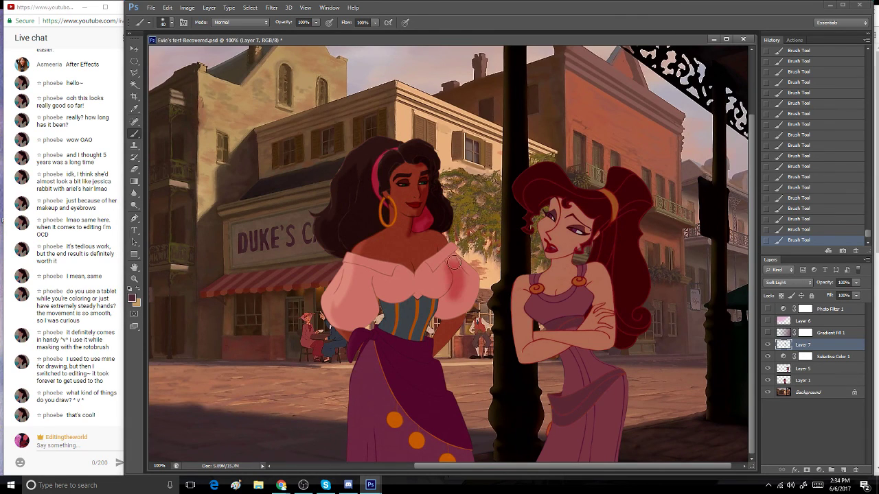
{"action": "left_click", "coordinate": [808, 232]}
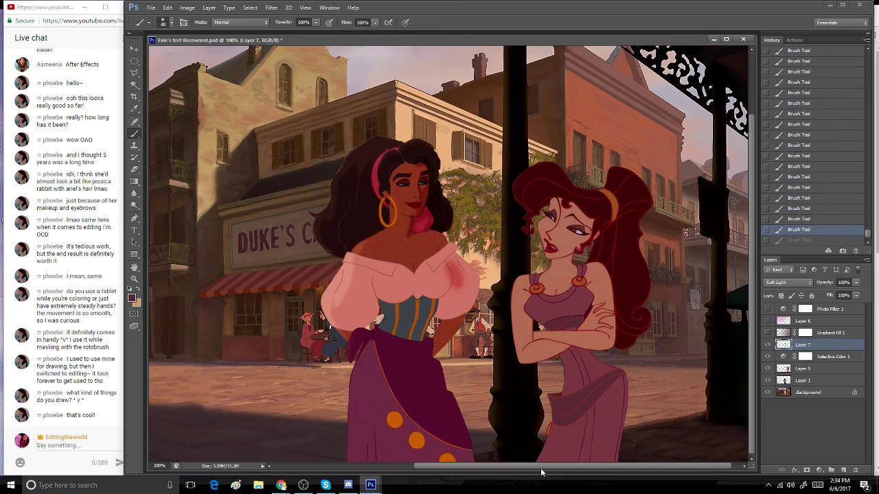
{"action": "left_click_drag", "start_coordinate": [540, 467], "coordinate": [559, 475]}
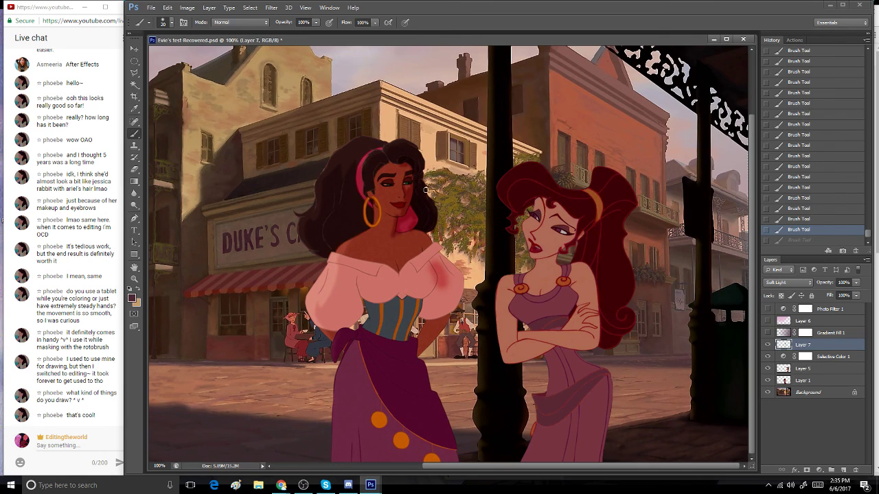
- Dab a 20 px shadow beneath the pink ribbon and soften Layer 7 with a Gaussian Blur of slightly reduced radius
{"action": "left_click", "coordinate": [416, 235]}
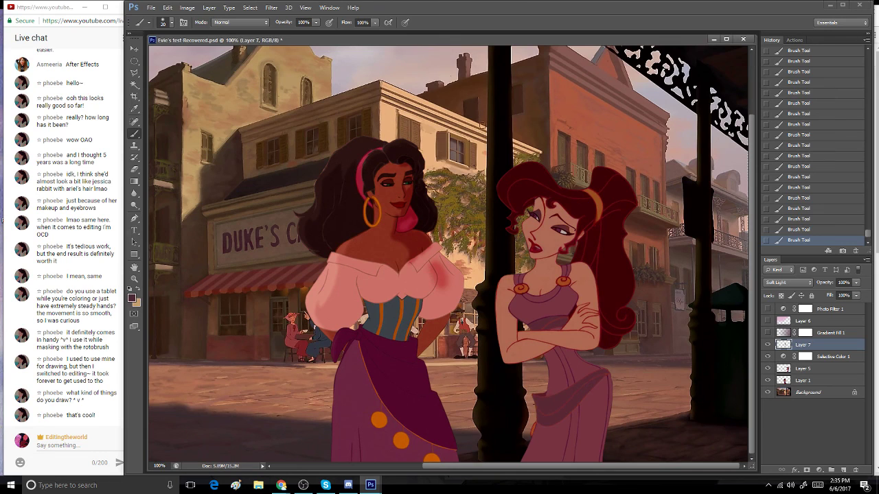
{"action": "left_click", "coordinate": [271, 7]}
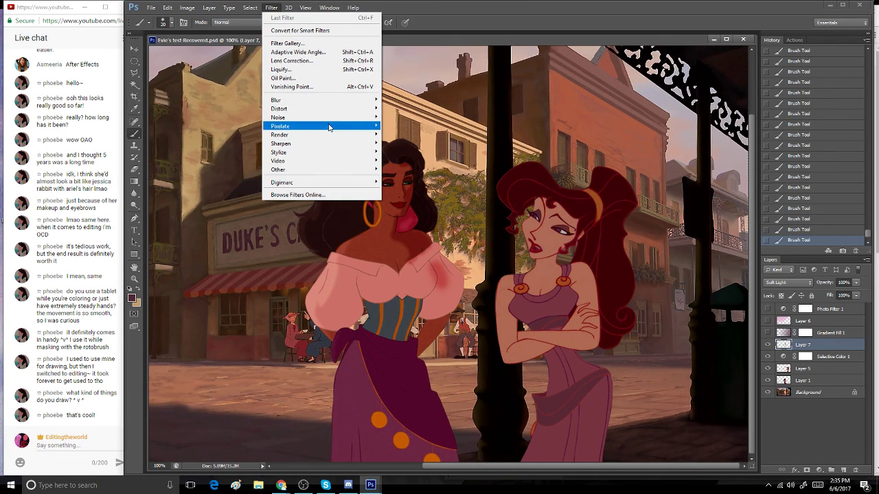
{"action": "mouse_move", "coordinate": [323, 100]}
{"action": "left_click", "coordinate": [406, 164]}
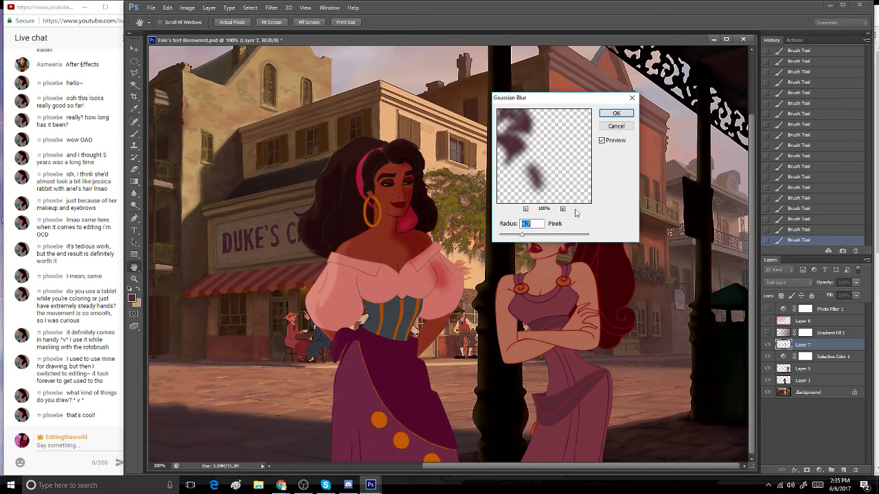
{"action": "left_click_drag", "start_coordinate": [523, 235], "coordinate": [520, 238]}
{"action": "left_click", "coordinate": [616, 114]}
- Lightly erase excess Layer 7 shading around the dark-haired woman's far eye, lips and chin with a 20 px low-opacity eraser
{"action": "left_click", "coordinate": [136, 277]}
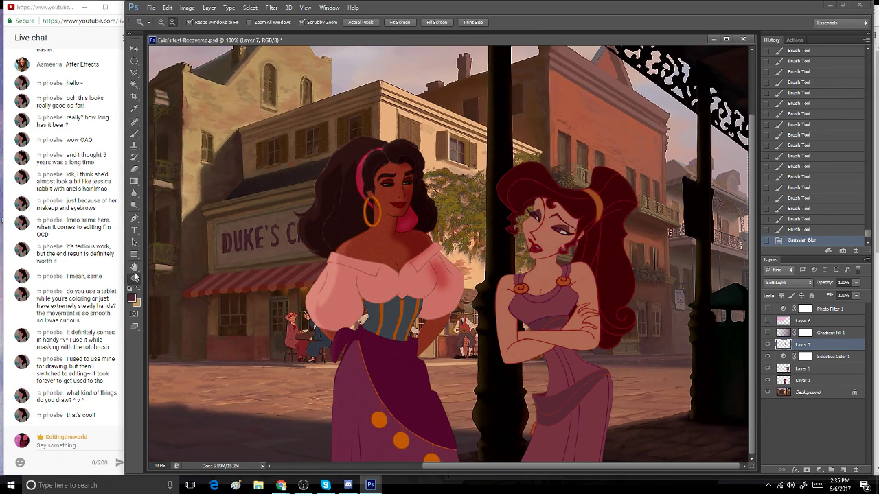
{"action": "left_click", "coordinate": [161, 23]}
{"action": "left_click", "coordinate": [410, 225]}
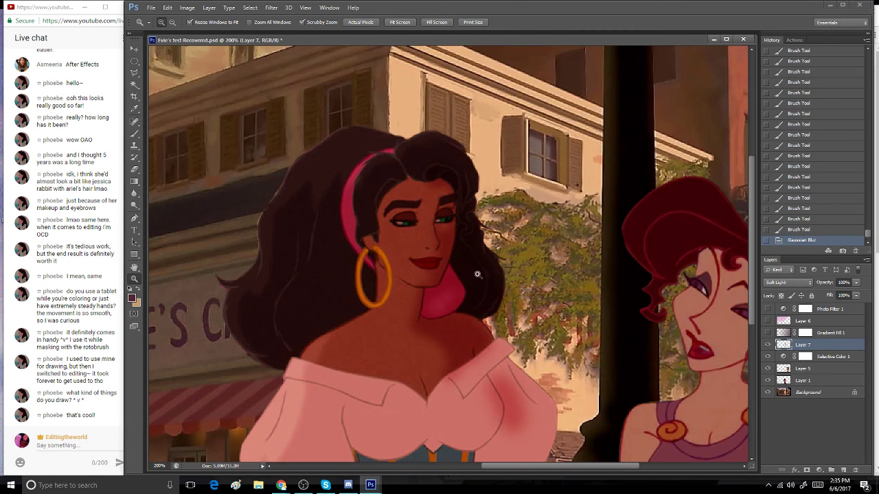
{"action": "left_click", "coordinate": [477, 275]}
{"action": "left_click", "coordinate": [136, 169]}
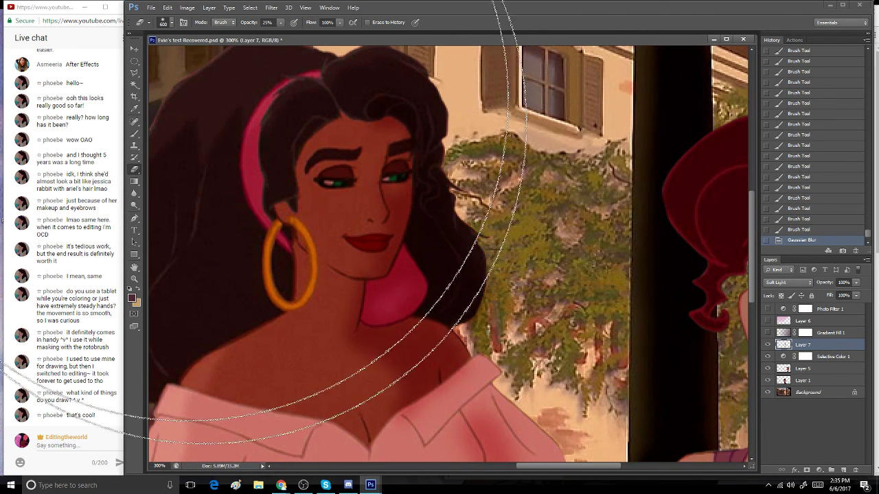
{"action": "left_click", "coordinate": [171, 25]}
{"action": "left_click", "coordinate": [405, 20]}
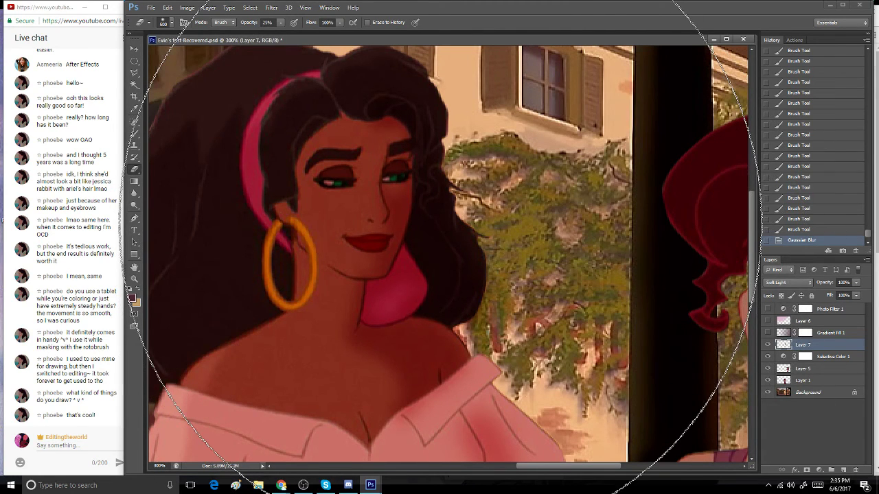
{"action": "key", "text": "bracketleft"}
{"action": "key", "text": "bracketleft"}
{"action": "key", "text": "bracketleft"}
{"action": "key", "text": "bracketleft"}
{"action": "key", "text": "bracketleft"}
{"action": "key", "text": "bracketleft"}
{"action": "key", "text": "bracketleft"}
{"action": "key", "text": "bracketleft"}
{"action": "key", "text": "bracketleft"}
{"action": "key", "text": "bracketleft"}
{"action": "key", "text": "bracketleft"}
{"action": "key", "text": "bracketleft"}
{"action": "key", "text": "bracketleft"}
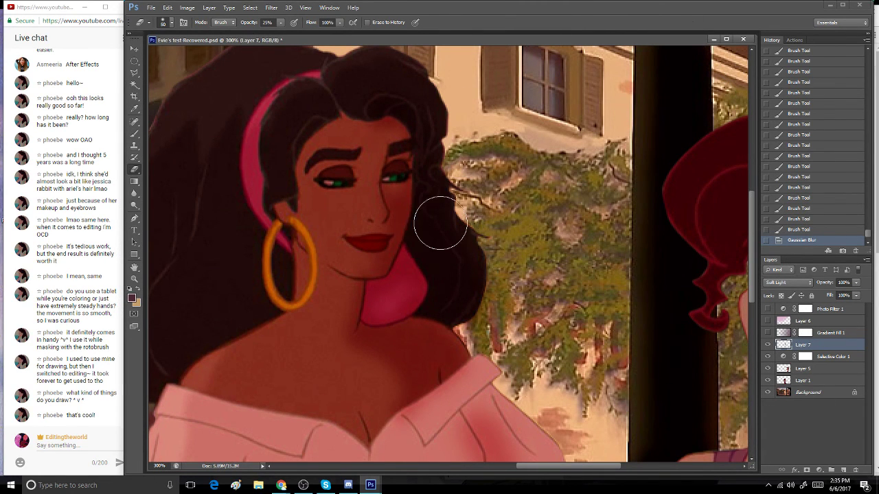
{"action": "key", "text": "bracketleft"}
{"action": "key", "text": "bracketleft"}
{"action": "key", "text": "bracketleft"}
{"action": "key", "text": "bracketleft"}
{"action": "key", "text": "bracketleft"}
{"action": "key", "text": "bracketleft"}
{"action": "key", "text": "bracketleft"}
{"action": "key", "text": "bracketleft"}
{"action": "key", "text": "bracketleft"}
{"action": "key", "text": "bracketleft"}
{"action": "key", "text": "bracketright"}
{"action": "mouse_move", "coordinate": [398, 190]}
{"action": "left_mouse_down"}
{"action": "mouse_move", "coordinate": [398, 208]}
{"action": "mouse_move", "coordinate": [392, 196]}
{"action": "mouse_move", "coordinate": [401, 196]}
{"action": "left_mouse_up"}
{"action": "left_click_drag", "start_coordinate": [375, 248], "coordinate": [376, 241]}
{"action": "left_click", "coordinate": [359, 271]}
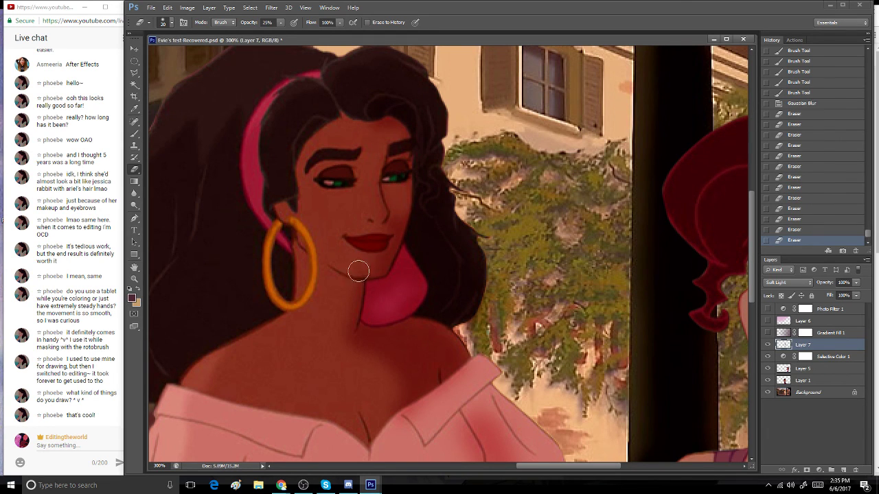
{"action": "left_click_drag", "start_coordinate": [357, 271], "coordinate": [356, 264]}
- Lighten the Layer 7 shading along the dark-haired woman's forehead and nose, the pink ribbon, and the base of her neck
{"action": "left_click_drag", "start_coordinate": [382, 131], "coordinate": [382, 185]}
{"action": "left_click_drag", "start_coordinate": [387, 149], "coordinate": [383, 185]}
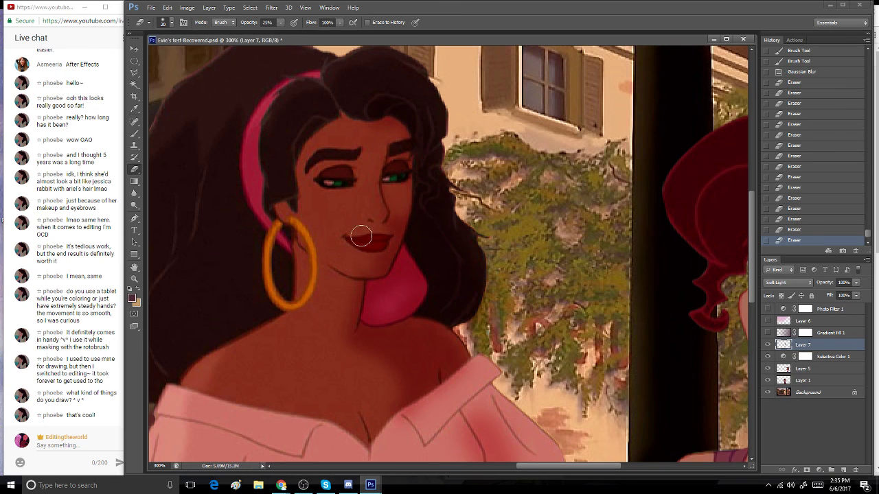
{"action": "mouse_move", "coordinate": [381, 303]}
{"action": "left_mouse_down"}
{"action": "mouse_move", "coordinate": [403, 276]}
{"action": "mouse_move", "coordinate": [387, 308]}
{"action": "left_mouse_up"}
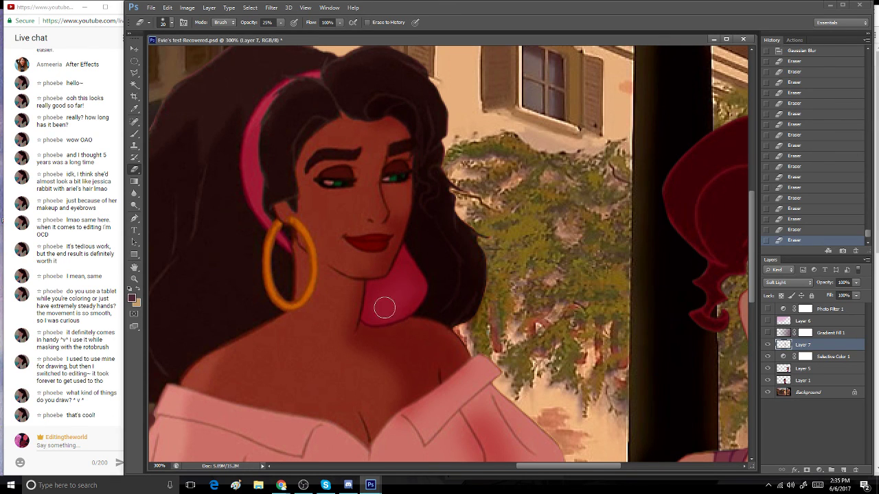
{"action": "mouse_move", "coordinate": [346, 329]}
{"action": "left_mouse_down"}
{"action": "mouse_move", "coordinate": [344, 358]}
{"action": "mouse_move", "coordinate": [386, 369]}
{"action": "left_mouse_up"}
- Set the eraser's opacity to 100% and remove the shading from the far sleeve, bodice and collar of the pink blouse
{"action": "left_click_drag", "start_coordinate": [750, 222], "coordinate": [755, 282]}
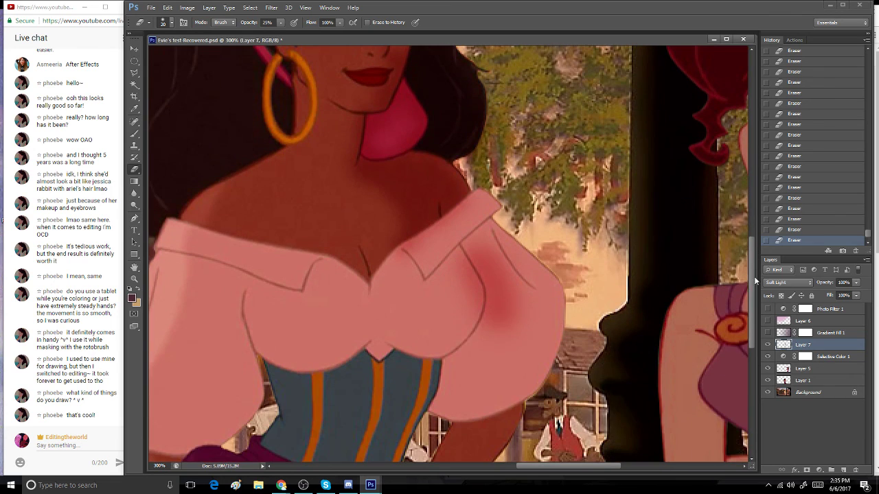
{"action": "left_click", "coordinate": [280, 23]}
{"action": "left_click_drag", "start_coordinate": [280, 33], "coordinate": [401, 58]}
{"action": "left_click", "coordinate": [499, 276]}
{"action": "mouse_move", "coordinate": [450, 322]}
{"action": "left_mouse_down"}
{"action": "mouse_move", "coordinate": [525, 295]}
{"action": "mouse_move", "coordinate": [526, 345]}
{"action": "mouse_move", "coordinate": [547, 311]}
{"action": "mouse_move", "coordinate": [531, 260]}
{"action": "mouse_move", "coordinate": [497, 251]}
{"action": "mouse_move", "coordinate": [466, 264]}
{"action": "mouse_move", "coordinate": [414, 250]}
{"action": "mouse_move", "coordinate": [439, 242]}
{"action": "left_mouse_up"}
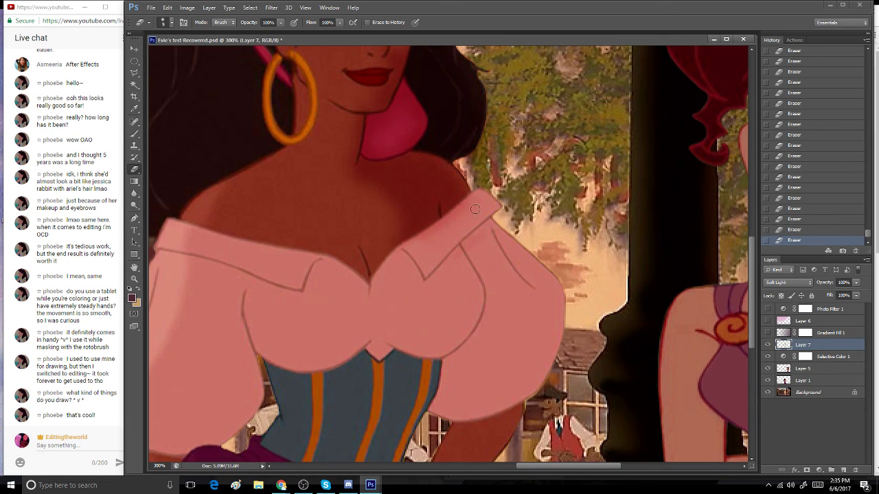
{"action": "left_click_drag", "start_coordinate": [423, 237], "coordinate": [480, 195]}
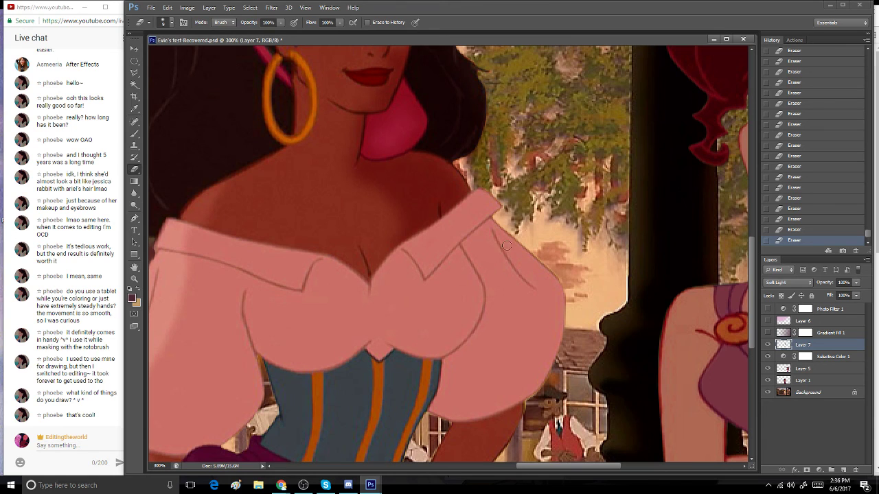
- Examine the shading and clothing of both women in close-up and within the whole street scene
{"action": "left_click", "coordinate": [134, 278]}
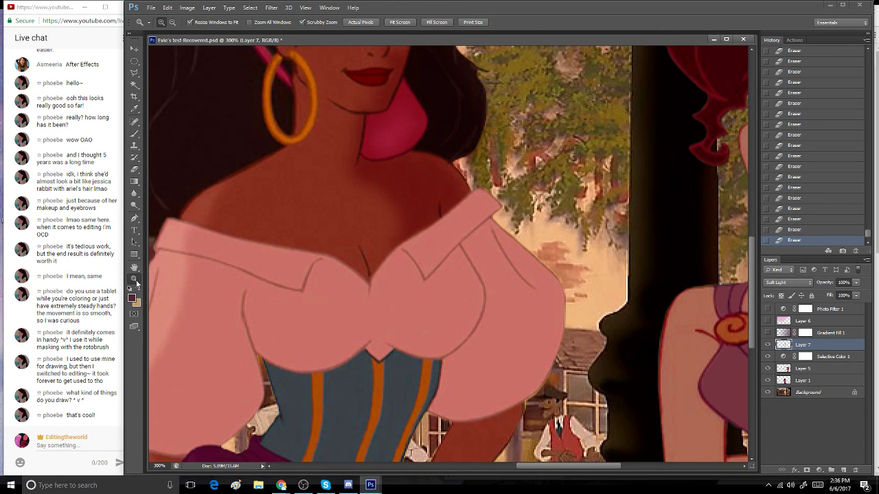
{"action": "left_click", "coordinate": [173, 22]}
{"action": "left_click", "coordinate": [340, 265]}
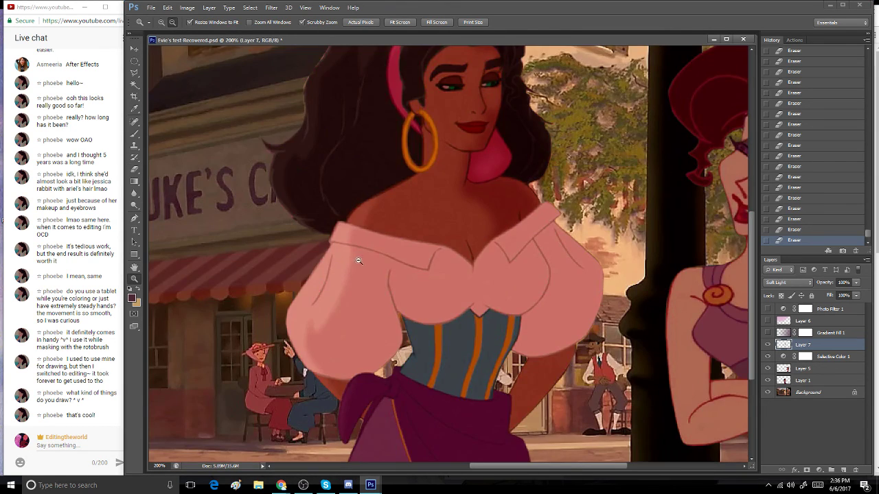
{"action": "left_click", "coordinate": [359, 260]}
{"action": "left_click", "coordinate": [358, 261]}
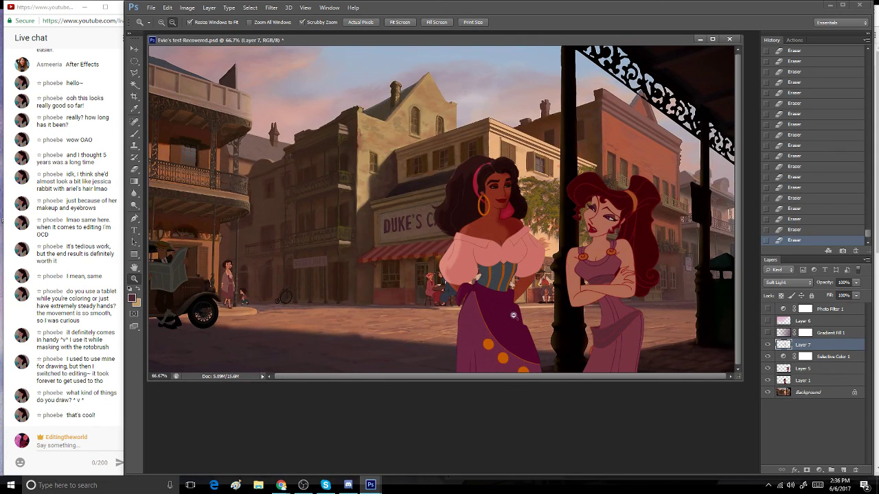
{"action": "left_click", "coordinate": [162, 22]}
{"action": "left_click", "coordinate": [598, 307]}
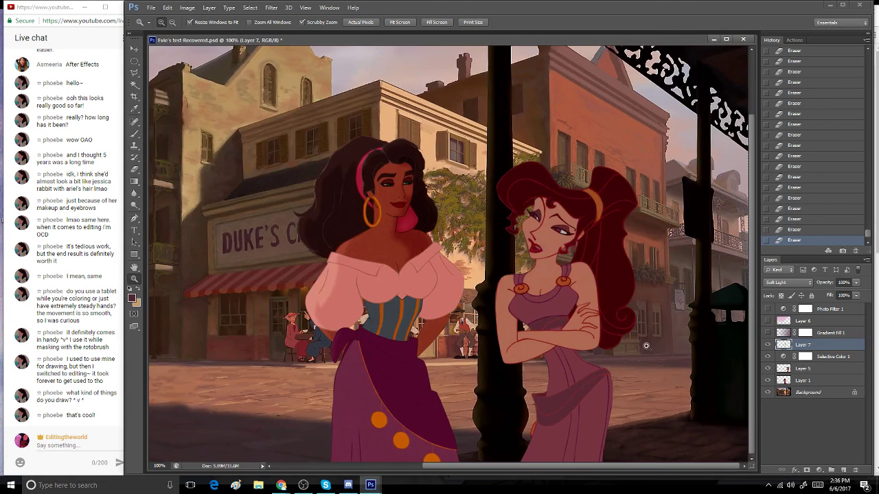
{"action": "left_click", "coordinate": [492, 404]}
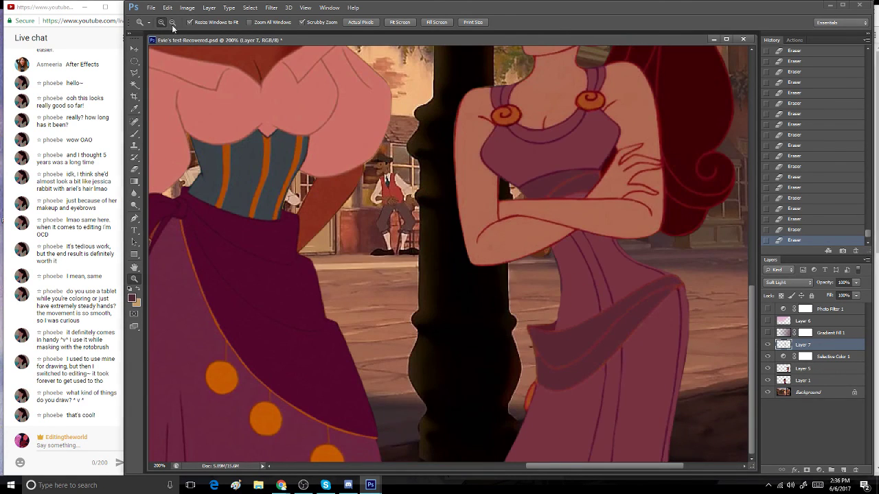
{"action": "left_click", "coordinate": [310, 205]}
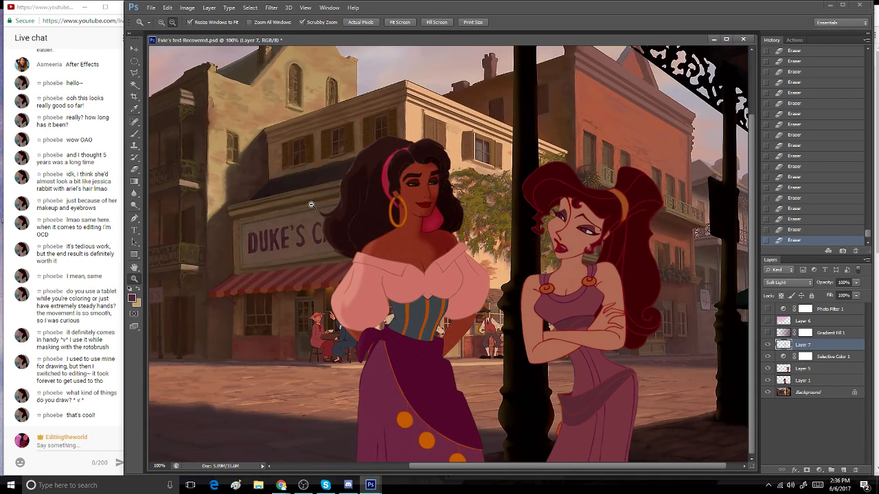
- Sample the red-haired woman's dress and choose a reddish shade from it as the brush's foreground colour
{"action": "left_click", "coordinate": [134, 133]}
{"action": "left_click", "coordinate": [132, 298]}
{"action": "left_click", "coordinate": [625, 419]}
{"action": "left_click_drag", "start_coordinate": [552, 327], "coordinate": [557, 360]}
{"action": "left_click", "coordinate": [715, 300]}
{"action": "key", "text": "b"}
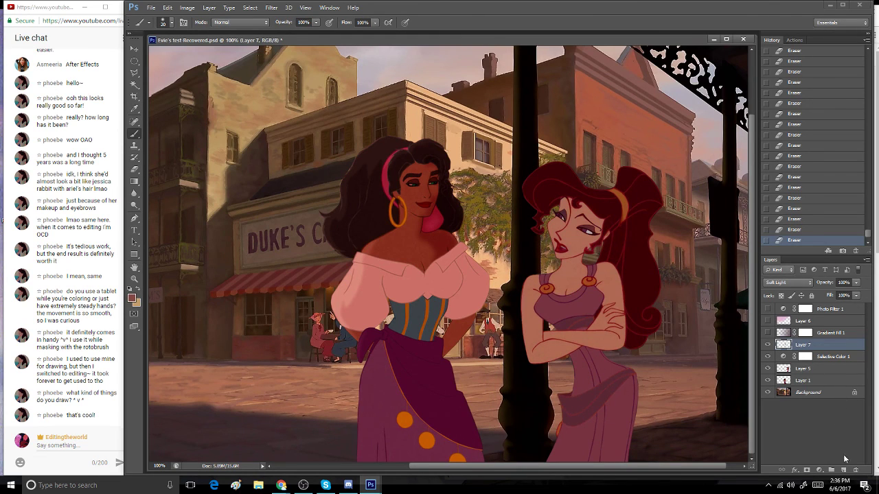
- Rename Layer 7 as "skin shadow"
{"action": "double_click", "coordinate": [807, 346]}
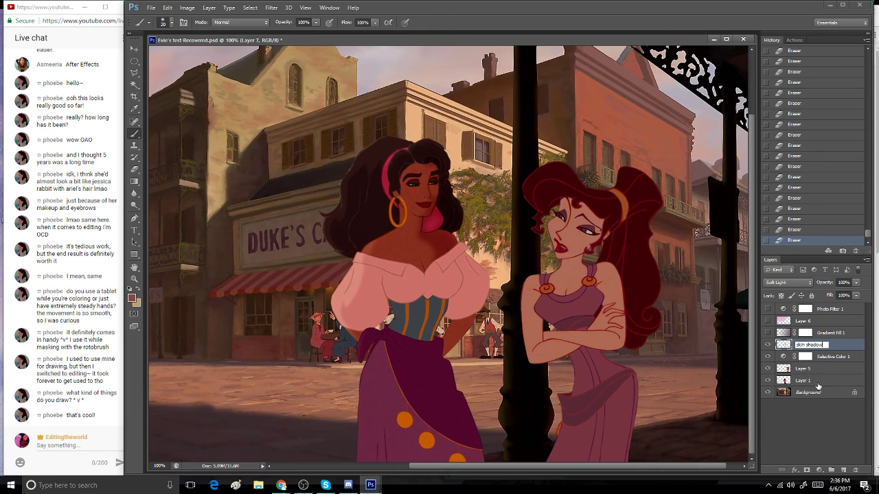
{"action": "type", "text": "skin shadow"}
{"action": "key", "text": "Return"}
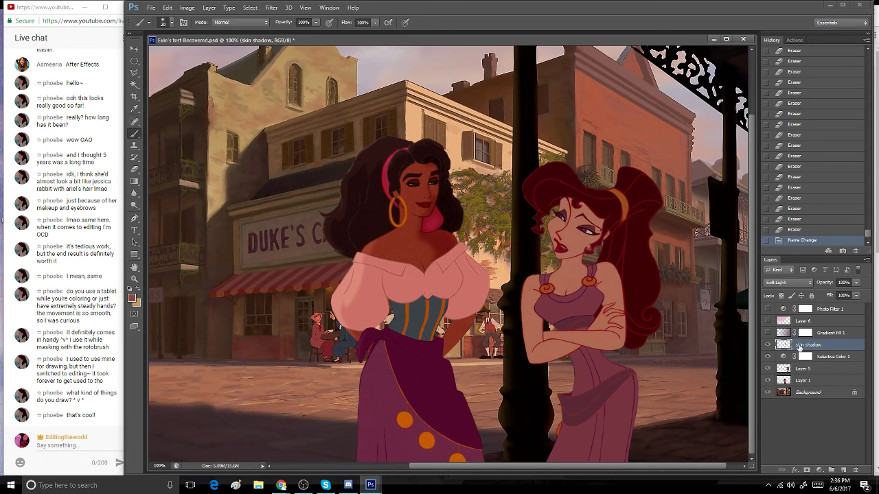
- Add a new layer above skin shadow and name it "dress shadow"
{"action": "left_click", "coordinate": [843, 469]}
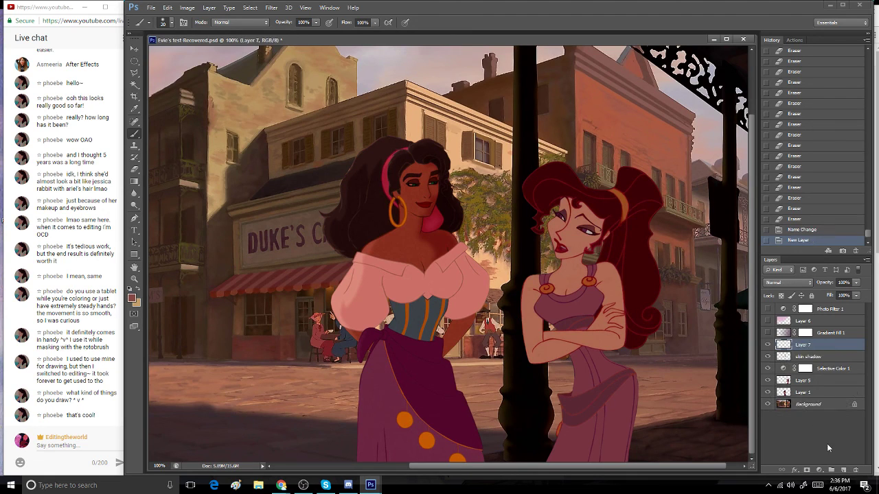
{"action": "double_click", "coordinate": [796, 345]}
{"action": "type", "text": "dress shadow"}
{"action": "key", "text": "Return"}
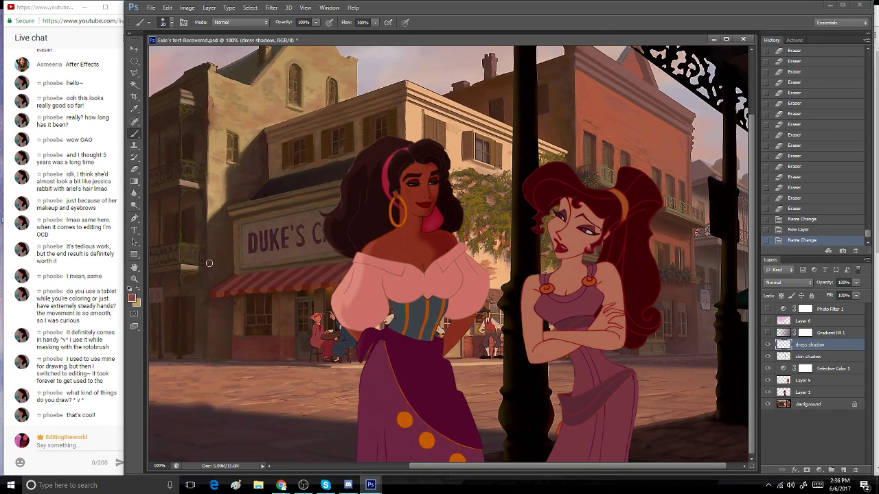
- Paint a reddish shadow along the inner edge of the dark-haired woman's pillar-side blouse sleeve and set the dress shadow layer to Soft Light
{"action": "left_click", "coordinate": [137, 289]}
{"action": "key", "text": "z"}
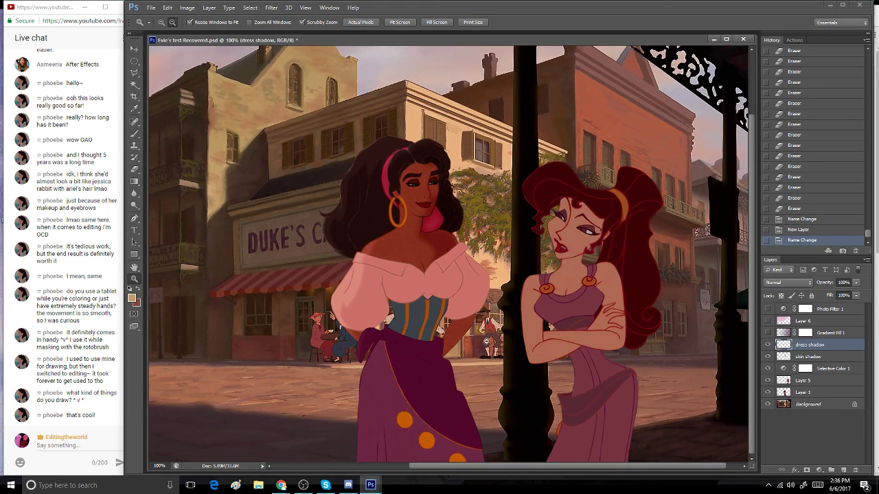
{"action": "key", "text": "ctrl+minus"}
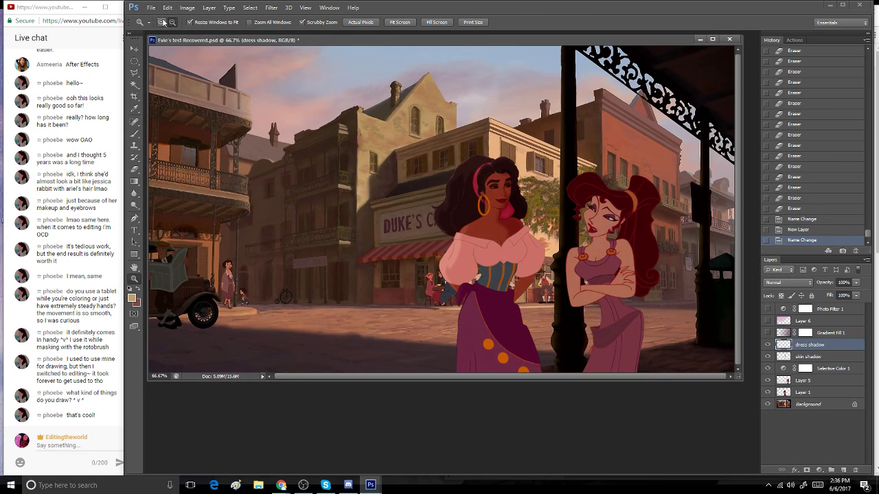
{"action": "left_click", "coordinate": [583, 307]}
{"action": "left_click", "coordinate": [490, 323]}
{"action": "key", "text": "b"}
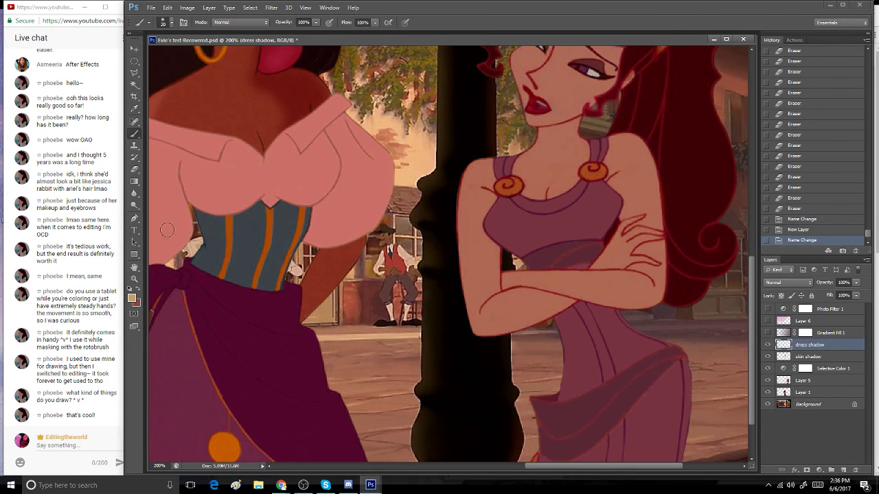
{"action": "left_click", "coordinate": [138, 289]}
{"action": "mouse_move", "coordinate": [329, 132]}
{"action": "left_mouse_down"}
{"action": "mouse_move", "coordinate": [341, 175]}
{"action": "mouse_move", "coordinate": [335, 135]}
{"action": "mouse_move", "coordinate": [337, 198]}
{"action": "mouse_move", "coordinate": [330, 193]}
{"action": "mouse_move", "coordinate": [342, 179]}
{"action": "mouse_move", "coordinate": [328, 129]}
{"action": "mouse_move", "coordinate": [335, 185]}
{"action": "mouse_move", "coordinate": [338, 175]}
{"action": "mouse_move", "coordinate": [323, 199]}
{"action": "left_mouse_up"}
{"action": "left_click", "coordinate": [783, 282]}
{"action": "left_click", "coordinate": [766, 170]}
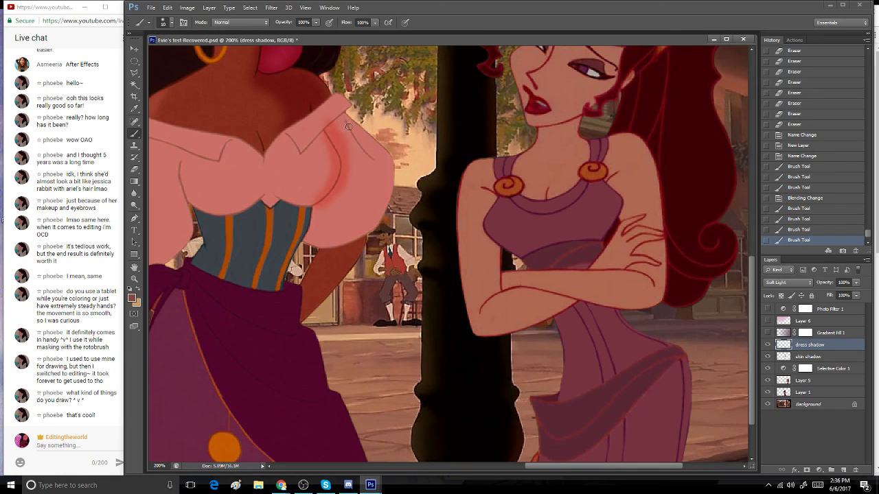
- Brush the reddish shadow across the rest of the puffed sleeve nearest the pillar, down to its lower edge
{"action": "mouse_move", "coordinate": [348, 127]}
{"action": "left_mouse_down"}
{"action": "mouse_move", "coordinate": [372, 154]}
{"action": "mouse_move", "coordinate": [352, 132]}
{"action": "mouse_move", "coordinate": [369, 144]}
{"action": "mouse_move", "coordinate": [370, 154]}
{"action": "mouse_move", "coordinate": [355, 135]}
{"action": "mouse_move", "coordinate": [377, 173]}
{"action": "mouse_move", "coordinate": [379, 165]}
{"action": "mouse_move", "coordinate": [365, 220]}
{"action": "left_mouse_up"}
{"action": "left_click_drag", "start_coordinate": [382, 167], "coordinate": [378, 185]}
{"action": "left_click_drag", "start_coordinate": [364, 223], "coordinate": [350, 235]}
{"action": "mouse_move", "coordinate": [378, 195]}
{"action": "left_mouse_down"}
{"action": "mouse_move", "coordinate": [373, 215]}
{"action": "mouse_move", "coordinate": [349, 237]}
{"action": "left_mouse_up"}
{"action": "mouse_move", "coordinate": [357, 227]}
{"action": "left_mouse_down"}
{"action": "mouse_move", "coordinate": [324, 248]}
{"action": "mouse_move", "coordinate": [331, 244]}
{"action": "mouse_move", "coordinate": [320, 235]}
{"action": "left_mouse_up"}
{"action": "mouse_move", "coordinate": [335, 229]}
{"action": "left_mouse_down"}
{"action": "mouse_move", "coordinate": [313, 237]}
{"action": "mouse_move", "coordinate": [319, 214]}
{"action": "mouse_move", "coordinate": [348, 219]}
{"action": "mouse_move", "coordinate": [341, 189]}
{"action": "mouse_move", "coordinate": [326, 224]}
{"action": "mouse_move", "coordinate": [365, 192]}
{"action": "left_mouse_up"}
{"action": "mouse_move", "coordinate": [350, 151]}
{"action": "left_mouse_down"}
{"action": "mouse_move", "coordinate": [352, 173]}
{"action": "mouse_move", "coordinate": [363, 156]}
{"action": "mouse_move", "coordinate": [379, 186]}
{"action": "left_mouse_up"}
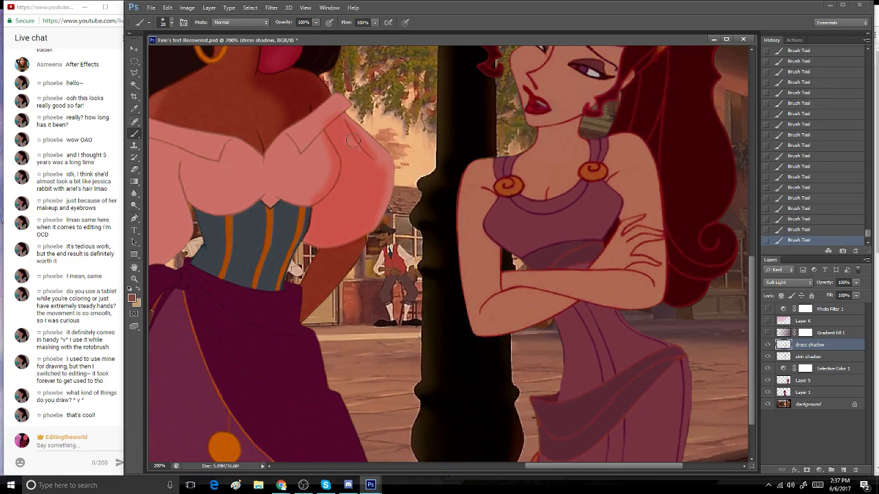
- Try erasing part of the sleeve shadow and applying Gaussian Blur to the dress shadow layer, undoing each attempt
{"action": "left_click", "coordinate": [134, 181]}
{"action": "key", "text": "e"}
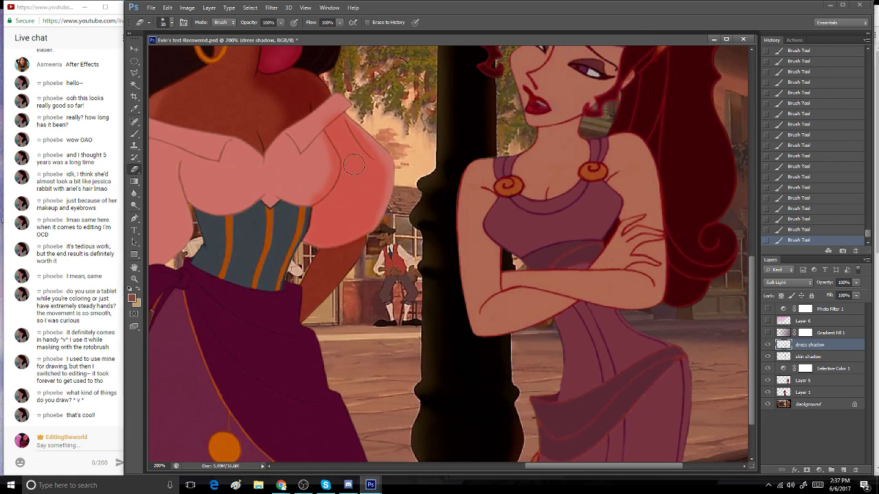
{"action": "left_click_drag", "start_coordinate": [357, 162], "coordinate": [343, 203]}
{"action": "left_click", "coordinate": [789, 233]}
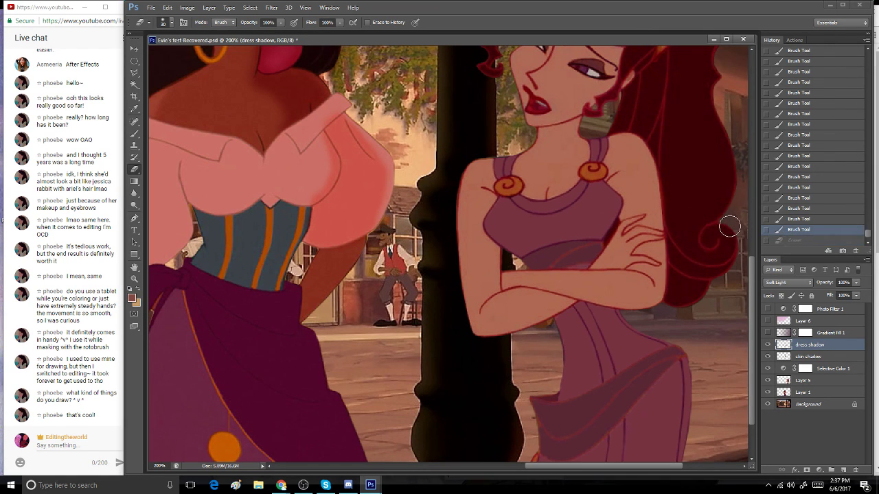
{"action": "left_click", "coordinate": [273, 8]}
{"action": "left_click", "coordinate": [297, 19]}
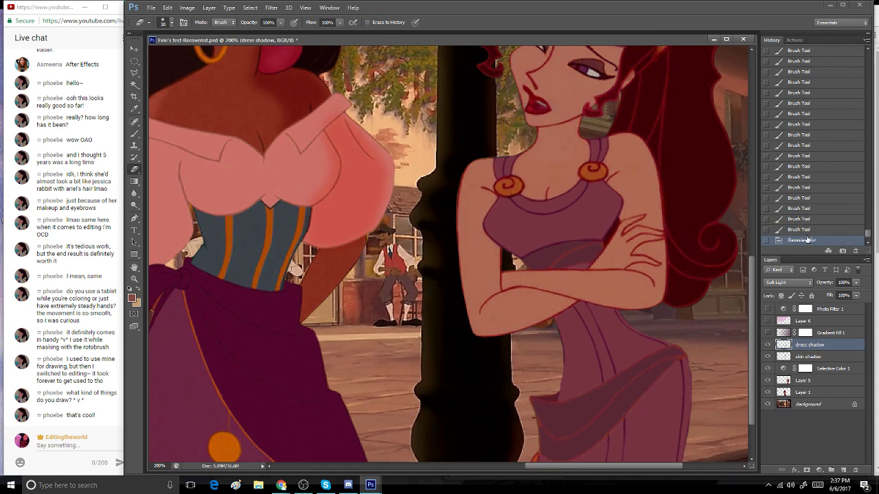
{"action": "left_click", "coordinate": [788, 228]}
- Set the Eraser opacity to 30% and lightly fade the shadow in the middle and lower part of the puffed sleeve
{"action": "left_click", "coordinate": [280, 22]}
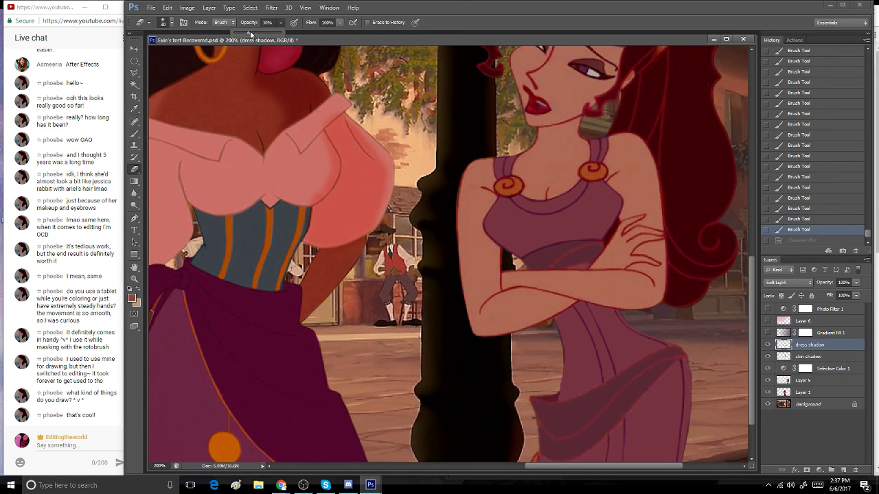
{"action": "left_click", "coordinate": [431, 39]}
{"action": "mouse_move", "coordinate": [340, 221]}
{"action": "left_mouse_down"}
{"action": "mouse_move", "coordinate": [351, 183]}
{"action": "mouse_move", "coordinate": [362, 180]}
{"action": "mouse_move", "coordinate": [337, 217]}
{"action": "mouse_move", "coordinate": [357, 185]}
{"action": "mouse_move", "coordinate": [346, 221]}
{"action": "mouse_move", "coordinate": [351, 199]}
{"action": "left_mouse_up"}
{"action": "mouse_move", "coordinate": [346, 206]}
{"action": "left_mouse_down"}
{"action": "mouse_move", "coordinate": [358, 185]}
{"action": "mouse_move", "coordinate": [329, 234]}
{"action": "mouse_move", "coordinate": [346, 206]}
{"action": "left_mouse_up"}
{"action": "left_click_drag", "start_coordinate": [350, 205], "coordinate": [337, 219]}
{"action": "left_click_drag", "start_coordinate": [329, 219], "coordinate": [343, 221]}
{"action": "left_click_drag", "start_coordinate": [345, 221], "coordinate": [360, 190]}
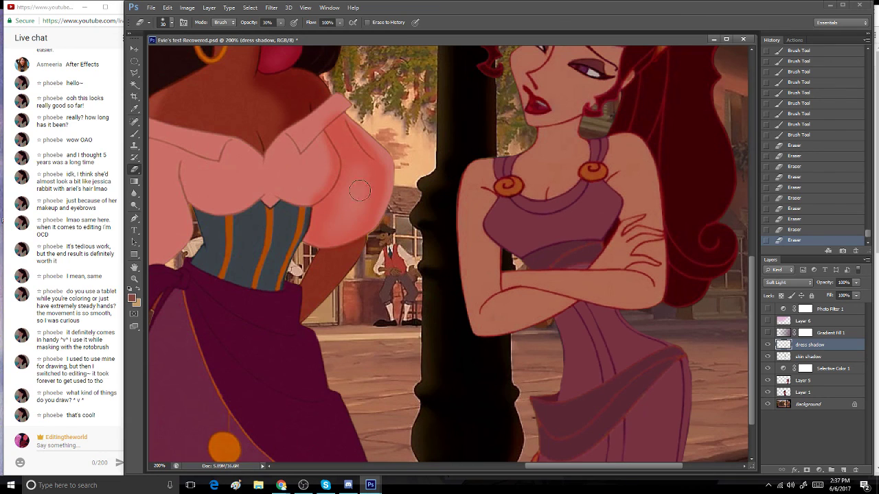
- Paint the reddish shadow down the pillar-side panels of the blue corset, from the blouse to the waist
{"action": "left_click", "coordinate": [136, 134]}
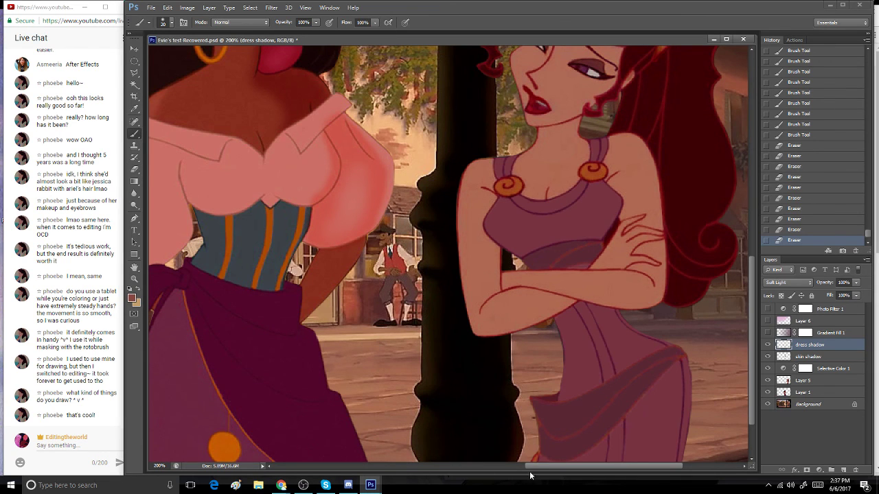
{"action": "left_click_drag", "start_coordinate": [538, 466], "coordinate": [518, 467]}
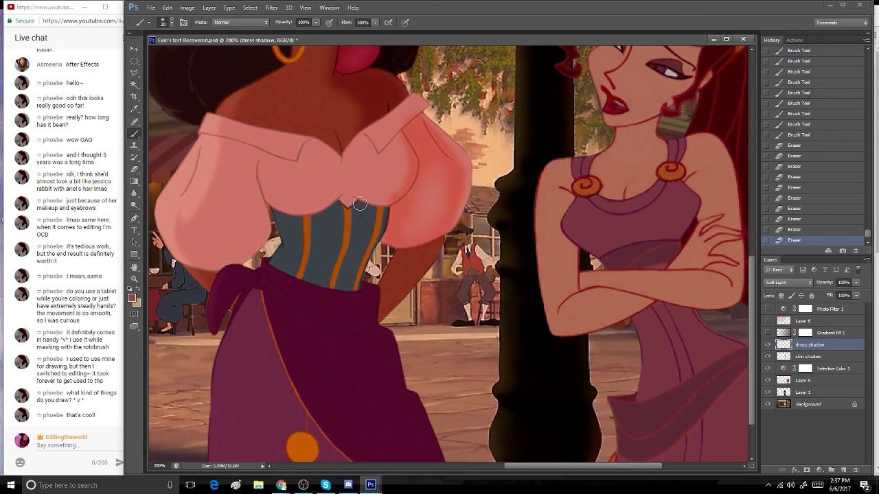
{"action": "left_click_drag", "start_coordinate": [362, 206], "coordinate": [370, 221]}
{"action": "left_click_drag", "start_coordinate": [376, 207], "coordinate": [352, 288]}
{"action": "left_click_drag", "start_coordinate": [369, 233], "coordinate": [351, 287]}
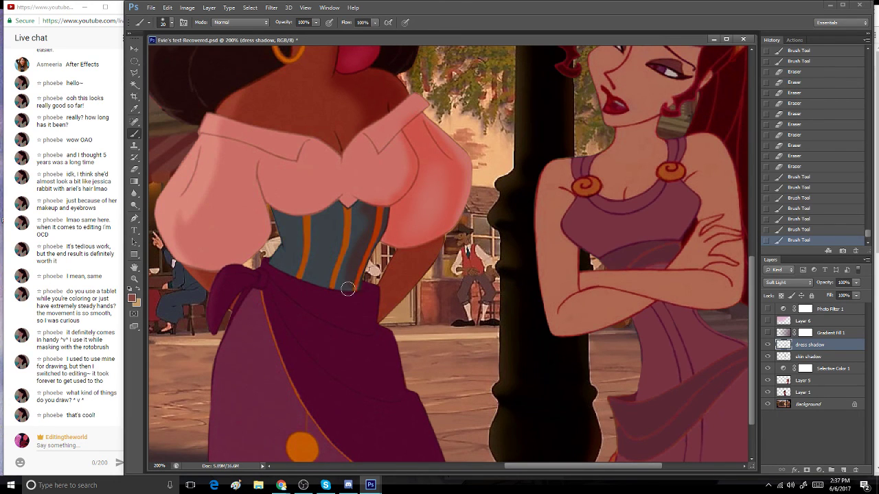
{"action": "left_click_drag", "start_coordinate": [347, 289], "coordinate": [348, 282]}
{"action": "mouse_move", "coordinate": [349, 282]}
{"action": "left_mouse_down"}
{"action": "mouse_move", "coordinate": [354, 262]}
{"action": "mouse_move", "coordinate": [346, 288]}
{"action": "left_mouse_up"}
{"action": "left_click_drag", "start_coordinate": [368, 226], "coordinate": [369, 223]}
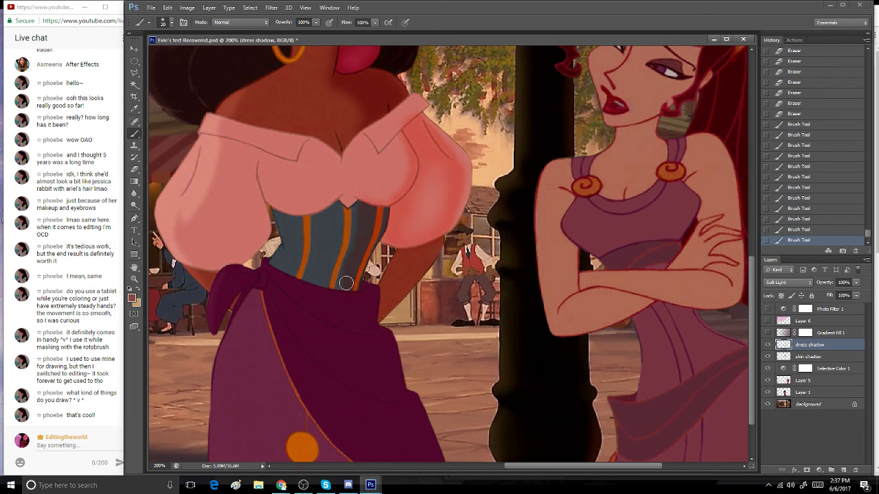
{"action": "left_click_drag", "start_coordinate": [346, 283], "coordinate": [363, 224]}
{"action": "mouse_move", "coordinate": [362, 224]}
{"action": "left_mouse_down"}
{"action": "mouse_move", "coordinate": [346, 288]}
{"action": "mouse_move", "coordinate": [357, 205]}
{"action": "left_mouse_up"}
{"action": "mouse_move", "coordinate": [357, 204]}
{"action": "left_mouse_down"}
{"action": "mouse_move", "coordinate": [340, 292]}
{"action": "mouse_move", "coordinate": [364, 290]}
{"action": "mouse_move", "coordinate": [350, 310]}
{"action": "mouse_move", "coordinate": [361, 285]}
{"action": "mouse_move", "coordinate": [345, 300]}
{"action": "left_mouse_up"}
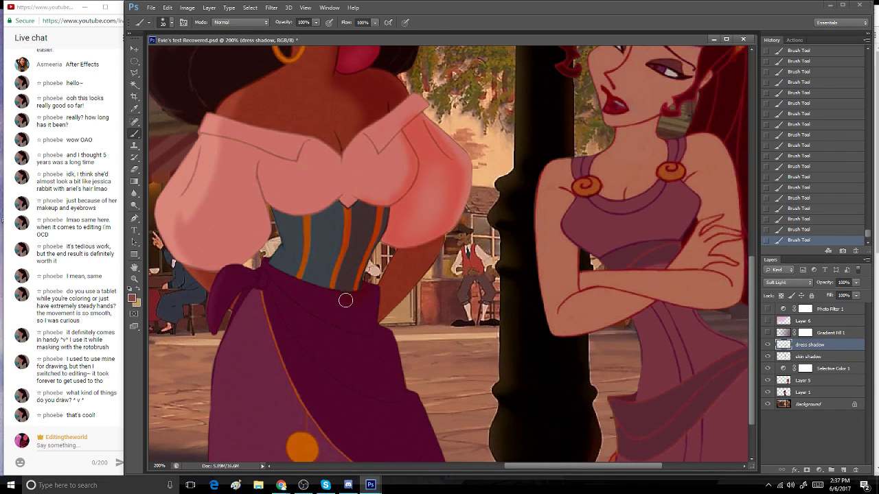
- Paint the shadow down the pillar side of the purple skirt and soften the dress shadow layer with Gaussian Blur
{"action": "left_click_drag", "start_coordinate": [366, 333], "coordinate": [350, 331]}
{"action": "scroll", "coordinate": [734, 305], "scroll_direction": "down", "scroll_amount": 3}
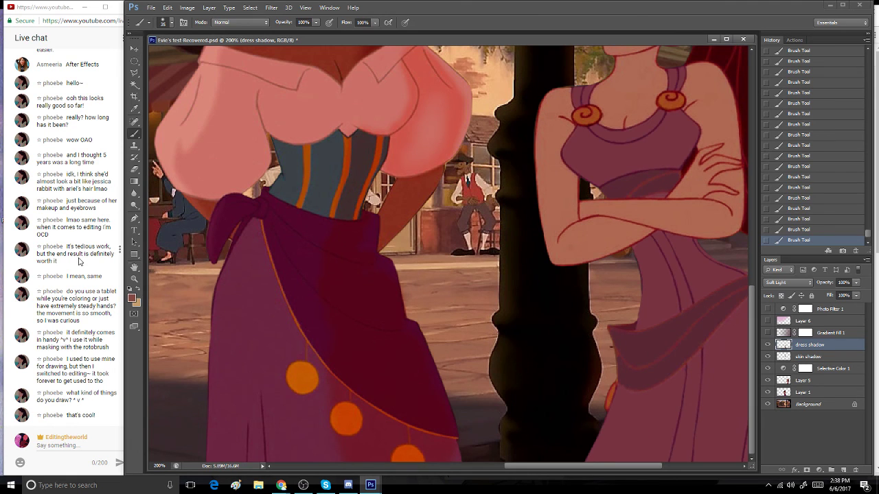
{"action": "double_click", "coordinate": [136, 279]}
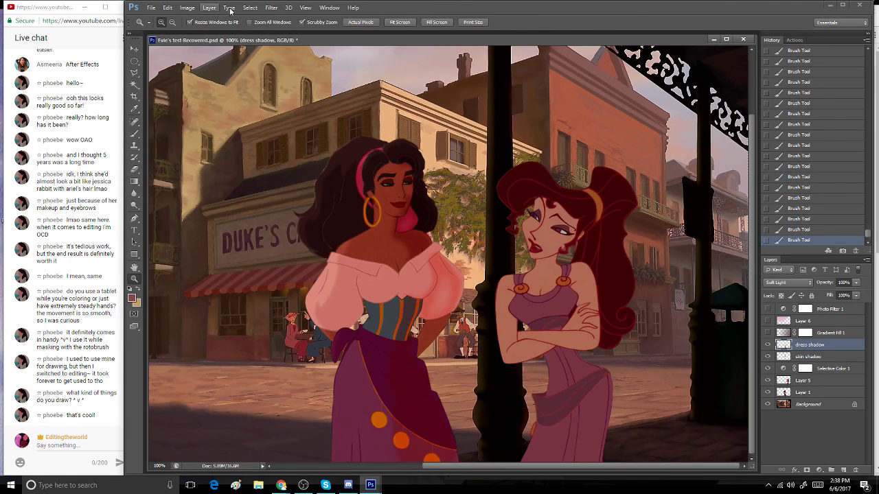
{"action": "left_click", "coordinate": [271, 7]}
{"action": "left_click", "coordinate": [283, 19]}
{"action": "left_click", "coordinate": [187, 7]}
{"action": "mouse_move", "coordinate": [206, 31]}
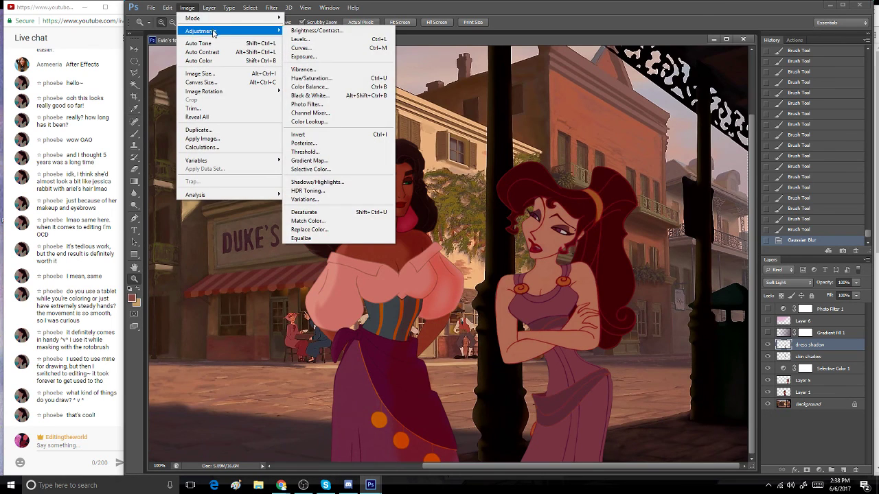
{"action": "left_click", "coordinate": [336, 86]}
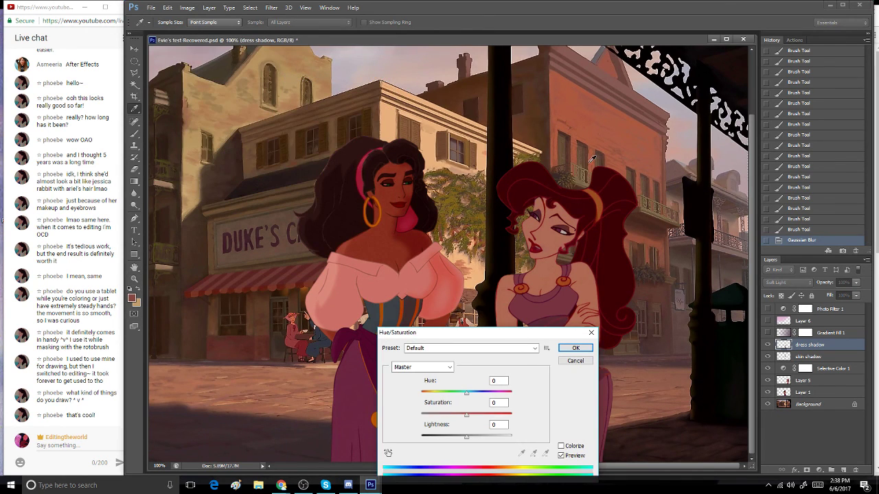
{"action": "left_click_drag", "start_coordinate": [507, 341], "coordinate": [591, 122]}
{"action": "left_click_drag", "start_coordinate": [551, 210], "coordinate": [591, 171]}
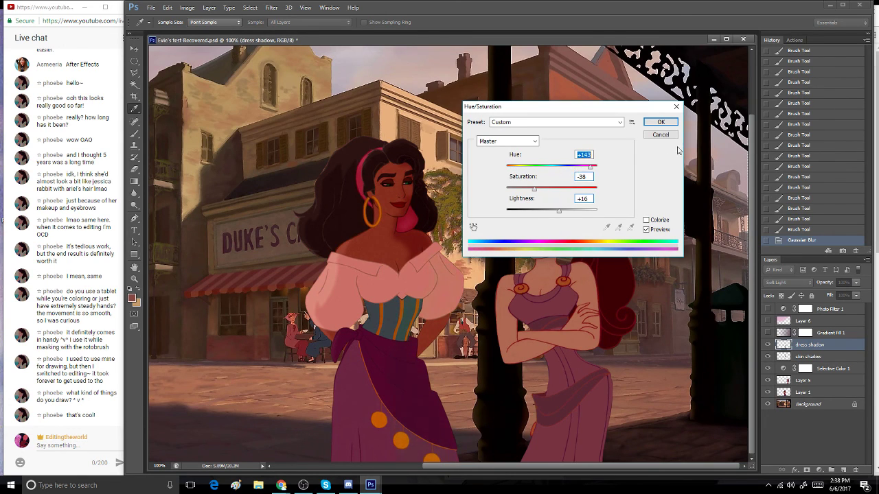
{"action": "left_click", "coordinate": [672, 135]}
{"action": "key", "text": "z"}
- Set the dress shadow layer to Multiply and adjust its Hue/Saturation to hue -29, saturation +32 and lightness +64
{"action": "left_click", "coordinate": [783, 282]}
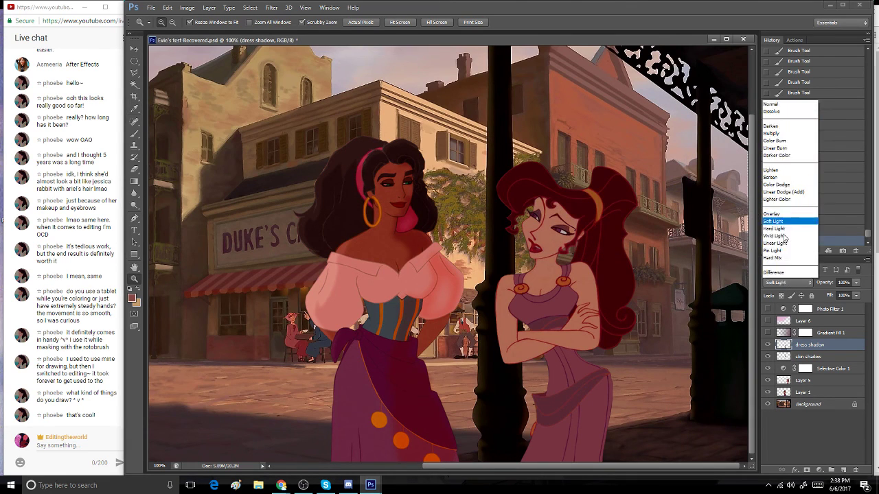
{"action": "left_click", "coordinate": [786, 81]}
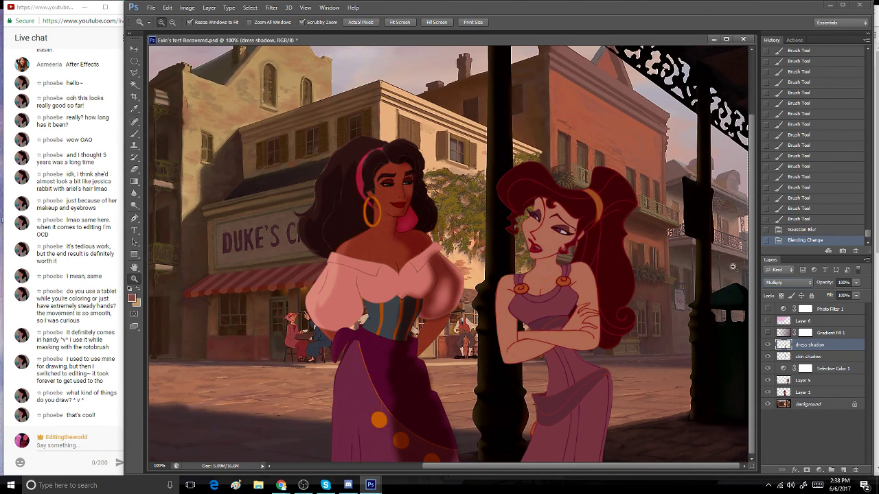
{"action": "left_click", "coordinate": [186, 7]}
{"action": "mouse_move", "coordinate": [226, 30]}
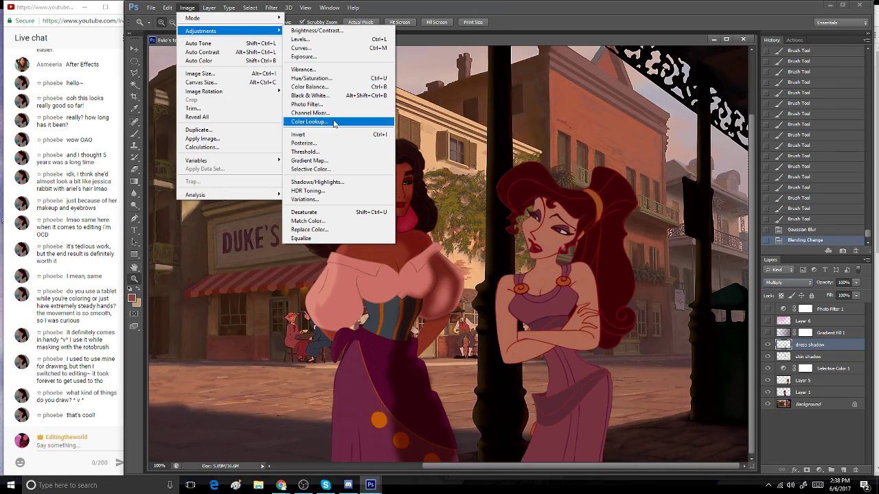
{"action": "left_click", "coordinate": [326, 77]}
{"action": "left_click", "coordinate": [573, 214]}
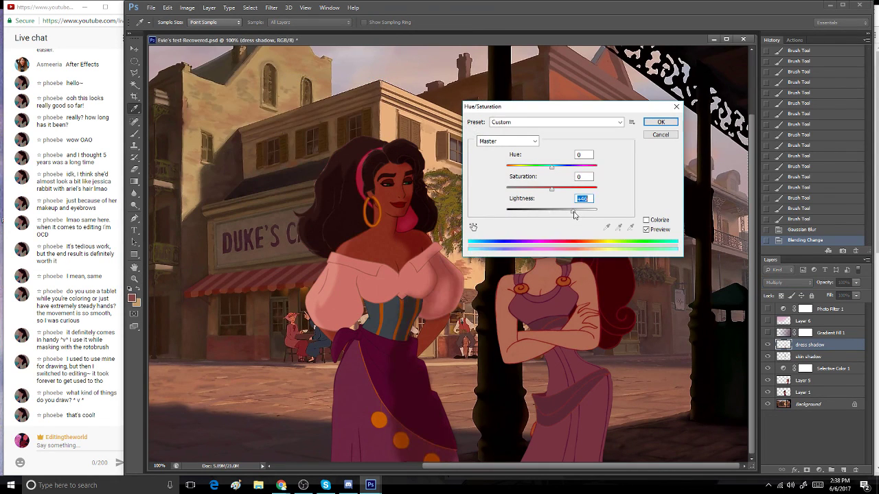
{"action": "left_click_drag", "start_coordinate": [574, 215], "coordinate": [581, 213]}
{"action": "left_click_drag", "start_coordinate": [550, 187], "coordinate": [565, 192]}
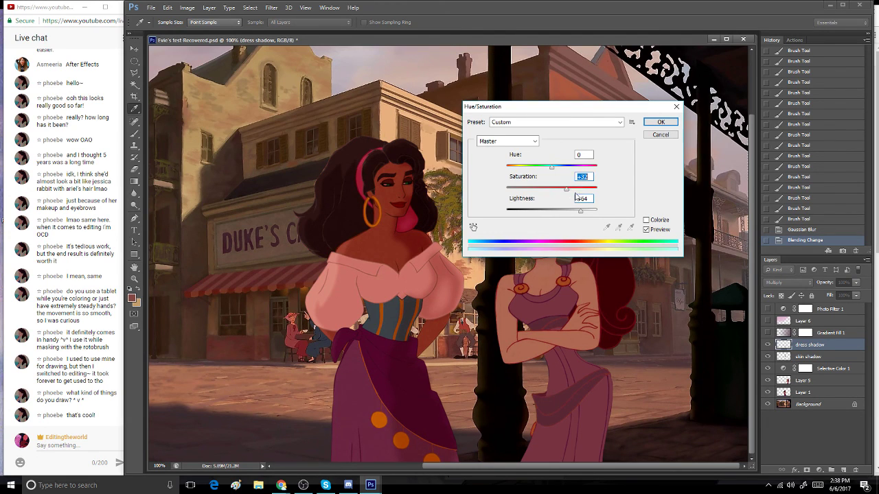
{"action": "mouse_move", "coordinate": [553, 170]}
{"action": "left_mouse_down"}
{"action": "mouse_move", "coordinate": [544, 168]}
{"action": "mouse_move", "coordinate": [560, 173]}
{"action": "mouse_move", "coordinate": [512, 169]}
{"action": "mouse_move", "coordinate": [544, 167]}
{"action": "left_mouse_up"}
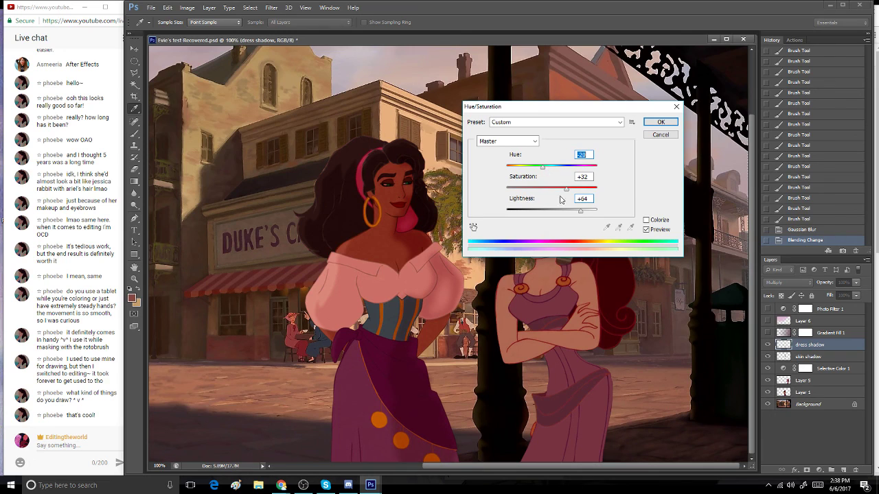
{"action": "left_click", "coordinate": [661, 123]}
- Lightly erase the shadow over the side of the bust and the middle of the pillar-side blouse sleeve
{"action": "key", "text": "e"}
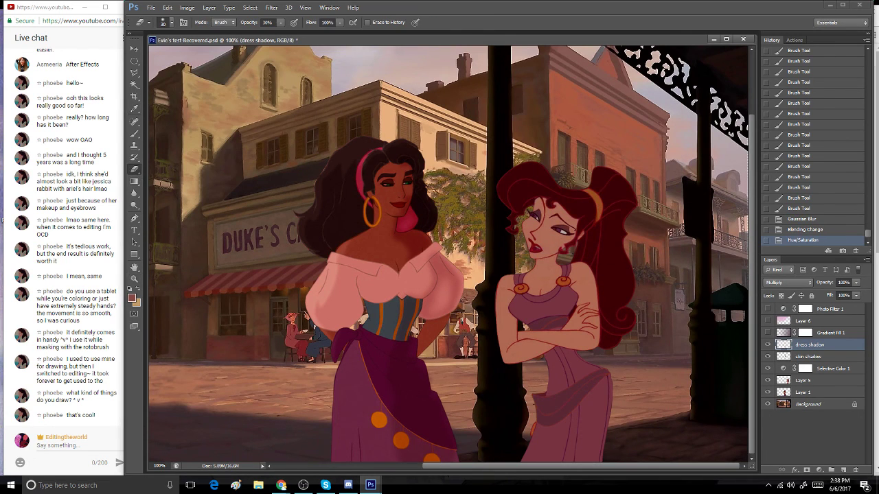
{"action": "left_click_drag", "start_coordinate": [421, 272], "coordinate": [427, 281]}
{"action": "left_click_drag", "start_coordinate": [424, 274], "coordinate": [428, 286]}
{"action": "left_click_drag", "start_coordinate": [427, 279], "coordinate": [428, 287]}
{"action": "left_click", "coordinate": [444, 289]}
{"action": "left_click", "coordinate": [445, 290]}
{"action": "left_click", "coordinate": [447, 291]}
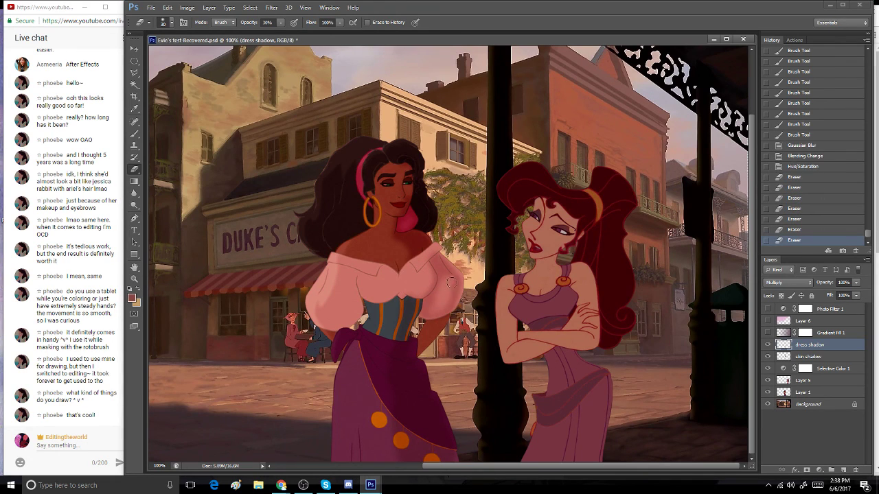
{"action": "left_click", "coordinate": [447, 283]}
{"action": "left_click", "coordinate": [447, 306]}
- Switch the dress shadow layer to Normal to sample its pale pink tone as the brush colour, and undo the blend mode change
{"action": "key", "text": "b"}
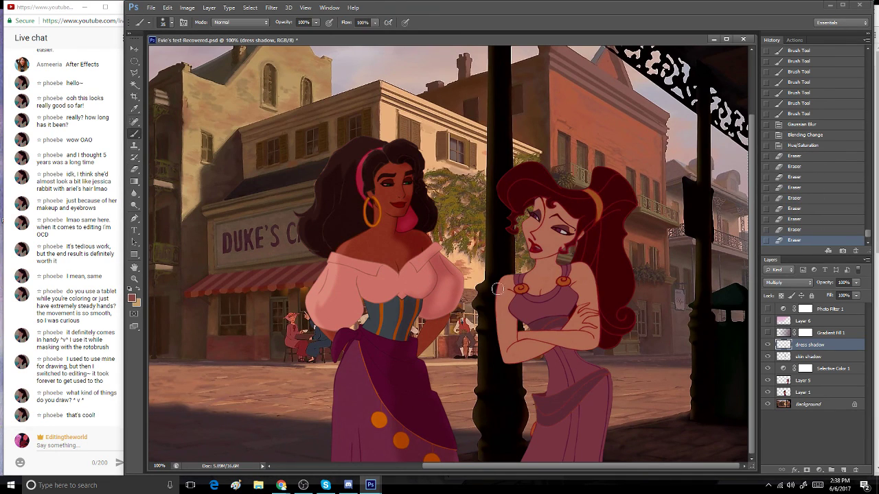
{"action": "left_click", "coordinate": [764, 281]}
{"action": "left_click", "coordinate": [776, 53]}
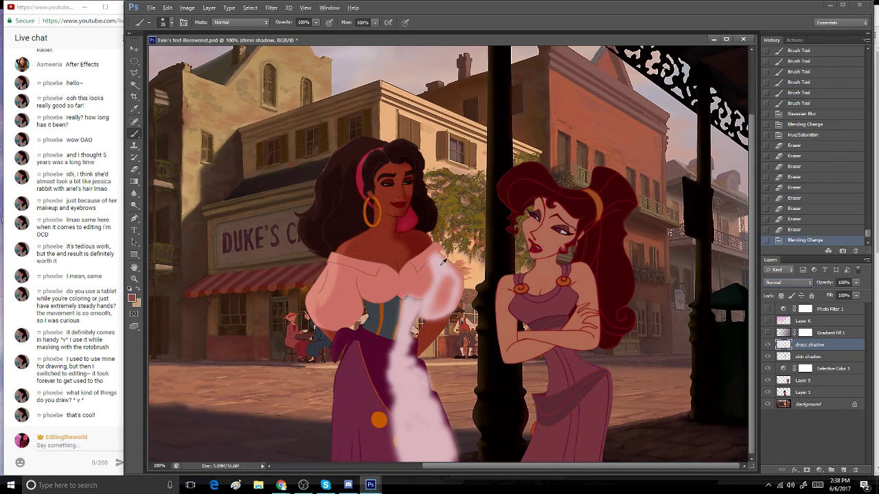
{"action": "key", "text": "ctrl+z"}
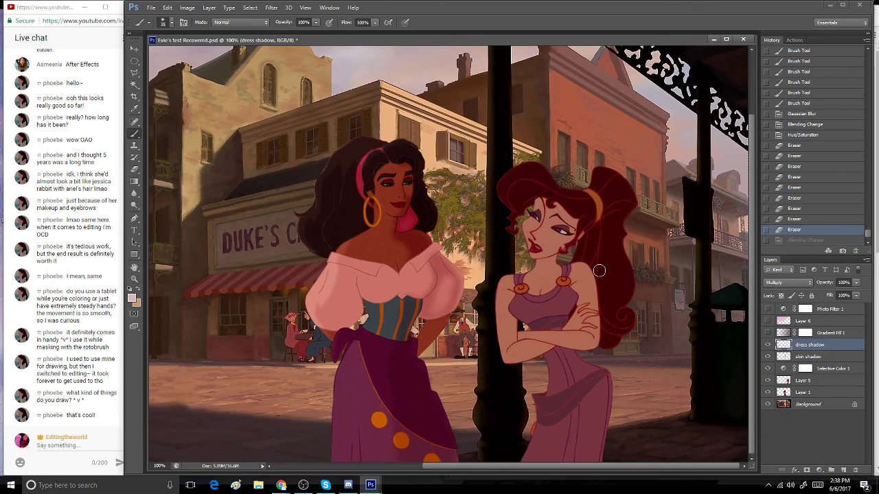
- Undo a full-strength sleeve stroke, set the brush opacity to 26%, and paint faint pink shading over the sleeve and the pillar-side skirt
{"action": "left_click_drag", "start_coordinate": [443, 282], "coordinate": [433, 309]}
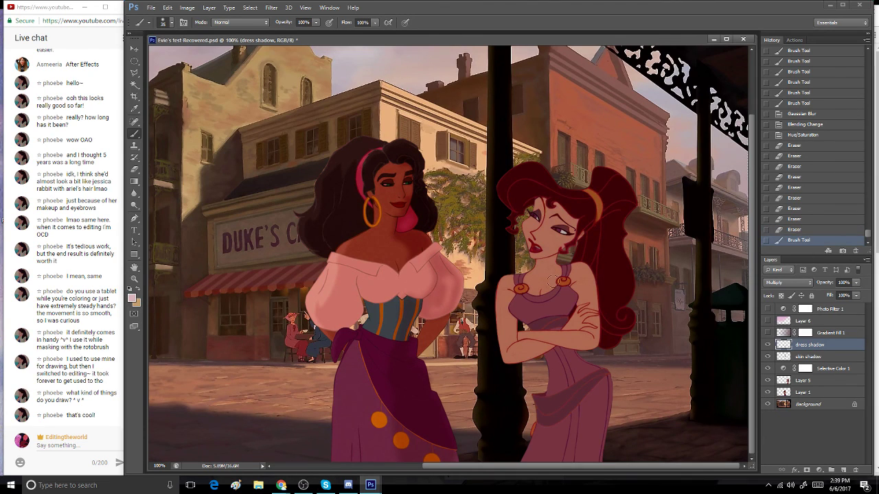
{"action": "key", "text": "ctrl+z"}
{"action": "left_click", "coordinate": [316, 22]}
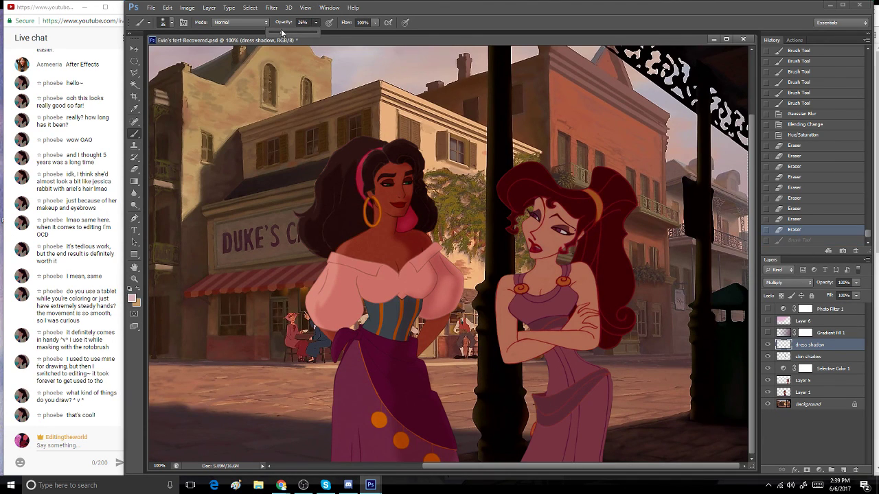
{"action": "left_click", "coordinate": [450, 21]}
{"action": "mouse_move", "coordinate": [433, 291]}
{"action": "left_mouse_down"}
{"action": "mouse_move", "coordinate": [431, 306]}
{"action": "mouse_move", "coordinate": [453, 294]}
{"action": "left_mouse_up"}
{"action": "mouse_move", "coordinate": [453, 294]}
{"action": "left_mouse_down"}
{"action": "mouse_move", "coordinate": [435, 316]}
{"action": "mouse_move", "coordinate": [436, 278]}
{"action": "left_mouse_up"}
{"action": "left_click_drag", "start_coordinate": [435, 274], "coordinate": [431, 268]}
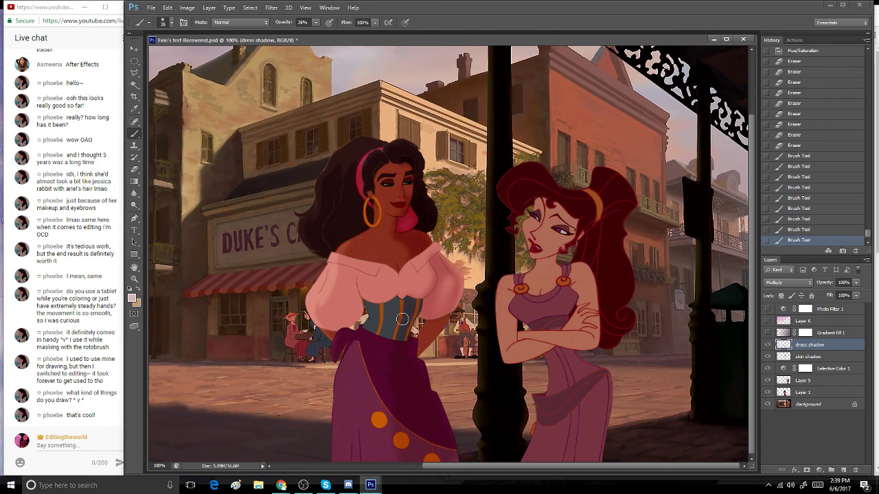
{"action": "left_click_drag", "start_coordinate": [410, 383], "coordinate": [432, 398]}
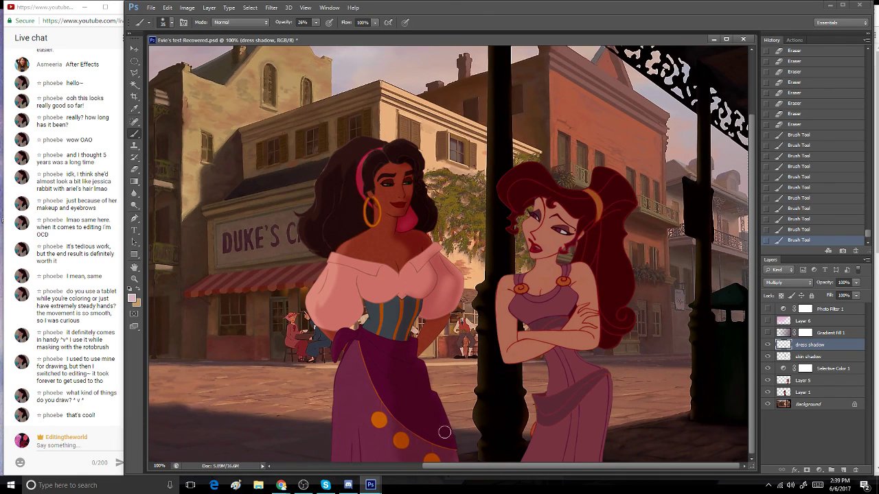
{"action": "left_click", "coordinate": [406, 434]}
{"action": "key", "text": "ctrl+alt+g"}
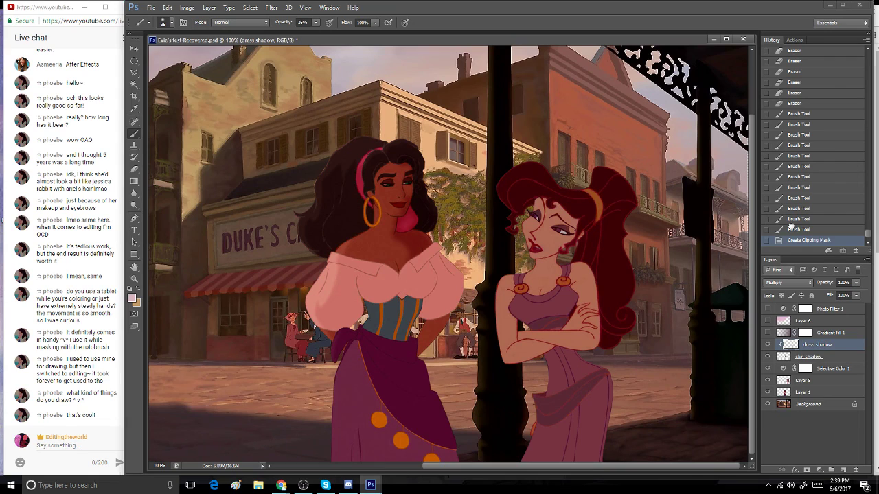
{"action": "key", "text": "ctrl+z"}
{"action": "left_click_drag", "start_coordinate": [817, 346], "coordinate": [830, 378]}
{"action": "key", "text": "ctrl+alt+g"}
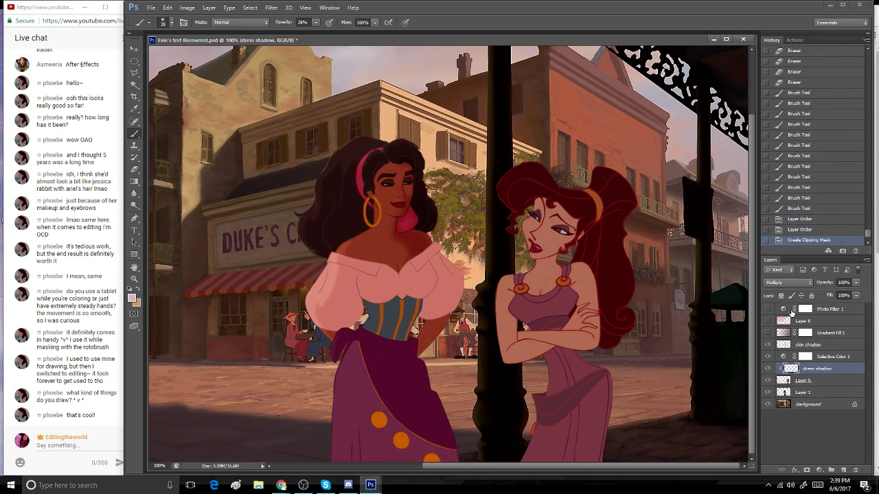
{"action": "left_click", "coordinate": [799, 230]}
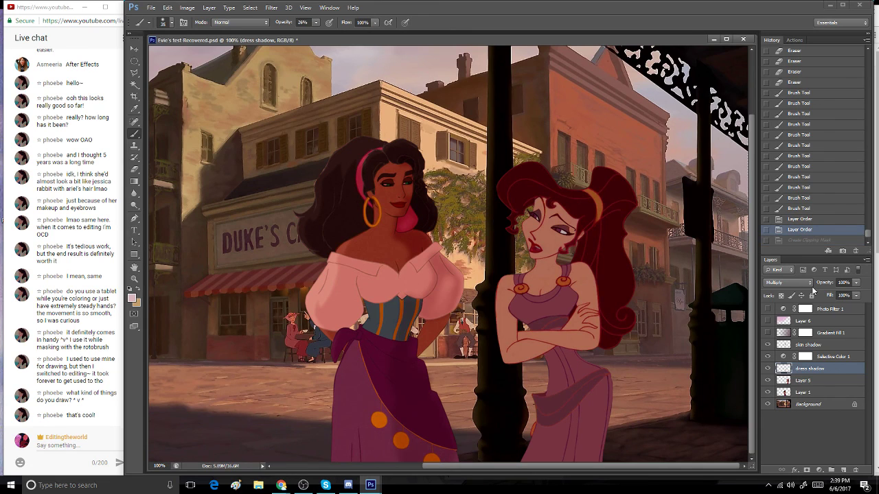
- Move the dress shadow layer directly above Layer 1 and the skin shadow layer above it, clipping both to Layer 1
{"action": "left_click_drag", "start_coordinate": [825, 371], "coordinate": [837, 385]}
{"action": "left_click", "coordinate": [827, 374], "text": "alt"}
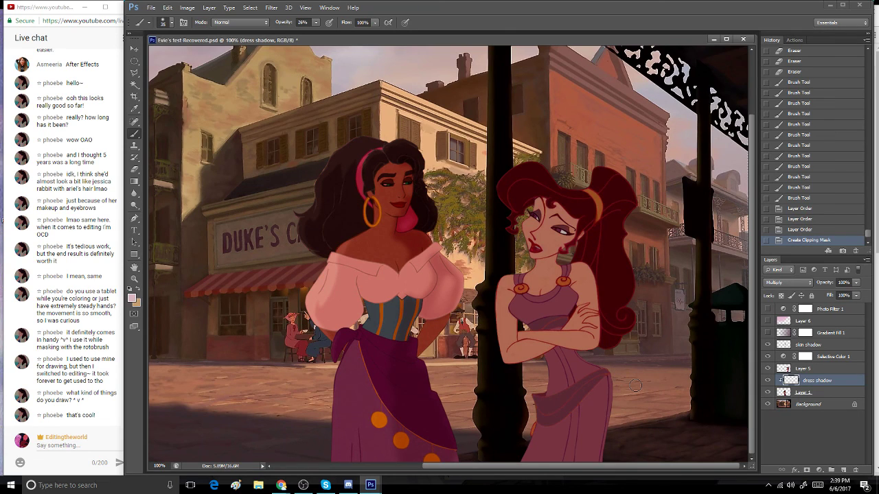
{"action": "left_click_drag", "start_coordinate": [819, 348], "coordinate": [833, 383]}
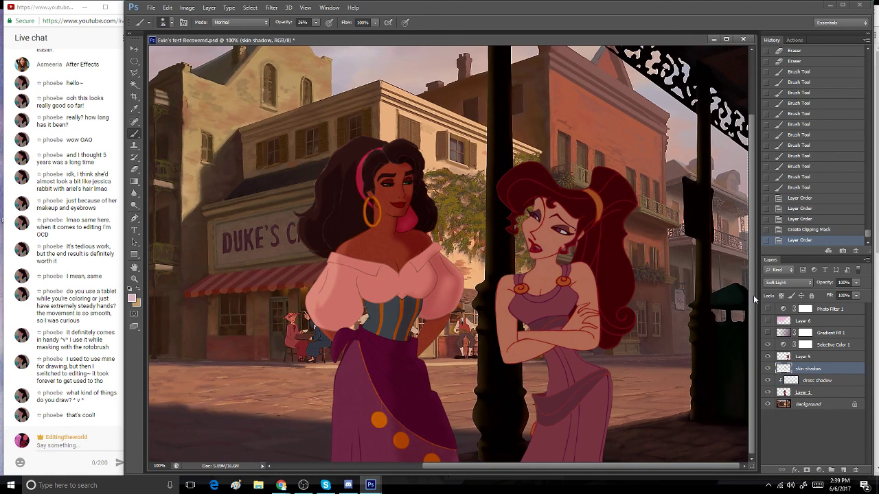
{"action": "key", "text": "ctrl+alt+g"}
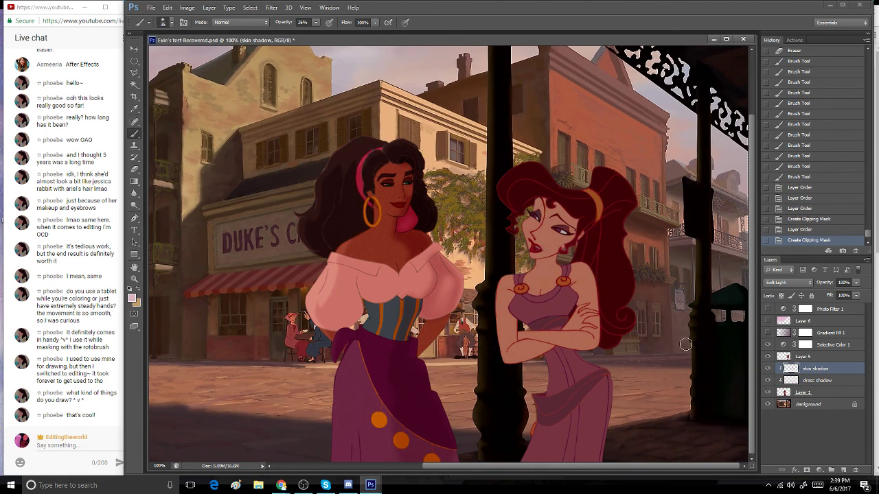
- On the dress shadow layer, paint faint shading beside the dark-haired woman's nose and over her far cheek with a 10 px brush
{"action": "left_click", "coordinate": [134, 278]}
{"action": "left_click", "coordinate": [405, 187]}
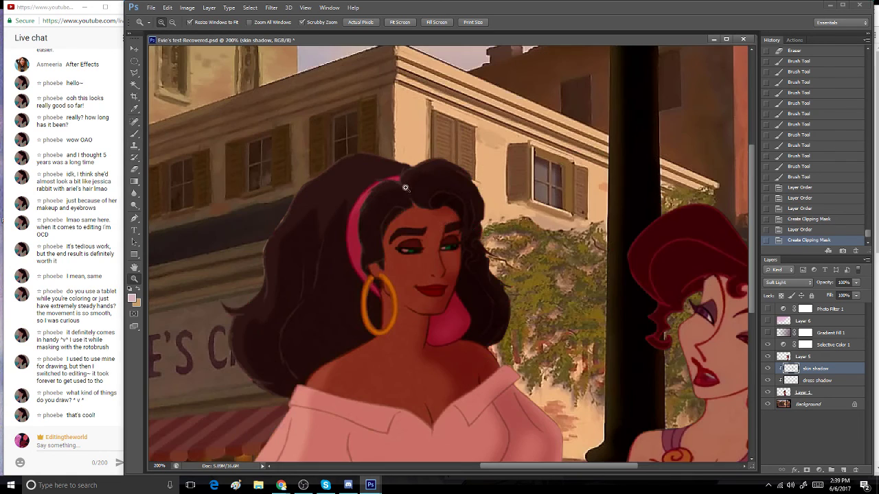
{"action": "left_click", "coordinate": [462, 275]}
{"action": "key", "text": "b"}
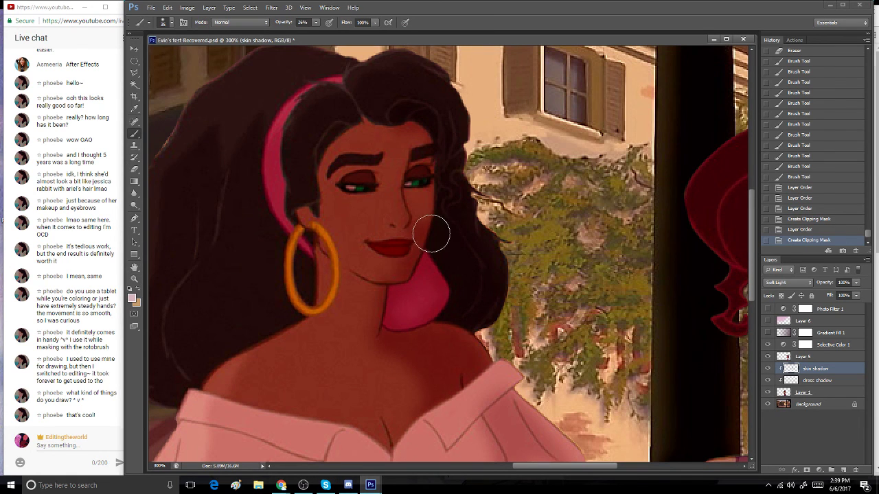
{"action": "key", "text": "bracketleft"}
{"action": "key", "text": "bracketleft"}
{"action": "key", "text": "bracketright"}
{"action": "left_click", "coordinate": [818, 382]}
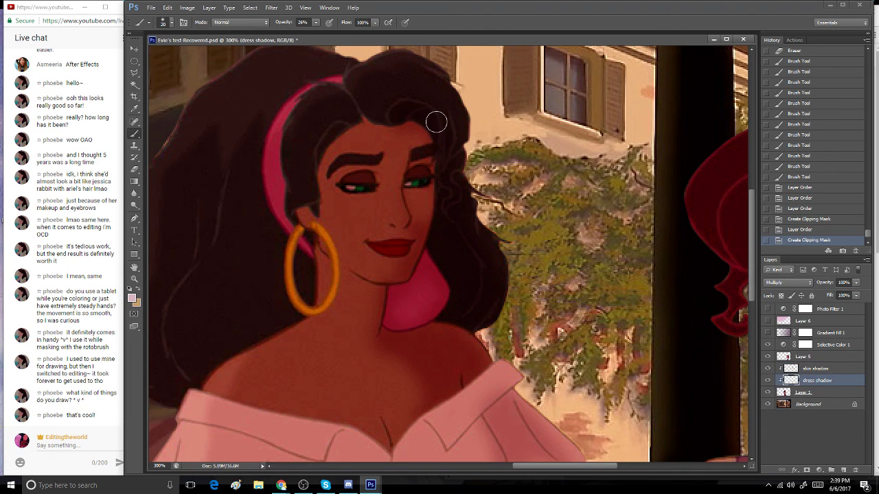
{"action": "key", "text": "bracketleft"}
{"action": "mouse_move", "coordinate": [406, 189]}
{"action": "left_mouse_down"}
{"action": "mouse_move", "coordinate": [419, 238]}
{"action": "mouse_move", "coordinate": [415, 222]}
{"action": "left_mouse_up"}
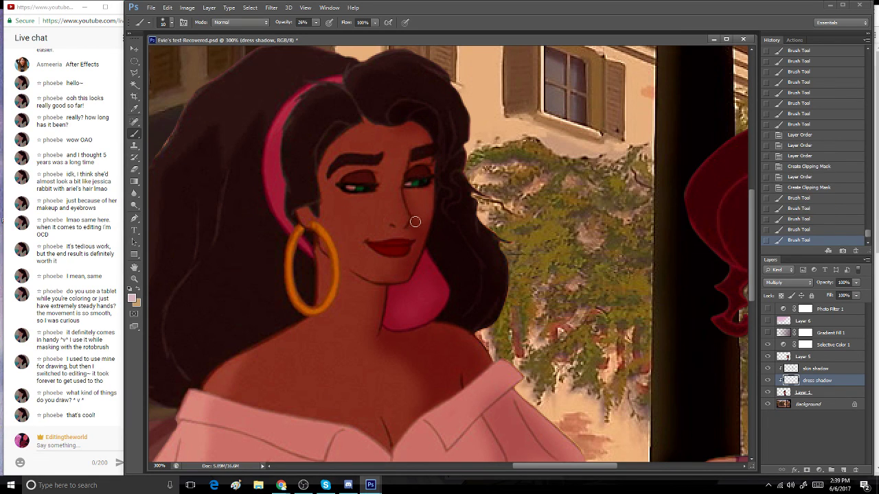
{"action": "left_click", "coordinate": [419, 225]}
{"action": "left_click", "coordinate": [417, 228]}
{"action": "left_click", "coordinate": [415, 230]}
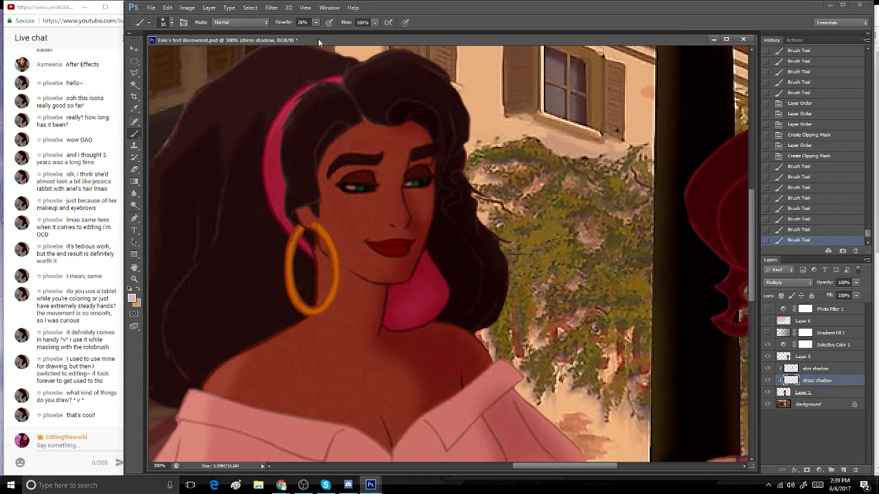
{"action": "mouse_move", "coordinate": [424, 212]}
{"action": "left_mouse_down"}
{"action": "mouse_move", "coordinate": [421, 247]}
{"action": "mouse_move", "coordinate": [425, 160]}
{"action": "mouse_move", "coordinate": [408, 180]}
{"action": "mouse_move", "coordinate": [432, 181]}
{"action": "left_mouse_up"}
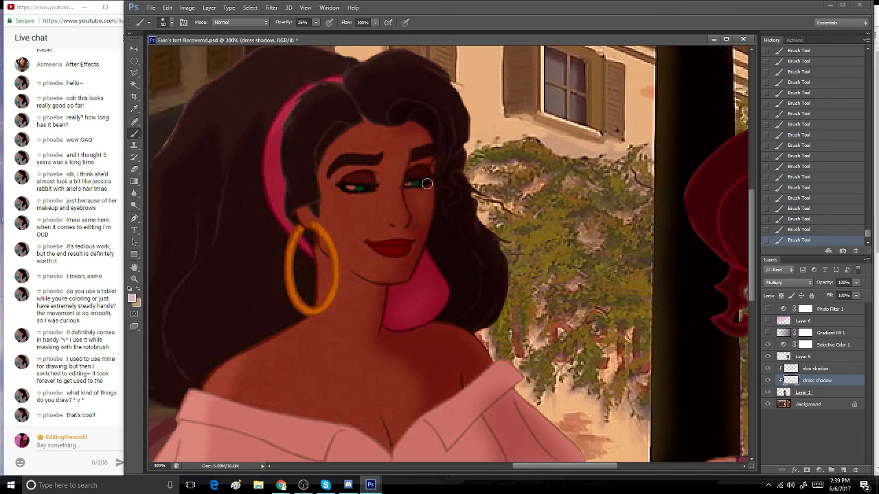
- Set the brush opacity to 52% and its size to 15 px, and shade the face edges, including the side near the earring
{"action": "left_click", "coordinate": [315, 22]}
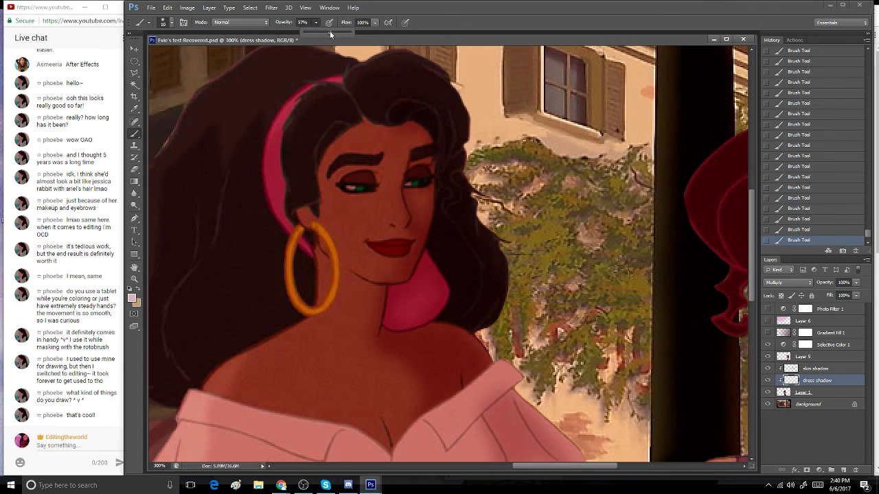
{"action": "left_click", "coordinate": [411, 10]}
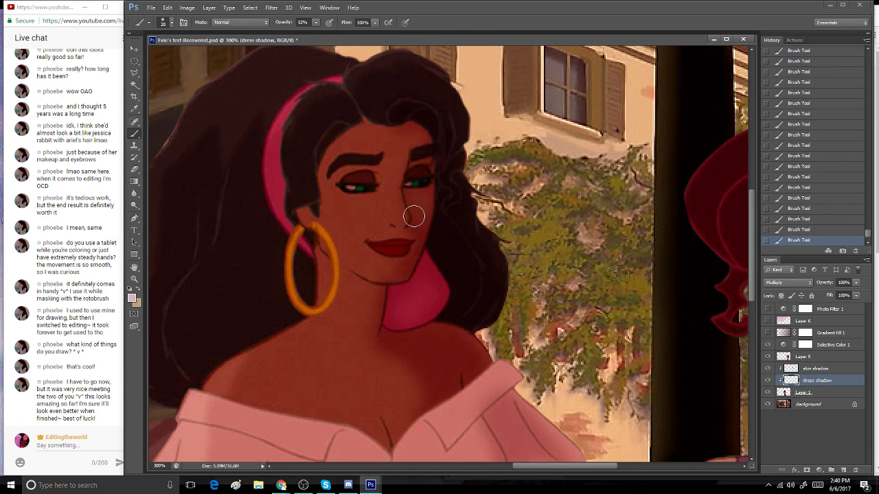
{"action": "key", "text": "bracketleft"}
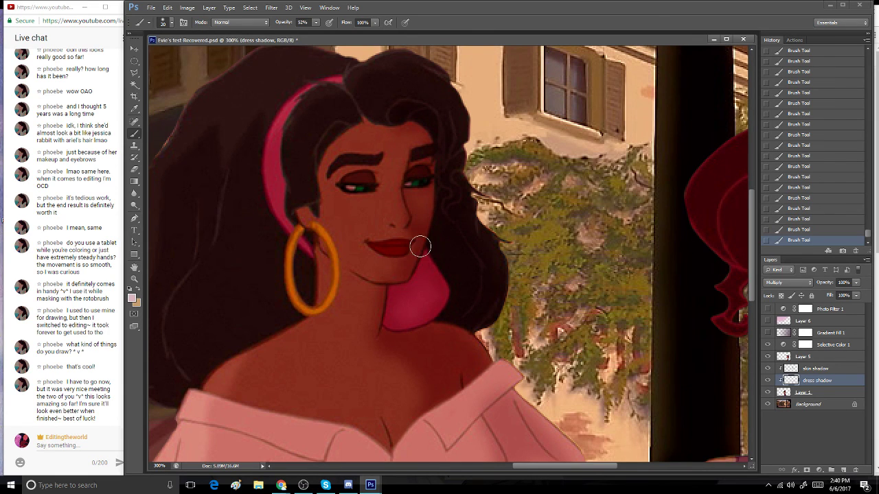
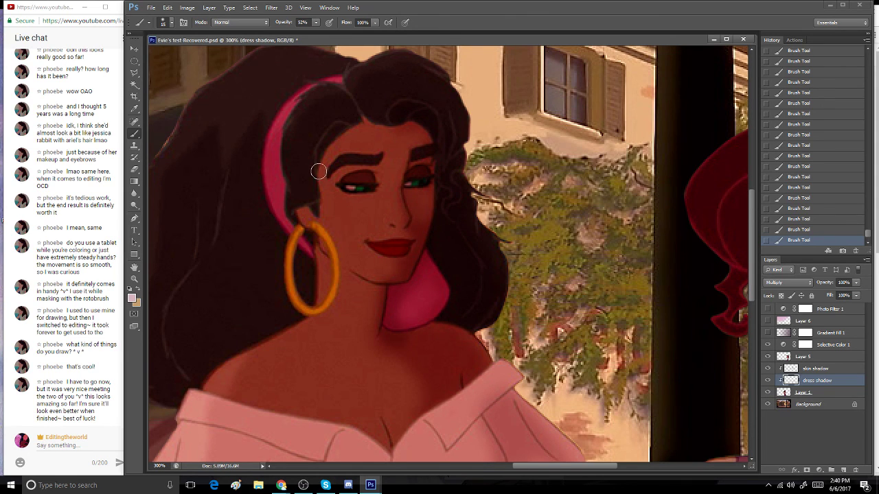
{"action": "mouse_move", "coordinate": [324, 225]}
{"action": "left_mouse_down"}
{"action": "mouse_move", "coordinate": [318, 206]}
{"action": "mouse_move", "coordinate": [314, 219]}
{"action": "mouse_move", "coordinate": [306, 206]}
{"action": "mouse_move", "coordinate": [333, 257]}
{"action": "left_mouse_up"}
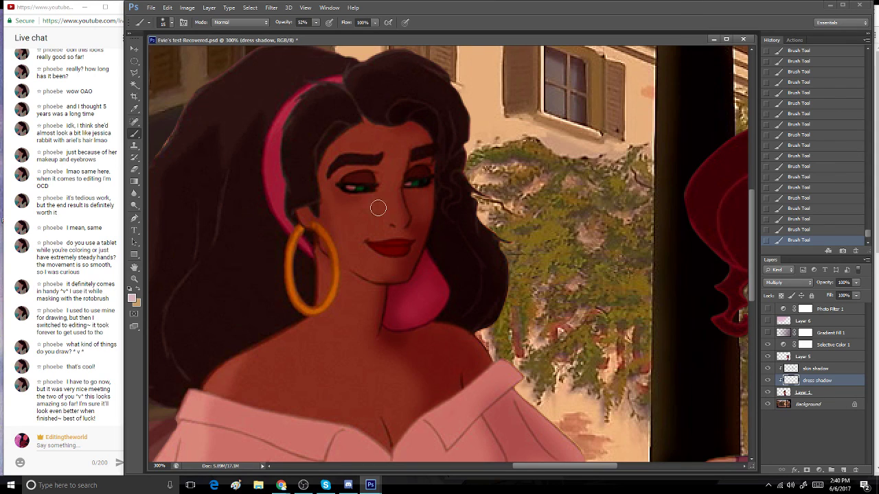
- Lightly erase the shading over the earring-side cheek, temple and brow with a 30 px eraser at 30% opacity
{"action": "scroll", "coordinate": [446, 206], "scroll_direction": "up", "scroll_amount": 2}
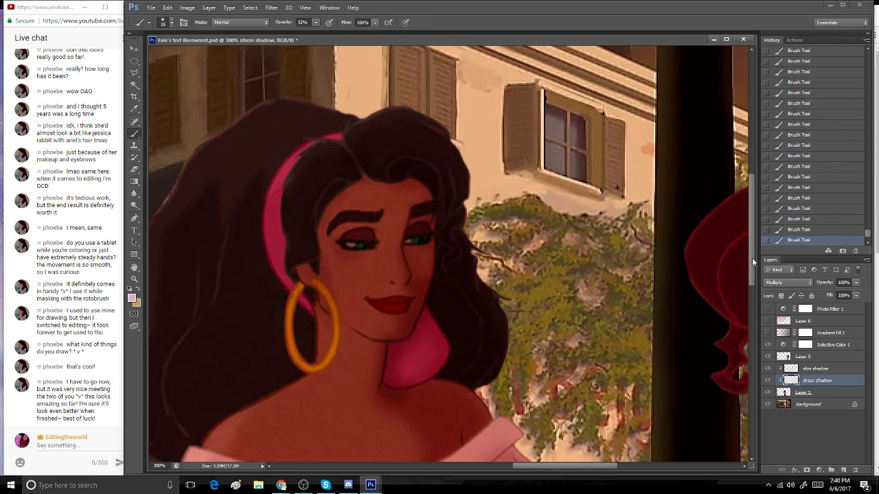
{"action": "scroll", "coordinate": [687, 274], "scroll_direction": "down", "scroll_amount": 4}
{"action": "left_click", "coordinate": [138, 171]}
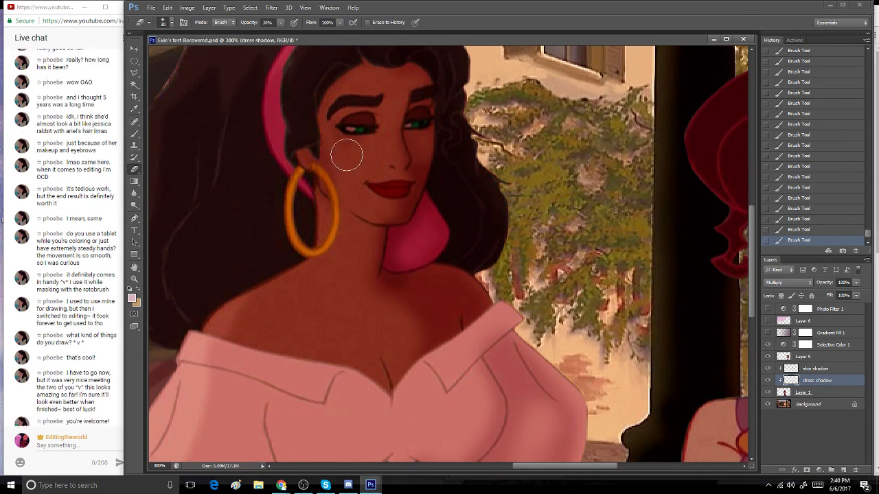
{"action": "left_click", "coordinate": [343, 168]}
{"action": "left_click", "coordinate": [348, 188]}
{"action": "left_click", "coordinate": [336, 144]}
{"action": "mouse_move", "coordinate": [336, 144]}
{"action": "left_mouse_down"}
{"action": "mouse_move", "coordinate": [343, 172]}
{"action": "mouse_move", "coordinate": [344, 148]}
{"action": "left_mouse_up"}
{"action": "left_click_drag", "start_coordinate": [337, 93], "coordinate": [345, 106]}
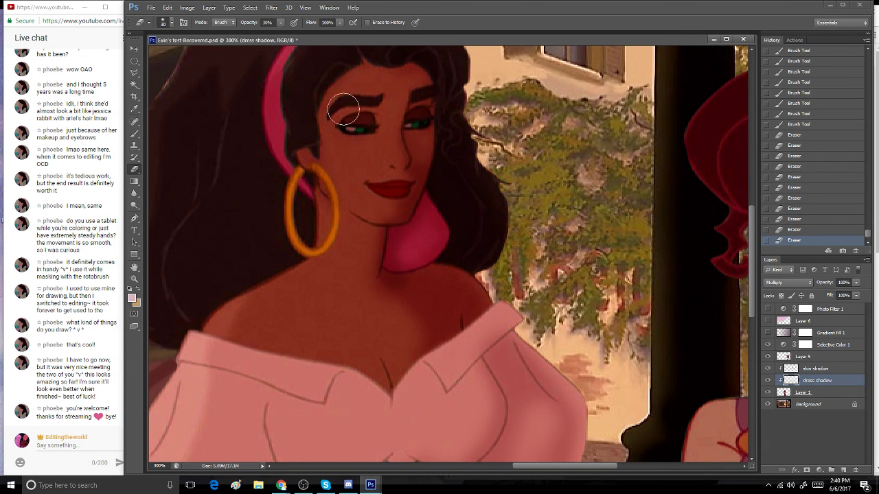
{"action": "left_click", "coordinate": [344, 110]}
- Brush shading back along the jaw and neck beside the hoop earring
{"action": "left_click", "coordinate": [135, 133]}
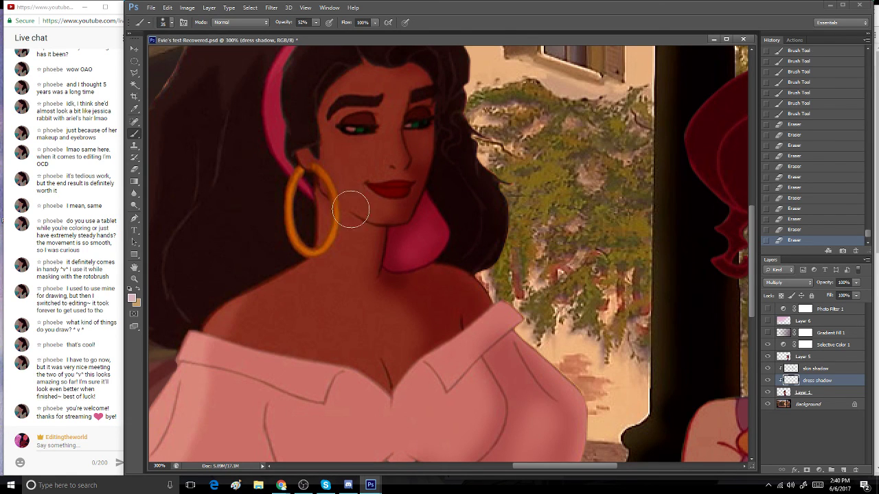
{"action": "mouse_move", "coordinate": [329, 207]}
{"action": "left_mouse_down"}
{"action": "mouse_move", "coordinate": [377, 228]}
{"action": "mouse_move", "coordinate": [355, 230]}
{"action": "mouse_move", "coordinate": [347, 219]}
{"action": "mouse_move", "coordinate": [337, 229]}
{"action": "left_mouse_up"}
{"action": "left_click", "coordinate": [327, 226]}
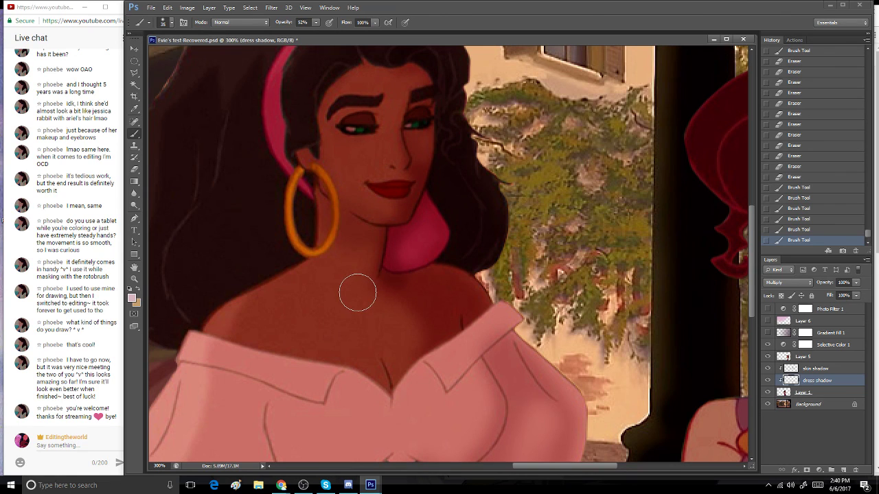
- Enlarge the brush to 60 px and paint soft shading across the chest, neckline and the middle of the bust
{"action": "key", "text": "bracketright"}
{"action": "key", "text": "bracketright"}
{"action": "key", "text": "bracketright"}
{"action": "key", "text": "bracketright"}
{"action": "mouse_move", "coordinate": [283, 332]}
{"action": "left_mouse_down"}
{"action": "mouse_move", "coordinate": [332, 338]}
{"action": "mouse_move", "coordinate": [303, 337]}
{"action": "mouse_move", "coordinate": [377, 364]}
{"action": "mouse_move", "coordinate": [402, 344]}
{"action": "mouse_move", "coordinate": [406, 293]}
{"action": "mouse_move", "coordinate": [409, 373]}
{"action": "mouse_move", "coordinate": [404, 312]}
{"action": "mouse_move", "coordinate": [438, 365]}
{"action": "mouse_move", "coordinate": [417, 302]}
{"action": "mouse_move", "coordinate": [414, 343]}
{"action": "left_mouse_up"}
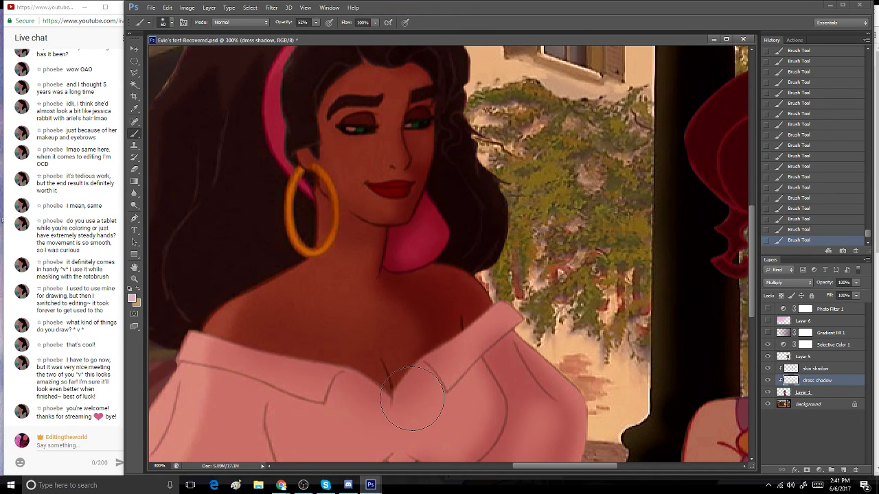
{"action": "mouse_move", "coordinate": [389, 273]}
{"action": "left_mouse_down"}
{"action": "mouse_move", "coordinate": [391, 318]}
{"action": "mouse_move", "coordinate": [416, 363]}
{"action": "left_mouse_up"}
- Reduce the brush to 45 px and shade the folds of the purple skirt
{"action": "left_click_drag", "start_coordinate": [751, 248], "coordinate": [776, 332]}
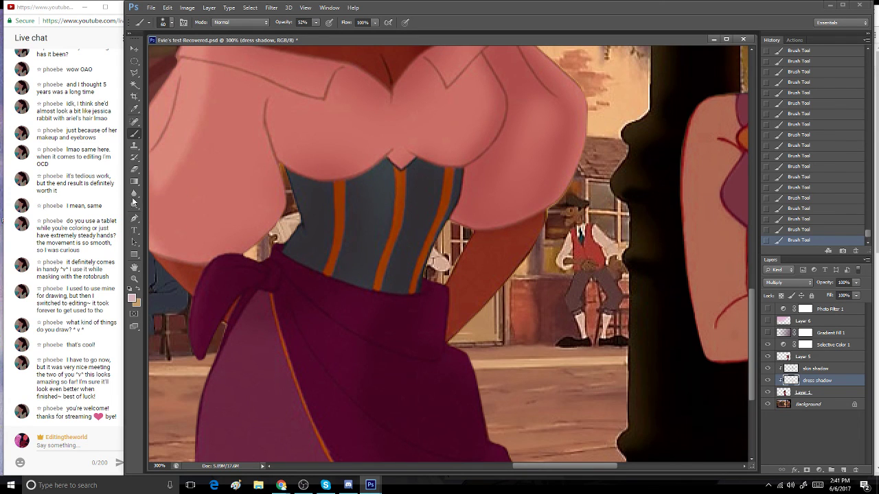
{"action": "left_click", "coordinate": [135, 278]}
{"action": "left_click", "coordinate": [286, 216]}
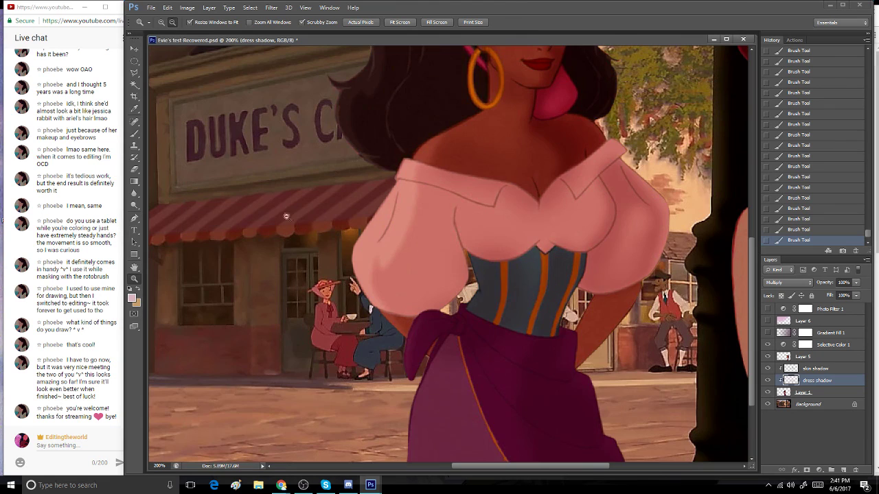
{"action": "key", "text": "b"}
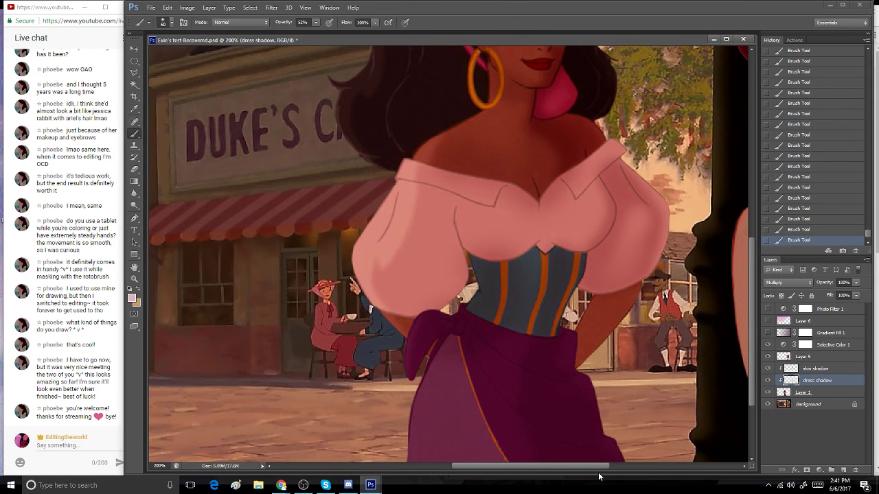
{"action": "left_click_drag", "start_coordinate": [603, 469], "coordinate": [657, 470]}
{"action": "left_click_drag", "start_coordinate": [753, 291], "coordinate": [753, 350]}
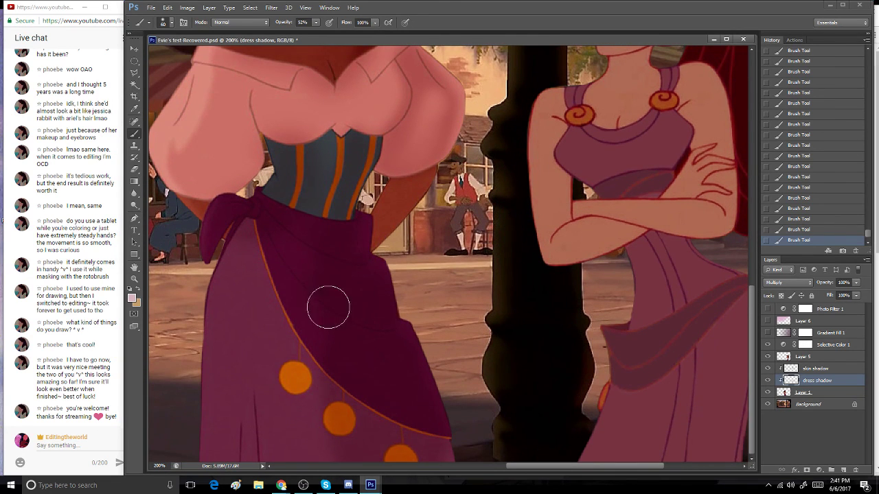
{"action": "key", "text": "bracketleft"}
{"action": "key", "text": "bracketleft"}
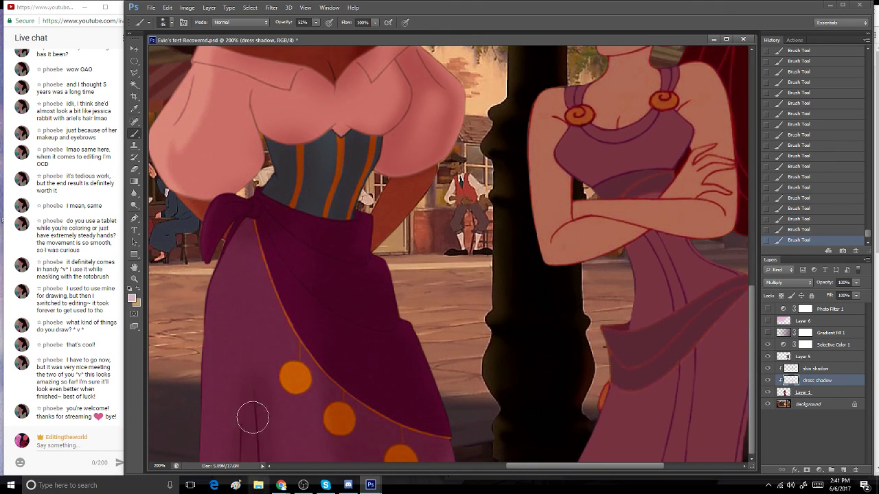
- Lightly erase the shadow over the skirt, the sash knot and the sleeve-side edge of the corset with a 40 px eraser at 30% opacity
{"action": "left_click", "coordinate": [134, 170]}
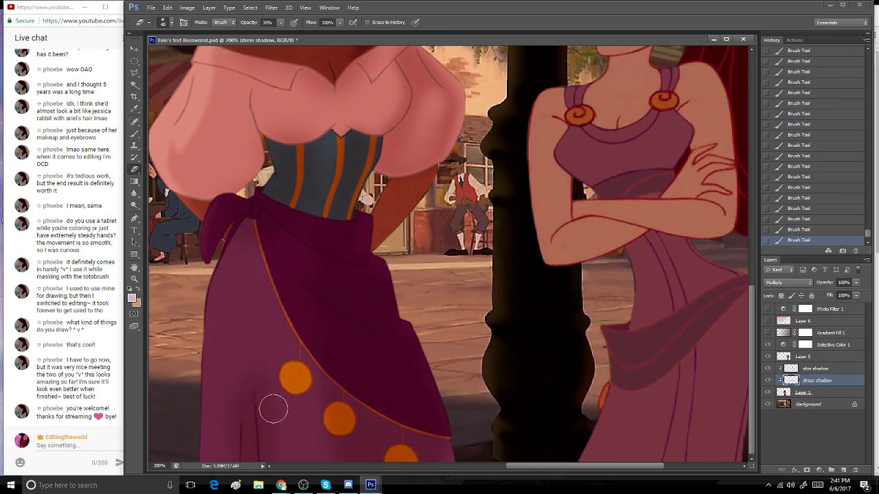
{"action": "left_click_drag", "start_coordinate": [273, 409], "coordinate": [238, 353]}
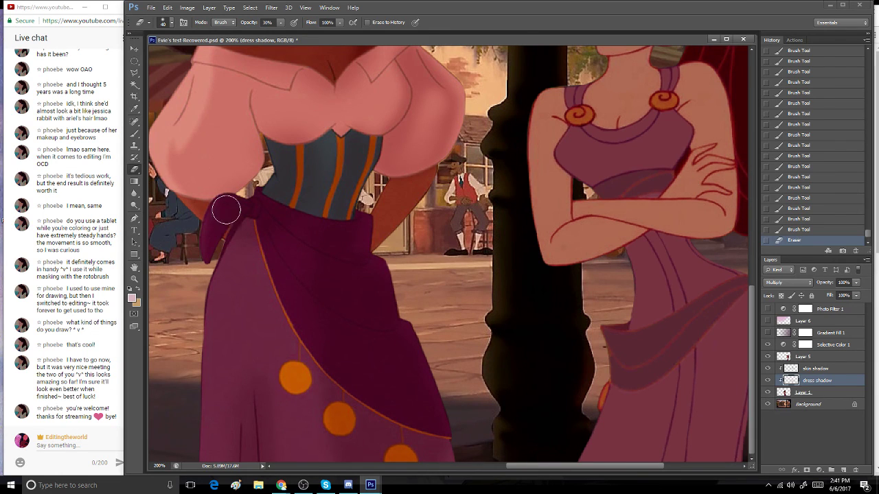
{"action": "mouse_move", "coordinate": [227, 209]}
{"action": "left_mouse_down"}
{"action": "mouse_move", "coordinate": [276, 167]}
{"action": "mouse_move", "coordinate": [267, 140]}
{"action": "left_mouse_up"}
{"action": "mouse_move", "coordinate": [267, 140]}
{"action": "left_mouse_down"}
{"action": "mouse_move", "coordinate": [273, 185]}
{"action": "mouse_move", "coordinate": [272, 135]}
{"action": "mouse_move", "coordinate": [281, 141]}
{"action": "mouse_move", "coordinate": [268, 150]}
{"action": "mouse_move", "coordinate": [258, 140]}
{"action": "mouse_move", "coordinate": [264, 185]}
{"action": "mouse_move", "coordinate": [268, 152]}
{"action": "left_mouse_up"}
{"action": "left_click_drag", "start_coordinate": [268, 152], "coordinate": [262, 152]}
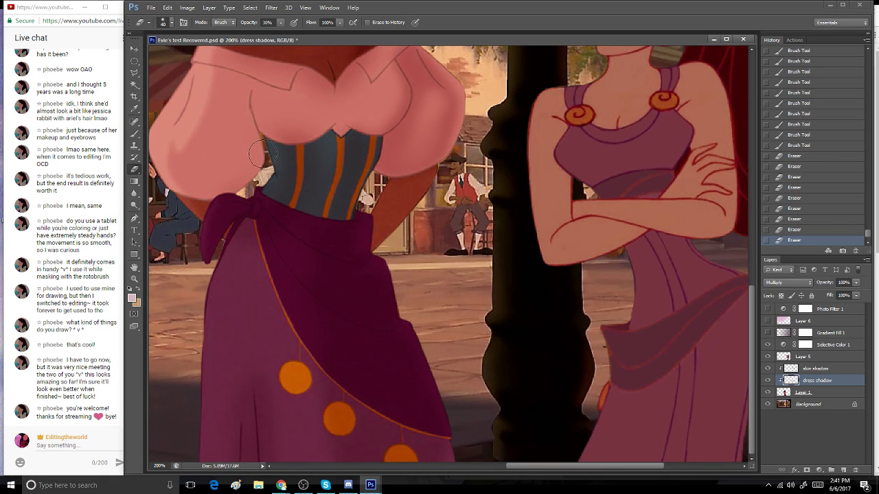
{"action": "left_click_drag", "start_coordinate": [251, 192], "coordinate": [264, 155]}
- Set the eraser opacity to 56% and erase the shadow spill beside the waist and over the lower bust
{"action": "left_click", "coordinate": [280, 22]}
{"action": "left_click_drag", "start_coordinate": [281, 33], "coordinate": [293, 37]}
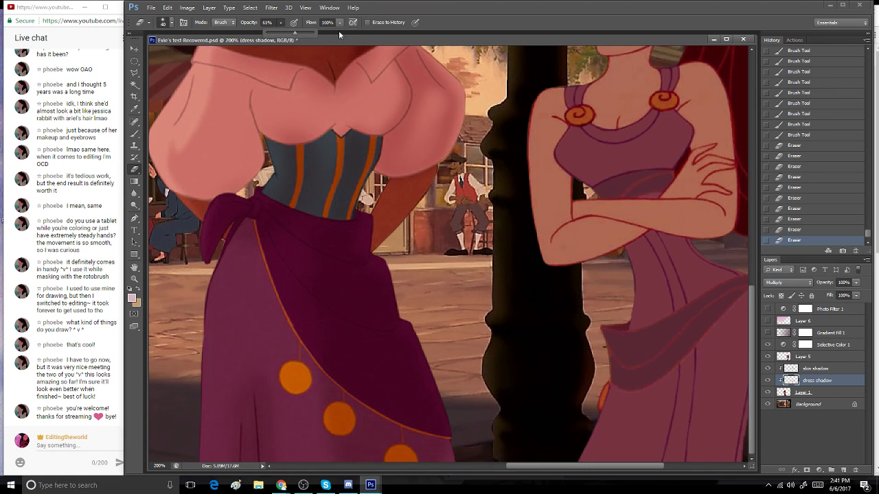
{"action": "left_click_drag", "start_coordinate": [292, 33], "coordinate": [294, 32]}
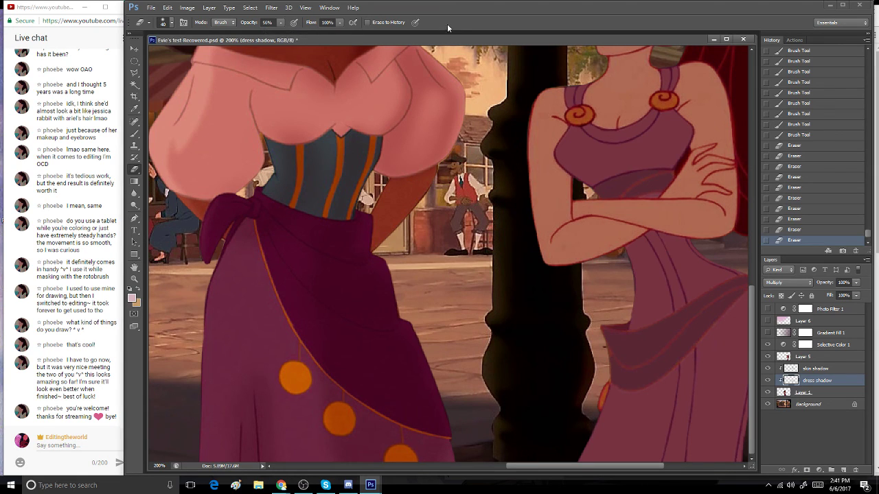
{"action": "left_click_drag", "start_coordinate": [253, 186], "coordinate": [258, 170]}
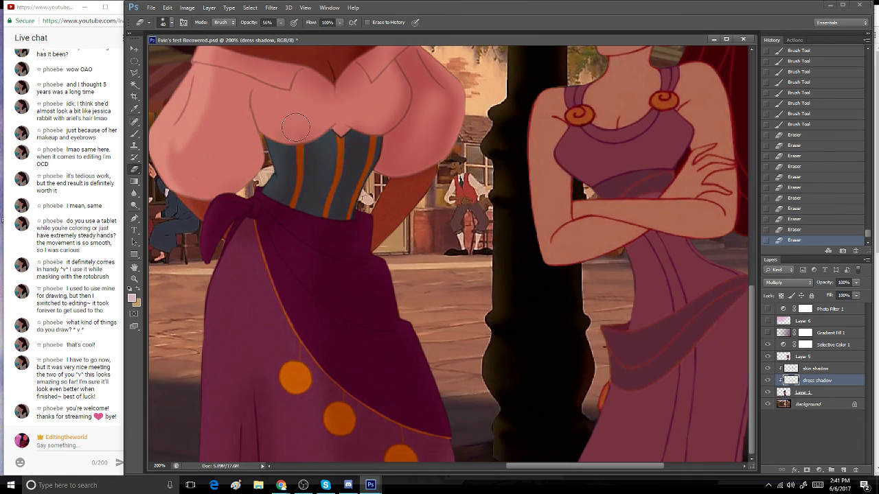
{"action": "left_click_drag", "start_coordinate": [296, 129], "coordinate": [289, 128]}
{"action": "left_click_drag", "start_coordinate": [291, 128], "coordinate": [307, 110]}
{"action": "left_click_drag", "start_coordinate": [574, 466], "coordinate": [591, 467]}
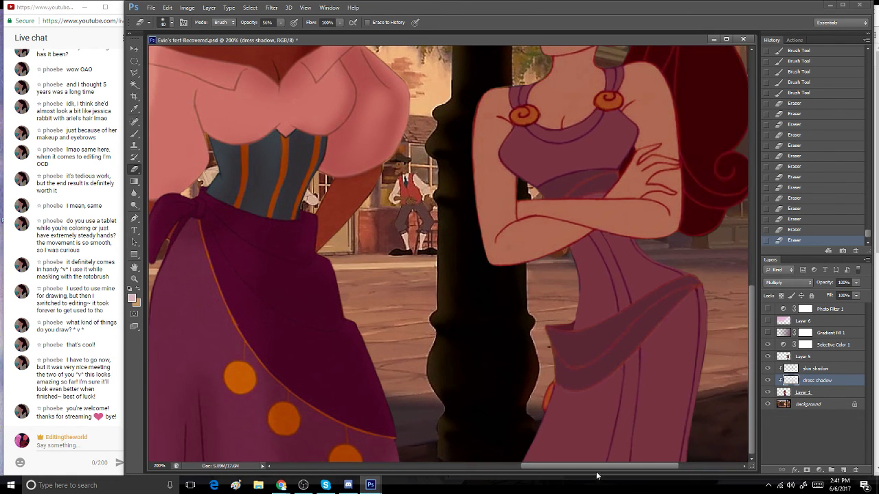
- Preview both characters in the scene with Photo Filter 1, Layer 6 and Gradient Fill 1 made visible
{"action": "left_click_drag", "start_coordinate": [755, 300], "coordinate": [736, 216]}
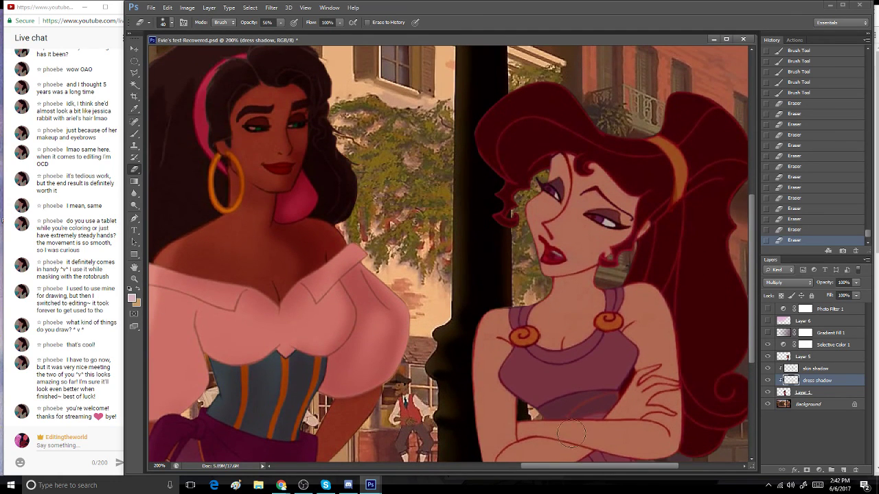
{"action": "left_click_drag", "start_coordinate": [590, 467], "coordinate": [635, 466]}
{"action": "left_click", "coordinate": [135, 132]}
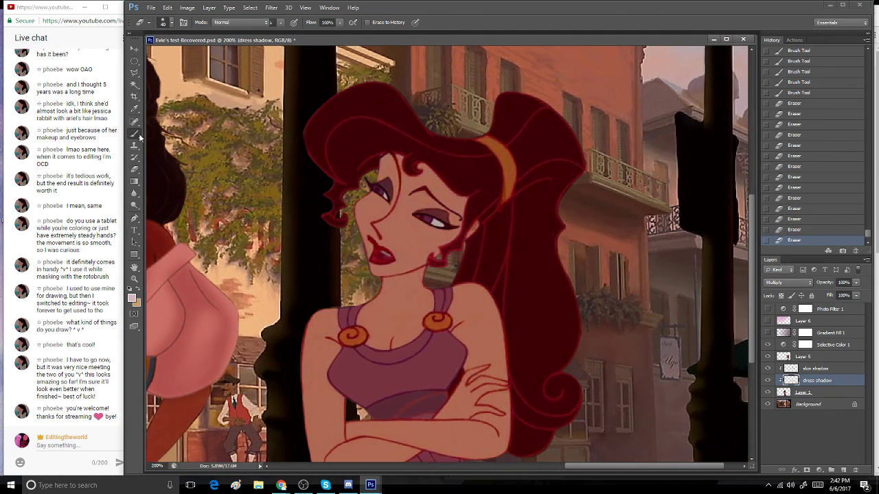
{"action": "left_click", "coordinate": [135, 278]}
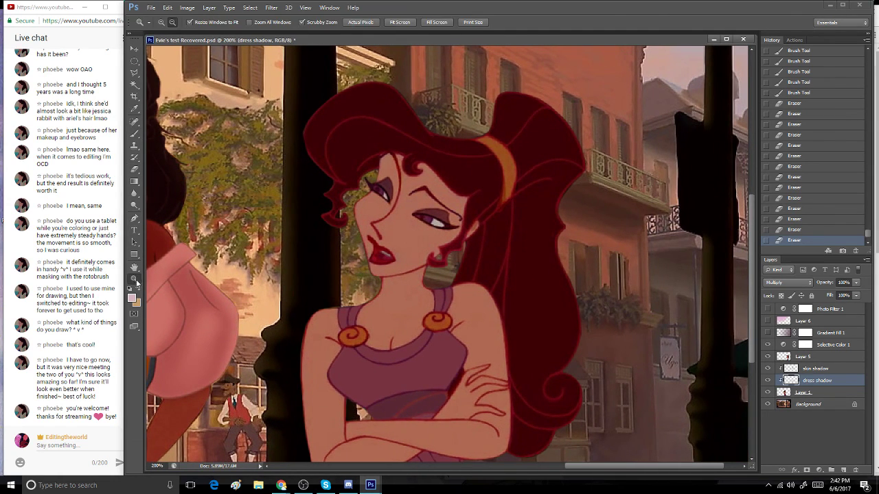
{"action": "left_click", "coordinate": [254, 172]}
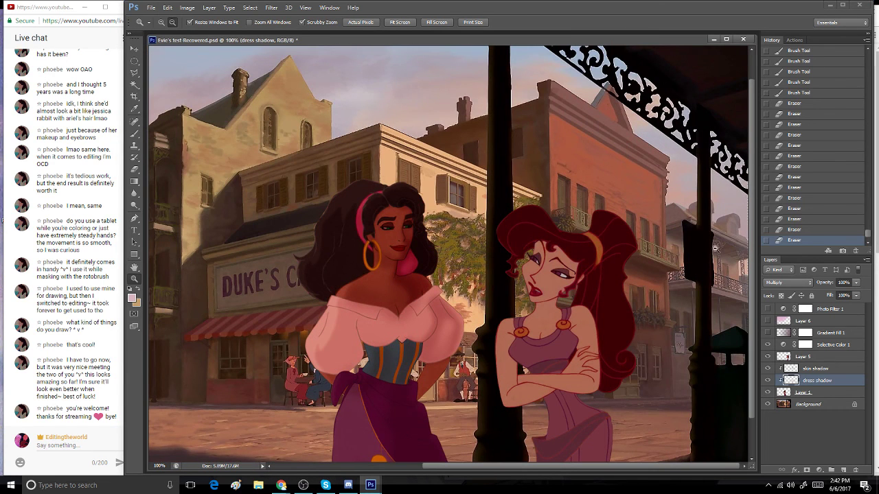
{"action": "scroll", "coordinate": [726, 353], "scroll_direction": "down", "scroll_amount": 2}
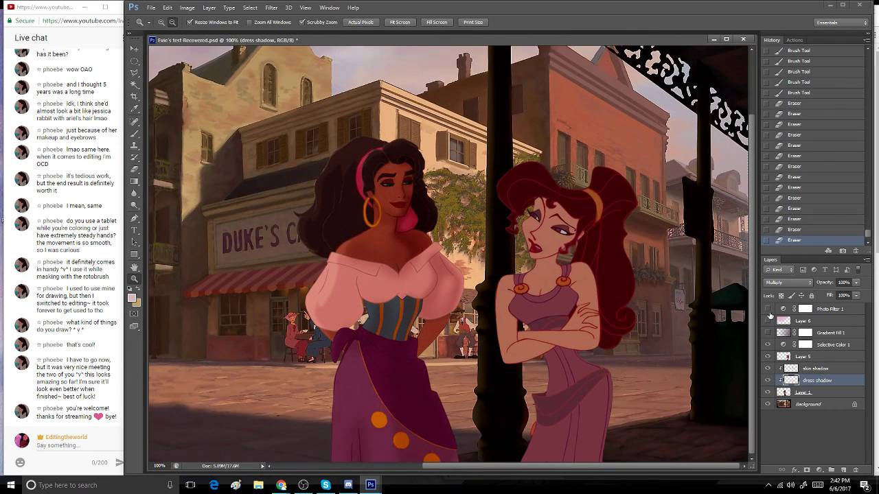
{"action": "left_click", "coordinate": [767, 310]}
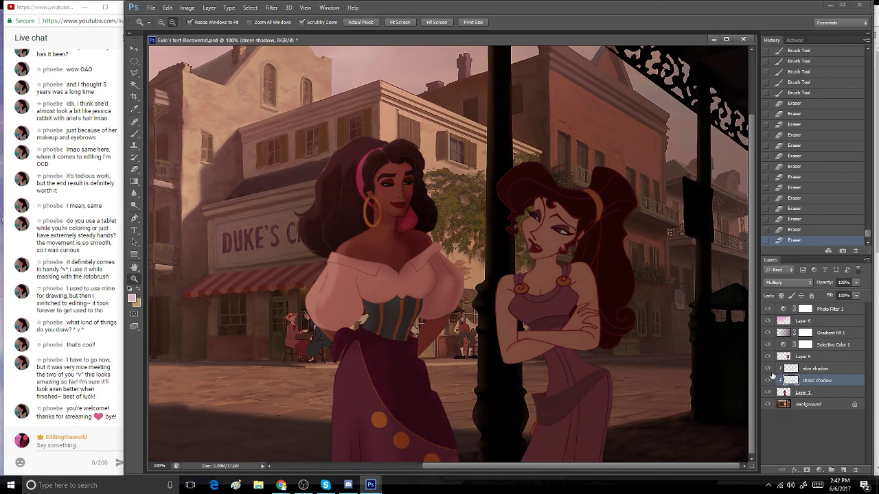
- Compare the image with and without the skin shadow layer, and lower that layer's opacity to 77%
{"action": "left_click", "coordinate": [768, 368]}
{"action": "left_click", "coordinate": [768, 369]}
{"action": "left_click", "coordinate": [816, 369]}
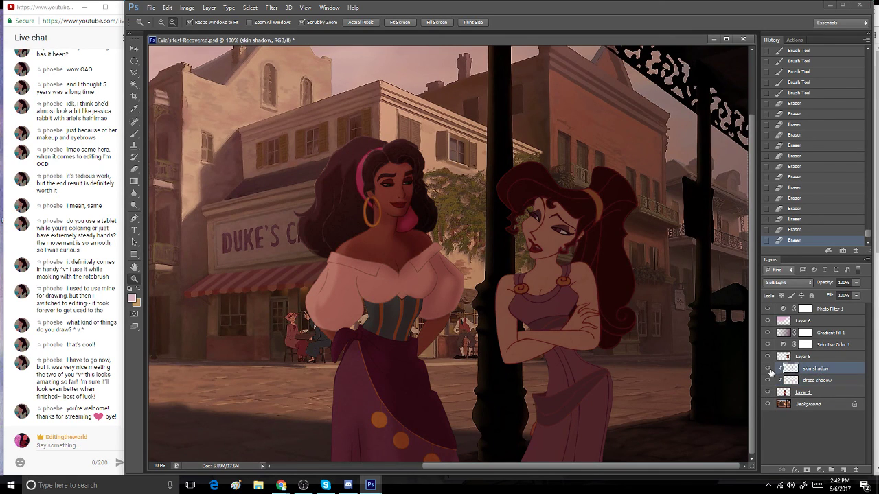
{"action": "left_click", "coordinate": [857, 282]}
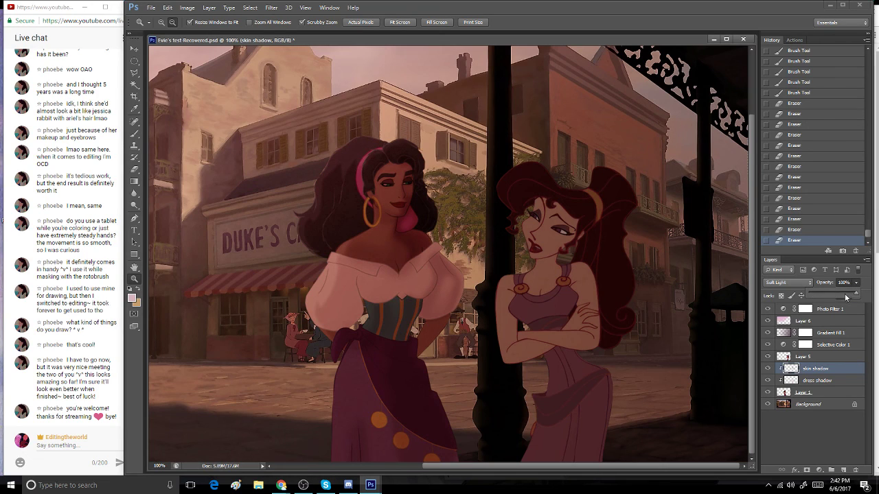
{"action": "left_click", "coordinate": [845, 295]}
- Compare the image with and without the dress shadow layer, and lower that layer's opacity to 75%
{"action": "left_click", "coordinate": [767, 381]}
{"action": "left_click", "coordinate": [768, 380]}
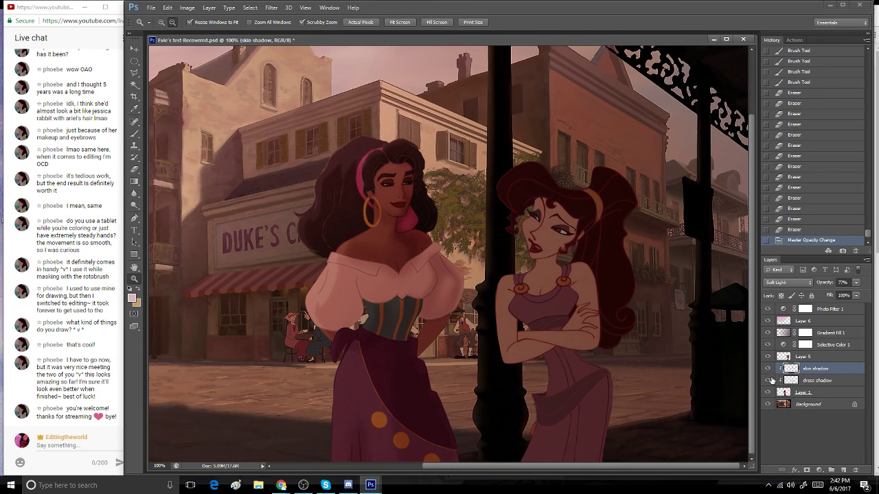
{"action": "left_click", "coordinate": [817, 379]}
{"action": "left_click", "coordinate": [856, 283]}
{"action": "left_click", "coordinate": [842, 295]}
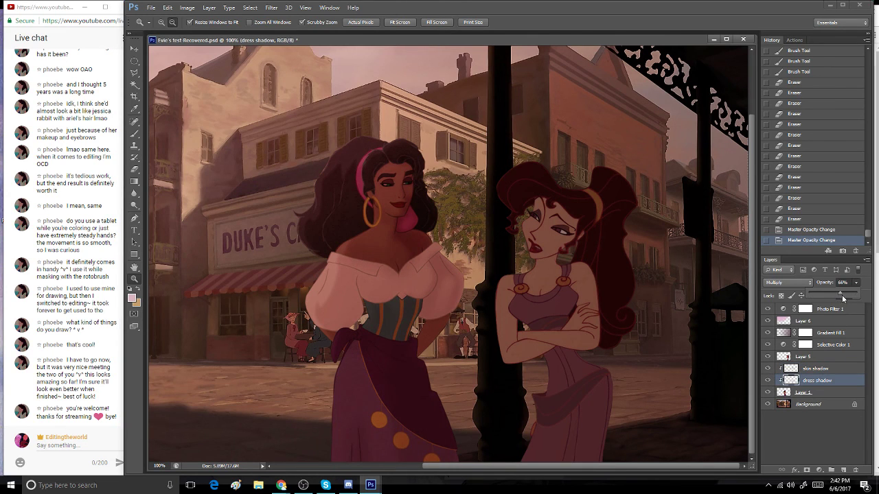
{"action": "left_click_drag", "start_coordinate": [842, 295], "coordinate": [843, 296]}
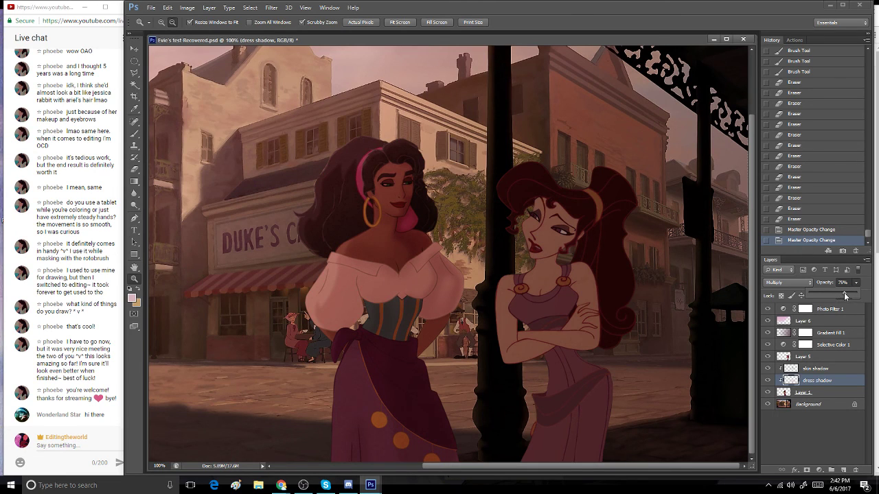
- Erase dress shadow spill around the dark-haired woman's neck and jaw with the 40 px eraser at 56% opacity
{"action": "left_click", "coordinate": [832, 453]}
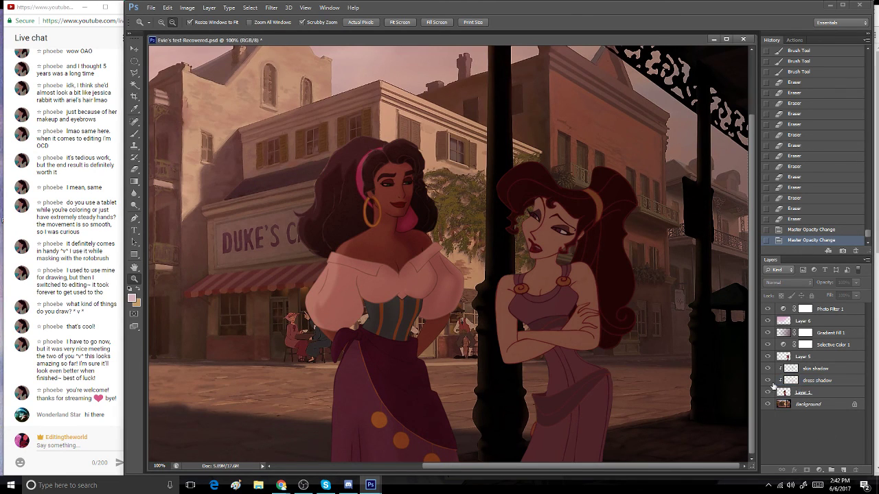
{"action": "left_click", "coordinate": [135, 157]}
{"action": "left_click", "coordinate": [135, 170]}
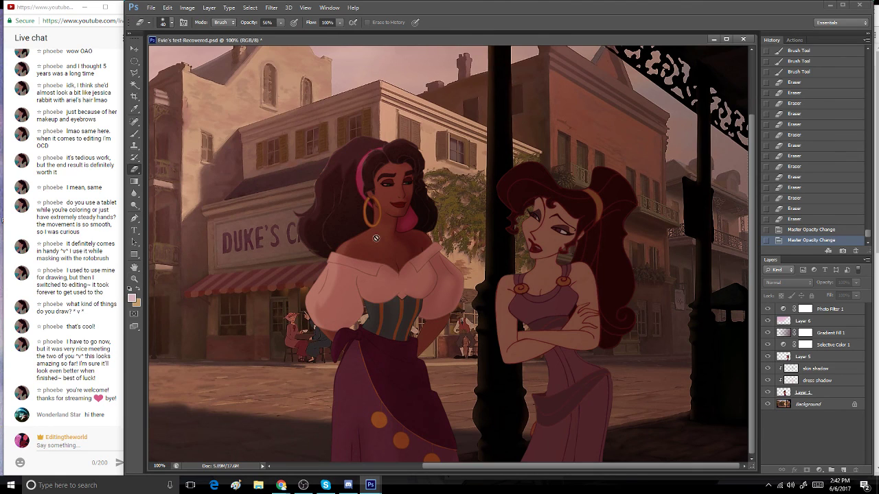
{"action": "left_click", "coordinate": [831, 383]}
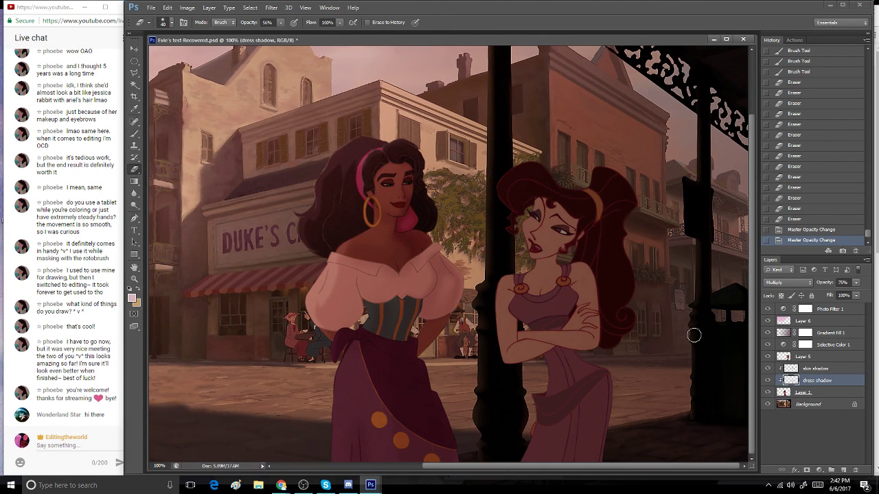
{"action": "left_click_drag", "start_coordinate": [392, 216], "coordinate": [391, 231]}
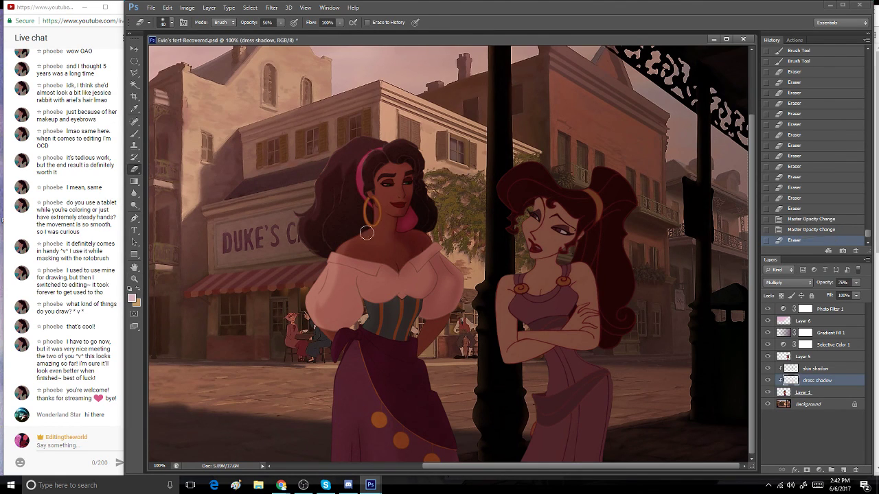
{"action": "left_click", "coordinate": [370, 241]}
{"action": "left_click", "coordinate": [380, 202]}
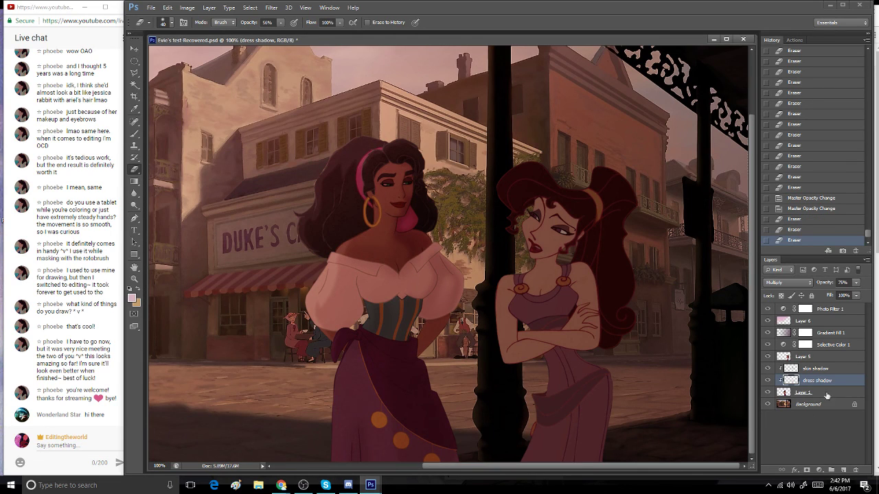
- Select the skin shadow layer and compare the image with it hidden and shown
{"action": "left_click", "coordinate": [804, 369]}
{"action": "left_click", "coordinate": [768, 369]}
{"action": "left_click", "coordinate": [768, 369]}
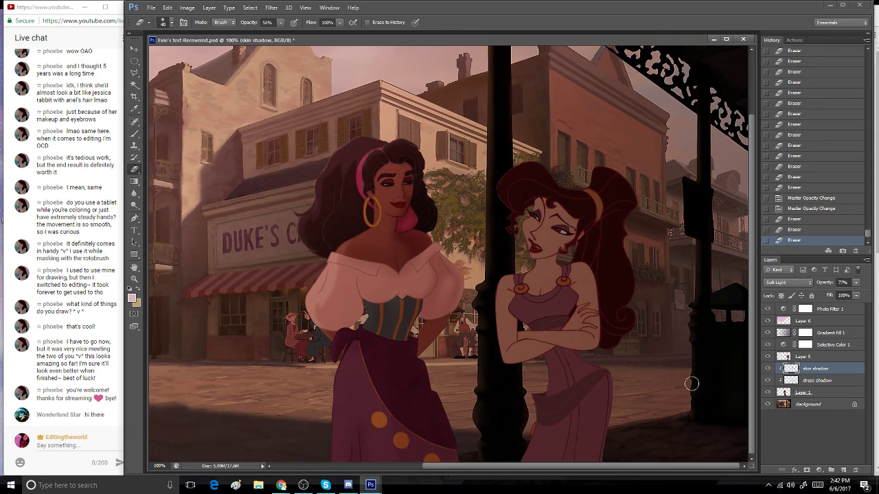
- Hide the Background, Layer 5 and all layers above it, leaving only the dark-haired woman and her shadow layers visible
{"action": "left_click", "coordinate": [813, 361]}
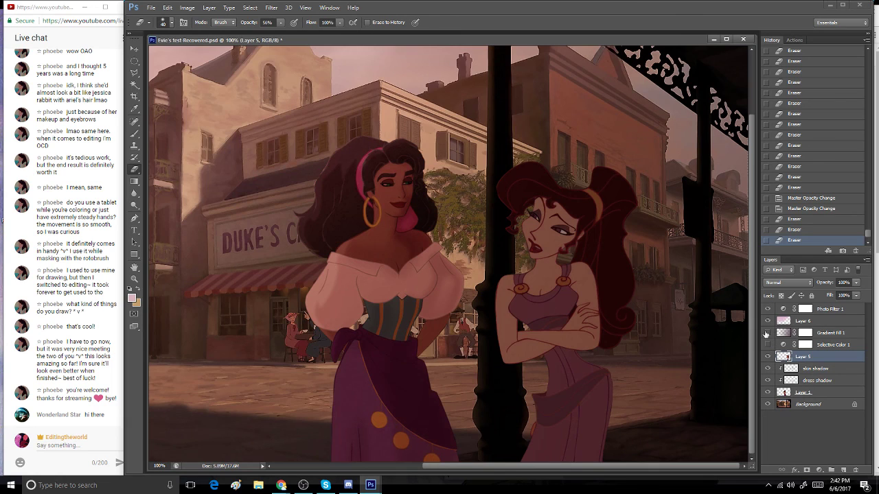
{"action": "left_click_drag", "start_coordinate": [766, 333], "coordinate": [767, 305]}
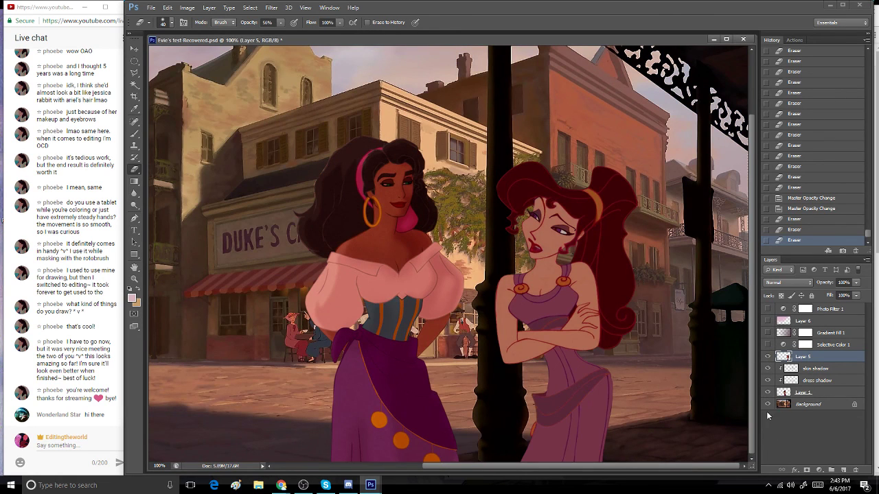
{"action": "left_click", "coordinate": [767, 404]}
{"action": "left_click", "coordinate": [767, 357]}
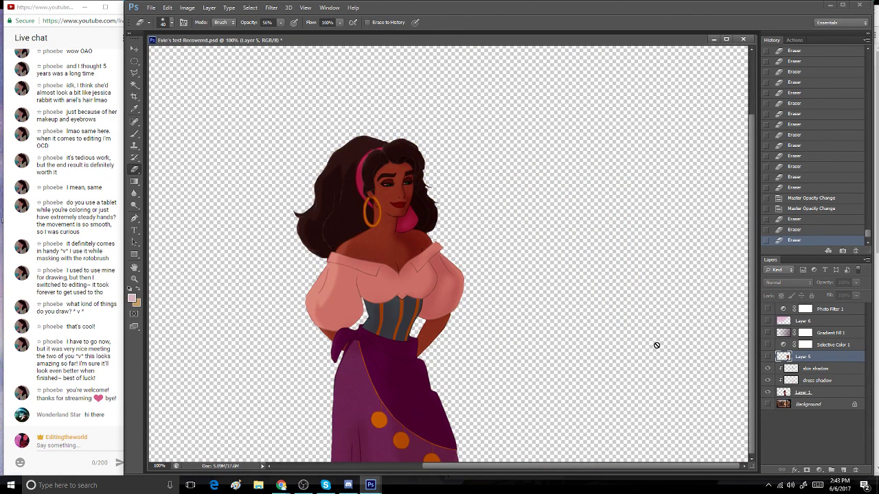
- Merge the visible skin shadow, dress shadow and Layer 1 into a single layer
{"action": "left_click", "coordinate": [209, 8]}
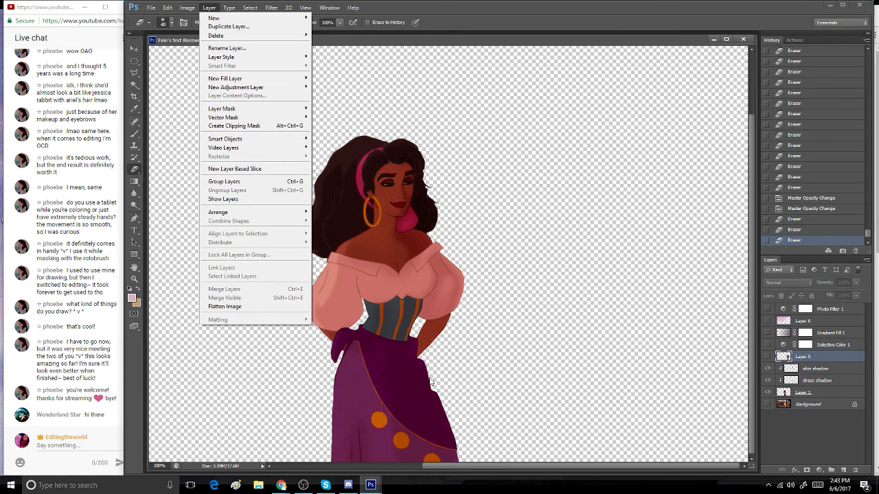
{"action": "key", "text": "Escape"}
{"action": "left_click", "coordinate": [828, 369]}
{"action": "left_click", "coordinate": [209, 7]}
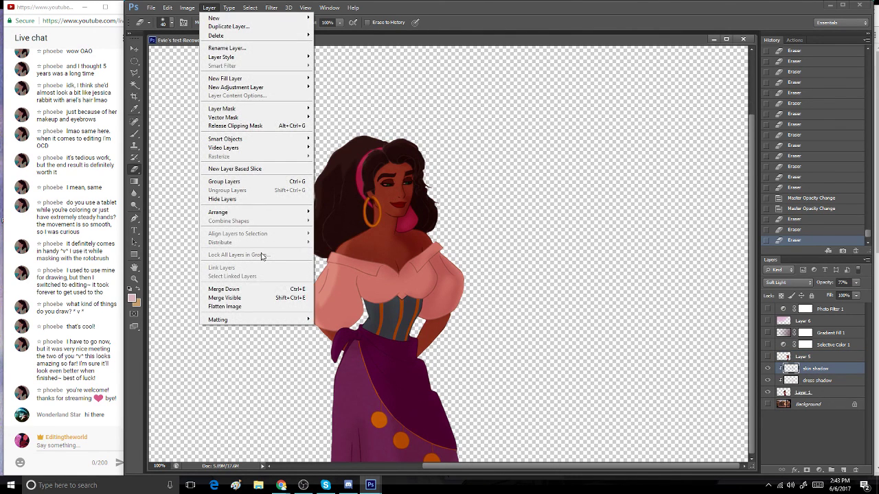
{"action": "left_click", "coordinate": [273, 300]}
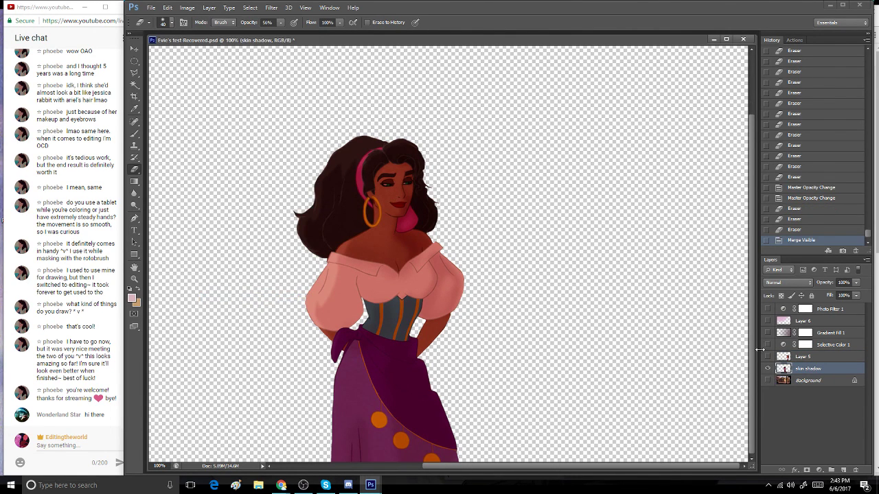
- Show Layer 5, Background and Selective Color 1 again, keeping Photo Filter 1, Layer 6 and Gradient Fill 1 hidden
{"action": "left_click", "coordinate": [767, 356]}
{"action": "left_click", "coordinate": [768, 381]}
{"action": "left_click_drag", "start_coordinate": [767, 344], "coordinate": [768, 309]}
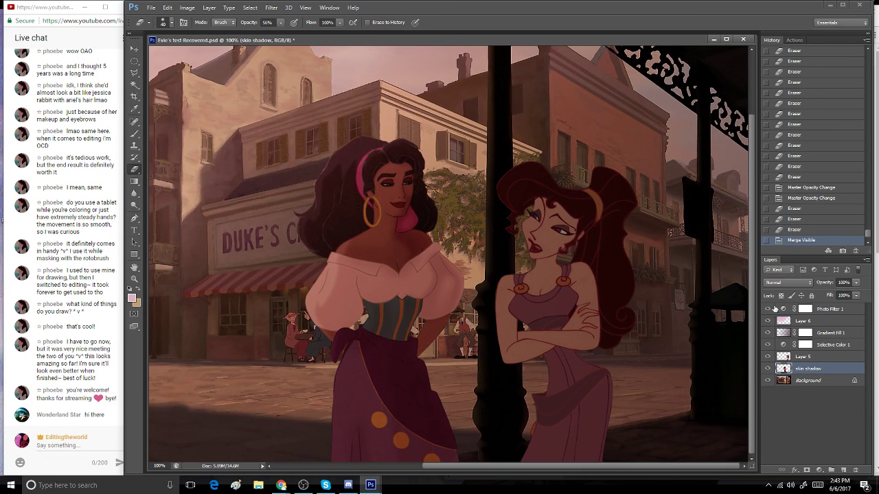
{"action": "left_click_drag", "start_coordinate": [767, 324], "coordinate": [853, 470]}
- Add a new layer above Layer 5 for the red-haired woman's shading and set its blend mode to Soft Light
{"action": "left_click", "coordinate": [813, 358]}
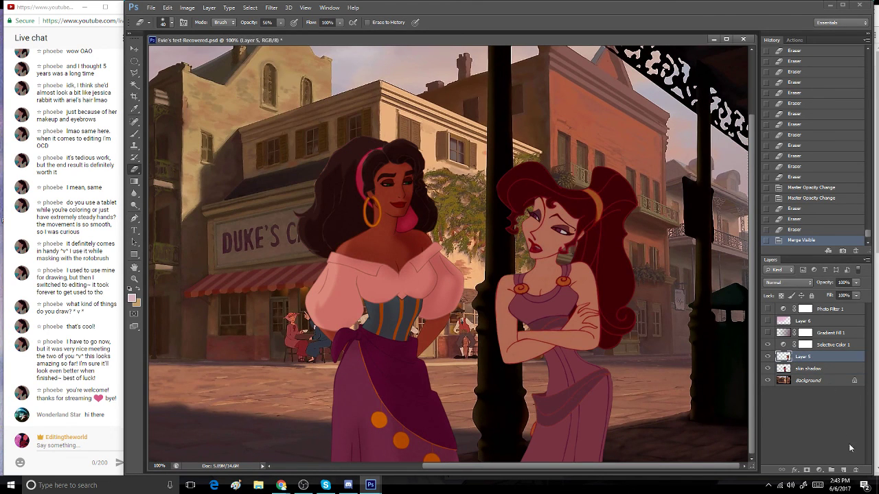
{"action": "left_click", "coordinate": [843, 469]}
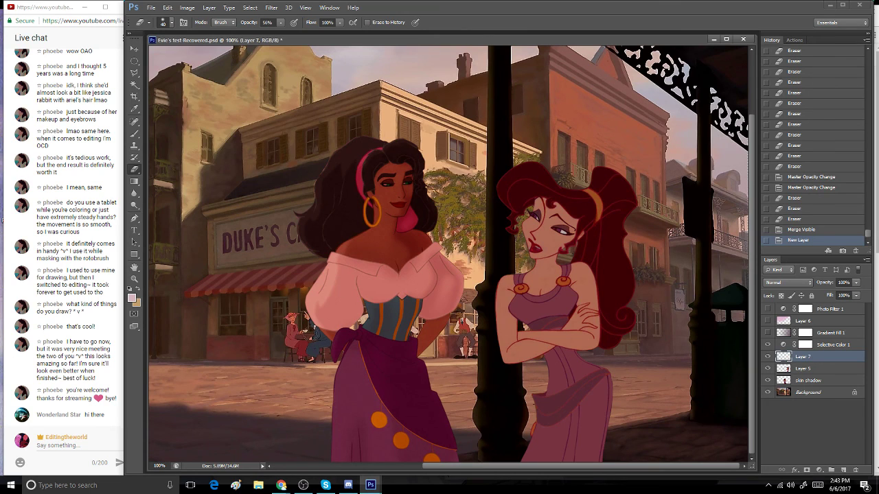
{"action": "left_click", "coordinate": [133, 277]}
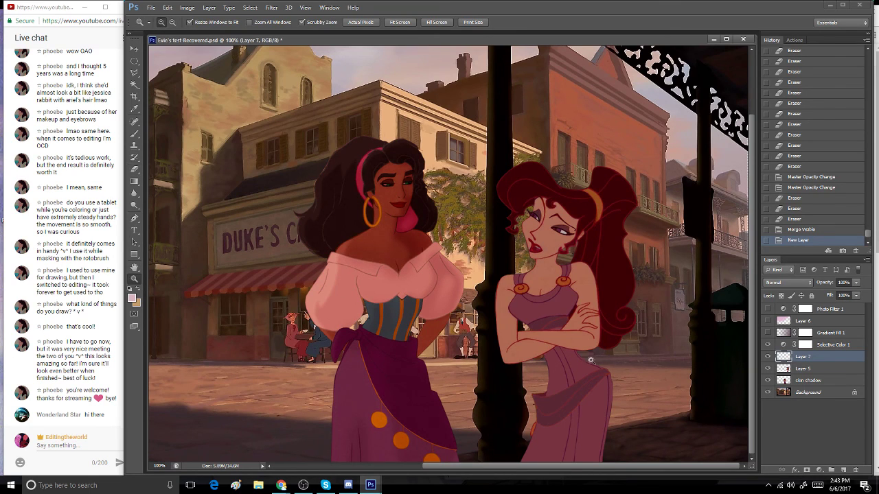
{"action": "left_click", "coordinate": [593, 271]}
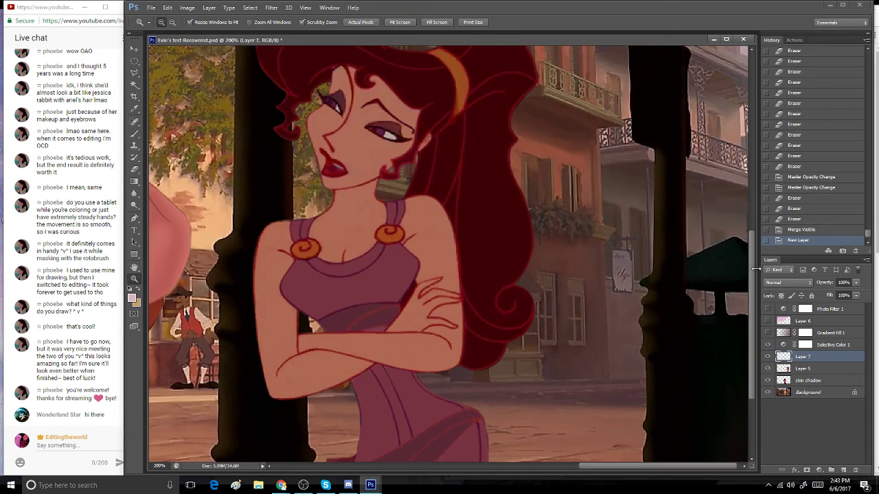
{"action": "scroll", "coordinate": [747, 235], "scroll_direction": "up", "scroll_amount": 3}
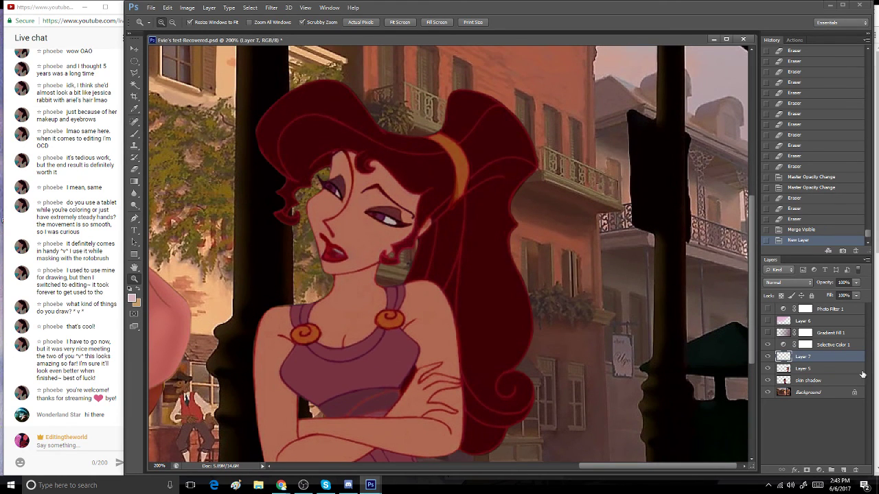
{"action": "left_click", "coordinate": [782, 283]}
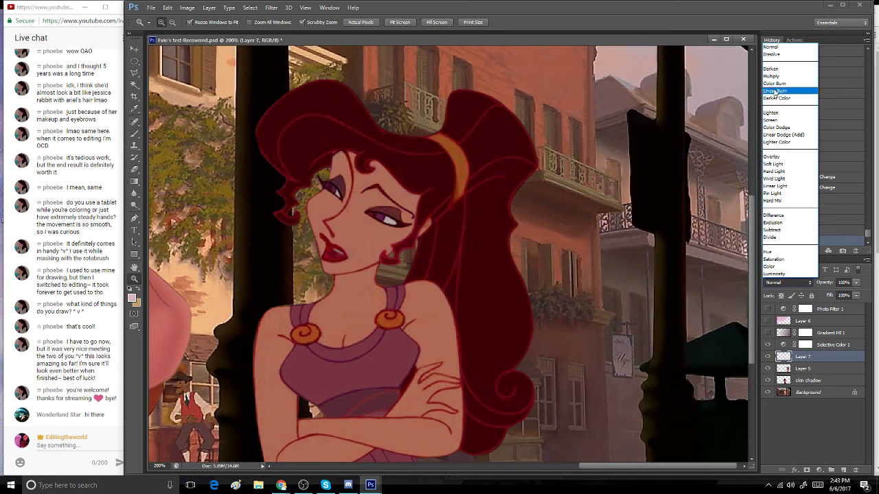
{"action": "left_click", "coordinate": [782, 165]}
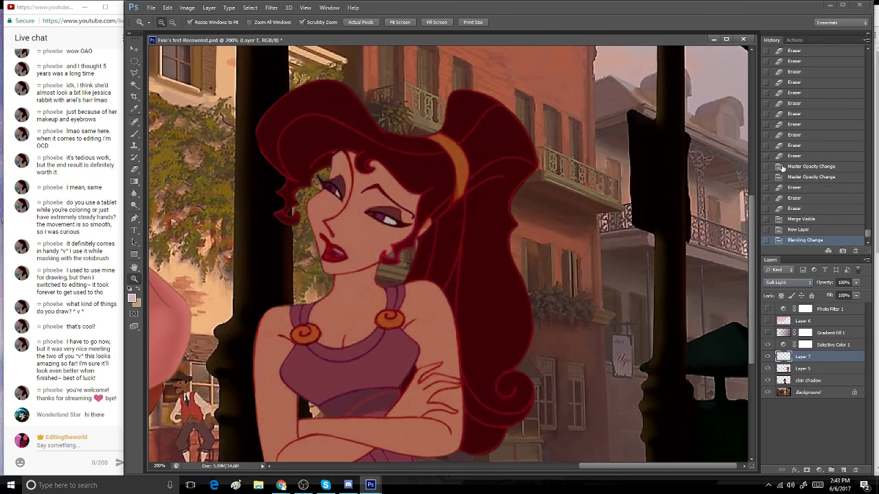
- Set the foreground color to the brown #884b37 and switch to the Brush tool for shading the red-haired woman's skin
{"action": "left_click", "coordinate": [131, 298]}
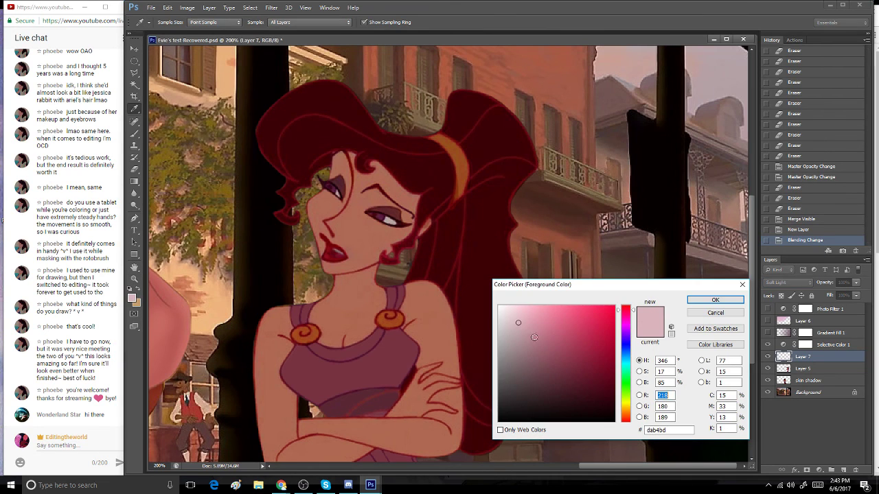
{"action": "left_click", "coordinate": [351, 223]}
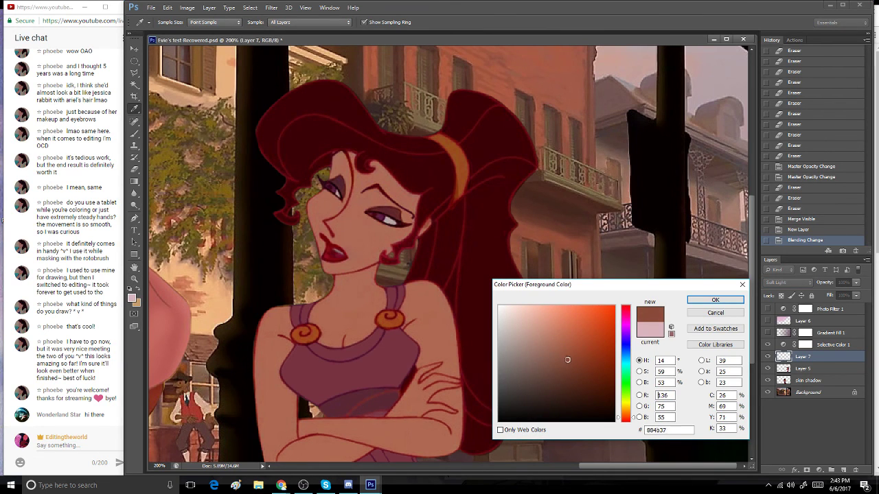
{"action": "left_click", "coordinate": [714, 300]}
{"action": "key", "text": "z"}
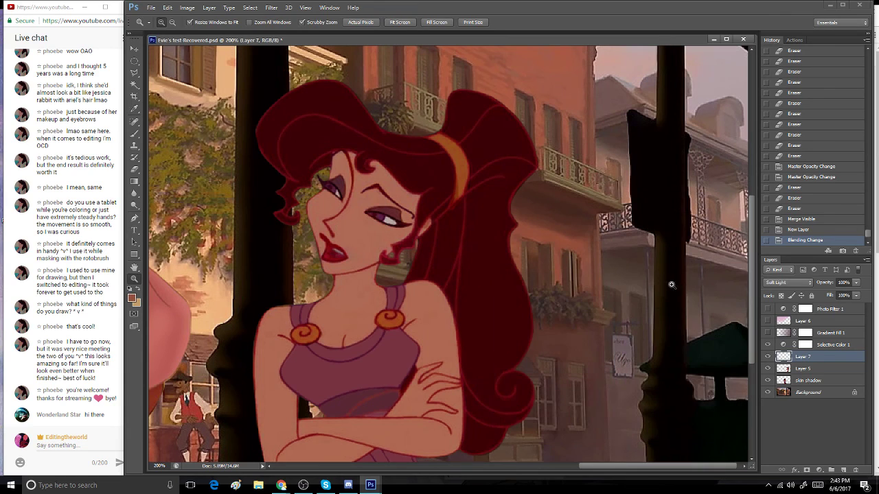
{"action": "left_click", "coordinate": [133, 133]}
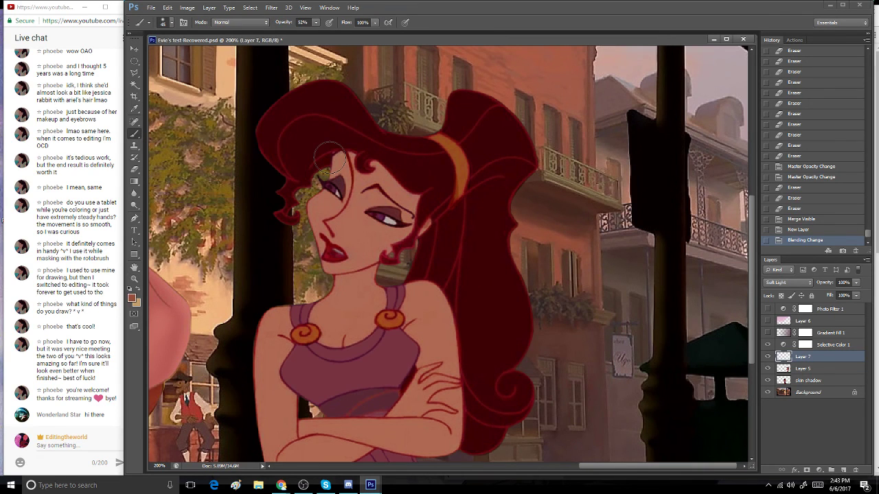
- Clip the shading layer, Layer 7, to Layer 5 instead of grouping it
{"action": "key", "text": "ctrl+g"}
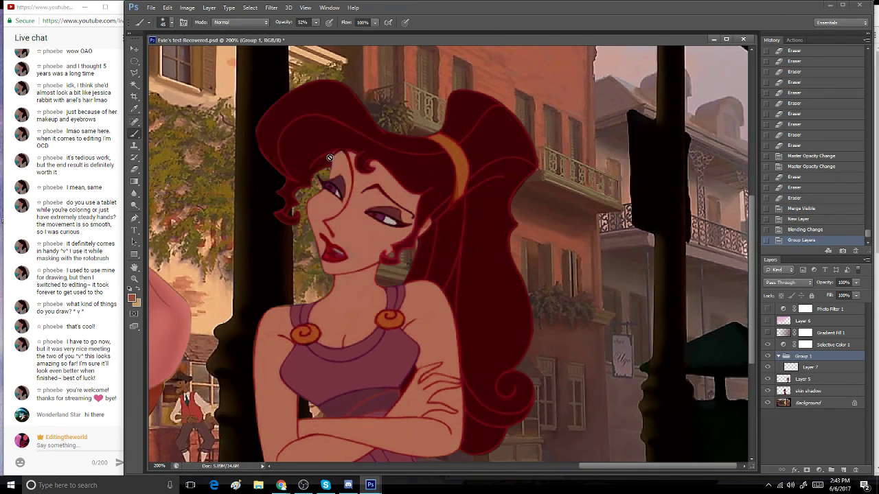
{"action": "left_click", "coordinate": [821, 232]}
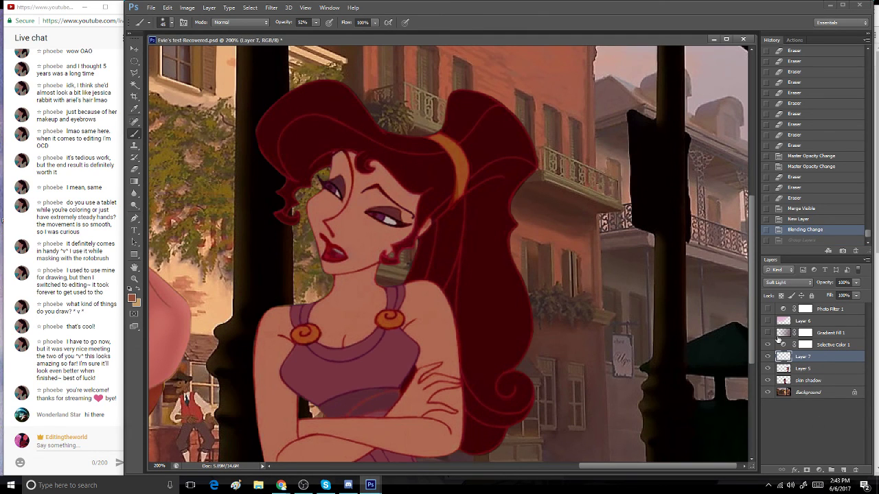
{"action": "key", "text": "ctrl+alt+g"}
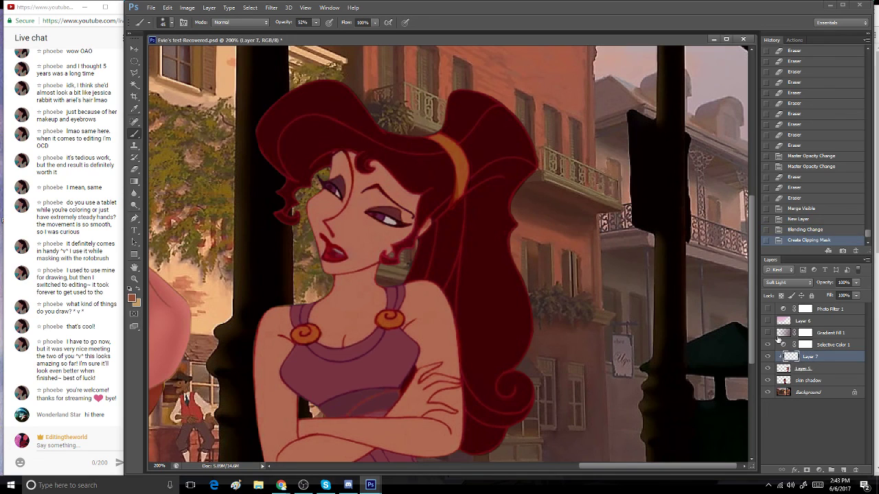
- Paint soft brown shading with the size 45 brush over the shadowed far side of the red-haired woman's face
{"action": "left_click_drag", "start_coordinate": [333, 160], "coordinate": [332, 195]}
{"action": "left_click_drag", "start_coordinate": [318, 180], "coordinate": [327, 242]}
{"action": "left_click_drag", "start_coordinate": [322, 206], "coordinate": [327, 226]}
{"action": "left_click_drag", "start_coordinate": [329, 180], "coordinate": [333, 199]}
{"action": "mouse_move", "coordinate": [342, 159]}
{"action": "left_mouse_down"}
{"action": "mouse_move", "coordinate": [343, 168]}
{"action": "mouse_move", "coordinate": [342, 155]}
{"action": "left_mouse_up"}
{"action": "mouse_move", "coordinate": [341, 172]}
{"action": "left_mouse_down"}
{"action": "mouse_move", "coordinate": [337, 212]}
{"action": "mouse_move", "coordinate": [320, 246]}
{"action": "left_mouse_up"}
{"action": "mouse_move", "coordinate": [328, 220]}
{"action": "left_mouse_down"}
{"action": "mouse_move", "coordinate": [336, 199]}
{"action": "mouse_move", "coordinate": [324, 230]}
{"action": "left_mouse_up"}
- Extend the brown shading over the red-haired woman's neck, upper chest and the shoulder and arm nearest the dark post
{"action": "left_click_drag", "start_coordinate": [316, 302], "coordinate": [311, 334]}
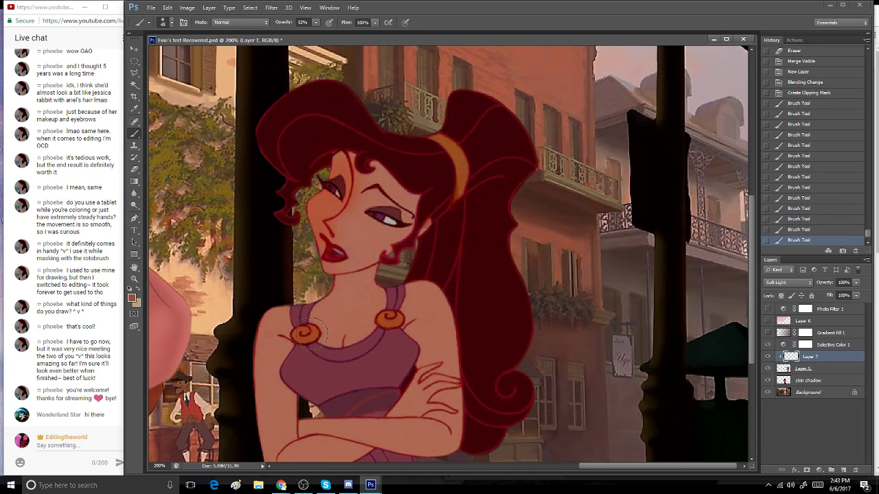
{"action": "mouse_move", "coordinate": [336, 280]}
{"action": "left_mouse_down"}
{"action": "mouse_move", "coordinate": [314, 308]}
{"action": "mouse_move", "coordinate": [332, 295]}
{"action": "left_mouse_up"}
{"action": "left_click_drag", "start_coordinate": [333, 295], "coordinate": [330, 303]}
{"action": "mouse_move", "coordinate": [330, 302]}
{"action": "left_mouse_down"}
{"action": "mouse_move", "coordinate": [305, 311]}
{"action": "mouse_move", "coordinate": [317, 327]}
{"action": "mouse_move", "coordinate": [290, 317]}
{"action": "mouse_move", "coordinate": [272, 323]}
{"action": "mouse_move", "coordinate": [287, 343]}
{"action": "mouse_move", "coordinate": [280, 399]}
{"action": "left_mouse_up"}
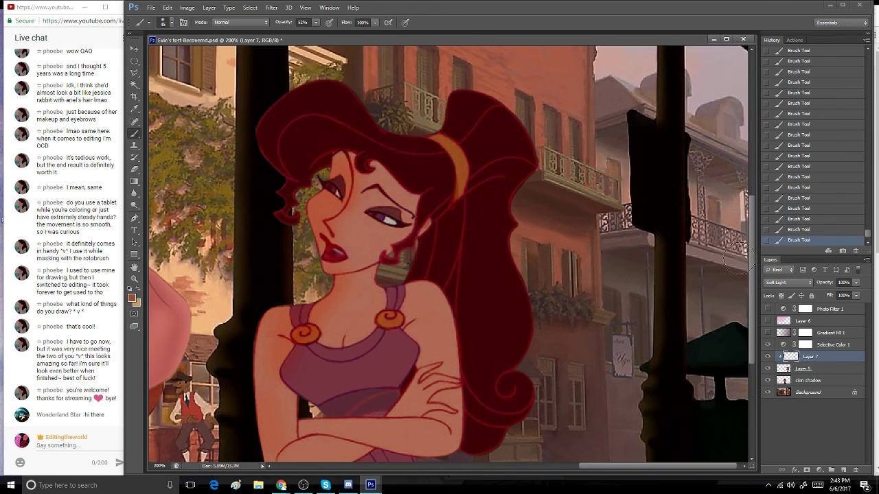
- Shade the skin beside the shoulder strap near her hair and the crossed forearm and hand, and reduce the brush size
{"action": "scroll", "coordinate": [680, 281], "scroll_direction": "down", "scroll_amount": 3}
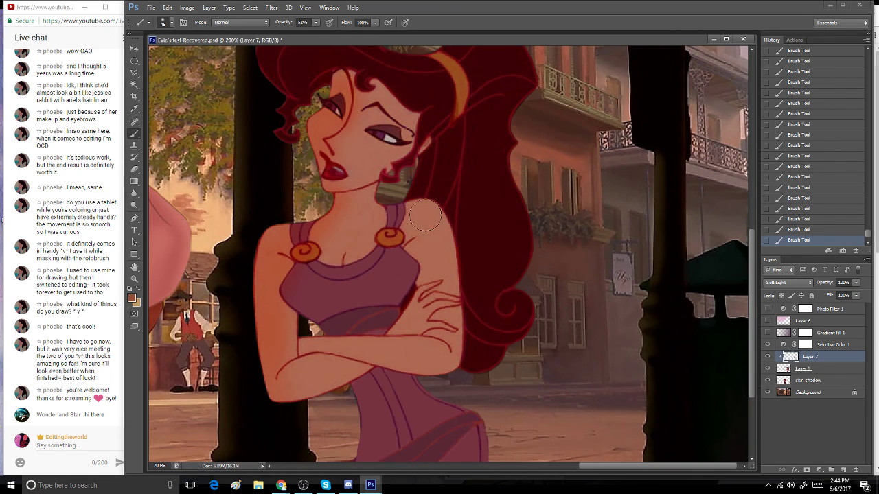
{"action": "left_click_drag", "start_coordinate": [406, 247], "coordinate": [413, 240]}
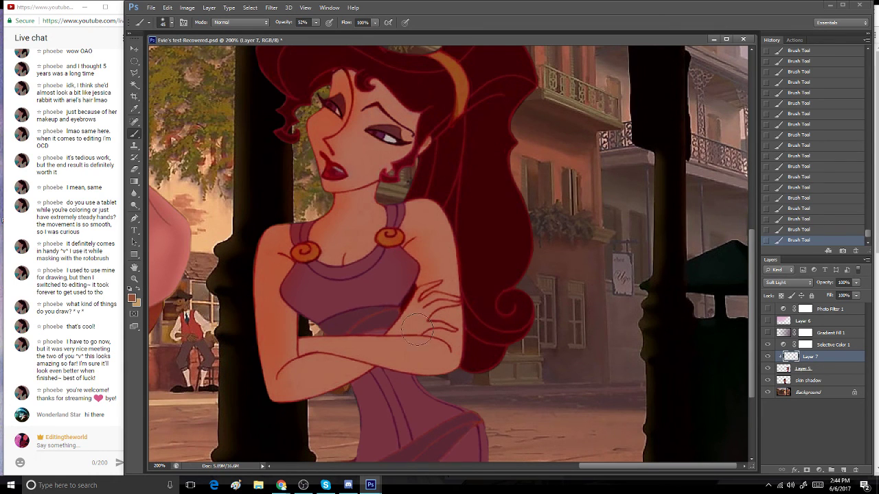
{"action": "mouse_move", "coordinate": [422, 330]}
{"action": "left_mouse_down"}
{"action": "mouse_move", "coordinate": [382, 339]}
{"action": "mouse_move", "coordinate": [445, 340]}
{"action": "left_mouse_up"}
{"action": "key", "text": "bracketleft"}
{"action": "mouse_move", "coordinate": [752, 254]}
{"action": "left_mouse_down"}
{"action": "mouse_move", "coordinate": [758, 296]}
{"action": "mouse_move", "coordinate": [748, 209]}
{"action": "left_mouse_up"}
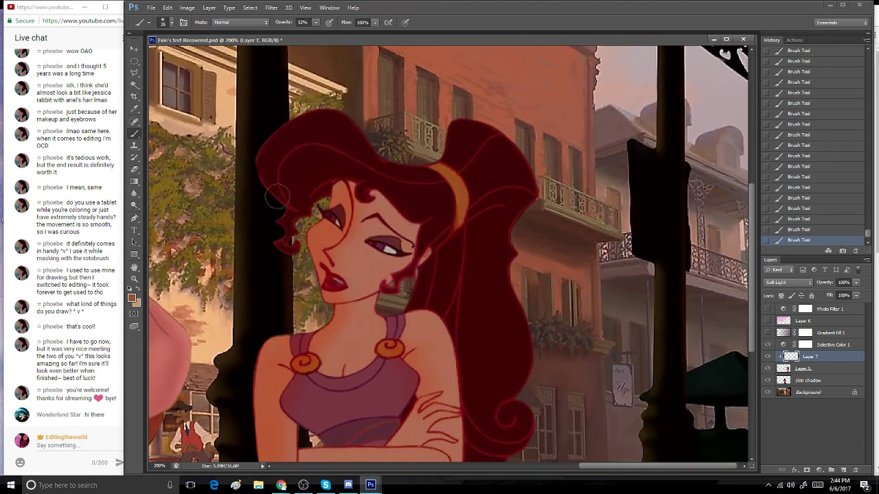
- Reapply the last Gaussian Blur to the skin shading on Layer 7
{"action": "double_click", "coordinate": [135, 279]}
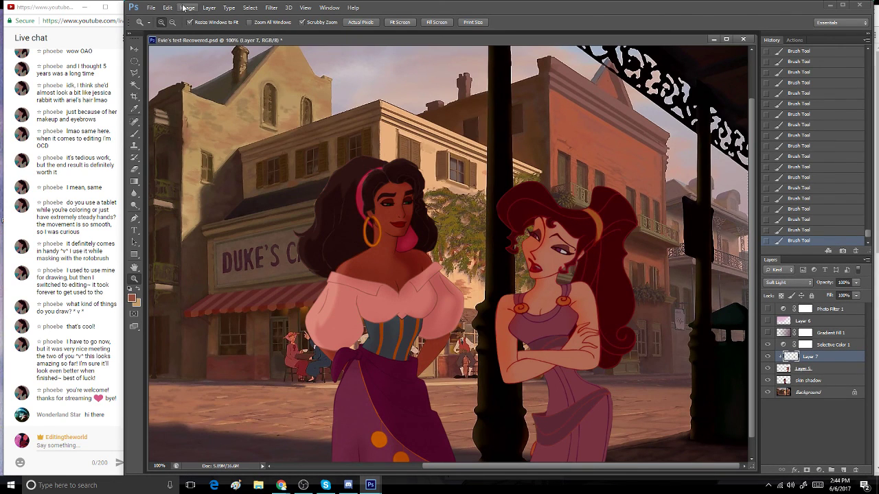
{"action": "left_click", "coordinate": [271, 8]}
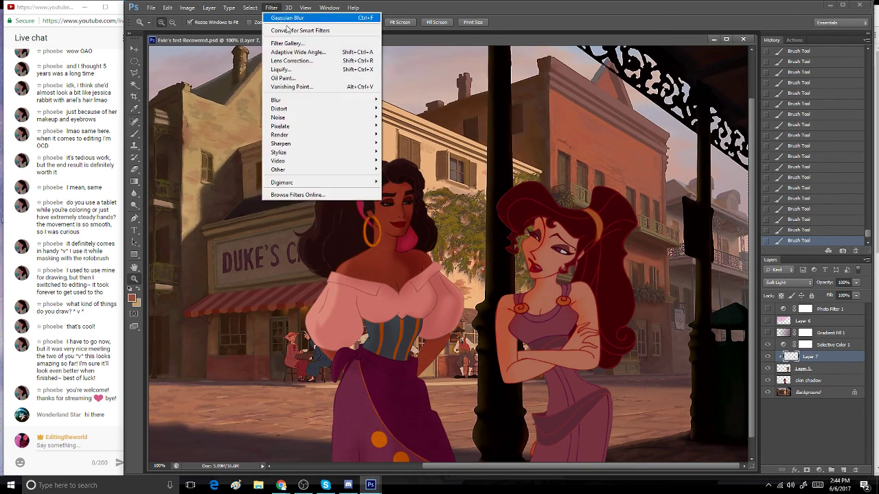
{"action": "left_click", "coordinate": [289, 17]}
- Adjust Layer 7 with Hue/Saturation, shifting the hue slightly negative and setting Saturation to -56 and Lightness to -12
{"action": "left_click", "coordinate": [187, 8]}
{"action": "mouse_move", "coordinate": [202, 21]}
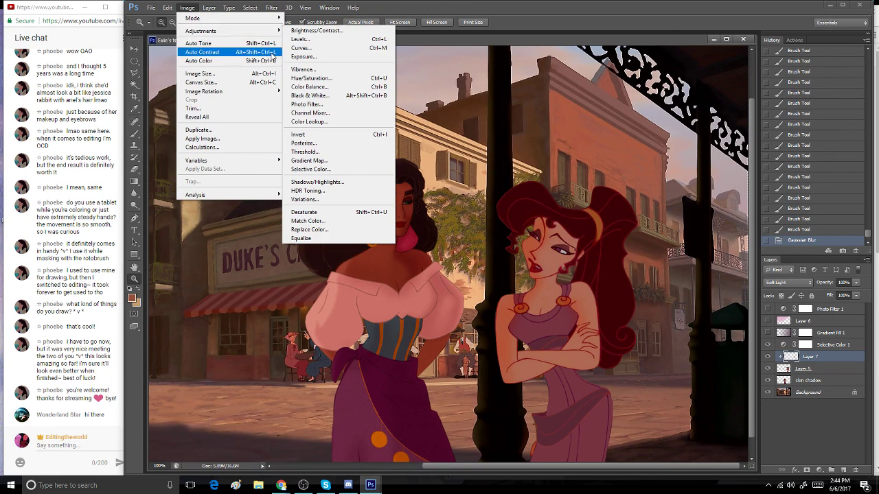
{"action": "left_click", "coordinate": [351, 79]}
{"action": "left_click_drag", "start_coordinate": [536, 107], "coordinate": [281, 118]}
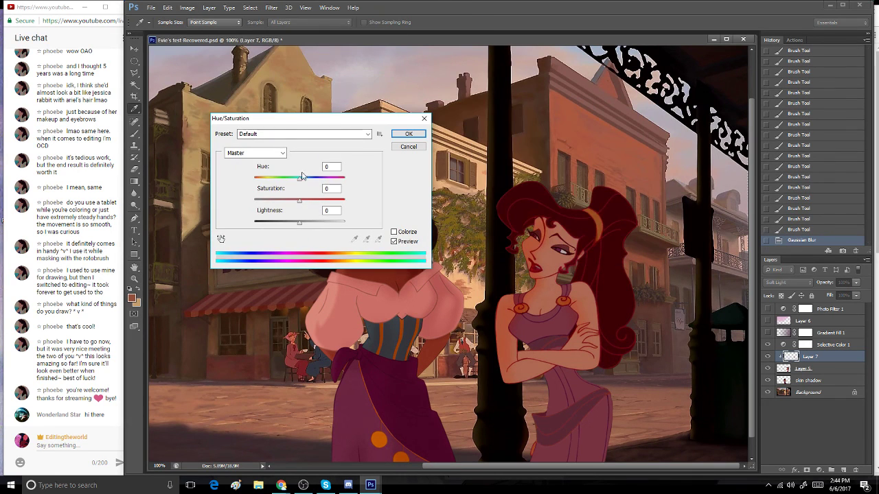
{"action": "left_click_drag", "start_coordinate": [309, 227], "coordinate": [293, 186]}
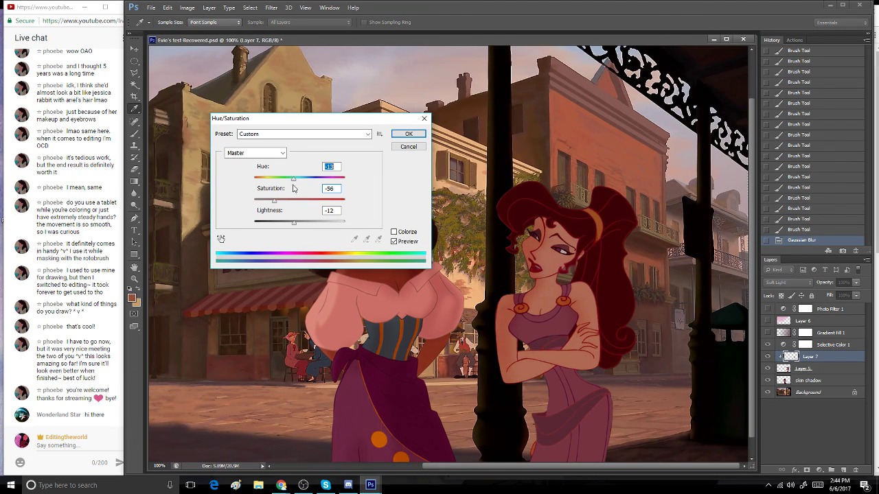
{"action": "left_click_drag", "start_coordinate": [365, 117], "coordinate": [316, 32]}
{"action": "left_click", "coordinate": [359, 49]}
- Erase excess shading around the red-haired woman's face, eye and nose with a size 20 eraser
{"action": "key", "text": "z"}
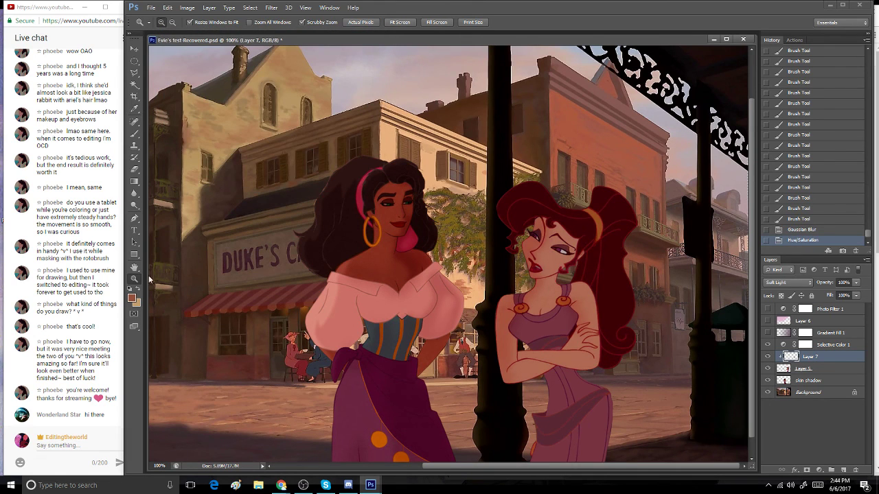
{"action": "left_click", "coordinate": [559, 282]}
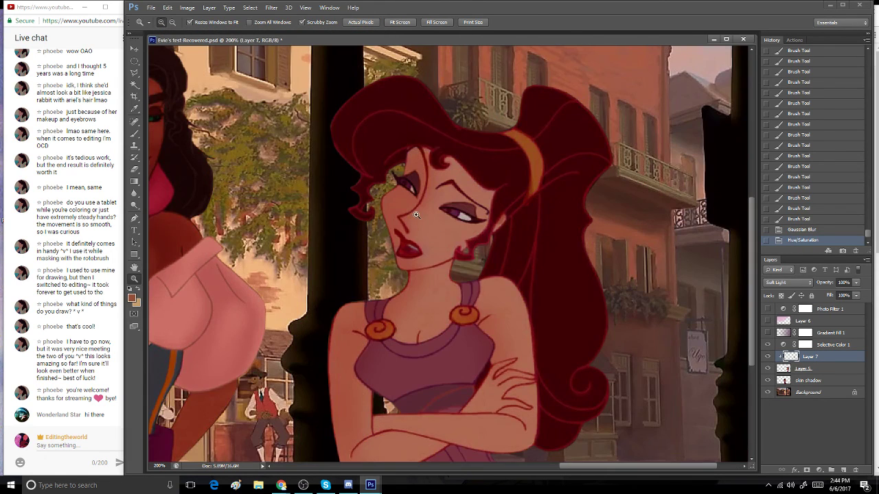
{"action": "left_click", "coordinate": [134, 169]}
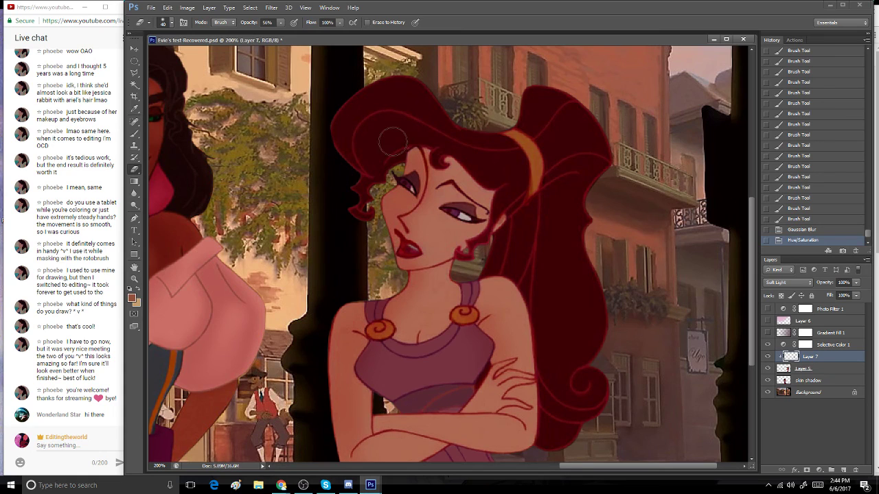
{"action": "key", "text": "bracketleft"}
{"action": "key", "text": "bracketleft"}
{"action": "key", "text": "bracketleft"}
{"action": "key", "text": "bracketright"}
{"action": "left_click_drag", "start_coordinate": [362, 210], "coordinate": [406, 199]}
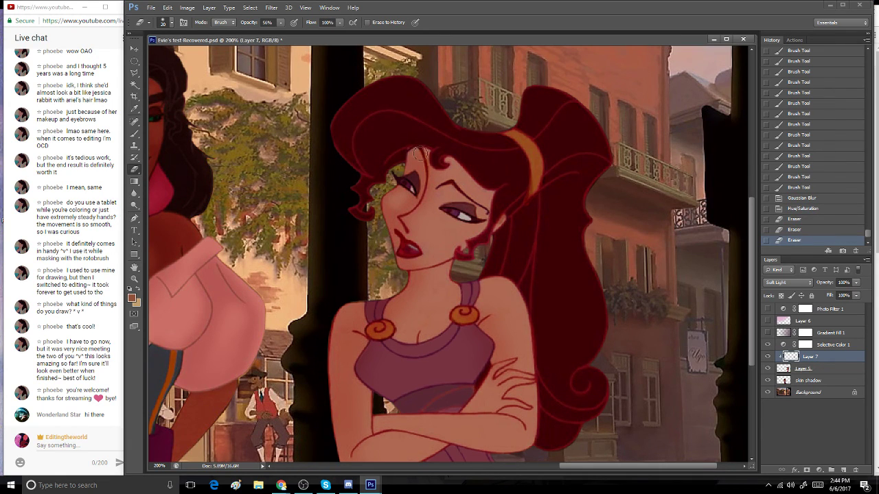
{"action": "left_click", "coordinate": [435, 190]}
{"action": "left_click", "coordinate": [433, 192]}
{"action": "left_click", "coordinate": [417, 229]}
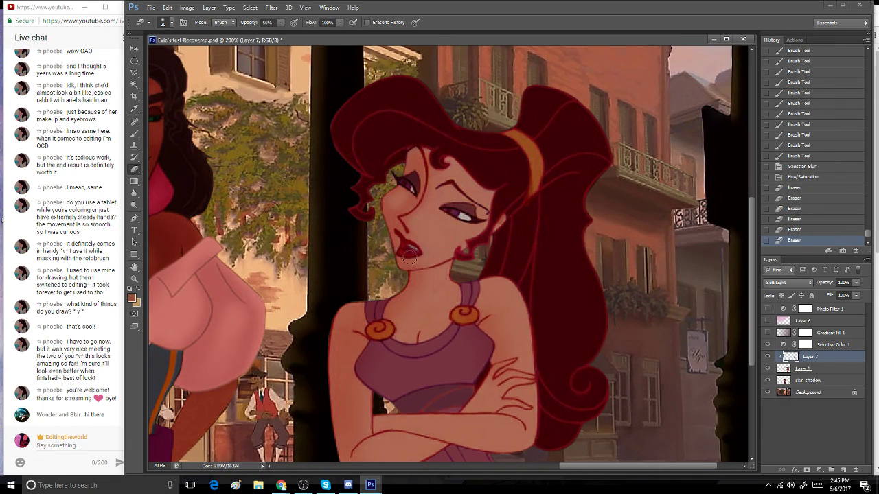
- Soften the shading with the Eraser around her chin, neck, chest, shoulders and crossed arms
{"action": "mouse_move", "coordinate": [410, 255]}
{"action": "left_mouse_down"}
{"action": "mouse_move", "coordinate": [423, 269]}
{"action": "mouse_move", "coordinate": [424, 307]}
{"action": "left_mouse_up"}
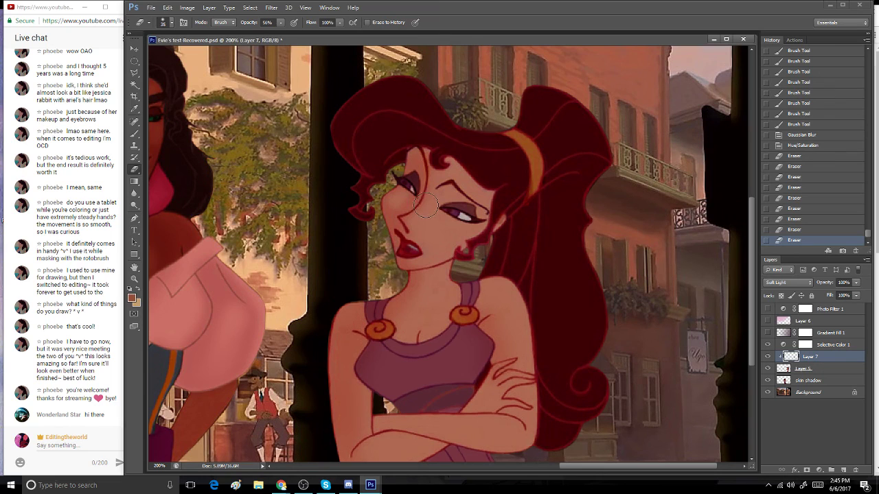
{"action": "left_click_drag", "start_coordinate": [410, 323], "coordinate": [420, 315]}
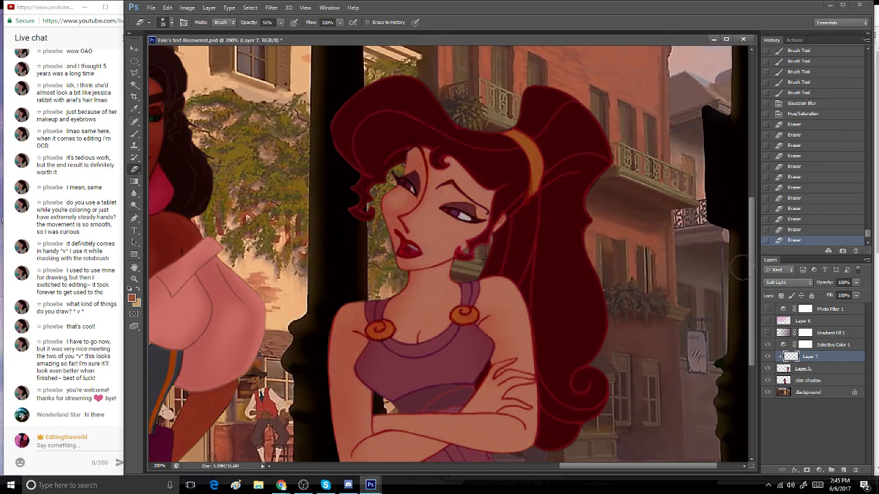
{"action": "scroll", "coordinate": [473, 302], "scroll_direction": "down", "scroll_amount": 5}
{"action": "left_click_drag", "start_coordinate": [503, 276], "coordinate": [519, 224]}
{"action": "left_click", "coordinate": [512, 323]}
{"action": "left_click", "coordinate": [387, 365]}
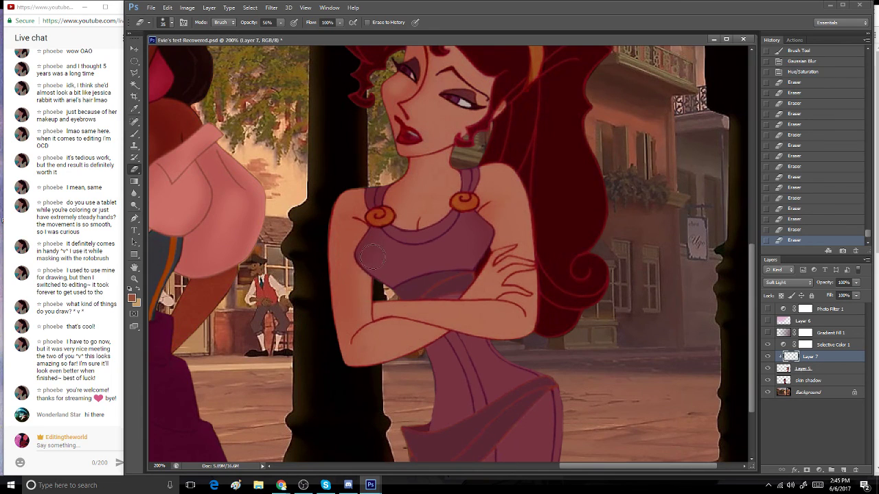
{"action": "left_click", "coordinate": [388, 368]}
{"action": "left_click", "coordinate": [389, 372]}
{"action": "left_click", "coordinate": [375, 234]}
- Temporarily set Layer 7 to Normal to sample its grayish shading color, restore Soft Light and return to the Brush tool
{"action": "key", "text": "b"}
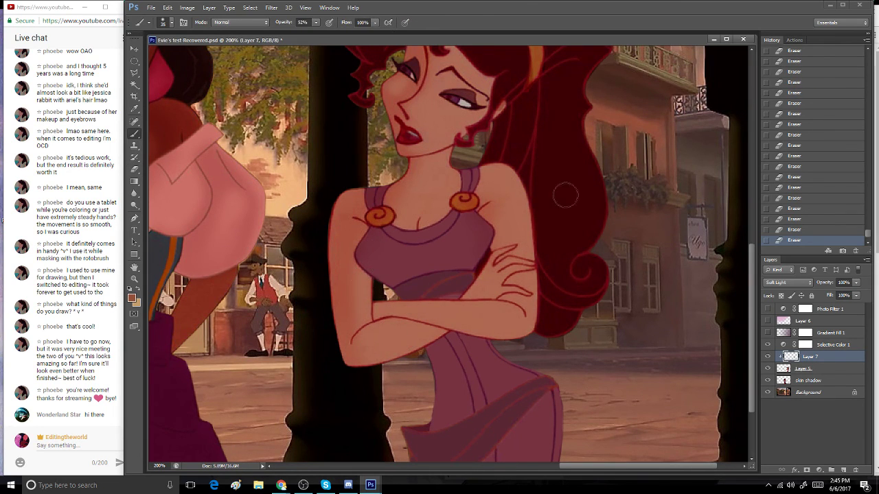
{"action": "left_click", "coordinate": [789, 282]}
{"action": "left_click", "coordinate": [789, 50]}
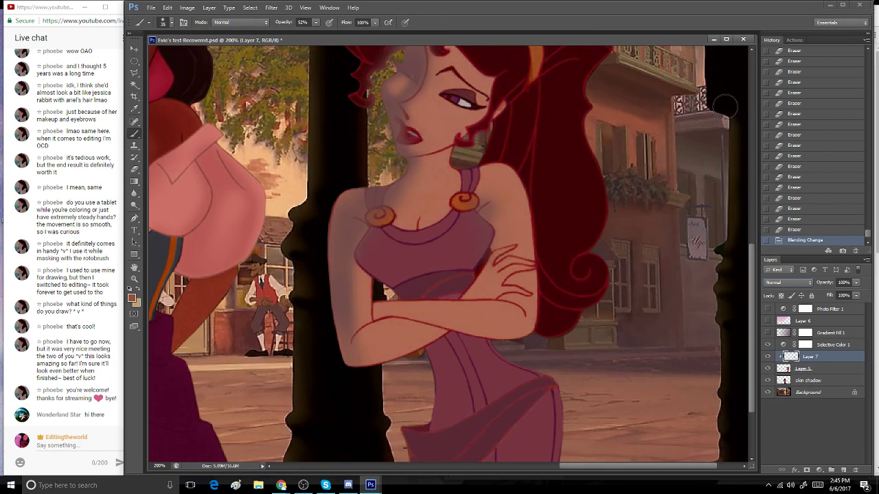
{"action": "left_click", "coordinate": [135, 108]}
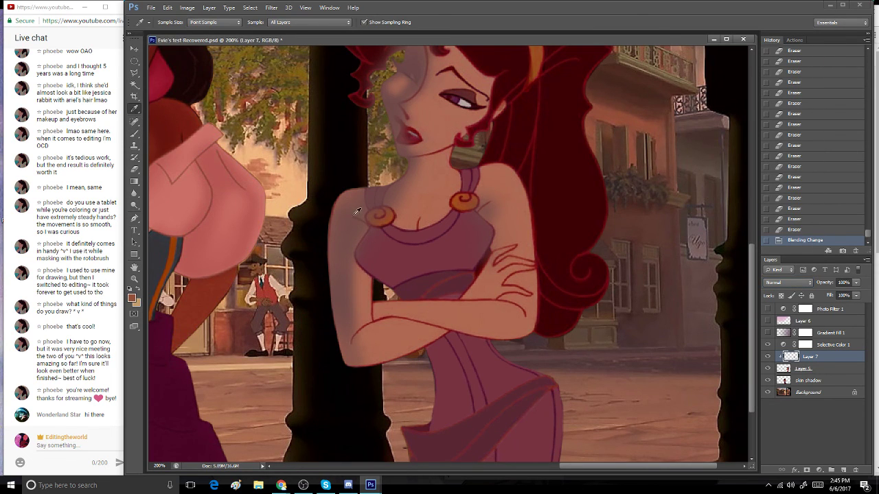
{"action": "left_click", "coordinate": [794, 231]}
{"action": "left_click", "coordinate": [135, 133]}
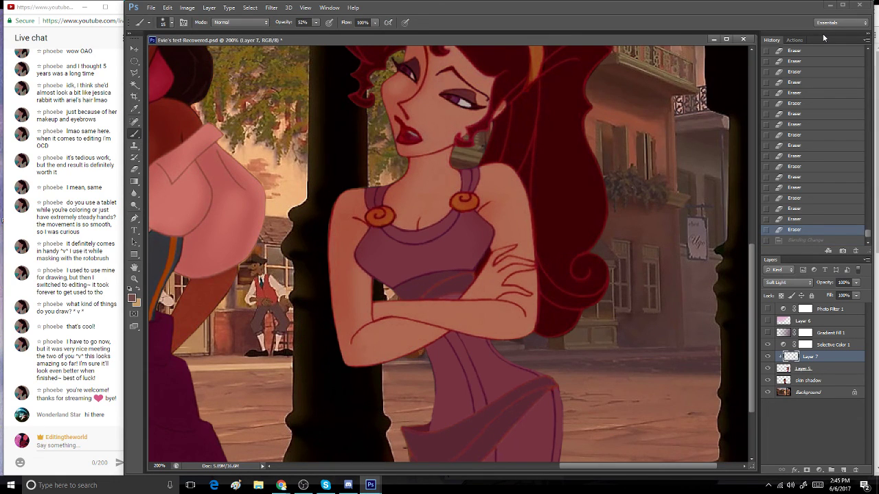
- Paint deeper shadows along the inner arm beside the dress and the armpit under the other shoulder, reducing the brush to 10
{"action": "left_click", "coordinate": [356, 270]}
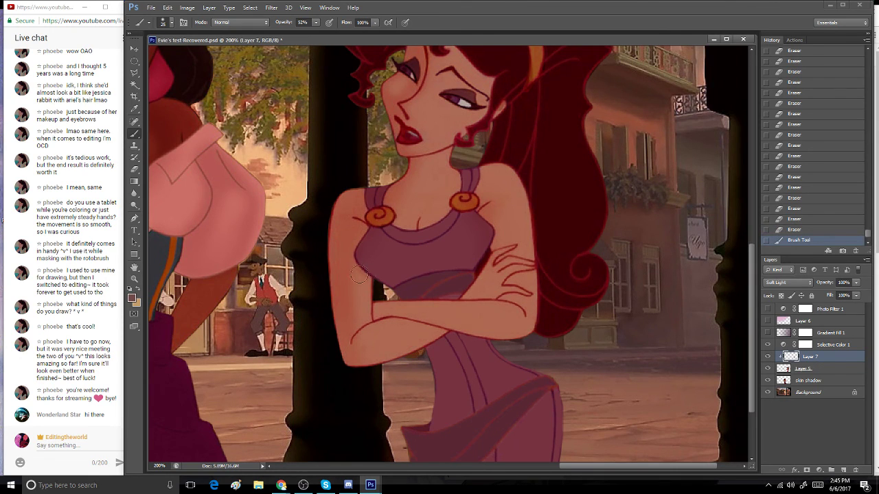
{"action": "left_click_drag", "start_coordinate": [364, 281], "coordinate": [375, 306]}
{"action": "mouse_move", "coordinate": [481, 209]}
{"action": "left_mouse_down"}
{"action": "mouse_move", "coordinate": [502, 247]}
{"action": "mouse_move", "coordinate": [482, 151]}
{"action": "mouse_move", "coordinate": [470, 252]}
{"action": "mouse_move", "coordinate": [494, 238]}
{"action": "left_mouse_up"}
{"action": "key", "text": "bracketleft"}
{"action": "key", "text": "bracketleft"}
{"action": "key", "text": "bracketleft"}
{"action": "left_click_drag", "start_coordinate": [493, 237], "coordinate": [492, 255]}
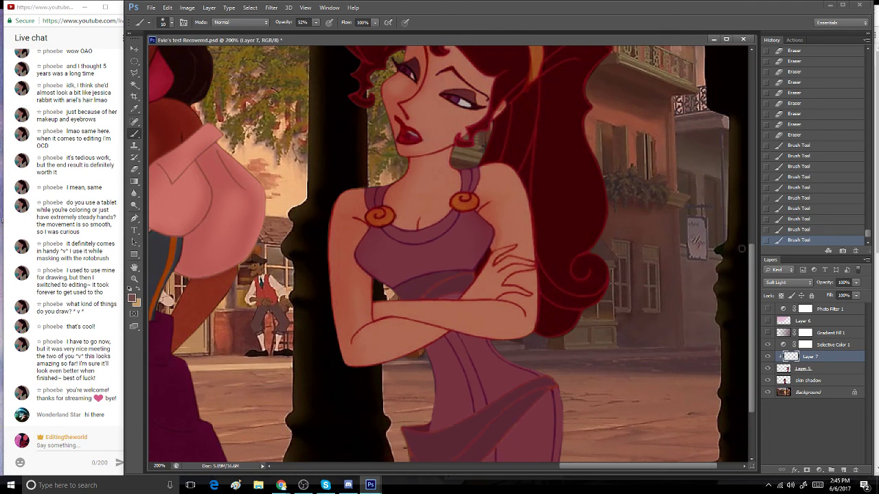
- Paint fine shadows under the red-haired woman's chin, down her neck and beside her eye, and enlarge the brush
{"action": "left_click_drag", "start_coordinate": [750, 260], "coordinate": [733, 226]}
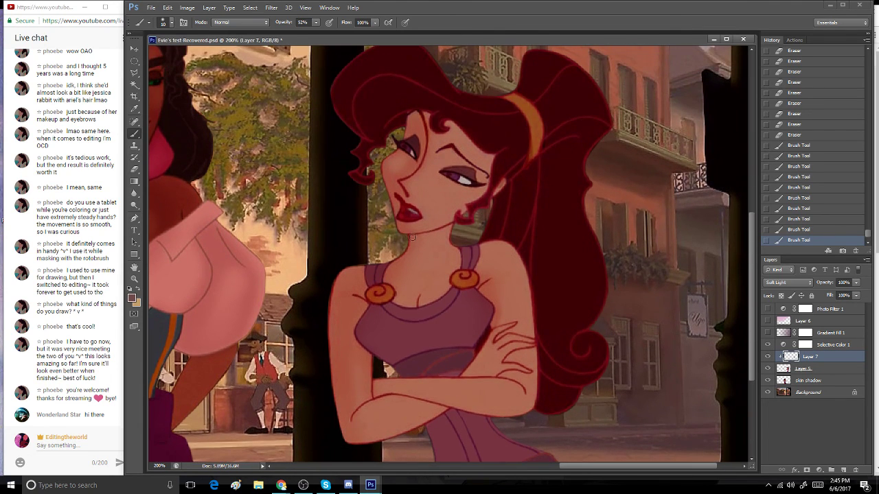
{"action": "left_click_drag", "start_coordinate": [412, 237], "coordinate": [427, 232]}
{"action": "mouse_move", "coordinate": [425, 233]}
{"action": "left_mouse_down"}
{"action": "mouse_move", "coordinate": [432, 231]}
{"action": "mouse_move", "coordinate": [414, 235]}
{"action": "mouse_move", "coordinate": [398, 264]}
{"action": "left_mouse_up"}
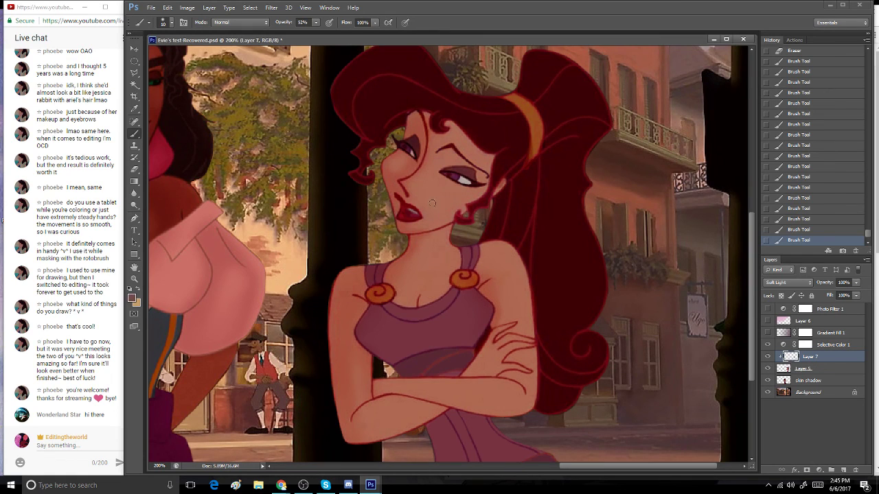
{"action": "left_click_drag", "start_coordinate": [390, 158], "coordinate": [386, 166]}
{"action": "key", "text": "bracketright"}
{"action": "key", "text": "bracketright"}
- Reset the colors to black and white, undo the last brush stroke on Layer 7 and hide Photo Filter 1
{"action": "left_click", "coordinate": [130, 289]}
{"action": "left_click", "coordinate": [133, 279]}
{"action": "double_click", "coordinate": [134, 280]}
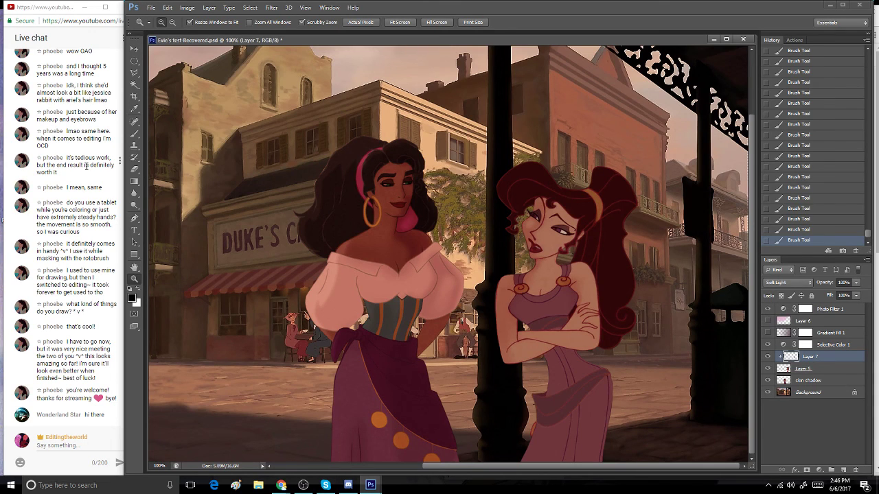
{"action": "left_click", "coordinate": [135, 133]}
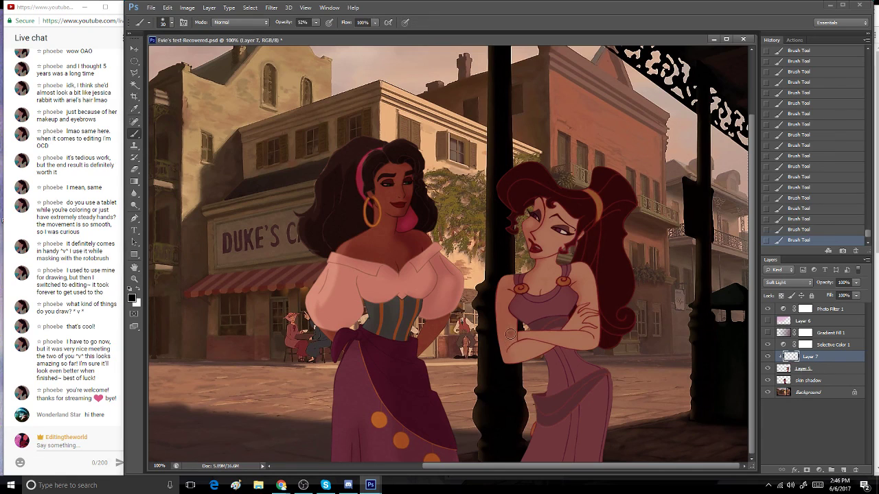
{"action": "left_click", "coordinate": [814, 230]}
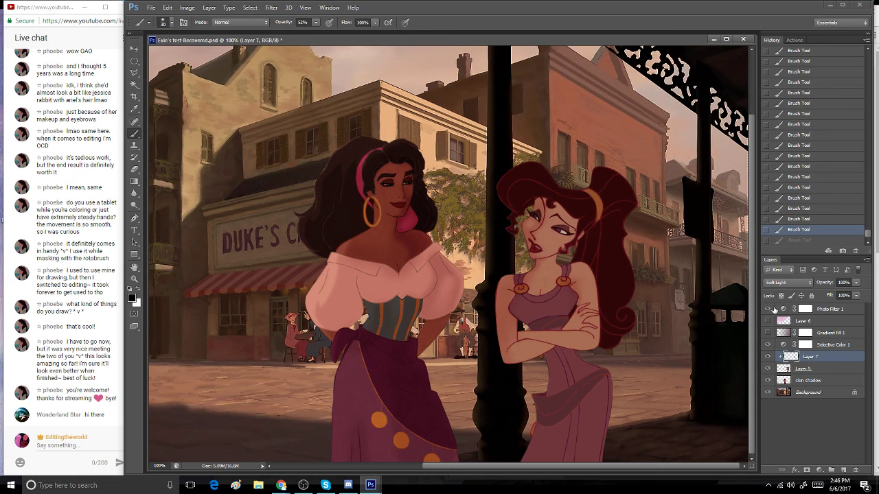
{"action": "left_click", "coordinate": [767, 309]}
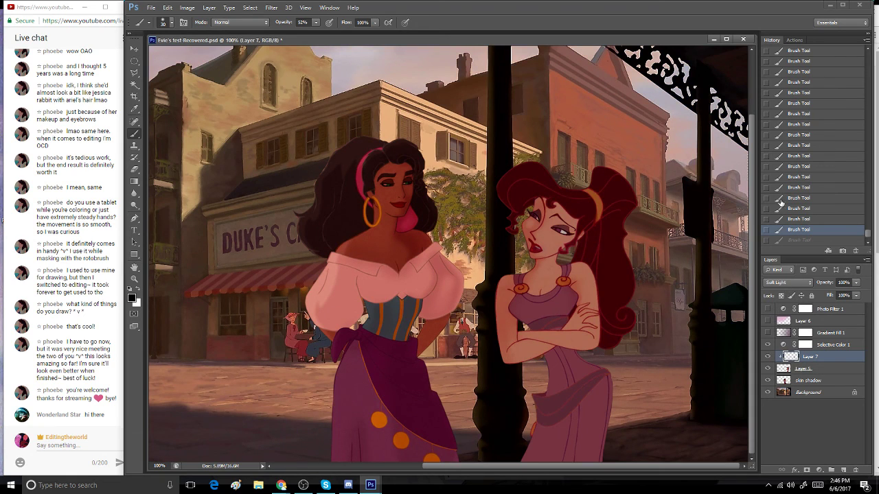
- Resample the arm's shadow color with Layer 7 briefly in Normal mode, and revert the layer to Soft Light
{"action": "left_click", "coordinate": [781, 284]}
{"action": "left_click", "coordinate": [791, 51]}
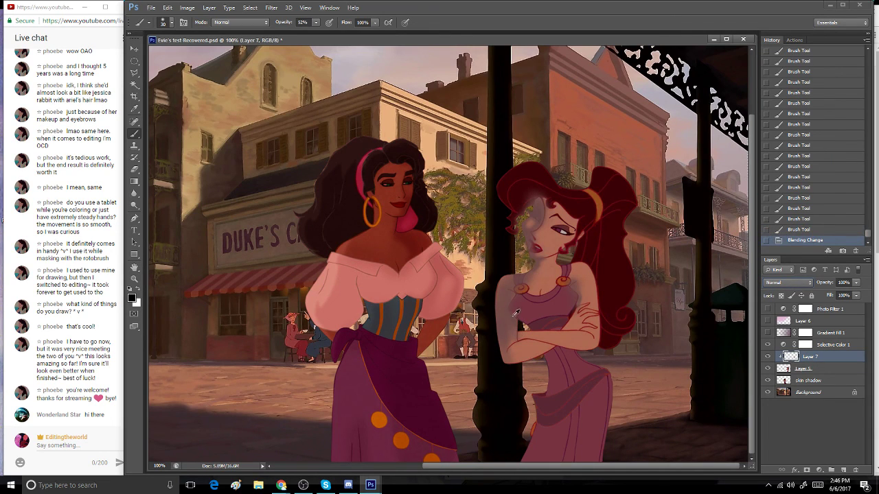
{"action": "left_click", "coordinate": [799, 232]}
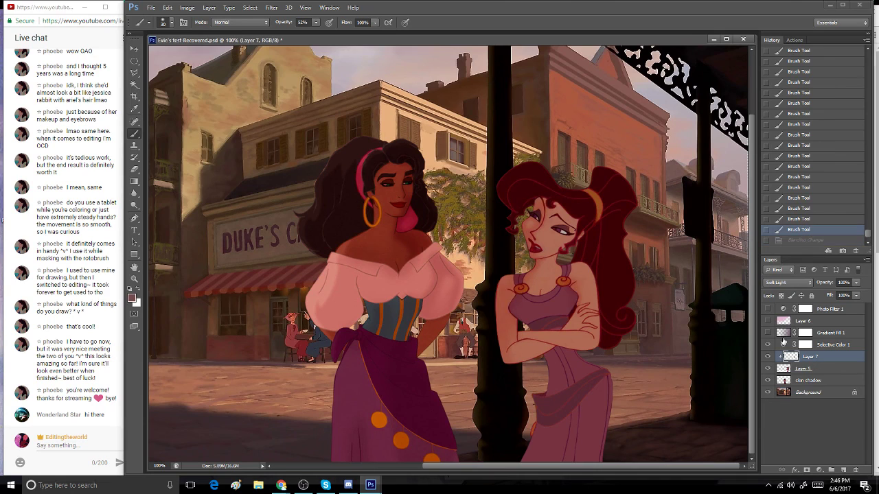
- Paint a shadow stroke near the elbow of the red-haired woman's crossed arms on Layer 7 and show Photo Filter 1
{"action": "left_click_drag", "start_coordinate": [511, 349], "coordinate": [515, 342]}
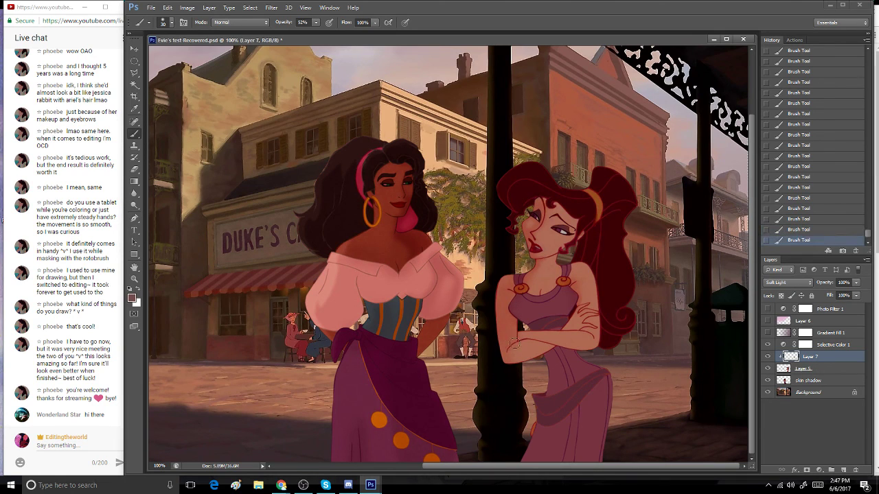
{"action": "left_click", "coordinate": [769, 308]}
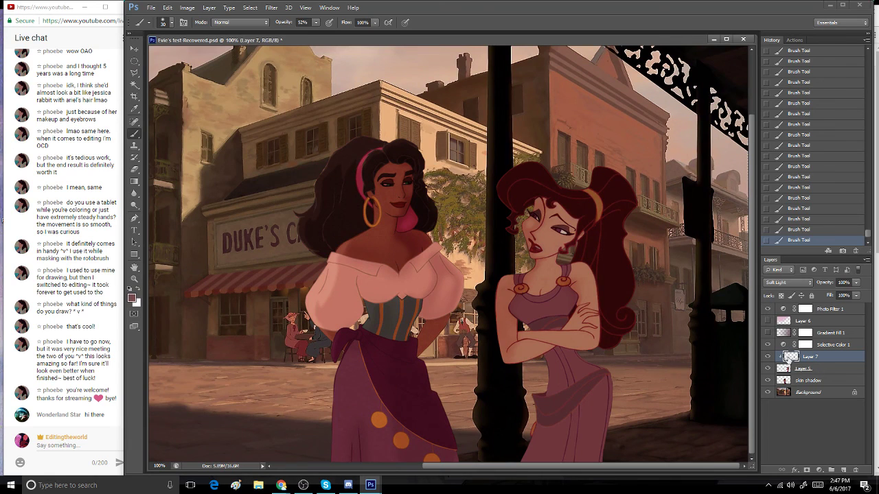
- Soften the painted shading on the red-haired woman's crossed arms on Layer 7 with the Eraser
{"action": "left_click", "coordinate": [134, 170]}
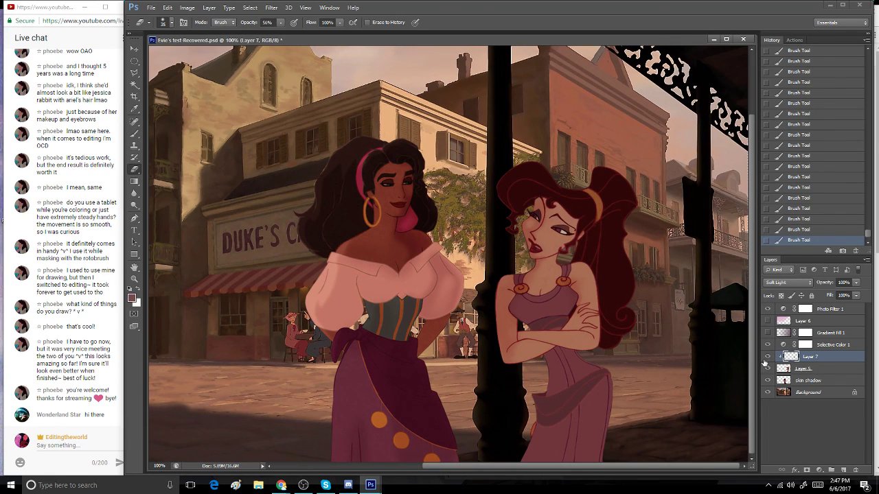
{"action": "mouse_move", "coordinate": [528, 329]}
{"action": "left_mouse_down"}
{"action": "mouse_move", "coordinate": [519, 366]}
{"action": "mouse_move", "coordinate": [494, 299]}
{"action": "mouse_move", "coordinate": [506, 364]}
{"action": "mouse_move", "coordinate": [490, 339]}
{"action": "mouse_move", "coordinate": [508, 387]}
{"action": "mouse_move", "coordinate": [486, 317]}
{"action": "mouse_move", "coordinate": [509, 396]}
{"action": "mouse_move", "coordinate": [483, 302]}
{"action": "mouse_move", "coordinate": [516, 400]}
{"action": "mouse_move", "coordinate": [530, 329]}
{"action": "mouse_move", "coordinate": [520, 315]}
{"action": "mouse_move", "coordinate": [527, 351]}
{"action": "mouse_move", "coordinate": [526, 316]}
{"action": "mouse_move", "coordinate": [564, 332]}
{"action": "left_mouse_up"}
{"action": "left_click", "coordinate": [794, 228]}
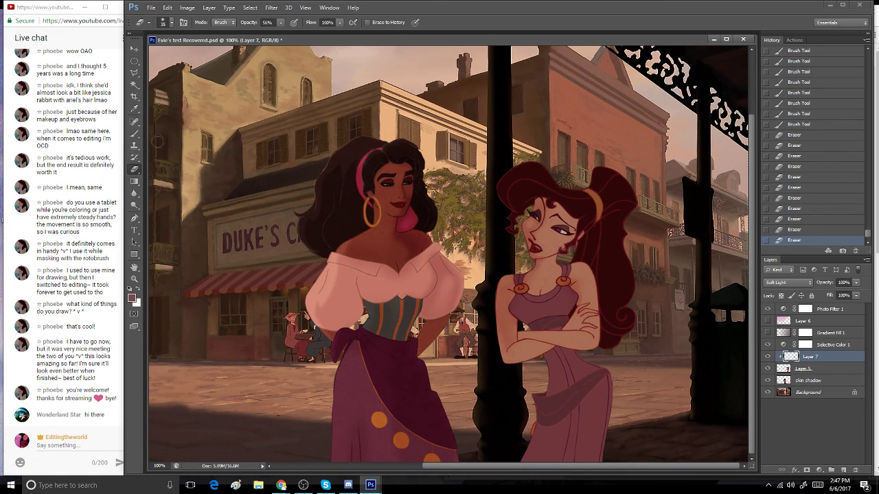
{"action": "left_click", "coordinate": [135, 133]}
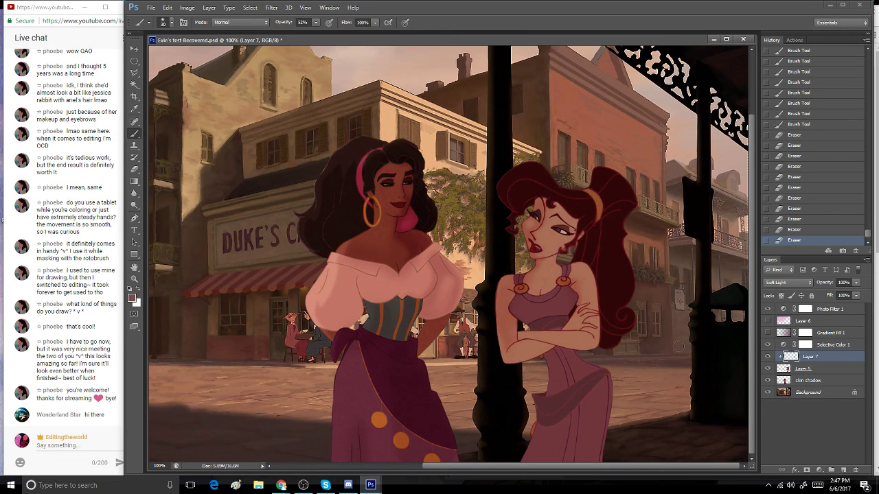
- Show Gradient Fill 1 and Layer 6 again, and toggle each one's visibility to compare its effect, with Gradient Fill 1 selected
{"action": "left_click", "coordinate": [768, 333]}
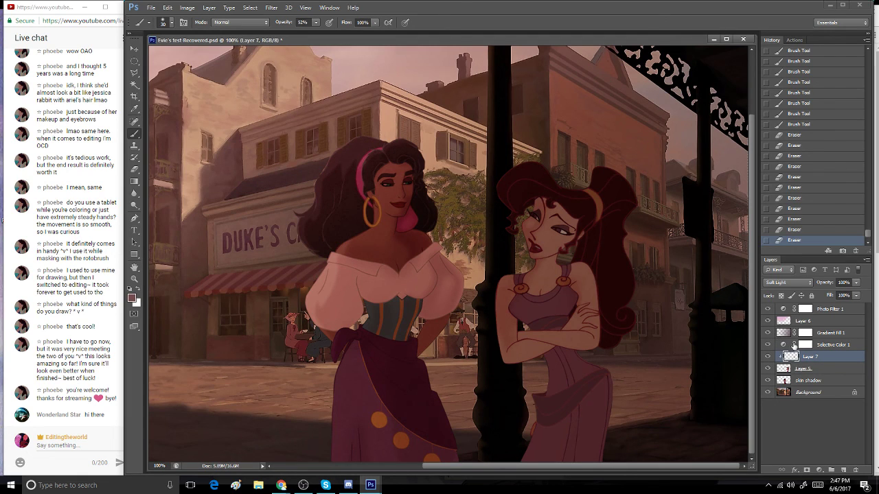
{"action": "left_click", "coordinate": [837, 334]}
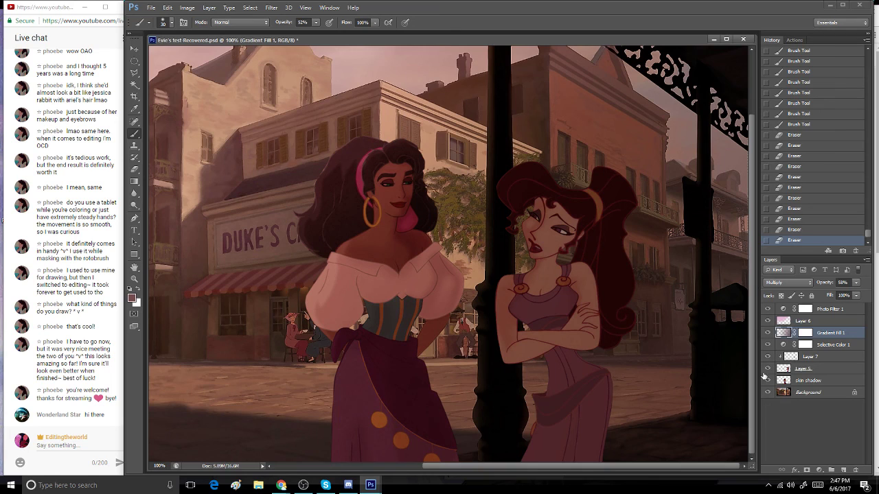
{"action": "left_click", "coordinate": [134, 169]}
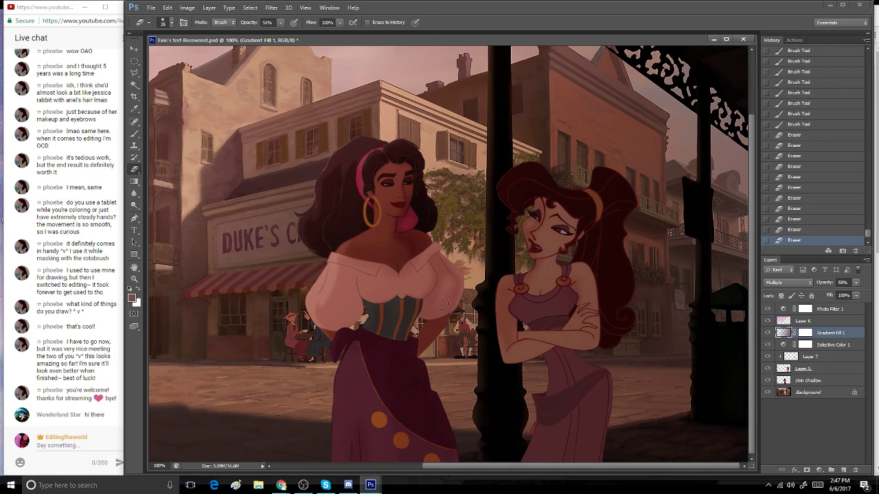
{"action": "left_click", "coordinate": [768, 333]}
{"action": "left_click", "coordinate": [769, 333]}
{"action": "left_click", "coordinate": [767, 320]}
{"action": "left_click", "coordinate": [768, 321]}
- Choose the Gradient tool with foreground color 5e3938 and add a new layer above Gradient Fill 1
{"action": "left_click_drag", "start_coordinate": [134, 60], "coordinate": [163, 72]}
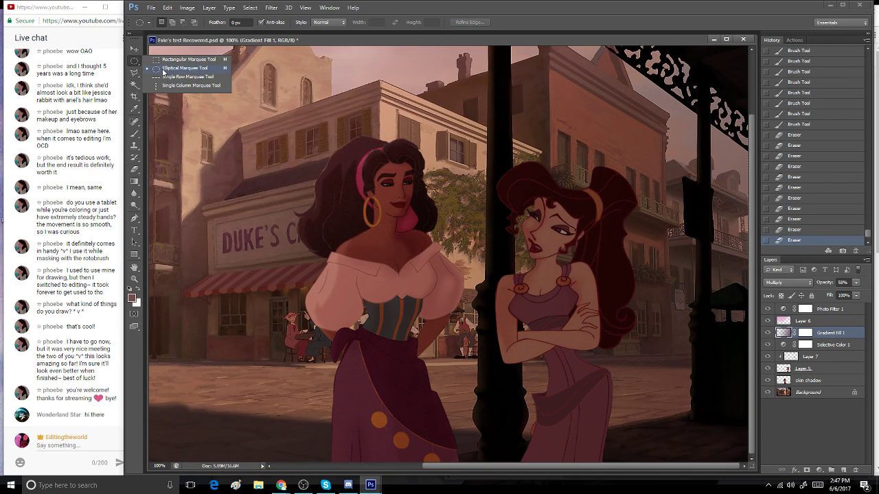
{"action": "left_click_drag", "start_coordinate": [135, 182], "coordinate": [136, 184]}
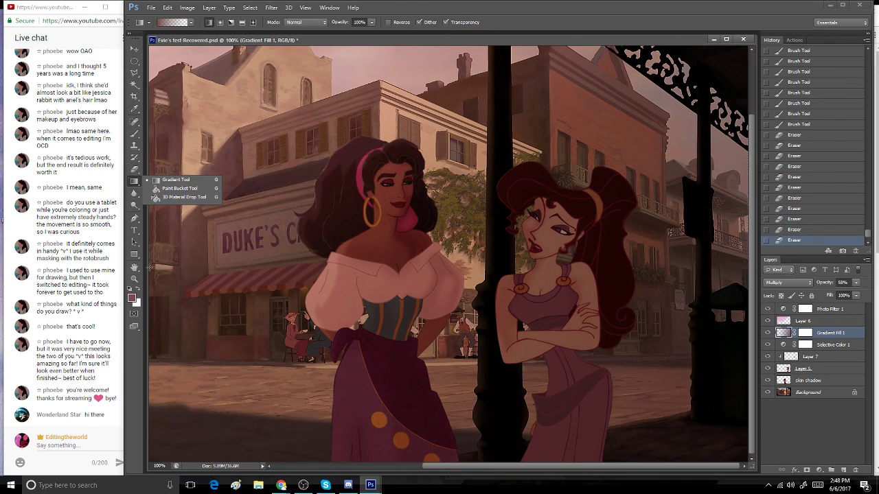
{"action": "left_click", "coordinate": [132, 298]}
{"action": "left_click", "coordinate": [545, 379]}
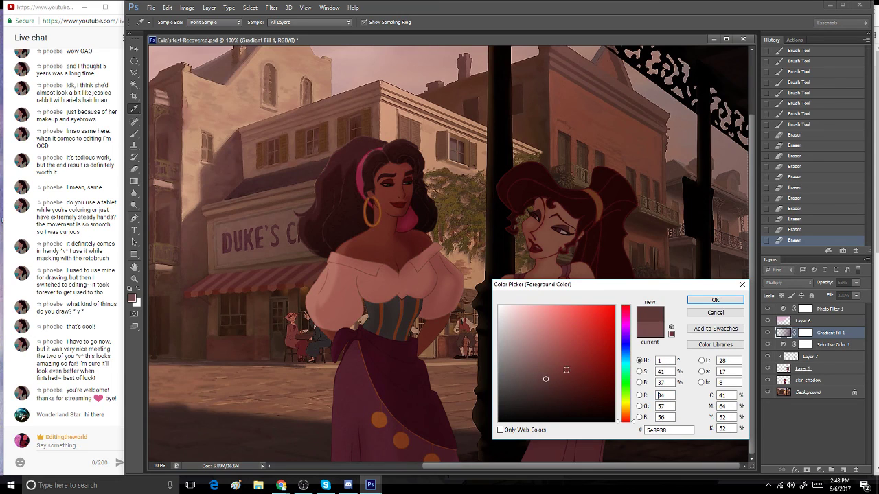
{"action": "left_click", "coordinate": [701, 300]}
{"action": "left_click", "coordinate": [844, 470]}
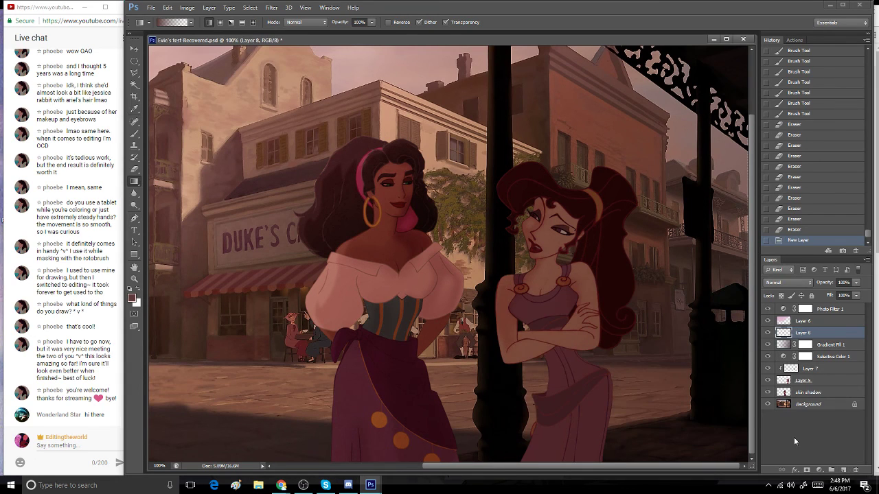
- Try several foreground-to-transparent gradients over the red-haired woman's side of the scene on Layer 8, undoing each one
{"action": "left_click_drag", "start_coordinate": [588, 320], "coordinate": [726, 377]}
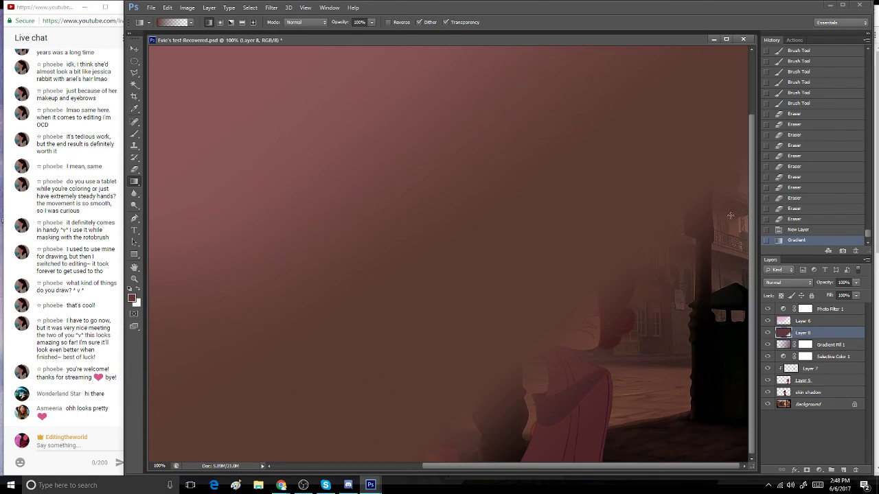
{"action": "key", "text": "ctrl+z"}
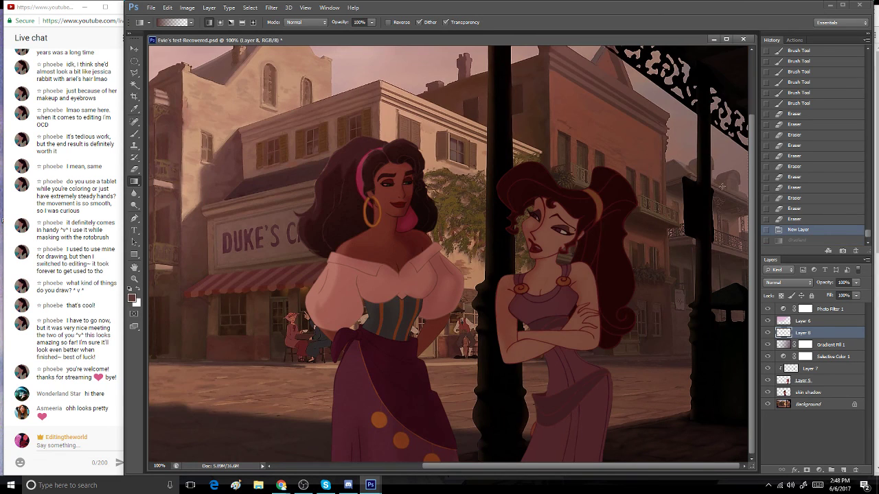
{"action": "left_click_drag", "start_coordinate": [706, 236], "coordinate": [727, 310]}
{"action": "left_click", "coordinate": [818, 231]}
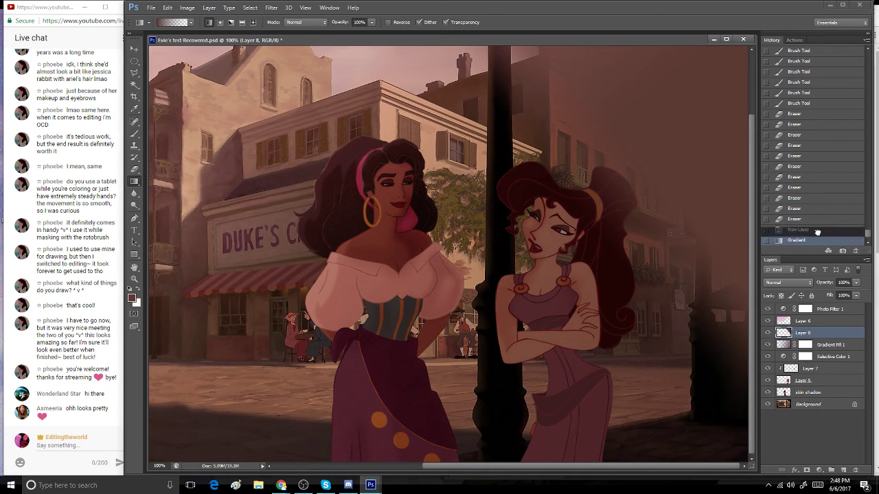
{"action": "left_click_drag", "start_coordinate": [678, 205], "coordinate": [633, 335]}
{"action": "key", "text": "ctrl+z"}
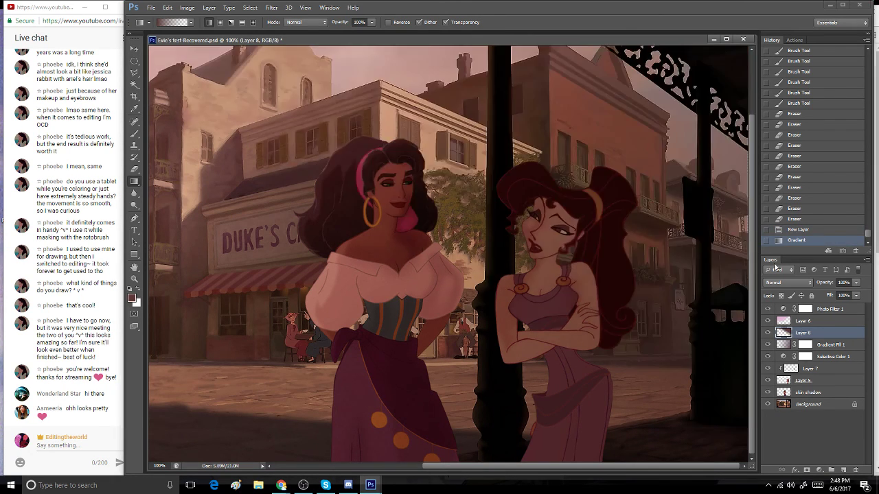
- Build up overlapping brown gradients on Layer 8, fading in from the image's right edge over the red-haired woman
{"action": "key", "text": "ctrl+z"}
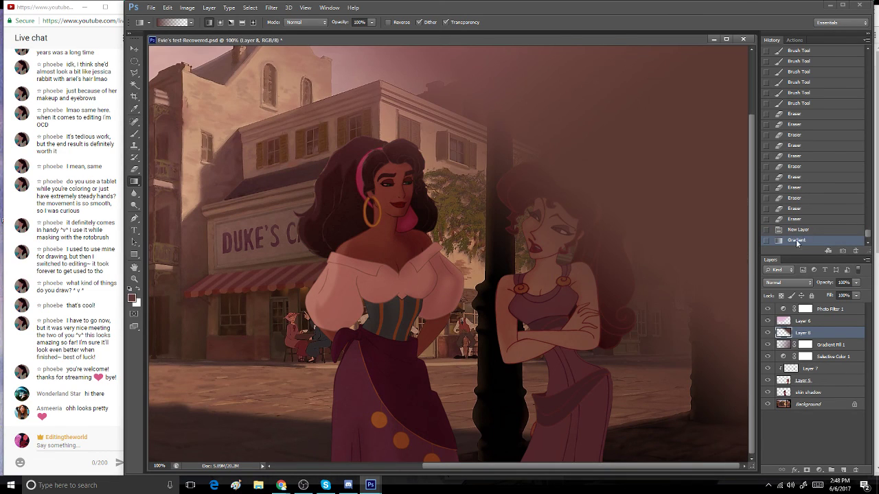
{"action": "key", "text": "ctrl+z"}
{"action": "mouse_move", "coordinate": [689, 310]}
{"action": "left_mouse_down"}
{"action": "mouse_move", "coordinate": [618, 341]}
{"action": "mouse_move", "coordinate": [577, 346]}
{"action": "left_mouse_up"}
{"action": "left_click_drag", "start_coordinate": [665, 300], "coordinate": [575, 359]}
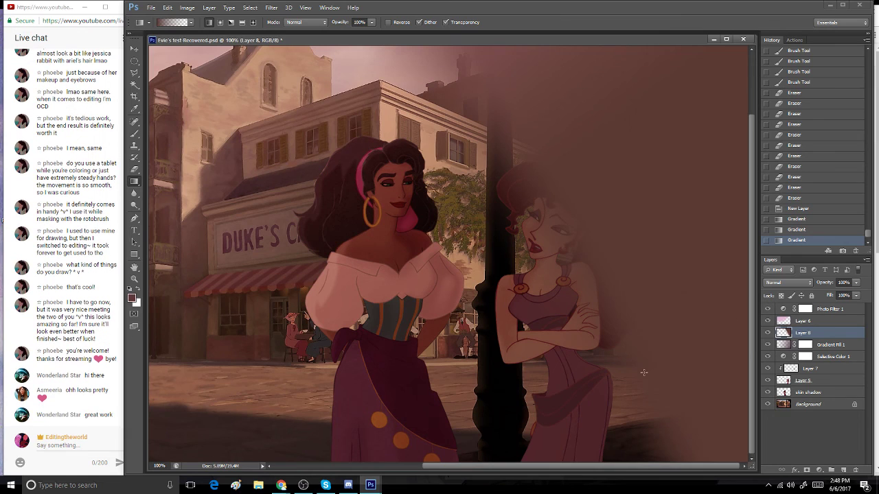
{"action": "left_click_drag", "start_coordinate": [708, 418], "coordinate": [586, 340]}
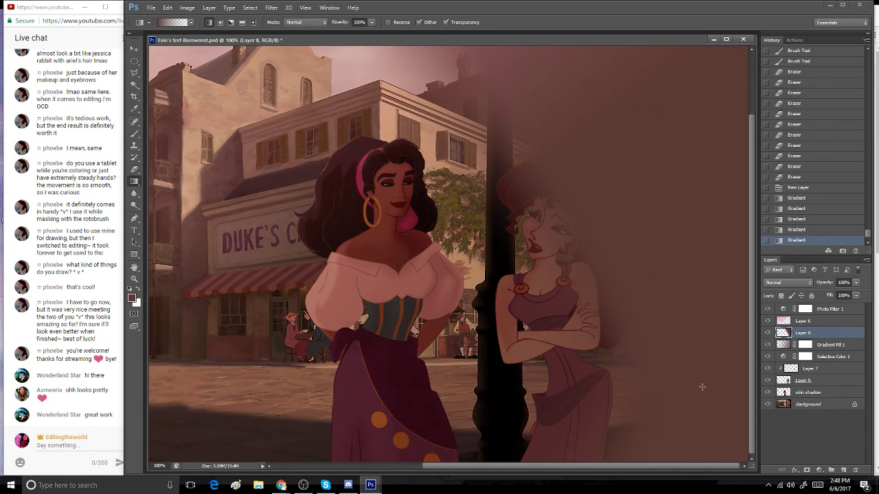
{"action": "left_click_drag", "start_coordinate": [673, 346], "coordinate": [686, 336]}
- Set Layer 8's blending mode to Multiply and its opacity to 49%
{"action": "left_click", "coordinate": [788, 283]}
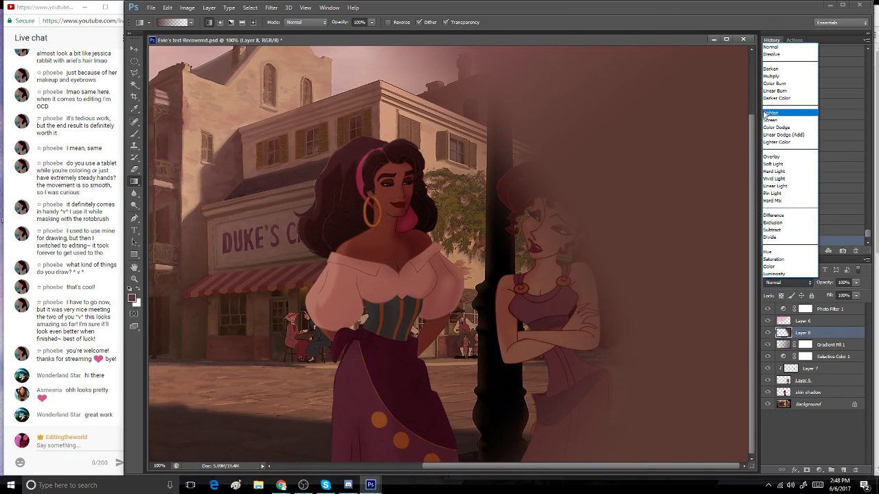
{"action": "left_click", "coordinate": [789, 81]}
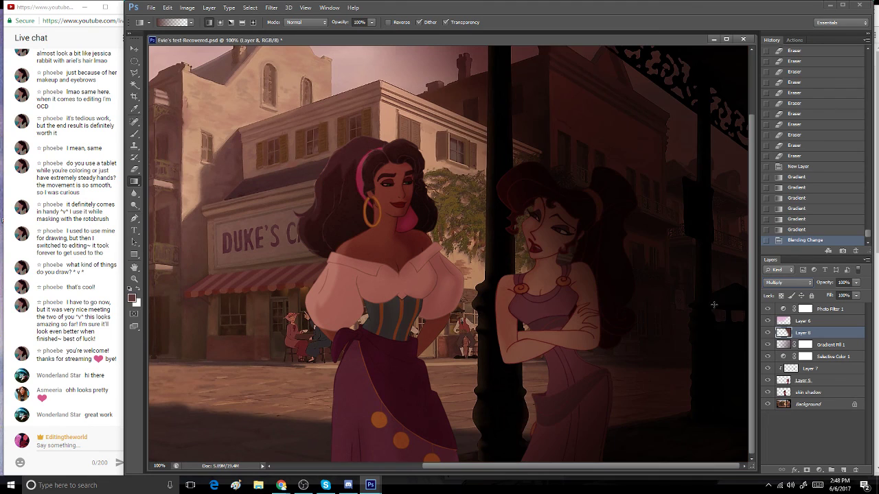
{"action": "left_click", "coordinate": [856, 282]}
{"action": "left_click_drag", "start_coordinate": [837, 293], "coordinate": [832, 291]}
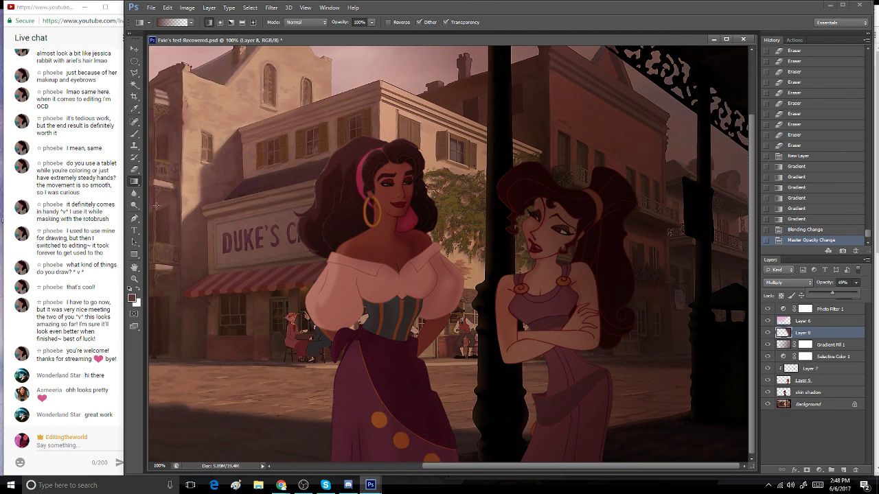
- Set up the Eraser with a very large Soft Round tip for Layer 8
{"action": "left_click", "coordinate": [134, 169]}
{"action": "left_click", "coordinate": [172, 23]}
{"action": "left_click", "coordinate": [215, 51]}
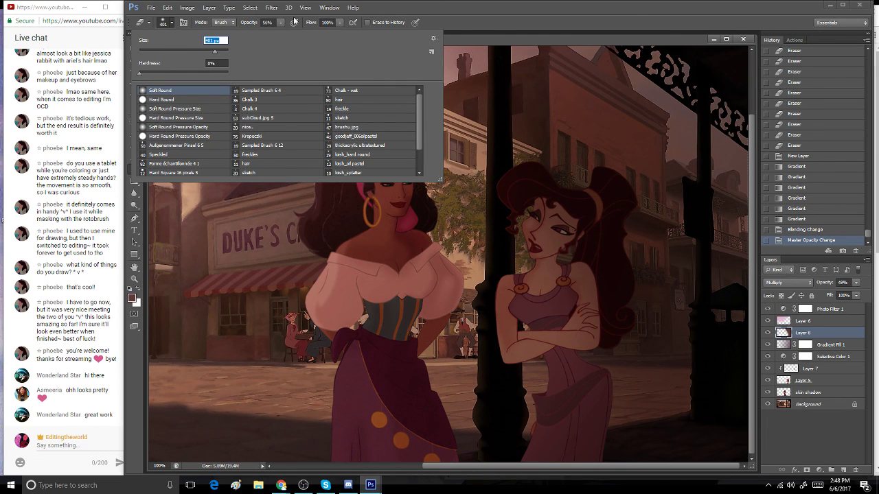
{"action": "left_click", "coordinate": [446, 16]}
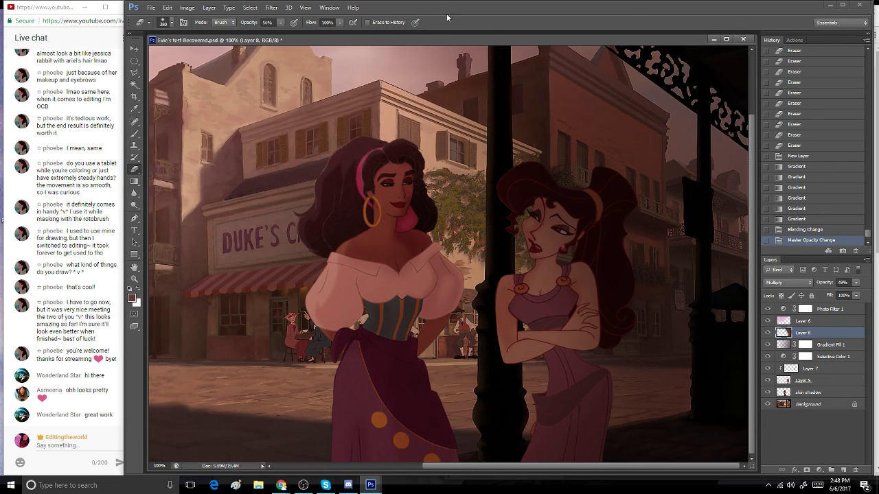
{"action": "left_click", "coordinate": [134, 279]}
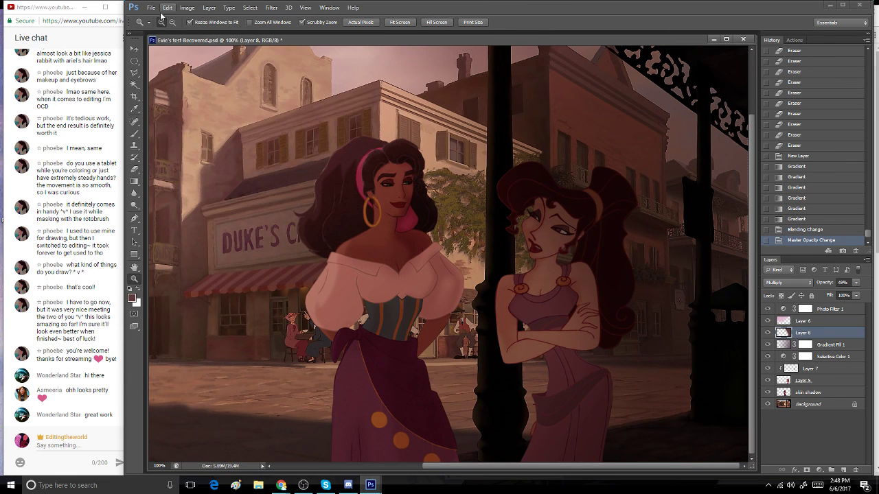
{"action": "left_click", "coordinate": [172, 22]}
{"action": "left_click", "coordinate": [354, 282]}
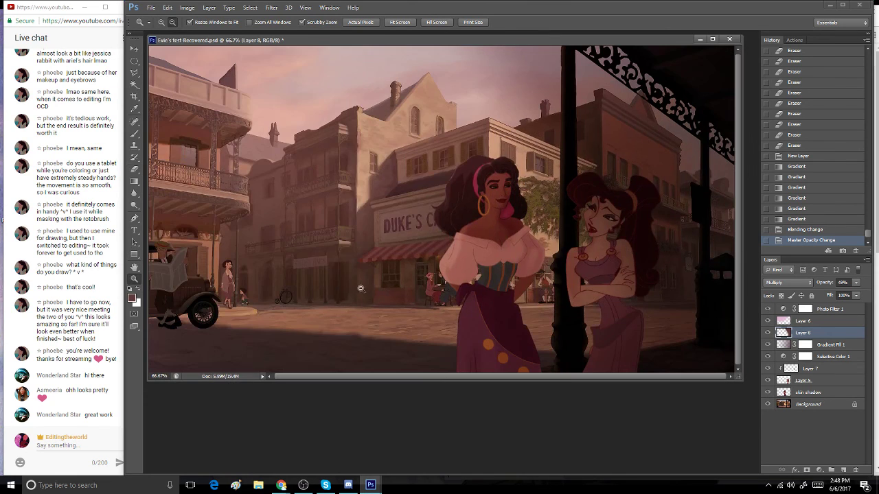
- Erase Layer 8's dark gradient shading from the street and buildings around and between the two women
{"action": "left_click", "coordinate": [134, 169]}
{"action": "mouse_move", "coordinate": [519, 87]}
{"action": "left_mouse_down"}
{"action": "mouse_move", "coordinate": [527, 85]}
{"action": "mouse_move", "coordinate": [506, 88]}
{"action": "left_mouse_up"}
{"action": "left_click", "coordinate": [577, 199]}
{"action": "left_click_drag", "start_coordinate": [540, 211], "coordinate": [570, 206]}
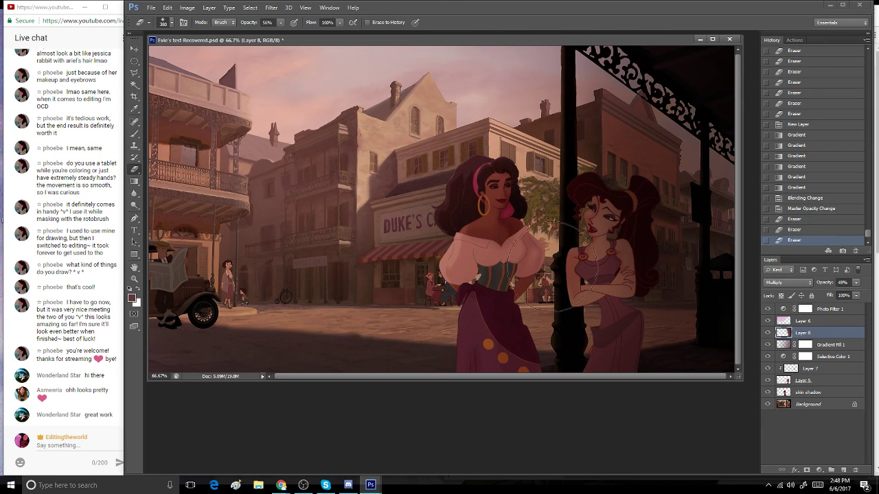
{"action": "left_click_drag", "start_coordinate": [556, 329], "coordinate": [533, 320]}
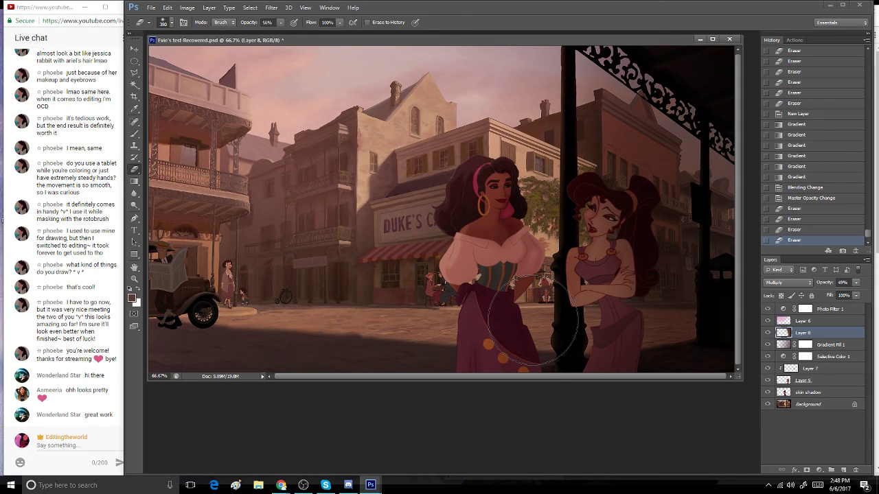
{"action": "mouse_move", "coordinate": [550, 188]}
{"action": "left_mouse_down"}
{"action": "mouse_move", "coordinate": [579, 147]}
{"action": "mouse_move", "coordinate": [599, 140]}
{"action": "mouse_move", "coordinate": [563, 205]}
{"action": "left_mouse_up"}
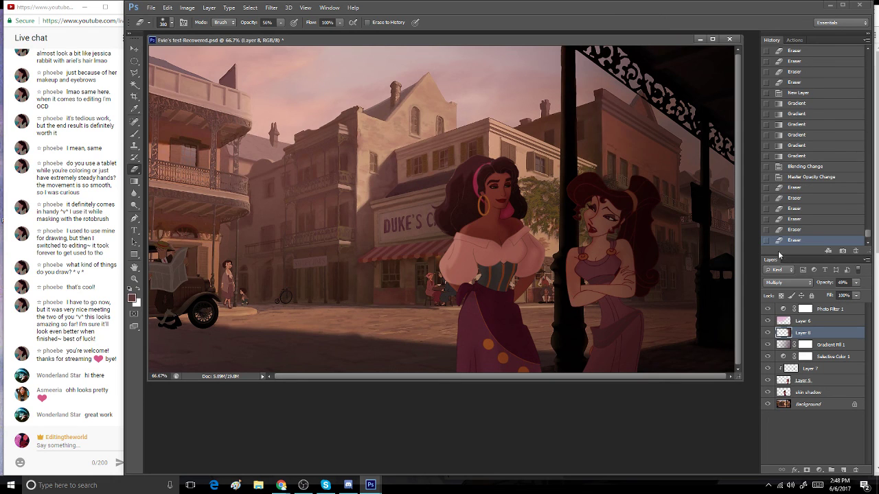
{"action": "left_click", "coordinate": [773, 229]}
- Erase Layer 8's shading from the brick building behind the woman in the purple dress, reducing the eraser size
{"action": "mouse_move", "coordinate": [570, 113]}
{"action": "left_mouse_down"}
{"action": "mouse_move", "coordinate": [598, 131]}
{"action": "mouse_move", "coordinate": [624, 134]}
{"action": "mouse_move", "coordinate": [617, 127]}
{"action": "mouse_move", "coordinate": [654, 161]}
{"action": "mouse_move", "coordinate": [655, 148]}
{"action": "mouse_move", "coordinate": [611, 128]}
{"action": "left_mouse_up"}
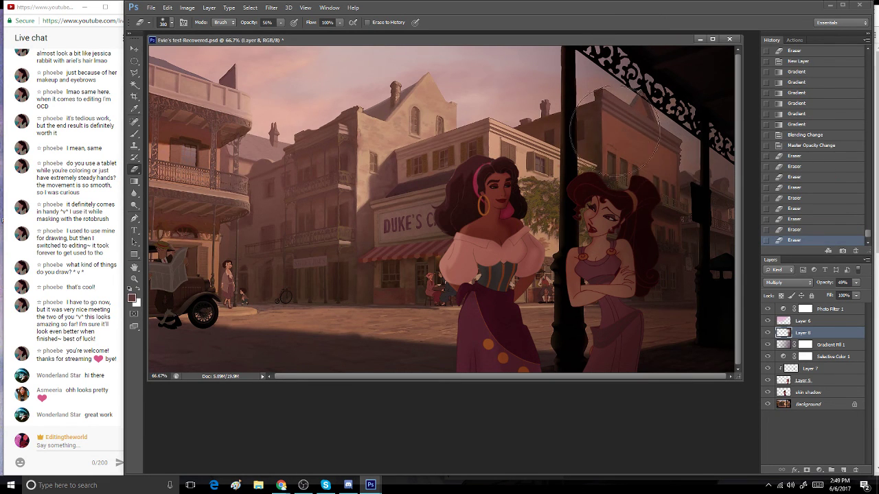
{"action": "left_click", "coordinate": [615, 129]}
{"action": "key", "text": "bracketleft"}
{"action": "key", "text": "bracketleft"}
{"action": "key", "text": "bracketleft"}
{"action": "key", "text": "bracketleft"}
{"action": "key", "text": "bracketleft"}
{"action": "key", "text": "bracketleft"}
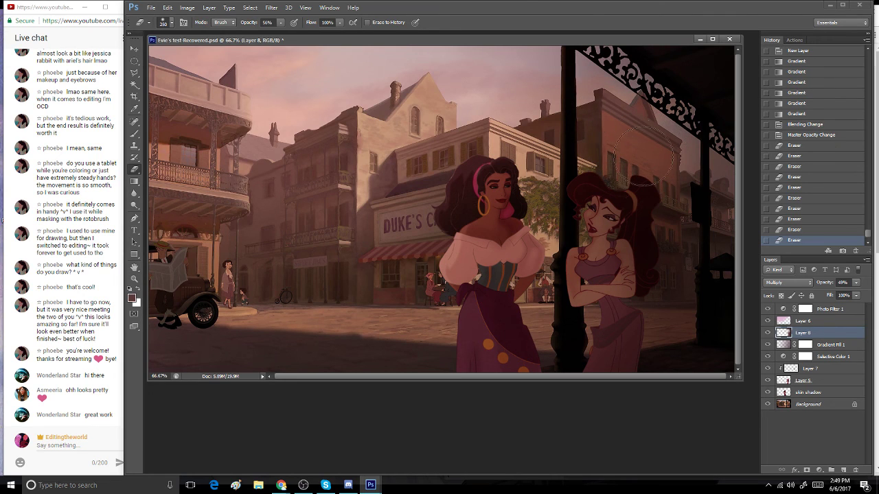
{"action": "left_click", "coordinate": [670, 165]}
- Erase Layer 8's shading from the distant balconies beyond the far-right post using a 125 px eraser
{"action": "left_click", "coordinate": [711, 189]}
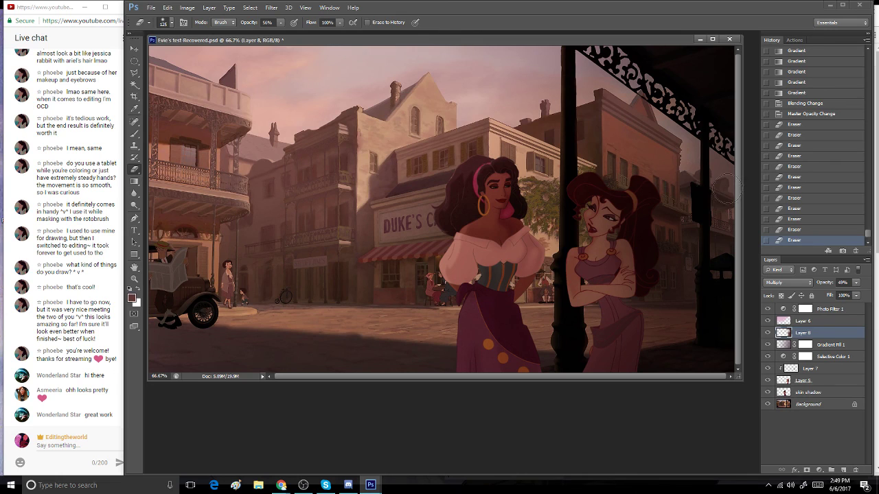
{"action": "left_click_drag", "start_coordinate": [722, 204], "coordinate": [727, 247]}
{"action": "left_click", "coordinate": [727, 230]}
{"action": "left_click", "coordinate": [726, 192]}
{"action": "left_click", "coordinate": [724, 180]}
{"action": "left_click", "coordinate": [722, 173]}
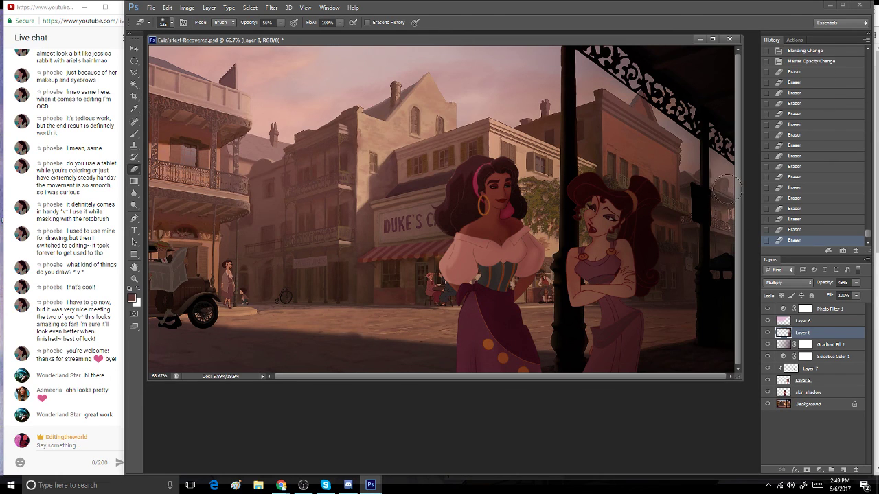
{"action": "left_click", "coordinate": [724, 177]}
{"action": "left_click", "coordinate": [721, 172]}
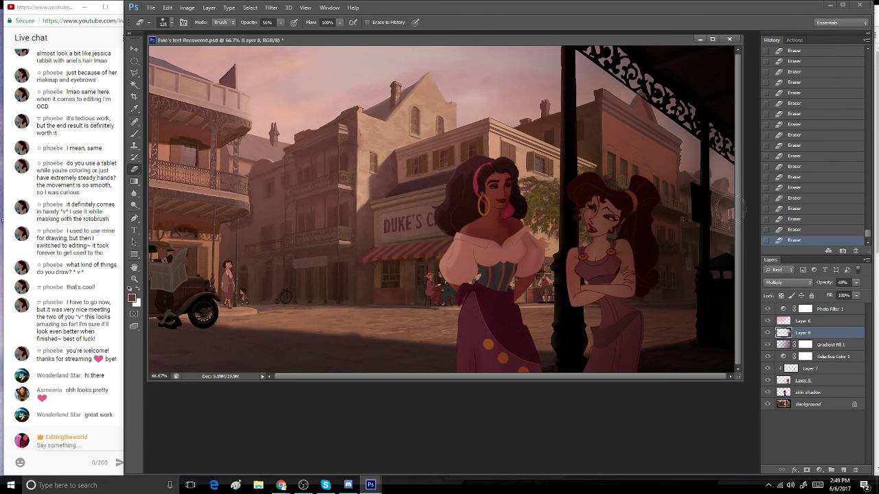
- Erase Layer 8's shading beside the dark-red hair and along the brick building's roofline, and compare the layer hidden and shown
{"action": "mouse_move", "coordinate": [682, 180]}
{"action": "left_mouse_down"}
{"action": "mouse_move", "coordinate": [684, 235]}
{"action": "mouse_move", "coordinate": [678, 164]}
{"action": "mouse_move", "coordinate": [672, 244]}
{"action": "mouse_move", "coordinate": [673, 205]}
{"action": "mouse_move", "coordinate": [670, 226]}
{"action": "mouse_move", "coordinate": [682, 255]}
{"action": "mouse_move", "coordinate": [656, 340]}
{"action": "mouse_move", "coordinate": [679, 316]}
{"action": "mouse_move", "coordinate": [684, 249]}
{"action": "left_mouse_up"}
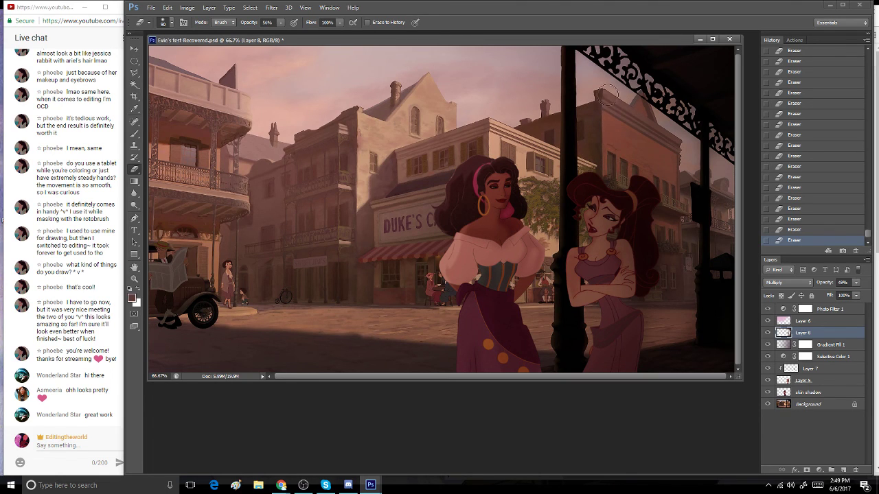
{"action": "mouse_move", "coordinate": [608, 96]}
{"action": "left_mouse_down"}
{"action": "mouse_move", "coordinate": [669, 151]}
{"action": "mouse_move", "coordinate": [621, 169]}
{"action": "mouse_move", "coordinate": [618, 70]}
{"action": "left_mouse_up"}
{"action": "left_click", "coordinate": [767, 333]}
{"action": "left_click", "coordinate": [767, 333]}
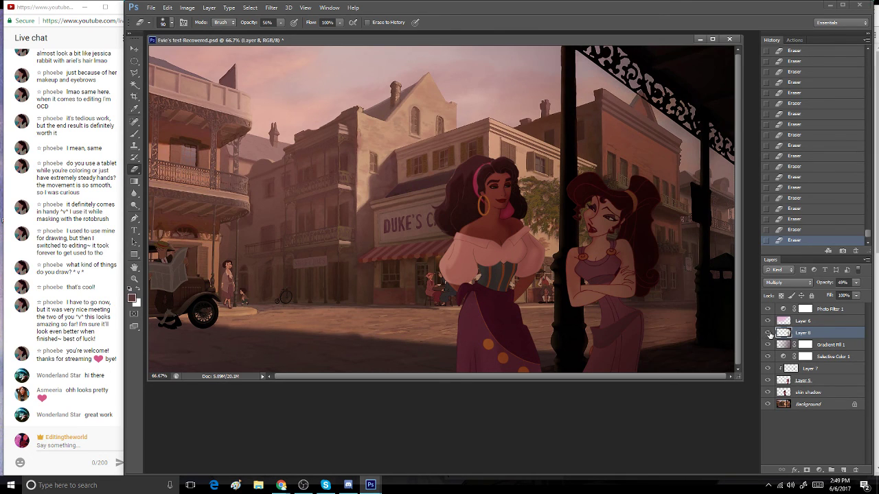
- Move Layer 8 directly above Layer 7 as a clipping mask and compare the image with it hidden and shown
{"action": "left_click_drag", "start_coordinate": [815, 335], "coordinate": [822, 369]}
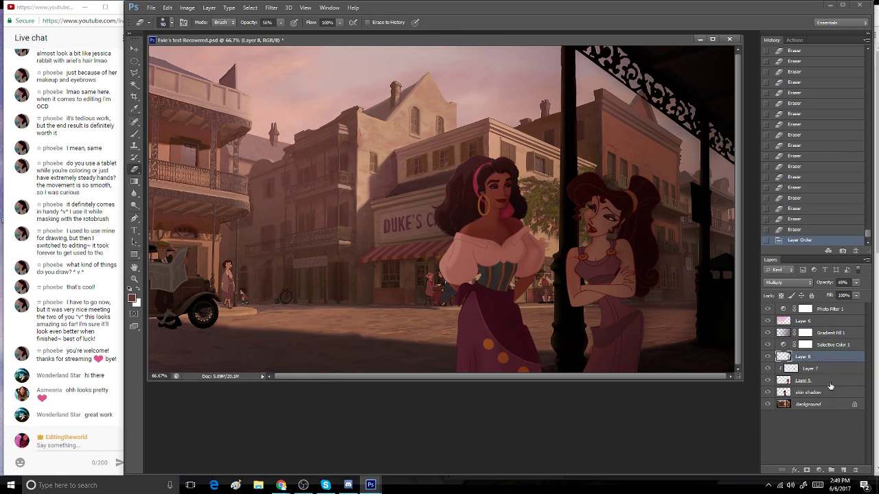
{"action": "key", "text": "ctrl+alt+g"}
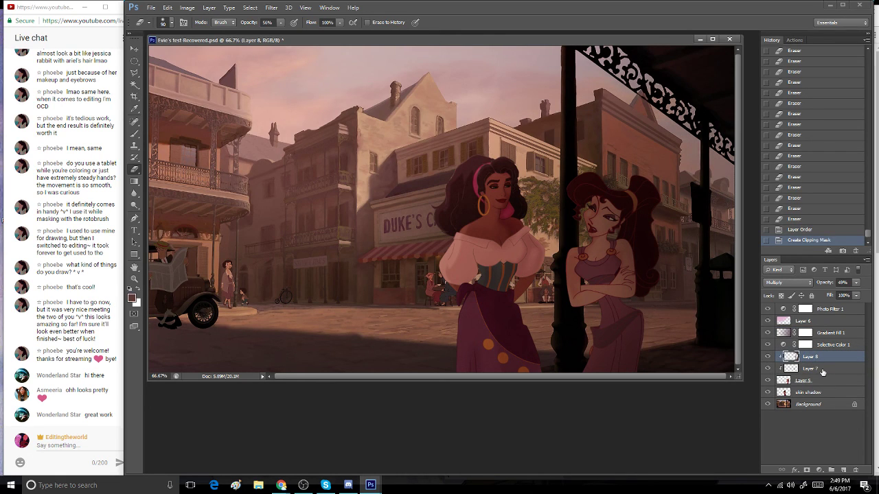
{"action": "left_click", "coordinate": [767, 356]}
{"action": "left_click", "coordinate": [767, 356]}
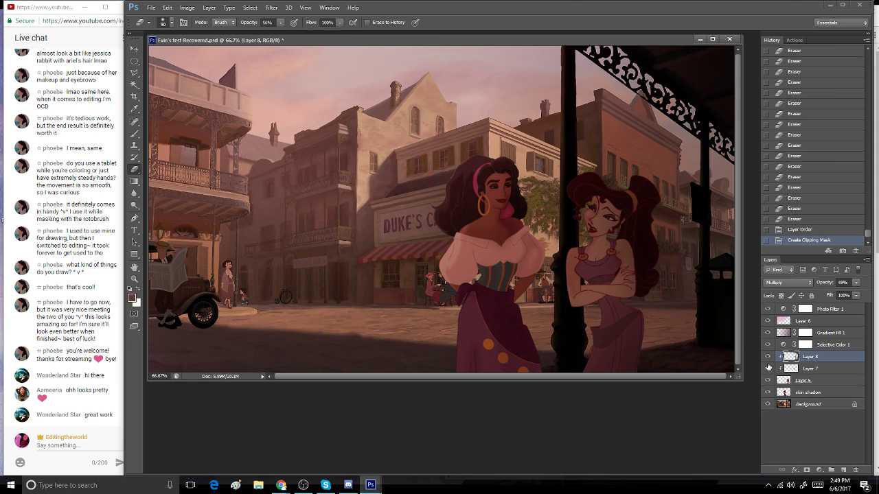
- Shade the woman in the purple dress with gradients on Layer 8, reverting unsuitable attempts
{"action": "left_click", "coordinate": [134, 147]}
{"action": "left_click", "coordinate": [135, 181]}
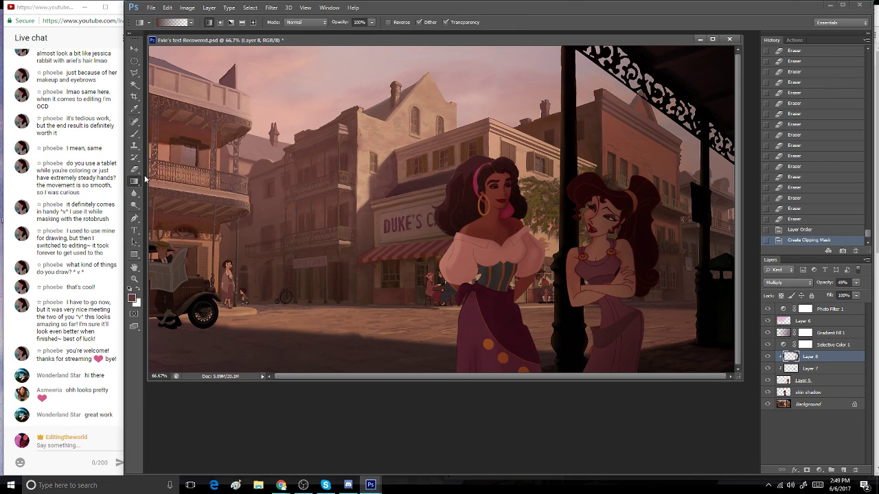
{"action": "left_click_drag", "start_coordinate": [658, 246], "coordinate": [662, 277]}
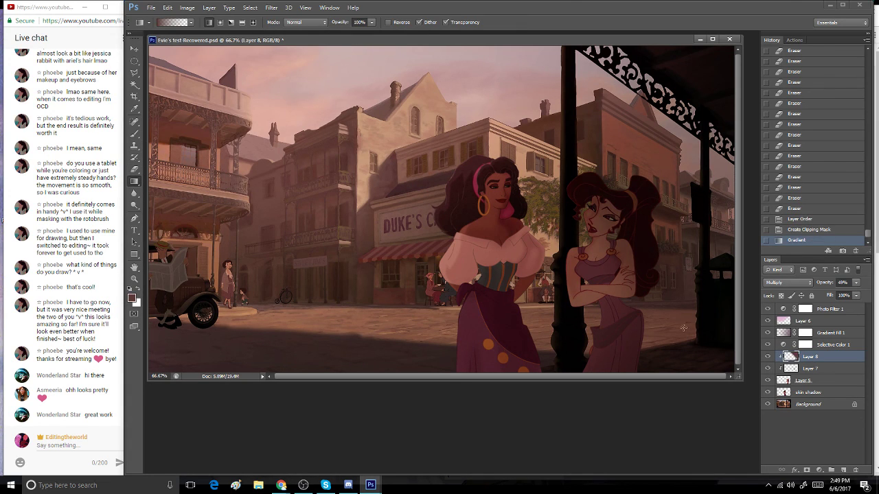
{"action": "left_click", "coordinate": [805, 229]}
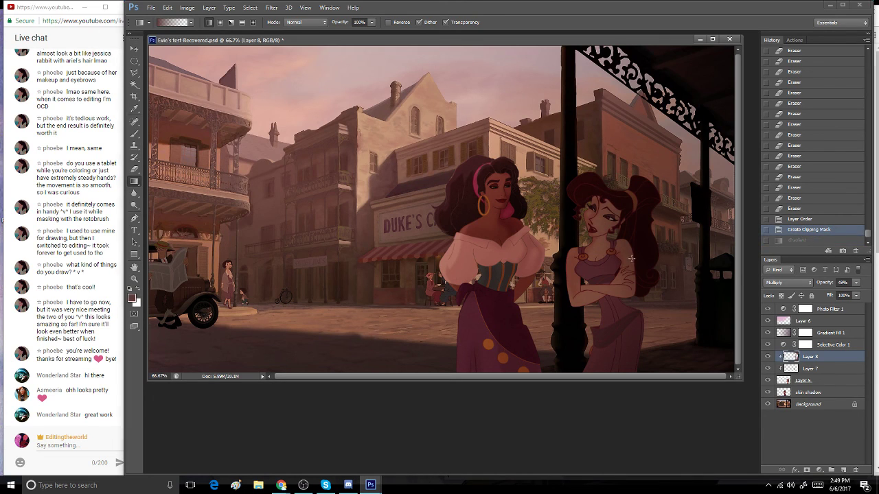
{"action": "left_click_drag", "start_coordinate": [632, 253], "coordinate": [635, 281]}
{"action": "left_click", "coordinate": [822, 230]}
{"action": "left_click_drag", "start_coordinate": [691, 234], "coordinate": [623, 291]}
{"action": "left_click_drag", "start_coordinate": [680, 289], "coordinate": [684, 280]}
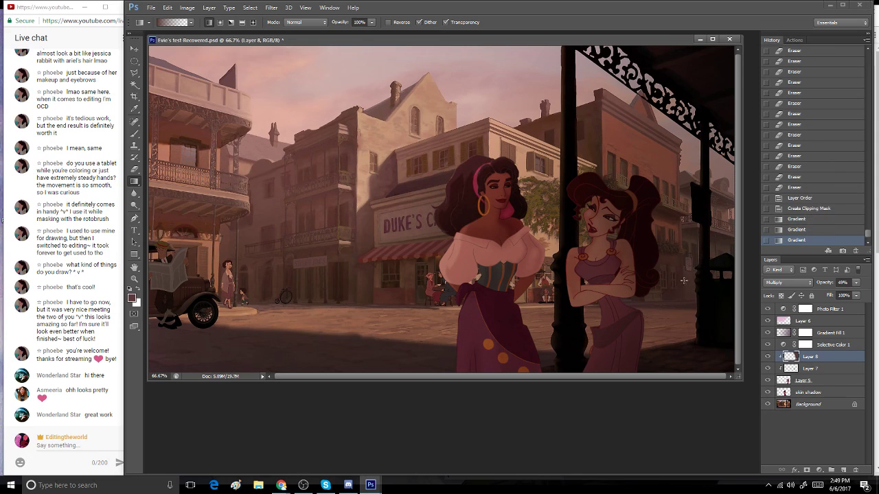
{"action": "left_click_drag", "start_coordinate": [614, 318], "coordinate": [685, 282]}
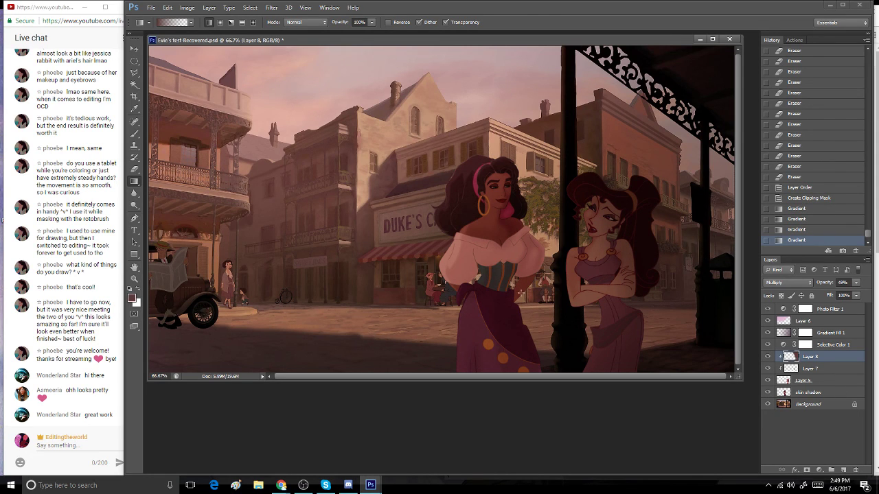
- Create a new layer directly above the skin shadow layer and clip it to that layer
{"action": "left_click", "coordinate": [844, 471]}
{"action": "left_click_drag", "start_coordinate": [821, 358], "coordinate": [826, 398]}
{"action": "key", "text": "ctrl+alt+g"}
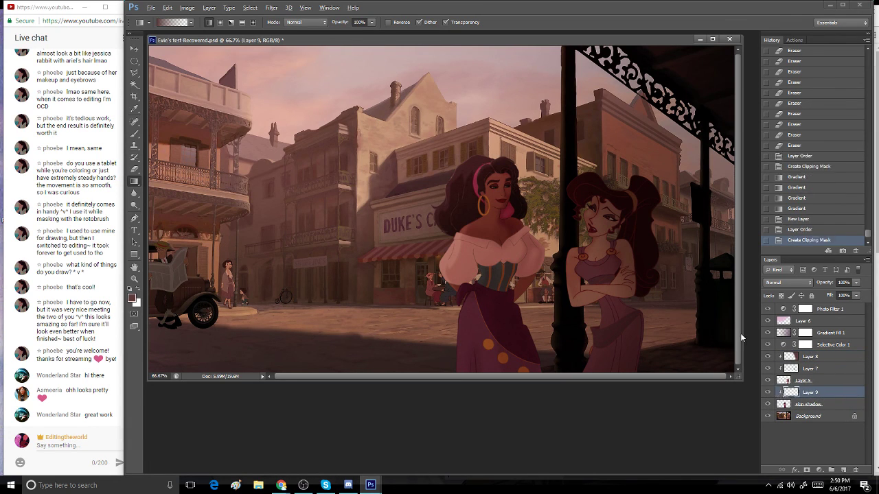
- Revert a trial gradient on Layer 9 and set the layer's blending mode to Multiply
{"action": "left_click_drag", "start_coordinate": [525, 269], "coordinate": [589, 354]}
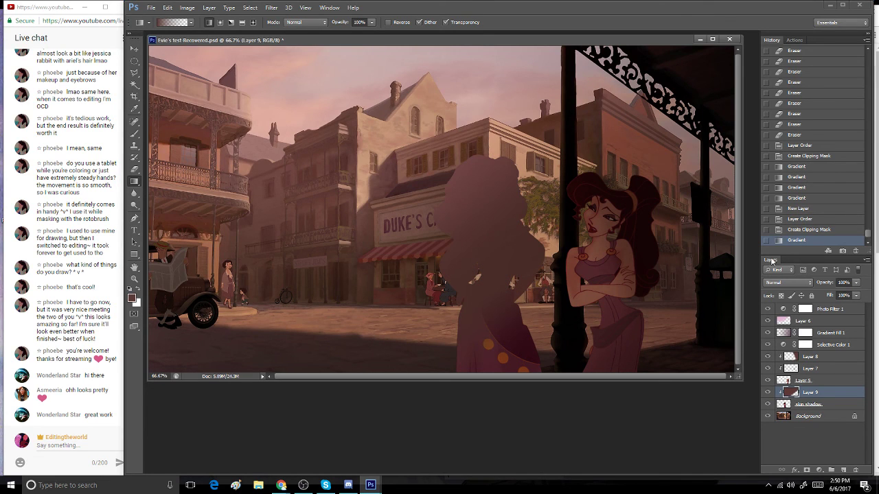
{"action": "left_click", "coordinate": [810, 231]}
{"action": "left_click", "coordinate": [784, 282]}
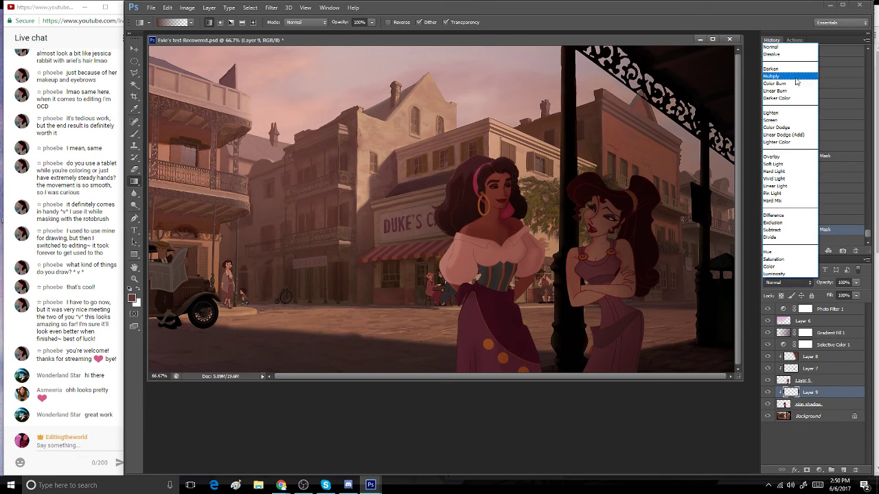
{"action": "left_click", "coordinate": [794, 76]}
{"action": "left_click", "coordinate": [784, 287]}
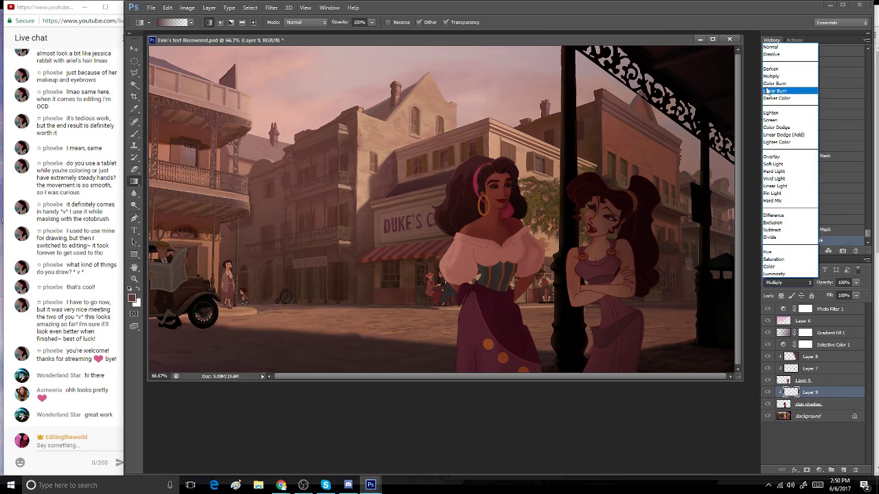
{"action": "left_click", "coordinate": [739, 19]}
- Try gradients of different directions and lengths on Layer 9 over the woman in the white blouse
{"action": "left_click_drag", "start_coordinate": [515, 297], "coordinate": [561, 289]}
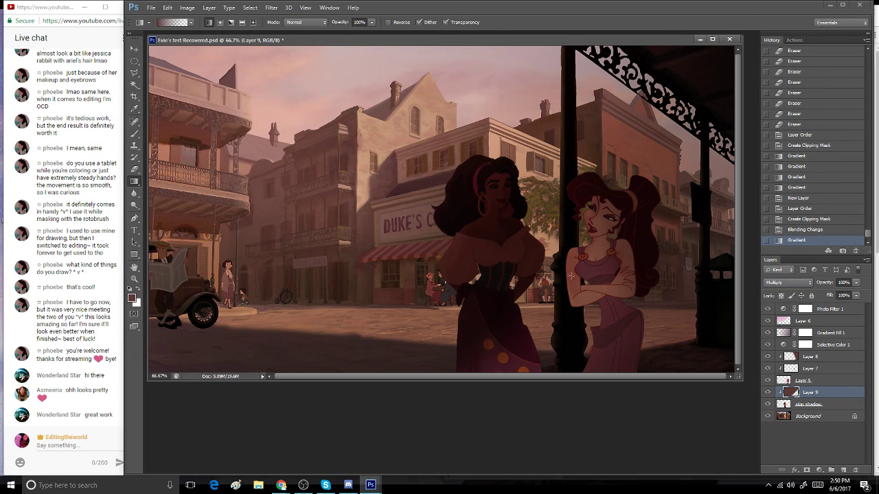
{"action": "left_click", "coordinate": [815, 232]}
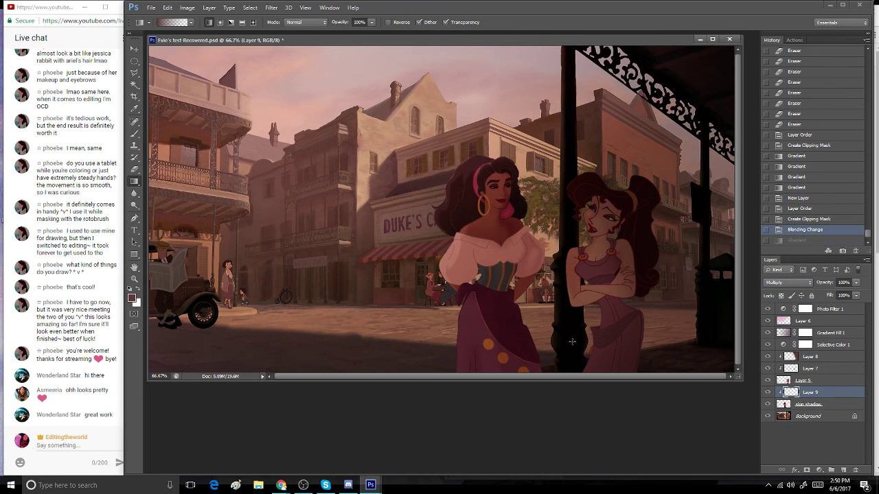
{"action": "left_click_drag", "start_coordinate": [572, 342], "coordinate": [528, 276]}
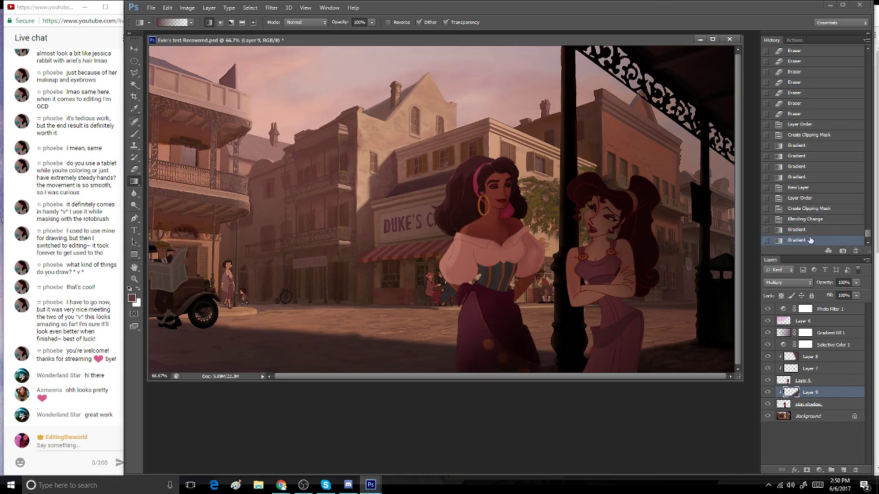
{"action": "left_click", "coordinate": [809, 230]}
{"action": "mouse_move", "coordinate": [550, 309]}
{"action": "left_mouse_down"}
{"action": "mouse_move", "coordinate": [557, 272]}
{"action": "mouse_move", "coordinate": [541, 236]}
{"action": "left_mouse_up"}
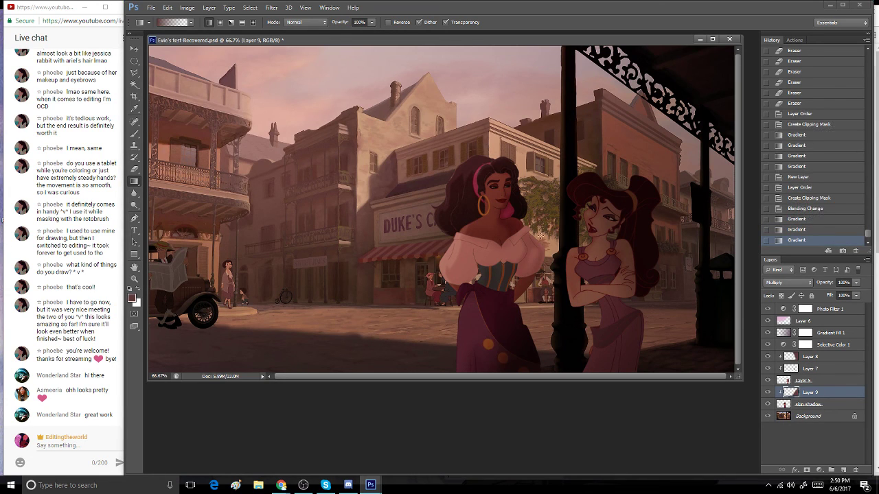
{"action": "mouse_move", "coordinate": [569, 289]}
{"action": "left_mouse_down"}
{"action": "mouse_move", "coordinate": [523, 264]}
{"action": "mouse_move", "coordinate": [552, 229]}
{"action": "mouse_move", "coordinate": [572, 263]}
{"action": "left_mouse_up"}
{"action": "left_click", "coordinate": [833, 230]}
{"action": "left_click", "coordinate": [798, 198]}
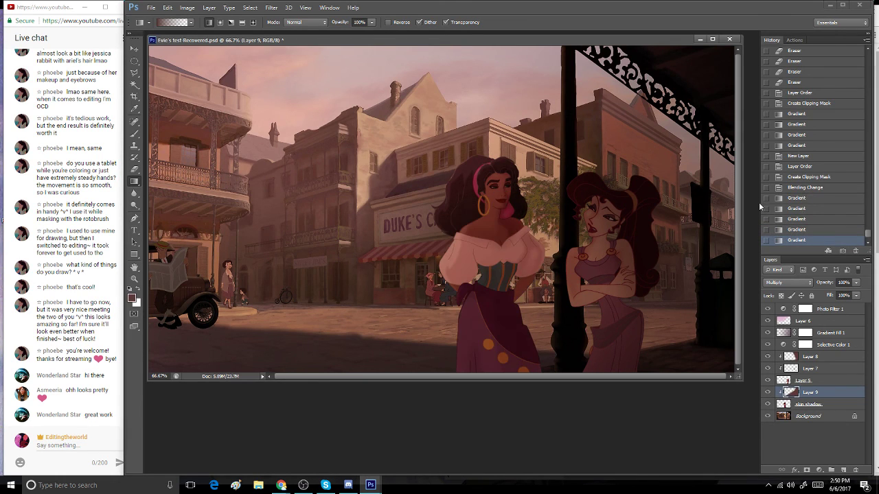
{"action": "scroll", "coordinate": [796, 199], "scroll_direction": "up", "scroll_amount": 2}
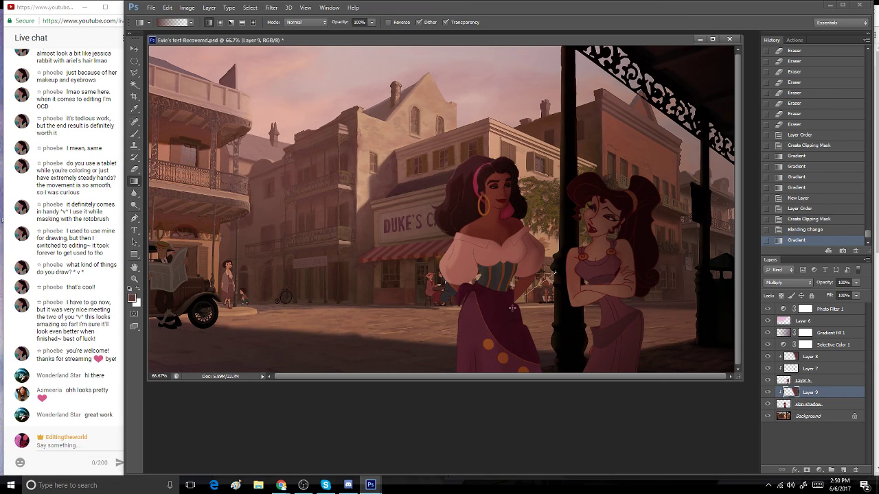
- Build up gradient shading on Layer 9 across the shadowed arm and skirt of the woman in the white blouse
{"action": "mouse_move", "coordinate": [530, 292]}
{"action": "left_mouse_down"}
{"action": "mouse_move", "coordinate": [563, 265]}
{"action": "mouse_move", "coordinate": [572, 281]}
{"action": "mouse_move", "coordinate": [549, 307]}
{"action": "mouse_move", "coordinate": [535, 304]}
{"action": "mouse_move", "coordinate": [539, 279]}
{"action": "mouse_move", "coordinate": [505, 265]}
{"action": "left_mouse_up"}
{"action": "left_click", "coordinate": [810, 221]}
{"action": "left_click", "coordinate": [804, 230]}
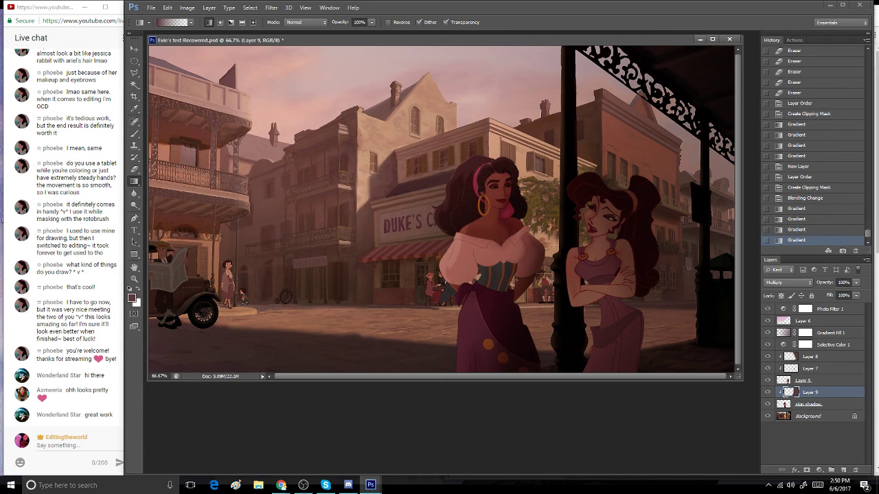
{"action": "left_click_drag", "start_coordinate": [553, 247], "coordinate": [517, 235]}
{"action": "left_click_drag", "start_coordinate": [573, 269], "coordinate": [522, 230]}
{"action": "left_click_drag", "start_coordinate": [593, 286], "coordinate": [516, 200]}
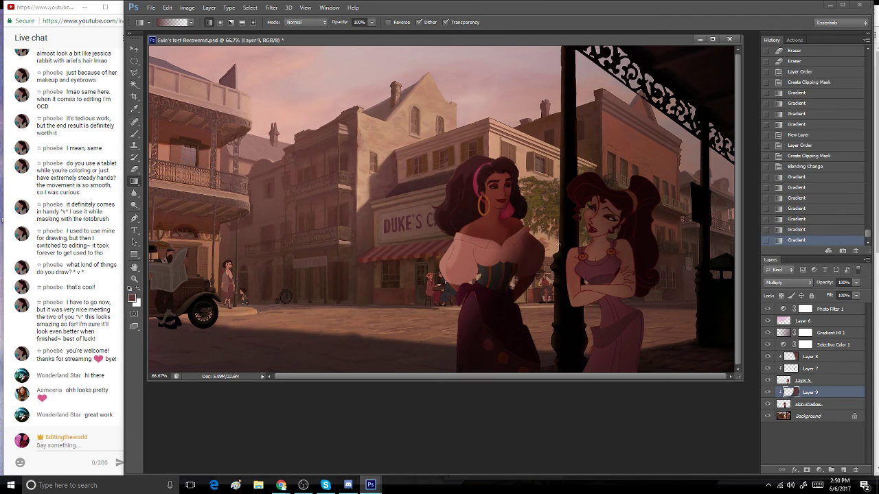
{"action": "left_click_drag", "start_coordinate": [553, 246], "coordinate": [527, 206]}
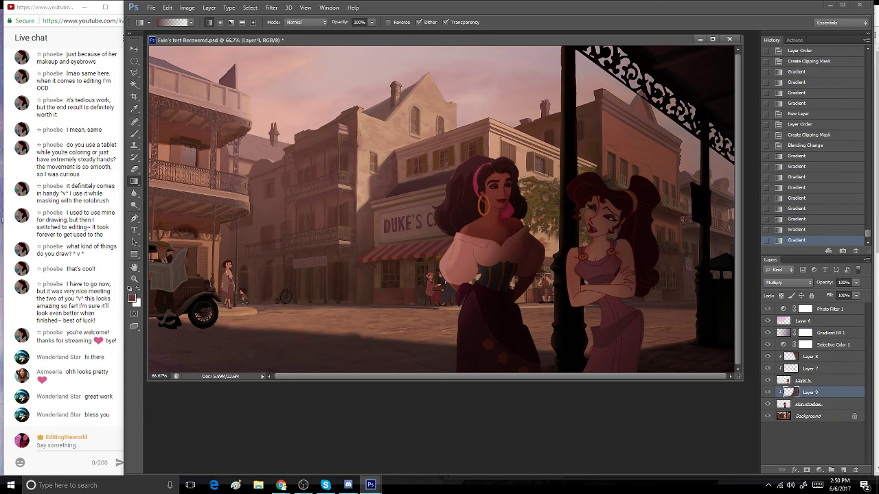
- Erase Layer 9's shading from the skirt, bodice and hair of the woman in the white blouse using a 200 px eraser
{"action": "key", "text": "e"}
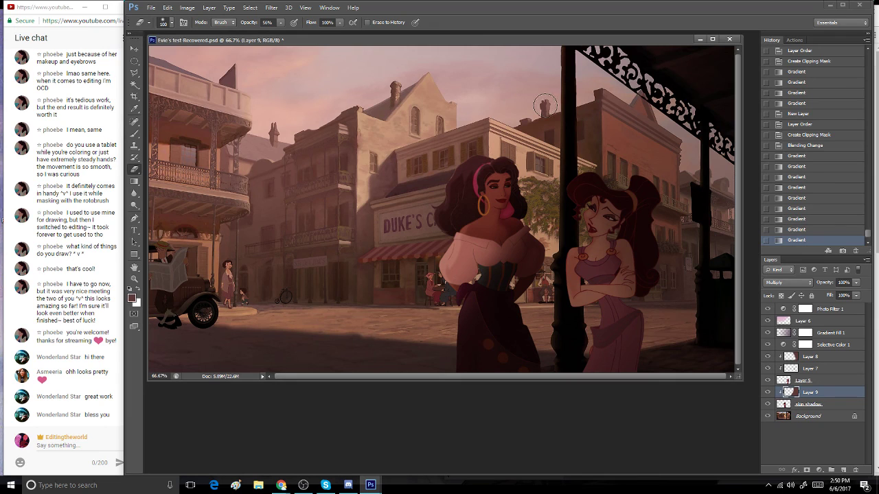
{"action": "mouse_move", "coordinate": [481, 276]}
{"action": "left_mouse_down"}
{"action": "mouse_move", "coordinate": [474, 326]}
{"action": "mouse_move", "coordinate": [484, 252]}
{"action": "mouse_move", "coordinate": [482, 316]}
{"action": "mouse_move", "coordinate": [495, 318]}
{"action": "mouse_move", "coordinate": [498, 354]}
{"action": "mouse_move", "coordinate": [477, 348]}
{"action": "left_mouse_up"}
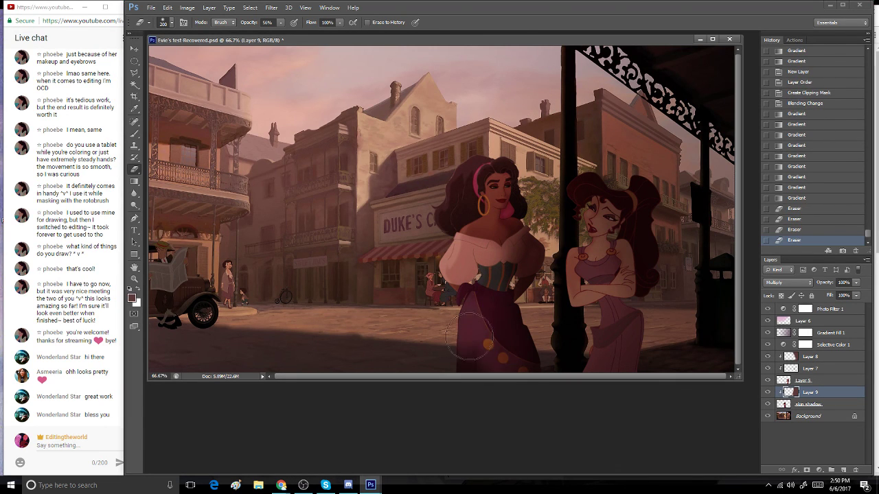
{"action": "mouse_move", "coordinate": [475, 393]}
{"action": "left_mouse_down"}
{"action": "mouse_move", "coordinate": [475, 276]}
{"action": "mouse_move", "coordinate": [486, 280]}
{"action": "mouse_move", "coordinate": [496, 248]}
{"action": "mouse_move", "coordinate": [487, 245]}
{"action": "mouse_move", "coordinate": [501, 292]}
{"action": "left_mouse_up"}
{"action": "mouse_move", "coordinate": [501, 298]}
{"action": "left_mouse_down"}
{"action": "mouse_move", "coordinate": [497, 349]}
{"action": "mouse_move", "coordinate": [480, 357]}
{"action": "left_mouse_up"}
{"action": "left_click_drag", "start_coordinate": [462, 238], "coordinate": [471, 208]}
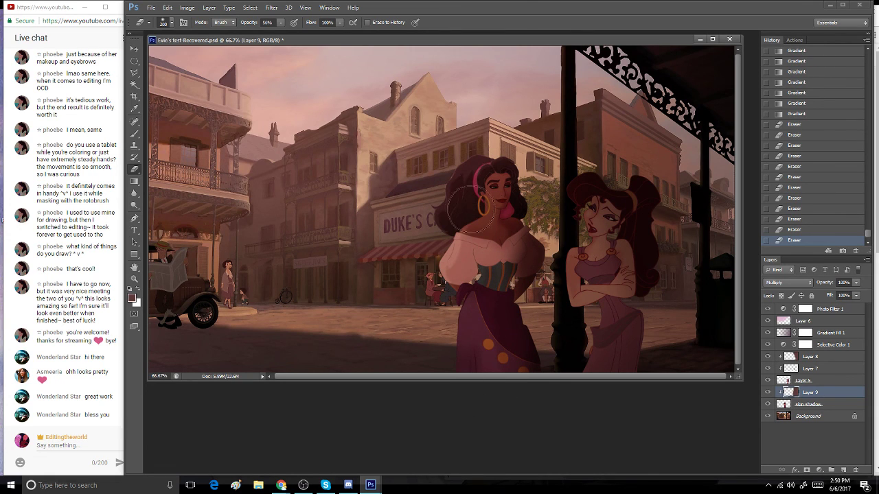
{"action": "mouse_move", "coordinate": [472, 287]}
{"action": "left_mouse_down"}
{"action": "mouse_move", "coordinate": [460, 349]}
{"action": "mouse_move", "coordinate": [520, 282]}
{"action": "left_mouse_up"}
{"action": "left_click_drag", "start_coordinate": [604, 274], "coordinate": [578, 328]}
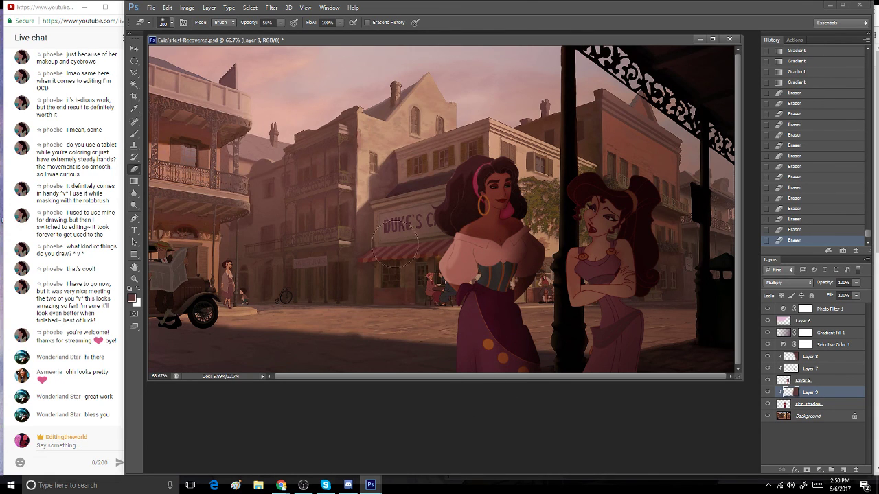
- Erase more of Layer 9's shading around the shadowed sleeve and arm of the woman in the white blouse
{"action": "left_click_drag", "start_coordinate": [539, 255], "coordinate": [520, 281]}
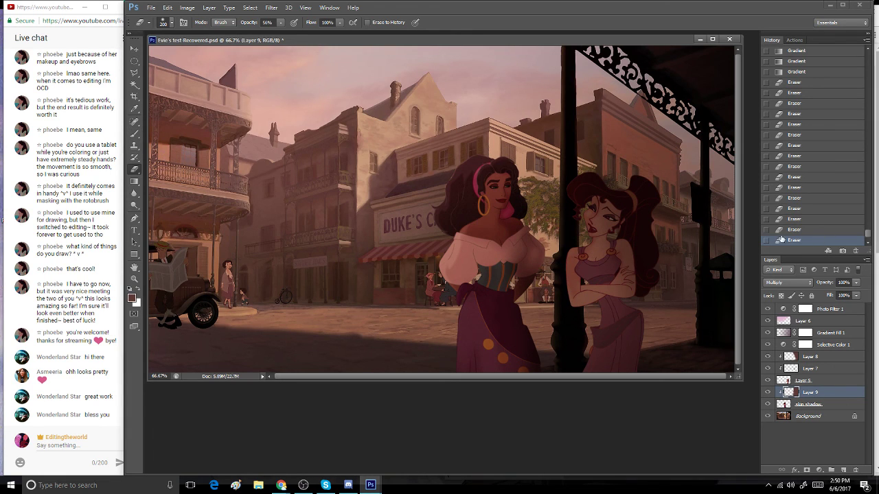
{"action": "key", "text": "ctrl+z"}
{"action": "left_click", "coordinate": [566, 234]}
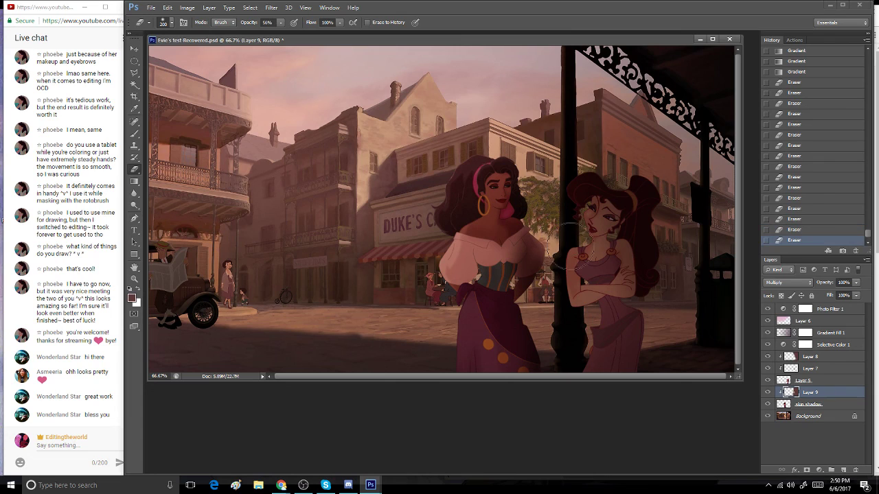
{"action": "left_click", "coordinate": [569, 249]}
{"action": "left_click", "coordinate": [568, 246]}
{"action": "left_click", "coordinate": [549, 206]}
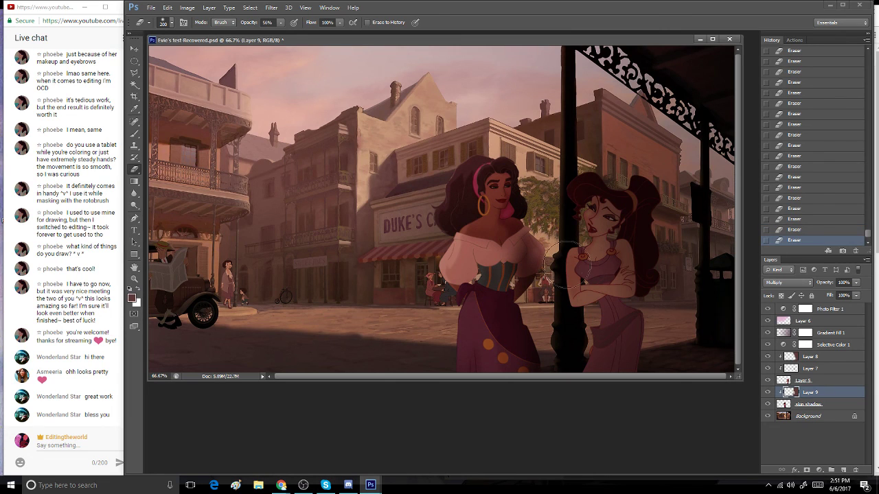
- Add a new layer directly above Layer 5, keeping it clipped to Layer 5
{"action": "left_click", "coordinate": [134, 181]}
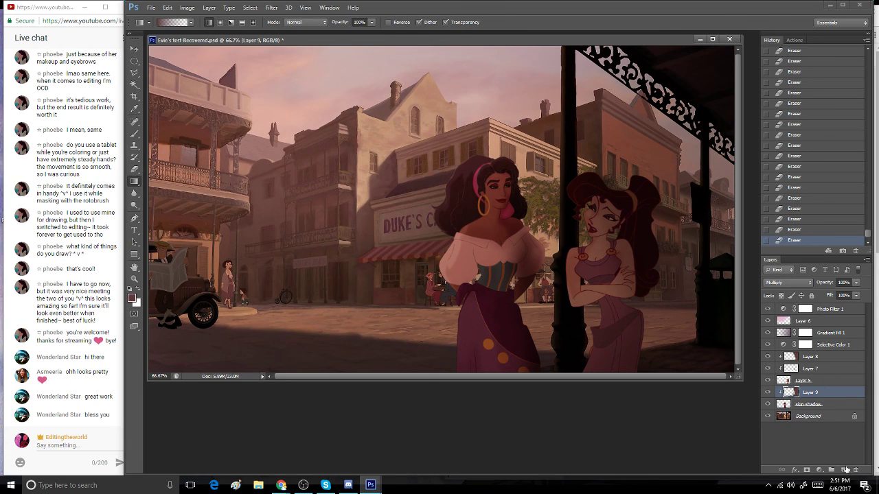
{"action": "left_click", "coordinate": [835, 381]}
{"action": "left_click", "coordinate": [843, 470]}
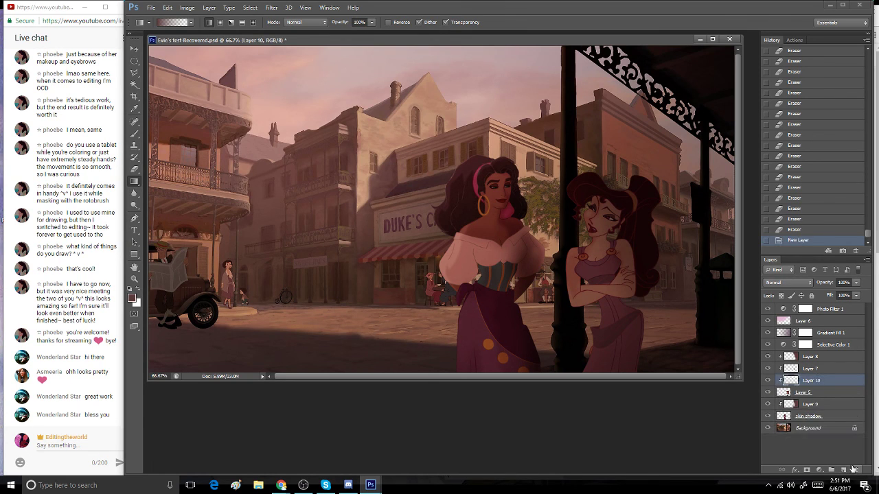
{"action": "key", "text": "ctrl+alt+g"}
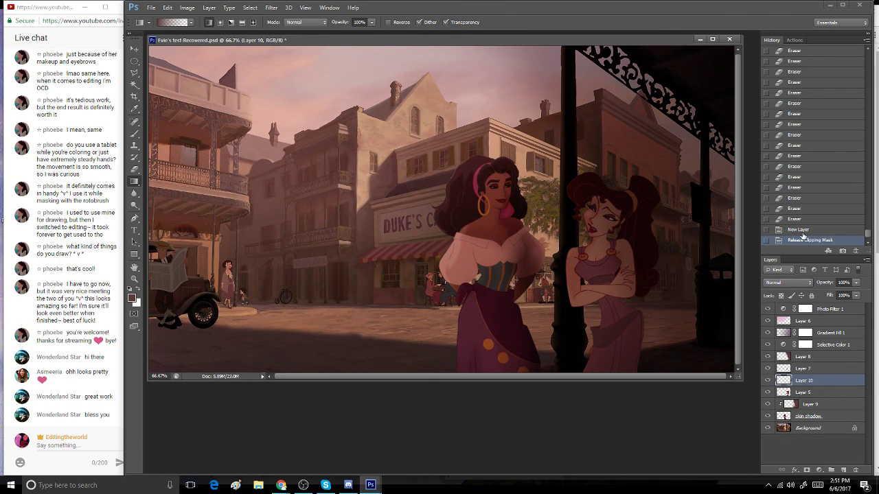
{"action": "left_click", "coordinate": [799, 230]}
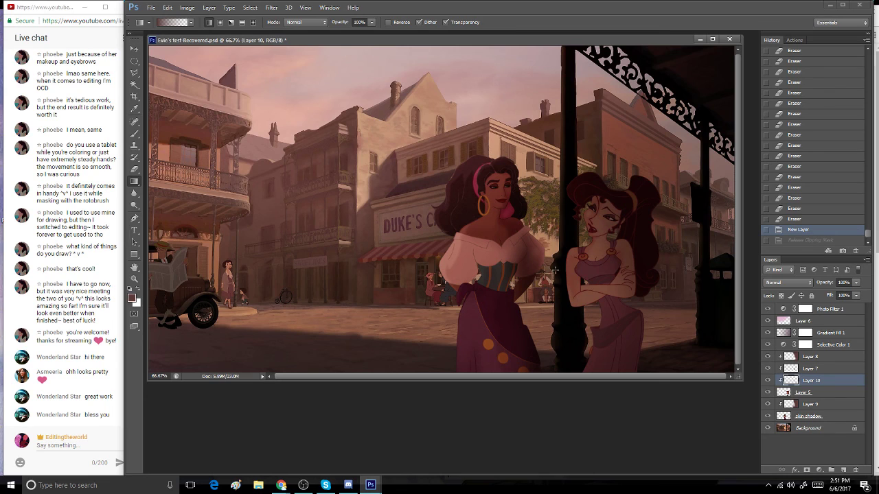
- Apply dark gradients on Layer 10 over the woman in the purple dress and set the layer's blending mode to Multiply
{"action": "left_click_drag", "start_coordinate": [556, 270], "coordinate": [610, 299]}
{"action": "left_click", "coordinate": [788, 282]}
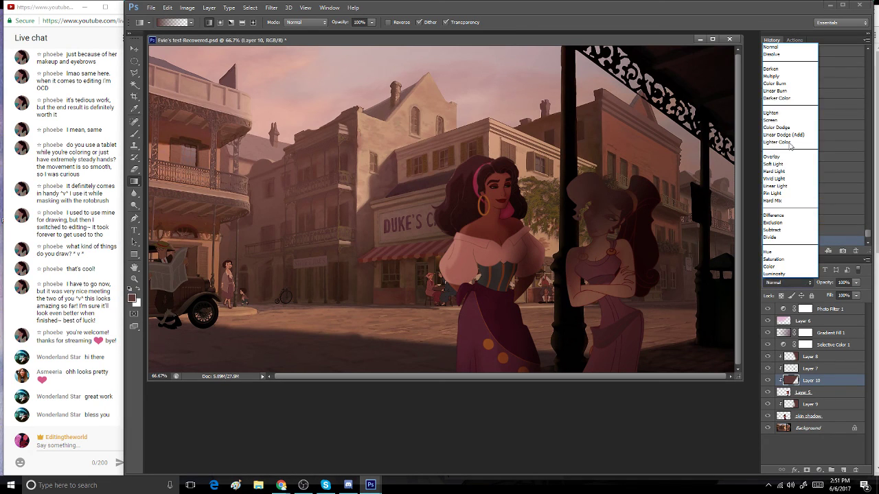
{"action": "left_click", "coordinate": [789, 77]}
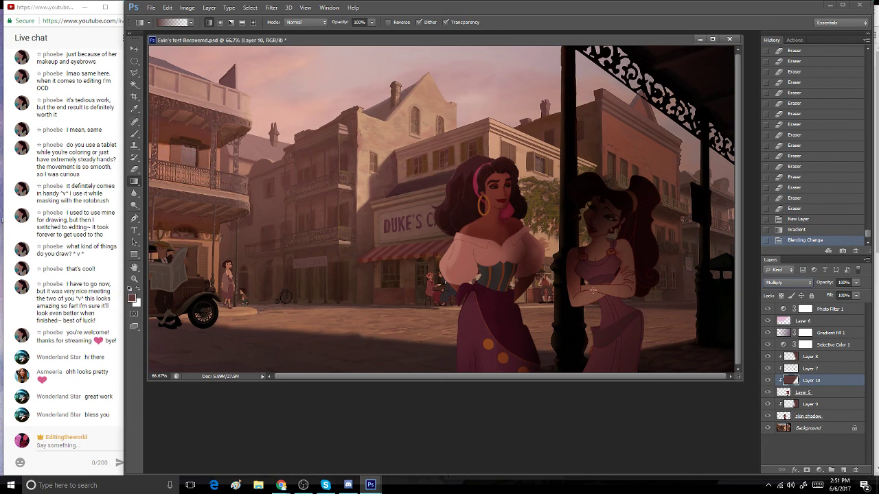
{"action": "left_click", "coordinate": [799, 230]}
{"action": "key", "text": "ctrl+z"}
{"action": "left_click_drag", "start_coordinate": [561, 283], "coordinate": [594, 343]}
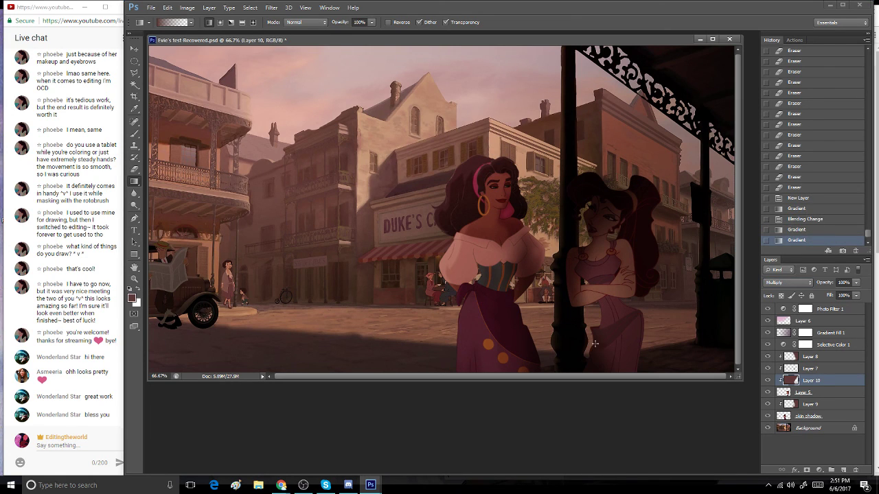
{"action": "left_click_drag", "start_coordinate": [585, 303], "coordinate": [597, 342]}
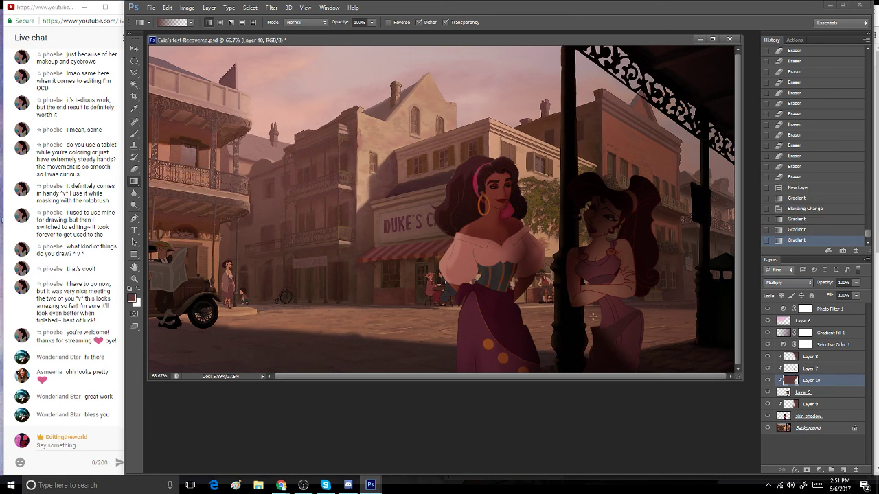
- Erase Layer 10's shading from the face, chest and skirt of the woman in the purple dress using a 200 px eraser
{"action": "left_click", "coordinate": [134, 168]}
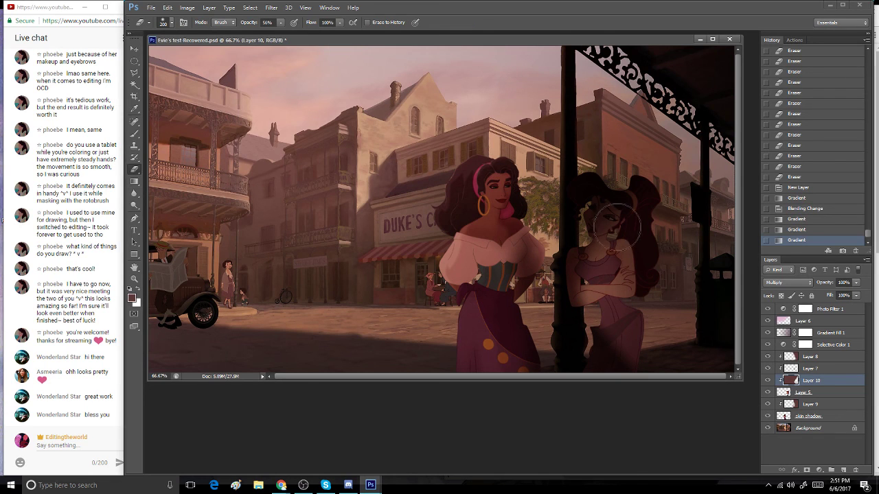
{"action": "mouse_move", "coordinate": [614, 223]}
{"action": "left_mouse_down"}
{"action": "mouse_move", "coordinate": [628, 197]}
{"action": "mouse_move", "coordinate": [629, 205]}
{"action": "mouse_move", "coordinate": [621, 188]}
{"action": "mouse_move", "coordinate": [627, 216]}
{"action": "left_mouse_up"}
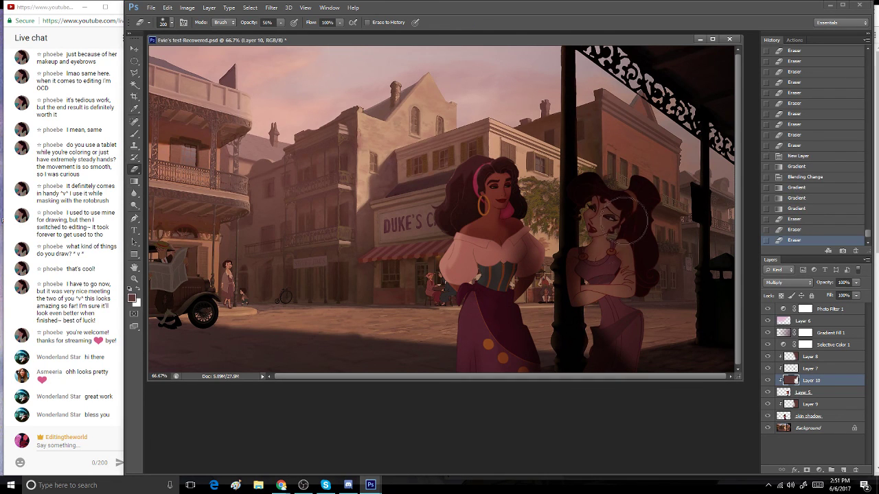
{"action": "mouse_move", "coordinate": [604, 252]}
{"action": "left_mouse_down"}
{"action": "mouse_move", "coordinate": [590, 254]}
{"action": "mouse_move", "coordinate": [590, 269]}
{"action": "left_mouse_up"}
{"action": "mouse_move", "coordinate": [622, 344]}
{"action": "left_mouse_down"}
{"action": "mouse_move", "coordinate": [629, 357]}
{"action": "mouse_move", "coordinate": [627, 348]}
{"action": "left_mouse_up"}
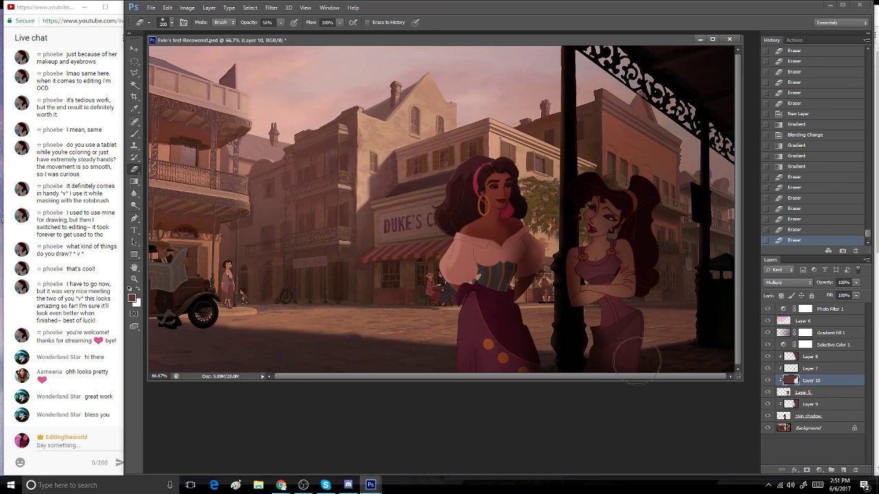
{"action": "left_click", "coordinate": [628, 356]}
{"action": "left_click", "coordinate": [610, 213]}
{"action": "left_click_drag", "start_coordinate": [610, 213], "coordinate": [630, 217]}
{"action": "left_click_drag", "start_coordinate": [633, 302], "coordinate": [630, 315]}
{"action": "left_click", "coordinate": [623, 310]}
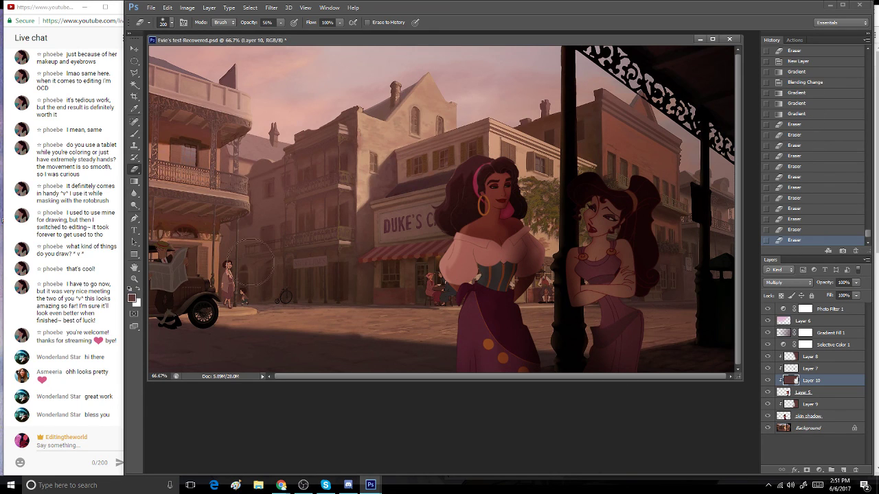
- Try another gradient on Layer 9 over the woman in the white blouse, reverting it and a new layer above Layer 10
{"action": "left_click", "coordinate": [810, 405]}
{"action": "left_click", "coordinate": [135, 182]}
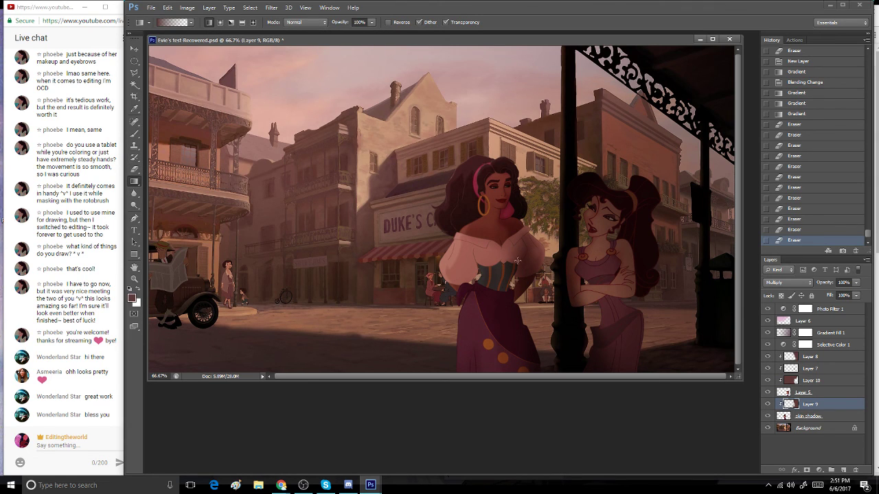
{"action": "left_click_drag", "start_coordinate": [534, 232], "coordinate": [519, 198]}
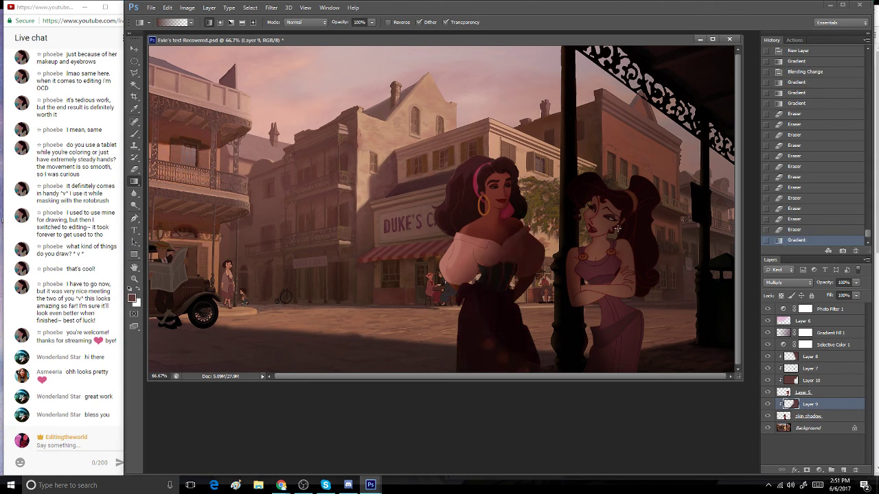
{"action": "left_click", "coordinate": [815, 234]}
{"action": "left_click", "coordinate": [843, 469]}
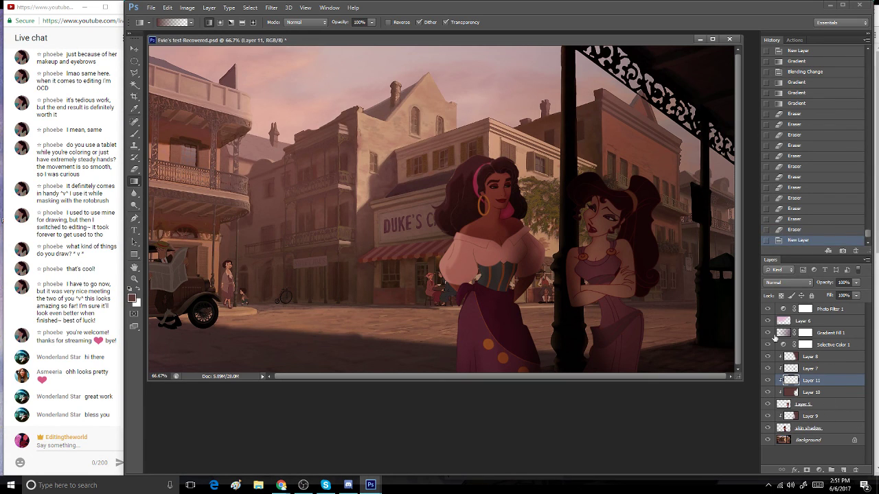
{"action": "left_click", "coordinate": [795, 230]}
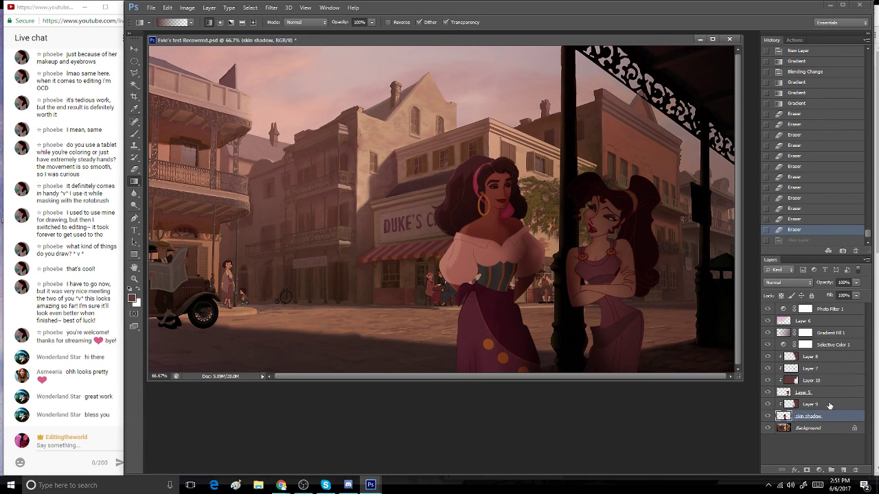
- Create a new clipped layer above Layer 9 and apply gradients over the shadowed side of the woman in the white blouse
{"action": "left_click", "coordinate": [843, 469]}
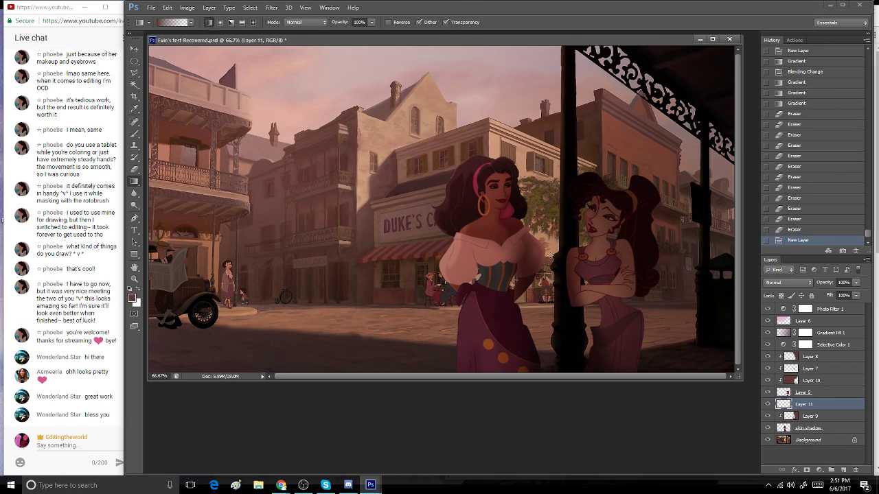
{"action": "key", "text": "ctrl+alt+g"}
{"action": "mouse_move", "coordinate": [511, 219]}
{"action": "left_mouse_down"}
{"action": "mouse_move", "coordinate": [542, 219]}
{"action": "mouse_move", "coordinate": [496, 219]}
{"action": "mouse_move", "coordinate": [508, 246]}
{"action": "left_mouse_up"}
- Set Layer 11's blending mode to Multiply and its opacity to 51%
{"action": "left_click", "coordinate": [787, 282]}
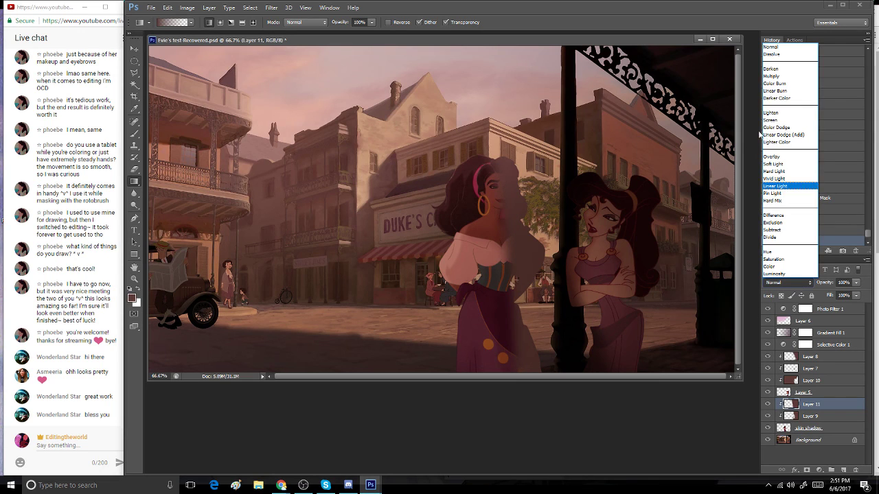
{"action": "left_click", "coordinate": [783, 79]}
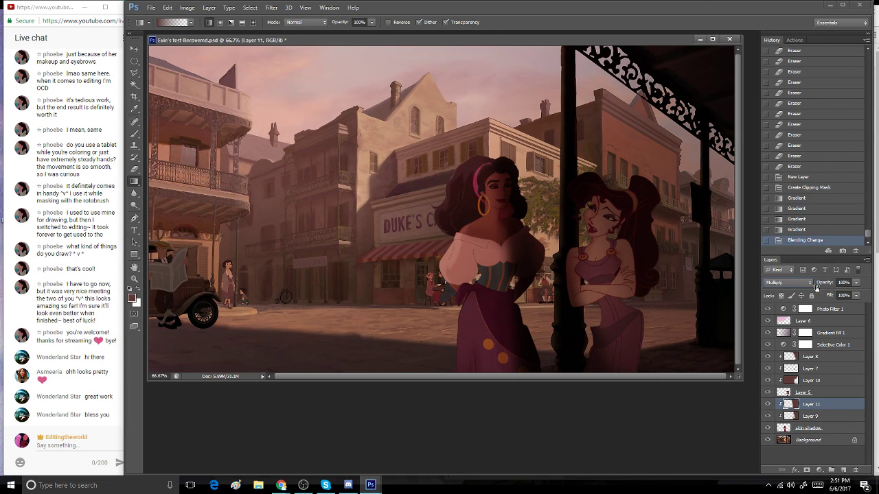
{"action": "left_click", "coordinate": [855, 282]}
{"action": "left_click", "coordinate": [836, 293]}
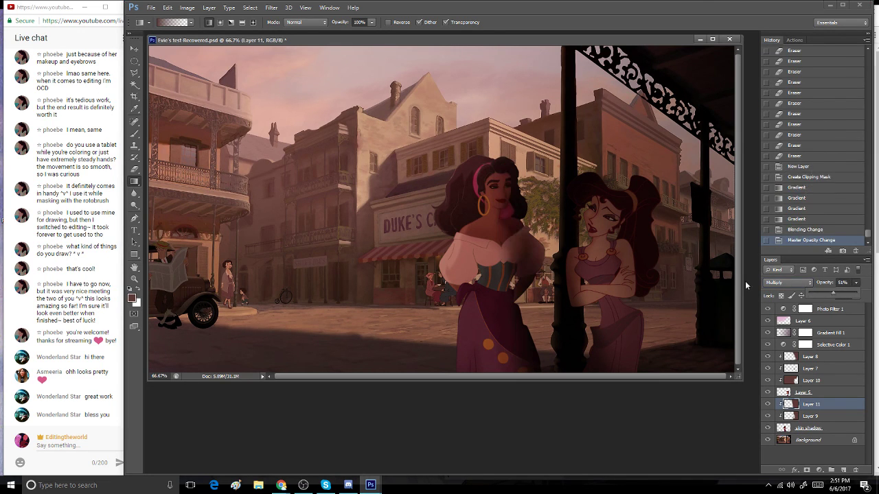
- Erase Layer 11's excess shading from the face, shoulder and bodice of the woman in the white blouse
{"action": "key", "text": "e"}
{"action": "left_click_drag", "start_coordinate": [566, 206], "coordinate": [532, 175]}
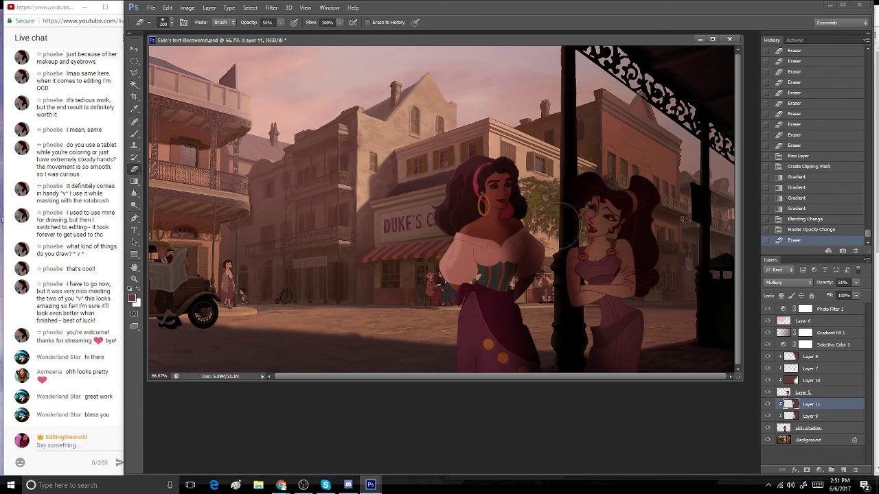
{"action": "mouse_move", "coordinate": [556, 227]}
{"action": "left_mouse_down"}
{"action": "mouse_move", "coordinate": [558, 290]}
{"action": "mouse_move", "coordinate": [538, 322]}
{"action": "mouse_move", "coordinate": [492, 284]}
{"action": "left_mouse_up"}
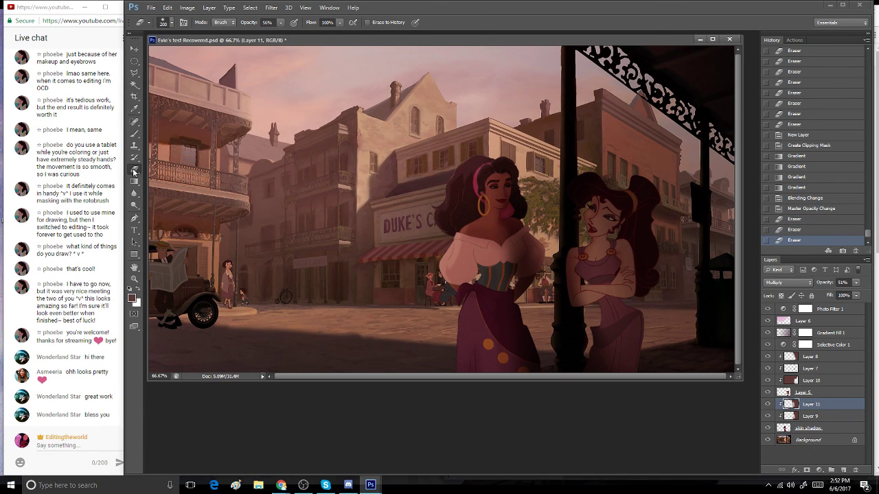
- Set up a Soft Round brush at 226 px with 26% opacity
{"action": "left_click", "coordinate": [135, 133]}
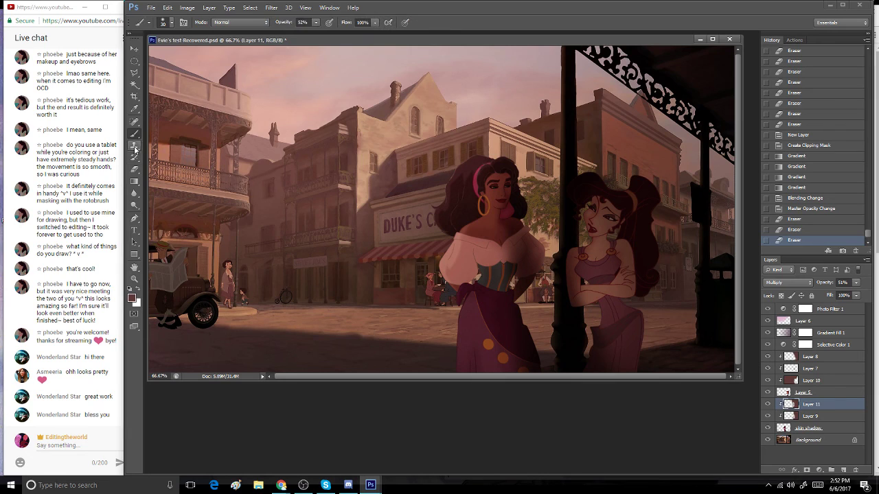
{"action": "left_click", "coordinate": [169, 22]}
{"action": "left_click", "coordinate": [169, 52]}
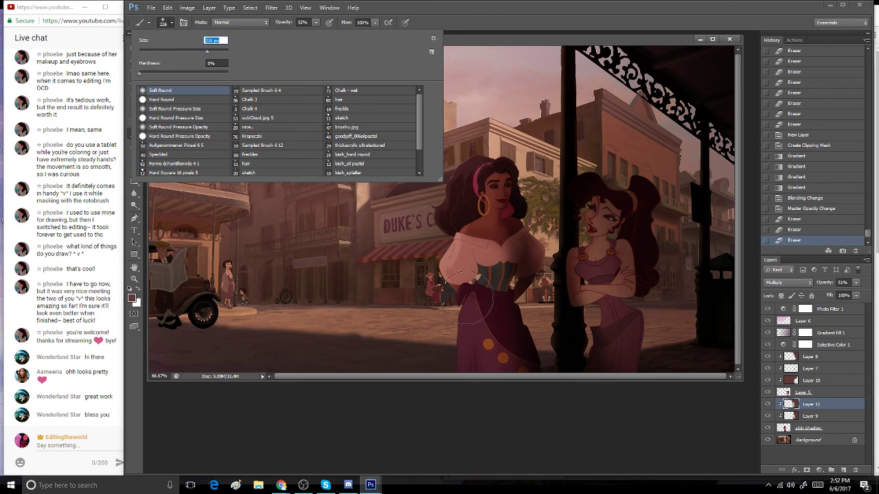
{"action": "left_click", "coordinate": [315, 22]}
{"action": "left_click_drag", "start_coordinate": [315, 32], "coordinate": [304, 33]}
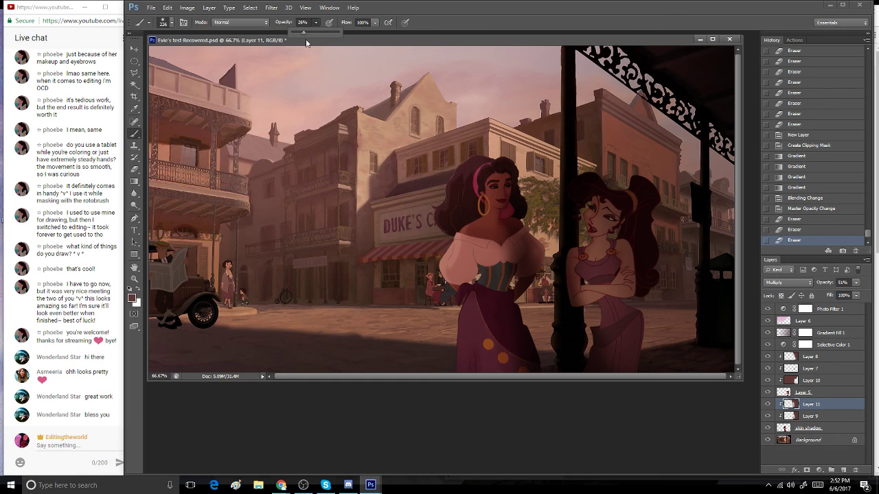
- Paint soft shading on Layer 11 over the white-bloused woman's face, chest, bodice and skirt, and set the layer's opacity to 38%
{"action": "mouse_move", "coordinate": [507, 251]}
{"action": "left_mouse_down"}
{"action": "mouse_move", "coordinate": [509, 238]}
{"action": "mouse_move", "coordinate": [507, 251]}
{"action": "left_mouse_up"}
{"action": "left_click", "coordinate": [502, 229]}
{"action": "left_click", "coordinate": [503, 213]}
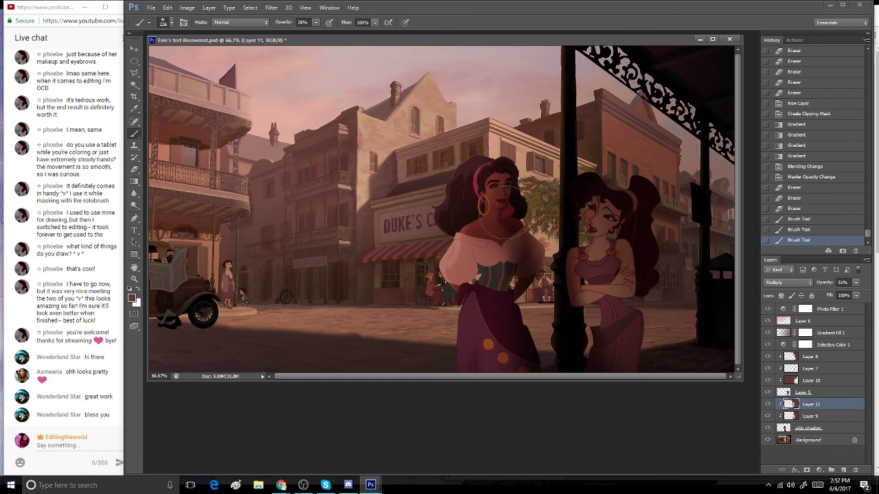
{"action": "mouse_move", "coordinate": [505, 207]}
{"action": "left_mouse_down"}
{"action": "mouse_move", "coordinate": [496, 265]}
{"action": "mouse_move", "coordinate": [502, 302]}
{"action": "left_mouse_up"}
{"action": "mouse_move", "coordinate": [504, 271]}
{"action": "left_mouse_down"}
{"action": "mouse_move", "coordinate": [507, 328]}
{"action": "mouse_move", "coordinate": [530, 364]}
{"action": "left_mouse_up"}
{"action": "left_click_drag", "start_coordinate": [855, 294], "coordinate": [838, 294]}
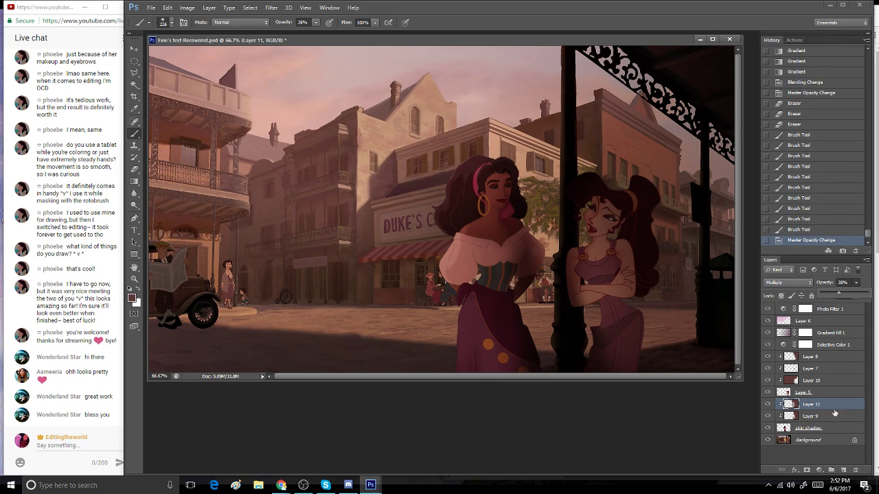
{"action": "left_click", "coordinate": [605, 25]}
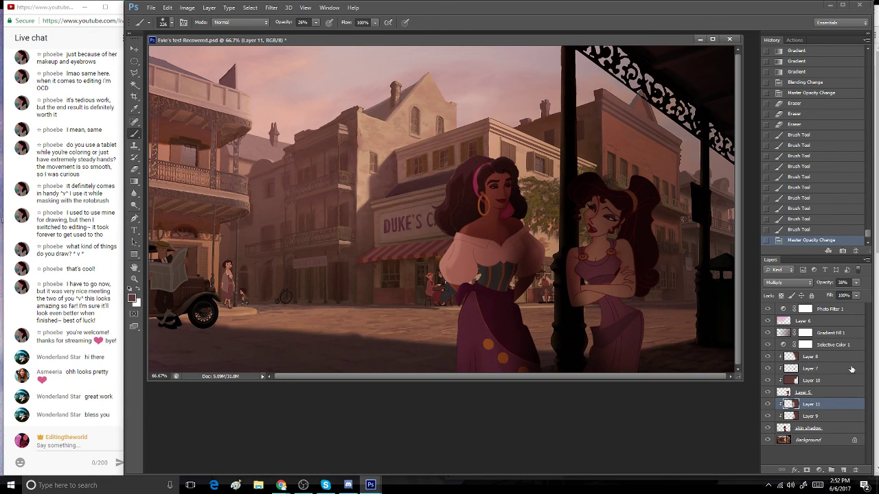
- Compare the scene with Layer 6 and Photo Filter 1 hidden and shown
{"action": "left_click", "coordinate": [851, 369]}
{"action": "left_click", "coordinate": [831, 311]}
{"action": "left_click", "coordinate": [769, 321]}
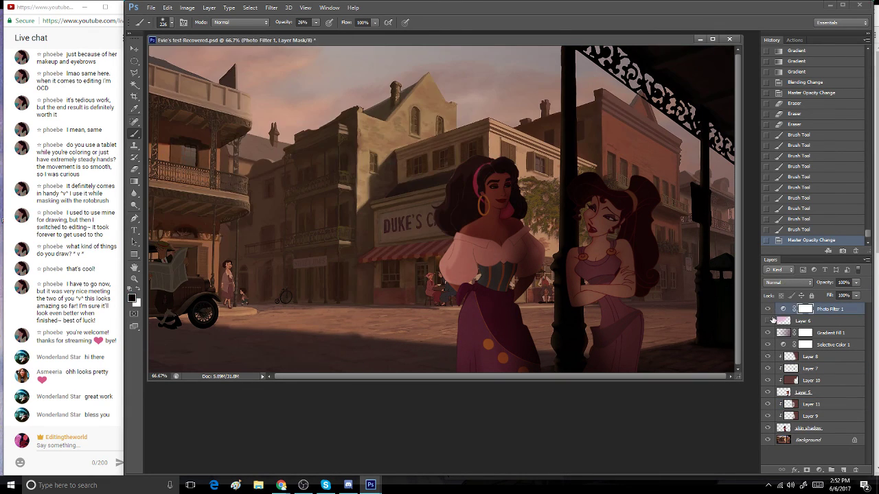
{"action": "left_click", "coordinate": [773, 320]}
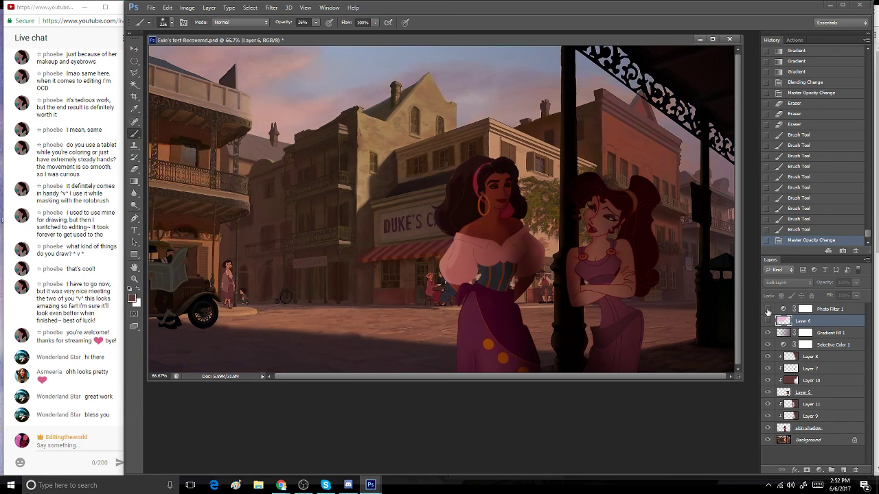
{"action": "left_click", "coordinate": [768, 320]}
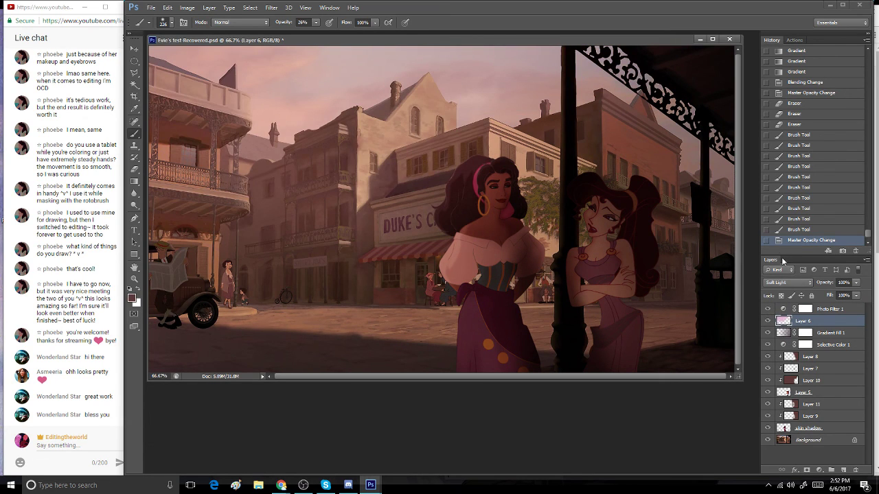
- Try a Brightness/Contrast adjustment layer above Layer 8 with brightness 33, and revert to the state before it was added
{"action": "right_click", "coordinate": [829, 347]}
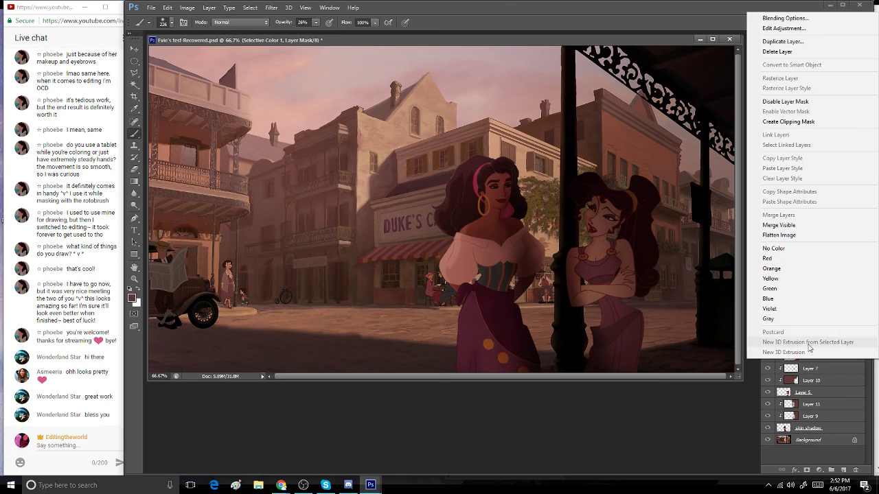
{"action": "left_click", "coordinate": [642, 30]}
{"action": "left_click", "coordinate": [821, 392]}
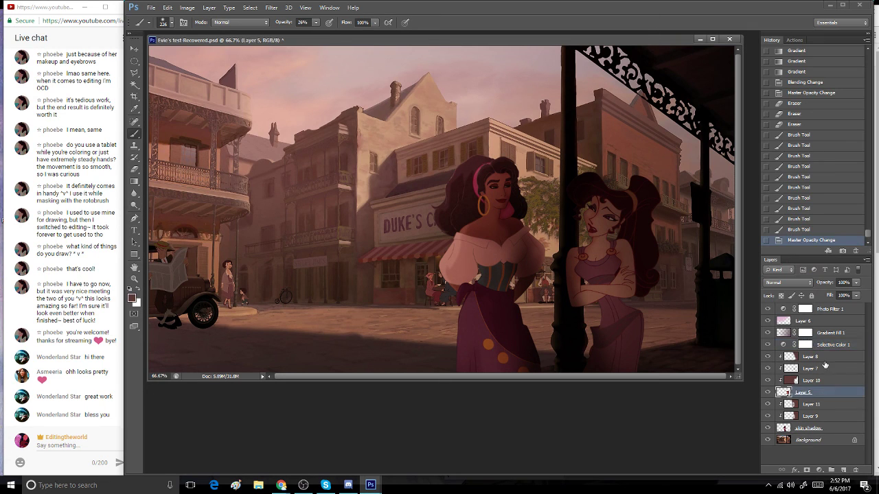
{"action": "left_click", "coordinate": [824, 361]}
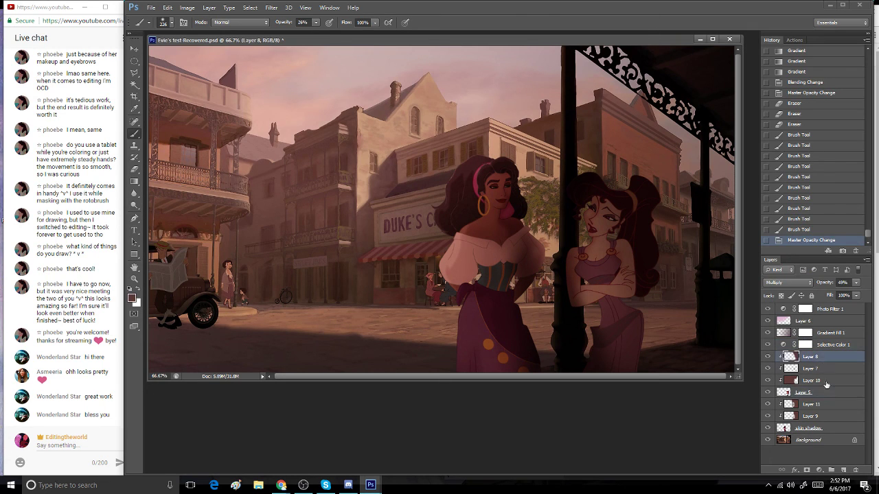
{"action": "left_click", "coordinate": [210, 7]}
{"action": "mouse_move", "coordinate": [288, 87]}
{"action": "left_click", "coordinate": [347, 87]}
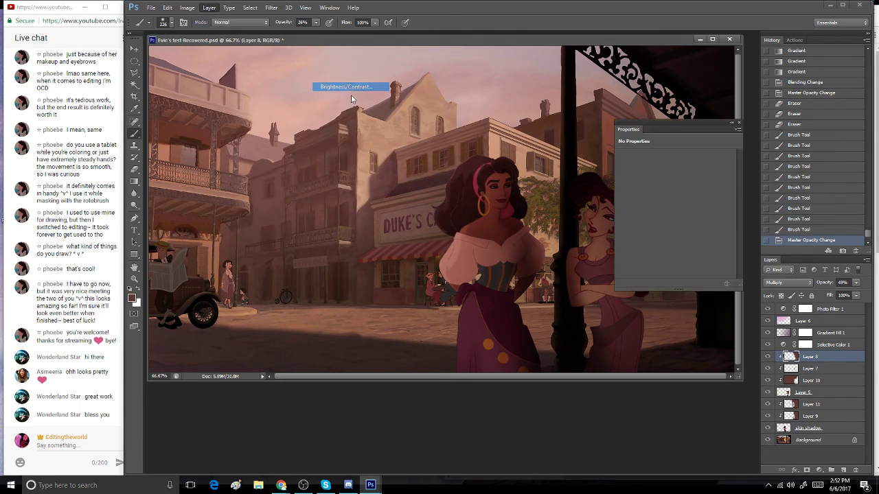
{"action": "left_click", "coordinate": [515, 148]}
{"action": "left_click_drag", "start_coordinate": [653, 135], "coordinate": [281, 134]}
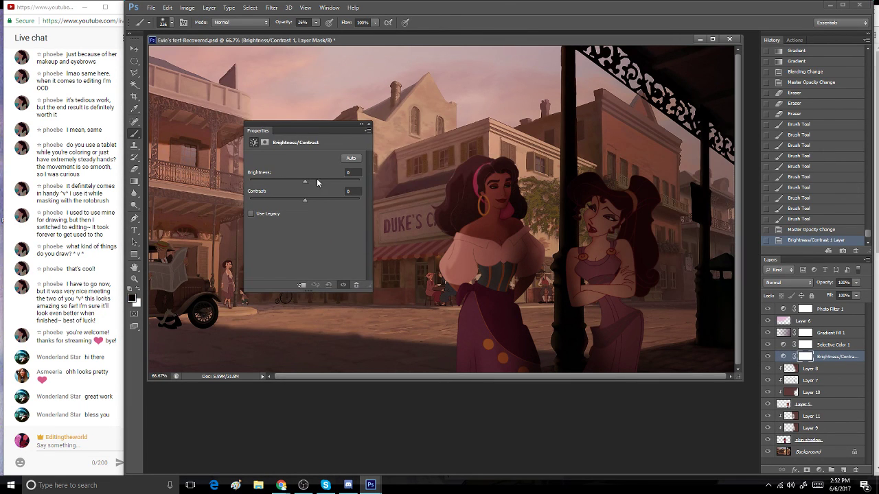
{"action": "mouse_move", "coordinate": [316, 180]}
{"action": "left_mouse_down"}
{"action": "mouse_move", "coordinate": [328, 181]}
{"action": "mouse_move", "coordinate": [316, 186]}
{"action": "left_mouse_up"}
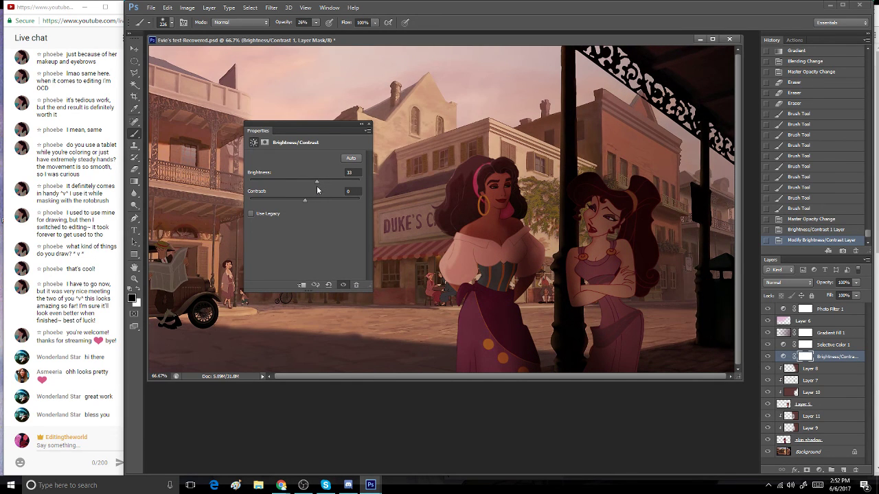
{"action": "left_click", "coordinate": [369, 124]}
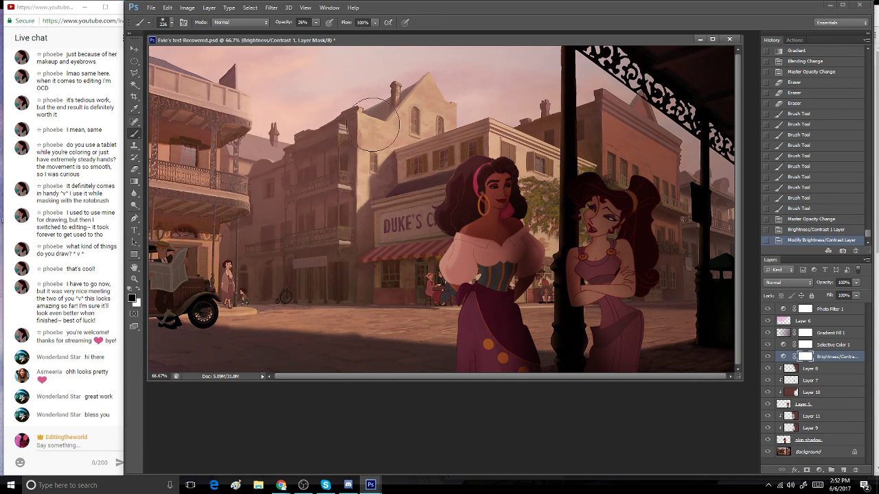
{"action": "left_click", "coordinate": [810, 220]}
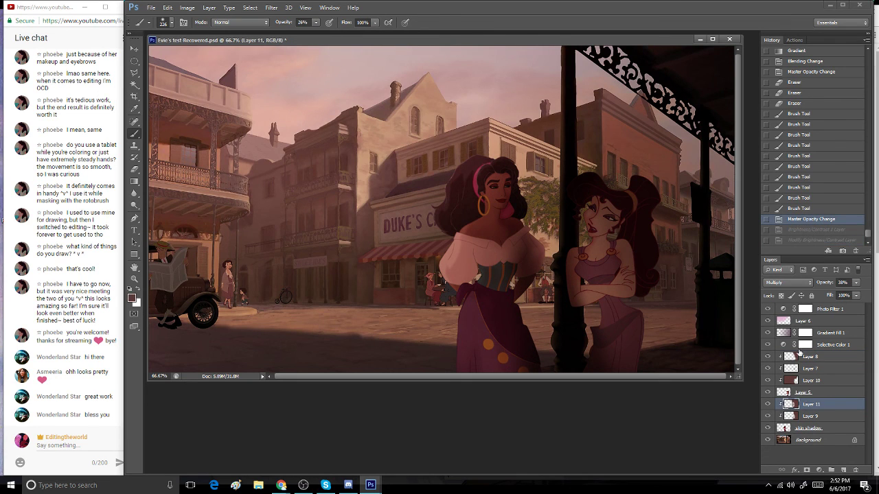
- Compare the scene with the clipped shading layers Layer 10, Layer 7 and Layer 8 each hidden and shown
{"action": "left_click", "coordinate": [789, 379]}
{"action": "left_click", "coordinate": [768, 380]}
{"action": "left_click", "coordinate": [768, 380]}
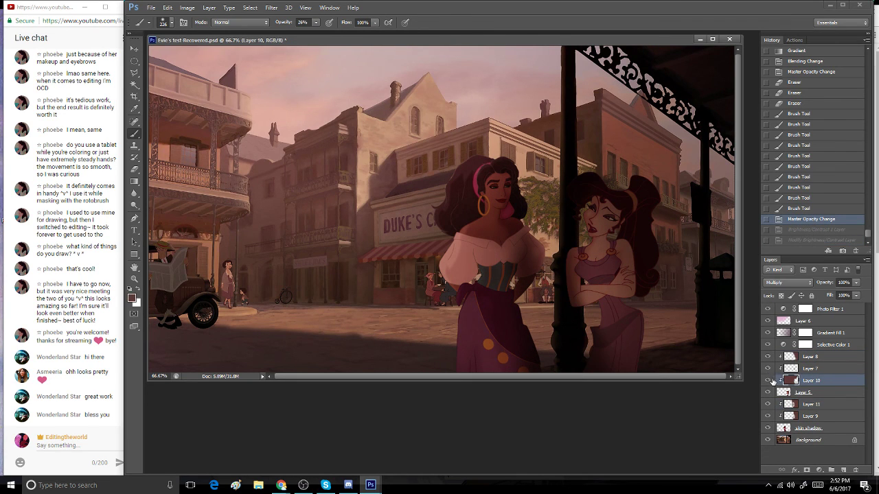
{"action": "left_click", "coordinate": [768, 368]}
{"action": "left_click", "coordinate": [768, 369]}
{"action": "left_click", "coordinate": [768, 356]}
{"action": "left_click", "coordinate": [768, 357]}
- Erase excess Layer 8 shading from the face, chest, arms and dress of the woman in lavender
{"action": "left_click", "coordinate": [843, 357]}
{"action": "key", "text": "e"}
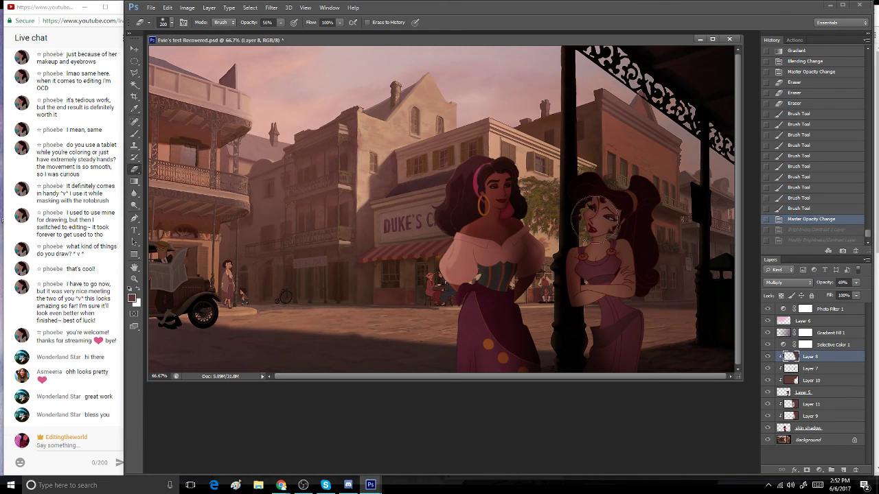
{"action": "left_click_drag", "start_coordinate": [595, 219], "coordinate": [615, 349]}
{"action": "left_click", "coordinate": [601, 274]}
{"action": "left_click", "coordinate": [600, 237]}
{"action": "left_click", "coordinate": [599, 235]}
{"action": "left_click", "coordinate": [598, 234]}
{"action": "left_click", "coordinate": [597, 234]}
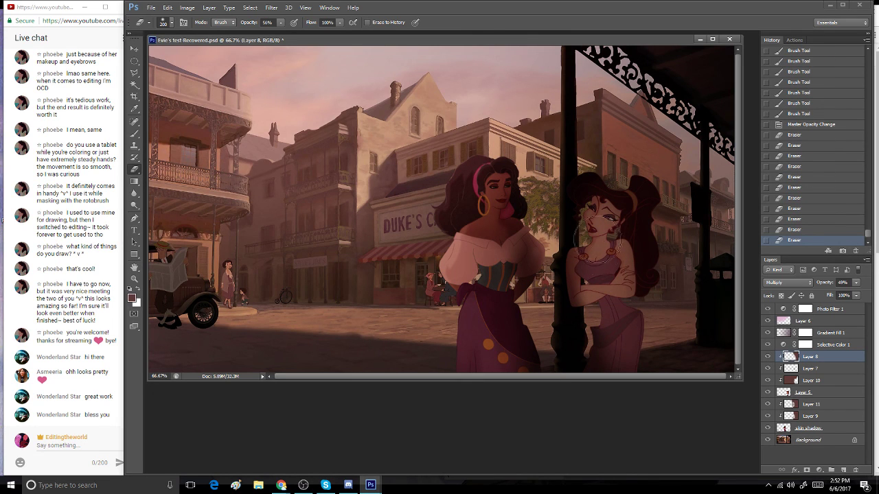
{"action": "left_click_drag", "start_coordinate": [599, 257], "coordinate": [604, 271]}
{"action": "left_click_drag", "start_coordinate": [606, 278], "coordinate": [603, 305]}
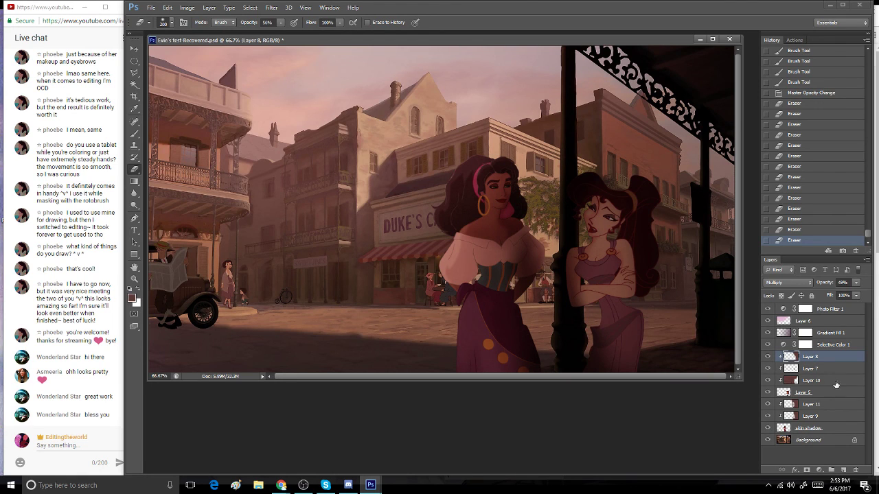
- Compare the scene with Layer 9's shading hidden and shown
{"action": "left_click", "coordinate": [768, 416]}
{"action": "left_click", "coordinate": [768, 416]}
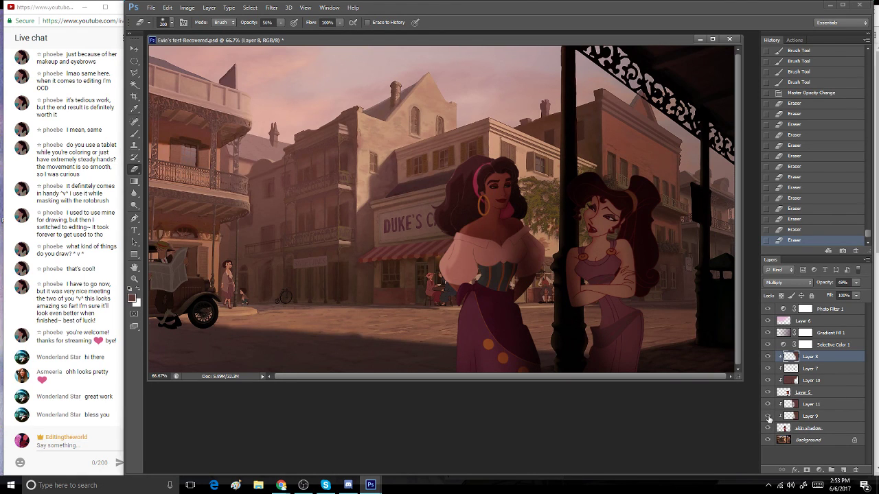
{"action": "left_click", "coordinate": [767, 416]}
{"action": "left_click", "coordinate": [767, 416]}
- Apply a Vibrance adjustment to Layer 5 with vibrance +35 and saturation +8
{"action": "left_click", "coordinate": [796, 392]}
{"action": "left_click", "coordinate": [187, 8]}
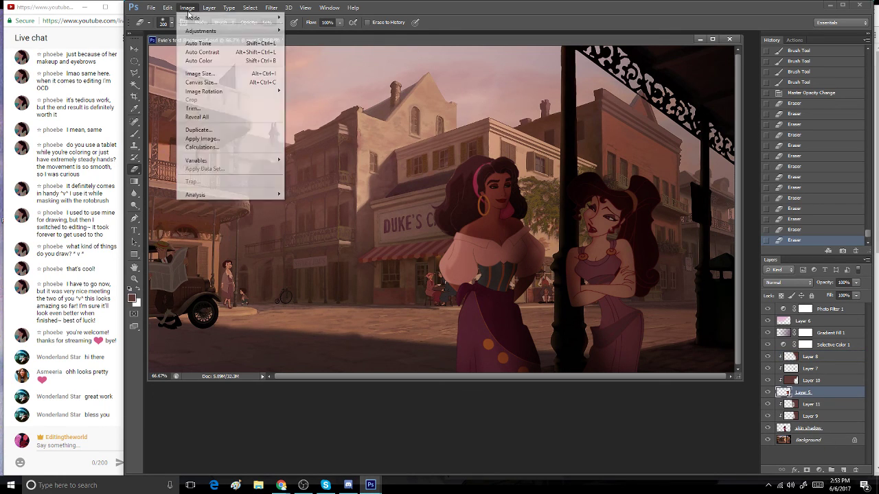
{"action": "mouse_move", "coordinate": [206, 31]}
{"action": "left_click", "coordinate": [302, 69]}
{"action": "left_click_drag", "start_coordinate": [450, 166], "coordinate": [440, 171]}
{"action": "left_click", "coordinate": [426, 194]}
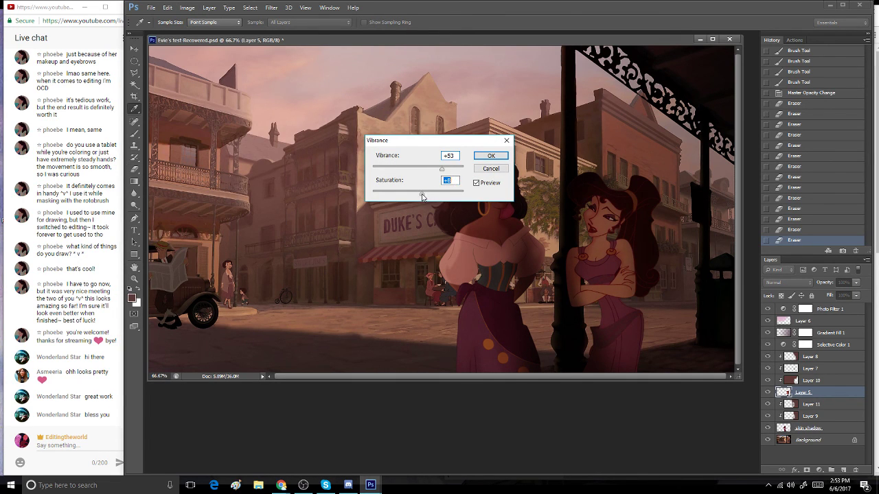
{"action": "left_click", "coordinate": [437, 168]}
{"action": "left_click", "coordinate": [422, 194]}
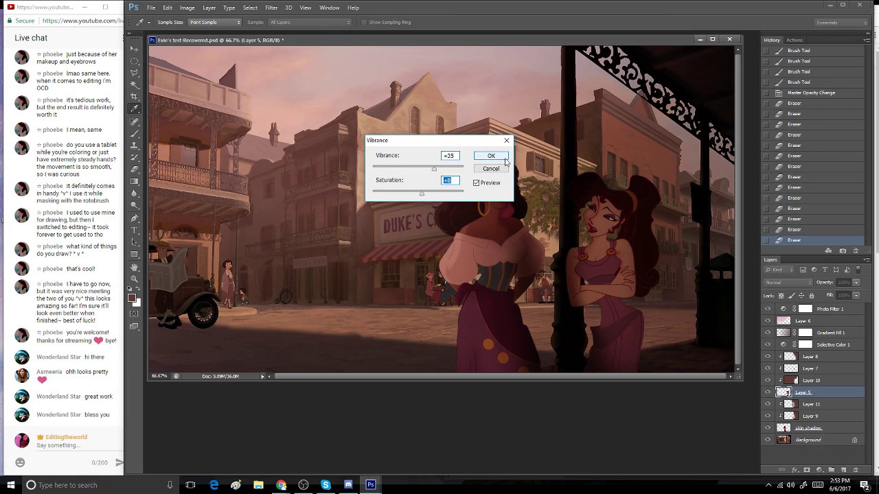
{"action": "left_click_drag", "start_coordinate": [467, 147], "coordinate": [354, 175]}
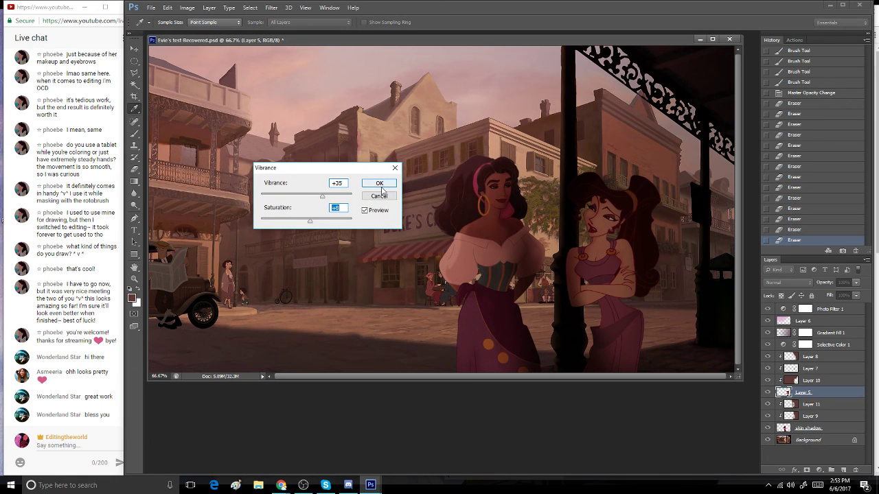
{"action": "left_click", "coordinate": [385, 187]}
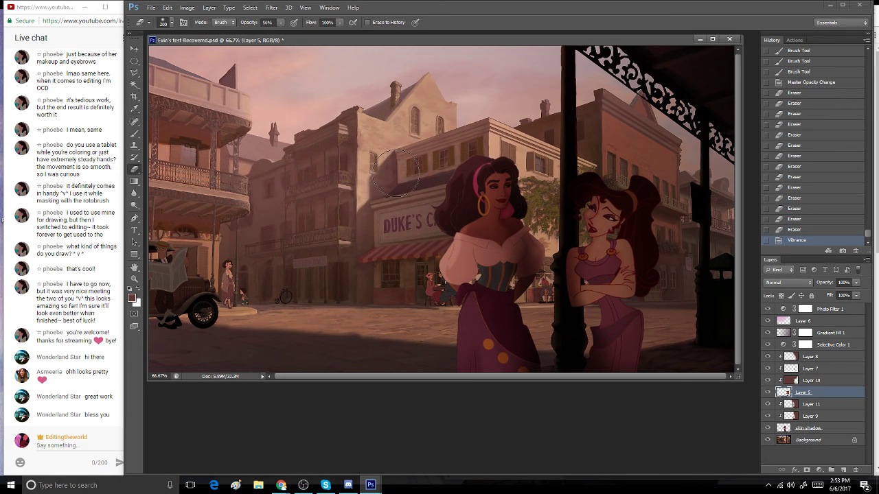
- Apply a Color Balance adjustment to Layer 5's midtones with levels of about +6, -4 and +5
{"action": "left_click", "coordinate": [187, 8]}
{"action": "mouse_move", "coordinate": [222, 33]}
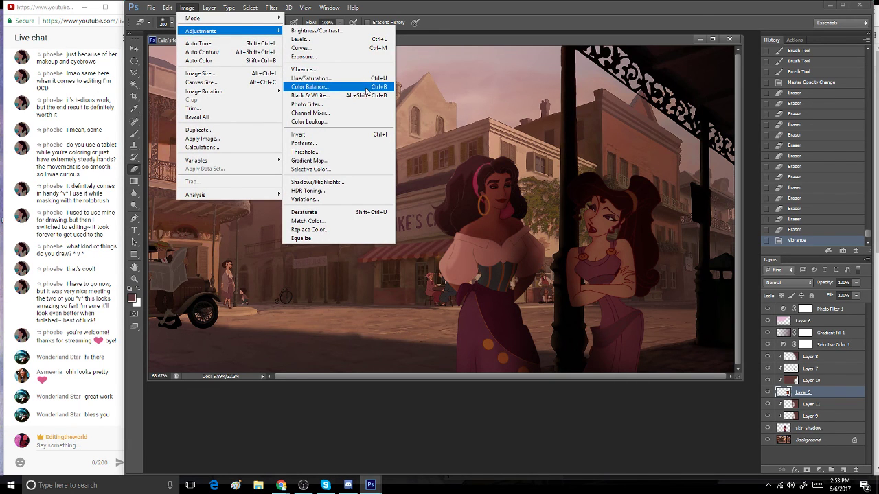
{"action": "left_click", "coordinate": [374, 87]}
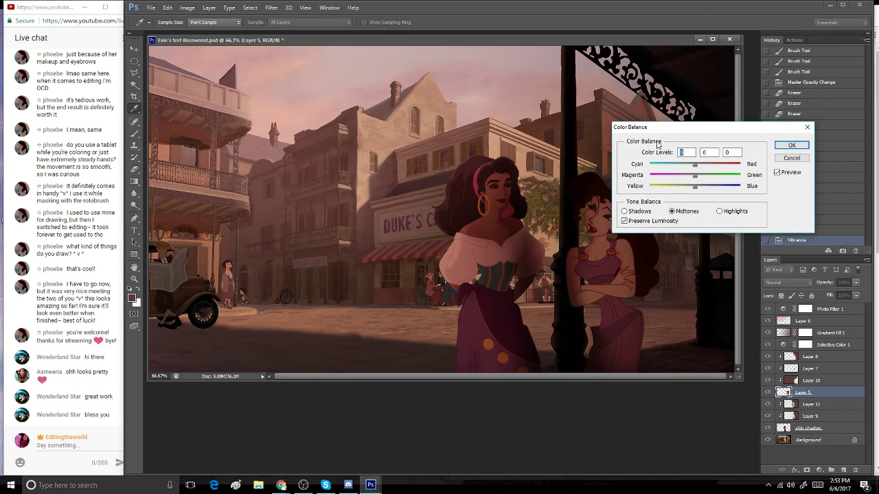
{"action": "left_click_drag", "start_coordinate": [690, 132], "coordinate": [321, 139]}
{"action": "left_click_drag", "start_coordinate": [325, 194], "coordinate": [330, 177]}
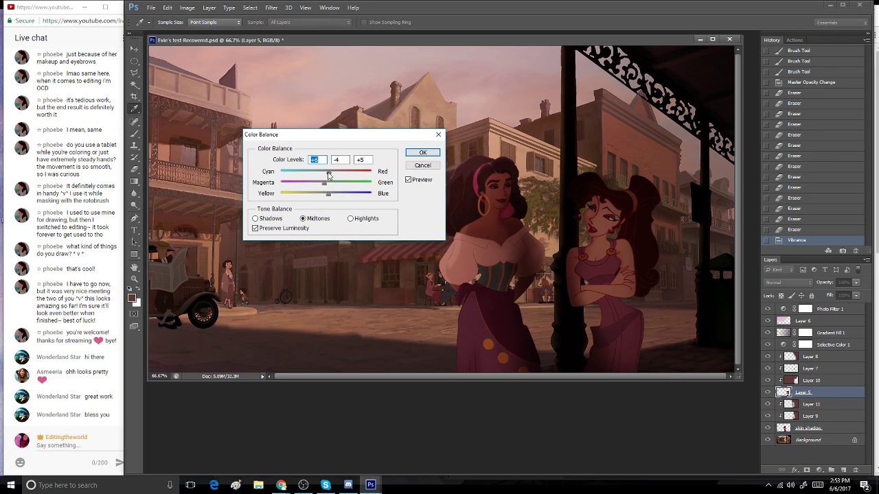
{"action": "left_click_drag", "start_coordinate": [328, 174], "coordinate": [328, 175]}
{"action": "left_click", "coordinate": [421, 152]}
{"action": "left_click", "coordinate": [186, 7]}
{"action": "mouse_move", "coordinate": [206, 31]}
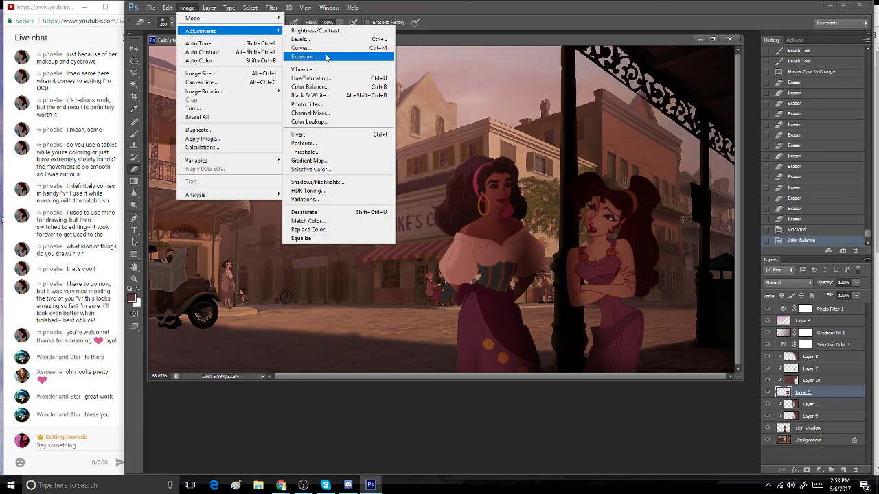
{"action": "left_click", "coordinate": [299, 48]}
{"action": "left_click_drag", "start_coordinate": [462, 76], "coordinate": [354, 100]}
{"action": "left_click", "coordinate": [324, 181]}
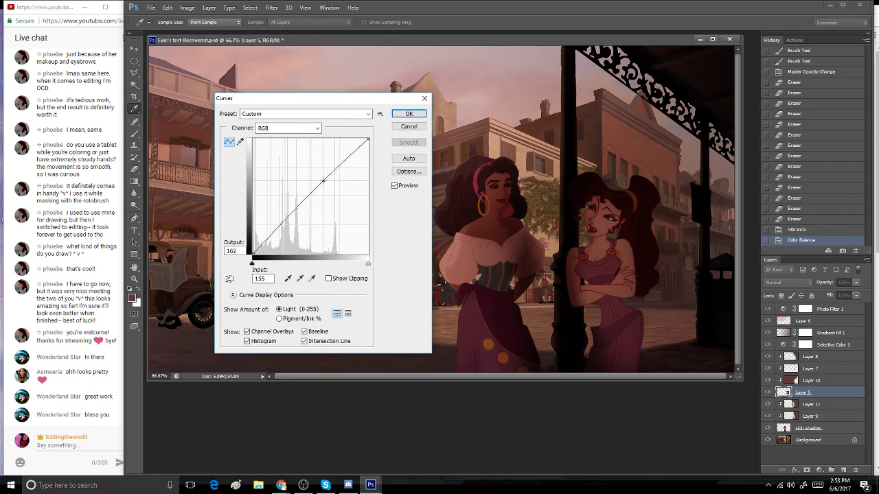
{"action": "left_click_drag", "start_coordinate": [323, 180], "coordinate": [313, 216]}
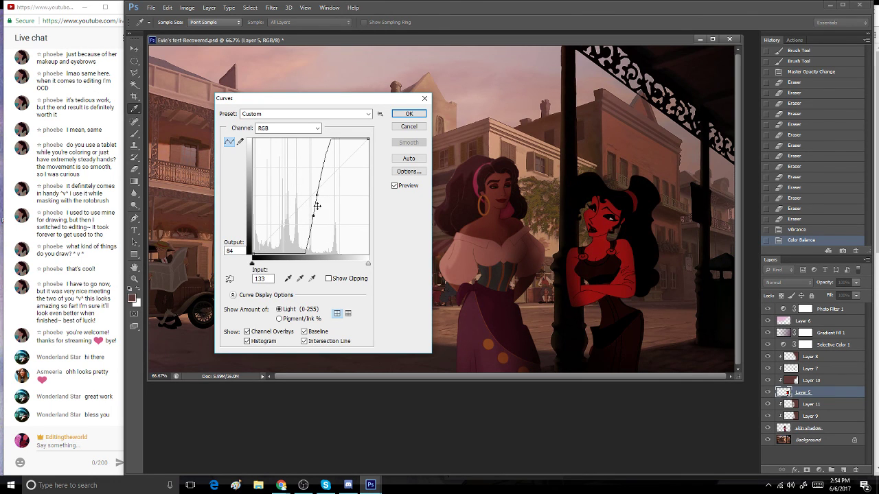
{"action": "left_click", "coordinate": [409, 128]}
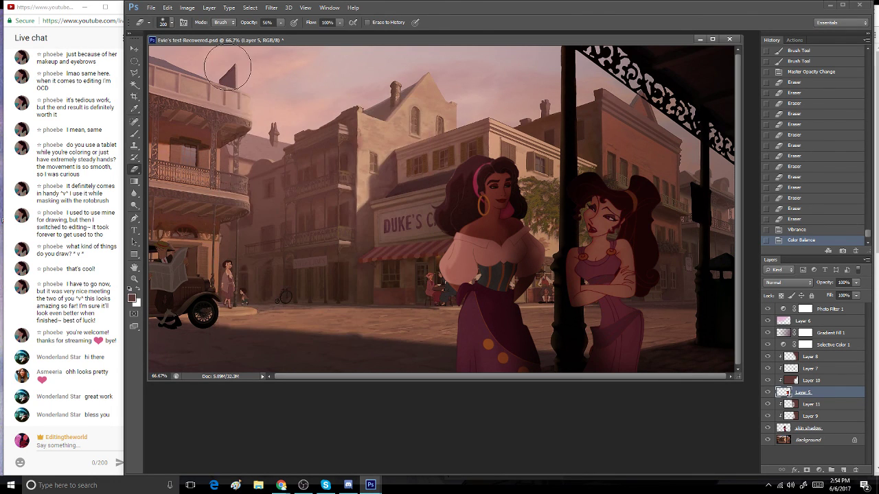
- Apply a Curves adjustment to Layer 5, raising the midtones of the RGB curve slightly
{"action": "left_click", "coordinate": [186, 8]}
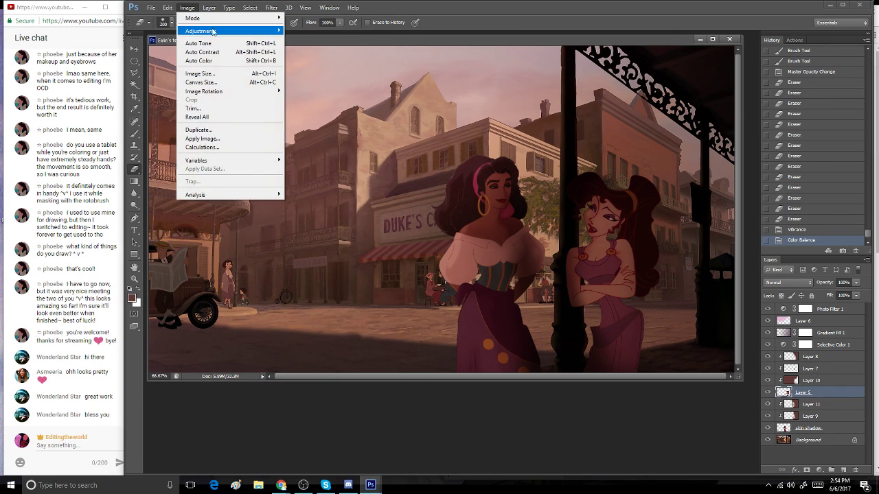
{"action": "mouse_move", "coordinate": [218, 35]}
{"action": "left_click", "coordinate": [310, 48]}
{"action": "left_click_drag", "start_coordinate": [323, 183], "coordinate": [326, 177]}
{"action": "mouse_move", "coordinate": [325, 177]}
{"action": "left_mouse_down"}
{"action": "mouse_move", "coordinate": [309, 196]}
{"action": "mouse_move", "coordinate": [325, 180]}
{"action": "left_mouse_up"}
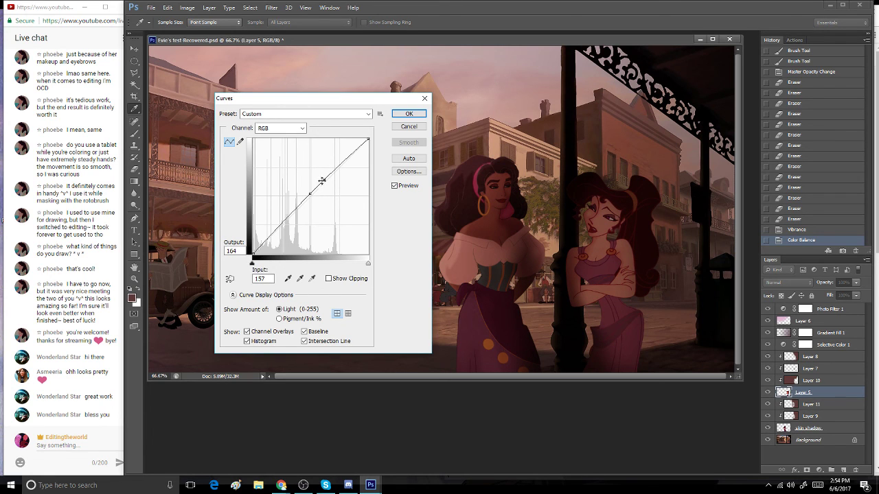
{"action": "left_click", "coordinate": [407, 113]}
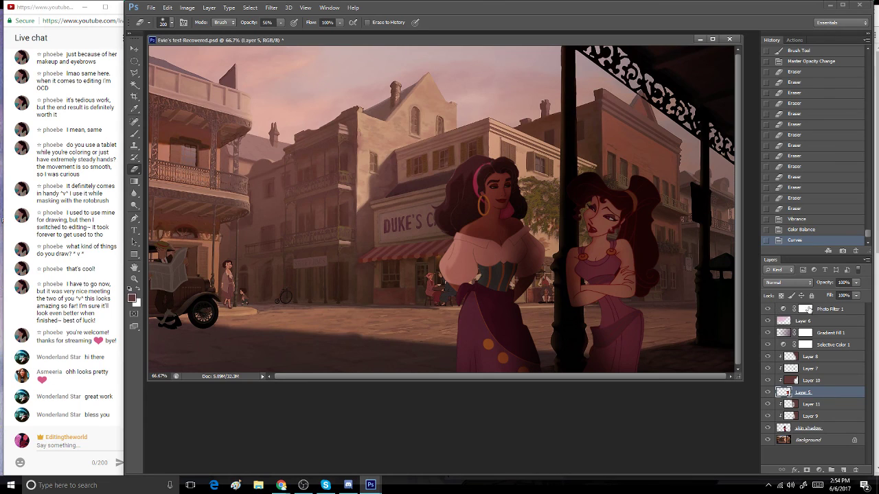
- Open the settings of the Photo Filter 1 adjustment layer
{"action": "left_click", "coordinate": [807, 309]}
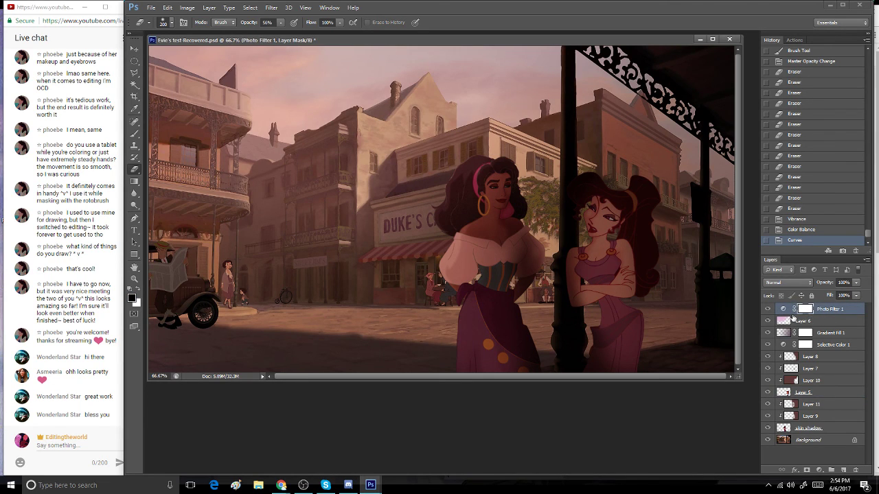
{"action": "left_click", "coordinate": [206, 9]}
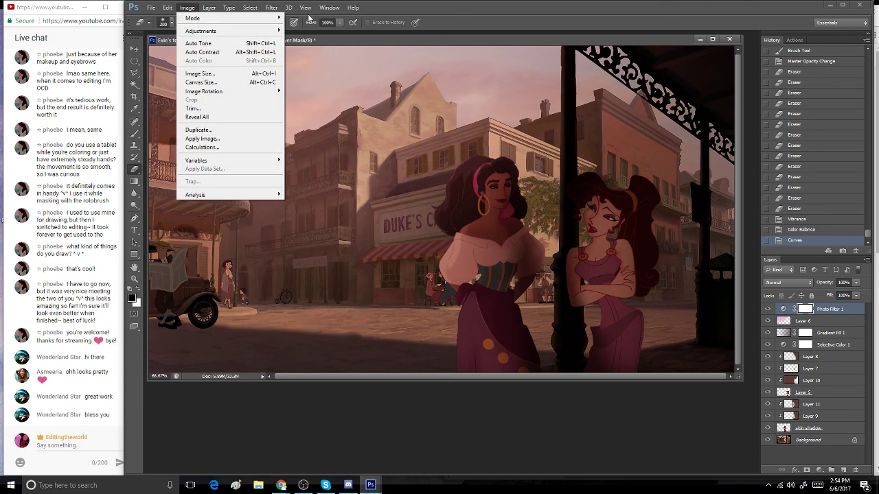
{"action": "mouse_move", "coordinate": [329, 7]}
{"action": "left_click", "coordinate": [364, 235]}
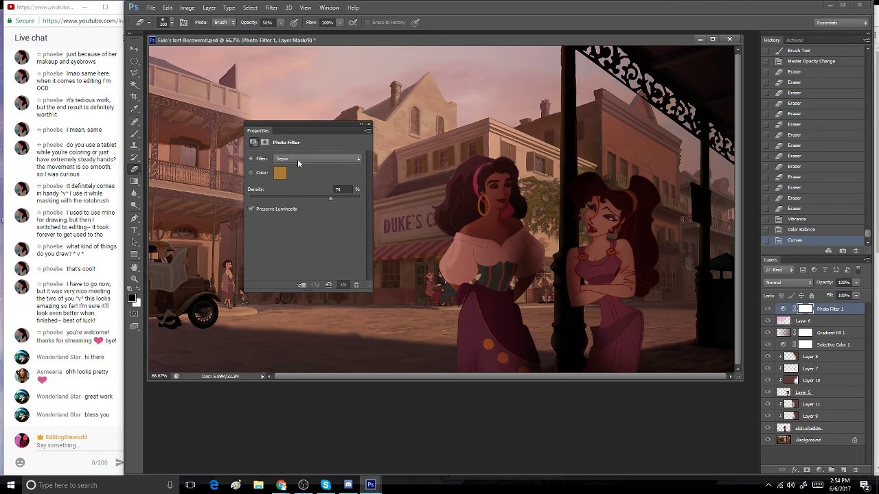
- Try the Warming Filter (LBA), Cooling Filter (80), Blue, Magenta, Cooling Filter (82) and Red presets on Photo Filter 1
{"action": "left_click", "coordinate": [313, 160]}
{"action": "left_click", "coordinate": [312, 171]}
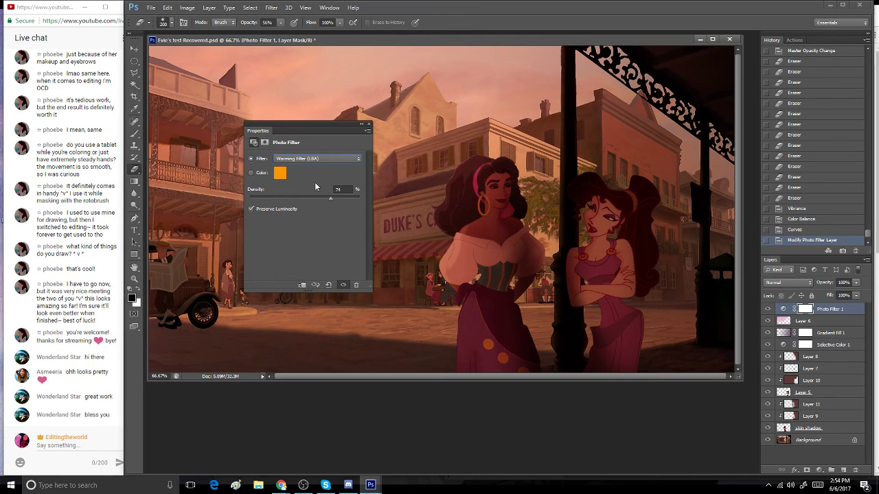
{"action": "left_click", "coordinate": [317, 158]}
{"action": "left_click", "coordinate": [322, 188]}
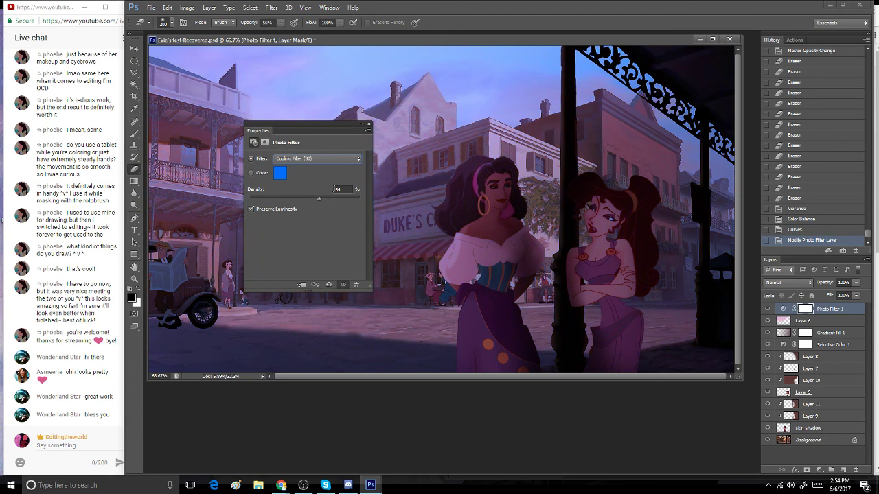
{"action": "left_click", "coordinate": [319, 162]}
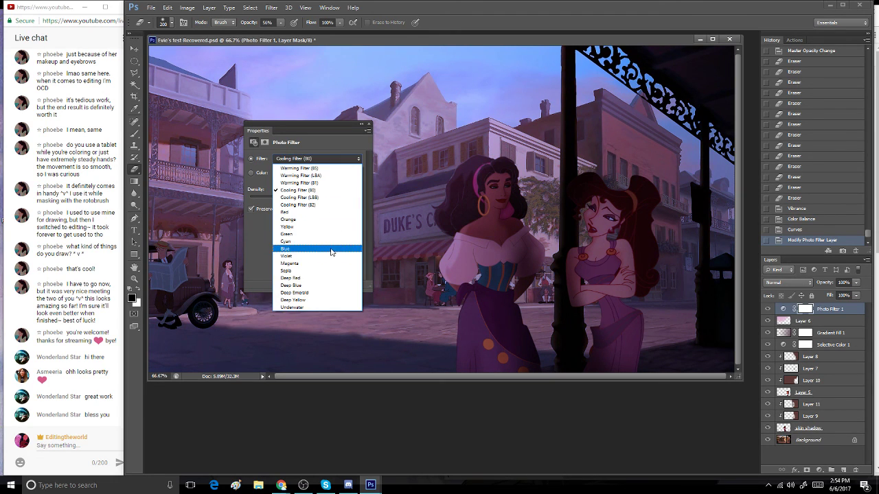
{"action": "left_click", "coordinate": [334, 252]}
{"action": "left_click", "coordinate": [336, 159]}
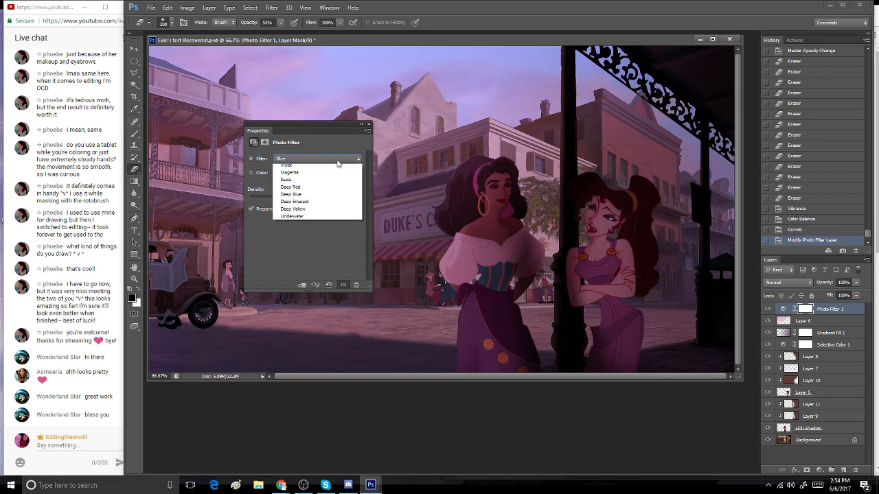
{"action": "left_click", "coordinate": [348, 264]}
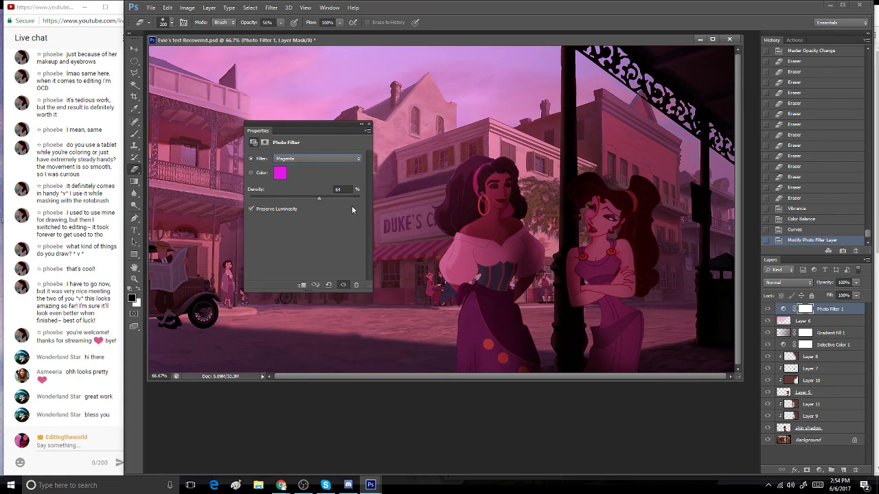
{"action": "left_click", "coordinate": [346, 158]}
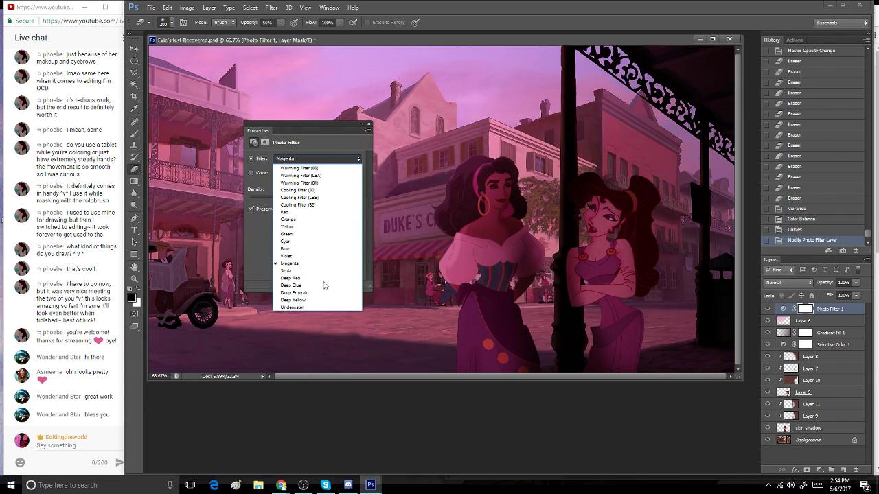
{"action": "left_click", "coordinate": [323, 206]}
{"action": "left_click", "coordinate": [340, 163]}
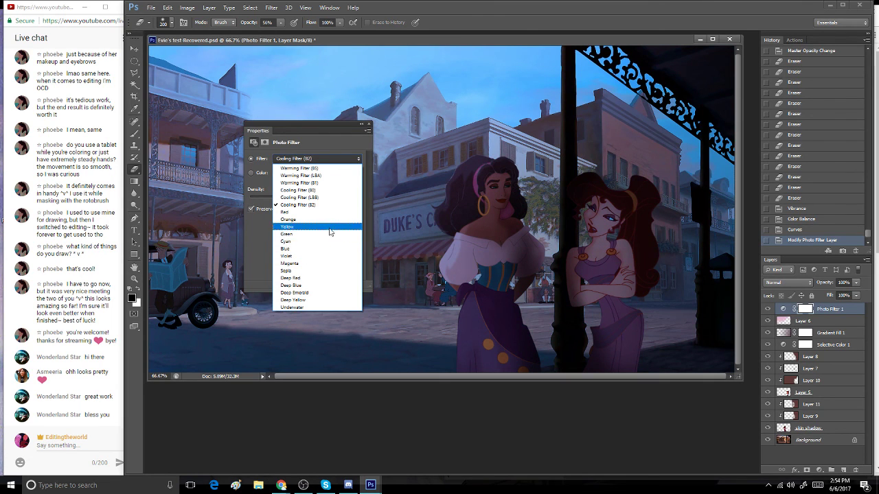
{"action": "left_click", "coordinate": [336, 213]}
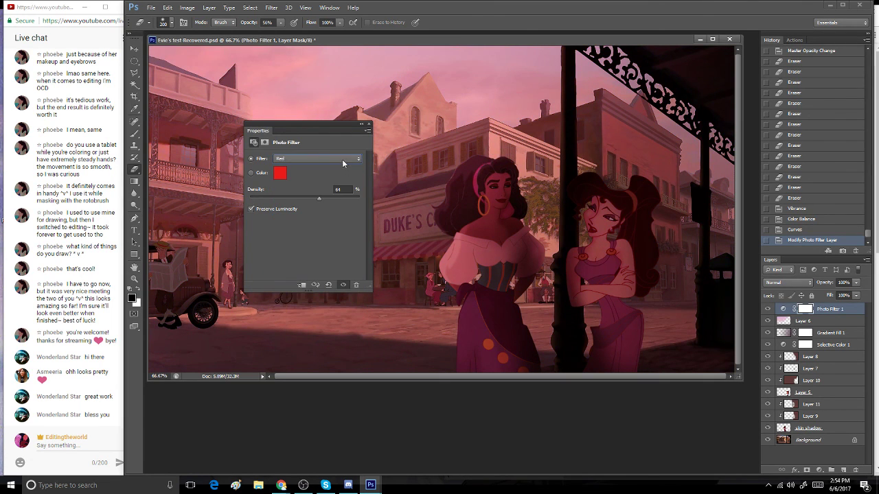
- Set Photo Filter 1 to the Sepia preset and adjust its density
{"action": "left_click", "coordinate": [342, 165]}
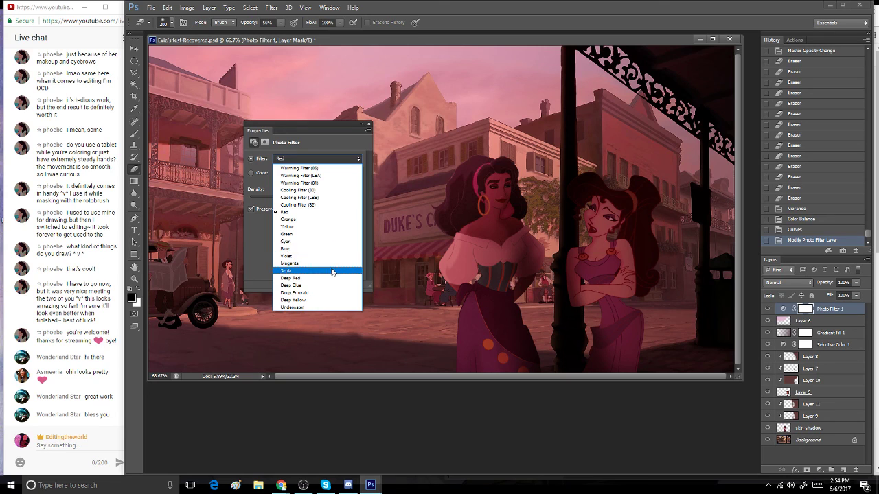
{"action": "left_click", "coordinate": [331, 270]}
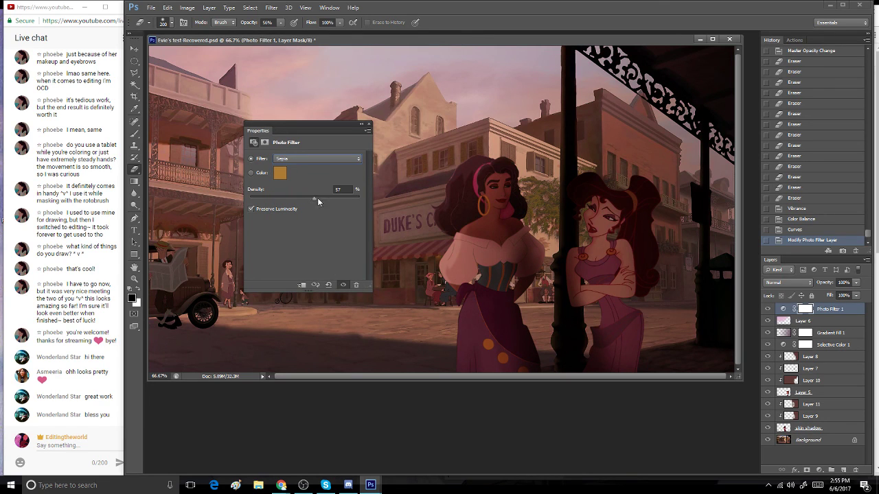
{"action": "left_click_drag", "start_coordinate": [335, 200], "coordinate": [329, 204]}
{"action": "left_click", "coordinate": [369, 124]}
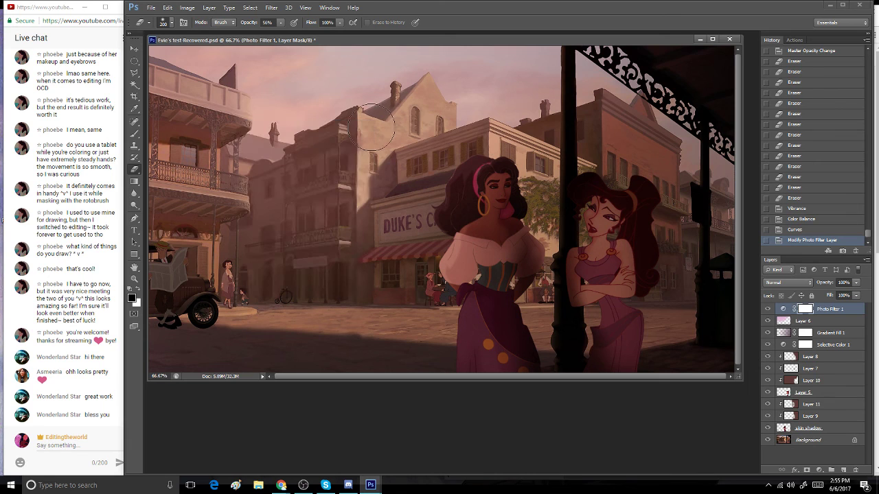
{"action": "left_click", "coordinate": [767, 440]}
{"action": "left_click", "coordinate": [767, 440]}
{"action": "left_click", "coordinate": [816, 443]}
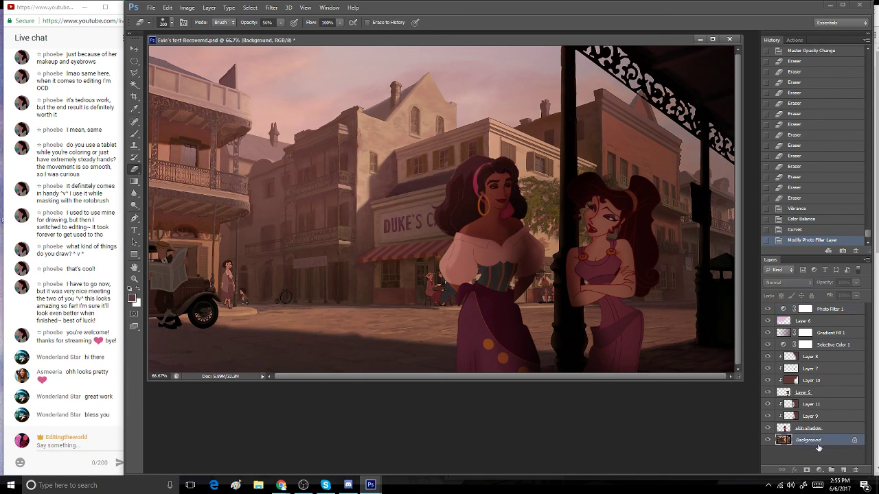
{"action": "left_click_drag", "start_coordinate": [827, 439], "coordinate": [843, 469]}
{"action": "left_click", "coordinate": [821, 231]}
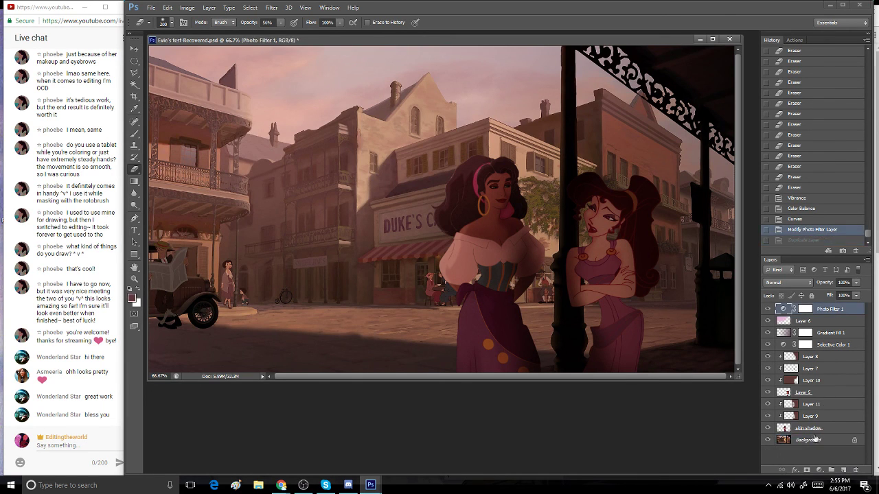
- Apply Auto Contrast to the Background layer
{"action": "left_click", "coordinate": [815, 439]}
{"action": "left_click", "coordinate": [187, 8]}
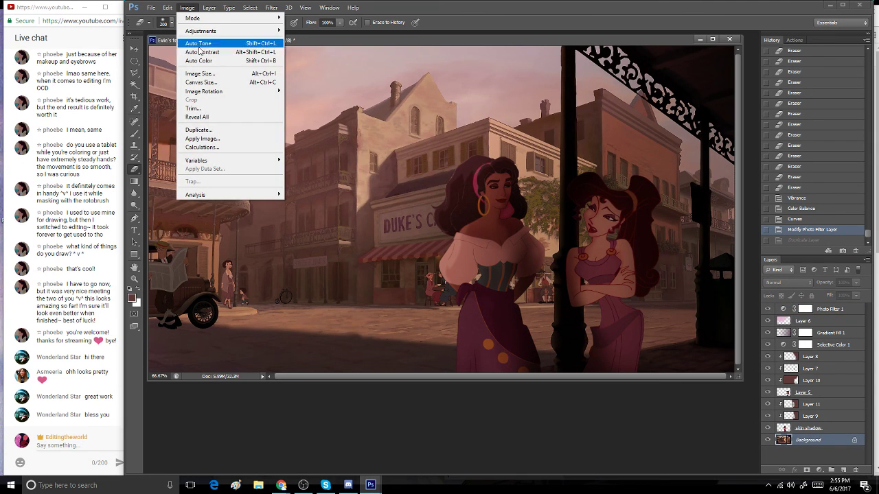
{"action": "left_click", "coordinate": [200, 52]}
- Apply a Levels adjustment to the Background layer, deepening the shadows with a black input level of about 16
{"action": "left_click", "coordinate": [187, 7]}
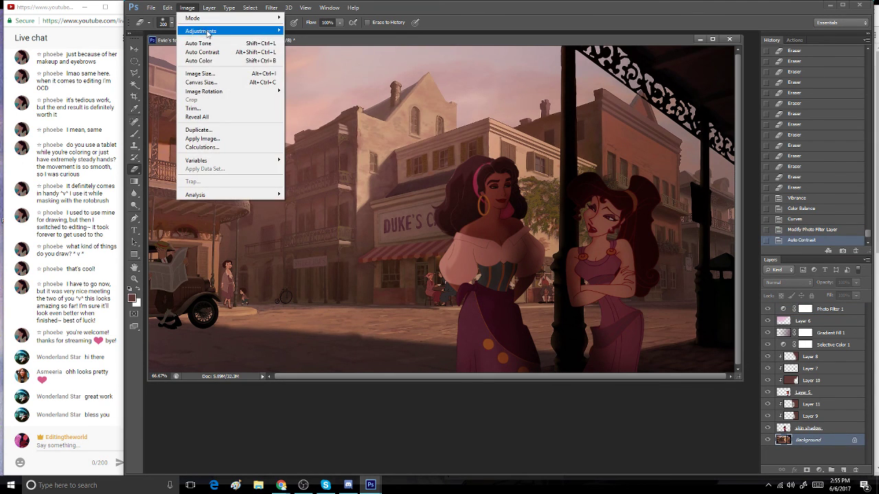
{"action": "mouse_move", "coordinate": [207, 32]}
{"action": "left_click", "coordinate": [315, 44]}
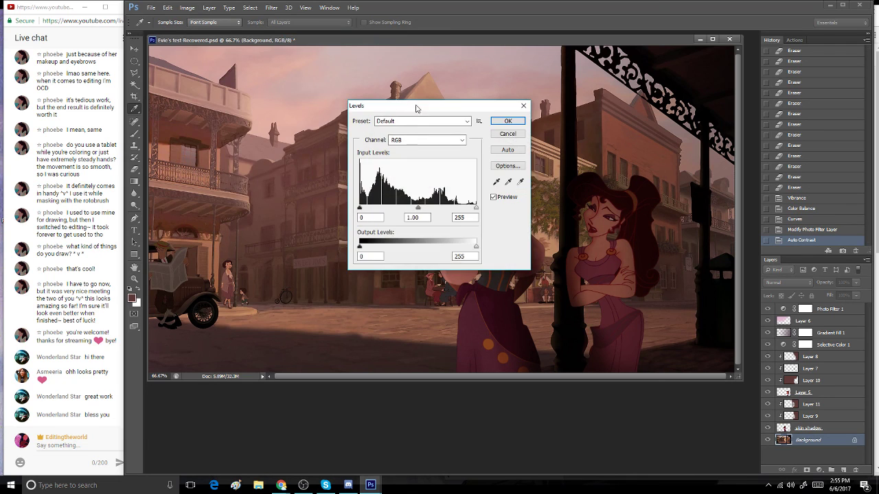
{"action": "left_click_drag", "start_coordinate": [415, 108], "coordinate": [305, 284]}
{"action": "mouse_move", "coordinate": [249, 384]}
{"action": "left_mouse_down"}
{"action": "mouse_move", "coordinate": [267, 385]}
{"action": "mouse_move", "coordinate": [256, 385]}
{"action": "left_mouse_up"}
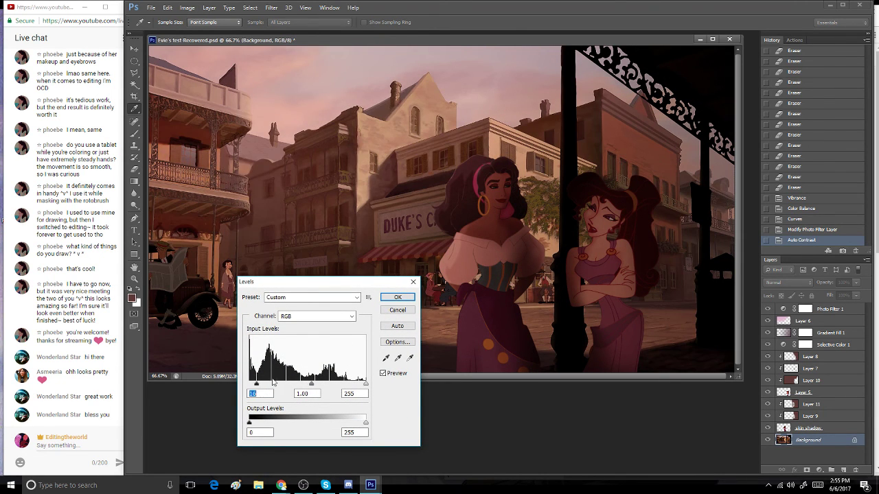
{"action": "left_click_drag", "start_coordinate": [309, 385], "coordinate": [310, 388]}
{"action": "left_click_drag", "start_coordinate": [364, 383], "coordinate": [363, 385]}
{"action": "mouse_move", "coordinate": [250, 423]}
{"action": "left_mouse_down"}
{"action": "mouse_move", "coordinate": [263, 421]}
{"action": "mouse_move", "coordinate": [246, 422]}
{"action": "left_mouse_up"}
{"action": "mouse_move", "coordinate": [363, 421]}
{"action": "left_mouse_down"}
{"action": "mouse_move", "coordinate": [349, 427]}
{"action": "mouse_move", "coordinate": [362, 426]}
{"action": "left_mouse_up"}
{"action": "left_click", "coordinate": [397, 297]}
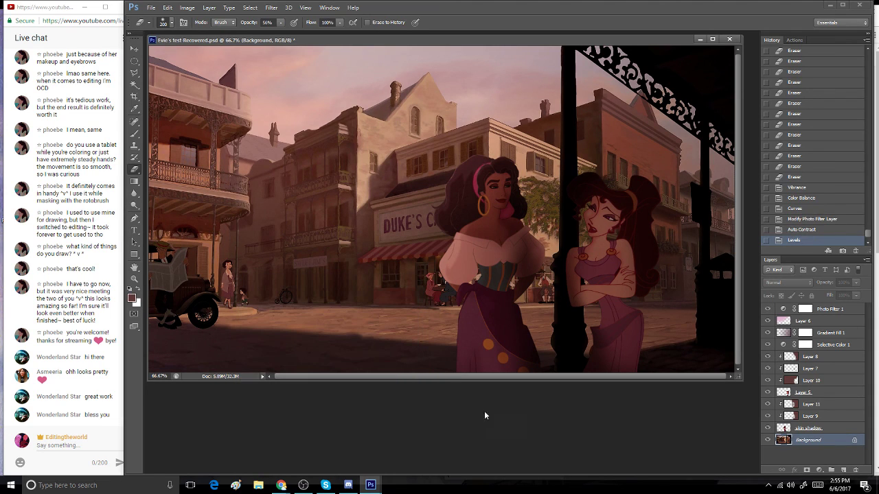
- Set up the Eraser for the skin shadow layer with a hard round 7 px tip at 100% opacity
{"action": "left_click", "coordinate": [816, 430]}
{"action": "left_click", "coordinate": [135, 278]}
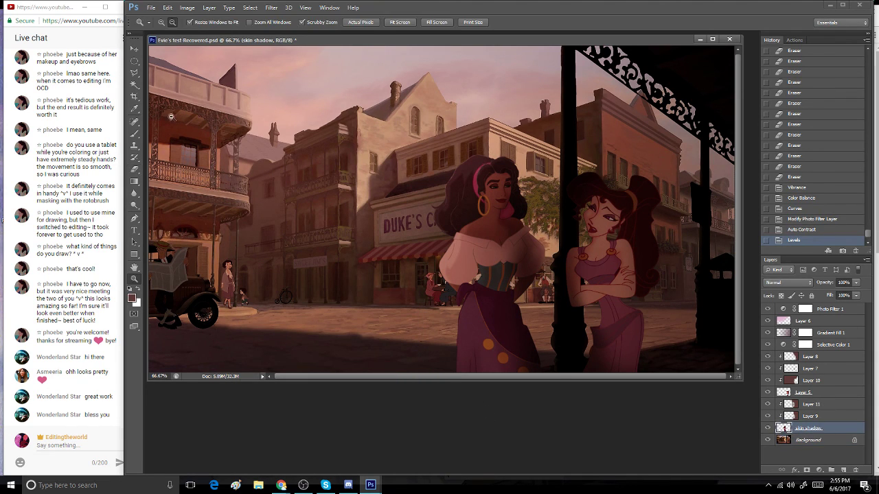
{"action": "left_click", "coordinate": [480, 183]}
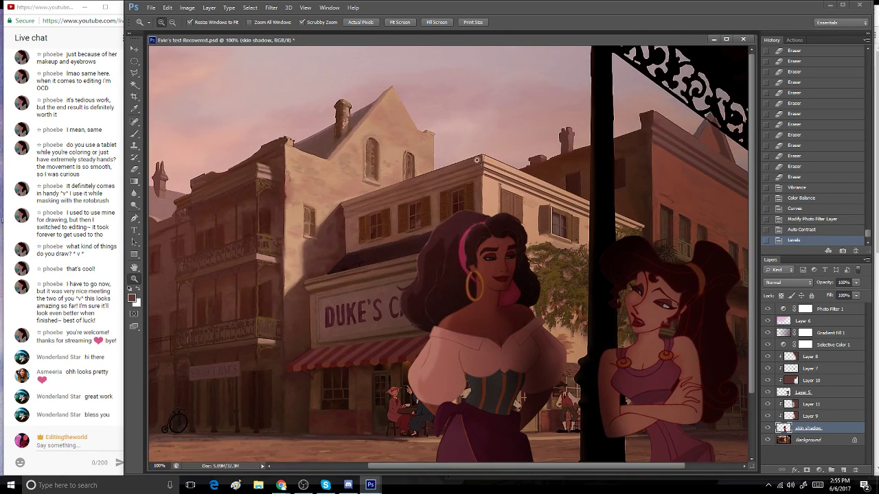
{"action": "left_click", "coordinate": [478, 273]}
{"action": "left_click", "coordinate": [135, 169]}
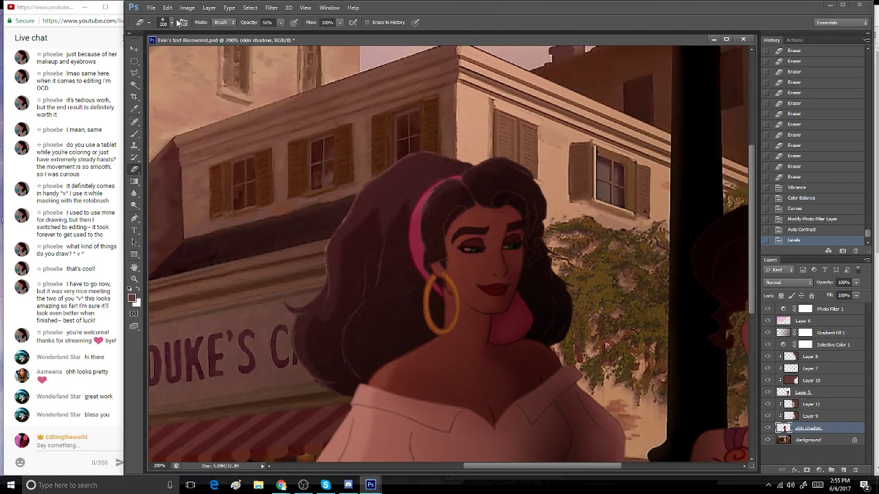
{"action": "left_click", "coordinate": [281, 22]}
{"action": "left_click_drag", "start_coordinate": [285, 35], "coordinate": [309, 33]}
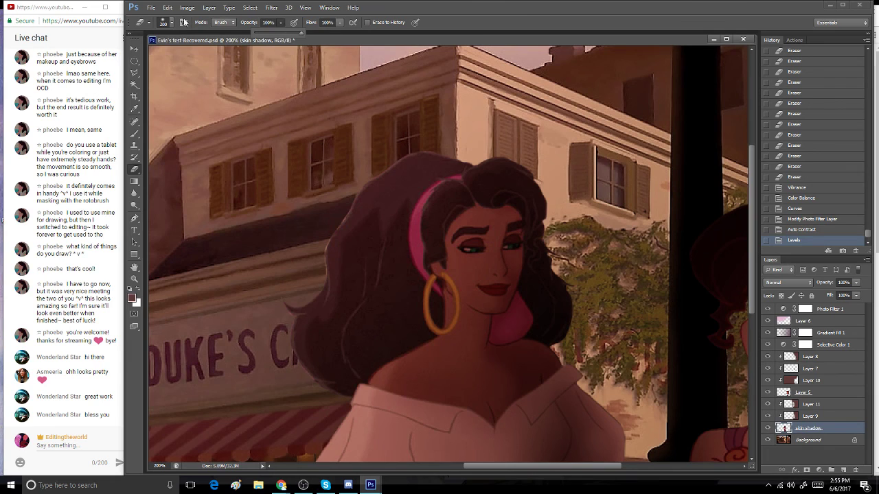
{"action": "left_click", "coordinate": [165, 22]}
{"action": "left_click", "coordinate": [176, 99]}
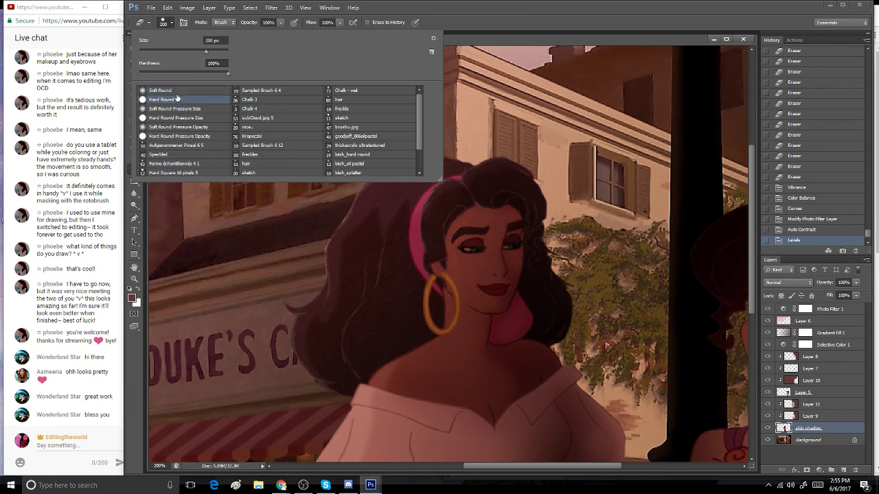
{"action": "left_click", "coordinate": [436, 15]}
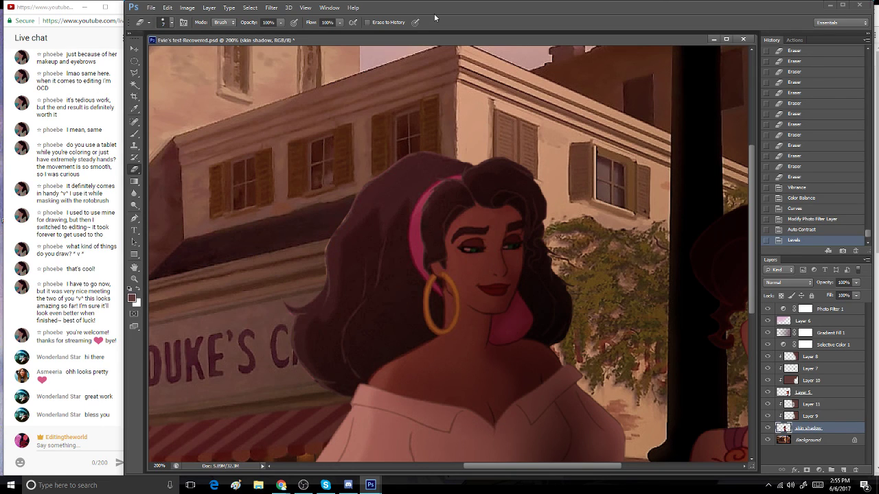
- Erase small bits along the outer edge of the hoop-earring woman's hair, near the dark shop awning, on the skin shadow layer
{"action": "left_click", "coordinate": [344, 192]}
{"action": "left_click", "coordinate": [346, 199]}
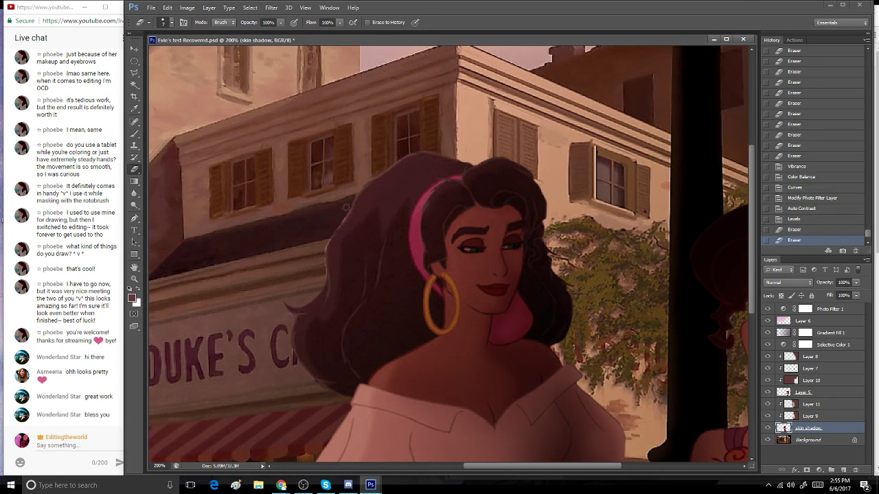
{"action": "left_click", "coordinate": [346, 207]}
{"action": "left_click", "coordinate": [343, 216]}
{"action": "mouse_move", "coordinate": [346, 206]}
{"action": "left_mouse_down"}
{"action": "mouse_move", "coordinate": [340, 221]}
{"action": "mouse_move", "coordinate": [343, 209]}
{"action": "left_mouse_up"}
{"action": "left_click", "coordinate": [347, 208]}
{"action": "left_click_drag", "start_coordinate": [345, 206], "coordinate": [338, 219]}
{"action": "mouse_move", "coordinate": [344, 210]}
{"action": "left_mouse_down"}
{"action": "mouse_move", "coordinate": [354, 186]}
{"action": "mouse_move", "coordinate": [345, 209]}
{"action": "left_mouse_up"}
{"action": "left_click_drag", "start_coordinate": [346, 206], "coordinate": [349, 203]}
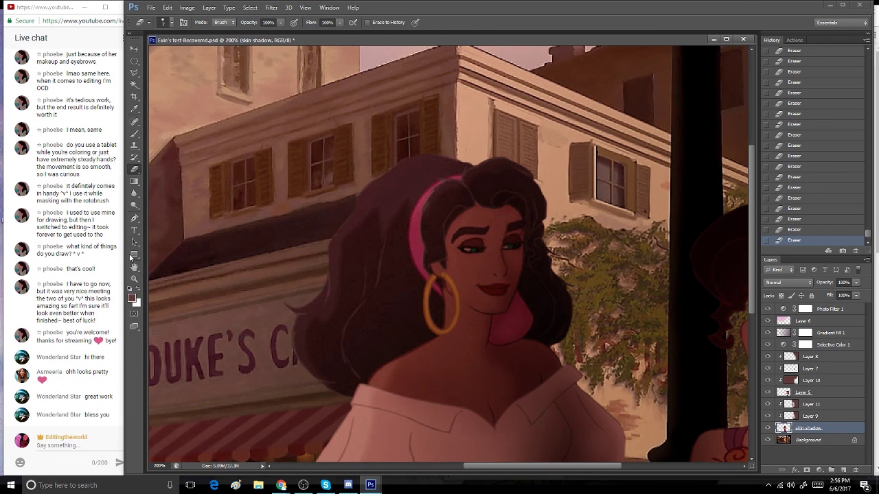
- Duplicate the skin shadow layer and clip Layer 9 to the copy
{"action": "double_click", "coordinate": [135, 278]}
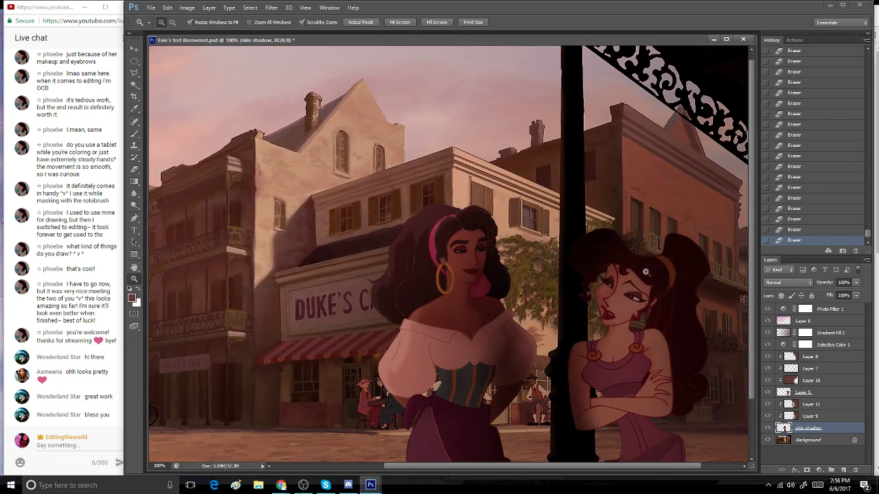
{"action": "left_click", "coordinate": [172, 22]}
{"action": "left_click", "coordinate": [299, 204]}
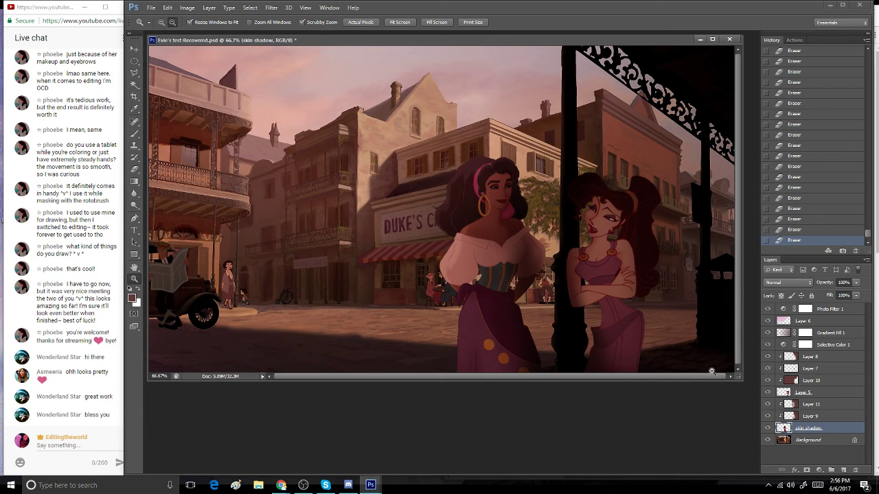
{"action": "left_click_drag", "start_coordinate": [819, 429], "coordinate": [842, 471]}
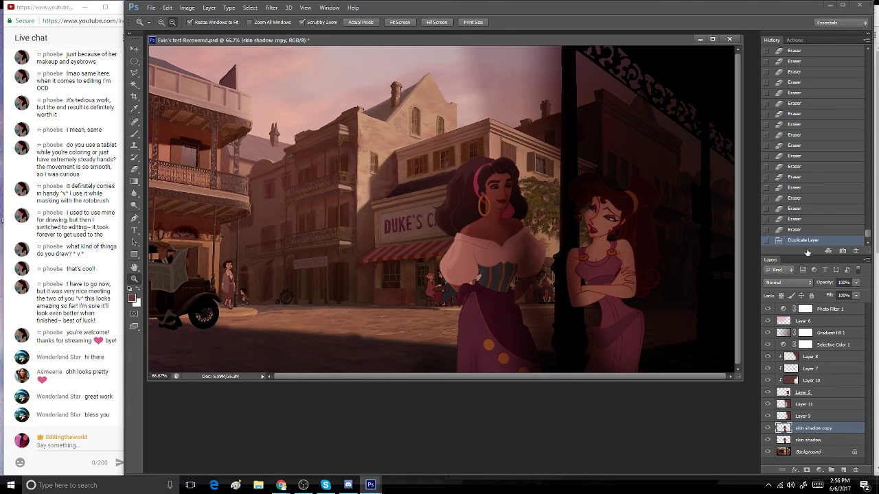
{"action": "key", "text": "ctrl+z"}
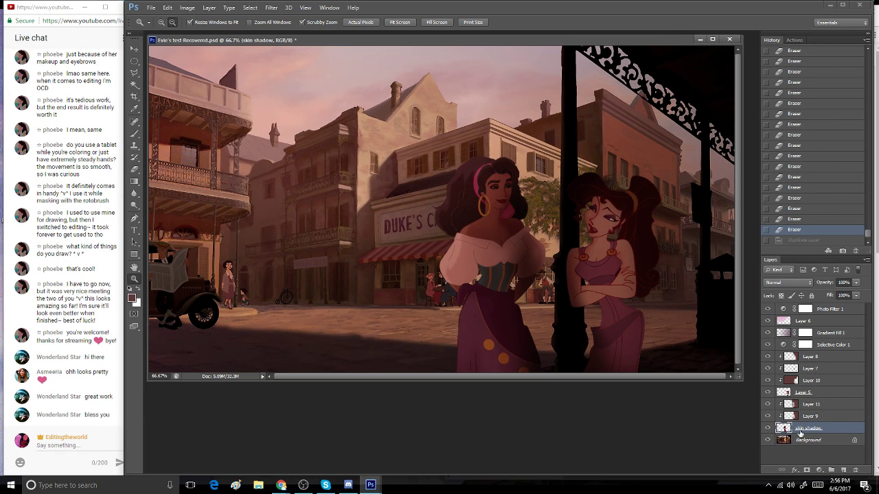
{"action": "left_click_drag", "start_coordinate": [822, 430], "coordinate": [842, 470]}
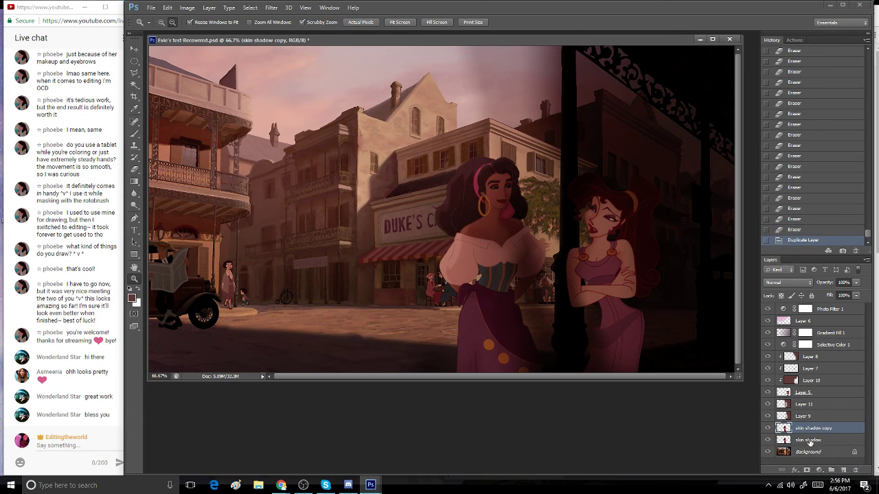
{"action": "left_click", "coordinate": [817, 416]}
{"action": "left_click", "coordinate": [827, 429], "text": "alt"}
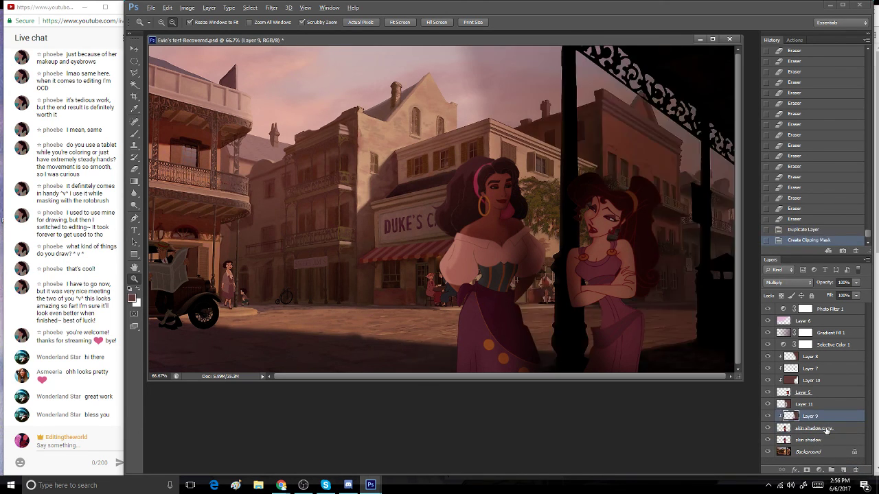
- Clip Layer 11 to the skin shadow copy, together with Layer 9
{"action": "left_click", "coordinate": [807, 407]}
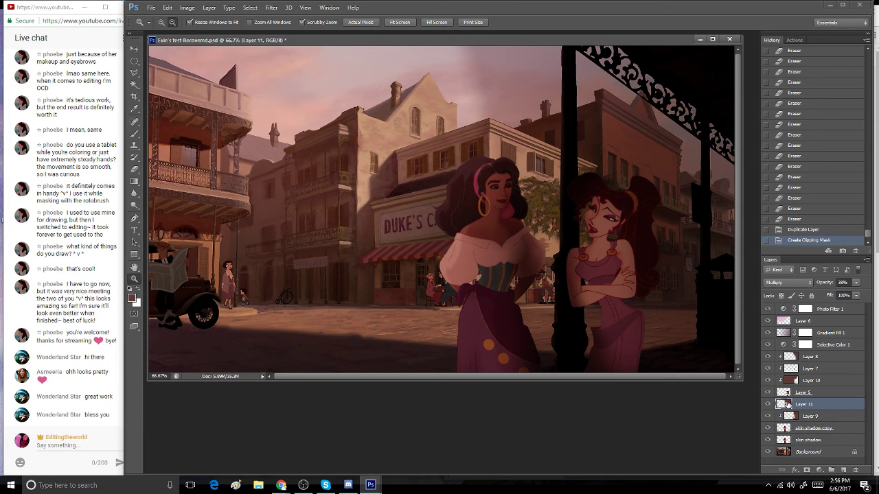
{"action": "left_click", "coordinate": [788, 409], "text": "alt"}
- Apply a Gaussian Blur with a radius of about 5 pixels to the original skin shadow layer
{"action": "left_click", "coordinate": [806, 441]}
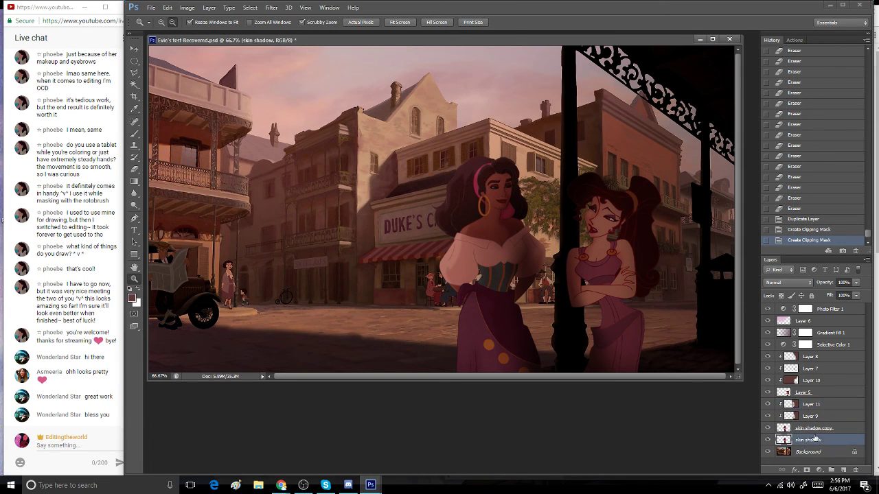
{"action": "left_click", "coordinate": [271, 7]}
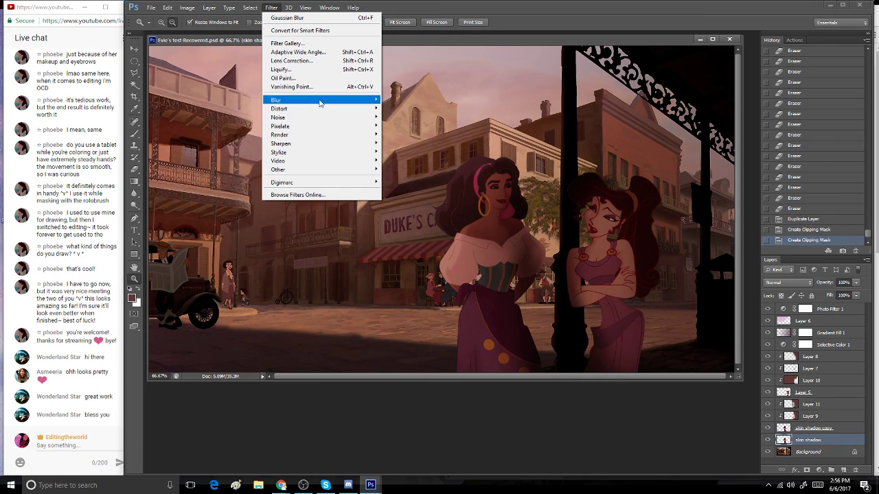
{"action": "mouse_move", "coordinate": [322, 101]}
{"action": "left_click", "coordinate": [407, 163]}
{"action": "left_click_drag", "start_coordinate": [530, 97], "coordinate": [205, 166]}
{"action": "mouse_move", "coordinate": [206, 302]}
{"action": "left_mouse_down"}
{"action": "mouse_move", "coordinate": [214, 309]}
{"action": "mouse_move", "coordinate": [199, 307]}
{"action": "left_mouse_up"}
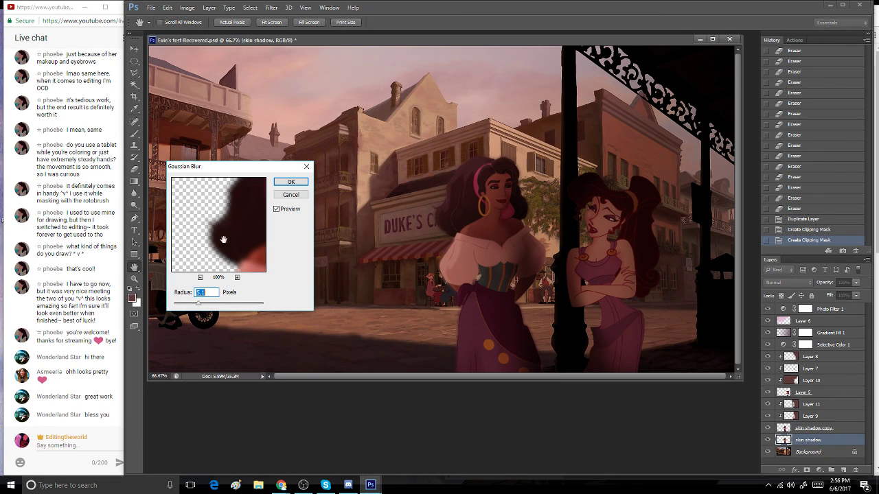
{"action": "left_click", "coordinate": [286, 183]}
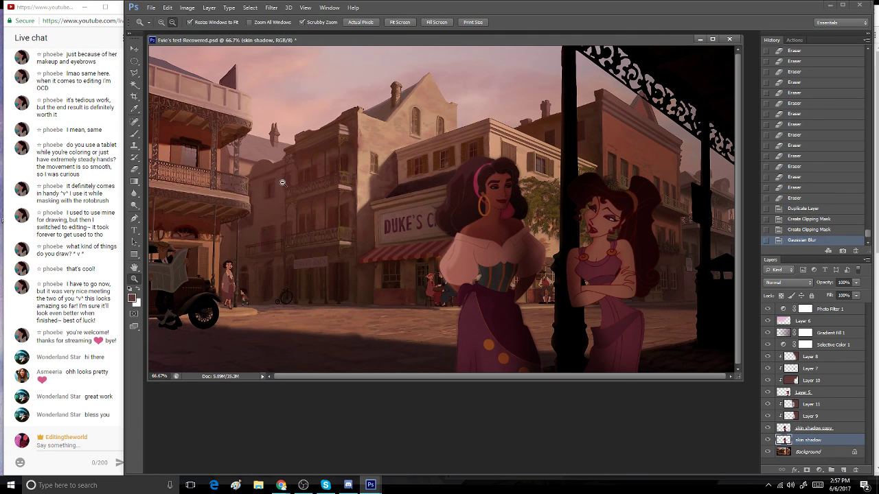
- Duplicate Layer 5, which holds the woman leaning by the post
{"action": "left_click", "coordinate": [824, 395]}
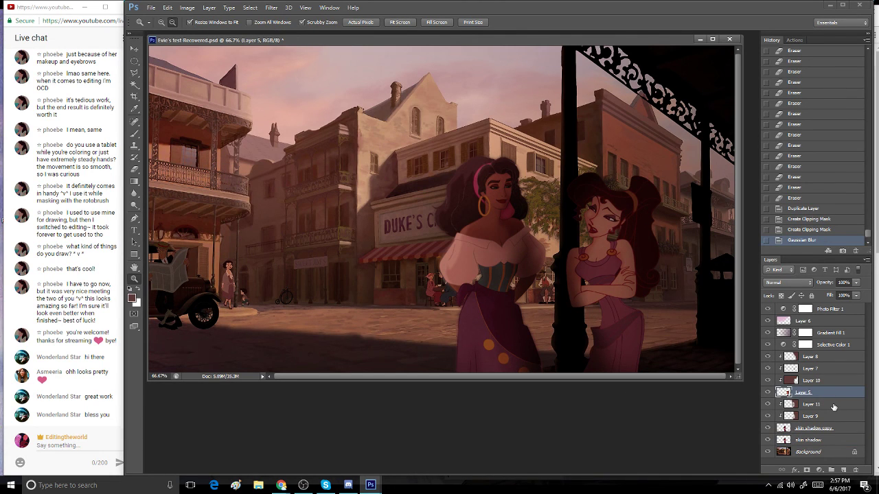
{"action": "key", "text": "ctrl+j"}
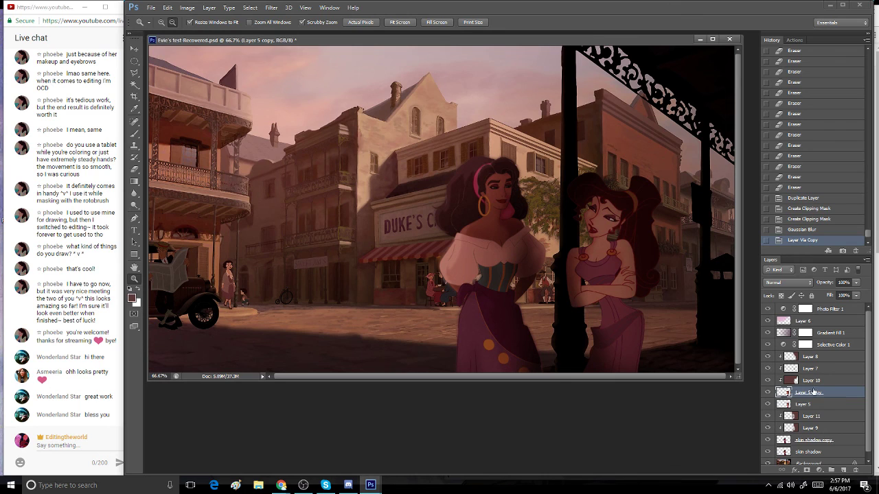
- Try the last Gaussian Blur on the original Layer 5 beneath its copy, and step back to before the blur
{"action": "left_click", "coordinate": [810, 405]}
{"action": "key", "text": "ctrl+minus"}
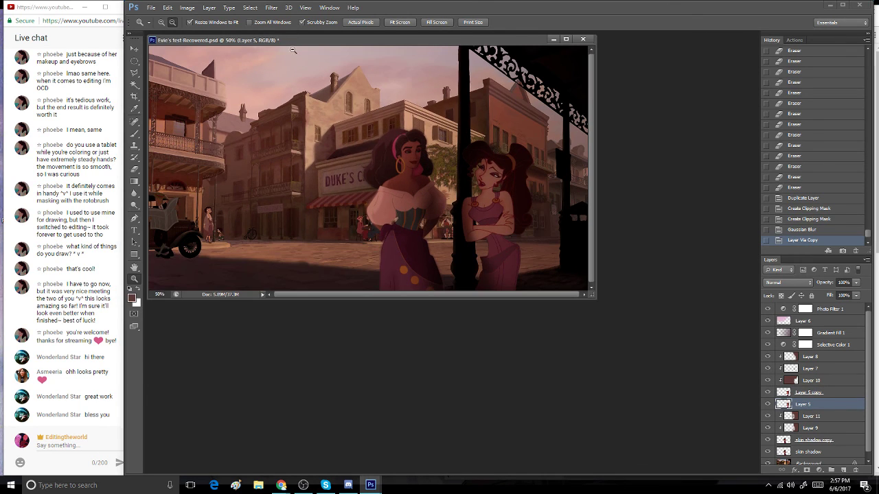
{"action": "left_click", "coordinate": [271, 7]}
{"action": "left_click", "coordinate": [275, 18]}
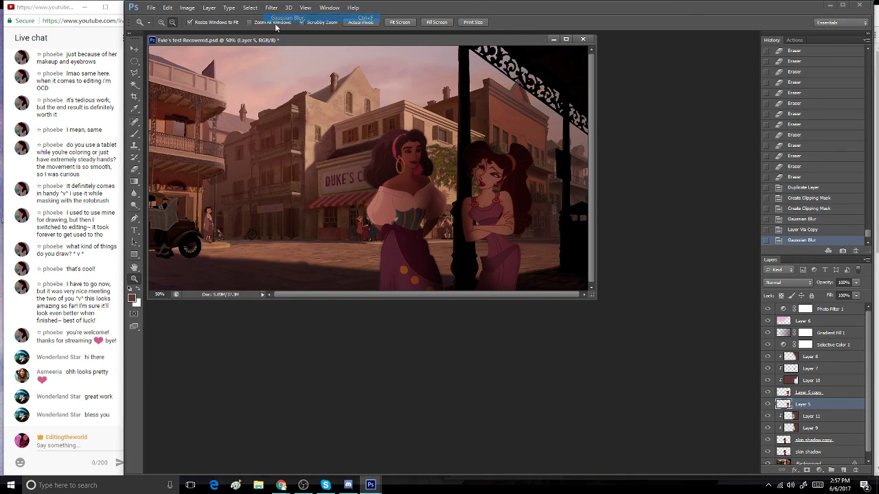
{"action": "left_click", "coordinate": [161, 22]}
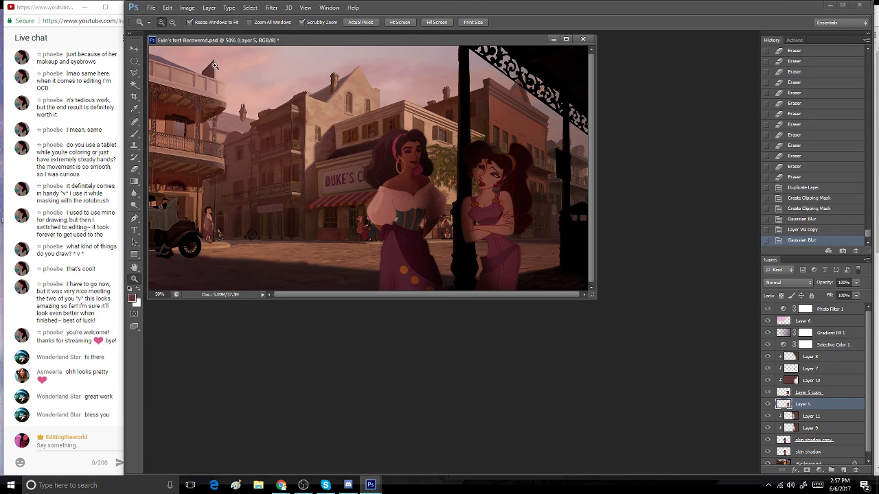
{"action": "left_click", "coordinate": [214, 66]}
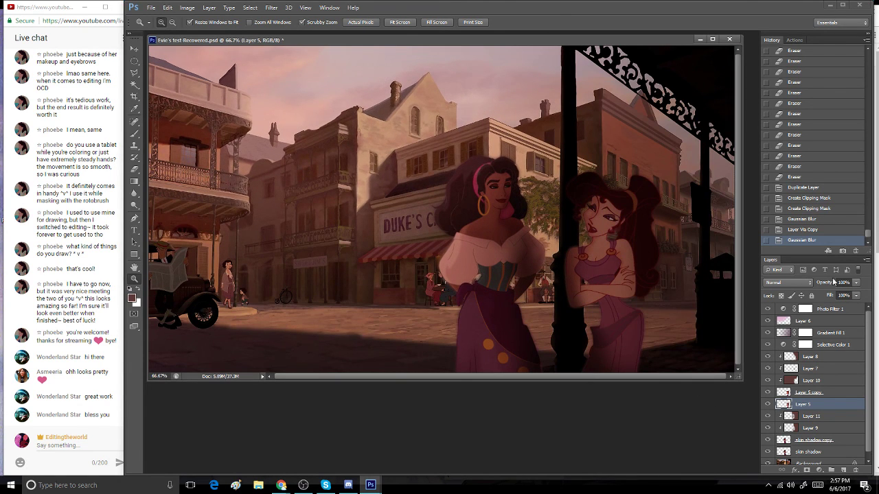
{"action": "left_click", "coordinate": [813, 231]}
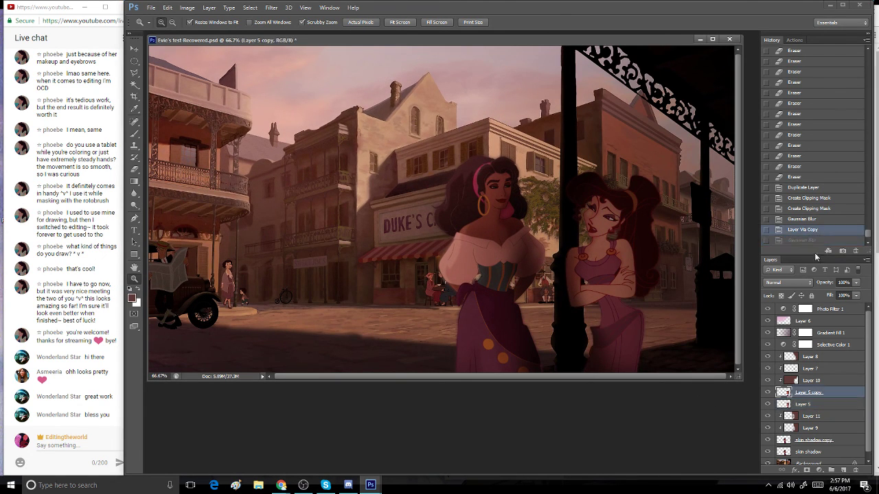
- Apply a Gaussian Blur with a 2.0 pixel radius to the original Layer 5 beneath its copy
{"action": "left_click", "coordinate": [825, 404]}
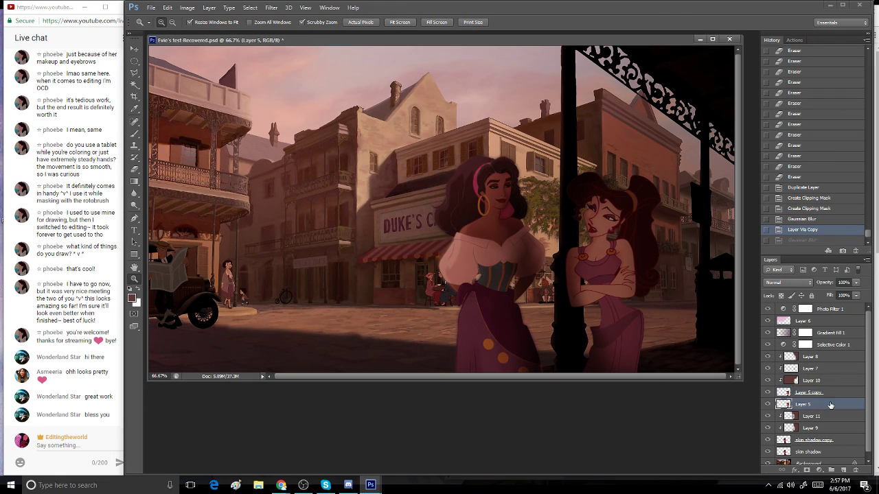
{"action": "left_click", "coordinate": [274, 10]}
{"action": "mouse_move", "coordinate": [323, 100]}
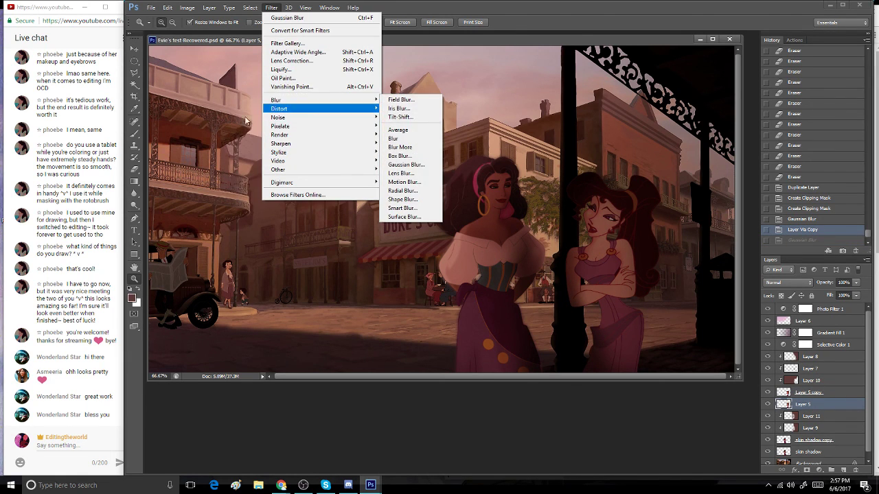
{"action": "left_click", "coordinate": [407, 165]}
{"action": "left_click_drag", "start_coordinate": [191, 304], "coordinate": [185, 309]}
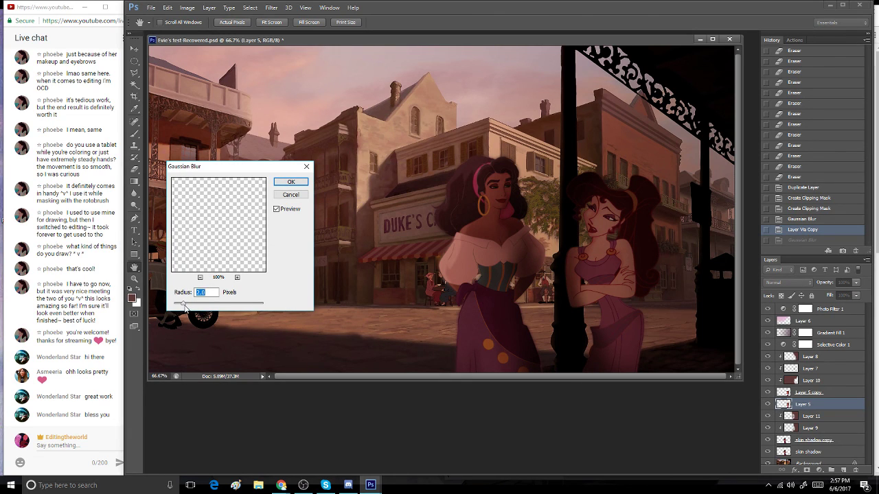
{"action": "left_click", "coordinate": [291, 181]}
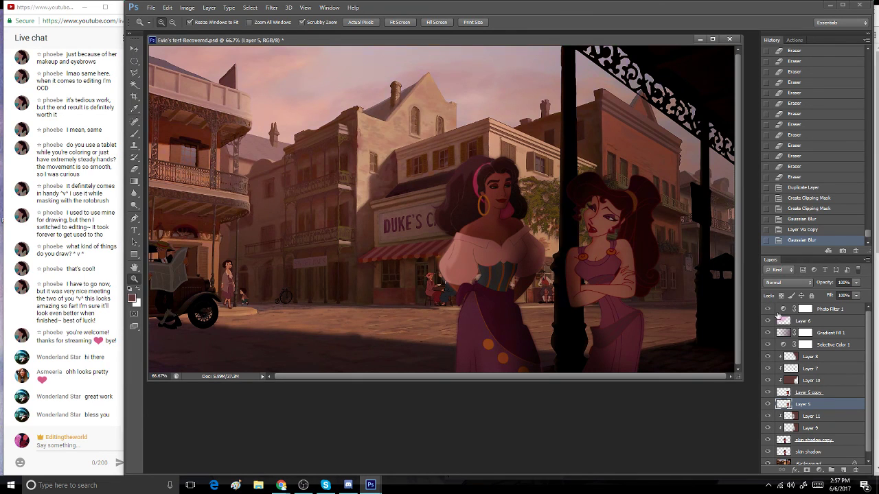
- Duplicate the Photo Filter 1 adjustment layer to strengthen the overall tint
{"action": "left_click", "coordinate": [847, 308]}
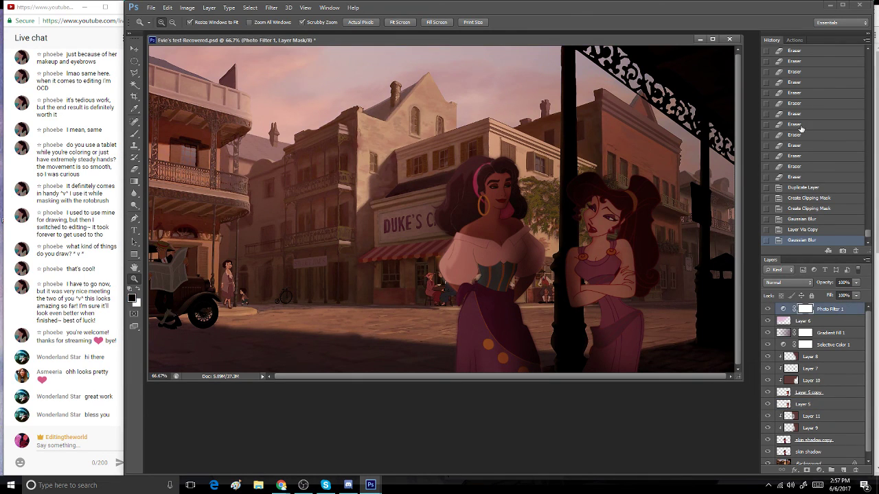
{"action": "key", "text": "ctrl+j"}
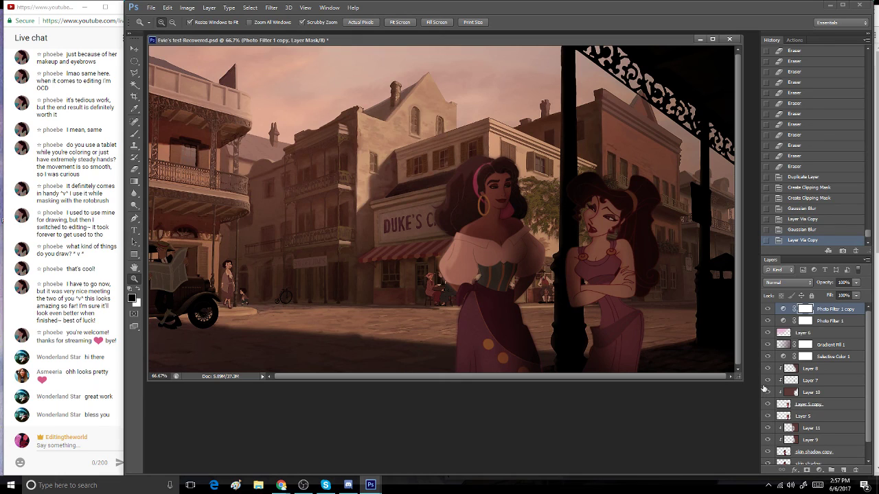
{"action": "scroll", "coordinate": [872, 411], "scroll_direction": "down", "scroll_amount": 2}
{"action": "left_click_drag", "start_coordinate": [874, 431], "coordinate": [874, 371]}
{"action": "left_click", "coordinate": [841, 464]}
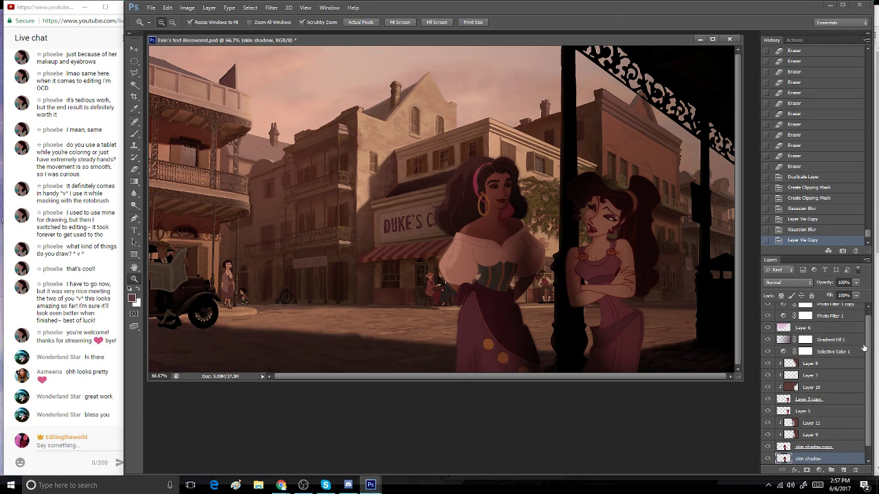
{"action": "scroll", "coordinate": [869, 328], "scroll_direction": "up", "scroll_amount": 1}
- Add a new layer above the Photo Filter copy and paste a merged copy of the whole canvas into it
{"action": "left_click", "coordinate": [858, 310]}
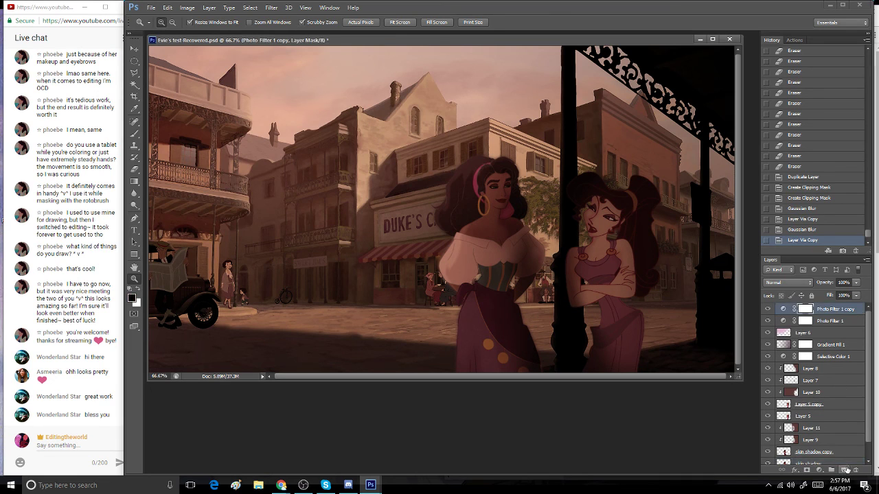
{"action": "left_click", "coordinate": [843, 471]}
{"action": "left_click", "coordinate": [208, 8]}
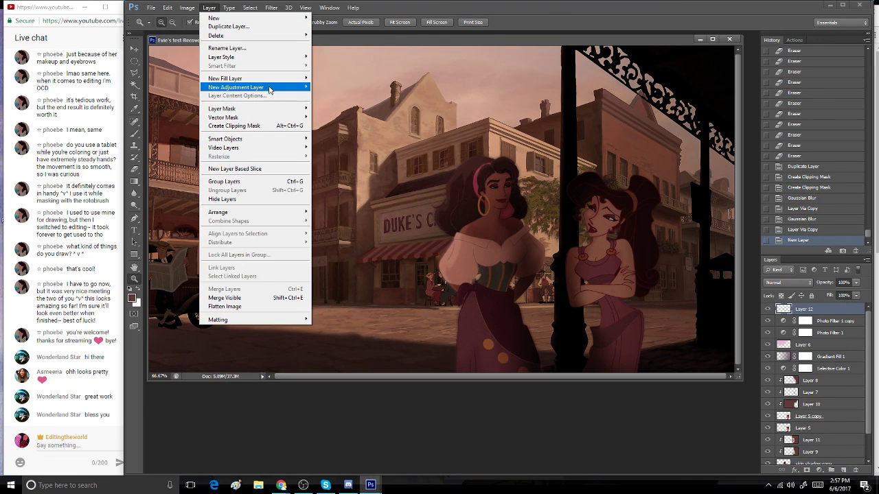
{"action": "left_click", "coordinate": [254, 20]}
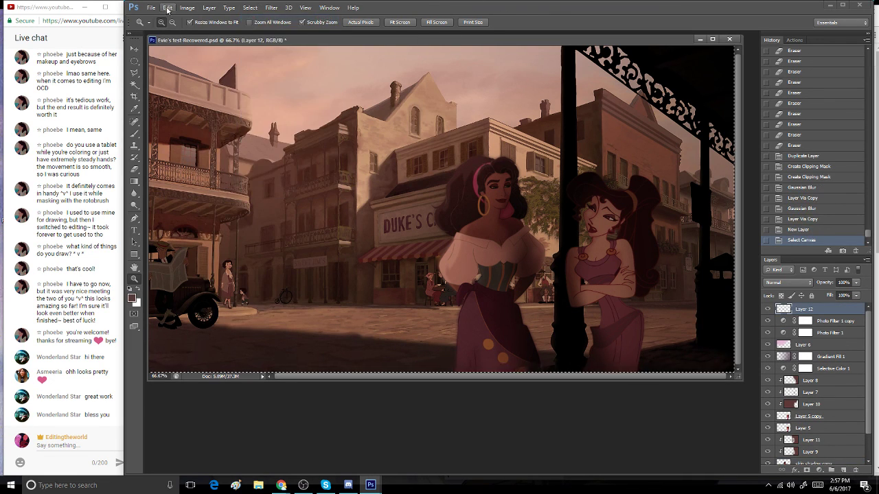
{"action": "left_click", "coordinate": [168, 7]}
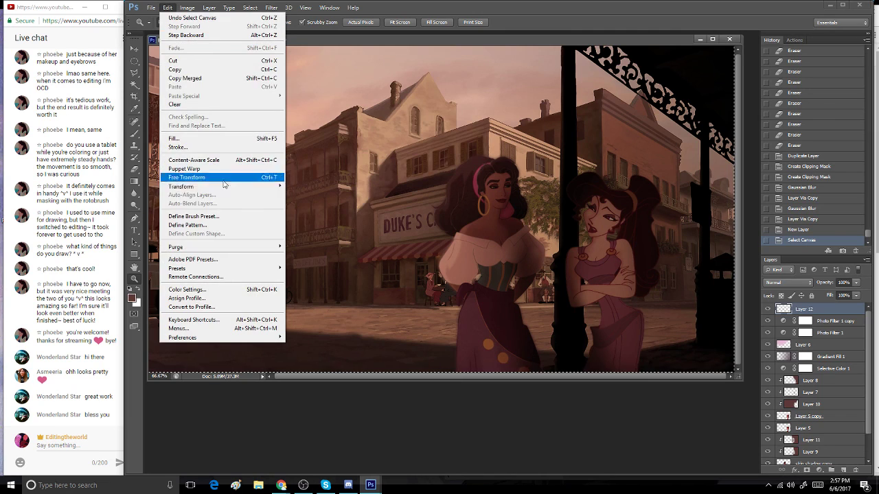
{"action": "left_click", "coordinate": [199, 81]}
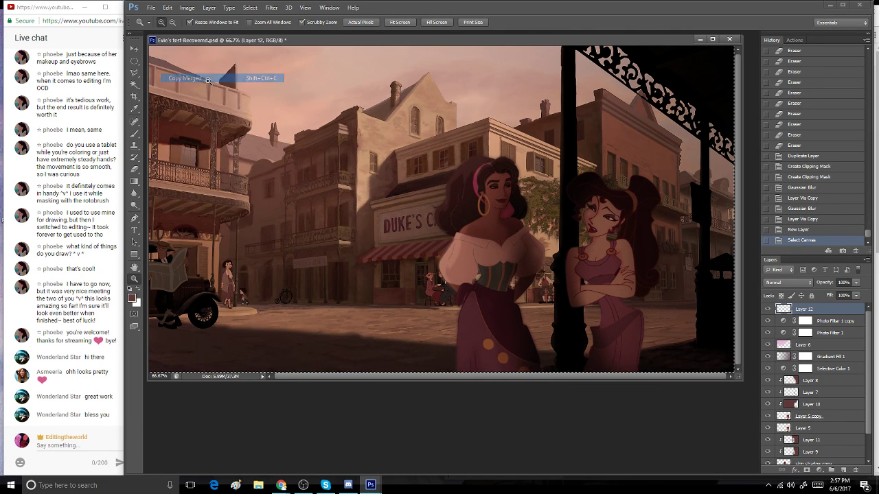
{"action": "key", "text": "ctrl+v"}
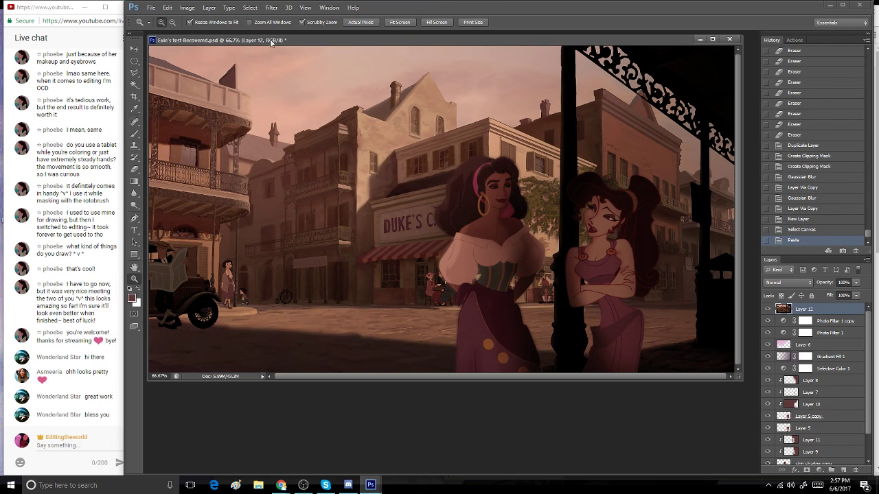
- Render Clouds on Layer 12 and reapply the filter twice for a different cloud pattern
{"action": "left_click", "coordinate": [271, 8]}
{"action": "mouse_move", "coordinate": [318, 112]}
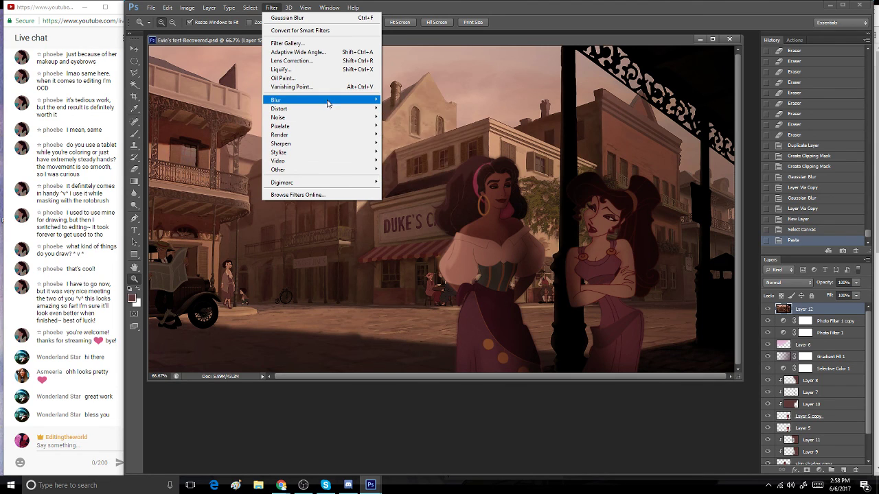
{"action": "mouse_move", "coordinate": [336, 136]}
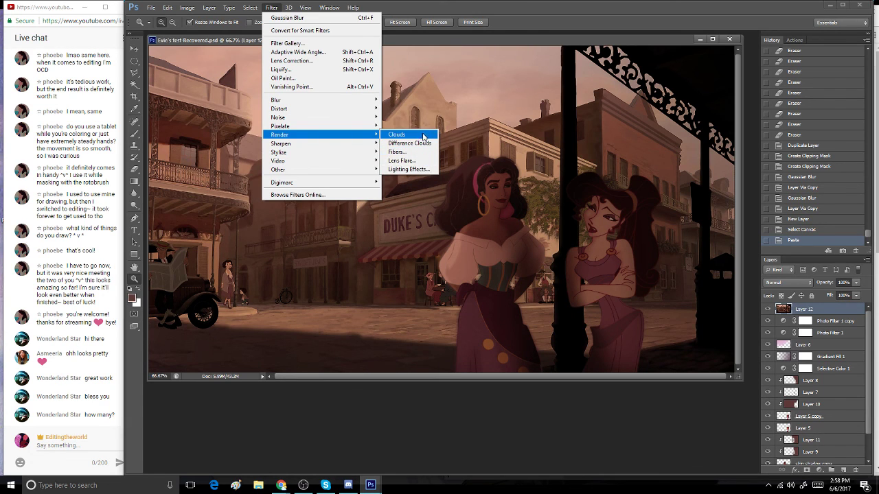
{"action": "left_click", "coordinate": [421, 134]}
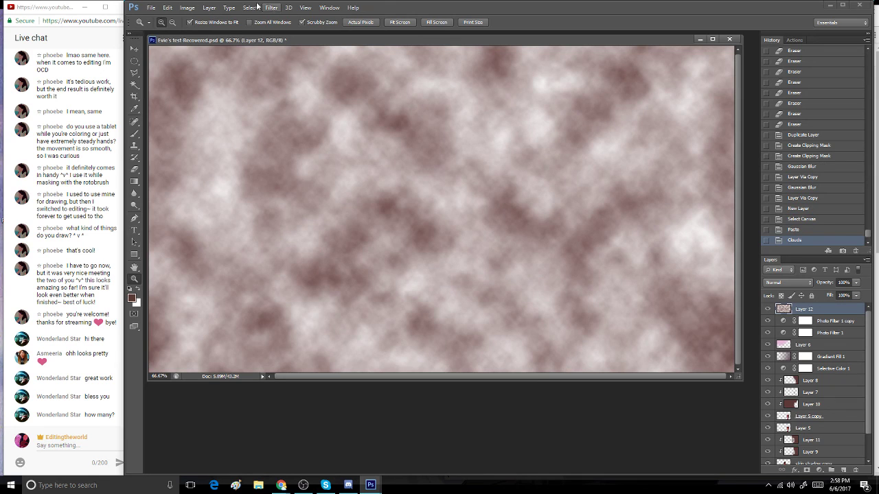
{"action": "key", "text": "ctrl+f"}
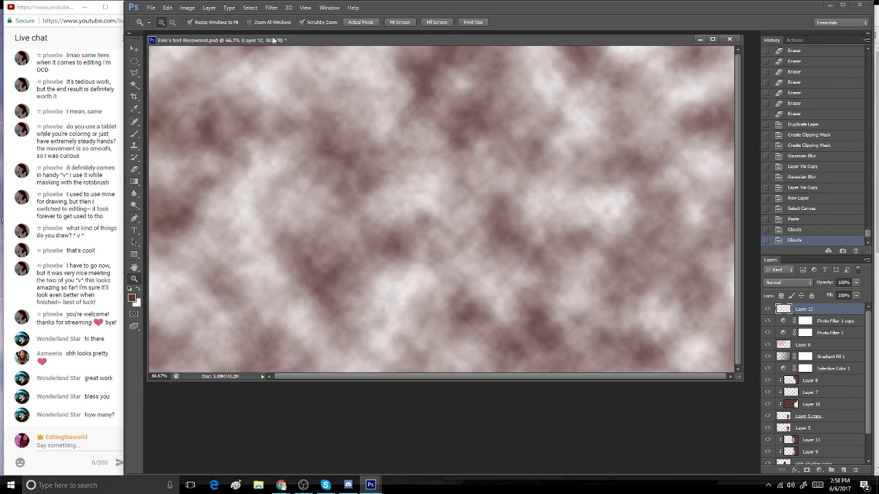
{"action": "key", "text": "ctrl+f"}
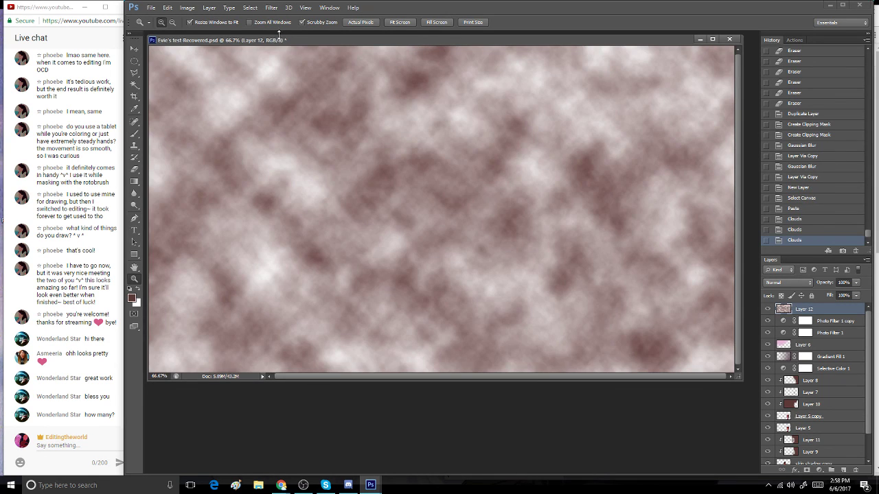
{"action": "left_click", "coordinate": [271, 9]}
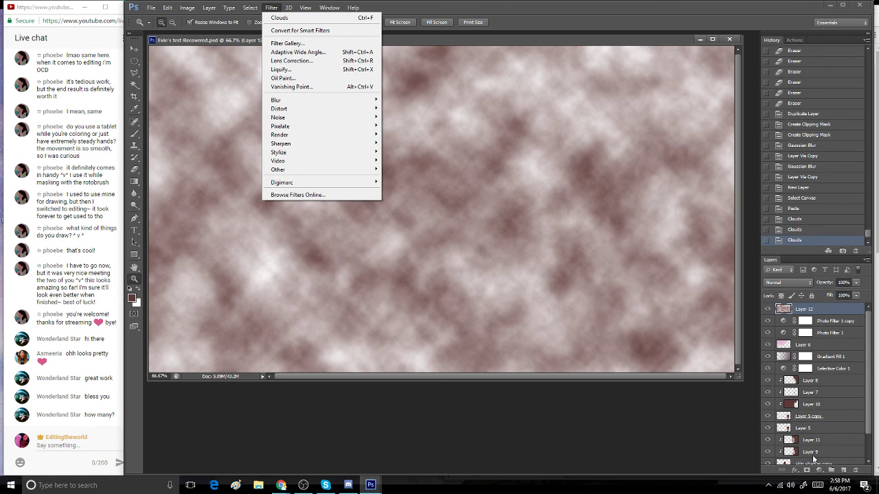
{"action": "left_click", "coordinate": [866, 427]}
{"action": "scroll", "coordinate": [868, 412], "scroll_direction": "down", "scroll_amount": 2}
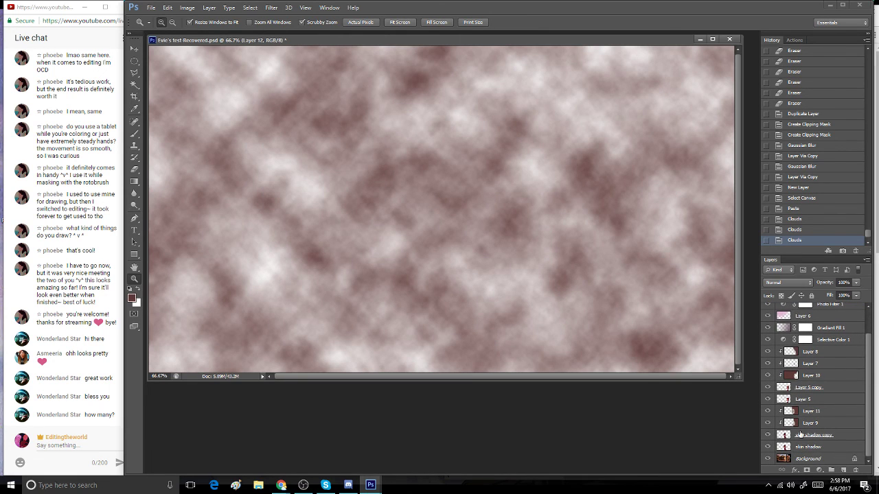
{"action": "scroll", "coordinate": [869, 364], "scroll_direction": "up", "scroll_amount": 1}
{"action": "scroll", "coordinate": [869, 314], "scroll_direction": "up", "scroll_amount": 1}
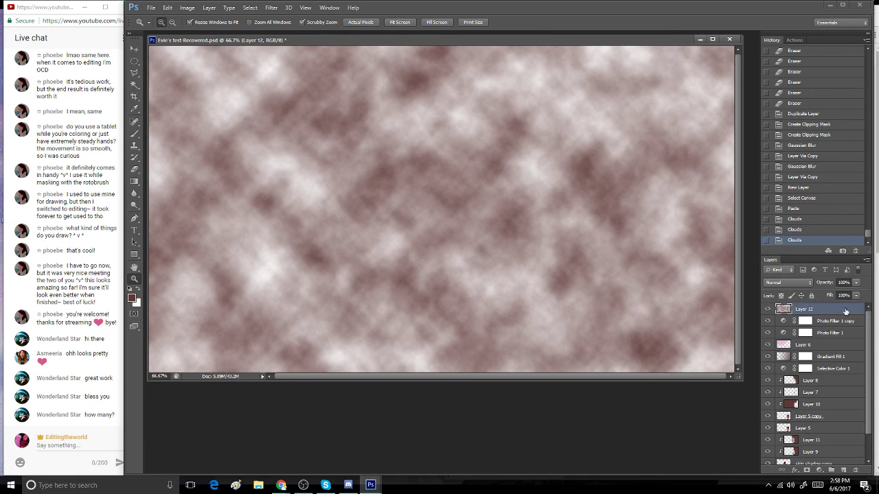
- Add noise to Layer 12 with an amount of 18.92%, Gaussian distribution and the Monochromatic option enabled
{"action": "left_click", "coordinate": [271, 7]}
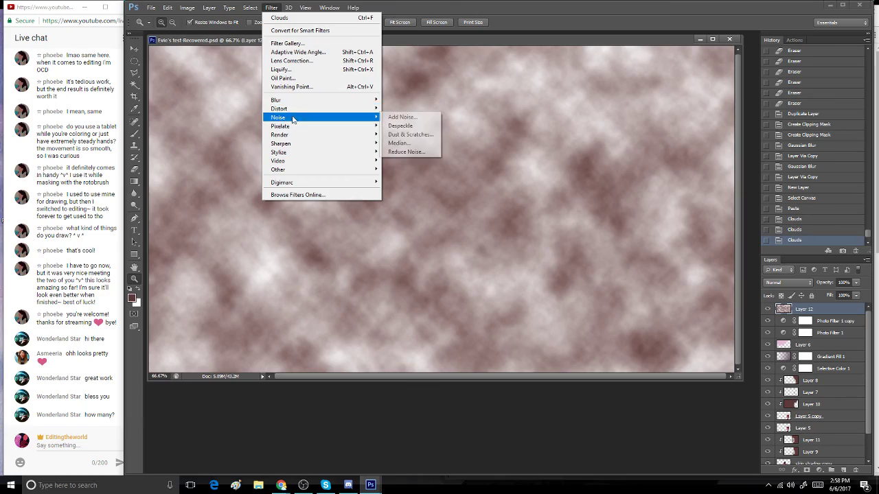
{"action": "left_click", "coordinate": [412, 117]}
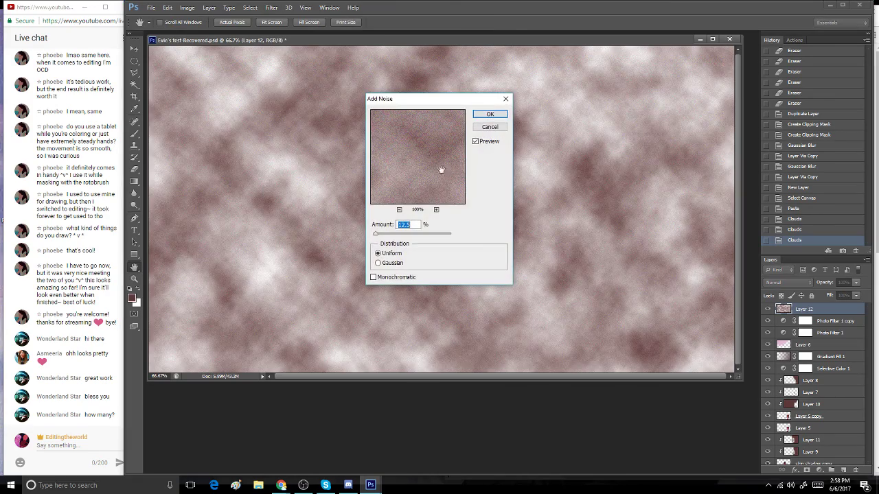
{"action": "left_click_drag", "start_coordinate": [394, 237], "coordinate": [376, 239]}
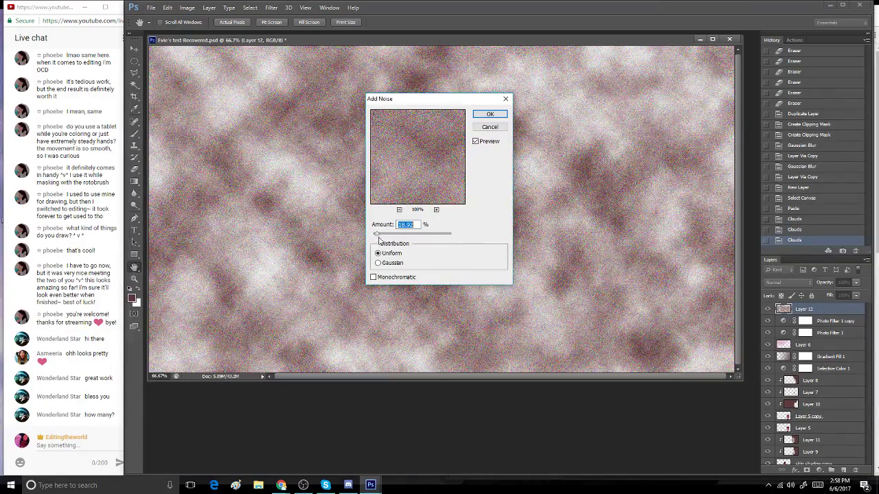
{"action": "left_click", "coordinate": [389, 264]}
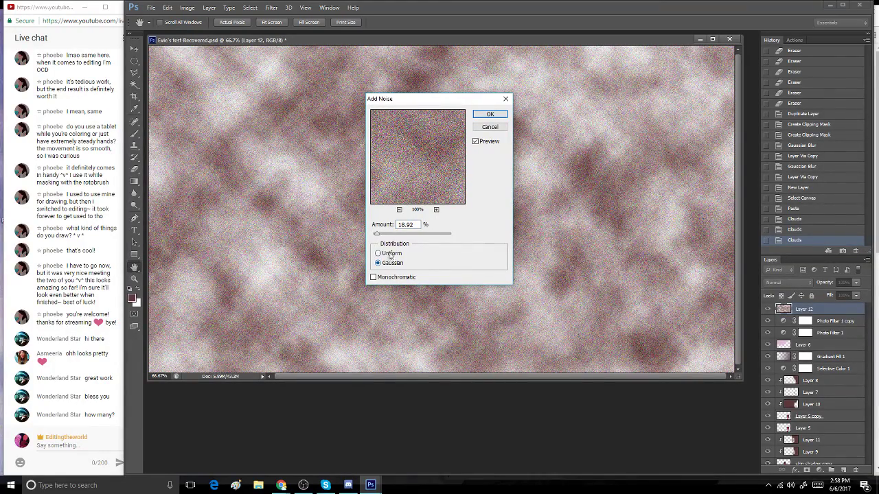
{"action": "left_click", "coordinate": [389, 253]}
{"action": "left_click", "coordinate": [389, 263]}
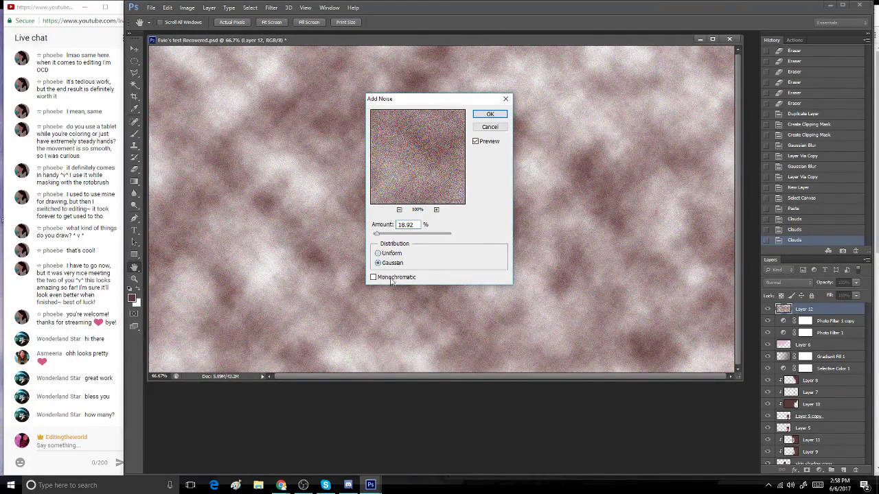
{"action": "left_click", "coordinate": [394, 278]}
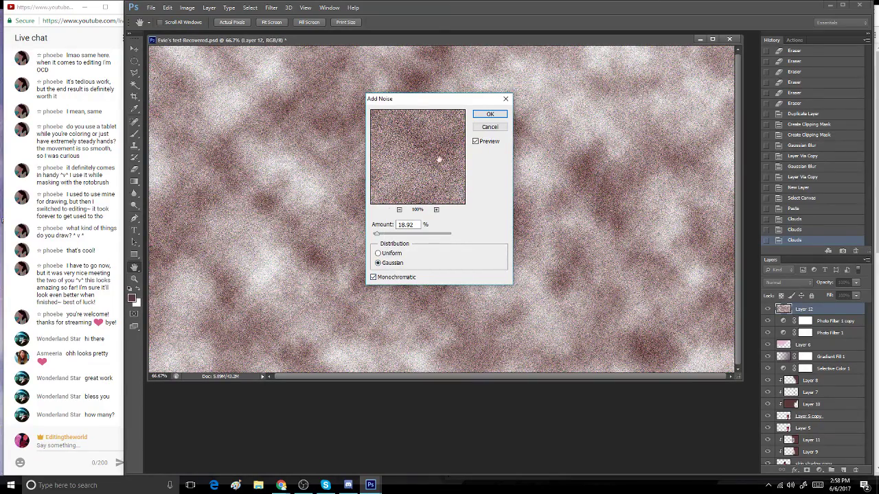
{"action": "left_click", "coordinate": [489, 113]}
- Apply a Gaussian Blur with a 1.1 pixel radius to the noisy clouds on Layer 12
{"action": "key", "text": "z"}
{"action": "left_click", "coordinate": [272, 9]}
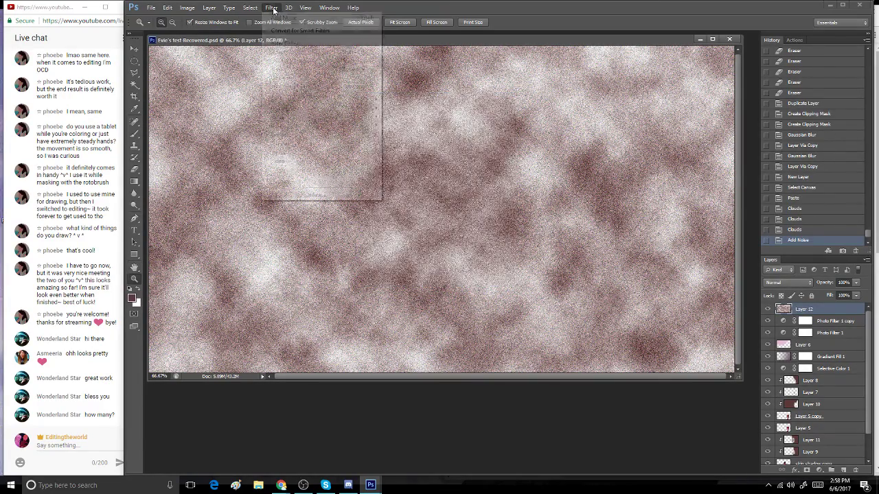
{"action": "mouse_move", "coordinate": [357, 100]}
{"action": "left_click", "coordinate": [415, 166]}
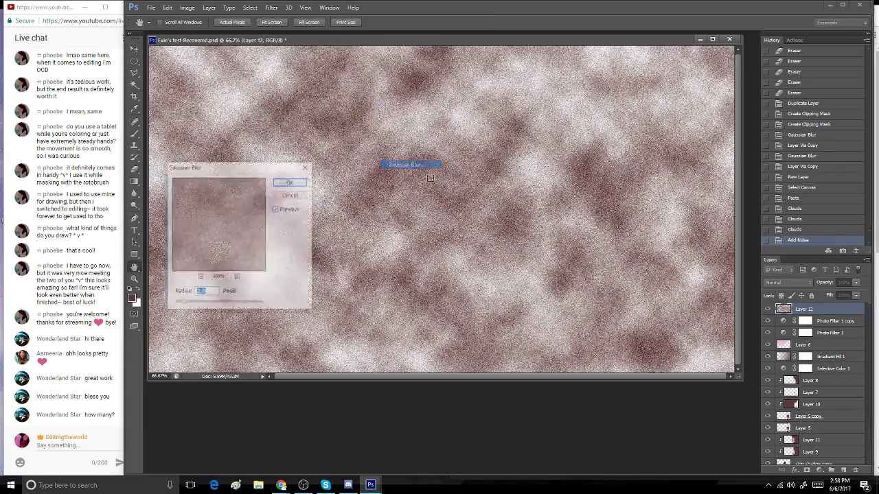
{"action": "mouse_move", "coordinate": [184, 306]}
{"action": "left_mouse_down"}
{"action": "mouse_move", "coordinate": [176, 307]}
{"action": "mouse_move", "coordinate": [183, 304]}
{"action": "left_mouse_up"}
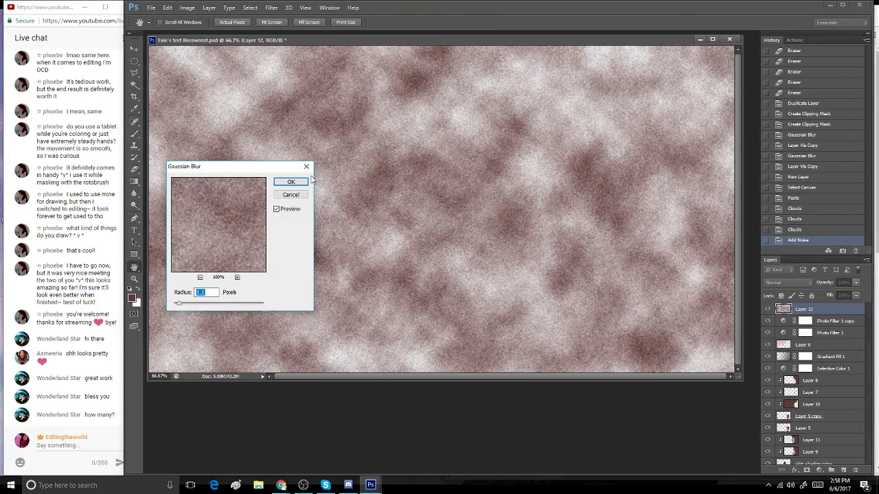
{"action": "left_click", "coordinate": [305, 183]}
- Set Layer 12 to the Soft Light blend mode and lower its opacity to 30%
{"action": "left_click", "coordinate": [788, 282]}
{"action": "left_click", "coordinate": [796, 164]}
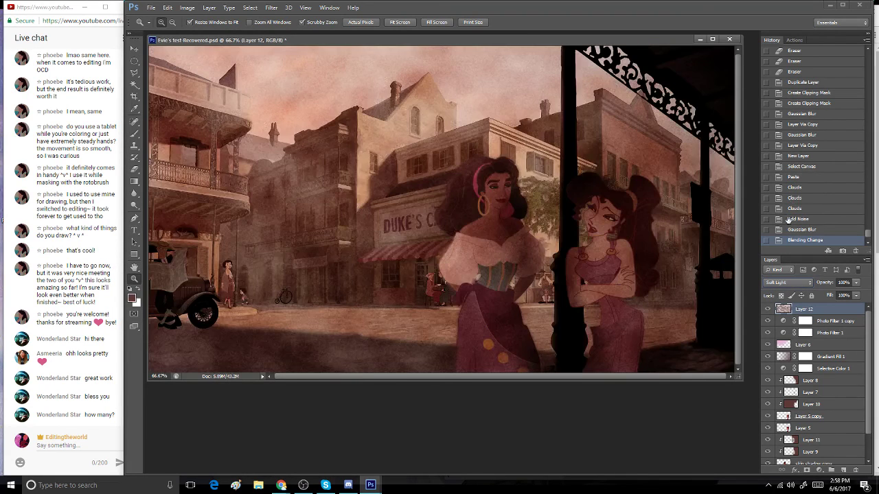
{"action": "left_click", "coordinate": [855, 282]}
{"action": "left_click", "coordinate": [826, 294]}
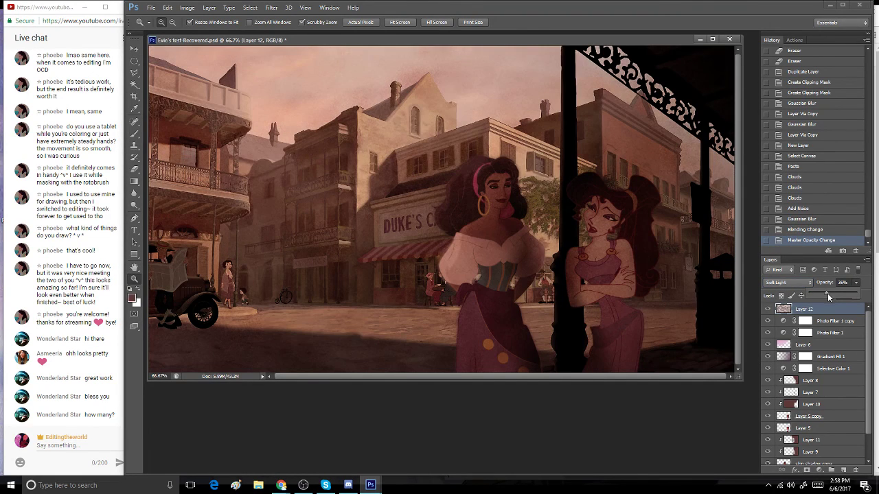
{"action": "key", "text": "Return"}
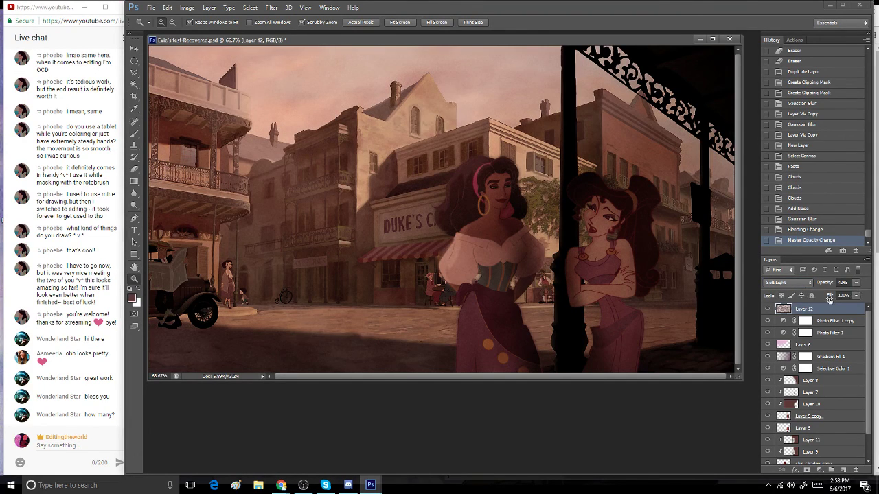
{"action": "left_click", "coordinate": [856, 282]}
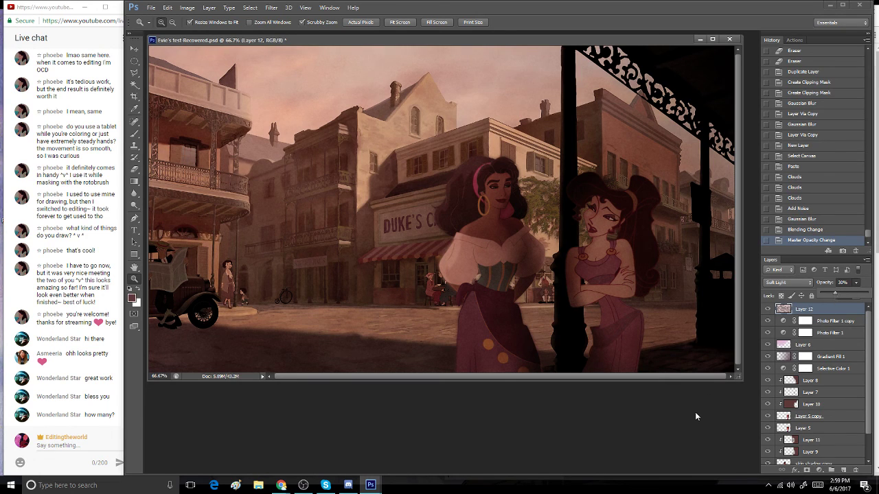
{"action": "left_click", "coordinate": [695, 412]}
{"action": "left_click", "coordinate": [829, 321]}
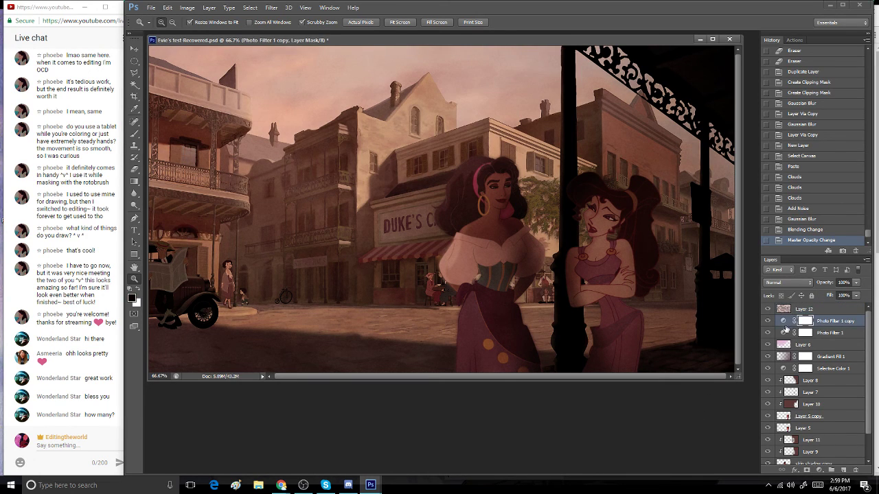
{"action": "left_click", "coordinate": [832, 311]}
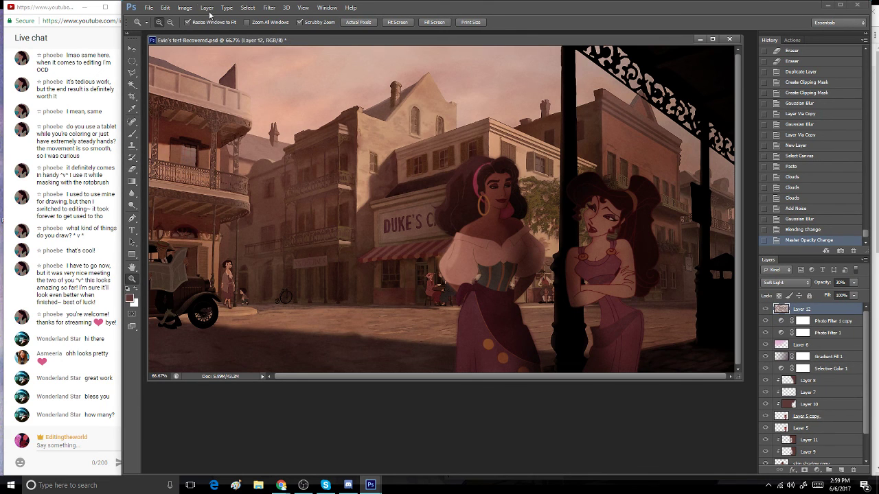
{"action": "left_click", "coordinate": [208, 9]}
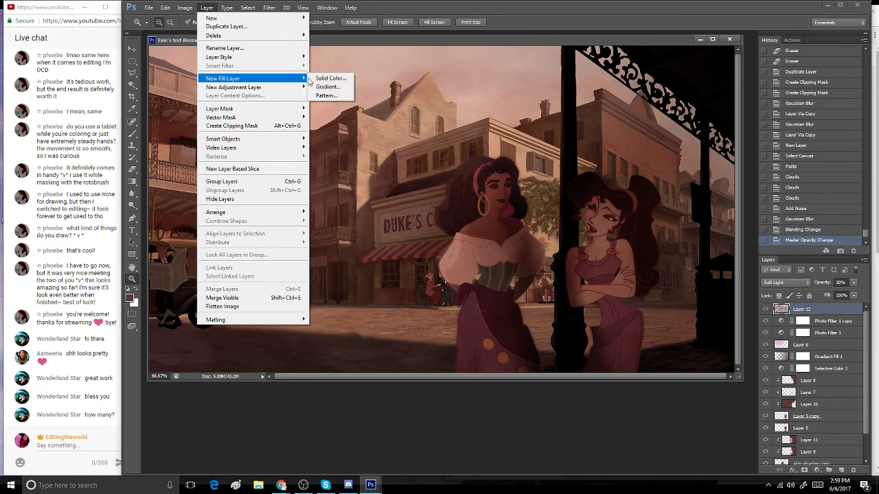
{"action": "left_click", "coordinate": [330, 78]}
{"action": "left_click", "coordinate": [527, 154]}
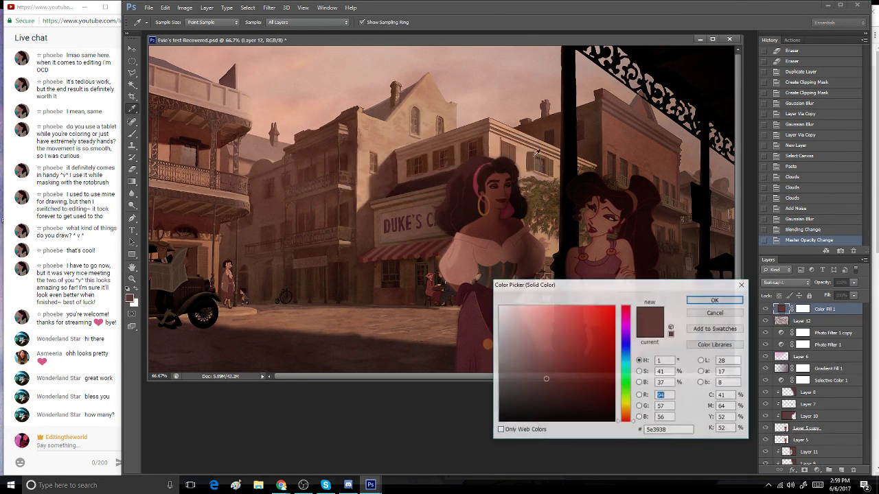
{"action": "left_click", "coordinate": [712, 313]}
- Add a Gradient Map adjustment layer above Layer 12
{"action": "left_click", "coordinate": [208, 12]}
{"action": "mouse_move", "coordinate": [272, 87]}
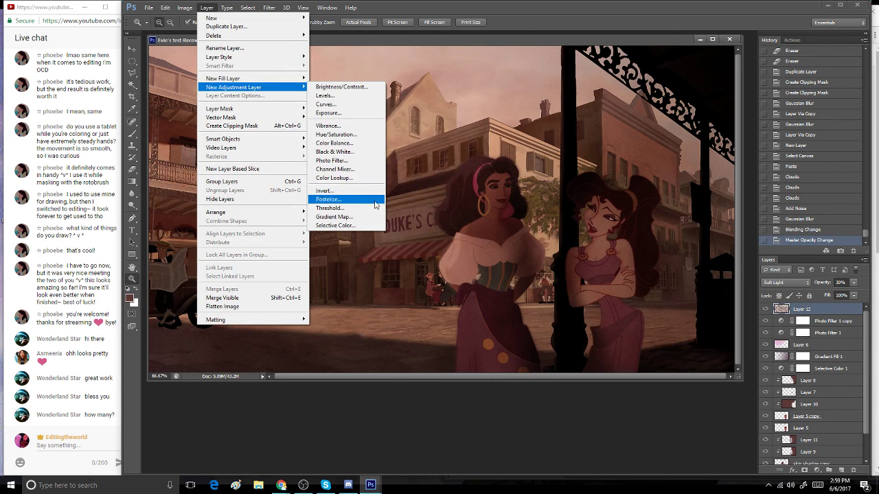
{"action": "left_click", "coordinate": [343, 216]}
{"action": "left_click", "coordinate": [515, 158]}
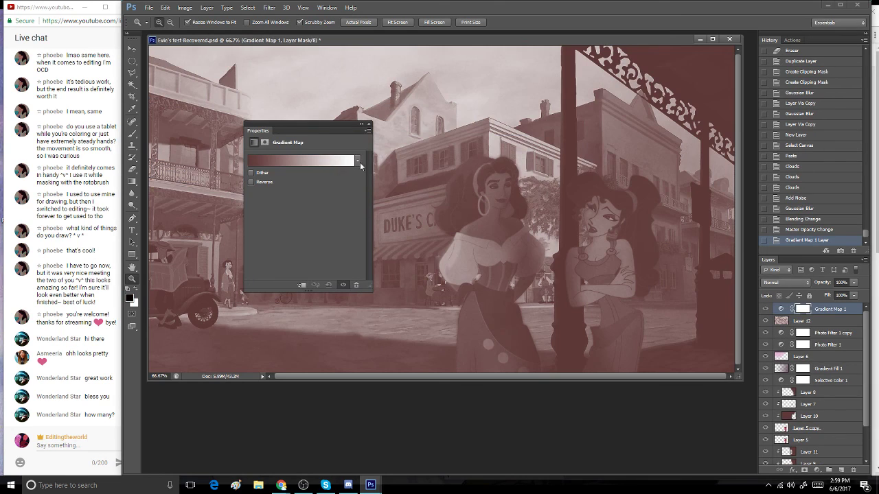
{"action": "left_click", "coordinate": [356, 160]}
{"action": "left_click", "coordinate": [322, 148]}
- Set the Gradient Map layer to the Exclusion blend mode and reduce its opacity to 14%
{"action": "left_click", "coordinate": [789, 283]}
{"action": "left_click", "coordinate": [771, 223]}
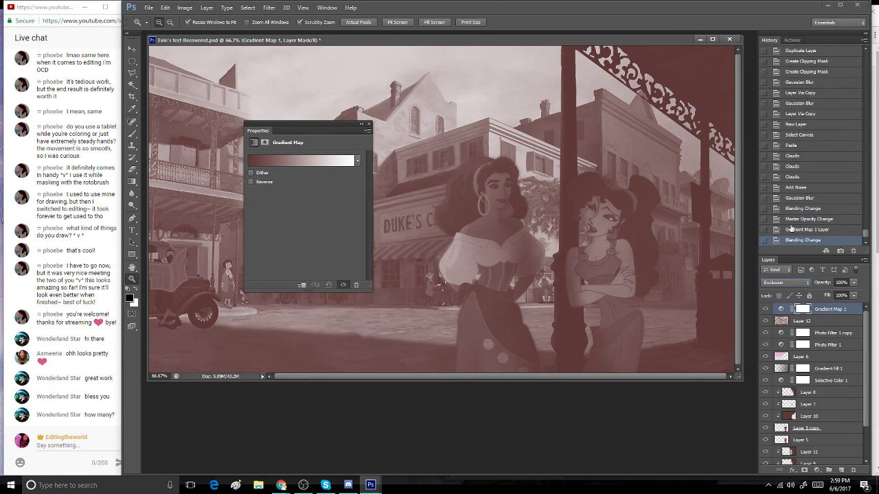
{"action": "left_click", "coordinate": [814, 294]}
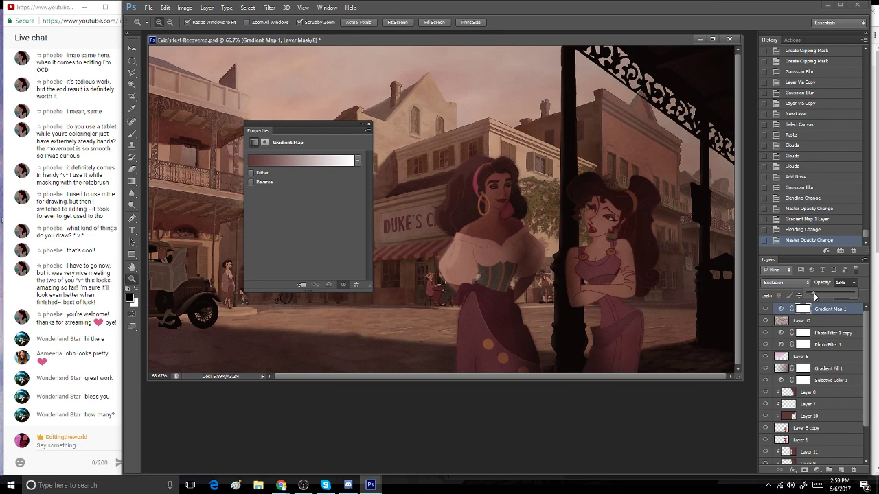
{"action": "left_click_drag", "start_coordinate": [816, 296], "coordinate": [813, 296]}
- Change the Gradient Map's gradient to black to white
{"action": "left_click", "coordinate": [357, 162]}
{"action": "left_click", "coordinate": [293, 184]}
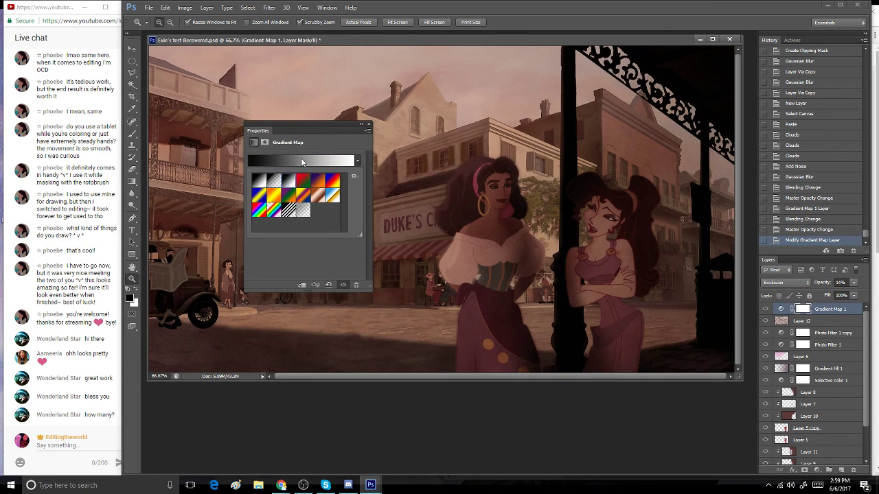
{"action": "left_click", "coordinate": [300, 158]}
{"action": "left_click", "coordinate": [310, 164]}
{"action": "left_click", "coordinate": [529, 146]}
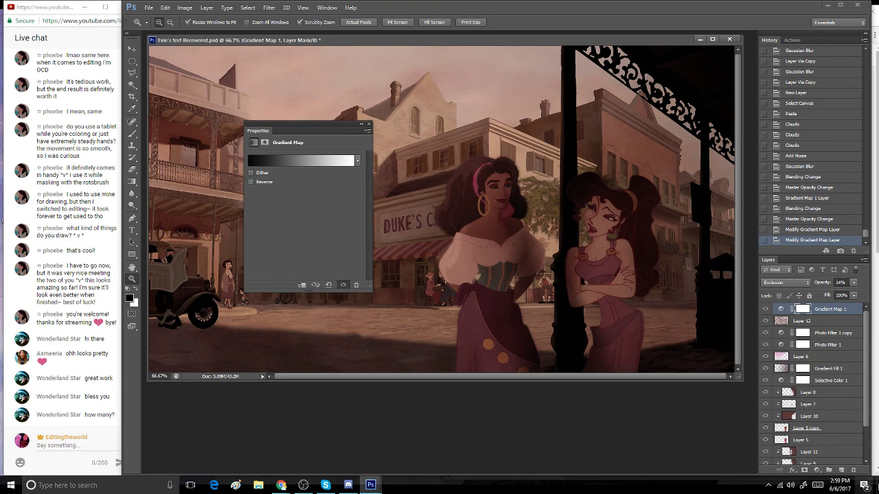
- Set the Gradient Map layer's opacity to 20% and its fill to 45%, comparing the image with and without it
{"action": "left_click", "coordinate": [853, 282]}
{"action": "left_click", "coordinate": [830, 293]}
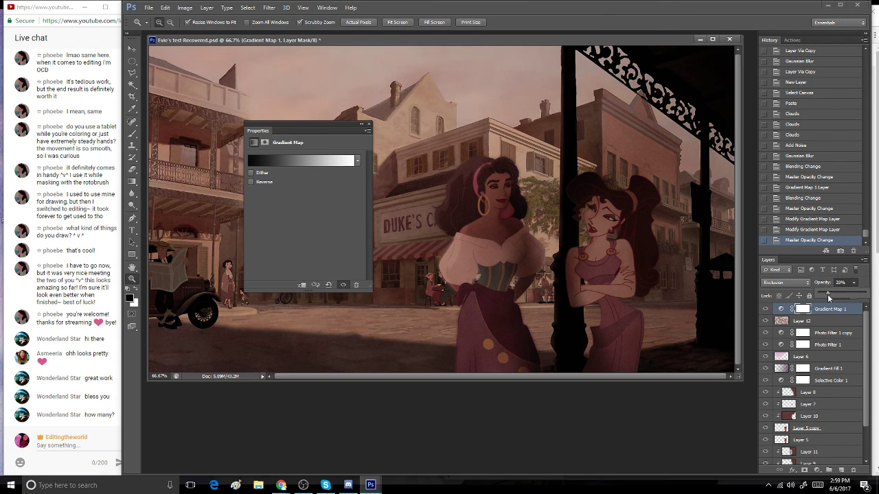
{"action": "left_click", "coordinate": [766, 309]}
{"action": "left_click", "coordinate": [766, 308]}
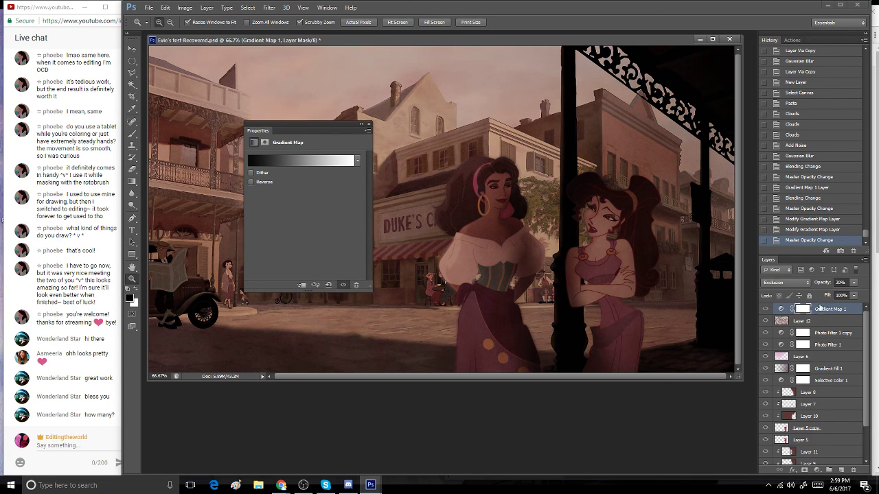
{"action": "left_click", "coordinate": [854, 295]}
{"action": "left_click", "coordinate": [828, 307]}
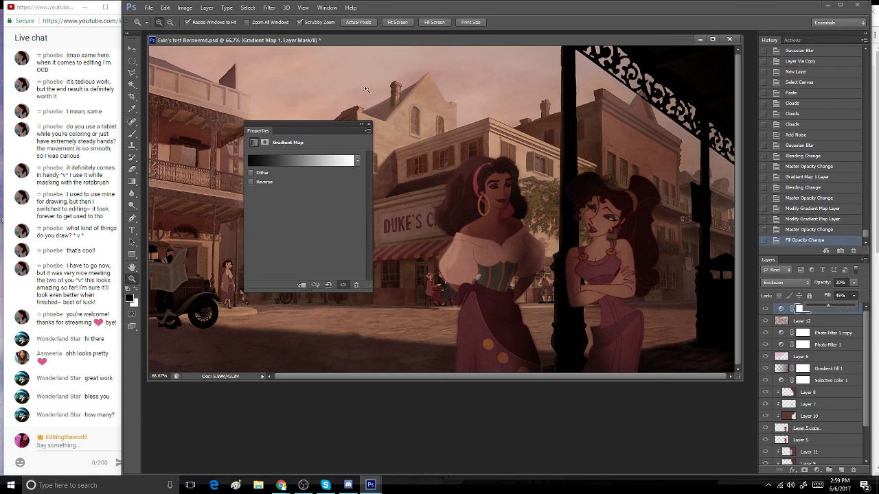
{"action": "left_click_drag", "start_coordinate": [354, 130], "coordinate": [475, 424]}
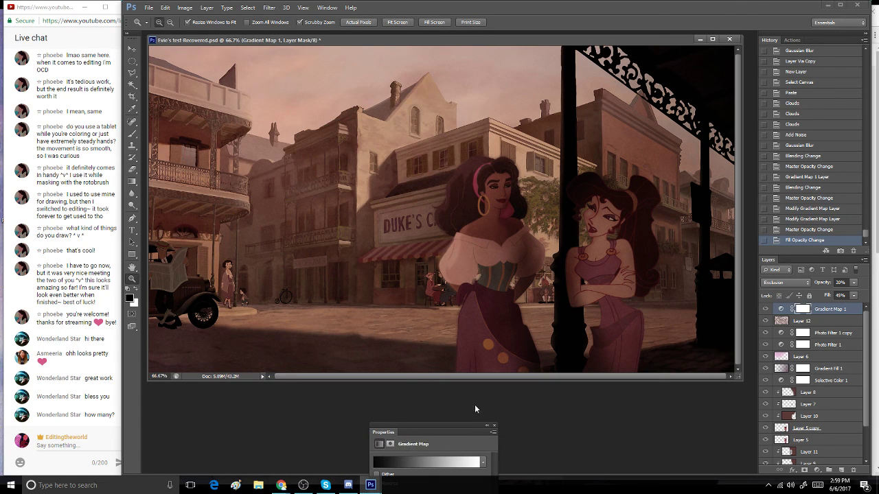
{"action": "left_click", "coordinate": [766, 309]}
{"action": "left_click", "coordinate": [766, 309]}
- Compare the image with and without Layer 12, and set that layer's opacity to 34%
{"action": "left_click", "coordinate": [767, 322]}
{"action": "left_click", "coordinate": [766, 321]}
{"action": "left_click", "coordinate": [803, 320]}
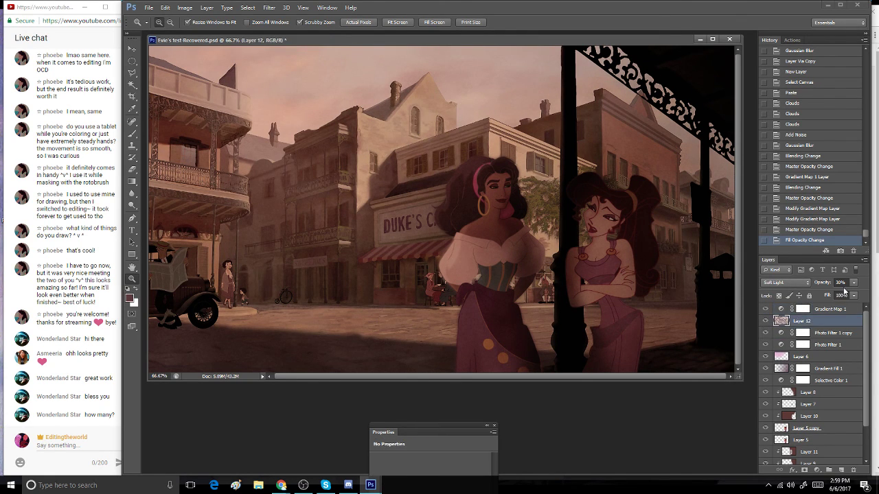
{"action": "left_click", "coordinate": [853, 282]}
{"action": "left_click", "coordinate": [836, 293]}
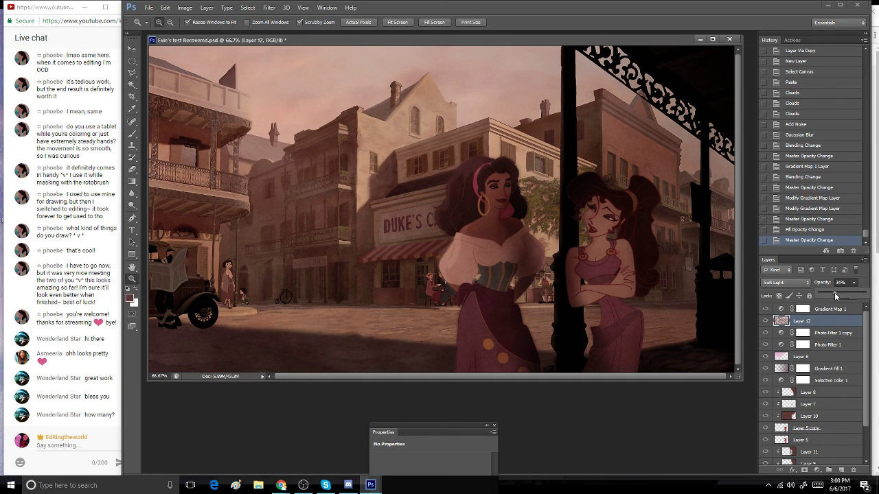
- Move the Gradient Map layer directly beneath Photo Filter 1 and set its fill to 55%
{"action": "left_click", "coordinate": [767, 334]}
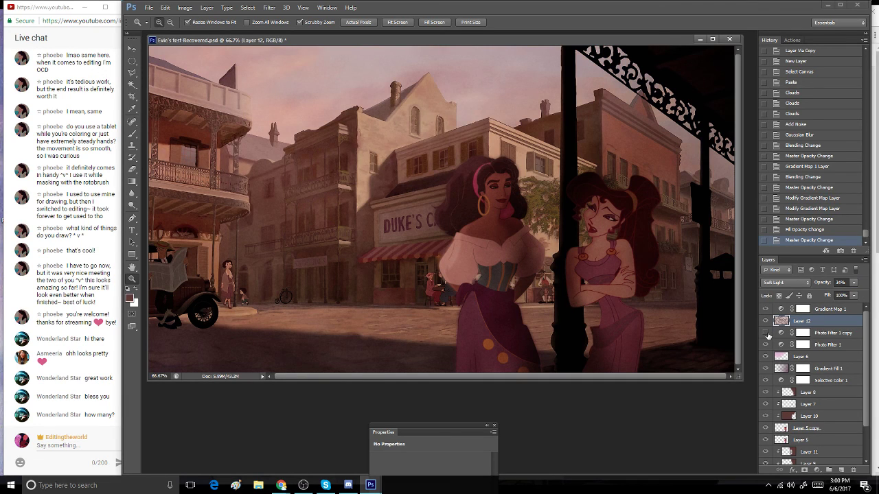
{"action": "left_click", "coordinate": [829, 333]}
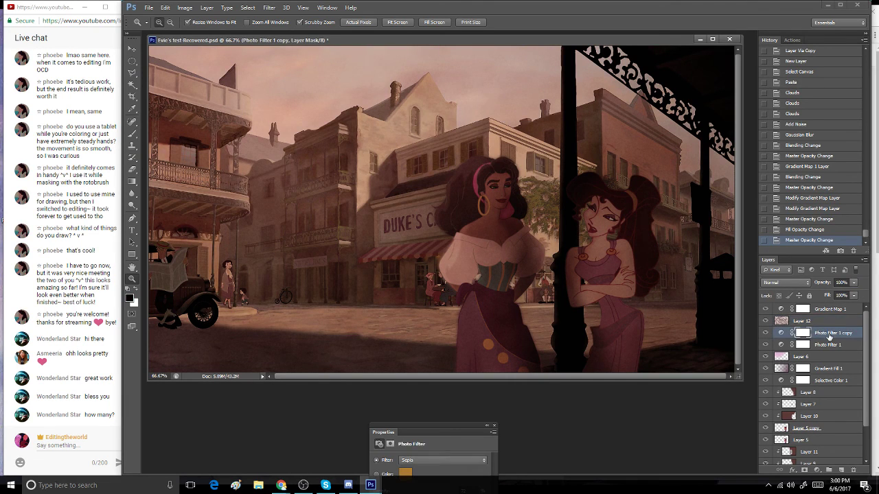
{"action": "left_click_drag", "start_coordinate": [830, 309], "coordinate": [834, 352]}
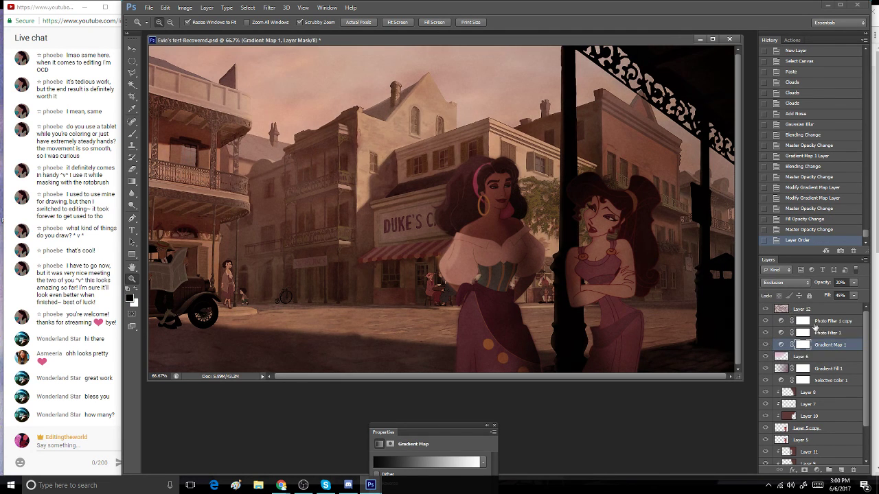
{"action": "mouse_move", "coordinate": [853, 295]}
{"action": "left_mouse_down"}
{"action": "mouse_move", "coordinate": [854, 308]}
{"action": "mouse_move", "coordinate": [844, 308]}
{"action": "left_mouse_up"}
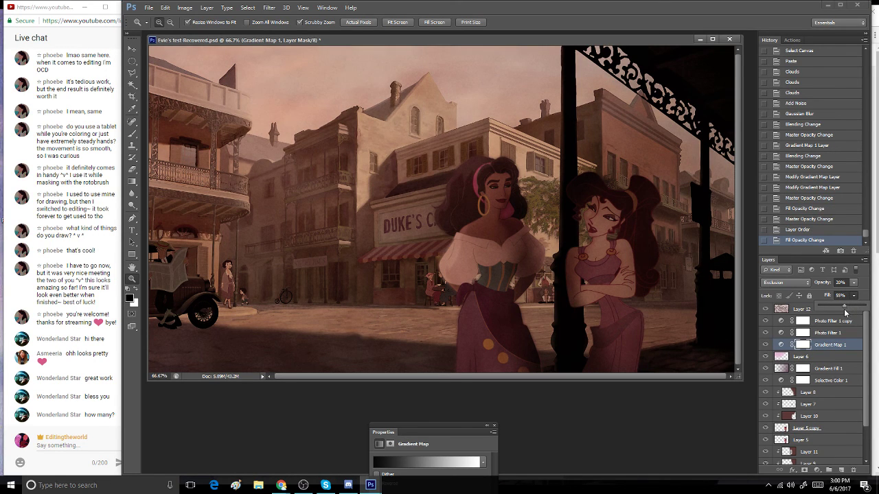
- Move Layer 12 beneath Photo Filter 1, directly above the Gradient Map layer
{"action": "left_click", "coordinate": [764, 309]}
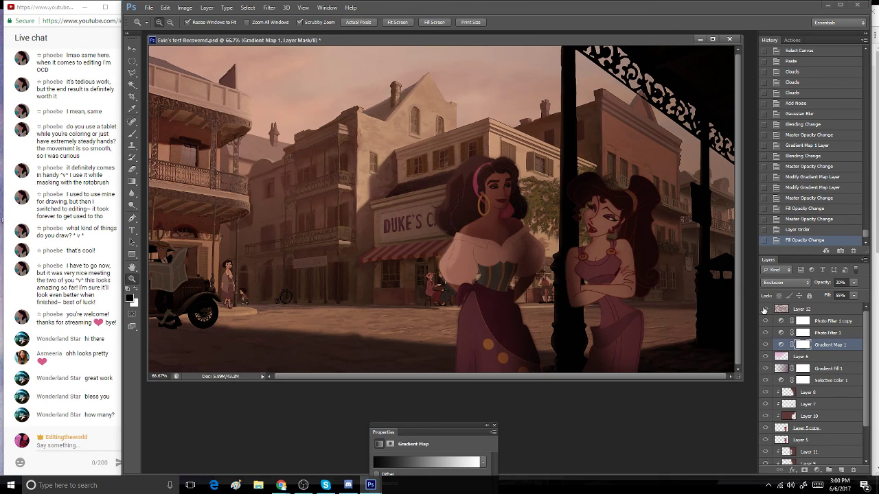
{"action": "left_click_drag", "start_coordinate": [800, 309], "coordinate": [805, 336]}
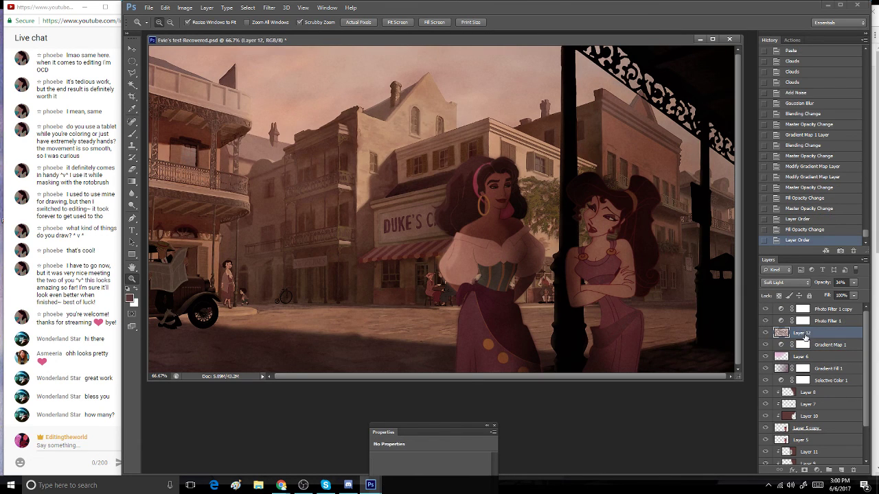
- Add a Gradient Map adjustment layer directly above Layer 12
{"action": "left_click", "coordinate": [495, 426]}
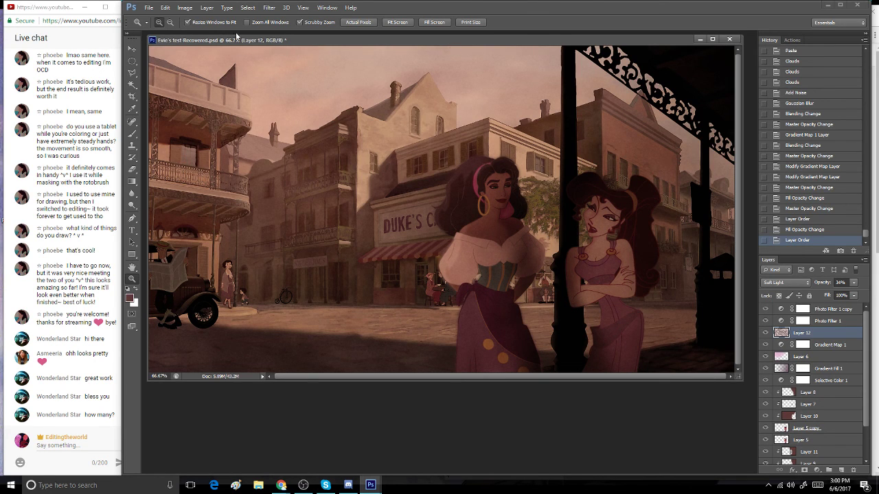
{"action": "left_click", "coordinate": [207, 7]}
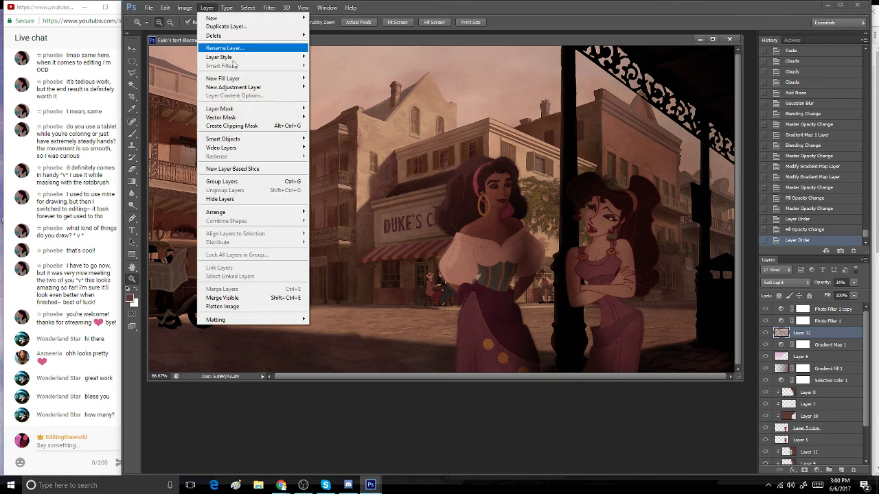
{"action": "mouse_move", "coordinate": [255, 86]}
{"action": "left_click", "coordinate": [334, 217]}
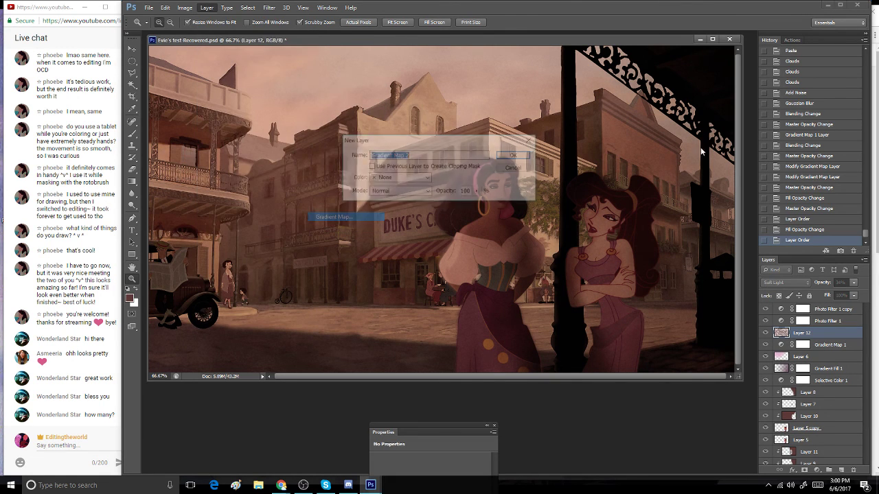
{"action": "left_click", "coordinate": [512, 155]}
{"action": "left_click_drag", "start_coordinate": [427, 425], "coordinate": [308, 176]}
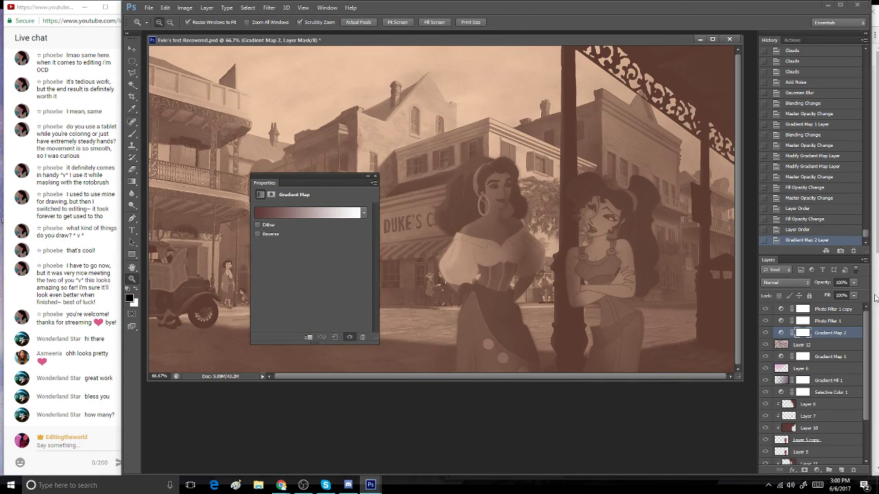
- Move Gradient Map 2 to the top of the layer stack and set its opacity to 12%, comparing the image with and without it
{"action": "left_click_drag", "start_coordinate": [836, 336], "coordinate": [812, 291]}
{"action": "left_click", "coordinate": [854, 282]}
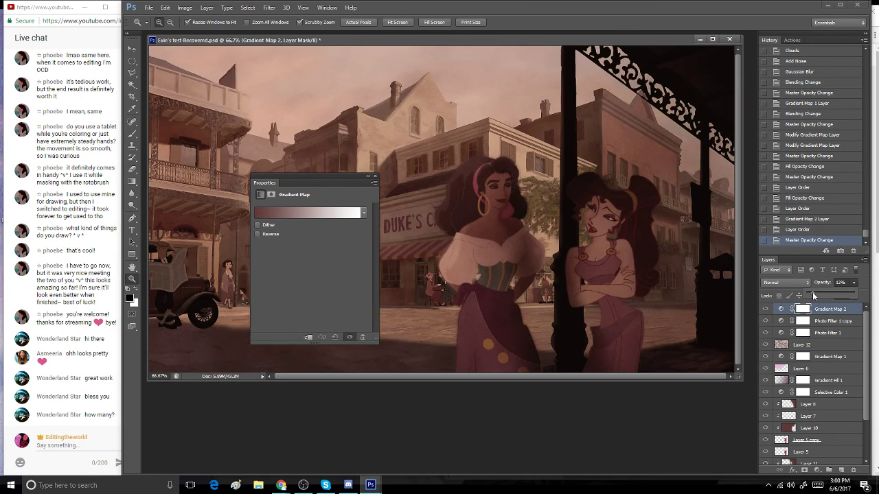
{"action": "left_click", "coordinate": [765, 309]}
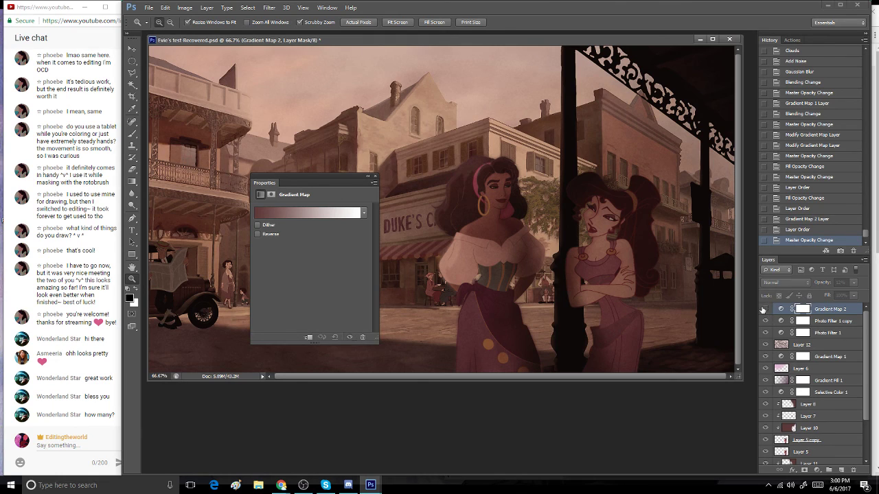
{"action": "left_click", "coordinate": [765, 309]}
- Change Gradient Map 2's gradient to the plain black-to-white preset
{"action": "left_click", "coordinate": [362, 212]}
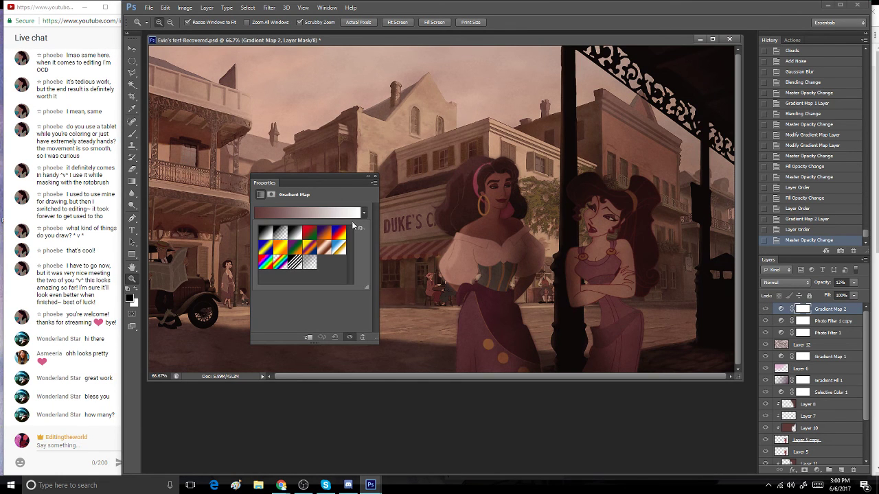
{"action": "left_click", "coordinate": [293, 232]}
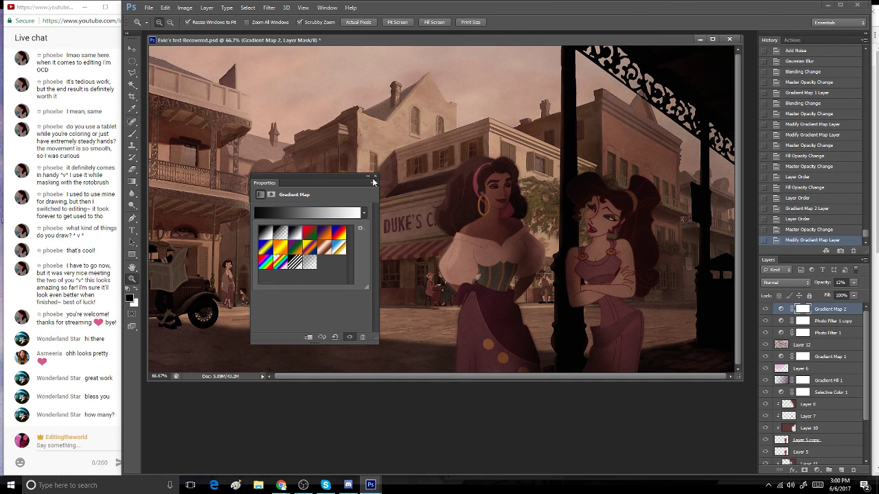
{"action": "left_click", "coordinate": [372, 179]}
{"action": "left_click", "coordinate": [375, 176]}
- Compare the image with and without Gradient Map 2, and set that layer's fill to 50%
{"action": "left_click", "coordinate": [766, 310]}
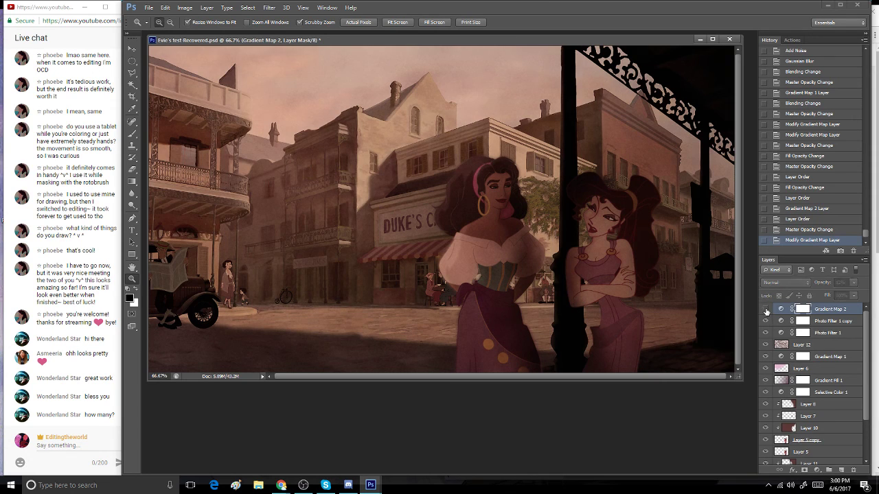
{"action": "left_click", "coordinate": [765, 310]}
{"action": "left_click_drag", "start_coordinate": [846, 309], "coordinate": [828, 311]}
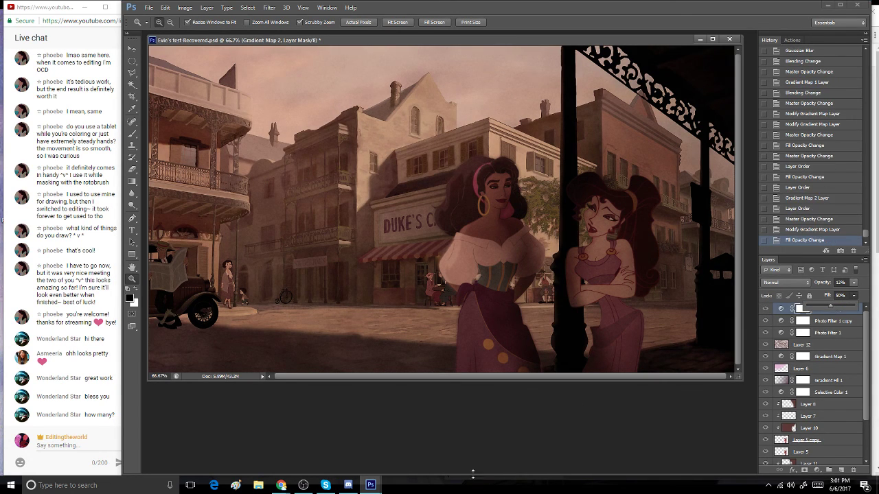
{"action": "left_click", "coordinate": [506, 427]}
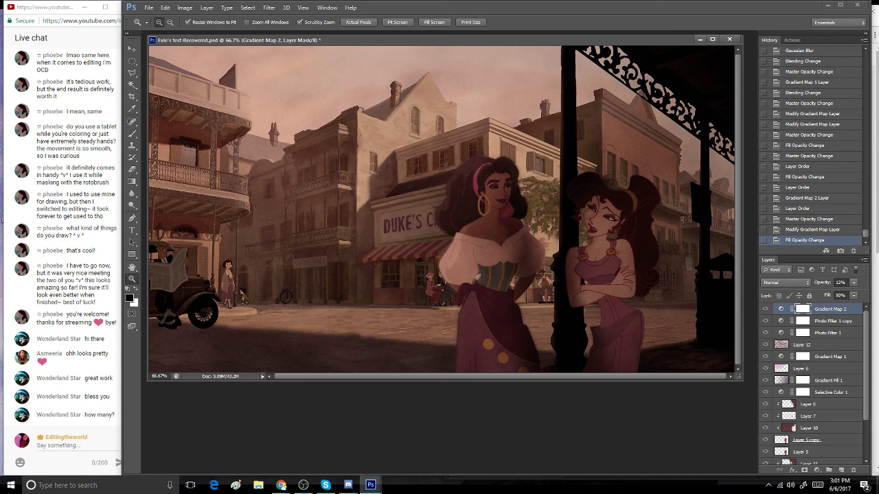
- Add a new empty layer above Gradient Map 2 and make a merged copy of the whole canvas
{"action": "scroll", "coordinate": [821, 356], "scroll_direction": "down", "scroll_amount": 3}
{"action": "scroll", "coordinate": [824, 364], "scroll_direction": "up", "scroll_amount": 3}
{"action": "left_click", "coordinate": [843, 470]}
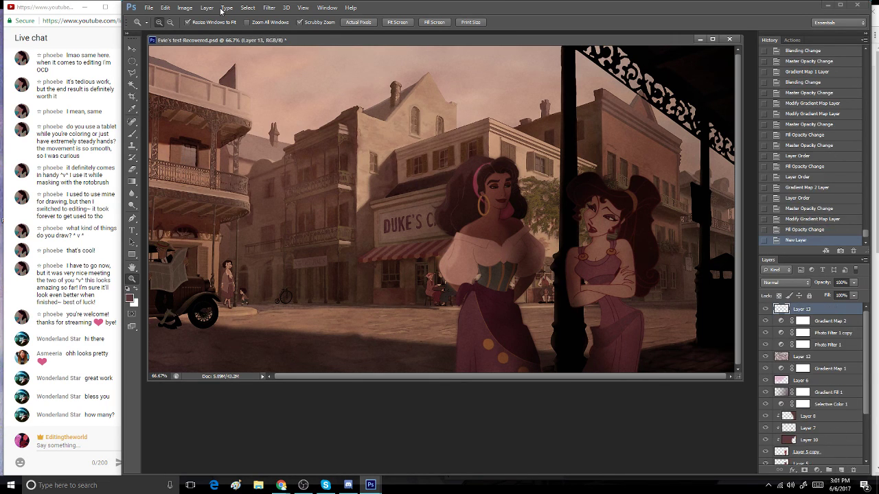
{"action": "left_click", "coordinate": [248, 8]}
{"action": "left_click", "coordinate": [247, 19]}
{"action": "left_click", "coordinate": [166, 7]}
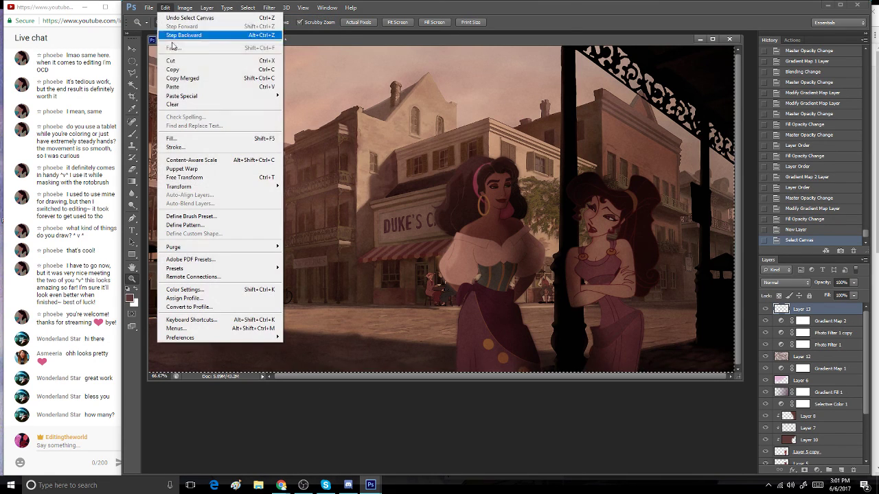
{"action": "left_click", "coordinate": [195, 88]}
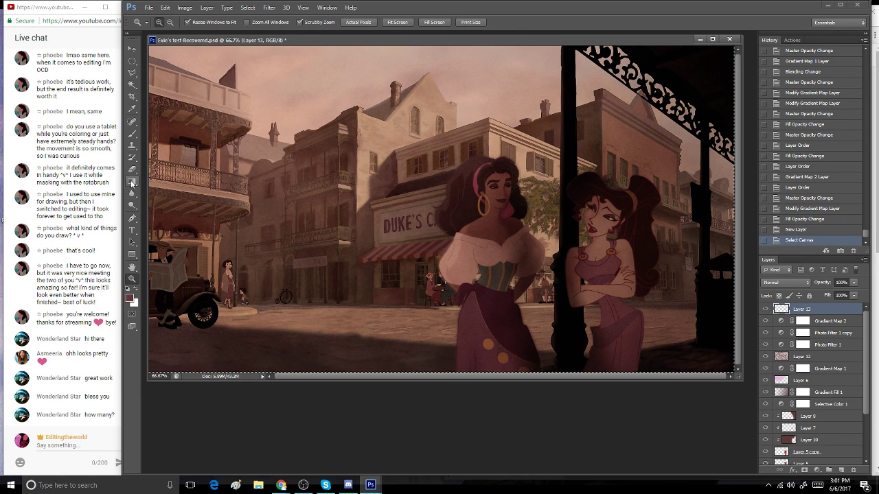
- Switch to the Blur tool and deselect the canvas
{"action": "left_click", "coordinate": [133, 205]}
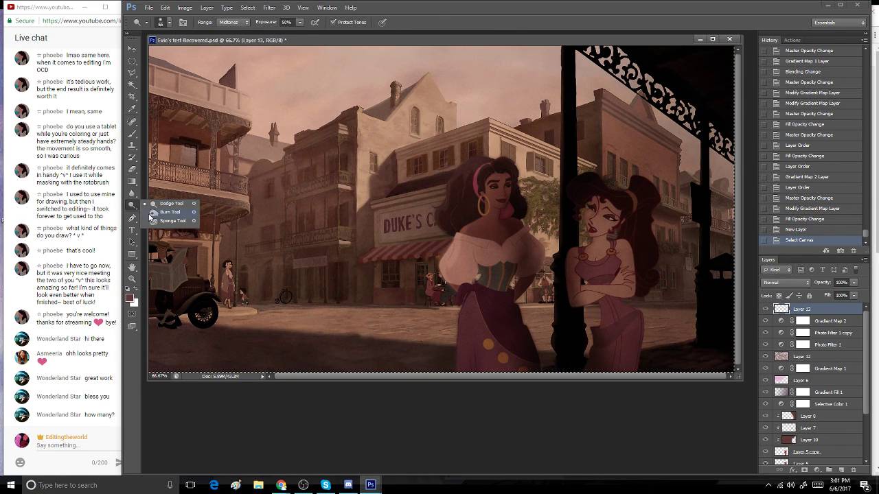
{"action": "left_click", "coordinate": [132, 193]}
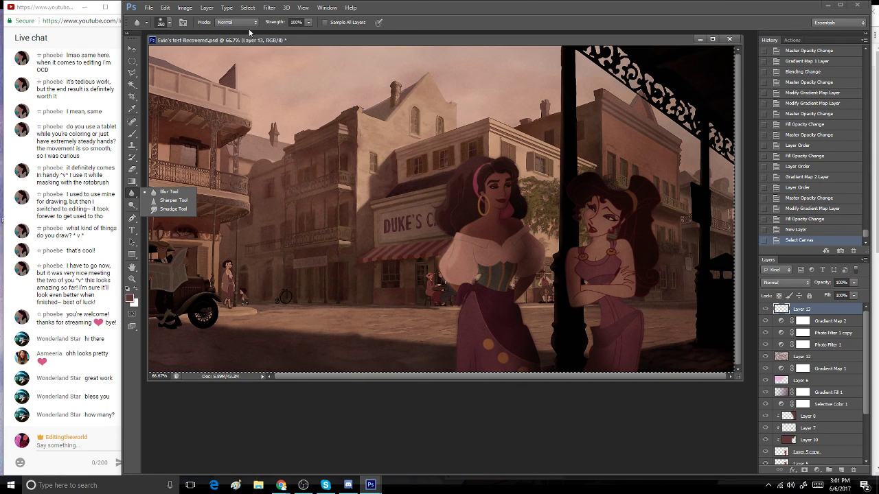
{"action": "left_click", "coordinate": [432, 25]}
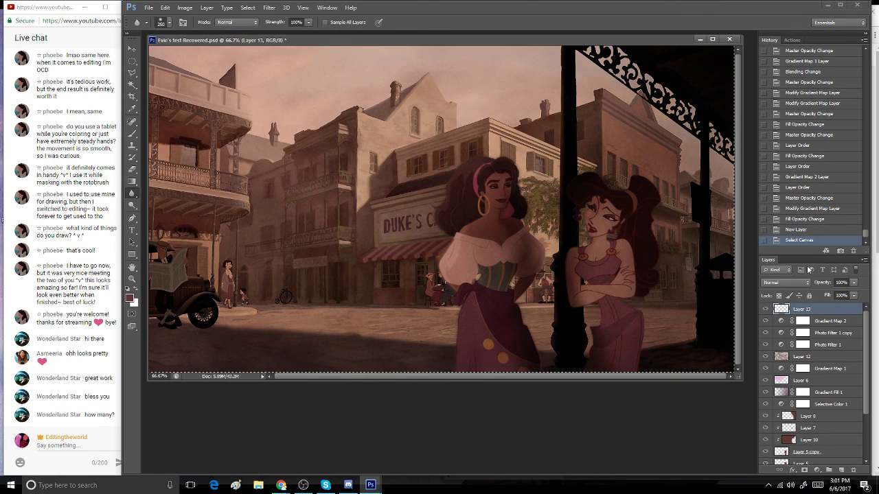
{"action": "key", "text": "ctrl+d"}
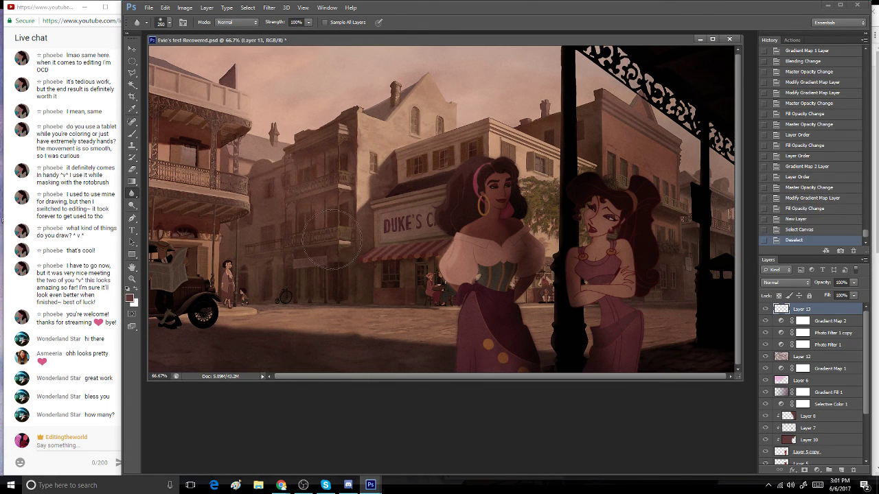
- Try softening the background buildings by hand with the Blur tool on Layer 13 and a pasted merged copy, and revert to the Deselect history state
{"action": "mouse_move", "coordinate": [331, 241]}
{"action": "left_mouse_down"}
{"action": "mouse_move", "coordinate": [320, 254]}
{"action": "mouse_move", "coordinate": [326, 275]}
{"action": "mouse_move", "coordinate": [316, 271]}
{"action": "left_mouse_up"}
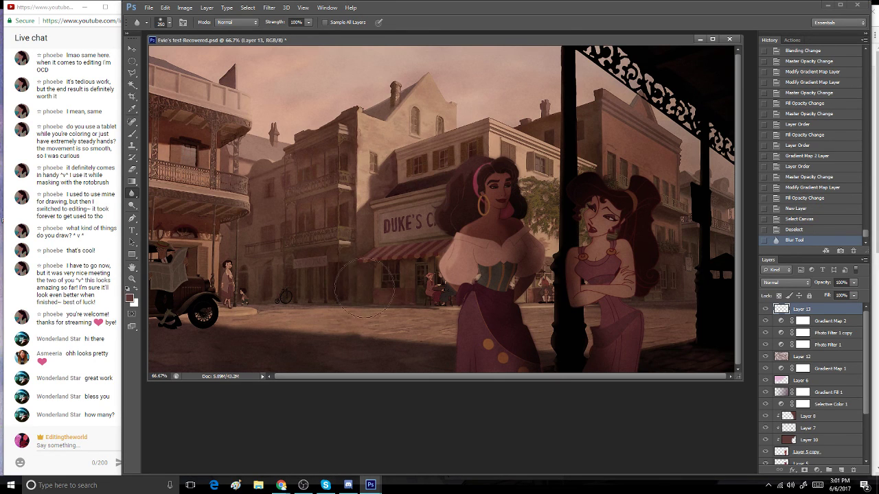
{"action": "mouse_move", "coordinate": [364, 288]}
{"action": "left_mouse_down"}
{"action": "mouse_move", "coordinate": [388, 275]}
{"action": "mouse_move", "coordinate": [432, 288]}
{"action": "mouse_move", "coordinate": [398, 281]}
{"action": "left_mouse_up"}
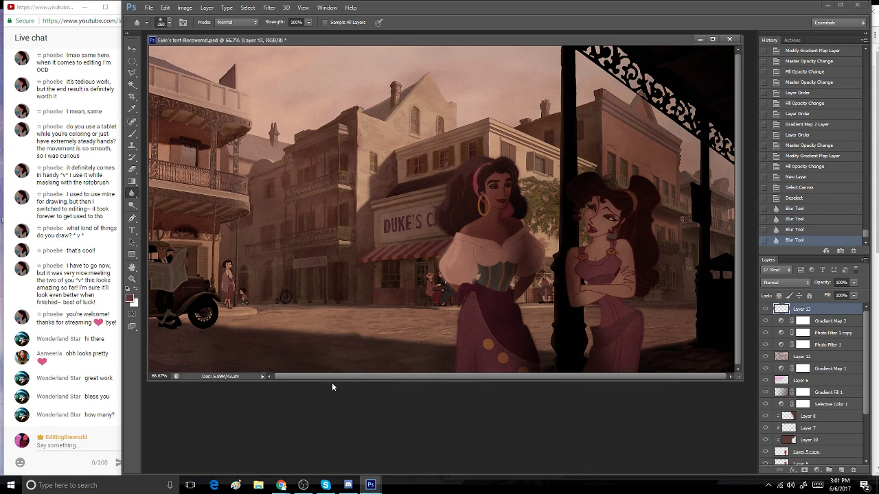
{"action": "key", "text": "ctrl+v"}
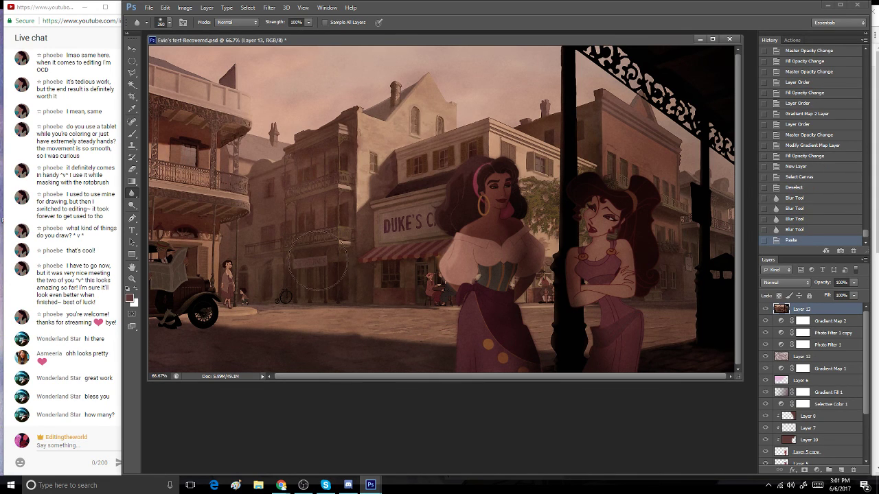
{"action": "mouse_move", "coordinate": [326, 278]}
{"action": "left_mouse_down"}
{"action": "mouse_move", "coordinate": [307, 295]}
{"action": "mouse_move", "coordinate": [268, 276]}
{"action": "mouse_move", "coordinate": [227, 311]}
{"action": "mouse_move", "coordinate": [233, 268]}
{"action": "mouse_move", "coordinate": [293, 244]}
{"action": "left_mouse_up"}
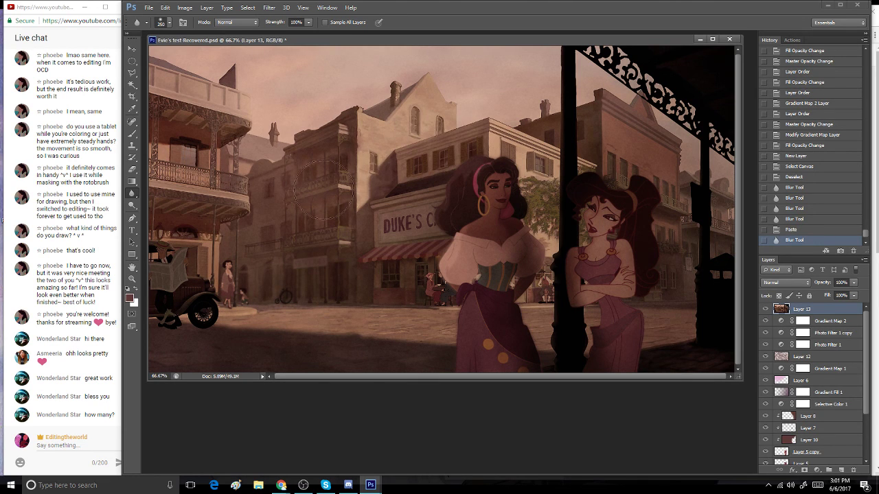
{"action": "mouse_move", "coordinate": [337, 190]}
{"action": "left_mouse_down"}
{"action": "mouse_move", "coordinate": [233, 175]}
{"action": "mouse_move", "coordinate": [256, 180]}
{"action": "mouse_move", "coordinate": [219, 153]}
{"action": "mouse_move", "coordinate": [260, 178]}
{"action": "mouse_move", "coordinate": [243, 118]}
{"action": "mouse_move", "coordinate": [271, 113]}
{"action": "left_mouse_up"}
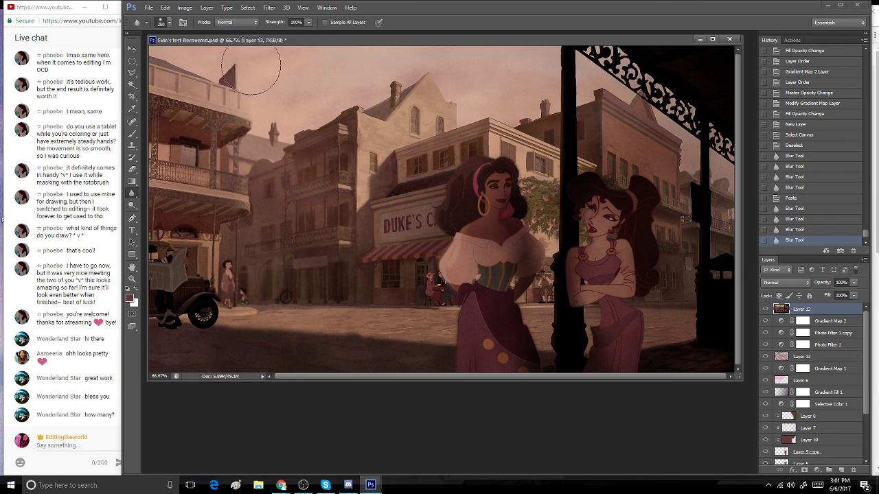
{"action": "mouse_move", "coordinate": [175, 108]}
{"action": "left_mouse_down"}
{"action": "mouse_move", "coordinate": [166, 155]}
{"action": "mouse_move", "coordinate": [208, 163]}
{"action": "mouse_move", "coordinate": [149, 289]}
{"action": "mouse_move", "coordinate": [206, 306]}
{"action": "left_mouse_up"}
{"action": "left_click", "coordinate": [803, 192]}
{"action": "left_click", "coordinate": [814, 138]}
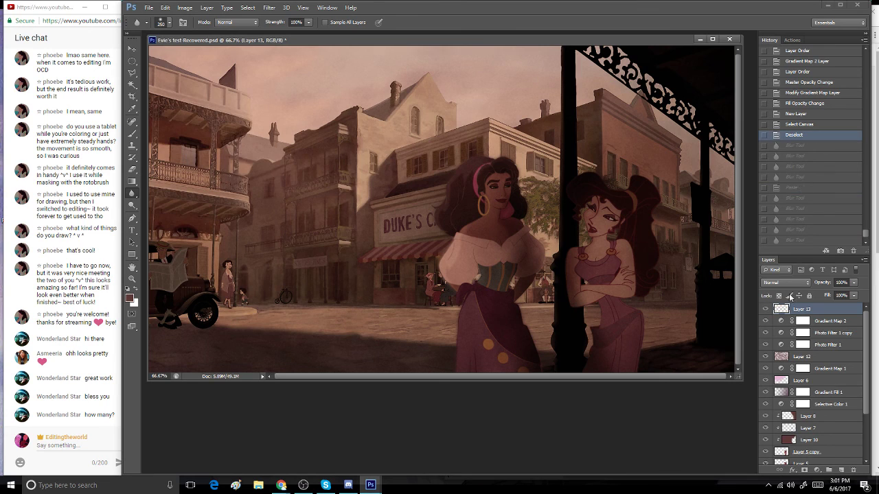
- Paste the merged copy of the scene into the empty Layer 13
{"action": "key", "text": "ctrl+v"}
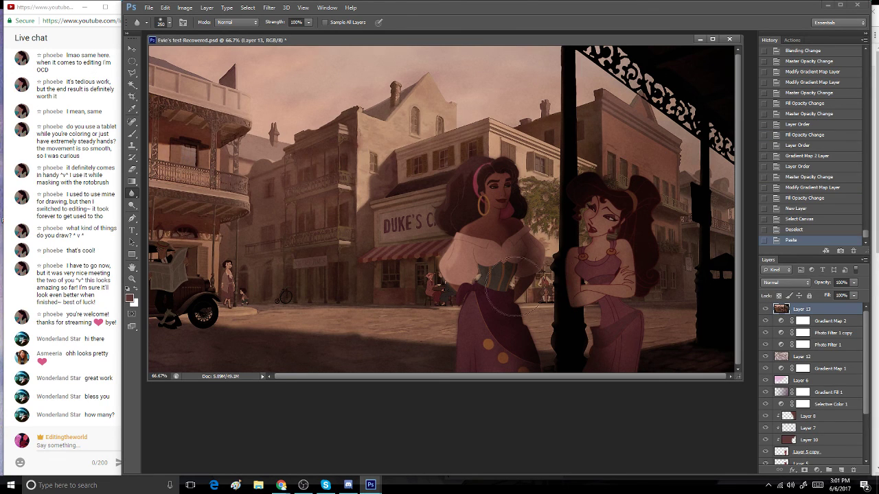
{"action": "left_click", "coordinate": [266, 7]}
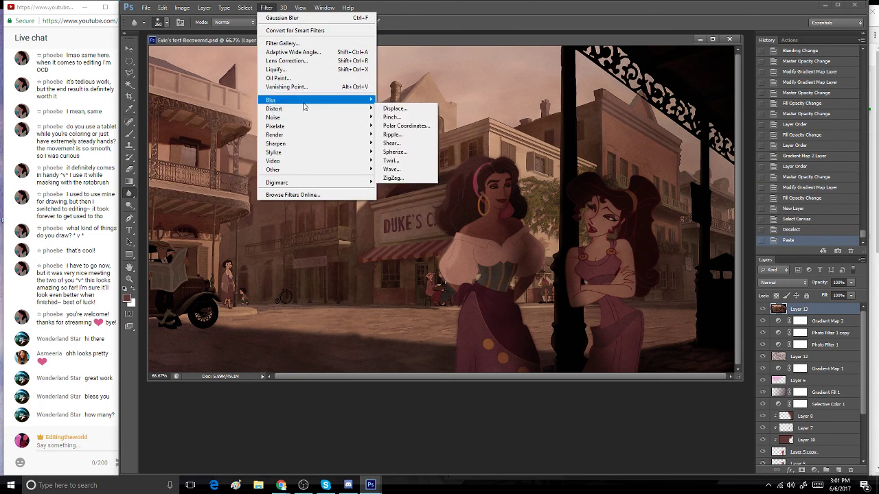
{"action": "mouse_move", "coordinate": [362, 101]}
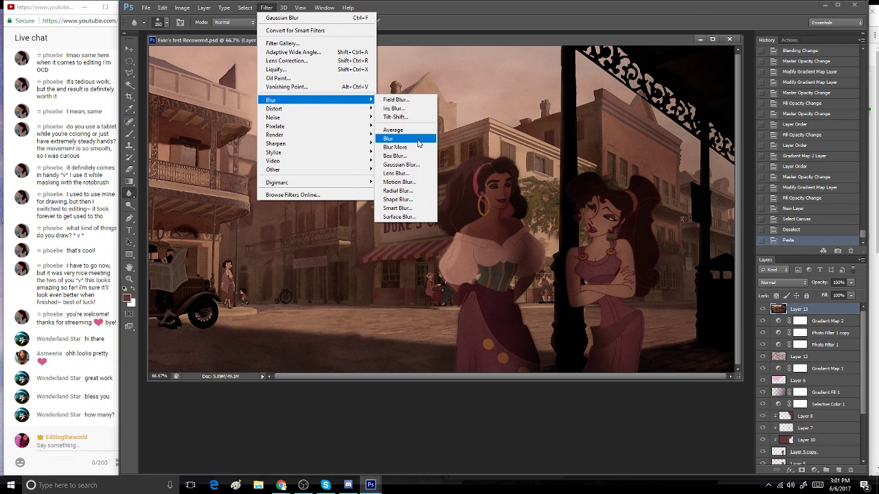
{"action": "left_click", "coordinate": [473, 11]}
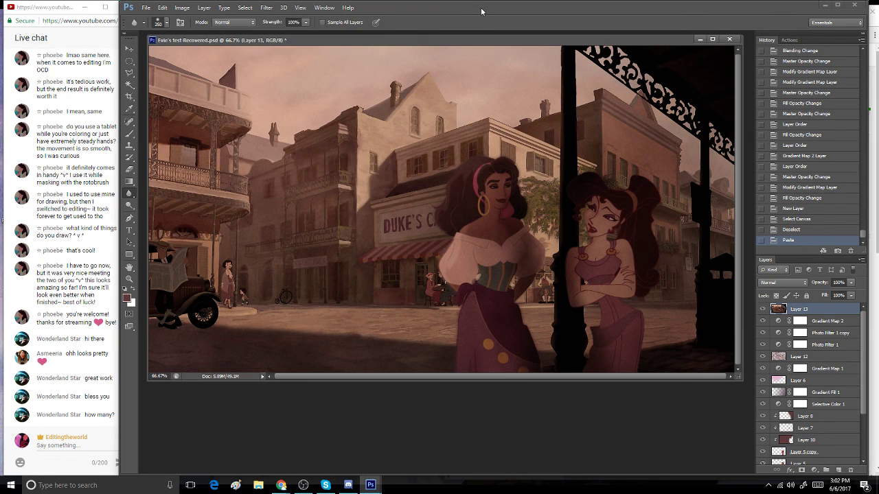
{"action": "left_click_drag", "start_coordinate": [479, 9], "coordinate": [489, 11]}
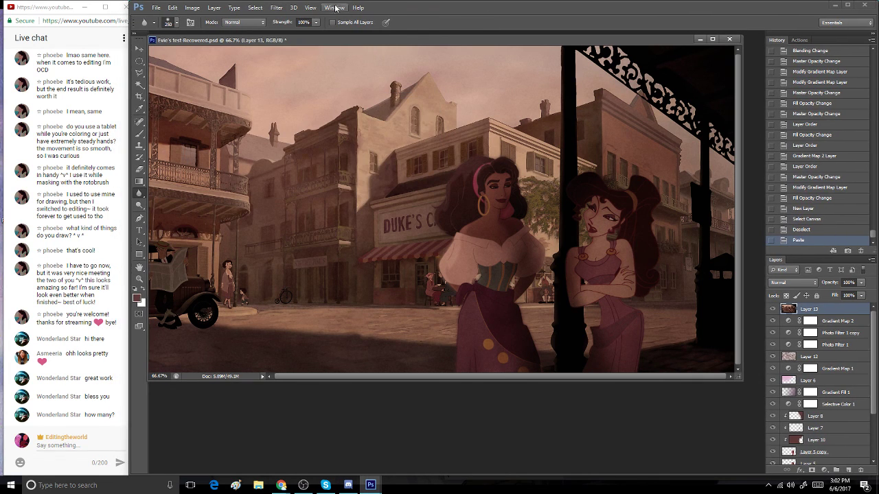
- Apply a Gaussian Blur with a radius of 2.8 pixels to the merged copy on Layer 13
{"action": "left_click", "coordinate": [277, 8]}
{"action": "mouse_move", "coordinate": [291, 100]}
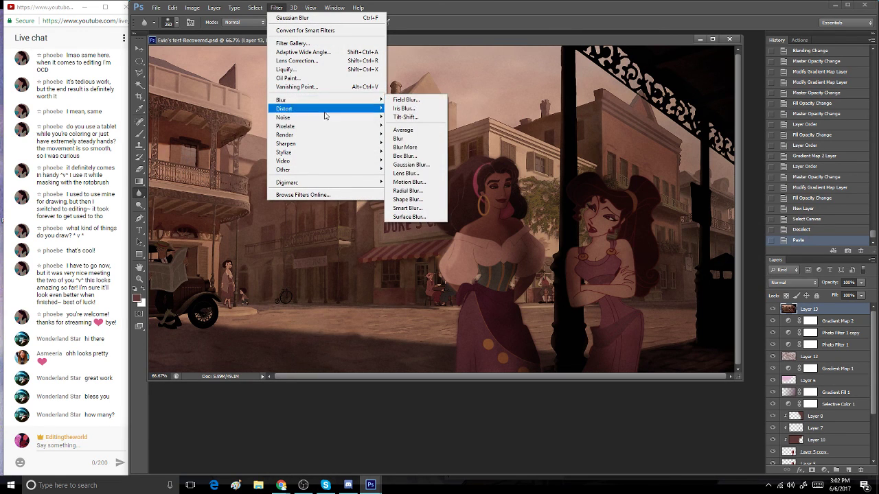
{"action": "left_click", "coordinate": [437, 169]}
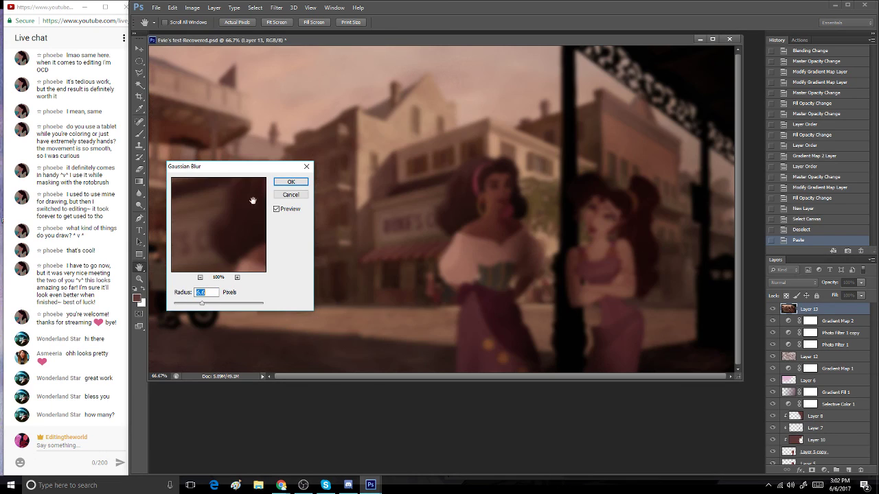
{"action": "left_click_drag", "start_coordinate": [229, 171], "coordinate": [335, 215]}
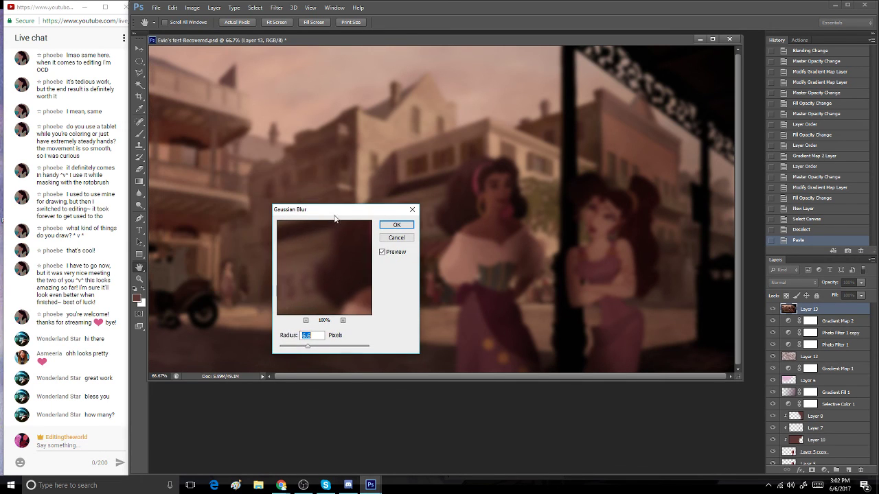
{"action": "left_click_drag", "start_coordinate": [294, 349], "coordinate": [296, 350]}
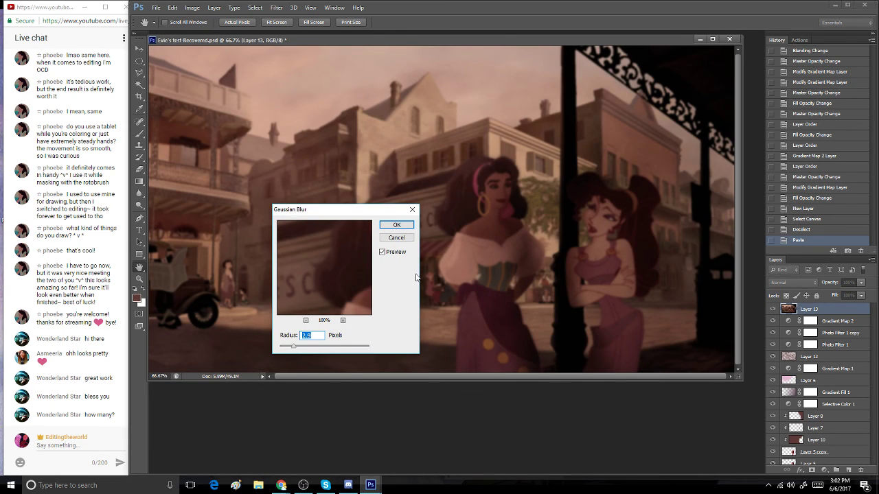
{"action": "left_click_drag", "start_coordinate": [372, 213], "coordinate": [444, 322]}
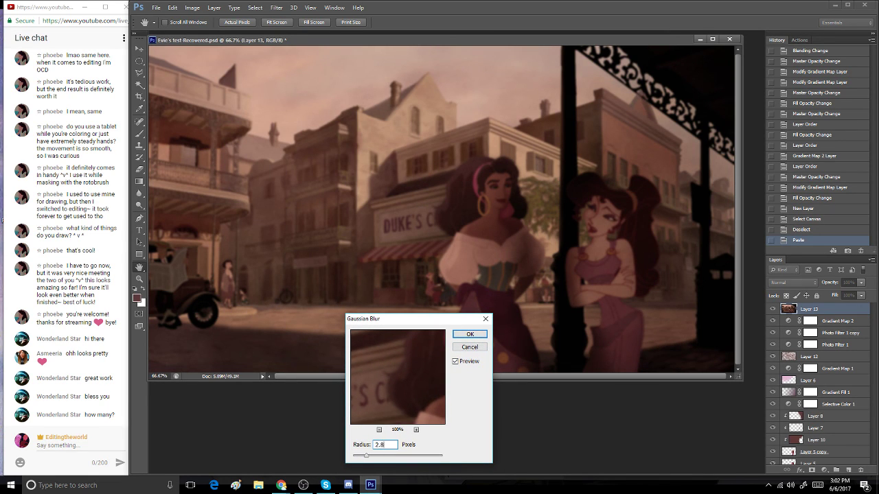
{"action": "key", "text": "Return"}
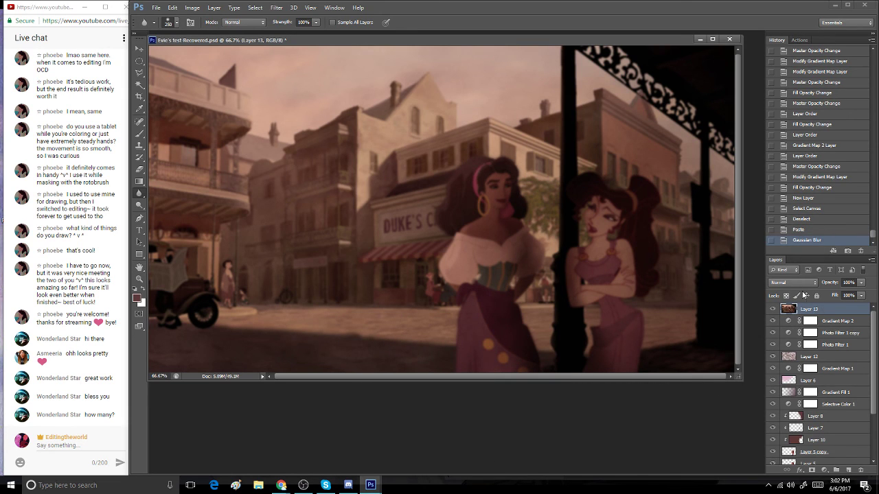
- Hide Layer 13, add a new layer above it, and paste the merged copy of the scene there
{"action": "left_click", "coordinate": [772, 310]}
{"action": "left_click", "coordinate": [846, 464]}
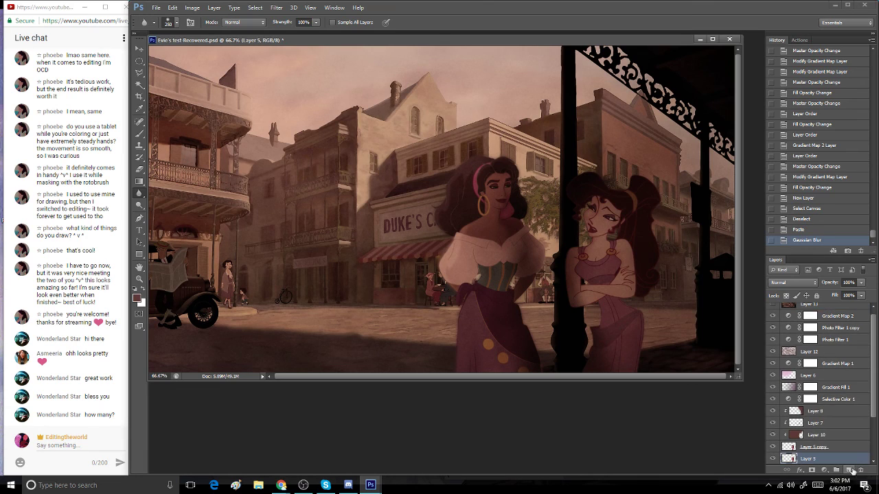
{"action": "left_click", "coordinate": [862, 305]}
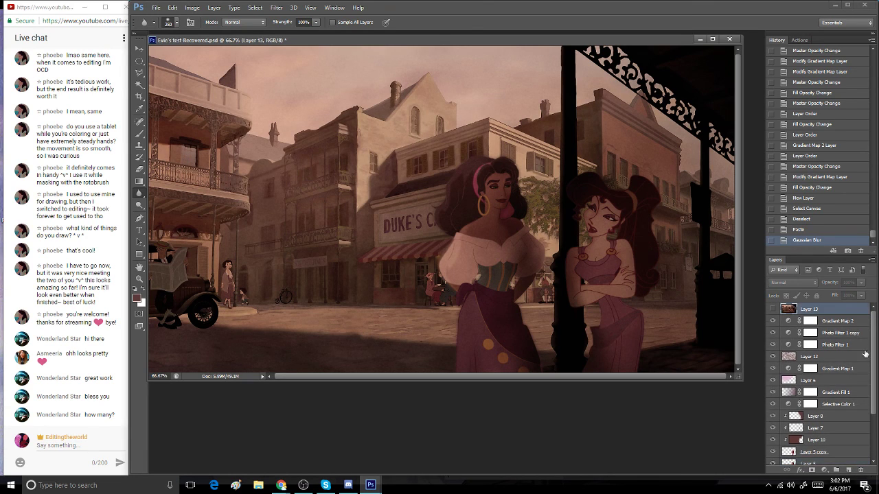
{"action": "left_click", "coordinate": [848, 470]}
{"action": "key", "text": "ctrl+v"}
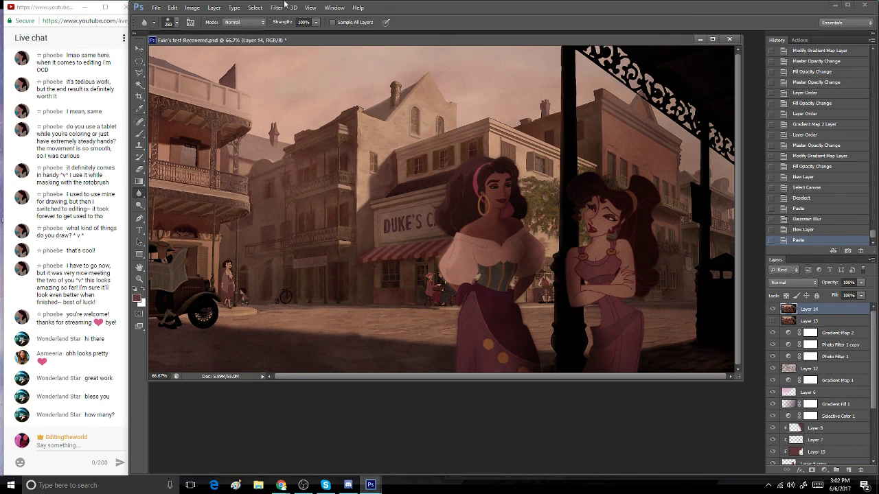
- Open Lens Blur for Layer 14 and set a More Accurate preview, a Pentagon (5) iris and a radius of 13
{"action": "left_click", "coordinate": [282, 7]}
{"action": "mouse_move", "coordinate": [344, 100]}
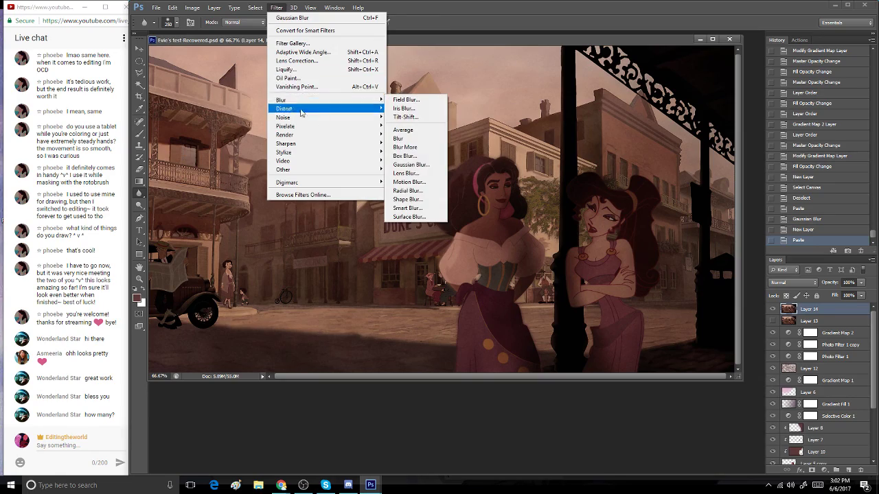
{"action": "left_click", "coordinate": [422, 173]}
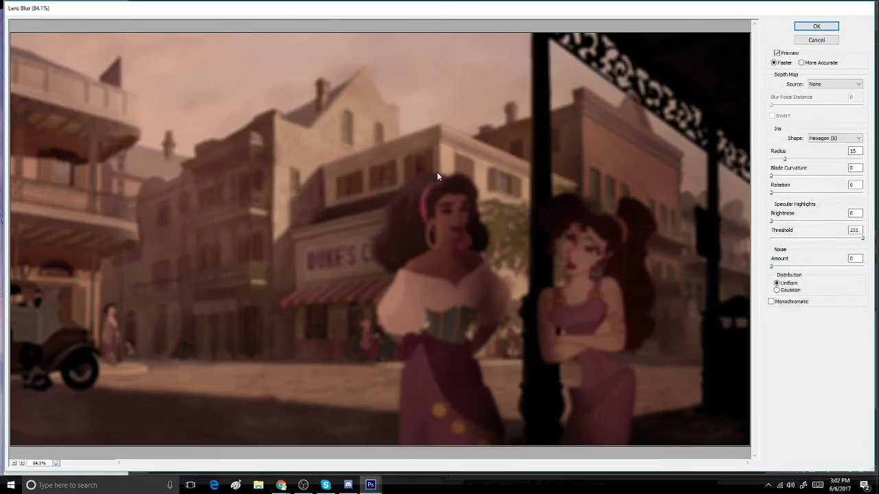
{"action": "left_click", "coordinate": [816, 63]}
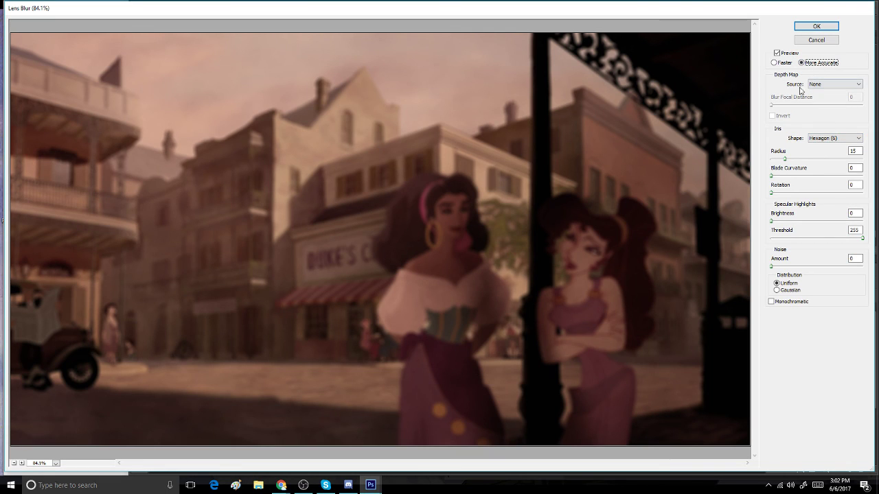
{"action": "left_click", "coordinate": [832, 138]}
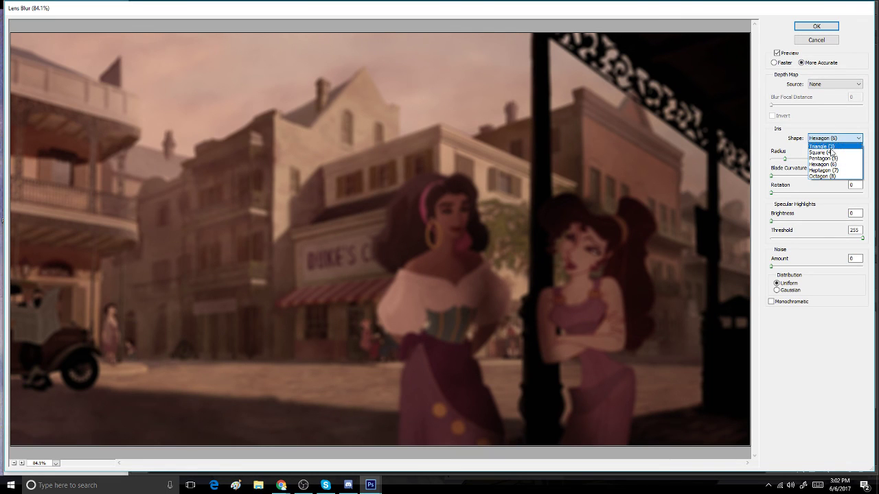
{"action": "left_click", "coordinate": [831, 153]}
{"action": "left_click", "coordinate": [834, 138]}
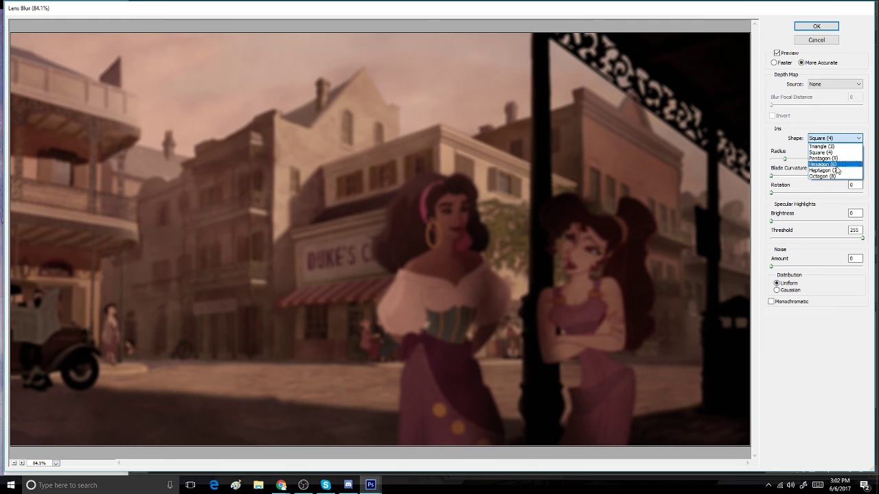
{"action": "left_click", "coordinate": [843, 165]}
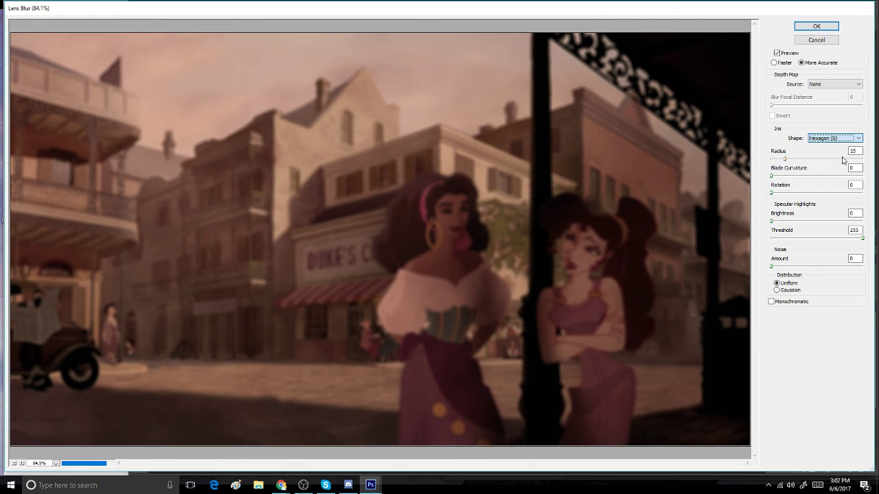
{"action": "left_click", "coordinate": [834, 138]}
{"action": "left_click", "coordinate": [837, 160]}
{"action": "mouse_move", "coordinate": [785, 159]}
{"action": "left_mouse_down"}
{"action": "mouse_move", "coordinate": [803, 159]}
{"action": "mouse_move", "coordinate": [782, 160]}
{"action": "left_mouse_up"}
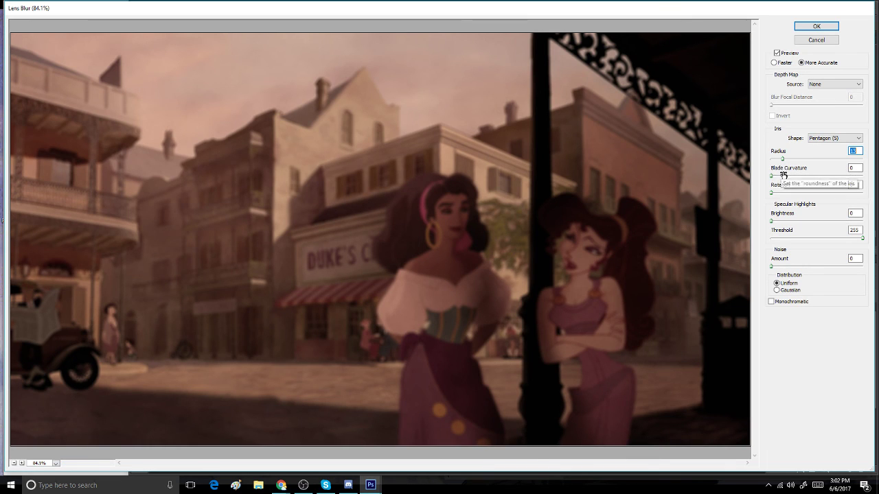
- Set the lens blur's blade curvature to 55, its rotation to 218 and the specular highlight brightness to 56
{"action": "left_click", "coordinate": [783, 176]}
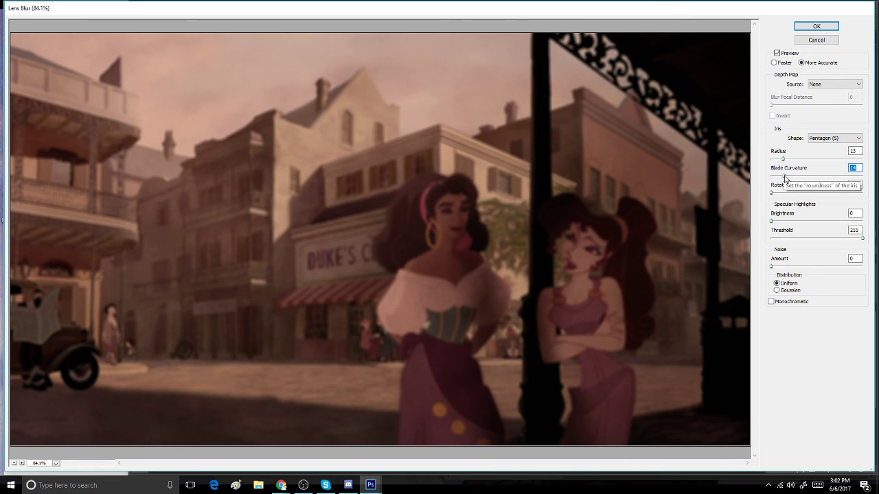
{"action": "left_click_drag", "start_coordinate": [785, 177], "coordinate": [820, 177]}
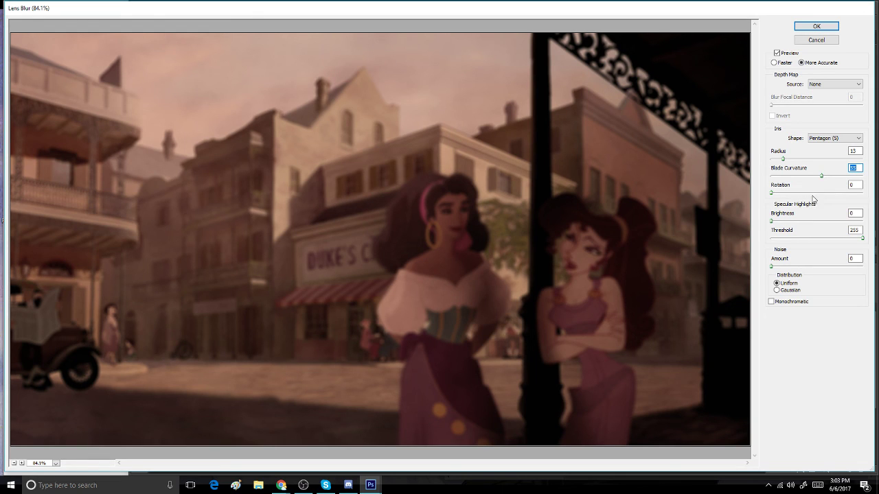
{"action": "left_click_drag", "start_coordinate": [771, 193], "coordinate": [775, 197]}
{"action": "left_click", "coordinate": [826, 194]}
{"action": "left_click_drag", "start_coordinate": [778, 221], "coordinate": [793, 226]}
{"action": "left_click", "coordinate": [822, 221]}
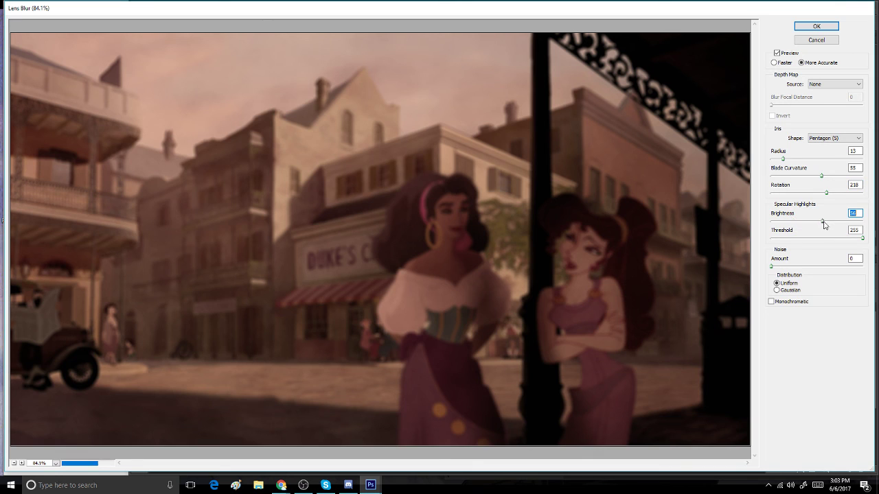
- Keep the highlight threshold at 255, add monochromatic Gaussian noise with an amount of 4, and apply the Lens Blur
{"action": "left_click", "coordinate": [860, 238]}
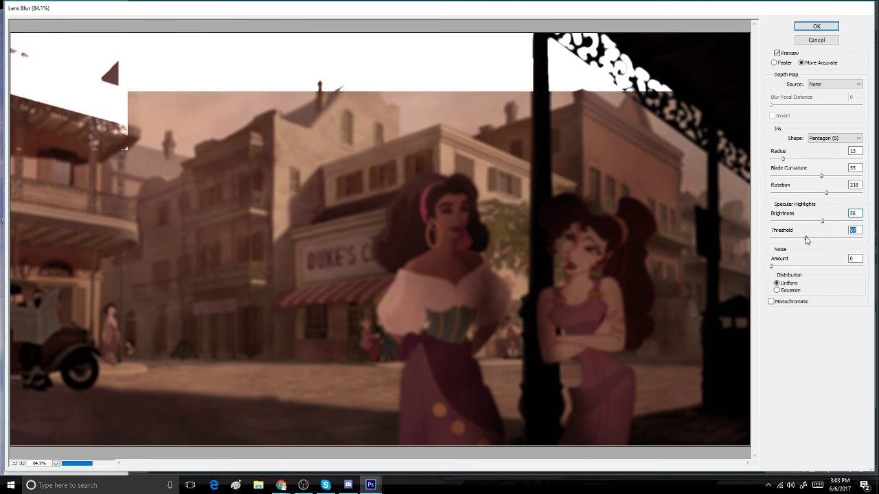
{"action": "left_click_drag", "start_coordinate": [807, 241], "coordinate": [863, 247]}
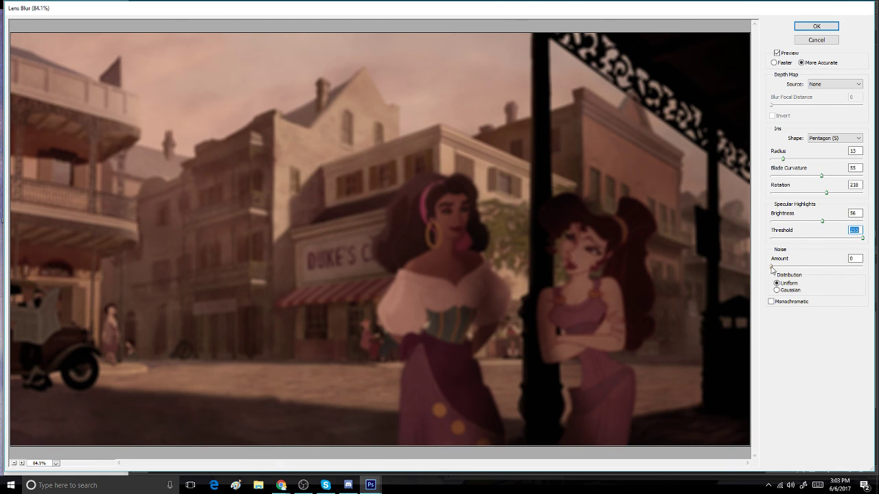
{"action": "mouse_move", "coordinate": [772, 267]}
{"action": "left_mouse_down"}
{"action": "mouse_move", "coordinate": [795, 267]}
{"action": "mouse_move", "coordinate": [775, 267]}
{"action": "left_mouse_up"}
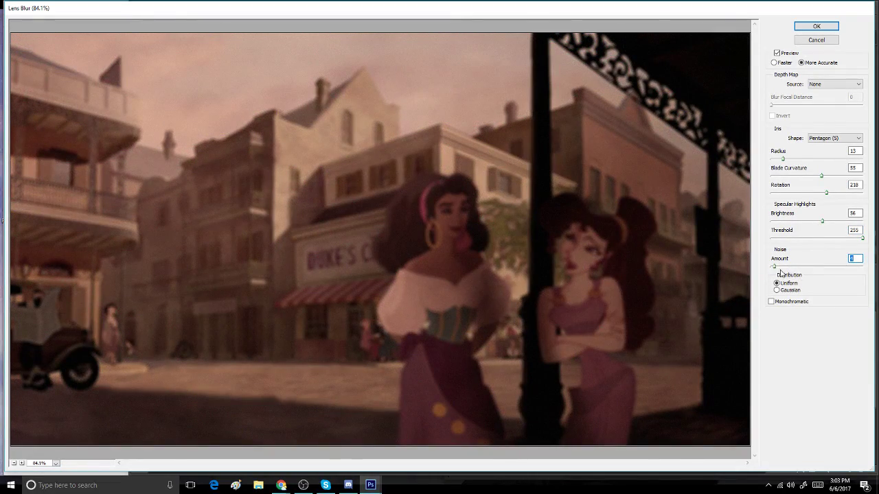
{"action": "left_click", "coordinate": [783, 291]}
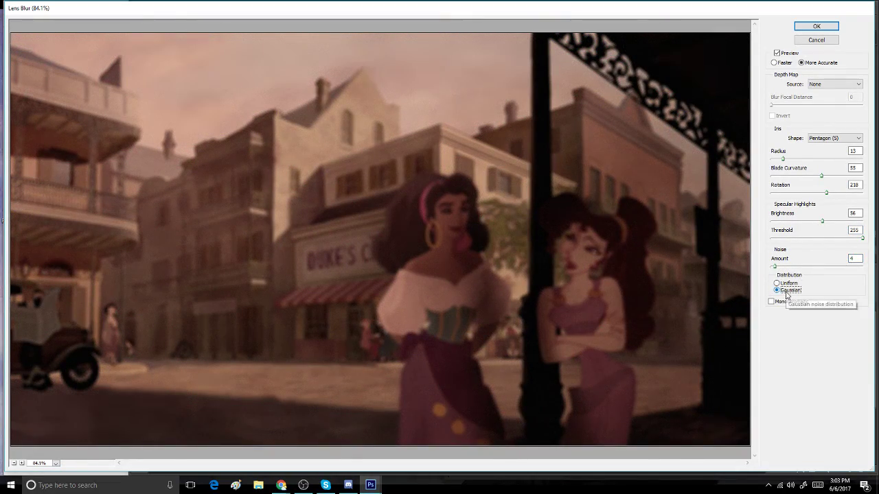
{"action": "left_click", "coordinate": [783, 304]}
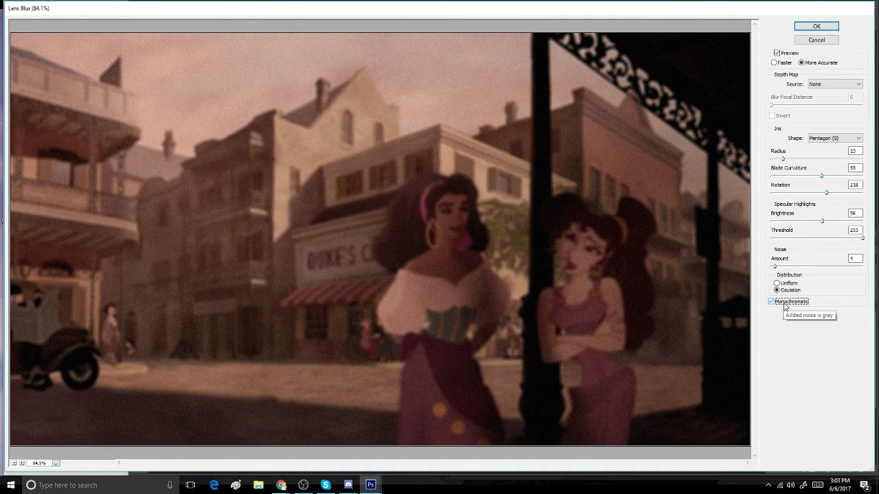
{"action": "left_click", "coordinate": [817, 26]}
- Delete the hidden Layer 13 and lower the opacity of the lens-blurred Layer 14 to 75%
{"action": "left_click", "coordinate": [861, 283]}
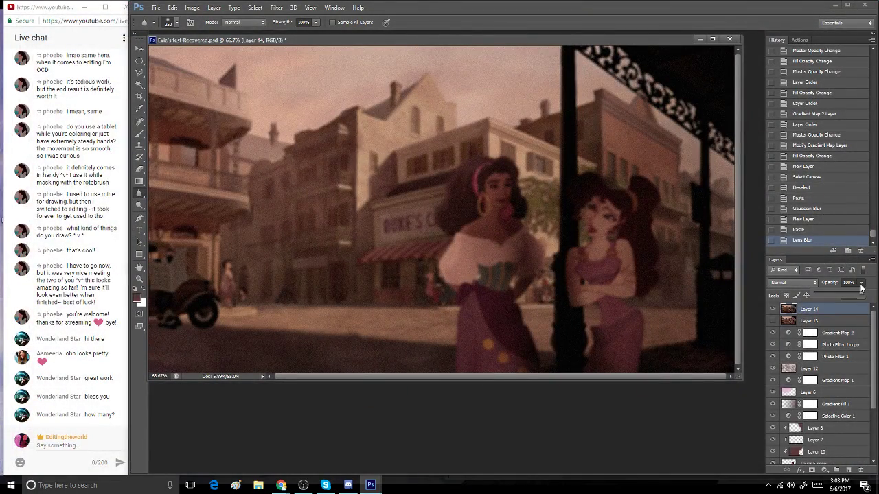
{"action": "left_click", "coordinate": [812, 320]}
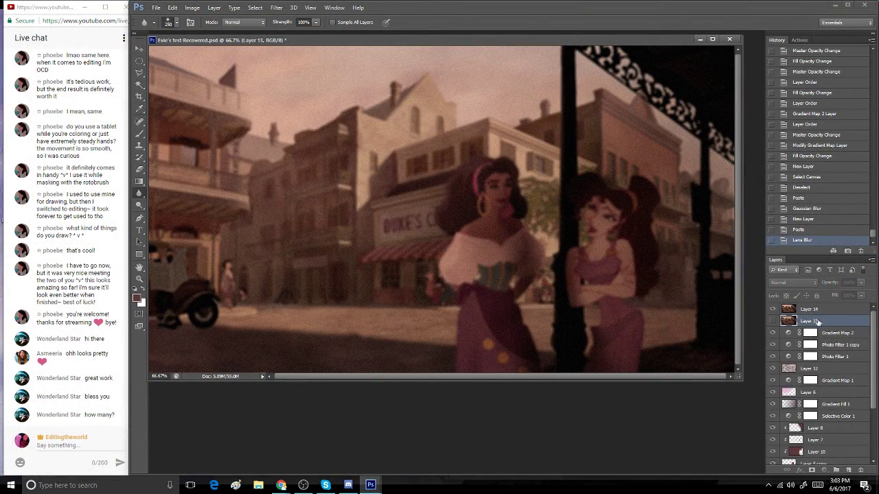
{"action": "key", "text": "Delete"}
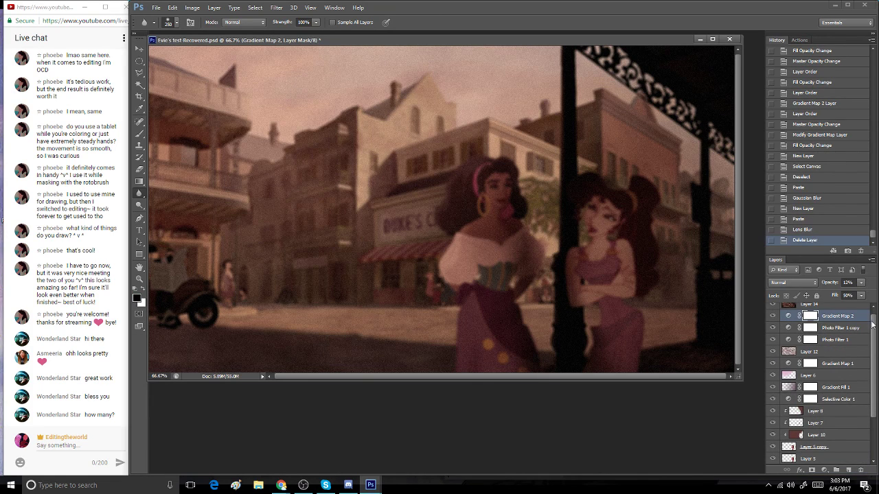
{"action": "key", "text": "alt+bracketright"}
{"action": "left_click_drag", "start_coordinate": [860, 283], "coordinate": [848, 298]}
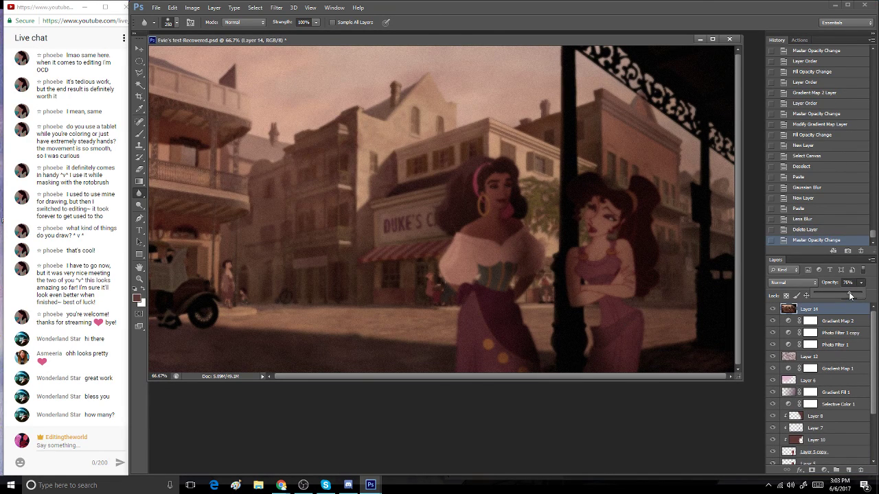
- Try erasing the blur over both women on Layer 14 with a 226 px Hard Round Eraser at 25% opacity
{"action": "left_click", "coordinate": [139, 169]}
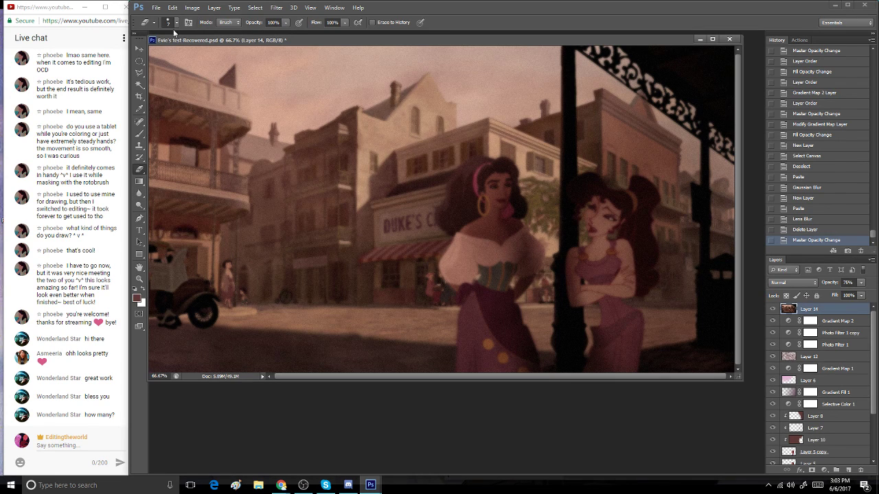
{"action": "left_click", "coordinate": [176, 23]}
{"action": "left_click", "coordinate": [191, 52]}
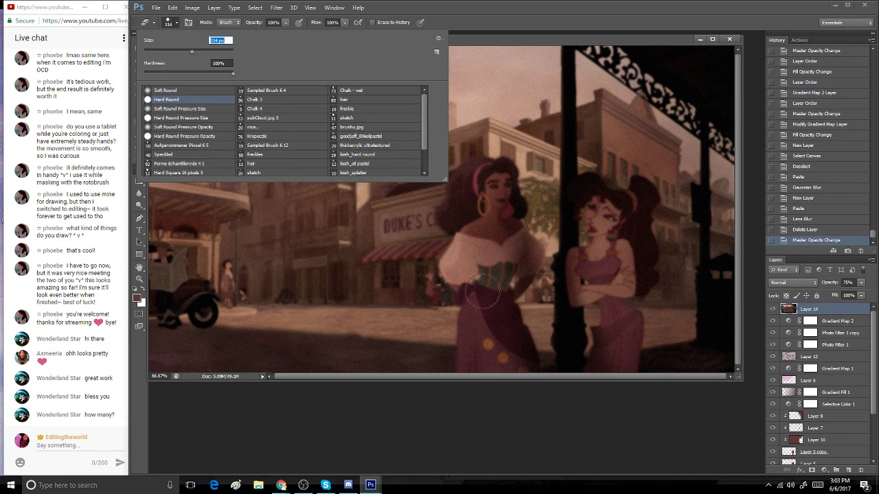
{"action": "left_click", "coordinate": [204, 52]}
{"action": "left_click", "coordinate": [285, 22]}
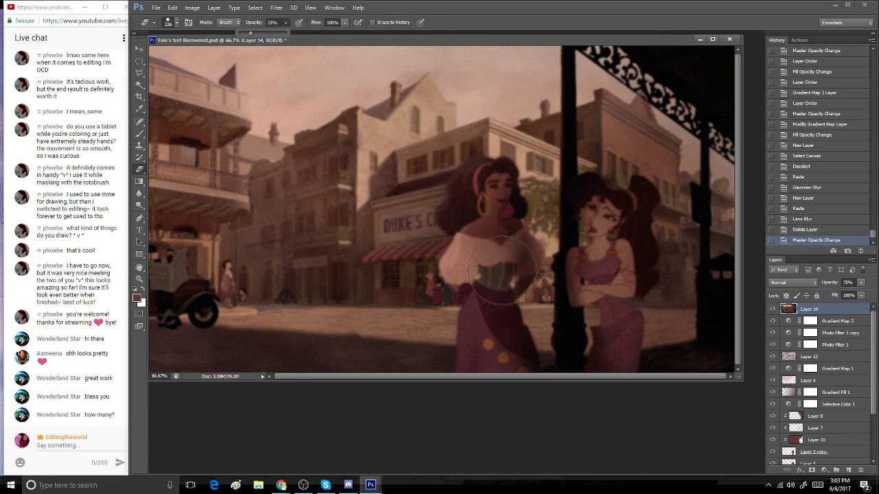
{"action": "left_click_drag", "start_coordinate": [500, 273], "coordinate": [515, 229]}
{"action": "mouse_move", "coordinate": [503, 198]}
{"action": "left_mouse_down"}
{"action": "mouse_move", "coordinate": [479, 197]}
{"action": "mouse_move", "coordinate": [478, 207]}
{"action": "mouse_move", "coordinate": [511, 223]}
{"action": "left_mouse_up"}
{"action": "mouse_move", "coordinate": [584, 206]}
{"action": "left_mouse_down"}
{"action": "mouse_move", "coordinate": [597, 220]}
{"action": "mouse_move", "coordinate": [574, 255]}
{"action": "left_mouse_up"}
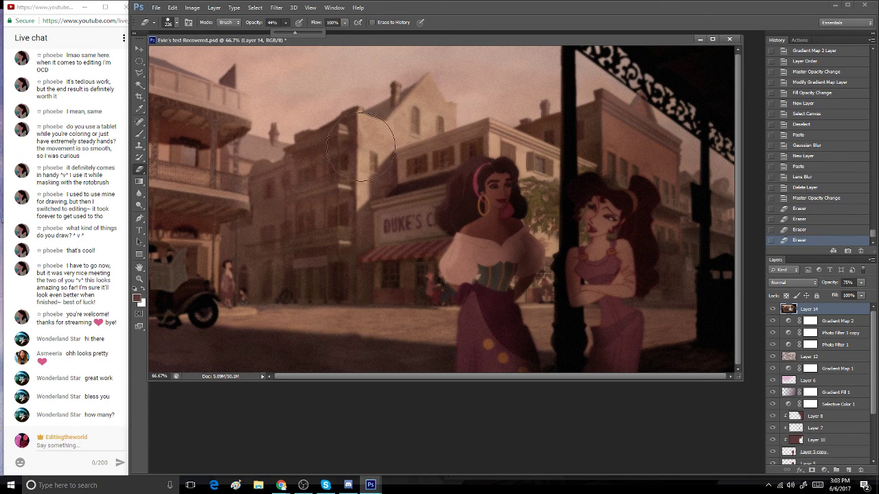
- Try erasing more blur over both women at 44% Eraser opacity, and revert to the Master Opacity Change history state
{"action": "left_click", "coordinate": [497, 269]}
{"action": "left_click_drag", "start_coordinate": [503, 201], "coordinate": [486, 199]}
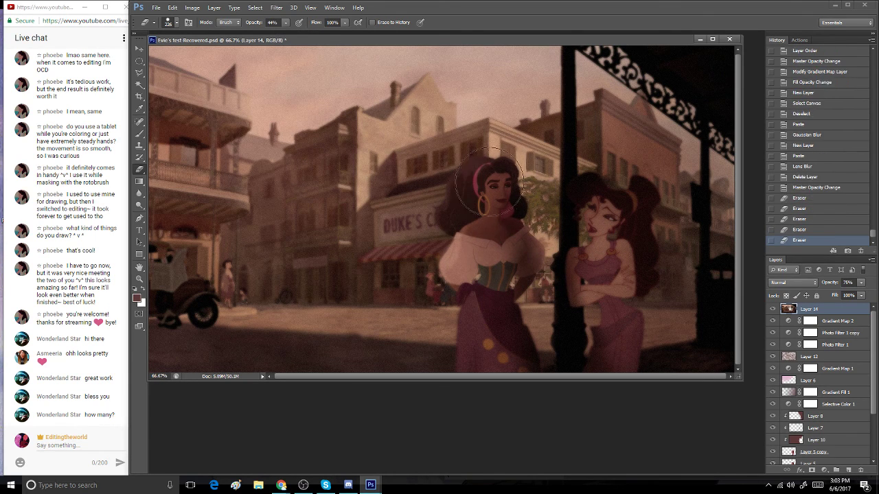
{"action": "mouse_move", "coordinate": [490, 254]}
{"action": "left_mouse_down"}
{"action": "mouse_move", "coordinate": [483, 301]}
{"action": "mouse_move", "coordinate": [499, 288]}
{"action": "mouse_move", "coordinate": [463, 270]}
{"action": "mouse_move", "coordinate": [520, 288]}
{"action": "left_mouse_up"}
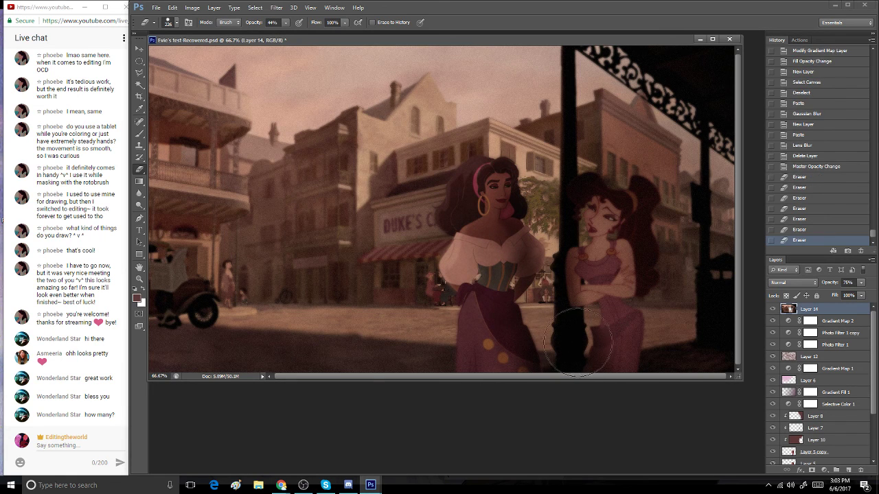
{"action": "mouse_move", "coordinate": [557, 343]}
{"action": "left_mouse_down"}
{"action": "mouse_move", "coordinate": [625, 332]}
{"action": "mouse_move", "coordinate": [619, 281]}
{"action": "left_mouse_up"}
{"action": "mouse_move", "coordinate": [589, 225]}
{"action": "left_mouse_down"}
{"action": "mouse_move", "coordinate": [628, 213]}
{"action": "mouse_move", "coordinate": [628, 221]}
{"action": "left_mouse_up"}
{"action": "mouse_move", "coordinate": [628, 229]}
{"action": "left_mouse_down"}
{"action": "mouse_move", "coordinate": [612, 292]}
{"action": "mouse_move", "coordinate": [594, 321]}
{"action": "left_mouse_up"}
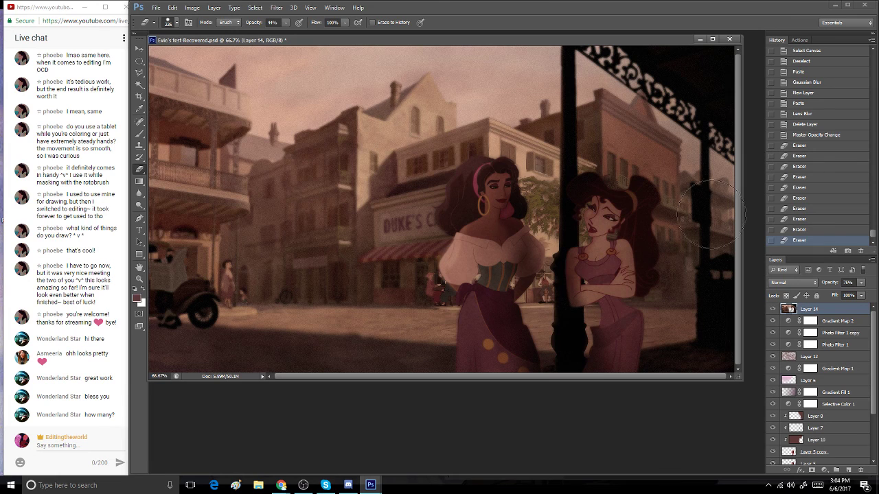
{"action": "left_click", "coordinate": [810, 136]}
- Try erasing the blur over the woman in the white blouse with a 125 px Eraser, first at 44% and then 75% opacity
{"action": "key", "text": "bracketleft"}
{"action": "key", "text": "bracketleft"}
{"action": "key", "text": "bracketleft"}
{"action": "key", "text": "bracketleft"}
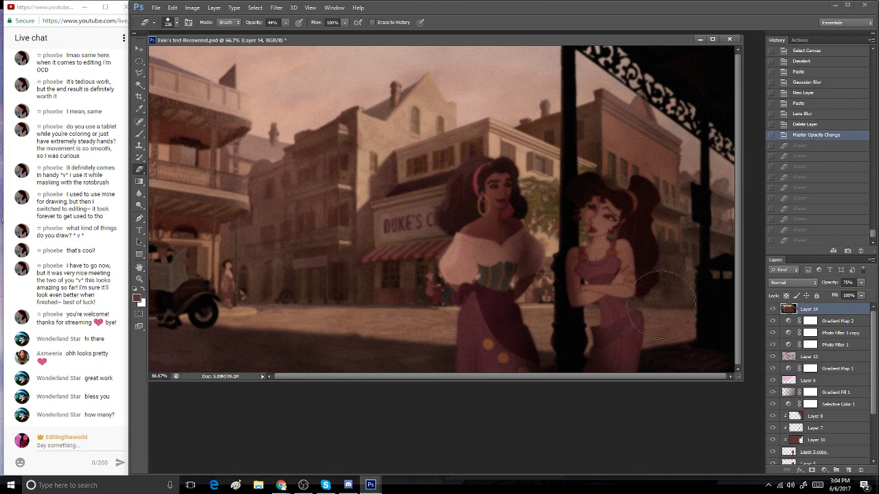
{"action": "mouse_move", "coordinate": [500, 244]}
{"action": "left_mouse_down"}
{"action": "mouse_move", "coordinate": [488, 292]}
{"action": "mouse_move", "coordinate": [510, 217]}
{"action": "left_mouse_up"}
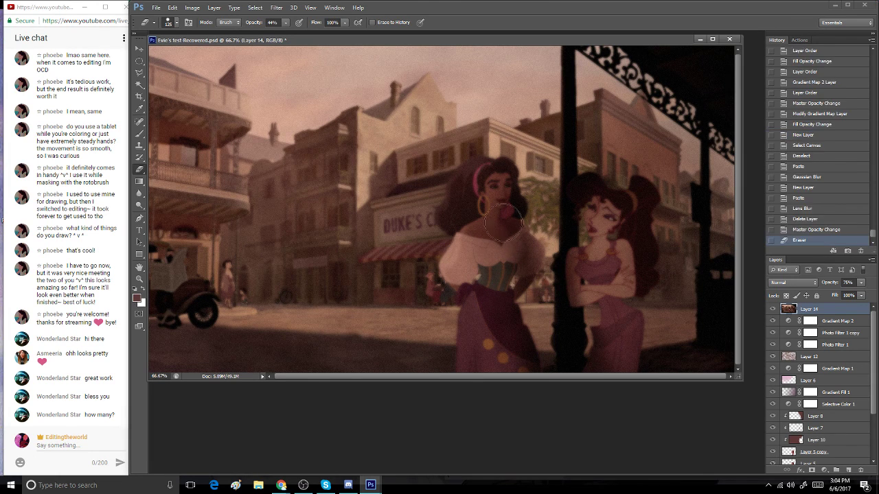
{"action": "left_click", "coordinate": [286, 22]}
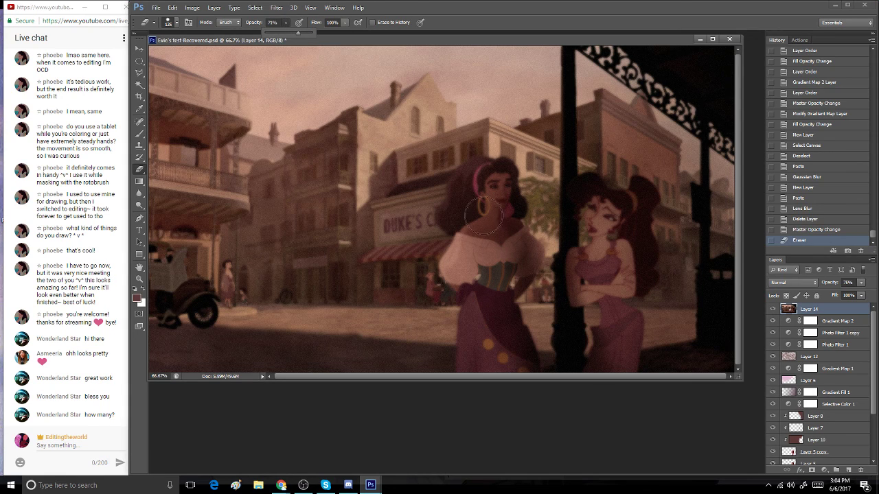
{"action": "left_click", "coordinate": [498, 187]}
{"action": "left_click_drag", "start_coordinate": [497, 187], "coordinate": [500, 206]}
{"action": "mouse_move", "coordinate": [496, 185]}
{"action": "left_mouse_down"}
{"action": "mouse_move", "coordinate": [469, 184]}
{"action": "mouse_move", "coordinate": [471, 220]}
{"action": "mouse_move", "coordinate": [461, 204]}
{"action": "mouse_move", "coordinate": [475, 202]}
{"action": "mouse_move", "coordinate": [471, 252]}
{"action": "mouse_move", "coordinate": [460, 266]}
{"action": "mouse_move", "coordinate": [494, 284]}
{"action": "mouse_move", "coordinate": [515, 252]}
{"action": "mouse_move", "coordinate": [535, 269]}
{"action": "mouse_move", "coordinate": [496, 365]}
{"action": "mouse_move", "coordinate": [477, 343]}
{"action": "mouse_move", "coordinate": [516, 343]}
{"action": "left_mouse_up"}
{"action": "left_click_drag", "start_coordinate": [516, 343], "coordinate": [511, 320]}
- Try erasing the blur over the woman with crossed arms and the other's bodice, and revert to the Master Opacity Change history state
{"action": "mouse_move", "coordinate": [608, 350]}
{"action": "left_mouse_down"}
{"action": "mouse_move", "coordinate": [628, 343]}
{"action": "mouse_move", "coordinate": [621, 336]}
{"action": "left_mouse_up"}
{"action": "mouse_move", "coordinate": [591, 255]}
{"action": "left_mouse_down"}
{"action": "mouse_move", "coordinate": [611, 223]}
{"action": "mouse_move", "coordinate": [584, 188]}
{"action": "mouse_move", "coordinate": [629, 221]}
{"action": "mouse_move", "coordinate": [636, 197]}
{"action": "mouse_move", "coordinate": [641, 211]}
{"action": "mouse_move", "coordinate": [622, 235]}
{"action": "mouse_move", "coordinate": [631, 193]}
{"action": "mouse_move", "coordinate": [627, 235]}
{"action": "mouse_move", "coordinate": [637, 274]}
{"action": "left_mouse_up"}
{"action": "mouse_move", "coordinate": [588, 257]}
{"action": "left_mouse_down"}
{"action": "mouse_move", "coordinate": [595, 304]}
{"action": "mouse_move", "coordinate": [607, 256]}
{"action": "mouse_move", "coordinate": [617, 304]}
{"action": "mouse_move", "coordinate": [609, 356]}
{"action": "mouse_move", "coordinate": [626, 337]}
{"action": "mouse_move", "coordinate": [609, 215]}
{"action": "left_mouse_up"}
{"action": "left_click", "coordinate": [609, 215]}
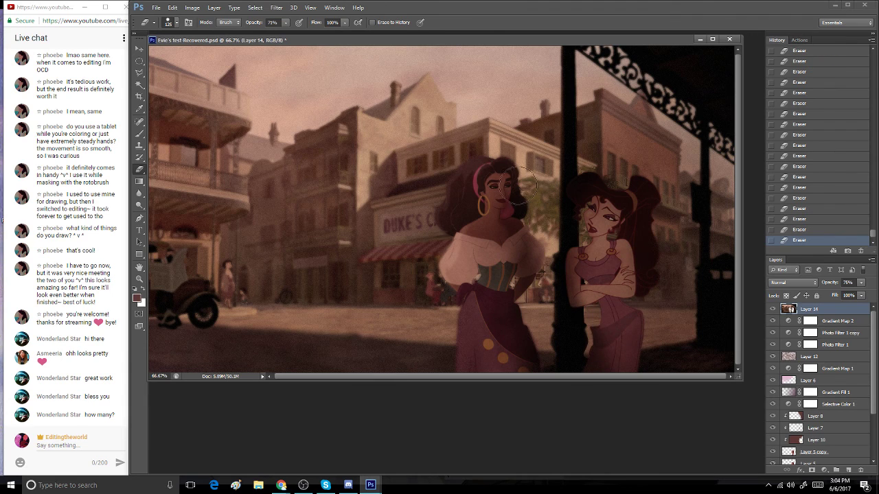
{"action": "mouse_move", "coordinate": [498, 256]}
{"action": "left_mouse_down"}
{"action": "mouse_move", "coordinate": [514, 275]}
{"action": "mouse_move", "coordinate": [498, 269]}
{"action": "mouse_move", "coordinate": [503, 353]}
{"action": "mouse_move", "coordinate": [499, 244]}
{"action": "mouse_move", "coordinate": [514, 246]}
{"action": "mouse_move", "coordinate": [512, 277]}
{"action": "left_mouse_up"}
{"action": "left_click", "coordinate": [872, 48]}
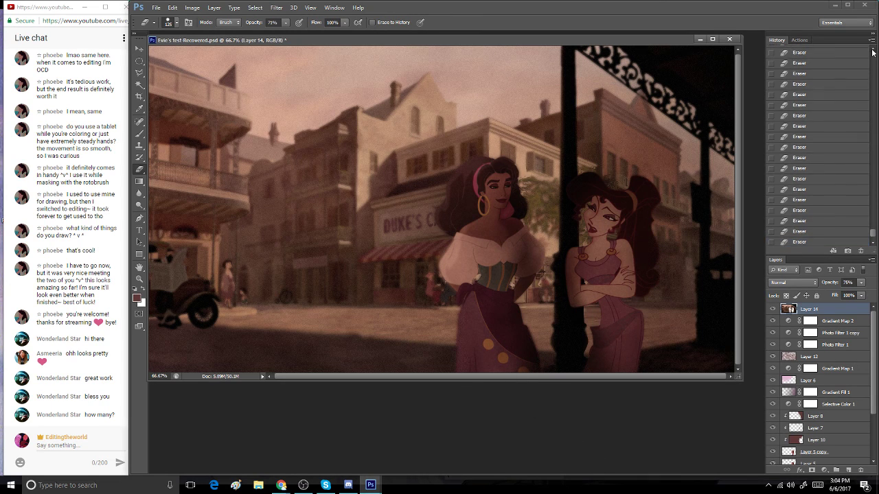
{"action": "left_click", "coordinate": [872, 50]}
{"action": "left_click", "coordinate": [826, 87]}
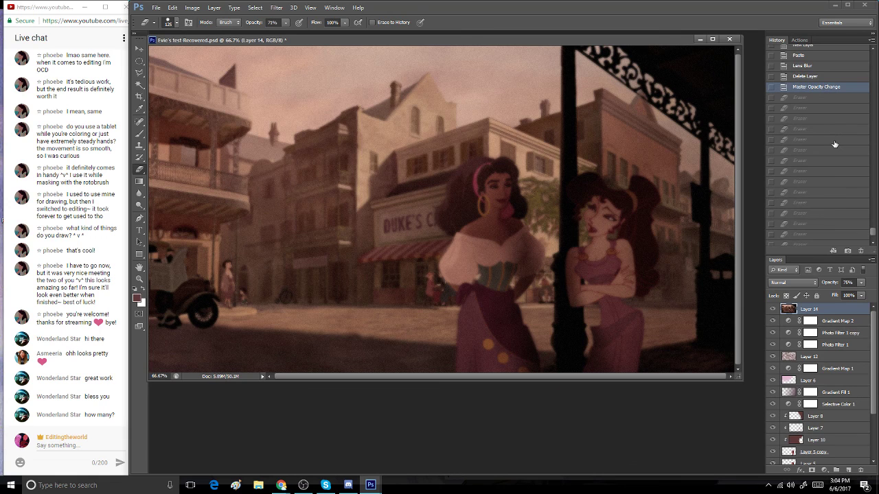
- Add a layer mask to Layer 14 and set up a smaller Soft Round brush at 55% opacity
{"action": "left_click", "coordinate": [812, 470]}
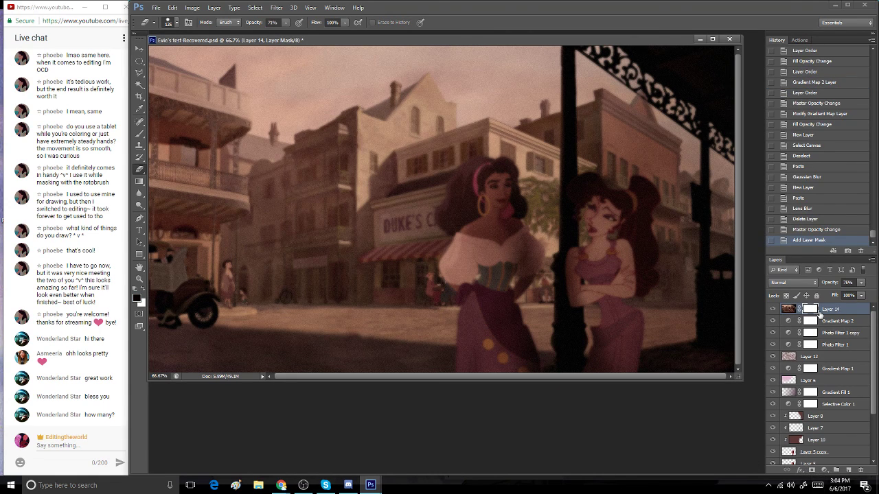
{"action": "left_click", "coordinate": [140, 134]}
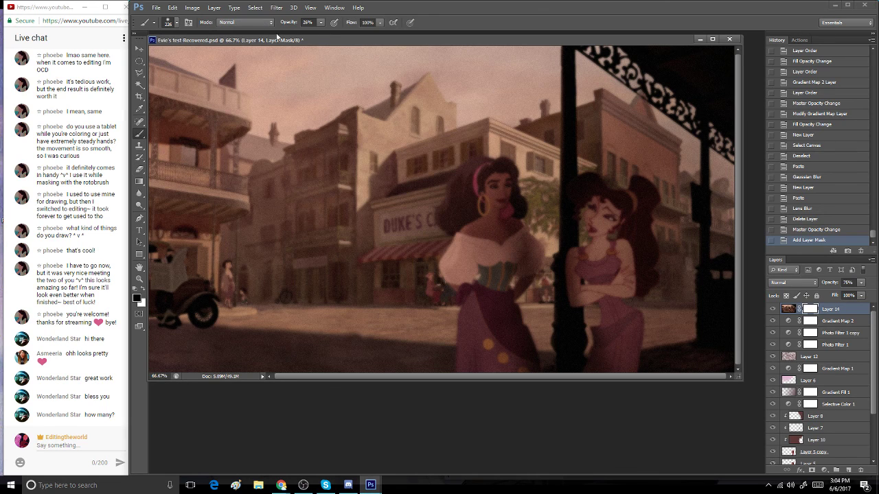
{"action": "left_click", "coordinate": [321, 23]}
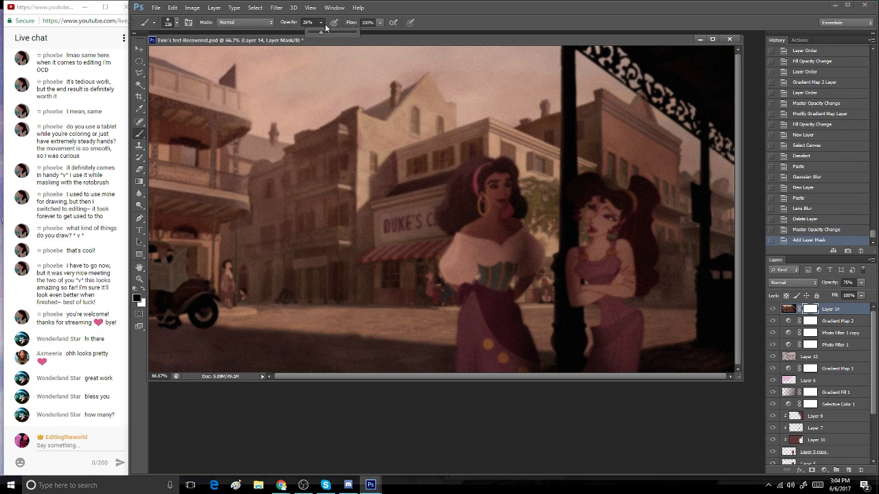
{"action": "left_click", "coordinate": [177, 24]}
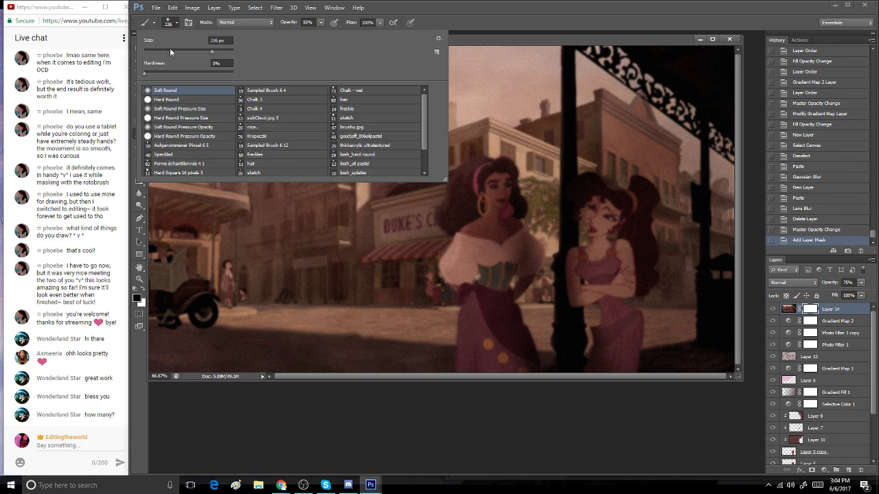
{"action": "left_click", "coordinate": [170, 50]}
- Mask out the blur over the white-bloused woman's face, neck and hair with a black brush enlarged to 90 and then 100 px
{"action": "left_click", "coordinate": [500, 213]}
{"action": "mouse_move", "coordinate": [500, 213]}
{"action": "left_mouse_down"}
{"action": "mouse_move", "coordinate": [499, 200]}
{"action": "mouse_move", "coordinate": [500, 216]}
{"action": "left_mouse_up"}
{"action": "key", "text": "]"}
{"action": "key", "text": "]"}
{"action": "key", "text": "]"}
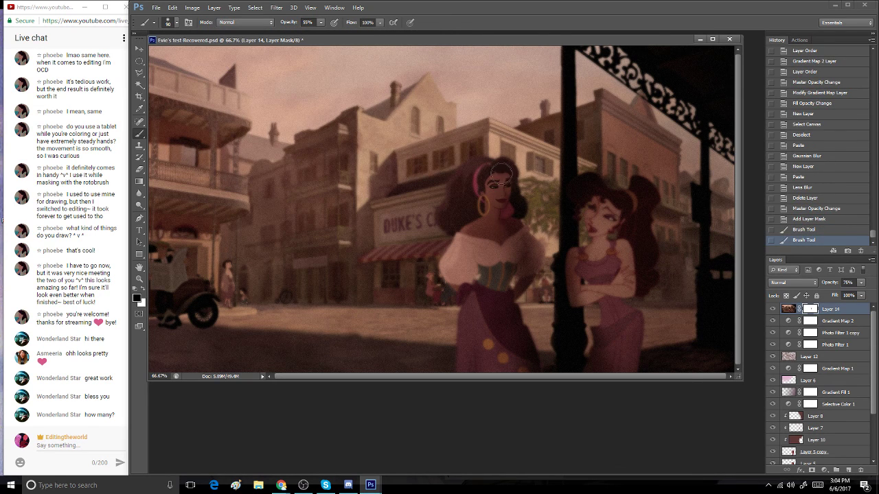
{"action": "left_click", "coordinate": [509, 213]}
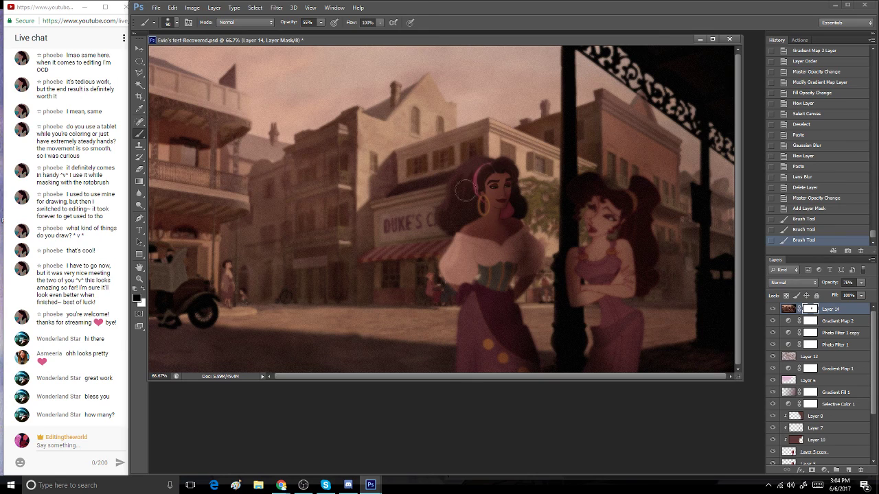
{"action": "left_click", "coordinate": [502, 237]}
{"action": "key", "text": "]"}
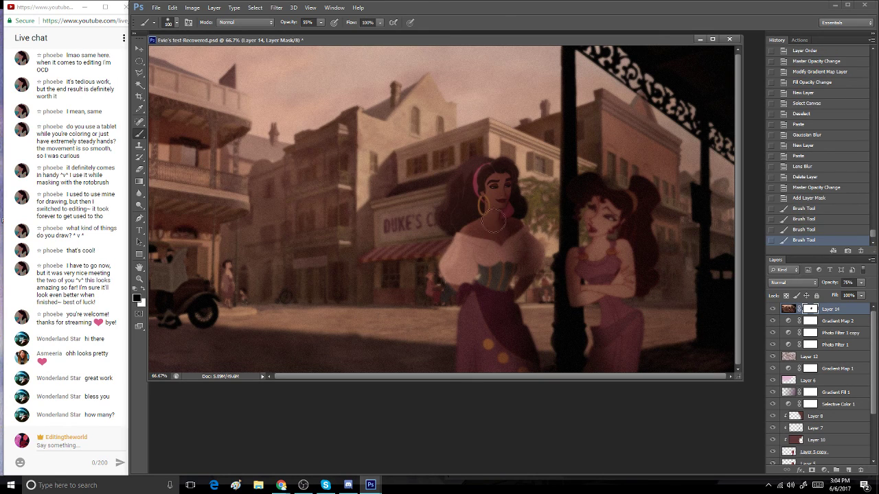
{"action": "left_click", "coordinate": [479, 214]}
- Raise the brush opacity to 74% and mask out the blur over the white-bloused woman's bodice and skirt
{"action": "left_click", "coordinate": [321, 22]}
{"action": "left_click_drag", "start_coordinate": [324, 28], "coordinate": [330, 34]}
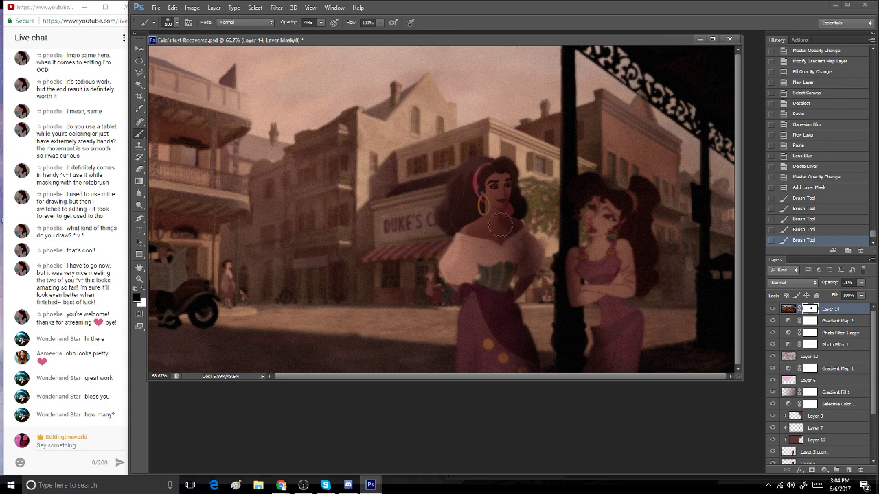
{"action": "mouse_move", "coordinate": [498, 262]}
{"action": "left_mouse_down"}
{"action": "mouse_move", "coordinate": [493, 284]}
{"action": "mouse_move", "coordinate": [509, 247]}
{"action": "mouse_move", "coordinate": [534, 258]}
{"action": "mouse_move", "coordinate": [523, 281]}
{"action": "mouse_move", "coordinate": [484, 294]}
{"action": "mouse_move", "coordinate": [480, 330]}
{"action": "mouse_move", "coordinate": [502, 360]}
{"action": "mouse_move", "coordinate": [507, 315]}
{"action": "mouse_move", "coordinate": [521, 370]}
{"action": "mouse_move", "coordinate": [504, 347]}
{"action": "mouse_move", "coordinate": [480, 343]}
{"action": "mouse_move", "coordinate": [483, 313]}
{"action": "mouse_move", "coordinate": [500, 348]}
{"action": "left_mouse_up"}
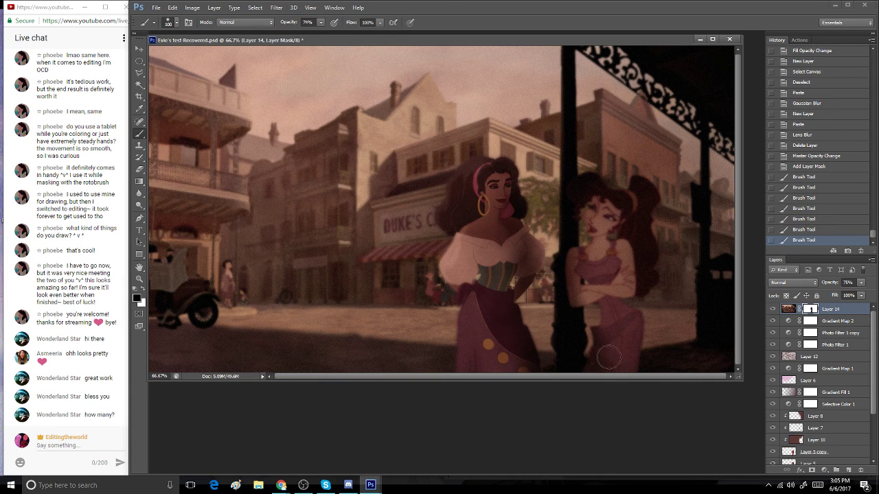
- Mask out the blur over the dress, crossed arms and bodice of the woman by the post
{"action": "left_click_drag", "start_coordinate": [625, 356], "coordinate": [618, 319]}
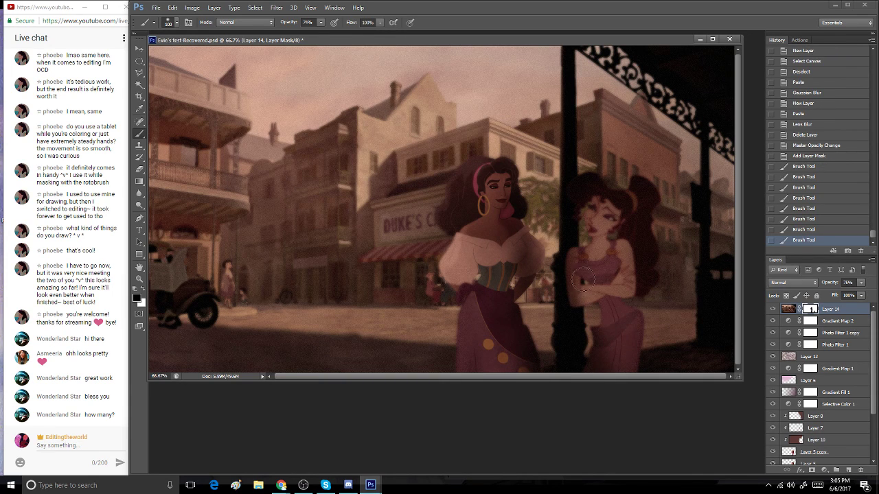
{"action": "key", "text": "bracketright"}
{"action": "key", "text": "bracketleft"}
{"action": "key", "text": "bracketleft"}
{"action": "mouse_move", "coordinate": [593, 247]}
{"action": "left_mouse_down"}
{"action": "mouse_move", "coordinate": [595, 218]}
{"action": "mouse_move", "coordinate": [607, 203]}
{"action": "mouse_move", "coordinate": [587, 184]}
{"action": "mouse_move", "coordinate": [574, 218]}
{"action": "left_mouse_up"}
- Reduce the brush to 40 px and mask out the blur over the face of the woman with crossed arms
{"action": "key", "text": "bracketleft"}
{"action": "key", "text": "bracketleft"}
{"action": "key", "text": "bracketleft"}
{"action": "key", "text": "bracketleft"}
{"action": "key", "text": "bracketleft"}
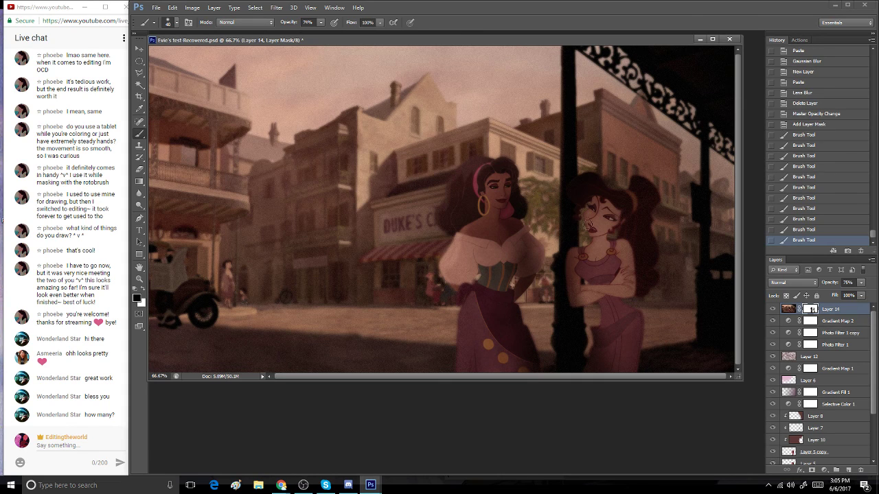
{"action": "left_click", "coordinate": [593, 219]}
{"action": "left_click", "coordinate": [616, 214]}
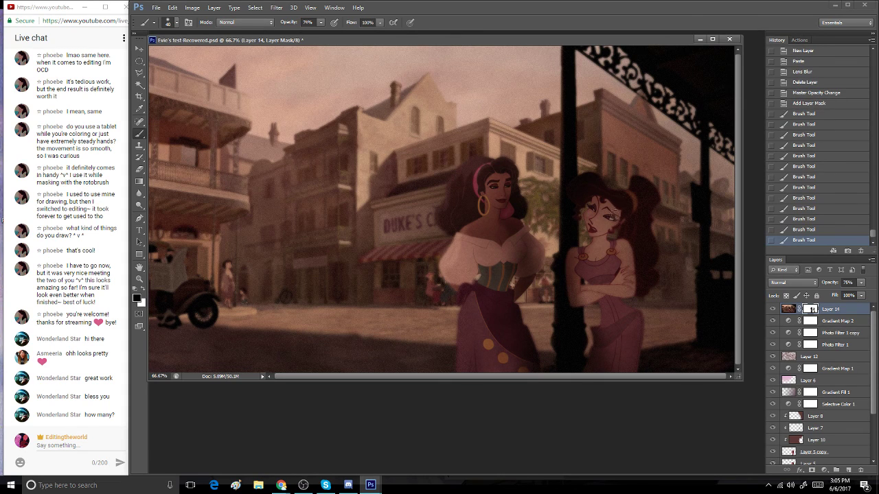
- Mask out the remaining blur over the crossed-arms woman's hair, arms and skirt with a 50 px and then 70 px brush
{"action": "key", "text": "bracketright"}
{"action": "mouse_move", "coordinate": [633, 202]}
{"action": "left_mouse_down"}
{"action": "mouse_move", "coordinate": [635, 192]}
{"action": "mouse_move", "coordinate": [648, 195]}
{"action": "mouse_move", "coordinate": [631, 227]}
{"action": "mouse_move", "coordinate": [625, 210]}
{"action": "left_mouse_up"}
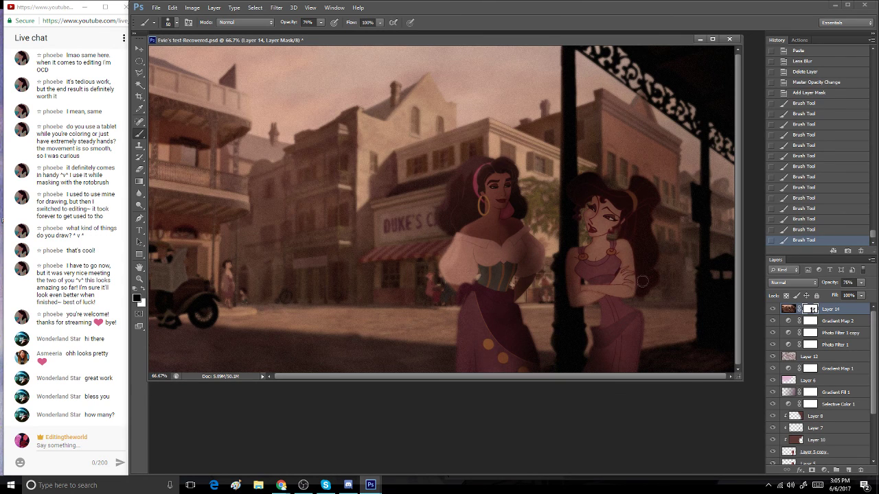
{"action": "mouse_move", "coordinate": [645, 236]}
{"action": "left_mouse_down"}
{"action": "mouse_move", "coordinate": [638, 213]}
{"action": "mouse_move", "coordinate": [640, 245]}
{"action": "mouse_move", "coordinate": [612, 271]}
{"action": "mouse_move", "coordinate": [578, 265]}
{"action": "mouse_move", "coordinate": [592, 287]}
{"action": "left_mouse_up"}
{"action": "key", "text": "]"}
{"action": "key", "text": "]"}
{"action": "left_click", "coordinate": [603, 342]}
{"action": "left_click", "coordinate": [603, 371]}
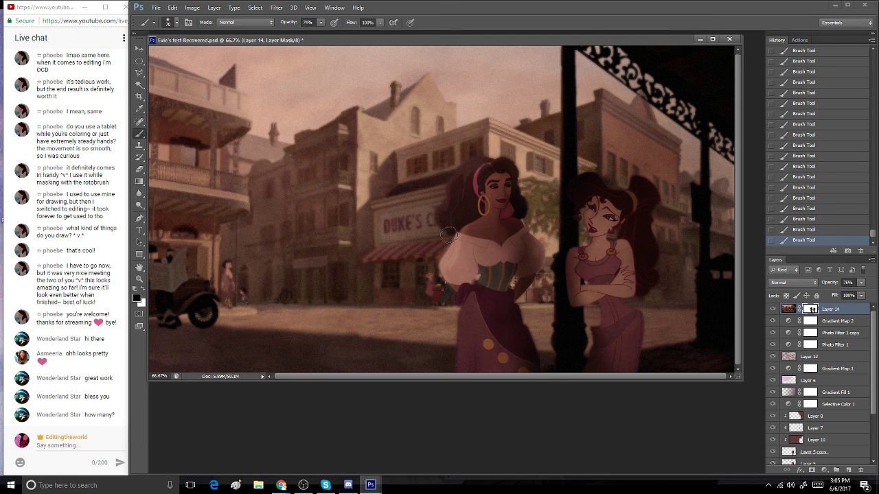
- Paint white on the mask with a smaller brush to restore the blur beside the white-bloused woman's waist, and return to black
{"action": "left_click", "coordinate": [143, 294]}
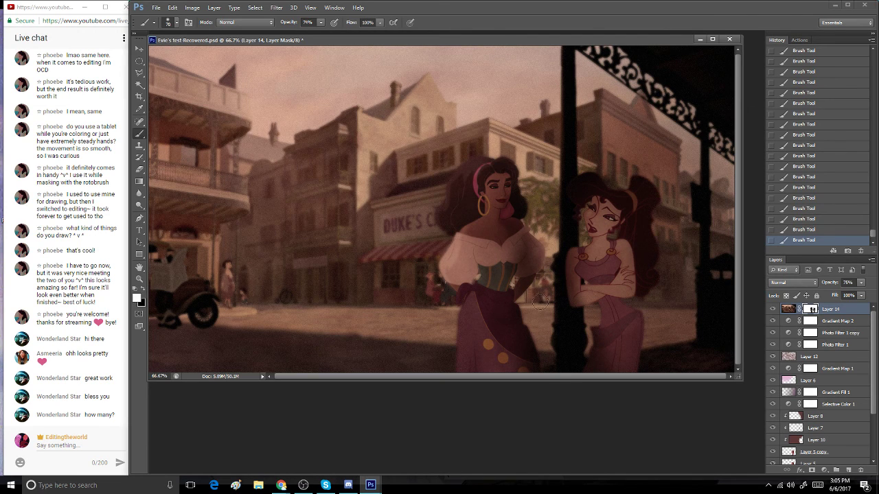
{"action": "key", "text": "bracketleft"}
{"action": "key", "text": "bracketleft"}
{"action": "key", "text": "bracketleft"}
{"action": "left_click", "coordinate": [140, 280]}
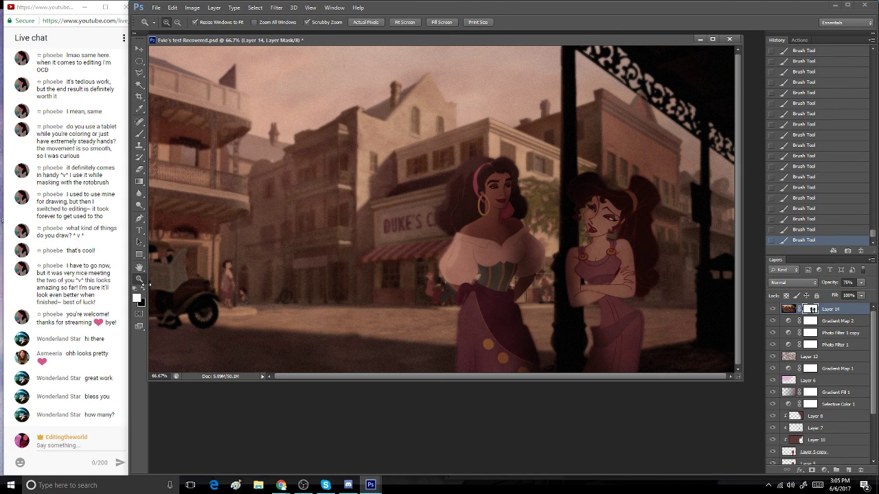
{"action": "left_click", "coordinate": [552, 310]}
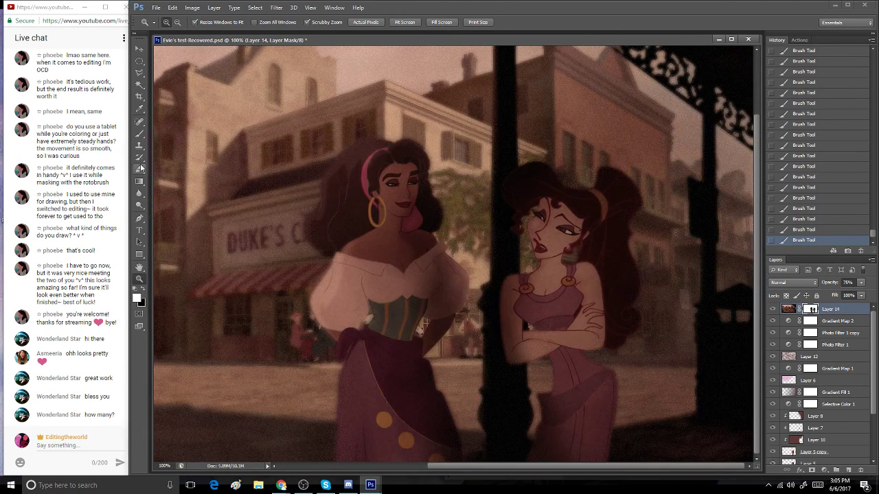
{"action": "left_click", "coordinate": [140, 134]}
{"action": "left_click_drag", "start_coordinate": [427, 316], "coordinate": [421, 328]}
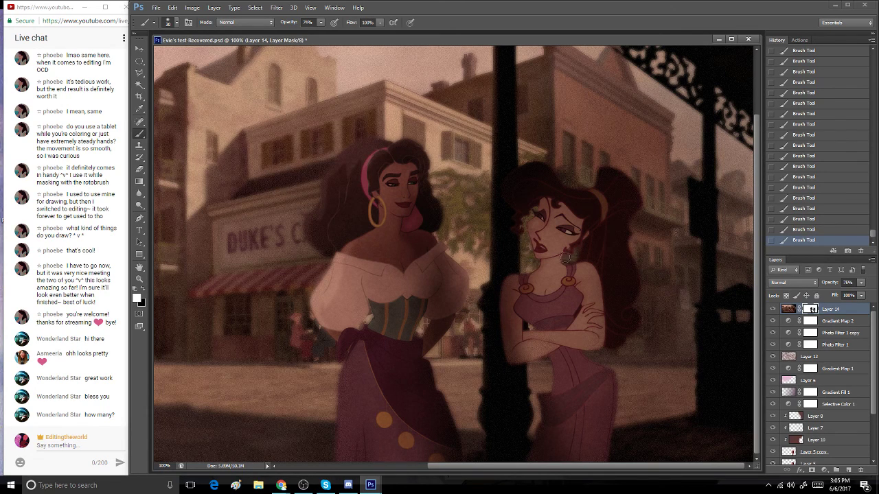
{"action": "left_click", "coordinate": [143, 290]}
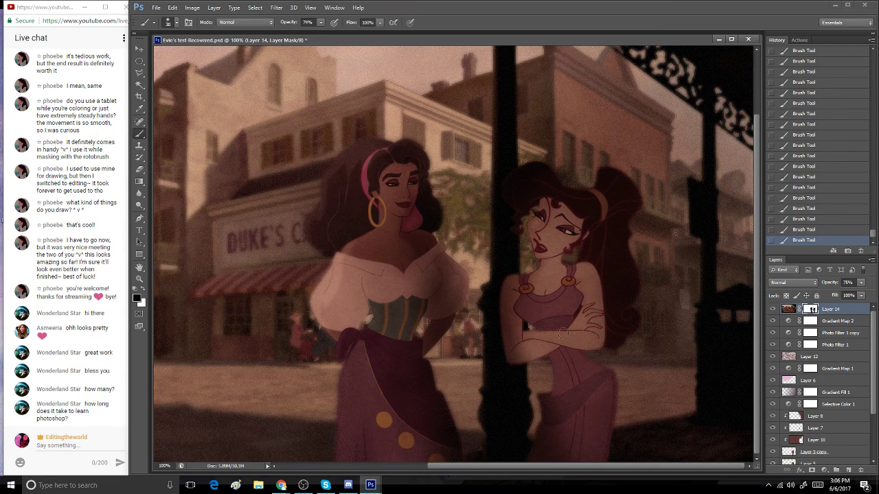
- Try cropping the image to a rectangular selection slightly inside its upper and left edges, and deselect
{"action": "left_click", "coordinate": [139, 279]}
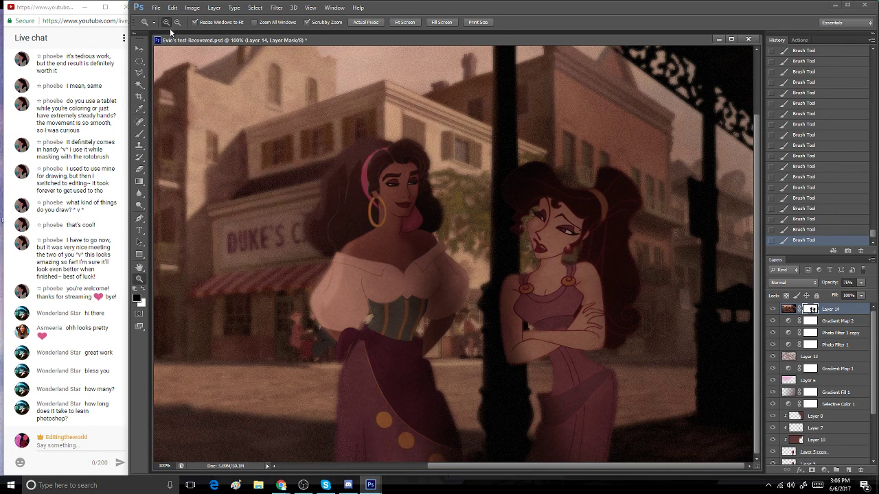
{"action": "left_click", "coordinate": [215, 161], "text": "alt"}
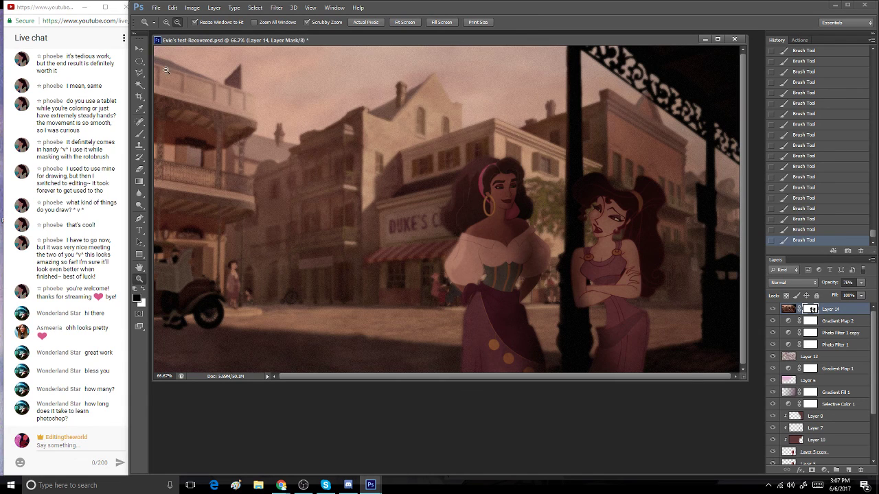
{"action": "left_click", "coordinate": [140, 61]}
{"action": "left_click_drag", "start_coordinate": [143, 62], "coordinate": [172, 59]}
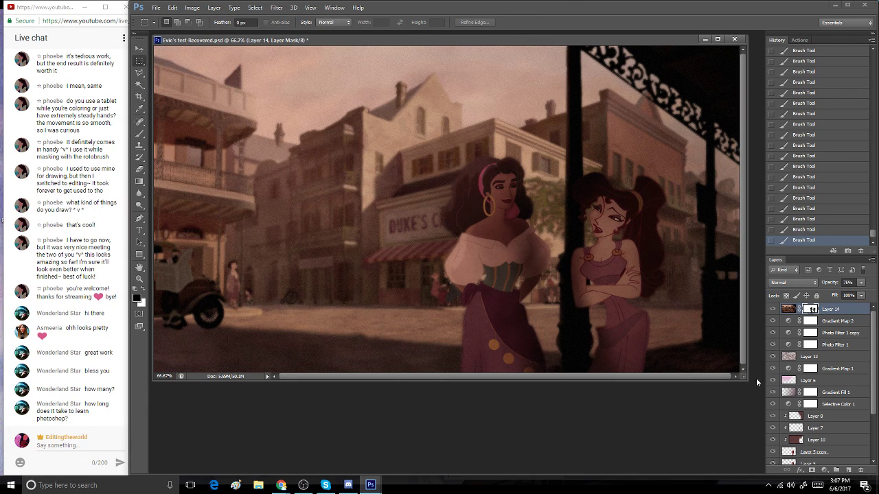
{"action": "left_click_drag", "start_coordinate": [753, 381], "coordinate": [764, 397]}
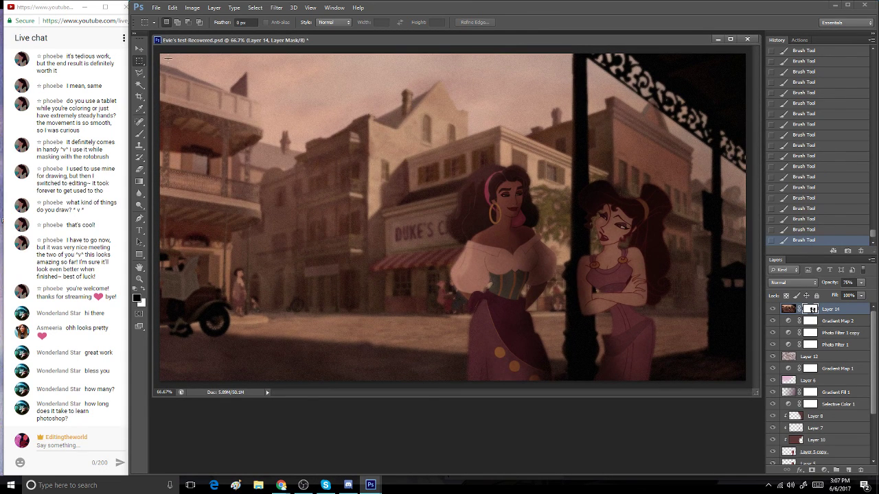
{"action": "left_click_drag", "start_coordinate": [168, 58], "coordinate": [737, 432]}
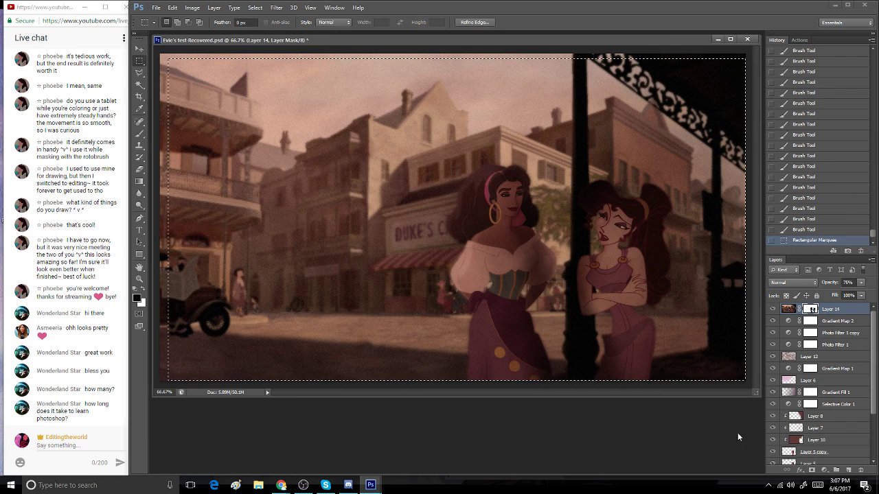
{"action": "left_click", "coordinate": [191, 7]}
{"action": "left_click", "coordinate": [254, 100]}
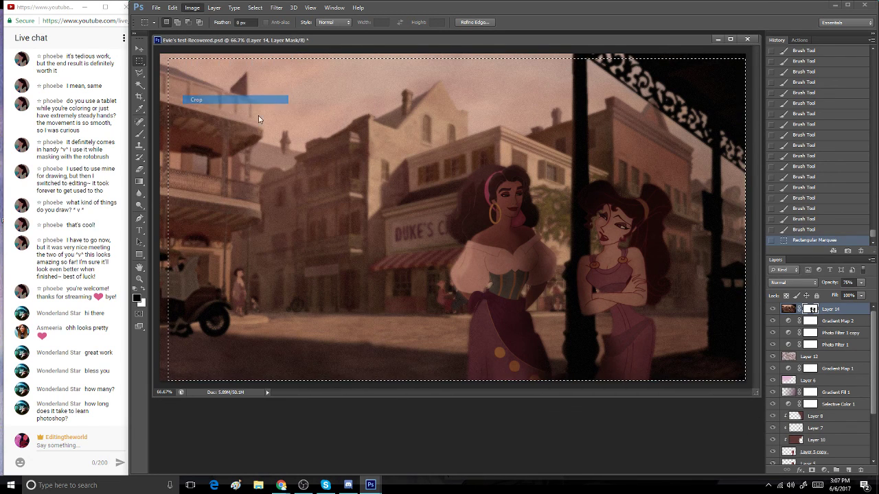
{"action": "key", "text": "ctrl+d"}
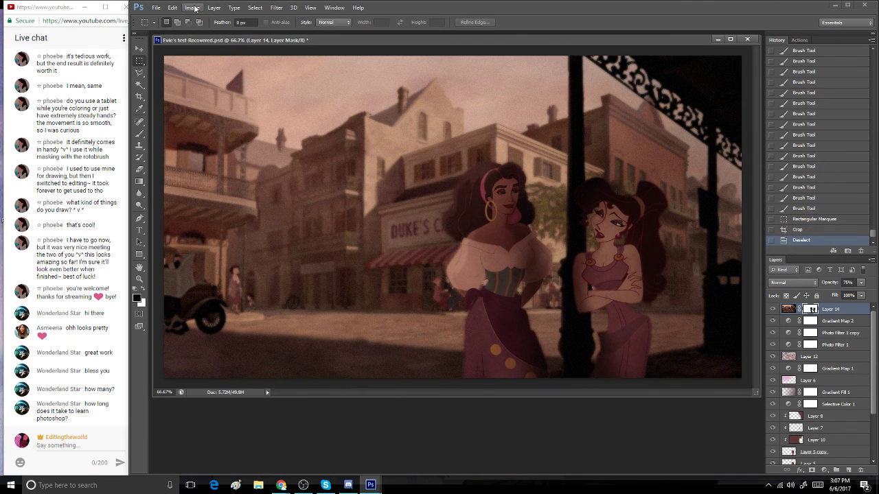
- Try two tall rectangular selections around both women, revert to the state before the crop, and deselect
{"action": "left_click_drag", "start_coordinate": [427, 47], "coordinate": [686, 377]}
{"action": "key", "text": "ctrl+d"}
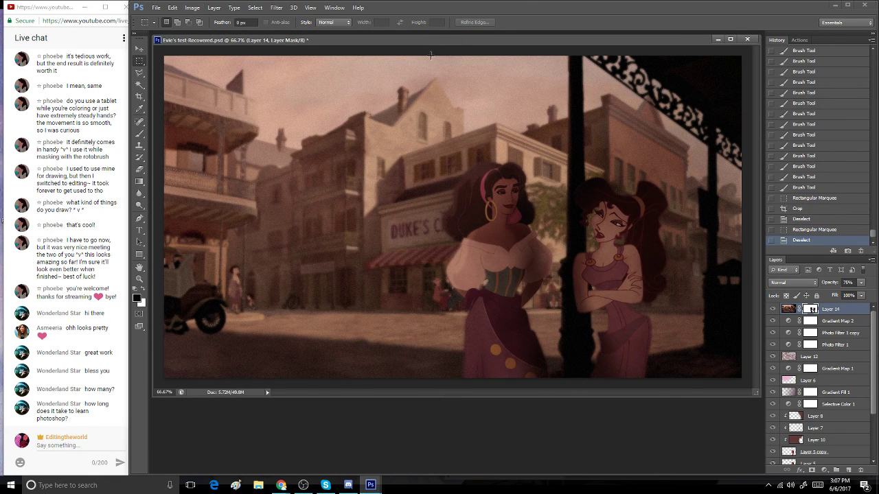
{"action": "left_click_drag", "start_coordinate": [421, 53], "coordinate": [673, 471]}
{"action": "key", "text": "ctrl+d"}
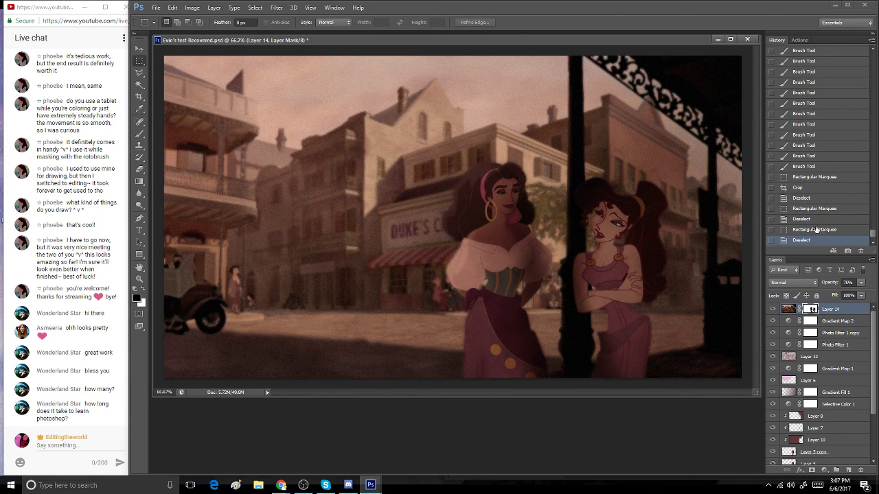
{"action": "left_click", "coordinate": [807, 181]}
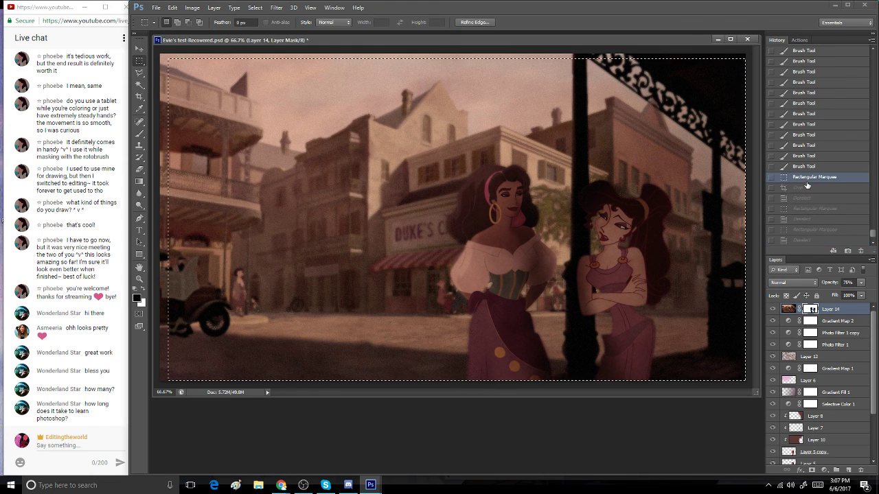
{"action": "left_click", "coordinate": [609, 157]}
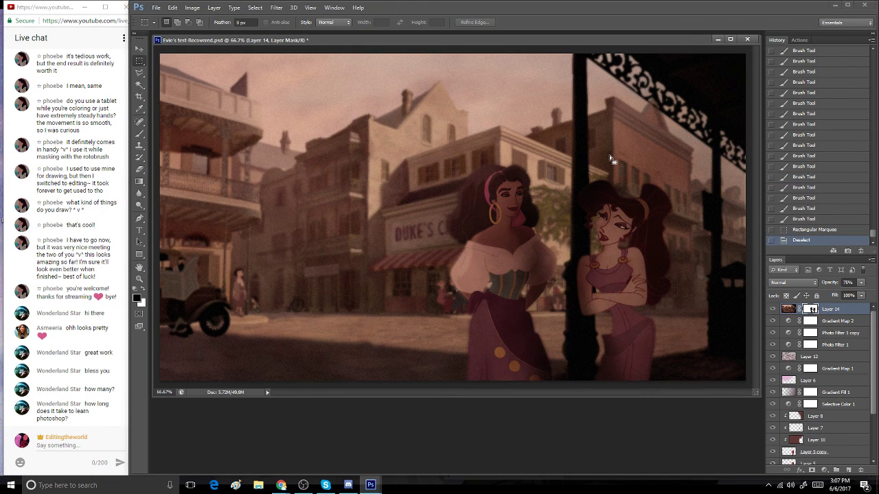
{"action": "left_click", "coordinate": [191, 8]}
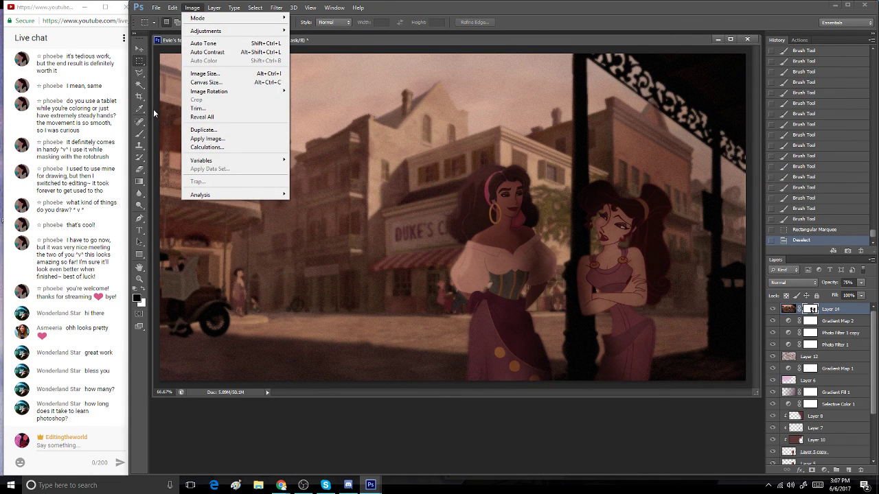
{"action": "left_click", "coordinate": [141, 63]}
{"action": "right_click", "coordinate": [140, 63]}
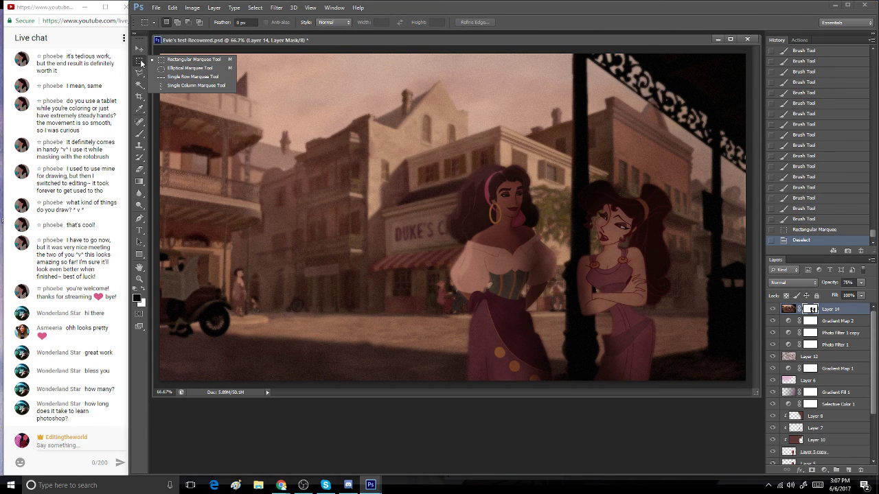
{"action": "left_click", "coordinate": [185, 40]}
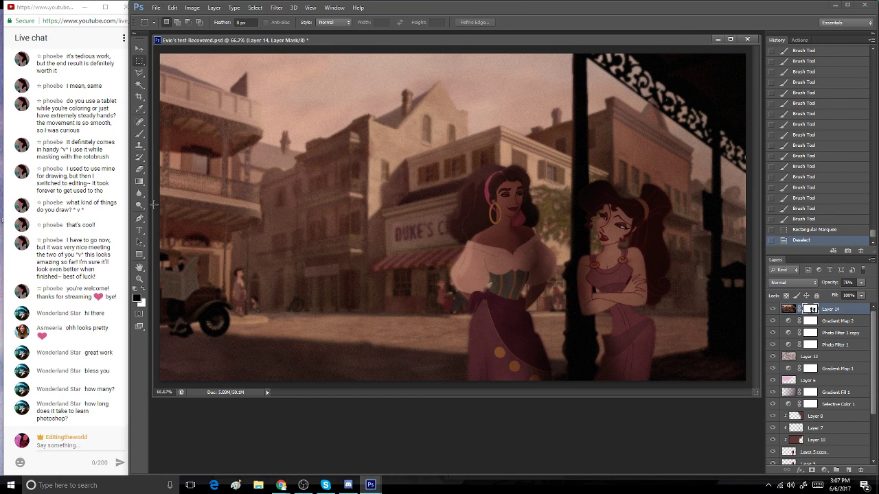
- Set the Crop tool's custom size to 540 px wide by 400 px high
{"action": "left_click", "coordinate": [140, 96]}
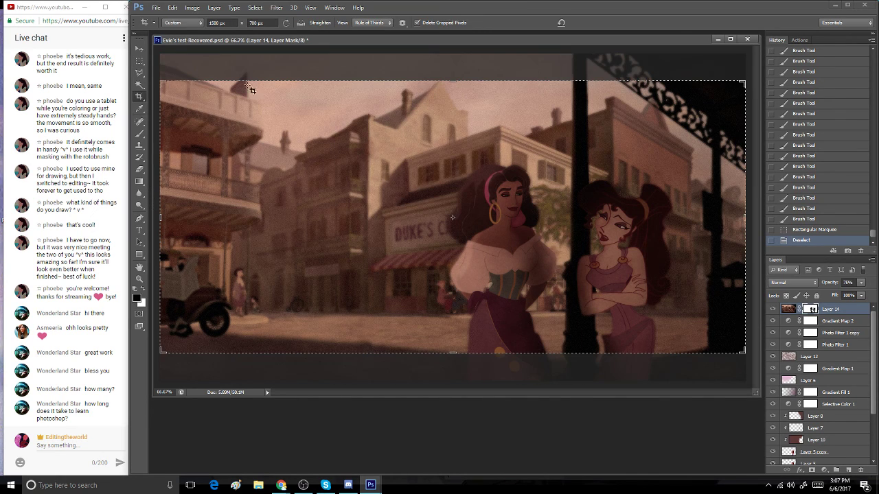
{"action": "left_click", "coordinate": [136, 36]}
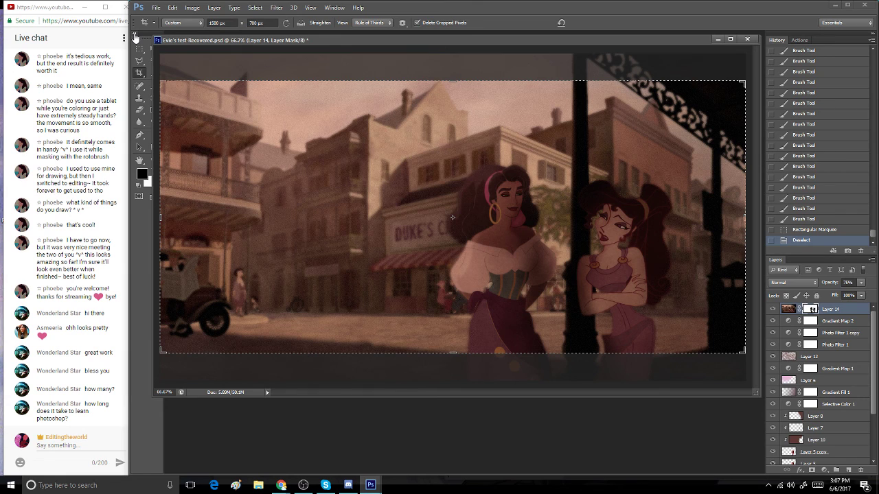
{"action": "left_click", "coordinate": [135, 36]}
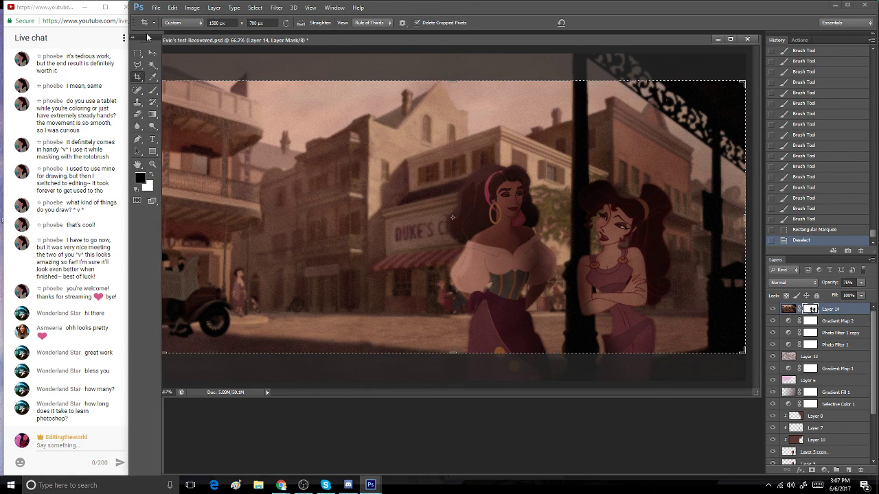
{"action": "left_click", "coordinate": [147, 36]}
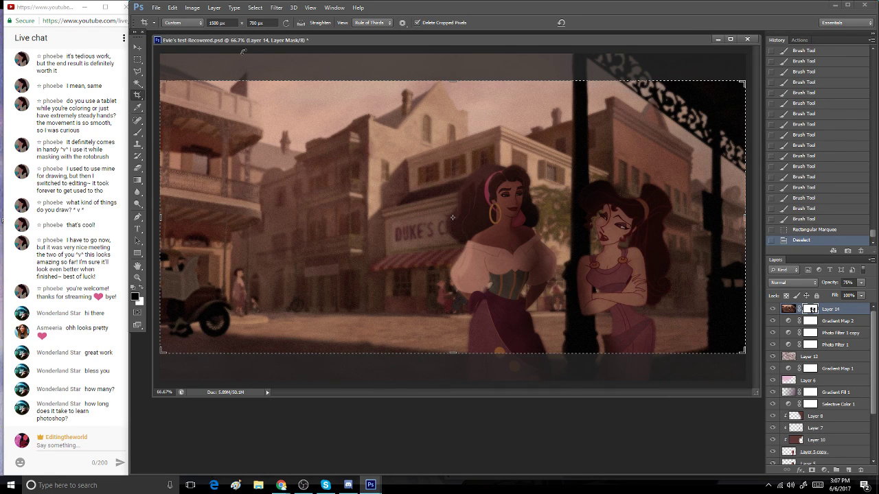
{"action": "left_click", "coordinate": [329, 165]}
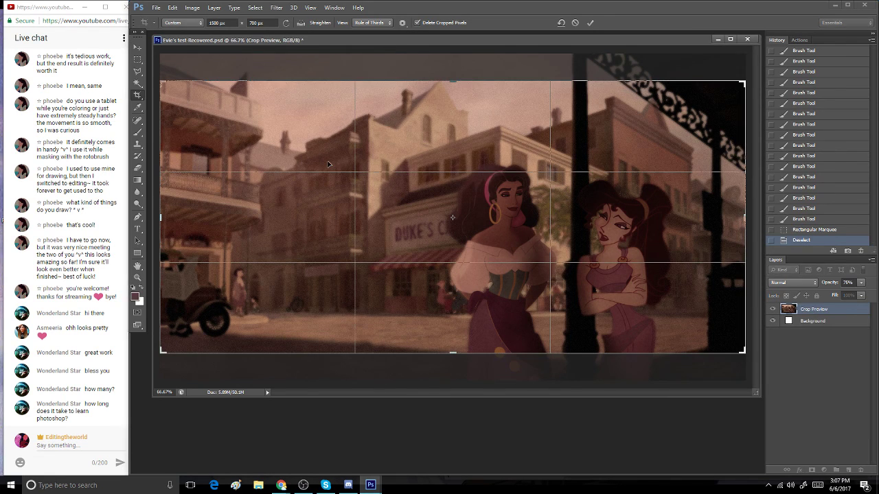
{"action": "left_click", "coordinate": [217, 22]}
{"action": "type", "text": "540"}
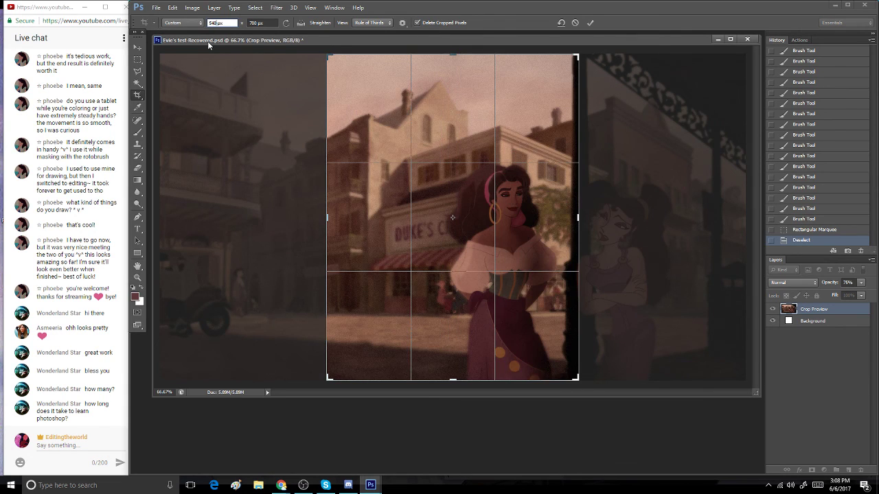
{"action": "left_click", "coordinate": [251, 22]}
{"action": "type", "text": "400"}
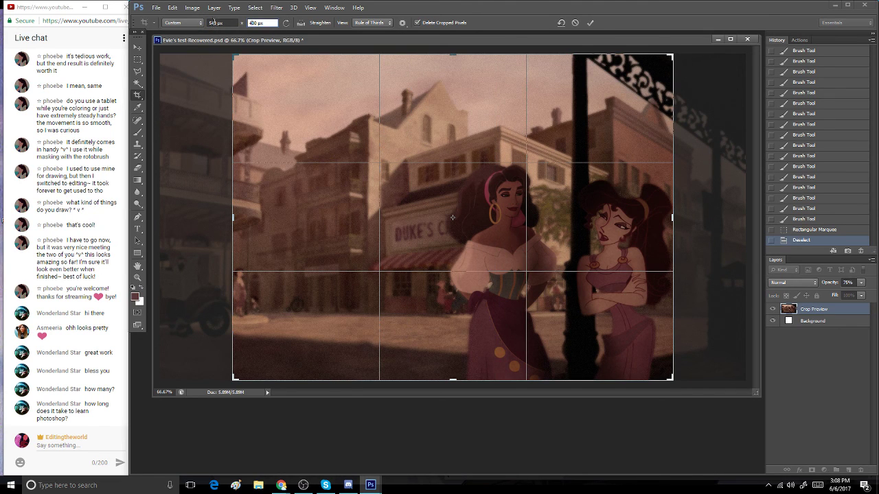
{"action": "left_click", "coordinate": [214, 22]}
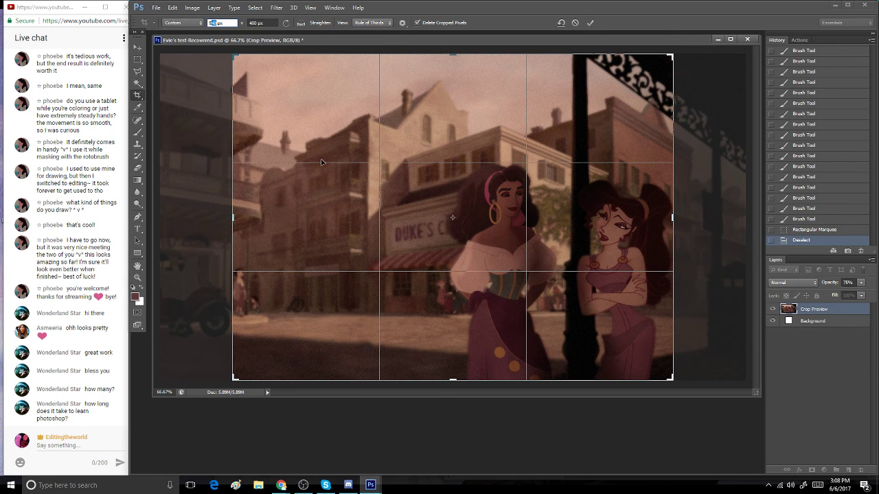
- Try a full-height crop with the frame shifted toward the two women, trimming more of the street on the car's side
{"action": "left_click_drag", "start_coordinate": [466, 328], "coordinate": [432, 333]}
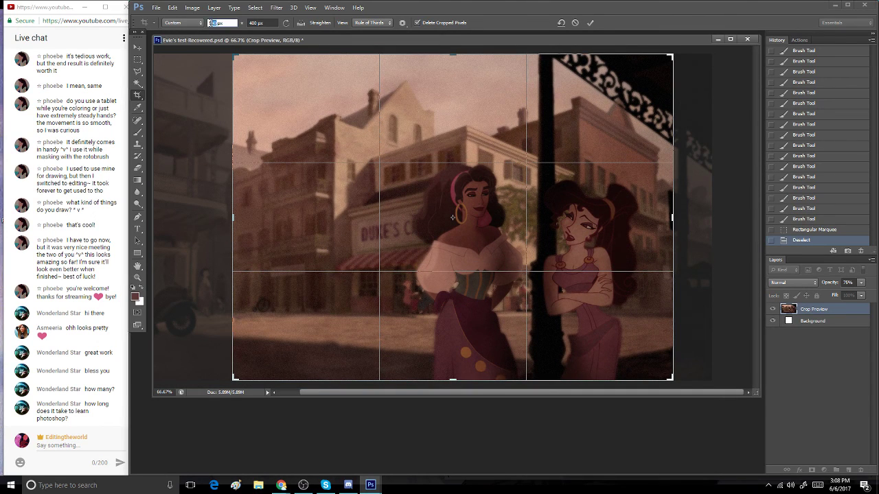
{"action": "left_click_drag", "start_coordinate": [396, 314], "coordinate": [385, 315]}
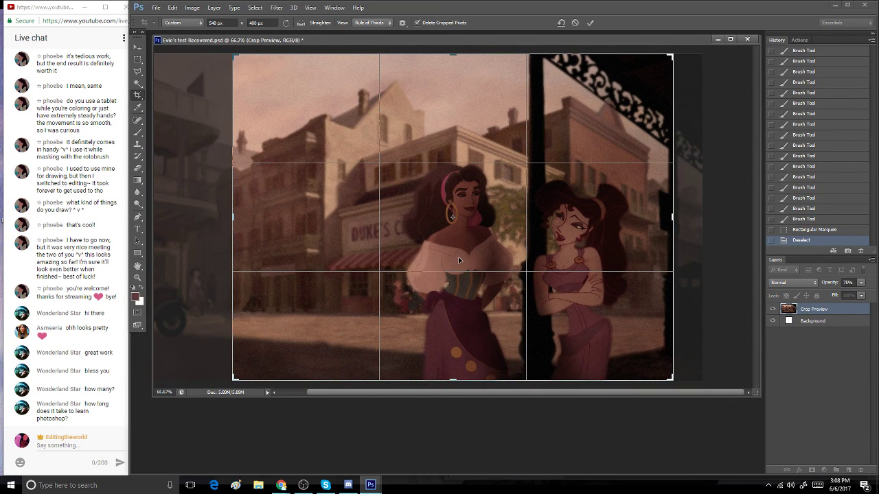
{"action": "left_click_drag", "start_coordinate": [458, 256], "coordinate": [457, 257]}
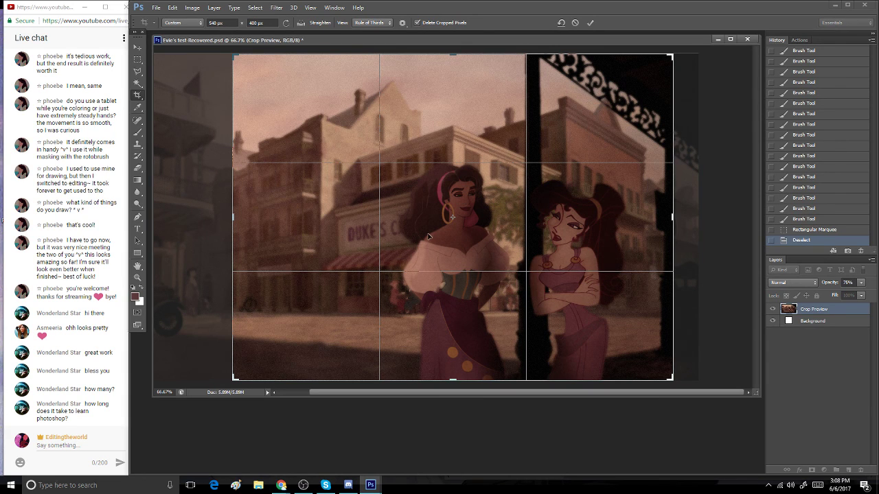
{"action": "left_click_drag", "start_coordinate": [472, 233], "coordinate": [473, 232]}
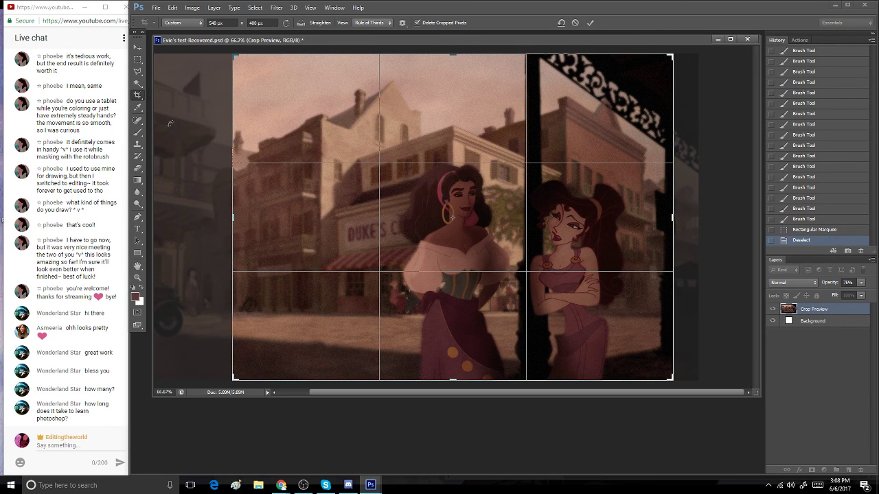
{"action": "key", "text": "Return"}
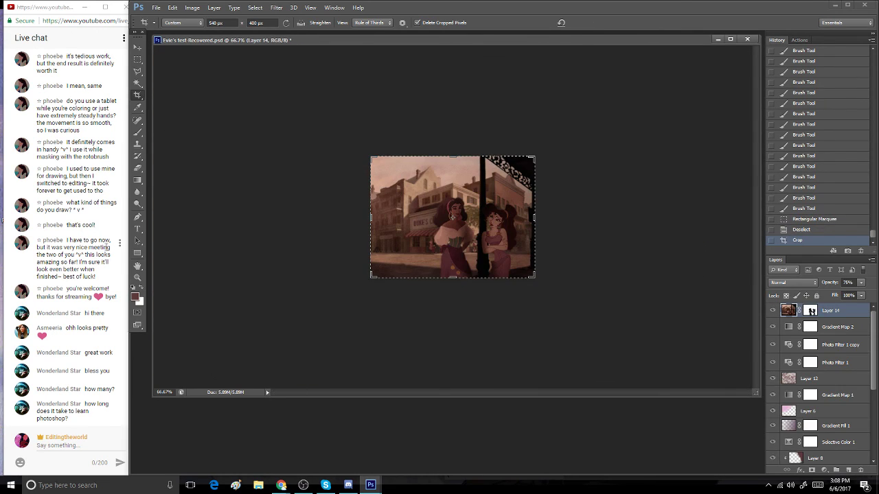
- Inspect the cropped image at 100% in an enlarged window, and revert to the state before the crop
{"action": "double_click", "coordinate": [137, 277]}
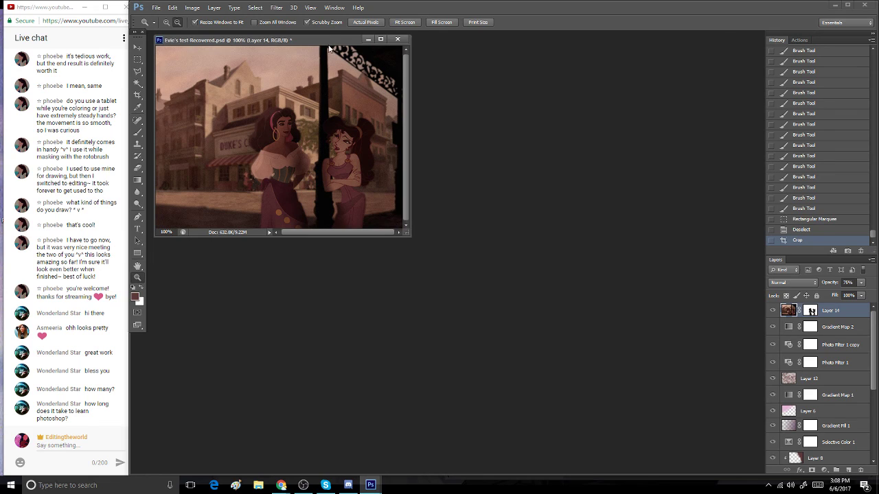
{"action": "left_click_drag", "start_coordinate": [314, 43], "coordinate": [350, 51]}
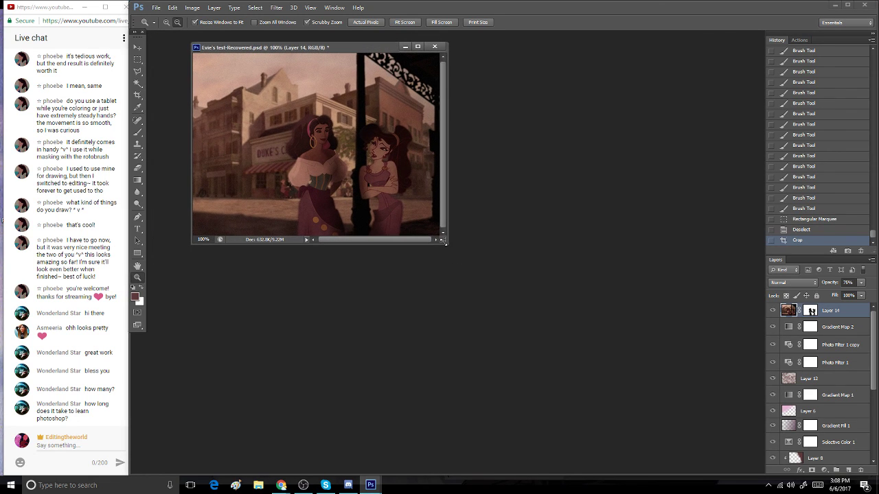
{"action": "left_click_drag", "start_coordinate": [444, 243], "coordinate": [502, 278]}
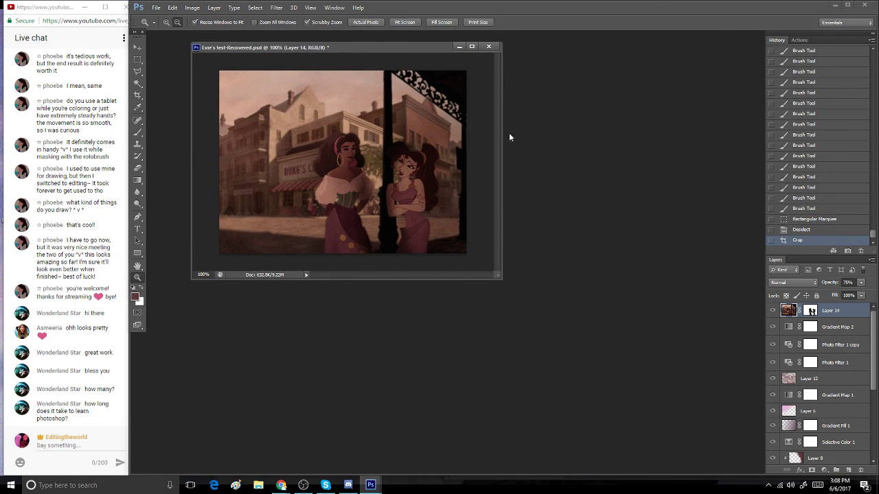
{"action": "left_click", "coordinate": [798, 230]}
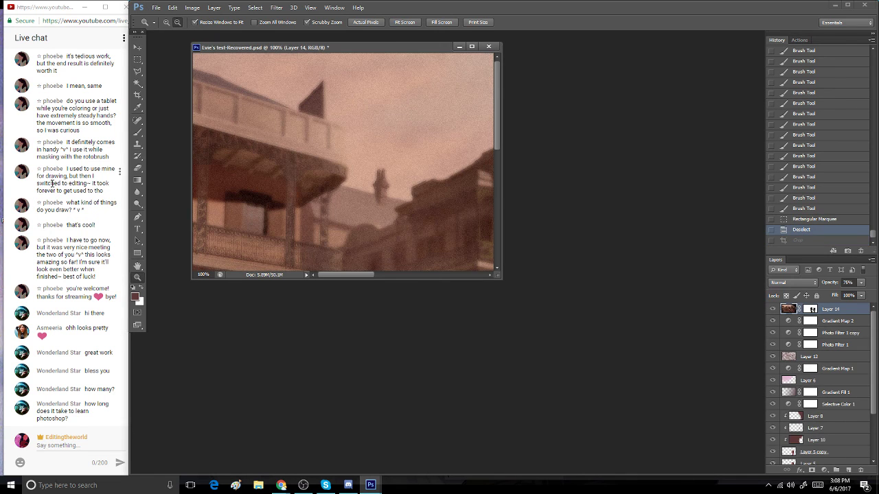
{"action": "left_click", "coordinate": [394, 155], "text": "alt"}
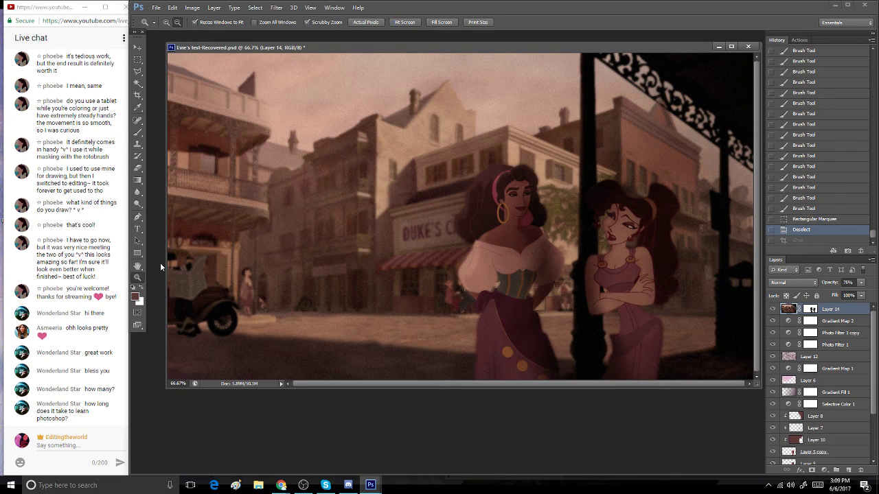
- Duplicate the image into a separate document, keeping the default copy name
{"action": "key", "text": "ctrl+n"}
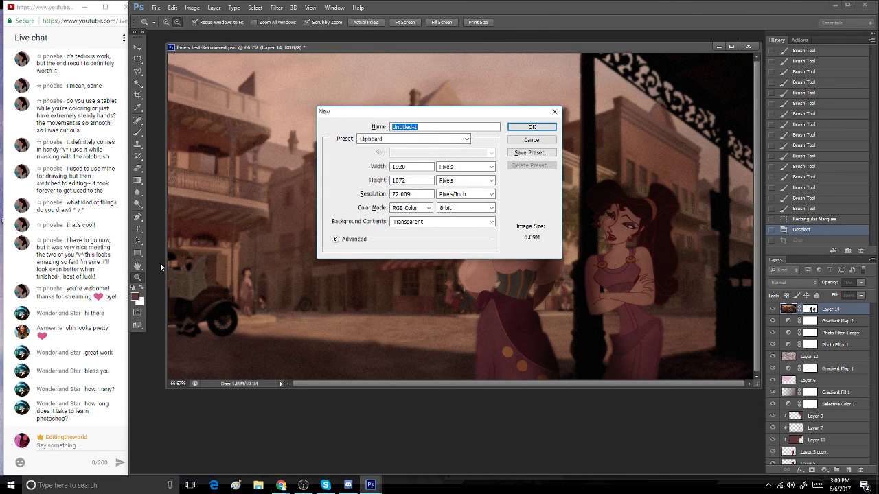
{"action": "left_click", "coordinate": [535, 142]}
{"action": "left_click", "coordinate": [191, 7]}
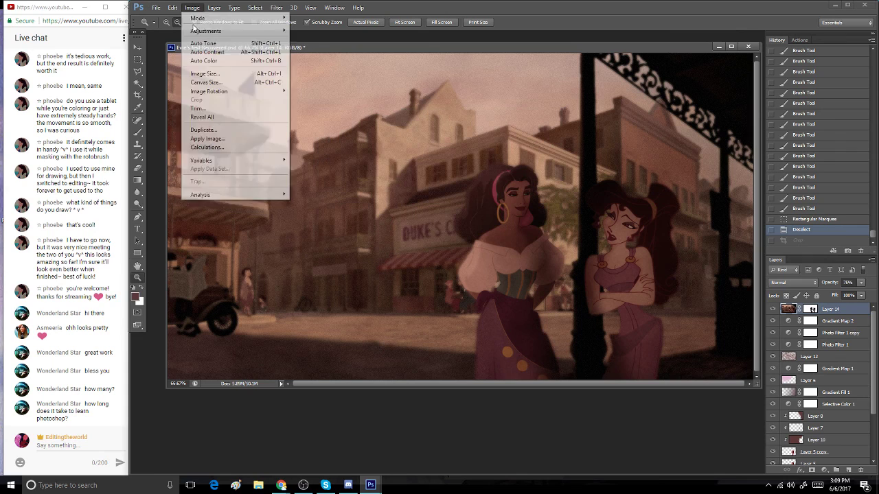
{"action": "left_click", "coordinate": [215, 133]}
{"action": "key", "text": "Return"}
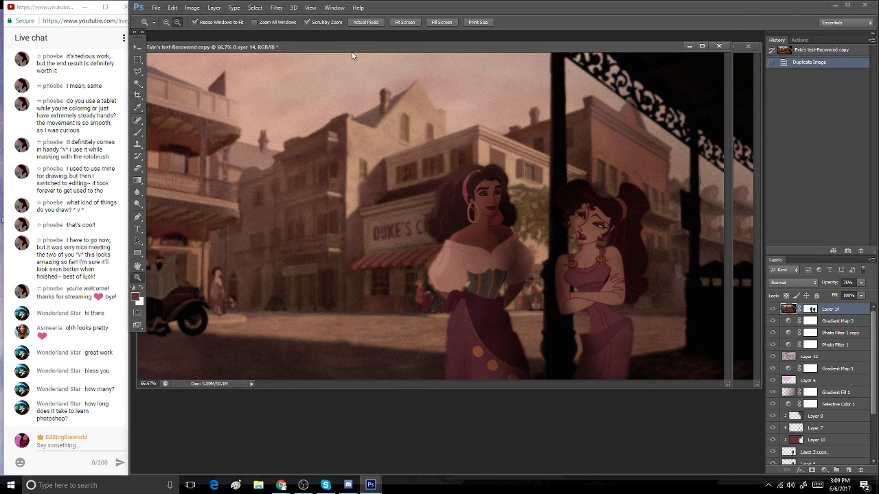
- Crop the duplicate to a 540 by 400 px frame fitted closely around both women, and view it at 100%
{"action": "left_click", "coordinate": [137, 95]}
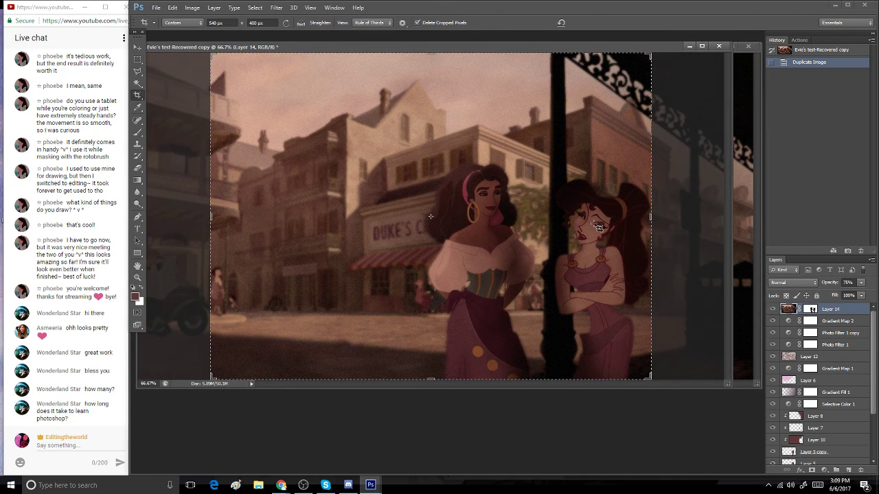
{"action": "left_click_drag", "start_coordinate": [522, 170], "coordinate": [489, 152]}
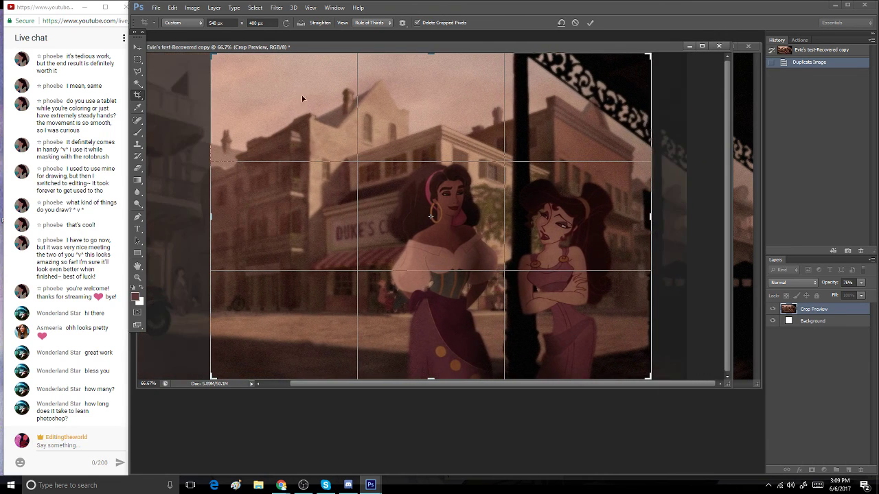
{"action": "left_click_drag", "start_coordinate": [210, 53], "coordinate": [271, 98]}
{"action": "left_click_drag", "start_coordinate": [410, 177], "coordinate": [431, 177]}
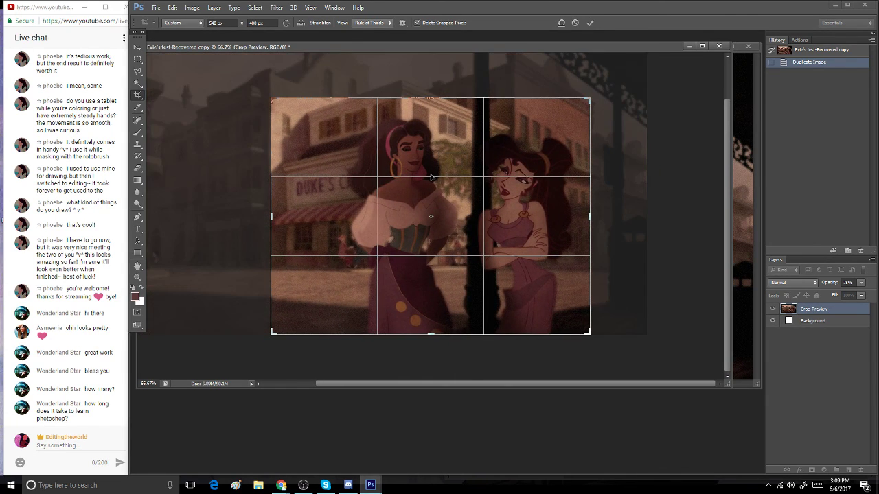
{"action": "key", "text": "Return"}
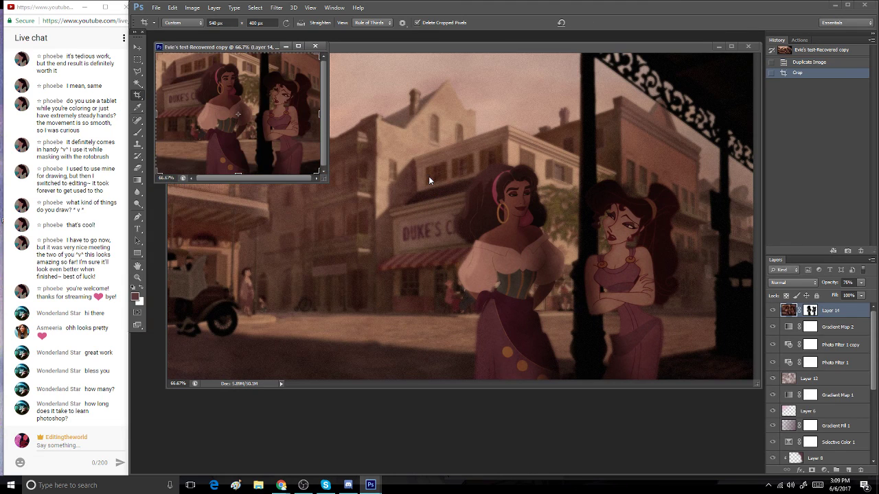
{"action": "double_click", "coordinate": [137, 278]}
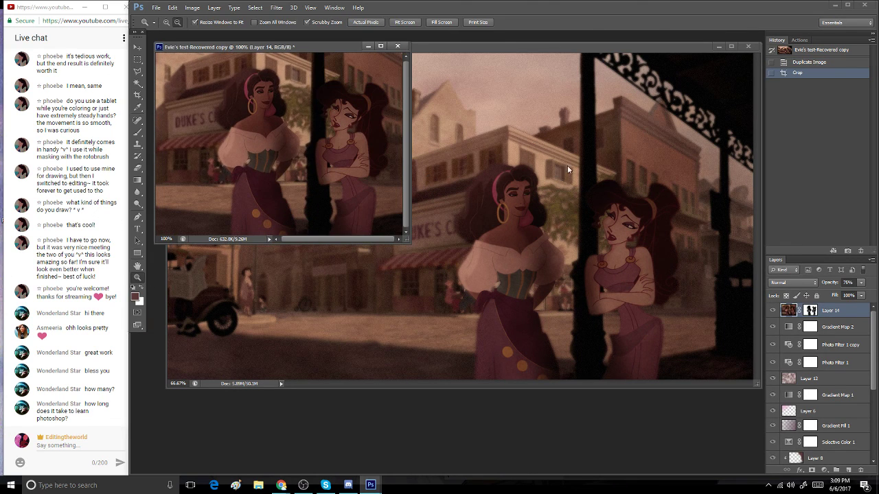
- Resize the original image to 540 pixels wide with constrained proportions, and view it at 100%
{"action": "left_click", "coordinate": [505, 147]}
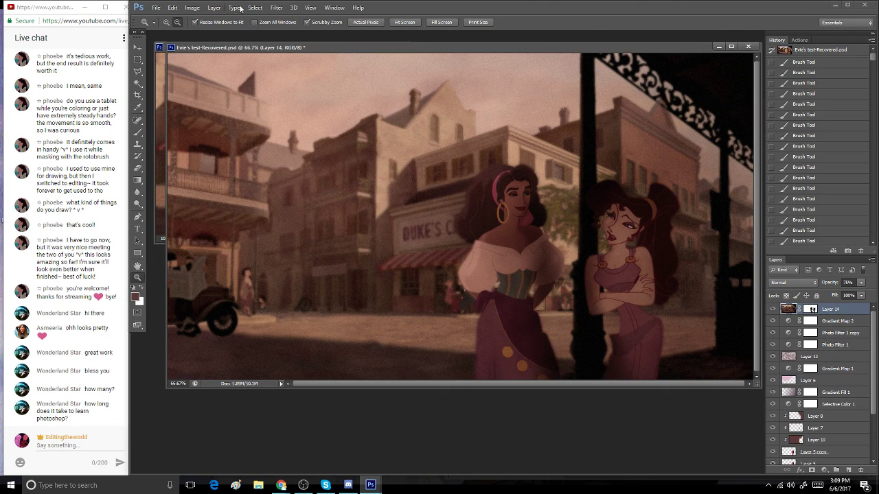
{"action": "left_click", "coordinate": [203, 8]}
{"action": "left_click", "coordinate": [201, 77]}
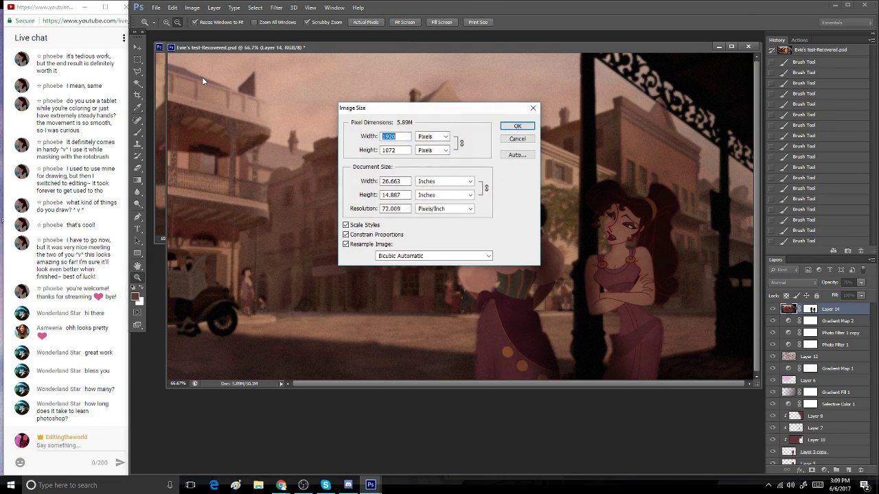
{"action": "type", "text": "54"}
{"action": "key", "text": "Return"}
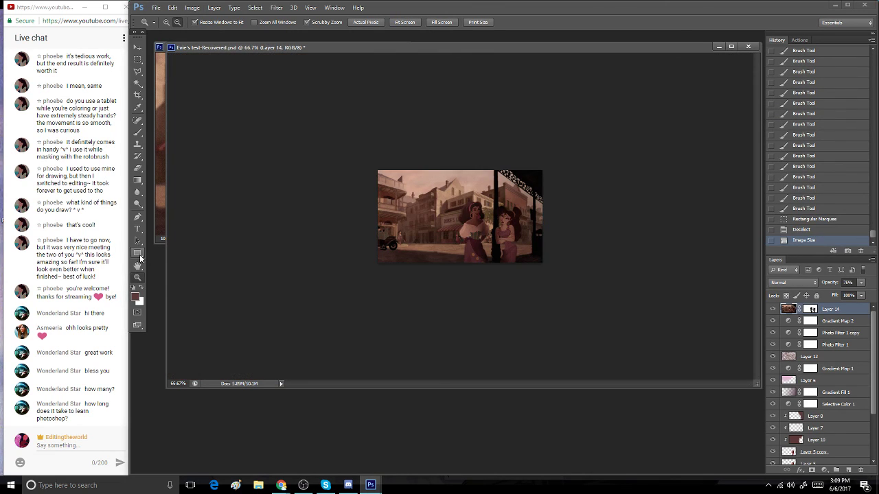
{"action": "double_click", "coordinate": [136, 278]}
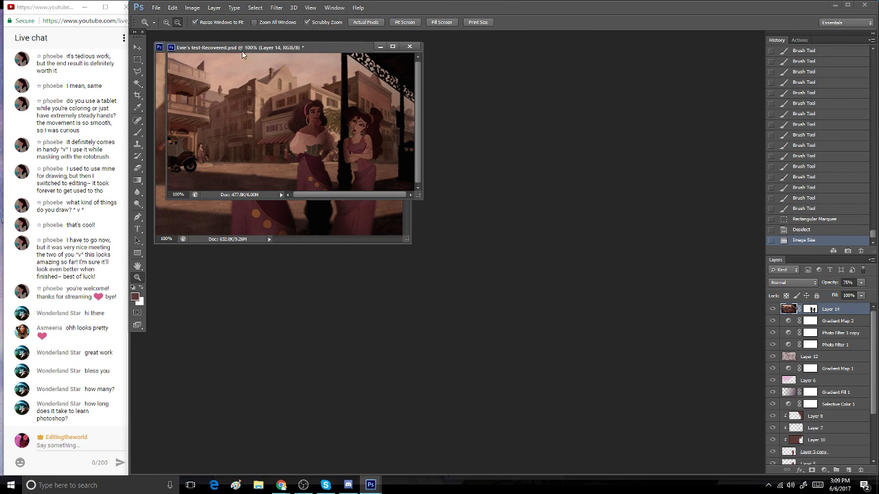
- Arrange the resized original above the cropped duplicate so both versions can be compared
{"action": "mouse_move", "coordinate": [242, 54]}
{"action": "left_mouse_down"}
{"action": "mouse_move", "coordinate": [505, 74]}
{"action": "mouse_move", "coordinate": [622, 335]}
{"action": "mouse_move", "coordinate": [486, 233]}
{"action": "left_mouse_up"}
{"action": "left_click", "coordinate": [536, 67]}
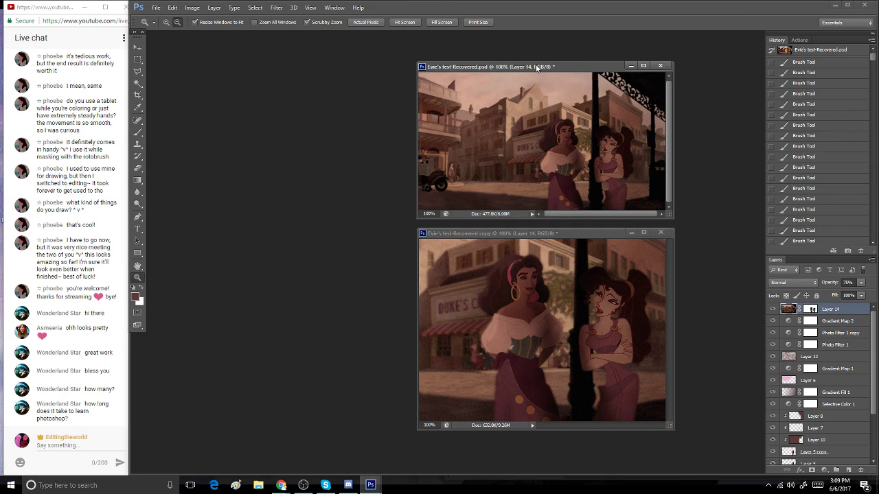
{"action": "left_click_drag", "start_coordinate": [536, 67], "coordinate": [466, 65]}
{"action": "scroll", "coordinate": [847, 238], "scroll_direction": "down", "scroll_amount": 2}
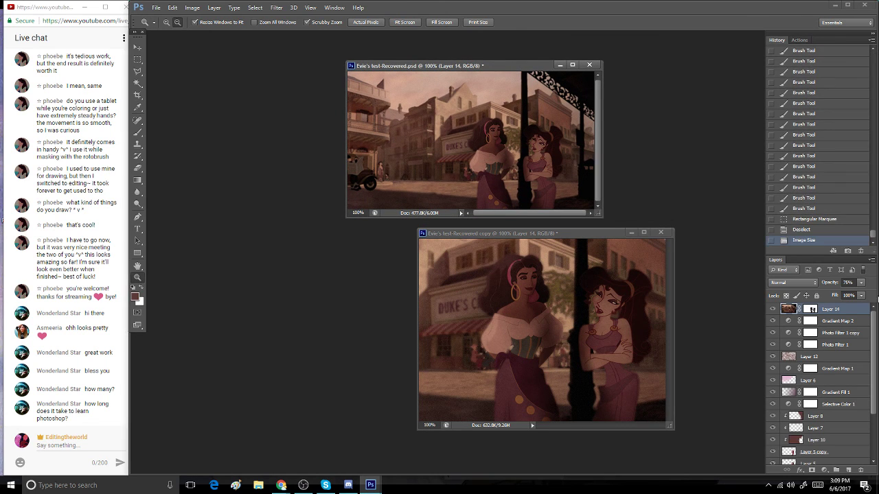
- Revert the original image to its state before the resize, and check its dimensions without changing them
{"action": "left_click", "coordinate": [846, 230]}
{"action": "left_click", "coordinate": [203, 8]}
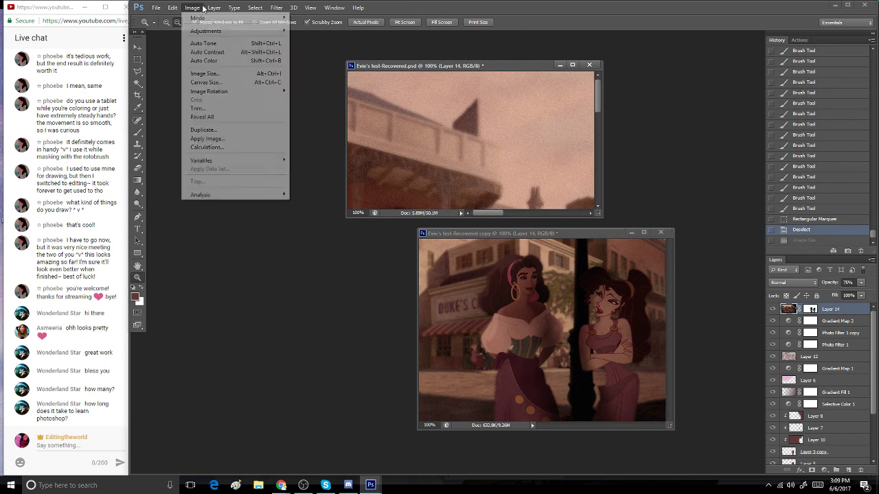
{"action": "left_click", "coordinate": [205, 74]}
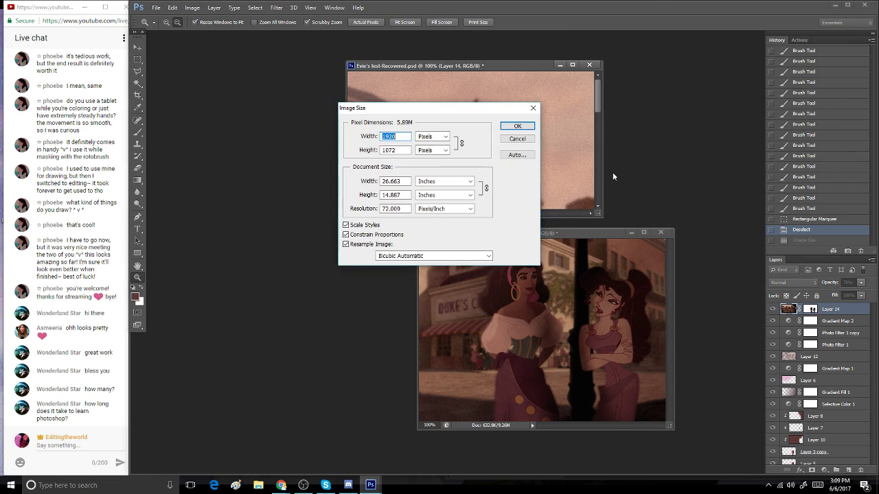
{"action": "left_click", "coordinate": [521, 139]}
- Enlarge the original's window, reposition the cropped copy over it, and make the original the active document
{"action": "left_click_drag", "start_coordinate": [480, 65], "coordinate": [353, 51]}
{"action": "left_click_drag", "start_coordinate": [473, 209], "coordinate": [746, 415]}
{"action": "left_click", "coordinate": [453, 426]}
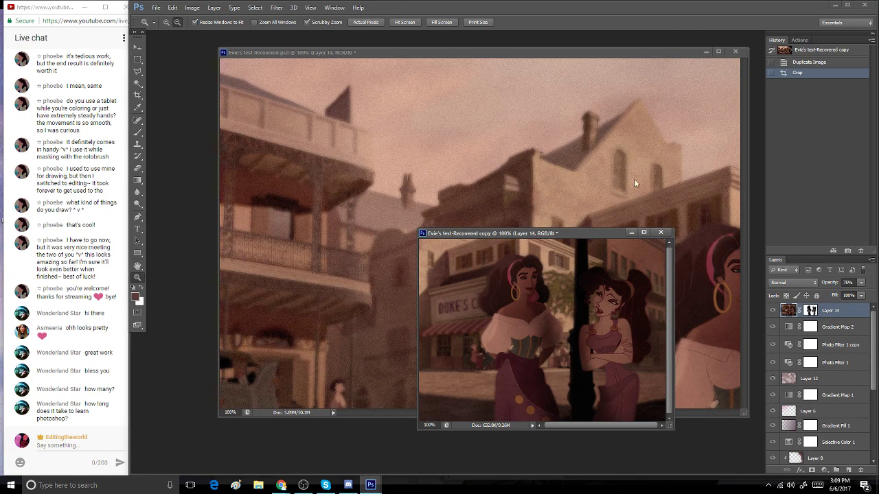
{"action": "left_click_drag", "start_coordinate": [588, 236], "coordinate": [542, 129]}
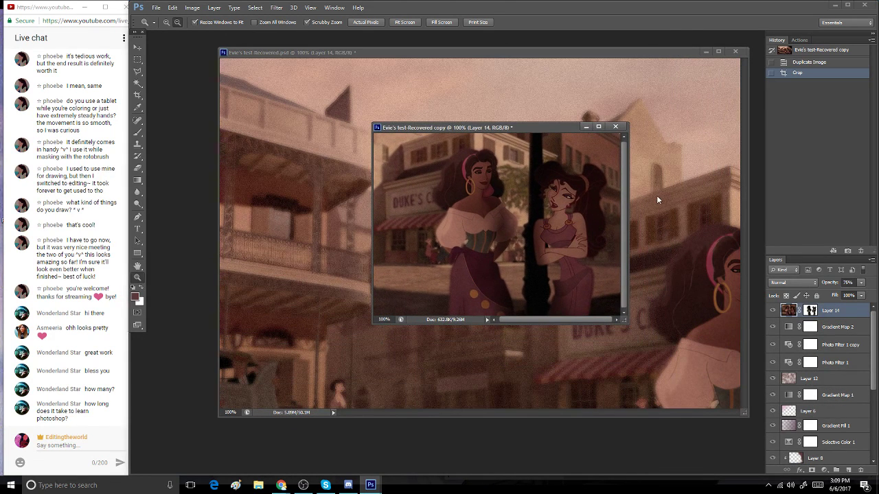
{"action": "left_click", "coordinate": [656, 196]}
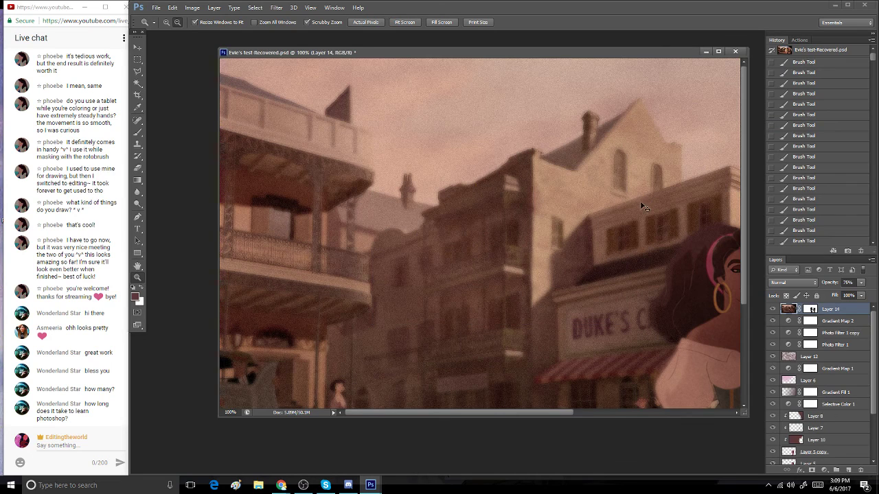
- Merge all visible layers of the original into the background, and view the picture at 66.7%
{"action": "left_click", "coordinate": [483, 186], "text": "alt"}
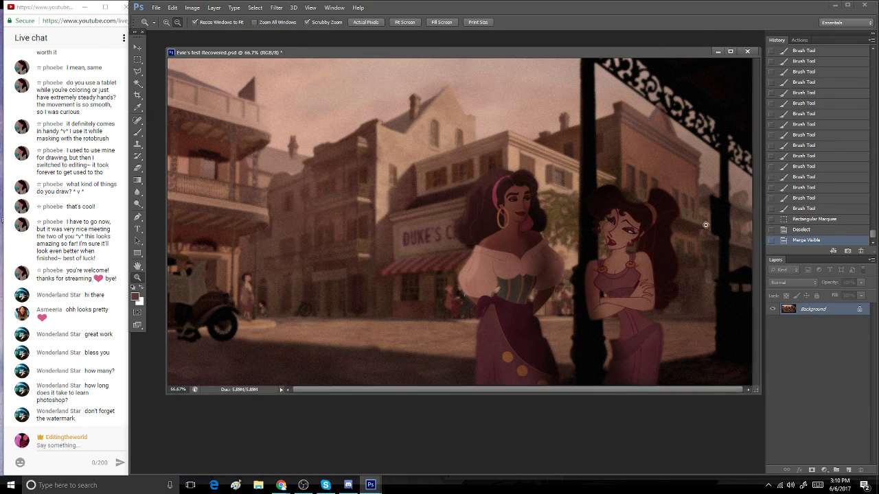
{"action": "left_click_drag", "start_coordinate": [609, 50], "coordinate": [590, 79]}
{"action": "left_click", "coordinate": [572, 127]}
{"action": "left_click", "coordinate": [616, 127]}
{"action": "left_click", "coordinate": [511, 184]}
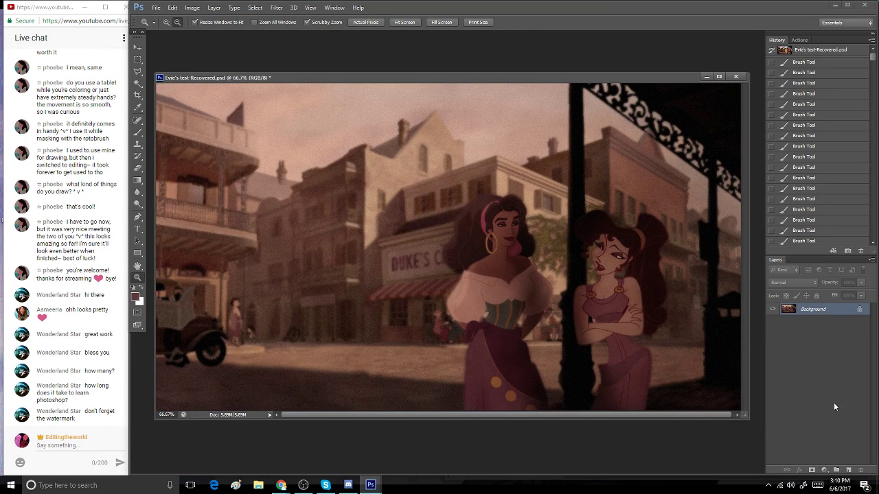
- Add a new layer above the merged background and choose a pale pink foreground colour for the brush
{"action": "left_click", "coordinate": [848, 470]}
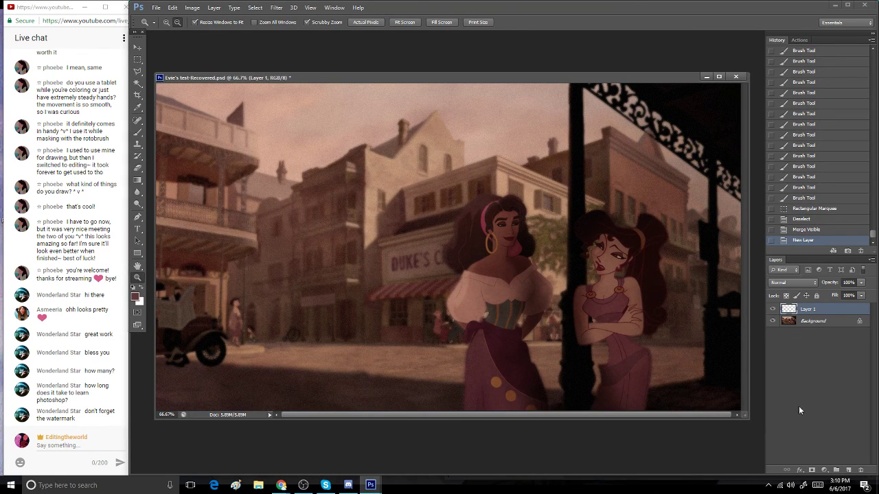
{"action": "left_click", "coordinate": [137, 131]}
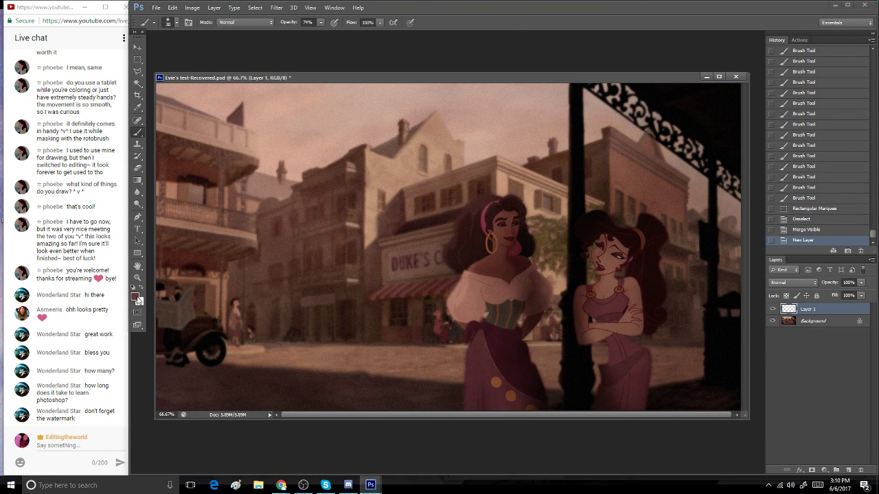
{"action": "left_click", "coordinate": [136, 298]}
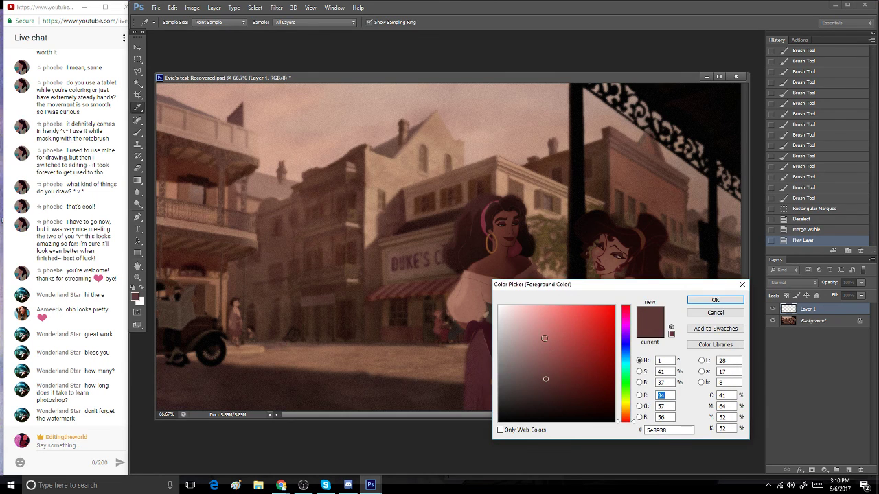
{"action": "left_click", "coordinate": [529, 337]}
{"action": "left_click_drag", "start_coordinate": [528, 337], "coordinate": [516, 315]}
{"action": "left_click", "coordinate": [713, 300]}
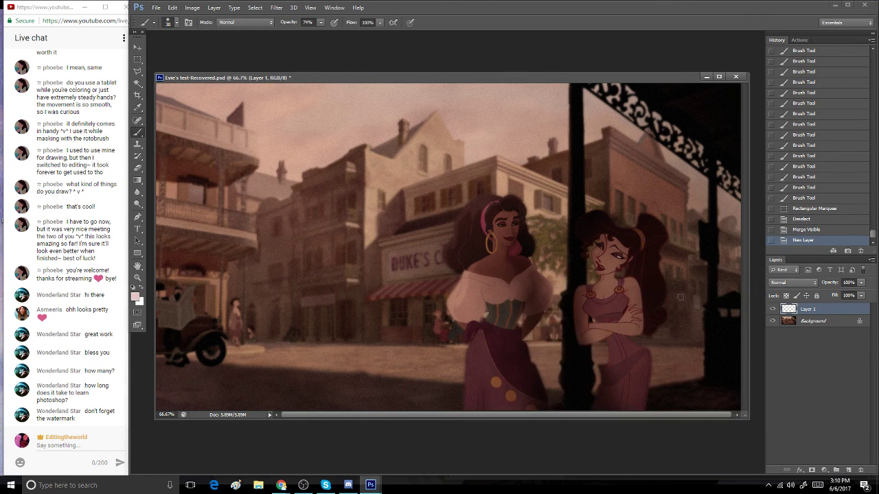
- Try handwriting an E beside the DUKE'S sign with a soft 9 px brush at 100% zoom, and undo the stroke
{"action": "left_click", "coordinate": [138, 277]}
{"action": "left_click", "coordinate": [373, 327], "text": "alt"}
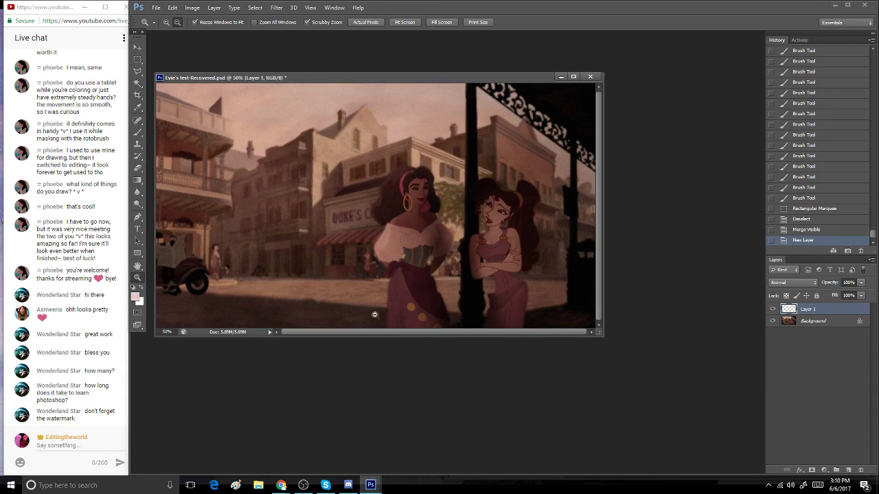
{"action": "left_click", "coordinate": [310, 271]}
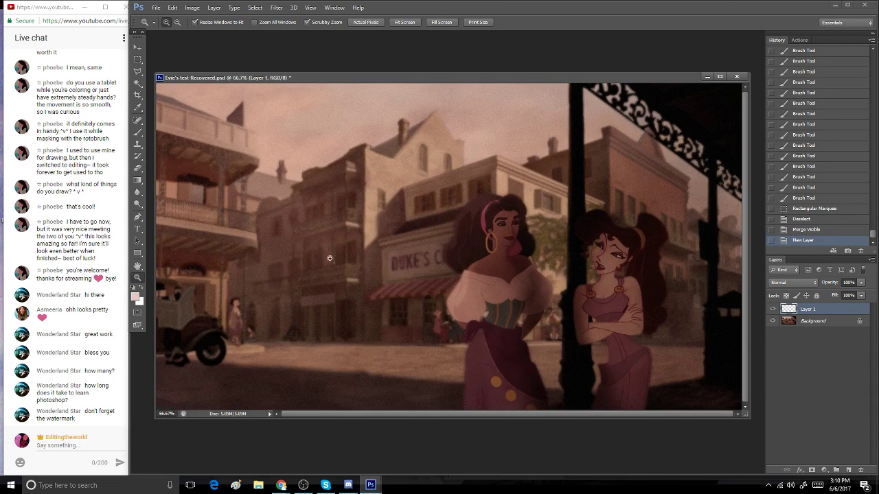
{"action": "left_click", "coordinate": [378, 313]}
{"action": "left_click", "coordinate": [137, 133]}
{"action": "key", "text": "bracketleft"}
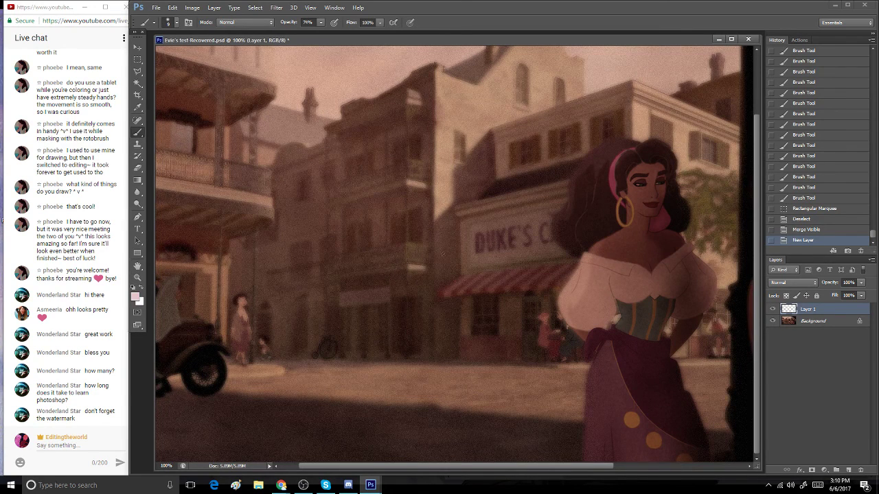
{"action": "left_click_drag", "start_coordinate": [445, 246], "coordinate": [447, 268]}
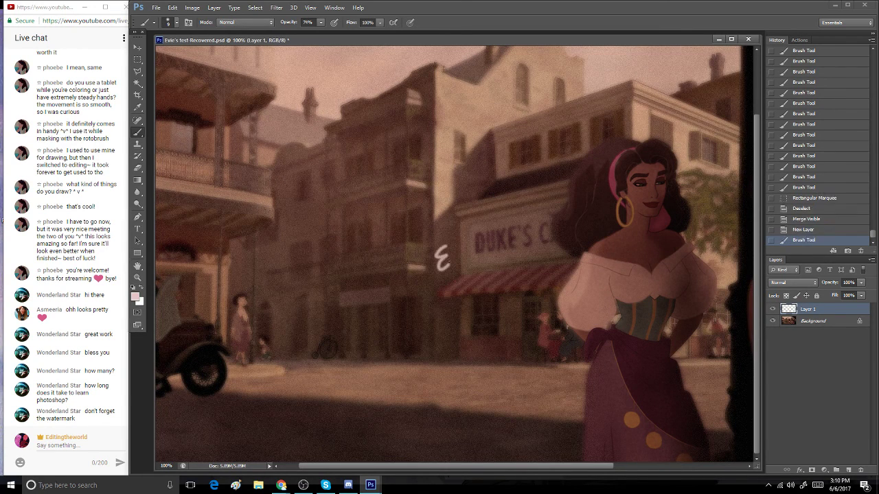
{"action": "left_click", "coordinate": [809, 230]}
- Handwrite a small E and heart watermark beside the DUKE'S sign with a 3 px Hard Round brush at 100% opacity
{"action": "left_click", "coordinate": [176, 22]}
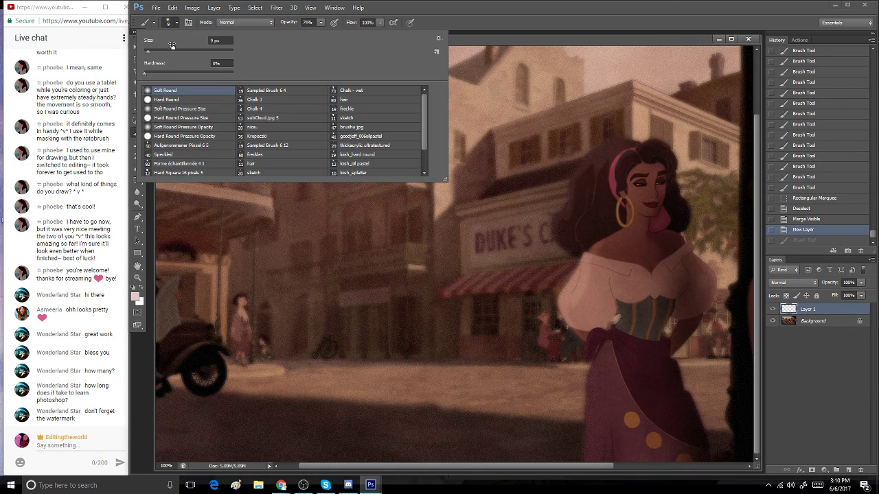
{"action": "left_click", "coordinate": [167, 100]}
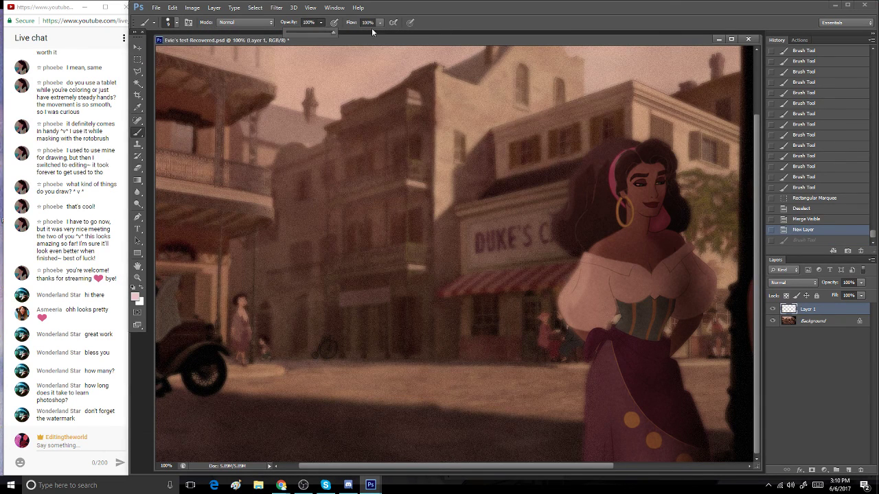
{"action": "left_click", "coordinate": [429, 7]}
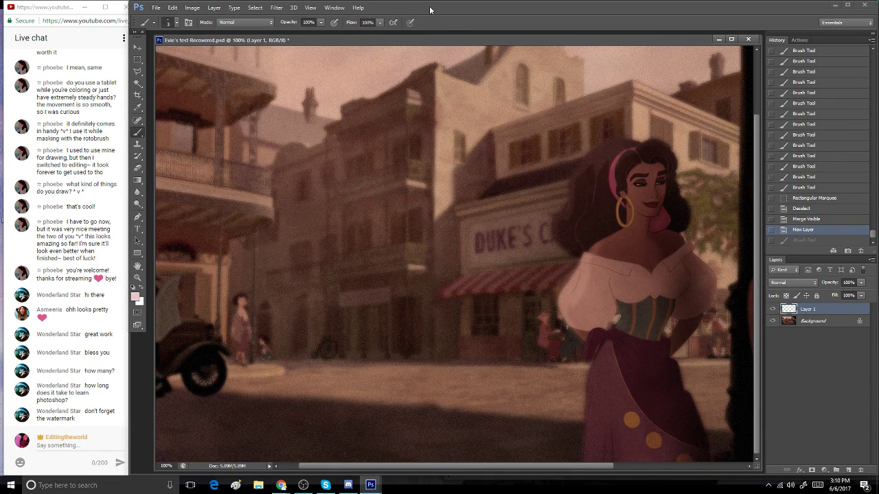
{"action": "mouse_move", "coordinate": [443, 250]}
{"action": "left_mouse_down"}
{"action": "mouse_move", "coordinate": [440, 261]}
{"action": "mouse_move", "coordinate": [451, 268]}
{"action": "mouse_move", "coordinate": [454, 256]}
{"action": "left_mouse_up"}
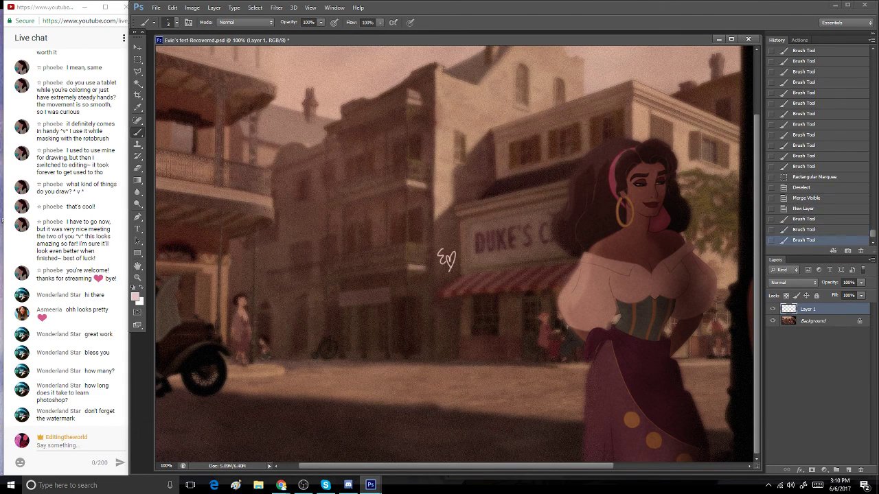
- Set the watermark layer to Overlay blending at 45% opacity and inspect it up close
{"action": "left_click", "coordinate": [801, 283]}
{"action": "left_click", "coordinate": [805, 157]}
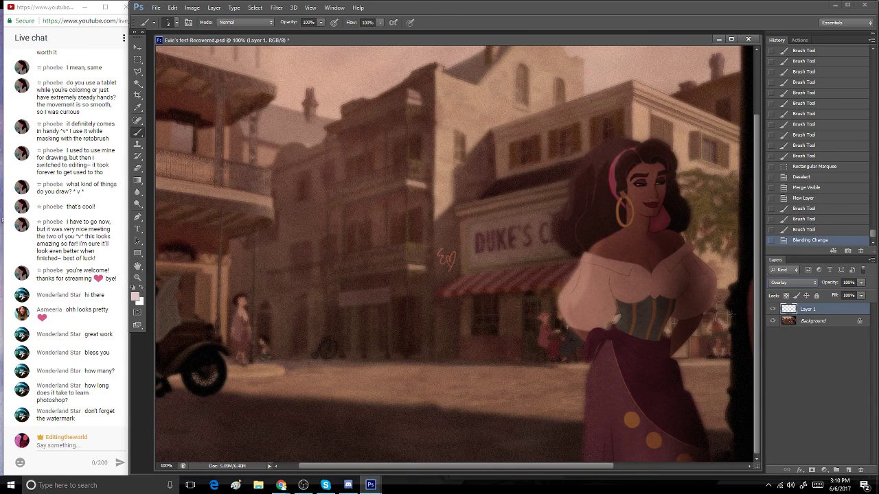
{"action": "left_click", "coordinate": [139, 279]}
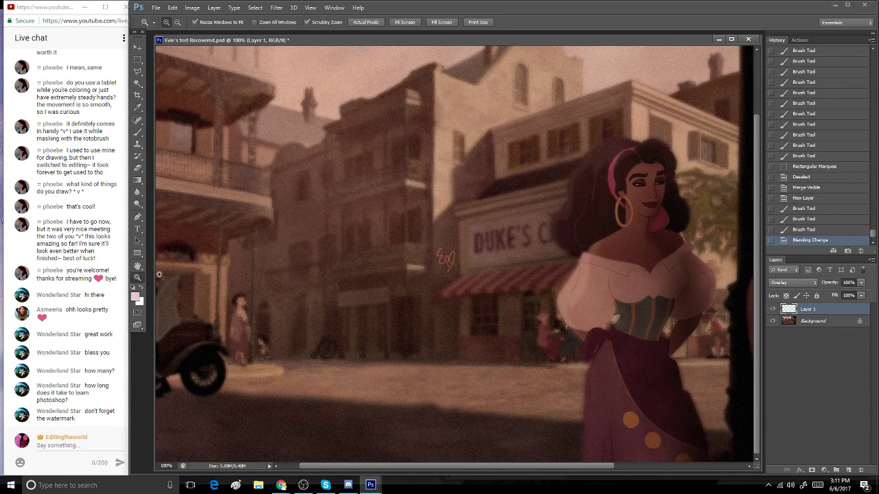
{"action": "left_click_drag", "start_coordinate": [861, 282], "coordinate": [837, 298]}
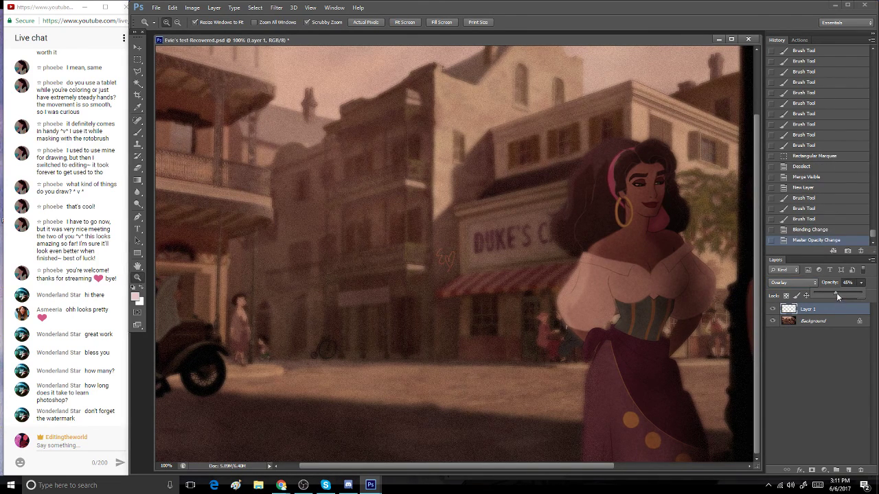
{"action": "left_click_drag", "start_coordinate": [471, 276], "coordinate": [478, 286]}
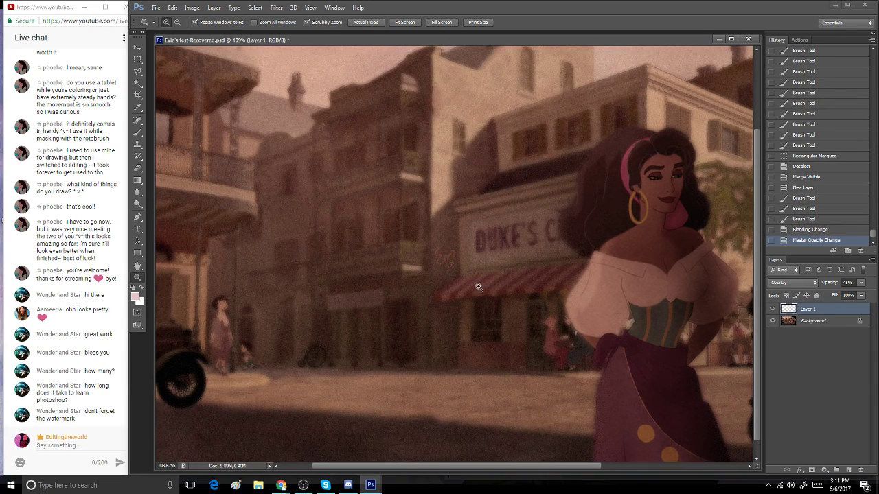
{"action": "double_click", "coordinate": [137, 277]}
- Delete the watermark layer and view the whole picture at 66.7%
{"action": "left_click_drag", "start_coordinate": [844, 318], "coordinate": [860, 470]}
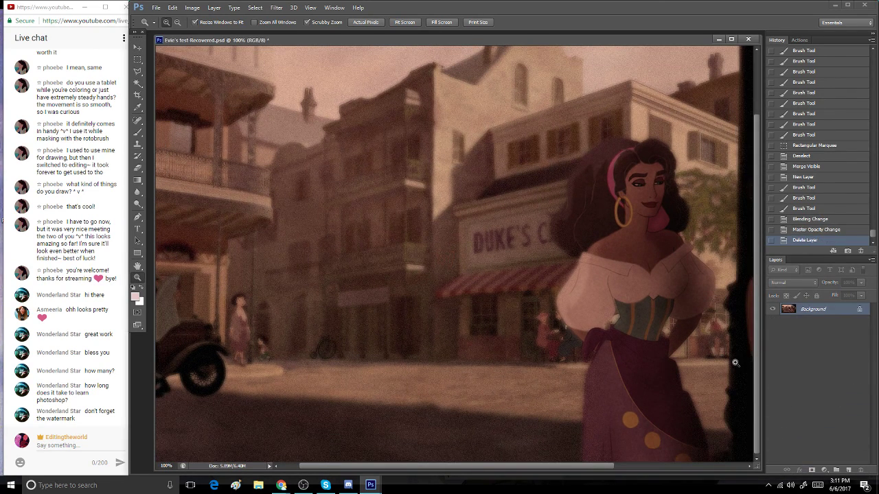
{"action": "left_click", "coordinate": [178, 22]}
{"action": "left_click", "coordinate": [276, 199]}
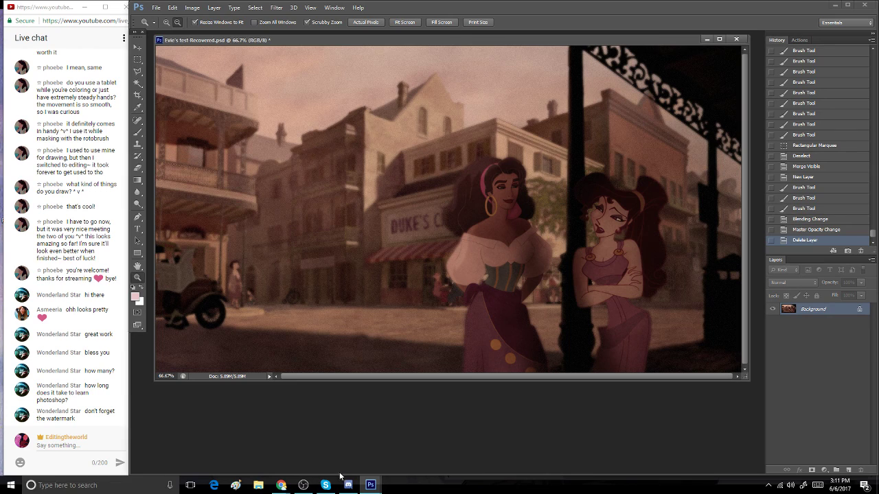
- Switch to OBS and bring up the YouTube live dashboard, arranging the OBS window over it to check the stream
{"action": "left_click", "coordinate": [303, 484]}
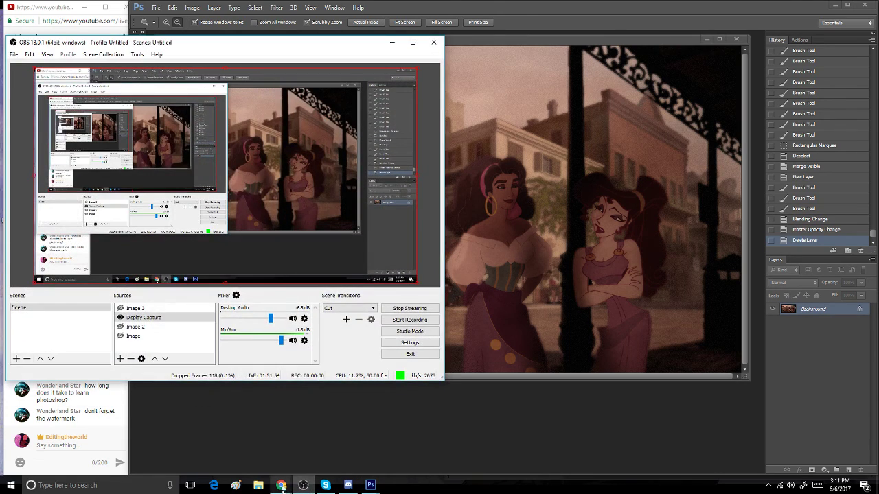
{"action": "mouse_move", "coordinate": [283, 484]}
{"action": "left_click", "coordinate": [257, 446]}
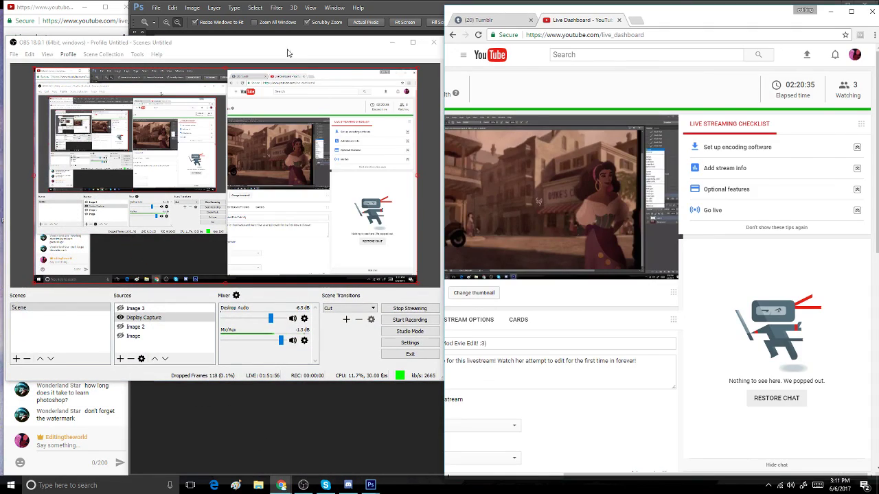
{"action": "left_click_drag", "start_coordinate": [288, 53], "coordinate": [411, 73]}
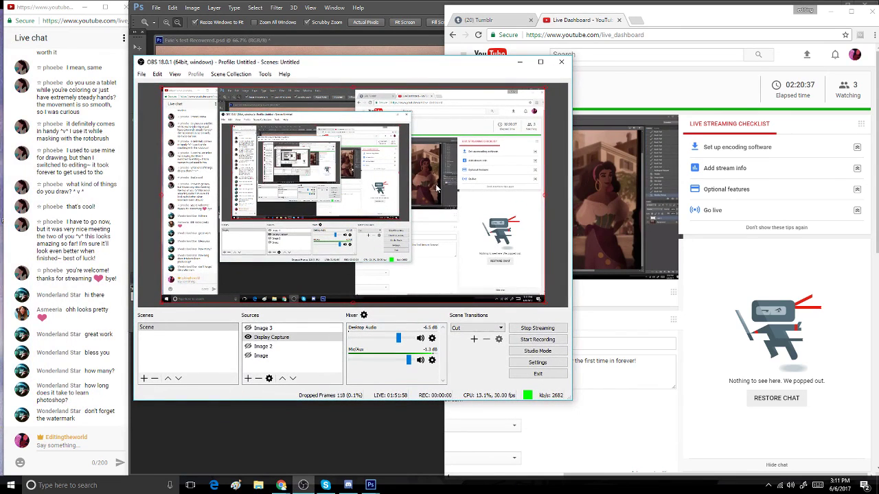